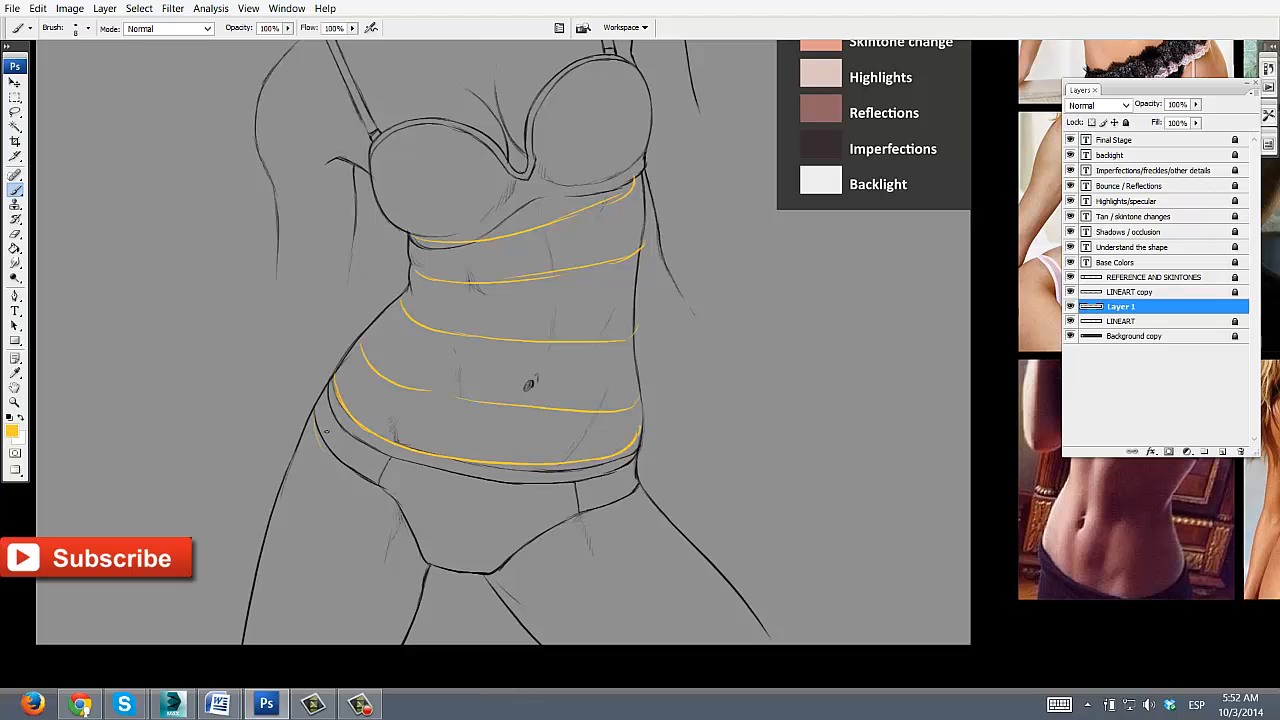
# Draw a yellow contour line around the hips below the waistband and add arrowheads to the lower belly contours.
pyautogui.moveTo(602, 496); pyautogui.dragTo(616, 489)
pyautogui.keyDown('ctrl'); pyautogui.click(431, 420); pyautogui.keyUp('ctrl')
pyautogui.moveTo(328, 461); pyautogui.dragTo(348, 449)
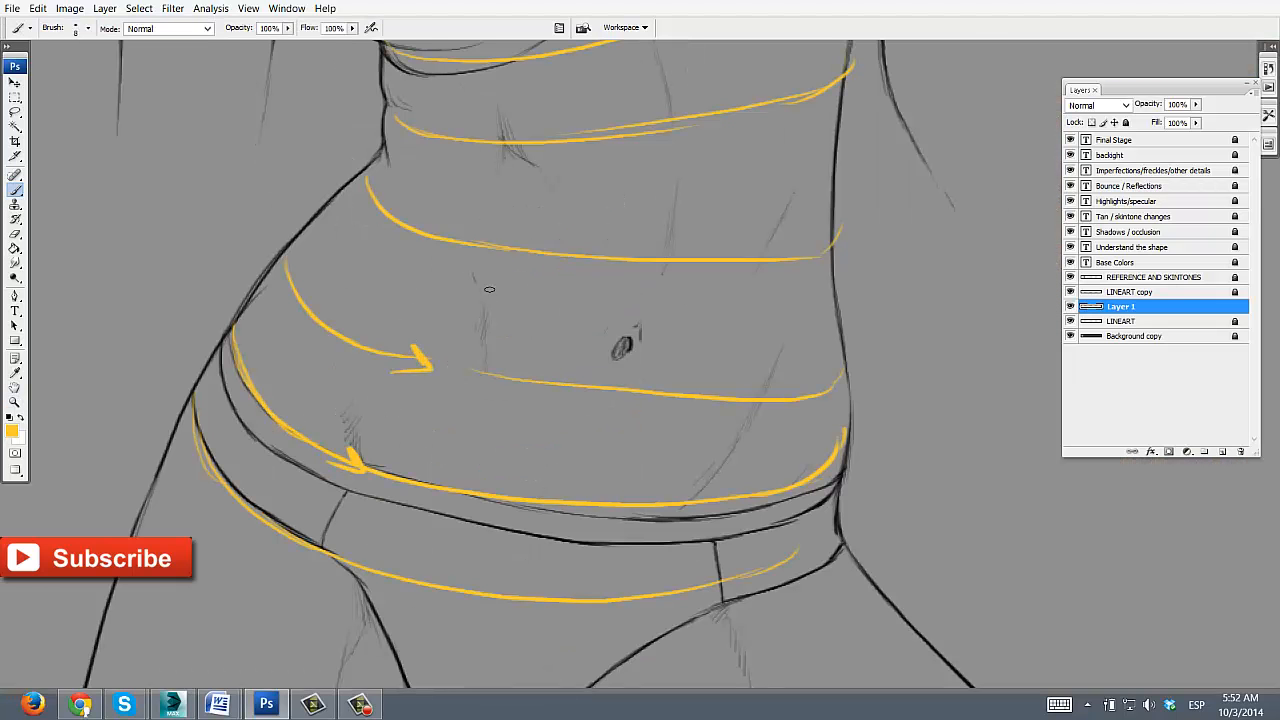
# Draw a yellow contour curving over the upper part of the figure's left-hand thigh.
pyautogui.moveTo(425, 411); pyautogui.dragTo(572, 166)
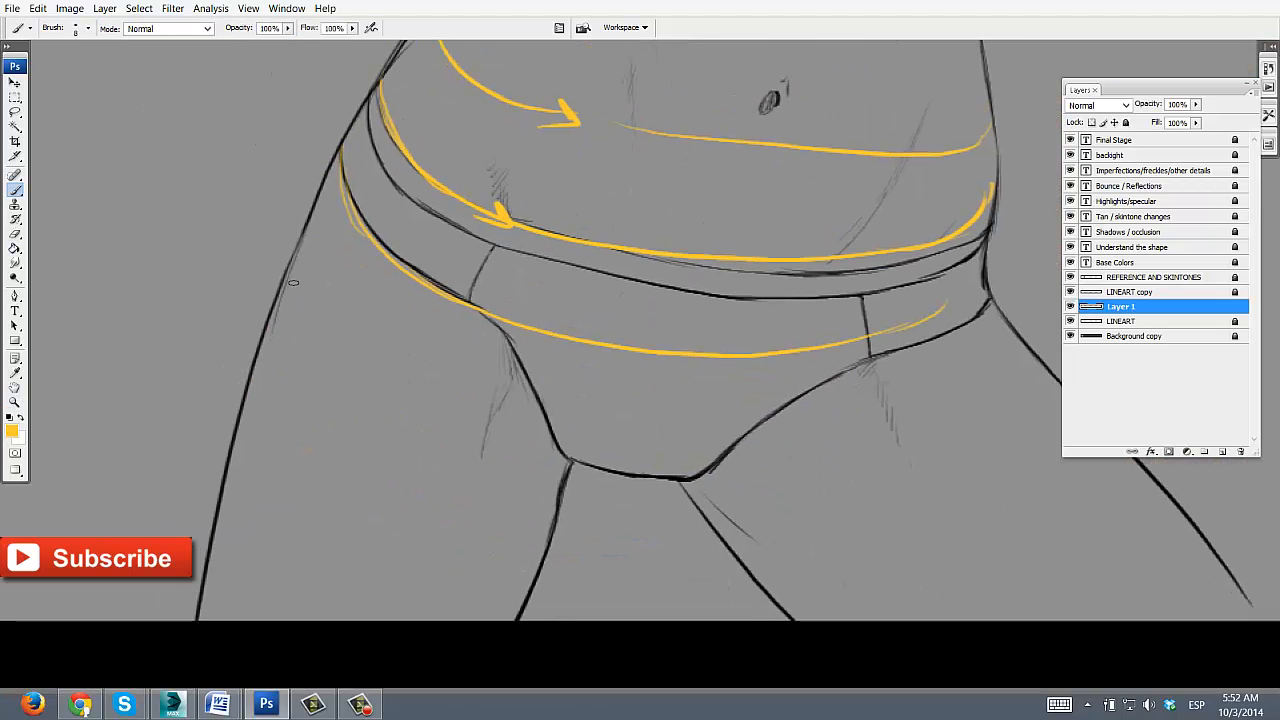
pyautogui.moveTo(288, 286); pyautogui.dragTo(355, 302)
pyautogui.moveTo(287, 292); pyautogui.dragTo(491, 425)
pyautogui.hotkey('ctrl', 'z')
pyautogui.moveTo(269, 326); pyautogui.dragTo(329, 303)
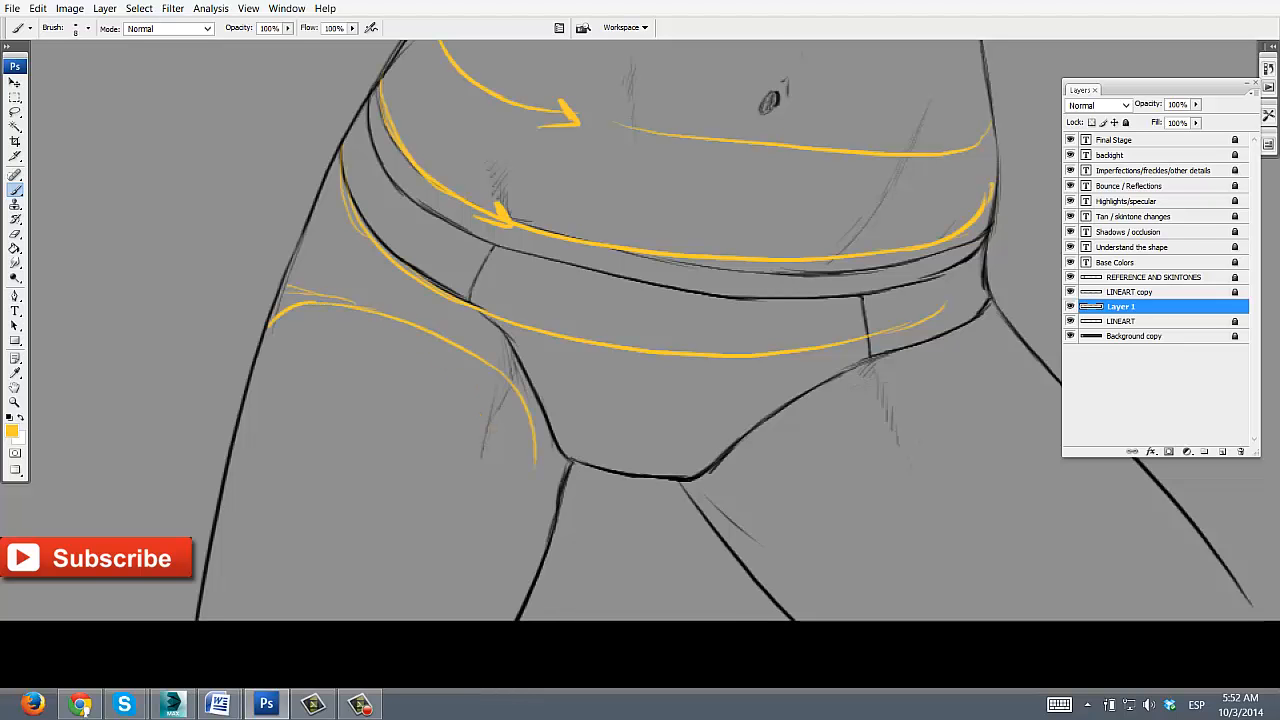
# Add lower contour lines on the left-hand thigh and three yellow contours across the right-hand thigh.
pyautogui.moveTo(648, 463); pyautogui.dragTo(453, 468)
pyautogui.moveTo(530, 522)
pyautogui.mouseDown()
pyautogui.moveTo(562, 488)
pyautogui.moveTo(835, 377)
pyautogui.mouseUp()
pyautogui.moveTo(608, 600); pyautogui.dragTo(910, 452)
pyautogui.press('e')
pyautogui.press('b')
pyautogui.moveTo(790, 622); pyautogui.dragTo(965, 533)
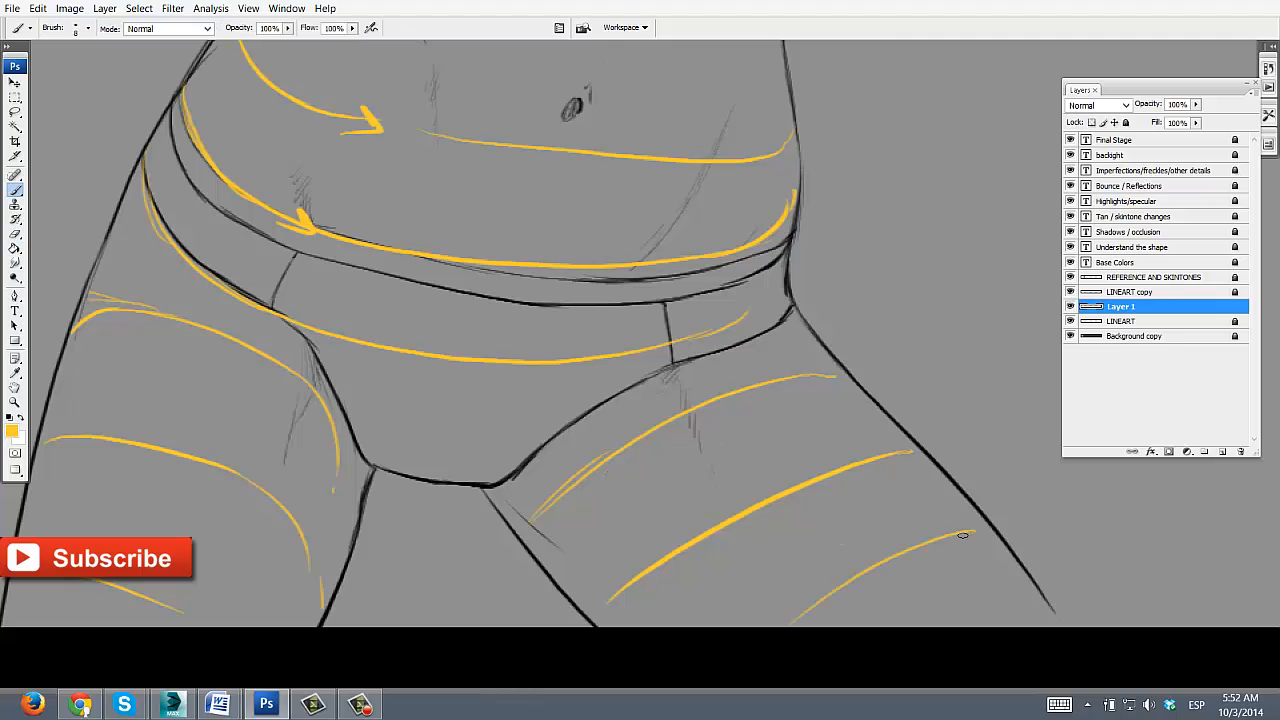
# Draw curved yellow direction arrows over the top of both bra cups.
pyautogui.scroll(10, 740, 420)
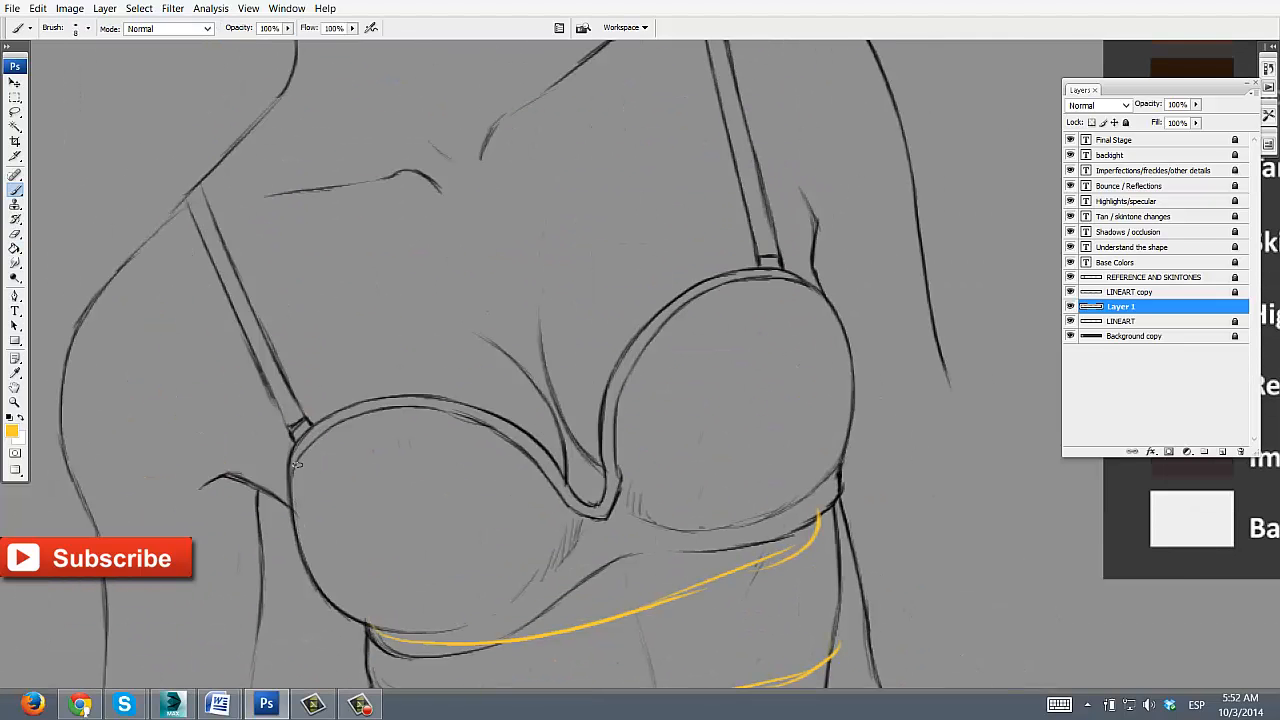
pyautogui.moveTo(281, 494); pyautogui.dragTo(463, 348)
pyautogui.moveTo(562, 368); pyautogui.dragTo(786, 238)
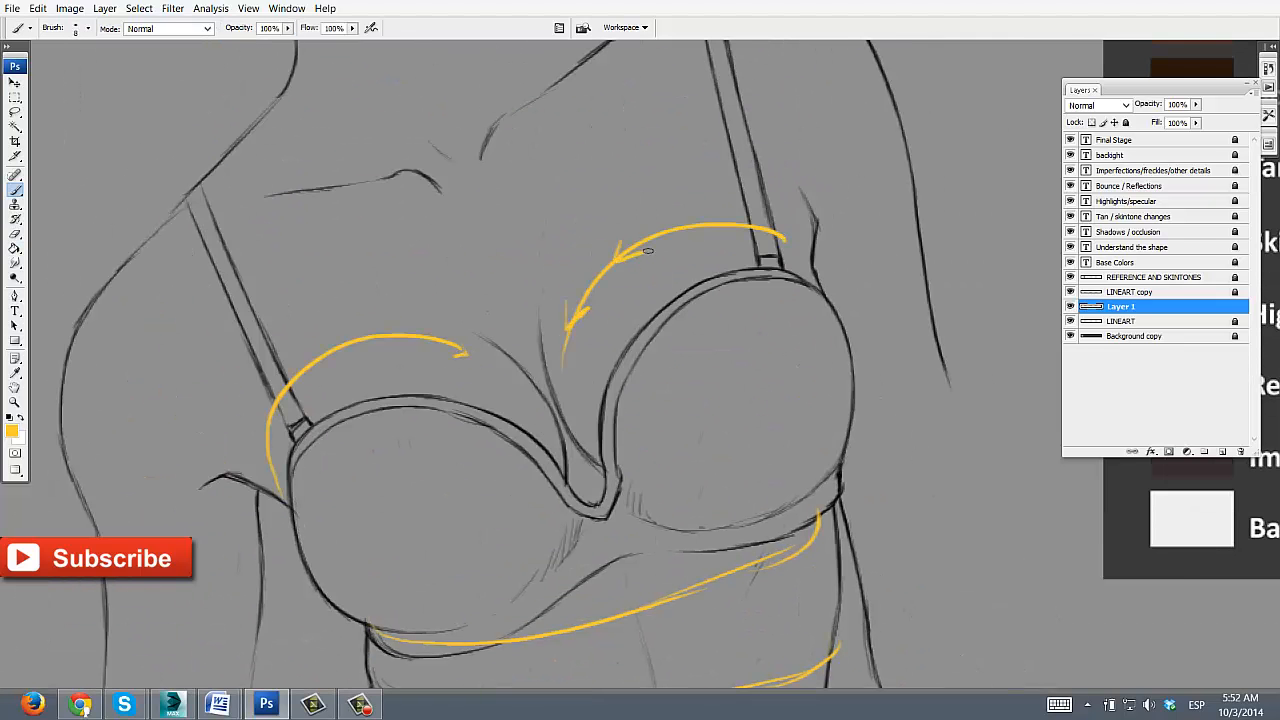
# Draw yellow contour lines across the upper chest from shoulder to shoulder and over the collarbones.
pyautogui.moveTo(648, 251); pyautogui.dragTo(710, 335)
pyautogui.moveTo(273, 415); pyautogui.dragTo(764, 212)
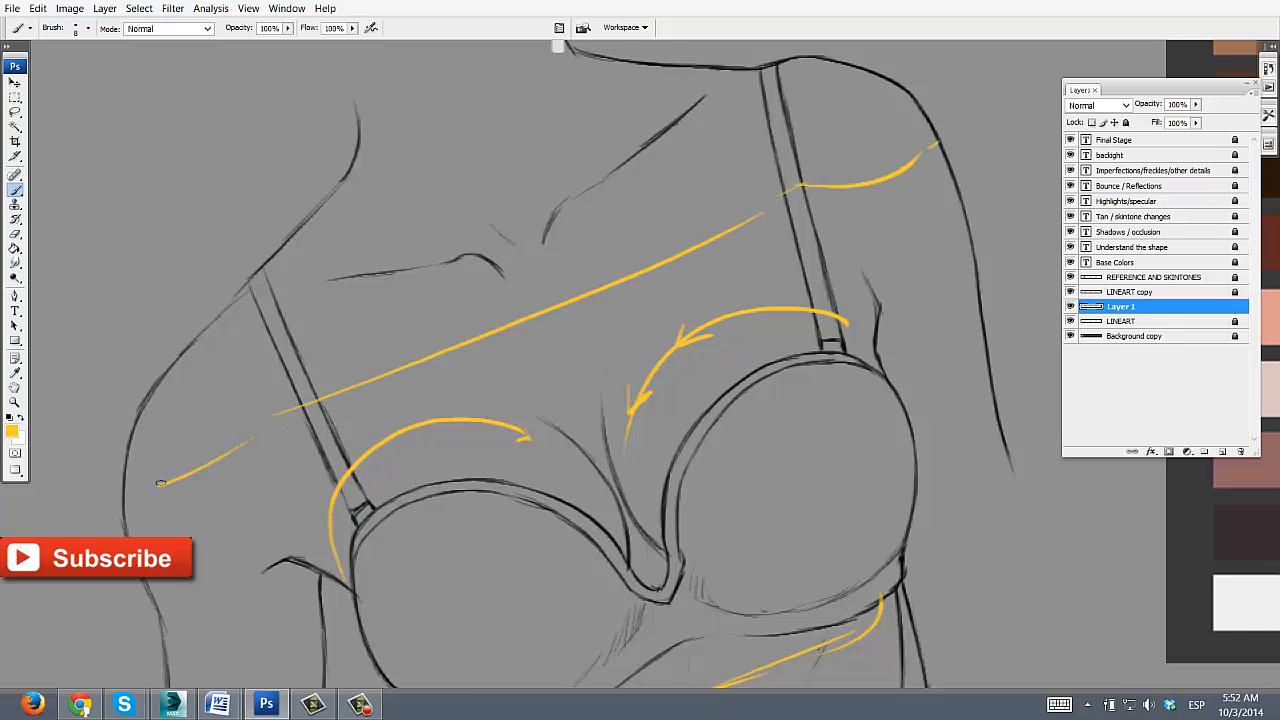
pyautogui.moveTo(565, 343); pyautogui.dragTo(526, 437)
pyautogui.moveTo(275, 342); pyautogui.dragTo(600, 191)
pyautogui.press('z')
pyautogui.keyDown('alt'); pyautogui.click(606, 349); pyautogui.keyUp('alt')
pyautogui.keyDown('alt'); pyautogui.click(606, 349); pyautogui.keyUp('alt')
pyautogui.keyDown('alt'); pyautogui.click(606, 349); pyautogui.keyUp('alt')
pyautogui.press('e')
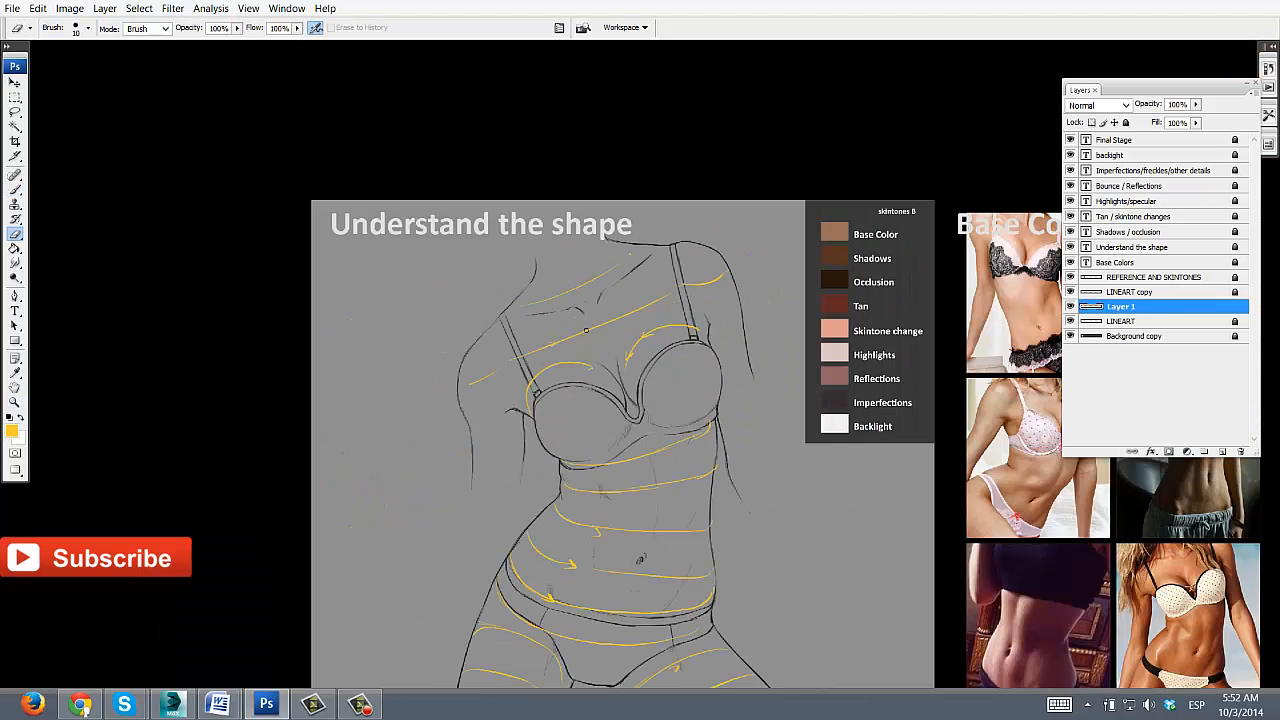
pyautogui.press('b')
pyautogui.moveTo(517, 359); pyautogui.dragTo(691, 284)
pyautogui.moveTo(745, 345); pyautogui.dragTo(697, 277)
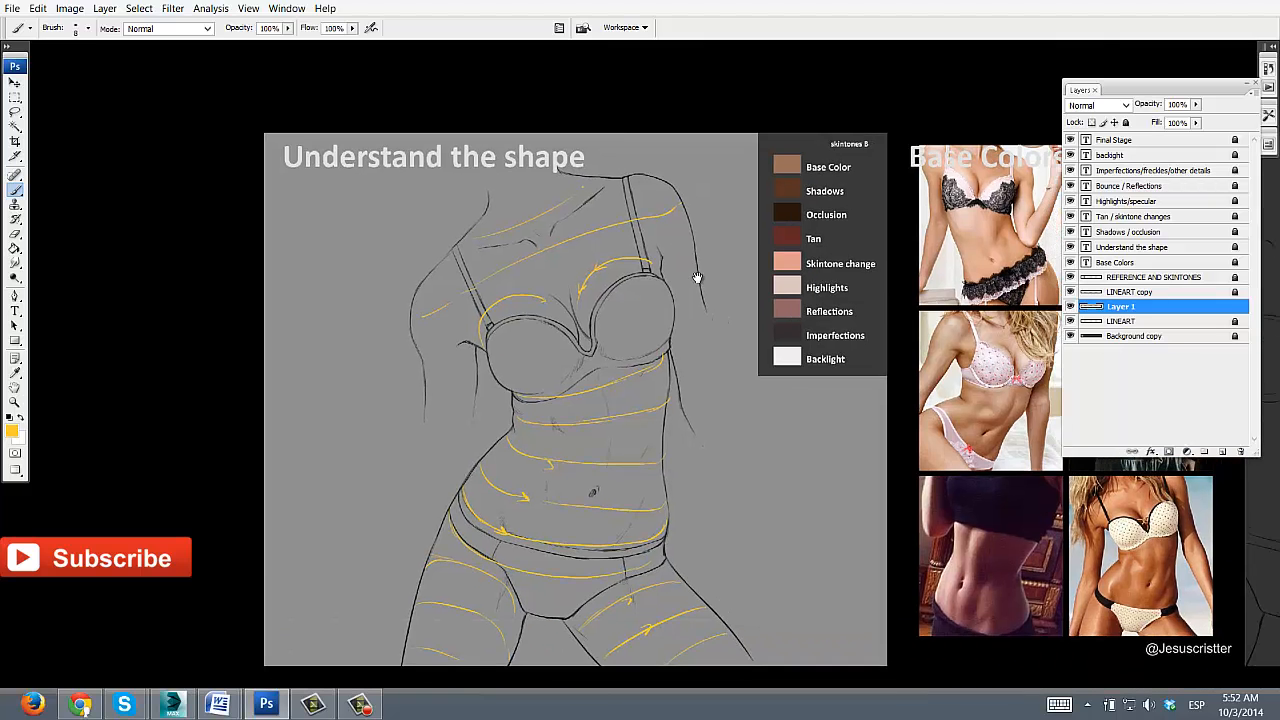
# Draw two yellow contours around the left-hand upper arm and one with an arrowhead around the right-hand arm.
pyautogui.press('z')
pyautogui.click(467, 365)
pyautogui.click(467, 365)
pyautogui.click(467, 365)
pyautogui.press('b')
pyautogui.moveTo(343, 337); pyautogui.dragTo(511, 327)
pyautogui.moveTo(355, 405); pyautogui.dragTo(500, 424)
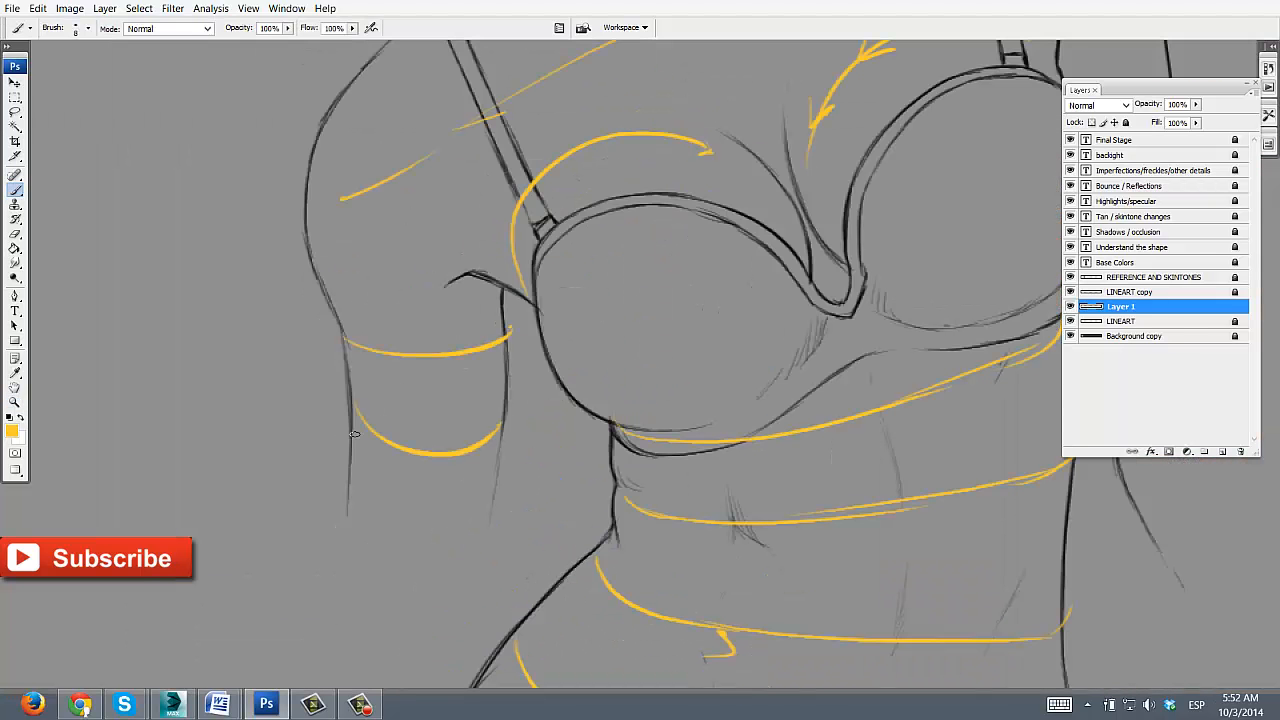
pyautogui.moveTo(800, 300); pyautogui.dragTo(255, 515)
pyautogui.press('z')
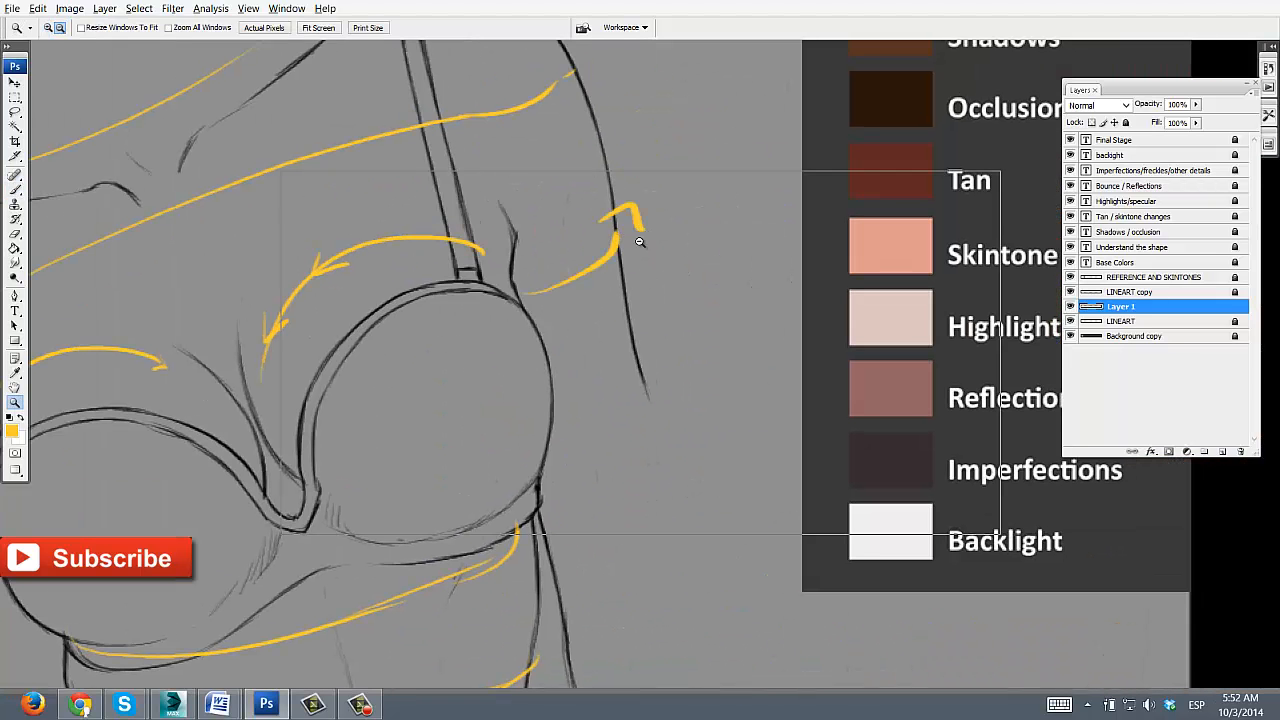
# Draw a vertical yellow curve with an arrowhead down the torso and add arrowheads to the left-hand arm contours.
pyautogui.hotkey('ctrl', '0')
pyautogui.moveTo(658, 302); pyautogui.dragTo(652, 271)
pyautogui.doubleClick(610, 400)
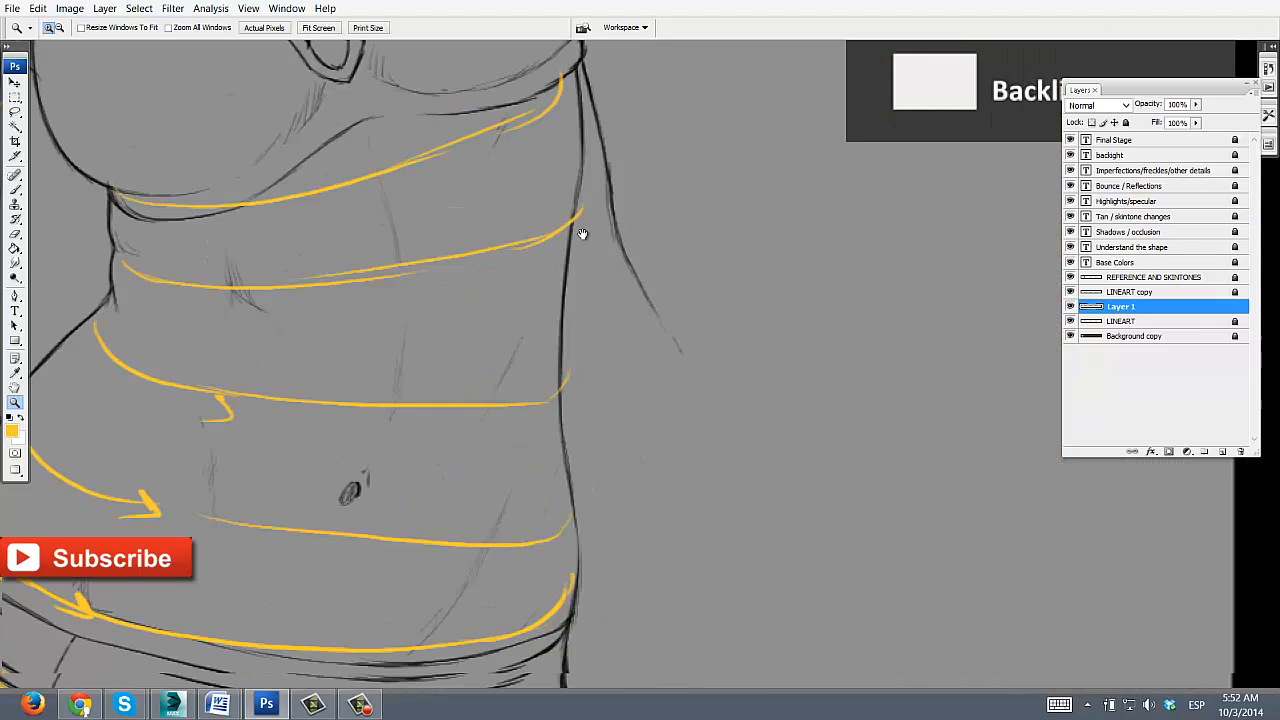
pyautogui.moveTo(580, 234); pyautogui.dragTo(669, 248)
pyautogui.press('b')
pyautogui.moveTo(458, 148)
pyautogui.mouseDown()
pyautogui.moveTo(478, 595)
pyautogui.moveTo(493, 591)
pyautogui.mouseUp()
pyautogui.moveTo(403, 420); pyautogui.dragTo(597, 386)
pyautogui.moveTo(357, 266)
pyautogui.mouseDown()
pyautogui.moveTo(517, 283)
pyautogui.moveTo(511, 263)
pyautogui.mouseUp()
pyautogui.press('x')
pyautogui.moveTo(406, 320); pyautogui.dragTo(396, 363)
pyautogui.moveTo(177, 303)
pyautogui.mouseDown()
pyautogui.moveTo(302, 358)
pyautogui.moveTo(342, 410)
pyautogui.mouseUp()
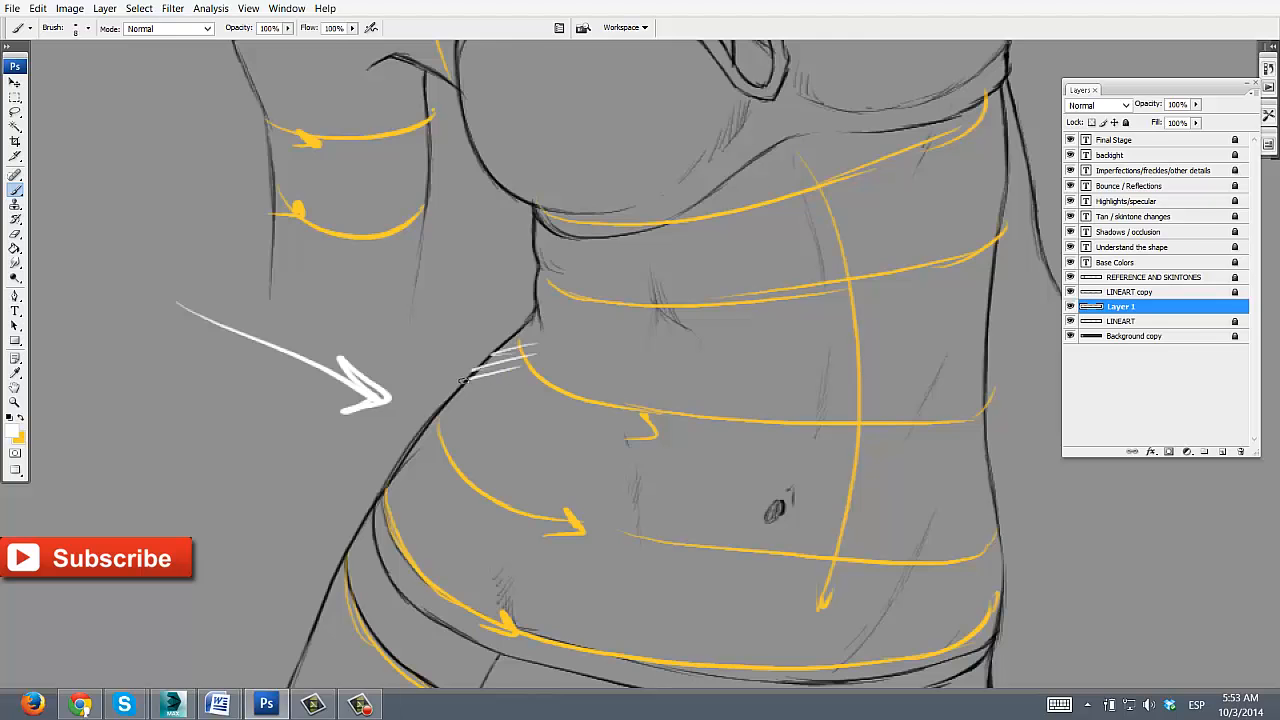
pyautogui.moveTo(516, 379); pyautogui.dragTo(455, 397)
pyautogui.moveTo(521, 386); pyautogui.dragTo(437, 417)
pyautogui.moveTo(491, 406)
pyautogui.mouseDown()
pyautogui.moveTo(413, 439)
pyautogui.moveTo(408, 506)
pyautogui.mouseUp()
pyautogui.moveTo(505, 471); pyautogui.dragTo(426, 428)
pyautogui.press('e')
pyautogui.moveTo(431, 310)
pyautogui.mouseDown()
pyautogui.moveTo(364, 386)
pyautogui.moveTo(152, 290)
pyautogui.mouseUp()
pyautogui.moveTo(325, 482); pyautogui.dragTo(319, 430)
# Create a new layer and draw a white arrow pointing into the left-hand hip.
pyautogui.hotkey('ctrl', 'shift', 'alt', 'n')
pyautogui.press('b')
pyautogui.moveTo(165, 478); pyautogui.dragTo(429, 416)
pyautogui.moveTo(392, 416); pyautogui.dragTo(434, 430)
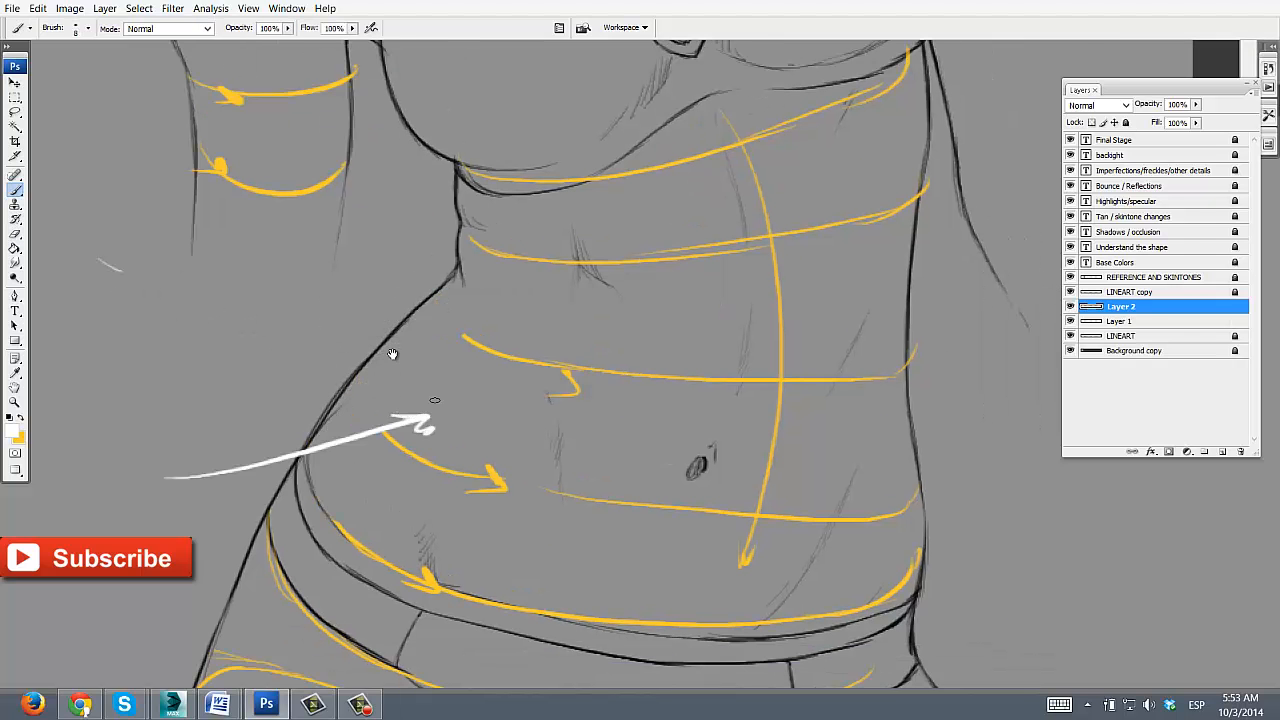
# Hatch white highlights along the left-hand side of the waist and down the middle of the abdomen.
pyautogui.moveTo(392, 354); pyautogui.dragTo(412, 434)
pyautogui.moveTo(508, 484); pyautogui.dragTo(415, 560)
pyautogui.moveTo(537, 408); pyautogui.dragTo(402, 594)
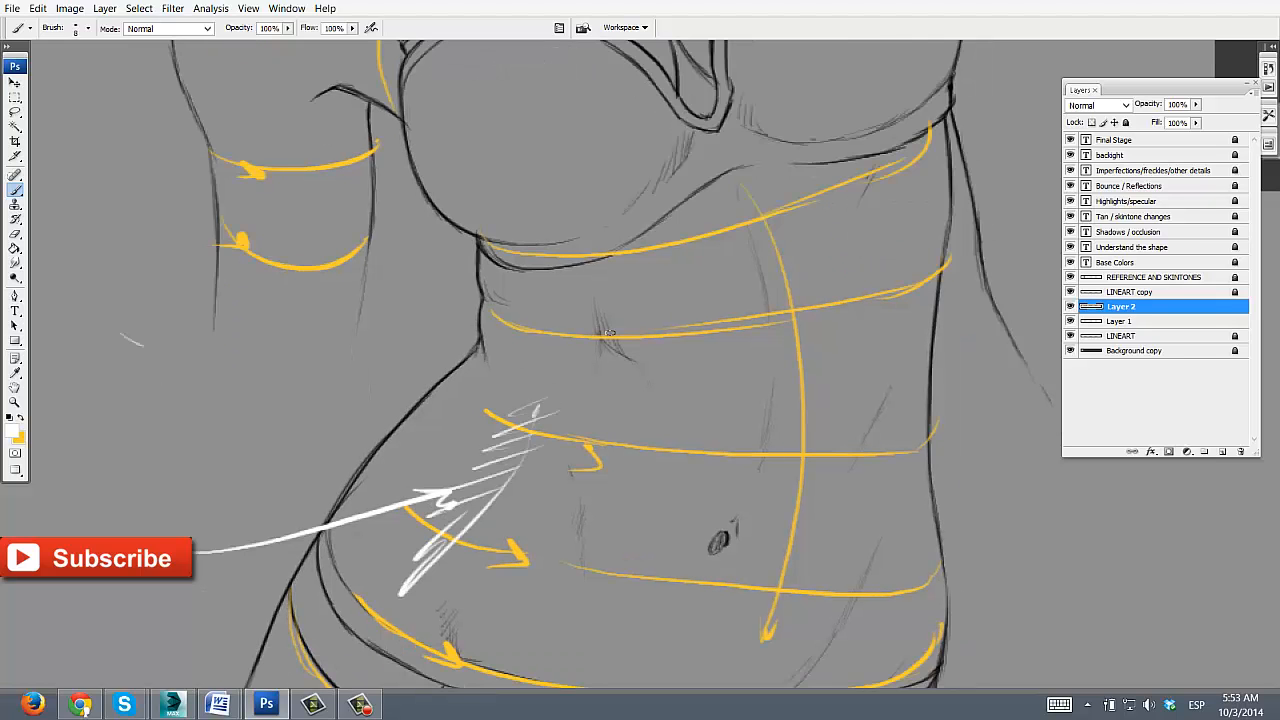
pyautogui.moveTo(627, 290); pyautogui.dragTo(617, 374)
pyautogui.moveTo(617, 408)
pyautogui.mouseDown()
pyautogui.moveTo(590, 343)
pyautogui.moveTo(564, 507)
pyautogui.moveTo(573, 607)
pyautogui.mouseUp()
# Hatch long white highlights down the front of both thighs.
pyautogui.moveTo(601, 468)
pyautogui.mouseDown()
pyautogui.moveTo(601, 240)
pyautogui.moveTo(659, 79)
pyautogui.mouseUp()
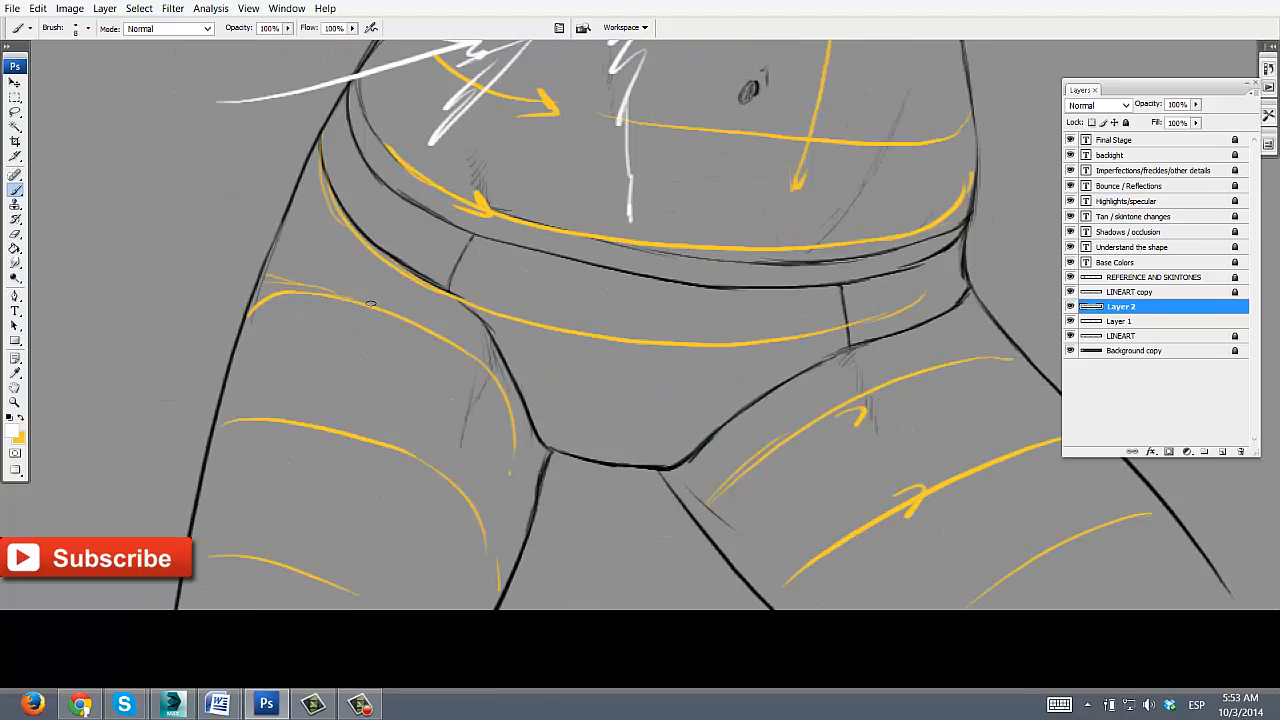
pyautogui.moveTo(360, 287); pyautogui.dragTo(277, 568)
pyautogui.moveTo(332, 317); pyautogui.dragTo(249, 606)
pyautogui.moveTo(768, 411); pyautogui.dragTo(624, 411)
pyautogui.moveTo(710, 369)
pyautogui.mouseDown()
pyautogui.moveTo(697, 479)
pyautogui.moveTo(767, 514)
pyautogui.moveTo(692, 408)
pyautogui.mouseUp()
# Hatch white highlights on the skin just above both bra cups.
pyautogui.moveTo(721, 60)
pyautogui.mouseDown()
pyautogui.moveTo(786, 391)
pyautogui.moveTo(814, 700)
pyautogui.mouseUp()
pyautogui.moveTo(442, 249); pyautogui.dragTo(409, 232)
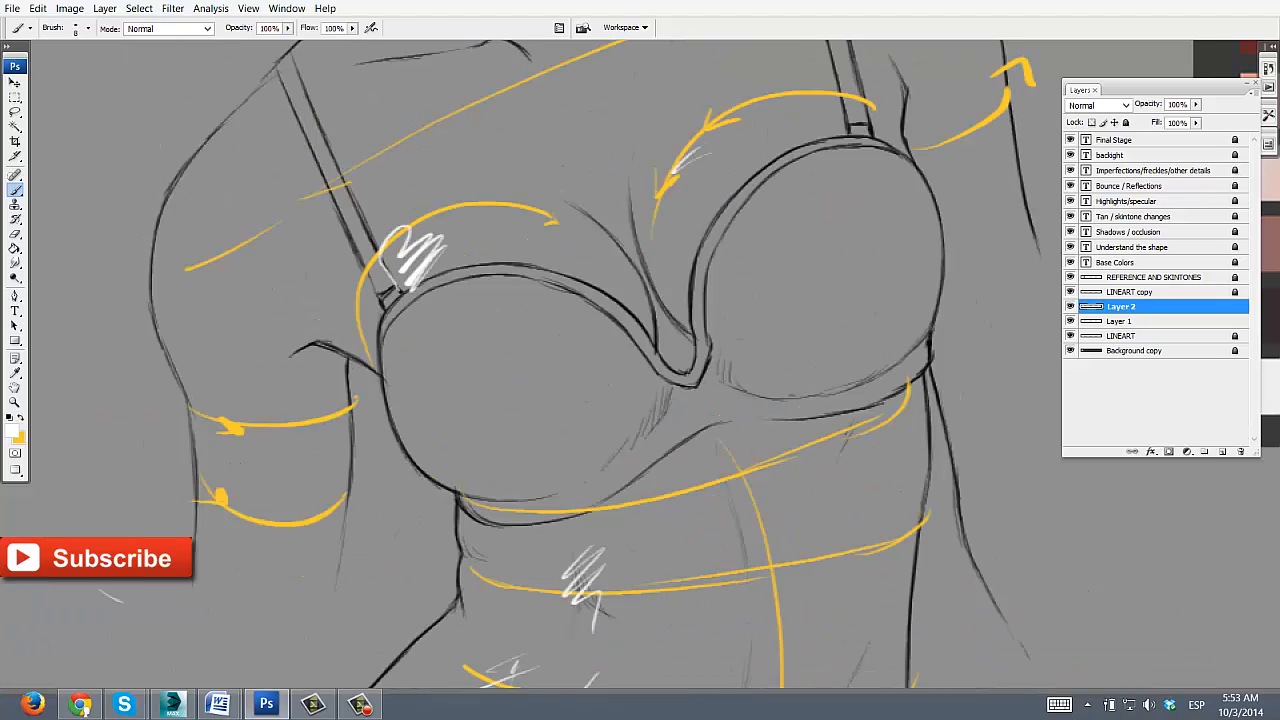
pyautogui.moveTo(690, 155); pyautogui.dragTo(718, 215)
# Hatch white highlights below the left-hand collarbone and on both shoulders.
pyautogui.moveTo(430, 145); pyautogui.dragTo(435, 340)
pyautogui.moveTo(434, 294); pyautogui.dragTo(349, 269)
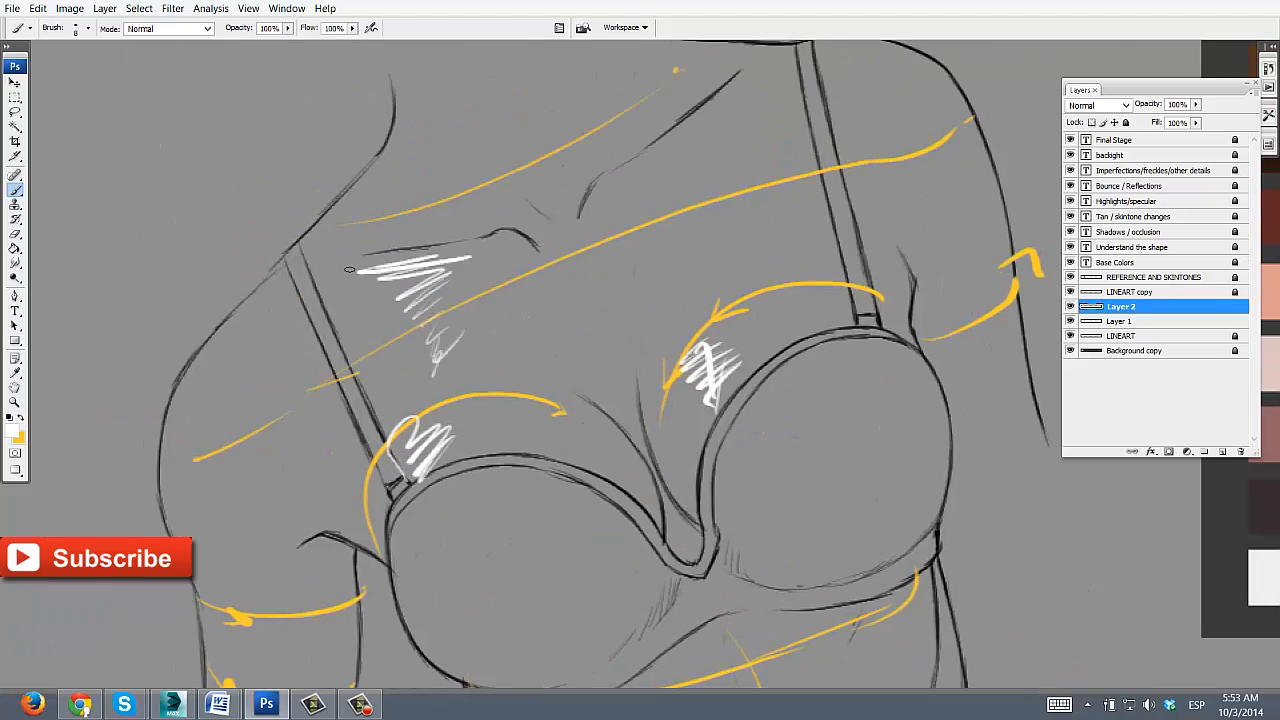
pyautogui.moveTo(228, 375); pyautogui.dragTo(238, 424)
pyautogui.moveTo(560, 200); pyautogui.dragTo(530, 262)
pyautogui.moveTo(829, 154)
pyautogui.mouseDown()
pyautogui.moveTo(850, 149)
pyautogui.moveTo(880, 178)
pyautogui.mouseUp()
# Sketch a white circle beside the left-hand shoulder as the light source, with an arrow pointing towards the body.
pyautogui.press('z')
pyautogui.moveTo(957, 523)
pyautogui.mouseDown()
pyautogui.moveTo(360, 202)
pyautogui.moveTo(488, 187)
pyautogui.mouseUp()
pyautogui.press('b')
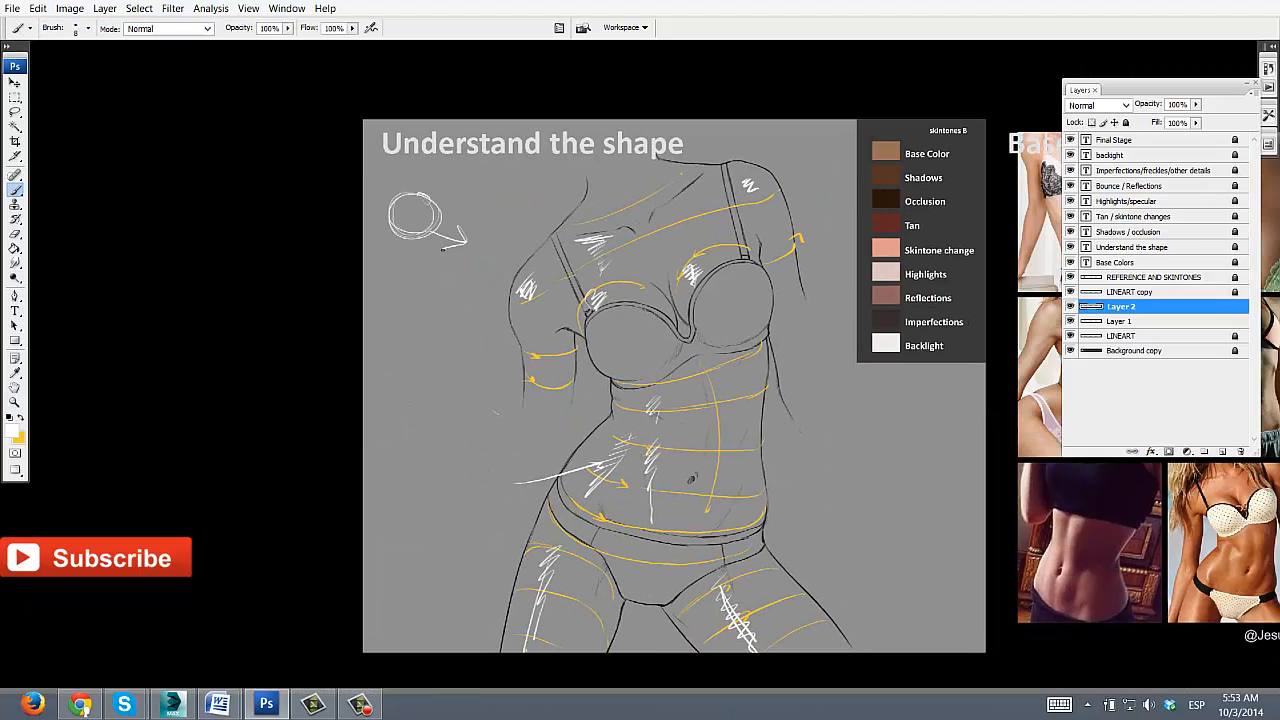
pyautogui.moveTo(443, 249); pyautogui.dragTo(465, 242)
pyautogui.moveTo(697, 186); pyautogui.dragTo(644, 163)
pyautogui.moveTo(647, 228); pyautogui.dragTo(620, 231)
# Draw a flowing white highlight line from the neck over the bust and waist down to the left-hand thigh.
pyautogui.press('z')
pyautogui.click(570, 288)
pyautogui.moveTo(504, 289); pyautogui.dragTo(491, 280)
pyautogui.press('b')
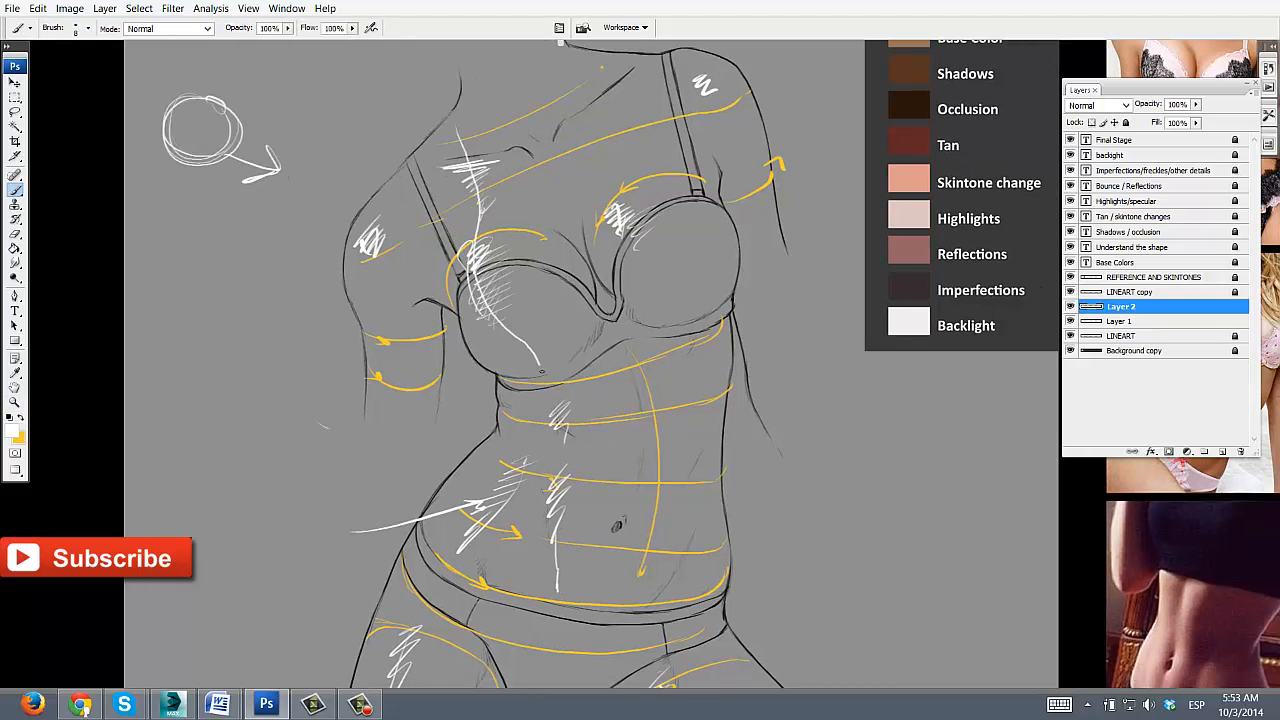
pyautogui.moveTo(542, 371); pyautogui.dragTo(545, 383)
pyautogui.moveTo(542, 452); pyautogui.dragTo(556, 350)
pyautogui.moveTo(559, 294); pyautogui.dragTo(398, 665)
pyautogui.moveTo(414, 609); pyautogui.dragTo(408, 572)
pyautogui.moveTo(451, 465); pyautogui.dragTo(386, 637)
pyautogui.moveTo(589, 308); pyautogui.dragTo(556, 296)
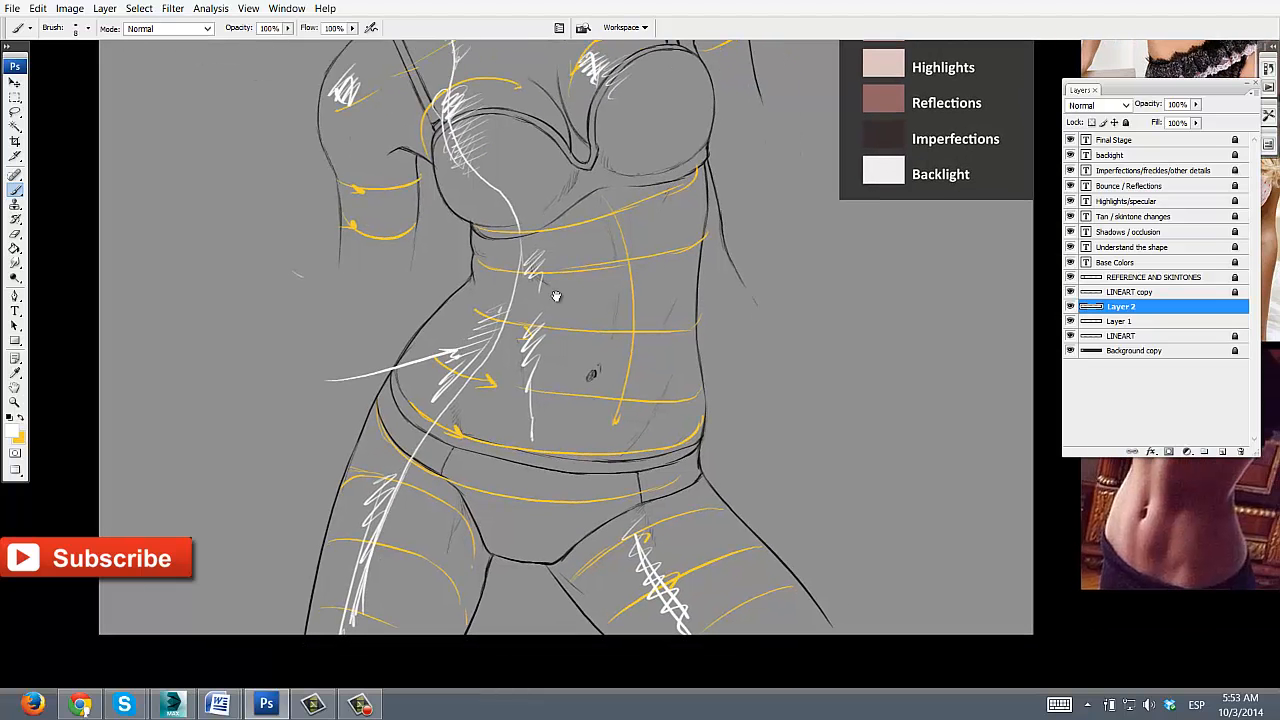
# Draw a hatched white highlight line down the left-hand arm and hatch the highlight up onto the neck.
pyautogui.moveTo(660, 430); pyautogui.dragTo(716, 589)
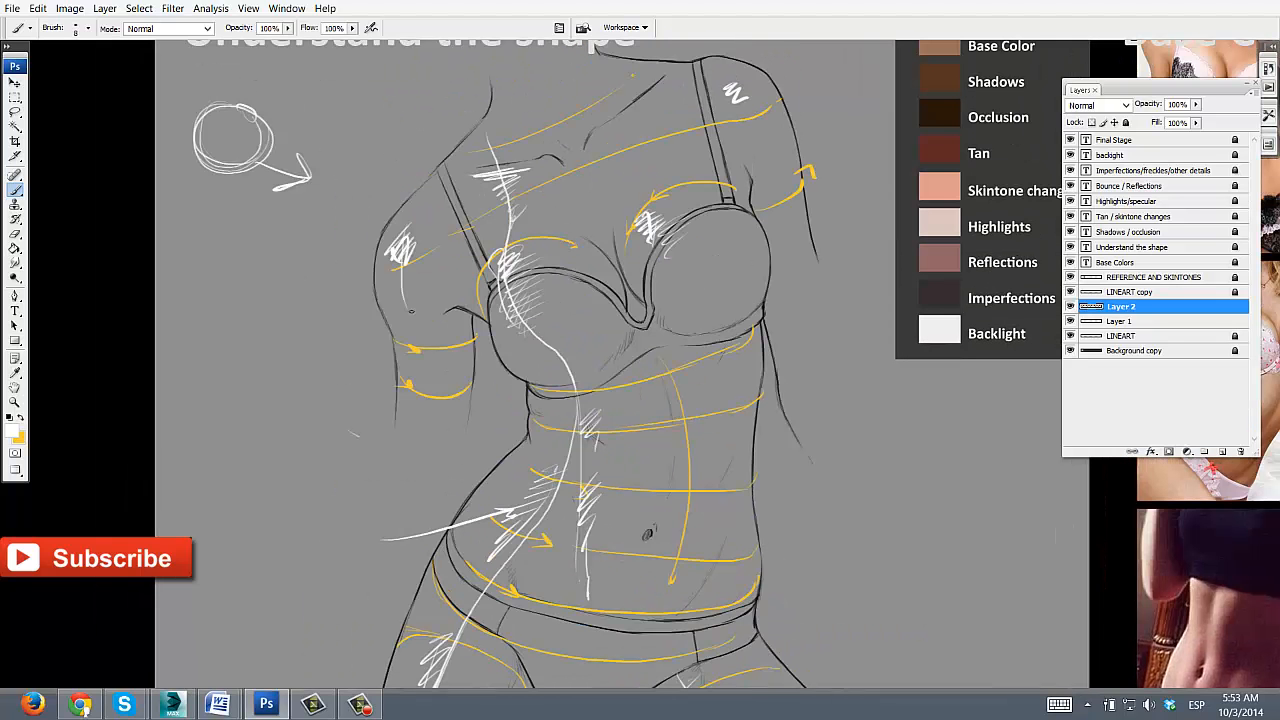
pyautogui.moveTo(520, 191); pyautogui.dragTo(481, 287)
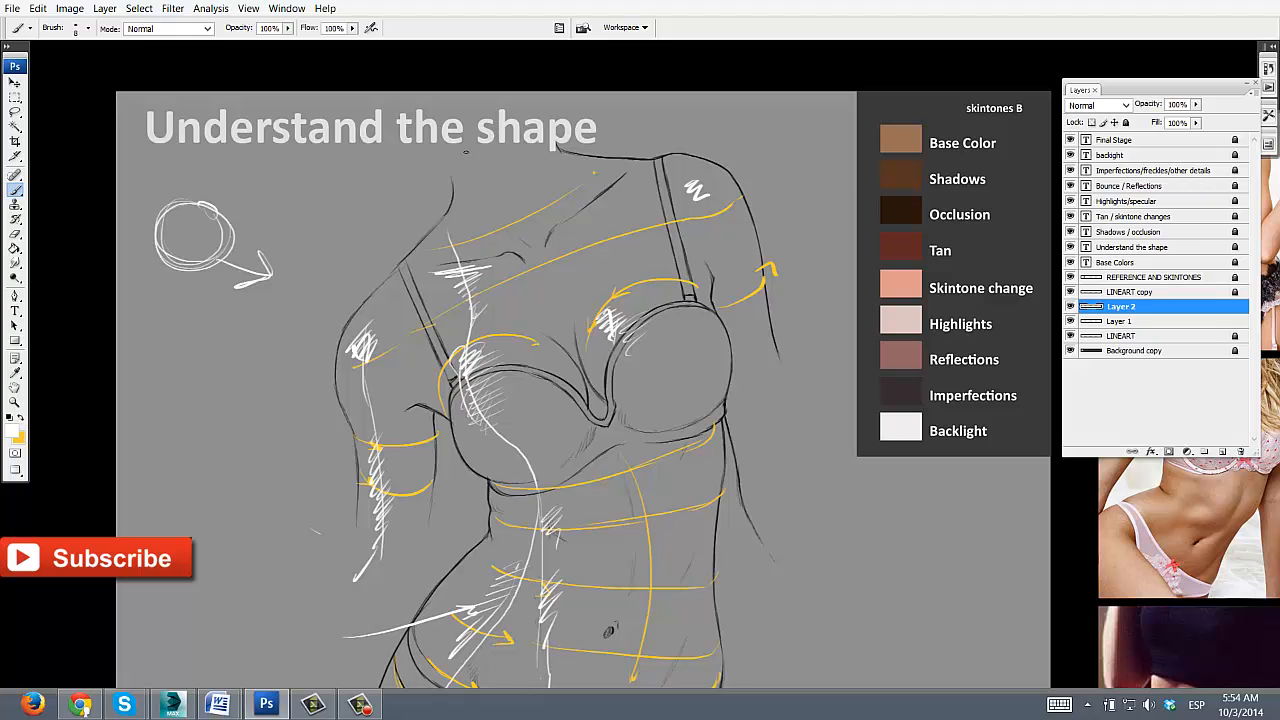
pyautogui.keyDown('alt'); pyautogui.click(689, 289); pyautogui.keyUp('alt')
pyautogui.moveTo(689, 289); pyautogui.dragTo(719, 233)
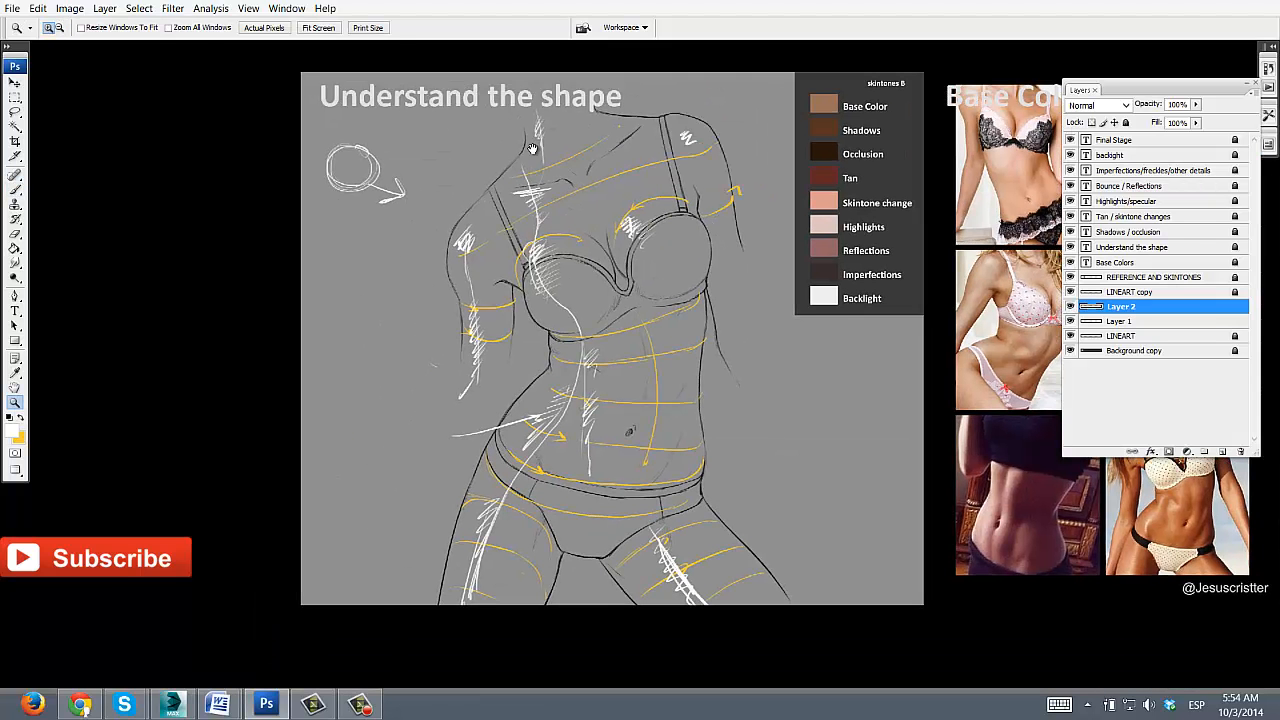
# Retrace and thicken the white highlight line from the neck down to the left-hand thigh.
pyautogui.moveTo(540, 139); pyautogui.dragTo(547, 191)
pyautogui.moveTo(499, 492); pyautogui.dragTo(466, 604)
pyautogui.moveTo(653, 275); pyautogui.dragTo(611, 317)
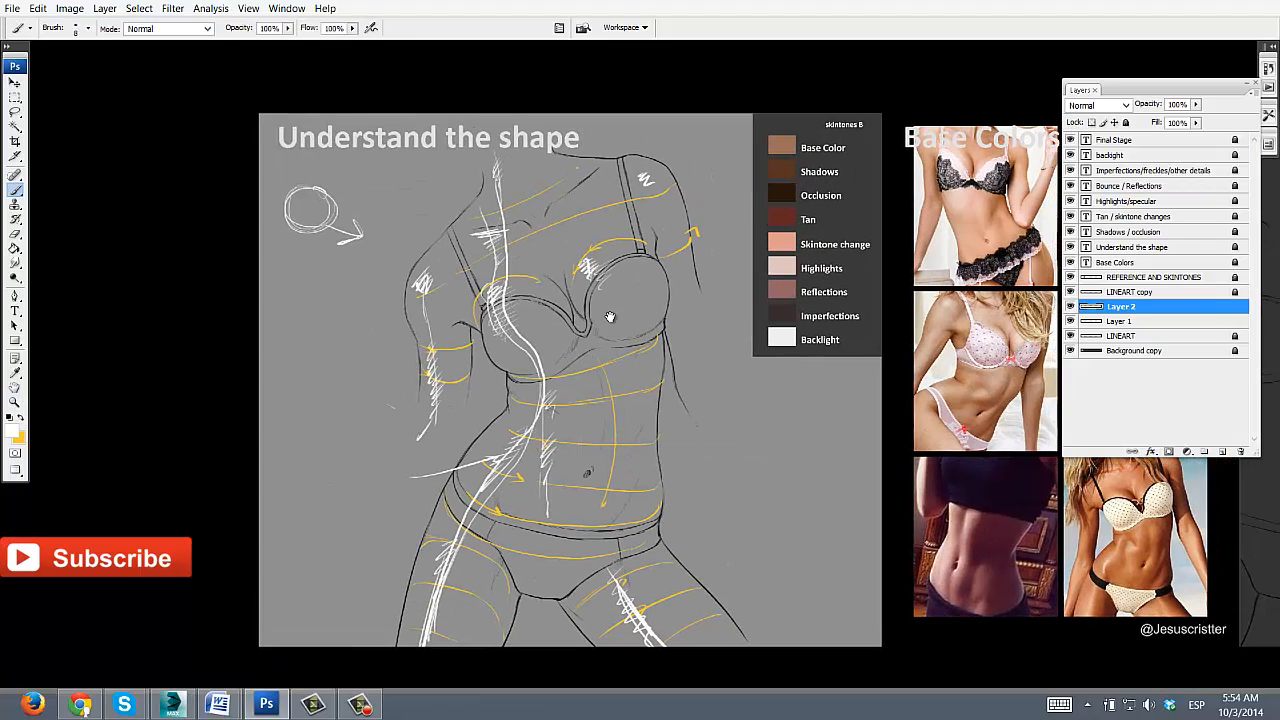
# Hide Layer 2 with the white hatching and create a new empty layer above it.
pyautogui.keyDown('ctrl'); pyautogui.click(551, 320); pyautogui.keyUp('ctrl')
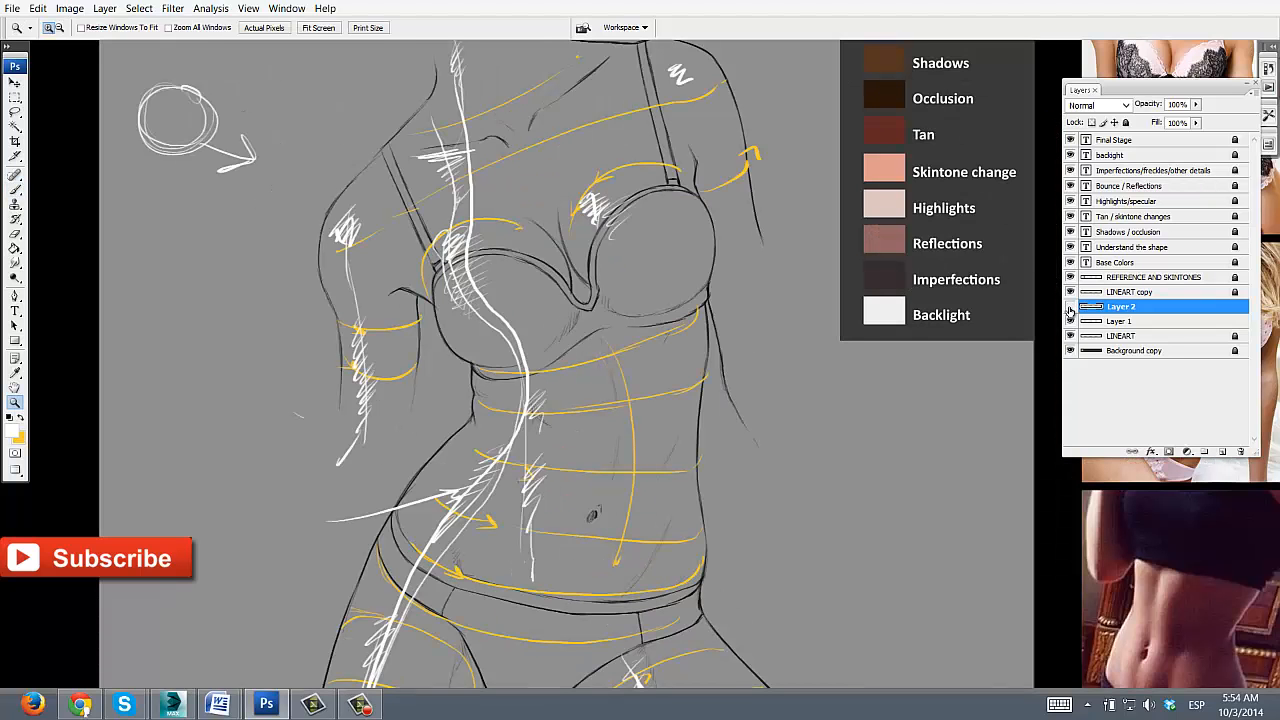
pyautogui.click(1070, 307)
pyautogui.press('b')
pyautogui.hotkey('ctrl', 'shift', 'n')
pyautogui.press('Return')
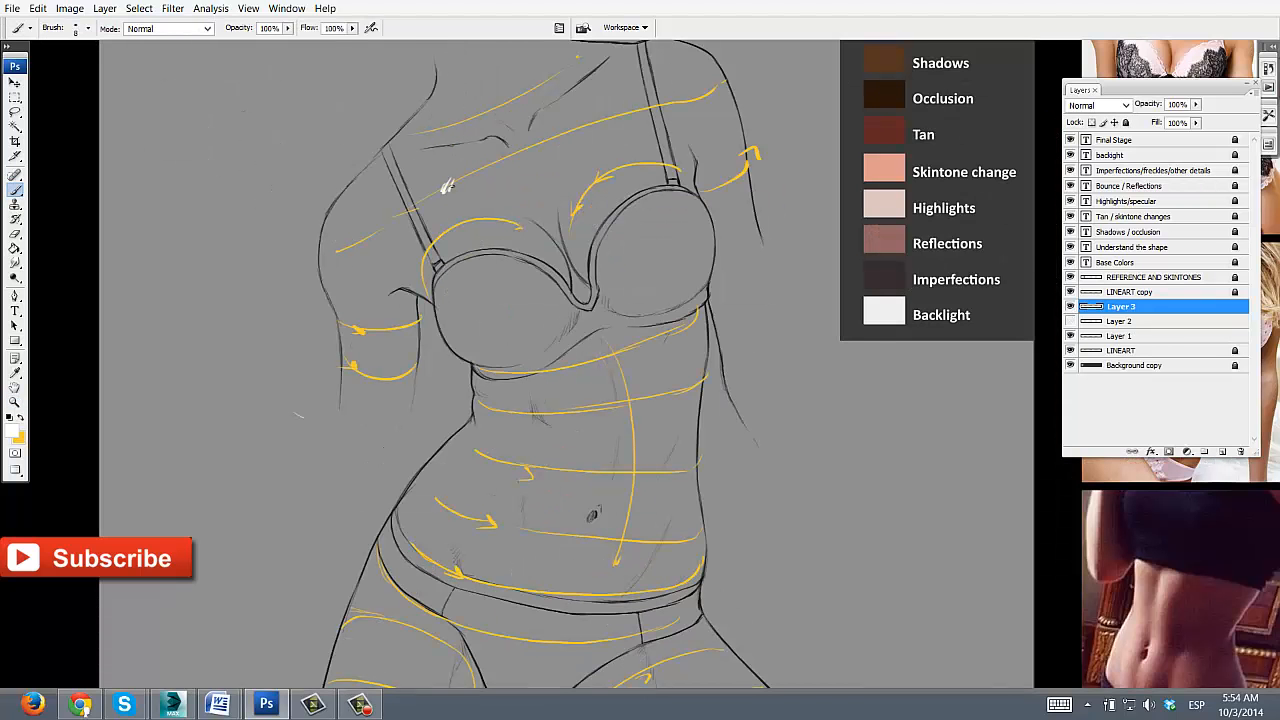
# Mark short white highlight spots where the light hits each yellow contour on the chest, torso, hip and left-hand thigh.
pyautogui.moveTo(510, 375); pyautogui.dragTo(526, 373)
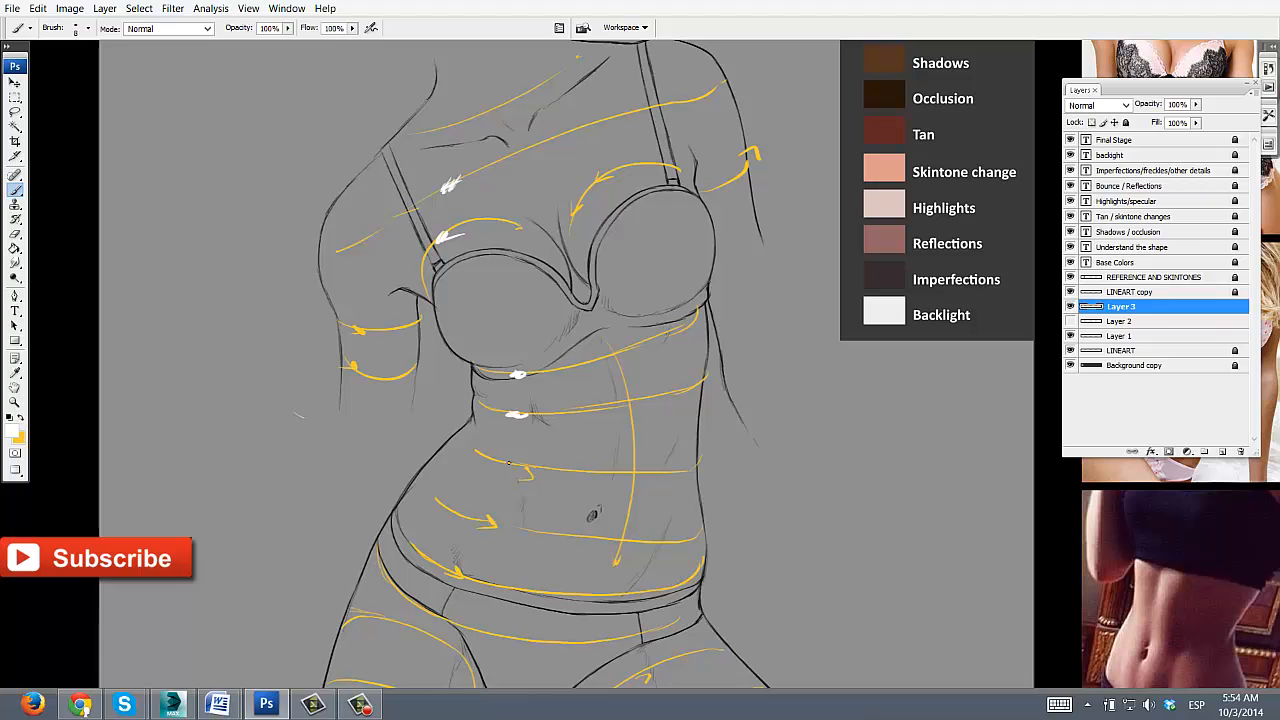
pyautogui.moveTo(428, 563); pyautogui.dragTo(442, 565)
pyautogui.moveTo(399, 611); pyautogui.dragTo(417, 538)
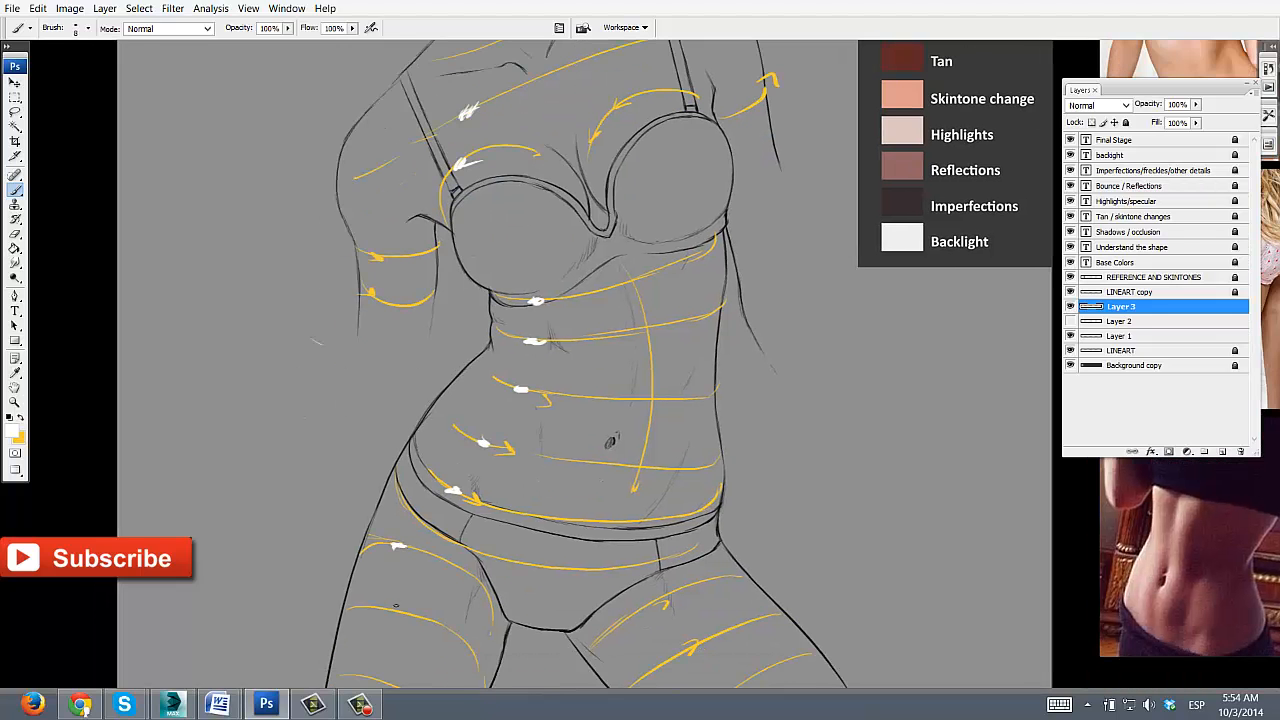
pyautogui.moveTo(383, 610); pyautogui.dragTo(397, 612)
pyautogui.moveTo(397, 612); pyautogui.dragTo(422, 488)
pyautogui.moveTo(394, 558); pyautogui.dragTo(409, 561)
# Draw a thin white curve below the navel and add small white highlight spots on the abdomen contours.
pyautogui.moveTo(608, 322); pyautogui.dragTo(556, 408)
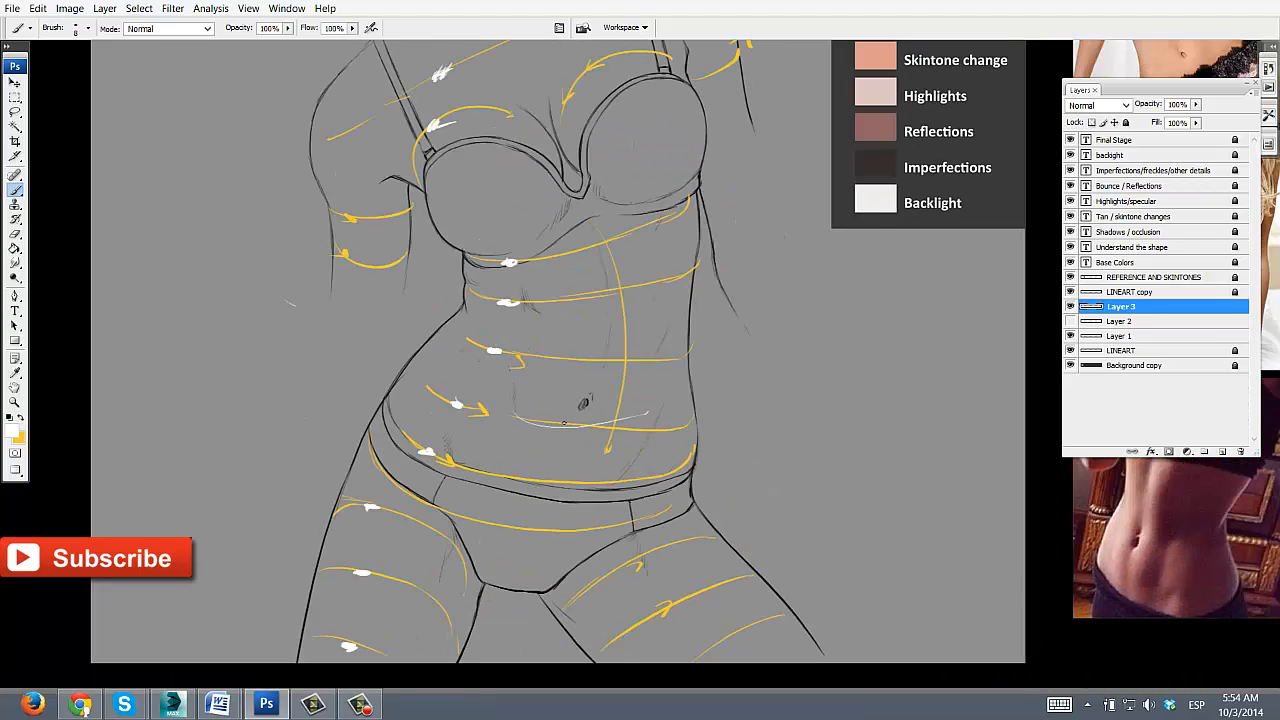
pyautogui.click(534, 356)
pyautogui.moveTo(577, 458); pyautogui.dragTo(547, 526)
pyautogui.press('z')
# Show Layer 2 again and toggle Layer 3's visibility to compare the highlight spots, leaving both layers visible.
pyautogui.keyDown('alt'); pyautogui.click(642, 388); pyautogui.keyUp('alt')
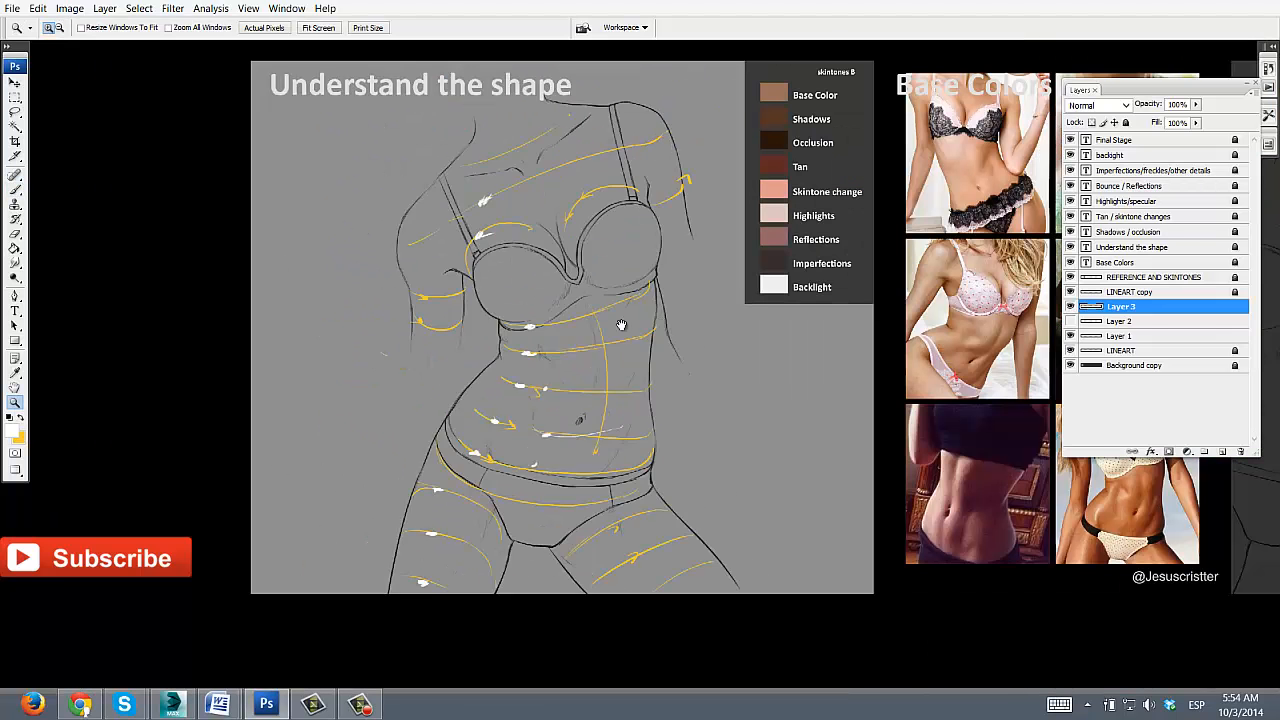
pyautogui.moveTo(685, 331); pyautogui.dragTo(622, 337)
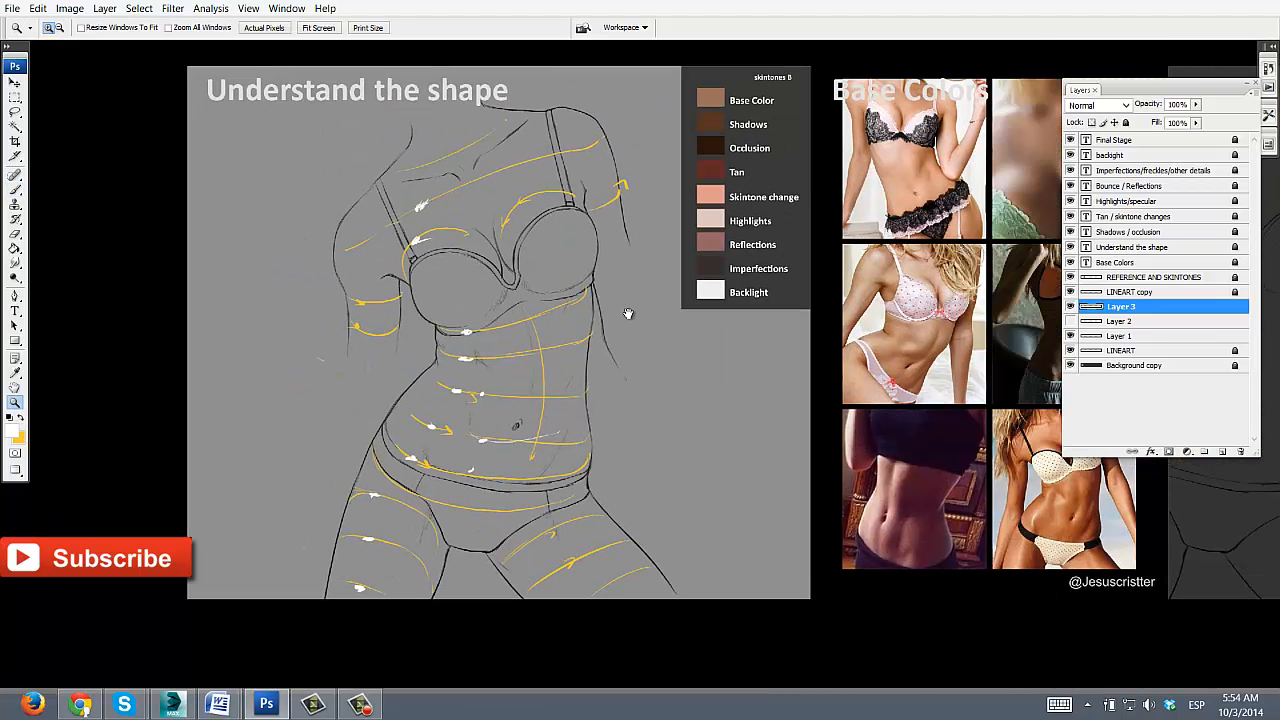
pyautogui.click(1071, 309)
pyautogui.click(1071, 309)
pyautogui.click(1071, 309)
pyautogui.click(1070, 320)
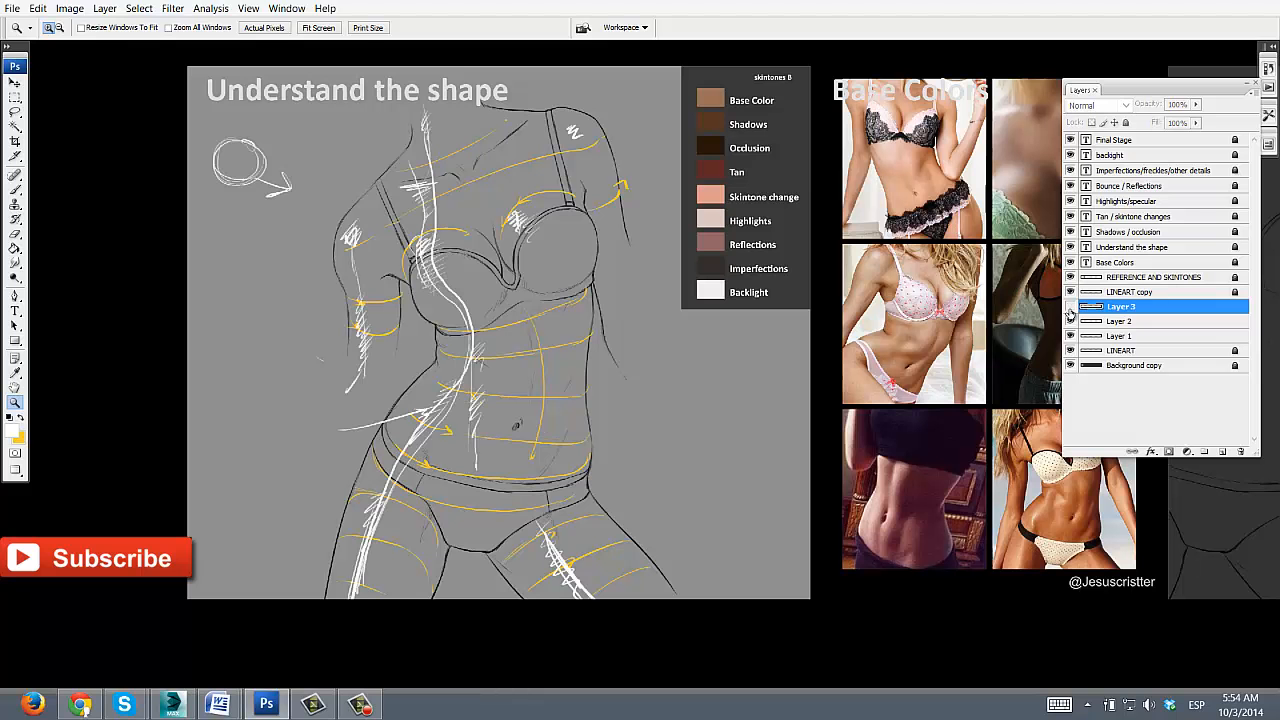
pyautogui.click(1069, 309)
pyautogui.moveTo(967, 320); pyautogui.dragTo(963, 321)
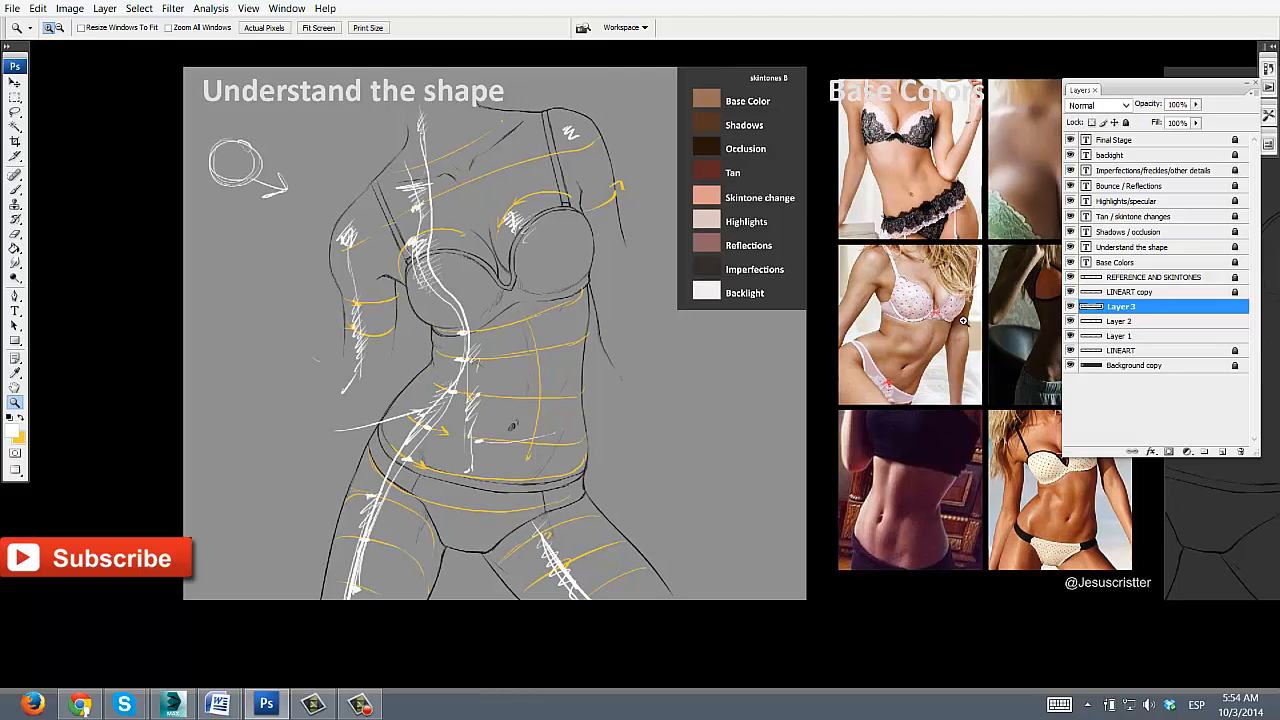
pyautogui.click(604, 322)
pyautogui.scroll(2, 555, 237)
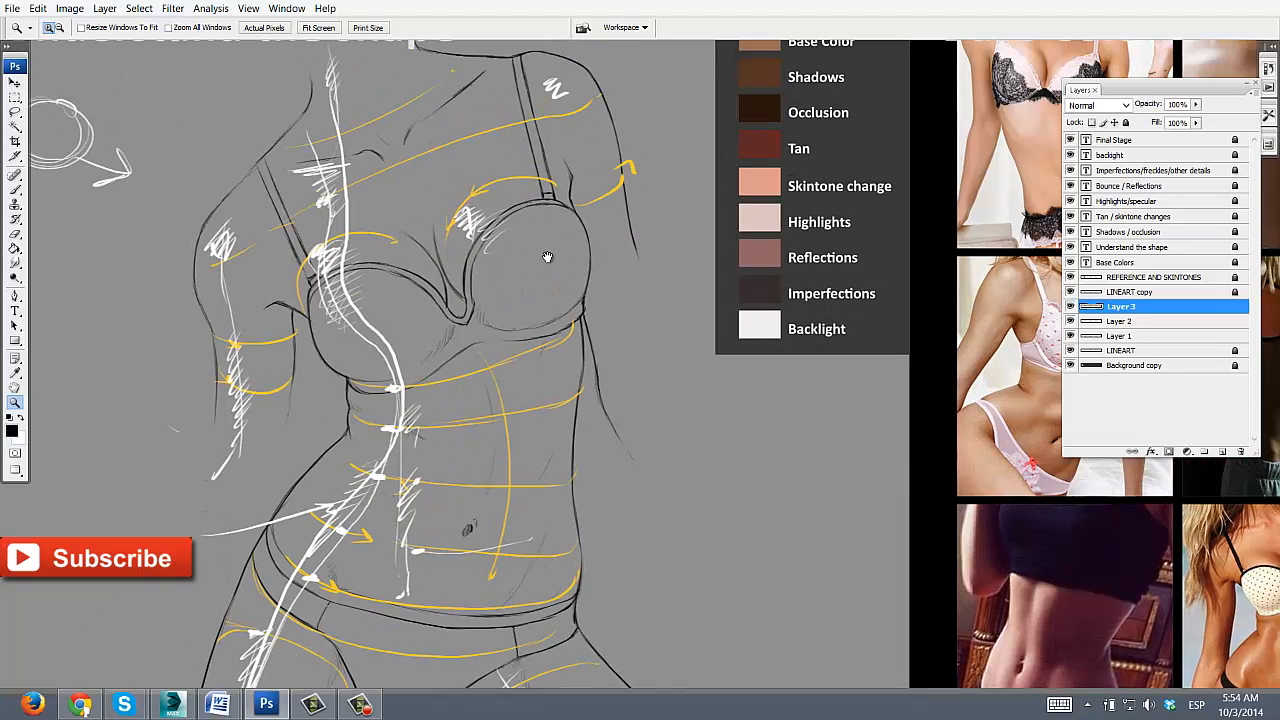
# Paint solid black shadow accents along both bra straps on the Understand the shape torso.
pyautogui.moveTo(463, 301); pyautogui.dragTo(473, 295)
pyautogui.click(490, 268)
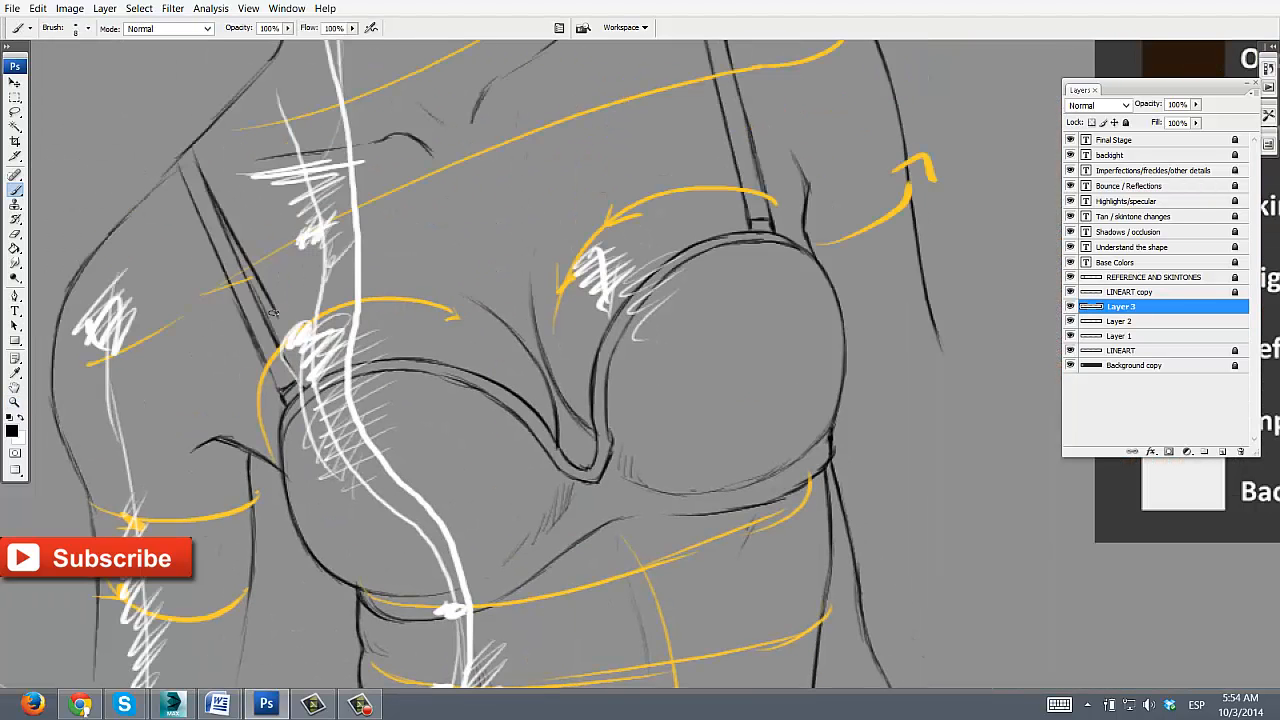
pyautogui.moveTo(272, 319); pyautogui.dragTo(284, 360)
pyautogui.moveTo(593, 173); pyautogui.dragTo(473, 293)
pyautogui.moveTo(596, 94); pyautogui.dragTo(632, 234)
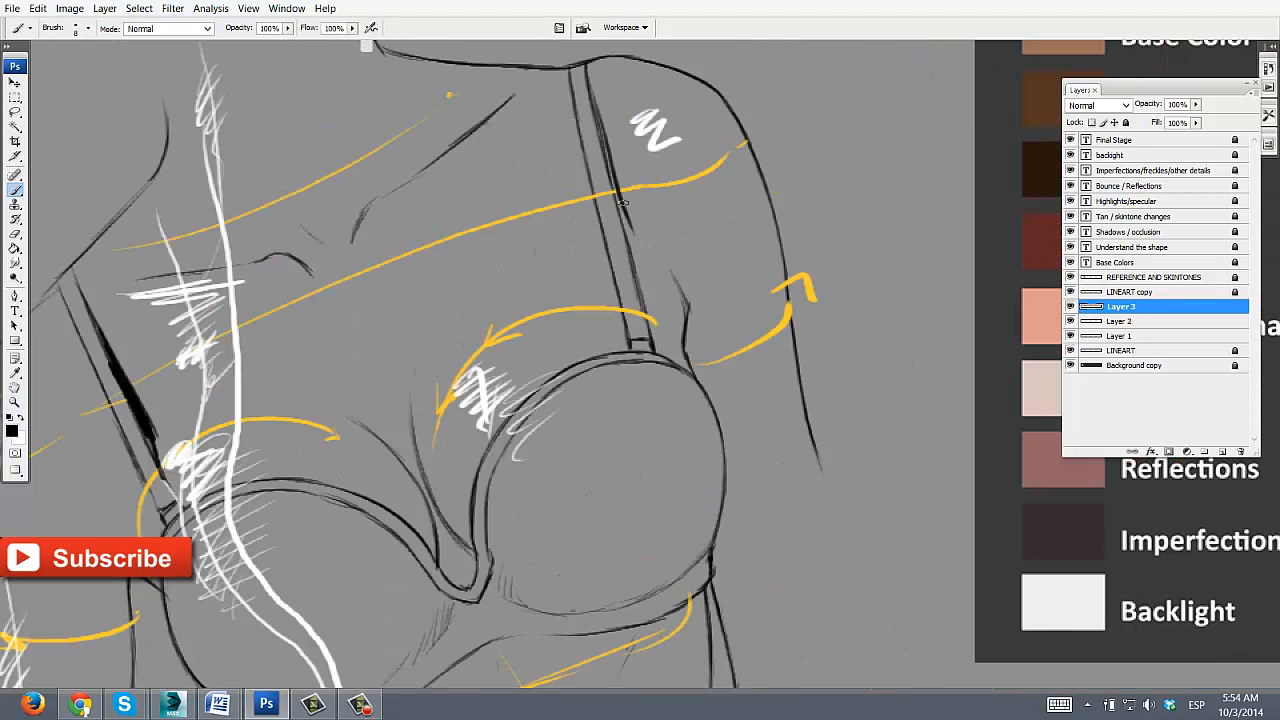
pyautogui.moveTo(614, 180); pyautogui.dragTo(646, 308)
# Fill the narrow gap between the two bra cups with a solid black shadow.
pyautogui.moveTo(570, 400); pyautogui.dragTo(580, 286)
pyautogui.moveTo(378, 312); pyautogui.dragTo(472, 424)
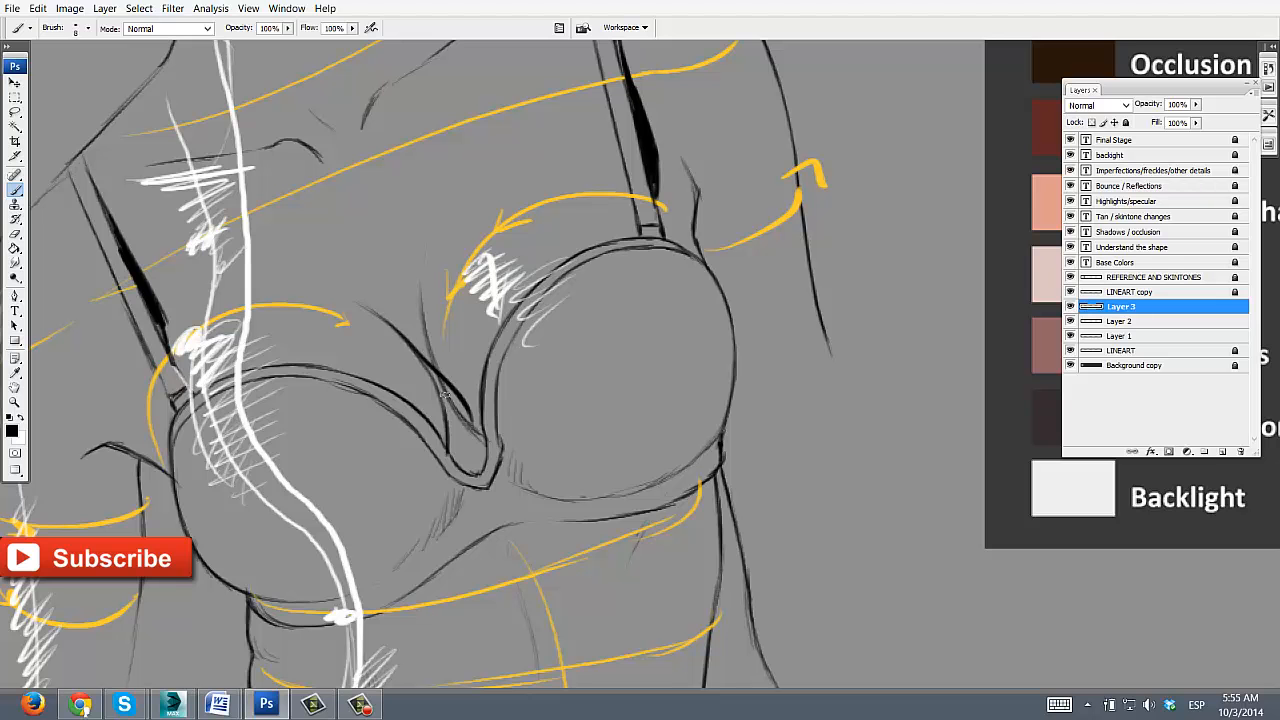
pyautogui.moveTo(440, 380); pyautogui.dragTo(458, 428)
pyautogui.press('e')
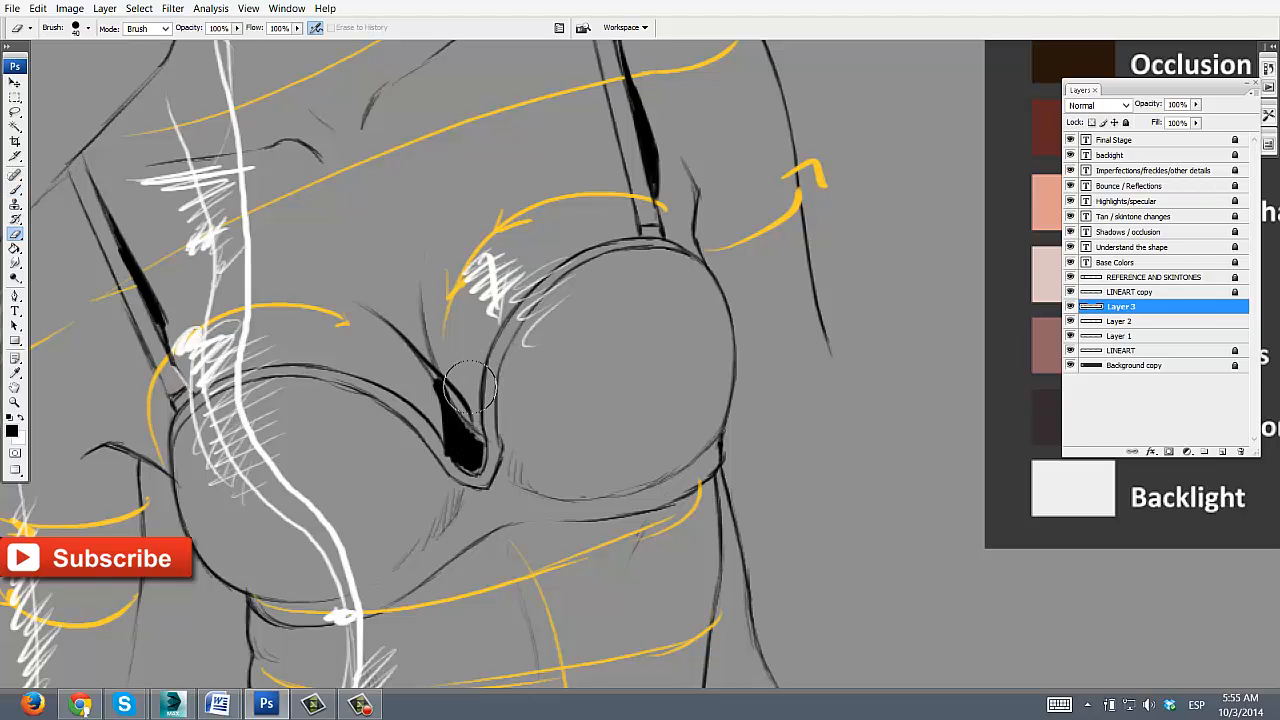
pyautogui.moveTo(545, 437); pyautogui.dragTo(515, 192)
pyautogui.press('b')
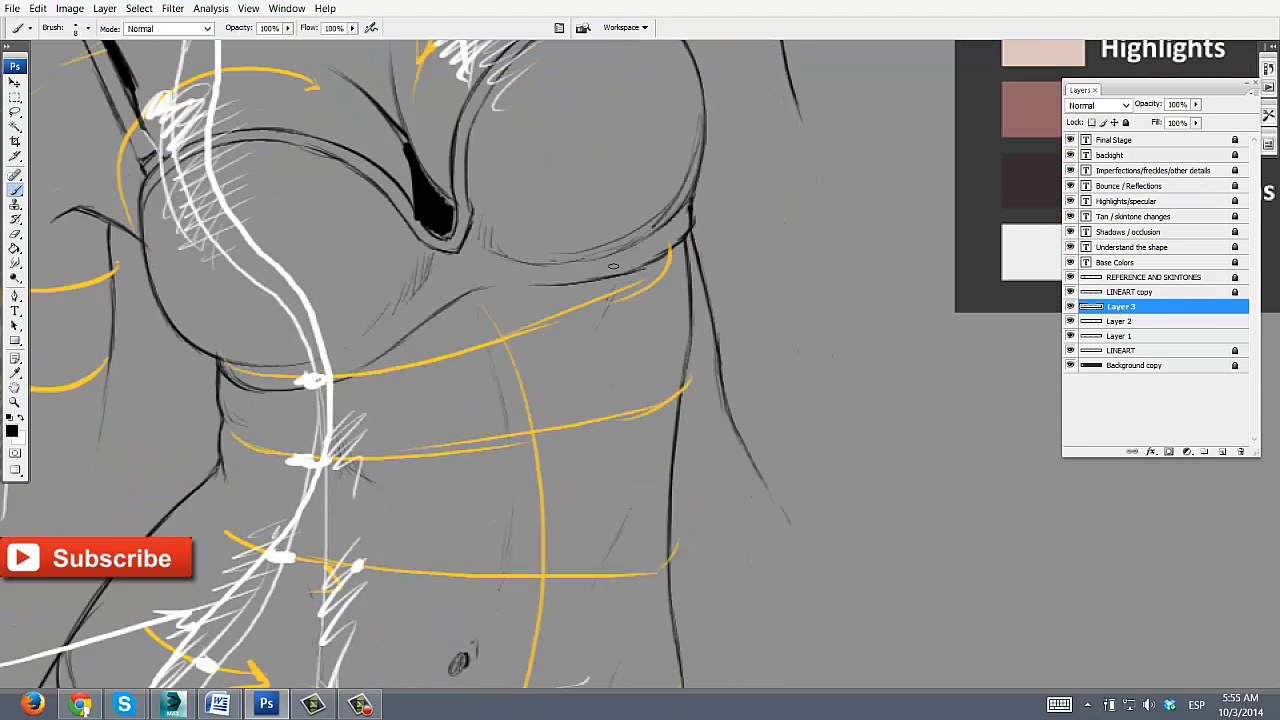
# Paint black shadow wedges along the lower edges of both bra cups.
pyautogui.moveTo(556, 281)
pyautogui.mouseDown()
pyautogui.moveTo(684, 246)
pyautogui.moveTo(670, 266)
pyautogui.mouseUp()
pyautogui.moveTo(288, 388)
pyautogui.mouseDown()
pyautogui.moveTo(464, 304)
pyautogui.moveTo(342, 384)
pyautogui.mouseUp()
pyautogui.press('z')
pyautogui.keyDown('alt'); pyautogui.click(506, 264); pyautogui.keyUp('alt')
pyautogui.keyDown('alt'); pyautogui.click(500, 280); pyautogui.keyUp('alt')
pyautogui.click(476, 414)
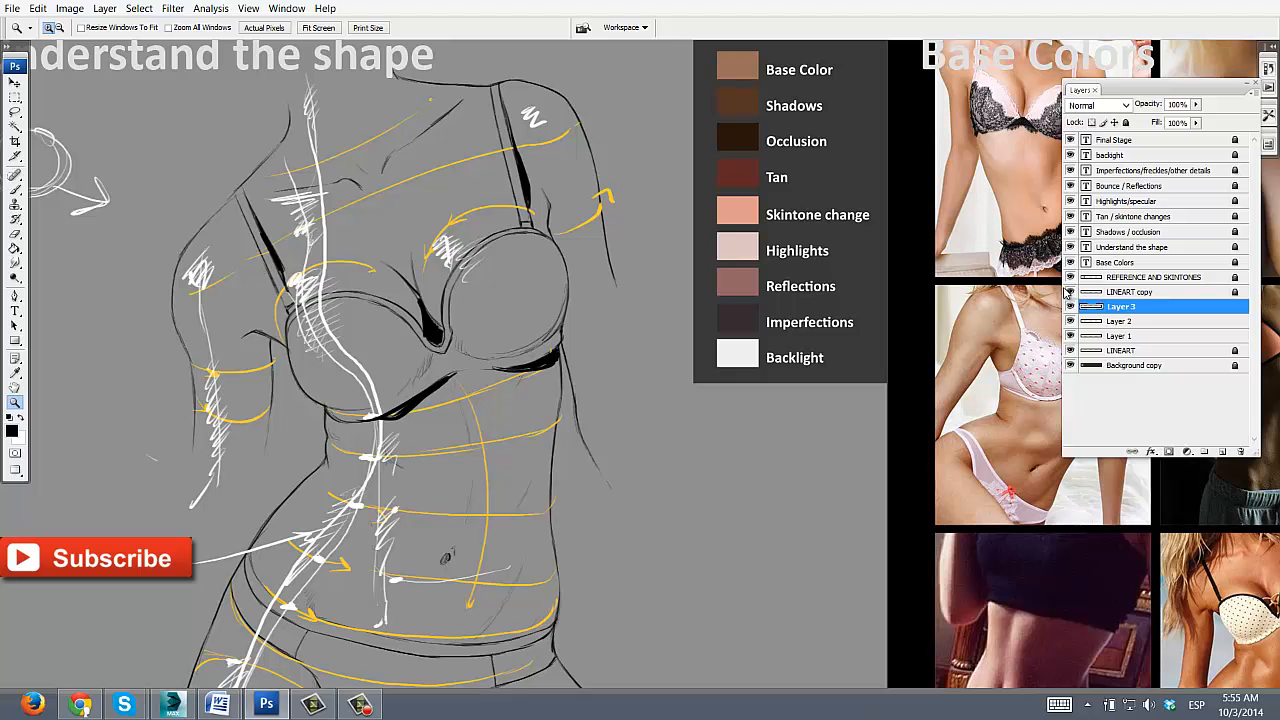
# Unlock the REFERENCE AND SKINTONES layer, move it beside the Base Colors torso, and lock it again.
pyautogui.keyDown('alt'); pyautogui.click(950, 316); pyautogui.keyUp('alt')
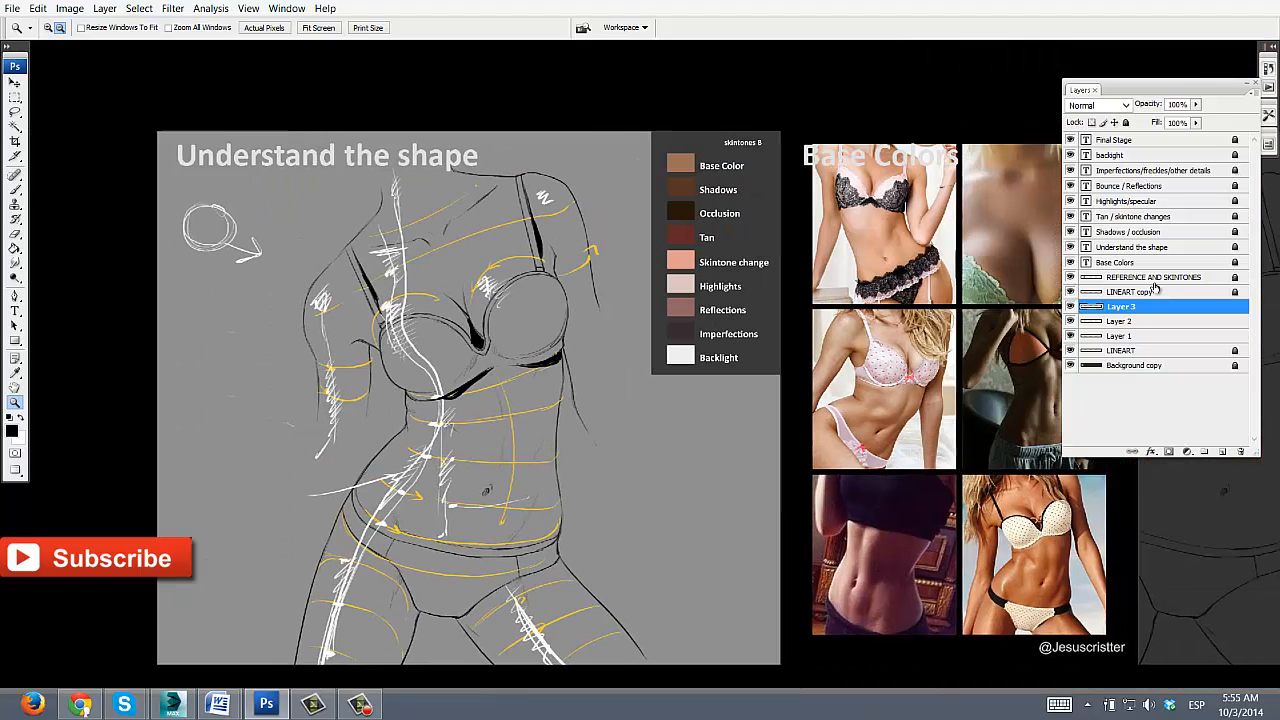
pyautogui.click(1152, 279)
pyautogui.moveTo(877, 241); pyautogui.dragTo(507, 253)
pyautogui.click(1126, 123)
pyautogui.click(15, 84)
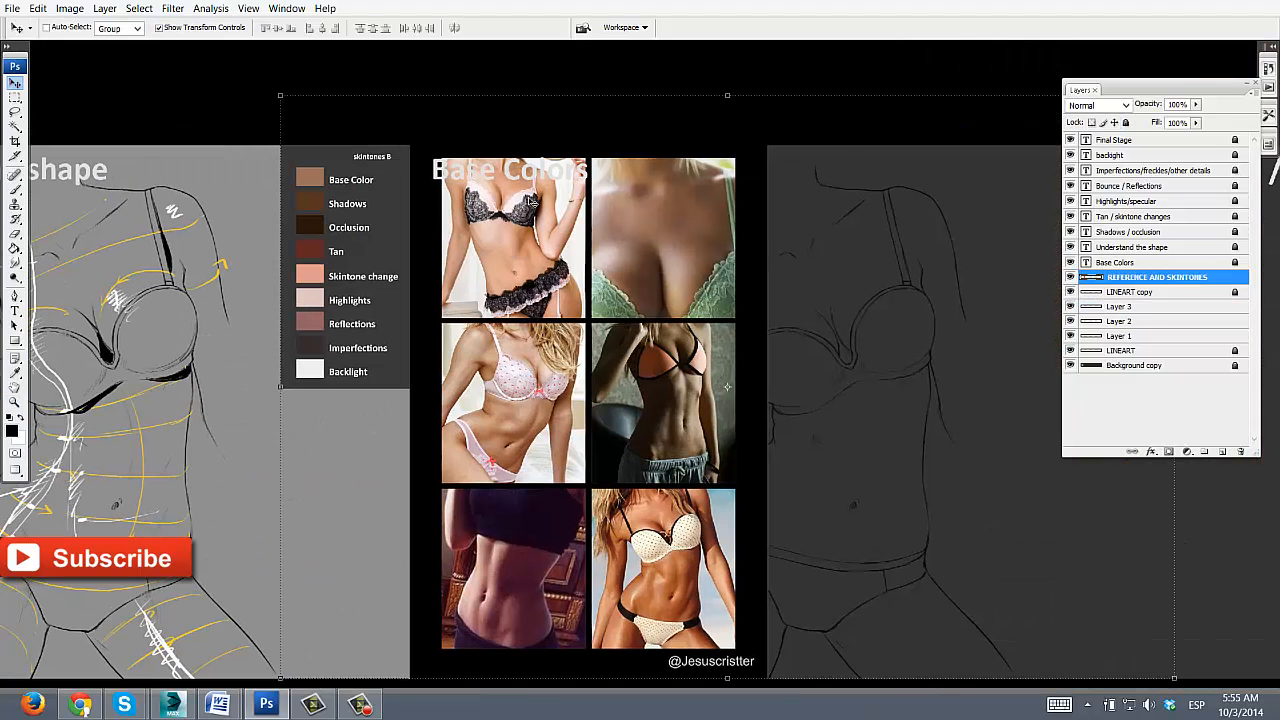
pyautogui.moveTo(530, 198); pyautogui.dragTo(868, 190)
pyautogui.moveTo(880, 178); pyautogui.dragTo(545, 190)
pyautogui.moveTo(551, 192); pyautogui.dragTo(921, 192)
pyautogui.click(1126, 123)
# Create a new empty layer directly above the LINEART copy layer.
pyautogui.click(1097, 293)
pyautogui.moveTo(882, 316); pyautogui.dragTo(878, 272)
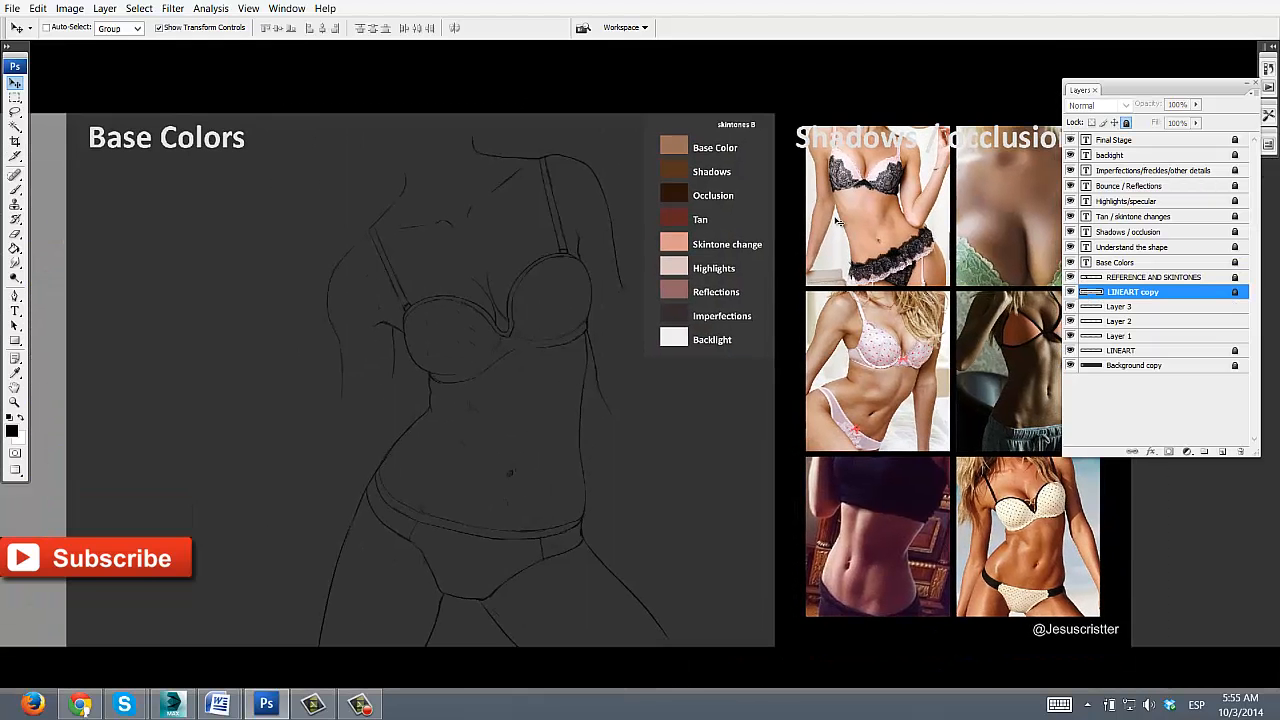
pyautogui.hotkey('ctrl', 'shift', 'n')
pyautogui.press('Return')
pyautogui.click(360, 704)
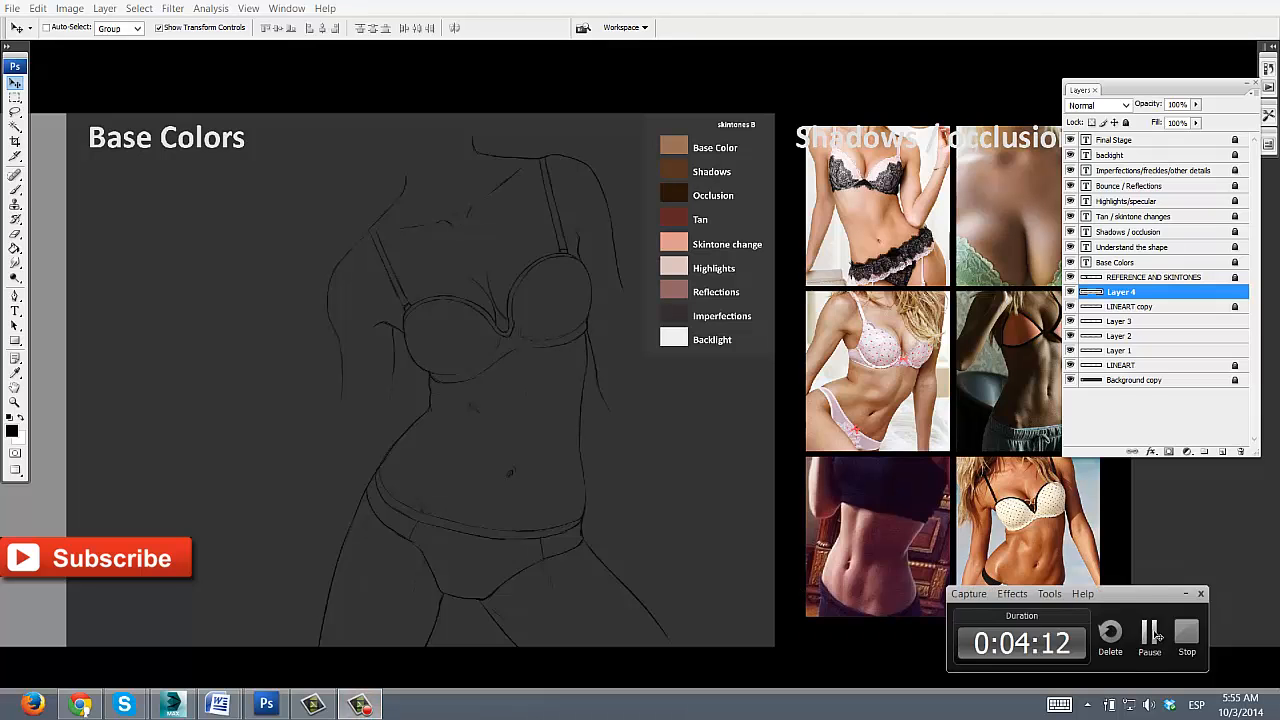
pyautogui.click(1154, 632)
# Sample the Base Color swatch from the skintones palette as the foreground color.
pyautogui.press('z')
pyautogui.click(632, 356)
pyautogui.moveTo(606, 311); pyautogui.dragTo(590, 369)
pyautogui.press('i')
pyautogui.click(688, 119)
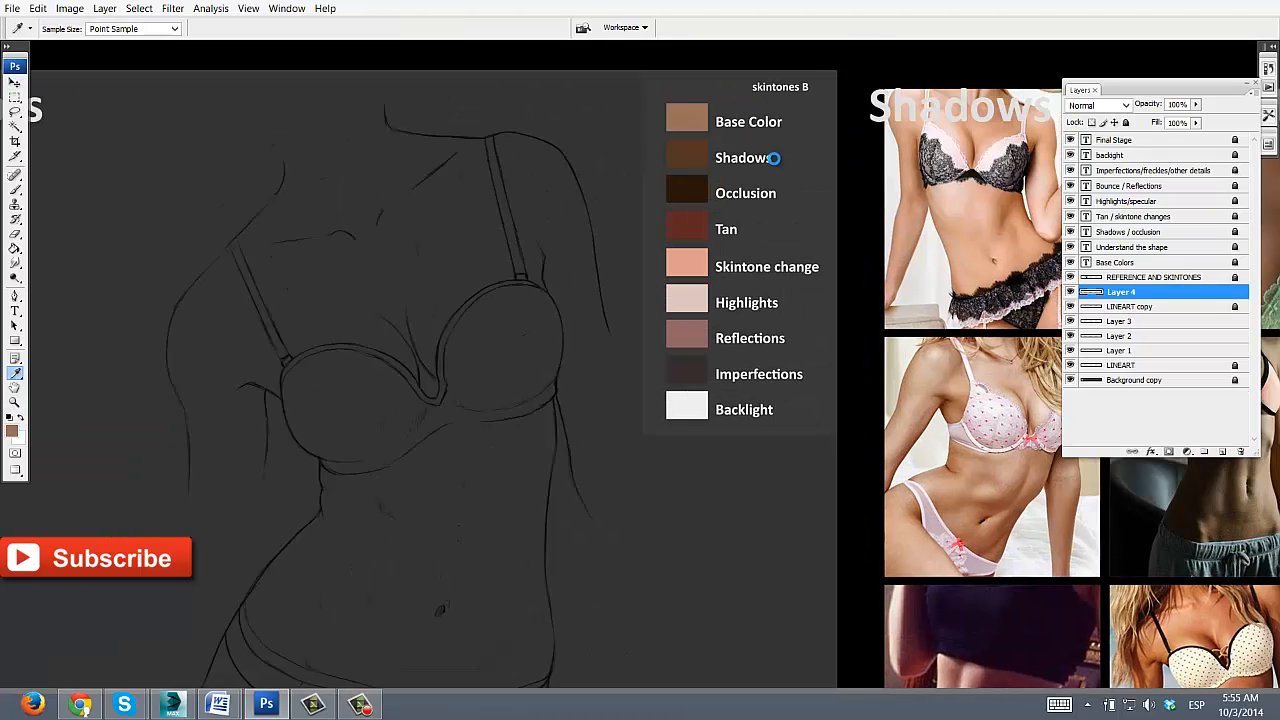
# Move Layer 4 below the LINEART copy layer and keep it visible.
pyautogui.moveTo(1070, 294); pyautogui.dragTo(1074, 312)
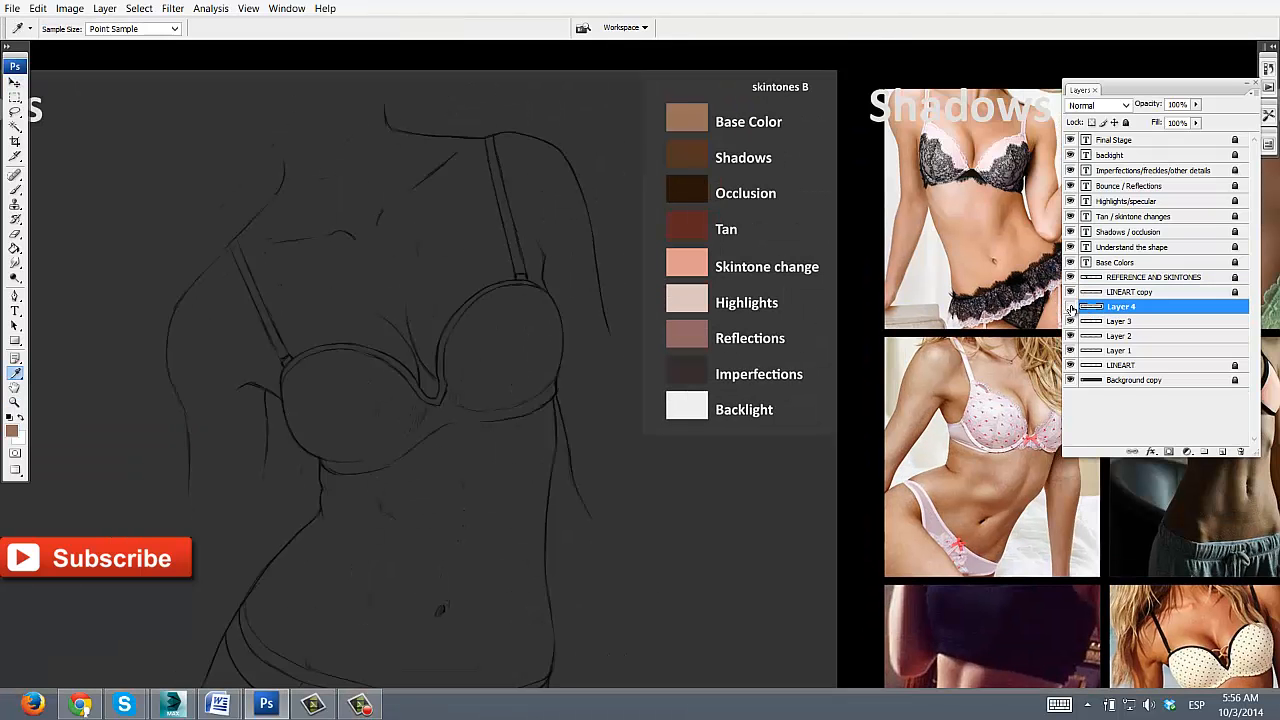
pyautogui.click(1071, 308)
pyautogui.press('z')
pyautogui.keyDown('alt'); pyautogui.click(452, 408); pyautogui.keyUp('alt')
pyautogui.keyDown('alt'); pyautogui.click(445, 402); pyautogui.keyUp('alt')
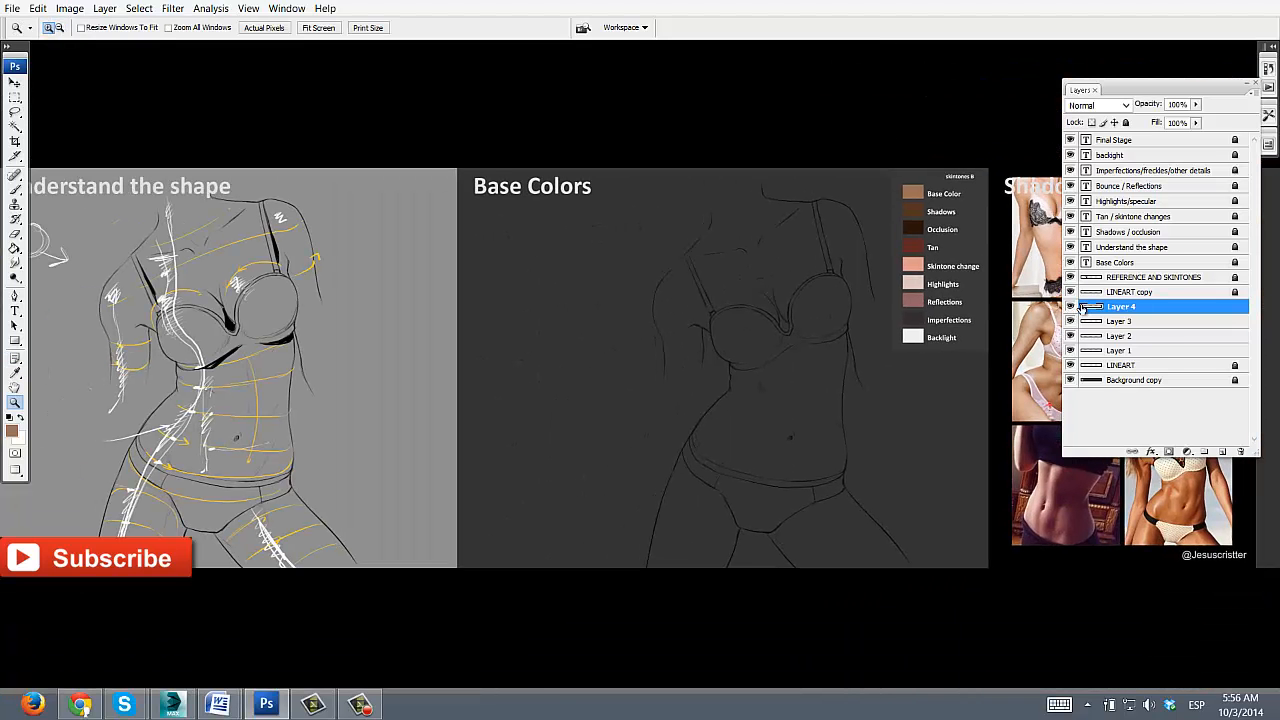
# Merge Layers 3, 2 and 1 into a single layer and lock it.
pyautogui.click(1114, 322)
pyautogui.hotkey('ctrl', 'e')
pyautogui.hotkey('ctrl', 'e')
pyautogui.click(1126, 123)
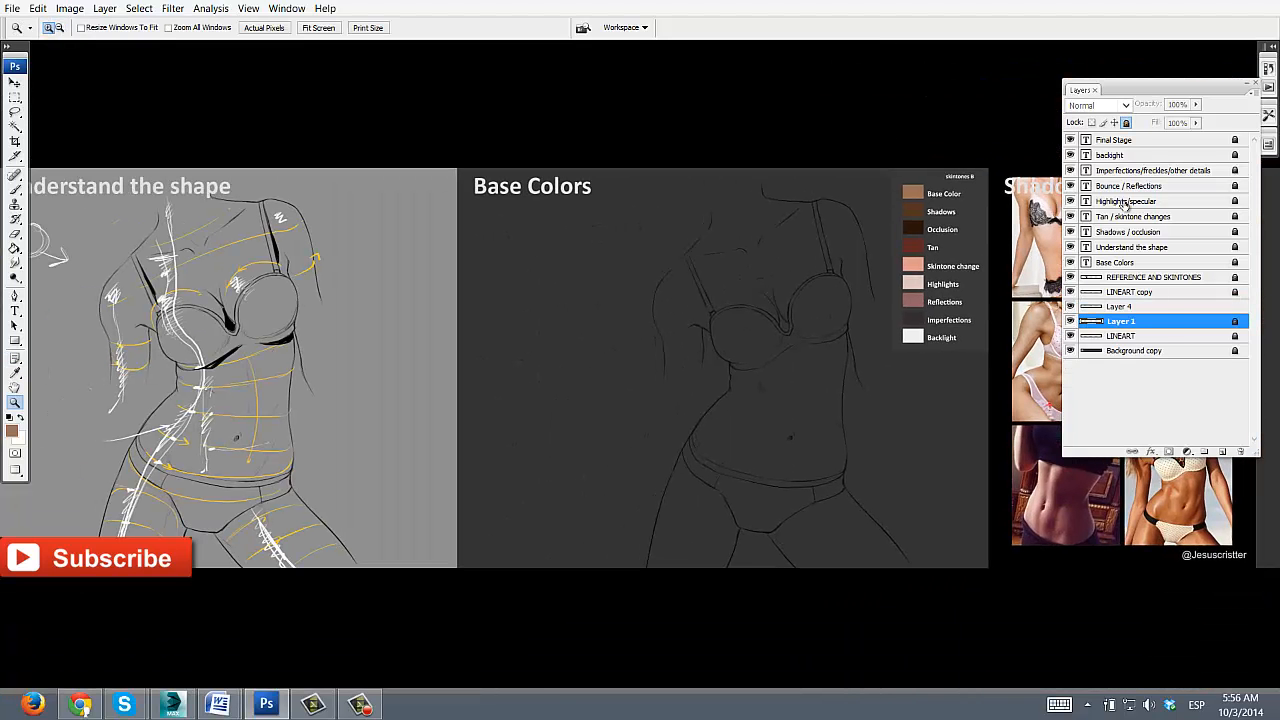
# Make Layer 4 active and set up a hard round brush at size 50 for the Base Colors torso.
pyautogui.click(1119, 307)
pyautogui.click(705, 345)
pyautogui.click(705, 345)
pyautogui.moveTo(797, 234); pyautogui.dragTo(670, 238)
pyautogui.press('b')
pyautogui.click(82, 28)
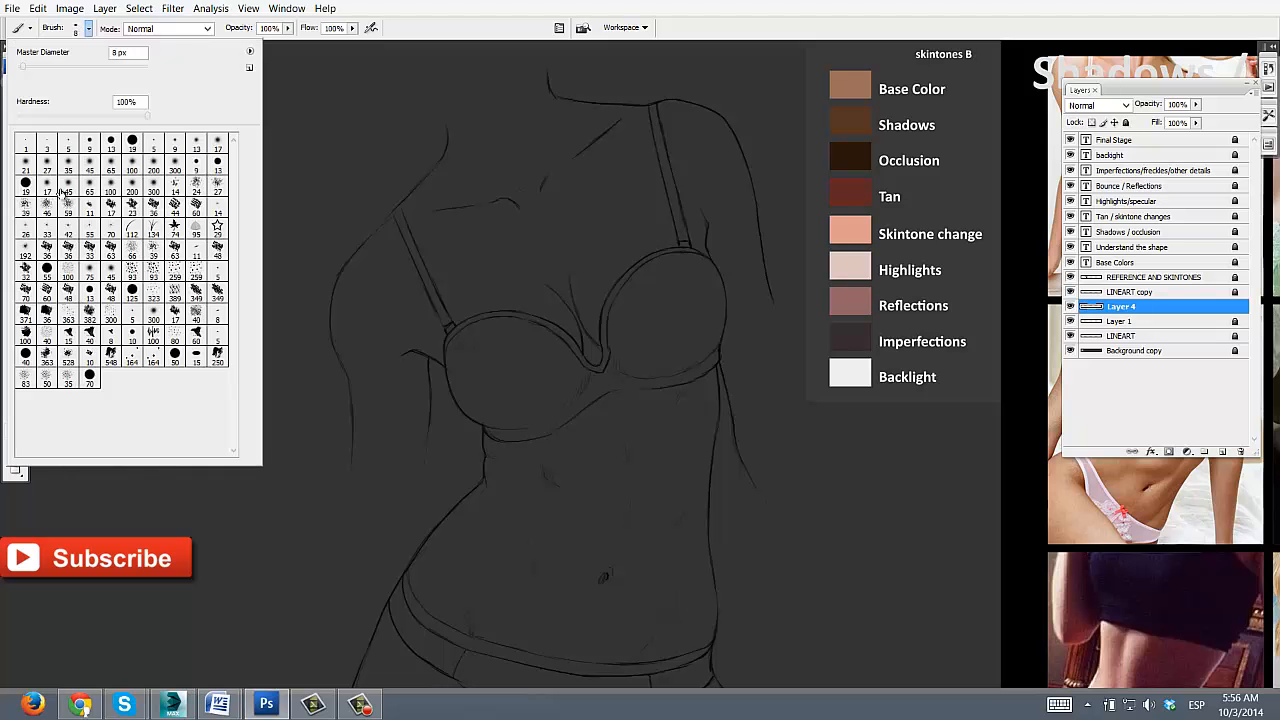
pyautogui.click(25, 184)
pyautogui.click(526, 218)
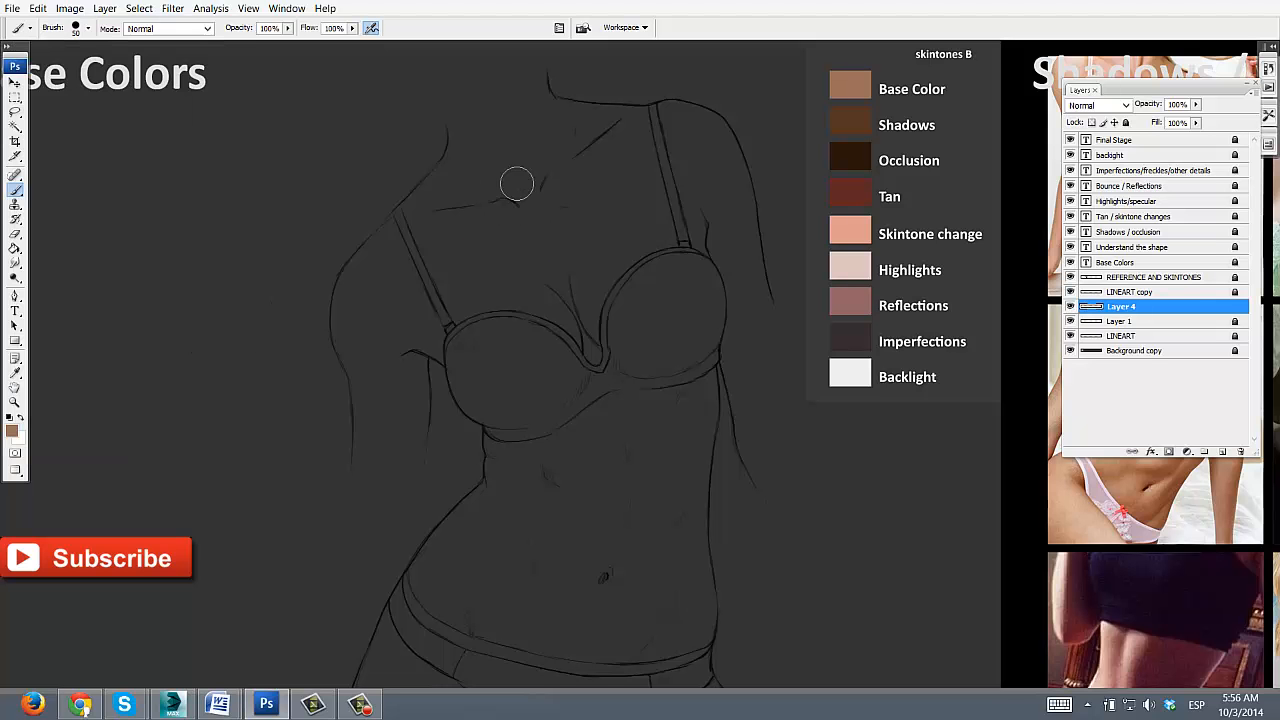
# Block in the brown base skin color across the chest, left-hand arm, abdomen and thighs.
pyautogui.moveTo(516, 183)
pyautogui.mouseDown()
pyautogui.moveTo(610, 300)
pyautogui.moveTo(437, 234)
pyautogui.moveTo(435, 280)
pyautogui.moveTo(510, 305)
pyautogui.moveTo(395, 240)
pyautogui.moveTo(350, 300)
pyautogui.moveTo(385, 440)
pyautogui.moveTo(401, 313)
pyautogui.moveTo(461, 346)
pyautogui.mouseUp()
pyautogui.moveTo(518, 473); pyautogui.dragTo(444, 407)
pyautogui.moveTo(438, 354)
pyautogui.mouseDown()
pyautogui.moveTo(396, 478)
pyautogui.moveTo(371, 495)
pyautogui.mouseUp()
pyautogui.moveTo(371, 495); pyautogui.dragTo(404, 391)
pyautogui.moveTo(404, 391)
pyautogui.mouseDown()
pyautogui.moveTo(366, 412)
pyautogui.moveTo(305, 655)
pyautogui.moveTo(420, 545)
pyautogui.moveTo(341, 652)
pyautogui.moveTo(500, 330)
pyautogui.moveTo(529, 386)
pyautogui.moveTo(620, 480)
pyautogui.moveTo(649, 450)
pyautogui.moveTo(644, 274)
pyautogui.moveTo(611, 421)
pyautogui.moveTo(515, 318)
pyautogui.moveTo(602, 220)
pyautogui.mouseUp()
pyautogui.moveTo(568, 480); pyautogui.dragTo(446, 344)
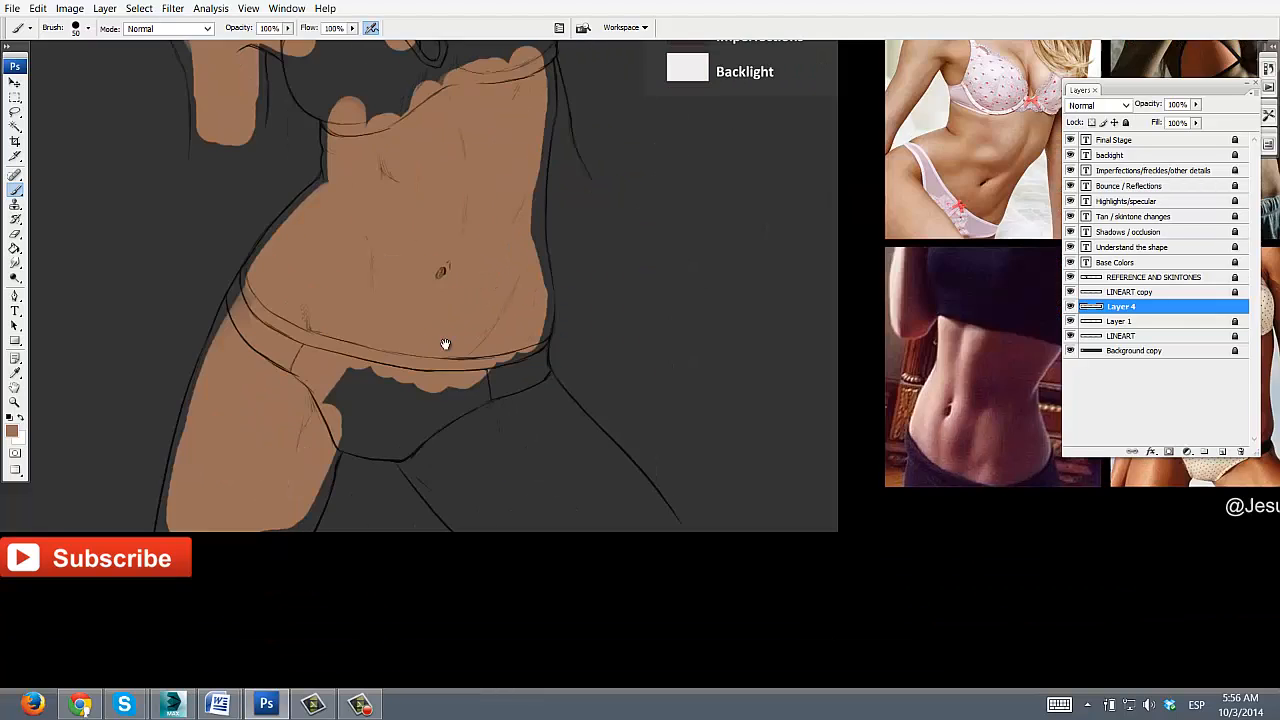
pyautogui.moveTo(434, 446)
pyautogui.mouseDown()
pyautogui.moveTo(450, 515)
pyautogui.moveTo(571, 534)
pyautogui.moveTo(630, 470)
pyautogui.moveTo(539, 399)
pyautogui.moveTo(482, 415)
pyautogui.mouseUp()
# Cover the neck, right-hand shoulder and right-hand upper arm with the base skin color.
pyautogui.moveTo(547, 54)
pyautogui.mouseDown()
pyautogui.moveTo(537, 300)
pyautogui.moveTo(575, 225)
pyautogui.mouseUp()
pyautogui.keyDown('ctrl'); pyautogui.click(572, 192); pyautogui.keyUp('ctrl')
pyautogui.moveTo(500, 215); pyautogui.dragTo(531, 354)
pyautogui.moveTo(425, 322)
pyautogui.mouseDown()
pyautogui.moveTo(524, 318)
pyautogui.moveTo(434, 280)
pyautogui.mouseUp()
pyautogui.moveTo(441, 325); pyautogui.dragTo(672, 335)
pyautogui.moveTo(475, 386)
pyautogui.mouseDown()
pyautogui.moveTo(580, 253)
pyautogui.moveTo(423, 217)
pyautogui.moveTo(271, 448)
pyautogui.mouseUp()
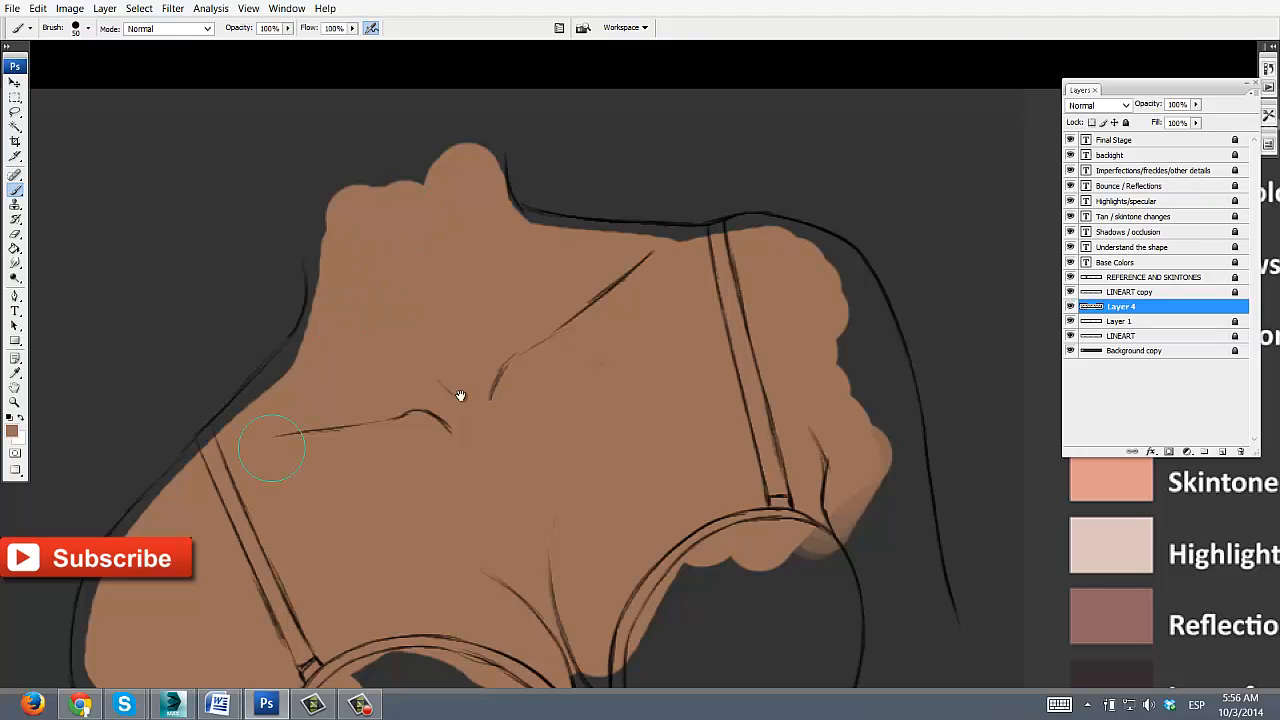
pyautogui.moveTo(805, 280)
pyautogui.mouseDown()
pyautogui.moveTo(573, 128)
pyautogui.moveTo(628, 276)
pyautogui.moveTo(668, 524)
pyautogui.moveTo(685, 445)
pyautogui.mouseUp()
pyautogui.moveTo(646, 610); pyautogui.dragTo(554, 50)
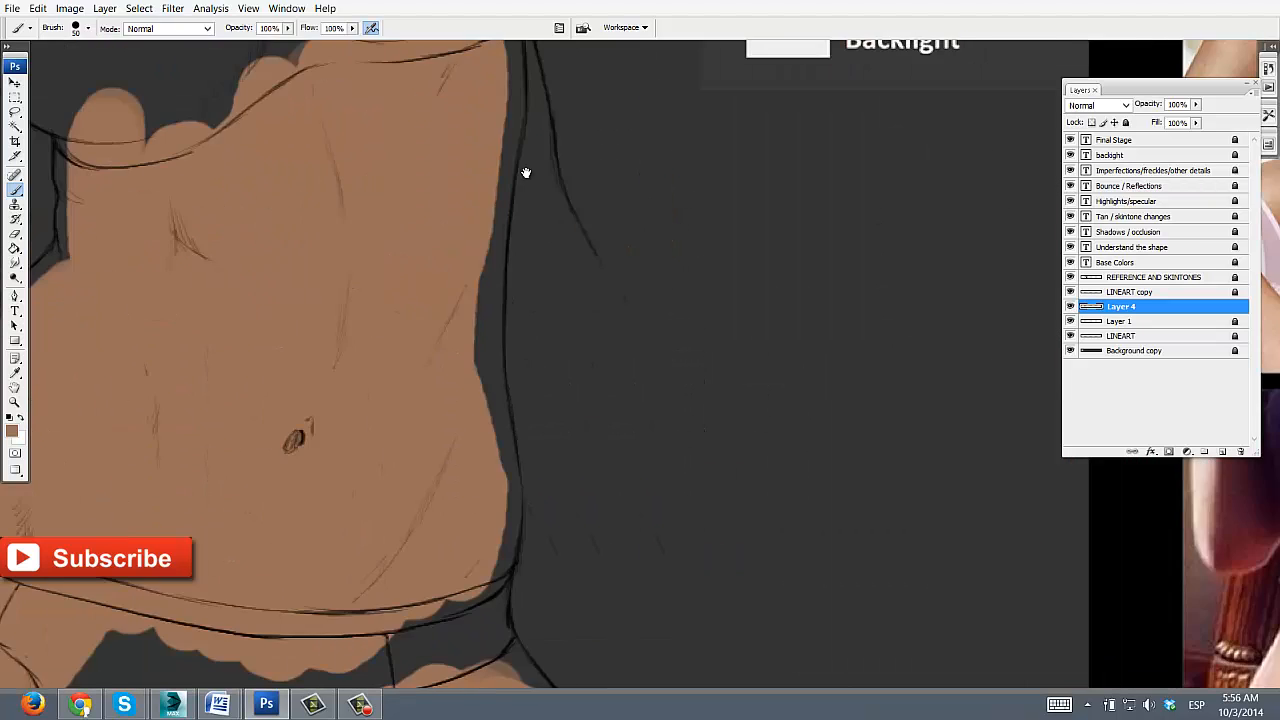
# Reduce the brush to size 15 and extend the base color to the right-hand thigh's inner contour.
pyautogui.moveTo(465, 630); pyautogui.dragTo(438, 210)
pyautogui.press('[')
pyautogui.press('[')
pyautogui.press('[')
pyautogui.moveTo(269, 330); pyautogui.dragTo(343, 320)
pyautogui.moveTo(310, 433)
pyautogui.mouseDown()
pyautogui.moveTo(280, 378)
pyautogui.moveTo(282, 407)
pyautogui.mouseUp()
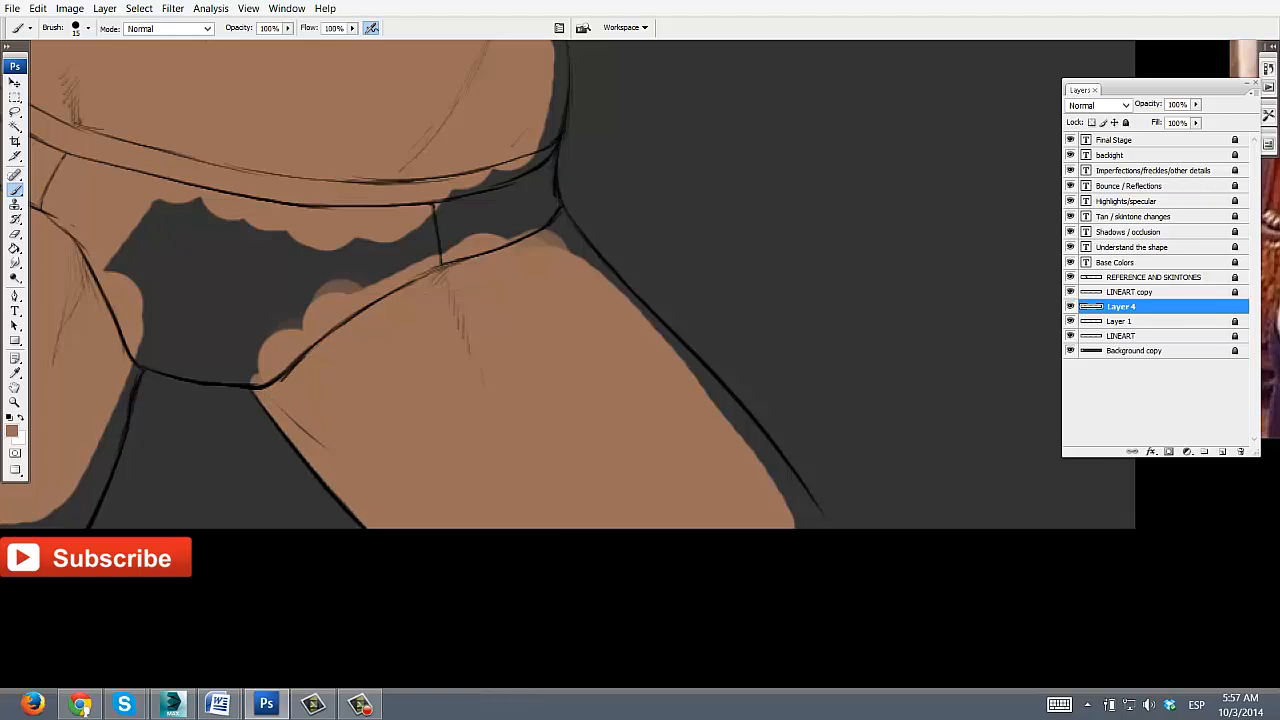
# Fill the base color up to the left-hand thigh's contours and the right-hand thigh's outer line.
pyautogui.moveTo(427, 363); pyautogui.dragTo(622, 309)
pyautogui.moveTo(224, 439); pyautogui.dragTo(301, 377)
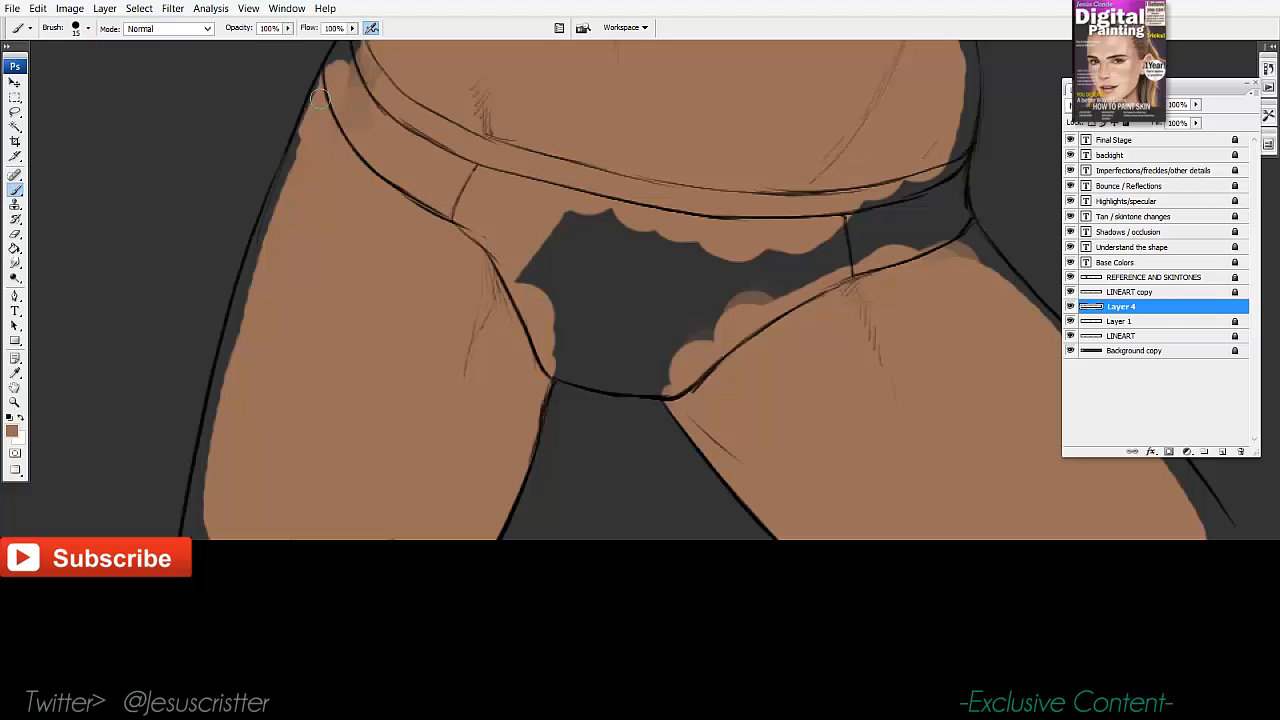
pyautogui.moveTo(286, 170)
pyautogui.mouseDown()
pyautogui.moveTo(212, 405)
pyautogui.moveTo(197, 540)
pyautogui.mouseUp()
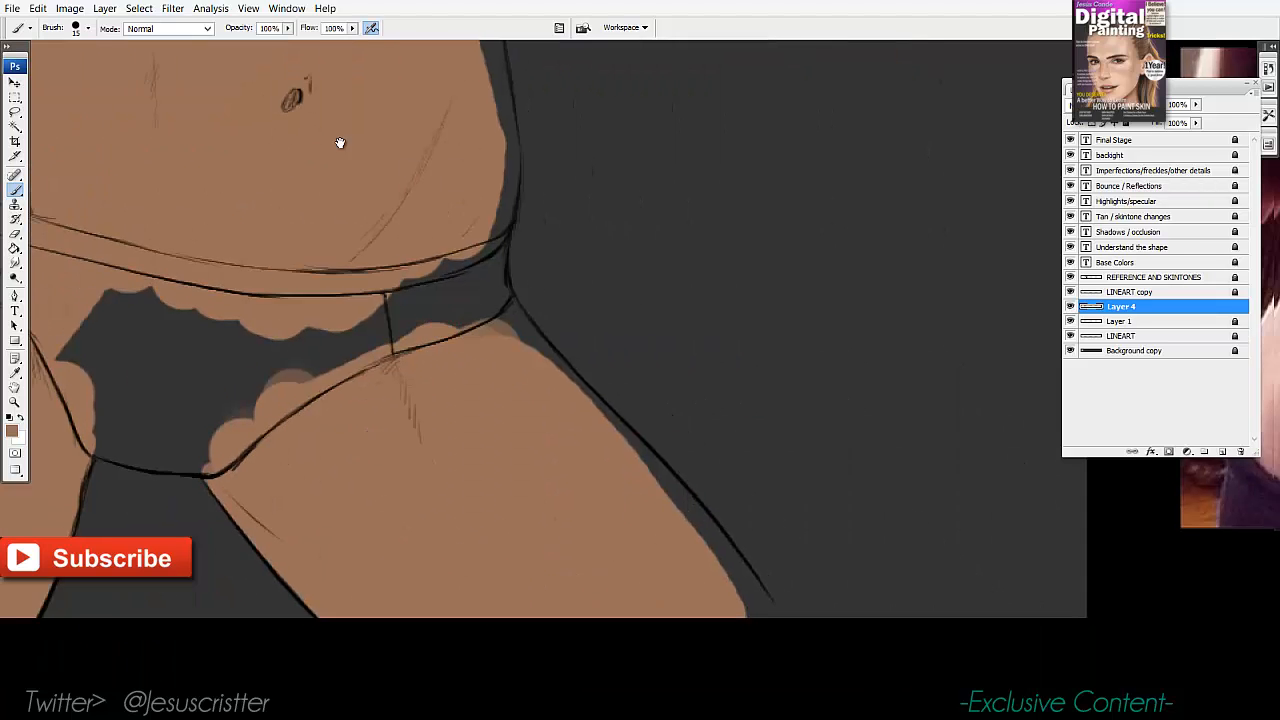
pyautogui.moveTo(440, 330)
pyautogui.mouseDown()
pyautogui.moveTo(490, 300)
pyautogui.moveTo(683, 517)
pyautogui.moveTo(755, 631)
pyautogui.mouseUp()
pyautogui.moveTo(604, 421); pyautogui.dragTo(760, 600)
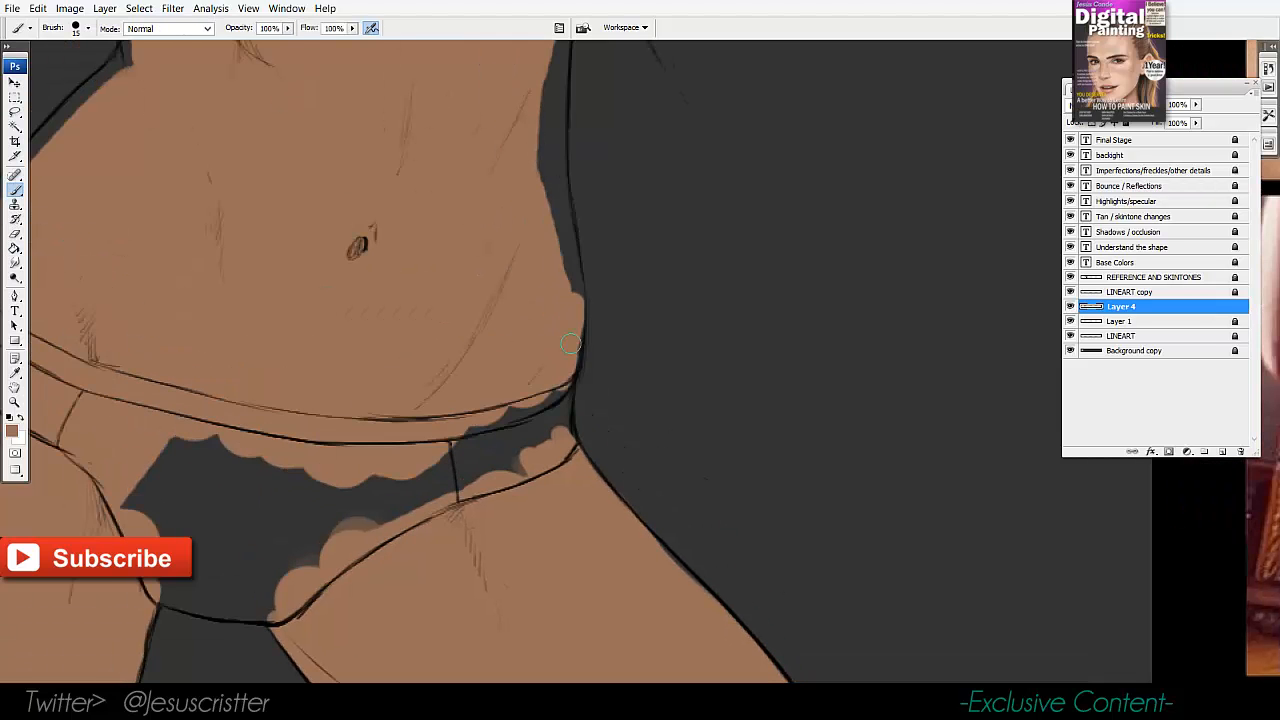
# Extend the base color to the lineart along both sides of the waist, from the hips to the bra.
pyautogui.scroll(3, 570, 343)
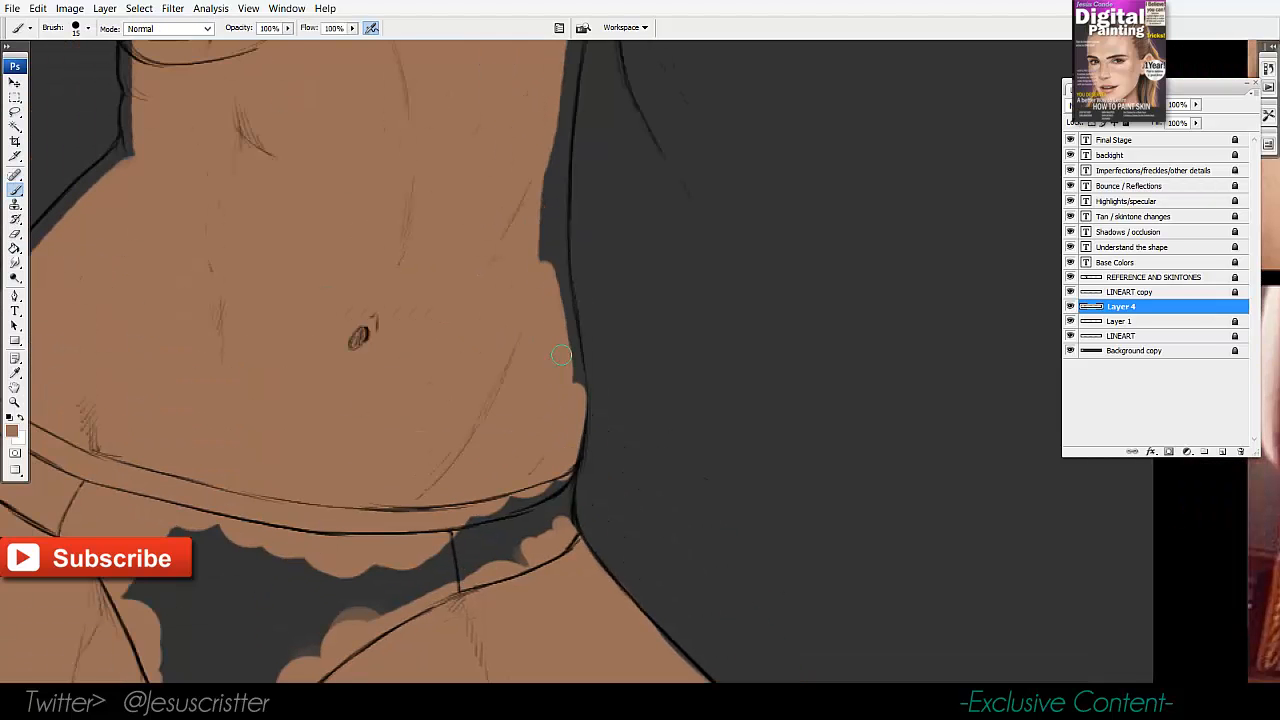
pyautogui.moveTo(544, 249); pyautogui.dragTo(549, 330)
pyautogui.moveTo(558, 365); pyautogui.dragTo(550, 277)
pyautogui.moveTo(559, 336); pyautogui.dragTo(558, 221)
pyautogui.moveTo(547, 161); pyautogui.dragTo(533, 309)
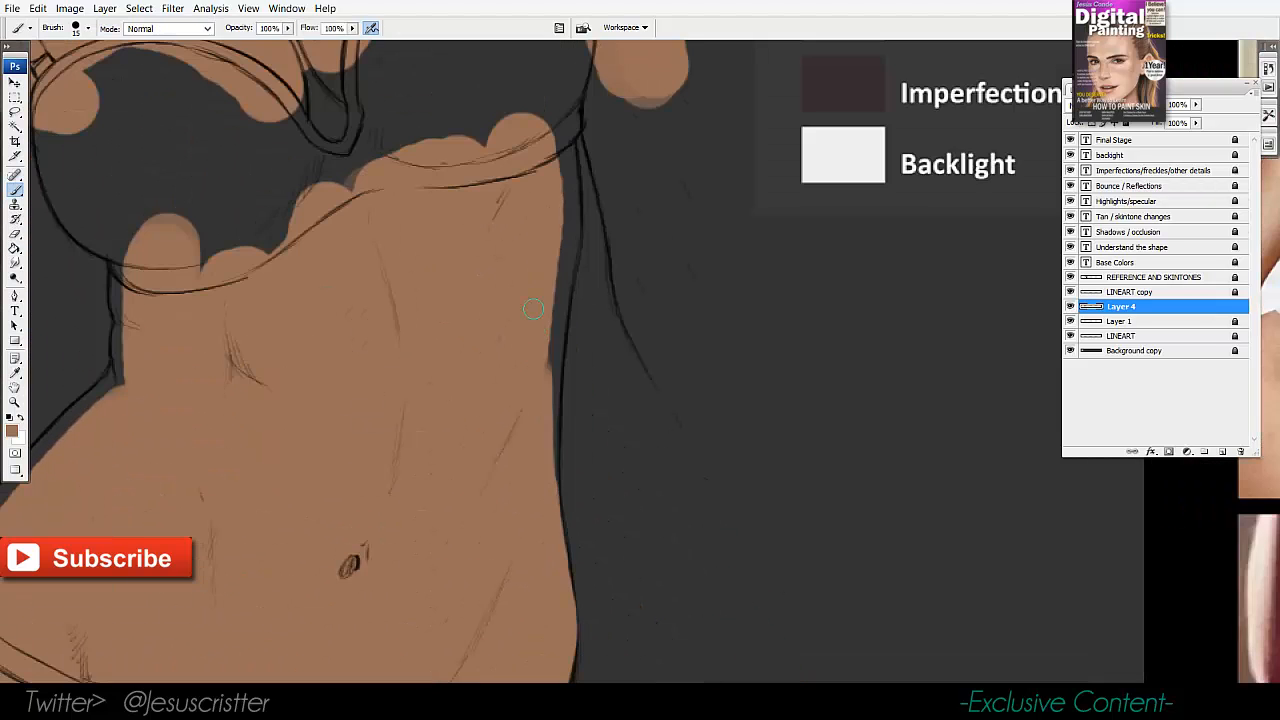
pyautogui.moveTo(553, 267)
pyautogui.mouseDown()
pyautogui.moveTo(549, 435)
pyautogui.moveTo(545, 380)
pyautogui.mouseUp()
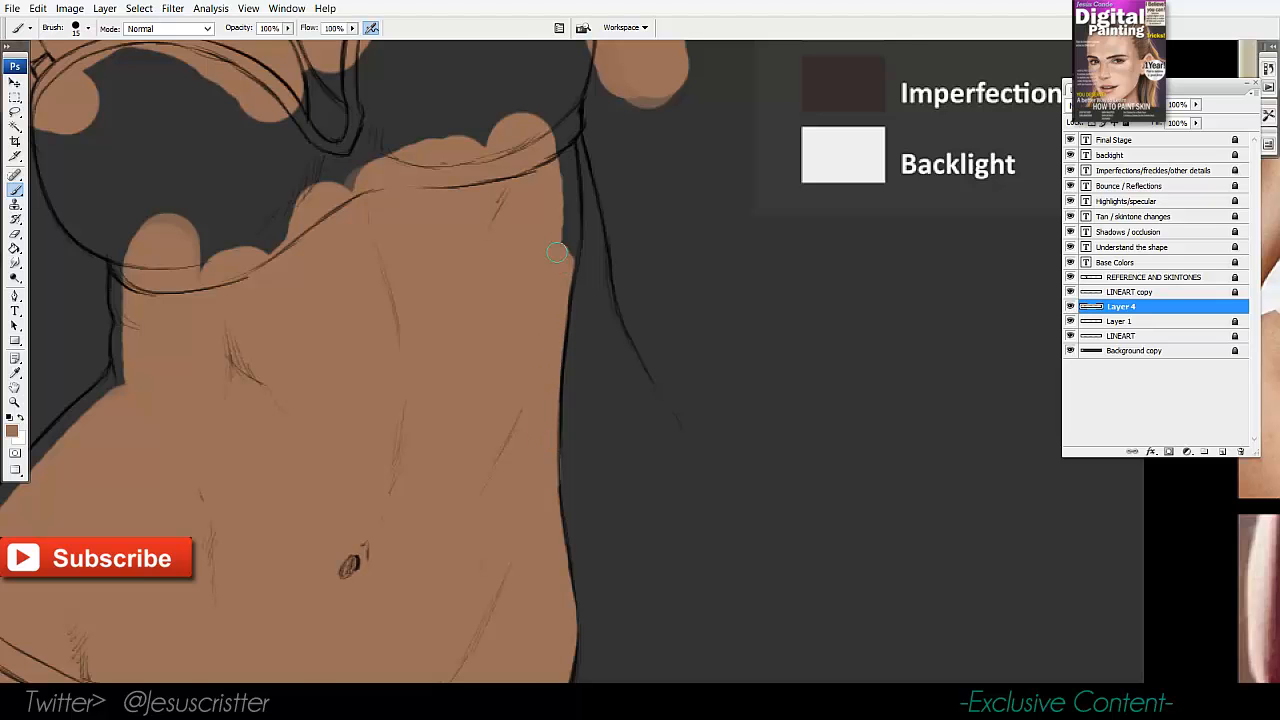
pyautogui.moveTo(557, 252)
pyautogui.mouseDown()
pyautogui.moveTo(562, 261)
pyautogui.moveTo(559, 128)
pyautogui.mouseUp()
pyautogui.moveTo(503, 175); pyautogui.dragTo(731, 145)
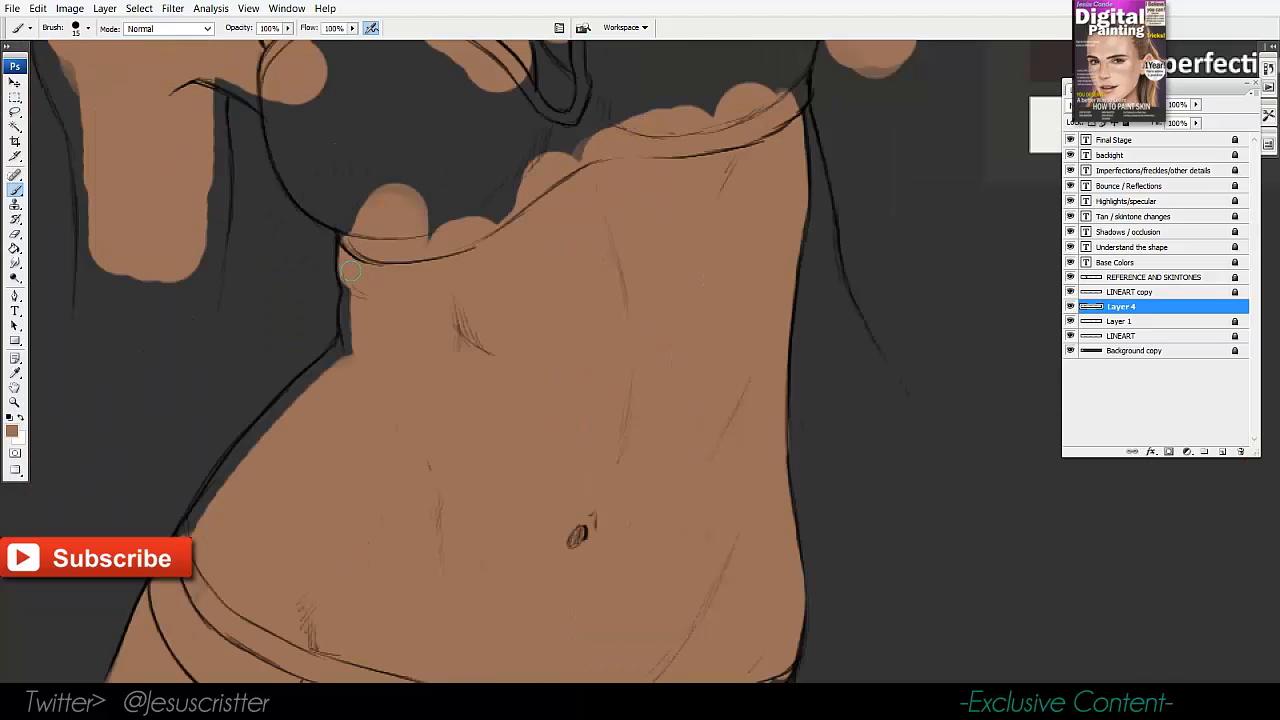
pyautogui.moveTo(322, 374); pyautogui.dragTo(236, 465)
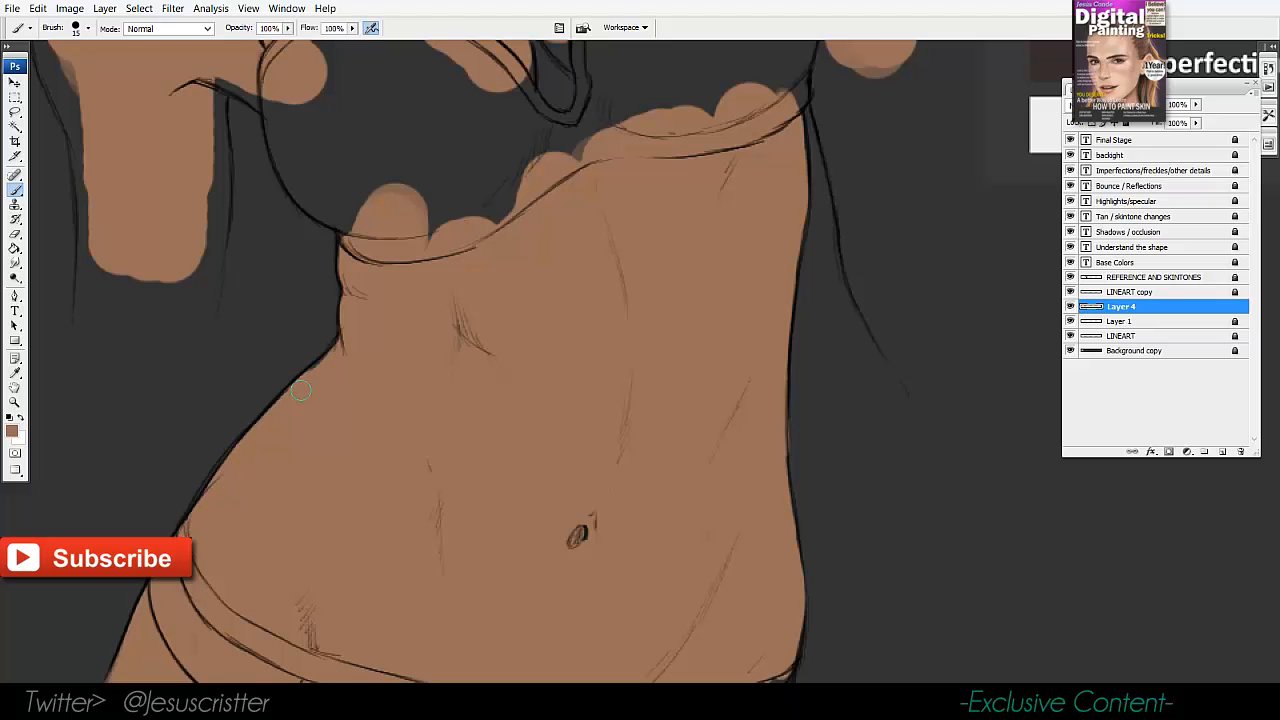
# Fill the base color out to both contours of the left-hand arm and into the armpit.
pyautogui.moveTo(298, 161); pyautogui.dragTo(438, 344)
pyautogui.moveTo(243, 334); pyautogui.dragTo(243, 413)
pyautogui.moveTo(194, 310)
pyautogui.mouseDown()
pyautogui.moveTo(217, 385)
pyautogui.moveTo(184, 245)
pyautogui.moveTo(226, 169)
pyautogui.mouseUp()
pyautogui.moveTo(203, 375)
pyautogui.mouseDown()
pyautogui.moveTo(220, 440)
pyautogui.moveTo(217, 560)
pyautogui.mouseUp()
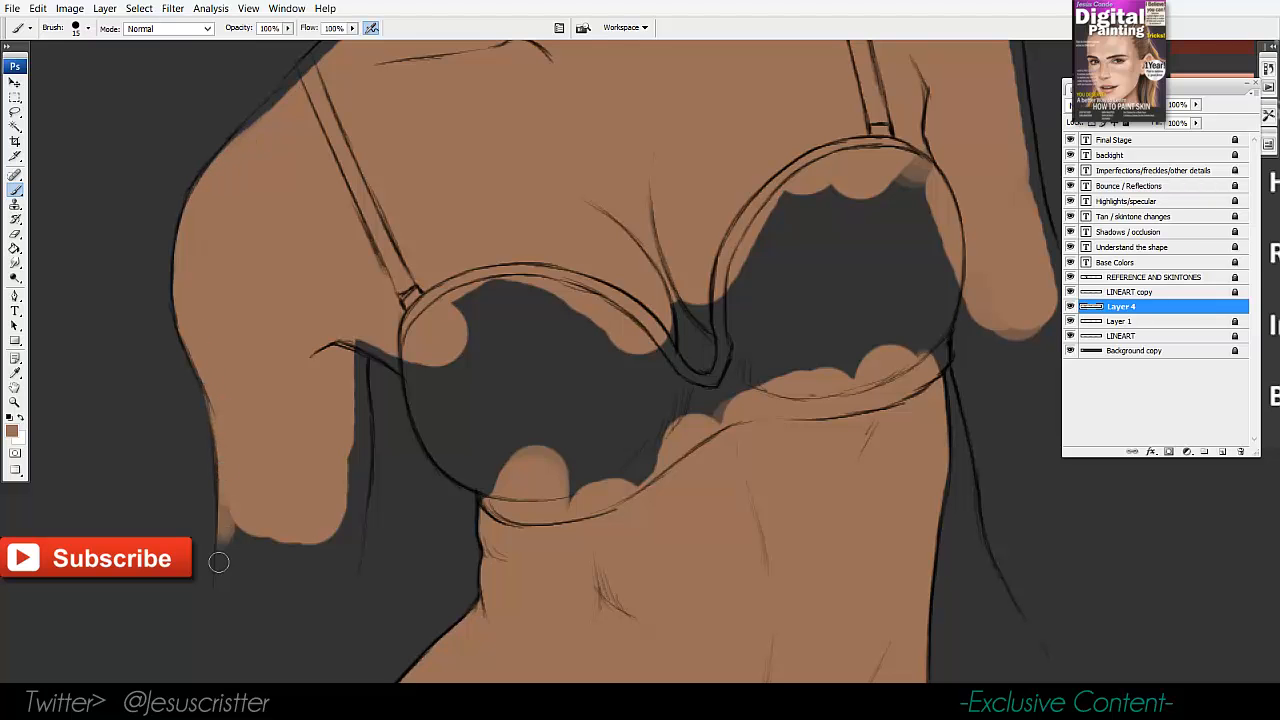
pyautogui.moveTo(350, 345); pyautogui.dragTo(350, 546)
pyautogui.moveTo(363, 441); pyautogui.dragTo(350, 555)
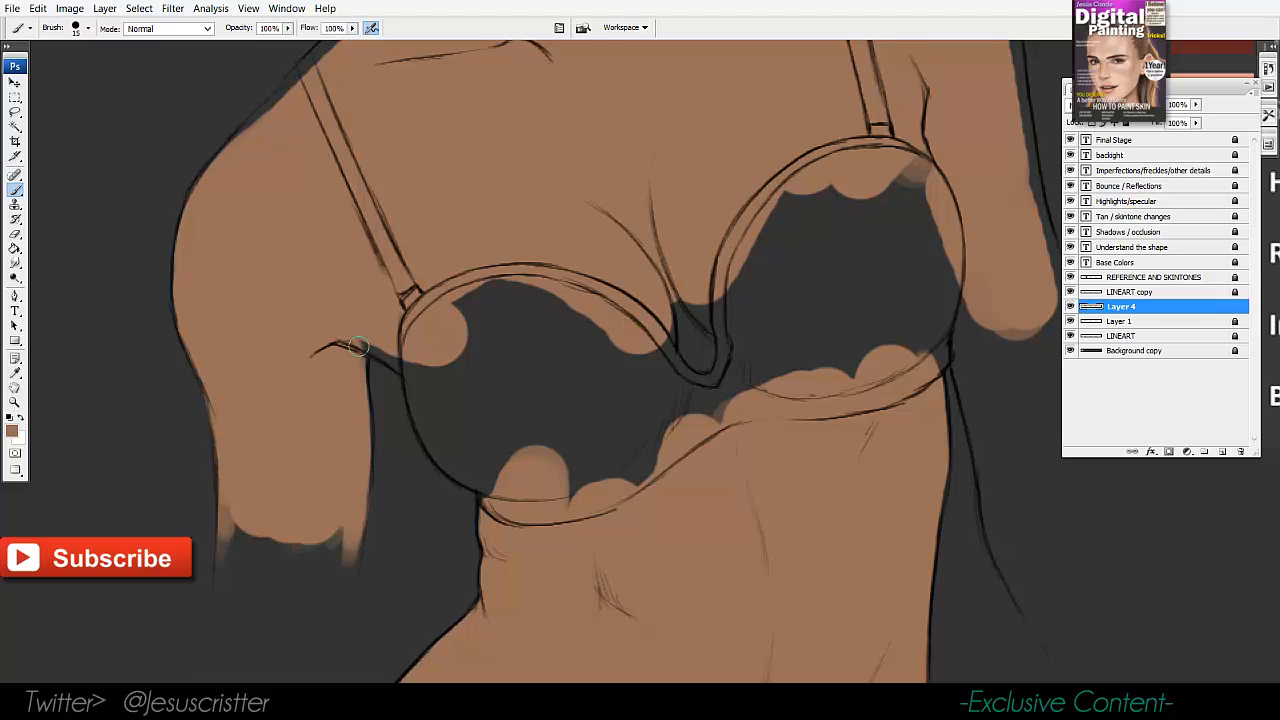
pyautogui.moveTo(364, 340); pyautogui.dragTo(414, 371)
# Fill the left-hand neck edge, then extend the base color to the right-hand shoulder line using brush size 20.
pyautogui.moveTo(268, 128)
pyautogui.mouseDown()
pyautogui.moveTo(231, 356)
pyautogui.moveTo(320, 262)
pyautogui.moveTo(302, 273)
pyautogui.mouseUp()
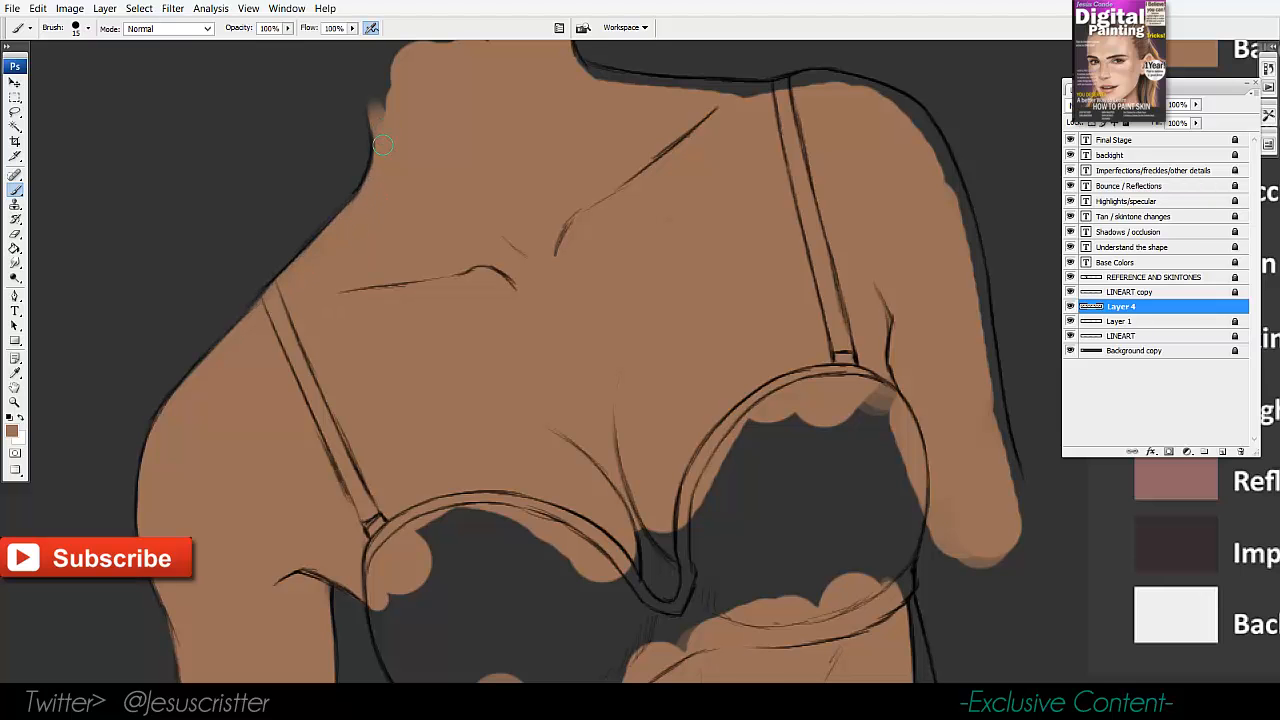
pyautogui.moveTo(535, 190); pyautogui.dragTo(390, 390)
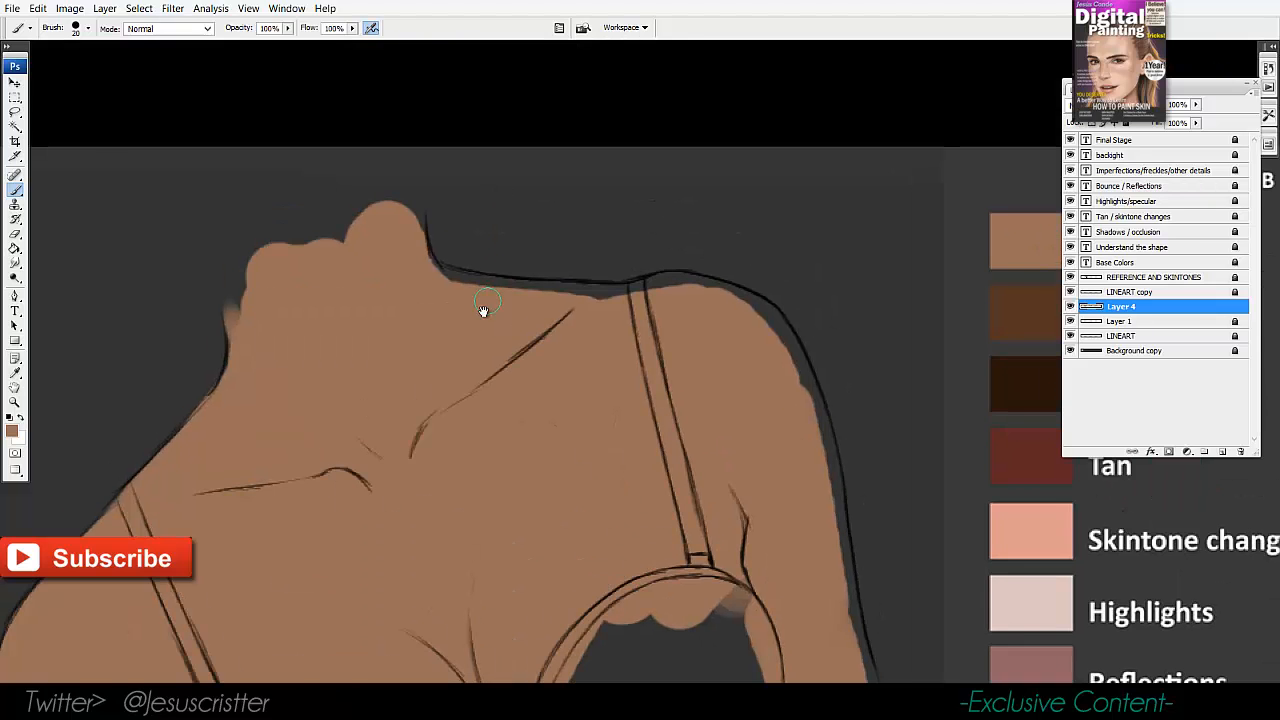
pyautogui.moveTo(484, 312); pyautogui.dragTo(411, 222)
pyautogui.moveTo(437, 243); pyautogui.dragTo(1085, 583)
pyautogui.moveTo(300, 208)
pyautogui.mouseDown()
pyautogui.moveTo(387, 252)
pyautogui.moveTo(620, 266)
pyautogui.moveTo(546, 258)
pyautogui.mouseUp()
pyautogui.moveTo(658, 258)
pyautogui.mouseDown()
pyautogui.moveTo(723, 251)
pyautogui.moveTo(798, 270)
pyautogui.mouseUp()
pyautogui.moveTo(785, 294)
pyautogui.mouseDown()
pyautogui.moveTo(517, 245)
pyautogui.moveTo(498, 210)
pyautogui.moveTo(606, 355)
pyautogui.mouseUp()
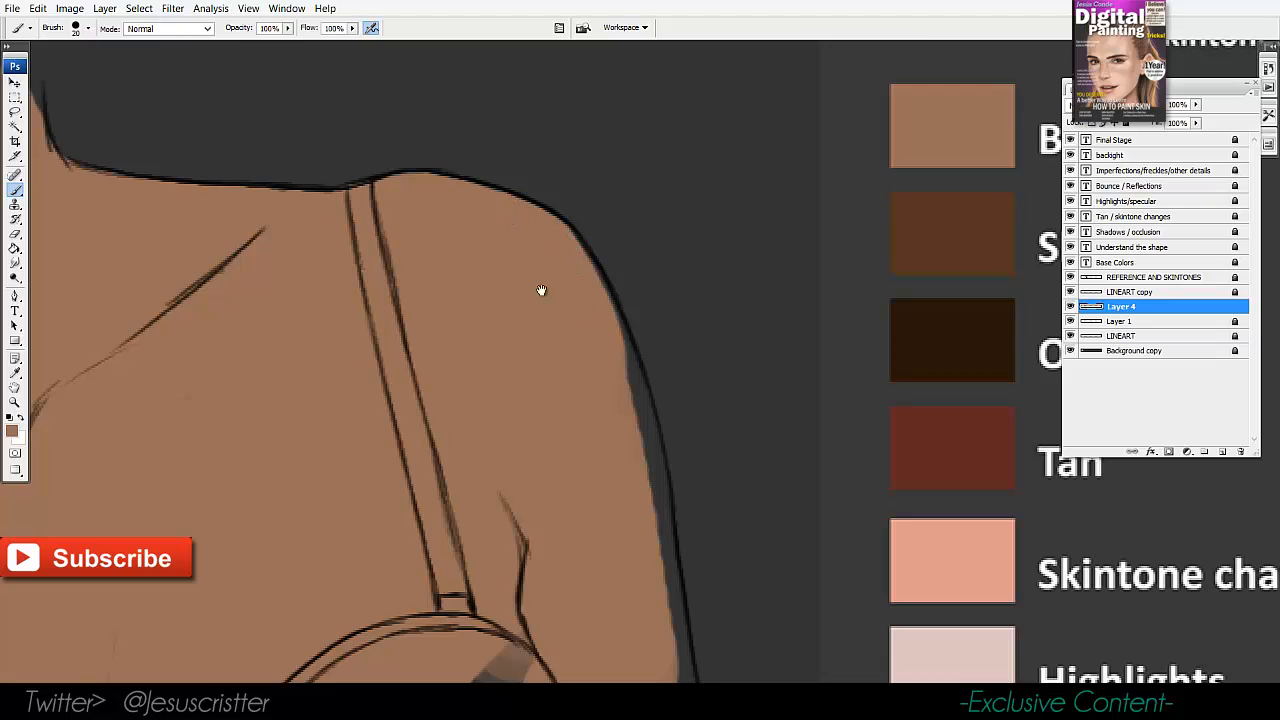
# Paint the base color down the right-hand arm, filling the gap along its outer contour.
pyautogui.moveTo(540, 289); pyautogui.dragTo(455, 179)
pyautogui.moveTo(471, 133)
pyautogui.mouseDown()
pyautogui.moveTo(533, 266)
pyautogui.moveTo(574, 475)
pyautogui.mouseUp()
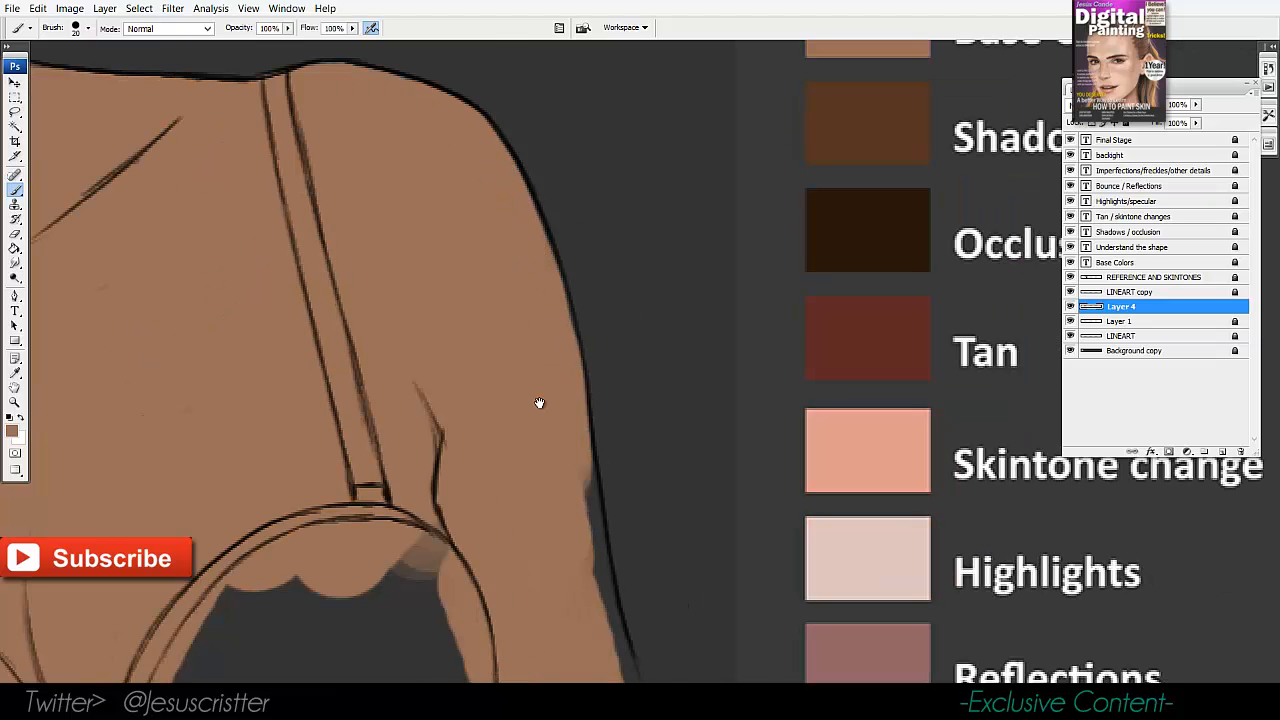
pyautogui.moveTo(540, 403); pyautogui.dragTo(508, 244)
pyautogui.moveTo(537, 304); pyautogui.dragTo(588, 538)
pyautogui.keyDown('alt'); pyautogui.click(574, 344); pyautogui.keyUp('alt')
pyautogui.moveTo(506, 492)
pyautogui.mouseDown()
pyautogui.moveTo(531, 309)
pyautogui.moveTo(509, 175)
pyautogui.mouseUp()
pyautogui.moveTo(534, 249); pyautogui.dragTo(512, 314)
pyautogui.moveTo(563, 270)
pyautogui.mouseDown()
pyautogui.moveTo(578, 398)
pyautogui.moveTo(585, 310)
pyautogui.moveTo(609, 334)
pyautogui.moveTo(589, 480)
pyautogui.mouseUp()
pyautogui.moveTo(522, 405); pyautogui.dragTo(778, 416)
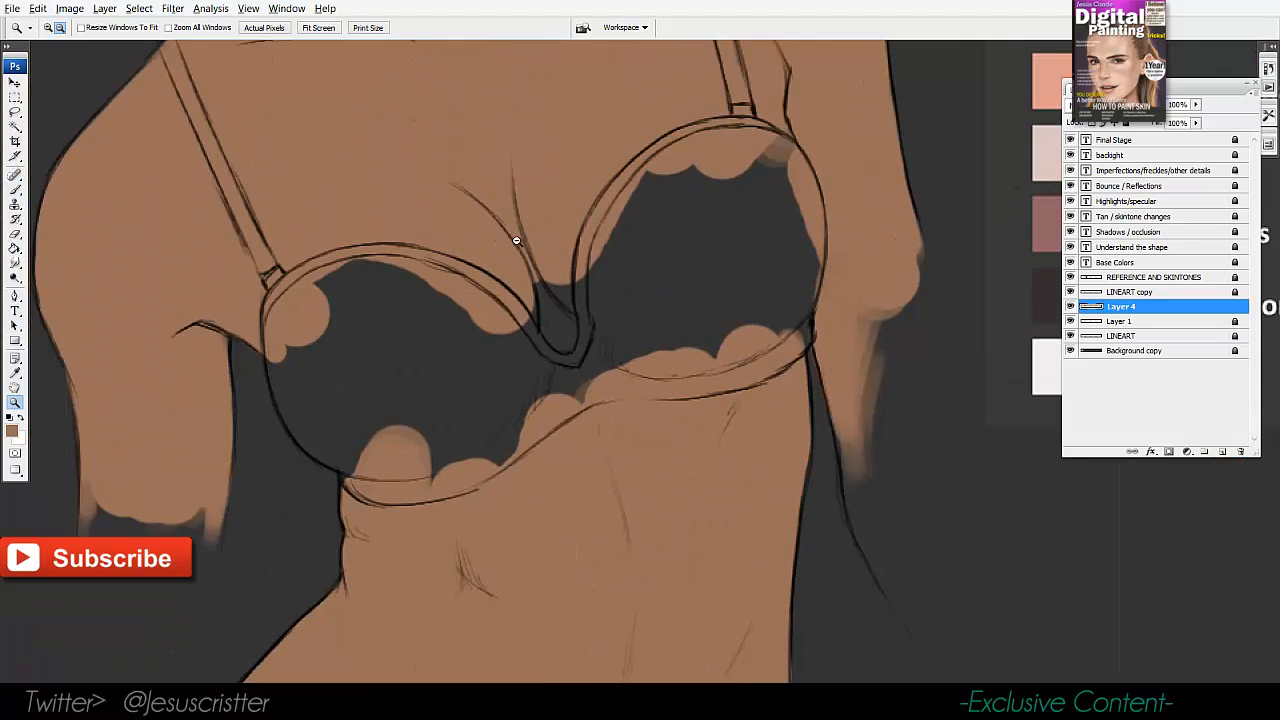
# Fill the base color into the underwear's right-hand side strip, out to the hip contour.
pyautogui.keyDown('alt'); pyautogui.click(514, 240); pyautogui.keyUp('alt')
pyautogui.keyDown('alt'); pyautogui.click(514, 240); pyautogui.keyUp('alt')
pyautogui.moveTo(754, 482); pyautogui.dragTo(748, 254)
pyautogui.moveTo(748, 254); pyautogui.dragTo(555, 498)
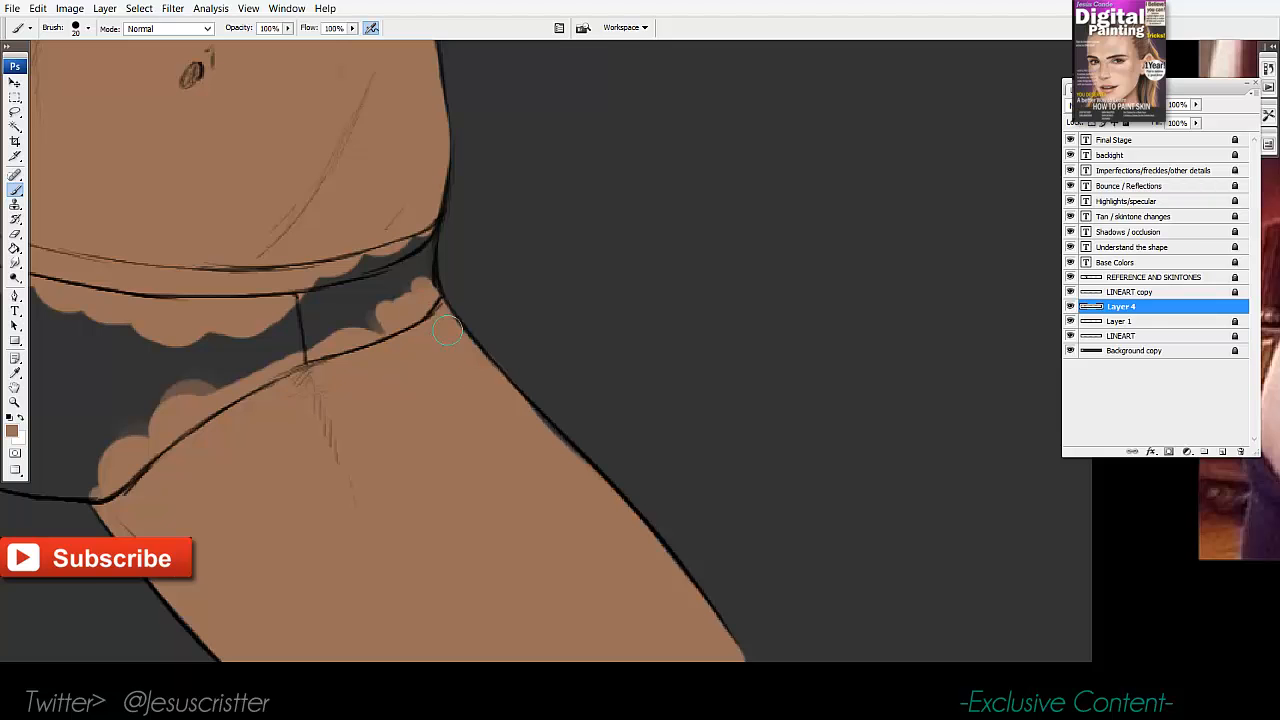
pyautogui.moveTo(534, 430); pyautogui.dragTo(580, 478)
pyautogui.moveTo(360, 121); pyautogui.dragTo(487, 289)
pyautogui.moveTo(486, 480)
pyautogui.mouseDown()
pyautogui.moveTo(515, 428)
pyautogui.moveTo(540, 444)
pyautogui.moveTo(541, 422)
pyautogui.mouseUp()
pyautogui.moveTo(527, 215); pyautogui.dragTo(551, 331)
pyautogui.keyDown('alt'); pyautogui.click(552, 331); pyautogui.keyUp('alt')
pyautogui.keyDown('alt'); pyautogui.click(556, 328); pyautogui.keyUp('alt')
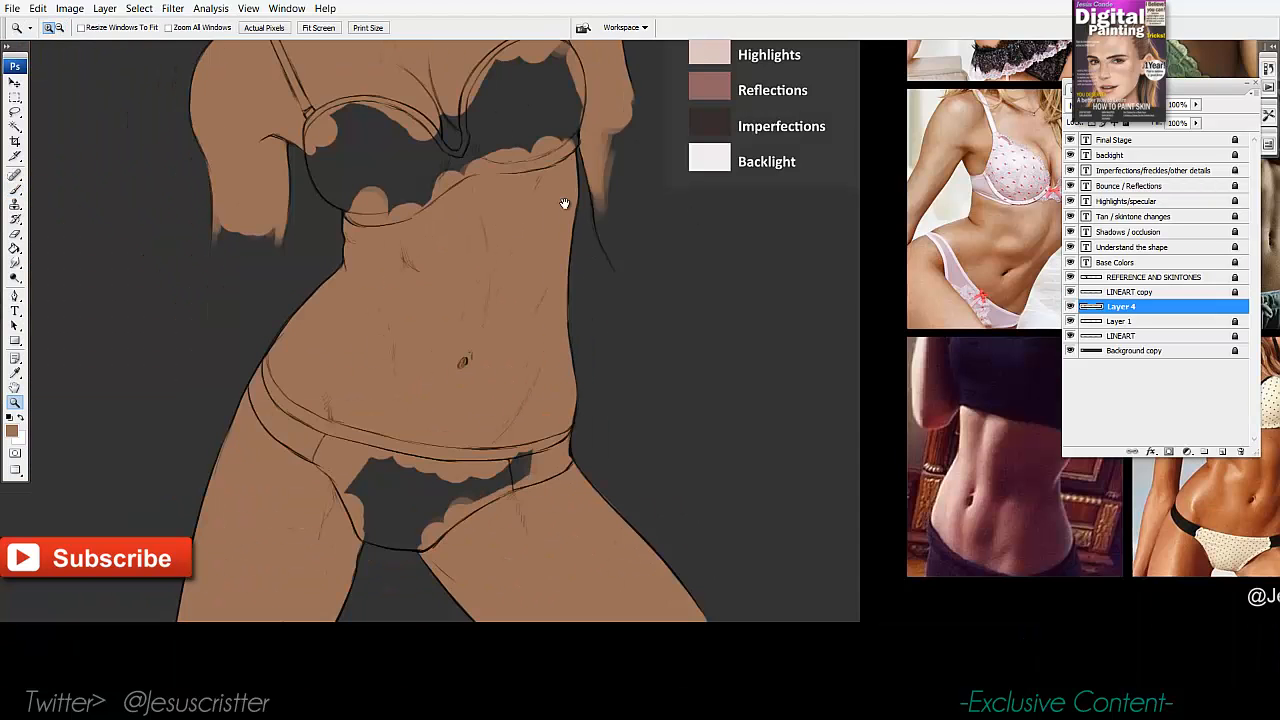
# Fade out the lower ends of both arms with a soft eraser reduced from 300 to 175.
pyautogui.moveTo(565, 204); pyautogui.dragTo(550, 384)
pyautogui.press('e')
pyautogui.click(88, 28)
pyautogui.doubleClick(154, 192)
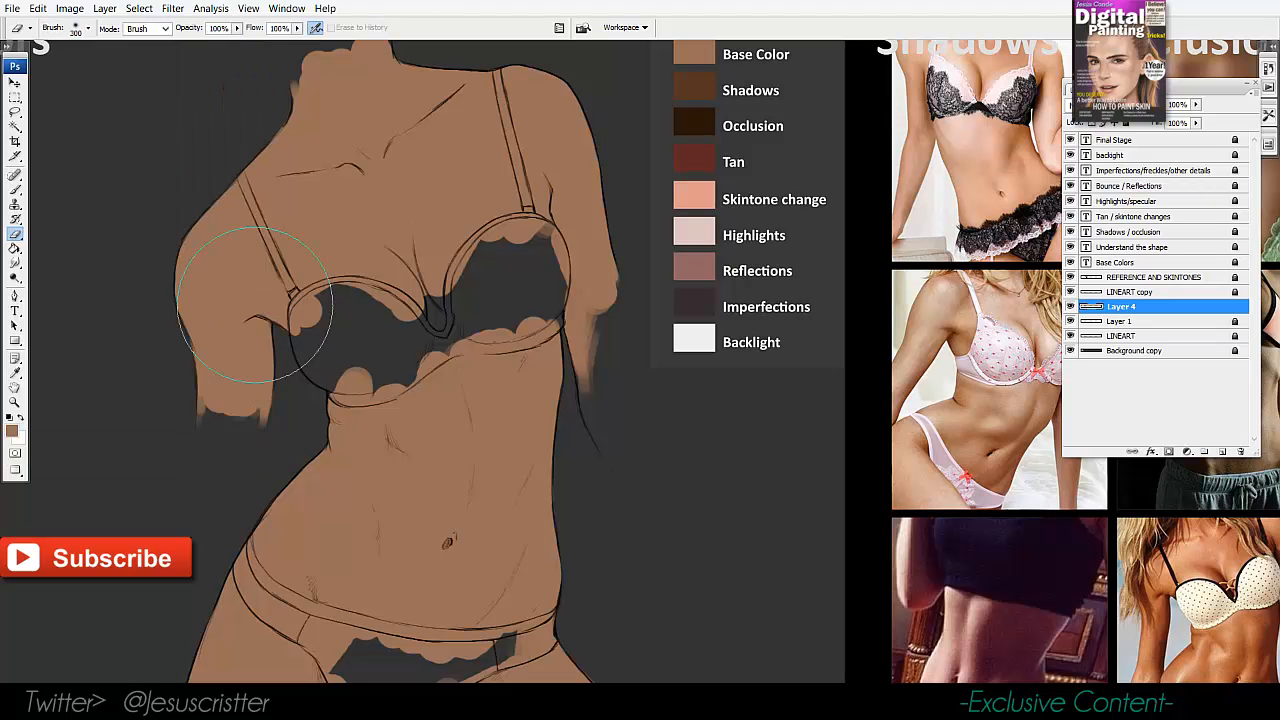
pyautogui.press('[')
pyautogui.press('[')
pyautogui.press('[')
pyautogui.moveTo(232, 400); pyautogui.dragTo(307, 393)
pyautogui.moveTo(612, 328)
pyautogui.mouseDown()
pyautogui.moveTo(612, 364)
pyautogui.moveTo(612, 292)
pyautogui.mouseUp()
pyautogui.moveTo(639, 465); pyautogui.dragTo(641, 383)
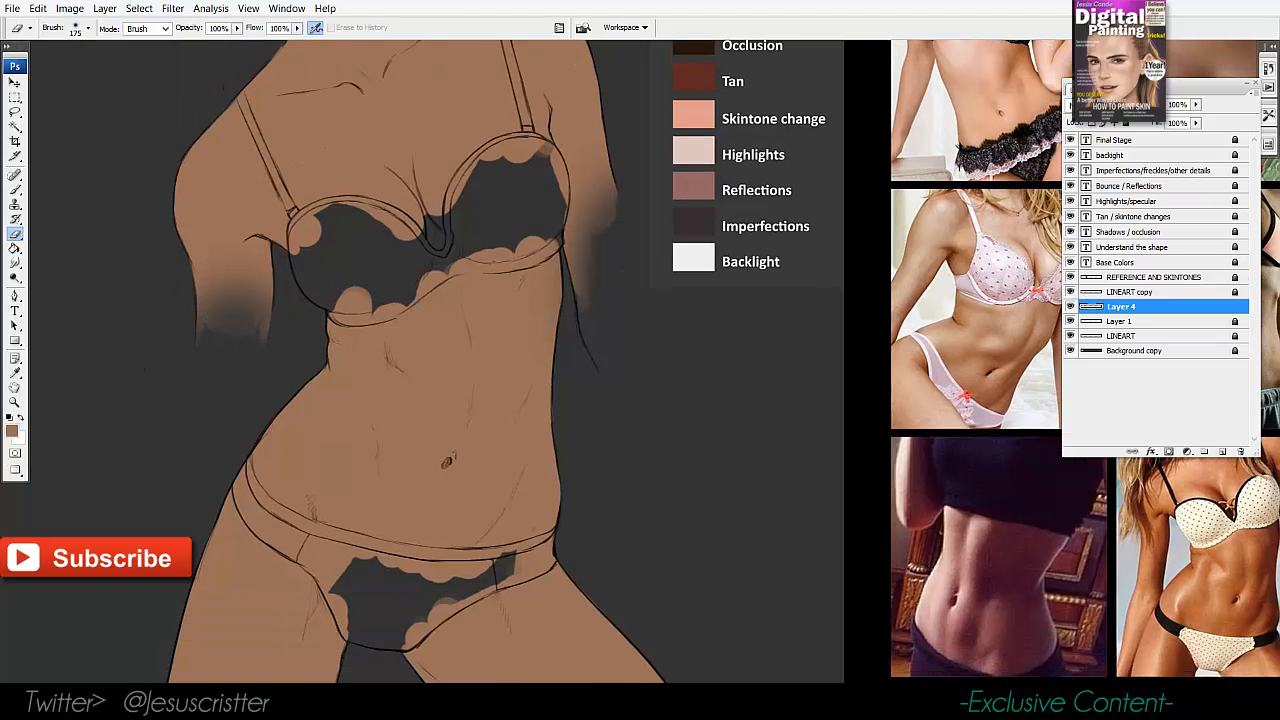
# Fade out the top of the neck and the lower ends of both thighs with the soft eraser.
pyautogui.press('b')
pyautogui.moveTo(541, 197); pyautogui.dragTo(547, 389)
pyautogui.press('e')
pyautogui.moveTo(380, 166)
pyautogui.mouseDown()
pyautogui.moveTo(376, 130)
pyautogui.moveTo(303, 140)
pyautogui.mouseUp()
pyautogui.moveTo(640, 654); pyautogui.dragTo(631, 358)
pyautogui.moveTo(686, 620)
pyautogui.mouseDown()
pyautogui.moveTo(683, 637)
pyautogui.moveTo(523, 655)
pyautogui.mouseUp()
pyautogui.moveTo(180, 660); pyautogui.dragTo(235, 632)
pyautogui.moveTo(606, 228); pyautogui.dragTo(597, 355)
pyautogui.press('z')
pyautogui.keyDown('alt'); pyautogui.click(596, 354); pyautogui.keyUp('alt')
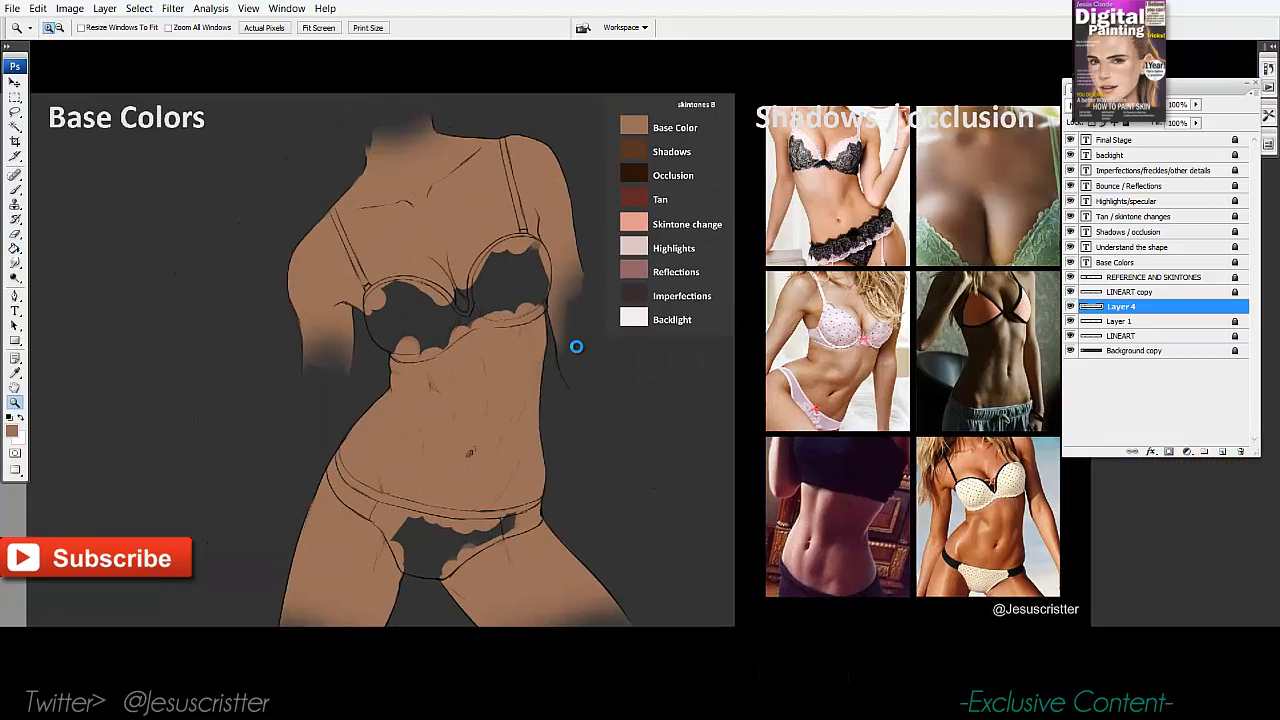
# Fill both bra cups with the base color and set the eraser to the hard round 19 px brush.
pyautogui.moveTo(678, 168); pyautogui.dragTo(384, 438)
pyautogui.press('b')
pyautogui.moveTo(403, 369)
pyautogui.mouseDown()
pyautogui.moveTo(368, 400)
pyautogui.moveTo(275, 373)
pyautogui.moveTo(307, 438)
pyautogui.moveTo(267, 399)
pyautogui.moveTo(270, 382)
pyautogui.moveTo(263, 395)
pyautogui.moveTo(311, 448)
pyautogui.moveTo(400, 455)
pyautogui.mouseUp()
pyautogui.press('e')
pyautogui.click(84, 30)
pyautogui.click(31, 178)
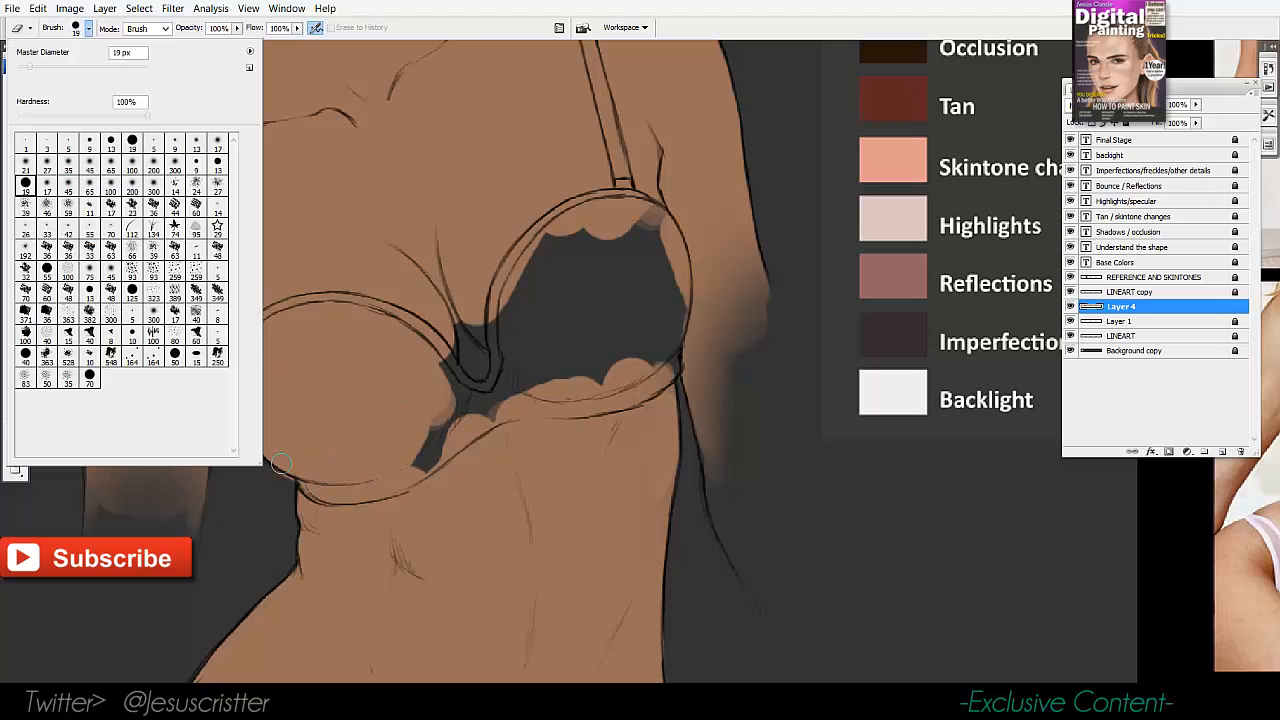
pyautogui.click(271, 495)
pyautogui.press('b')
pyautogui.moveTo(425, 450)
pyautogui.mouseDown()
pyautogui.moveTo(480, 300)
pyautogui.moveTo(660, 300)
pyautogui.moveTo(658, 356)
pyautogui.mouseUp()
# Fill the rest of the underwear with the base color and erase the spill at its lower left-hand corner.
pyautogui.scroll(-5, 512, 486)
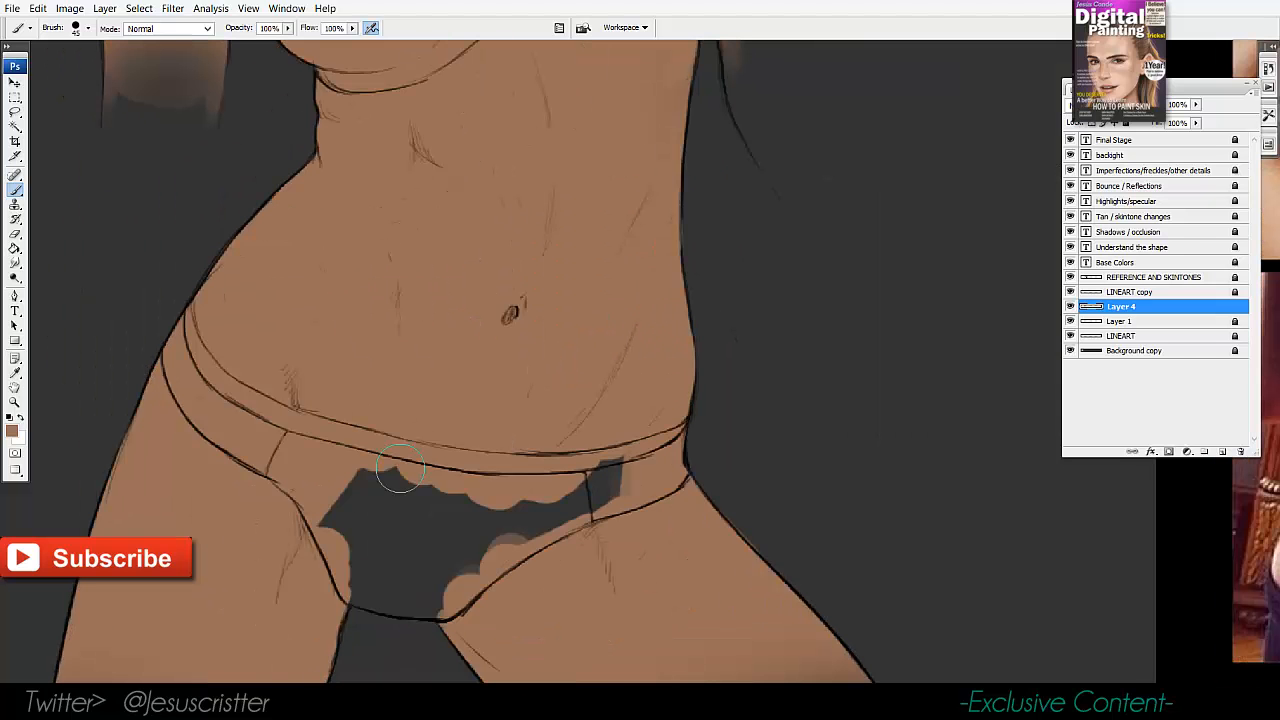
pyautogui.moveTo(400, 470)
pyautogui.mouseDown()
pyautogui.moveTo(430, 550)
pyautogui.moveTo(417, 585)
pyautogui.moveTo(602, 482)
pyautogui.mouseUp()
pyautogui.press('z')
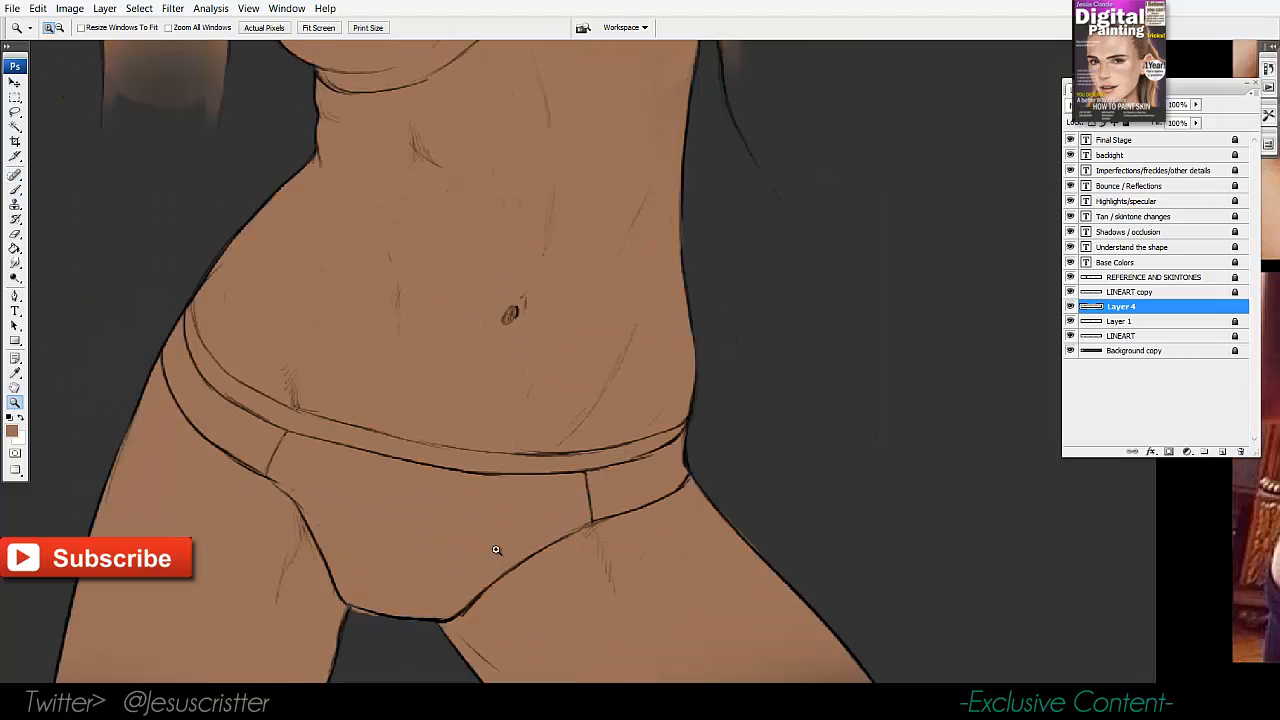
pyautogui.click(500, 554)
pyautogui.press('e')
pyautogui.moveTo(340, 611); pyautogui.dragTo(337, 606)
pyautogui.press('z')
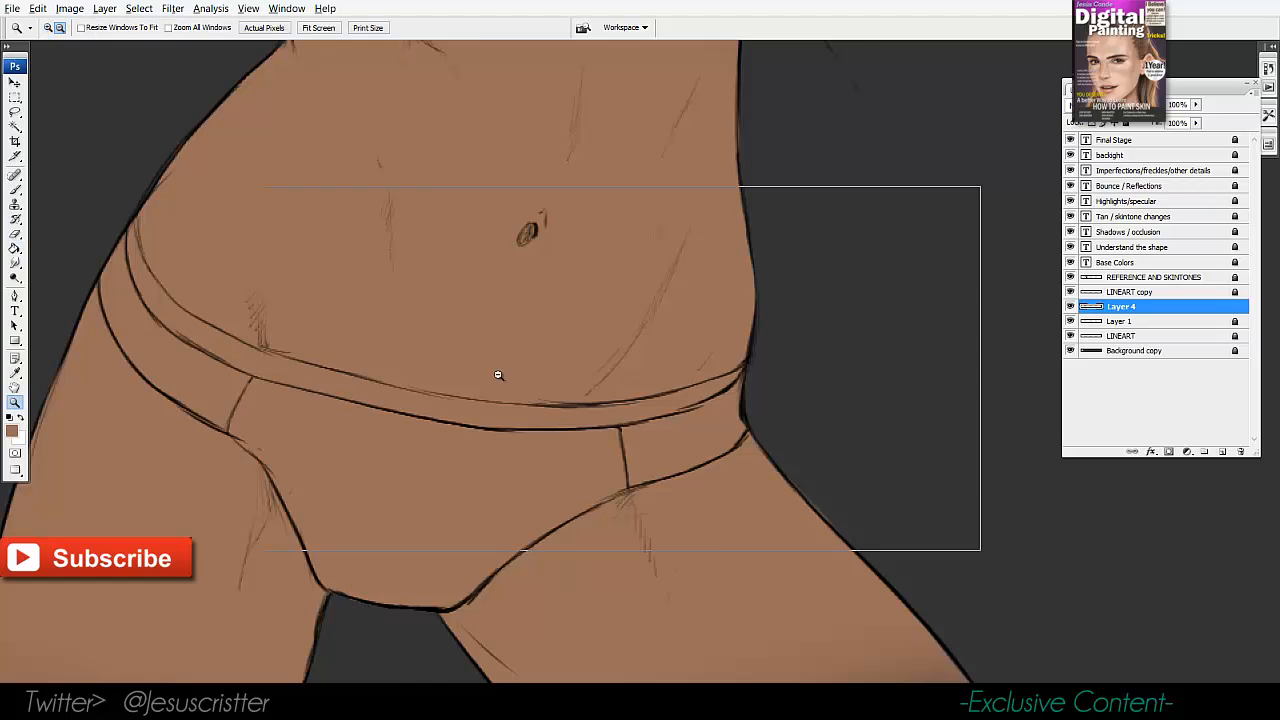
pyautogui.keyDown('alt'); pyautogui.click(497, 374); pyautogui.keyUp('alt')
pyautogui.keyDown('alt'); pyautogui.click(497, 374); pyautogui.keyUp('alt')
pyautogui.keyDown('alt'); pyautogui.click(497, 374); pyautogui.keyUp('alt')
pyautogui.click(526, 331)
pyautogui.click(522, 349)
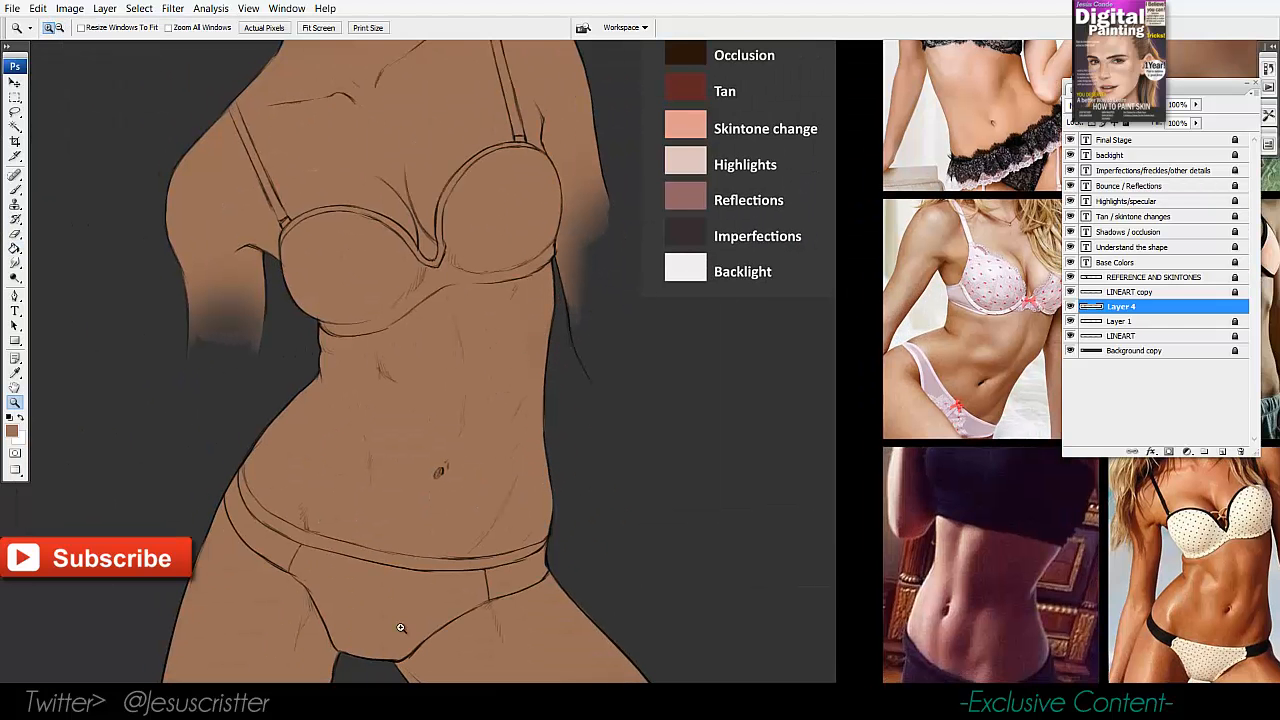
pyautogui.click(390, 703)
pyautogui.click(1147, 630)
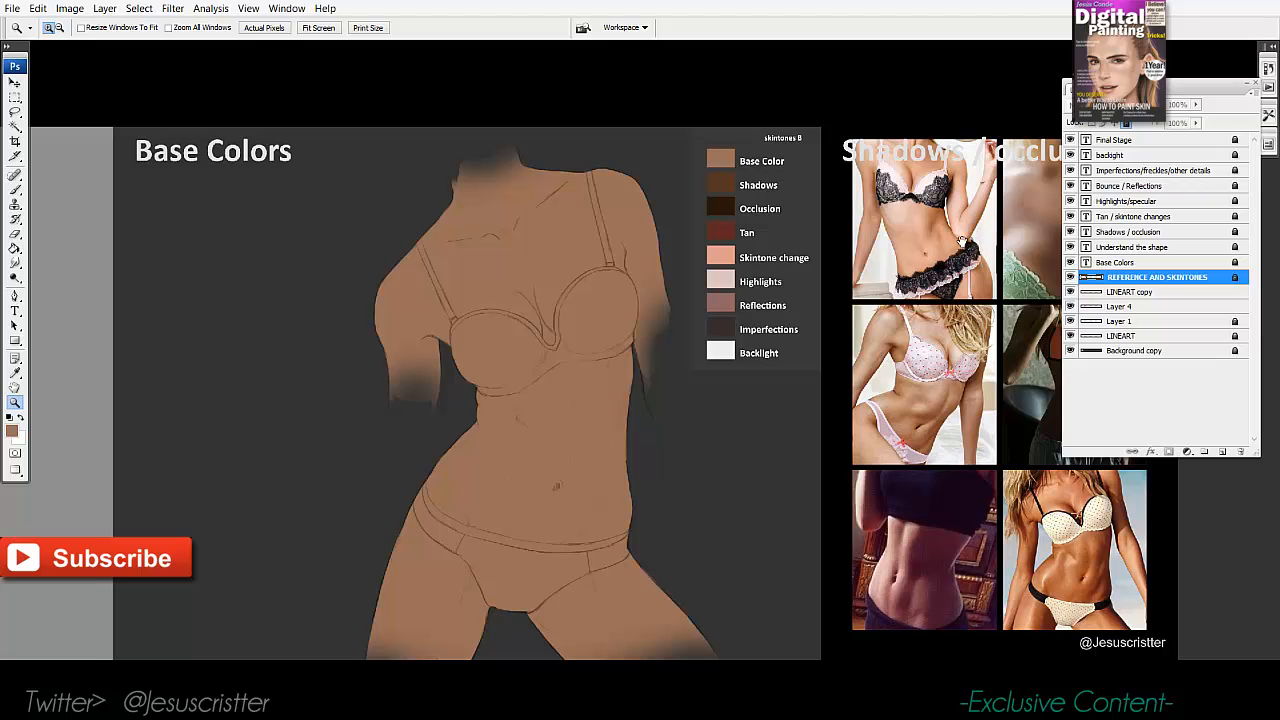
# Move the REFERENCE AND SKINTONES layer across the canvas to sit beside the Shadows / occlusion section.
pyautogui.moveTo(610, 140); pyautogui.dragTo(117, 74)
pyautogui.press('v')
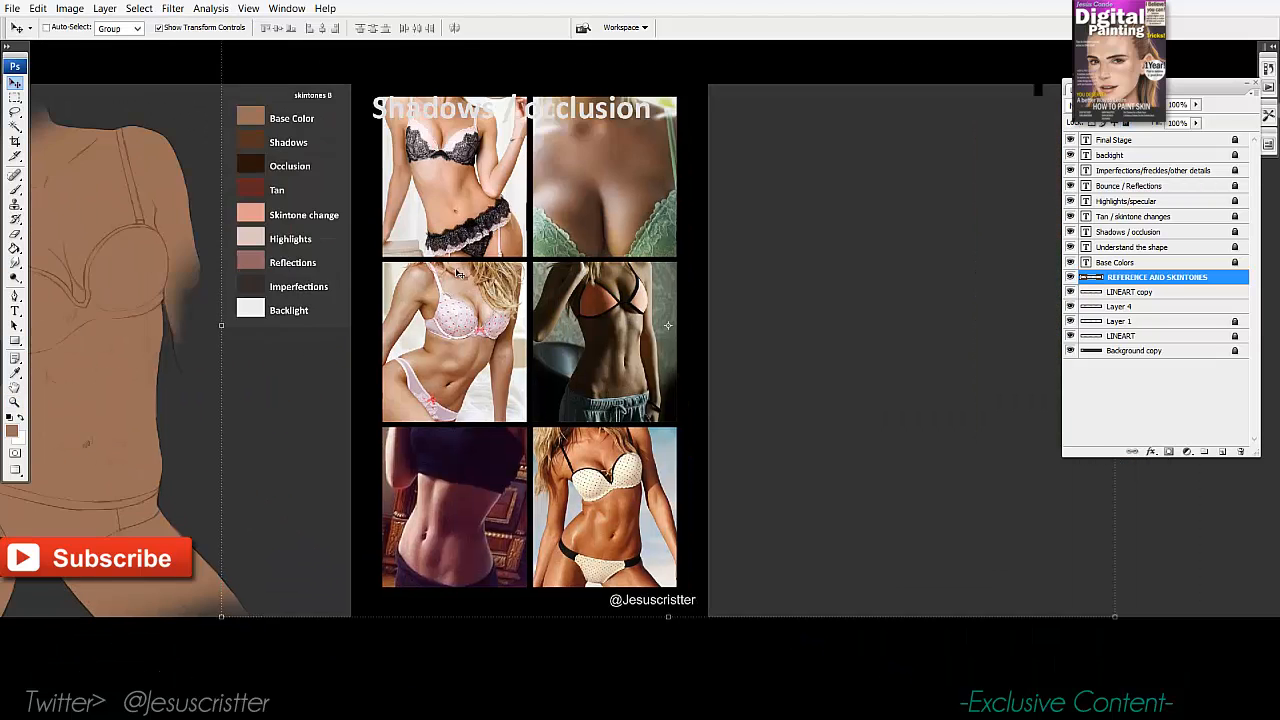
pyautogui.moveTo(247, 137); pyautogui.dragTo(632, 150)
pyautogui.moveTo(632, 150); pyautogui.dragTo(368, 156)
pyautogui.moveTo(517, 235); pyautogui.dragTo(998, 242)
# Duplicate the LINEART copy and Layer 4 layers, then merge the original LINEART copy into Layer 4.
pyautogui.click(1125, 291)
pyautogui.keyDown('shift'); pyautogui.click(1131, 306); pyautogui.keyUp('shift')
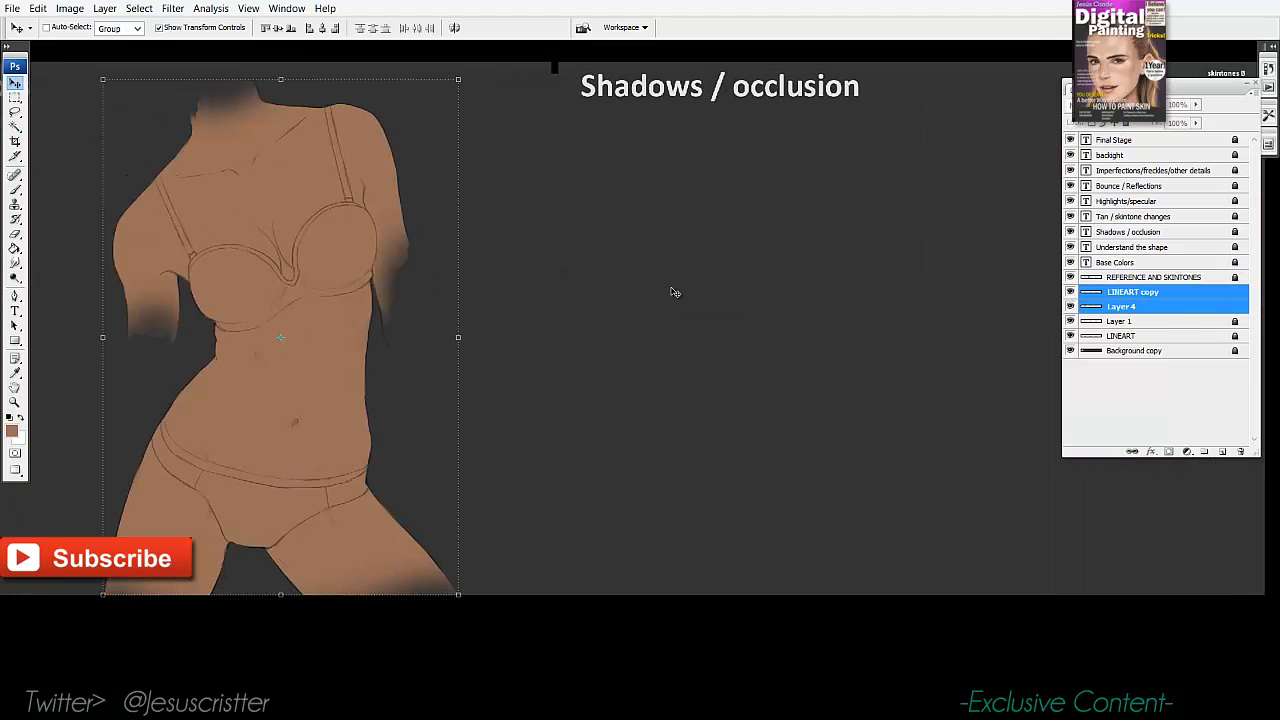
pyautogui.moveTo(1194, 317); pyautogui.dragTo(1223, 451)
pyautogui.click(1151, 323)
pyautogui.press('Delete')
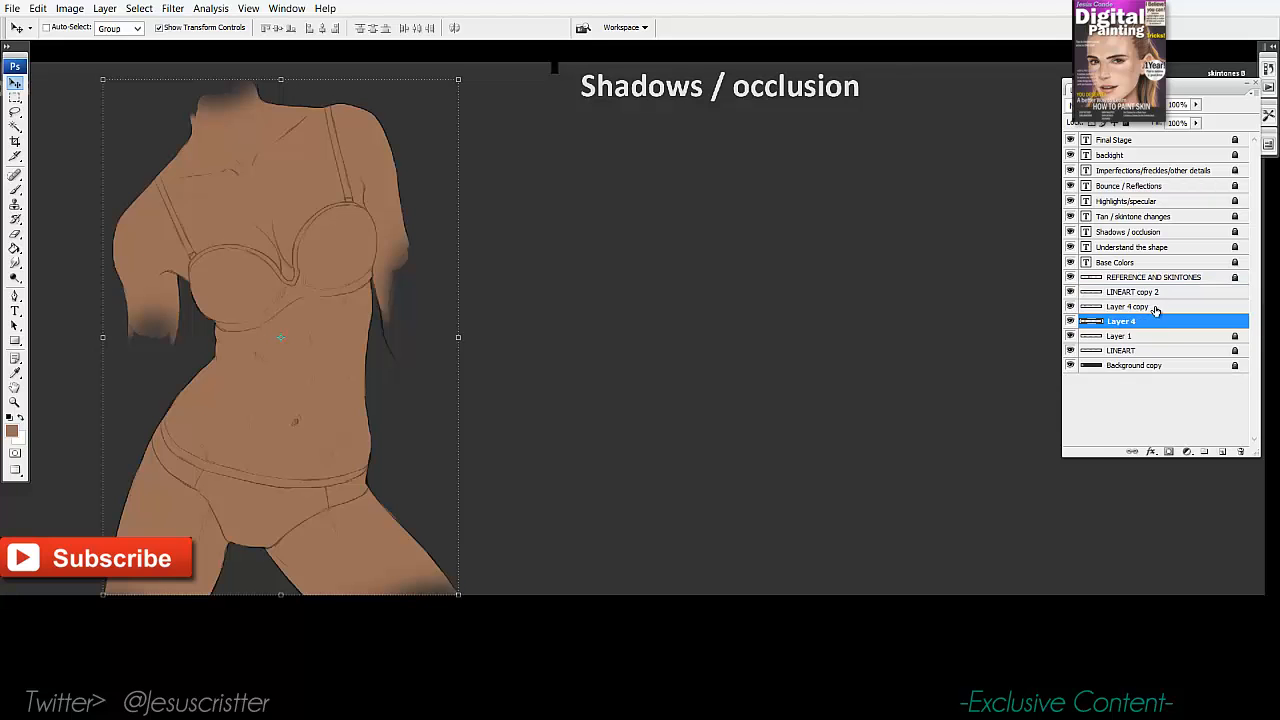
# Move the duplicated lineart and base color layers together into the Shadows / occlusion section, next to the skintone swatches.
pyautogui.click(1156, 308)
pyautogui.keyDown('shift'); pyautogui.click(1152, 296); pyautogui.keyUp('shift')
pyautogui.moveTo(865, 277); pyautogui.dragTo(815, 287)
pyautogui.moveTo(165, 255); pyautogui.dragTo(492, 267)
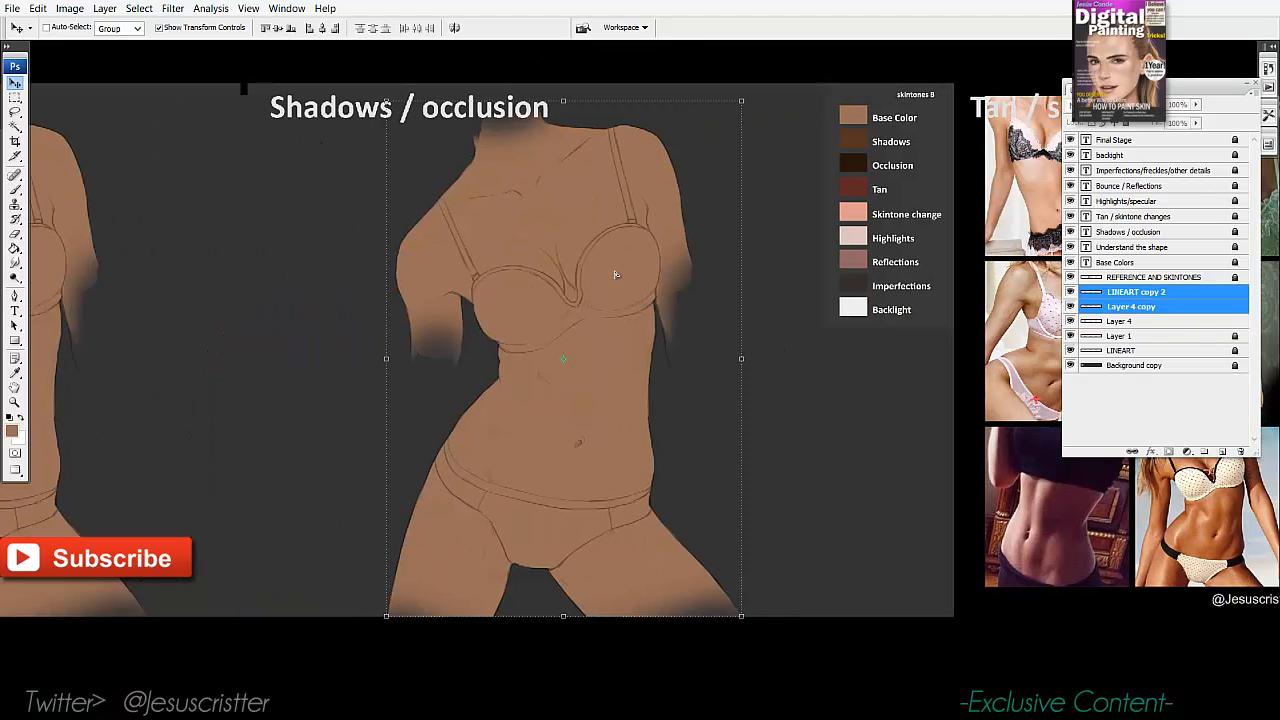
pyautogui.moveTo(585, 275); pyautogui.dragTo(636, 276)
pyautogui.press('z')
pyautogui.click(705, 302)
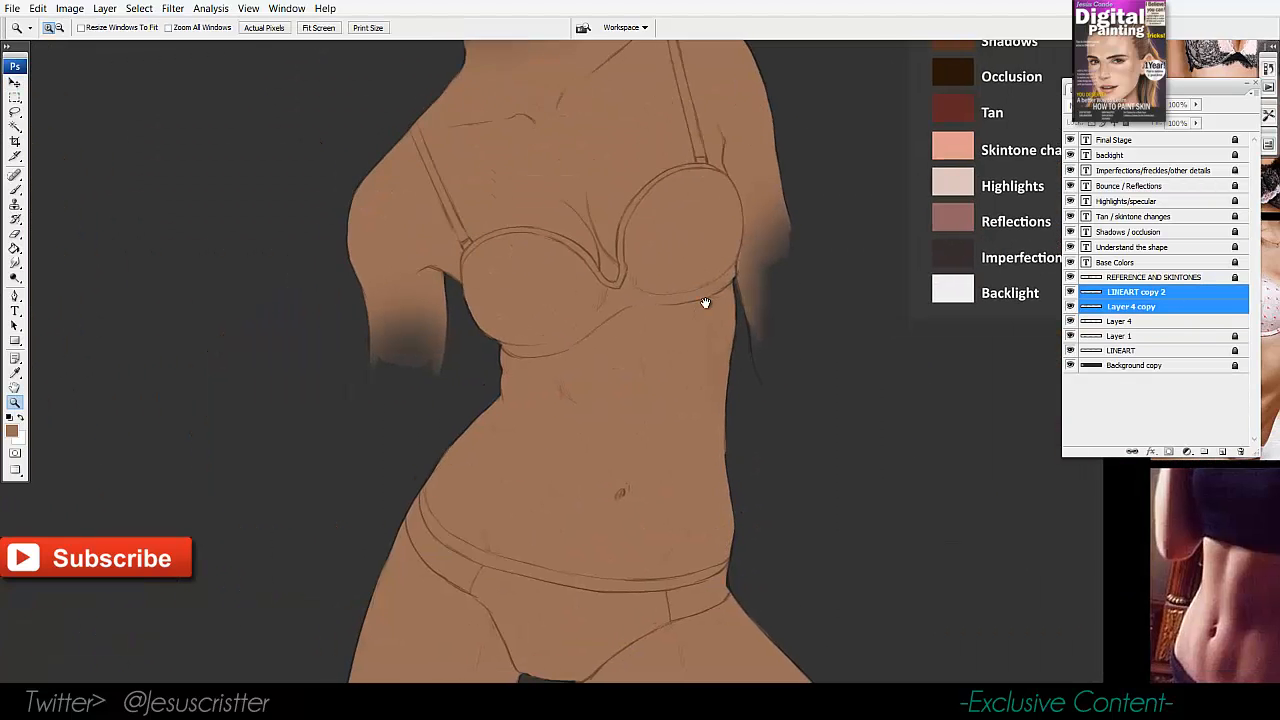
# Add a new layer above Layer 4 copy and sample the Shadows swatch as the painting color.
pyautogui.click(1126, 294)
pyautogui.click(1071, 307)
pyautogui.click(1071, 307)
pyautogui.click(1128, 308)
pyautogui.moveTo(903, 245); pyautogui.dragTo(890, 302)
pyautogui.click(390, 700)
pyautogui.click(1092, 632)
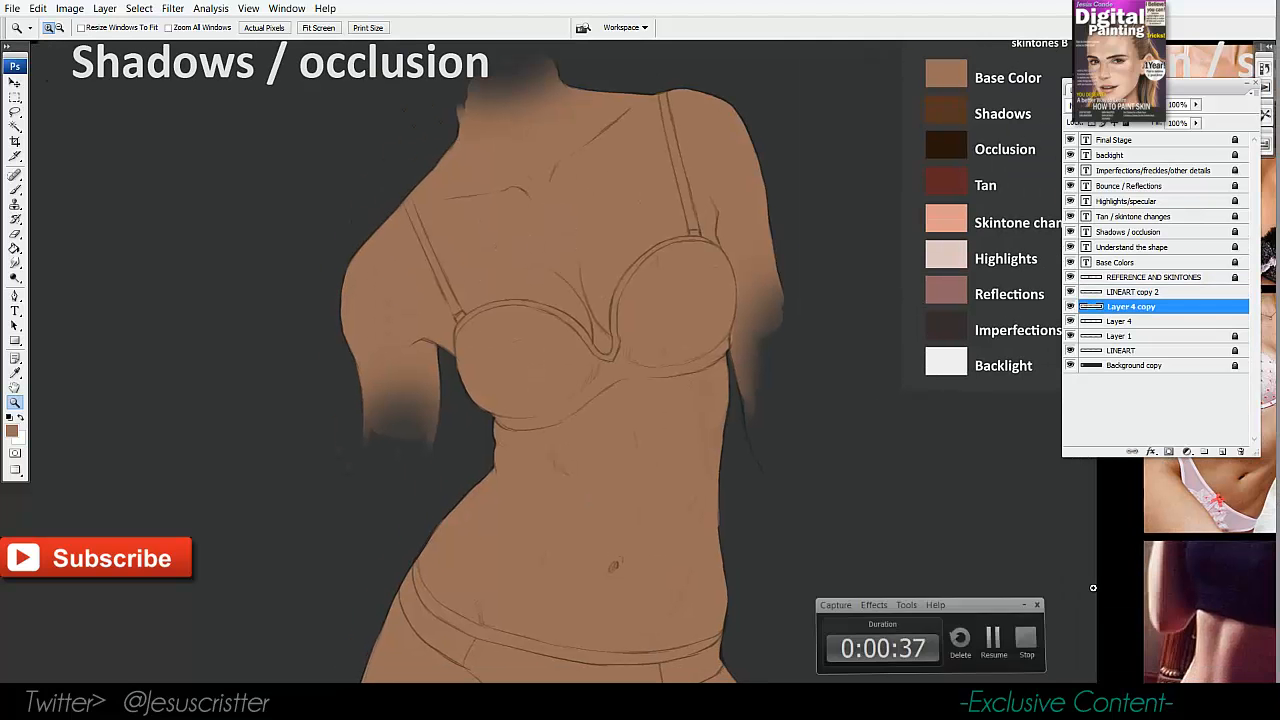
pyautogui.click(780, 309)
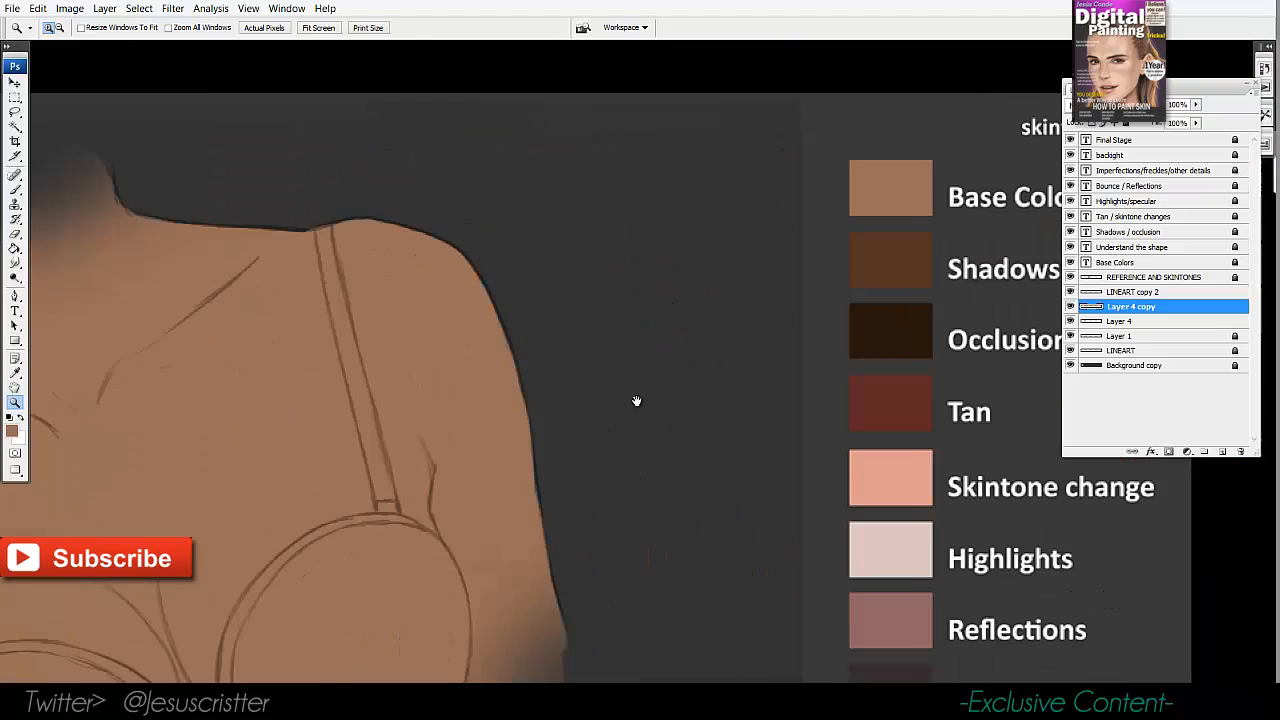
pyautogui.press('i')
pyautogui.click(857, 251)
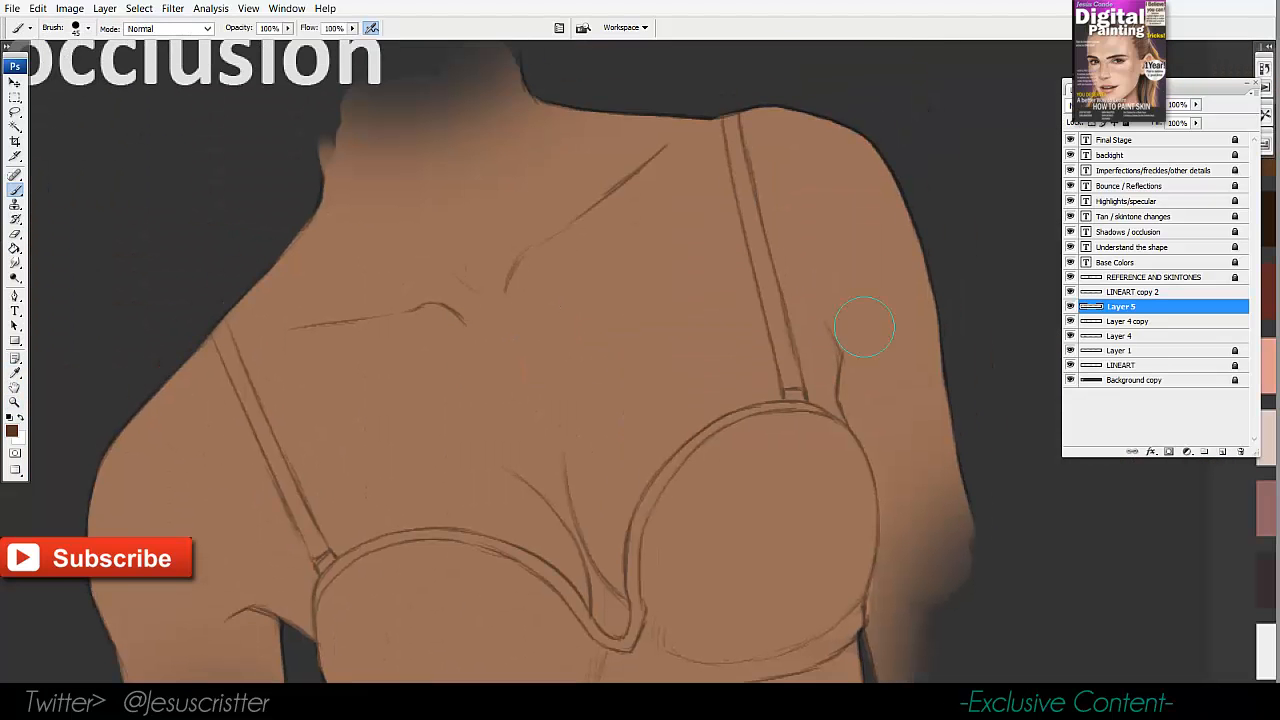
# Lock the LINEART copy 2 layer and make the new shadow layer active again.
pyautogui.click(1115, 293)
pyautogui.click(1126, 124)
pyautogui.click(1121, 307)
# Reduce the brush size to 25 and paint the shadow between the breasts, fading up onto the chest.
pyautogui.moveTo(506, 342); pyautogui.dragTo(505, 262)
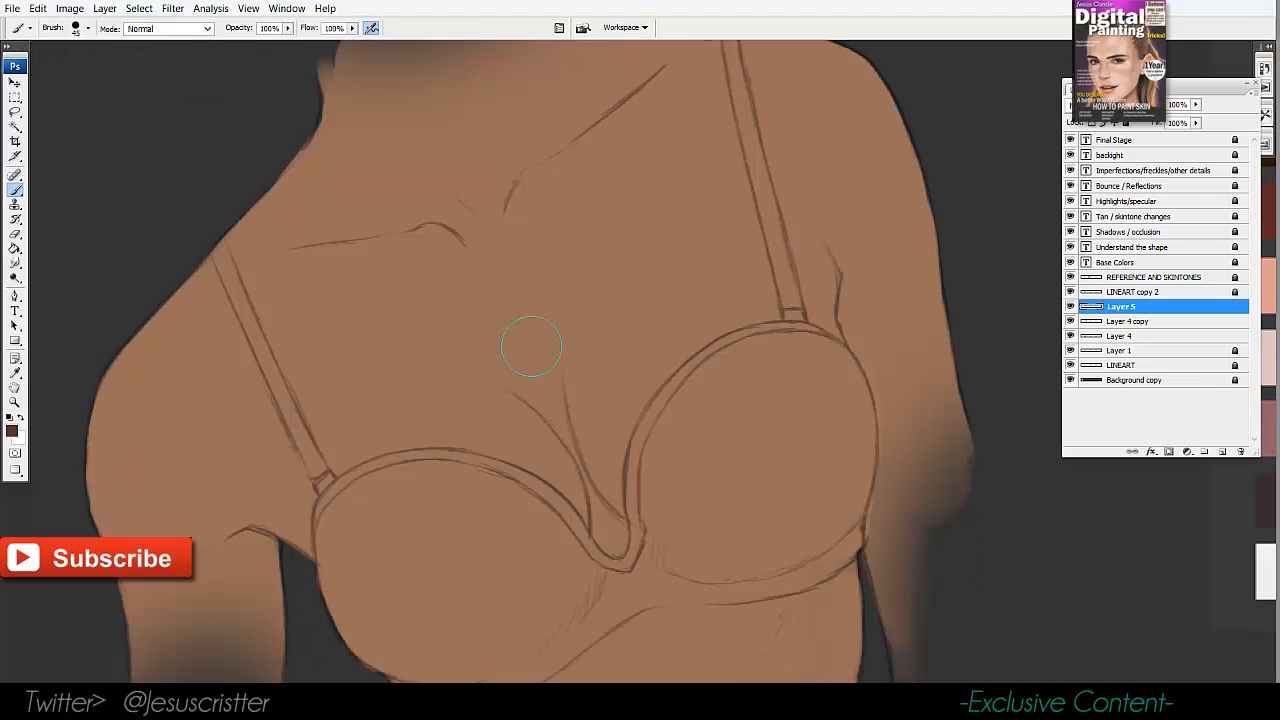
pyautogui.press('[')
pyautogui.press('[')
pyautogui.press('[')
pyautogui.moveTo(522, 333)
pyautogui.mouseDown()
pyautogui.moveTo(558, 347)
pyautogui.moveTo(519, 379)
pyautogui.moveTo(619, 533)
pyautogui.moveTo(592, 512)
pyautogui.moveTo(611, 523)
pyautogui.moveTo(564, 434)
pyautogui.mouseUp()
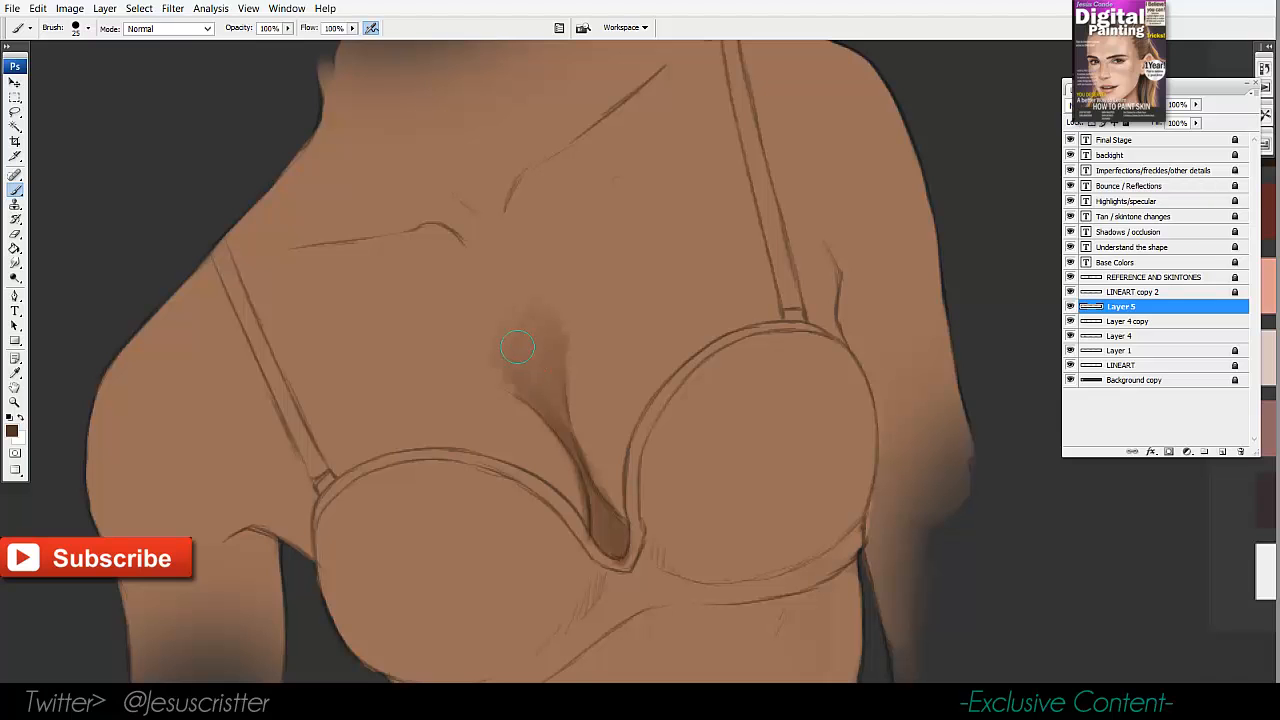
pyautogui.moveTo(517, 347)
pyautogui.mouseDown()
pyautogui.moveTo(510, 391)
pyautogui.moveTo(548, 381)
pyautogui.moveTo(514, 380)
pyautogui.mouseUp()
pyautogui.press('z')
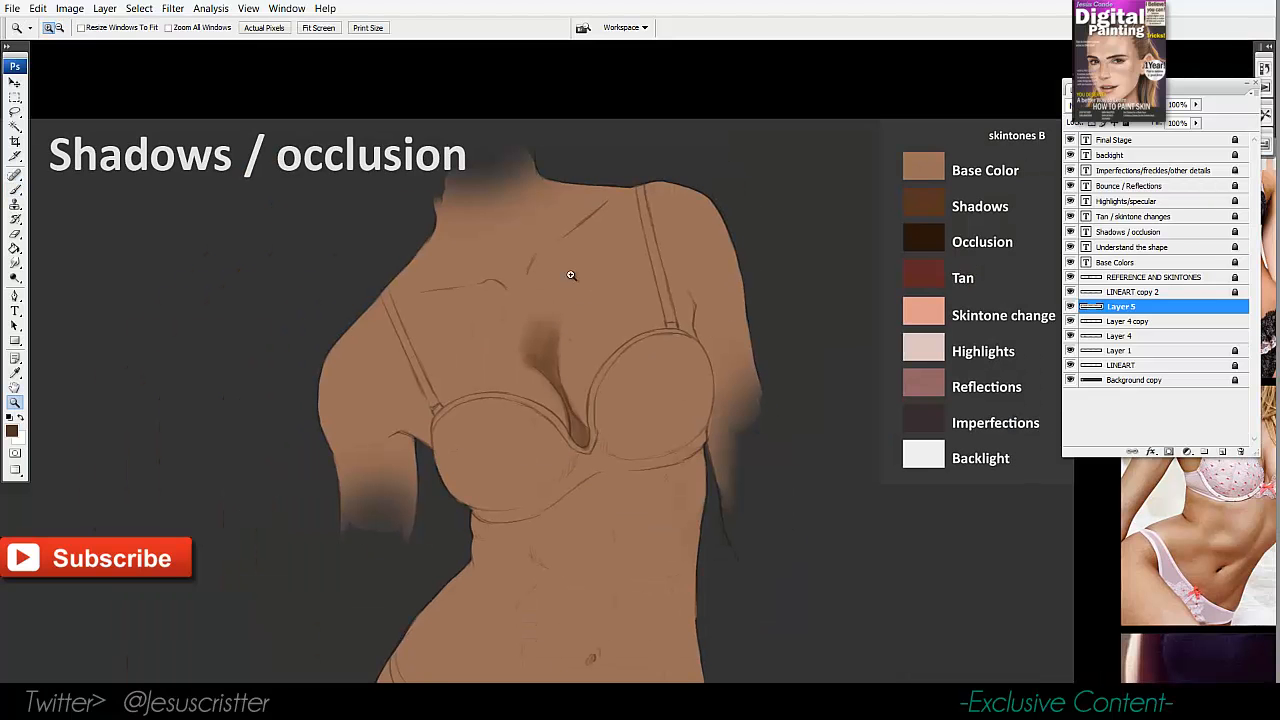
# Turn off the brush's airbrush mode and soften the upper part of the cleavage shadow with the eraser at size 40.
pyautogui.press('b')
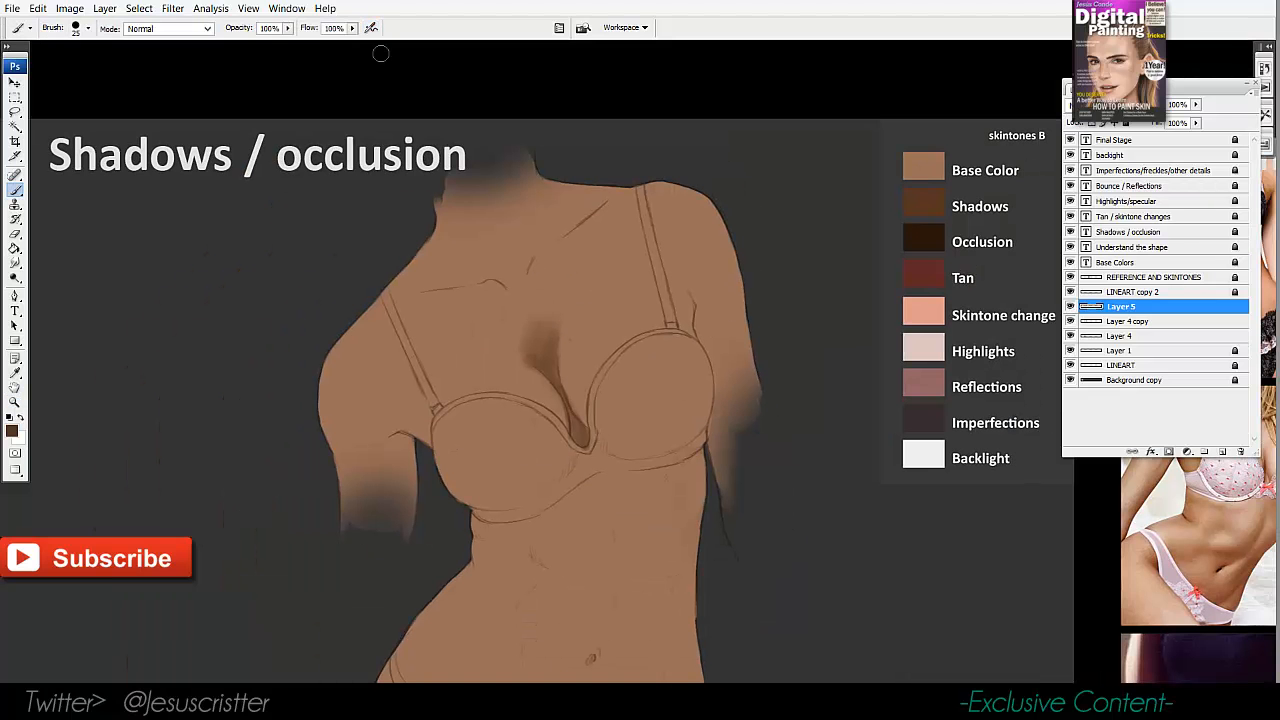
pyautogui.press('e')
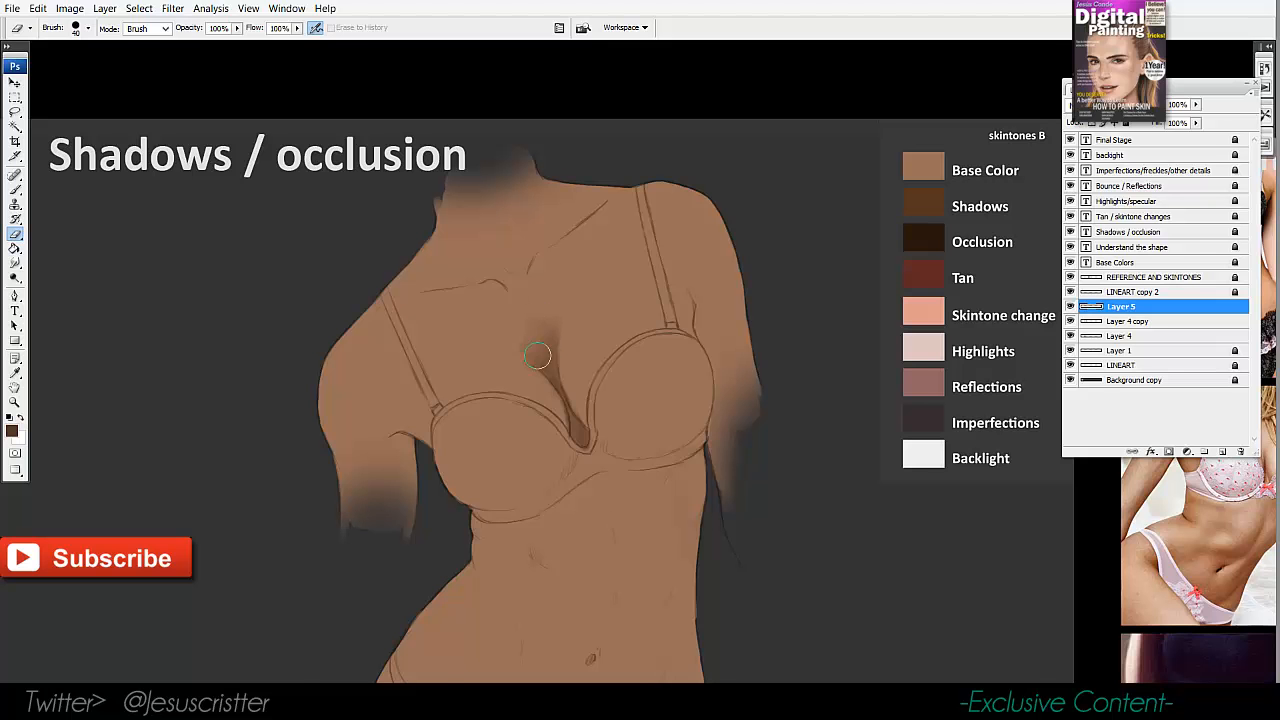
pyautogui.scroll(-3, 537, 356)
pyautogui.press('z')
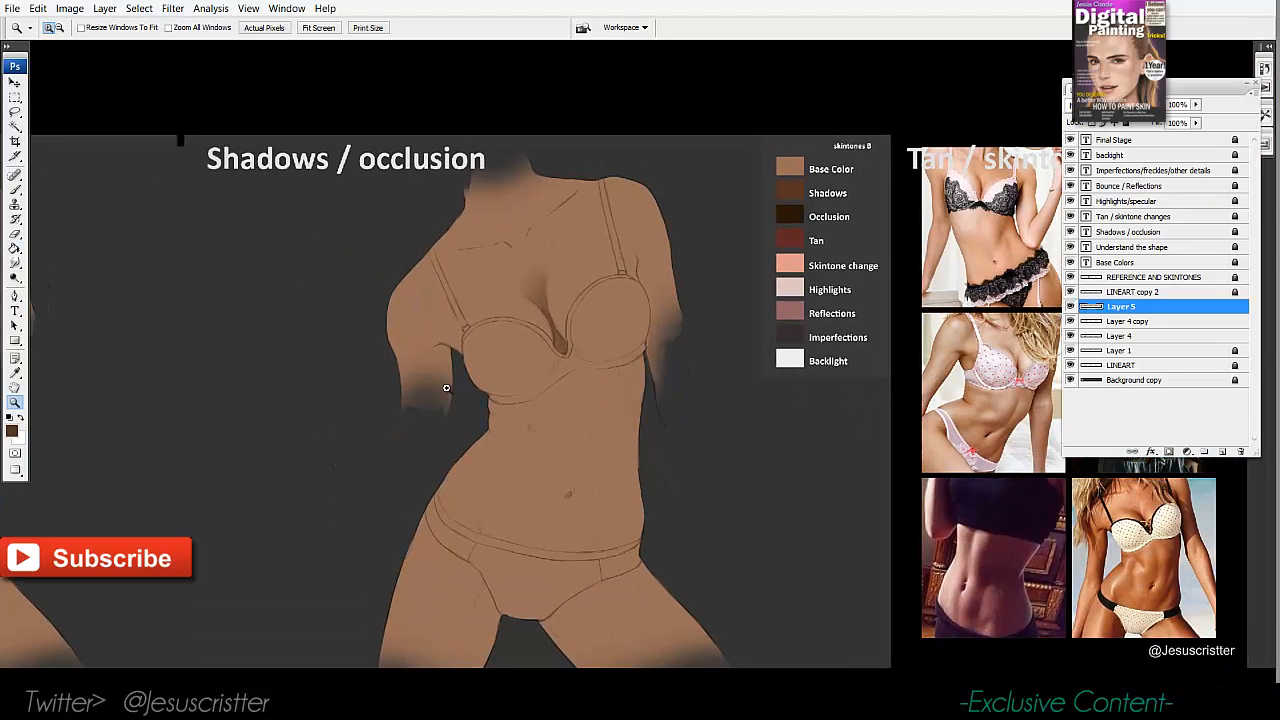
# Lower the brush opacity and deepen the cleavage shadow along the edge of the left-hand cup.
pyautogui.press('b')
pyautogui.press('z')
pyautogui.click(507, 308)
pyautogui.press('b')
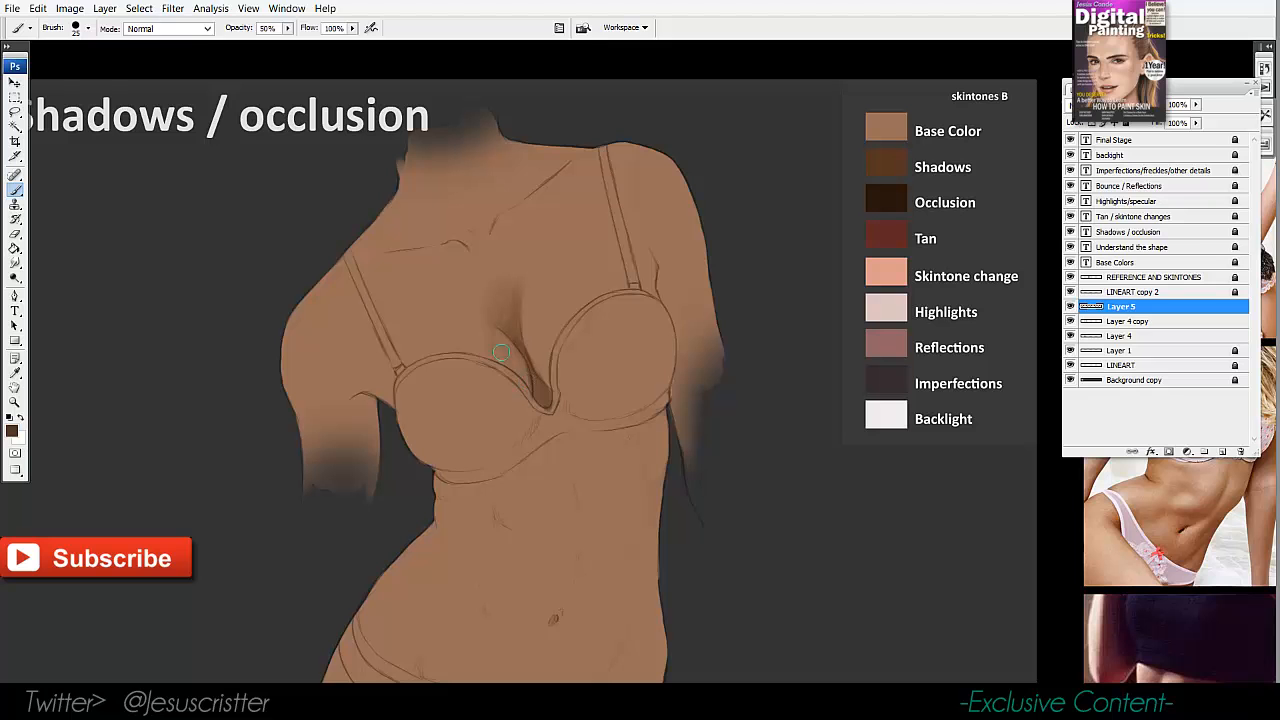
pyautogui.moveTo(514, 347); pyautogui.dragTo(533, 389)
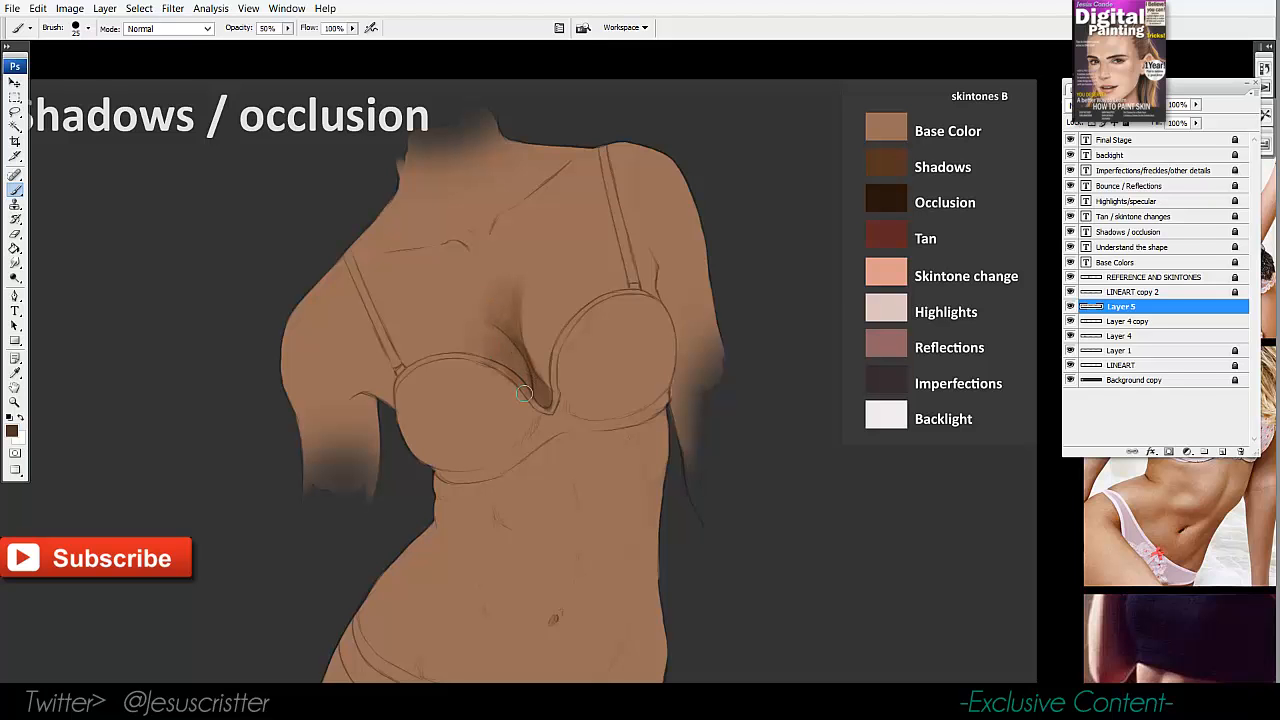
# Paint shadows around the right-hand armpit and upper cup, and down the right-hand side of the waist.
pyautogui.moveTo(633, 210)
pyautogui.mouseDown()
pyautogui.moveTo(664, 301)
pyautogui.moveTo(624, 188)
pyautogui.moveTo(643, 177)
pyautogui.moveTo(672, 209)
pyautogui.moveTo(663, 288)
pyautogui.moveTo(635, 200)
pyautogui.moveTo(643, 266)
pyautogui.moveTo(630, 267)
pyautogui.moveTo(603, 204)
pyautogui.moveTo(612, 254)
pyautogui.moveTo(600, 224)
pyautogui.moveTo(613, 273)
pyautogui.moveTo(658, 330)
pyautogui.moveTo(633, 249)
pyautogui.mouseUp()
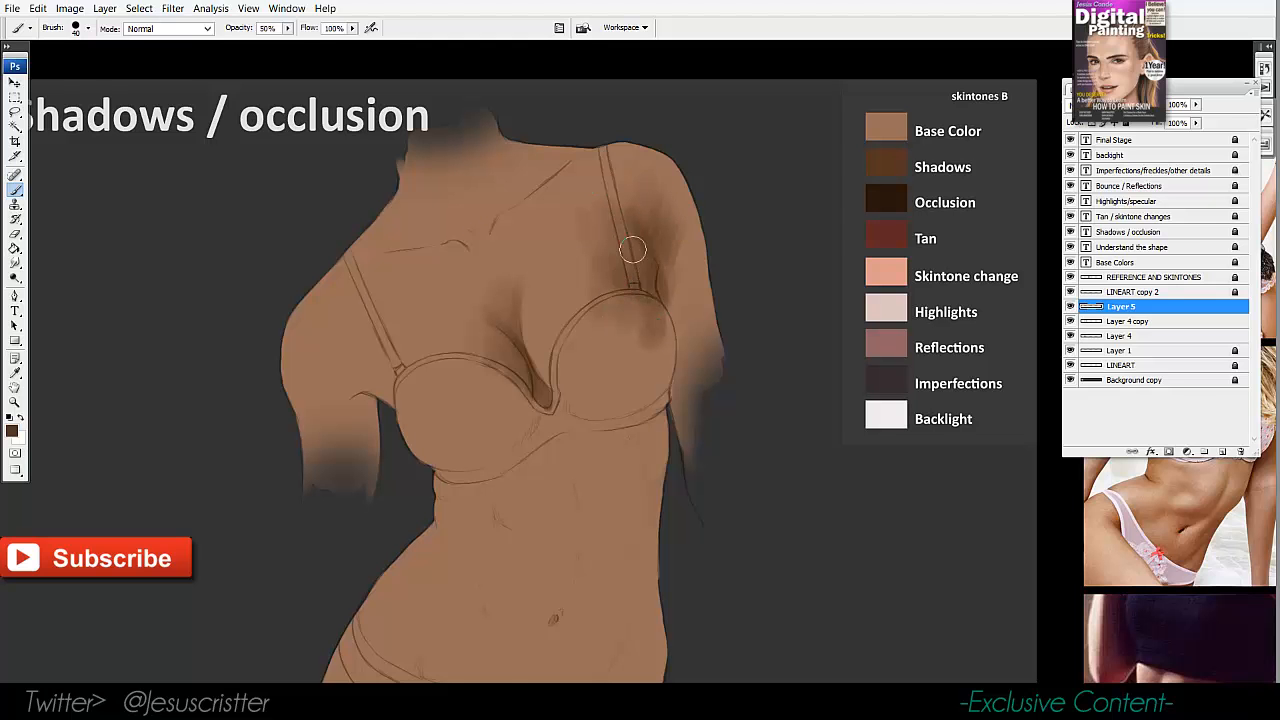
pyautogui.moveTo(489, 364)
pyautogui.mouseDown()
pyautogui.moveTo(474, 368)
pyautogui.moveTo(480, 269)
pyautogui.mouseUp()
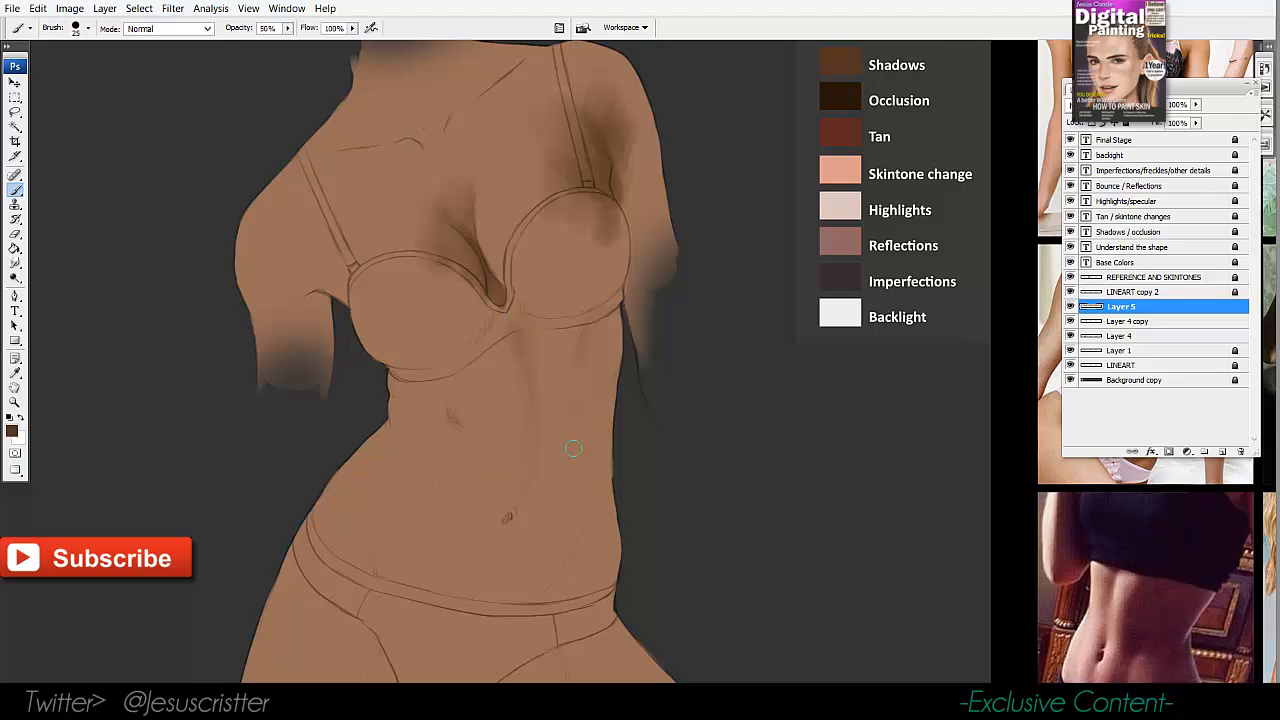
pyautogui.moveTo(565, 540)
pyautogui.mouseDown()
pyautogui.moveTo(566, 486)
pyautogui.moveTo(594, 496)
pyautogui.moveTo(603, 524)
pyautogui.moveTo(576, 428)
pyautogui.mouseUp()
pyautogui.moveTo(603, 274); pyautogui.dragTo(588, 410)
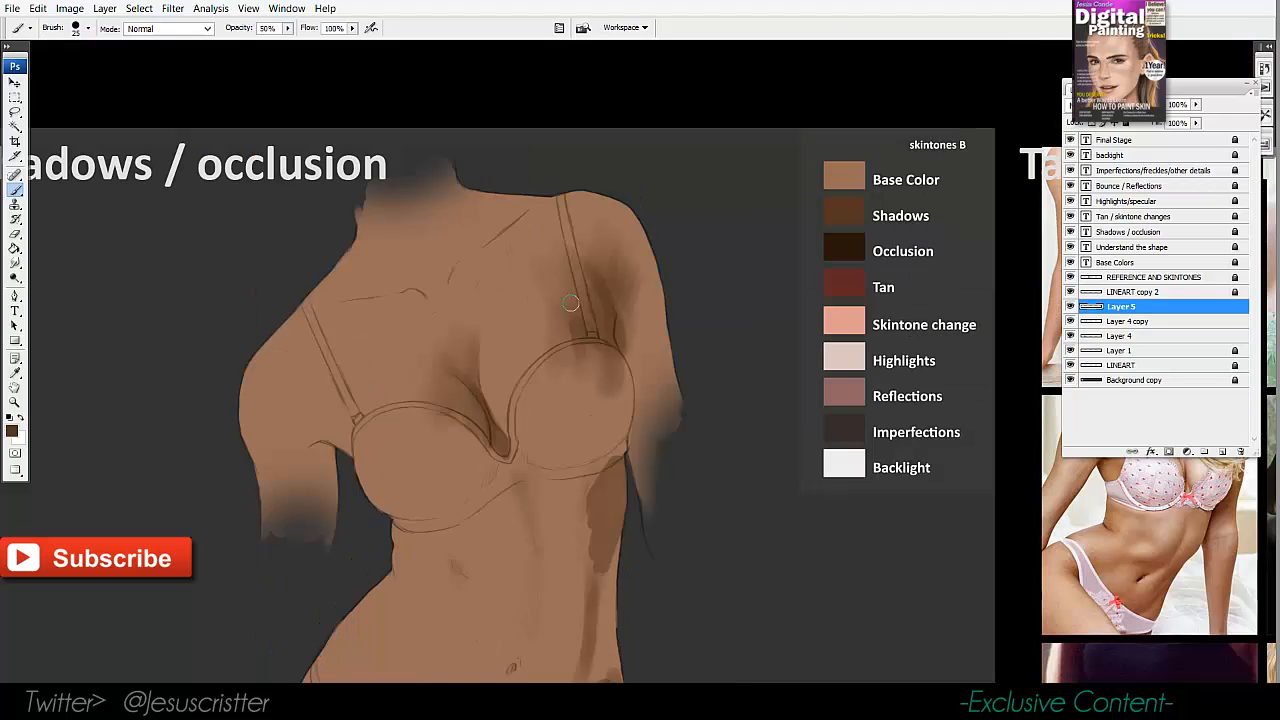
# Paint shadows on the chest beside the right-hand strap, around the neck and collarbone, and along the left-hand inner arm.
pyautogui.moveTo(570, 303); pyautogui.dragTo(548, 236)
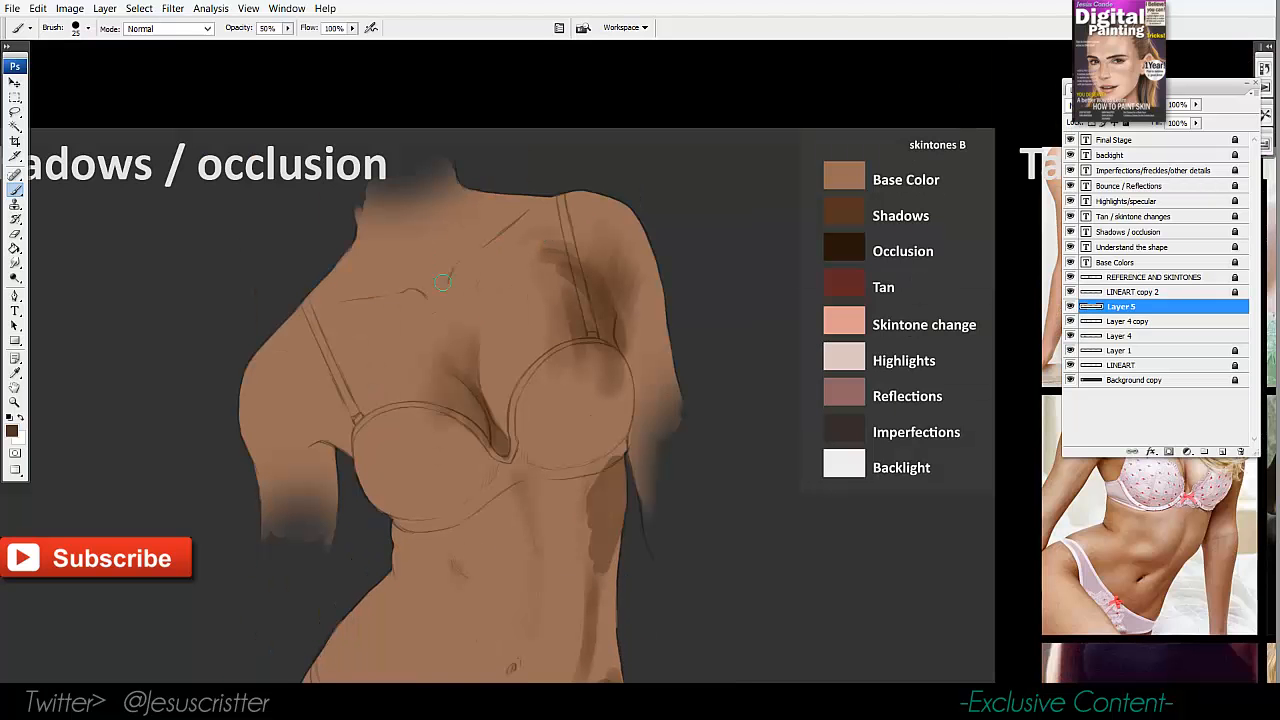
pyautogui.moveTo(443, 283)
pyautogui.mouseDown()
pyautogui.moveTo(476, 228)
pyautogui.moveTo(450, 225)
pyautogui.moveTo(466, 245)
pyautogui.moveTo(448, 194)
pyautogui.moveTo(477, 235)
pyautogui.moveTo(488, 202)
pyautogui.mouseUp()
pyautogui.moveTo(417, 246); pyautogui.dragTo(432, 213)
pyautogui.moveTo(323, 454)
pyautogui.mouseDown()
pyautogui.moveTo(340, 425)
pyautogui.moveTo(332, 414)
pyautogui.moveTo(366, 416)
pyautogui.moveTo(335, 405)
pyautogui.moveTo(331, 505)
pyautogui.moveTo(344, 408)
pyautogui.moveTo(334, 393)
pyautogui.moveTo(323, 414)
pyautogui.moveTo(341, 499)
pyautogui.mouseUp()
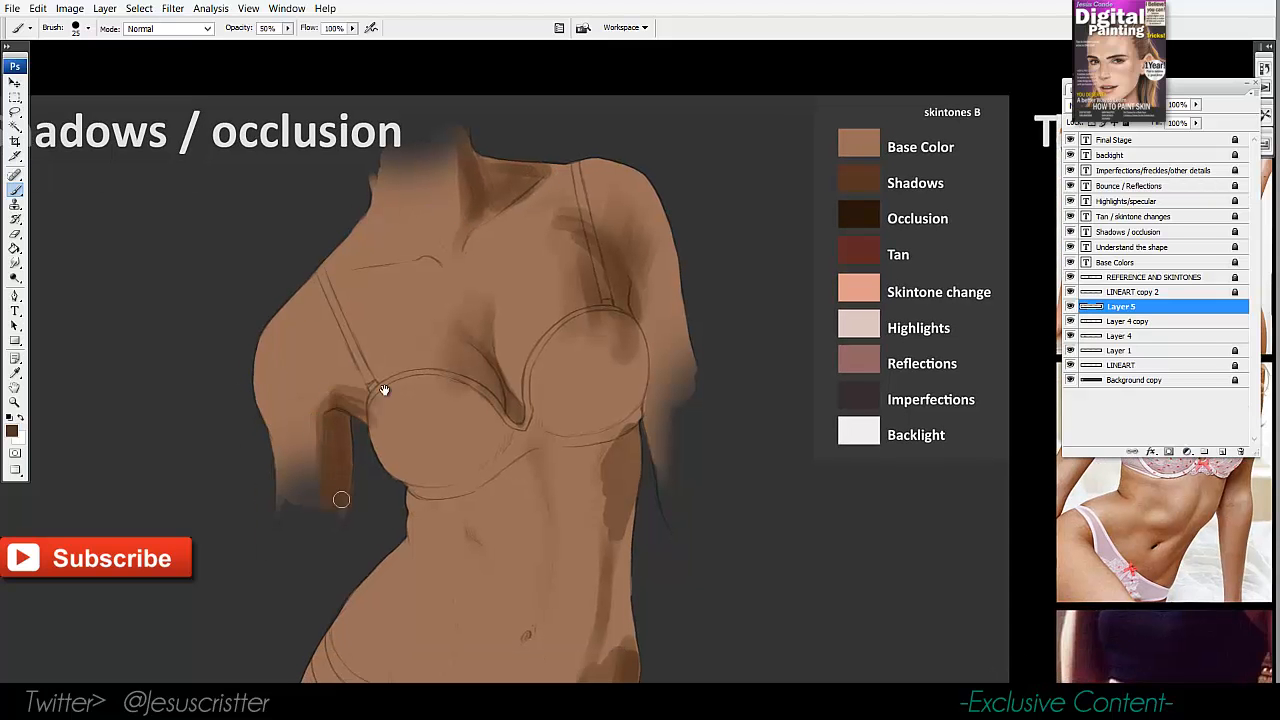
# Shade the right-hand arm from the shoulder down its outer contour to the faded end.
pyautogui.moveTo(384, 389); pyautogui.dragTo(354, 379)
pyautogui.moveTo(570, 155)
pyautogui.mouseDown()
pyautogui.moveTo(623, 189)
pyautogui.moveTo(635, 303)
pyautogui.moveTo(615, 271)
pyautogui.moveTo(624, 368)
pyautogui.moveTo(647, 377)
pyautogui.moveTo(623, 341)
pyautogui.moveTo(619, 397)
pyautogui.mouseUp()
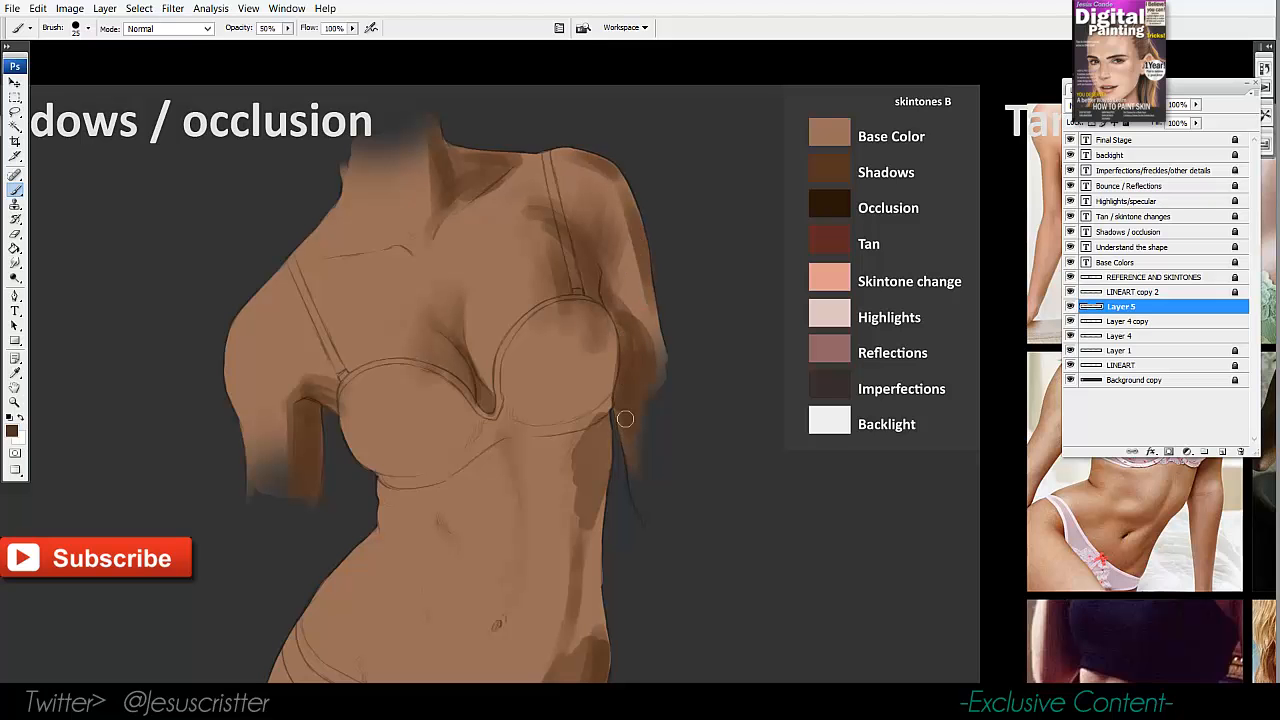
pyautogui.moveTo(606, 302); pyautogui.dragTo(657, 354)
pyautogui.moveTo(566, 341); pyautogui.dragTo(561, 258)
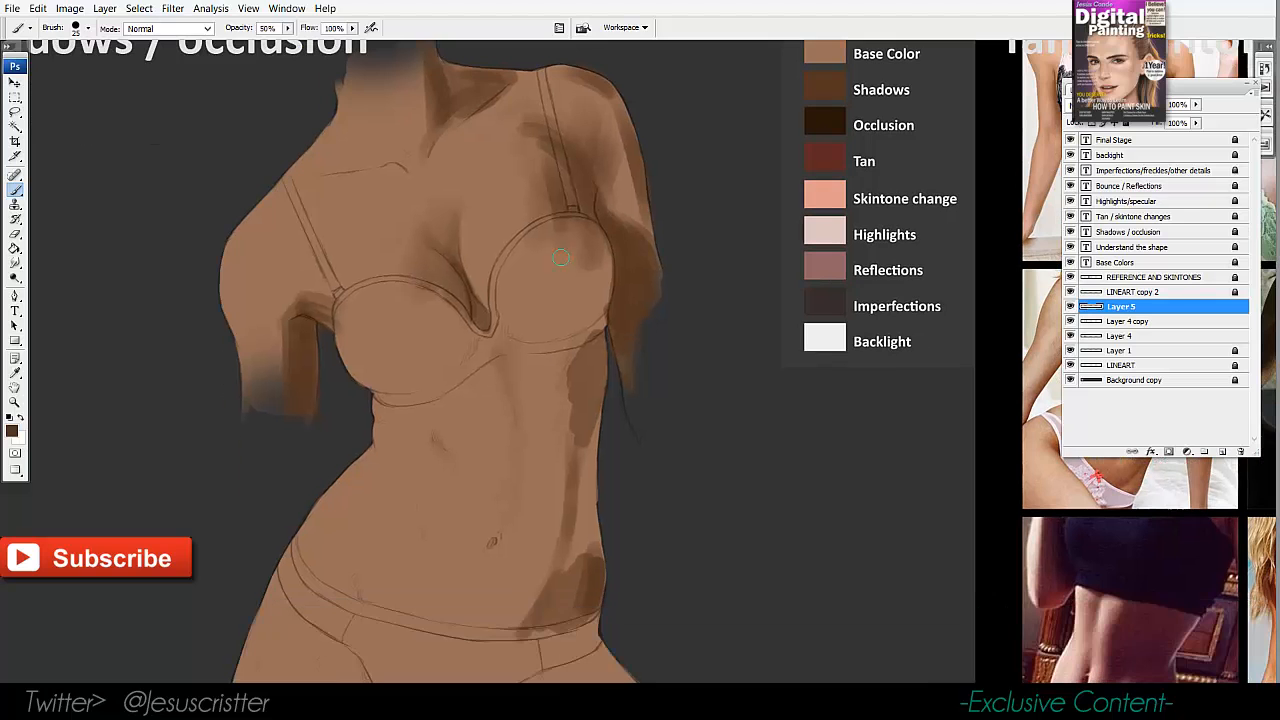
# Paint shadows beneath the bra, along the right-hand side of the torso and across the lower abdomen.
pyautogui.moveTo(594, 340)
pyautogui.mouseDown()
pyautogui.moveTo(377, 405)
pyautogui.moveTo(507, 353)
pyautogui.moveTo(557, 362)
pyautogui.moveTo(579, 484)
pyautogui.moveTo(580, 447)
pyautogui.moveTo(585, 600)
pyautogui.moveTo(564, 524)
pyautogui.moveTo(504, 620)
pyautogui.moveTo(539, 560)
pyautogui.moveTo(443, 601)
pyautogui.mouseUp()
pyautogui.moveTo(318, 577)
pyautogui.mouseDown()
pyautogui.moveTo(368, 580)
pyautogui.moveTo(364, 518)
pyautogui.moveTo(393, 540)
pyautogui.mouseUp()
pyautogui.keyDown('alt'); pyautogui.click(403, 391); pyautogui.keyUp('alt')
pyautogui.moveTo(343, 428); pyautogui.dragTo(331, 434)
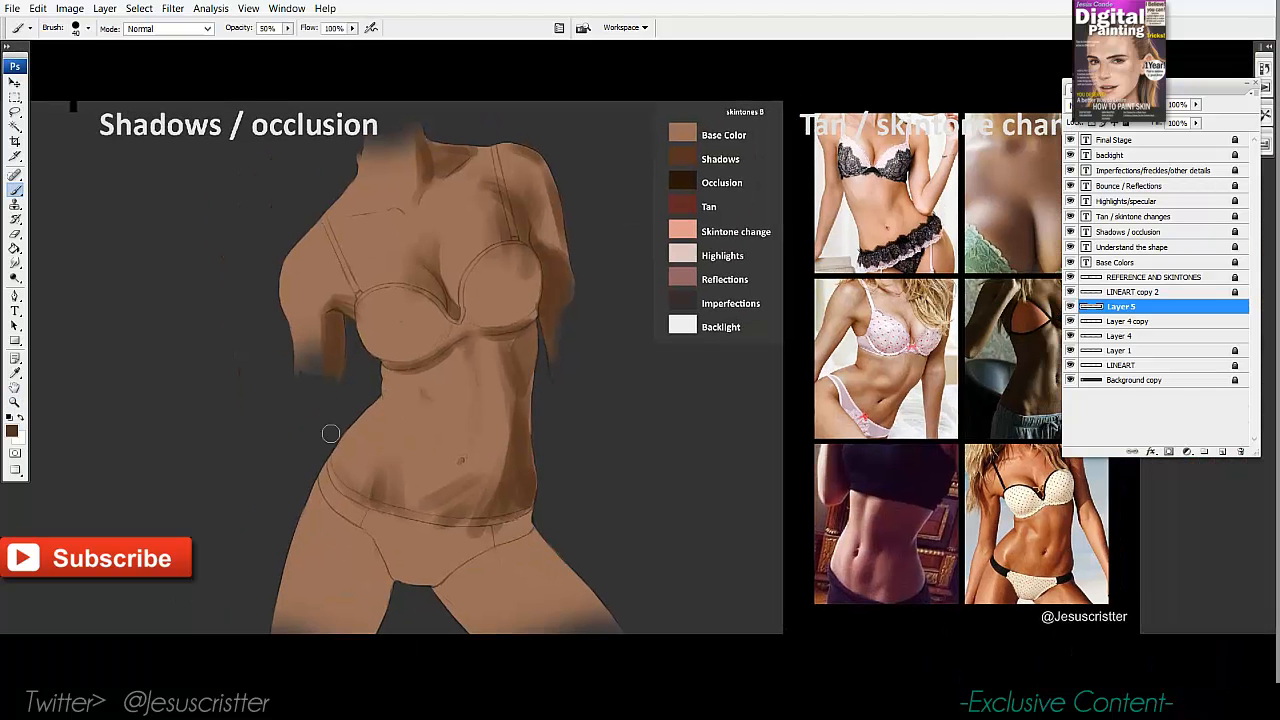
# Build up the shadows across the lower abdomen, along the right-hand waist and at the upper abdomen beneath the bra.
pyautogui.moveTo(383, 466)
pyautogui.mouseDown()
pyautogui.moveTo(380, 503)
pyautogui.moveTo(491, 508)
pyautogui.mouseUp()
pyautogui.moveTo(507, 384); pyautogui.dragTo(488, 466)
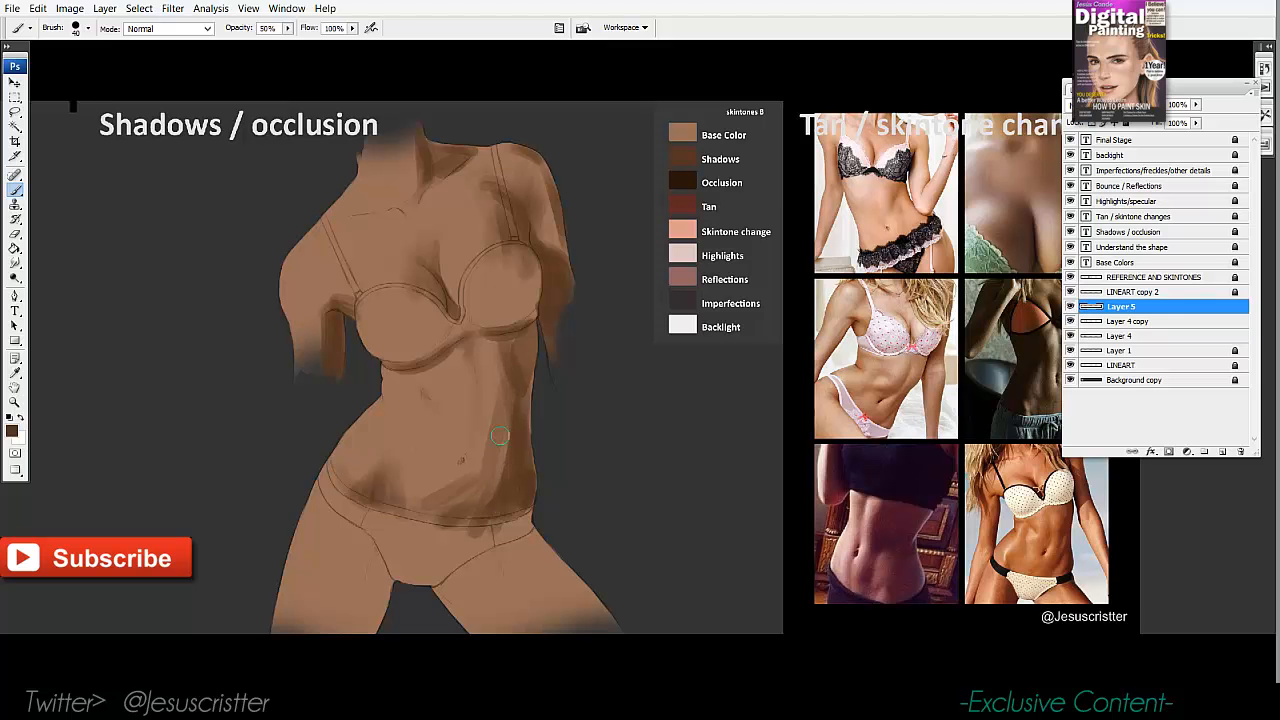
pyautogui.moveTo(431, 399); pyautogui.dragTo(439, 325)
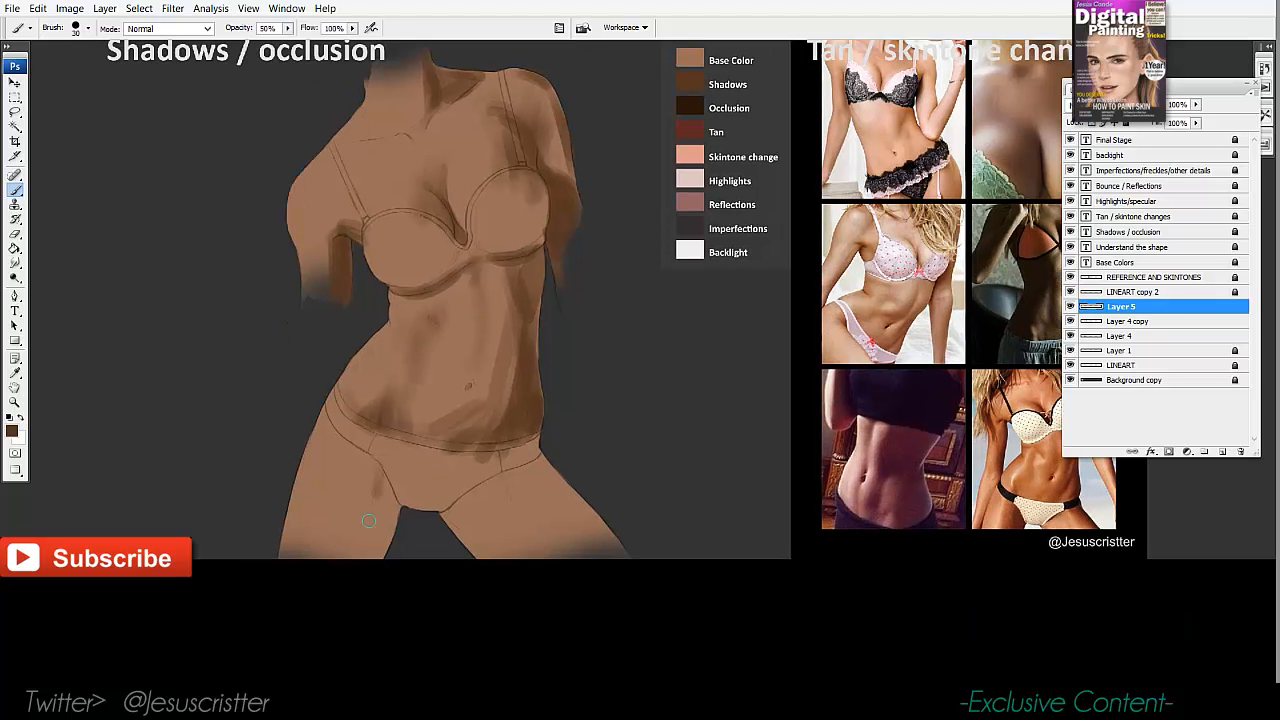
# Shade both thighs with the shadow color, covering the inner left-hand thigh and the inner and upper right-hand thigh.
pyautogui.moveTo(368, 521)
pyautogui.mouseDown()
pyautogui.moveTo(385, 540)
pyautogui.moveTo(392, 495)
pyautogui.moveTo(355, 520)
pyautogui.moveTo(344, 467)
pyautogui.mouseUp()
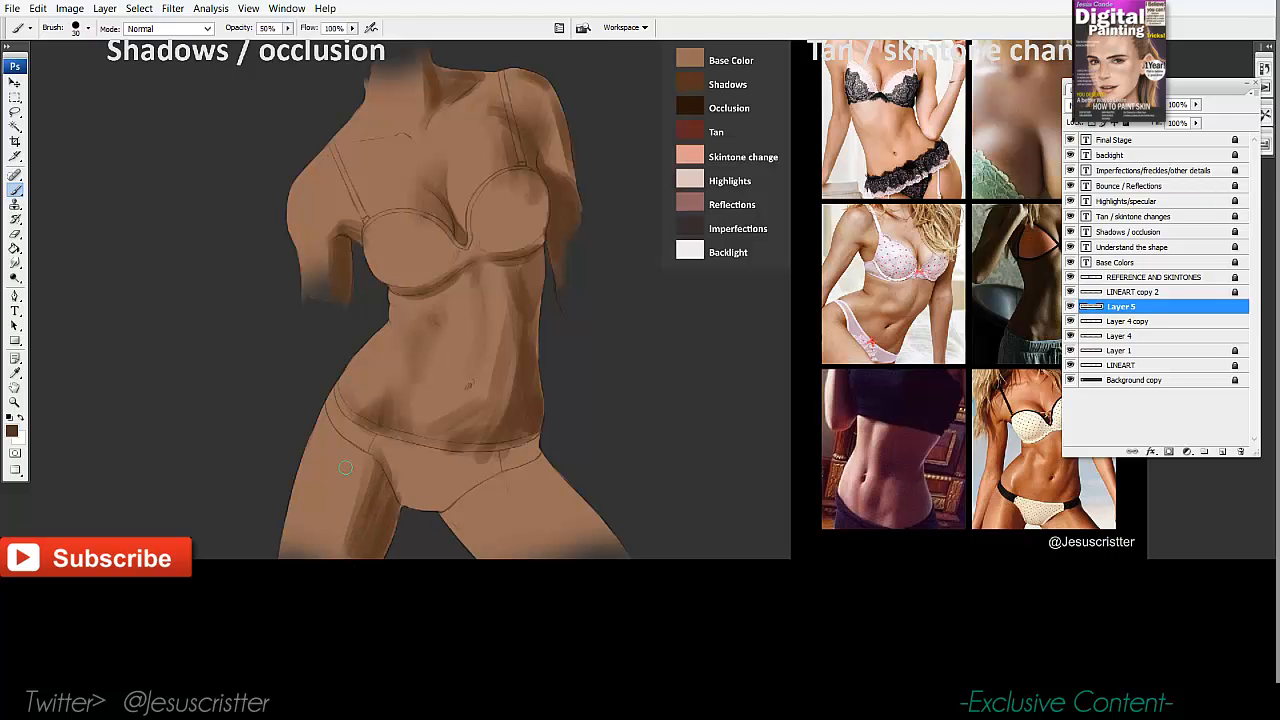
pyautogui.moveTo(343, 534); pyautogui.dragTo(369, 456)
pyautogui.moveTo(533, 379); pyautogui.dragTo(520, 378)
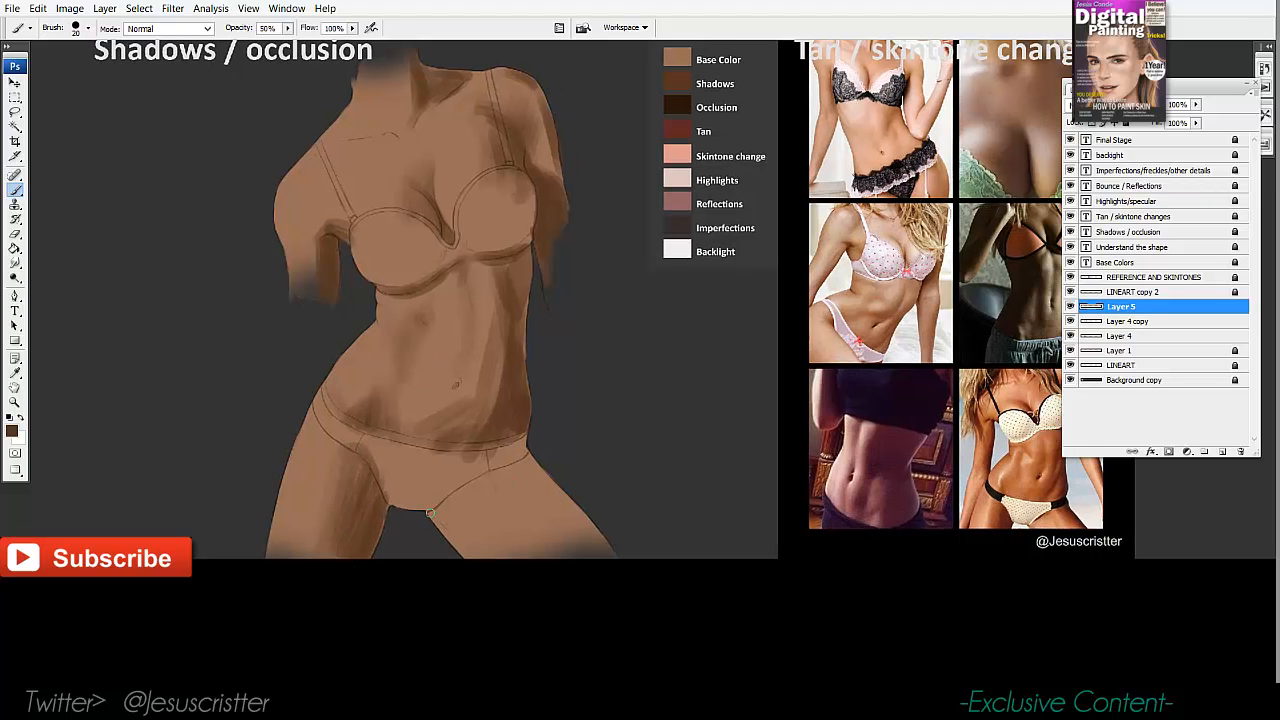
pyautogui.moveTo(466, 551); pyautogui.dragTo(438, 519)
pyautogui.press(']')
pyautogui.moveTo(533, 467)
pyautogui.mouseDown()
pyautogui.moveTo(600, 550)
pyautogui.moveTo(520, 470)
pyautogui.moveTo(587, 523)
pyautogui.moveTo(520, 480)
pyautogui.moveTo(572, 562)
pyautogui.moveTo(501, 478)
pyautogui.mouseUp()
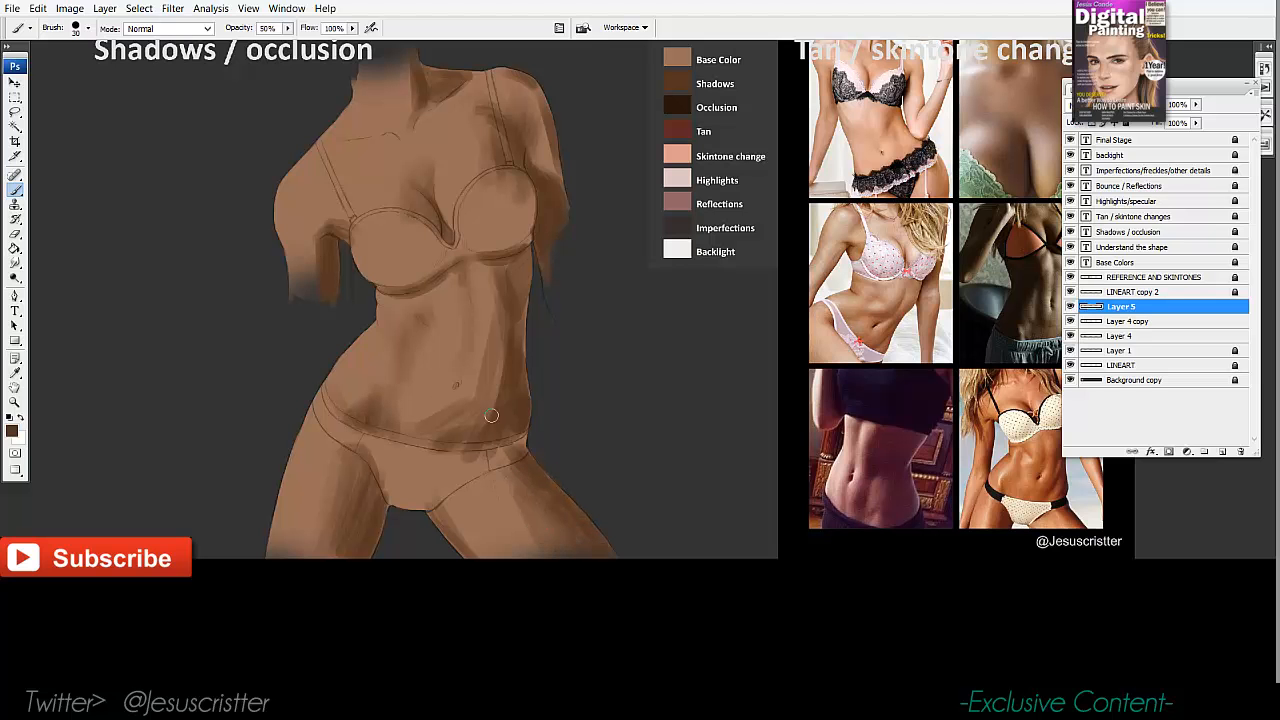
# Add soft shadows on the center of the chest and around the right-hand collarbone.
pyautogui.moveTo(397, 152); pyautogui.dragTo(422, 230)
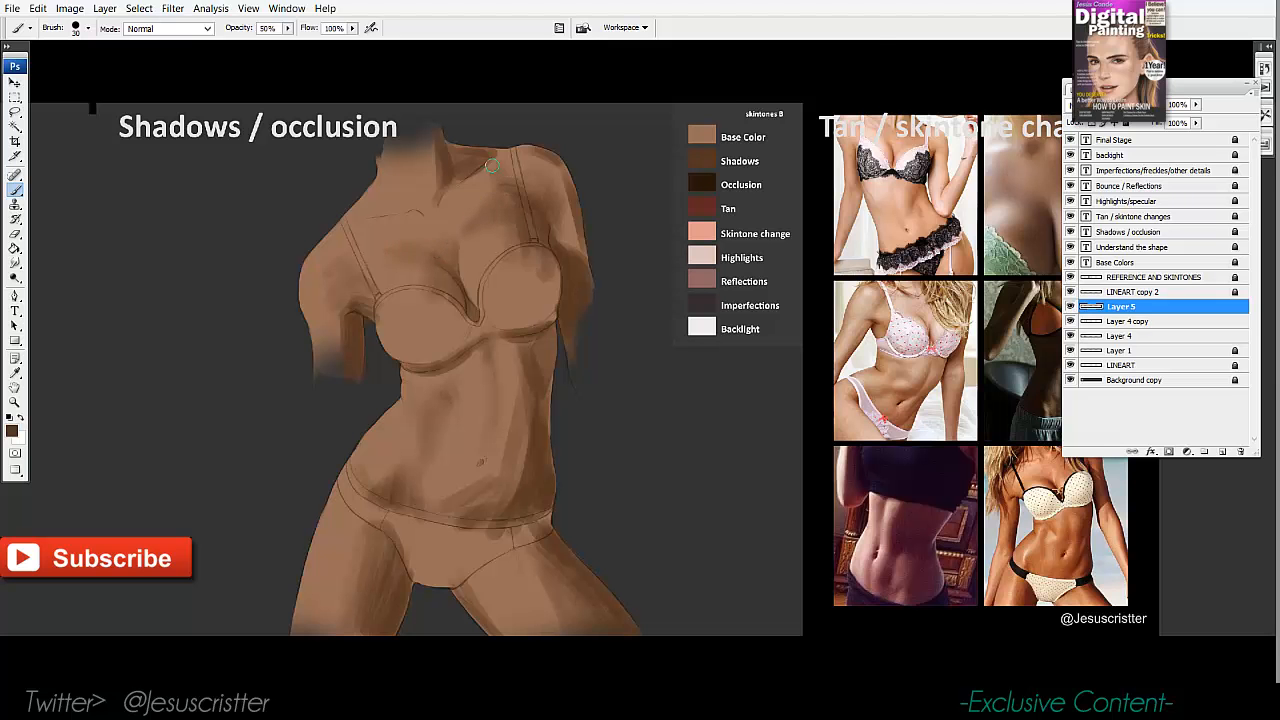
pyautogui.moveTo(492, 168); pyautogui.dragTo(468, 202)
pyautogui.moveTo(628, 237); pyautogui.dragTo(382, 175)
# Compare with the bikini reference photo and soften the shadow edges on the right-hand lower abdomen using a color sampled from the figure.
pyautogui.press('z')
pyautogui.moveTo(725, 340); pyautogui.dragTo(910, 570)
pyautogui.moveTo(782, 406); pyautogui.dragTo(801, 438)
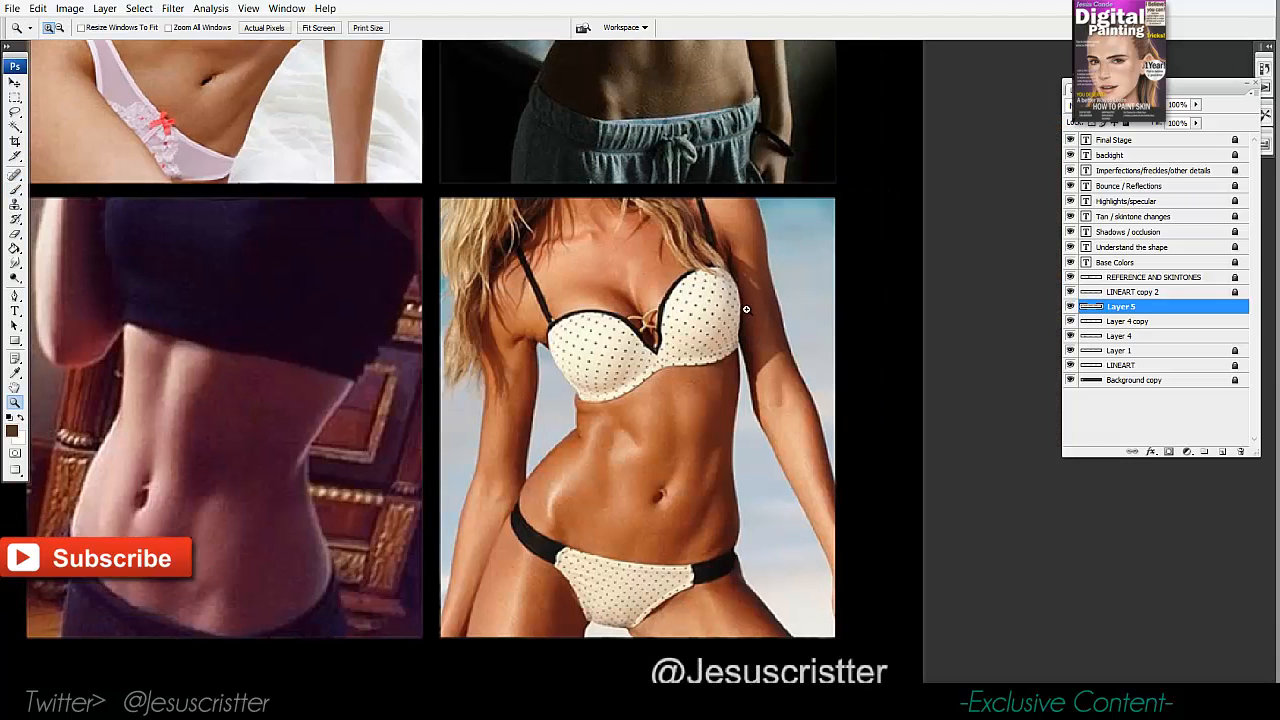
pyautogui.keyDown('alt'); pyautogui.click(596, 349); pyautogui.keyUp('alt')
pyautogui.keyDown('alt'); pyautogui.click(596, 349); pyautogui.keyUp('alt')
pyautogui.keyDown('alt'); pyautogui.click(596, 349); pyautogui.keyUp('alt')
pyautogui.press('b')
pyautogui.moveTo(365, 415)
pyautogui.mouseDown()
pyautogui.moveTo(448, 441)
pyautogui.moveTo(390, 478)
pyautogui.mouseUp()
pyautogui.keyDown('alt'); pyautogui.click(370, 433); pyautogui.keyUp('alt')
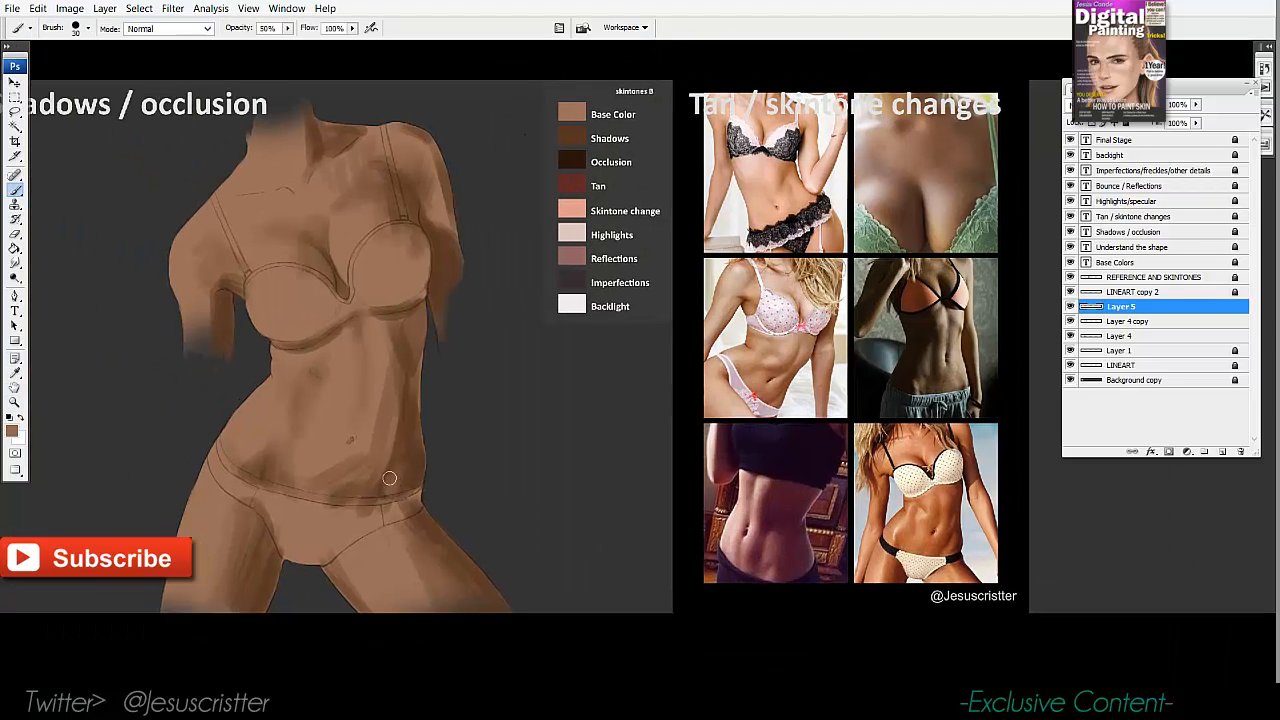
pyautogui.moveTo(377, 424); pyautogui.dragTo(401, 438)
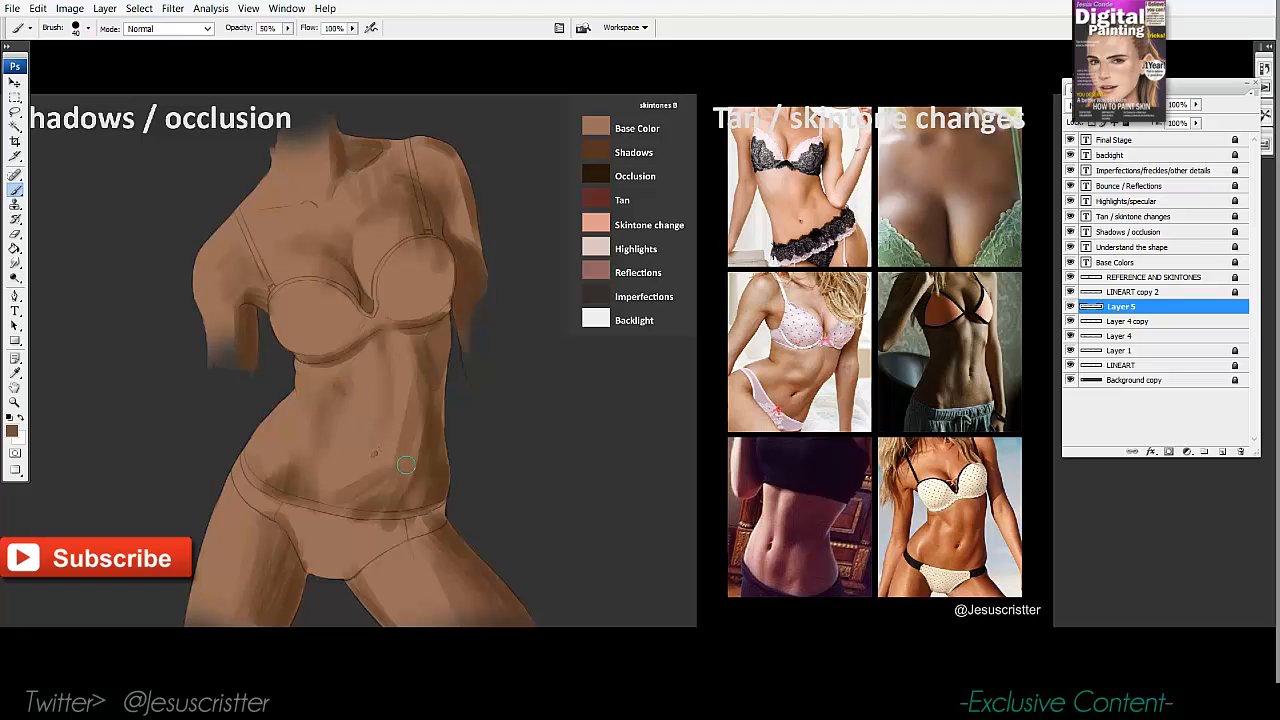
# Add a new layer above Layer 5 and blend the abdomen shadows from the navel toward the left-hand hip.
pyautogui.hotkey('ctrl', 'shift', 'alt', 'n')
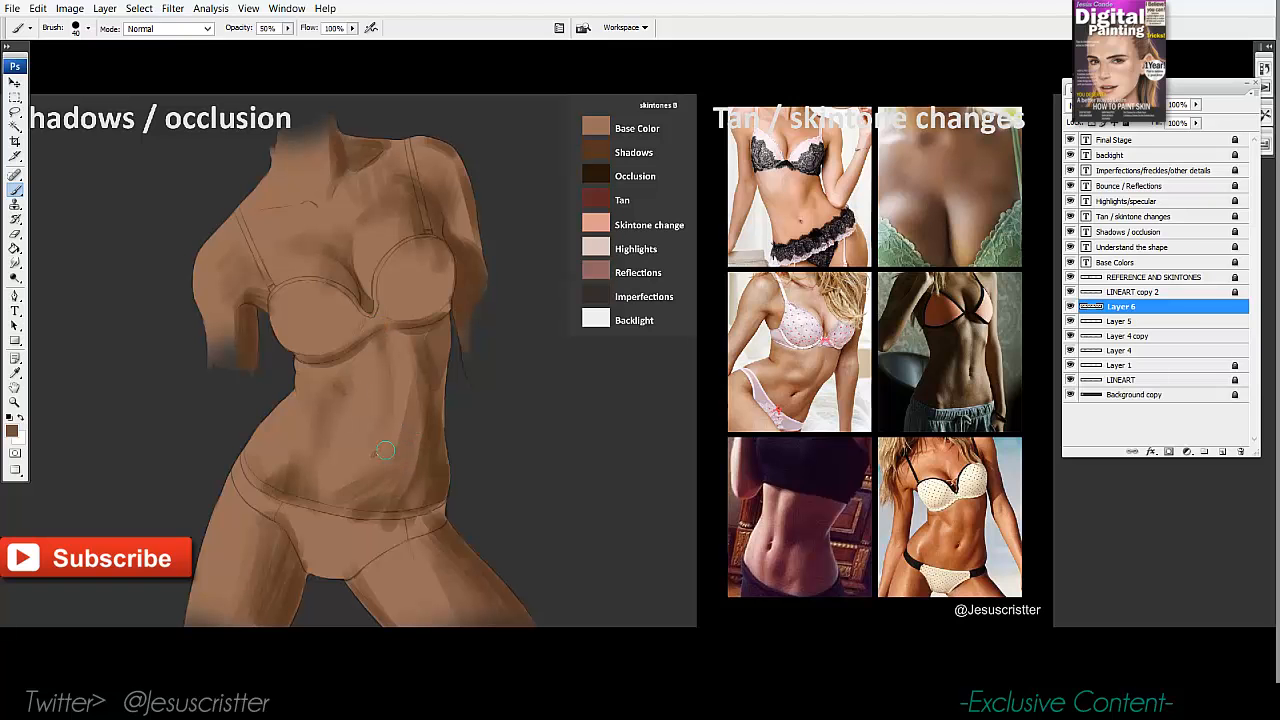
pyautogui.moveTo(391, 447)
pyautogui.mouseDown()
pyautogui.moveTo(352, 477)
pyautogui.moveTo(300, 461)
pyautogui.mouseUp()
pyautogui.press(']')
pyautogui.press(']')
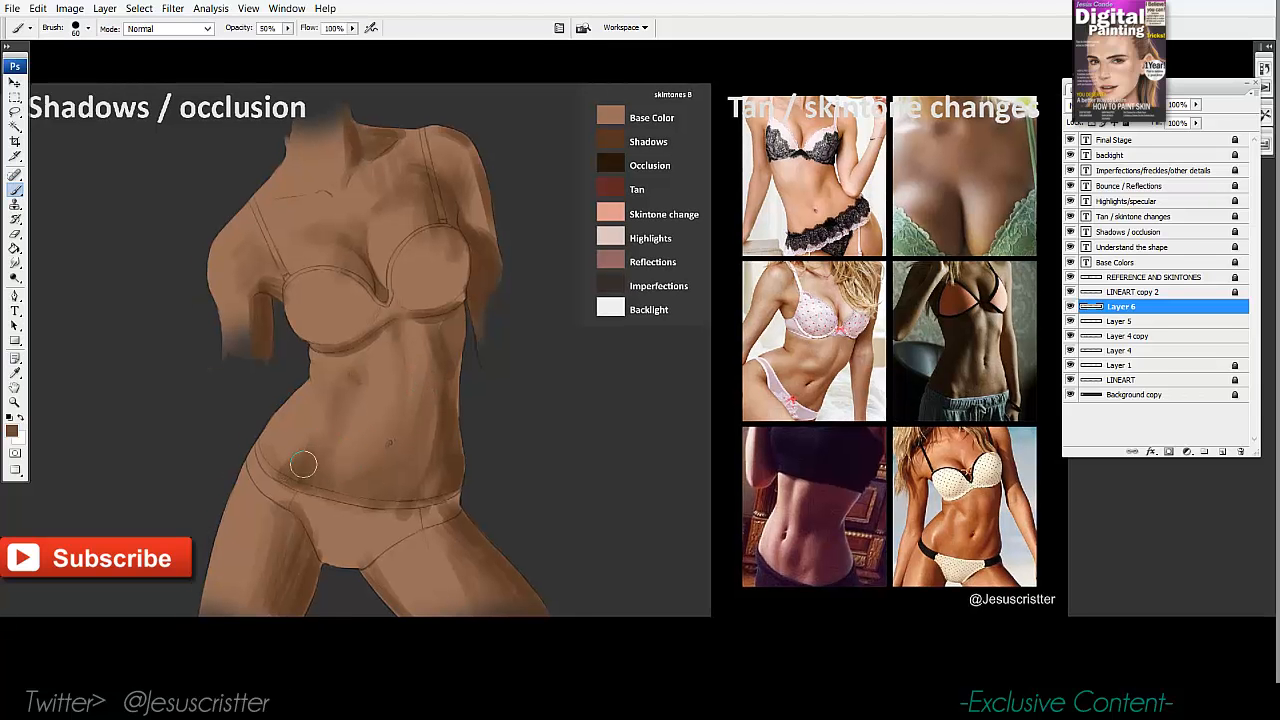
# Blend the shadows on the left-hand thigh and hip with a sampled mid-tone.
pyautogui.keyDown('alt'); pyautogui.click(296, 447); pyautogui.keyUp('alt')
pyautogui.moveTo(271, 571); pyautogui.dragTo(248, 621)
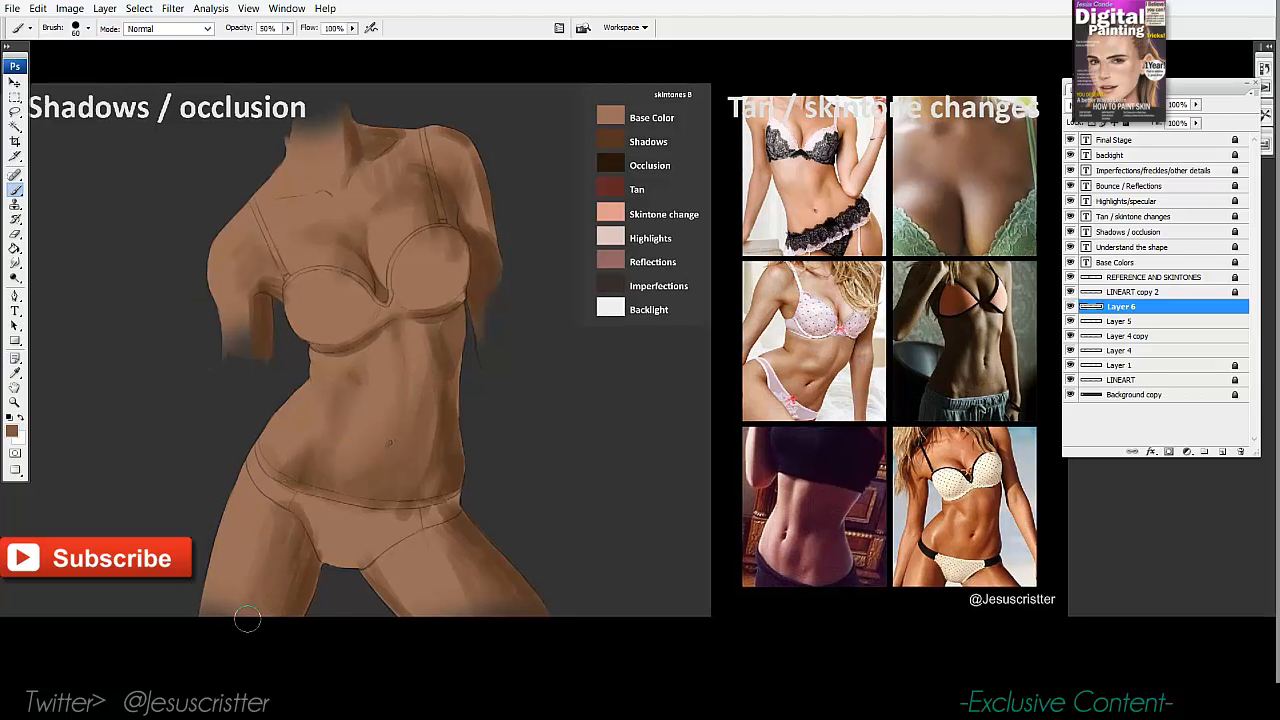
pyautogui.press('[')
pyautogui.press('[')
pyautogui.moveTo(331, 483); pyautogui.dragTo(299, 475)
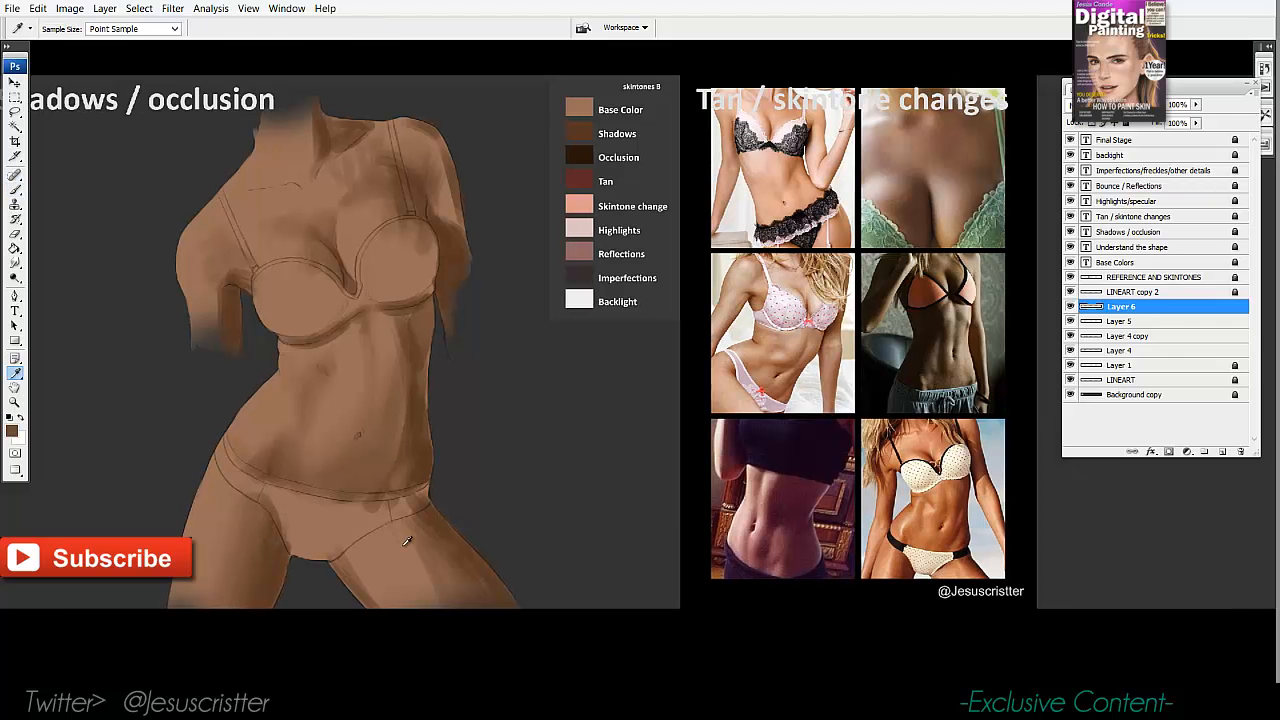
# Smooth the upper right-hand thigh with sampled tones and paint a shadow along the right-hand leg edge of the panties.
pyautogui.keyDown('alt'); pyautogui.click(402, 547); pyautogui.keyUp('alt')
pyautogui.keyDown('alt'); pyautogui.click(429, 528); pyautogui.keyUp('alt')
pyautogui.moveTo(421, 521); pyautogui.dragTo(415, 560)
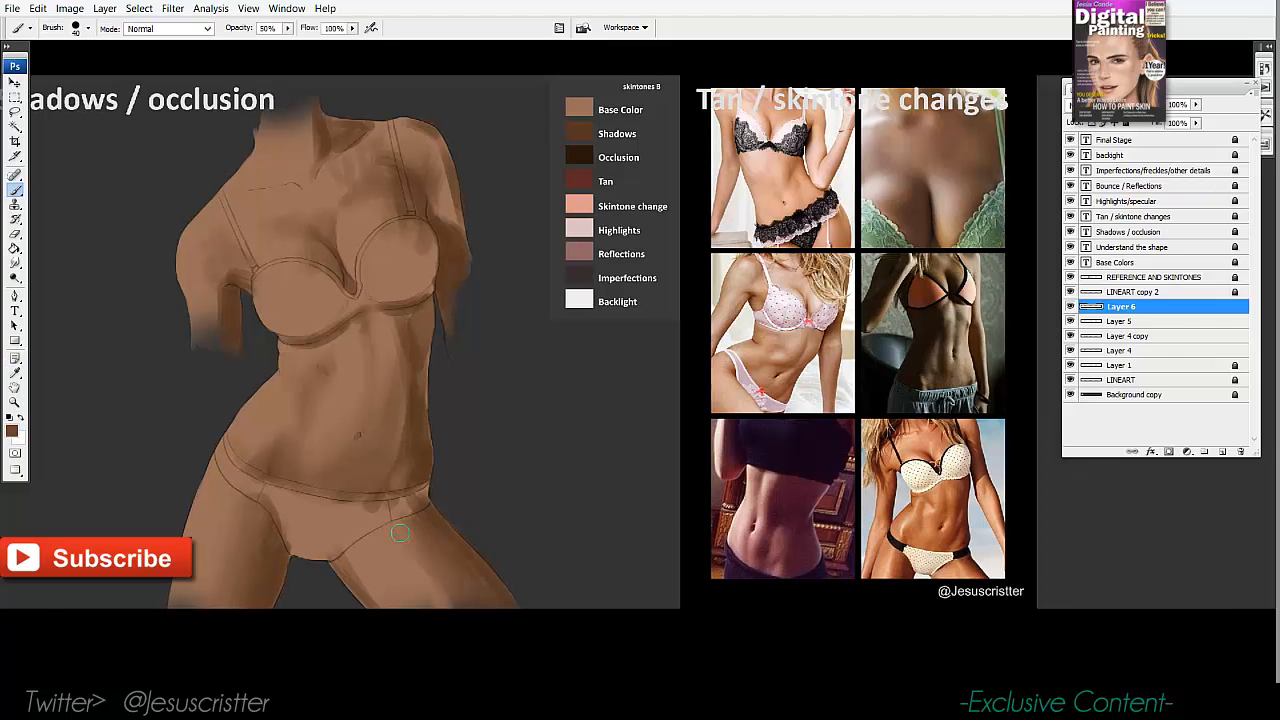
pyautogui.press('[')
pyautogui.moveTo(342, 542); pyautogui.dragTo(384, 519)
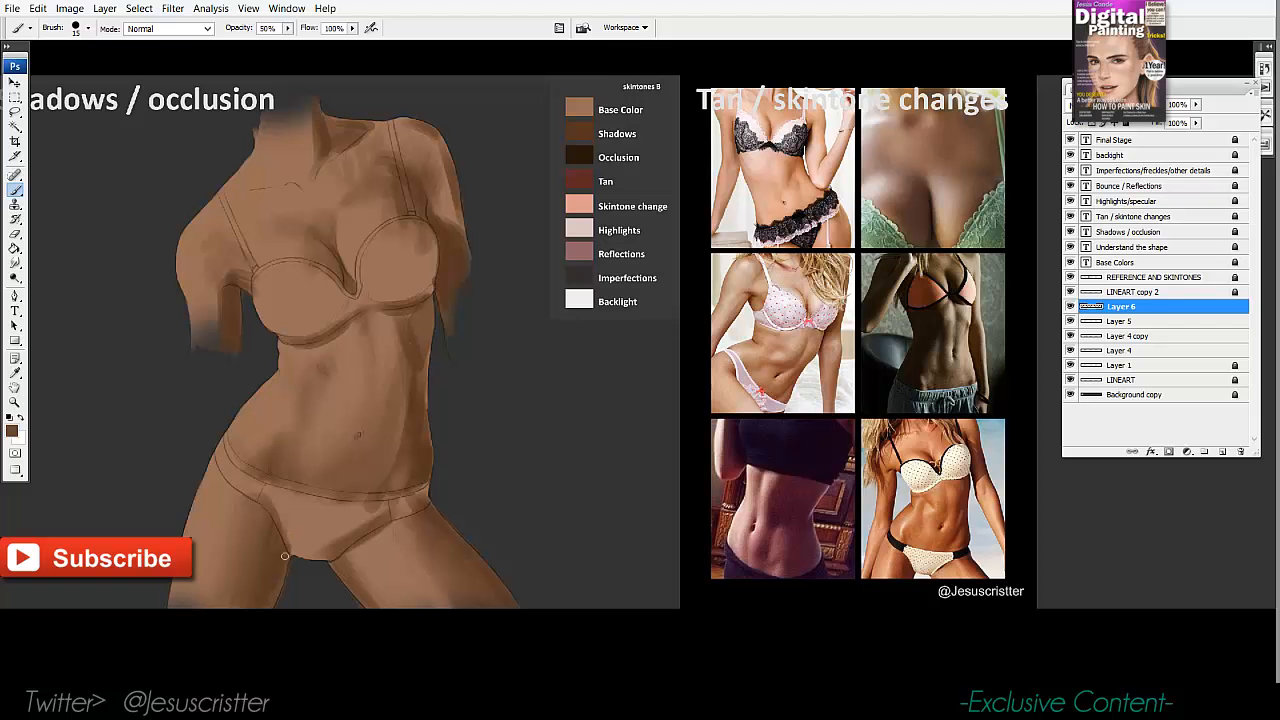
# Refine the shading around the left-hand hip and lower abdomen with a smaller brush.
pyautogui.scroll(1, 284, 556)
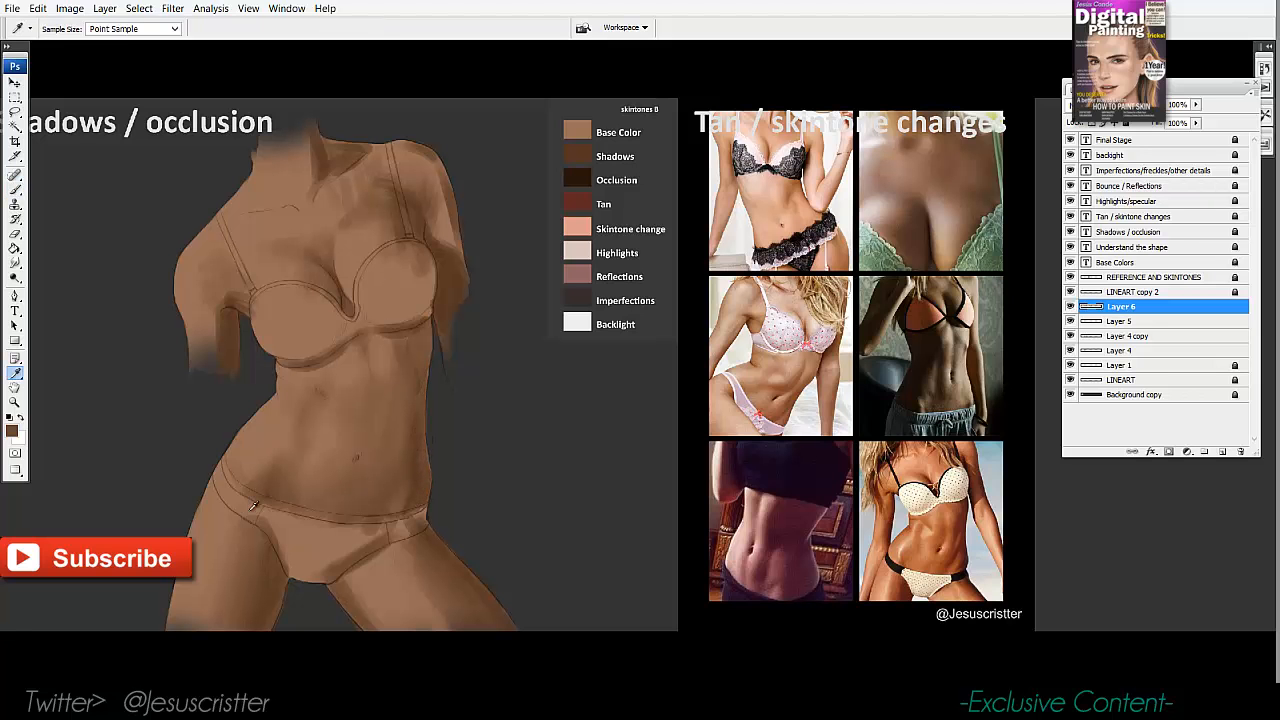
pyautogui.press('z')
pyautogui.click(295, 359)
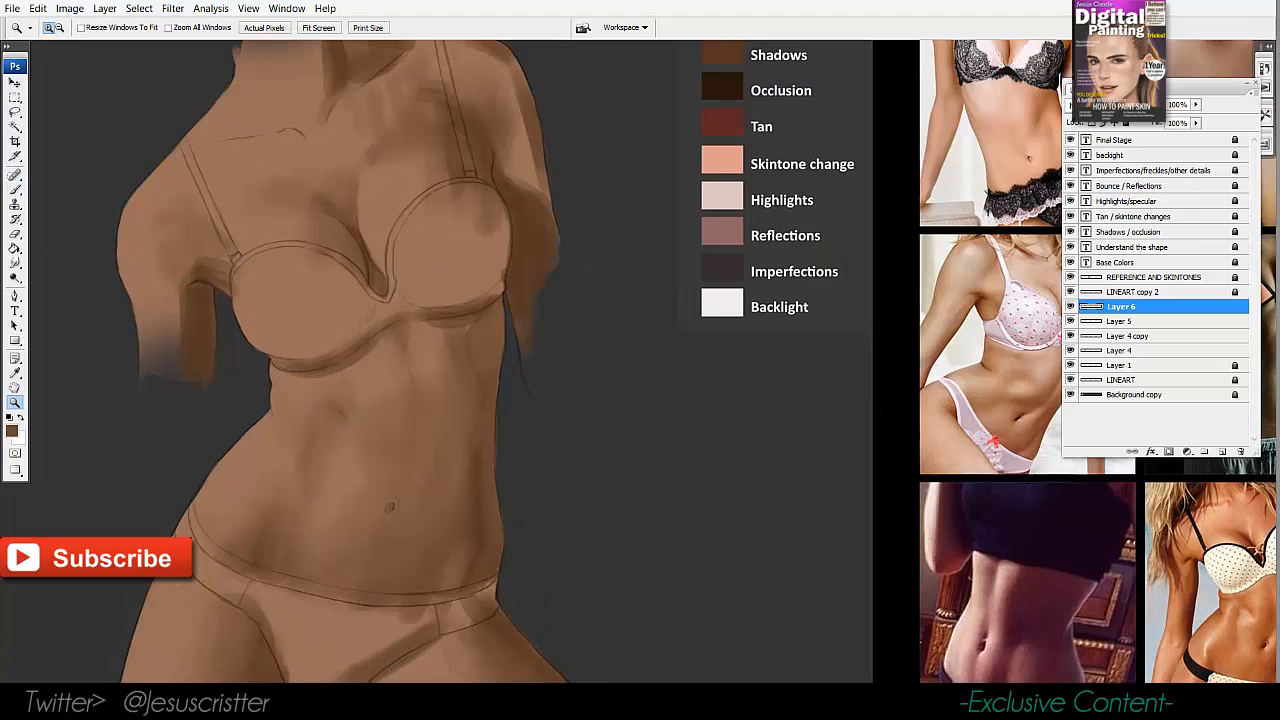
pyautogui.press('b')
pyautogui.press('[')
pyautogui.press('[')
pyautogui.press('[')
pyautogui.press('[')
pyautogui.press('[')
pyautogui.moveTo(188, 622); pyautogui.dragTo(250, 480)
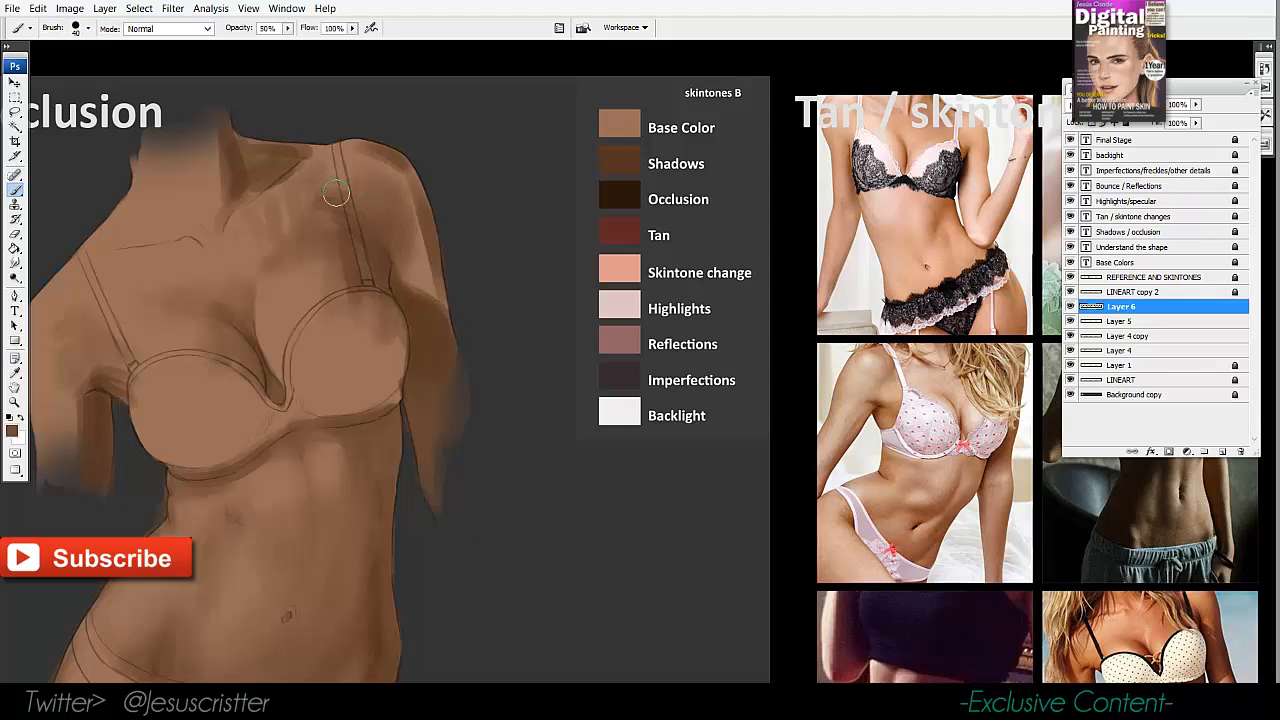
# Blend the shading on the right-hand upper arm and shoulder, up to the top of the bra strap.
pyautogui.moveTo(402, 250); pyautogui.dragTo(428, 293)
pyautogui.keyDown('alt'); pyautogui.click(410, 244); pyautogui.keyUp('alt')
pyautogui.press('[')
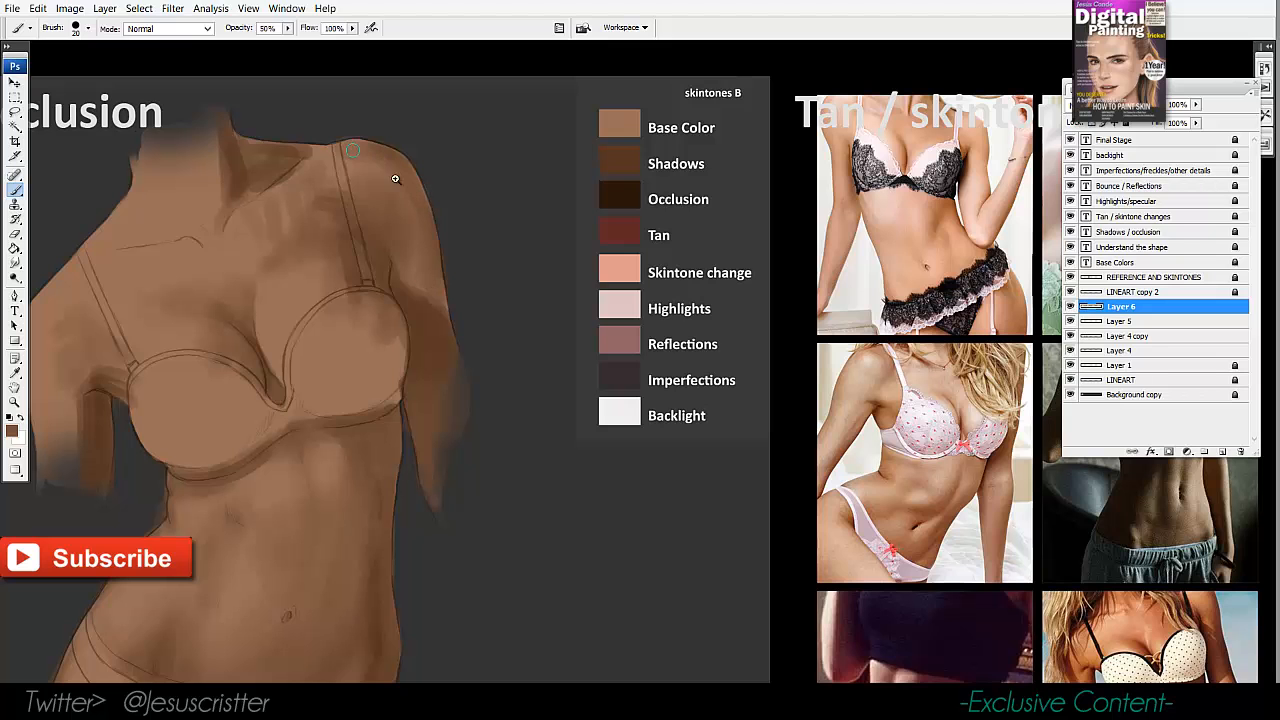
pyautogui.keyDown('ctrl'); pyautogui.click(450, 200); pyautogui.keyUp('ctrl')
pyautogui.moveTo(384, 244)
pyautogui.mouseDown()
pyautogui.moveTo(337, 248)
pyautogui.moveTo(385, 255)
pyautogui.mouseUp()
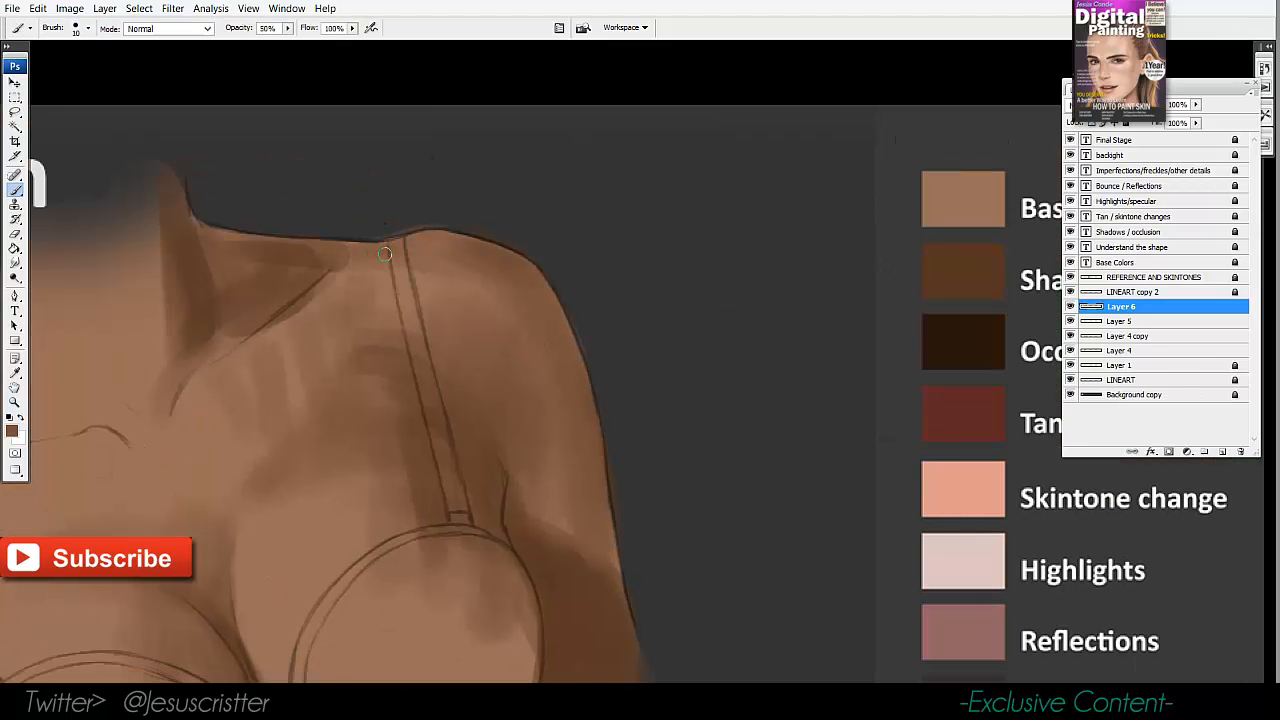
# Smooth and deepen the shadow between the neck and the right-hand collarbone using sampled tones.
pyautogui.press(']')
pyautogui.moveTo(222, 243)
pyautogui.mouseDown()
pyautogui.moveTo(303, 249)
pyautogui.moveTo(261, 211)
pyautogui.moveTo(267, 373)
pyautogui.moveTo(399, 272)
pyautogui.moveTo(261, 410)
pyautogui.mouseUp()
pyautogui.keyDown('alt'); pyautogui.click(283, 271); pyautogui.keyUp('alt')
pyautogui.press(']')
pyautogui.keyDown('alt'); pyautogui.click(431, 283); pyautogui.keyUp('alt')
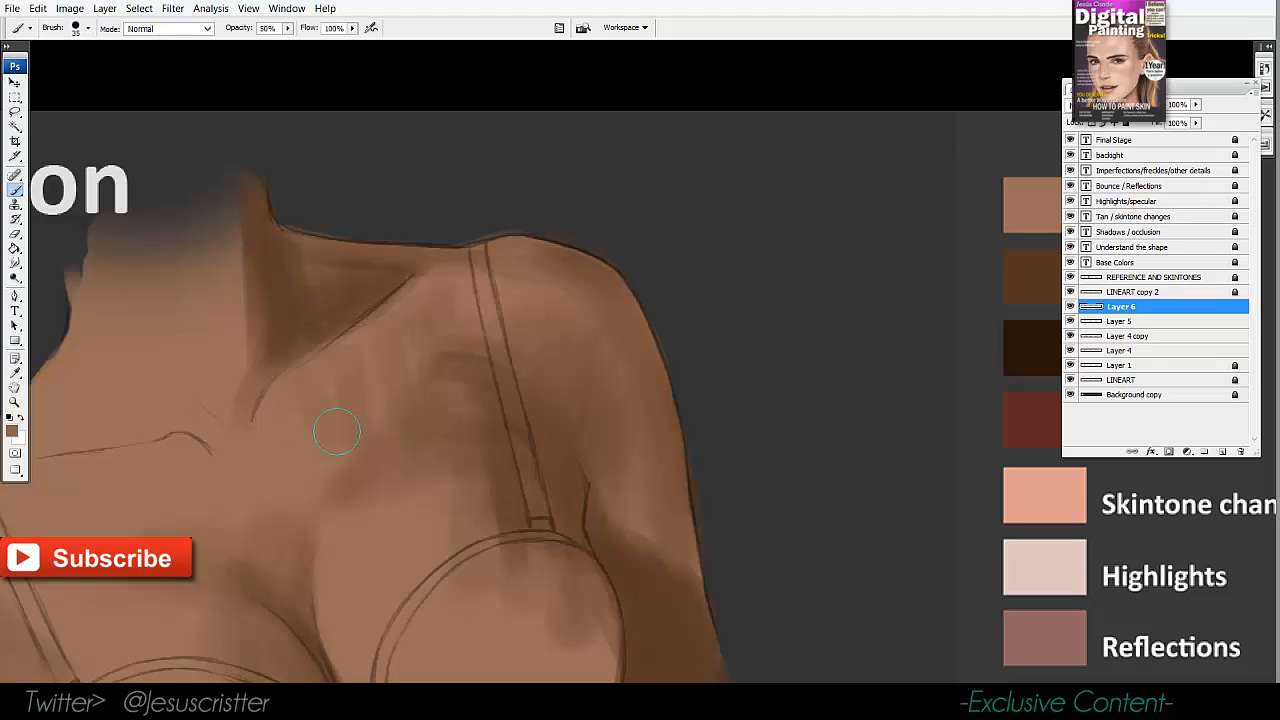
# Shade the top of the right-hand shoulder and paint a narrow dark shadow along the outer edge of the strap.
pyautogui.press('o')
pyautogui.press('b')
pyautogui.keyDown('alt'); pyautogui.click(342, 306); pyautogui.keyUp('alt')
pyautogui.press('[')
pyautogui.press('[')
pyautogui.moveTo(490, 242); pyautogui.dragTo(548, 244)
pyautogui.press('[')
pyautogui.press('[')
pyautogui.moveTo(498, 277); pyautogui.dragTo(526, 378)
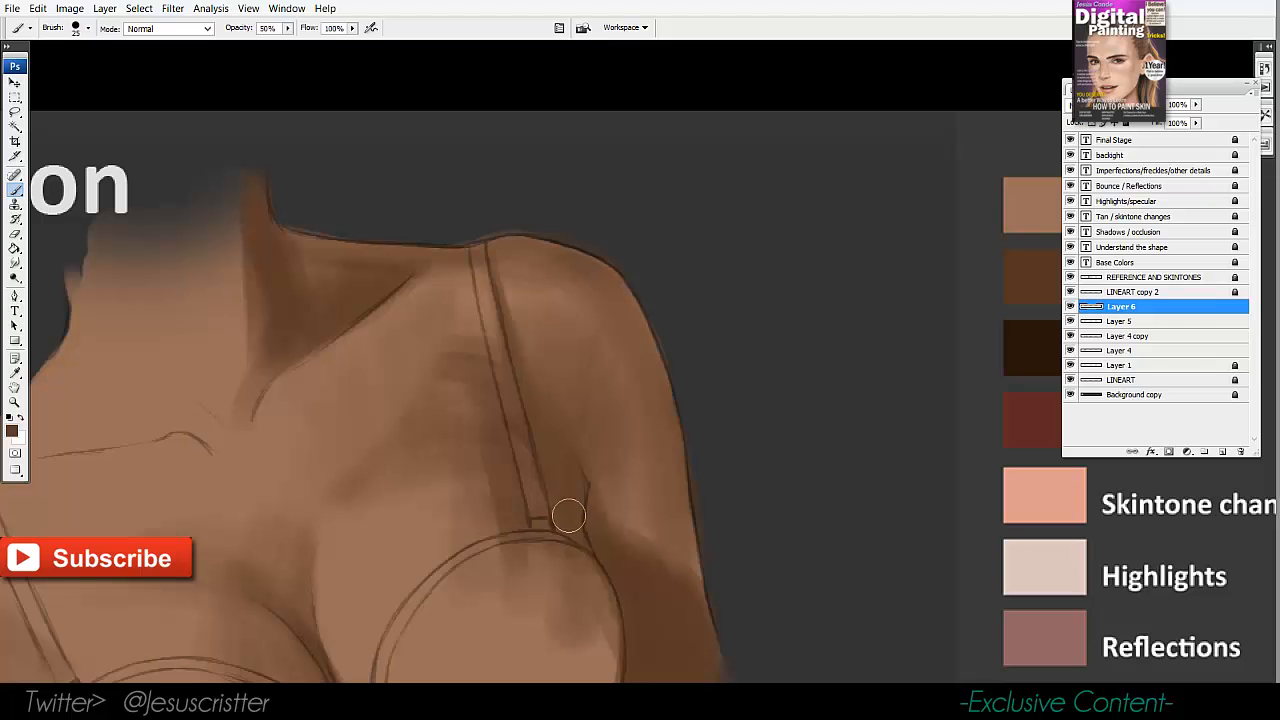
# Blend the chest shadow beside the right-hand strap into the skin above the bra cup with a larger brush.
pyautogui.press(']')
pyautogui.press(']')
pyautogui.press(']')
pyautogui.moveTo(390, 480); pyautogui.dragTo(336, 522)
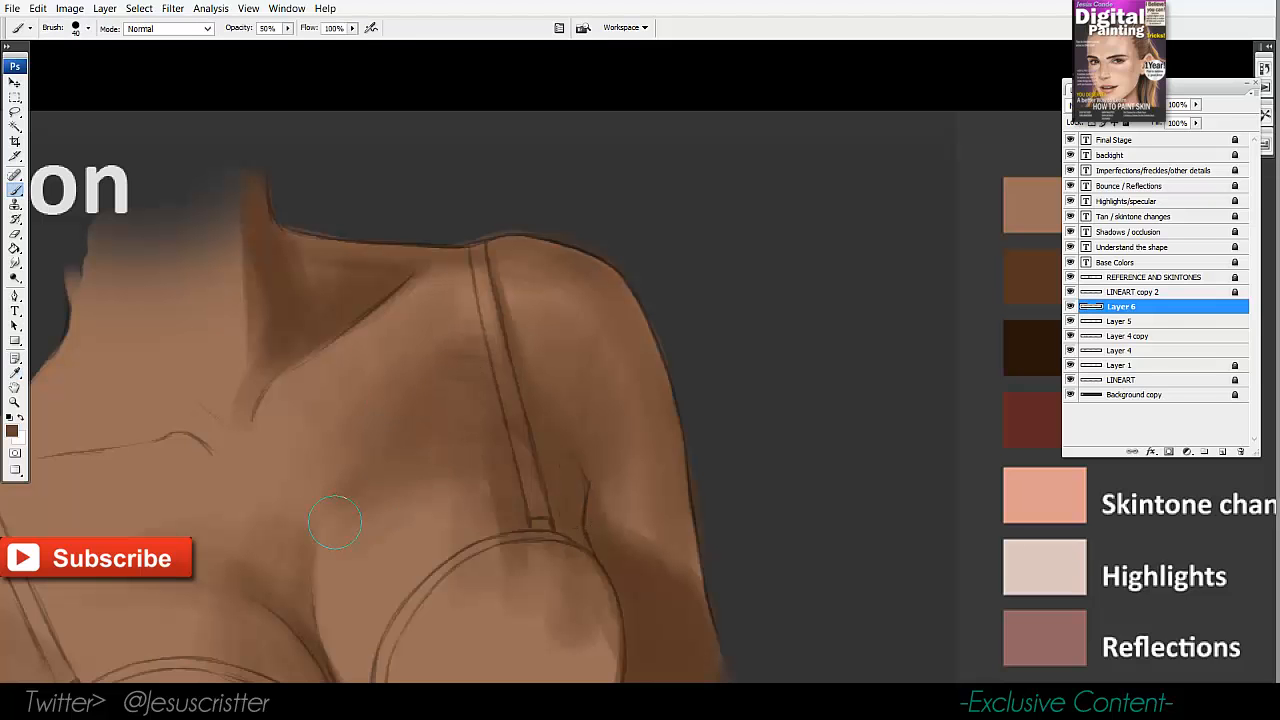
pyautogui.keyDown('alt'); pyautogui.click(438, 538); pyautogui.keyUp('alt')
pyautogui.moveTo(442, 500); pyautogui.dragTo(487, 552)
pyautogui.moveTo(456, 471); pyautogui.dragTo(484, 465)
# Soften the shadow transition from the right-hand collarbone and strap toward the center of the chest with sampled skin tones.
pyautogui.keyDown('alt'); pyautogui.click(423, 338); pyautogui.keyUp('alt')
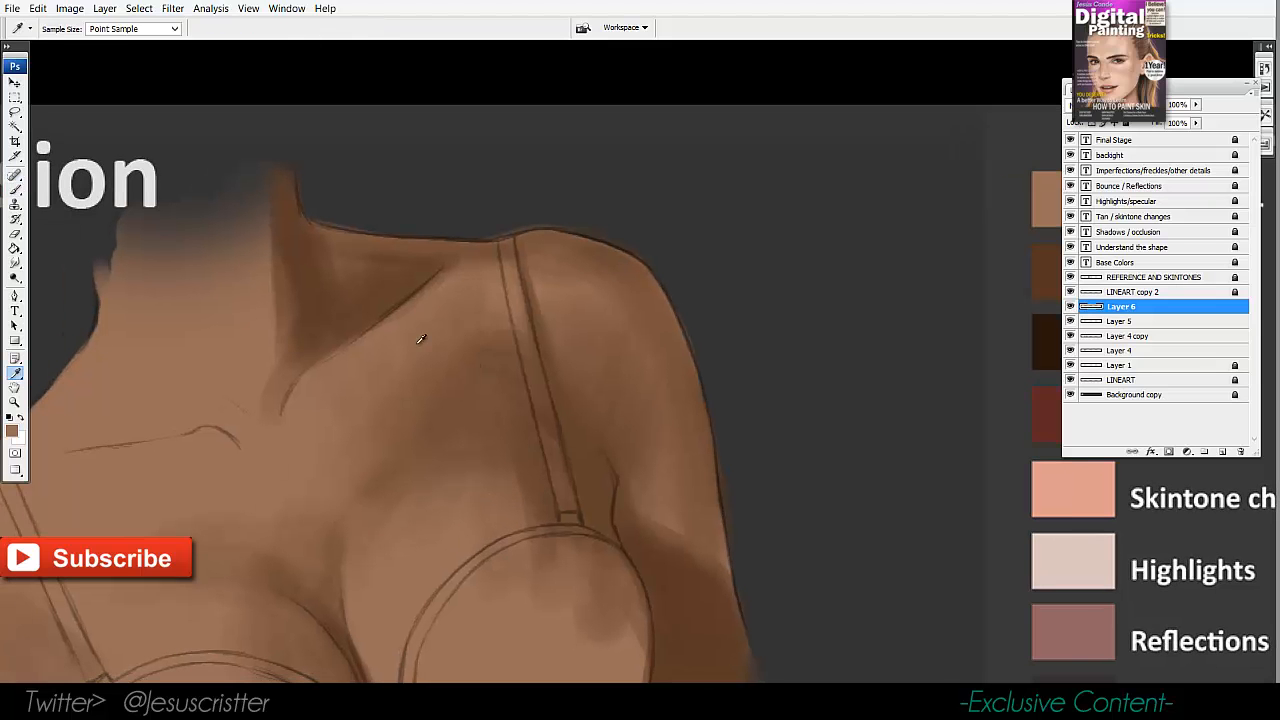
pyautogui.moveTo(491, 314); pyautogui.dragTo(503, 369)
pyautogui.keyDown('alt'); pyautogui.click(474, 390); pyautogui.keyUp('alt')
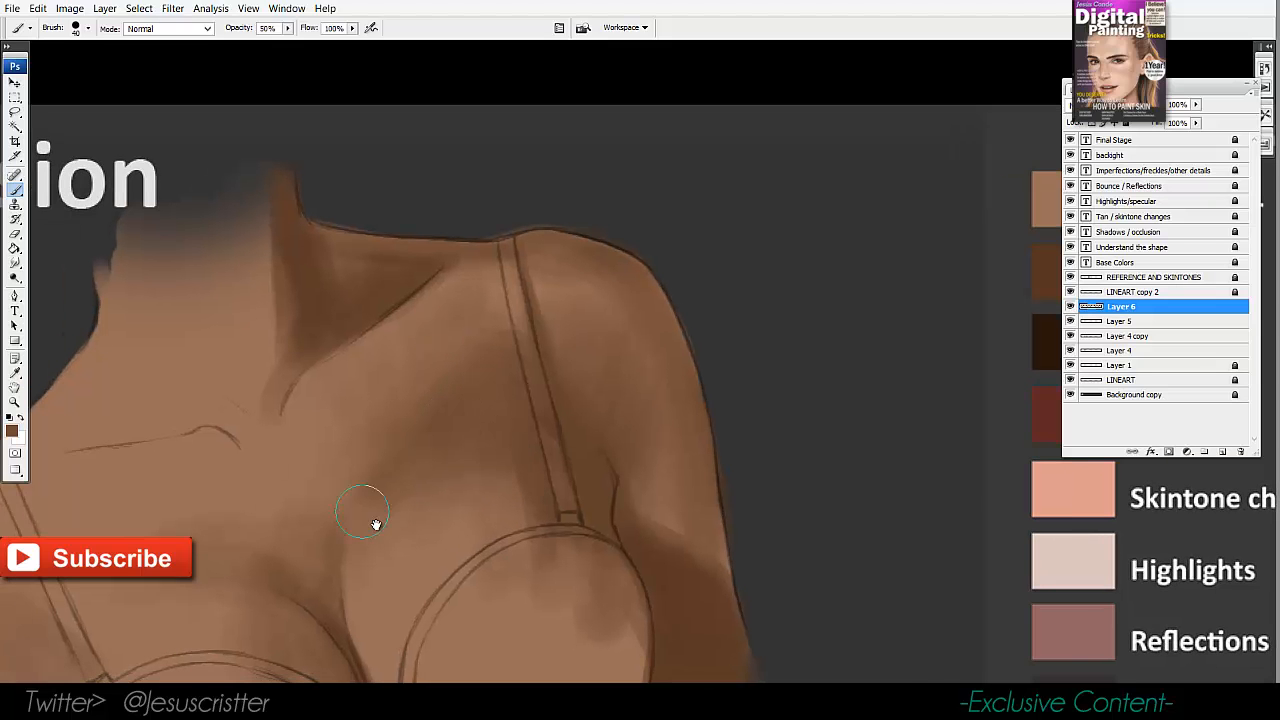
pyautogui.moveTo(372, 521)
pyautogui.mouseDown()
pyautogui.moveTo(512, 410)
pyautogui.moveTo(398, 440)
pyautogui.moveTo(340, 434)
pyautogui.mouseUp()
pyautogui.keyDown('alt'); pyautogui.click(428, 422); pyautogui.keyUp('alt')
pyautogui.keyDown('alt'); pyautogui.click(308, 464); pyautogui.keyUp('alt')
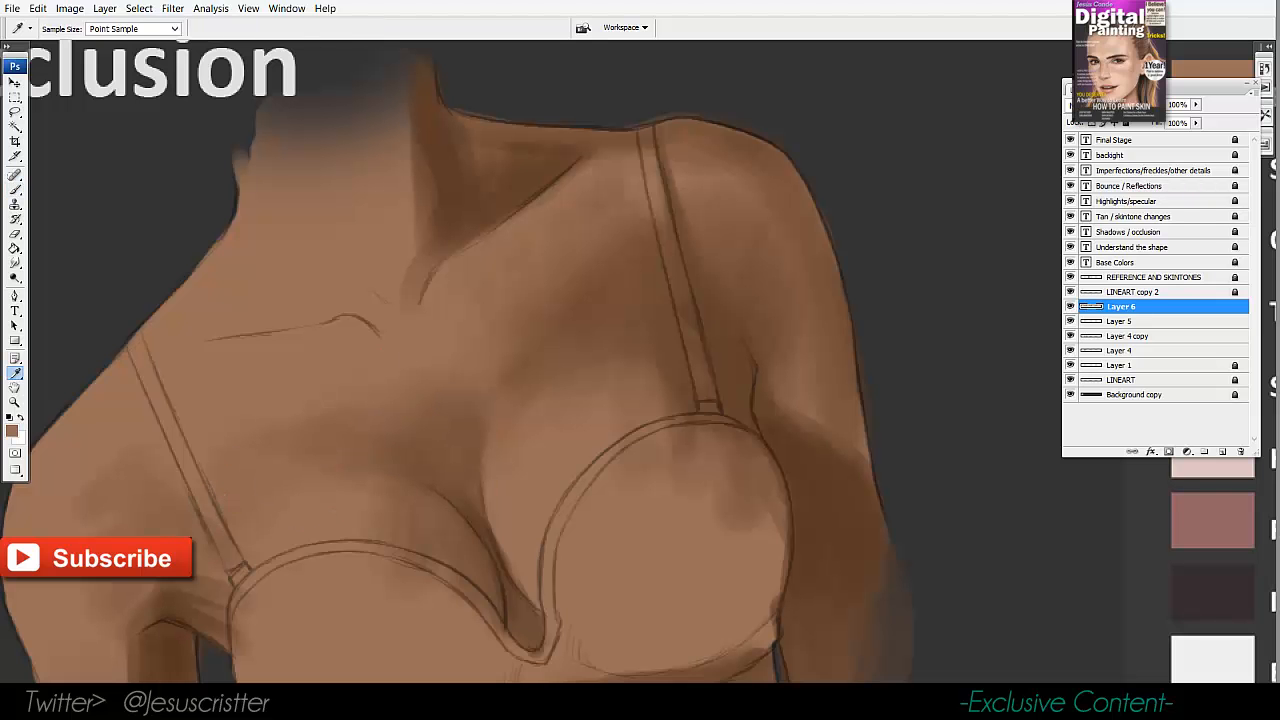
# Paint shading down the left-hand side of the neck and along the slope of the left-hand shoulder.
pyautogui.keyDown('alt'); pyautogui.click(378, 436); pyautogui.keyUp('alt')
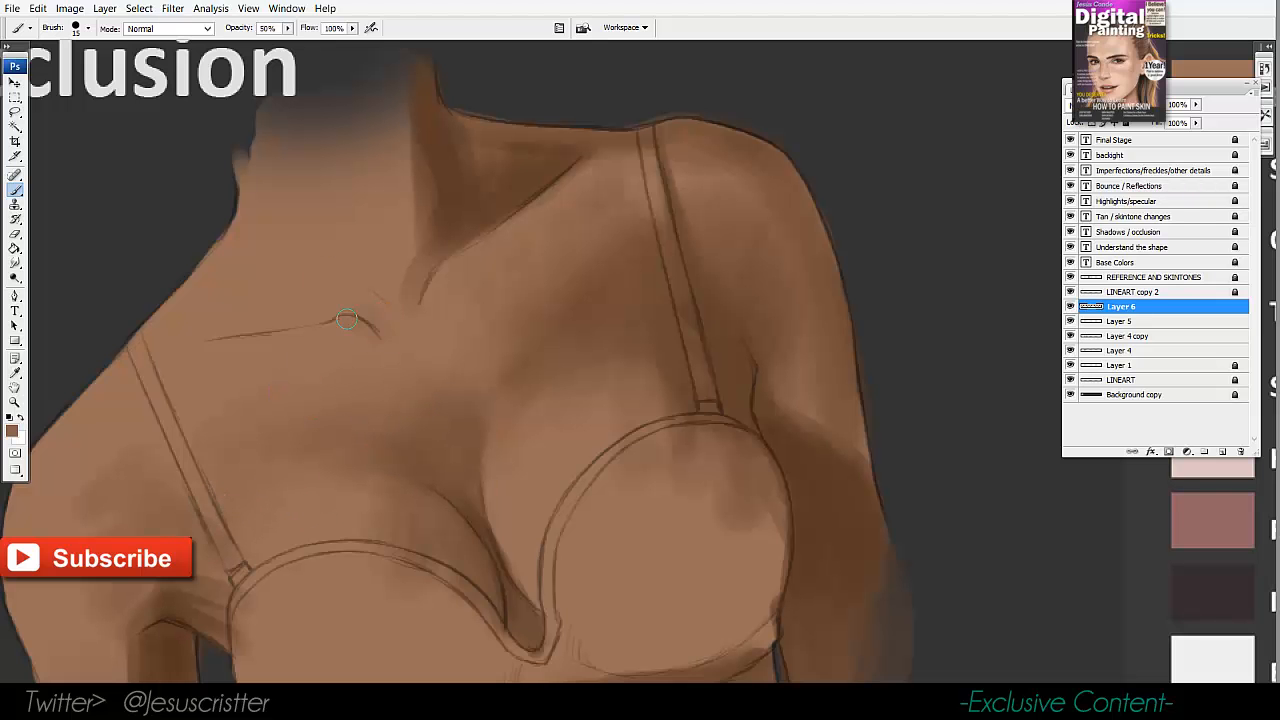
pyautogui.moveTo(254, 240); pyautogui.dragTo(261, 350)
pyautogui.keyDown('alt'); pyautogui.click(478, 278); pyautogui.keyUp('alt')
pyautogui.press('[')
pyautogui.press('[')
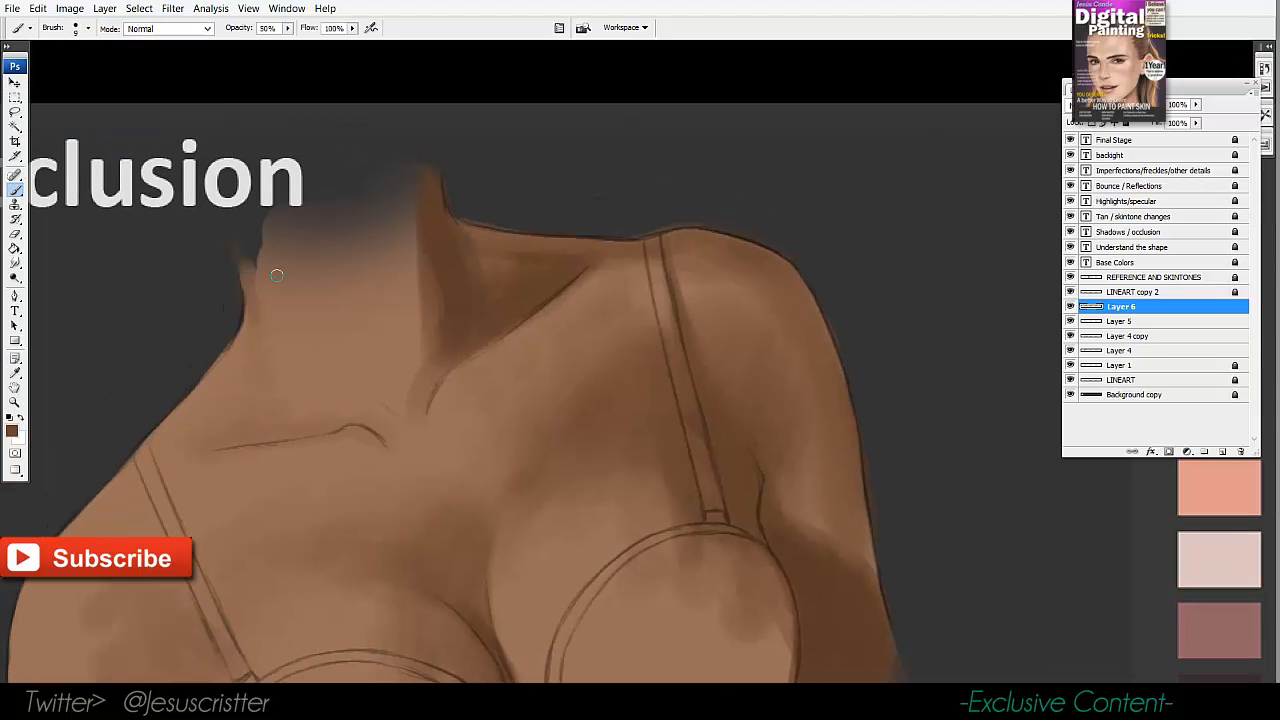
pyautogui.press(']')
pyautogui.press(']')
pyautogui.moveTo(260, 304)
pyautogui.mouseDown()
pyautogui.moveTo(246, 236)
pyautogui.moveTo(261, 273)
pyautogui.moveTo(243, 251)
pyautogui.moveTo(255, 322)
pyautogui.moveTo(243, 325)
pyautogui.moveTo(271, 314)
pyautogui.moveTo(168, 415)
pyautogui.moveTo(280, 304)
pyautogui.moveTo(132, 472)
pyautogui.moveTo(176, 410)
pyautogui.moveTo(85, 512)
pyautogui.mouseUp()
pyautogui.press('[')
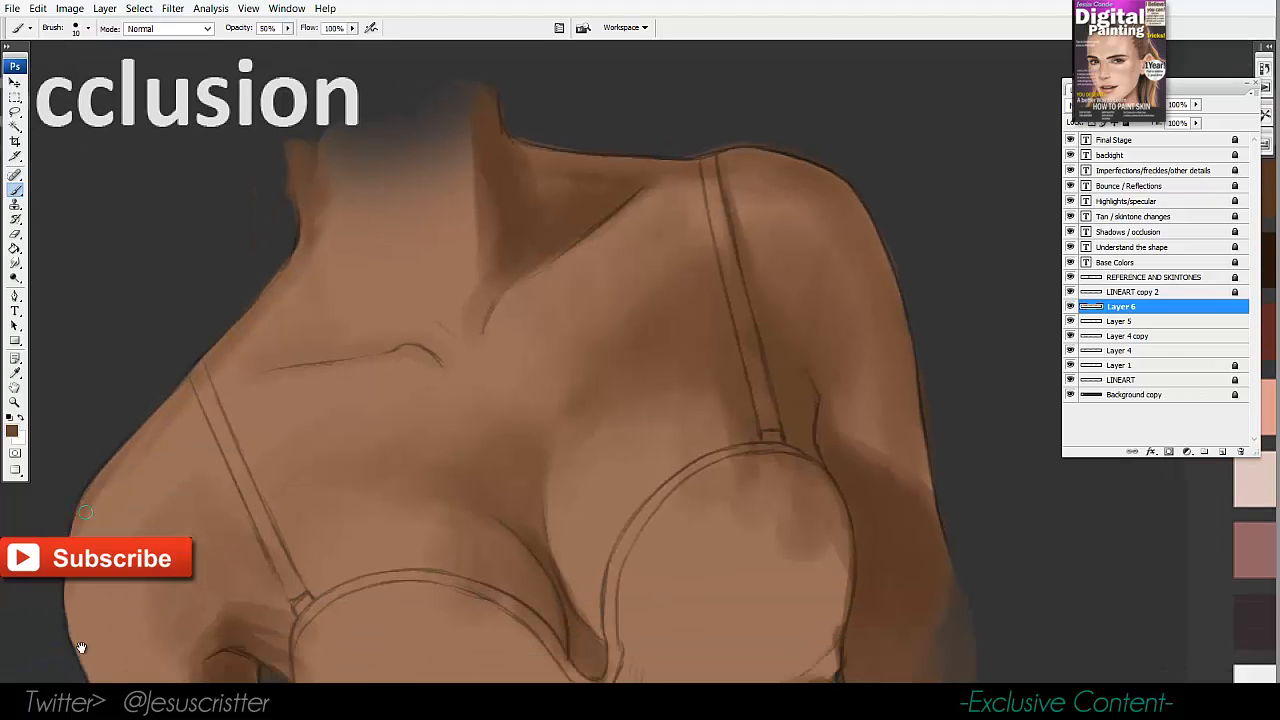
# Refine the left-hand shoulder edge and extend the skin tone down the outer contour of the arm.
pyautogui.moveTo(81, 648); pyautogui.dragTo(86, 513)
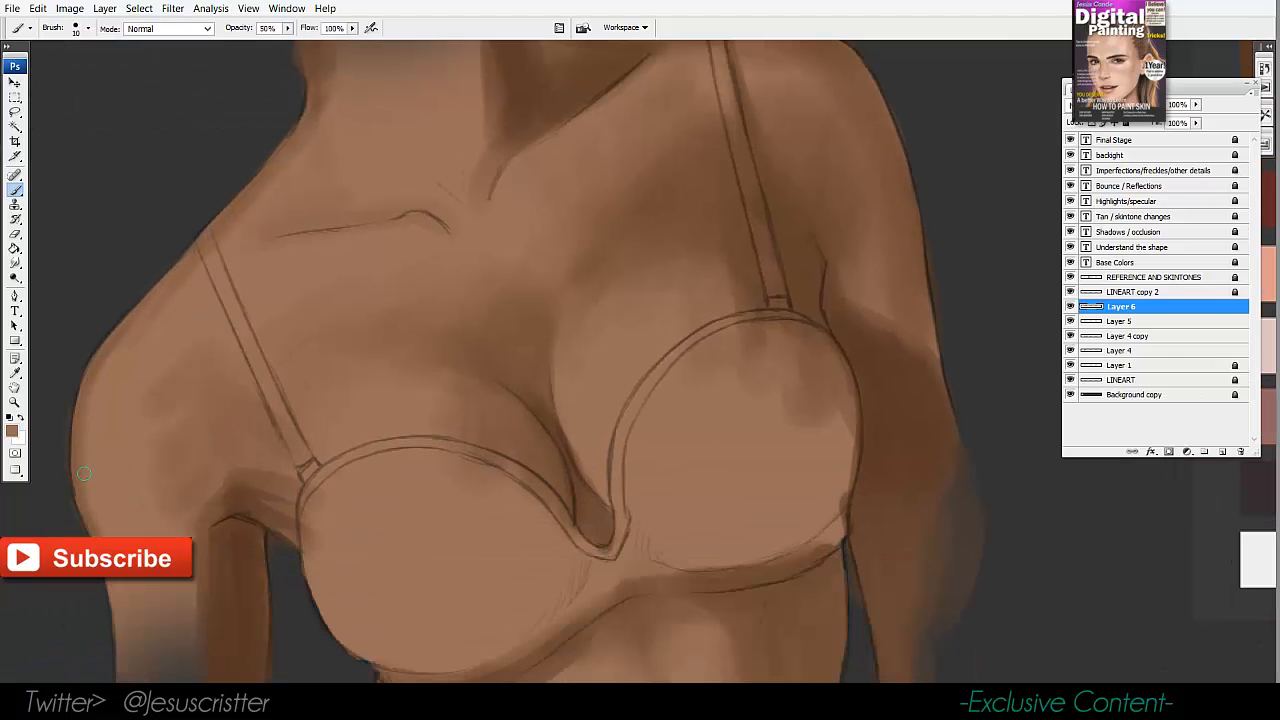
pyautogui.keyDown('alt'); pyautogui.click(257, 180); pyautogui.keyUp('alt')
pyautogui.moveTo(238, 206); pyautogui.dragTo(170, 294)
pyautogui.moveTo(80, 482); pyautogui.dragTo(76, 378)
pyautogui.moveTo(109, 501); pyautogui.dragTo(117, 648)
pyautogui.moveTo(137, 466); pyautogui.dragTo(139, 462)
# Paint shadow tone over the faded lower end of the left-hand arm and along its inner side.
pyautogui.keyDown('alt'); pyautogui.click(208, 508); pyautogui.keyUp('alt')
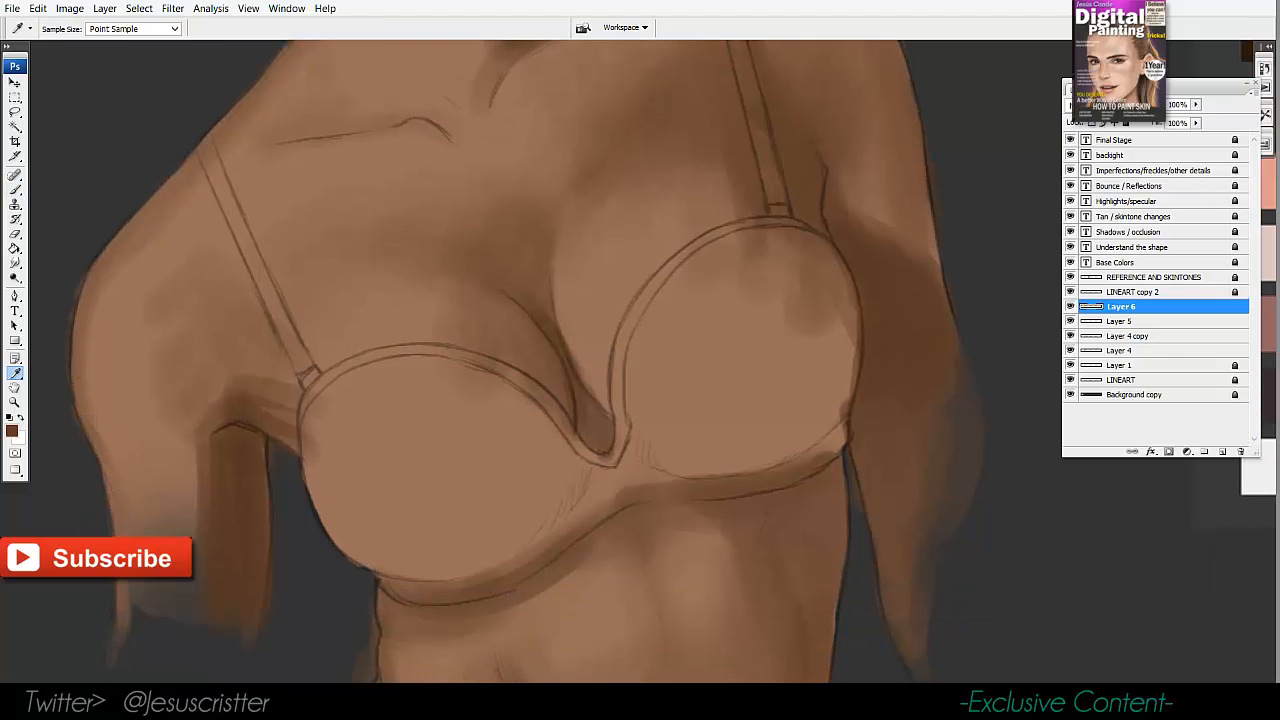
pyautogui.press(']')
pyautogui.press(']')
pyautogui.press(']')
pyautogui.press(']')
pyautogui.press(']')
pyautogui.moveTo(229, 522)
pyautogui.mouseDown()
pyautogui.moveTo(192, 581)
pyautogui.moveTo(146, 450)
pyautogui.moveTo(215, 451)
pyautogui.moveTo(197, 499)
pyautogui.moveTo(211, 541)
pyautogui.moveTo(216, 501)
pyautogui.moveTo(168, 594)
pyautogui.mouseUp()
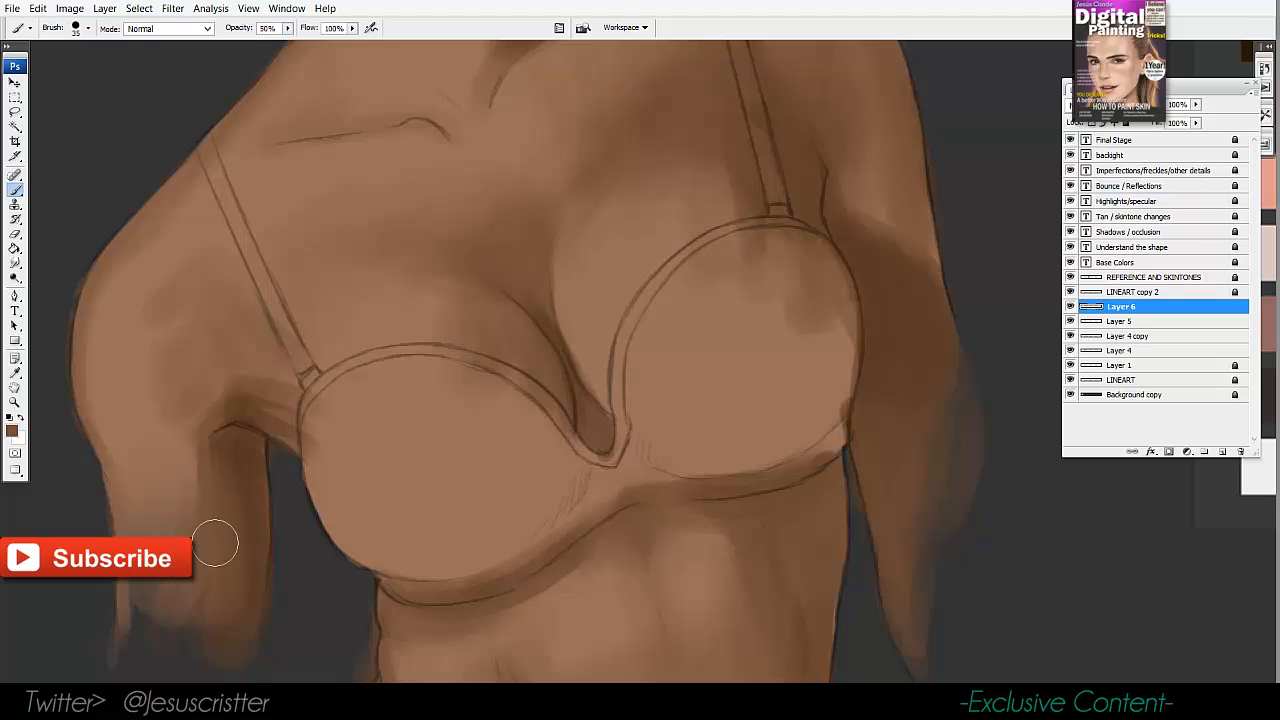
pyautogui.moveTo(215, 543); pyautogui.dragTo(206, 557)
pyautogui.moveTo(131, 598); pyautogui.dragTo(124, 636)
# Blend the shading on the left-hand upper arm and the shoulder area beside the strap with sampled tones.
pyautogui.keyDown('alt'); pyautogui.click(211, 383); pyautogui.keyUp('alt')
pyautogui.moveTo(163, 420); pyautogui.dragTo(123, 486)
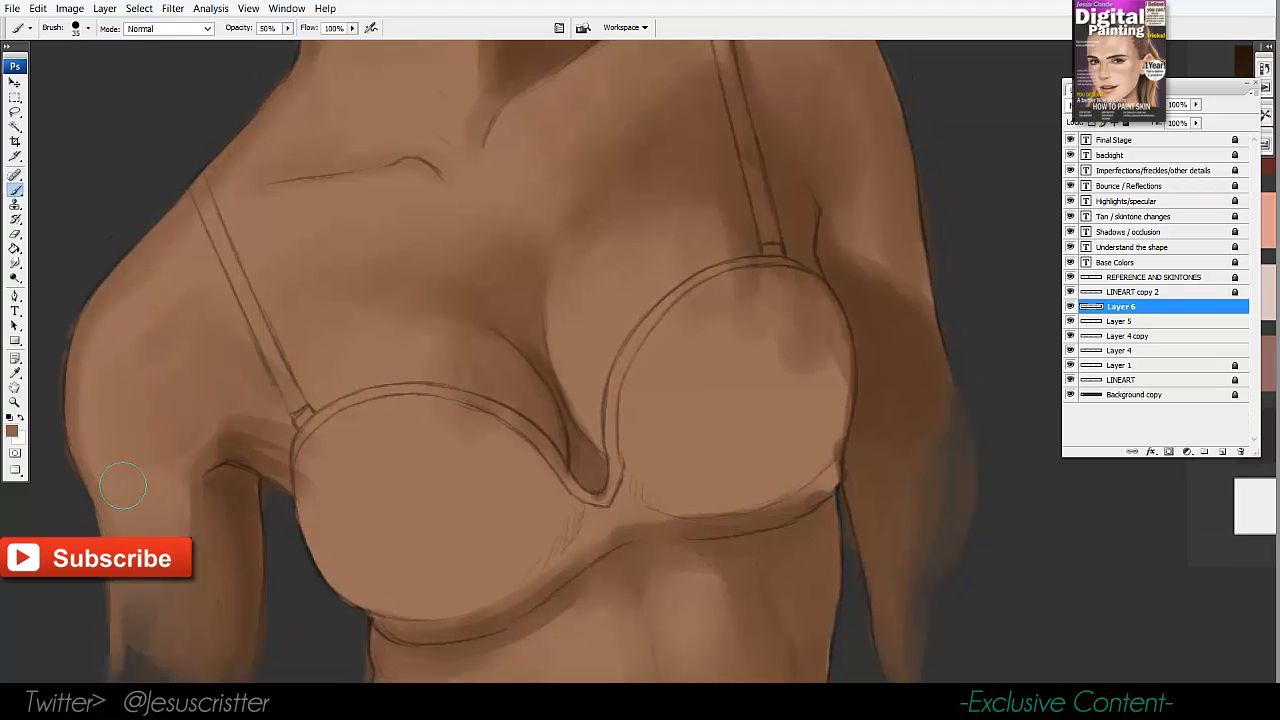
pyautogui.keyDown('alt'); pyautogui.click(229, 272); pyautogui.keyUp('alt')
pyautogui.moveTo(238, 310); pyautogui.dragTo(258, 371)
# Smooth the shadow around the left-hand armpit next to the bra cup, reducing the brush size for the crease.
pyautogui.keyDown('alt'); pyautogui.click(260, 417); pyautogui.keyUp('alt')
pyautogui.moveTo(260, 420); pyautogui.dragTo(250, 443)
pyautogui.press('[')
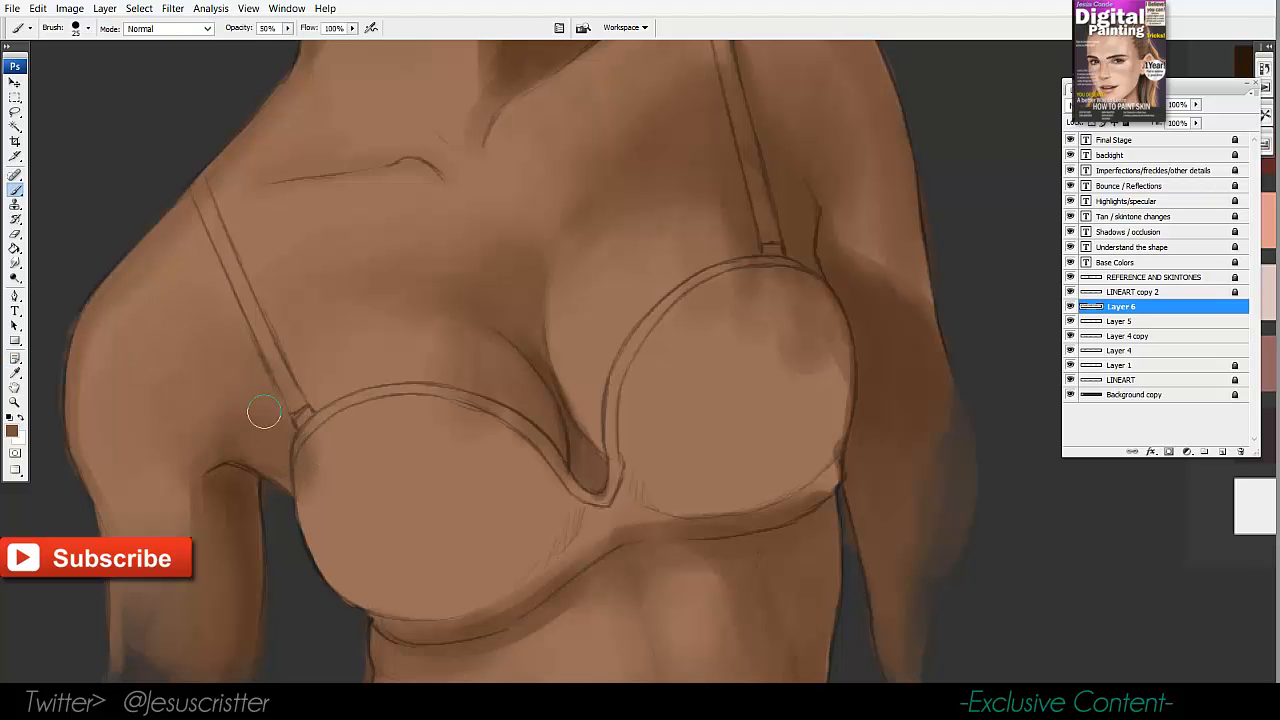
pyautogui.press('[')
pyautogui.press('[')
pyautogui.moveTo(258, 456); pyautogui.dragTo(246, 500)
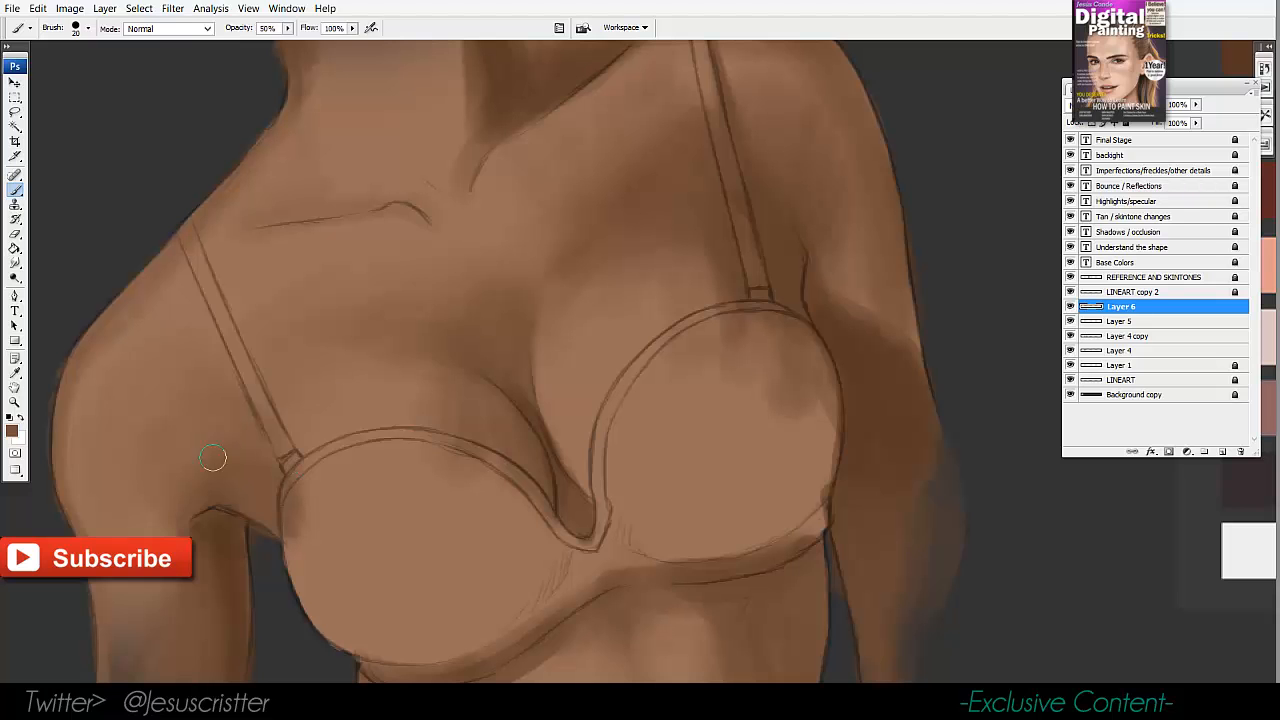
# Blend the shading on the left-hand upper arm near the armpit and deepen the cleavage shadow with a sampled tone.
pyautogui.moveTo(213, 458); pyautogui.dragTo(195, 462)
pyautogui.keyDown('alt'); pyautogui.click(564, 489); pyautogui.keyUp('alt')
pyautogui.moveTo(475, 382); pyautogui.dragTo(457, 438)
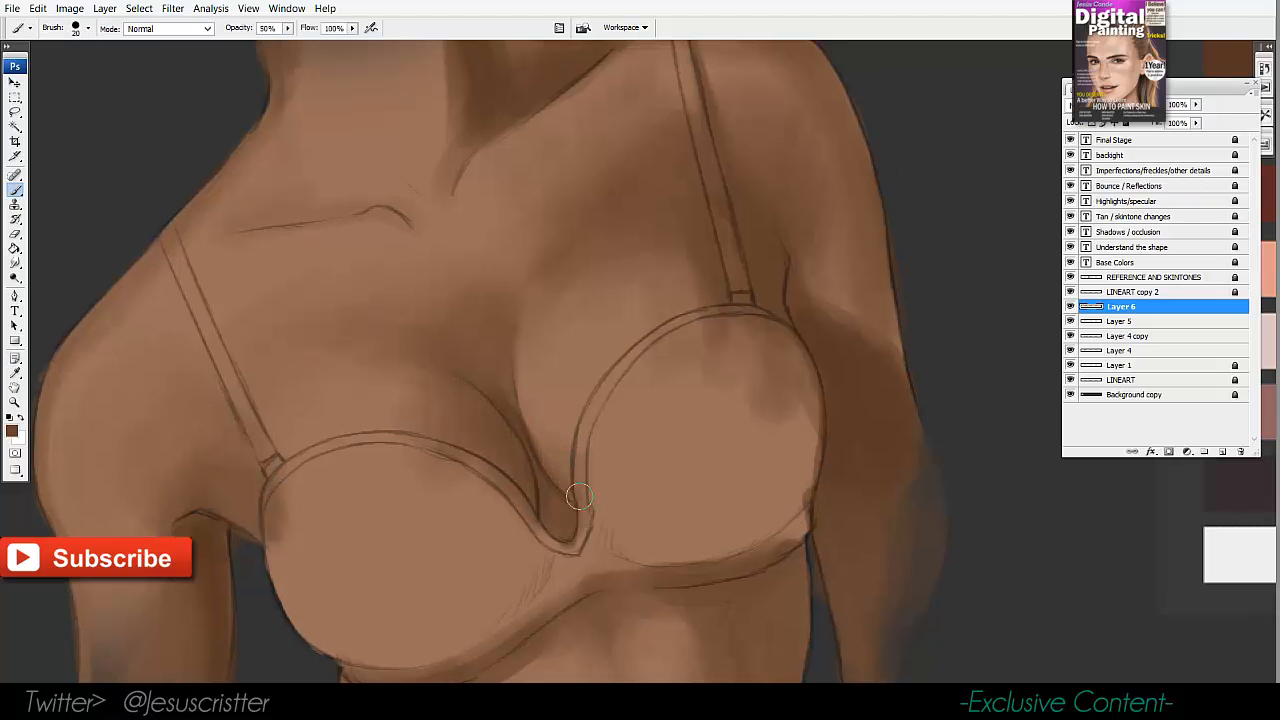
pyautogui.moveTo(545, 530); pyautogui.dragTo(540, 393)
pyautogui.moveTo(673, 431); pyautogui.dragTo(668, 286)
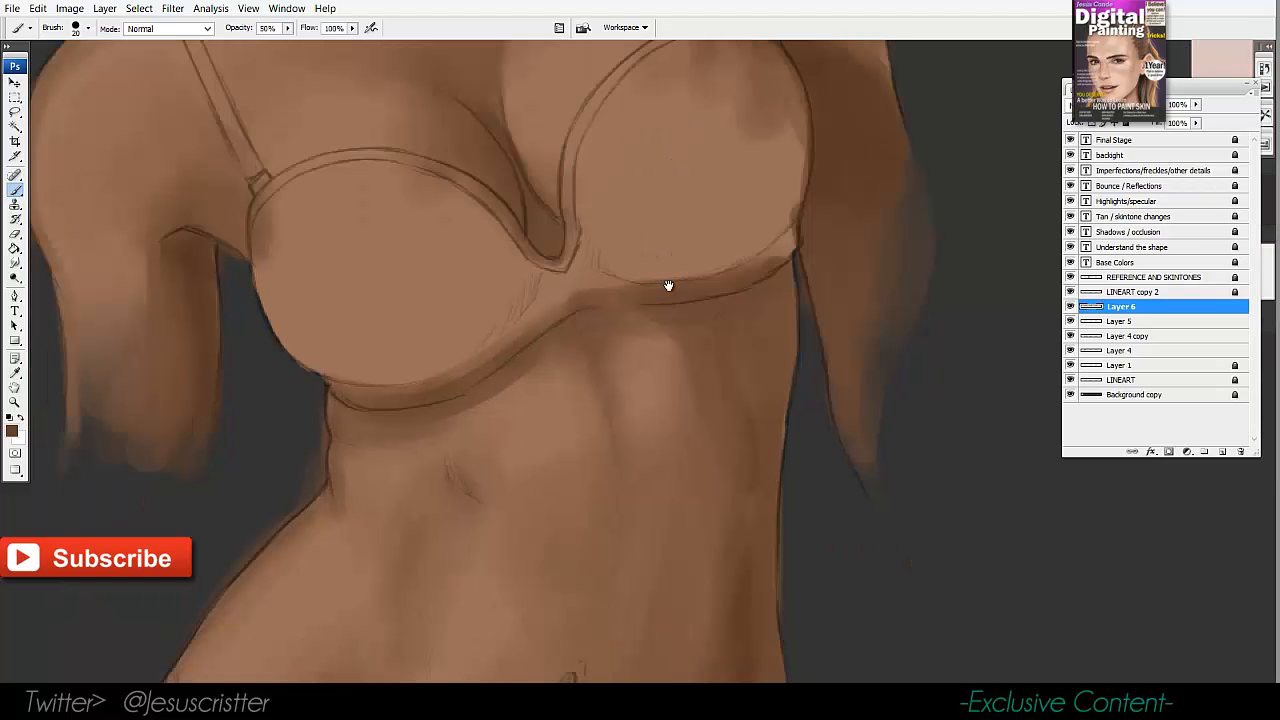
# Darken the right-hand side of the waist along its contour with sampled shadow tones and a size 30 brush.
pyautogui.keyDown('alt'); pyautogui.click(706, 362); pyautogui.keyUp('alt')
pyautogui.press(']')
pyautogui.moveTo(742, 451); pyautogui.dragTo(734, 409)
pyautogui.keyDown('alt'); pyautogui.click(746, 430); pyautogui.keyUp('alt')
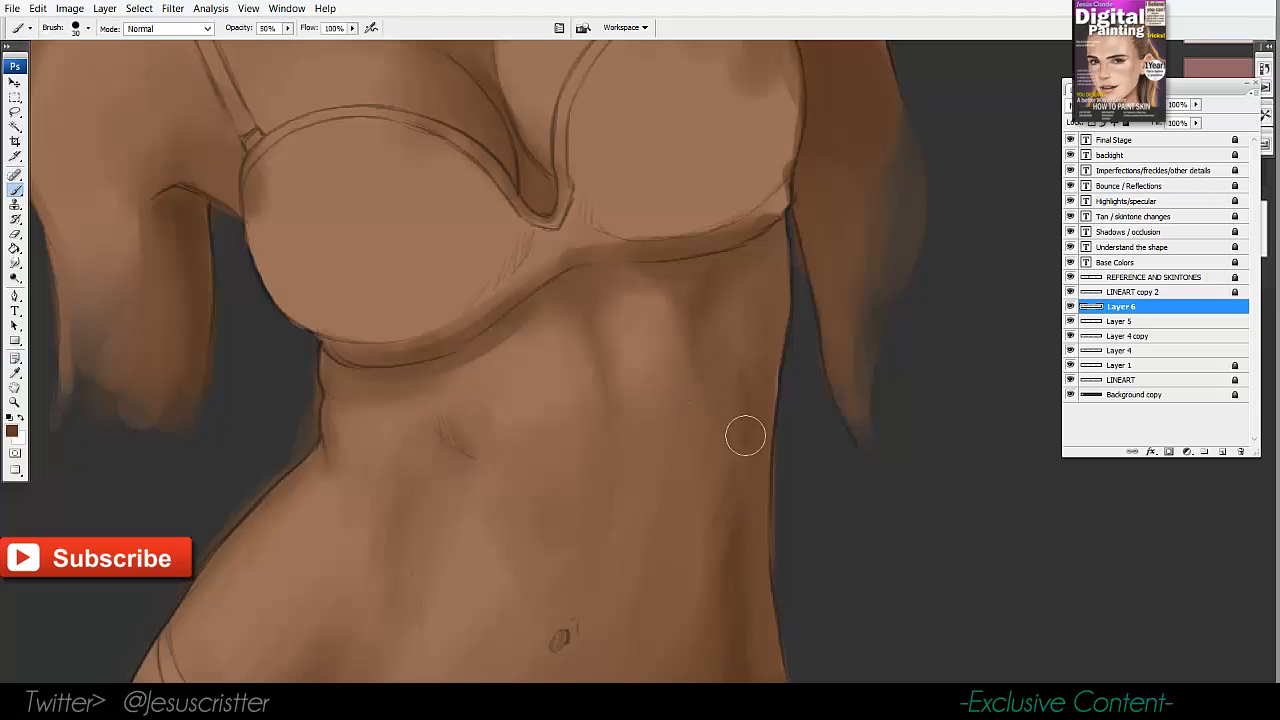
pyautogui.press('[')
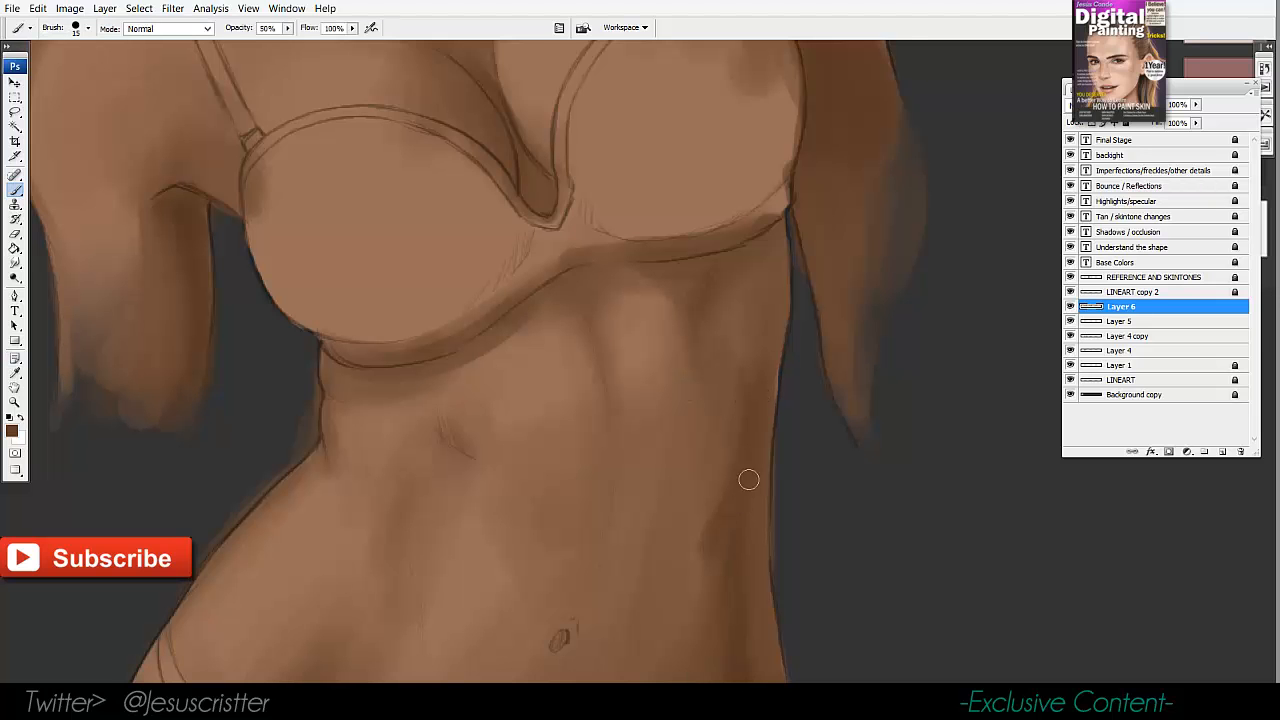
# Blend the right-hand flank shadow down toward the hip with sampled tones, adjusting the brush to size 25.
pyautogui.moveTo(726, 471)
pyautogui.mouseDown()
pyautogui.moveTo(728, 379)
pyautogui.moveTo(708, 478)
pyautogui.mouseUp()
pyautogui.keyDown('alt'); pyautogui.click(706, 396); pyautogui.keyUp('alt')
pyautogui.keyDown('alt'); pyautogui.click(728, 437); pyautogui.keyUp('alt')
pyautogui.press(']')
pyautogui.press(']')
pyautogui.moveTo(726, 560); pyautogui.dragTo(716, 488)
pyautogui.moveTo(697, 618); pyautogui.dragTo(691, 590)
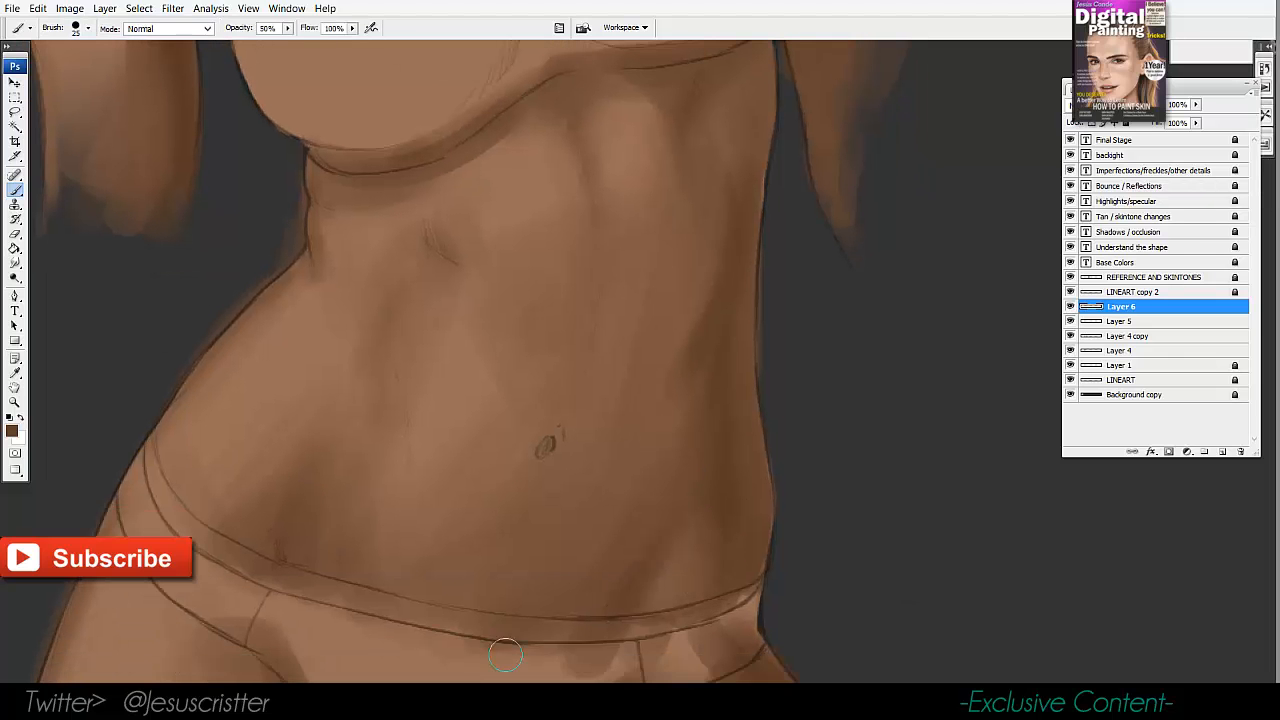
# Shade the hollow beside the left-hand hip bone and soften the left side of the abdomen below the ribs with sampled tones.
pyautogui.press('i')
pyautogui.keyDown('alt'); pyautogui.click(254, 467); pyautogui.keyUp('alt')
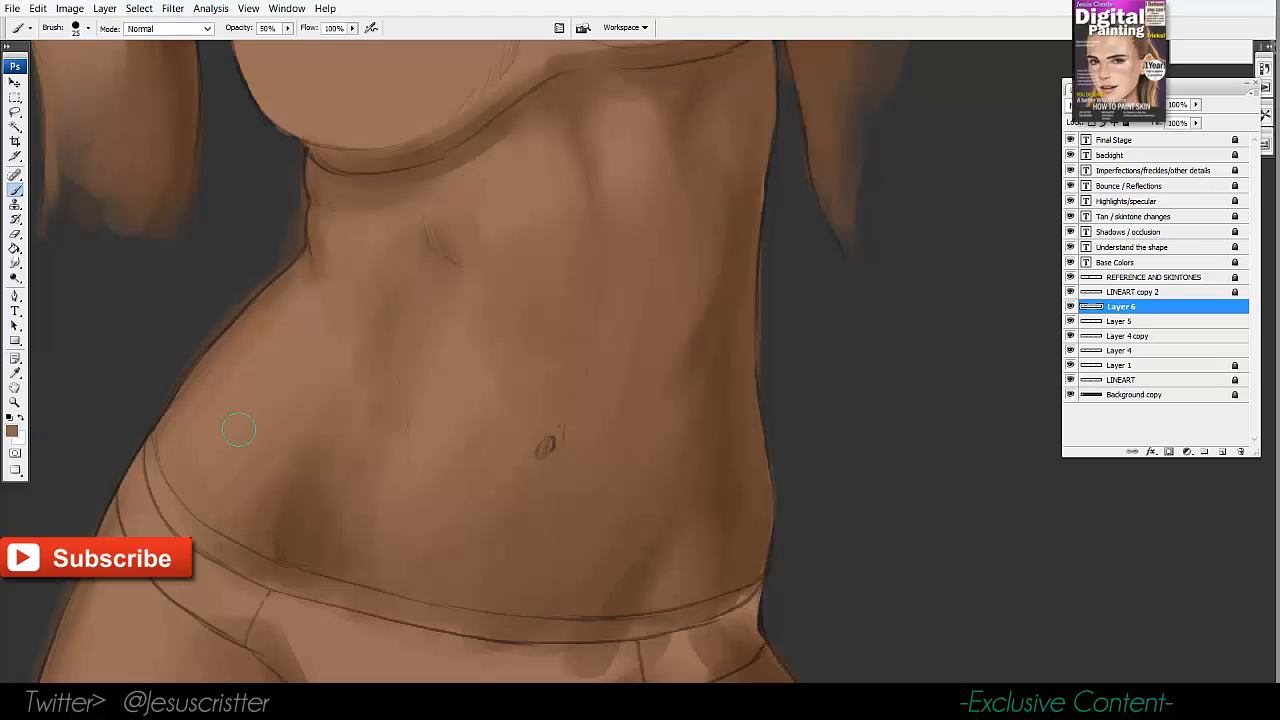
pyautogui.keyDown('alt'); pyautogui.click(277, 543); pyautogui.keyUp('alt')
pyautogui.moveTo(265, 553); pyautogui.dragTo(256, 605)
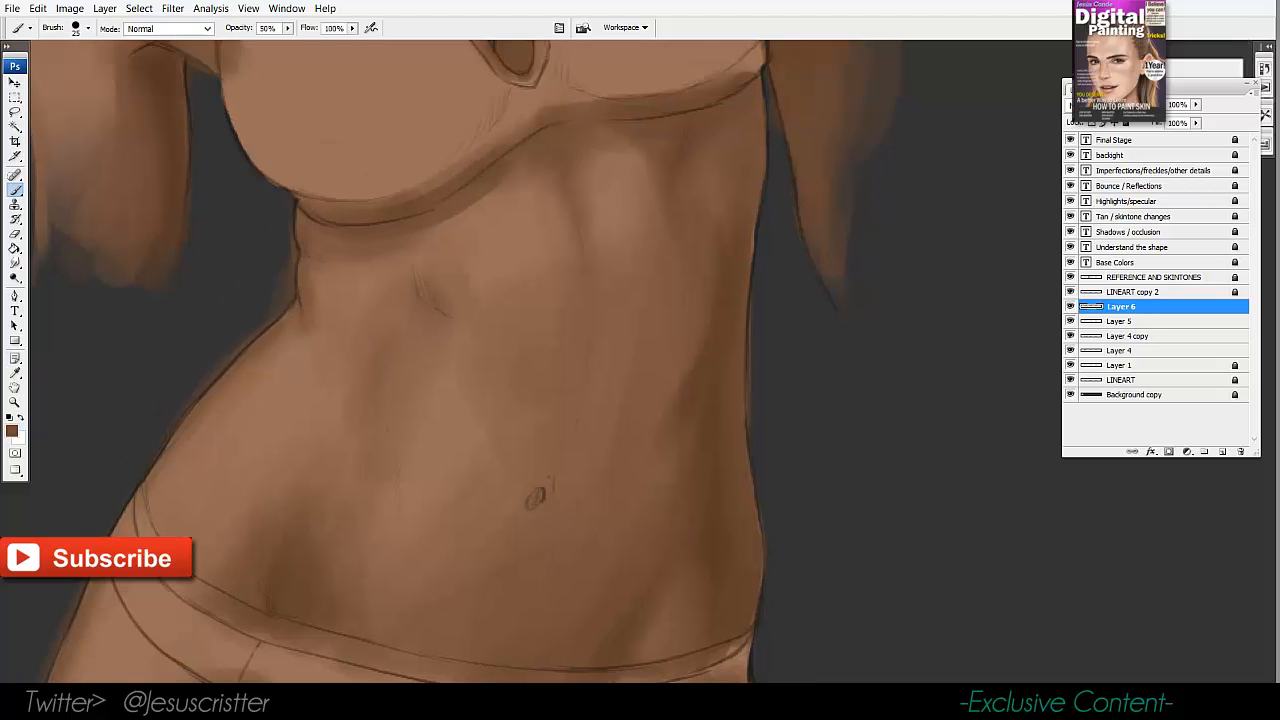
pyautogui.keyDown('alt'); pyautogui.click(396, 297); pyautogui.keyUp('alt')
pyautogui.moveTo(391, 342); pyautogui.dragTo(386, 393)
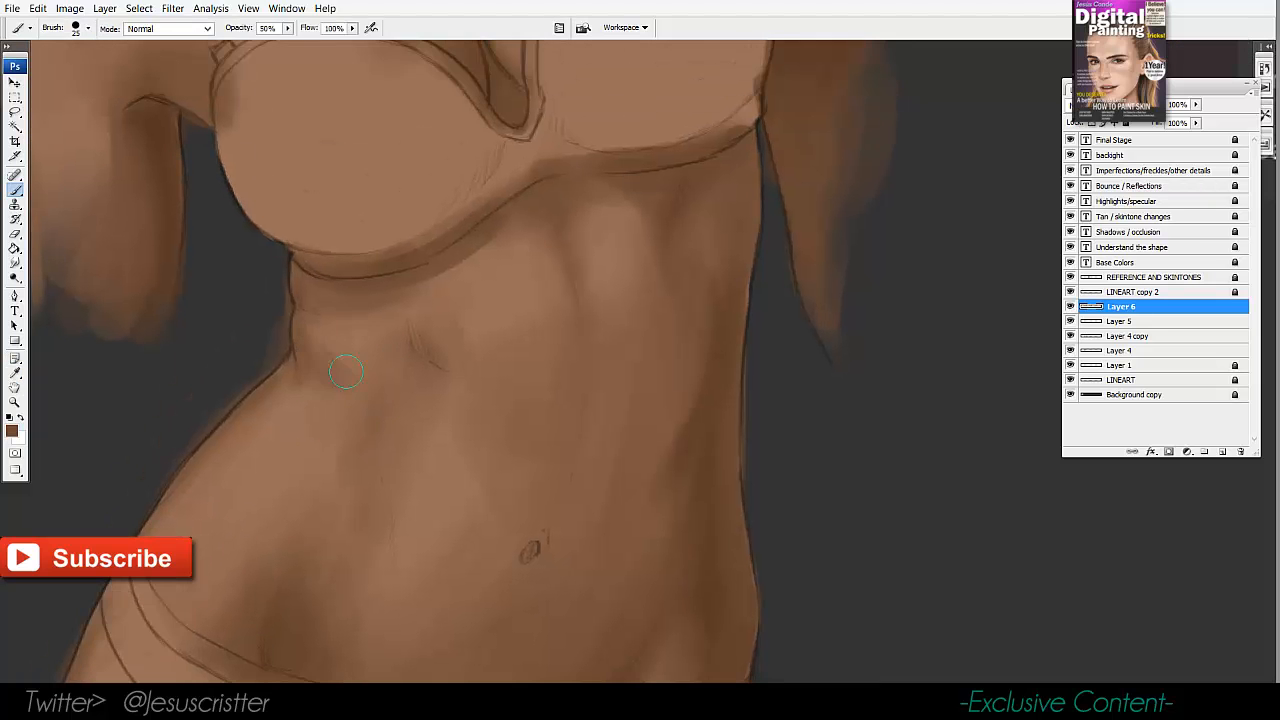
# Review the shading over the whole torso and compare it with the bikini and midriff reference photos.
pyautogui.press('z')
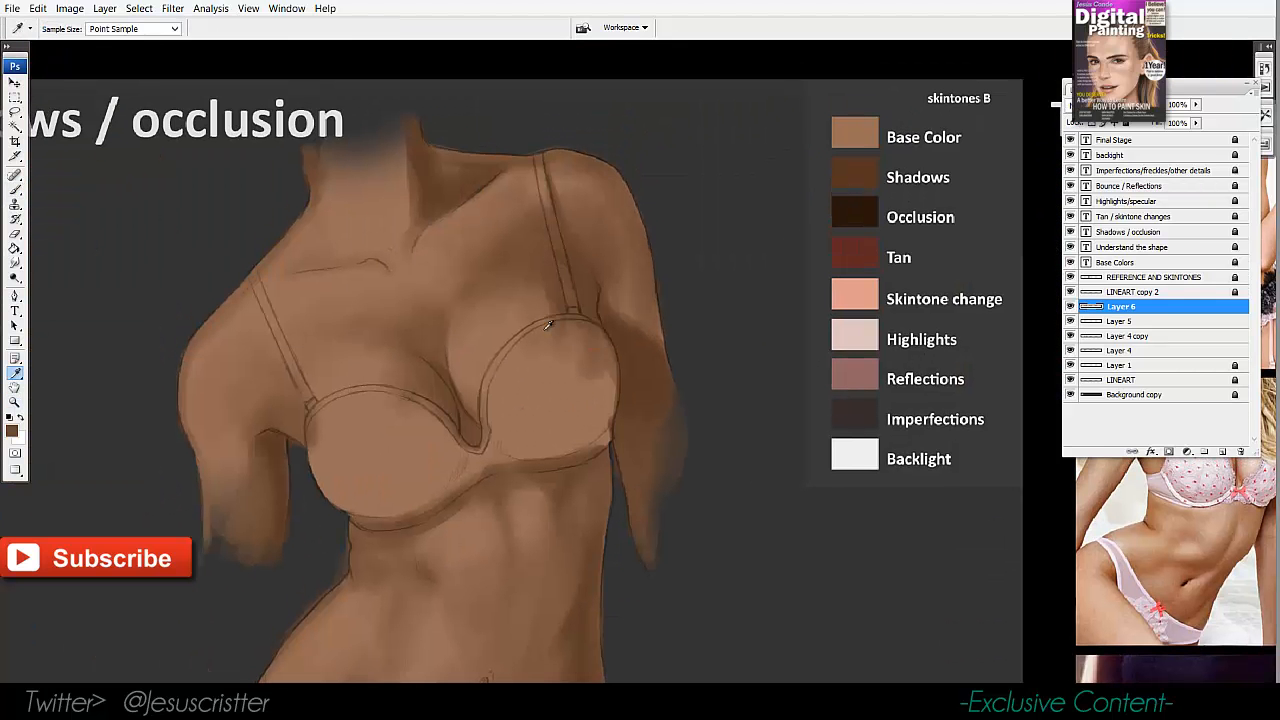
pyautogui.press('b')
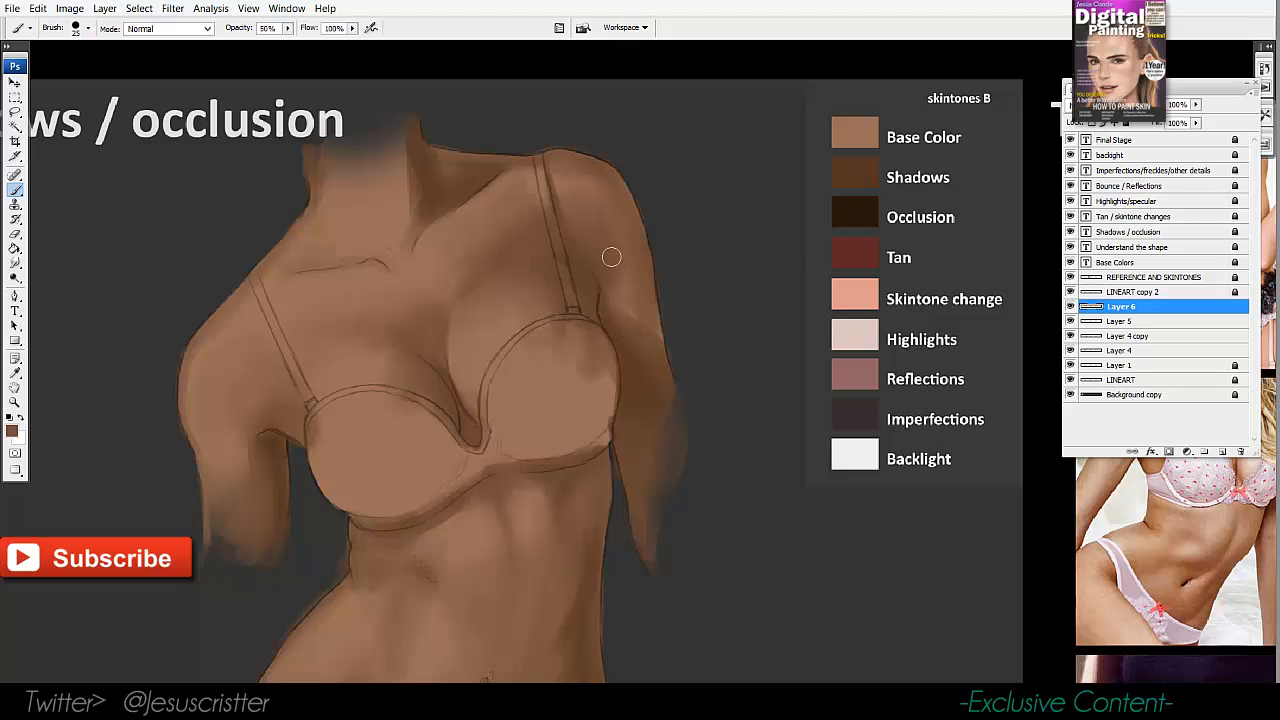
pyautogui.press('z')
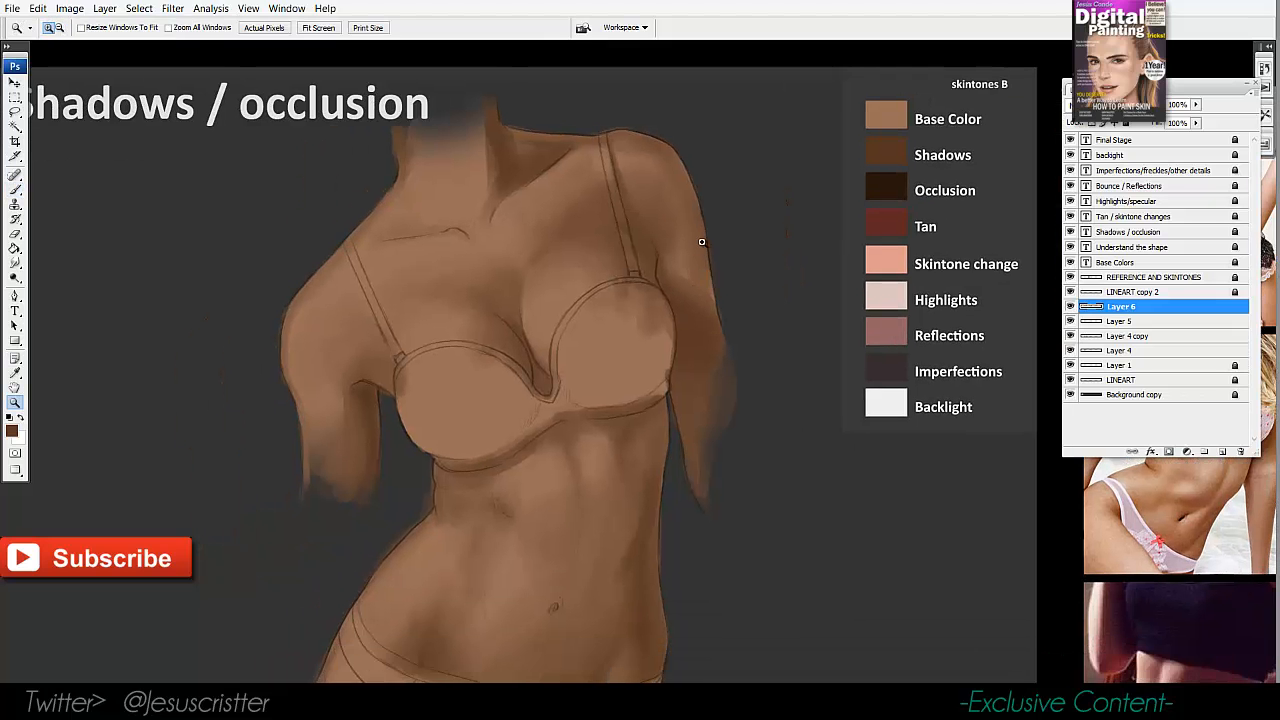
pyautogui.press('b')
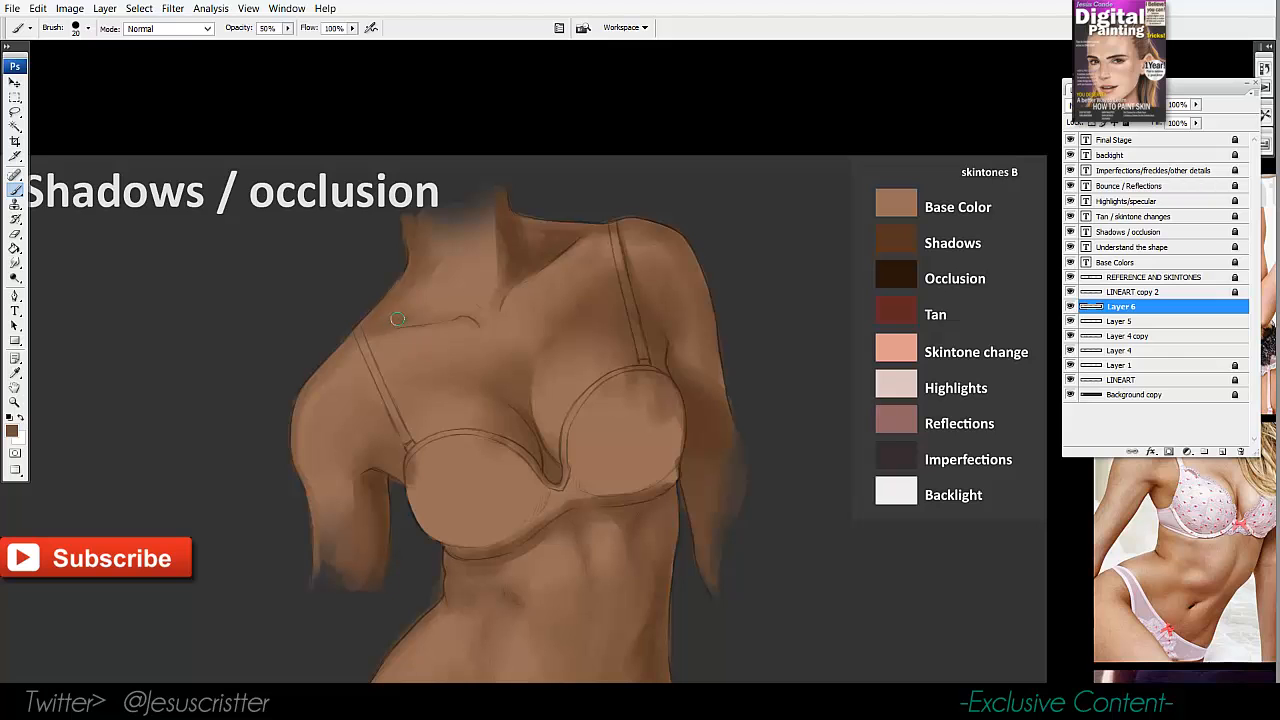
pyautogui.press('z')
pyautogui.keyDown('alt'); pyautogui.click(643, 297); pyautogui.keyUp('alt')
pyautogui.moveTo(1040, 570)
pyautogui.mouseDown()
pyautogui.moveTo(560, 351)
pyautogui.moveTo(829, 568)
pyautogui.mouseUp()
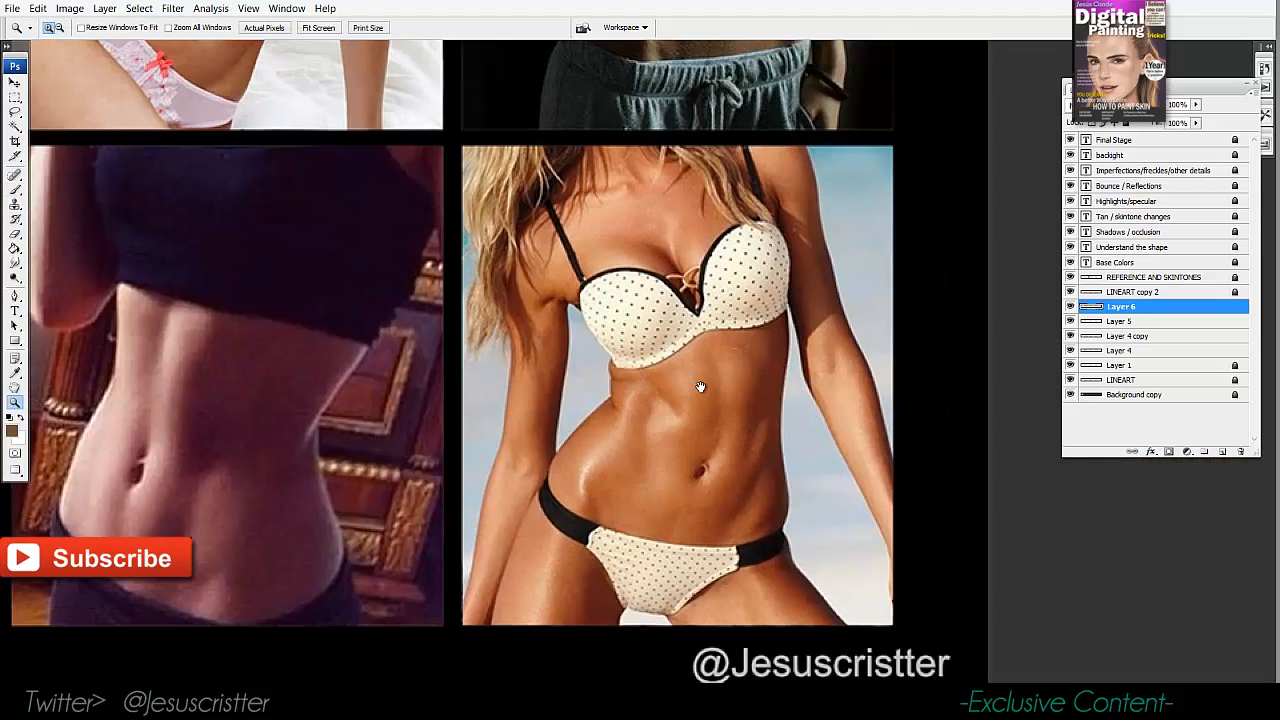
pyautogui.moveTo(389, 301); pyautogui.dragTo(567, 404)
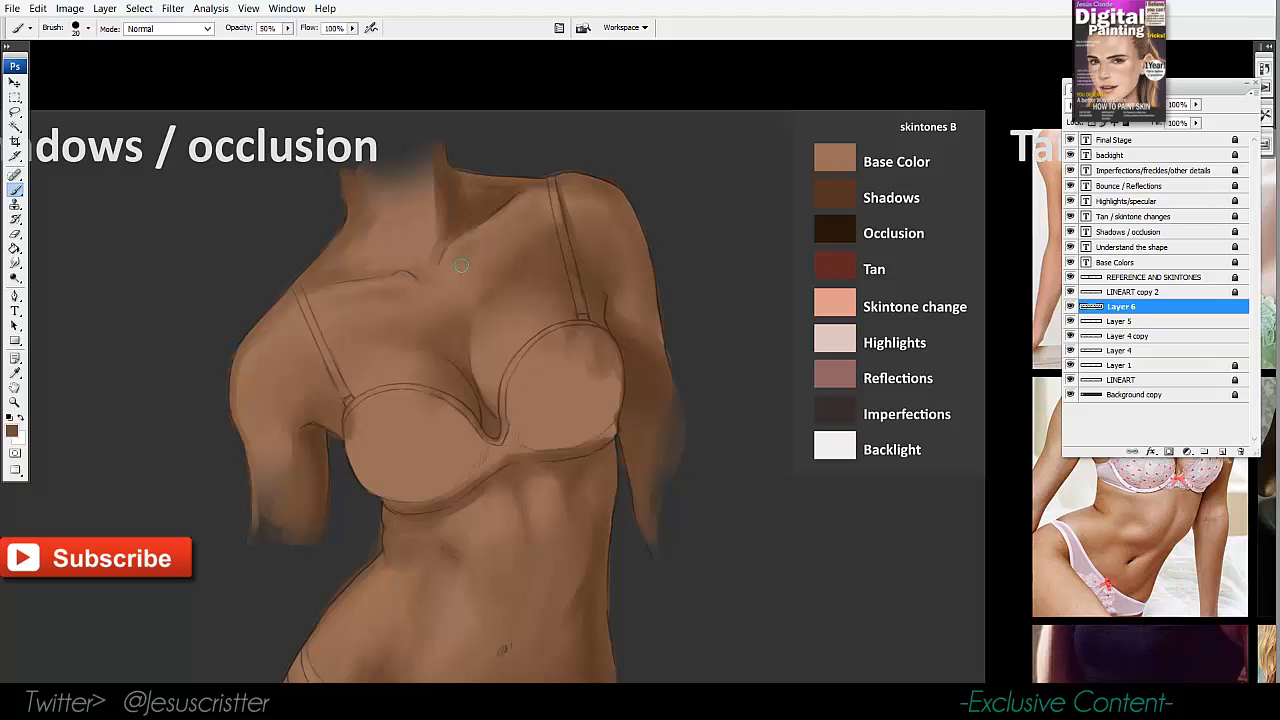
pyautogui.moveTo(817, 443); pyautogui.dragTo(455, 283)
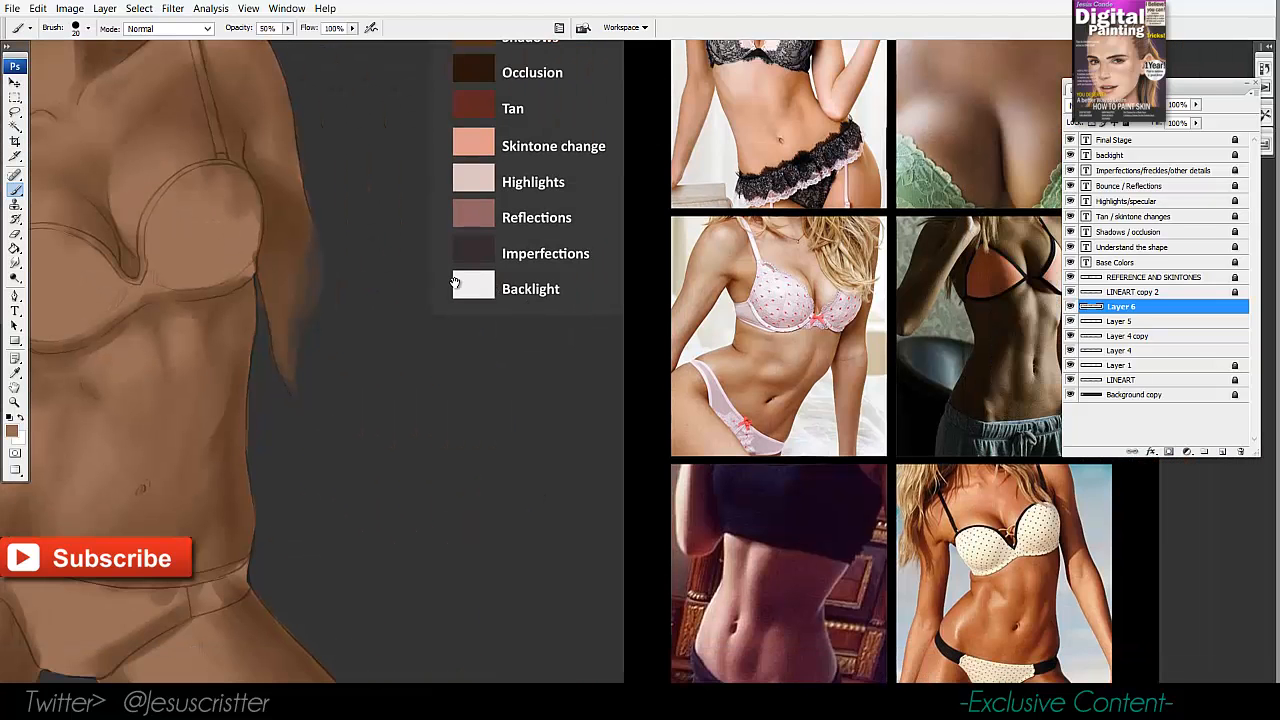
pyautogui.moveTo(304, 275); pyautogui.dragTo(639, 373)
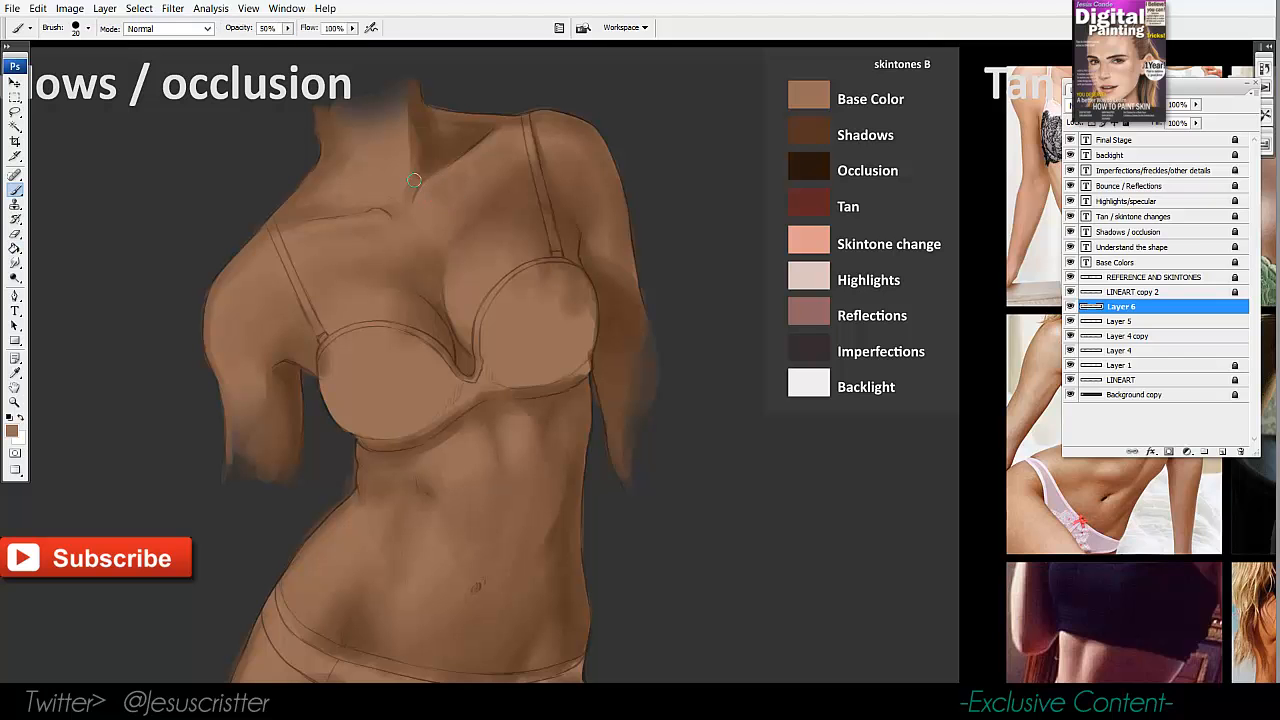
# Blend the neck shading down to its base and into the right-hand shoulder with sampled skin and shadow tones.
pyautogui.moveTo(391, 169); pyautogui.dragTo(414, 206)
pyautogui.keyDown('alt'); pyautogui.click(374, 189); pyautogui.keyUp('alt')
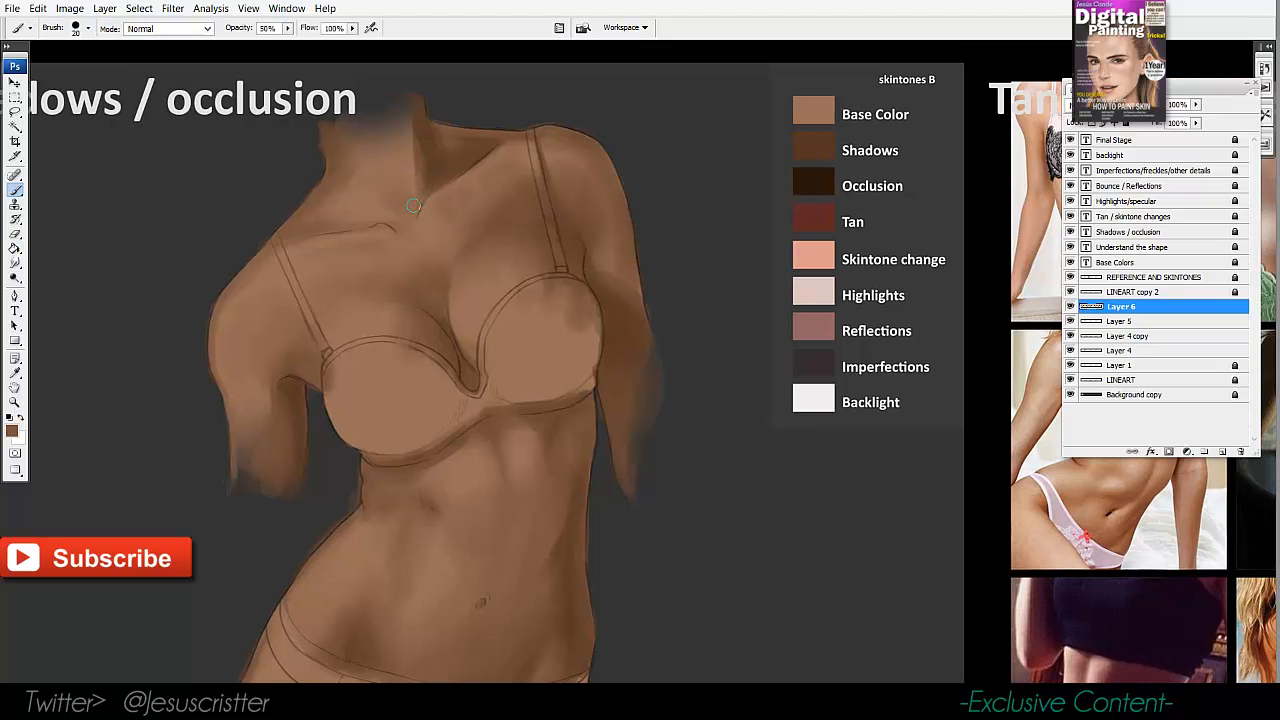
pyautogui.moveTo(382, 116); pyautogui.dragTo(394, 171)
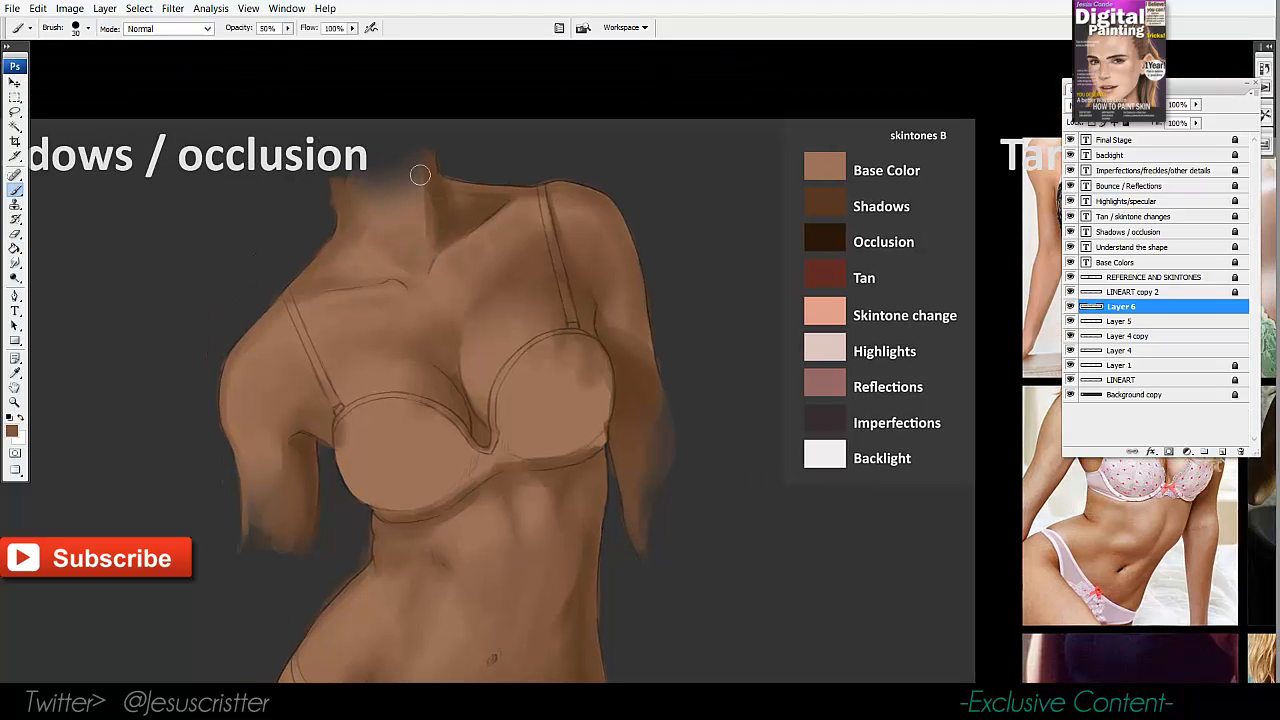
pyautogui.keyDown('alt'); pyautogui.click(449, 212); pyautogui.keyUp('alt')
pyautogui.moveTo(452, 211); pyautogui.dragTo(429, 212)
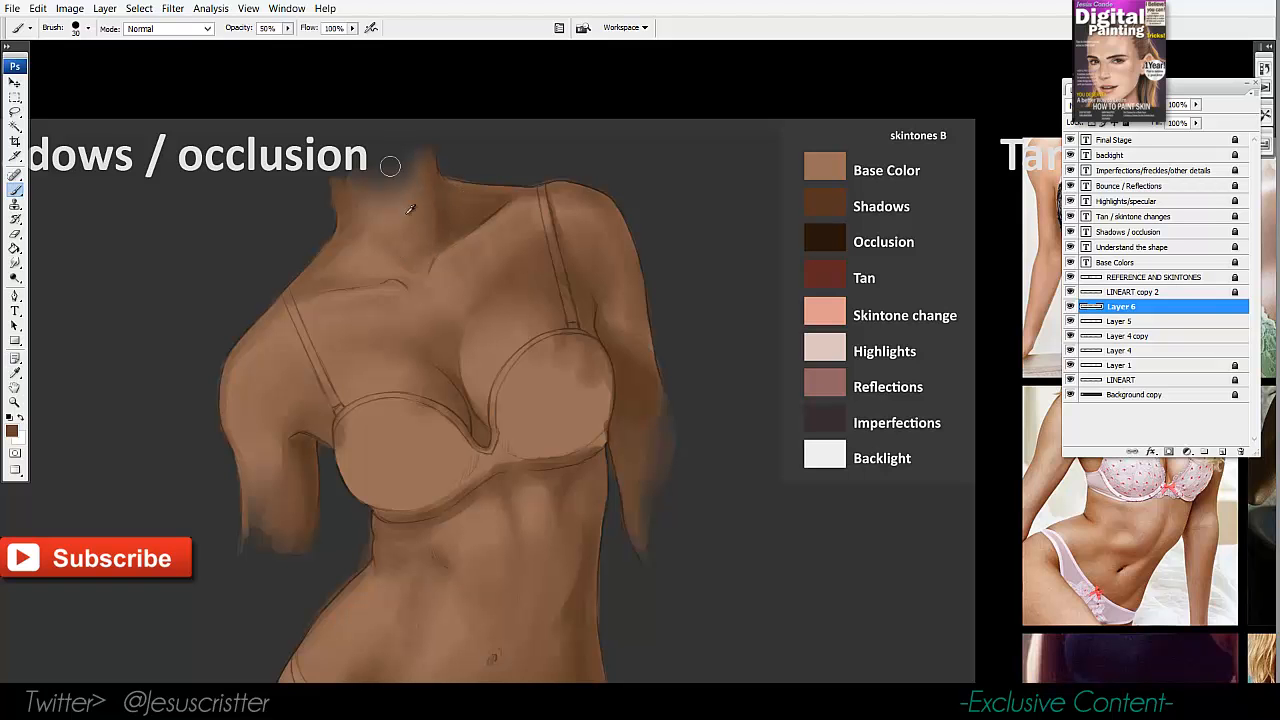
pyautogui.keyDown('alt'); pyautogui.click(407, 211); pyautogui.keyUp('alt')
pyautogui.scroll(1, 384, 208)
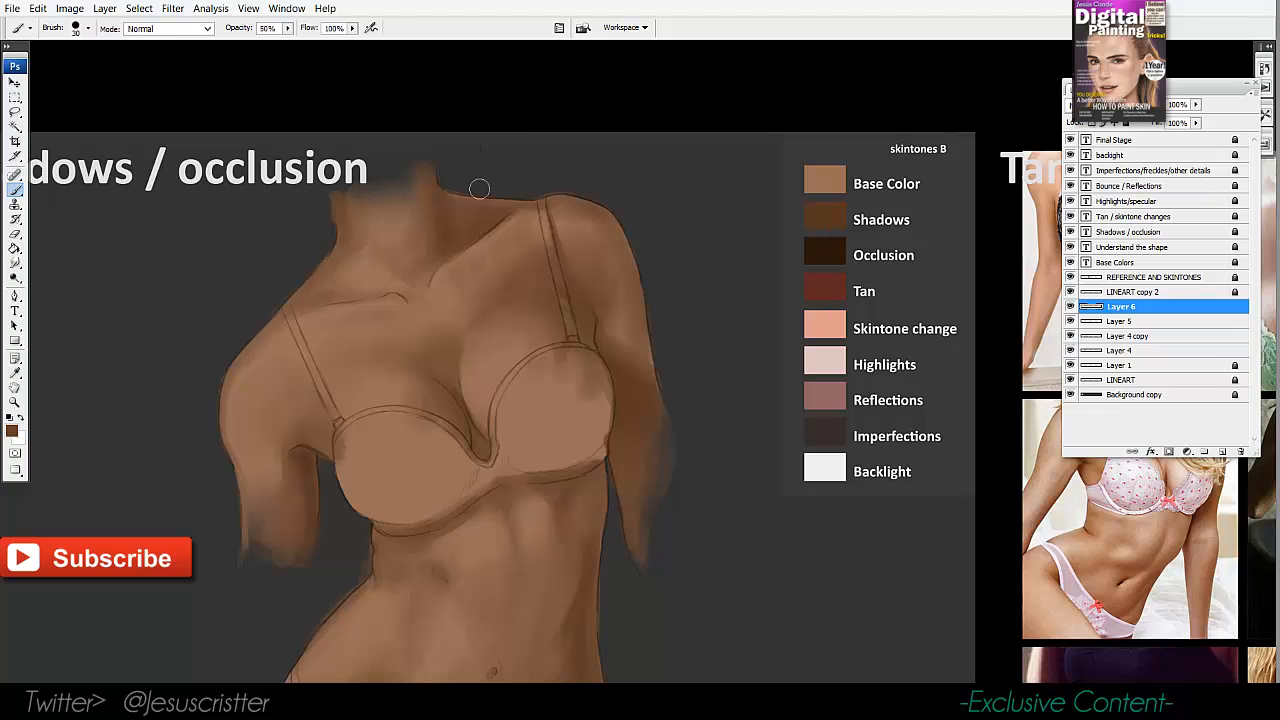
pyautogui.keyDown('alt'); pyautogui.click(535, 242); pyautogui.keyUp('alt')
# Paint a thin cast shadow along the inner edge of the left-hand bra strap with a smaller brush and a sampled dark tone.
pyautogui.press('z')
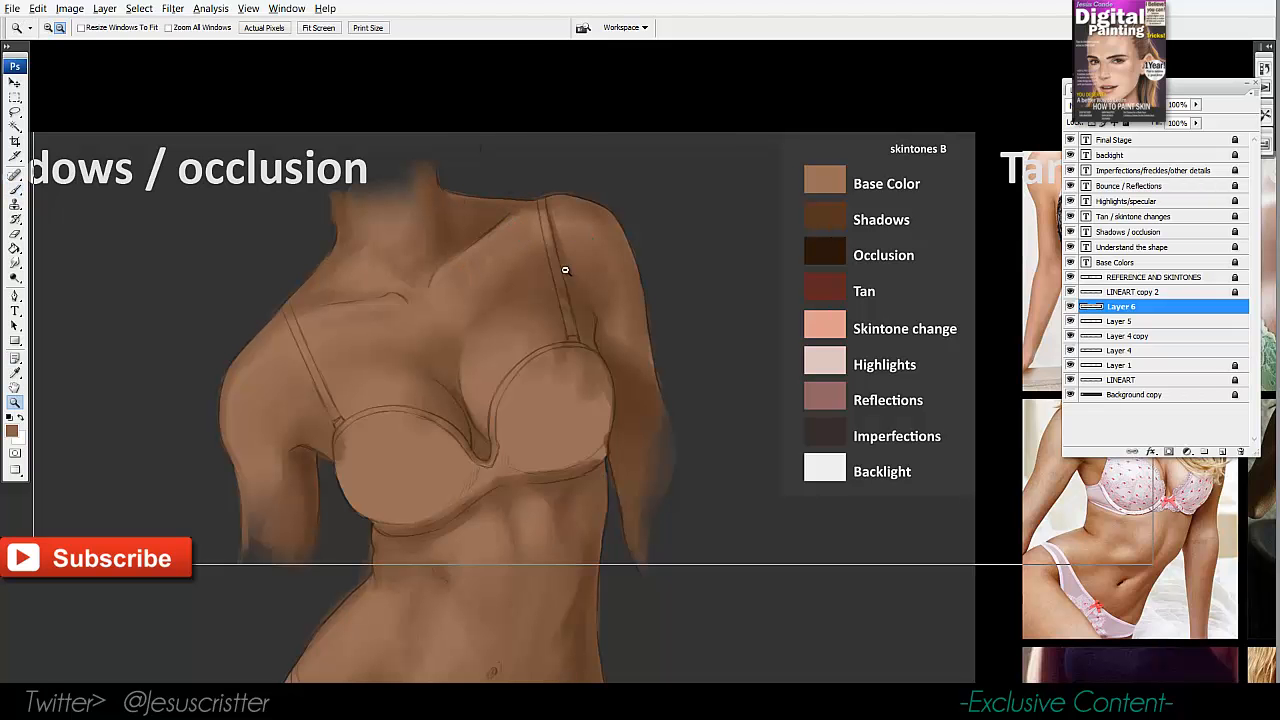
pyautogui.keyDown('alt'); pyautogui.click(555, 263); pyautogui.keyUp('alt')
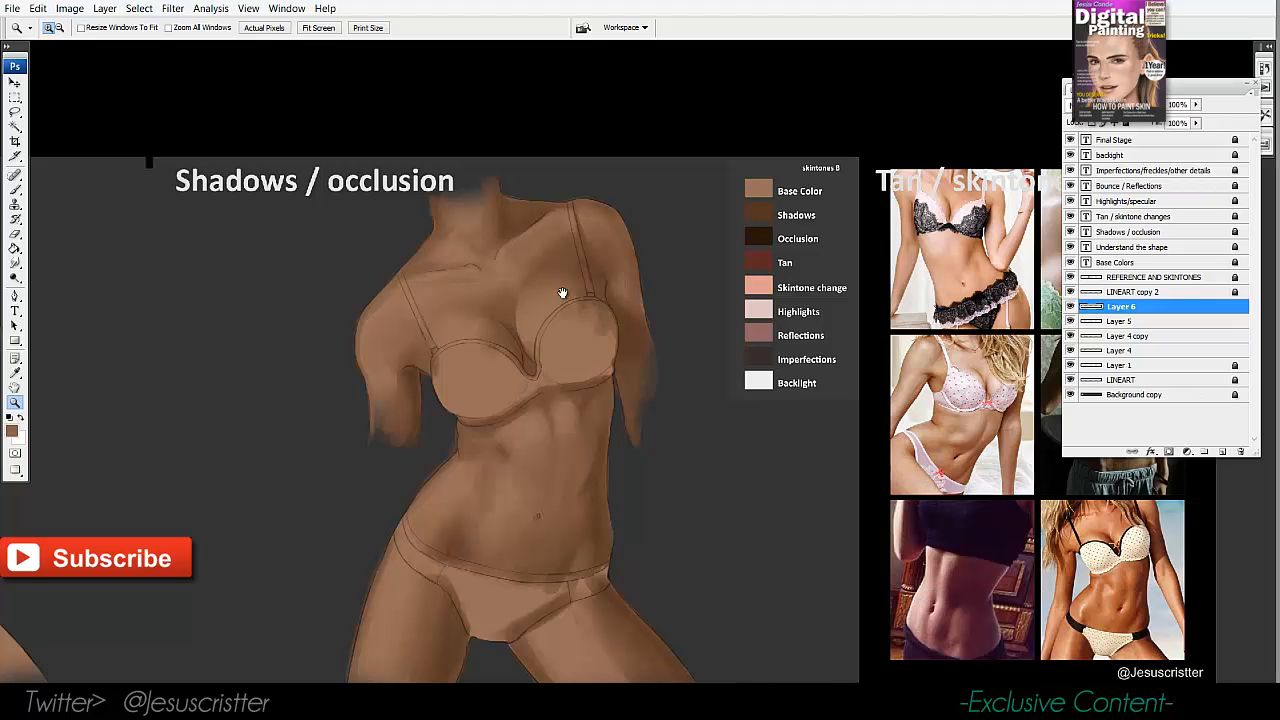
pyautogui.click(526, 320)
pyautogui.press('b')
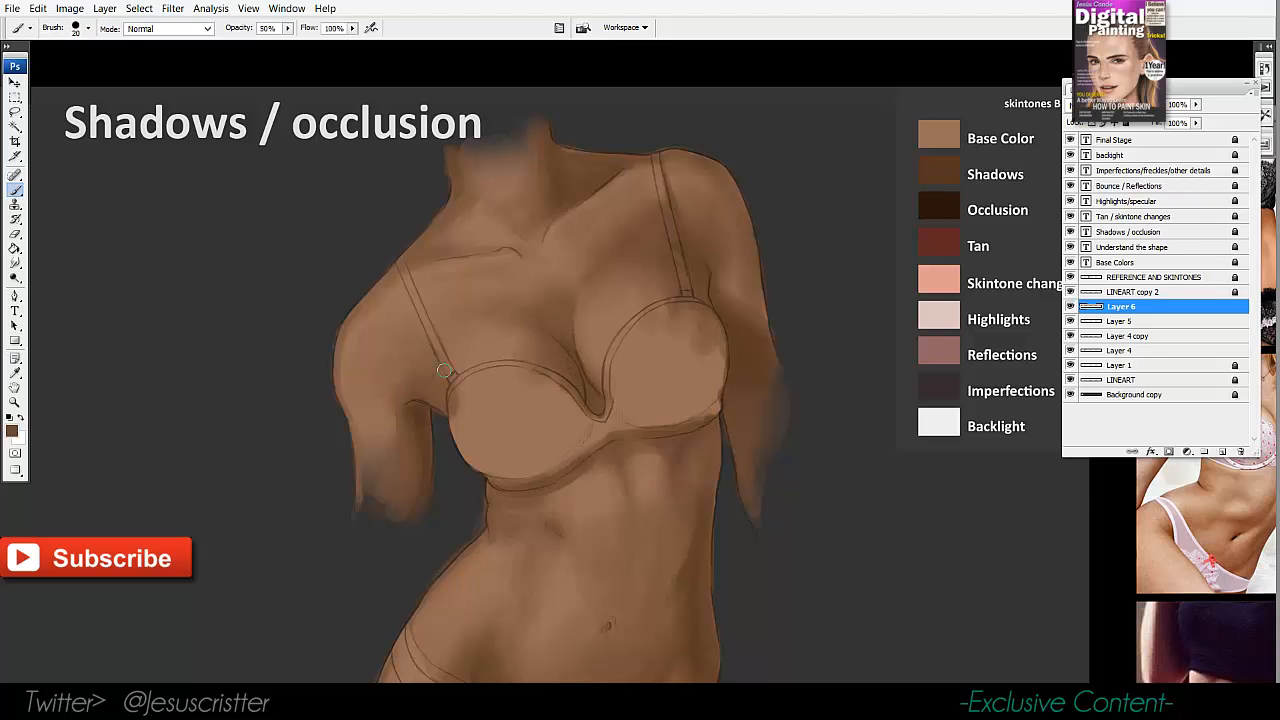
pyautogui.press('z')
pyautogui.click(583, 334)
pyautogui.press('b')
pyautogui.keyDown('alt'); pyautogui.click(849, 409); pyautogui.keyUp('alt')
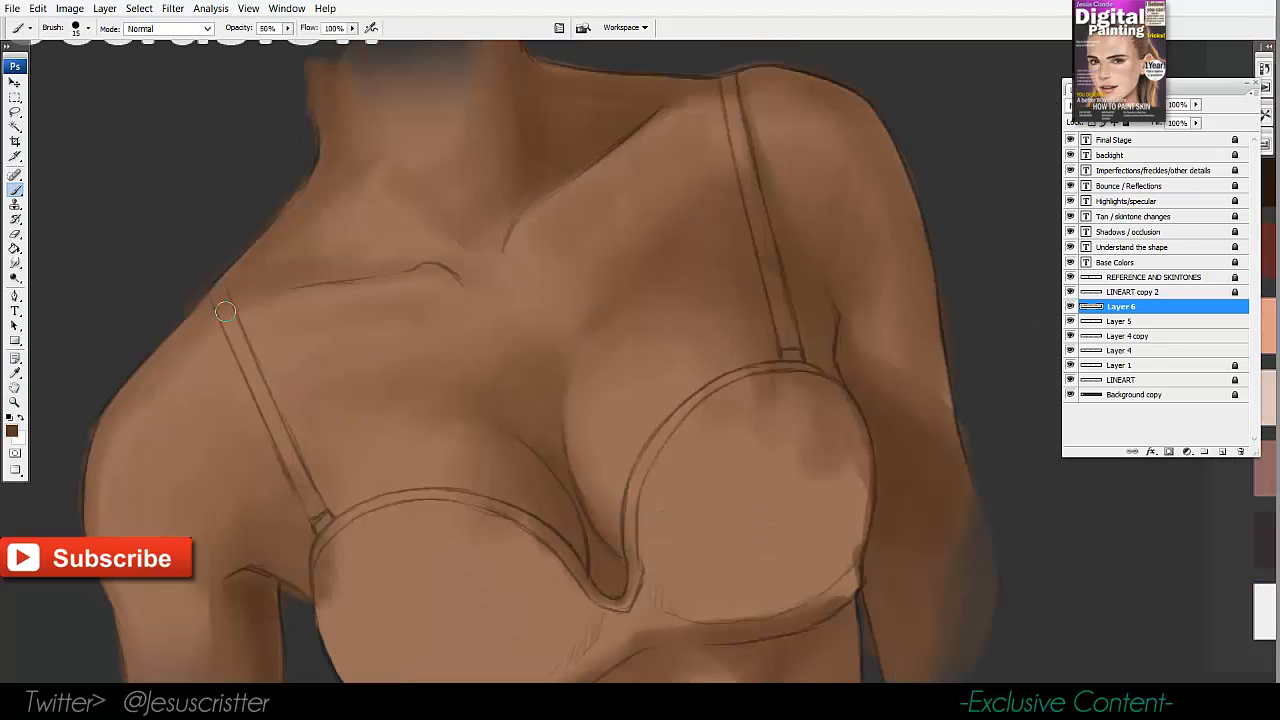
pyautogui.press('[')
pyautogui.press('[')
pyautogui.press('[')
pyautogui.moveTo(243, 320)
pyautogui.mouseDown()
pyautogui.moveTo(284, 389)
pyautogui.moveTo(306, 460)
pyautogui.moveTo(238, 325)
pyautogui.mouseUp()
pyautogui.moveTo(298, 434); pyautogui.dragTo(311, 462)
pyautogui.keyDown('alt'); pyautogui.click(318, 440); pyautogui.keyUp('alt')
# Paint a fine cast shadow beside the right-hand bra strap and touch up the adjoining armpit and shoulder shading.
pyautogui.press('z')
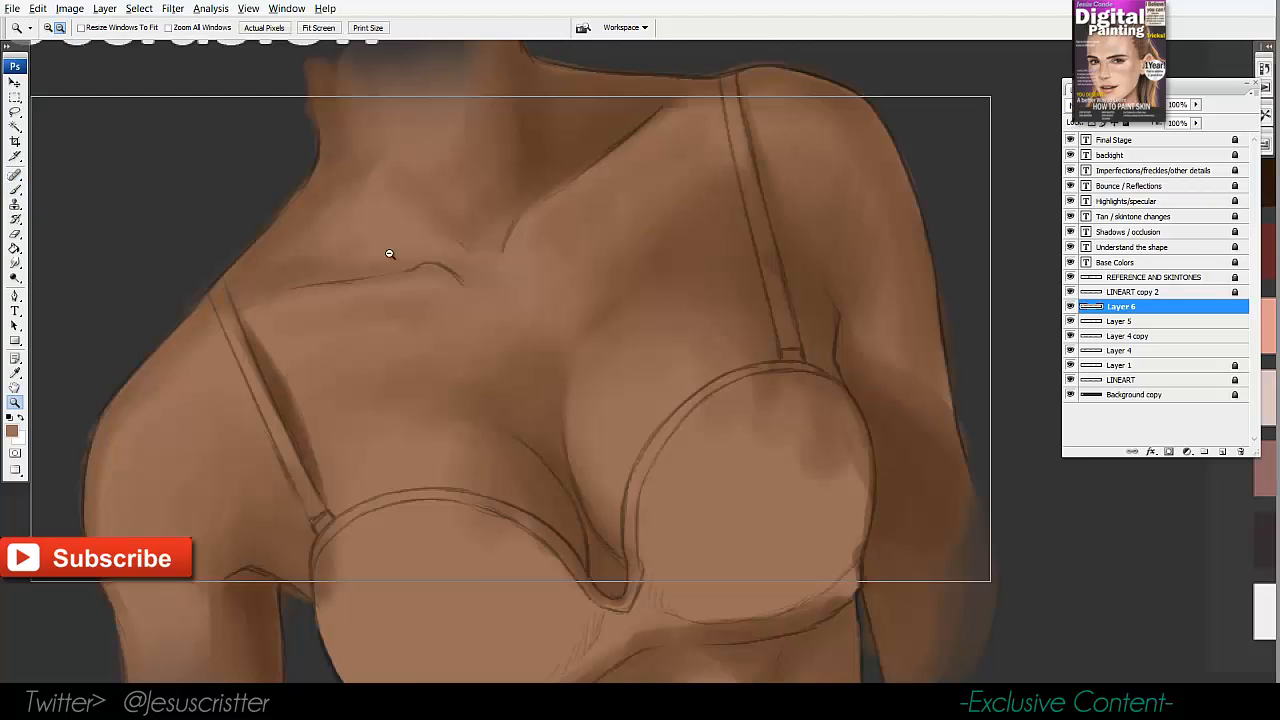
pyautogui.keyDown('alt'); pyautogui.click(389, 254); pyautogui.keyUp('alt')
pyautogui.keyDown('alt'); pyautogui.click(389, 254); pyautogui.keyUp('alt')
pyautogui.moveTo(490, 283); pyautogui.dragTo(517, 345)
pyautogui.moveTo(420, 371); pyautogui.dragTo(428, 462)
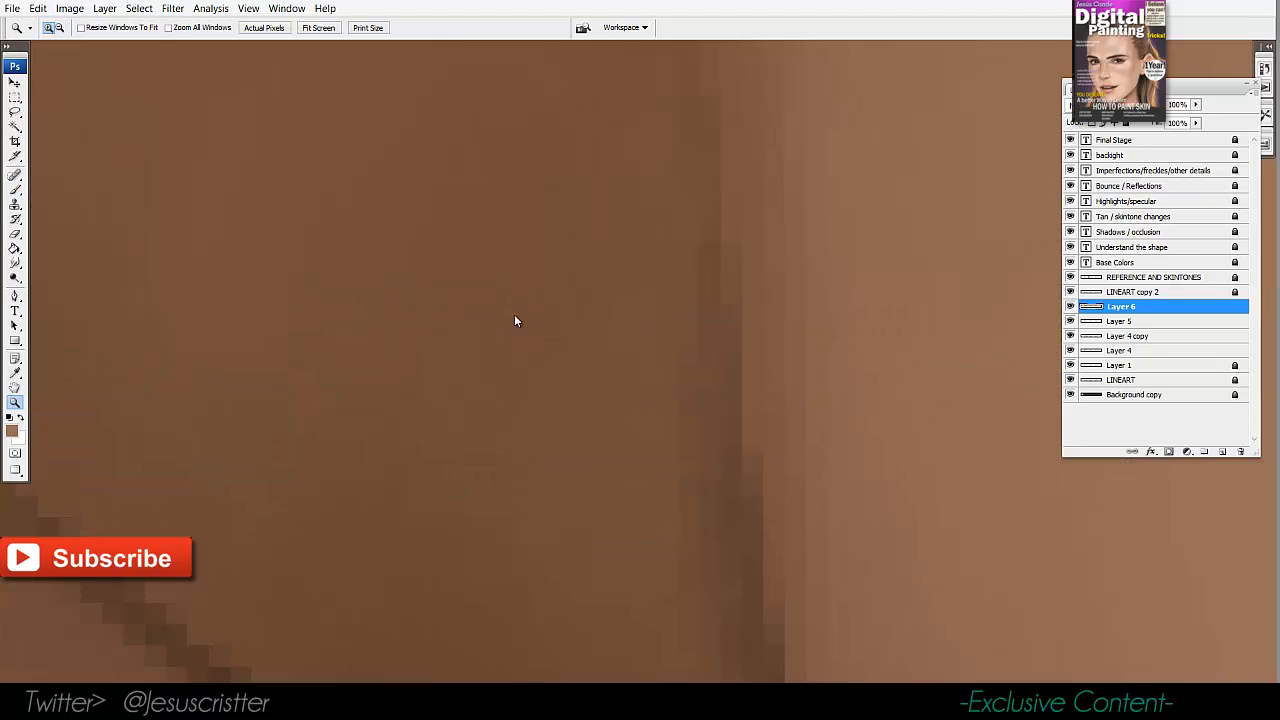
pyautogui.hotkey('ctrl', '0')
pyautogui.click(380, 385)
pyautogui.press('b')
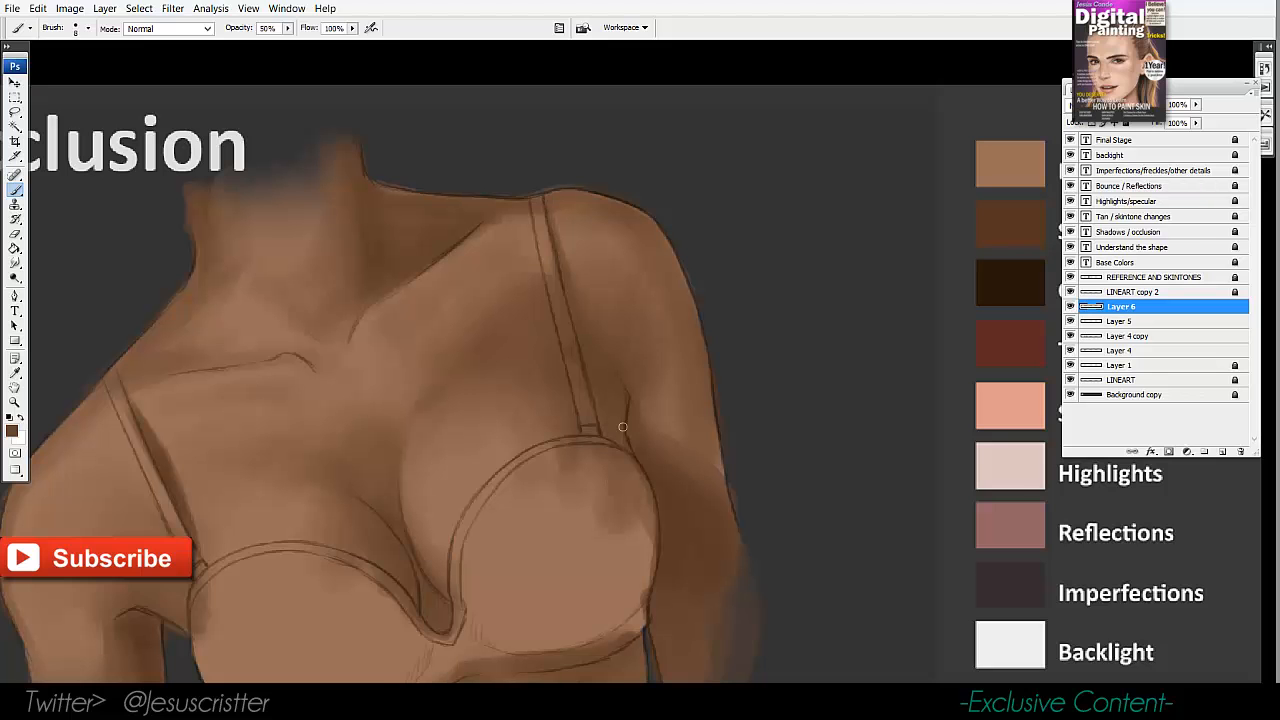
pyautogui.moveTo(610, 376); pyautogui.dragTo(589, 313)
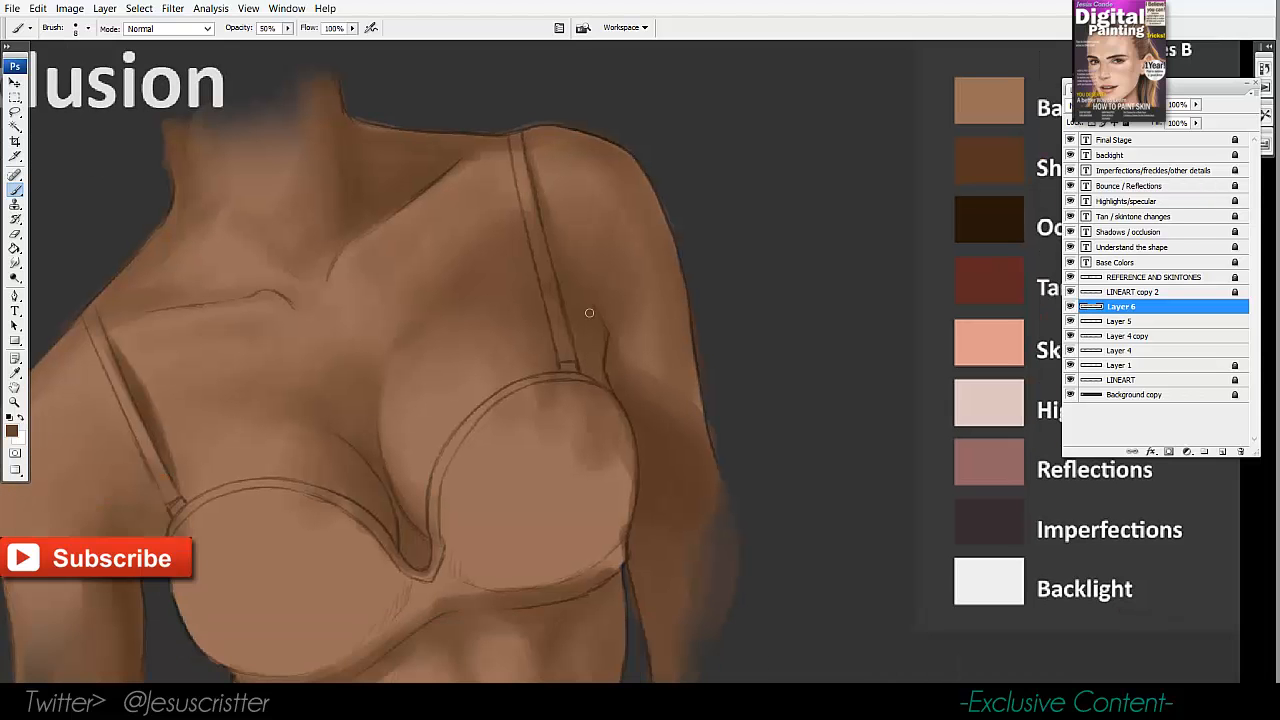
pyautogui.moveTo(689, 421); pyautogui.dragTo(697, 471)
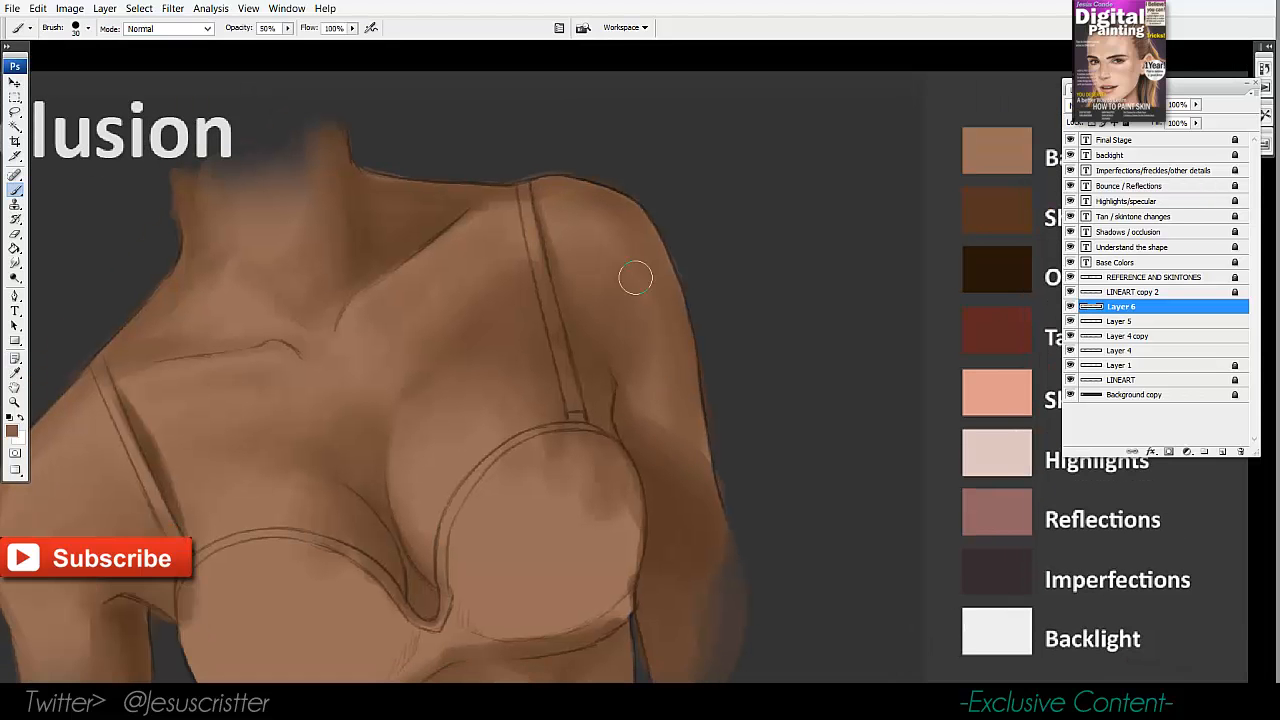
# Smooth the shading across the upper chest and below the right-hand collarbone with a size 30 brush and sampled tones.
pyautogui.moveTo(402, 297); pyautogui.dragTo(460, 194)
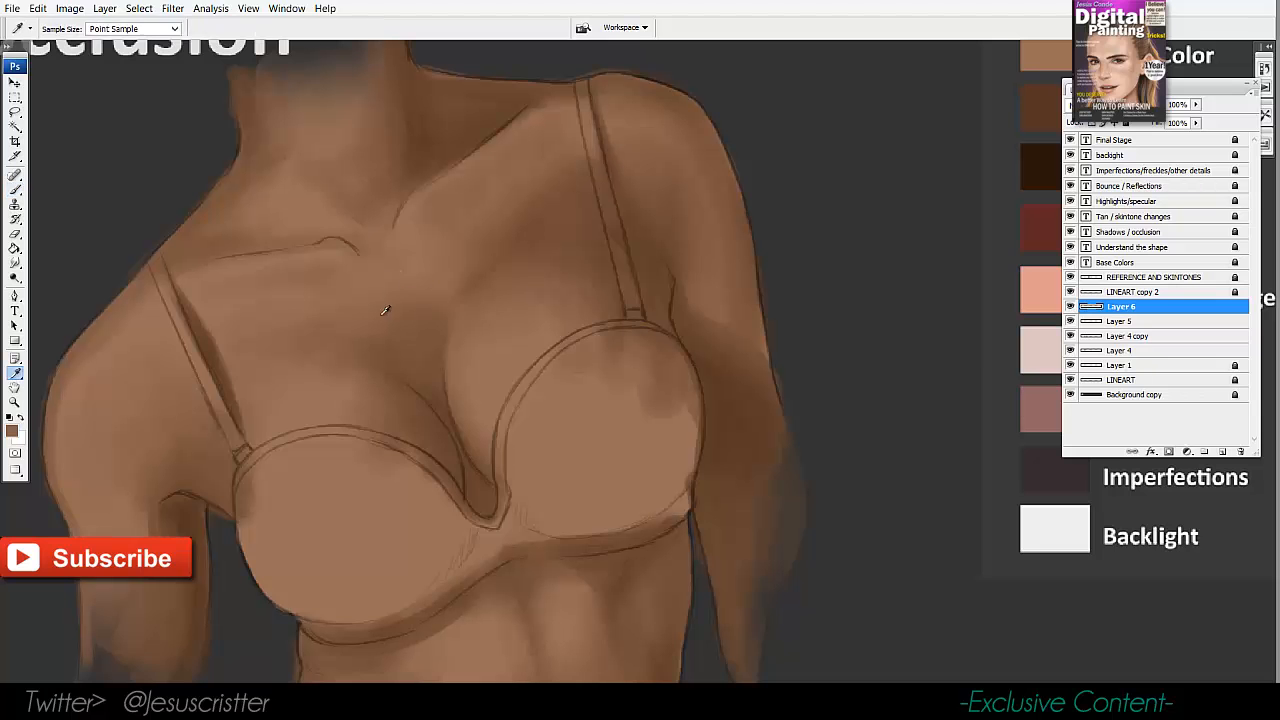
pyautogui.moveTo(456, 250); pyautogui.dragTo(460, 272)
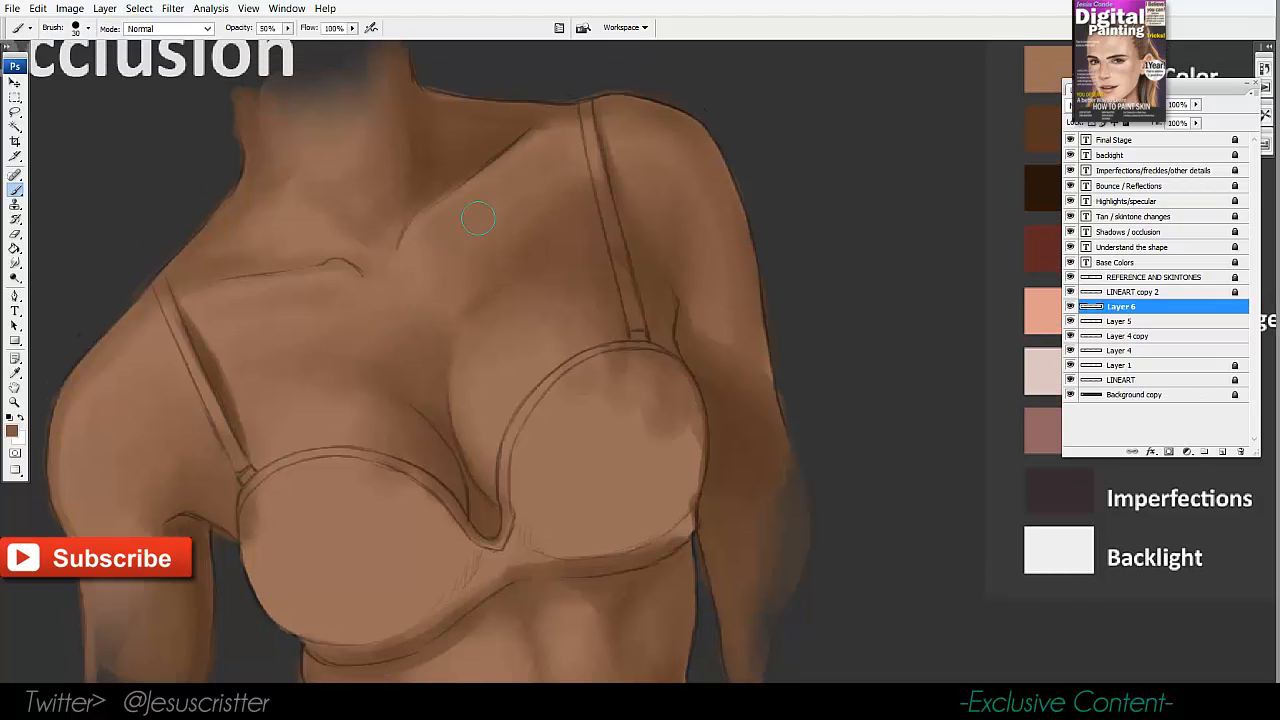
pyautogui.moveTo(565, 250); pyautogui.dragTo(586, 194)
pyautogui.keyDown('ctrl'); pyautogui.keyDown('alt'); pyautogui.click(586, 194); pyautogui.keyUp('alt'); pyautogui.keyUp('ctrl')
pyautogui.keyDown('ctrl'); pyautogui.keyDown('alt'); pyautogui.click(540, 345); pyautogui.keyUp('alt'); pyautogui.keyUp('ctrl')
pyautogui.keyDown('ctrl'); pyautogui.click(537, 349); pyautogui.keyUp('ctrl')
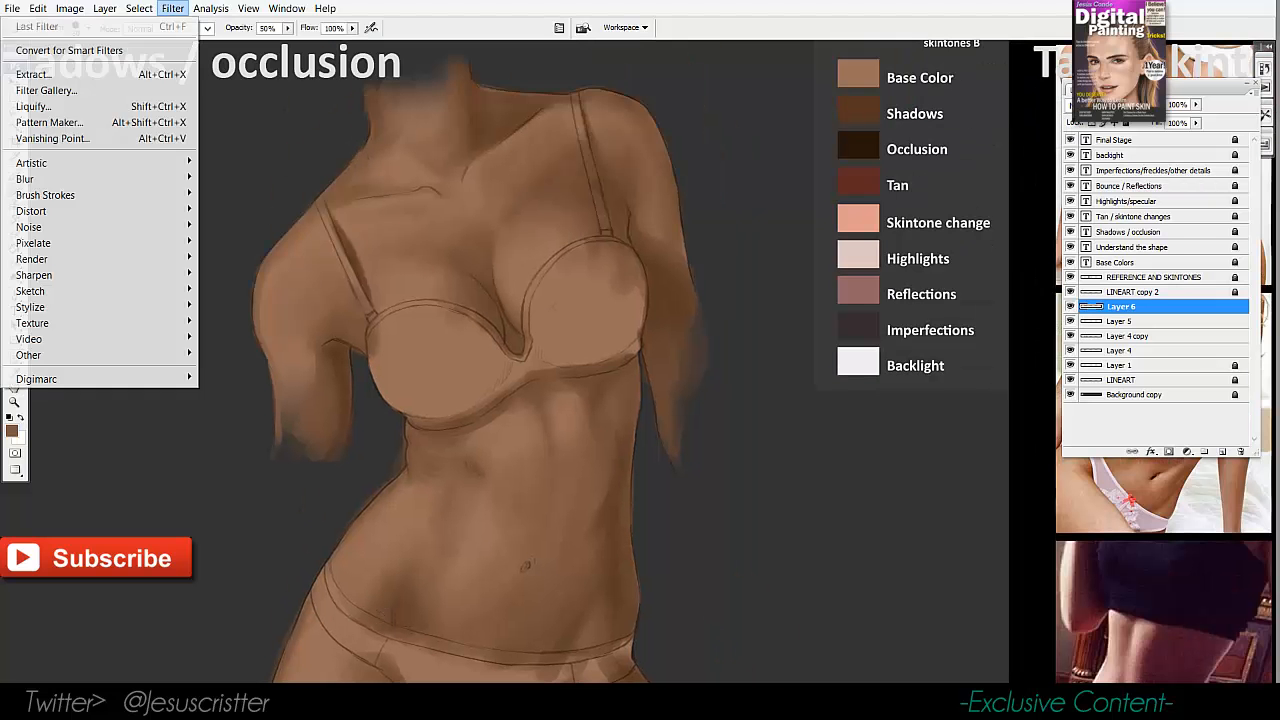
# Apply a Gaussian Blur to the shading on Layer 6 and merge it down into Layer 5.
pyautogui.moveTo(60, 179)
pyautogui.click(245, 240)
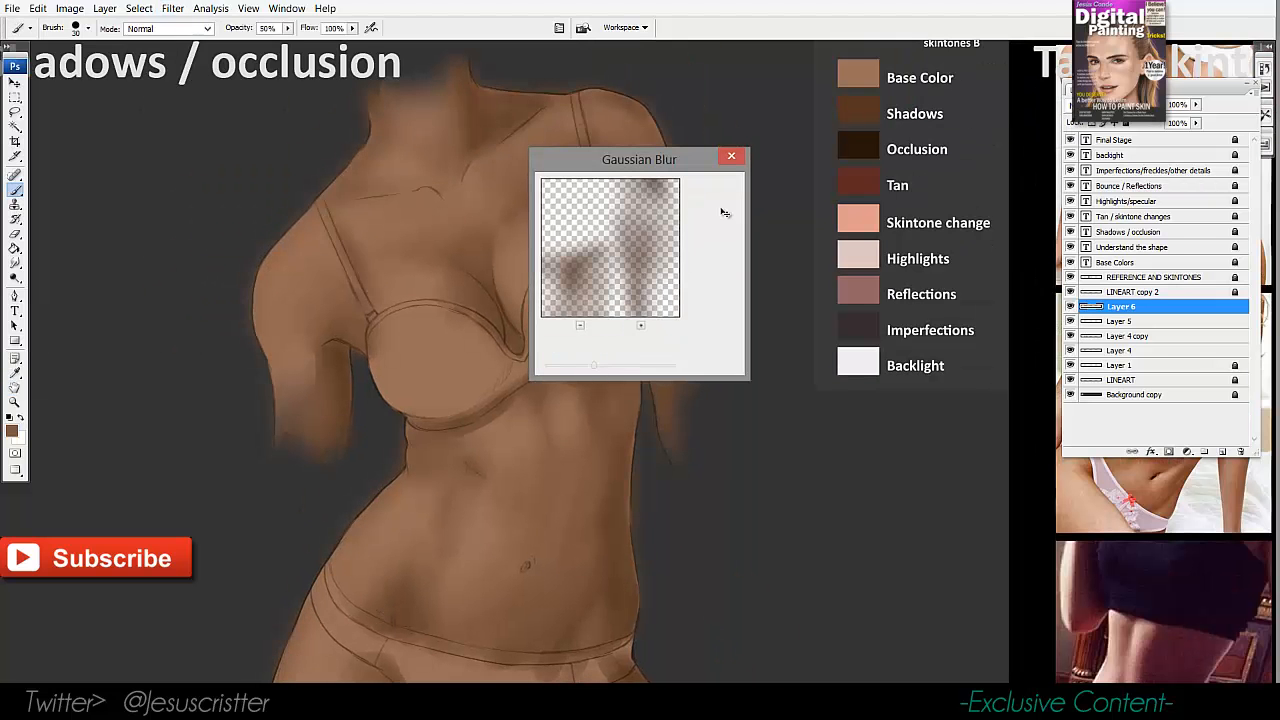
pyautogui.press('Return')
# Toggle the visibility of Layer 4 copy and Layer 5 to compare the painted shading with the base beneath.
pyautogui.click(1070, 321)
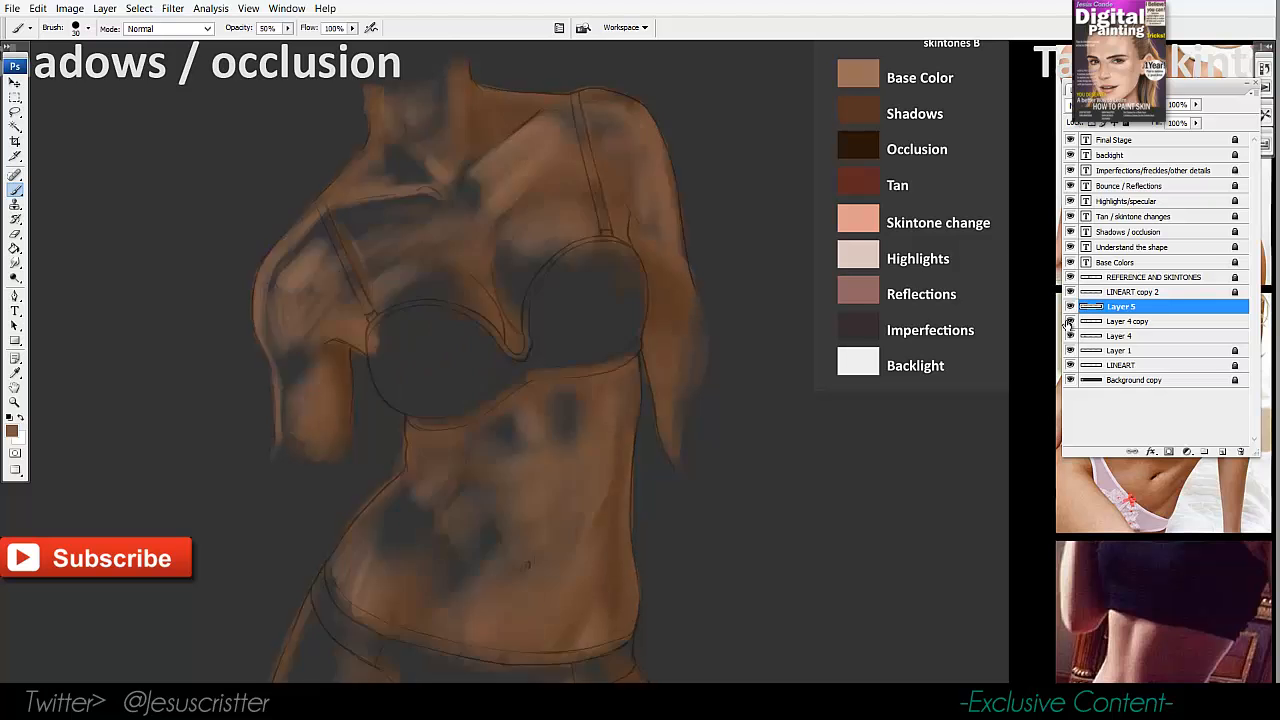
pyautogui.click(1070, 321)
pyautogui.click(1068, 322)
pyautogui.click(1069, 322)
pyautogui.click(1070, 307)
pyautogui.click(1070, 307)
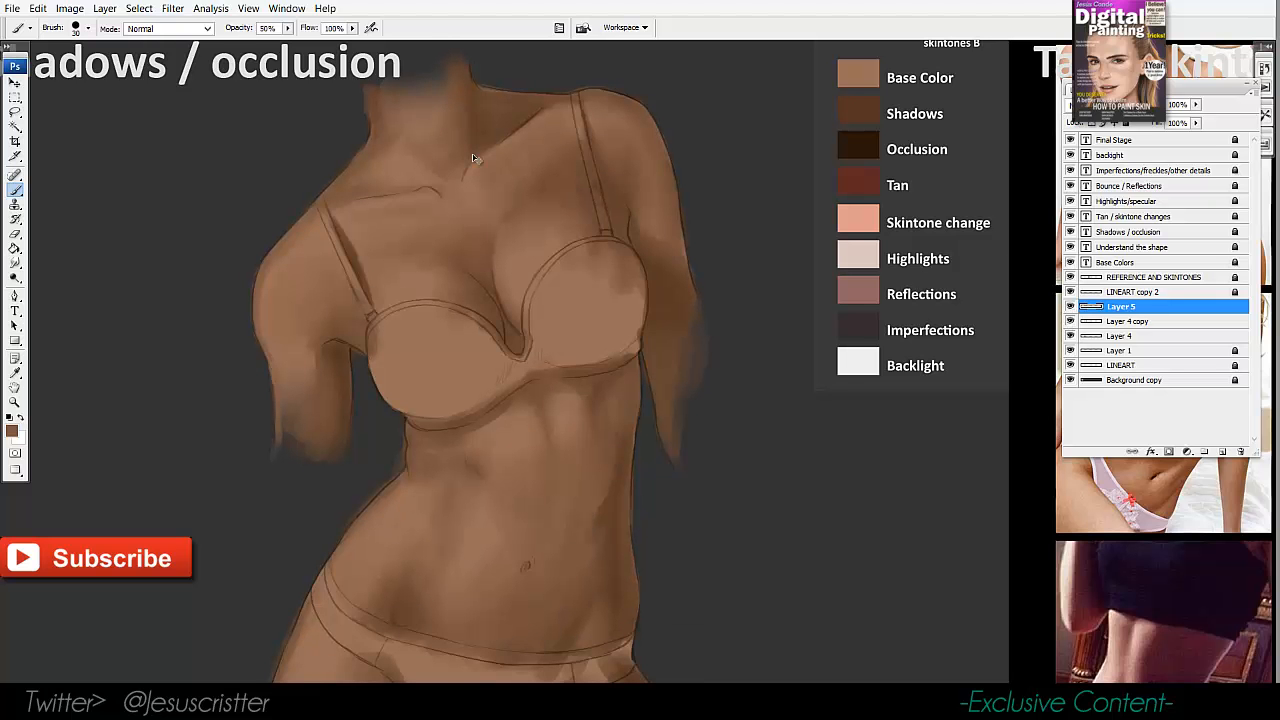
# Apply a filter to Layer 5 and add a new empty layer above it.
pyautogui.click(172, 9)
pyautogui.moveTo(127, 181)
pyautogui.click(245, 240)
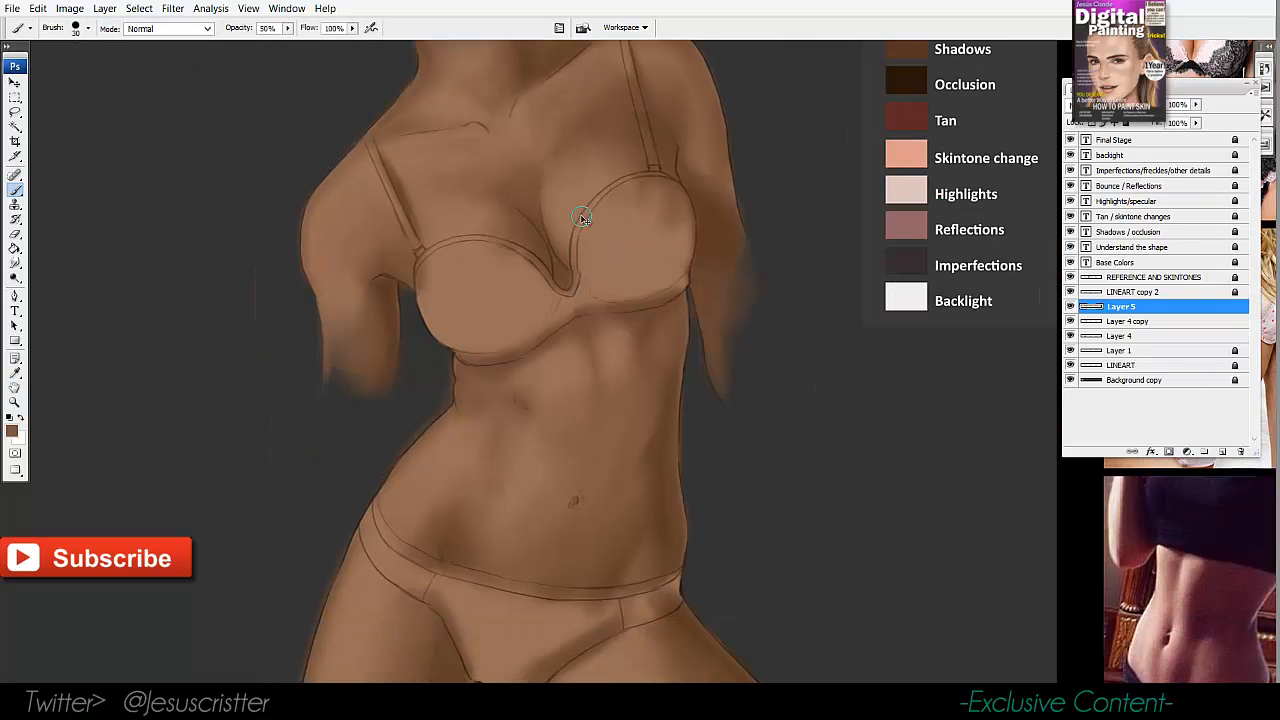
pyautogui.hotkey('ctrl', 'shift', 'alt', 'n')
pyautogui.press('i')
pyautogui.press('b')
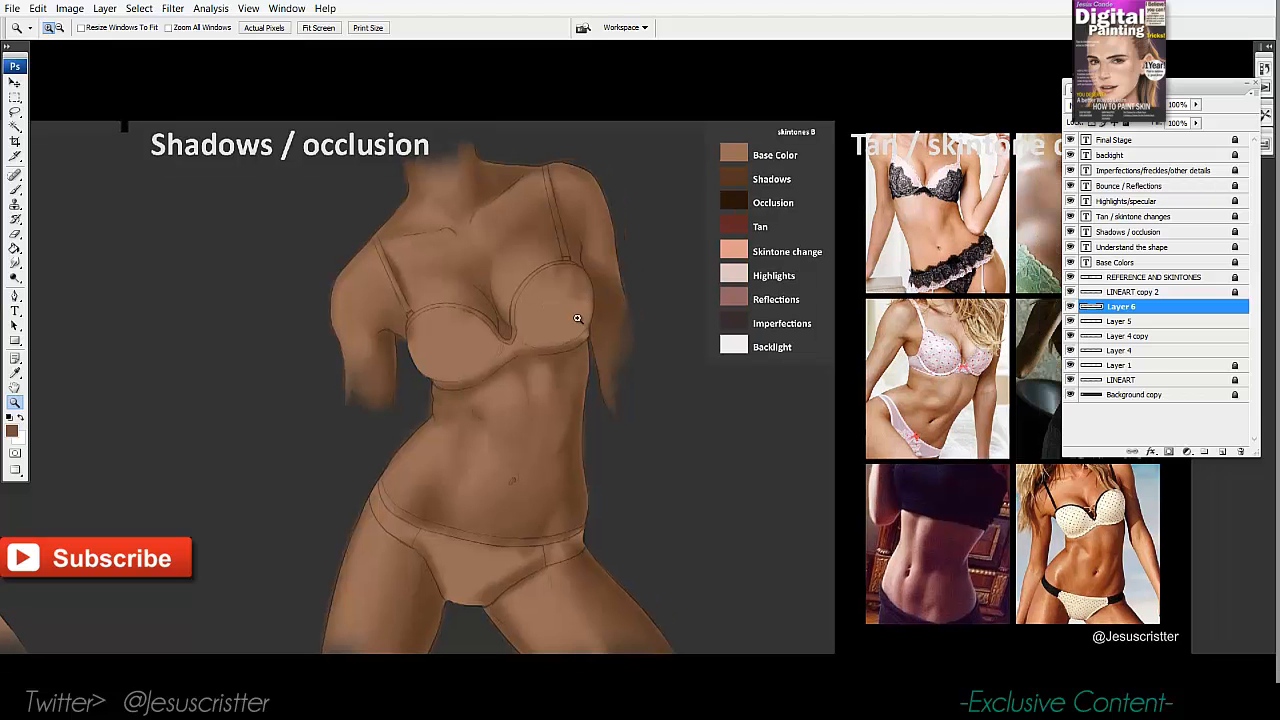
# Sample the Occlusion swatch as the painting colour and add another new layer below the locked lineart copy.
pyautogui.moveTo(575, 322); pyautogui.dragTo(561, 323)
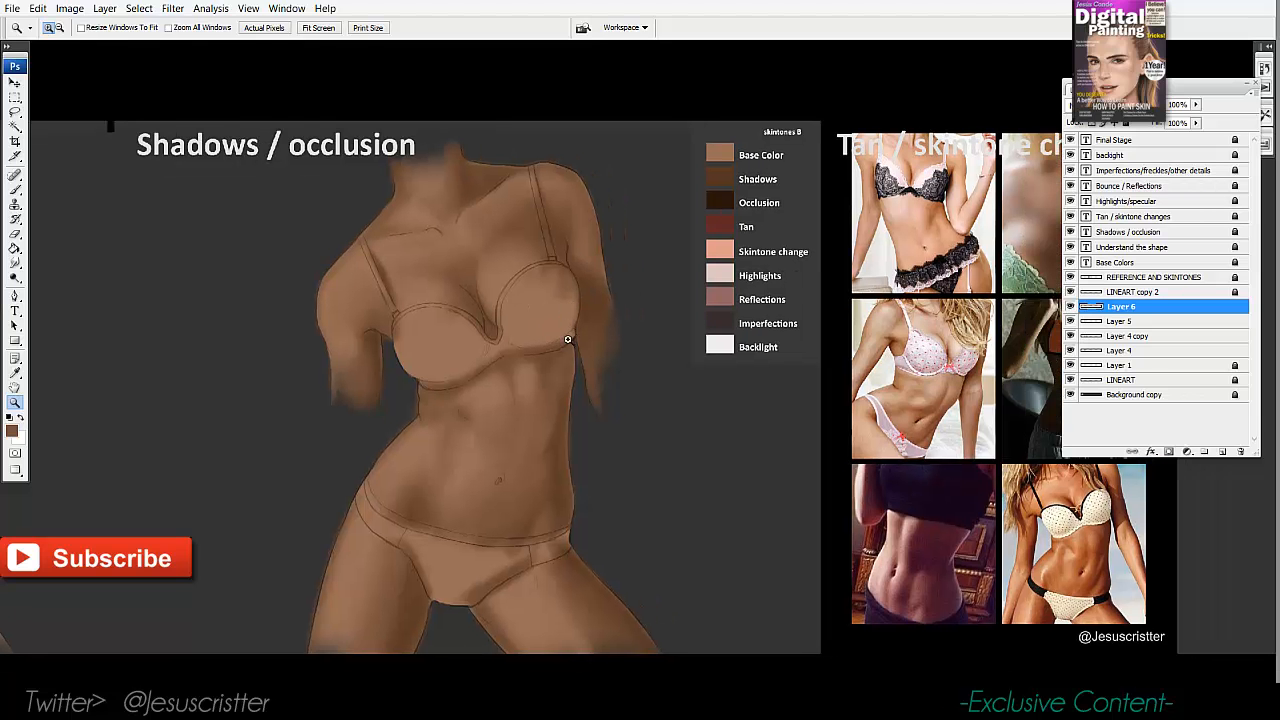
pyautogui.press('i')
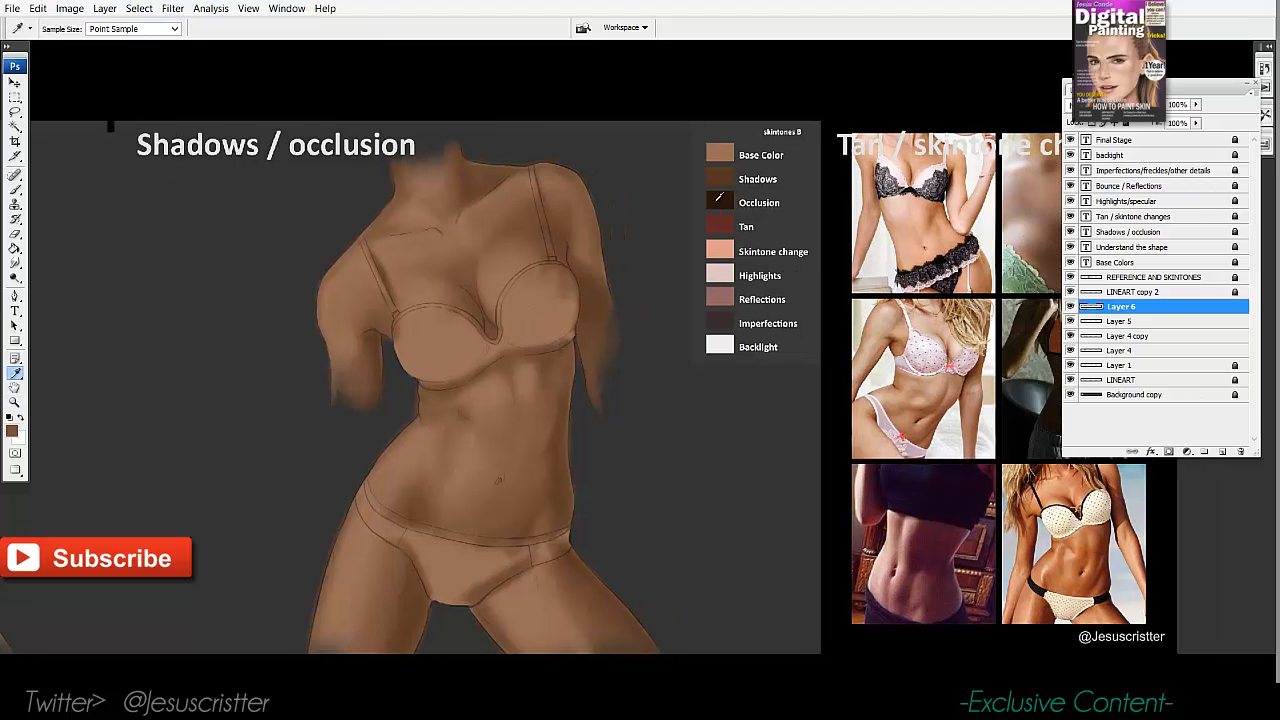
pyautogui.click(718, 203)
pyautogui.press('z')
pyautogui.click(589, 283)
pyautogui.hotkey('ctrl', 'shift', 'n')
pyautogui.press('Return')
# Paint a thin occlusion shadow along the left-hand bra strap with a size 7 brush.
pyautogui.moveTo(527, 359); pyautogui.dragTo(553, 367)
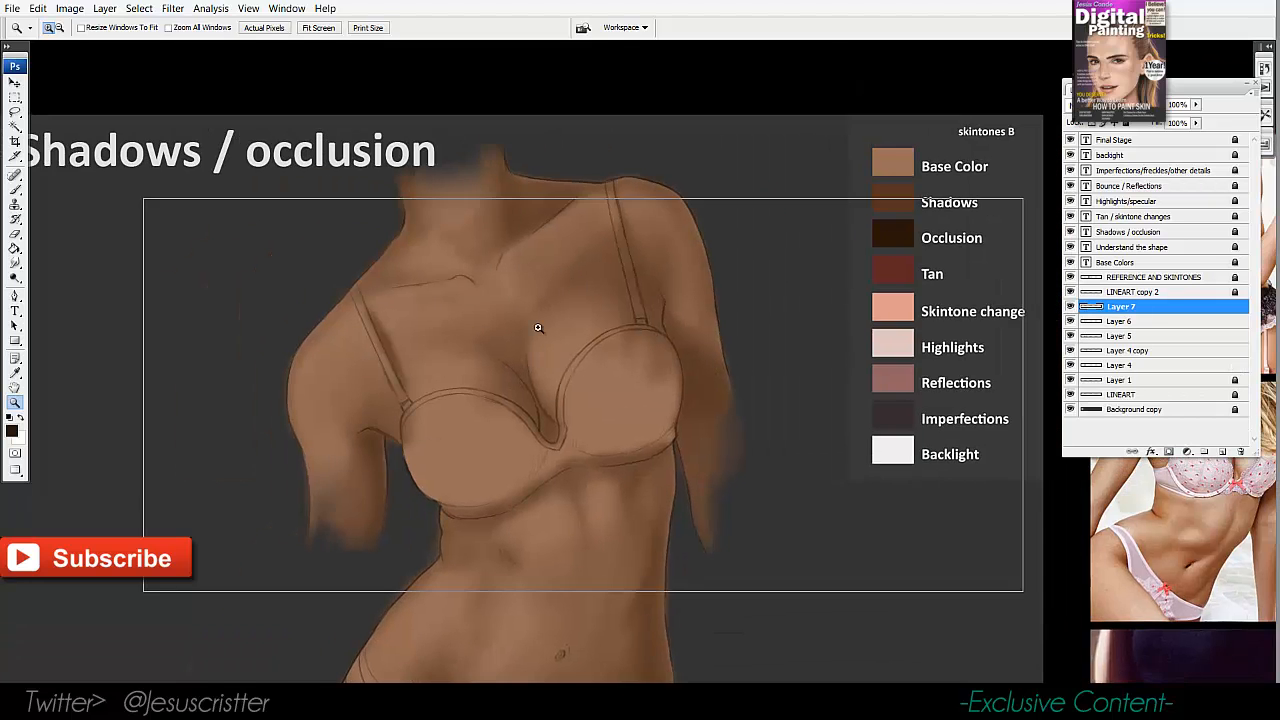
pyautogui.click(537, 329)
pyautogui.press('b')
pyautogui.press('[')
pyautogui.press('[')
pyautogui.press('[')
pyautogui.moveTo(233, 322); pyautogui.dragTo(200, 252)
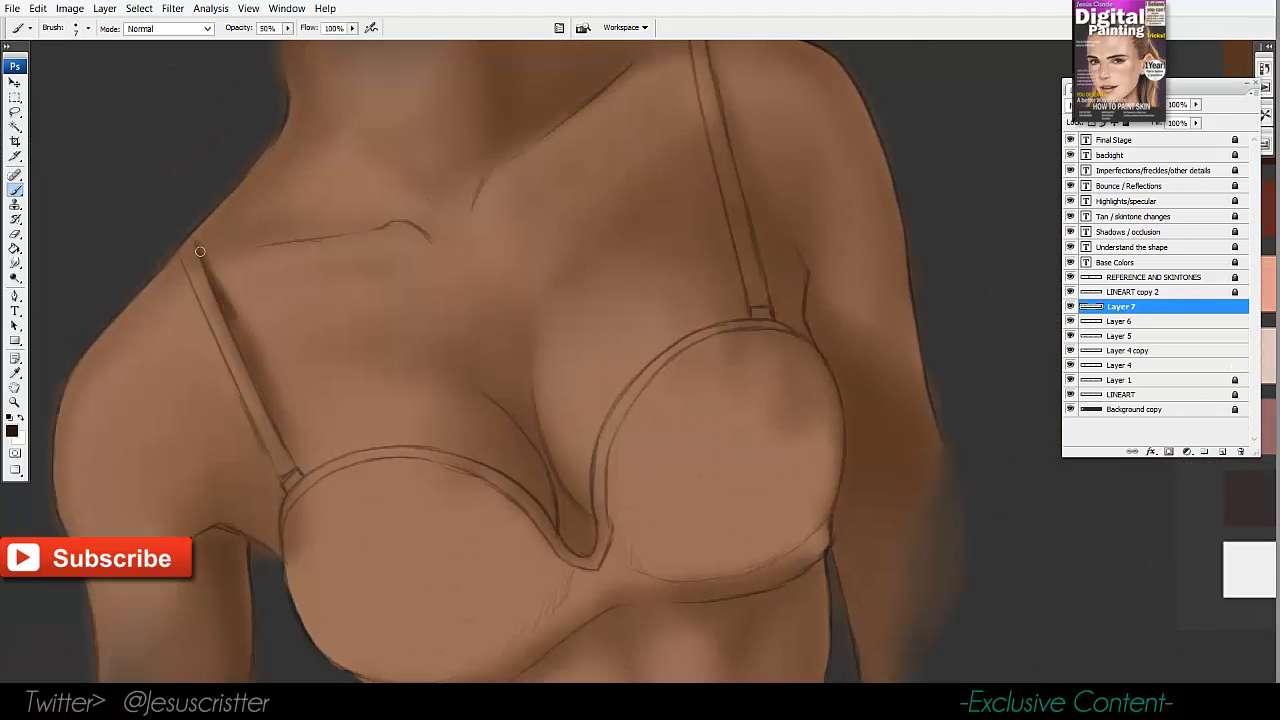
pyautogui.moveTo(272, 408); pyautogui.dragTo(299, 470)
# Darken the left-hand armpit crease, adding a new layer, and paint occlusion along the inner arm and cleavage with a size 10 brush.
pyautogui.moveTo(299, 470); pyautogui.dragTo(276, 367)
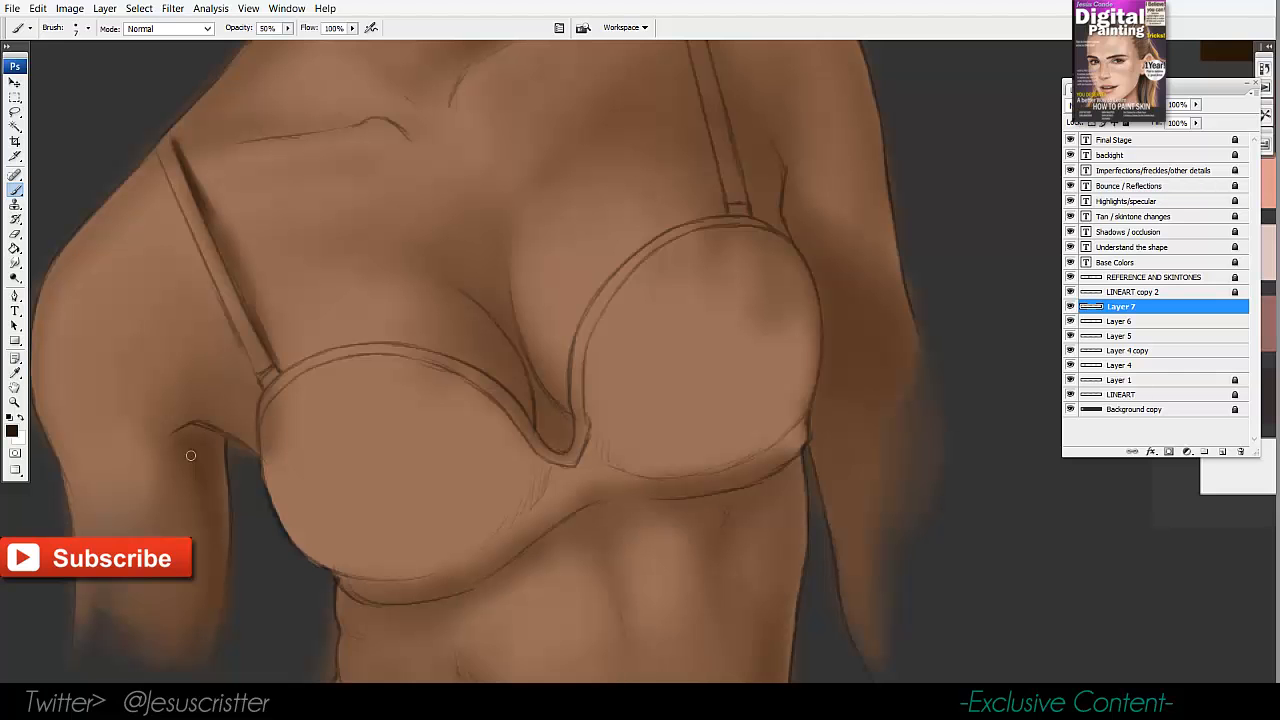
pyautogui.moveTo(190, 455); pyautogui.dragTo(217, 447)
pyautogui.hotkey('ctrl', 'shift', 'n')
pyautogui.press('Return')
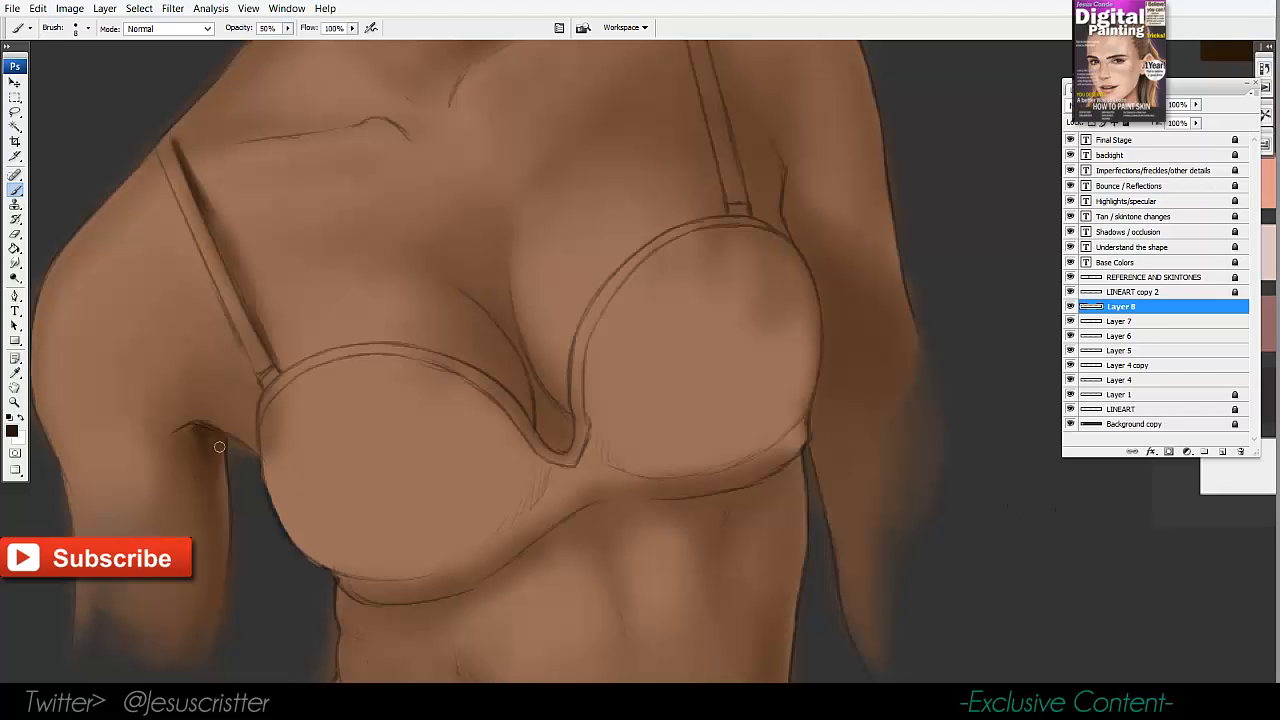
pyautogui.moveTo(209, 462); pyautogui.dragTo(223, 540)
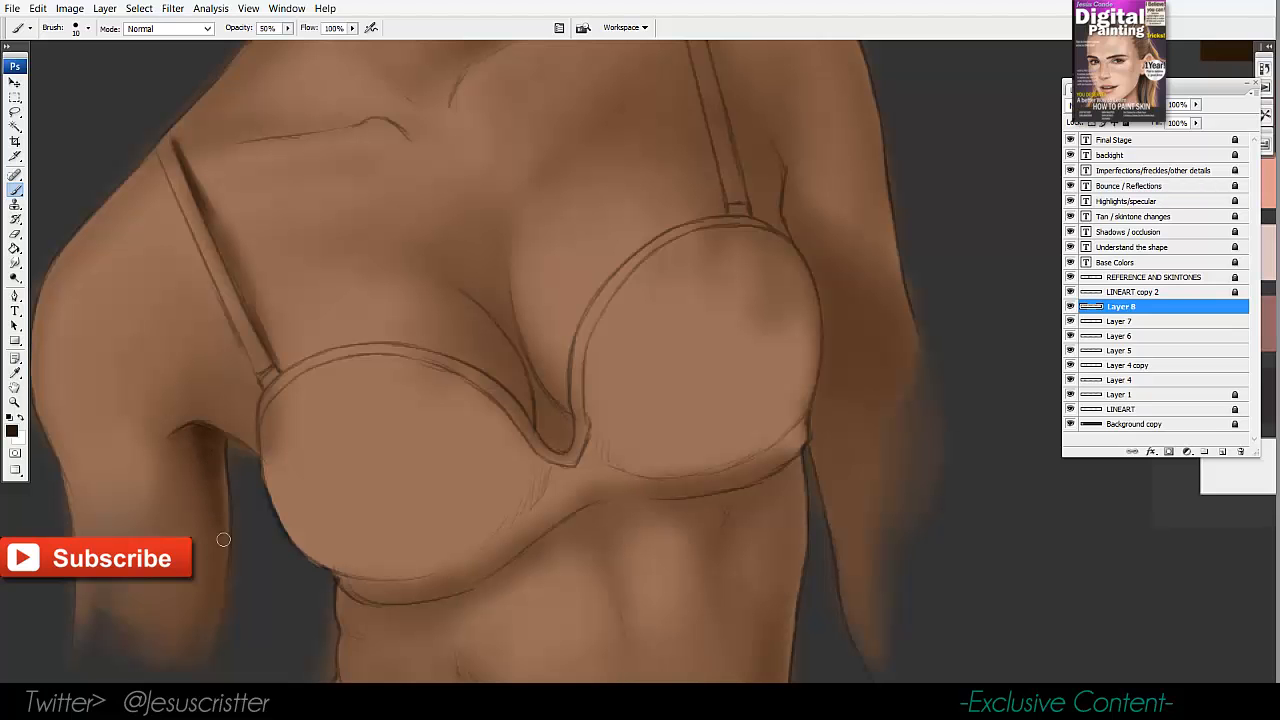
pyautogui.moveTo(488, 295); pyautogui.dragTo(545, 436)
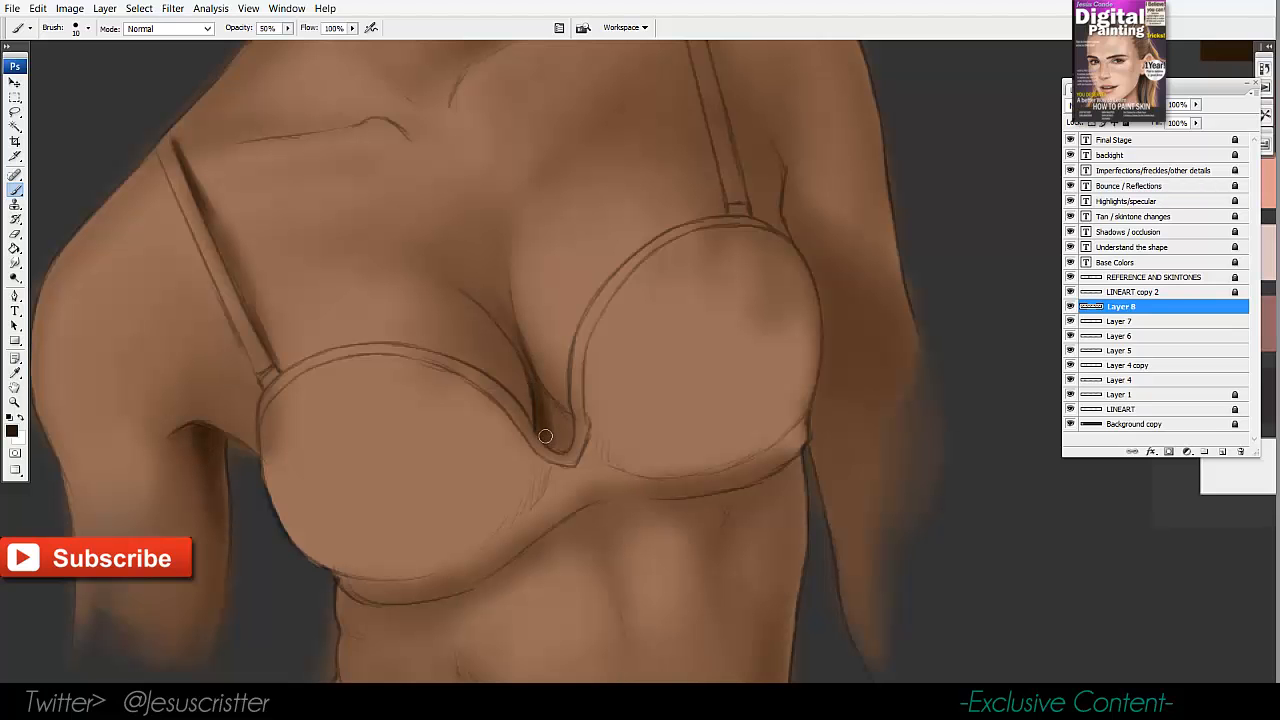
pyautogui.moveTo(480, 301); pyautogui.dragTo(521, 351)
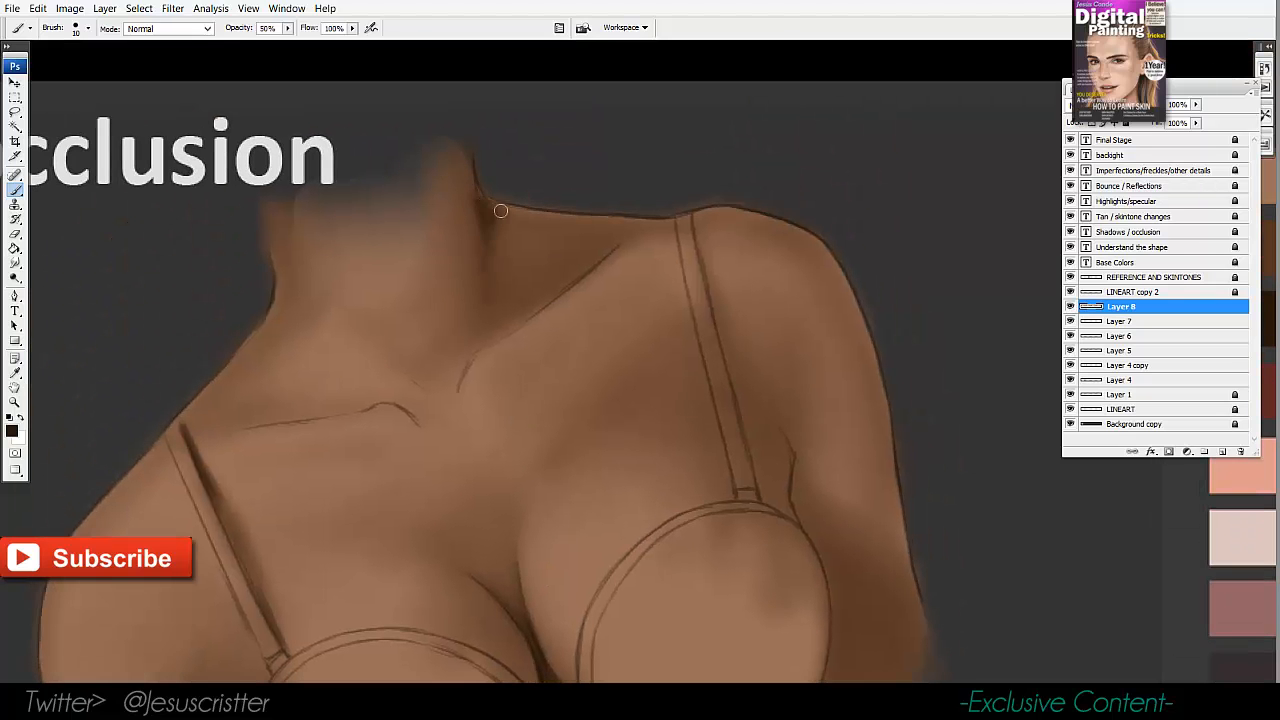
# Paint occlusion along the right-hand neck base and shoulder line and down the edge of the right-hand bra strap.
pyautogui.moveTo(487, 252)
pyautogui.mouseDown()
pyautogui.moveTo(591, 217)
pyautogui.moveTo(620, 223)
pyautogui.mouseUp()
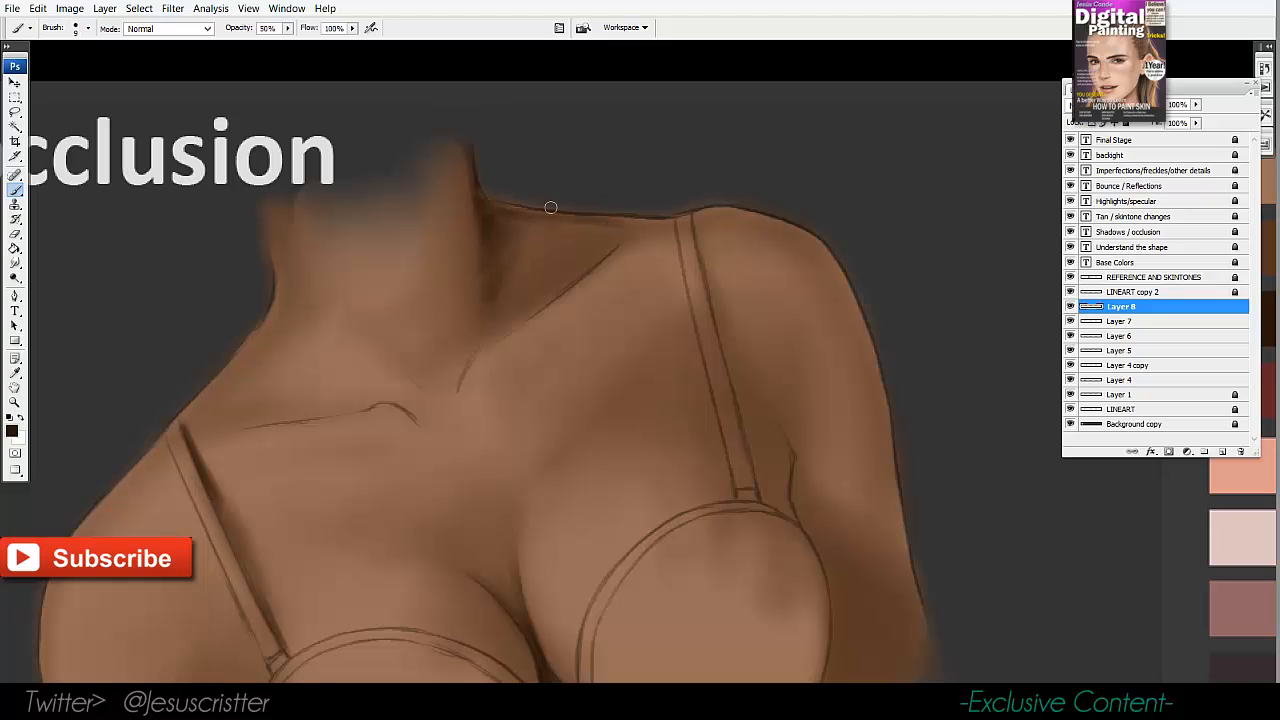
pyautogui.press('r')
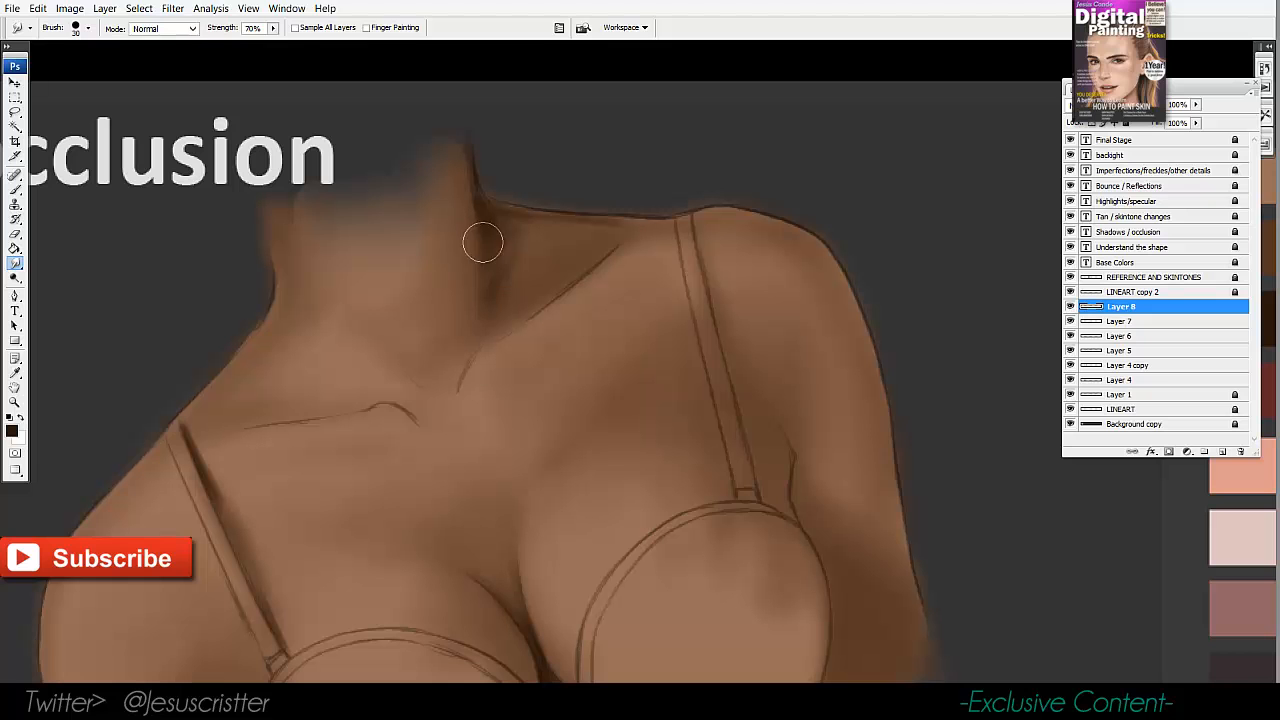
pyautogui.press('b')
pyautogui.moveTo(600, 217)
pyautogui.mouseDown()
pyautogui.moveTo(637, 226)
pyautogui.moveTo(611, 243)
pyautogui.mouseUp()
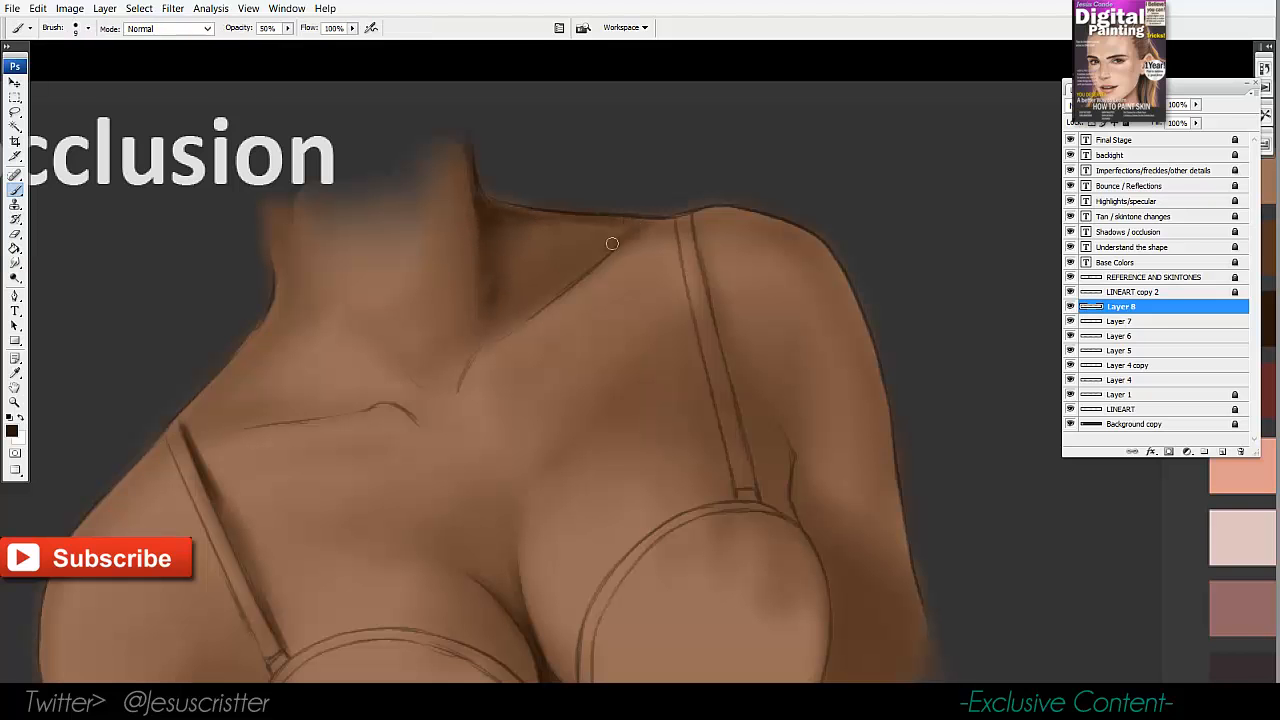
pyautogui.moveTo(741, 218)
pyautogui.mouseDown()
pyautogui.moveTo(637, 220)
pyautogui.moveTo(711, 228)
pyautogui.mouseUp()
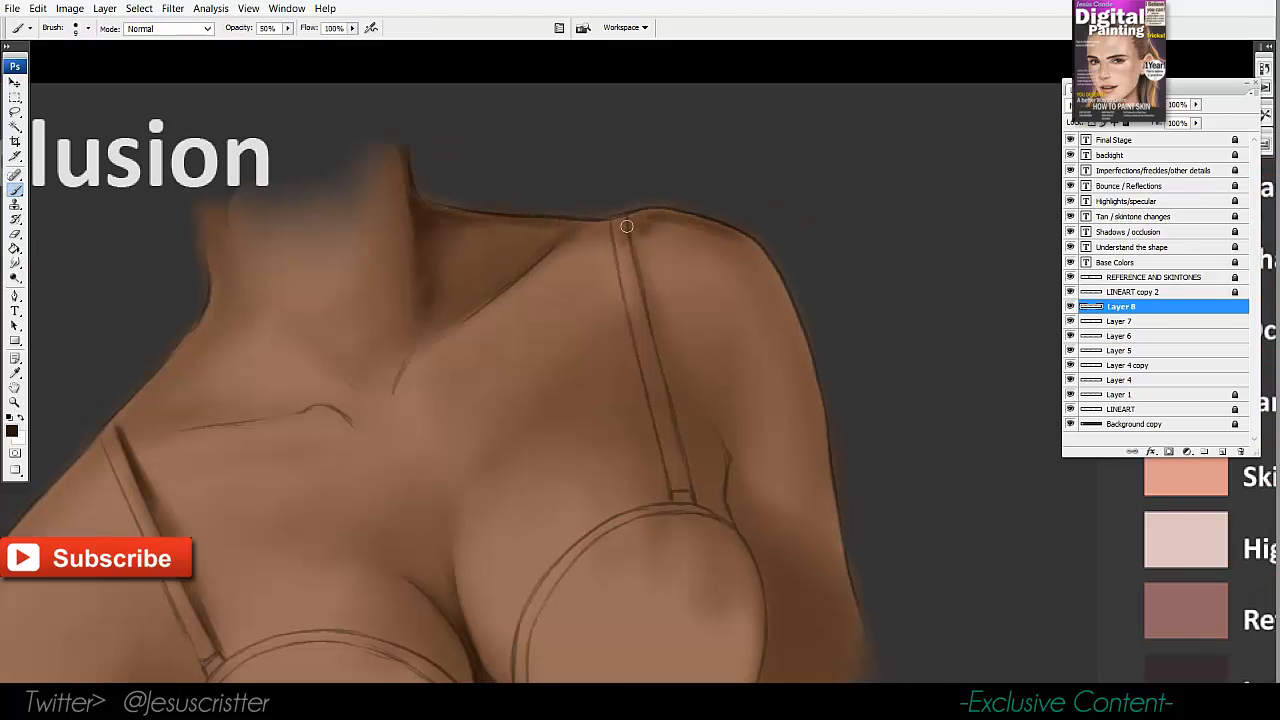
pyautogui.moveTo(627, 226)
pyautogui.mouseDown()
pyautogui.moveTo(652, 338)
pyautogui.moveTo(672, 388)
pyautogui.mouseUp()
# Darken the right-hand armpit and the arm area beside the bra cup, enlarging the brush from size 10 to 15.
pyautogui.moveTo(729, 422)
pyautogui.mouseDown()
pyautogui.moveTo(716, 384)
pyautogui.moveTo(712, 460)
pyautogui.moveTo(676, 320)
pyautogui.mouseUp()
pyautogui.press(']')
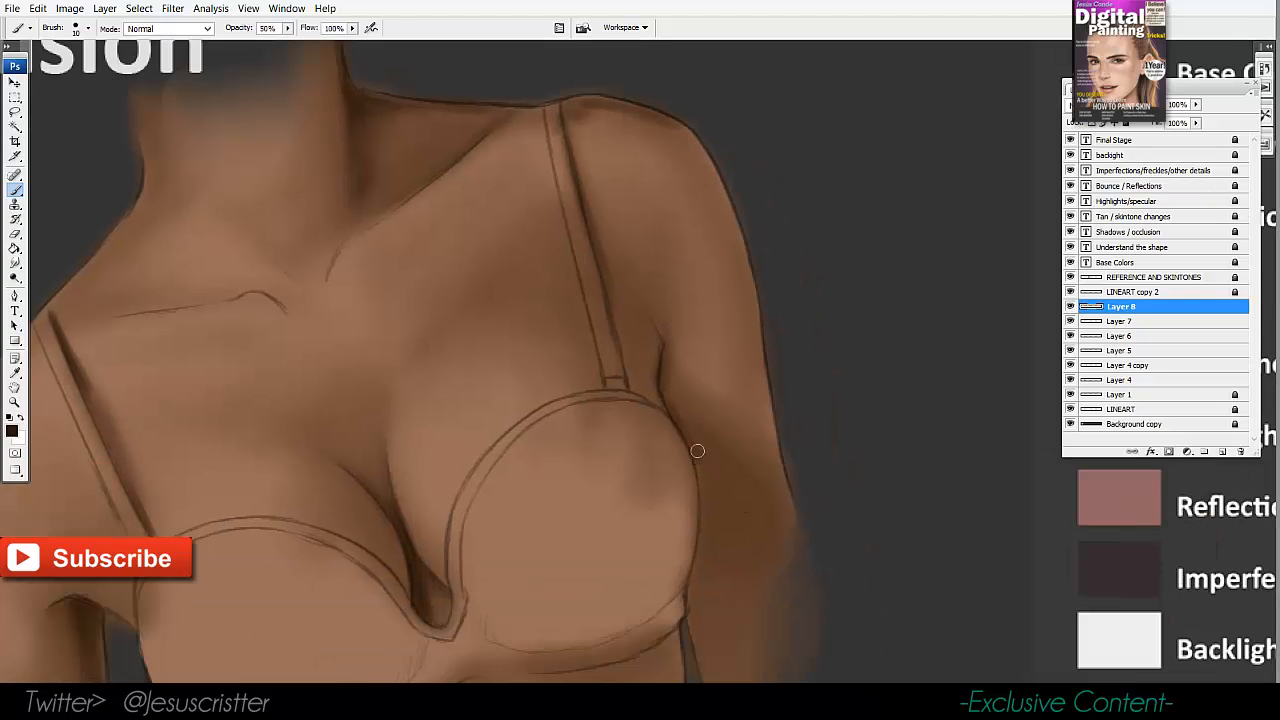
pyautogui.moveTo(675, 412)
pyautogui.mouseDown()
pyautogui.moveTo(749, 464)
pyautogui.moveTo(701, 443)
pyautogui.moveTo(714, 490)
pyautogui.mouseUp()
pyautogui.moveTo(688, 567)
pyautogui.mouseDown()
pyautogui.moveTo(696, 510)
pyautogui.moveTo(716, 632)
pyautogui.mouseUp()
pyautogui.press(']')
pyautogui.moveTo(740, 460)
pyautogui.mouseDown()
pyautogui.moveTo(710, 434)
pyautogui.moveTo(746, 423)
pyautogui.mouseUp()
pyautogui.moveTo(685, 380)
pyautogui.mouseDown()
pyautogui.moveTo(720, 386)
pyautogui.moveTo(775, 448)
pyautogui.mouseUp()
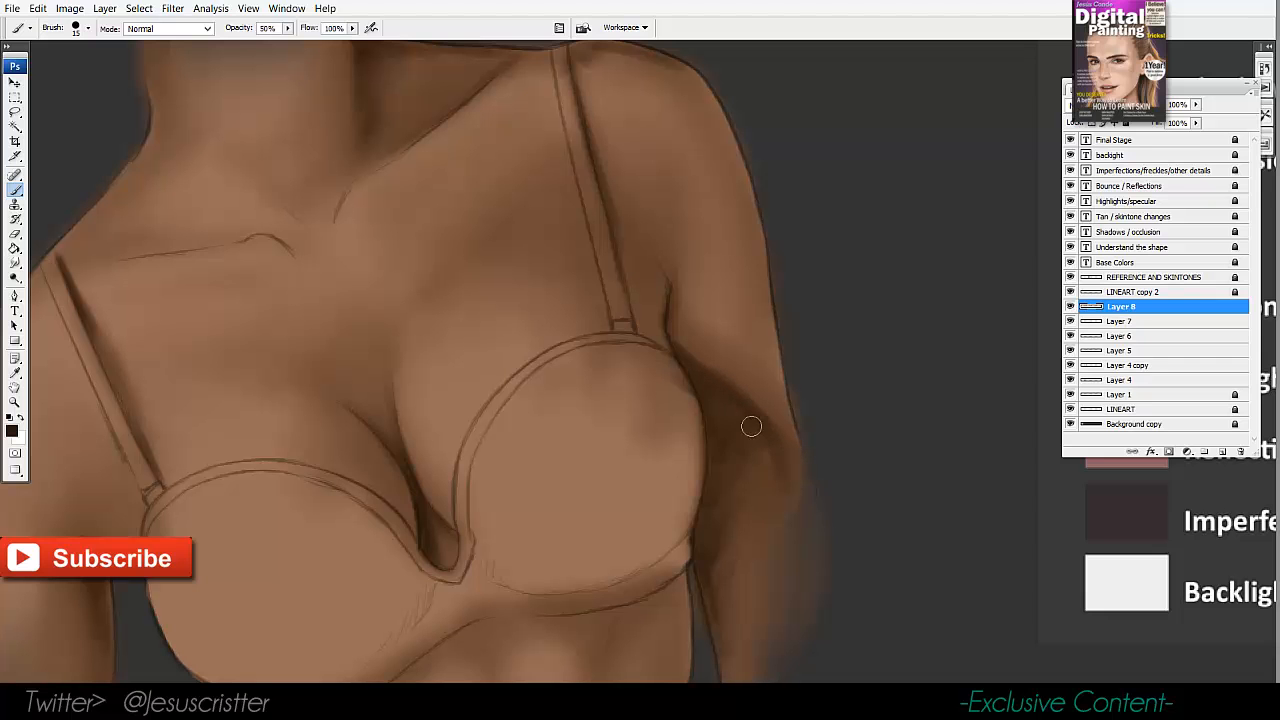
# Deepen the occlusion on the right-hand arm where it meets the torso, using the Brush and Smudge tools.
pyautogui.press('r')
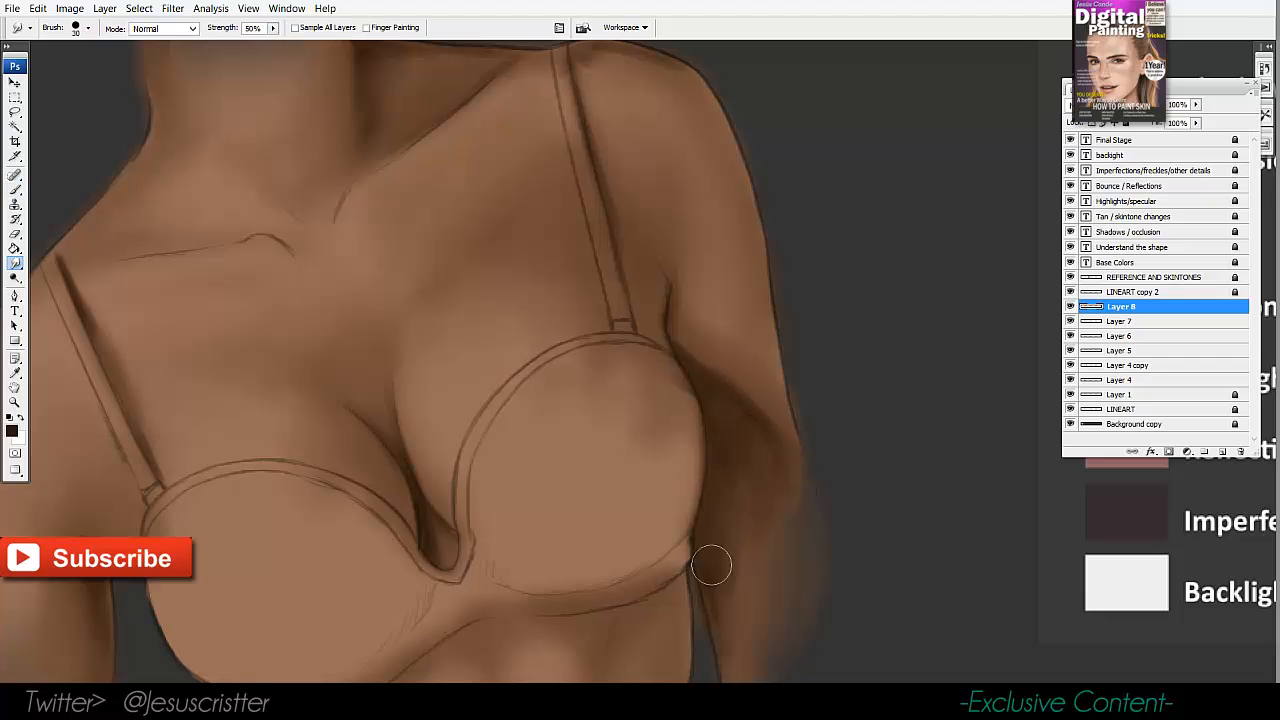
pyautogui.press('b')
pyautogui.moveTo(728, 523)
pyautogui.mouseDown()
pyautogui.moveTo(746, 566)
pyautogui.moveTo(734, 637)
pyautogui.mouseUp()
pyautogui.moveTo(713, 576); pyautogui.dragTo(713, 573)
pyautogui.press('r')
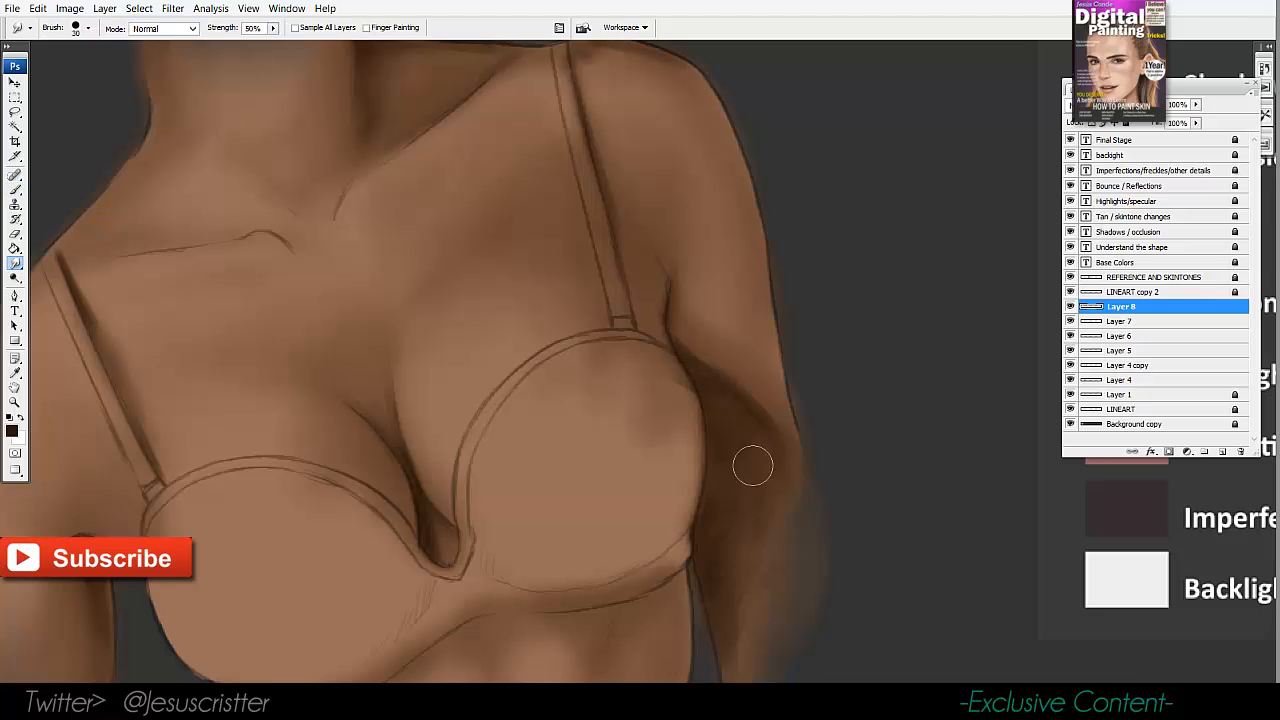
pyautogui.press('b')
pyautogui.moveTo(705, 490); pyautogui.dragTo(717, 430)
# Paint a thin occlusion shadow beneath the lower edges of both bra cups with a size 9 brush.
pyautogui.moveTo(697, 356); pyautogui.dragTo(754, 188)
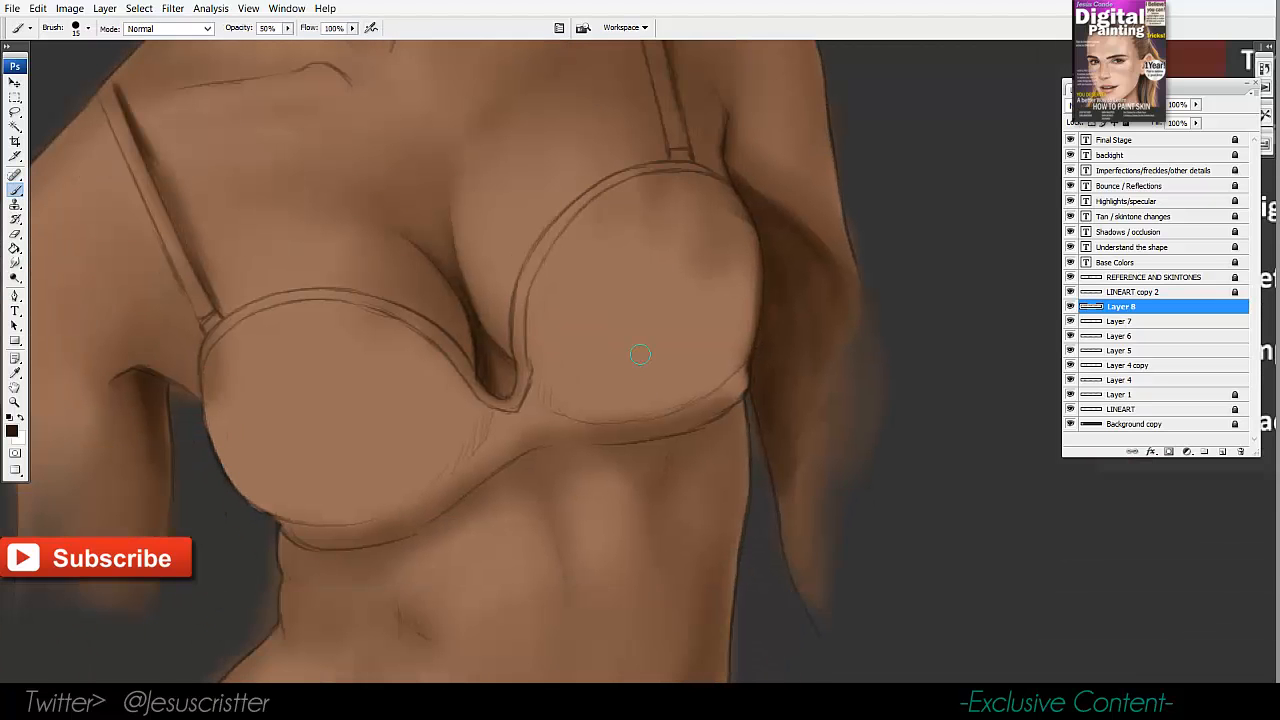
pyautogui.press('[')
pyautogui.press('[')
pyautogui.moveTo(634, 446)
pyautogui.mouseDown()
pyautogui.moveTo(704, 432)
pyautogui.moveTo(737, 403)
pyautogui.mouseUp()
pyautogui.moveTo(678, 438); pyautogui.dragTo(631, 449)
pyautogui.moveTo(728, 410); pyautogui.dragTo(740, 402)
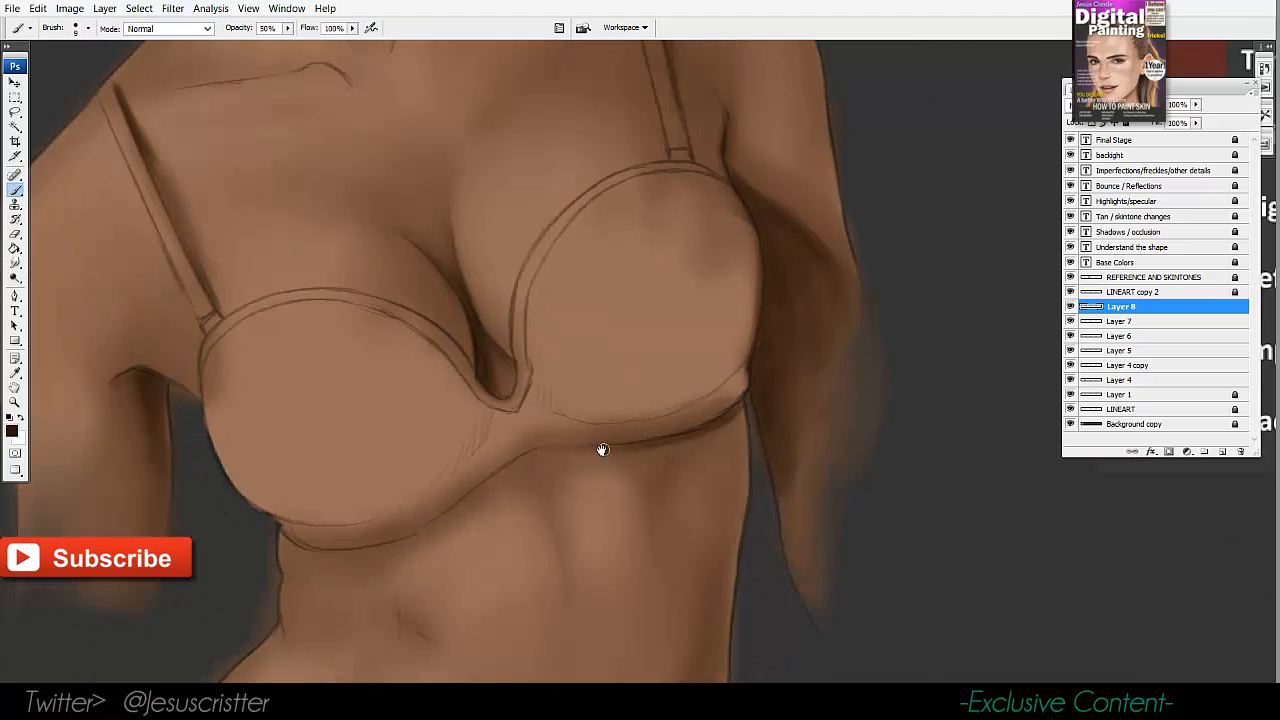
pyautogui.moveTo(603, 450); pyautogui.dragTo(688, 409)
pyautogui.moveTo(548, 460)
pyautogui.mouseDown()
pyautogui.moveTo(428, 498)
pyautogui.moveTo(610, 404)
pyautogui.moveTo(559, 380)
pyautogui.mouseUp()
# Paint a darker rib shadow below the right-hand bra cup, enlarging the brush to widen it.
pyautogui.moveTo(702, 387)
pyautogui.mouseDown()
pyautogui.moveTo(720, 397)
pyautogui.moveTo(692, 446)
pyautogui.mouseUp()
pyautogui.press('r')
pyautogui.press('b')
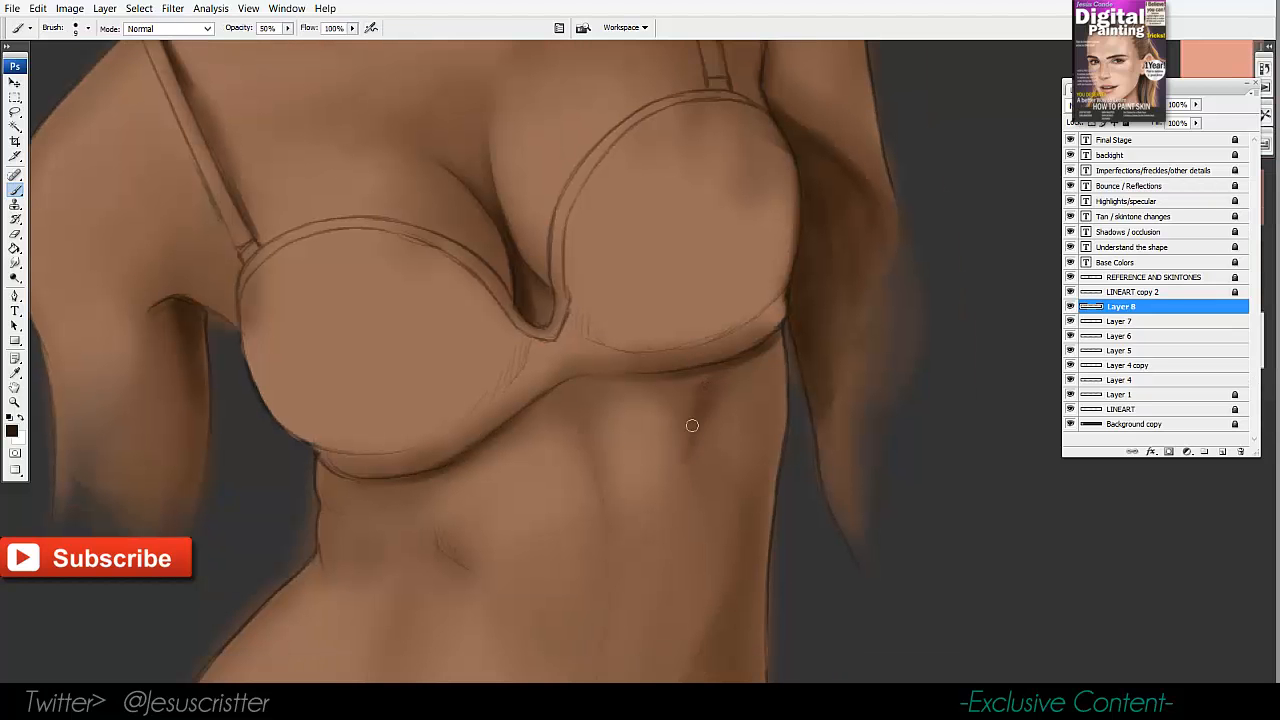
pyautogui.press(']')
pyautogui.press(']')
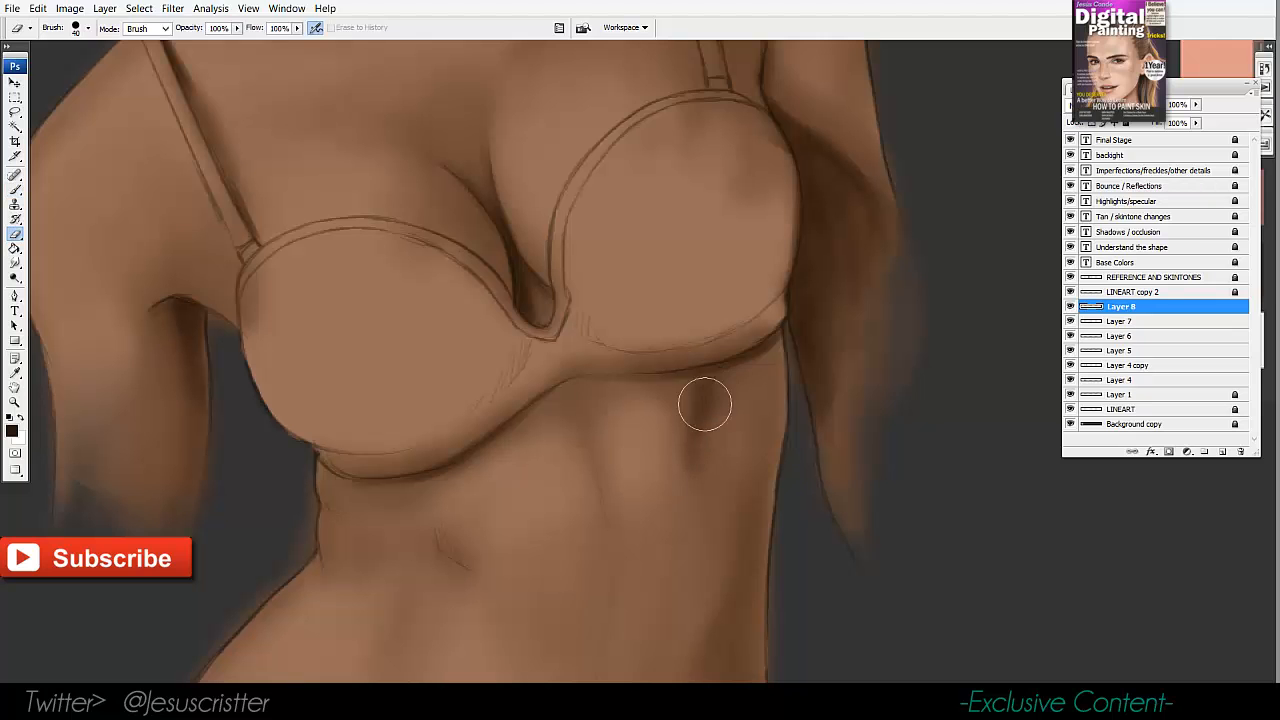
# Shade the diagonal muscle line on the right-hand side of the waist and blend it with the Smudge tool at 50% strength.
pyautogui.scroll(-2, 705, 450)
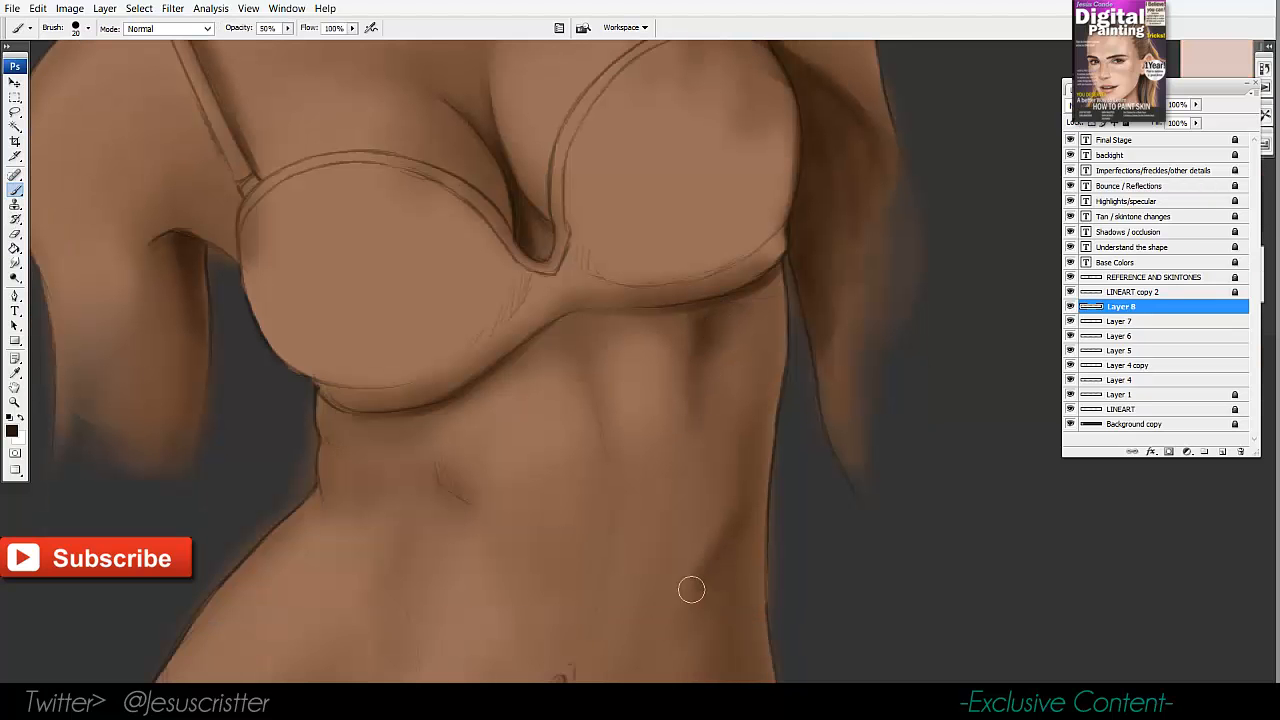
pyautogui.press('r')
pyautogui.moveTo(709, 514); pyautogui.dragTo(721, 480)
pyautogui.moveTo(709, 556); pyautogui.dragTo(686, 601)
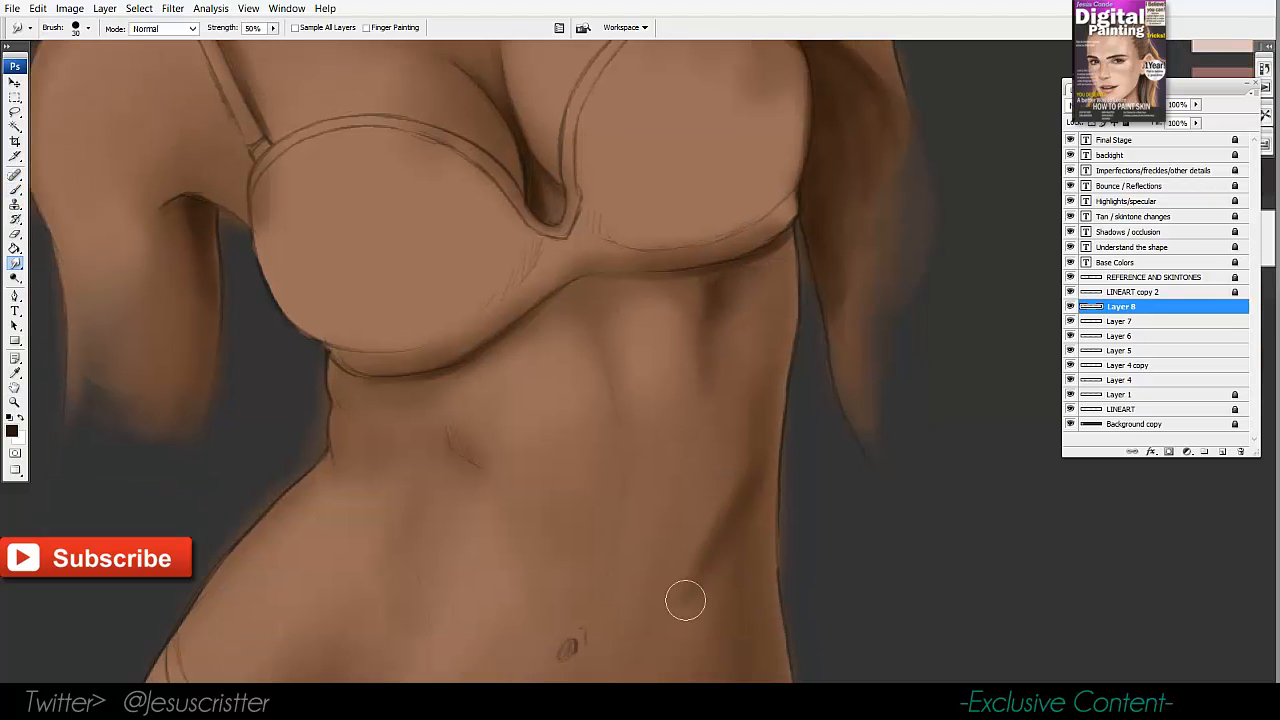
pyautogui.press('e')
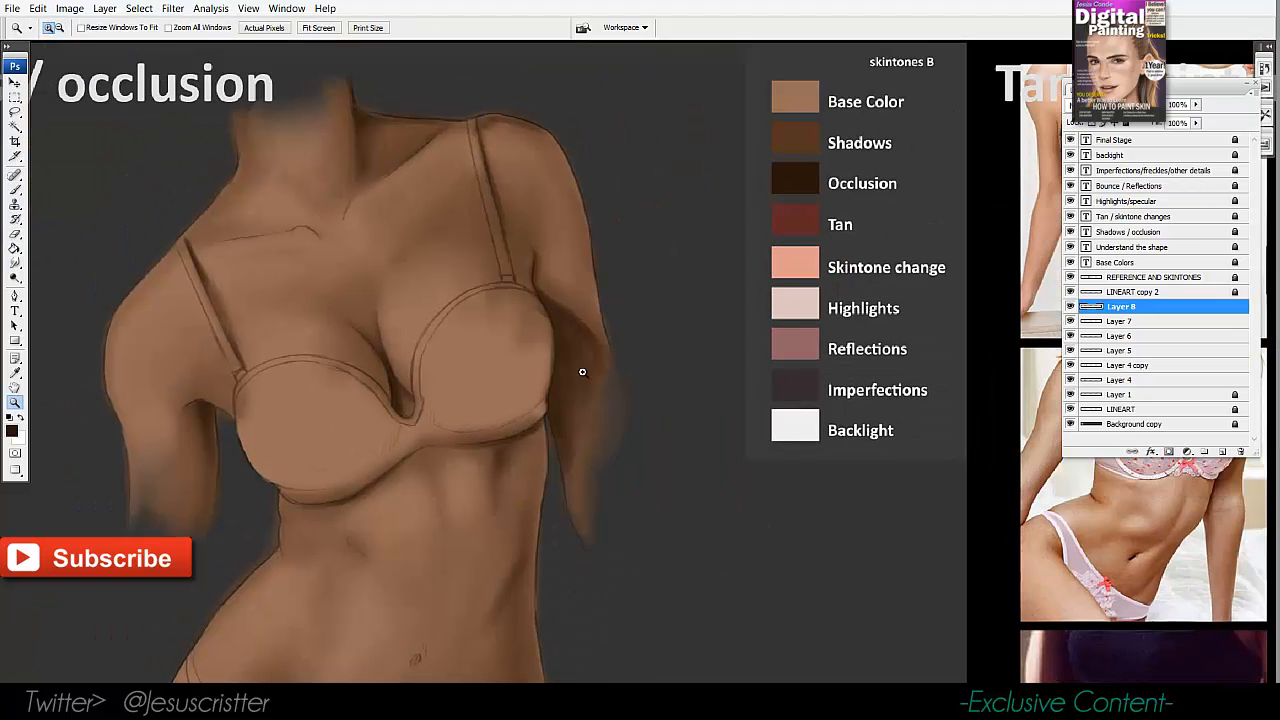
# Paint occlusion shading along the left-hand collarbone with a size 9 brush.
pyautogui.press('b')
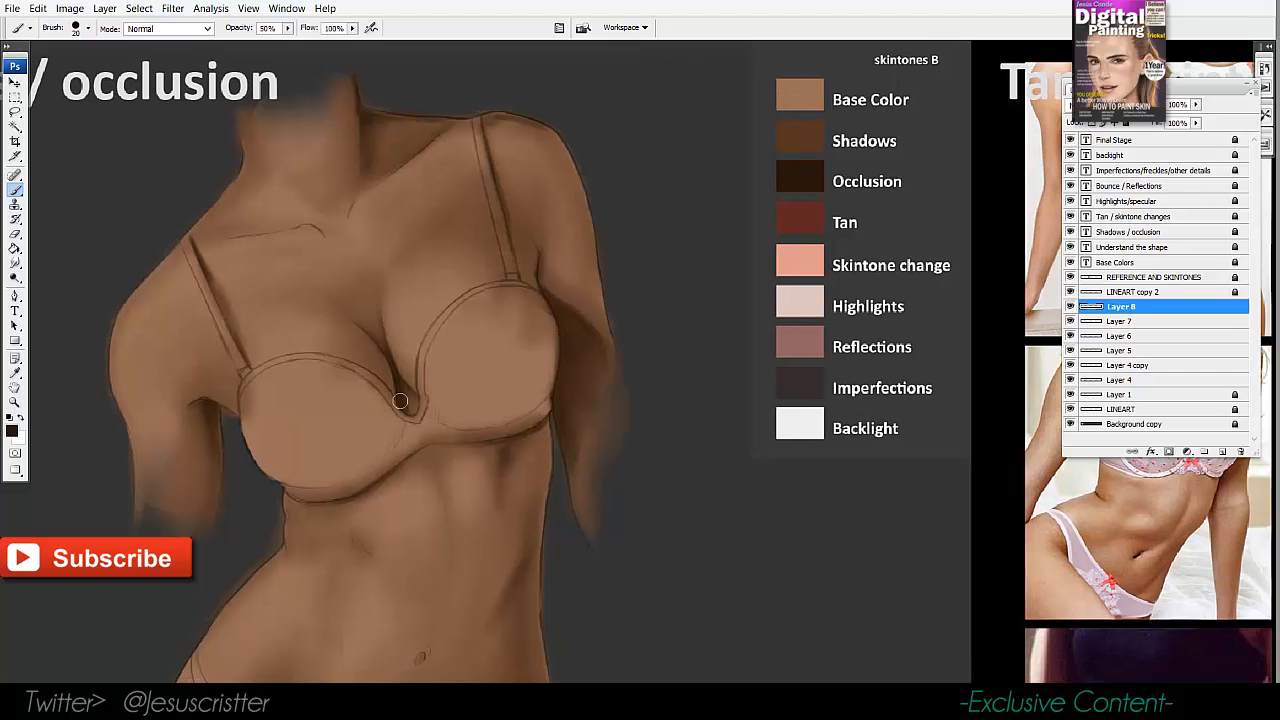
pyautogui.moveTo(334, 198)
pyautogui.mouseDown()
pyautogui.moveTo(355, 230)
pyautogui.moveTo(243, 268)
pyautogui.mouseUp()
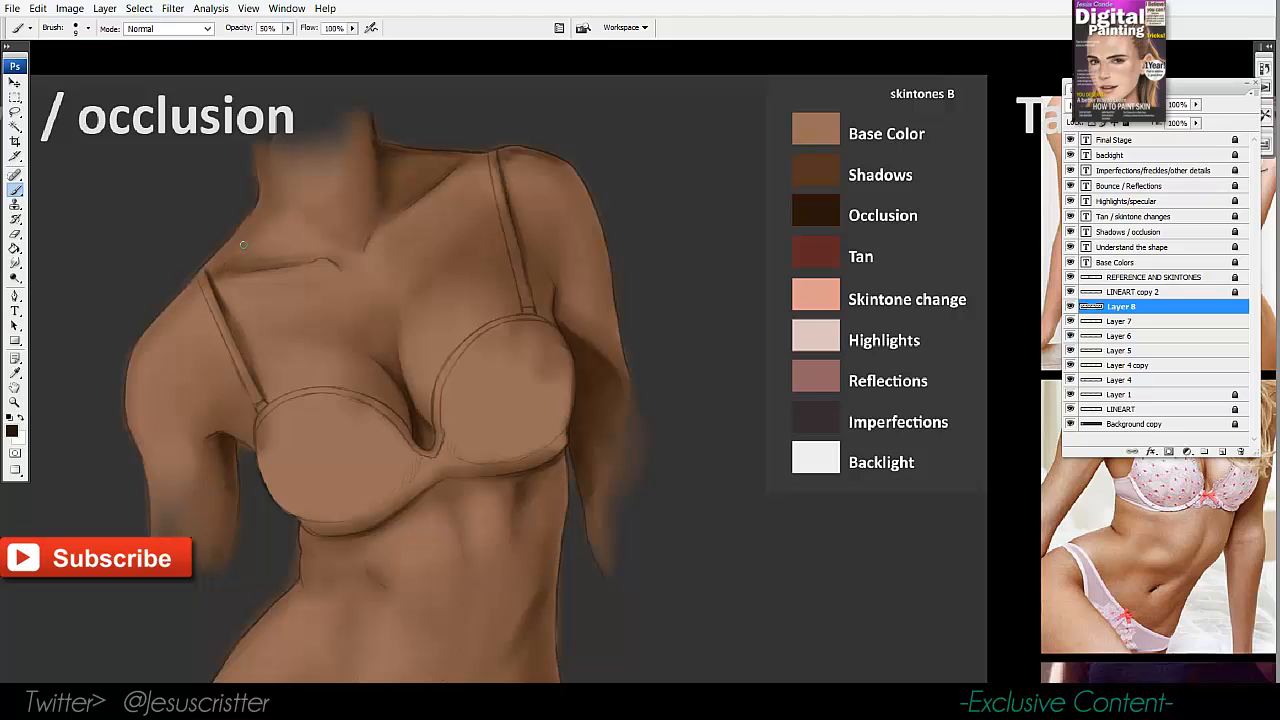
pyautogui.moveTo(252, 251); pyautogui.dragTo(232, 191)
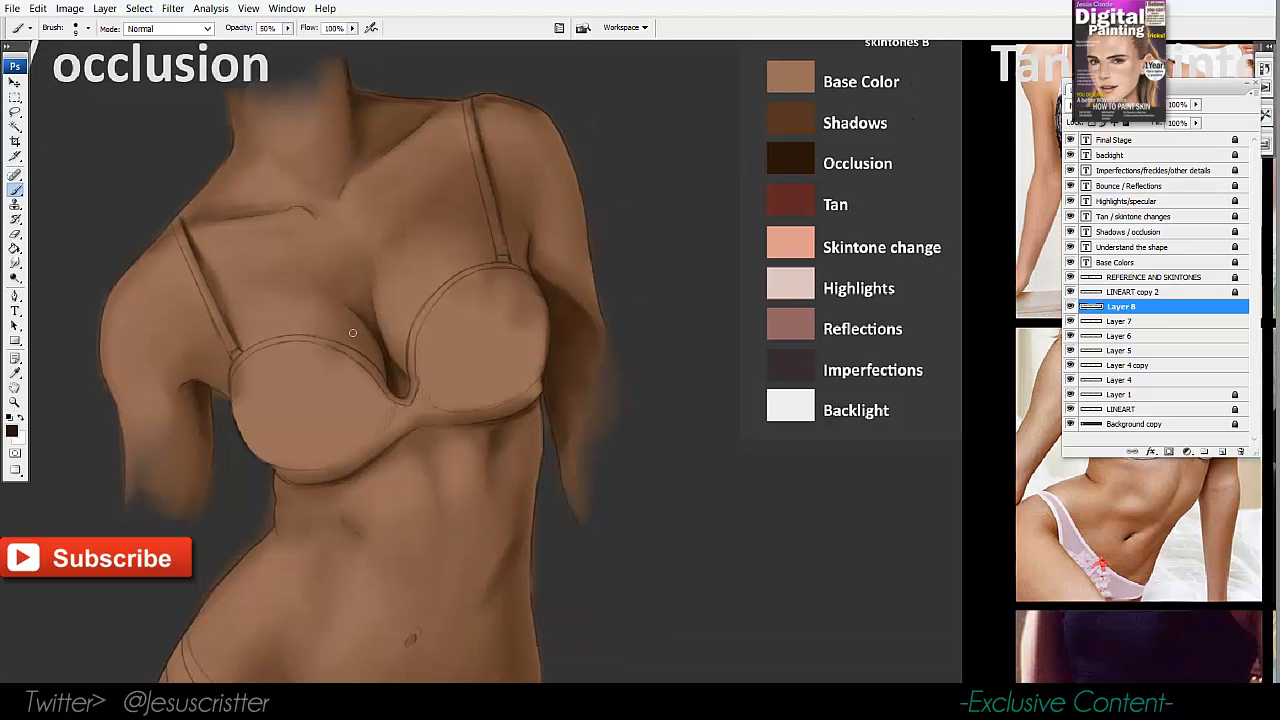
# Darken the left-hand inner thigh beside the panty edge with the occlusion tone, adjusting the brush size.
pyautogui.moveTo(331, 417); pyautogui.dragTo(309, 181)
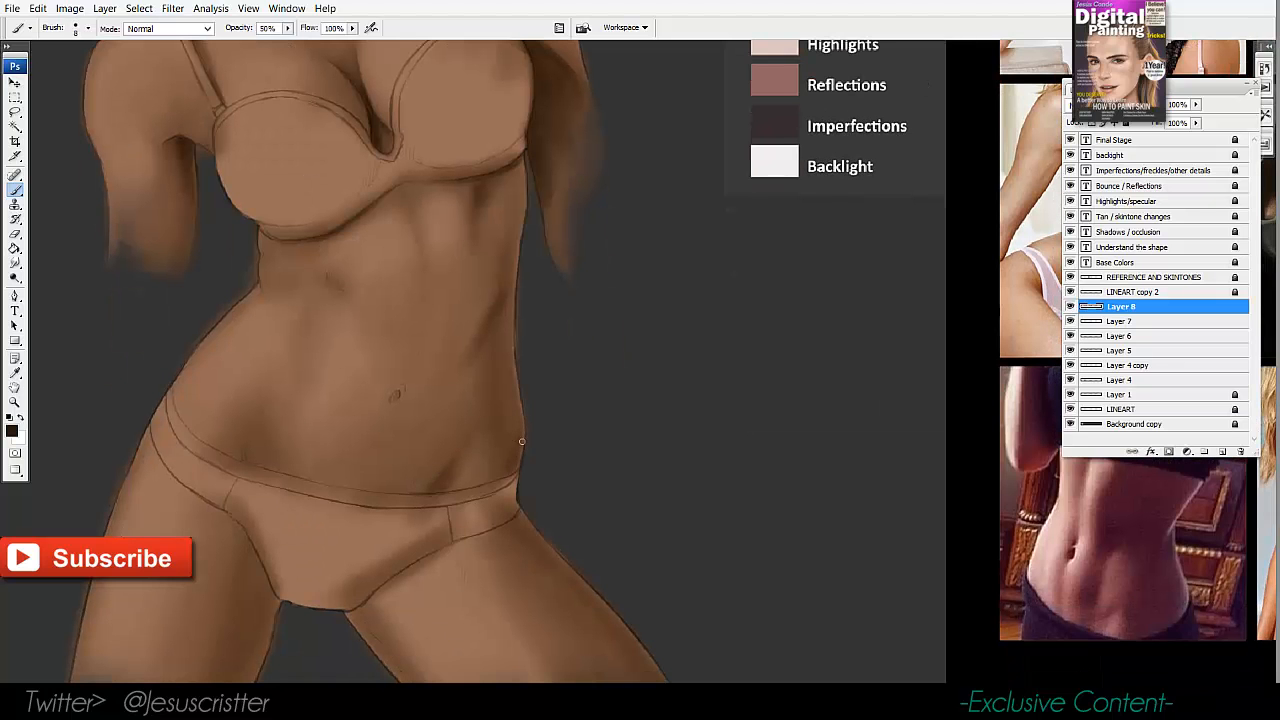
pyautogui.keyDown('alt'); pyautogui.click(509, 320); pyautogui.keyUp('alt')
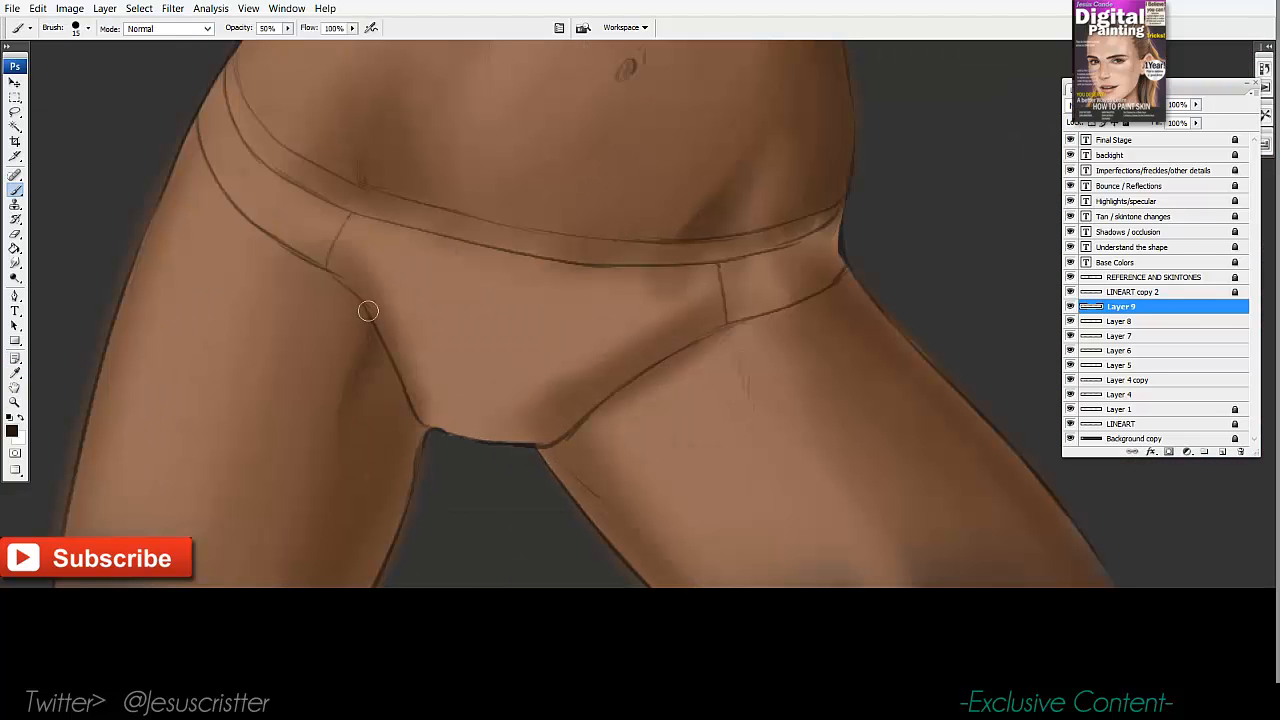
pyautogui.press(']')
pyautogui.press(']')
pyautogui.press(']')
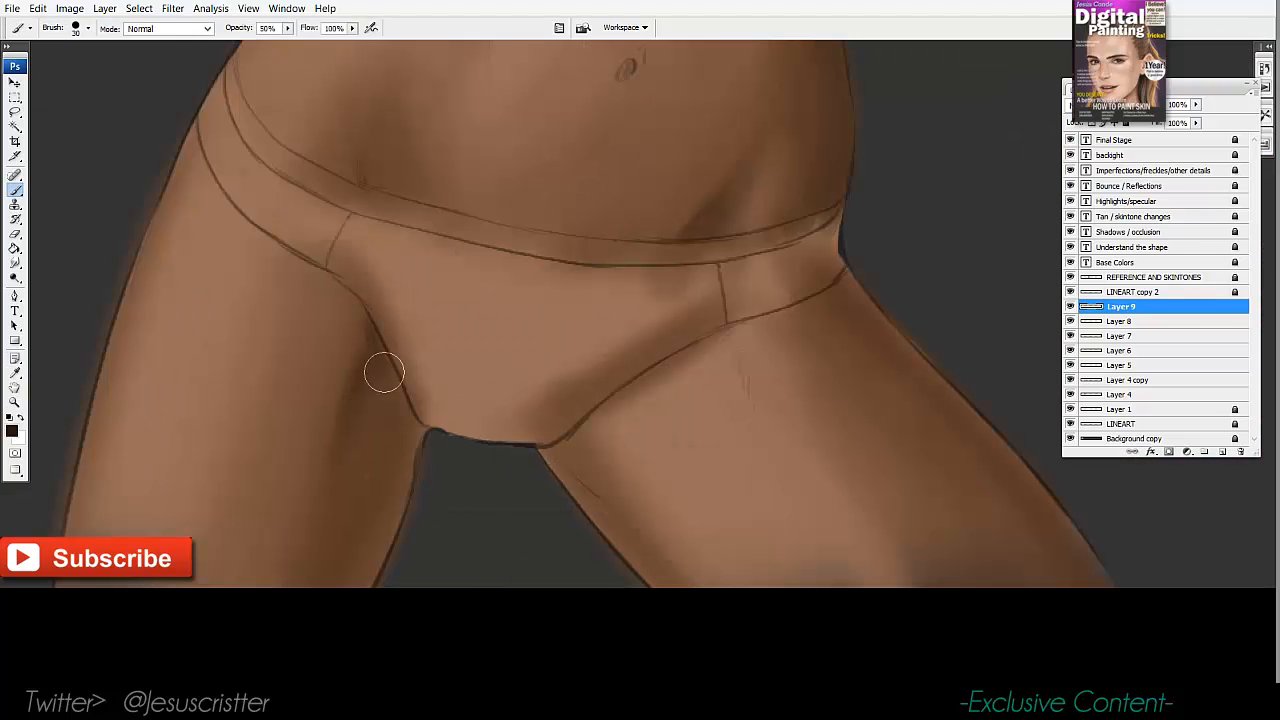
pyautogui.press('[')
pyautogui.press('[')
pyautogui.press('[')
pyautogui.press('[')
pyautogui.moveTo(405, 395)
pyautogui.mouseDown()
pyautogui.moveTo(420, 428)
pyautogui.moveTo(397, 505)
pyautogui.moveTo(342, 592)
pyautogui.moveTo(383, 551)
pyautogui.mouseUp()
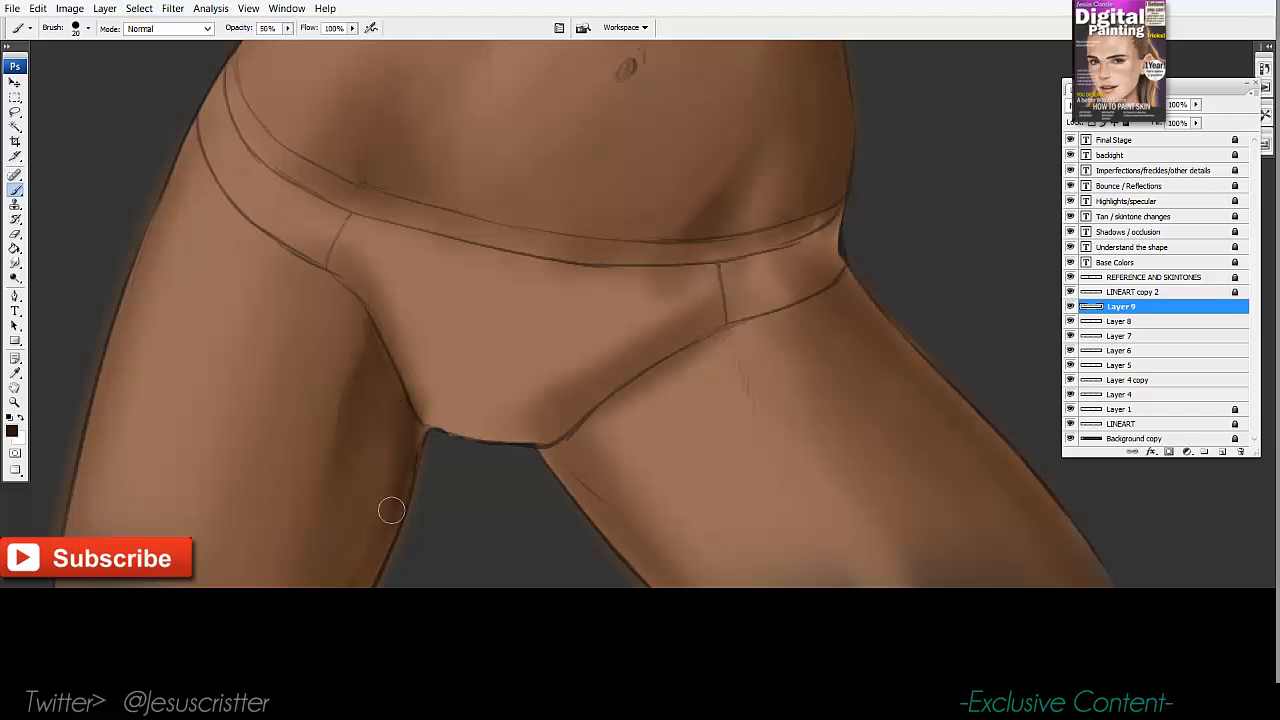
# Reinforce the fine occlusion line along the left-hand leg opening of the panties with a smaller brush.
pyautogui.press('r')
pyautogui.press('b')
pyautogui.press('[')
pyautogui.press('[')
pyautogui.moveTo(426, 429)
pyautogui.mouseDown()
pyautogui.moveTo(417, 450)
pyautogui.moveTo(397, 383)
pyautogui.mouseUp()
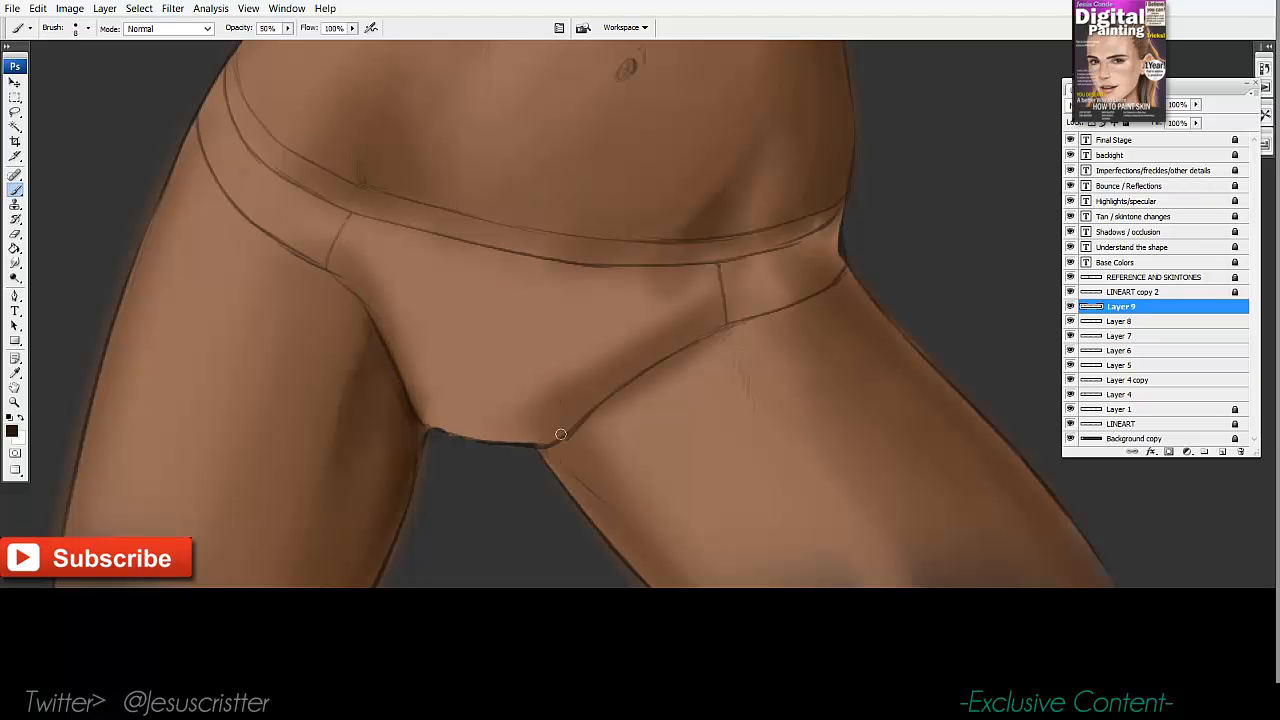
# Shade the right-hand inner thigh below the panty edge with sampled shadow tones, using a brush of size 20 to 25.
pyautogui.press(']')
pyautogui.press(']')
pyautogui.moveTo(551, 451)
pyautogui.mouseDown()
pyautogui.moveTo(570, 481)
pyautogui.moveTo(557, 460)
pyautogui.mouseUp()
pyautogui.press('i')
pyautogui.click(595, 443)
pyautogui.press('b')
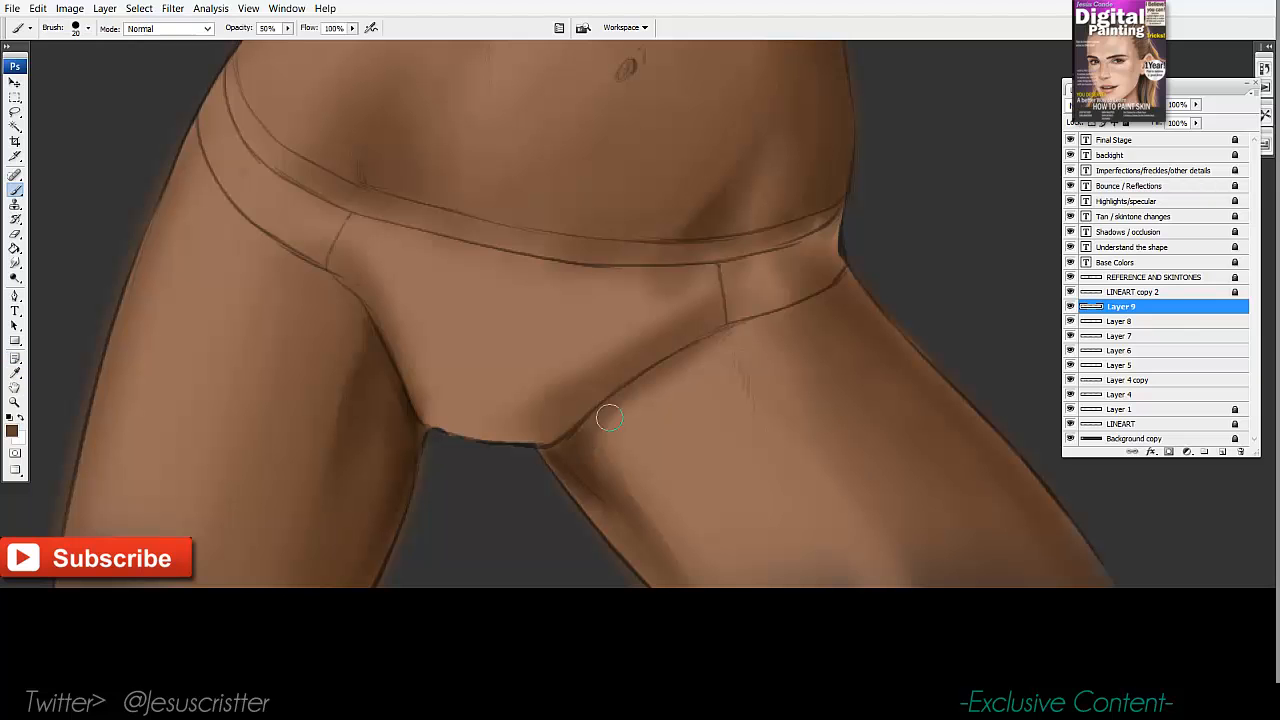
pyautogui.press(']')
pyautogui.press(']')
pyautogui.press('[')
pyautogui.press('[')
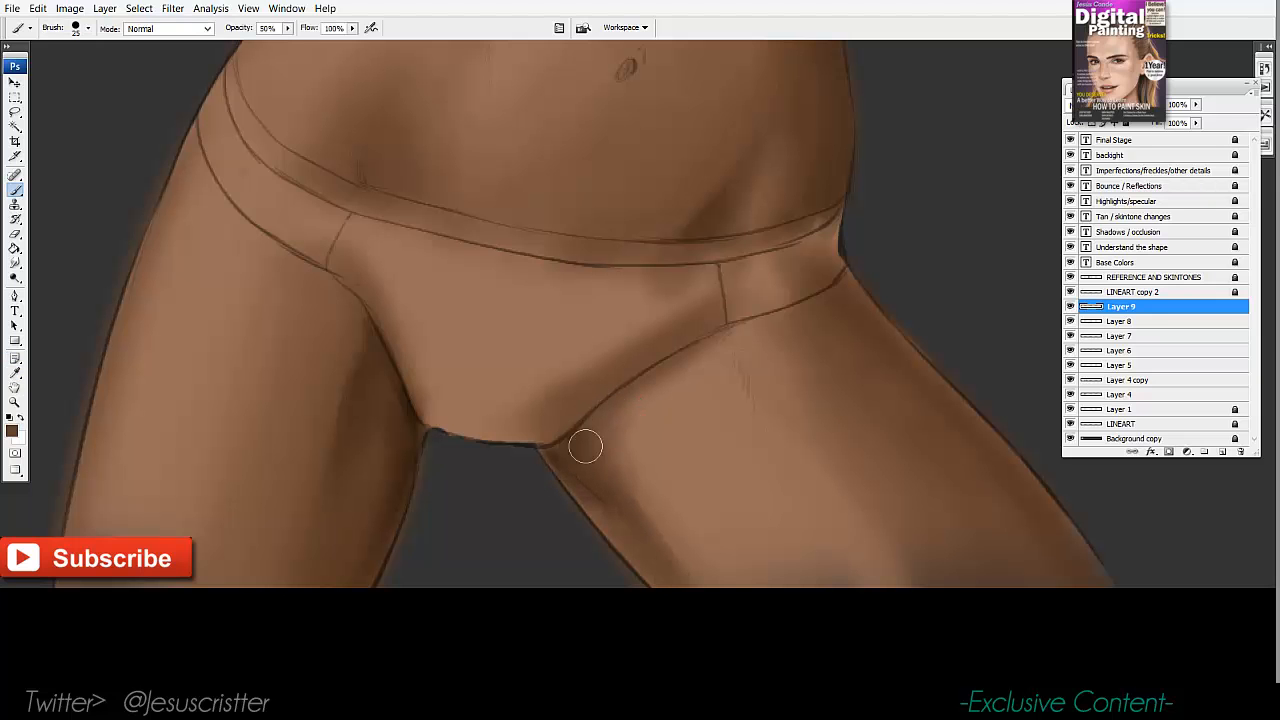
pyautogui.keyDown('alt'); pyautogui.click(397, 368); pyautogui.keyUp('alt')
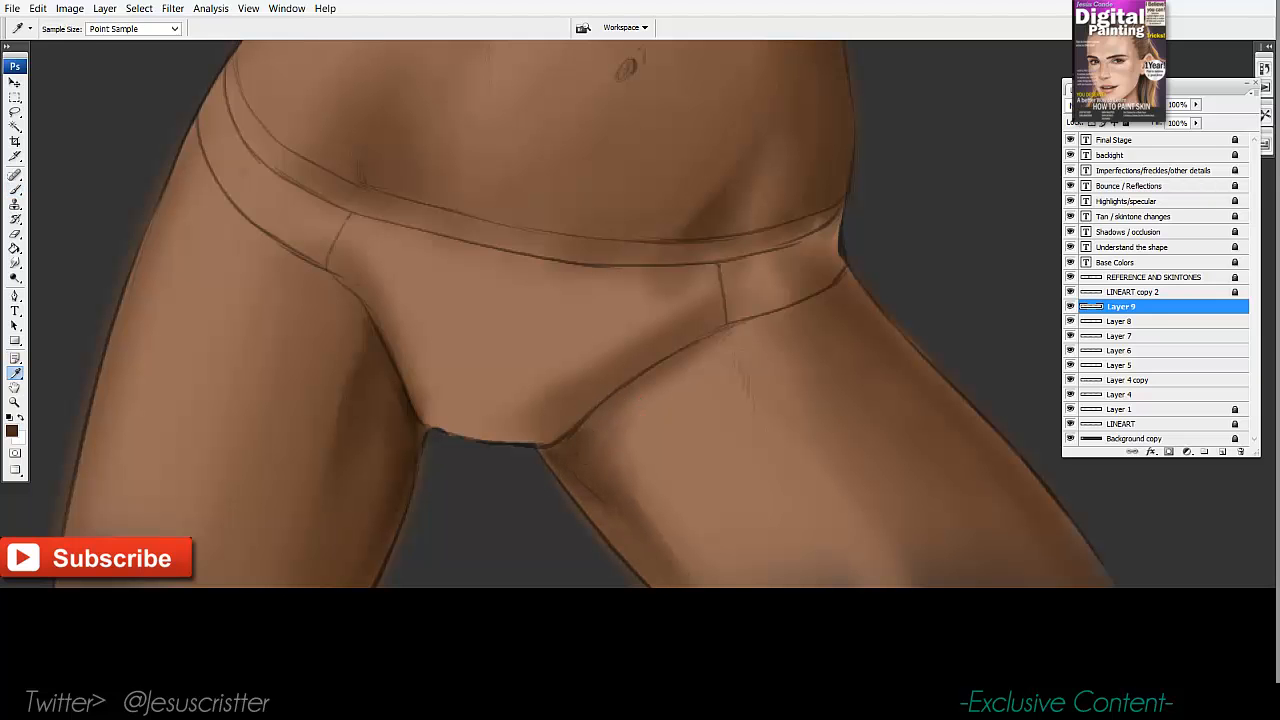
# Shade the upper right-hand thigh, blend with the Smudge tool at 50% strength, and darken the navel with a size 25 brush.
pyautogui.press('z')
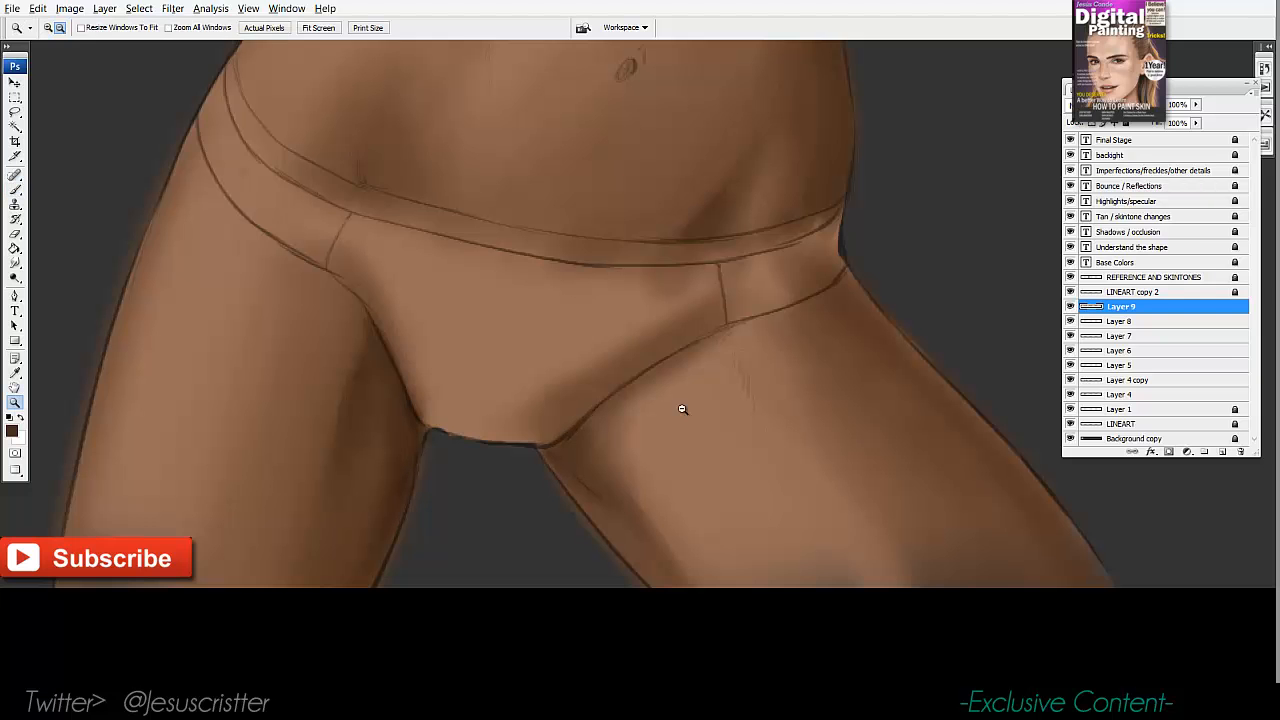
pyautogui.keyDown('alt'); pyautogui.click(680, 405); pyautogui.keyUp('alt')
pyautogui.keyDown('alt'); pyautogui.click(682, 398); pyautogui.keyUp('alt')
pyautogui.moveTo(742, 248); pyautogui.dragTo(512, 301)
pyautogui.click(465, 403)
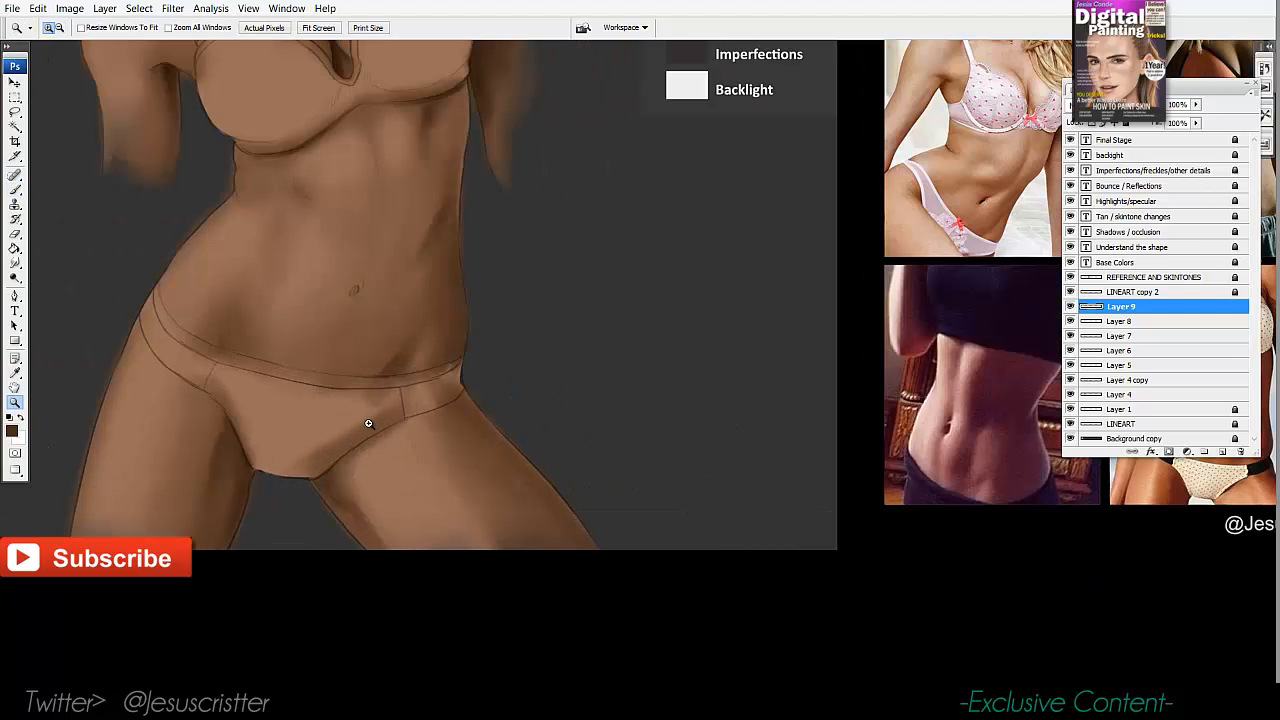
pyautogui.press('b')
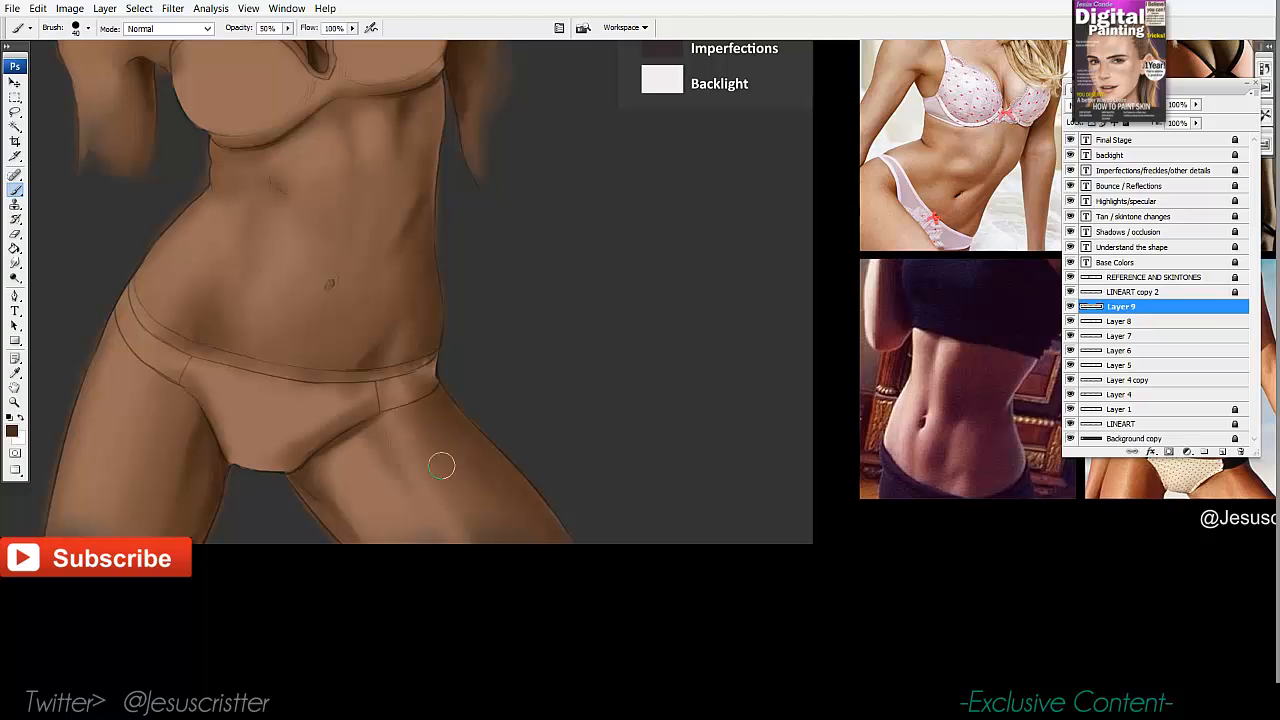
pyautogui.press('r')
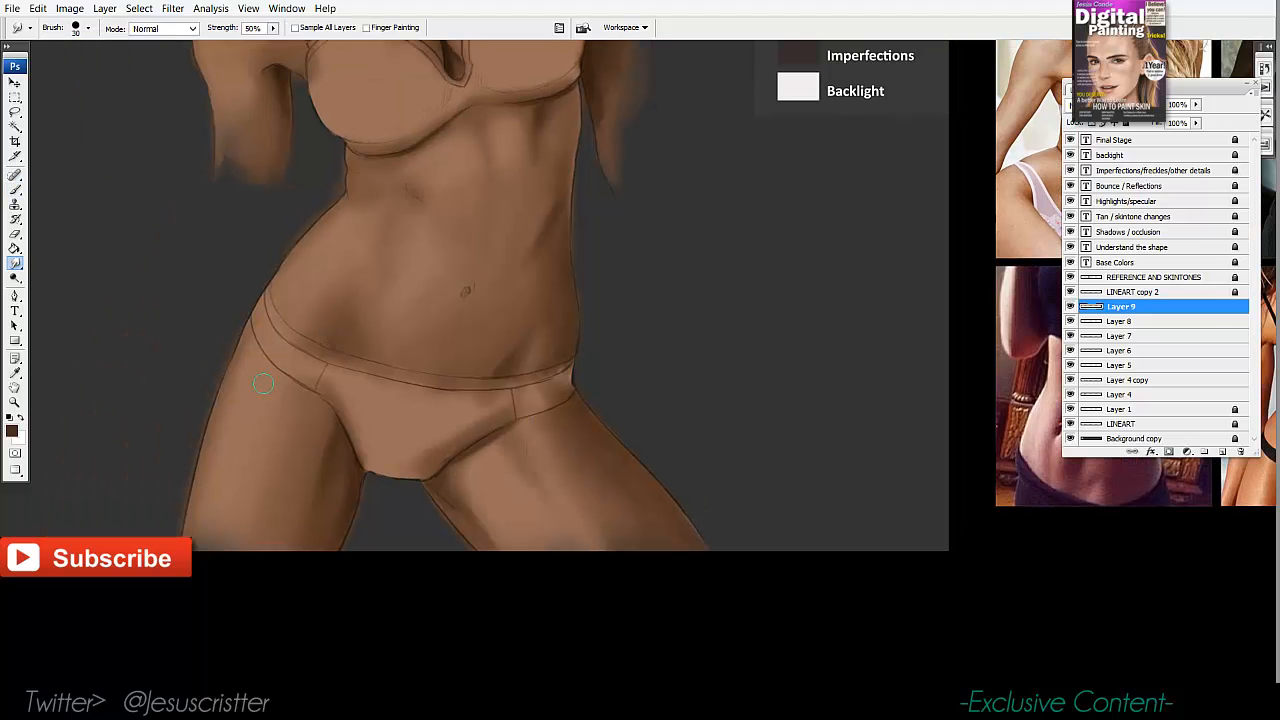
pyautogui.press('b')
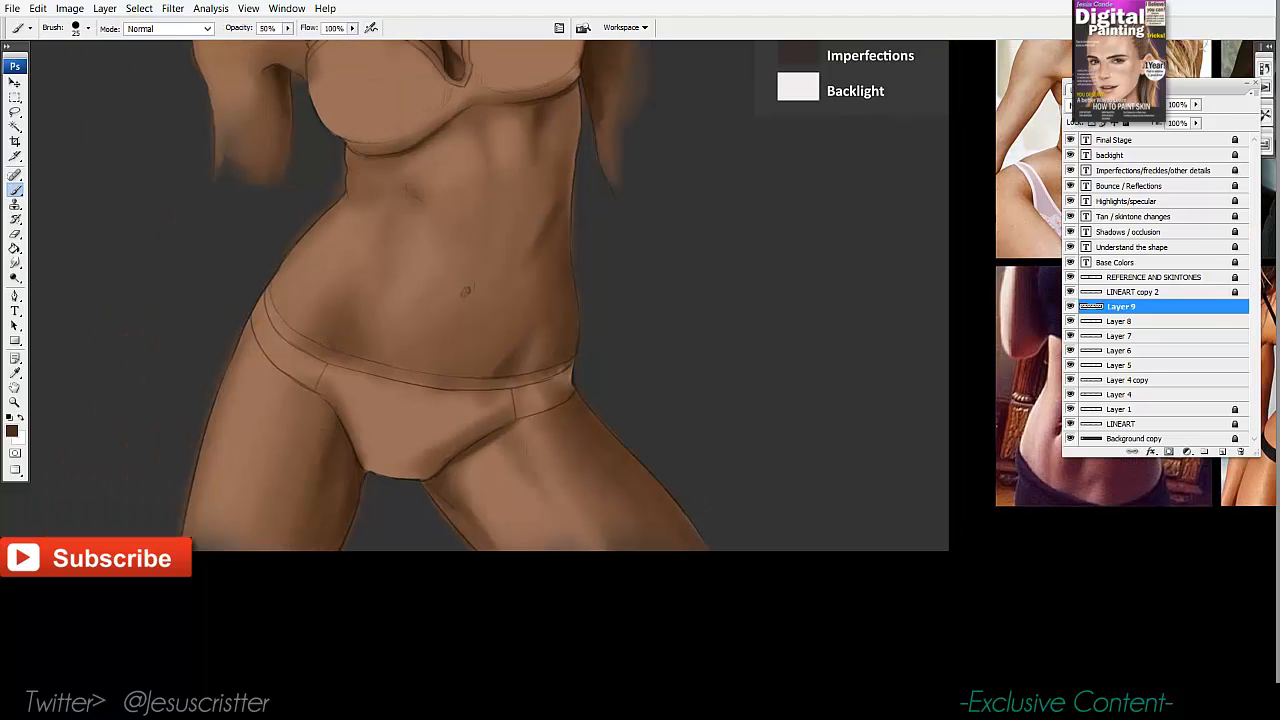
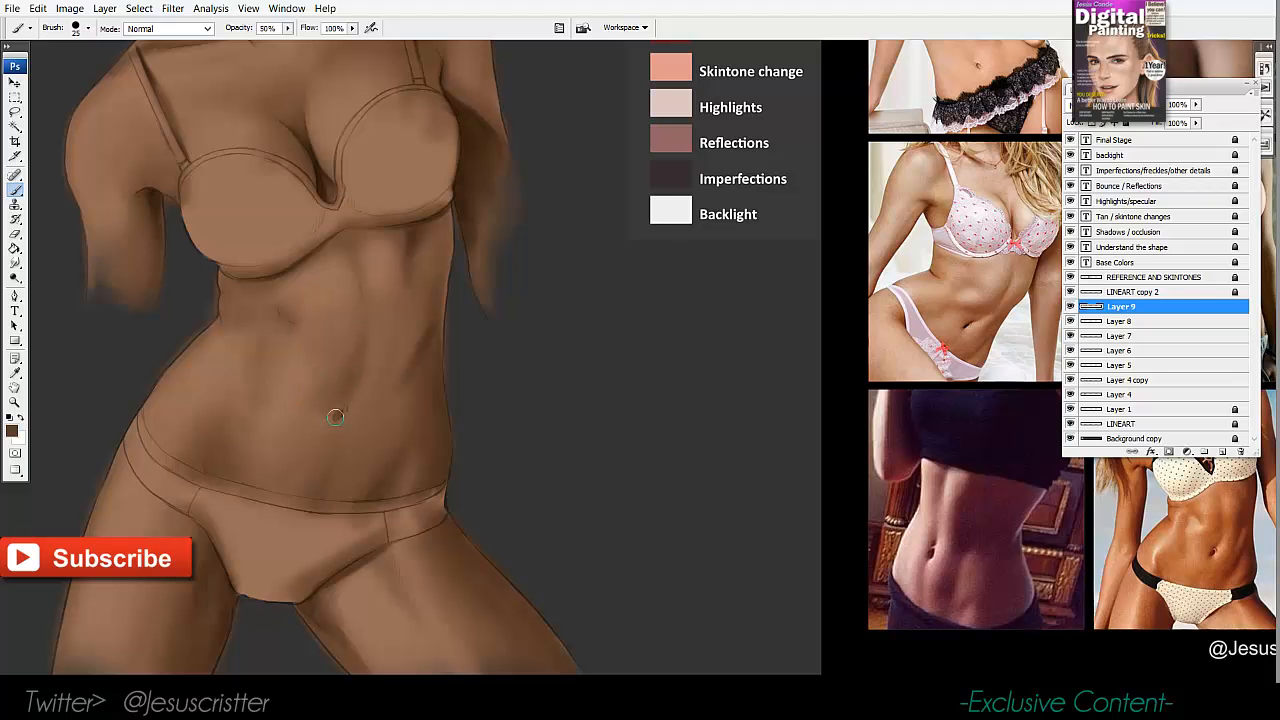
pyautogui.click(335, 415)
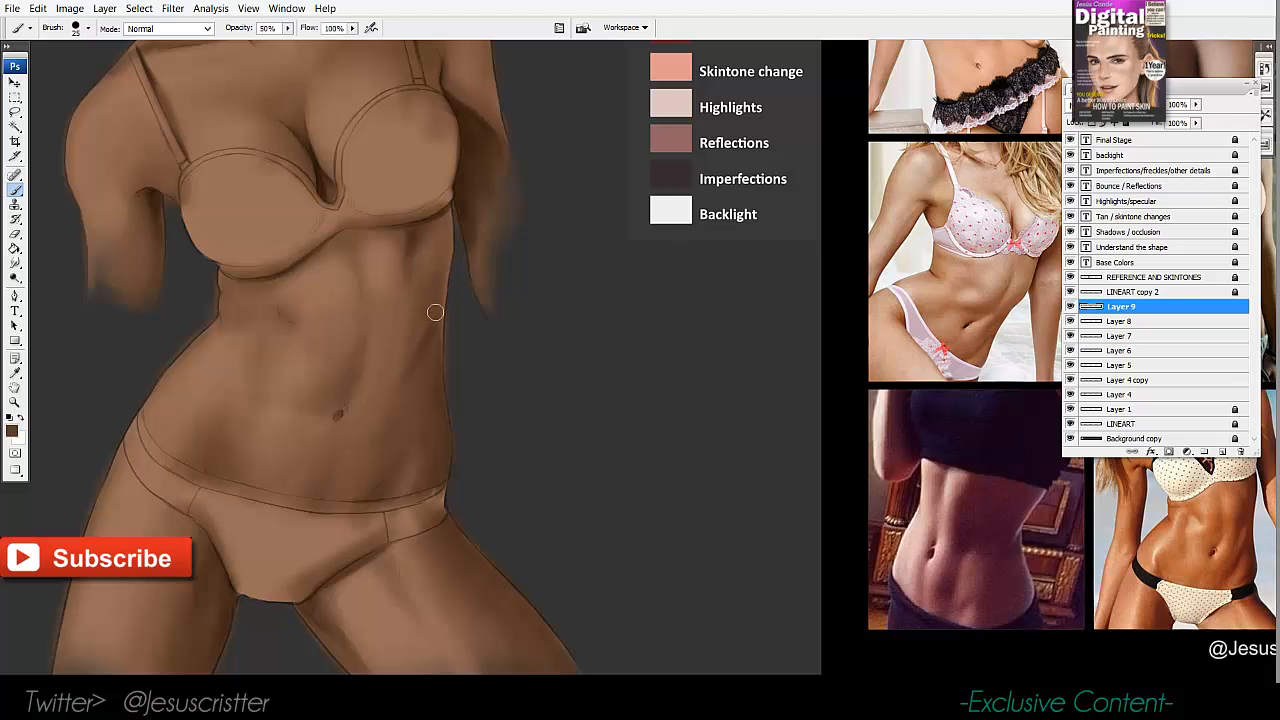
# Paint occlusion shading down the right-hand side of the ribcage beneath the bra with a sampled dark tone and brush sizes 10 to 20.
pyautogui.keyDown('alt'); pyautogui.click(433, 250); pyautogui.keyUp('alt')
pyautogui.press('[')
pyautogui.press('[')
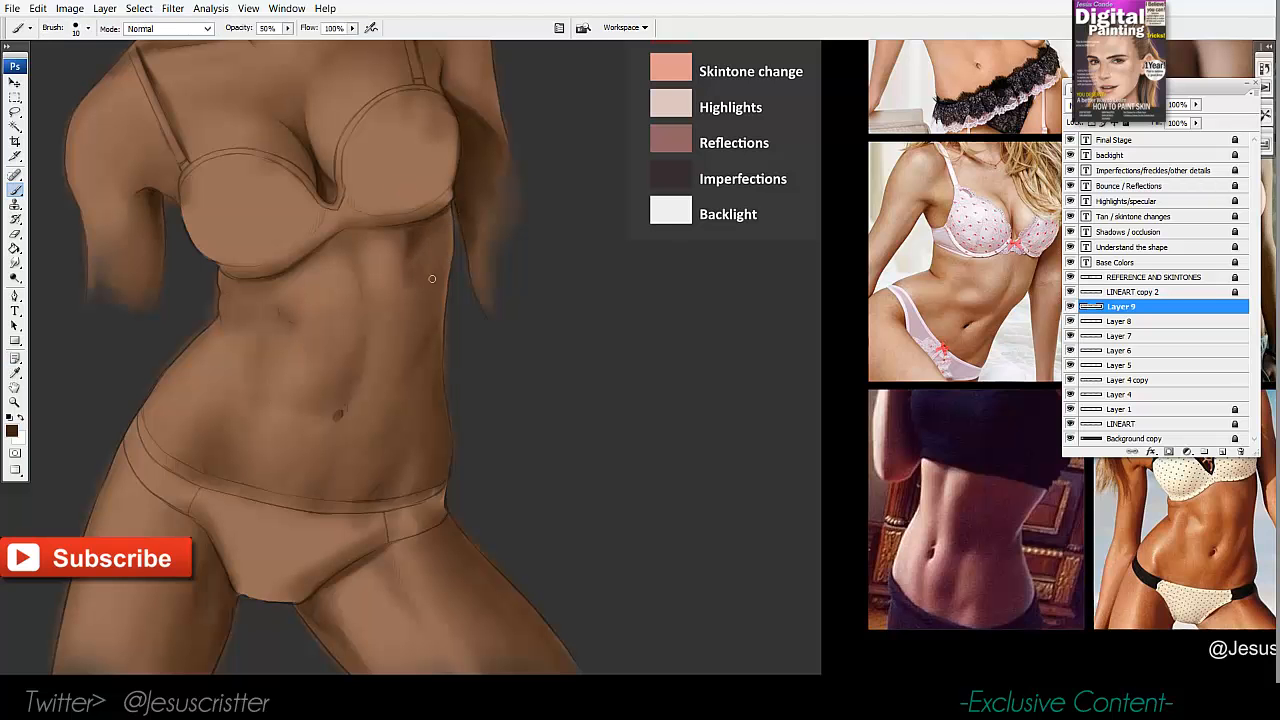
pyautogui.moveTo(450, 222); pyautogui.dragTo(443, 337)
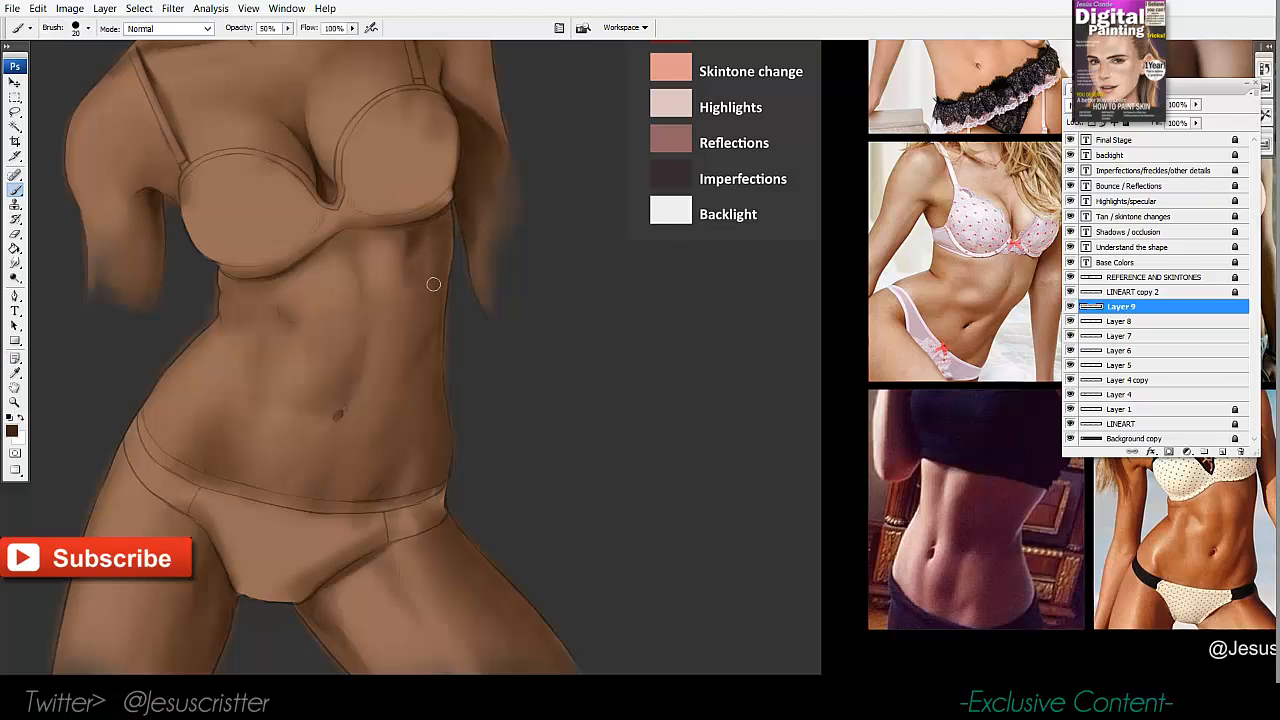
pyautogui.moveTo(447, 250)
pyautogui.mouseDown()
pyautogui.moveTo(443, 223)
pyautogui.moveTo(434, 257)
pyautogui.mouseUp()
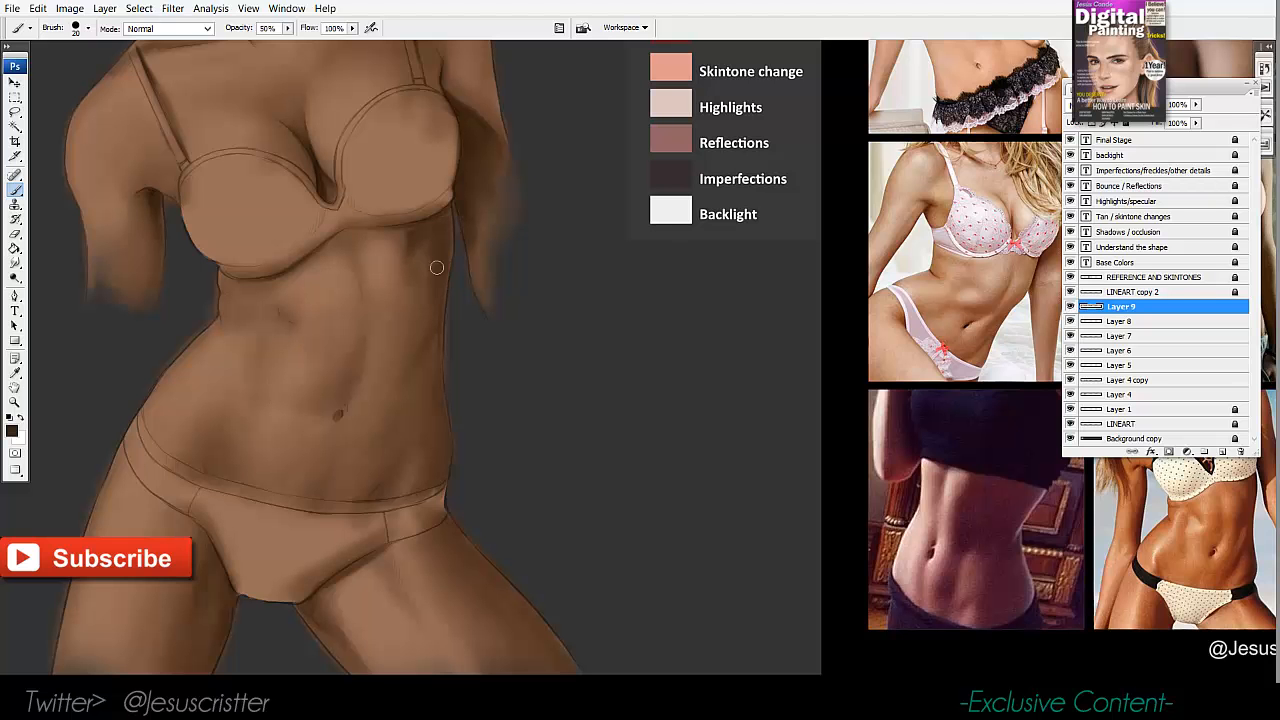
pyautogui.press('[')
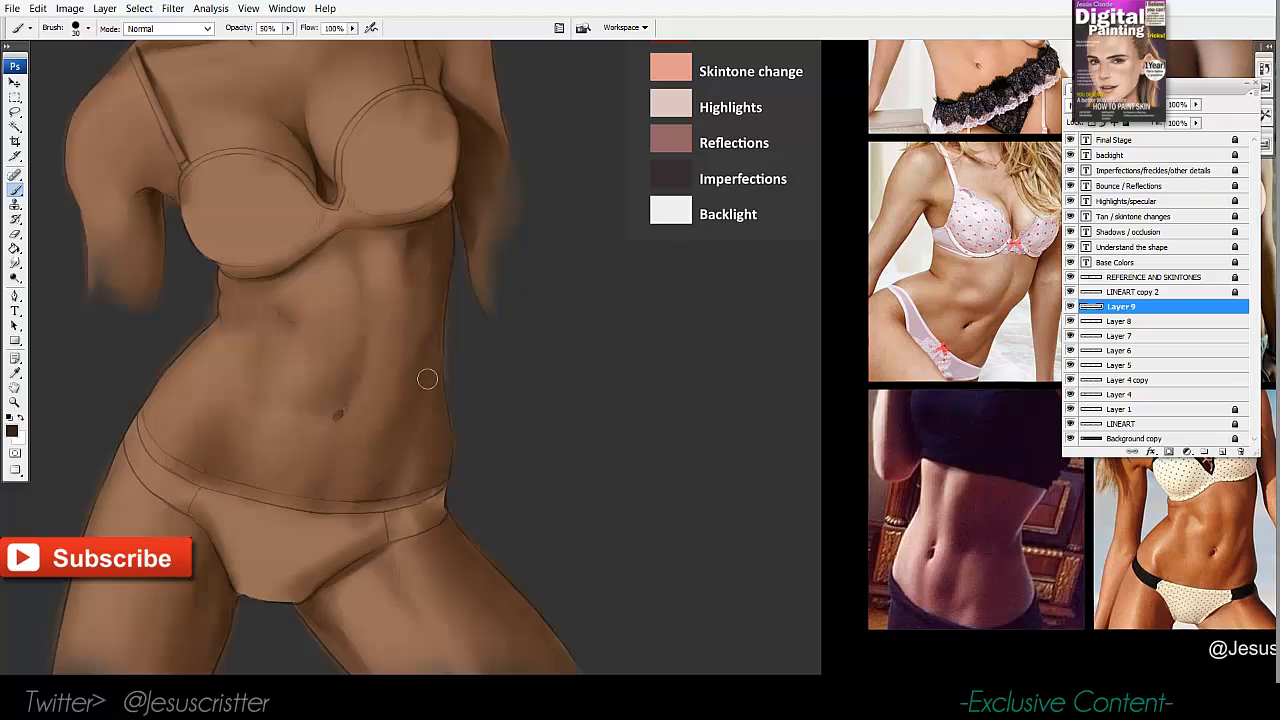
# Refine the shading on the right-hand side of the abdomen with sampled skin tones and brush sizes 20 to 30.
pyautogui.keyDown('alt'); pyautogui.click(376, 378); pyautogui.keyUp('alt')
pyautogui.press('[')
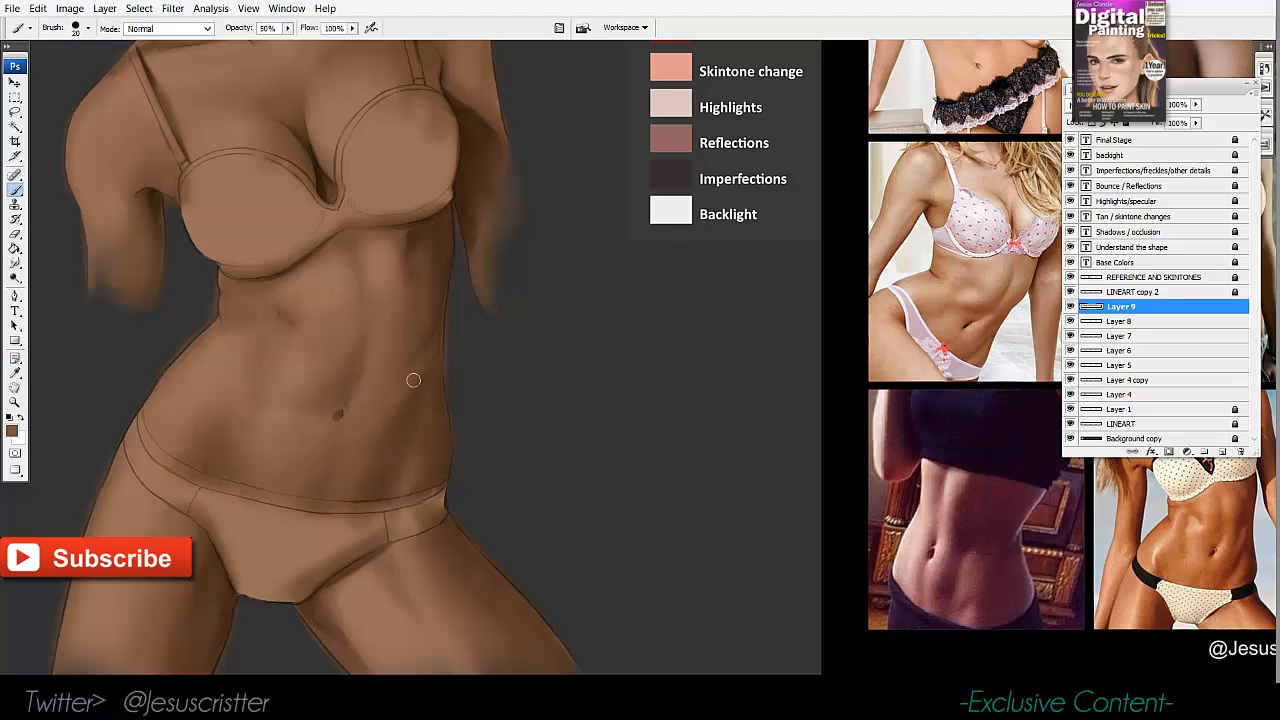
pyautogui.keyDown('alt'); pyautogui.click(415, 358); pyautogui.keyUp('alt')
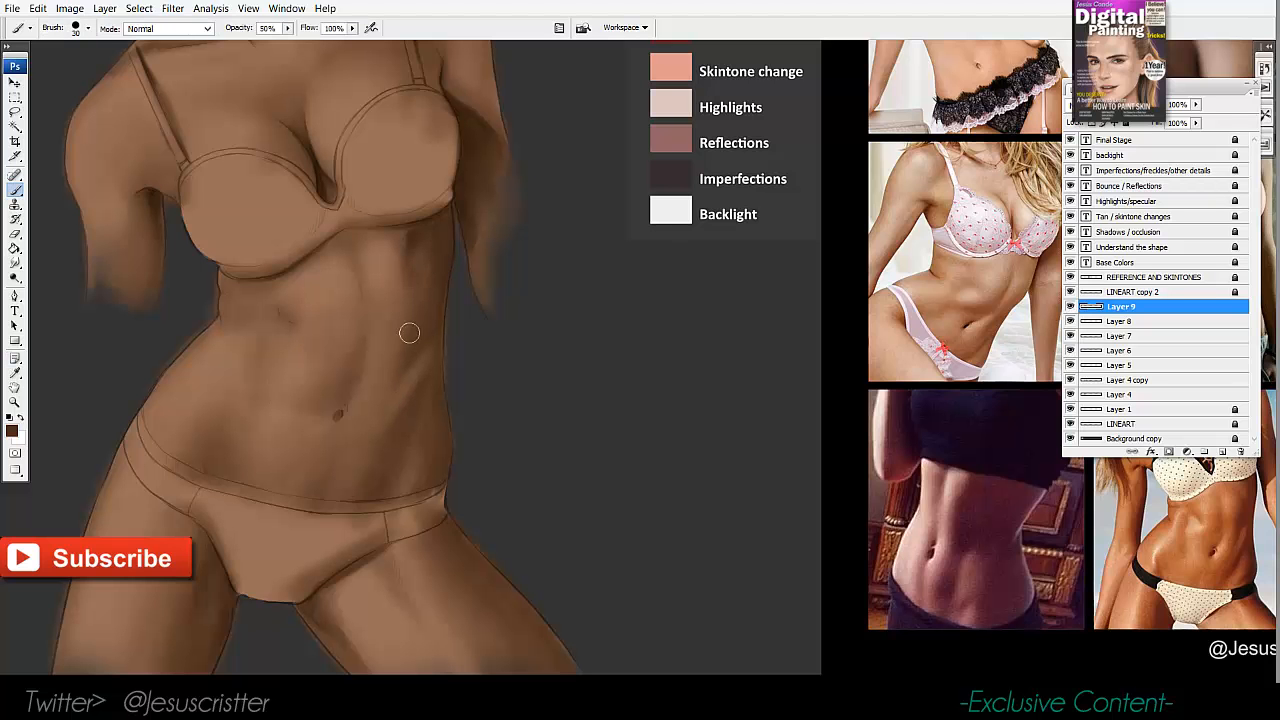
pyautogui.press(']')
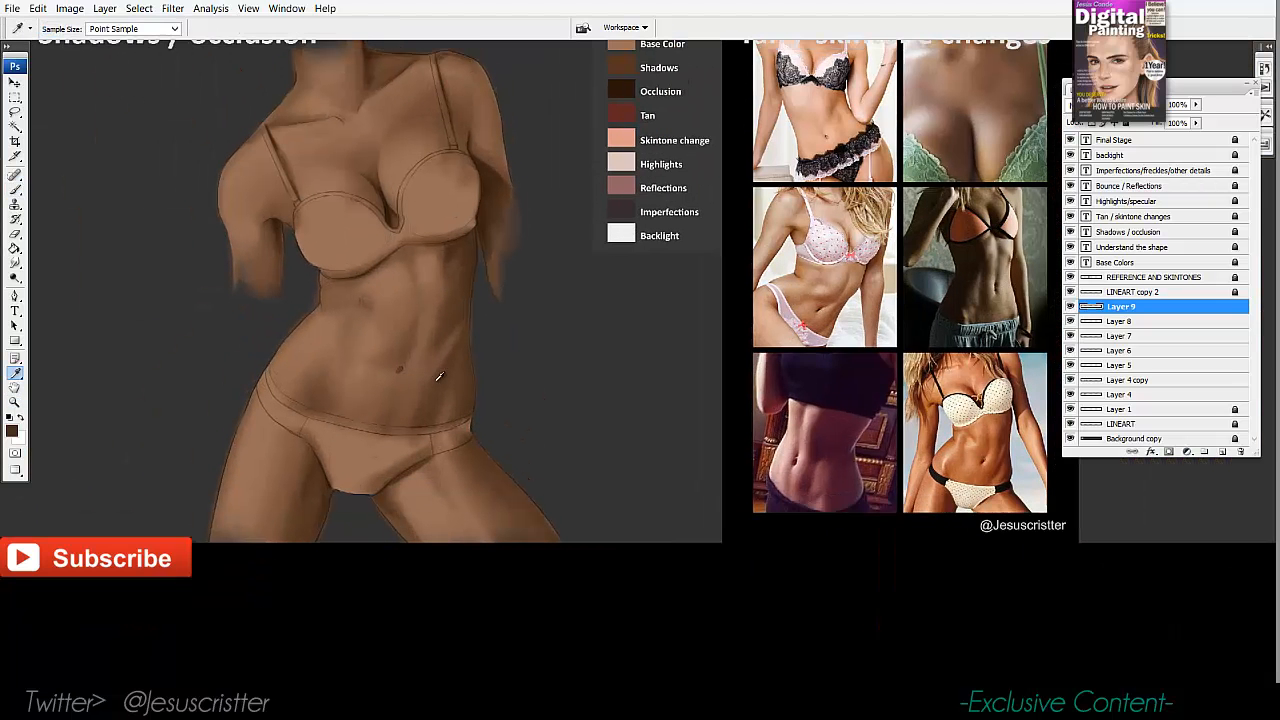
pyautogui.keyDown('alt'); pyautogui.click(438, 376); pyautogui.keyUp('alt')
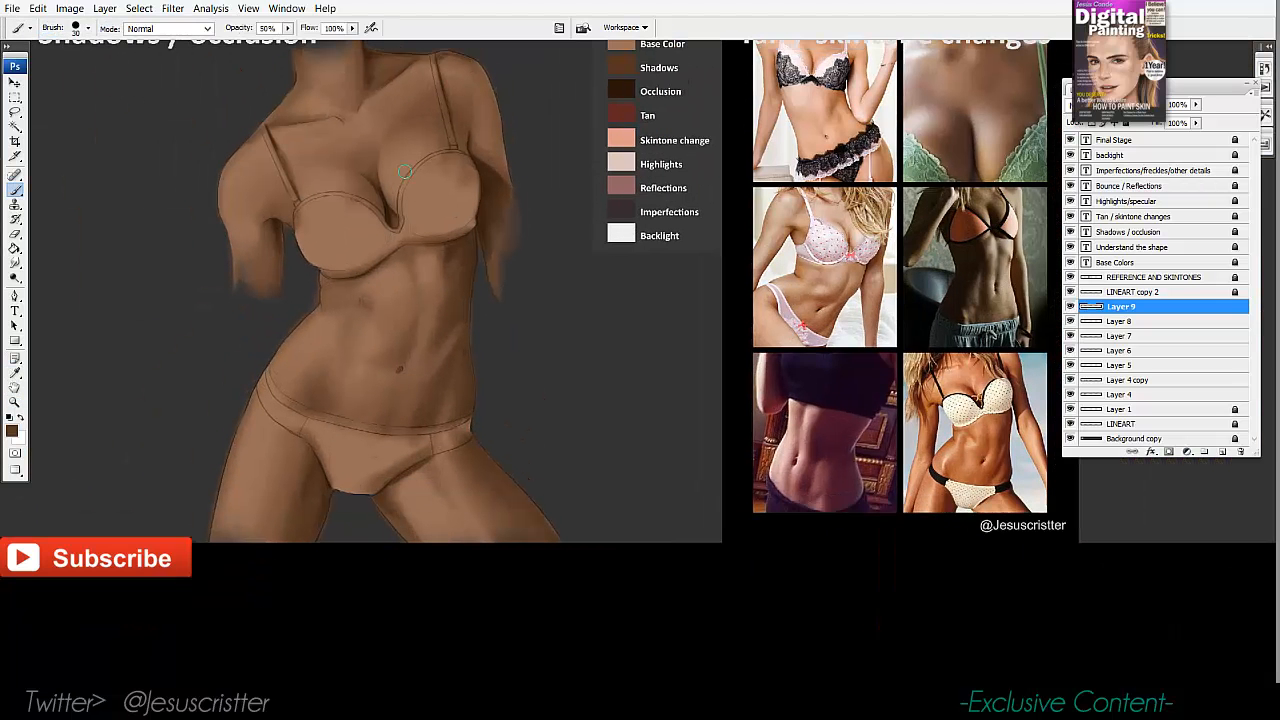
pyautogui.keyDown('alt'); pyautogui.click(450, 245); pyautogui.keyUp('alt')
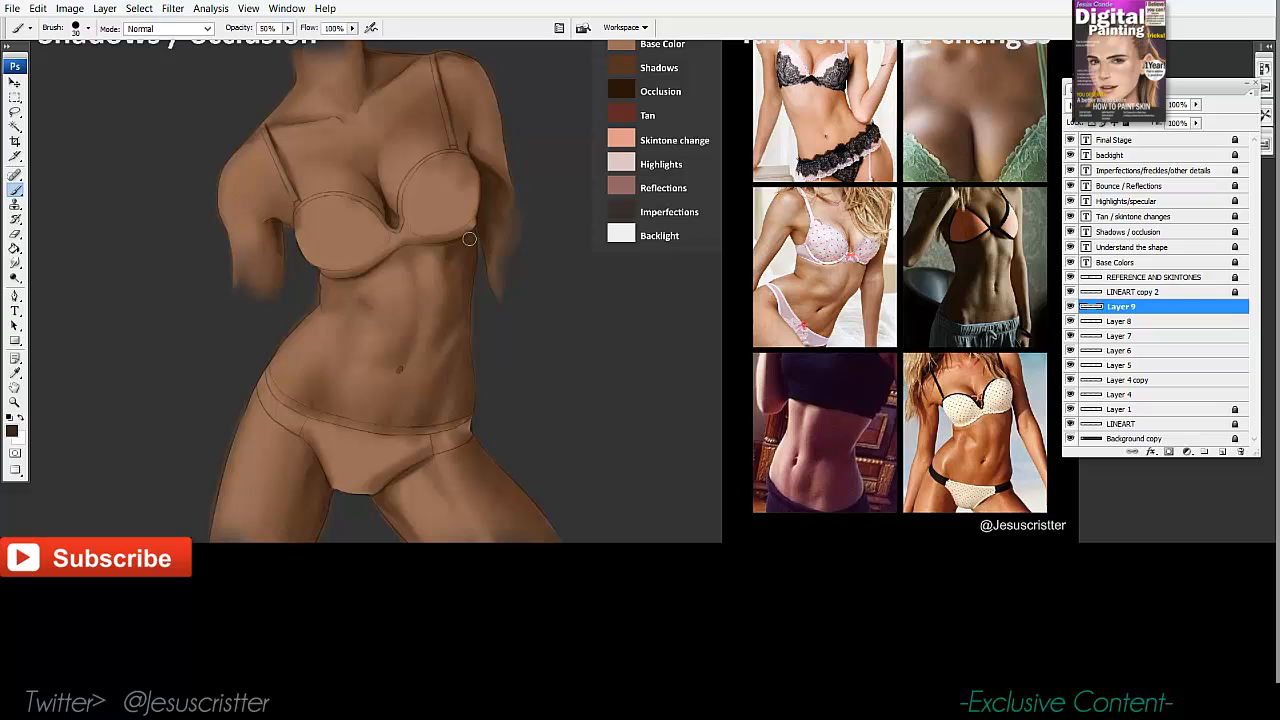
# Darken the left-hand lower abdomen near the hip with a size 30 brush and smudge it at 50% strength.
pyautogui.keyDown('ctrl'); pyautogui.click(369, 299); pyautogui.keyUp('ctrl')
pyautogui.moveTo(373, 314)
pyautogui.mouseDown()
pyautogui.moveTo(331, 312)
pyautogui.moveTo(310, 343)
pyautogui.moveTo(311, 396)
pyautogui.mouseUp()
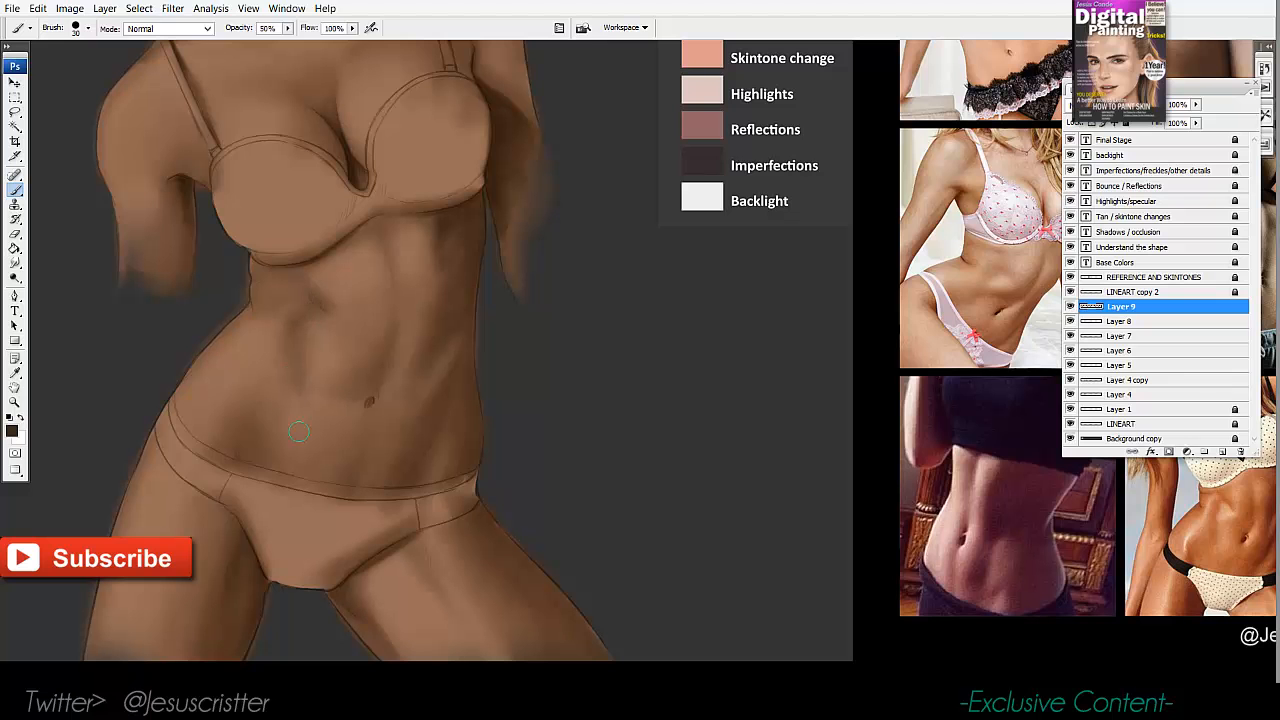
pyautogui.press('r')
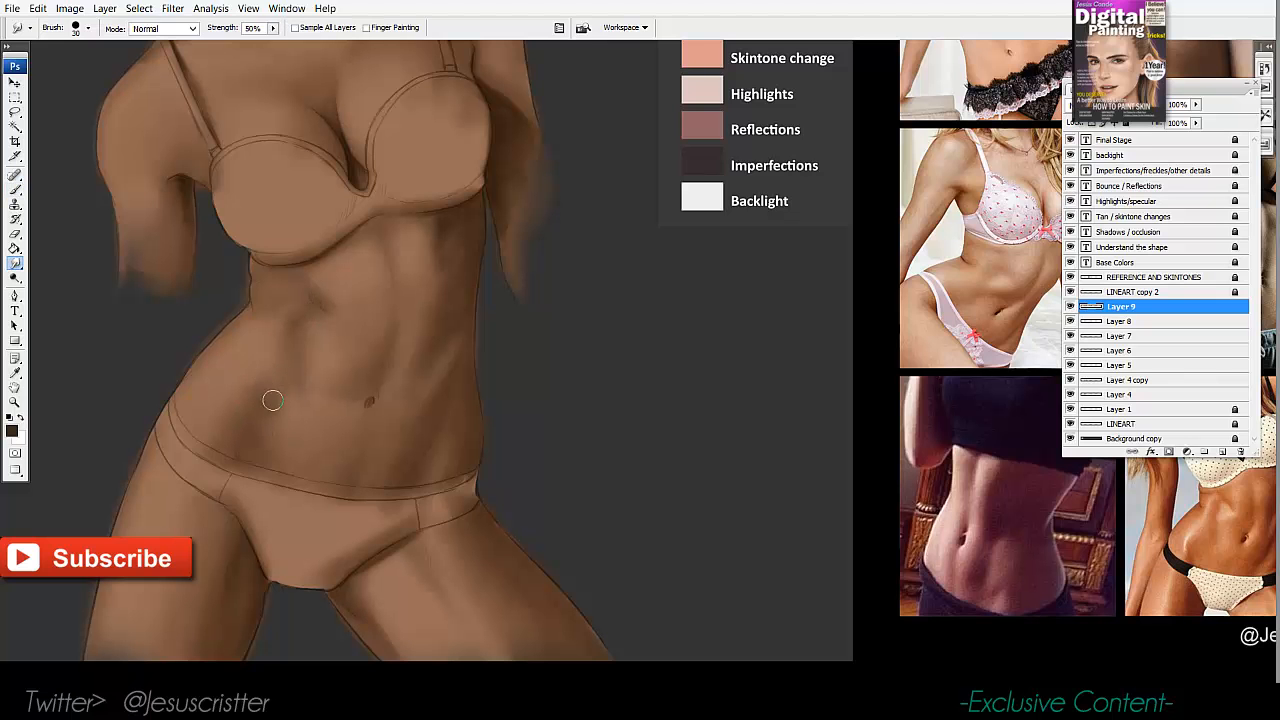
# Paint a fine occlusion accent where the left-hand ribcage meets the bra with a size 8 brush.
pyautogui.press('b')
pyautogui.press('[')
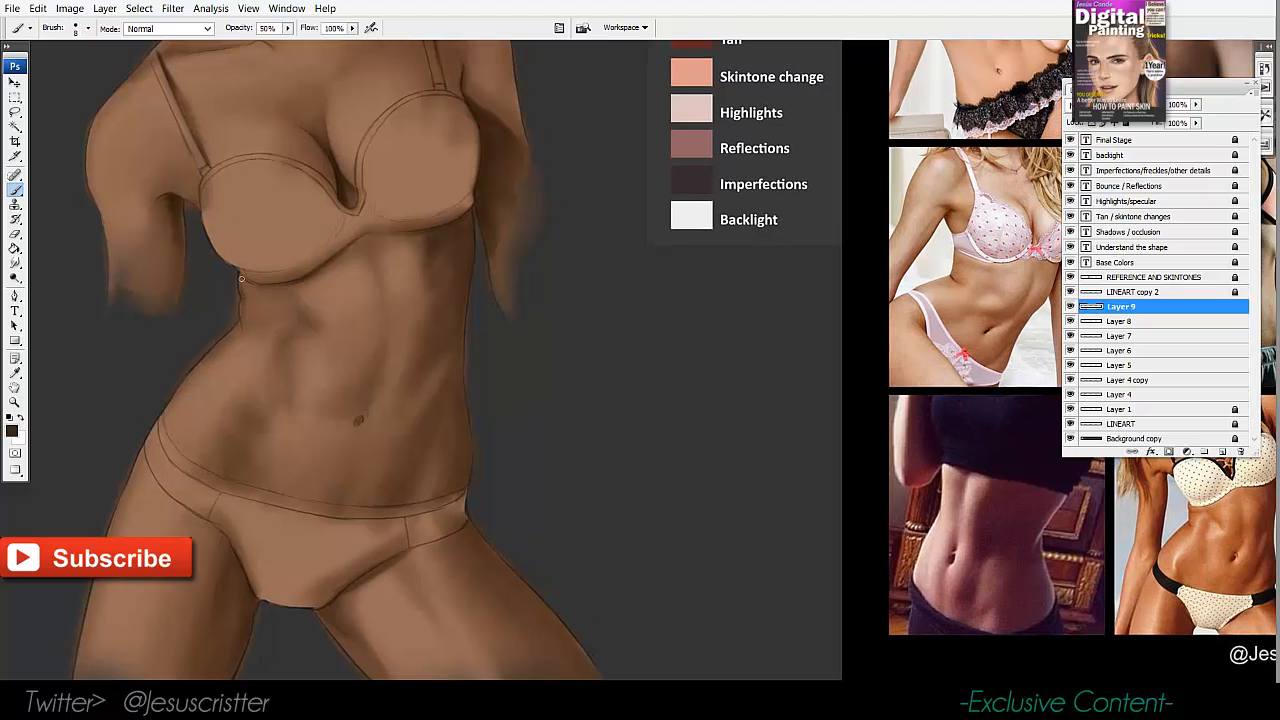
pyautogui.moveTo(310, 283); pyautogui.dragTo(306, 257)
# Shade the outer right-hand thigh with a size 25 brush, sampling the shadow tone from the leg.
pyautogui.press('z')
pyautogui.keyDown('alt'); pyautogui.click(440, 270); pyautogui.keyUp('alt')
pyautogui.keyDown('alt'); pyautogui.click(481, 252); pyautogui.keyUp('alt')
pyautogui.moveTo(455, 284); pyautogui.dragTo(460, 328)
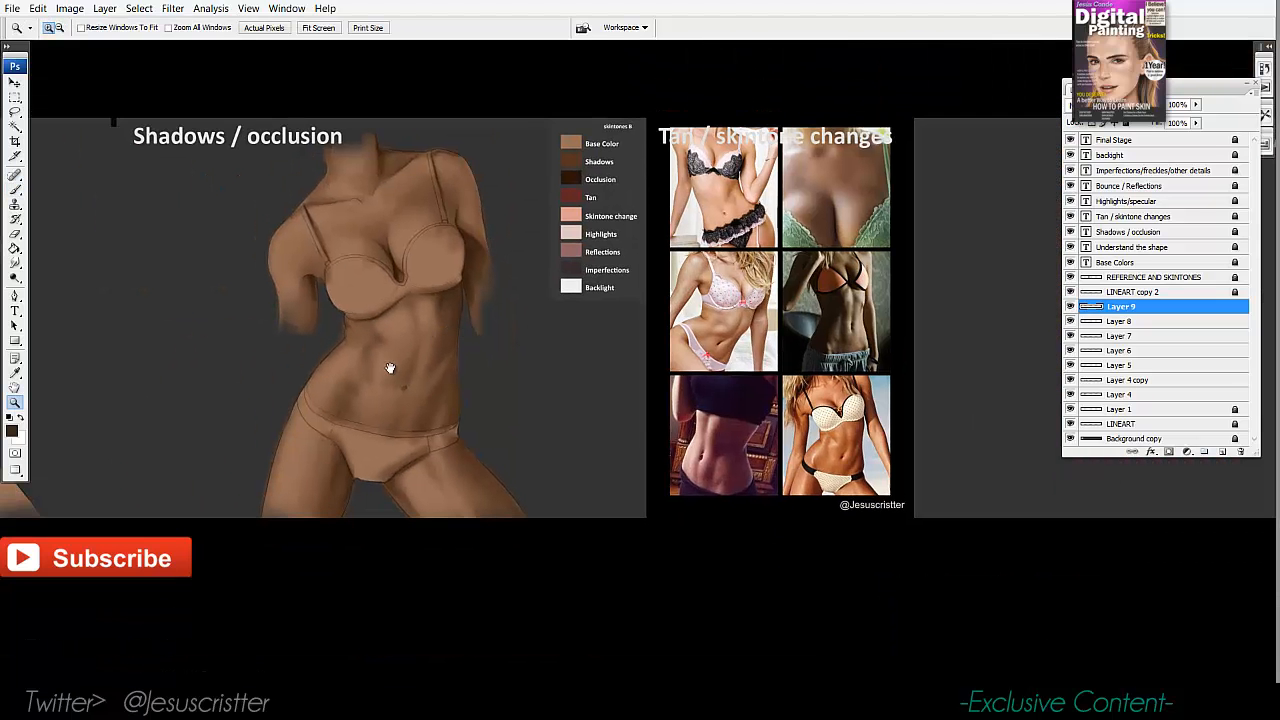
pyautogui.click(498, 346)
pyautogui.moveTo(577, 492); pyautogui.dragTo(339, 420)
pyautogui.press('b')
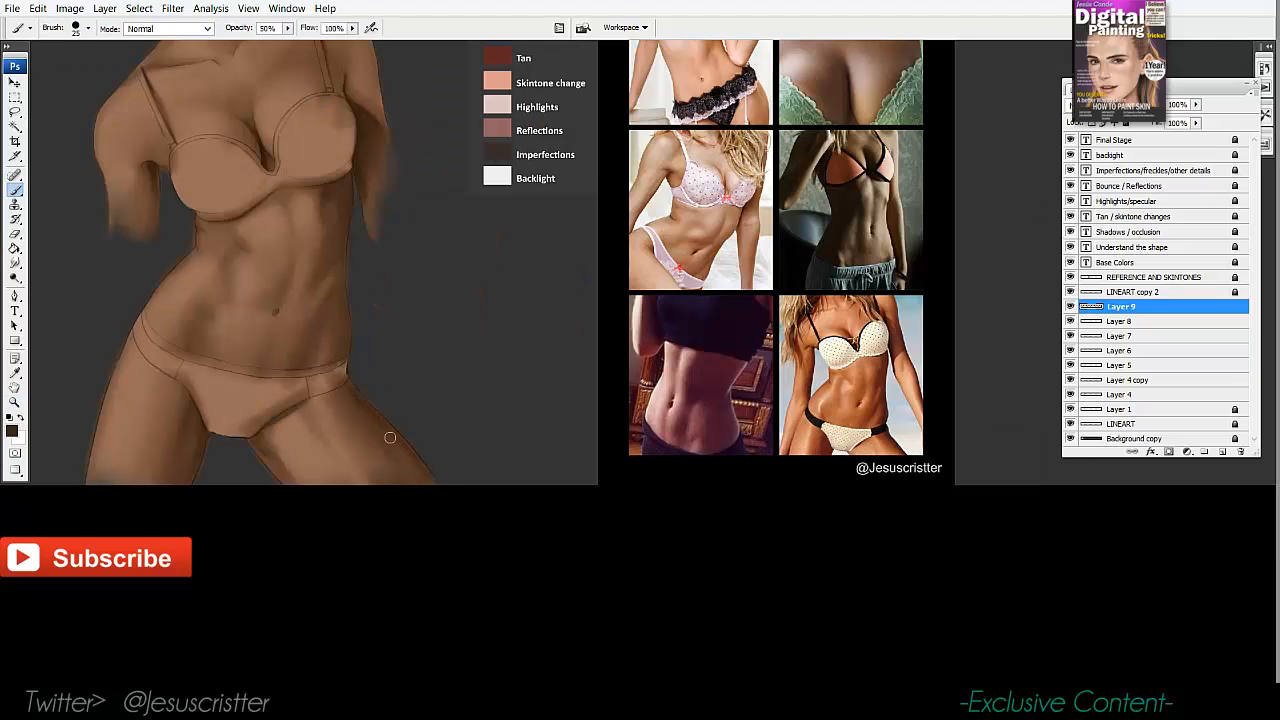
pyautogui.keyDown('alt'); pyautogui.click(372, 425); pyautogui.keyUp('alt')
# Shade the right-hand arm beside the bra with a sampled shadow tone and a size 25 brush.
pyautogui.moveTo(380, 161); pyautogui.dragTo(409, 234)
pyautogui.press('z')
pyautogui.click(568, 309)
pyautogui.press('b')
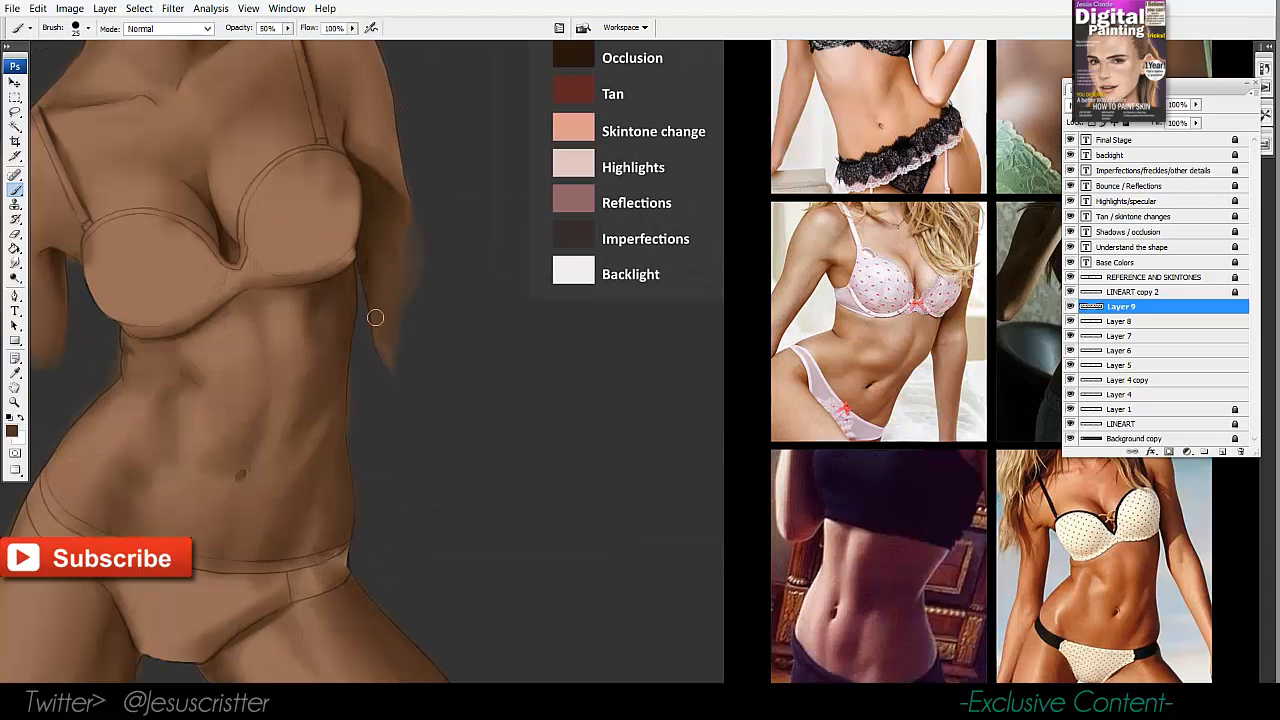
pyautogui.moveTo(394, 350)
pyautogui.mouseDown()
pyautogui.moveTo(402, 238)
pyautogui.moveTo(389, 258)
pyautogui.mouseUp()
pyautogui.keyDown('alt'); pyautogui.click(388, 232); pyautogui.keyUp('alt')
# Add a new layer above the shading and paint occlusion on the right-hand upper arm with a size 10 brush.
pyautogui.scroll(3, 361, 237)
pyautogui.hotkey('ctrl', 'shift', 'n')
pyautogui.press('Return')
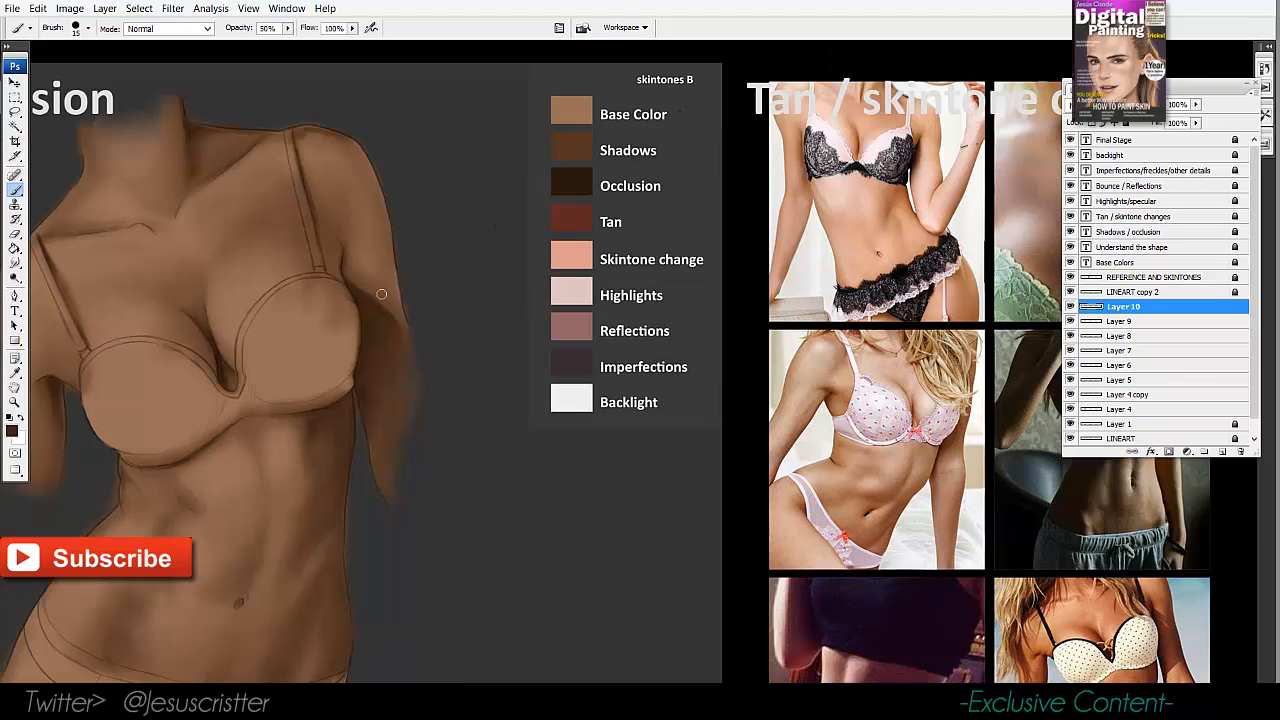
pyautogui.press('[')
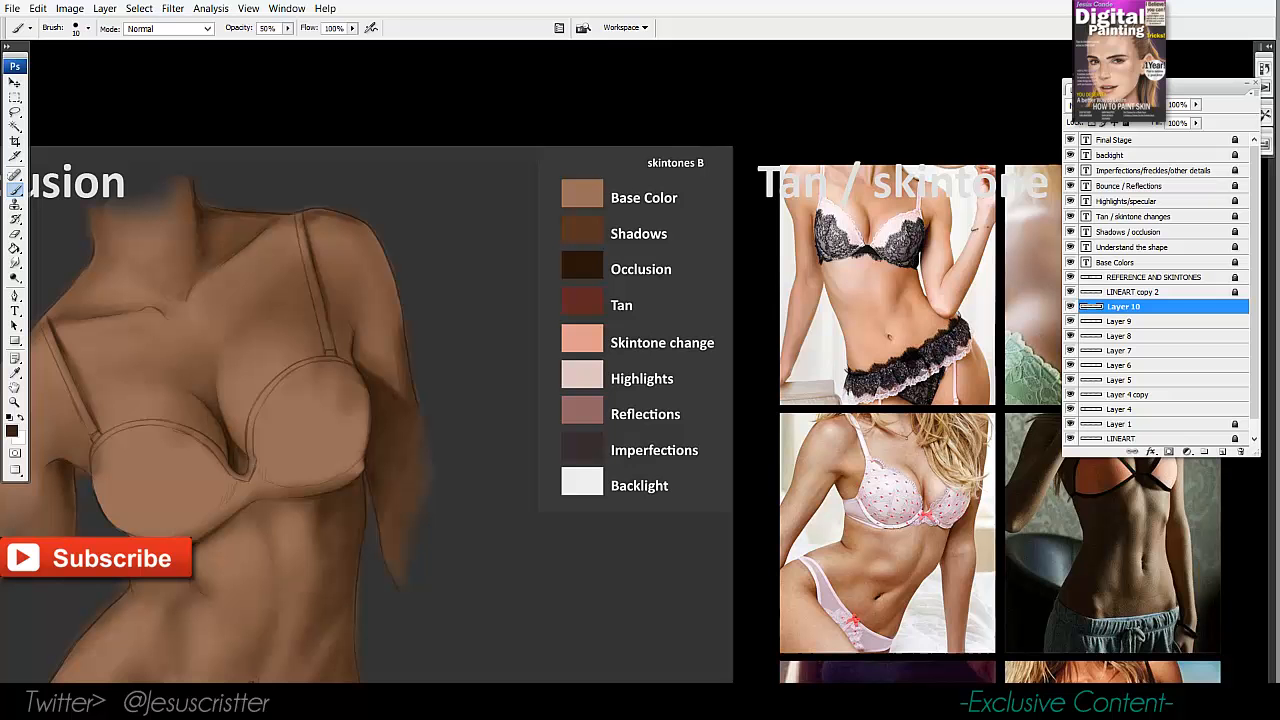
pyautogui.scroll(2, 390, 290)
pyautogui.moveTo(397, 315)
pyautogui.mouseDown()
pyautogui.moveTo(373, 246)
pyautogui.moveTo(388, 300)
pyautogui.mouseUp()
# Shade the right-hand shoulder beside the bra strap with a skin tone sampled from the arm.
pyautogui.press(']')
pyautogui.moveTo(354, 222); pyautogui.dragTo(422, 188)
pyautogui.keyDown('alt'); pyautogui.click(450, 247); pyautogui.keyUp('alt')
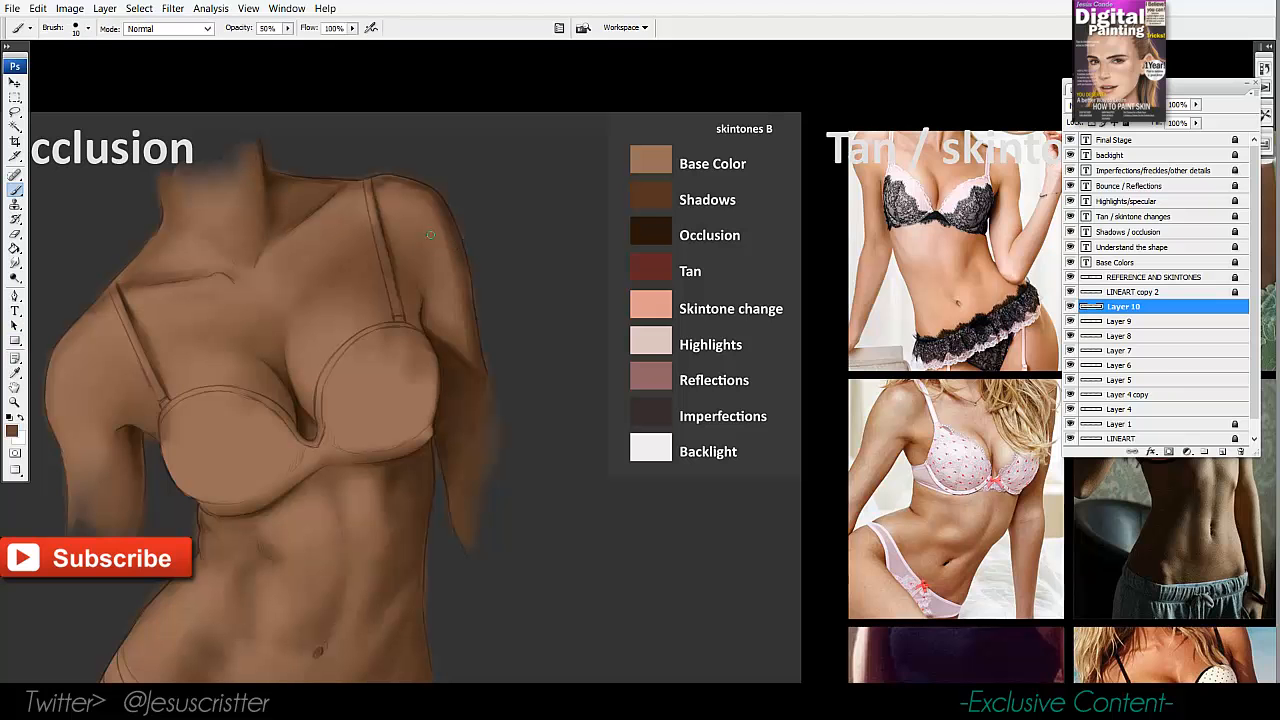
# Darken the left-hand armpit crease between the arm and the bra with a sampled occlusion tone and a size 10 brush.
pyautogui.moveTo(293, 278); pyautogui.dragTo(343, 260)
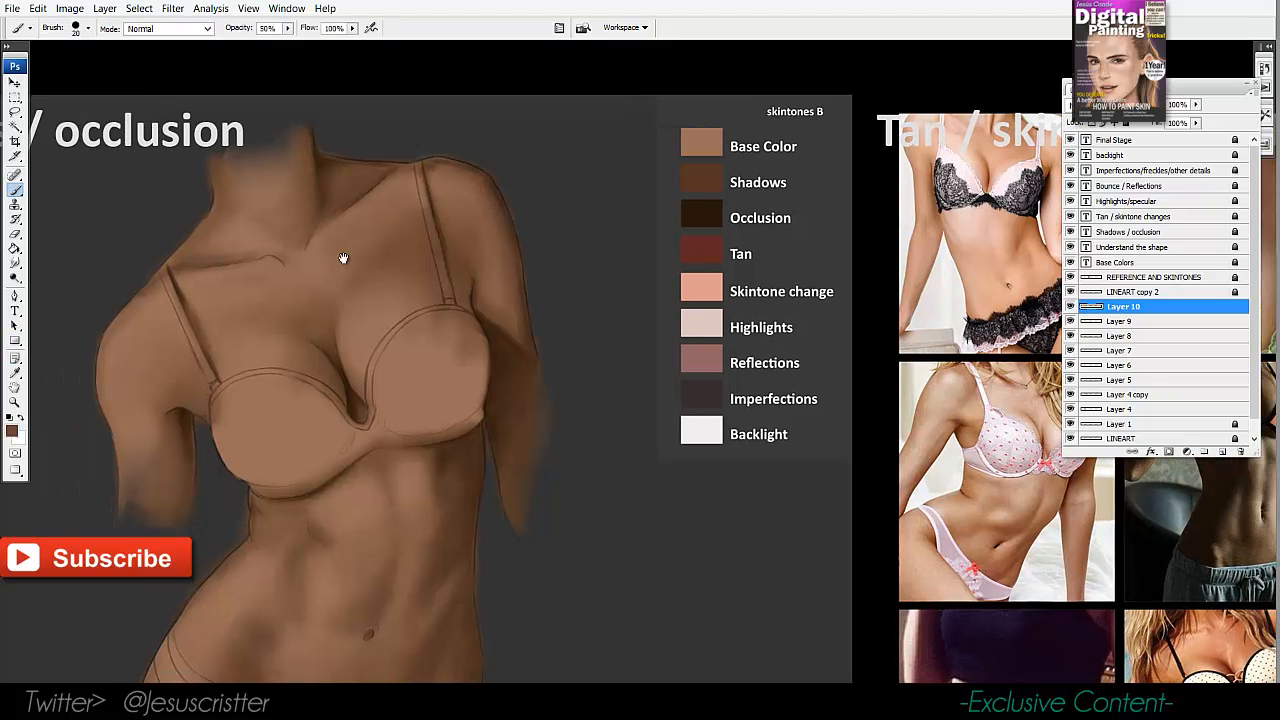
pyautogui.keyDown('alt'); pyautogui.click(180, 438); pyautogui.keyUp('alt')
pyautogui.press(']')
pyautogui.press(']')
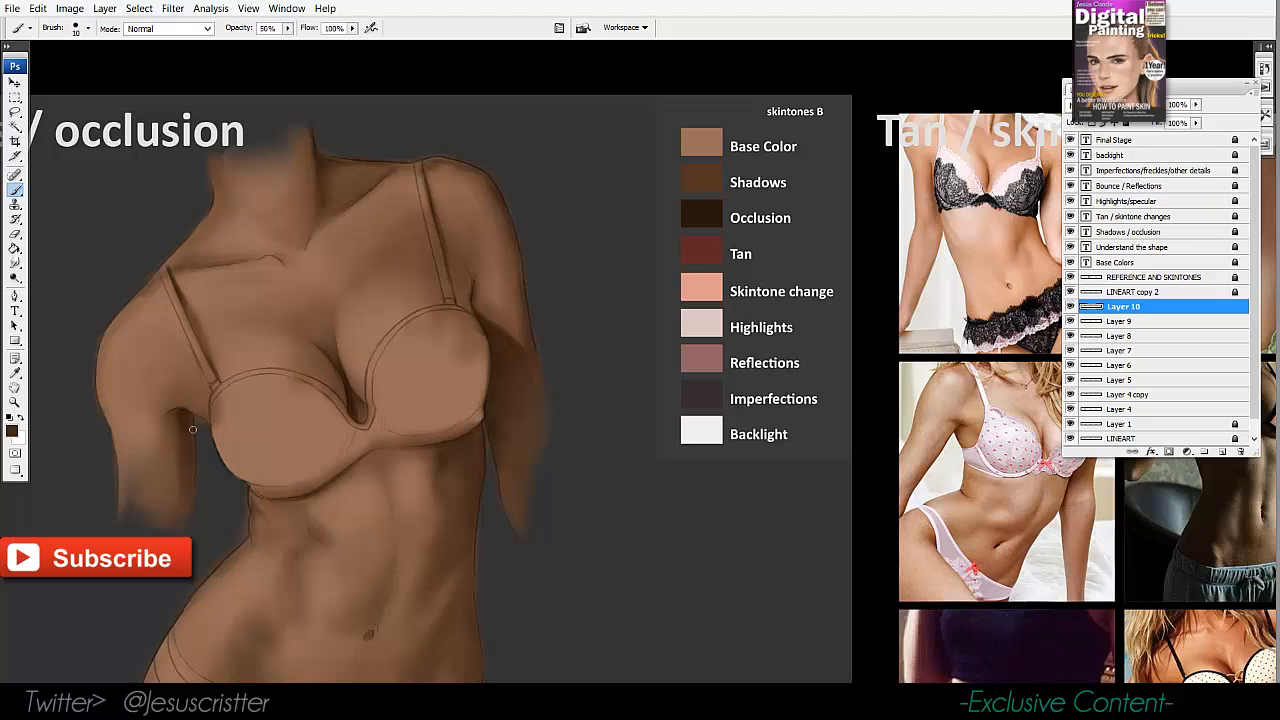
pyautogui.press(']')
pyautogui.press('z')
pyautogui.keyDown('alt'); pyautogui.click(285, 311); pyautogui.keyUp('alt')
pyautogui.moveTo(443, 234); pyautogui.dragTo(509, 192)
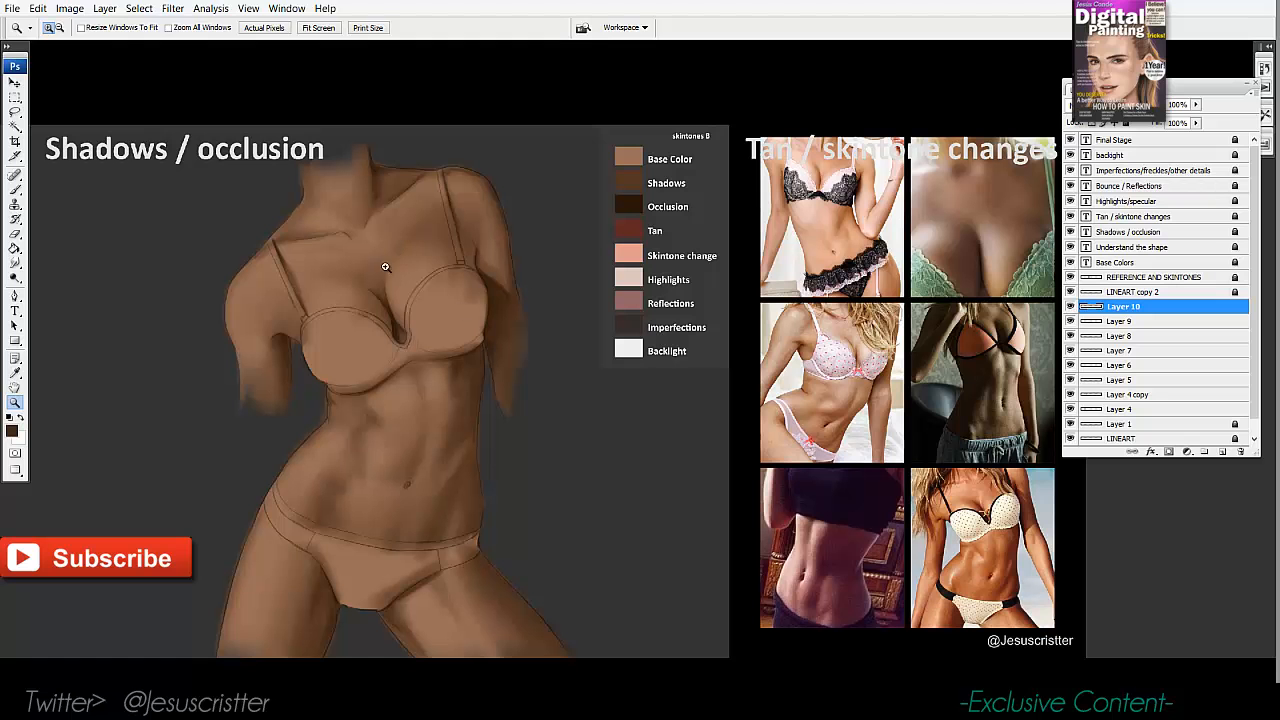
pyautogui.press('b')
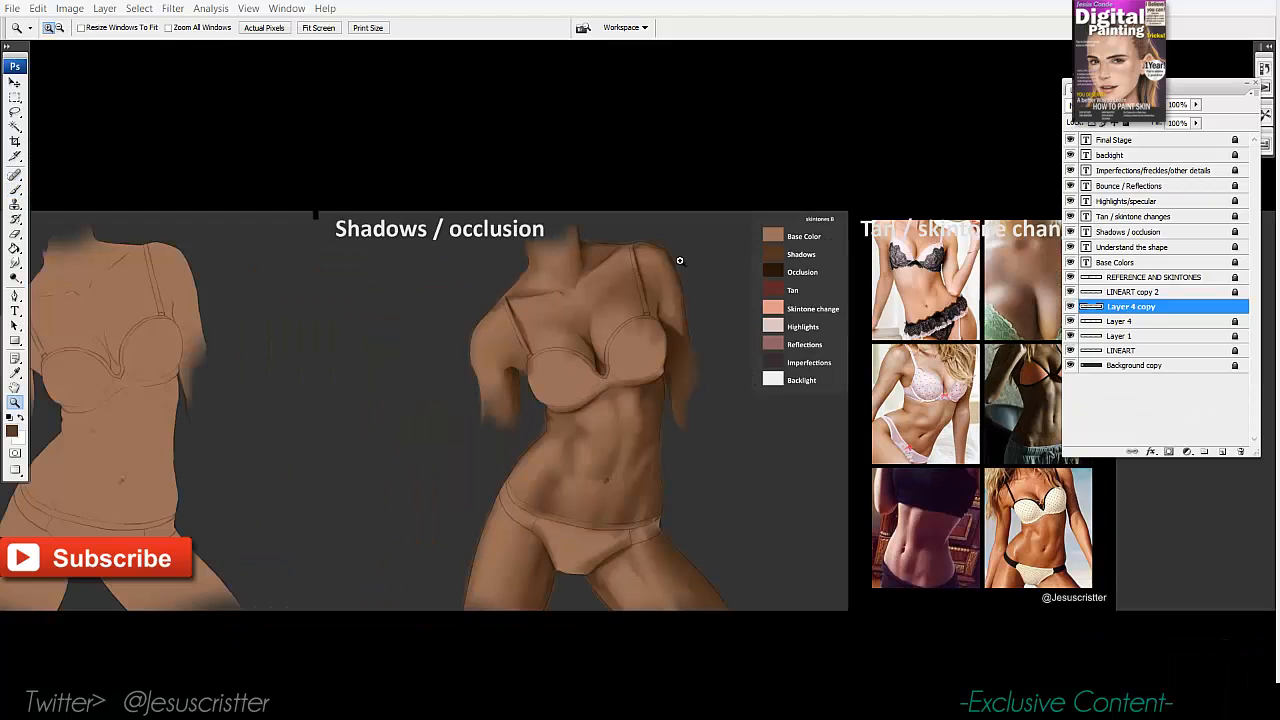
pyautogui.press('f')
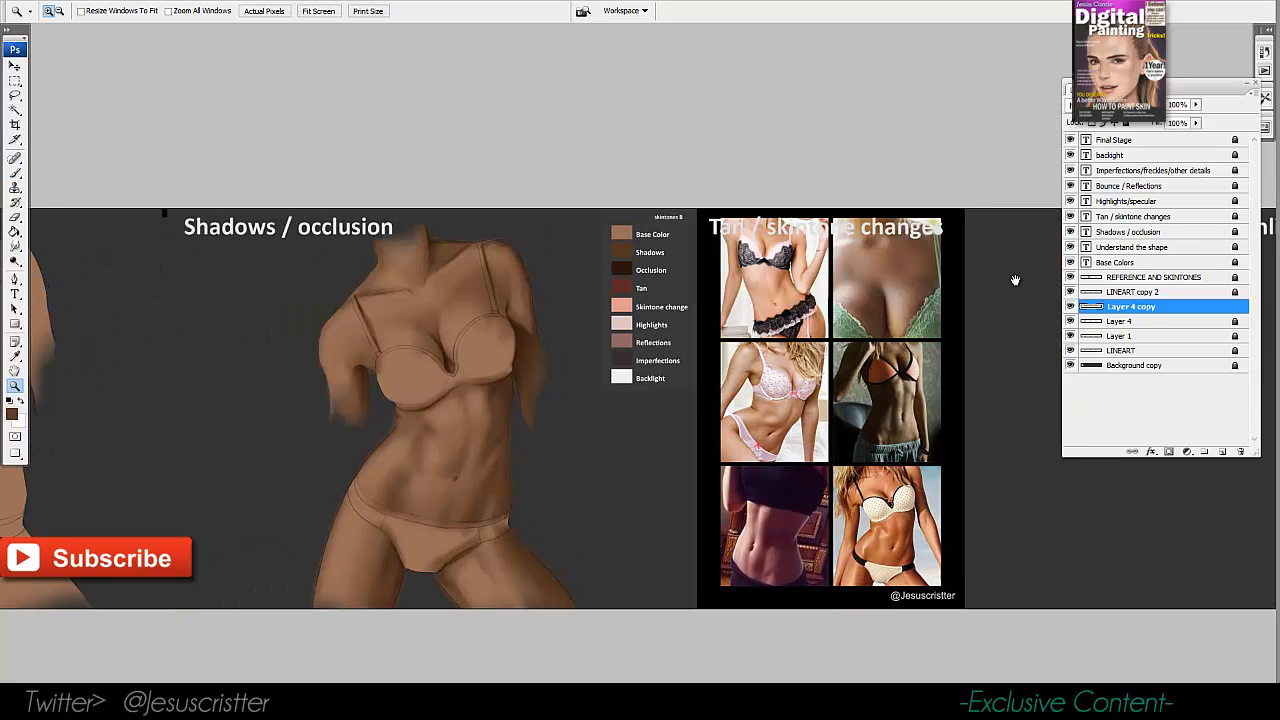
pyautogui.moveTo(856, 254); pyautogui.dragTo(769, 301)
pyautogui.press('f')
pyautogui.press('f')
pyautogui.press('f')
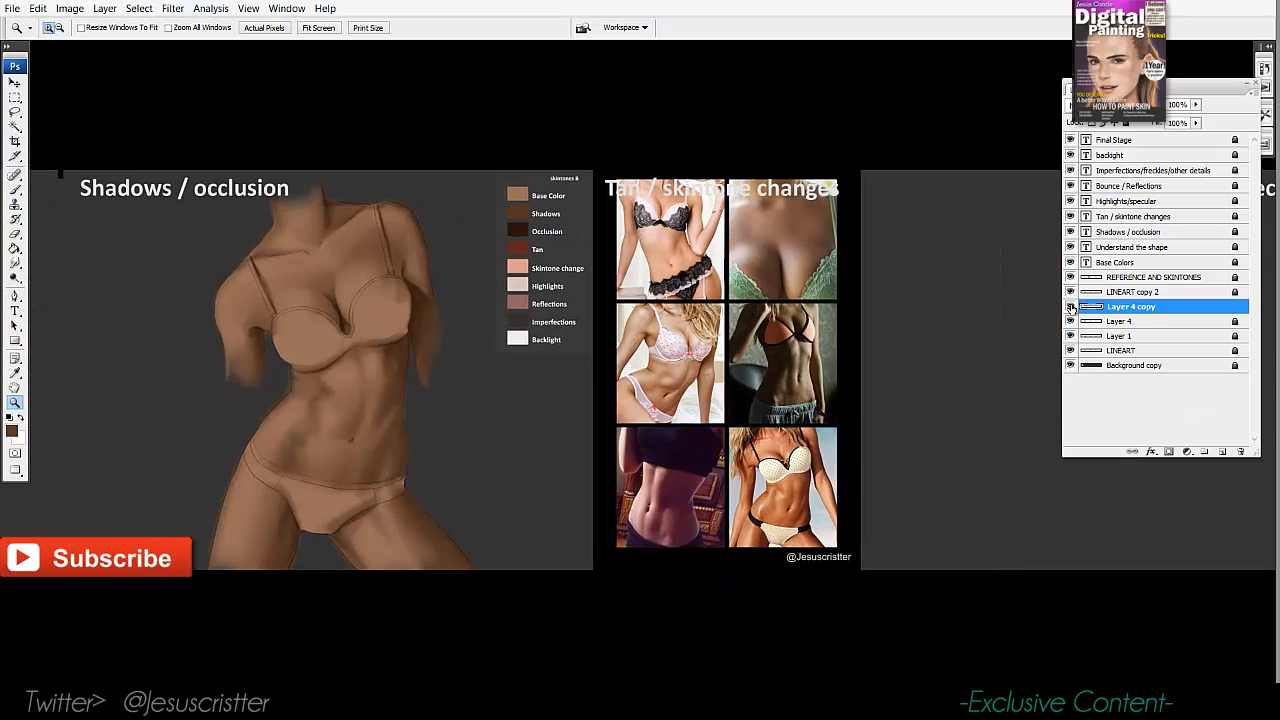
# Unlock the REFERENCE AND SKINTONES layer, move the palette and photos one section over toward Highlights/specular, and lock the layer again.
pyautogui.click(1112, 278)
pyautogui.click(1126, 125)
pyautogui.moveTo(518, 155); pyautogui.dragTo(271, 168)
pyautogui.click(14, 83)
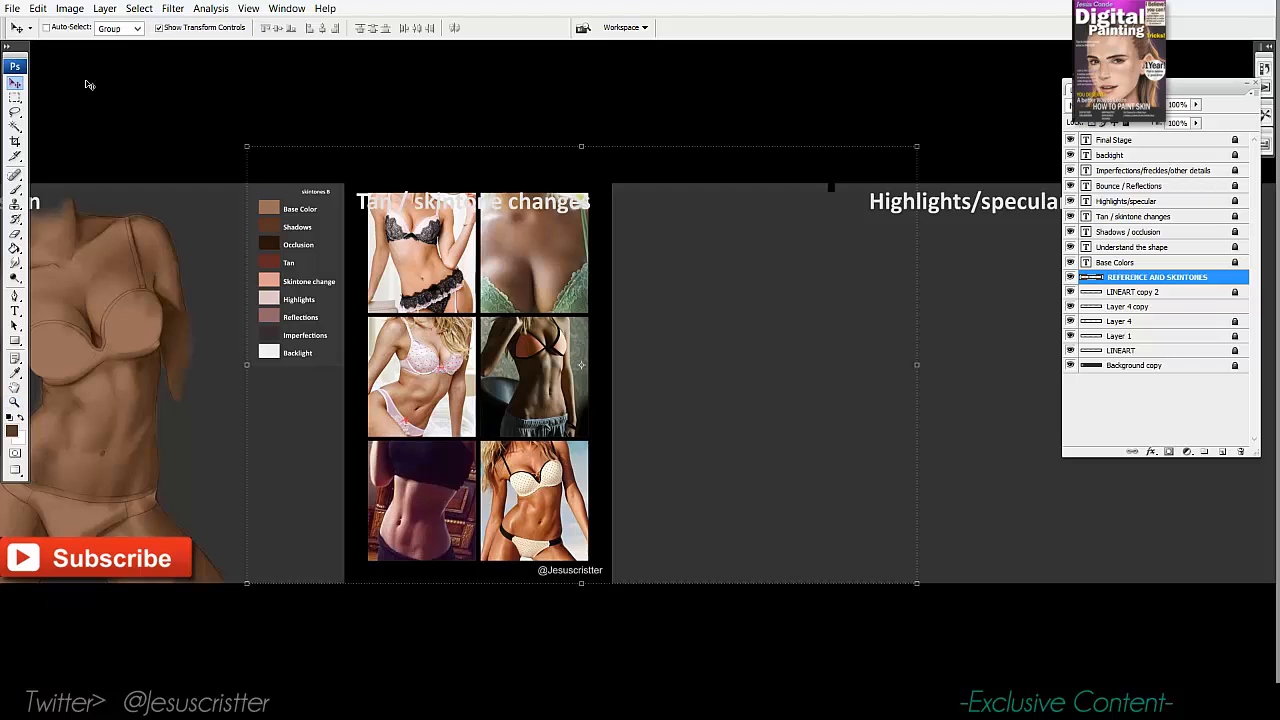
pyautogui.moveTo(398, 270); pyautogui.dragTo(735, 249)
pyautogui.moveTo(700, 223); pyautogui.dragTo(882, 235)
pyautogui.click(1125, 124)
# Duplicate LINEART copy 2 and Layer 4 copy together and place the duplicated torso under the Tan / skintone changes title.
pyautogui.click(1070, 291)
pyautogui.click(1070, 291)
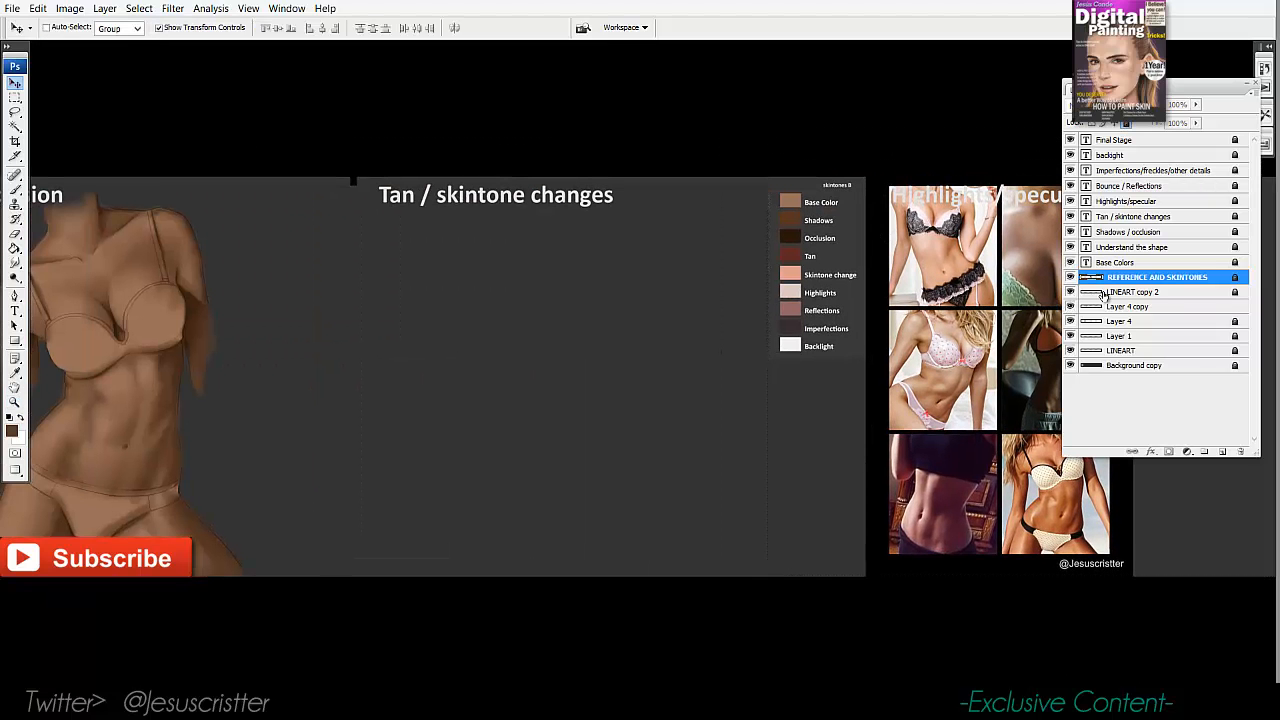
pyautogui.click(1105, 297)
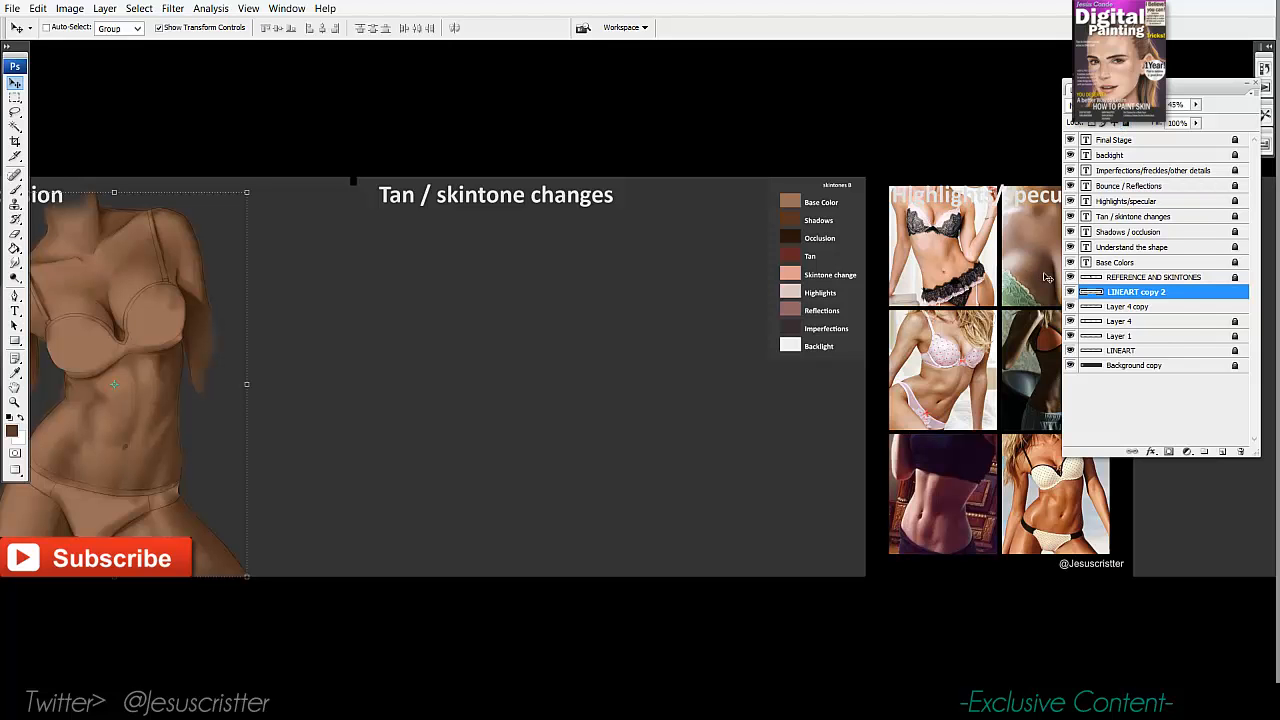
pyautogui.keyDown('shift'); pyautogui.click(1148, 304); pyautogui.keyUp('shift')
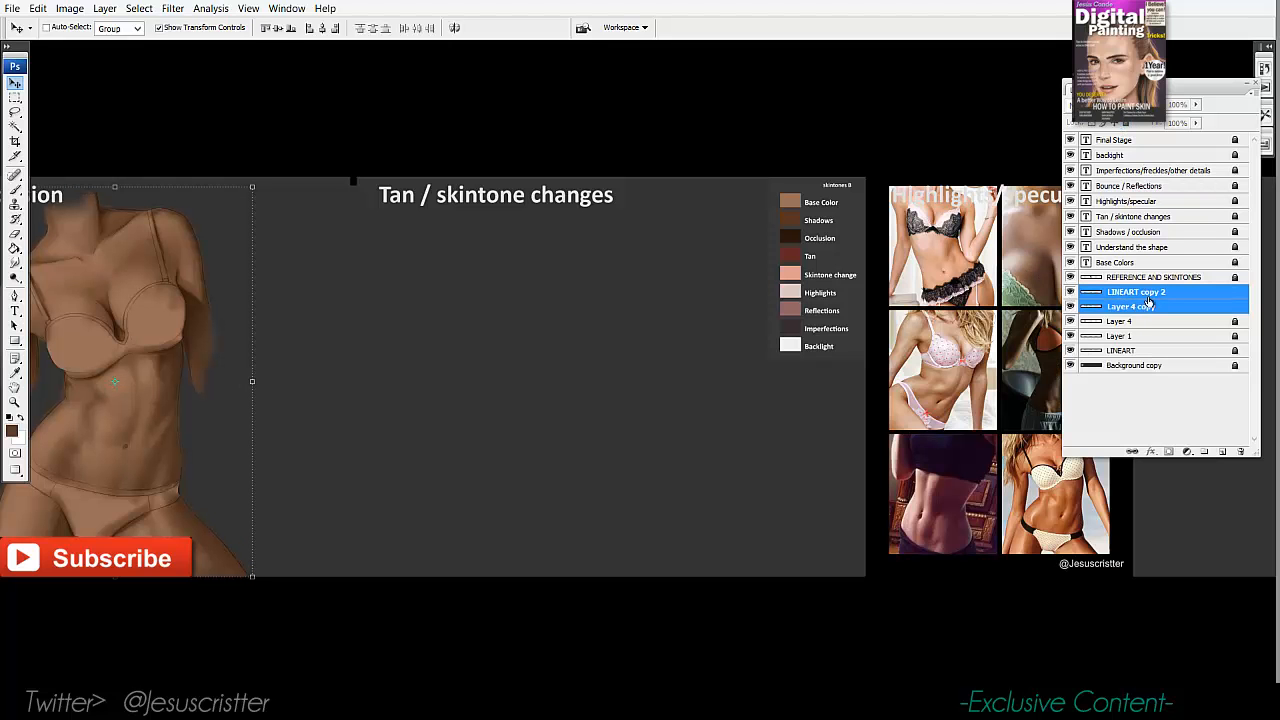
pyautogui.moveTo(1148, 303); pyautogui.dragTo(1222, 450)
pyautogui.hotkey('ctrl', 'z')
pyautogui.moveTo(1166, 308); pyautogui.dragTo(1222, 451)
pyautogui.moveTo(128, 254); pyautogui.dragTo(626, 264)
# Merge LINEART copy 2 down into Layer 4 copy, and lock both the merged layer and LINEART copy 3.
pyautogui.click(1169, 324)
pyautogui.hotkey('ctrl', 'e')
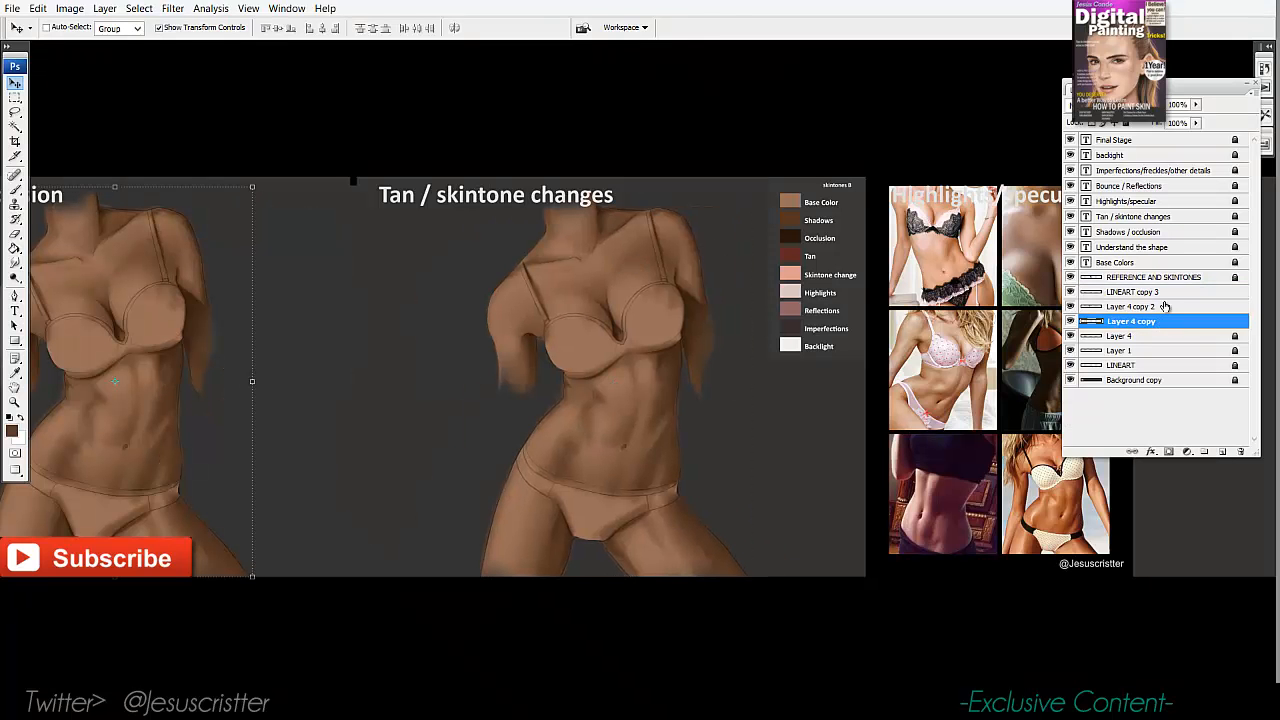
pyautogui.click(1126, 124)
pyautogui.click(1078, 292)
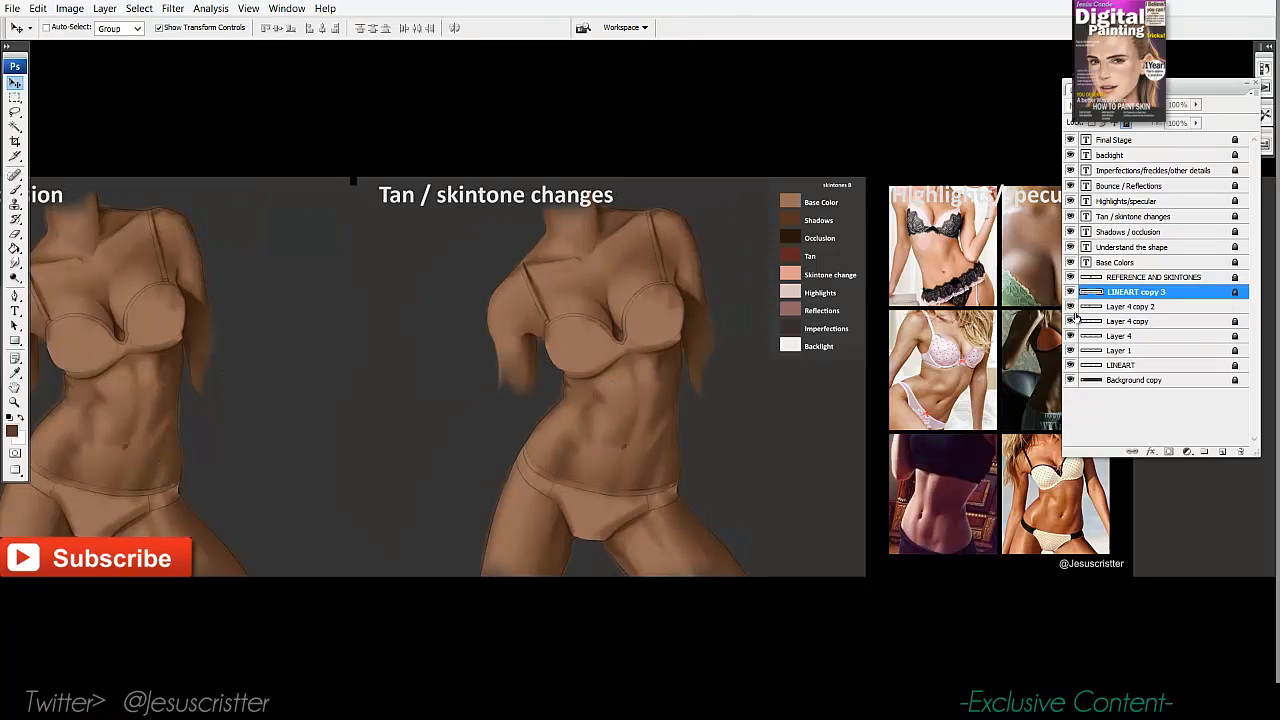
# Add a new layer with a layer mask above Layer 4 copy 2.
pyautogui.click(1108, 311)
pyautogui.press('z')
pyautogui.click(700, 301)
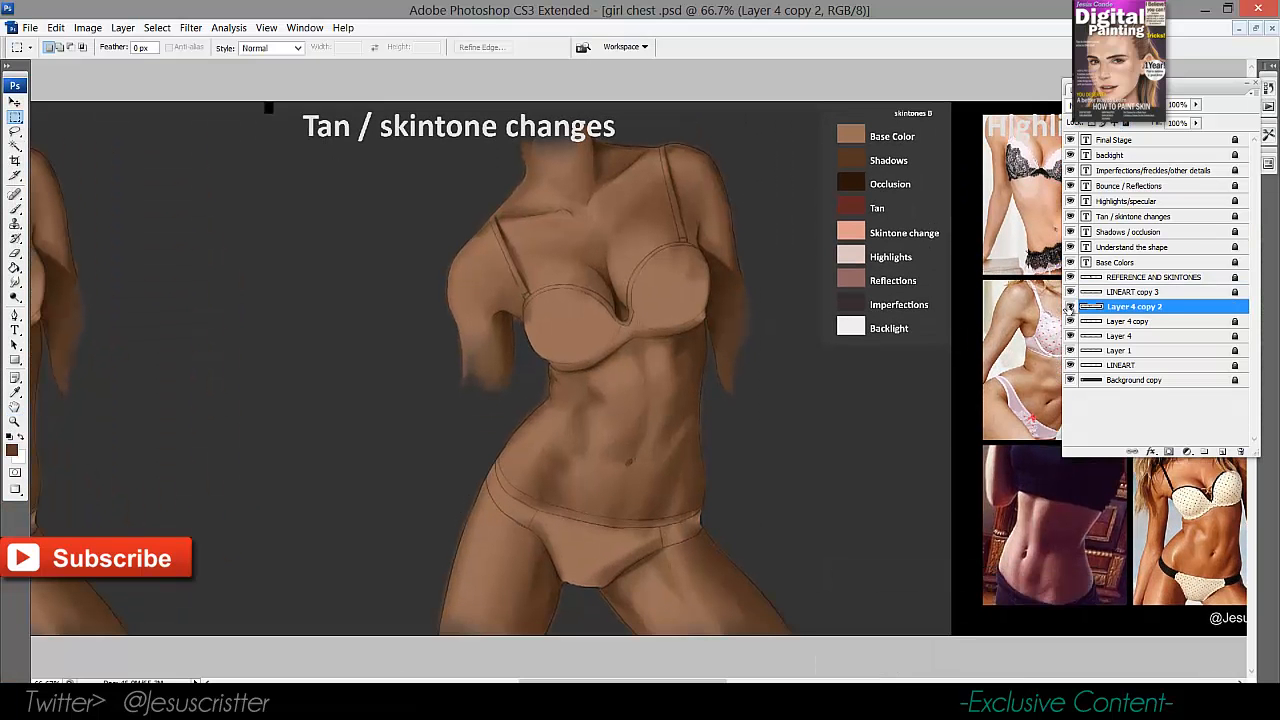
pyautogui.click(1069, 308)
pyautogui.click(1069, 308)
pyautogui.click(1170, 451)
pyautogui.hotkey('ctrl', 'z')
pyautogui.hotkey('ctrl', 'shift', 'alt', 'n')
pyautogui.click(1167, 451)
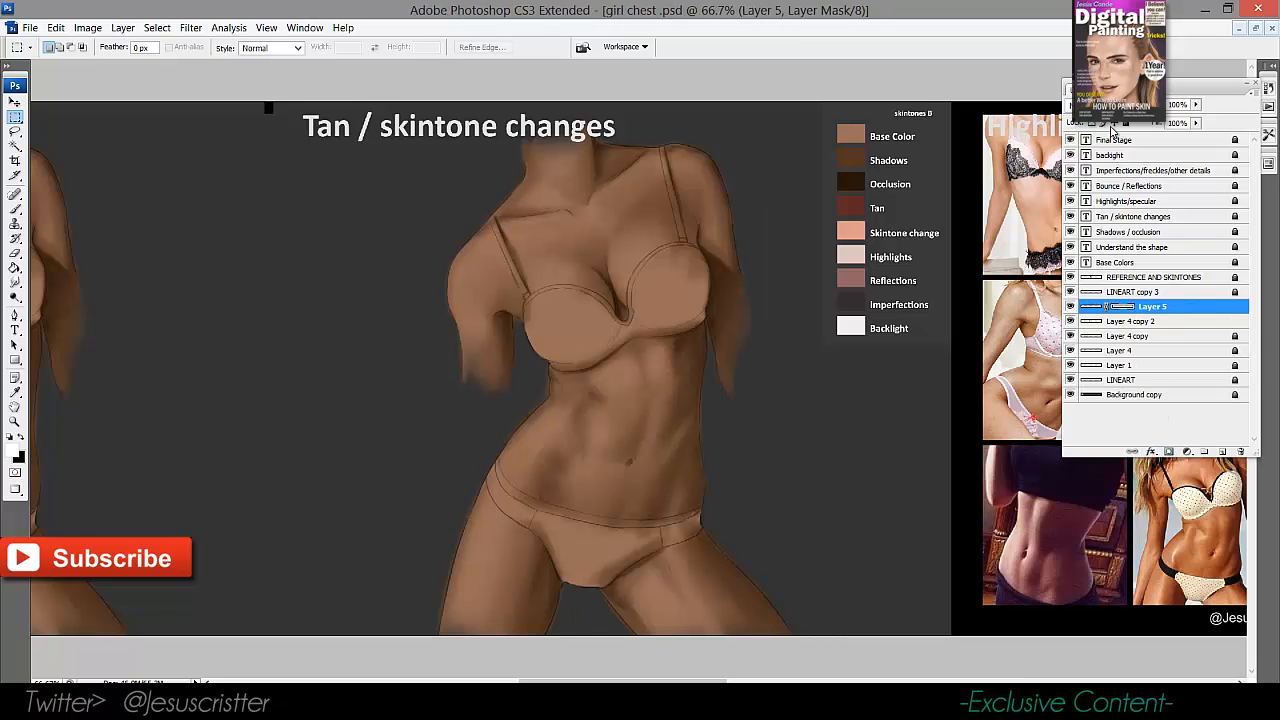
# Display the Channels list, shrink it and place it below the skintones palette.
pyautogui.click(266, 28)
pyautogui.moveTo(300, 30)
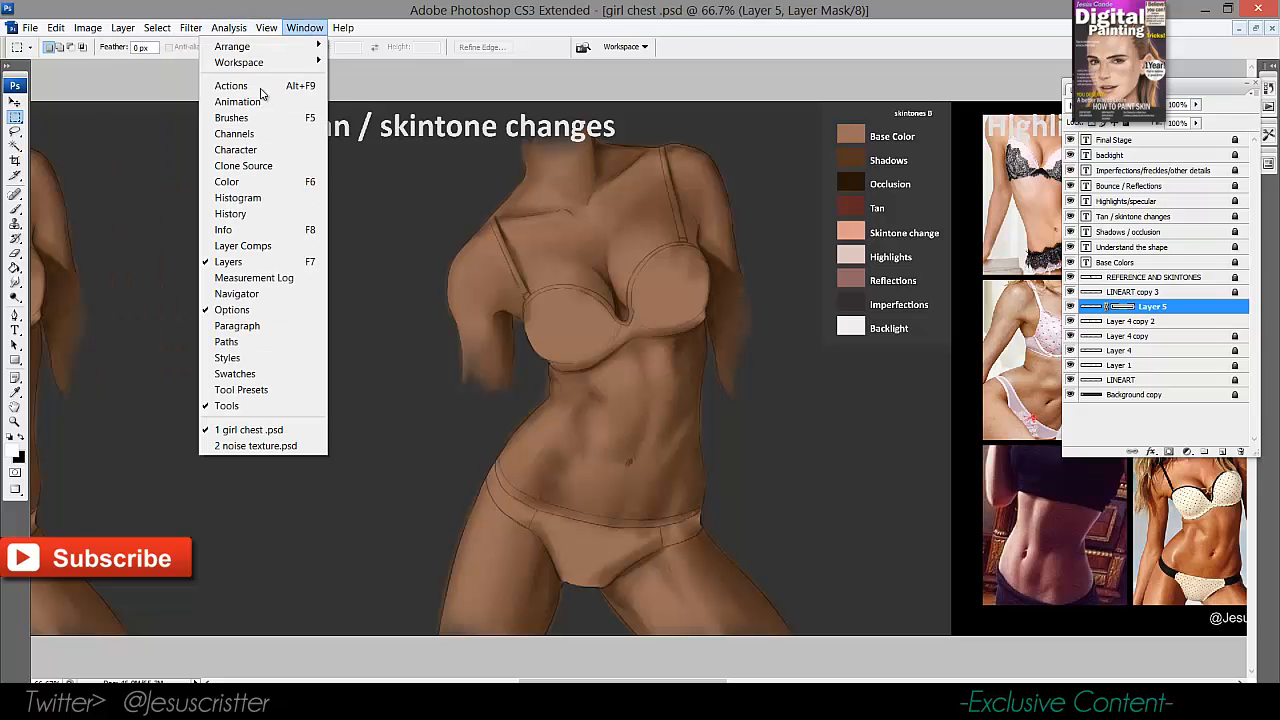
pyautogui.click(250, 138)
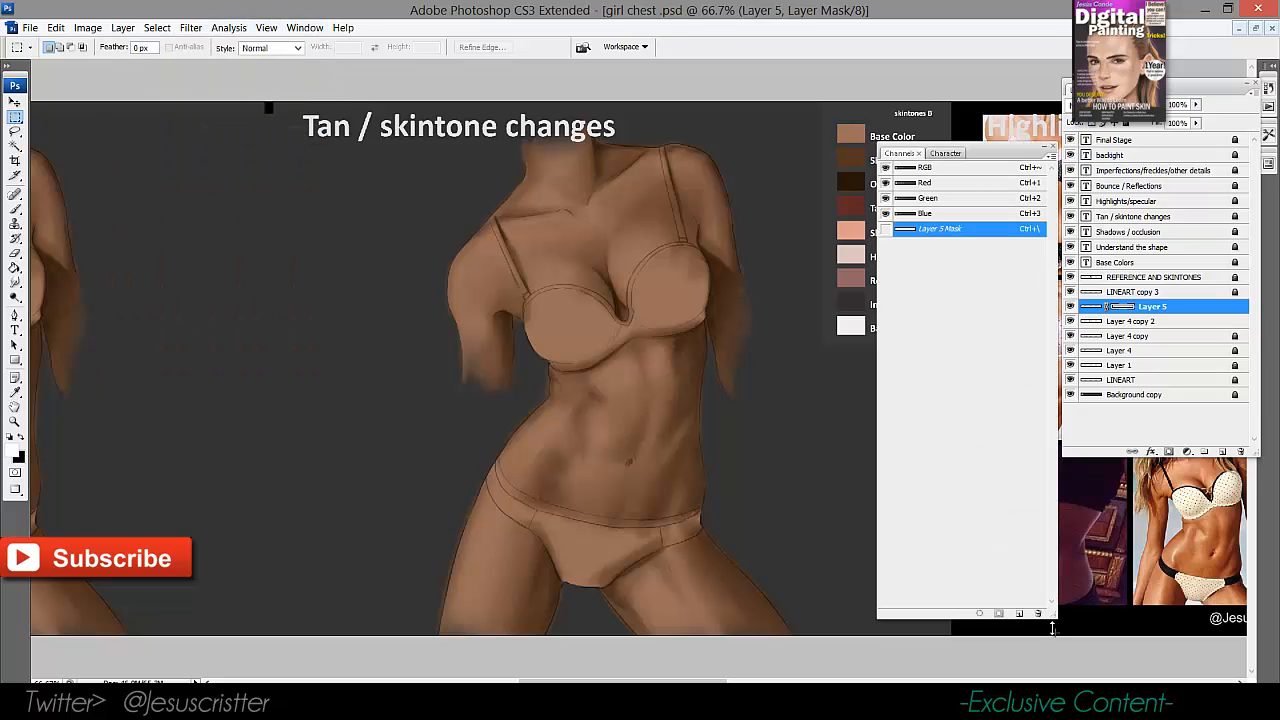
pyautogui.moveTo(1052, 614); pyautogui.dragTo(1018, 251)
pyautogui.moveTo(988, 150); pyautogui.dragTo(968, 378)
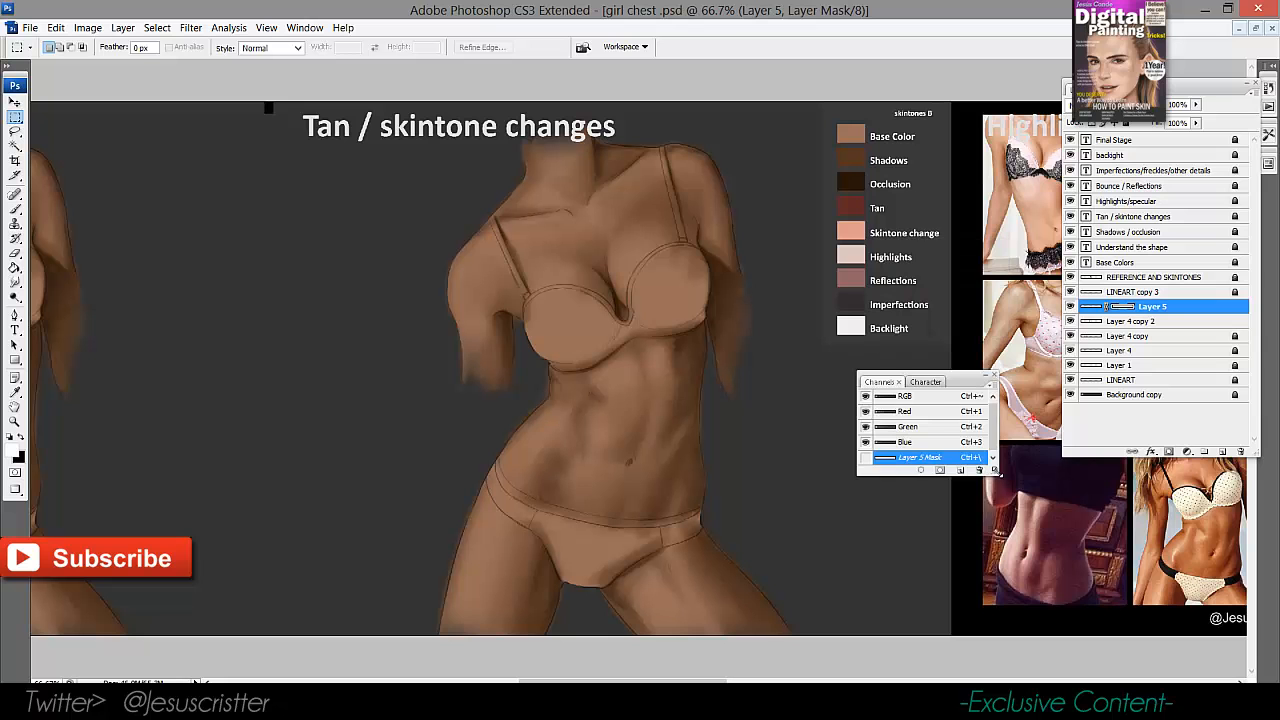
pyautogui.moveTo(998, 475); pyautogui.dragTo(1036, 538)
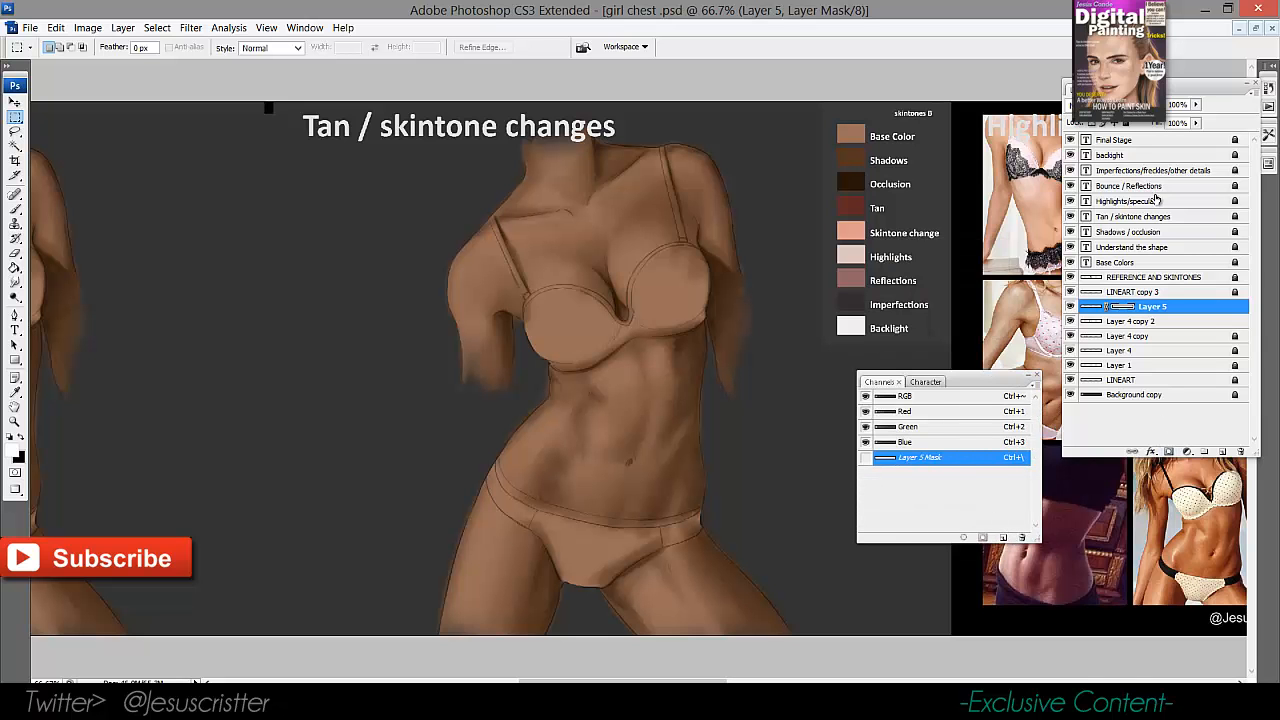
# Make the Layer 5 mask channel visible and fill the mask with black.
pyautogui.click(864, 461)
pyautogui.press('x')
pyautogui.hotkey('alt', 'BackSpace')
pyautogui.press('z')
pyautogui.keyDown('alt'); pyautogui.click(622, 296); pyautogui.keyUp('alt')
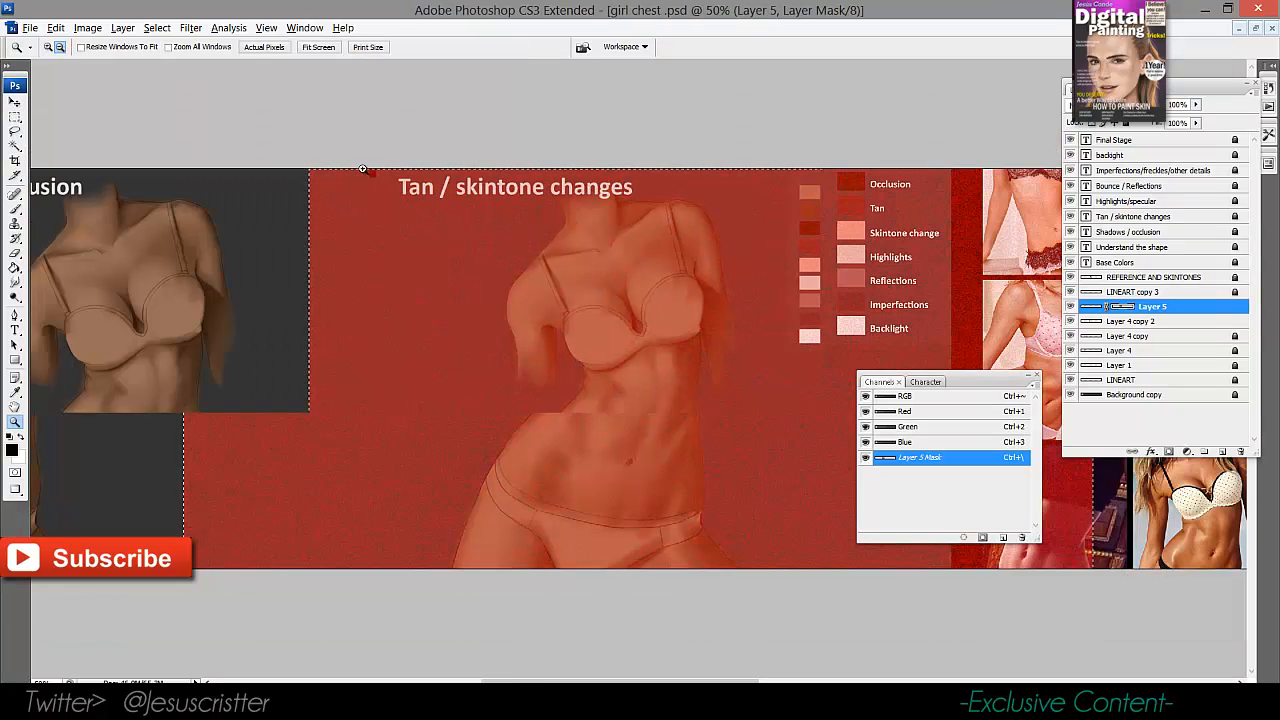
# Scale the mask's filled area to 63.7% and move it over the torso in the Tan / skintone changes section.
pyautogui.click(15, 105)
pyautogui.moveTo(309, 169); pyautogui.dragTo(556, 401)
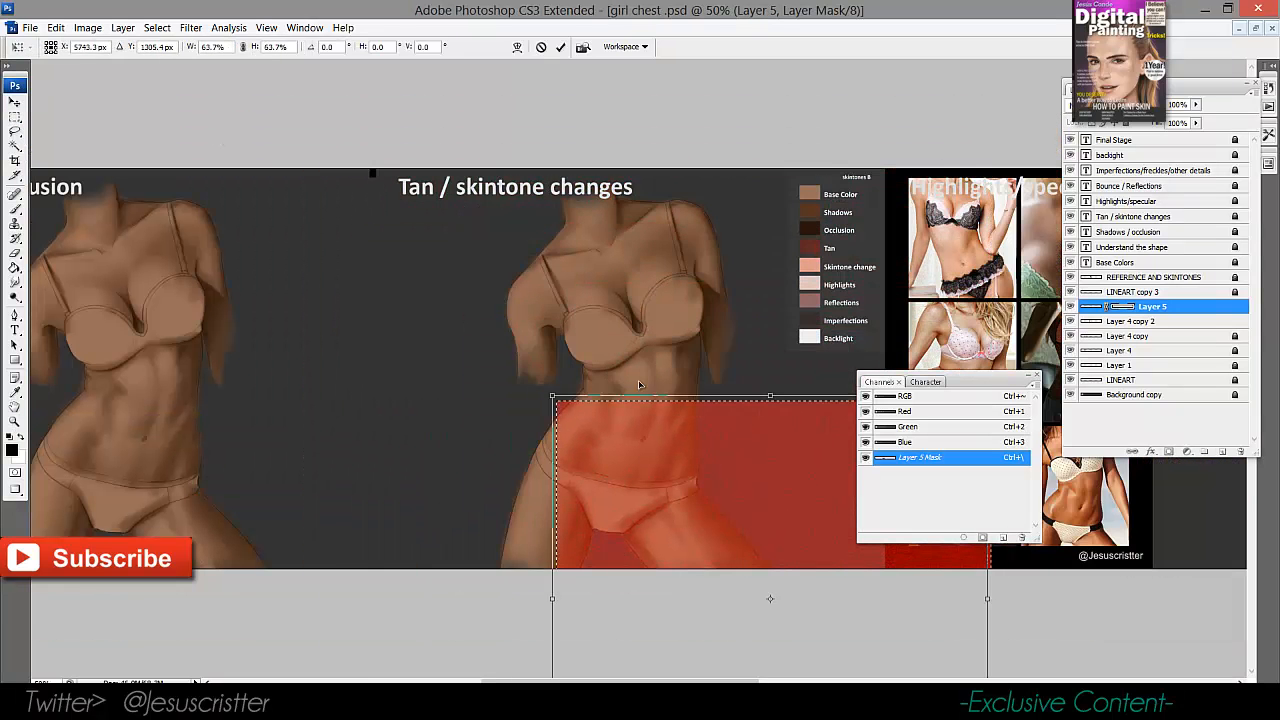
pyautogui.moveTo(696, 470); pyautogui.dragTo(549, 238)
pyautogui.press('Return')
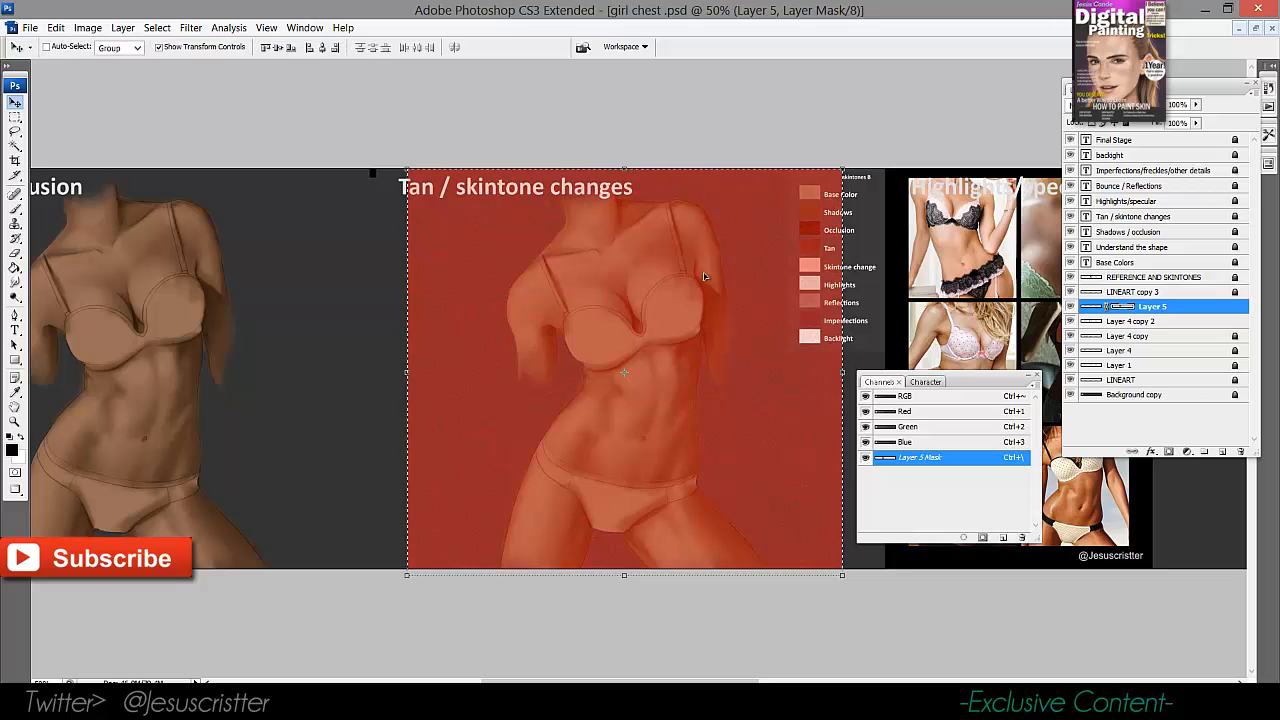
# Switch from the mask to Layer 5's own pixels and sample the Tan swatch as the painting colour.
pyautogui.click(675, 301)
pyautogui.press('m')
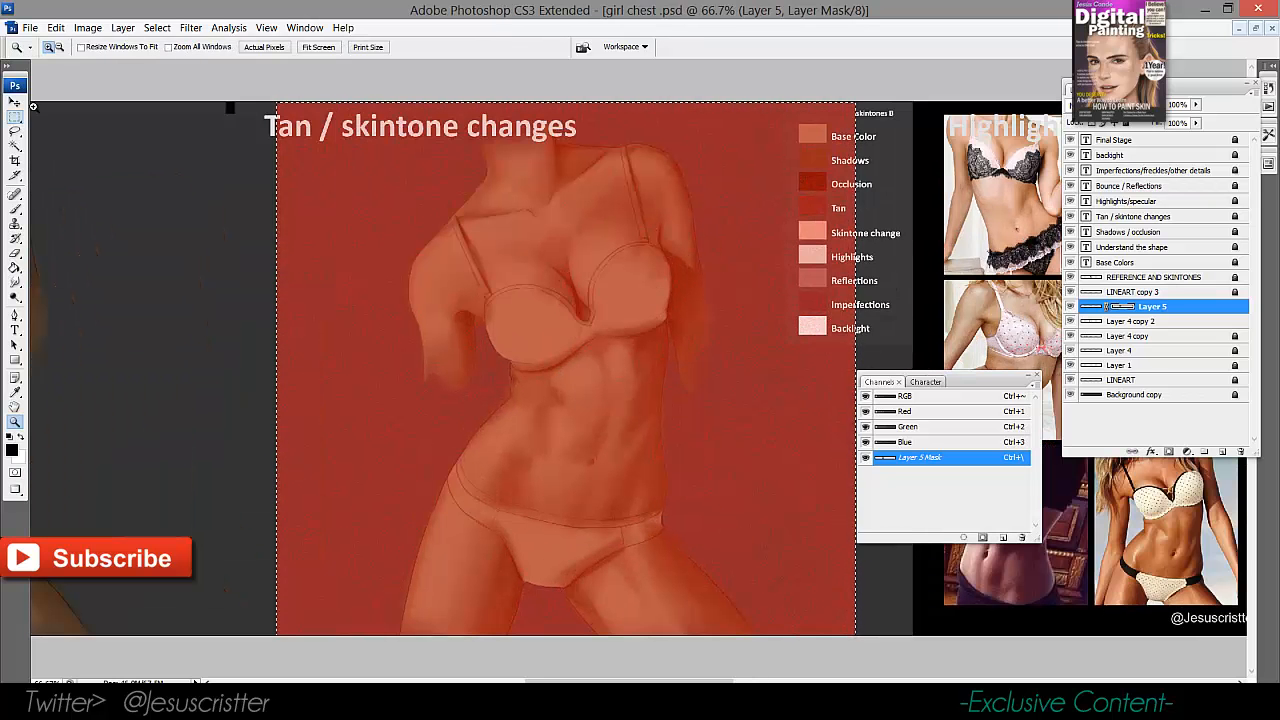
pyautogui.press('z')
pyautogui.click(622, 296)
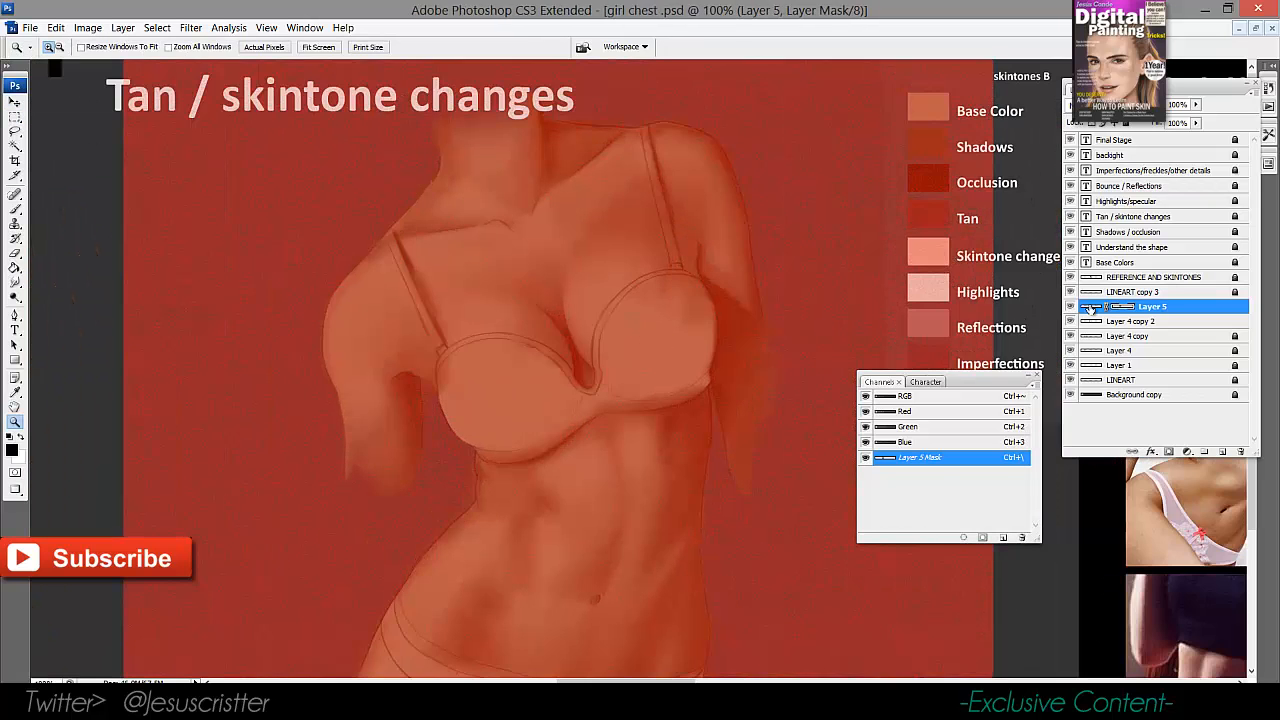
pyautogui.click(1090, 307)
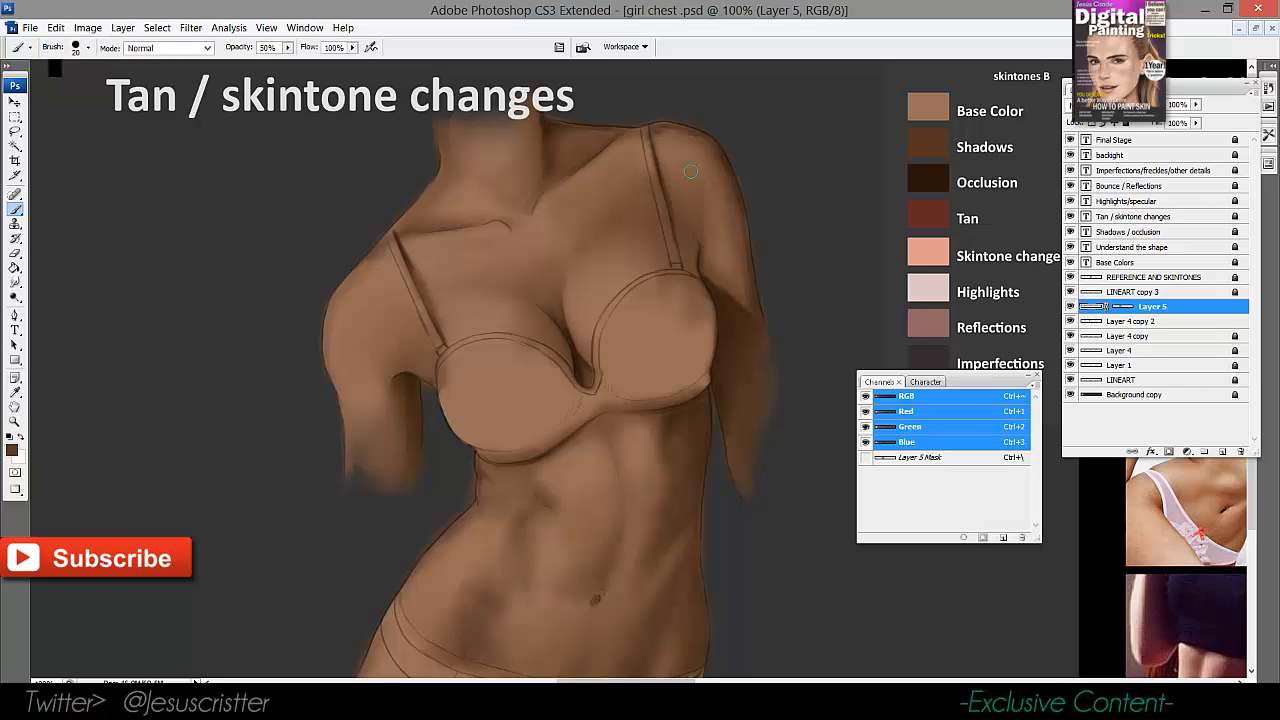
pyautogui.press('i')
pyautogui.click(930, 212)
pyautogui.press('z')
pyautogui.click(902, 220)
pyautogui.press('i')
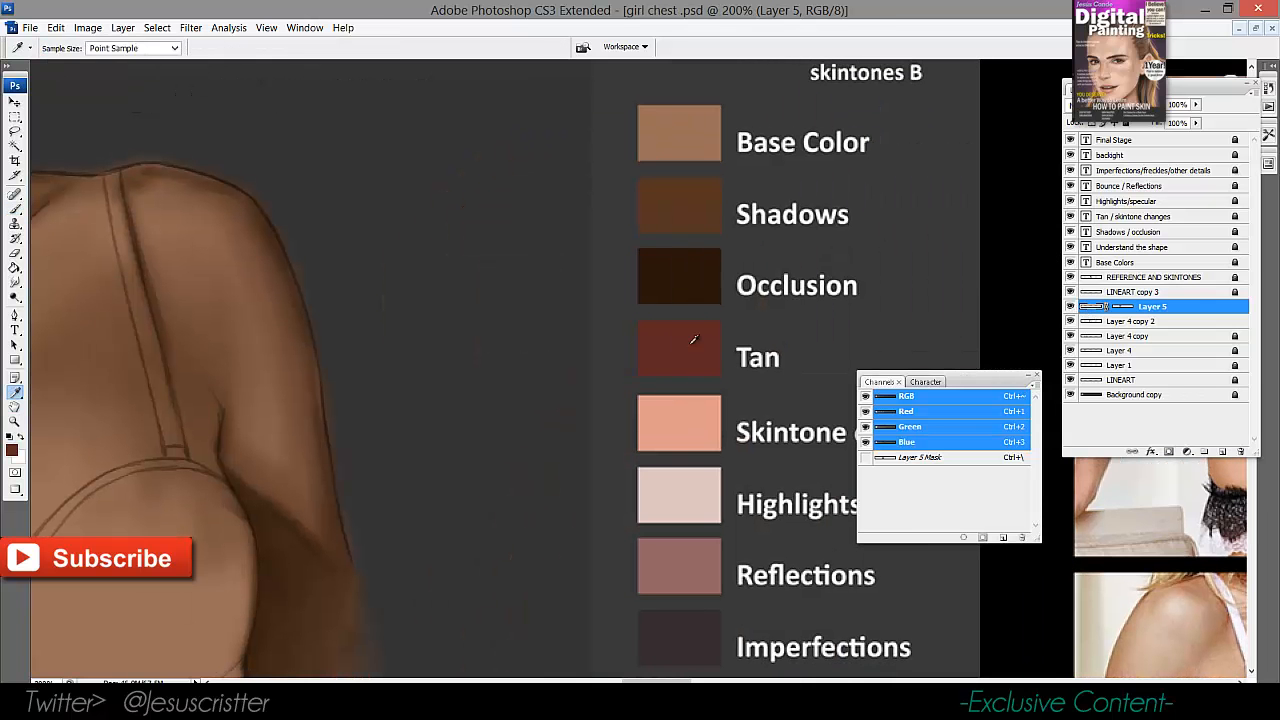
# Close the Channels list and choose a size 200 textured brush preset for the tan.
pyautogui.click(1037, 376)
pyautogui.moveTo(594, 346); pyautogui.dragTo(1116, 225)
pyautogui.press('z')
pyautogui.keyDown('alt'); pyautogui.click(577, 294); pyautogui.keyUp('alt')
pyautogui.moveTo(577, 294); pyautogui.dragTo(512, 175)
pyautogui.press('b')
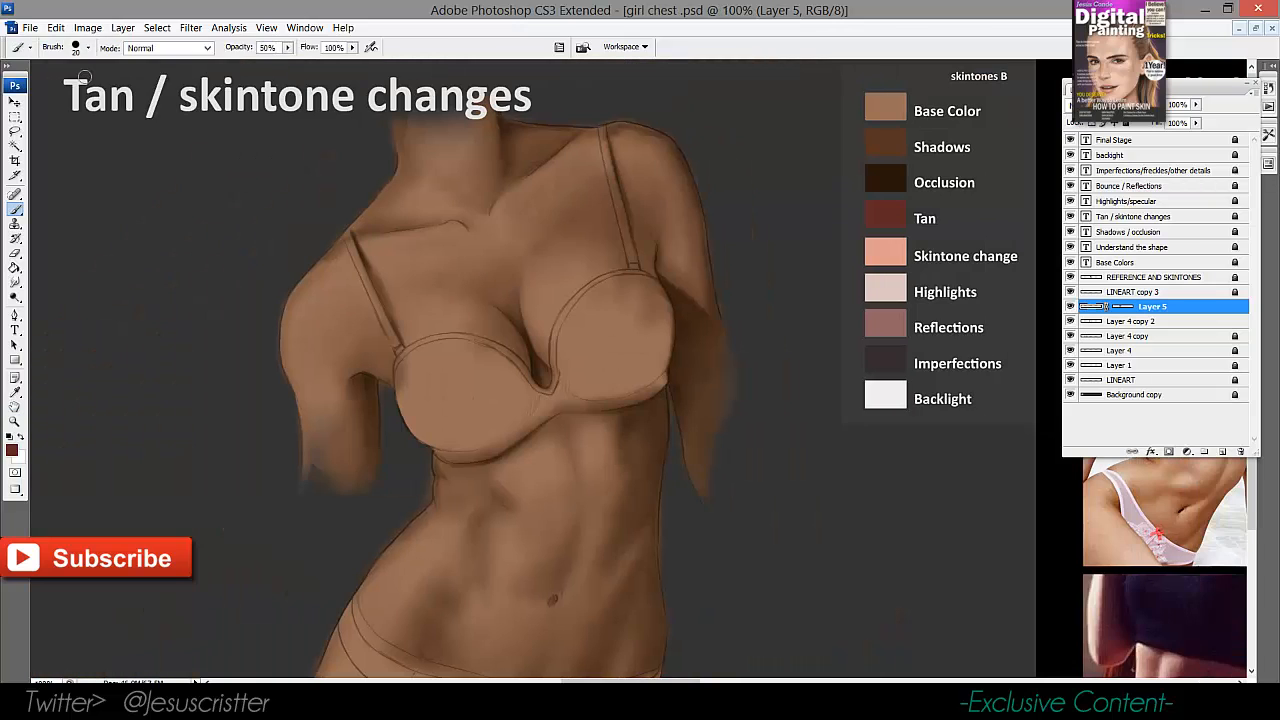
pyautogui.click(88, 48)
pyautogui.doubleClick(156, 200)
pyautogui.moveTo(505, 287); pyautogui.dragTo(483, 274)
# Duplicate the masked Layer 5, lock the duplicate, and make Layer 5 the active layer.
pyautogui.press('z')
pyautogui.click(483, 274)
pyautogui.moveTo(552, 308); pyautogui.dragTo(430, 230)
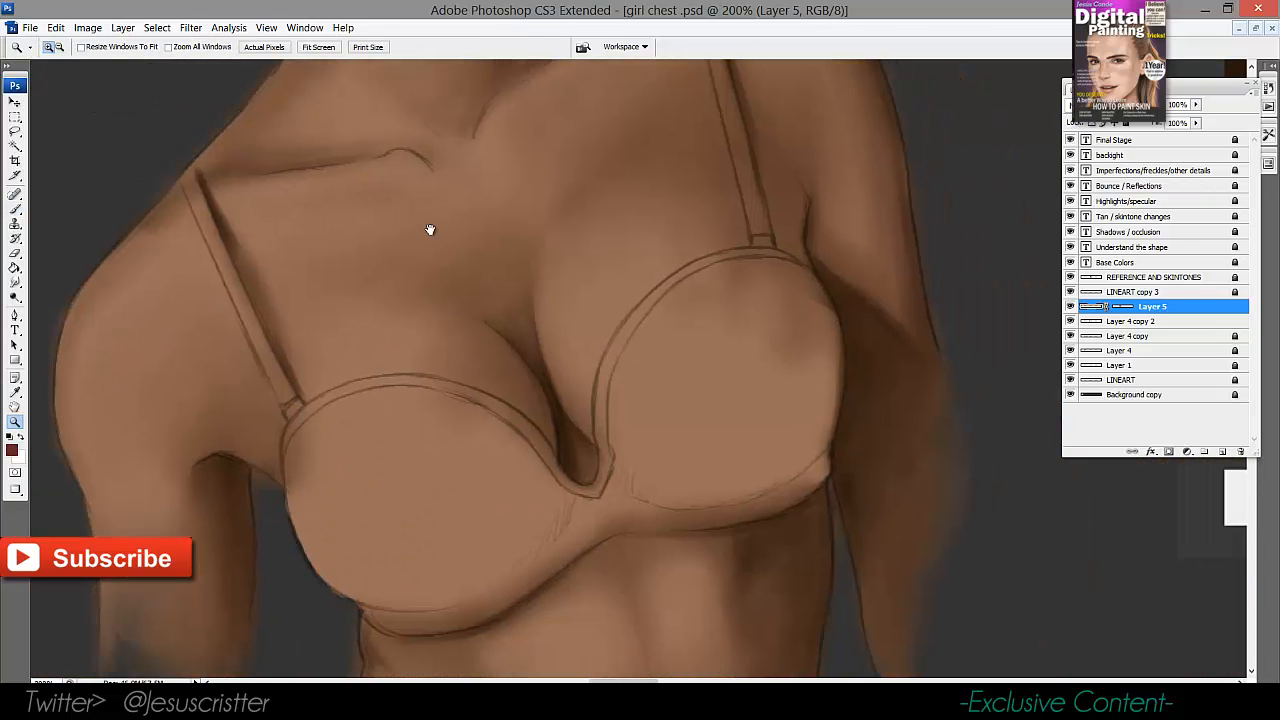
pyautogui.doubleClick(1178, 308)
pyautogui.click(798, 433)
pyautogui.moveTo(1192, 308); pyautogui.dragTo(1222, 452)
pyautogui.click(1157, 322)
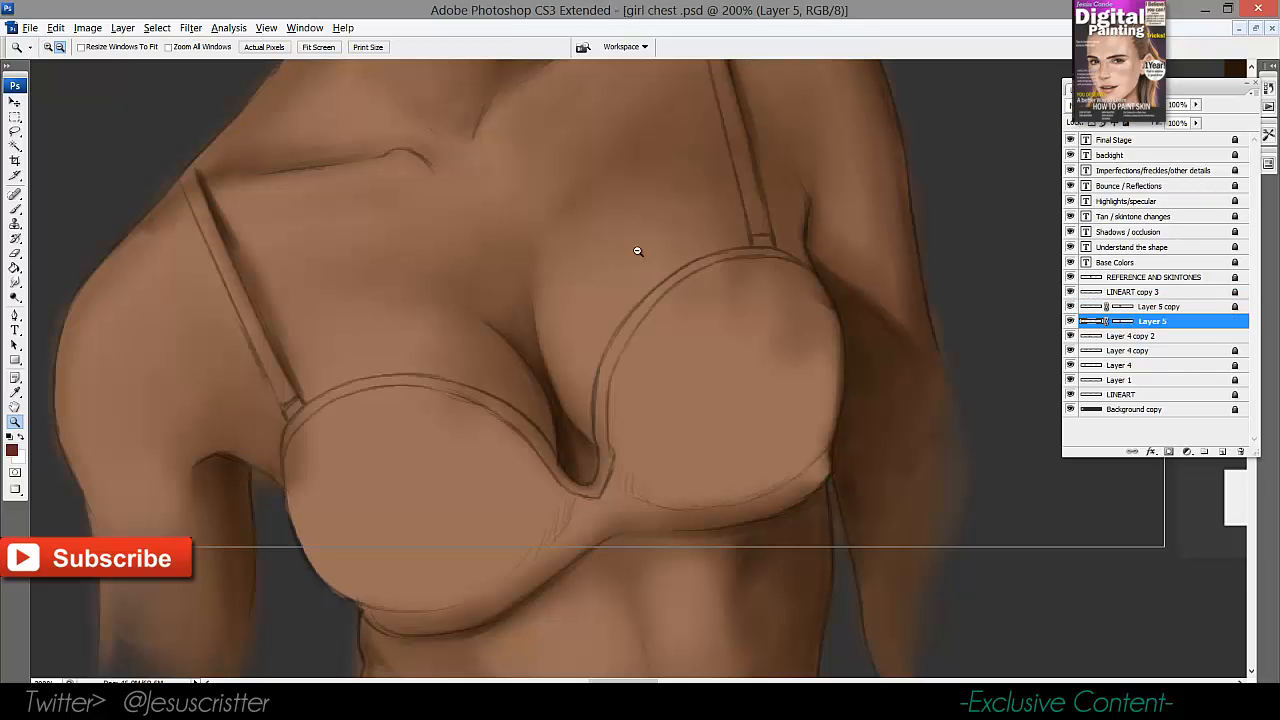
# Paint tan texture over the neck base, chest and shoulders on Layer 5 with a size 70 brush.
pyautogui.keyDown('alt'); pyautogui.click(637, 251); pyautogui.keyUp('alt')
pyautogui.moveTo(637, 251); pyautogui.dragTo(562, 152)
pyautogui.press('b')
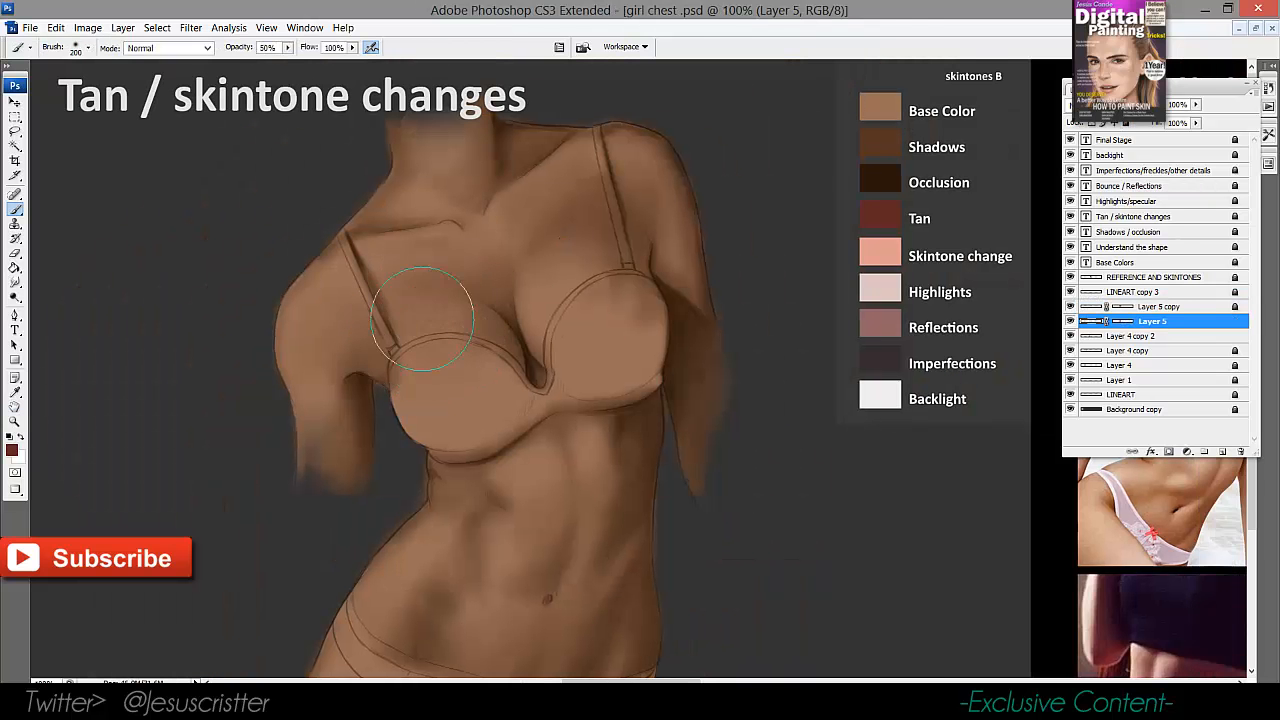
pyautogui.press('[')
pyautogui.press('[')
pyautogui.press('[')
pyautogui.press('[')
pyautogui.press('[')
pyautogui.press('[')
pyautogui.press('[')
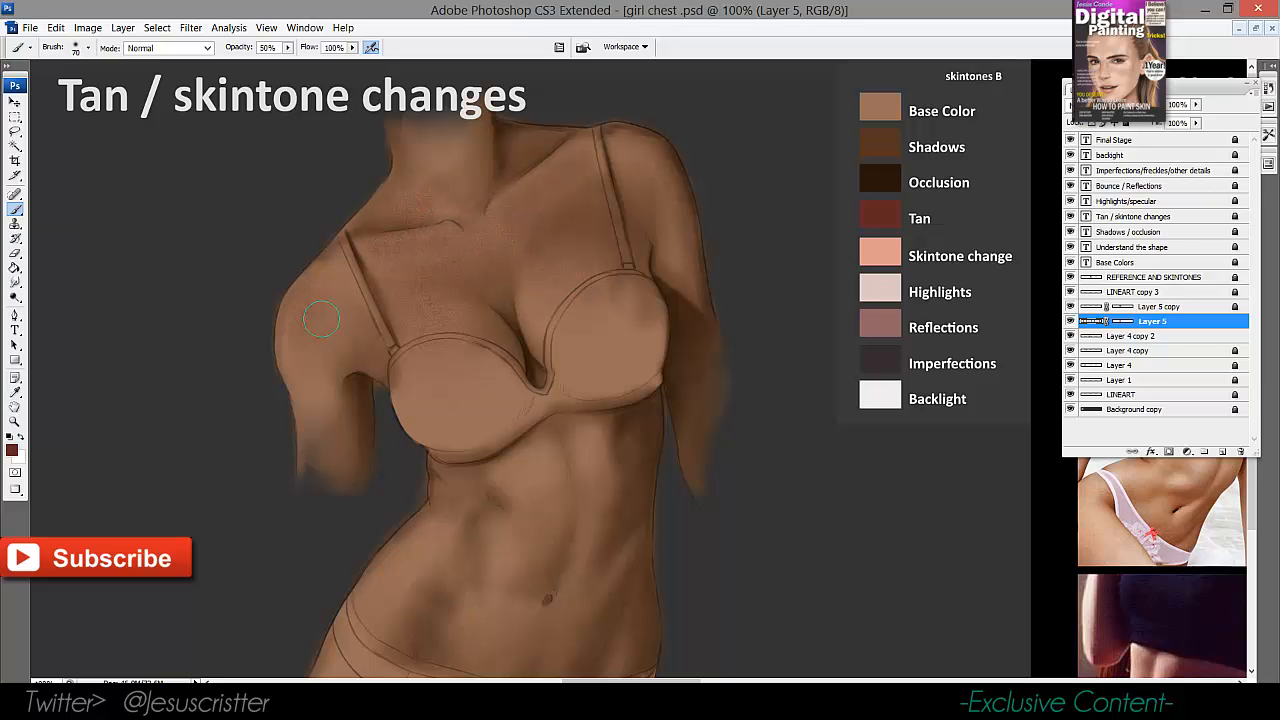
pyautogui.moveTo(663, 184); pyautogui.dragTo(639, 175)
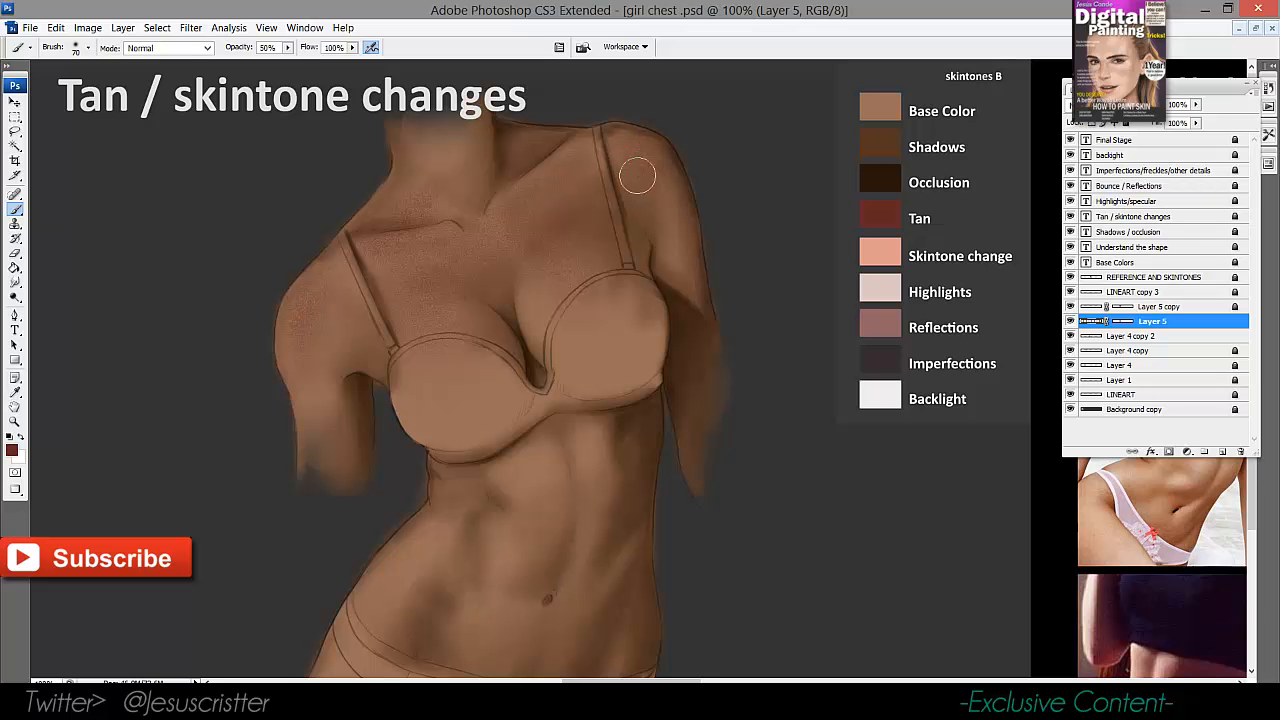
# Paint tan over the upper abdomen below the bra with a size 100 brush.
pyautogui.moveTo(604, 214); pyautogui.dragTo(590, 173)
pyautogui.press(']')
pyautogui.press(']')
pyautogui.press(']')
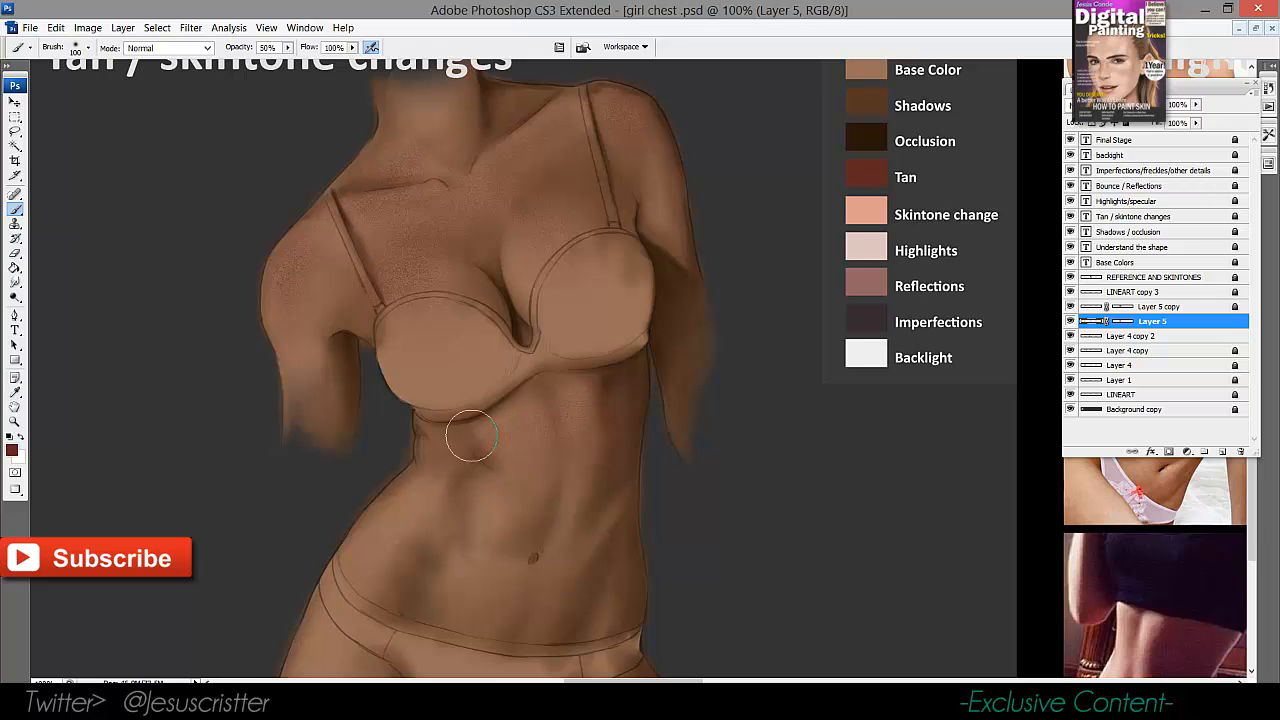
pyautogui.moveTo(444, 457); pyautogui.dragTo(452, 433)
pyautogui.moveTo(559, 386); pyautogui.dragTo(517, 378)
# Enlarge the brush to size 150 and spread tan over the lower abdomen, hips and thighs.
pyautogui.press(']')
pyautogui.press(']')
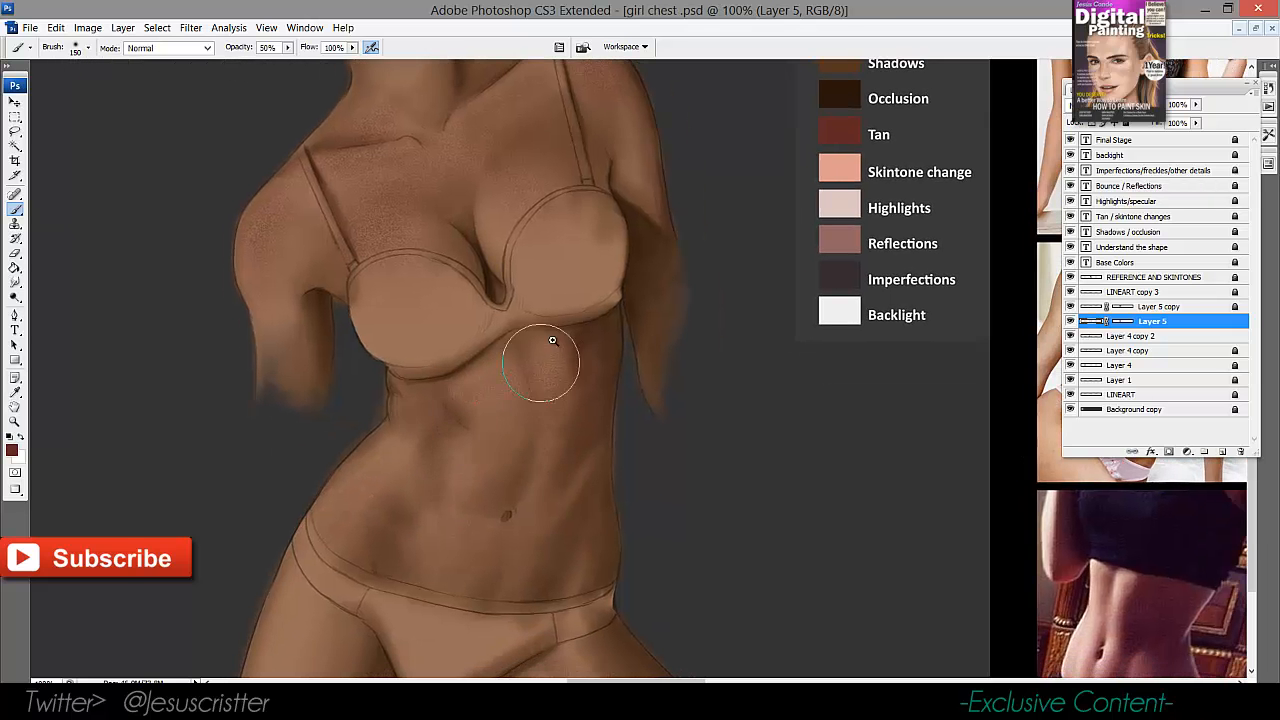
pyautogui.hotkey('ctrl', '-')
pyautogui.moveTo(415, 590); pyautogui.dragTo(405, 632)
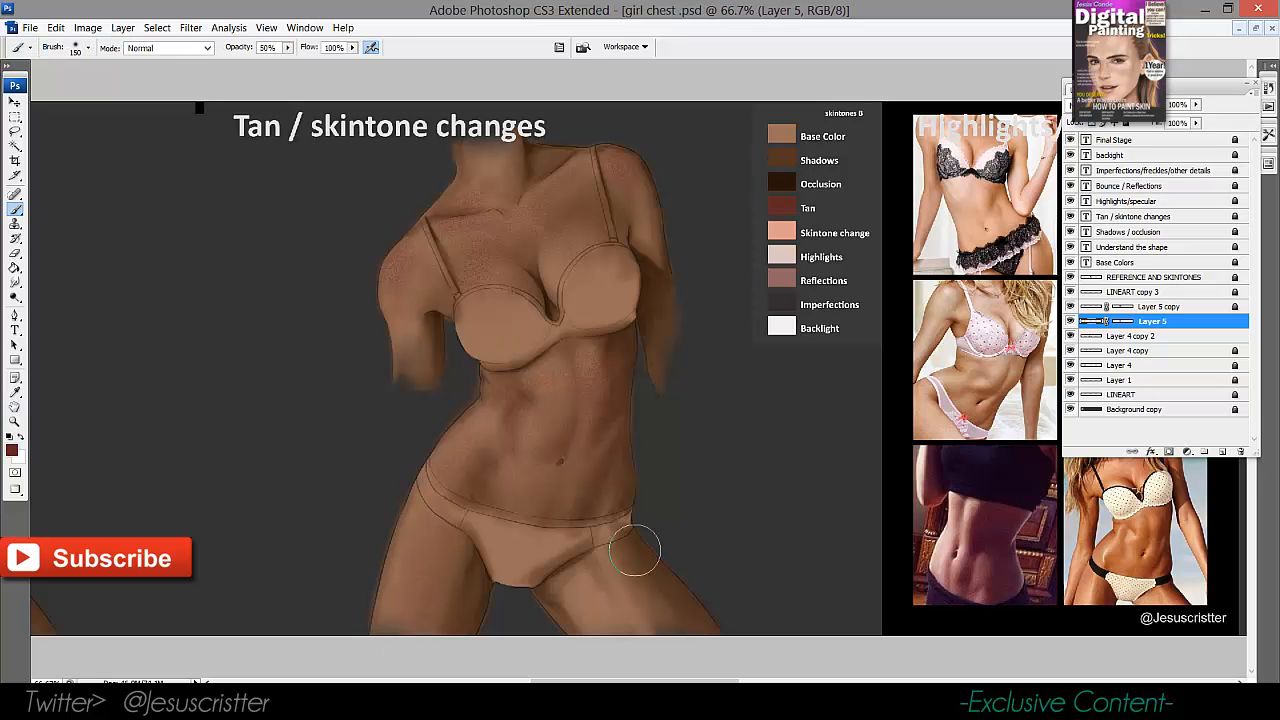
pyautogui.moveTo(635, 551)
pyautogui.mouseDown()
pyautogui.moveTo(603, 583)
pyautogui.moveTo(649, 566)
pyautogui.mouseUp()
# Reduce the brush to size 80 and tint the arms and ribcage with tan.
pyautogui.press('[')
pyautogui.press('[')
pyautogui.press('[')
pyautogui.press('[')
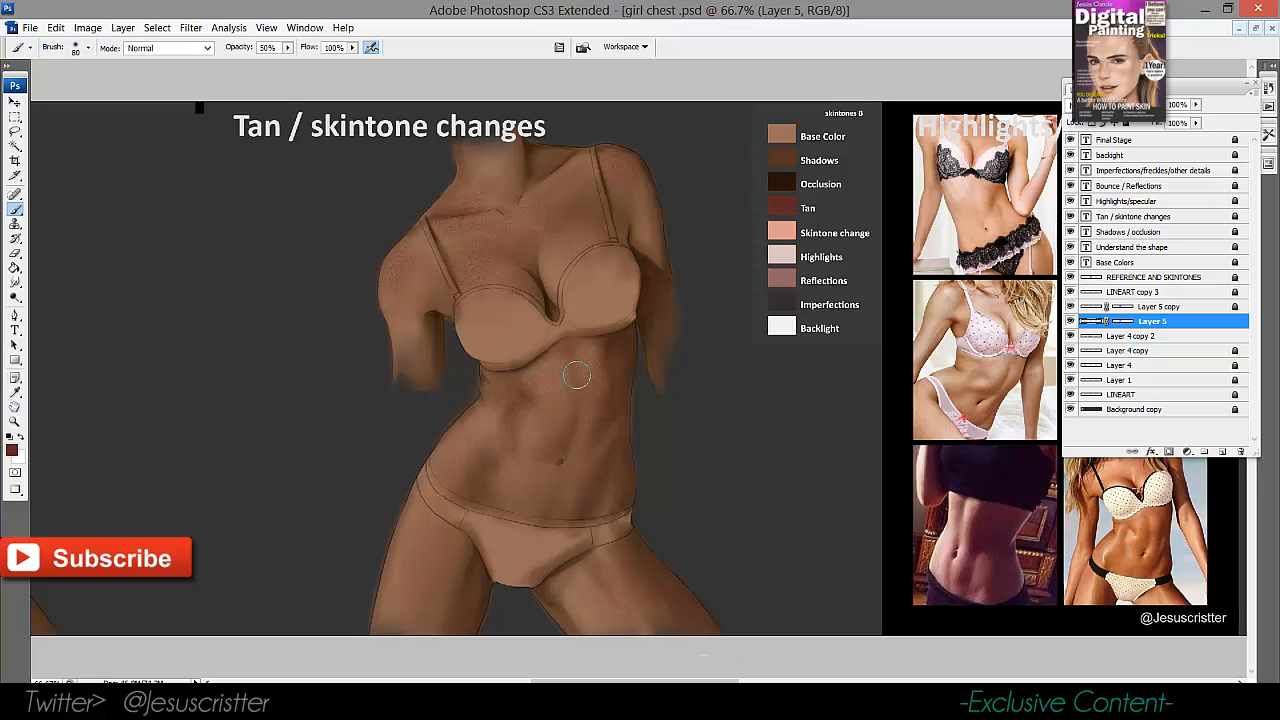
pyautogui.hscroll(1, 608, 383)
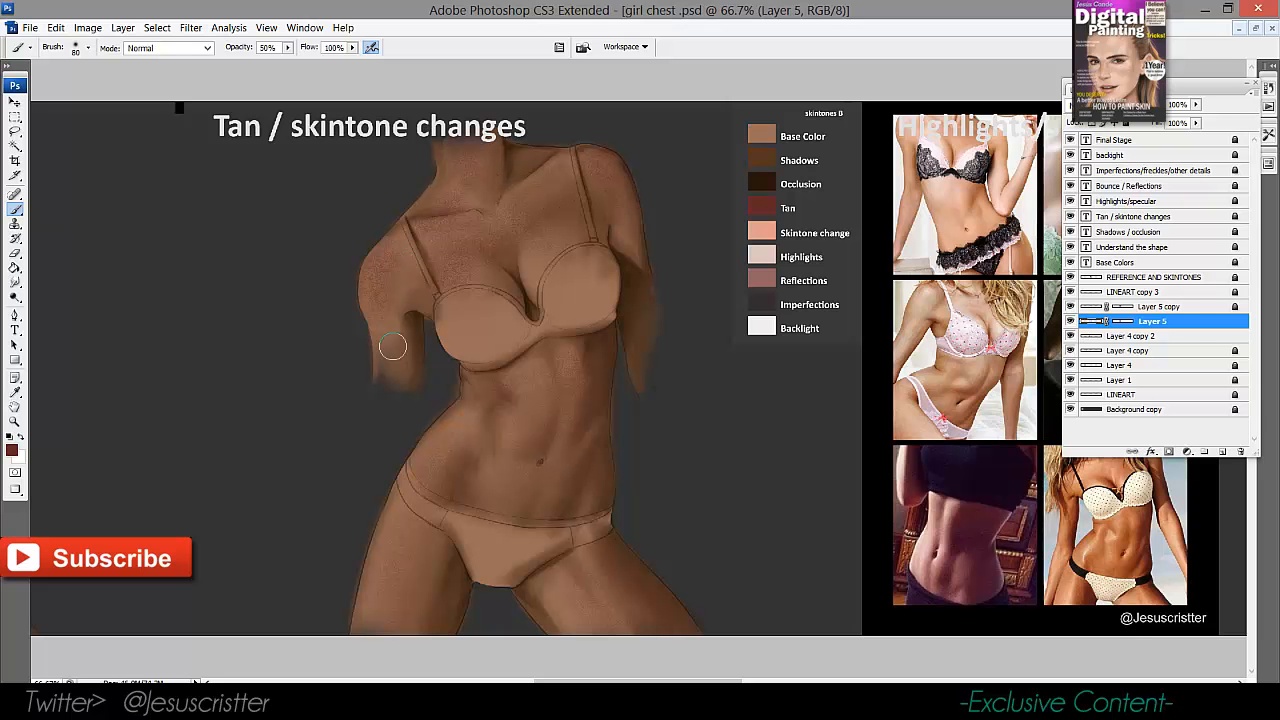
pyautogui.keyDown('alt'); pyautogui.click(611, 294); pyautogui.keyUp('alt')
pyautogui.moveTo(643, 290); pyautogui.dragTo(754, 314)
pyautogui.keyDown('ctrl'); pyautogui.click(778, 302); pyautogui.keyUp('ctrl')
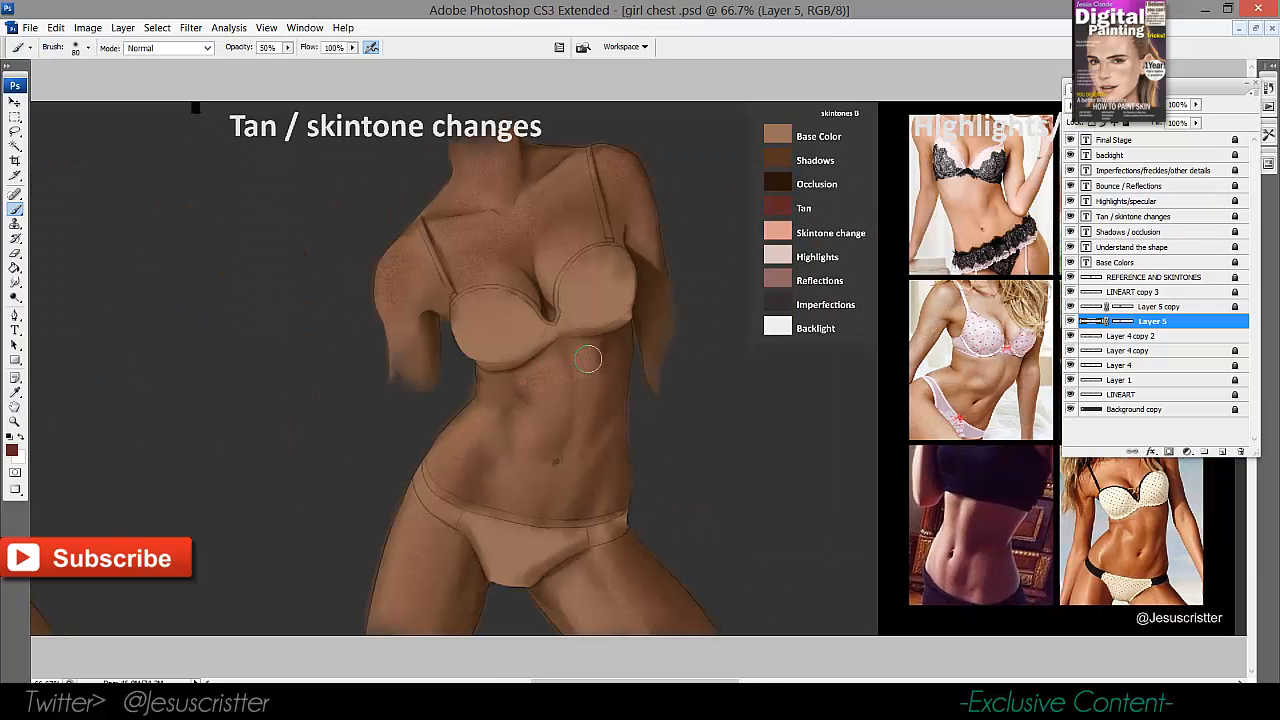
# Refine the tan around the collarbone and chest, alternating a size 40 eraser with the size 80 brush.
pyautogui.press('e')
pyautogui.press('b')
pyautogui.press('e')
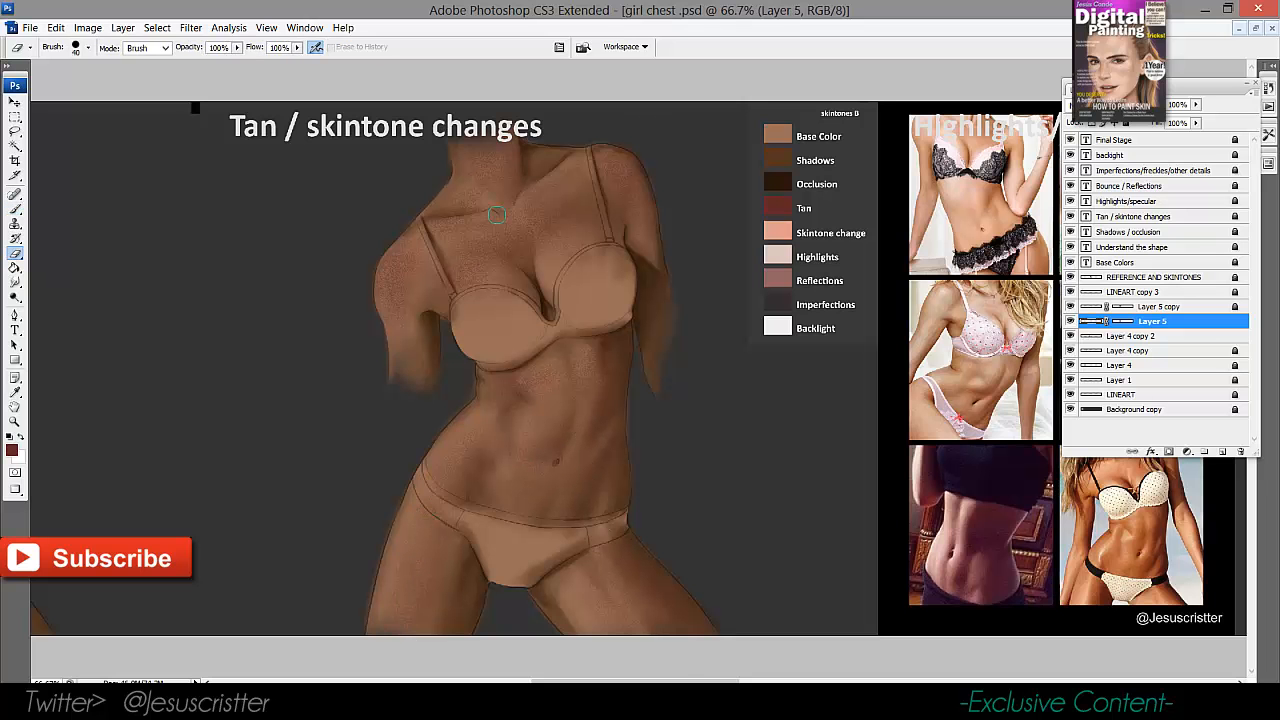
pyautogui.press('b')
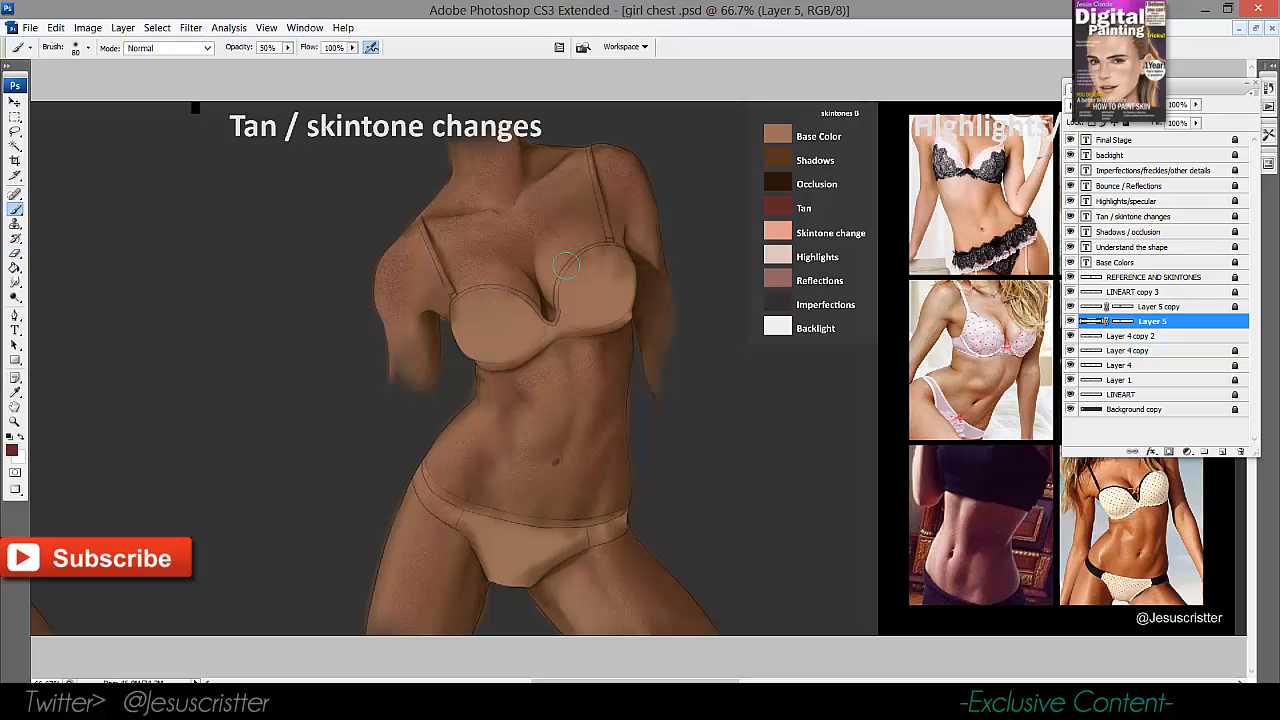
pyautogui.press('e')
pyautogui.press('b')
pyautogui.moveTo(574, 226); pyautogui.dragTo(542, 226)
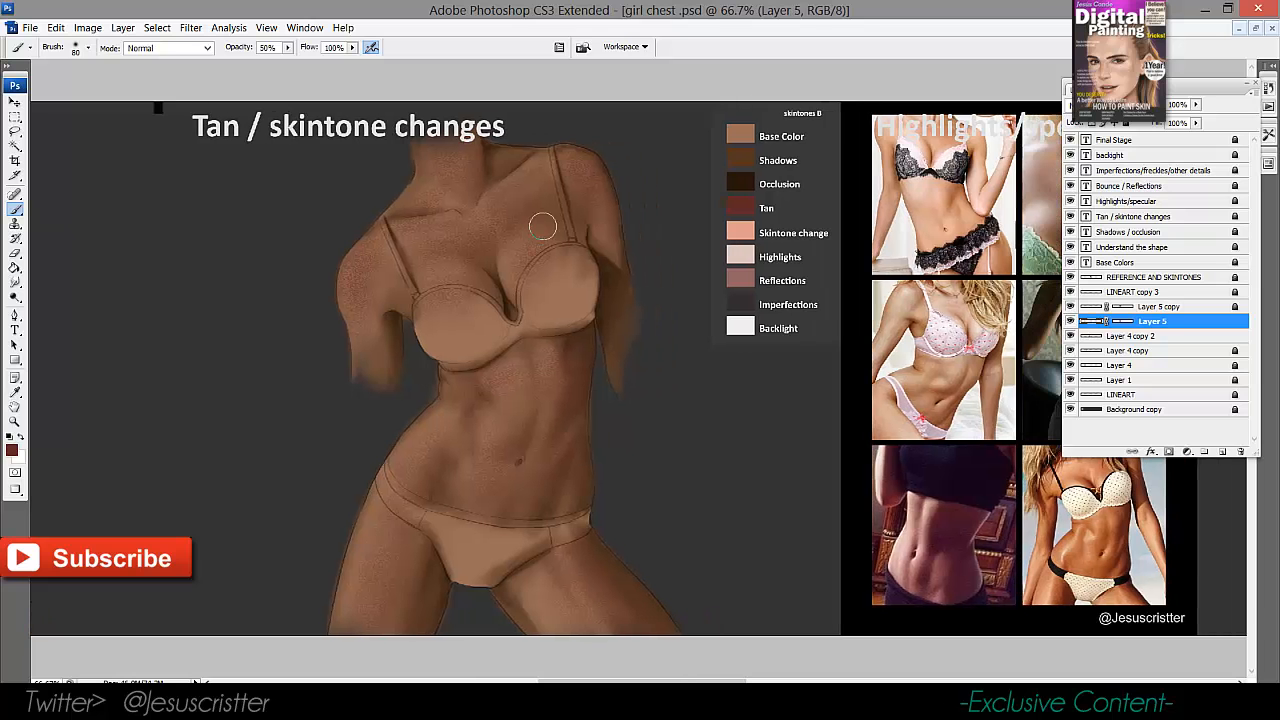
# Duplicate Layer 5 copy, lock the duplicate, and sample the Skintone change swatch for painting on Layer 5 copy.
pyautogui.click(1151, 310)
pyautogui.moveTo(1172, 309); pyautogui.dragTo(1223, 452)
pyautogui.click(1127, 124)
pyautogui.click(1168, 322)
pyautogui.press('i')
pyautogui.click(744, 232)
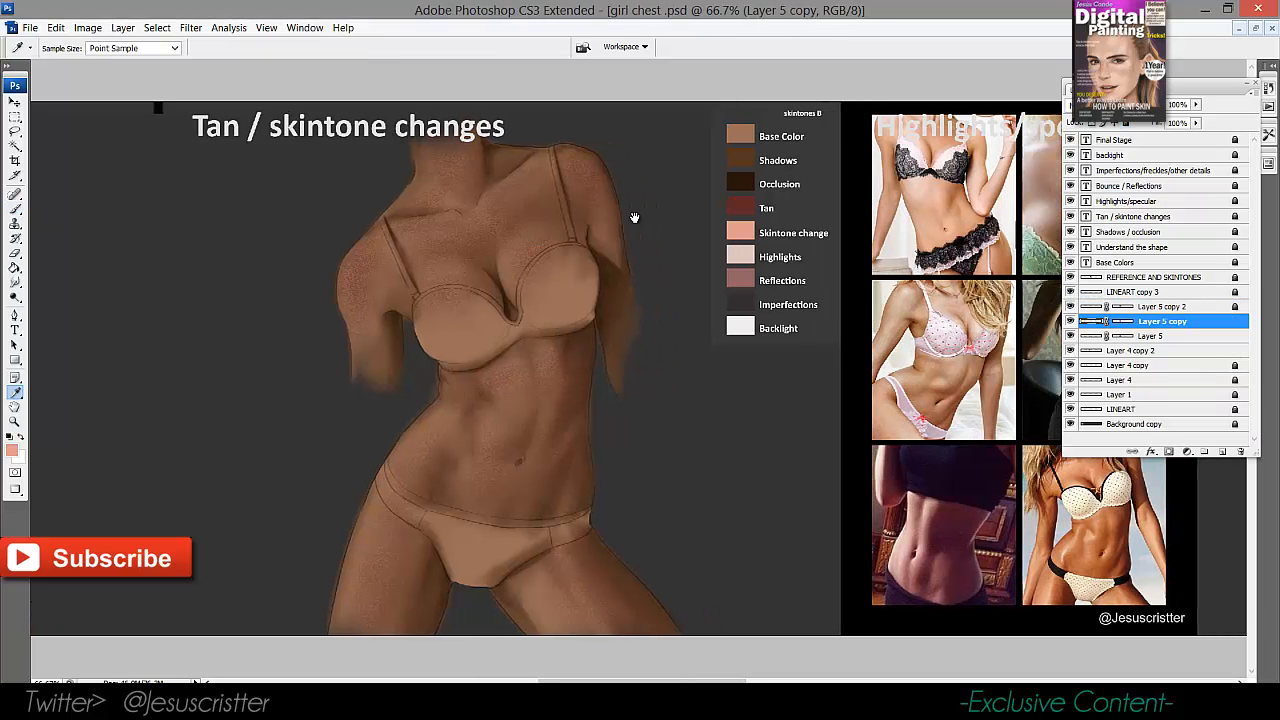
# Reduce the brush to size 100 and paint the Skintone change color onto both upper arms on Layer 5 copy.
pyautogui.press('b')
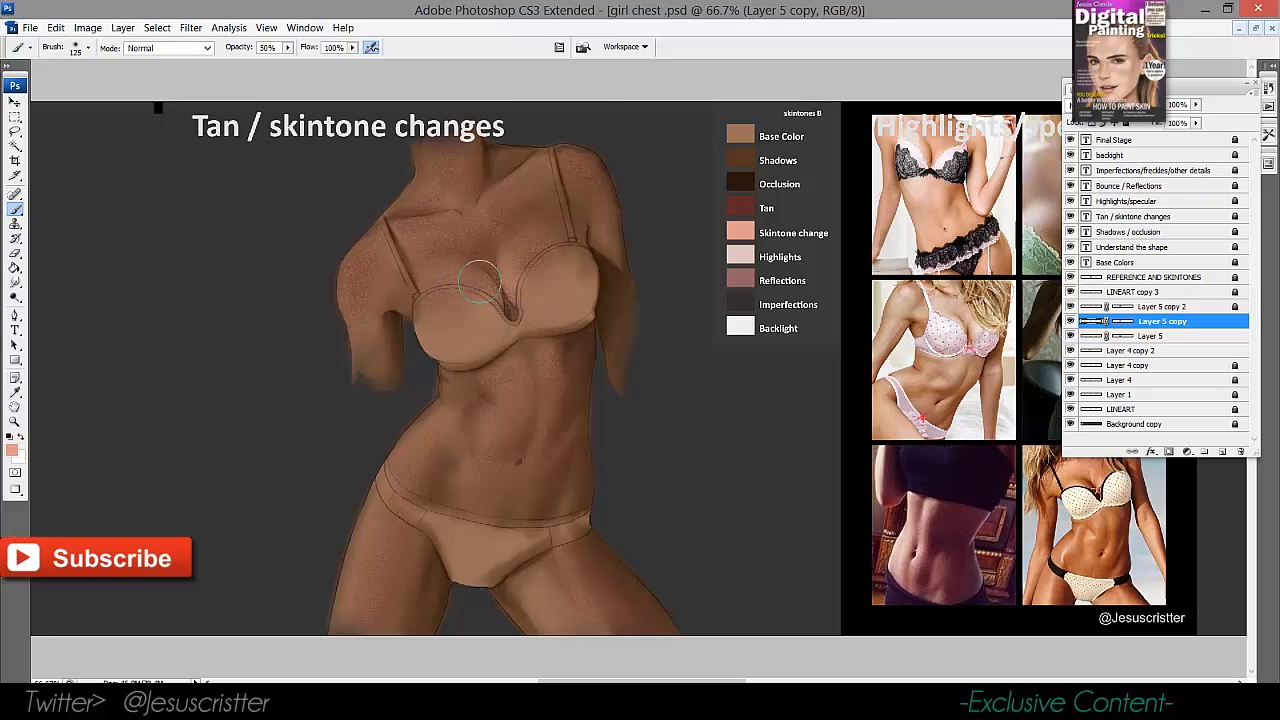
pyautogui.press('space')
pyautogui.keyDown('ctrl'); pyautogui.click(526, 274); pyautogui.keyUp('ctrl')
pyautogui.moveTo(649, 259)
pyautogui.mouseDown()
pyautogui.moveTo(637, 206)
pyautogui.moveTo(603, 188)
pyautogui.mouseUp()
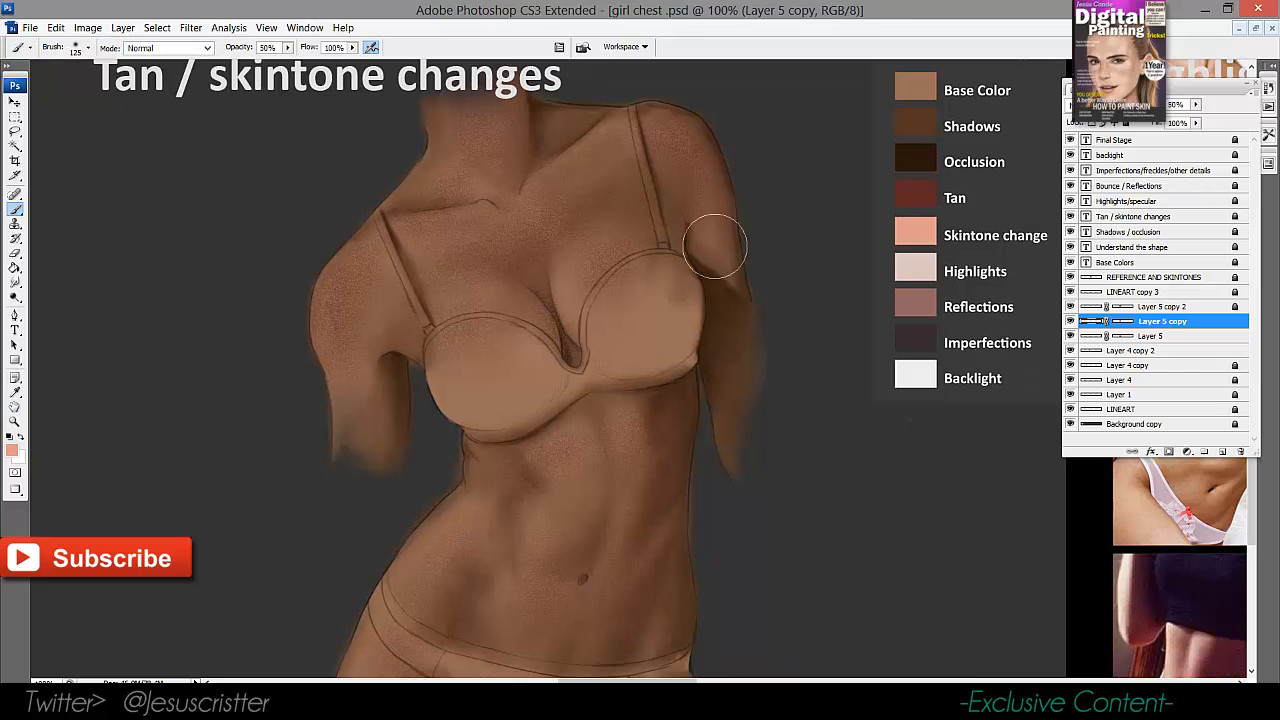
pyautogui.press('[')
pyautogui.moveTo(730, 323)
pyautogui.mouseDown()
pyautogui.moveTo(757, 392)
pyautogui.moveTo(732, 289)
pyautogui.mouseUp()
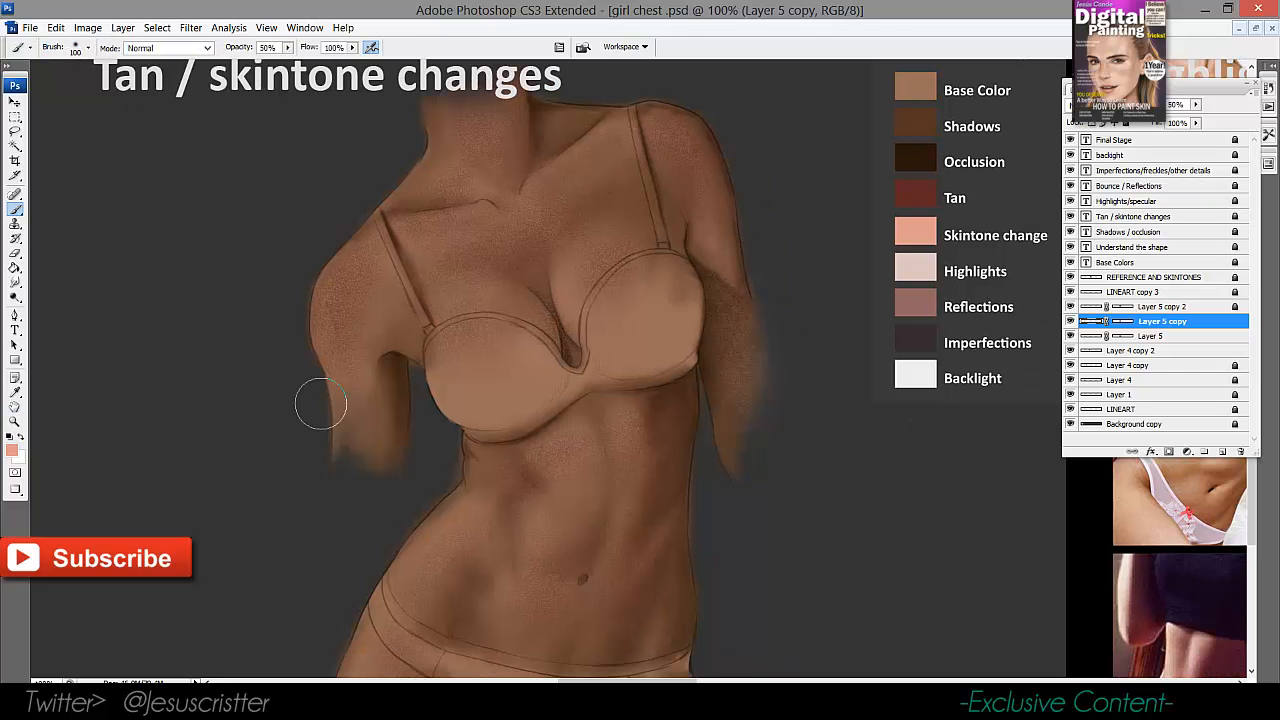
pyautogui.moveTo(373, 459); pyautogui.dragTo(370, 355)
# Brush the Skintone change color over the abdomen on Layer 5 copy.
pyautogui.press('space')
pyautogui.moveTo(454, 390); pyautogui.dragTo(414, 277)
pyautogui.moveTo(504, 390); pyautogui.dragTo(450, 342)
pyautogui.press('space')
pyautogui.keyDown('alt'); pyautogui.click(536, 514); pyautogui.keyUp('alt')
pyautogui.moveTo(560, 431); pyautogui.dragTo(538, 431)
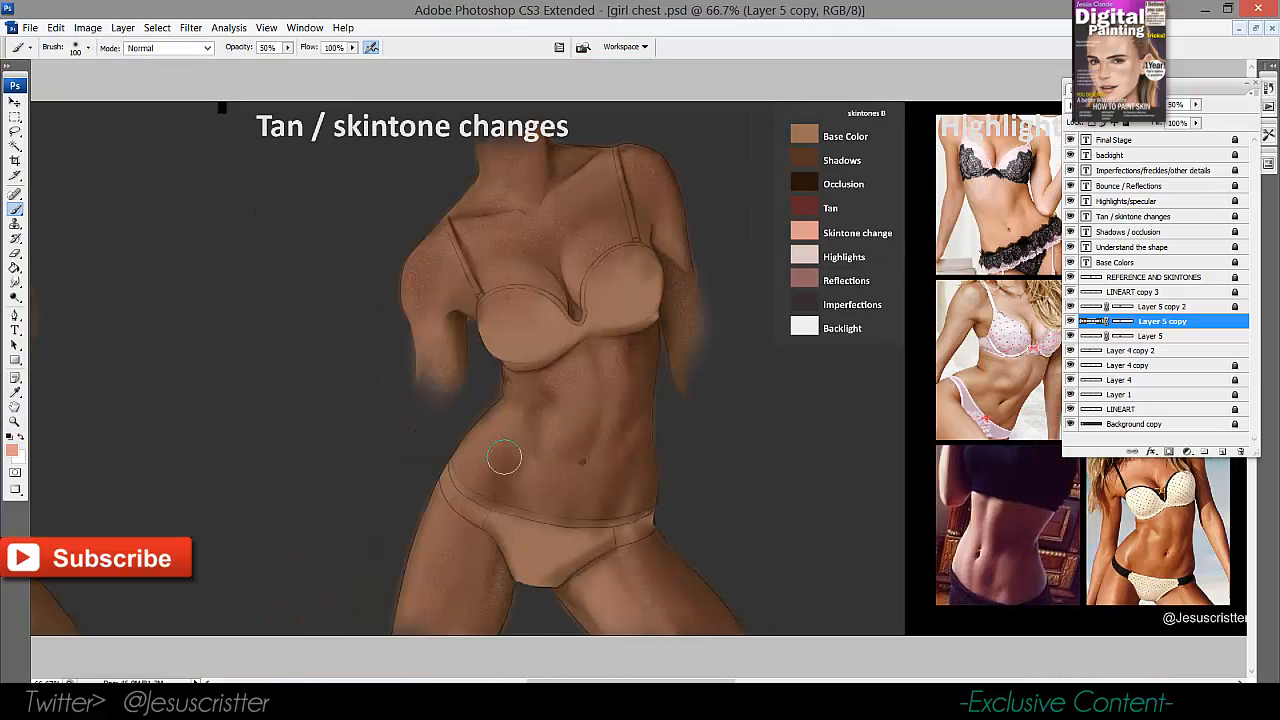
pyautogui.press('space')
pyautogui.moveTo(638, 333); pyautogui.dragTo(610, 333)
pyautogui.press('h')
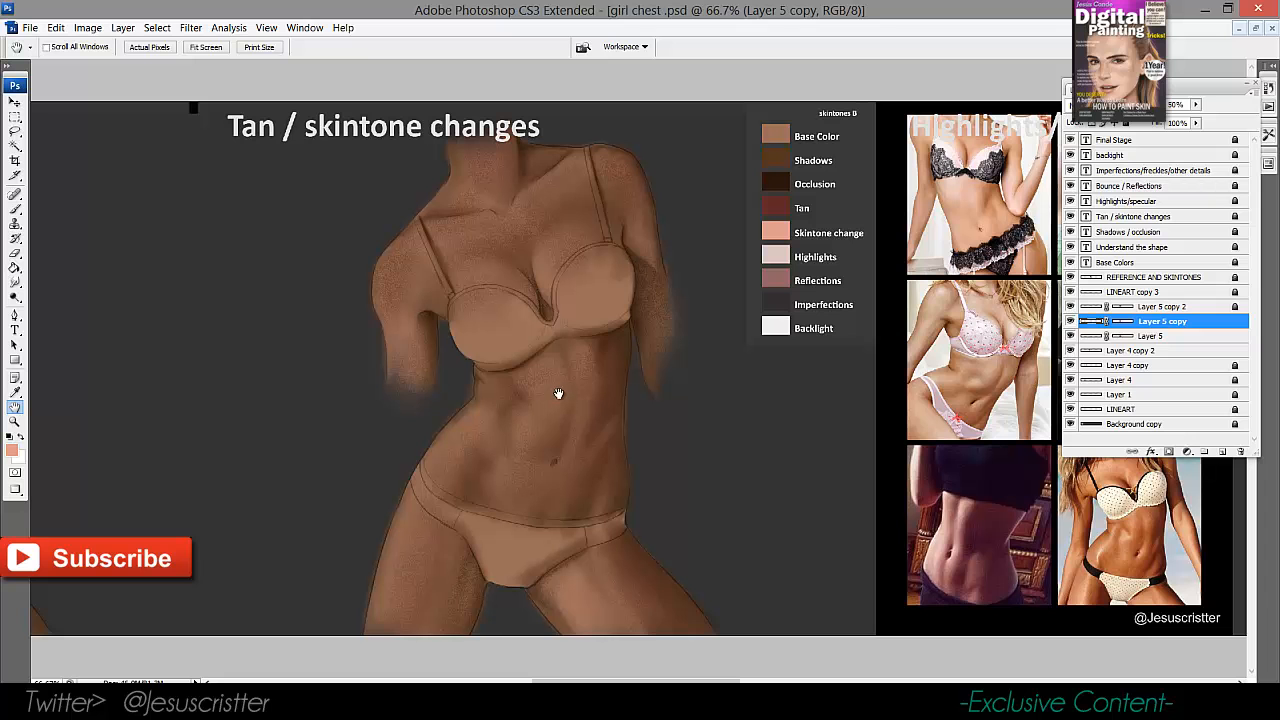
# Compare the tan and skintone layers, and set Layer 5's opacity to 80%.
pyautogui.click(1150, 337)
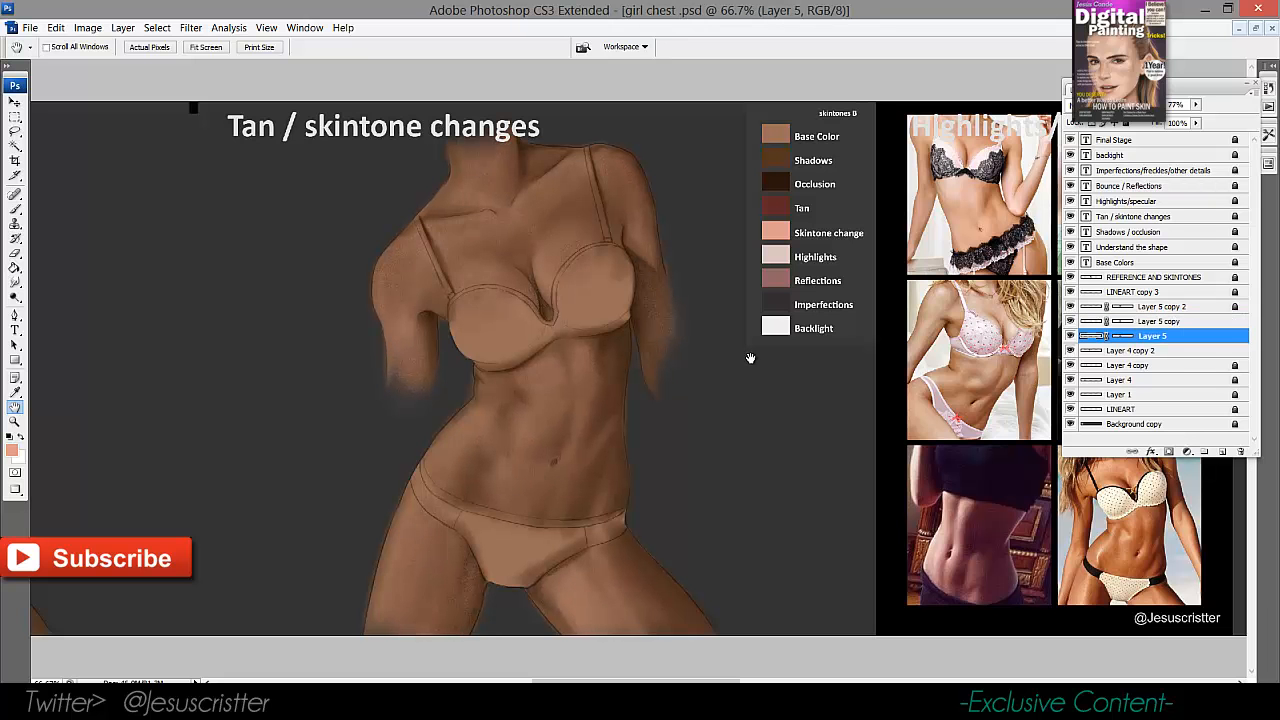
pyautogui.press('8')
pyautogui.press('8')
pyautogui.click(1140, 321)
pyautogui.press('b')
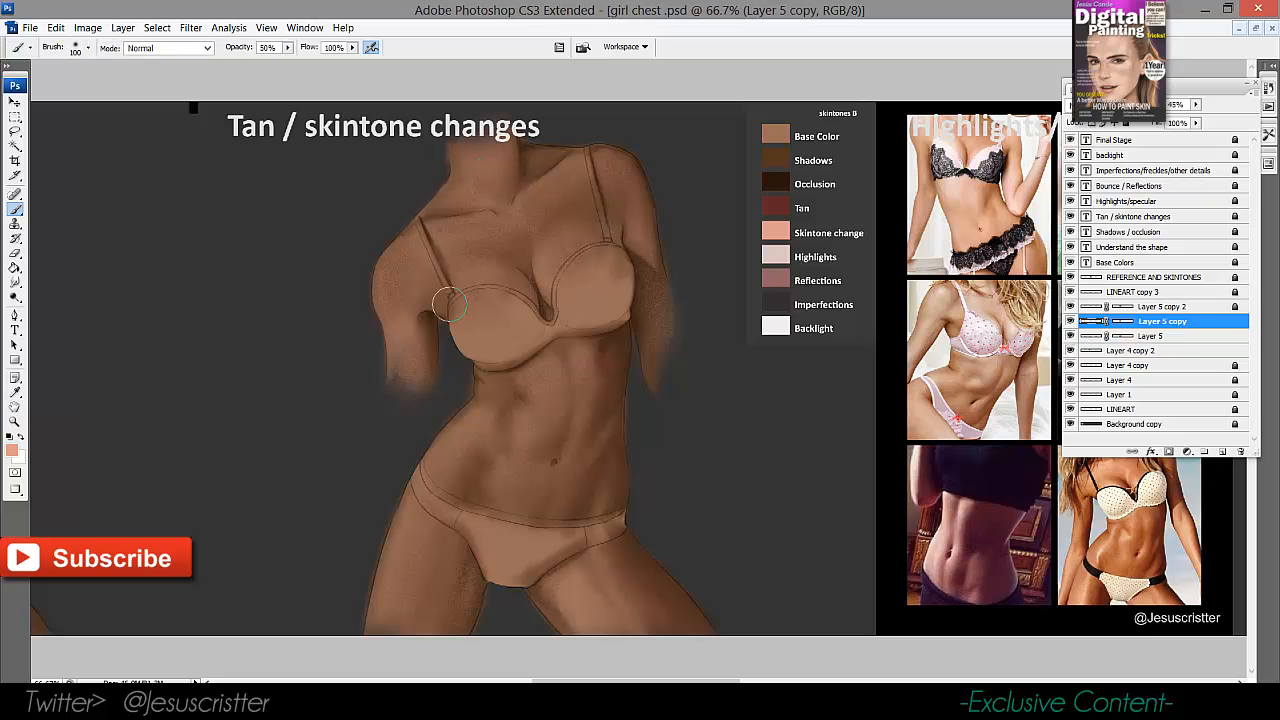
pyautogui.press('z')
pyautogui.keyDown('alt'); pyautogui.click(550, 243); pyautogui.keyUp('alt')
pyautogui.moveTo(652, 268); pyautogui.dragTo(688, 273)
pyautogui.click(1140, 336)
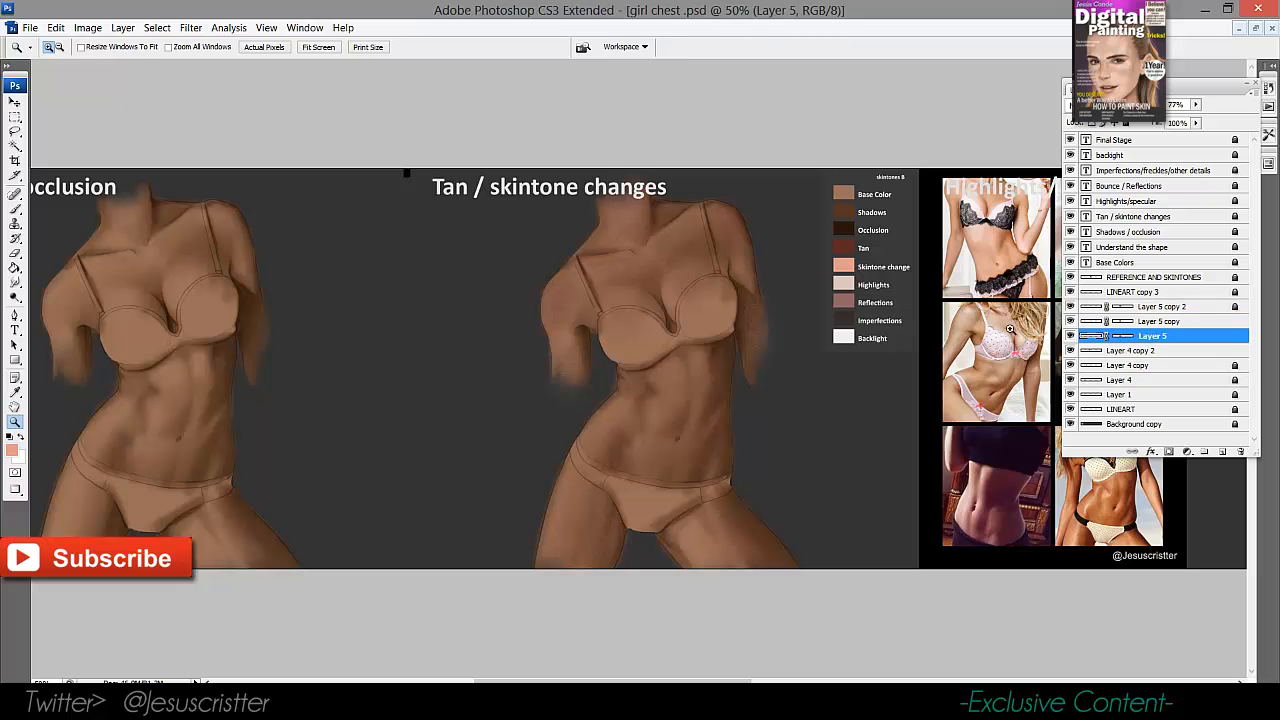
pyautogui.press('h')
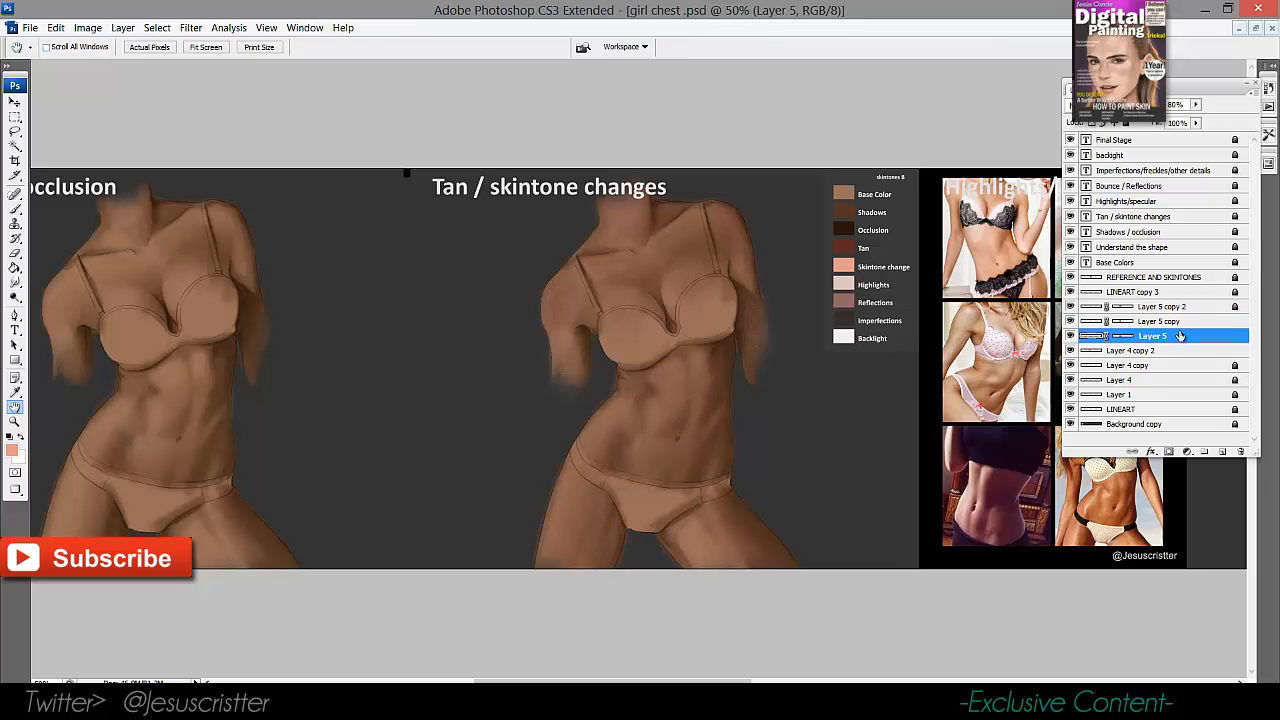
# Merge Layer 5 and Layer 5 copy down into Layer 4 copy 2, and check the merged layer by toggling its visibility.
pyautogui.keyDown('ctrl'); pyautogui.click(1167, 322); pyautogui.keyUp('ctrl')
pyautogui.hotkey('ctrl', 'e')
pyautogui.hotkey('ctrl', 'e')
pyautogui.click(1071, 321)
pyautogui.click(1071, 321)
pyautogui.press('z')
pyautogui.click(847, 333)
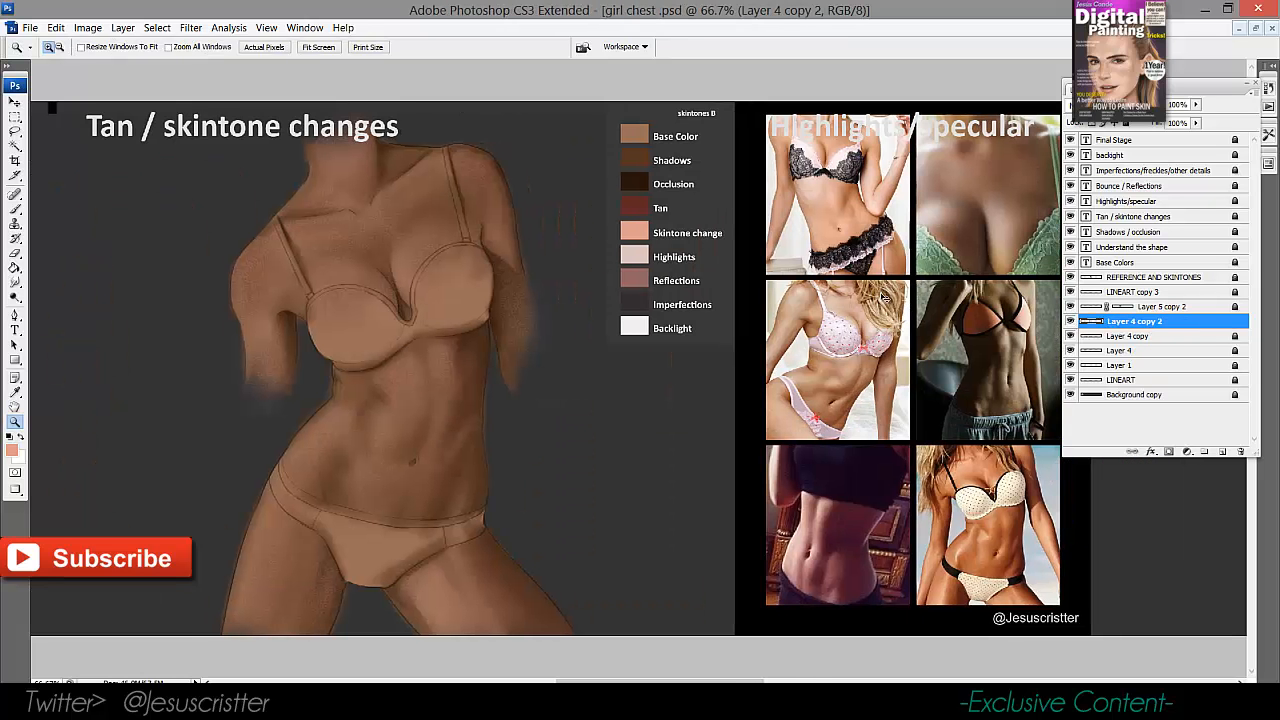
# Switch to the full-screen view and move the REFERENCE AND SKINTONES layer sideways to clear the Highlights/specular stage.
pyautogui.click(1034, 630)
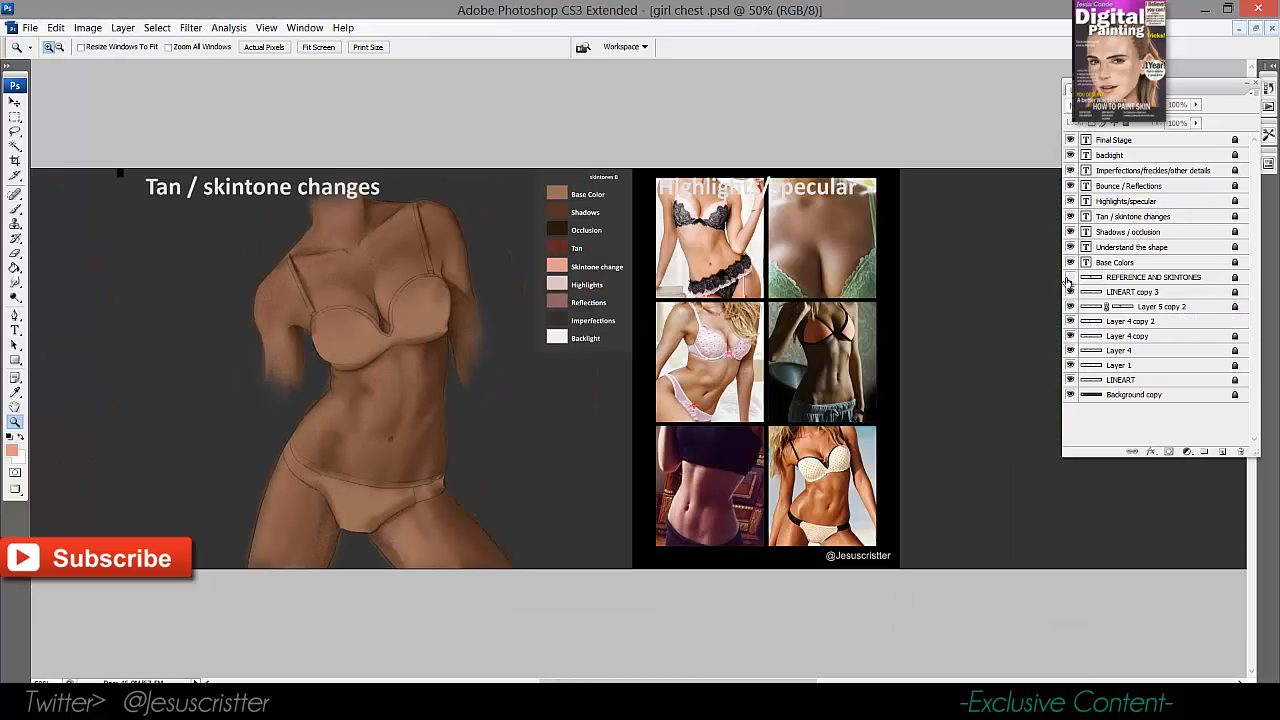
pyautogui.click(1070, 278)
pyautogui.click(1070, 278)
pyautogui.click(1126, 278)
pyautogui.press('f')
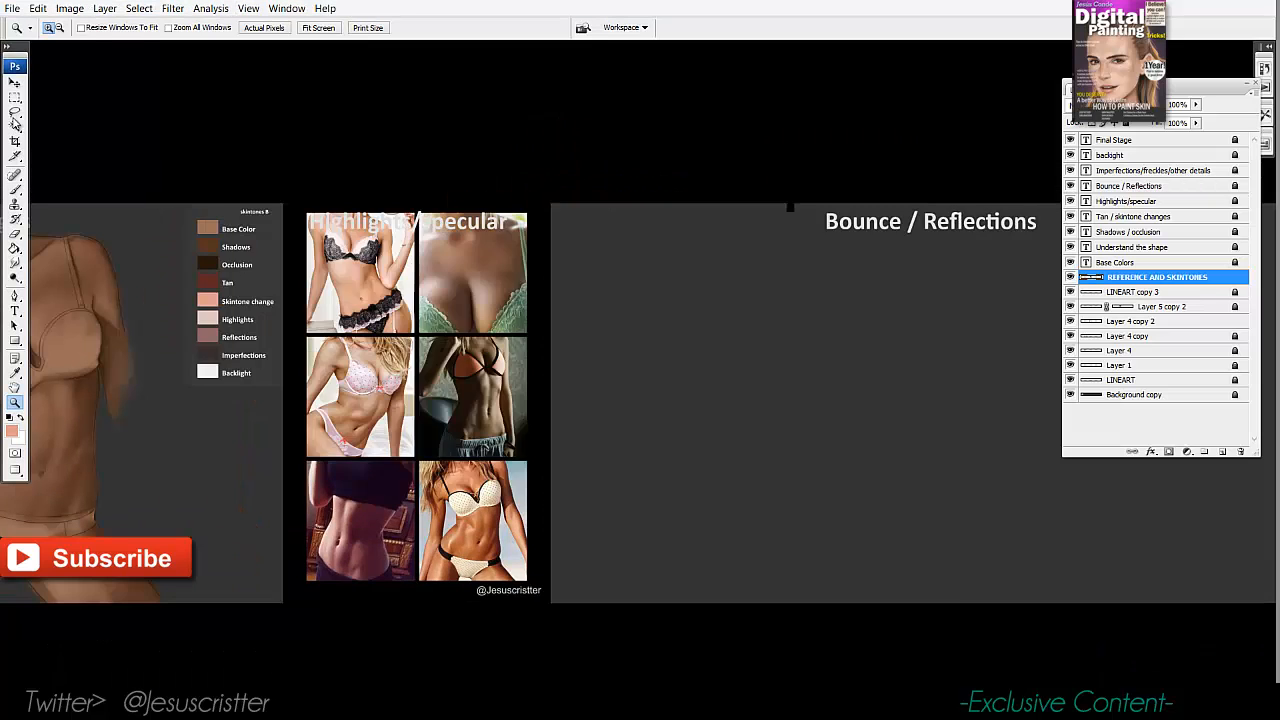
pyautogui.press('v')
pyautogui.moveTo(258, 211); pyautogui.dragTo(855, 212)
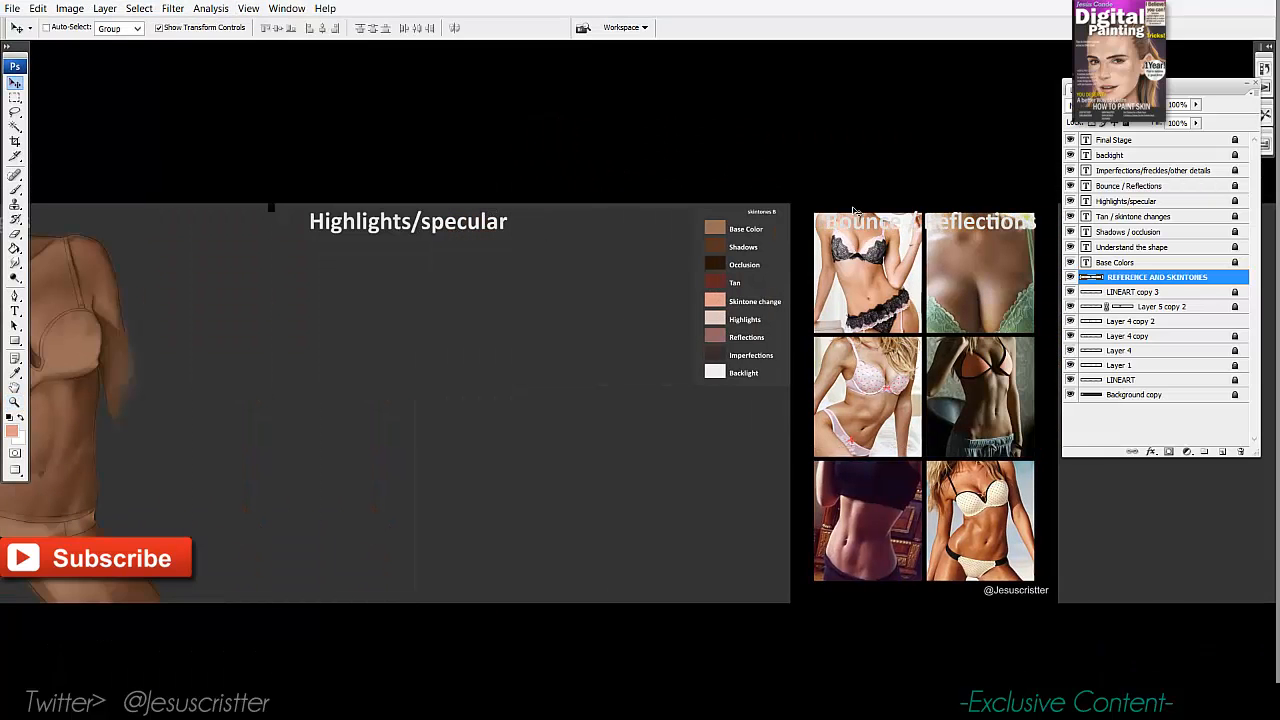
pyautogui.moveTo(394, 278); pyautogui.dragTo(743, 240)
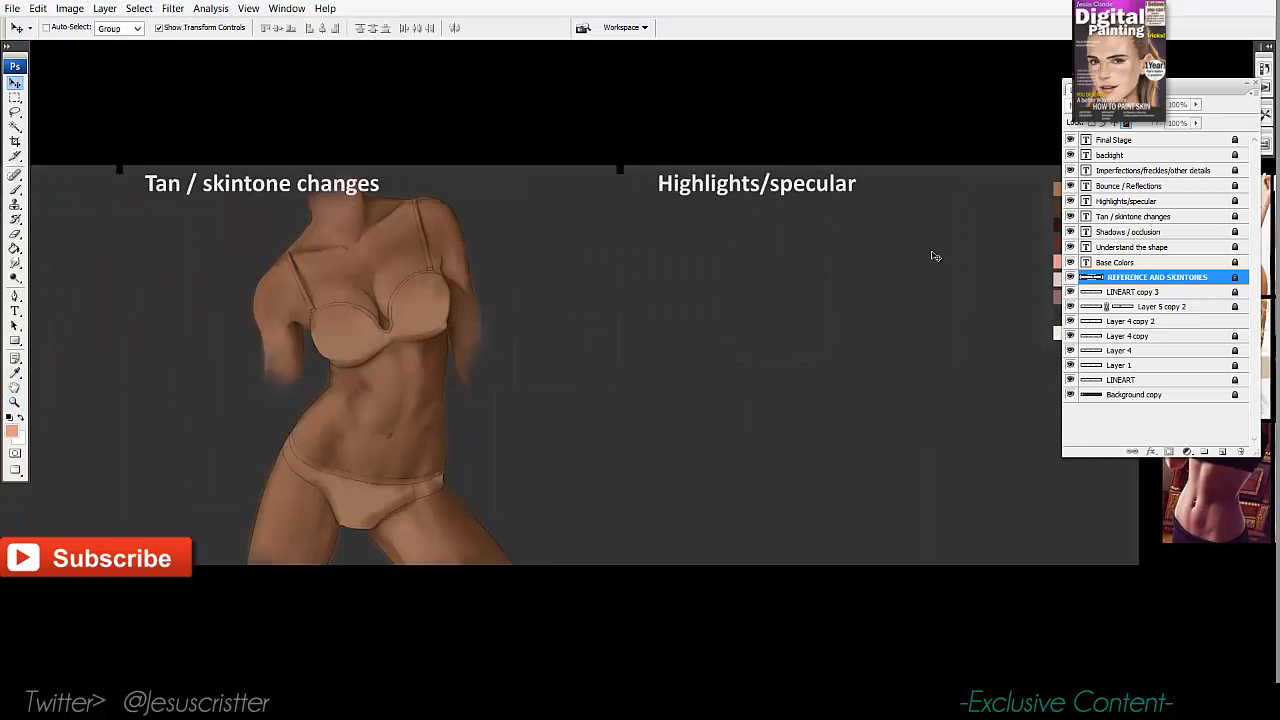
# Reorder the layers so Layer 5 copy 2 sits directly above LINEART copy 3.
pyautogui.click(1139, 292)
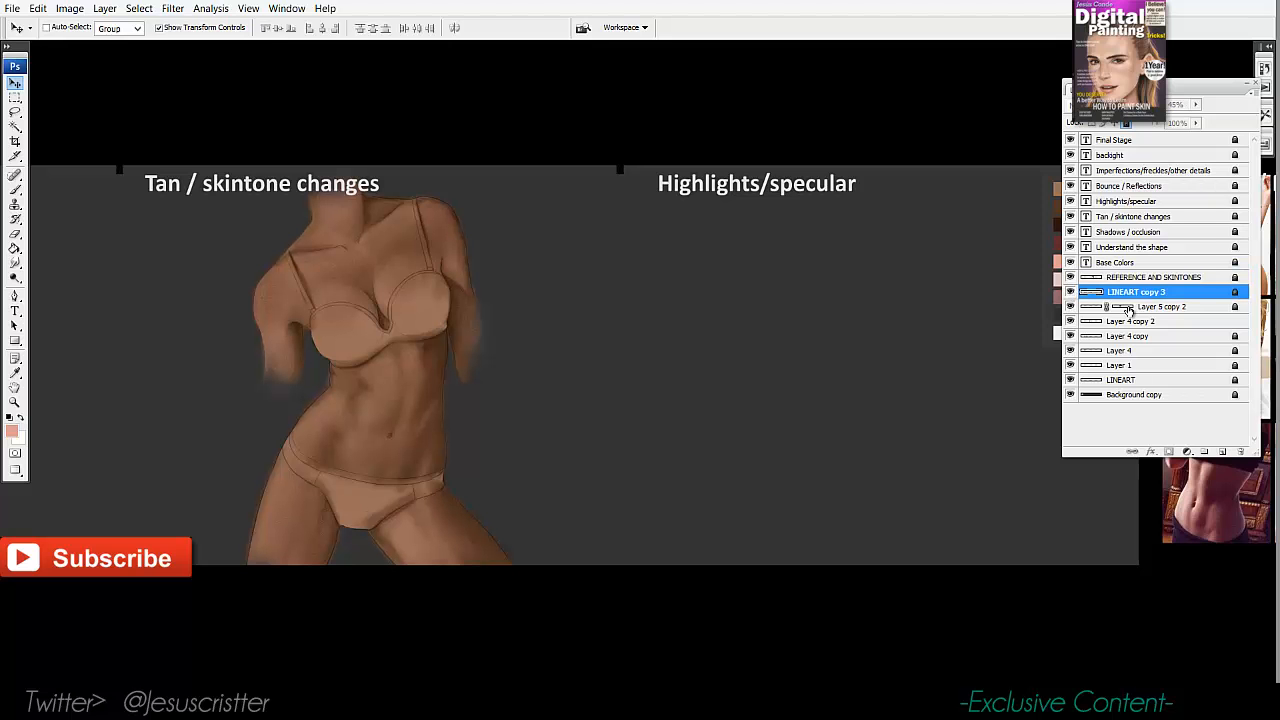
pyautogui.click(1074, 306)
pyautogui.moveTo(1145, 308); pyautogui.dragTo(1142, 292)
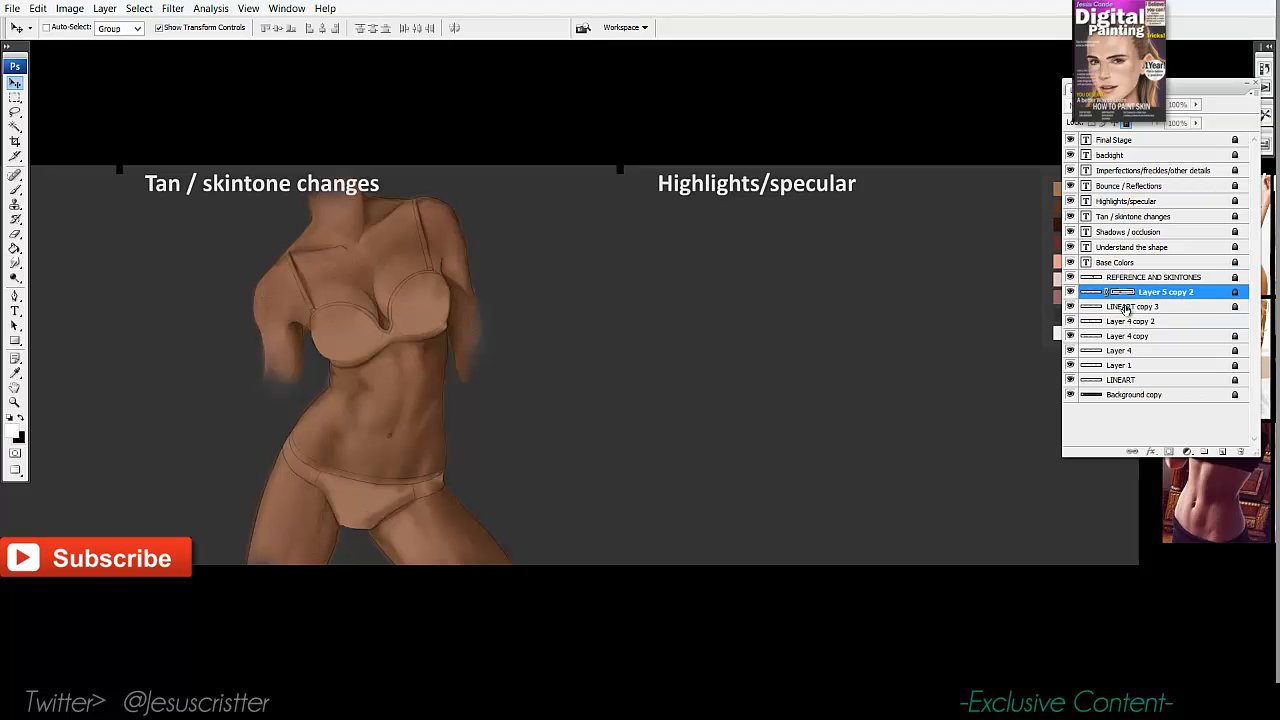
# Unlock LINEART copy 3, duplicate it together with Layer 4 copy 2, and place the copies in the Highlights/specular stage.
pyautogui.click(1135, 306)
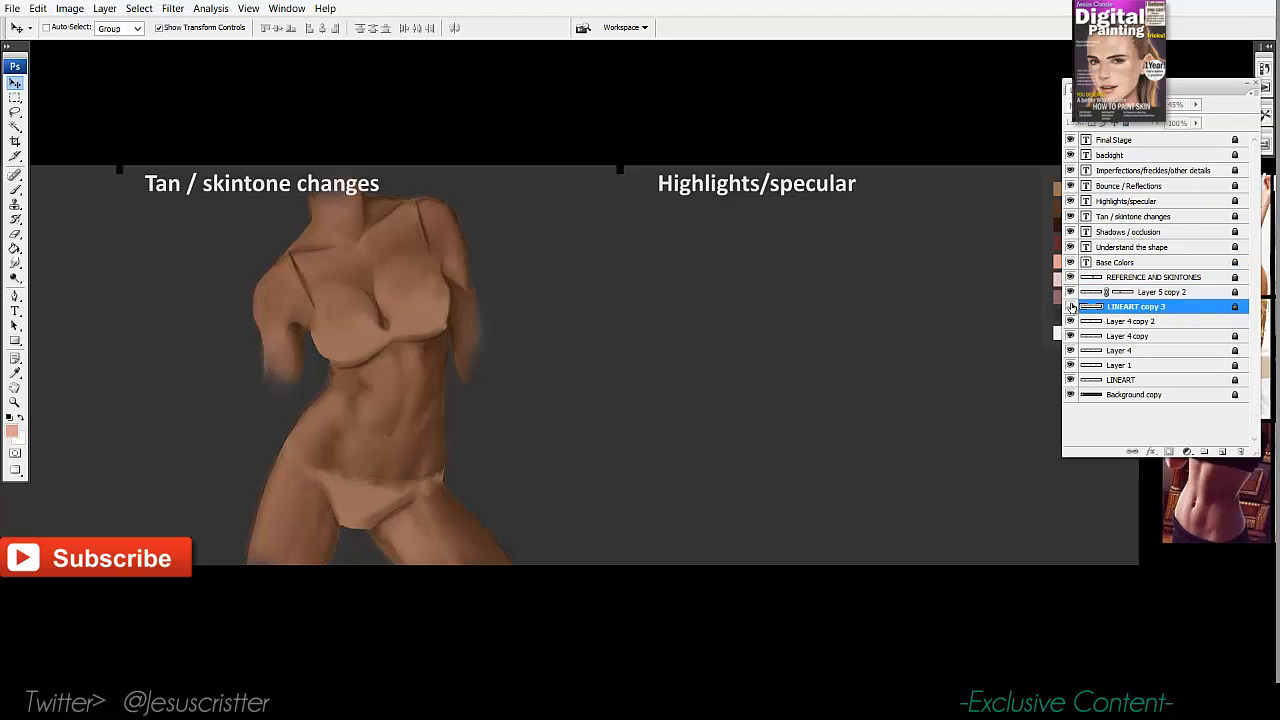
pyautogui.click(1130, 324)
pyautogui.click(1164, 309)
pyautogui.click(1071, 308)
pyautogui.click(1071, 308)
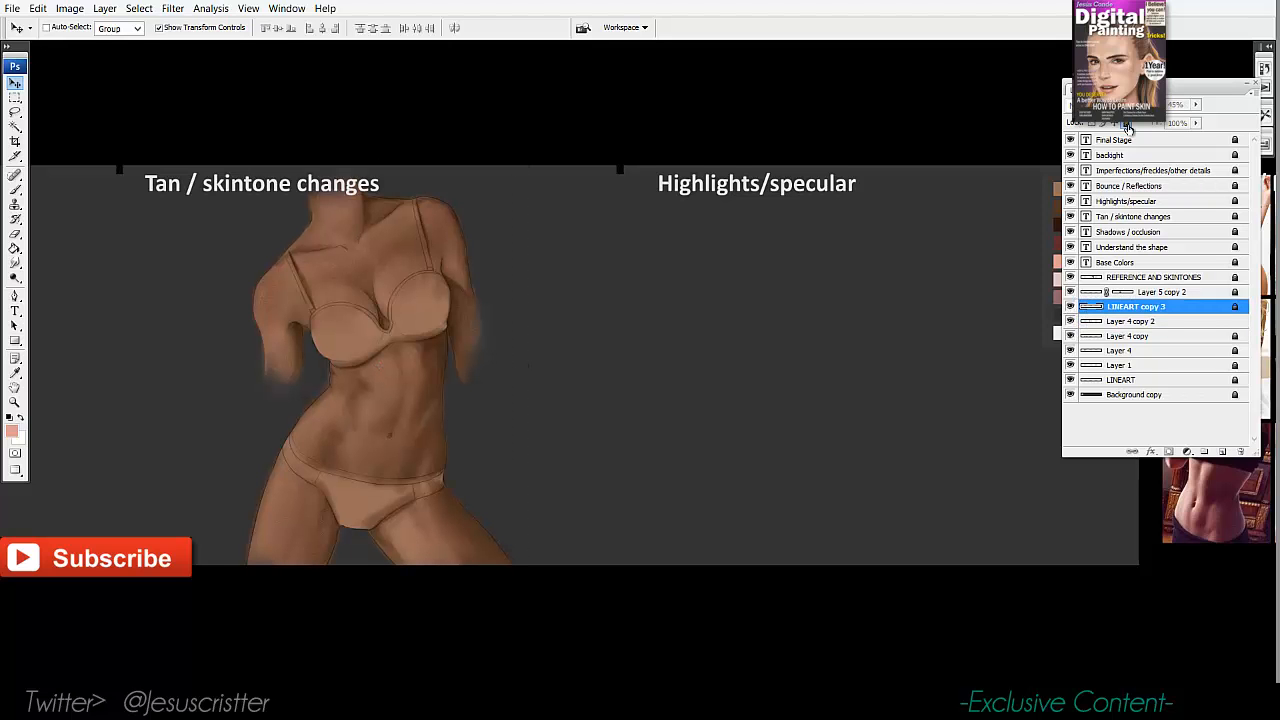
pyautogui.keyDown('shift'); pyautogui.click(1150, 321); pyautogui.keyUp('shift')
pyautogui.hotkey('ctrl', 'j')
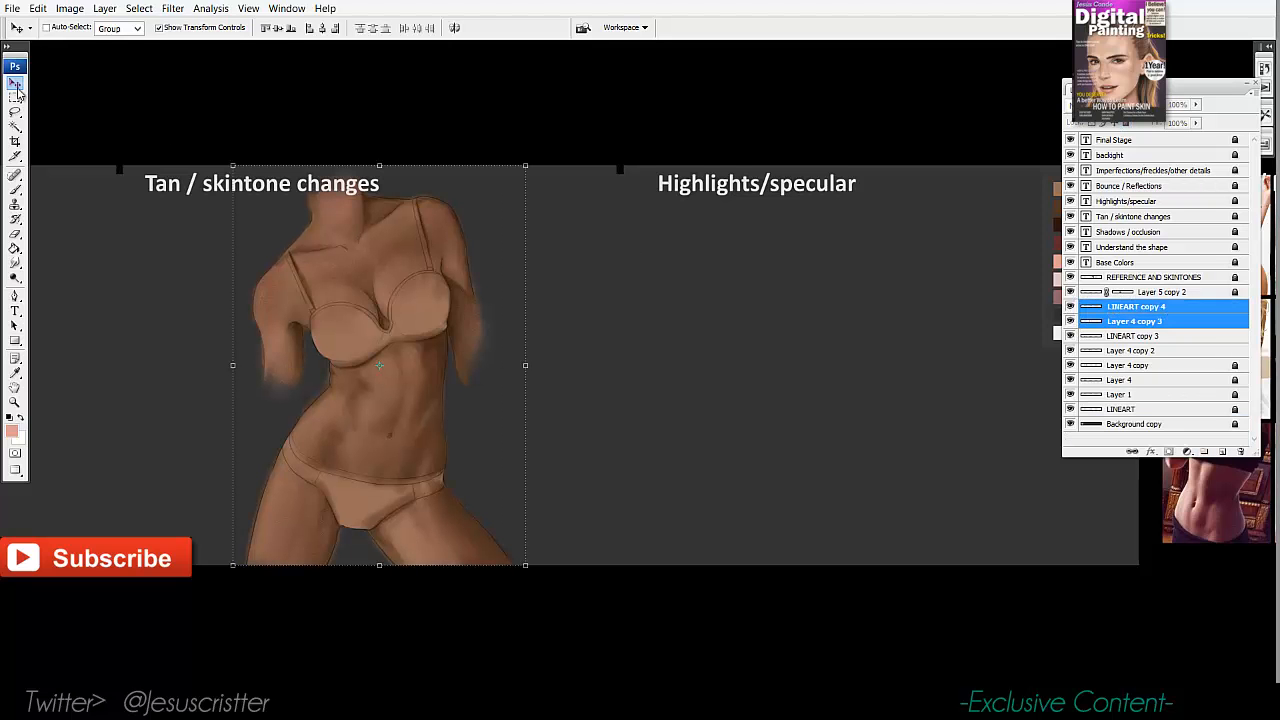
pyautogui.moveTo(373, 303); pyautogui.dragTo(806, 291)
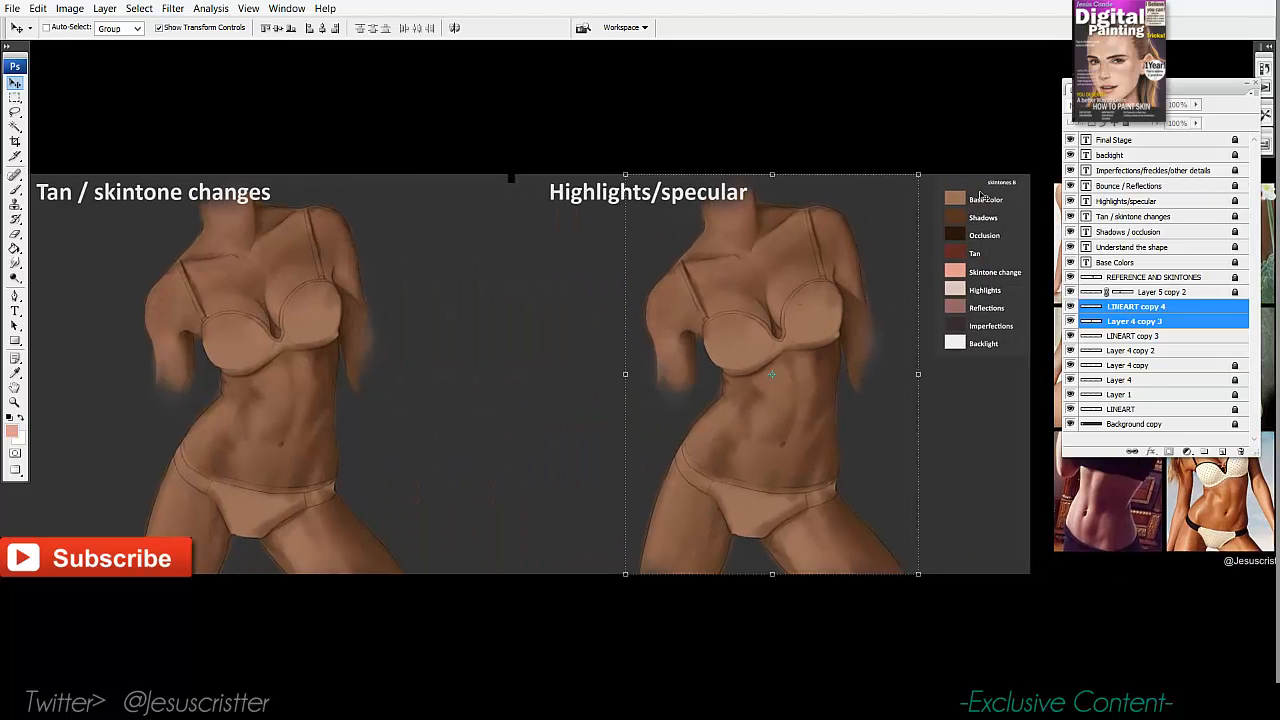
# Merge LINEART copy 3 down into Layer 4 copy 2 and lock the merged layer.
pyautogui.click(1151, 337)
pyautogui.hotkey('ctrl', 'e')
pyautogui.click(1071, 337)
pyautogui.click(1071, 337)
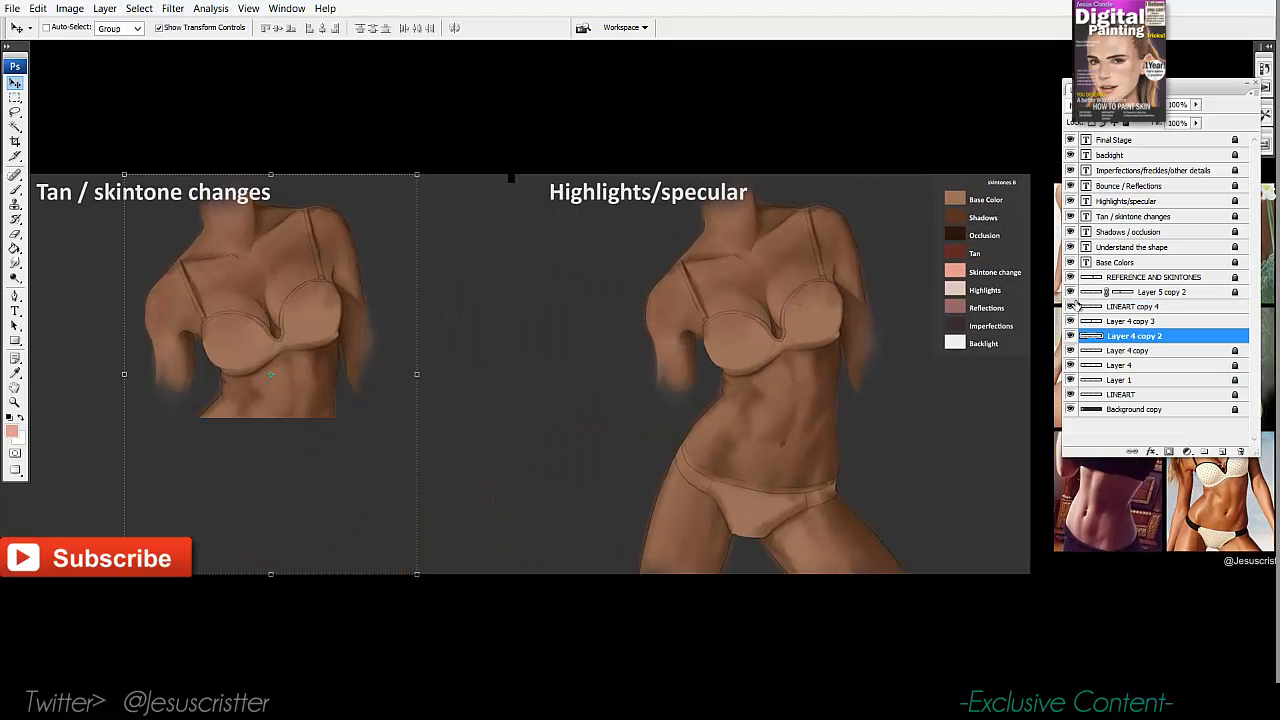
pyautogui.click(1126, 124)
# Examine the Highlights/specular torso with LINEART copy 4 and Layer 4 copy 3 each hidden and shown.
pyautogui.click(1100, 306)
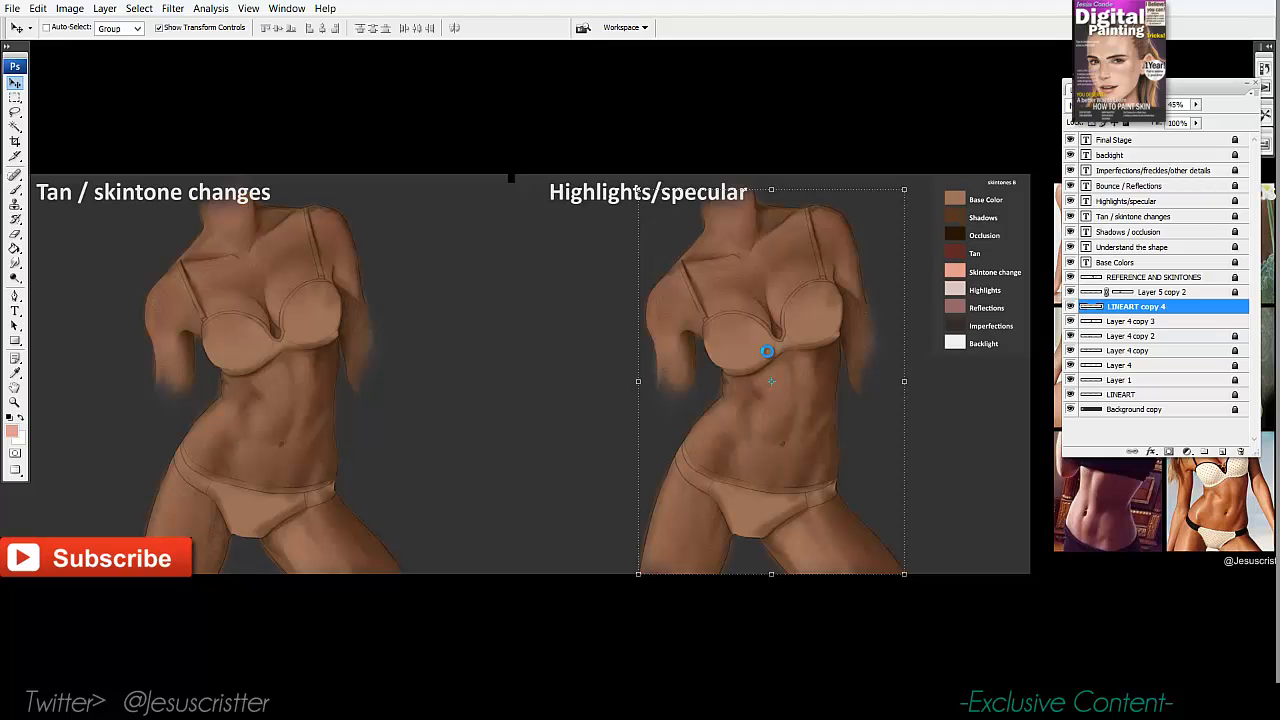
pyautogui.press('z')
pyautogui.click(835, 335)
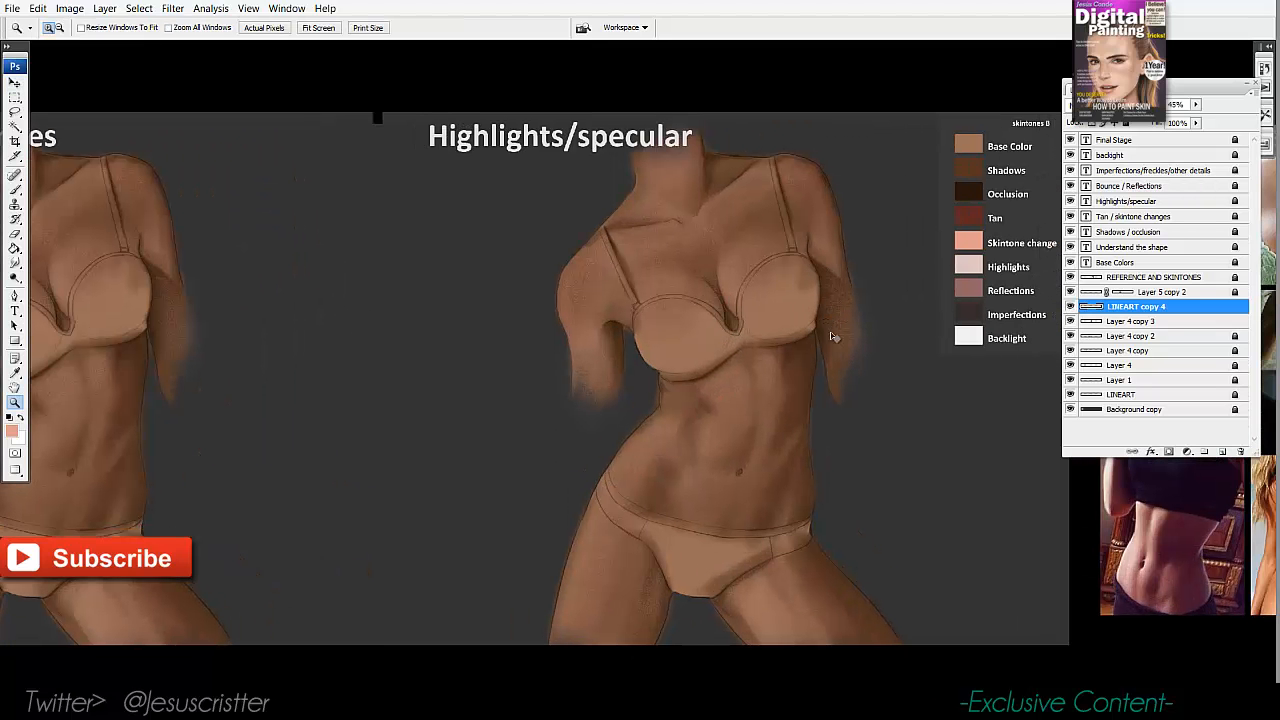
pyautogui.click(1071, 306)
pyautogui.click(1071, 306)
pyautogui.press('space')
pyautogui.moveTo(984, 307); pyautogui.dragTo(941, 310)
pyautogui.click(1070, 321)
pyautogui.click(1070, 321)
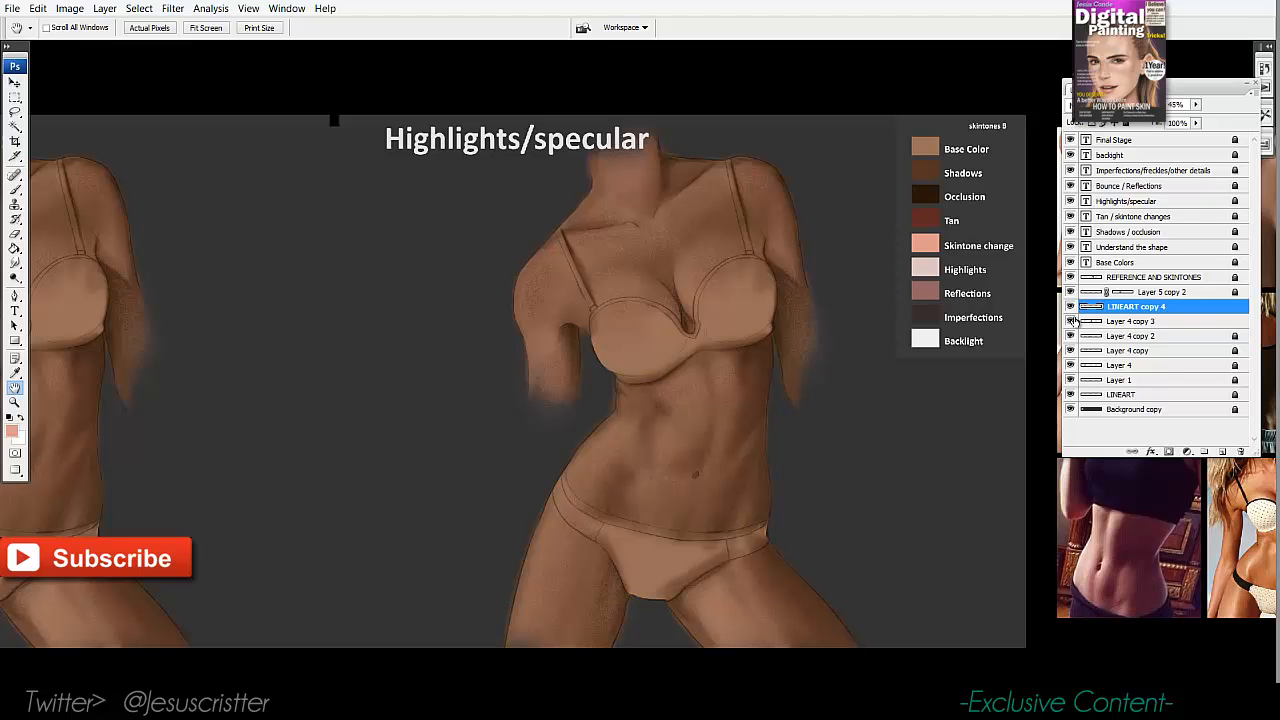
pyautogui.click(1072, 307)
pyautogui.click(1072, 307)
pyautogui.moveTo(1014, 314); pyautogui.dragTo(996, 320)
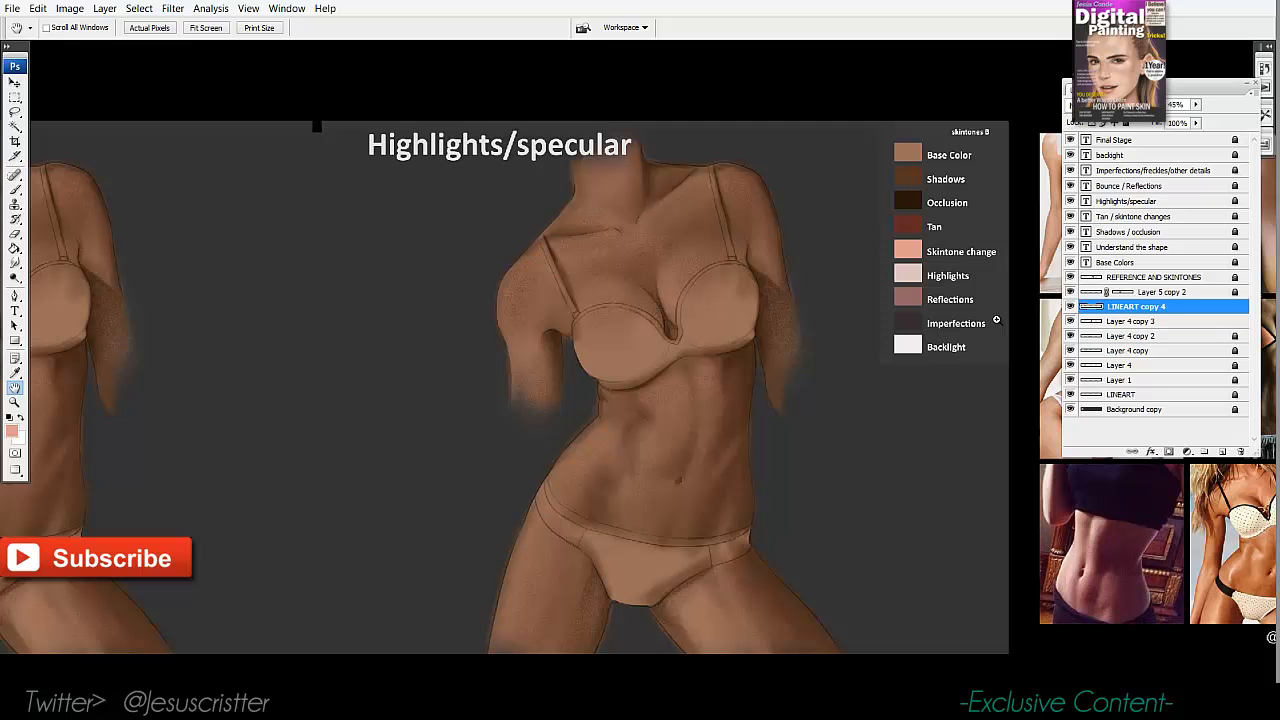
# Show the channels for Layer 5 copy 2 and display its mask as an overlay.
pyautogui.click(1115, 293)
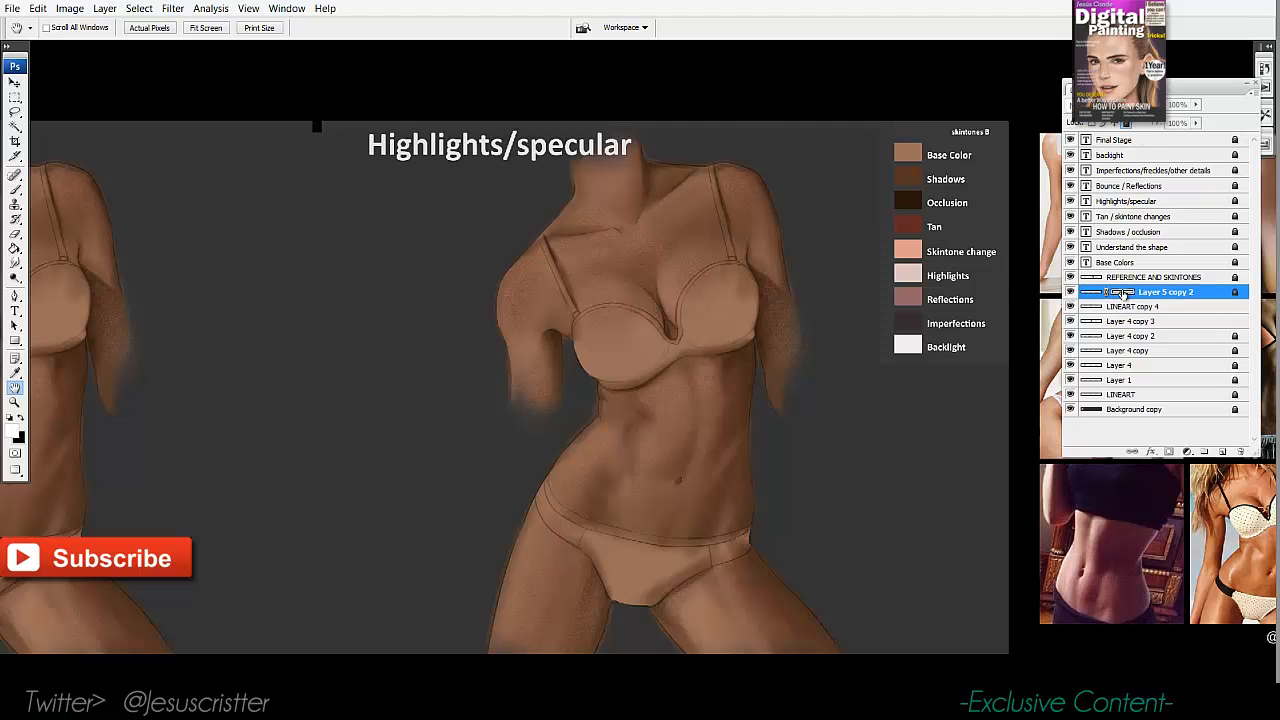
pyautogui.click(1093, 292)
pyautogui.click(286, 8)
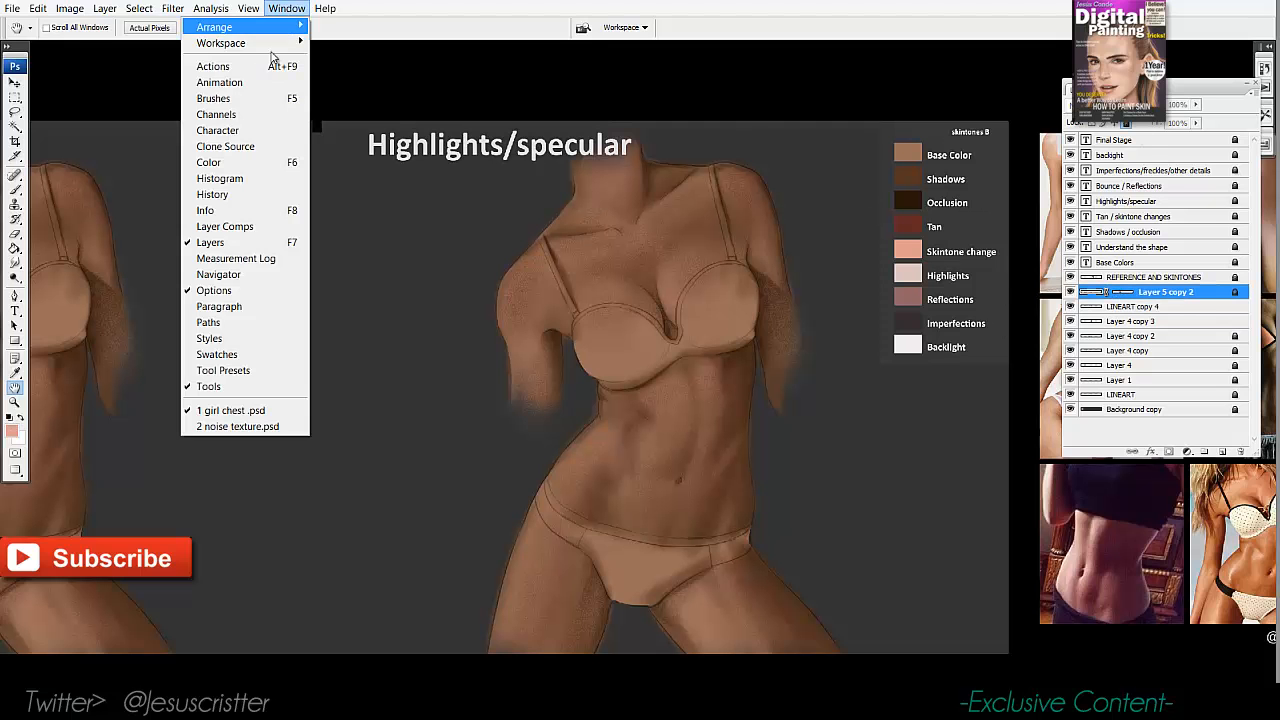
pyautogui.click(230, 113)
pyautogui.click(866, 457)
# Move the Layer 5 copy 2 mask over the Highlights/specular torso and hide the mask overlay.
pyautogui.click(16, 84)
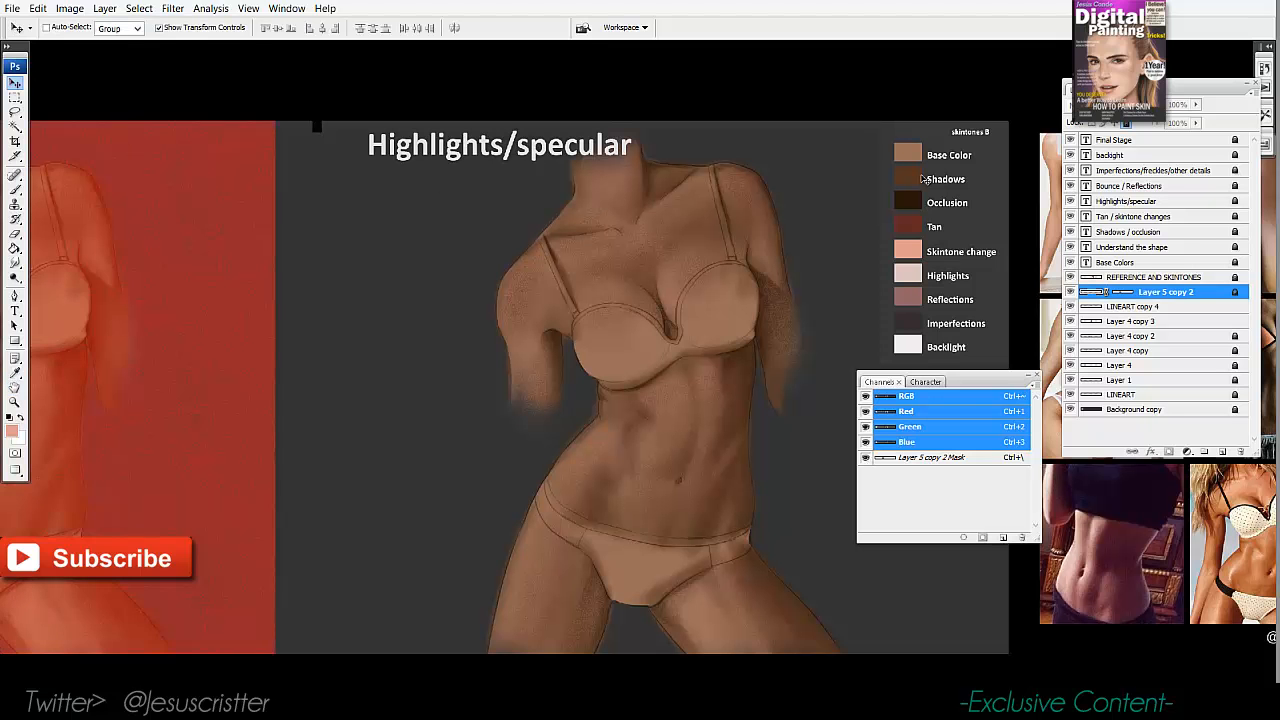
pyautogui.click(1070, 293)
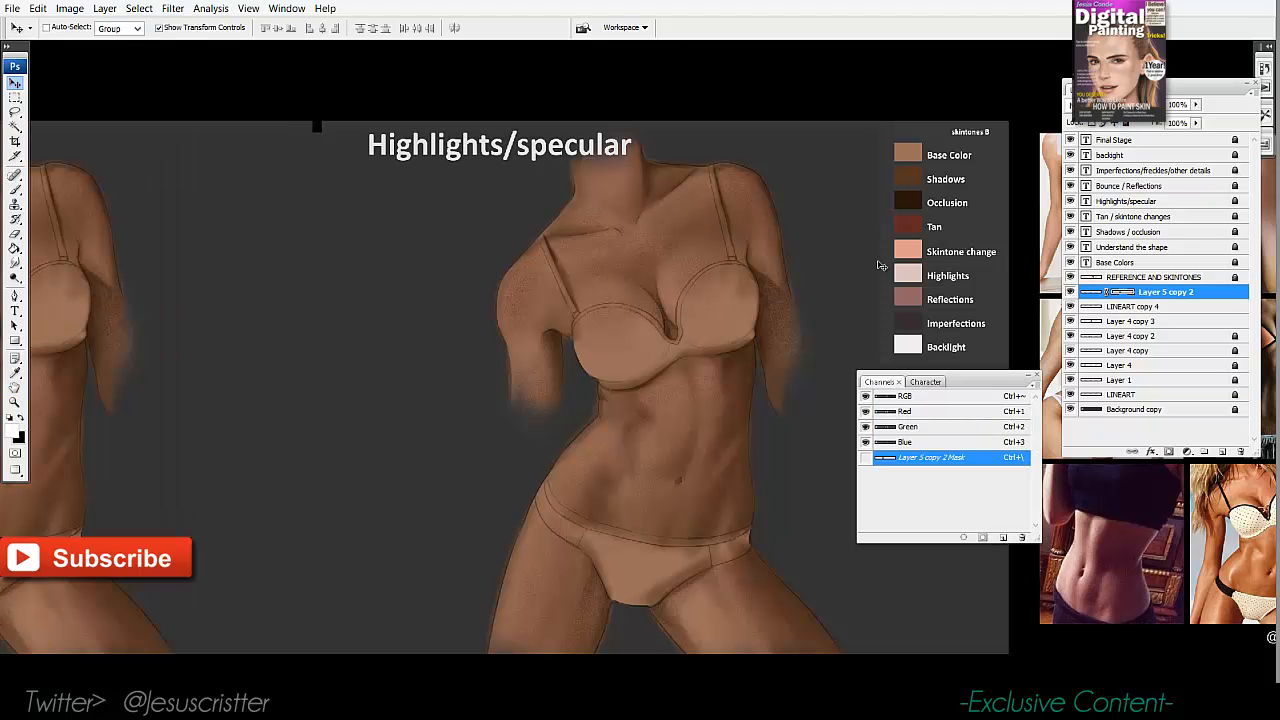
pyautogui.click(865, 457)
pyautogui.moveTo(159, 309); pyautogui.dragTo(822, 307)
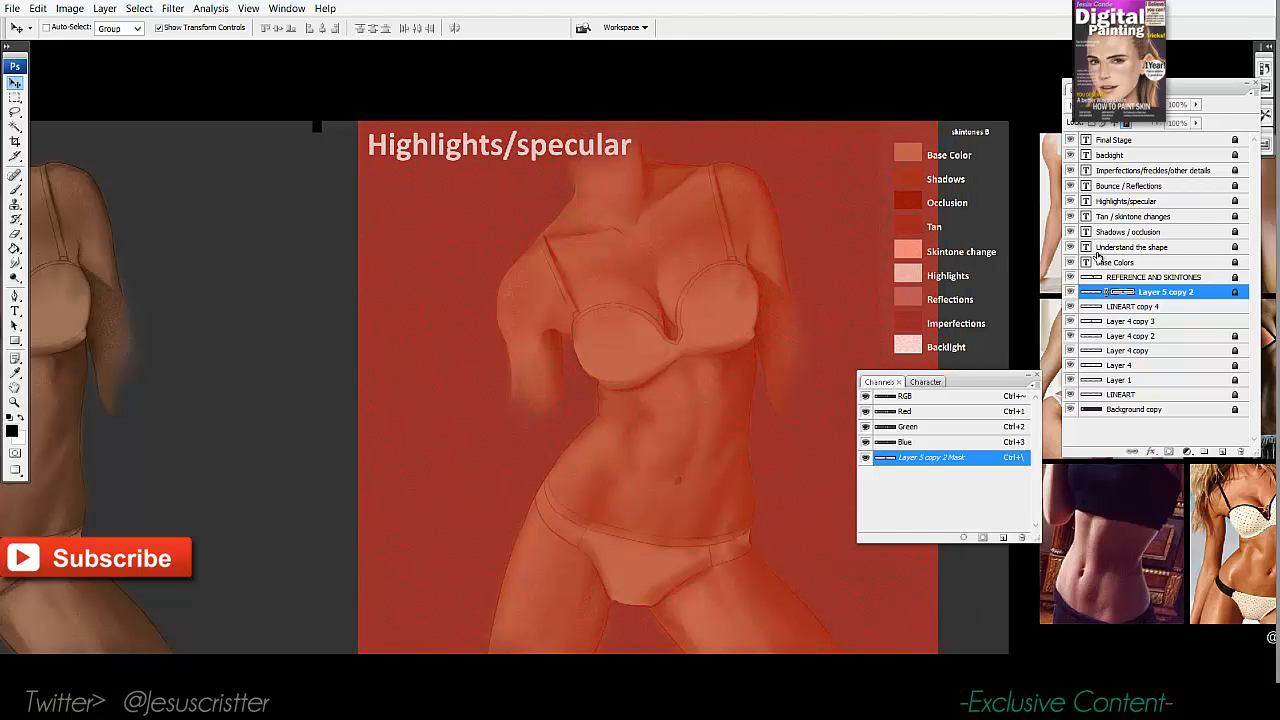
pyautogui.click(1070, 292)
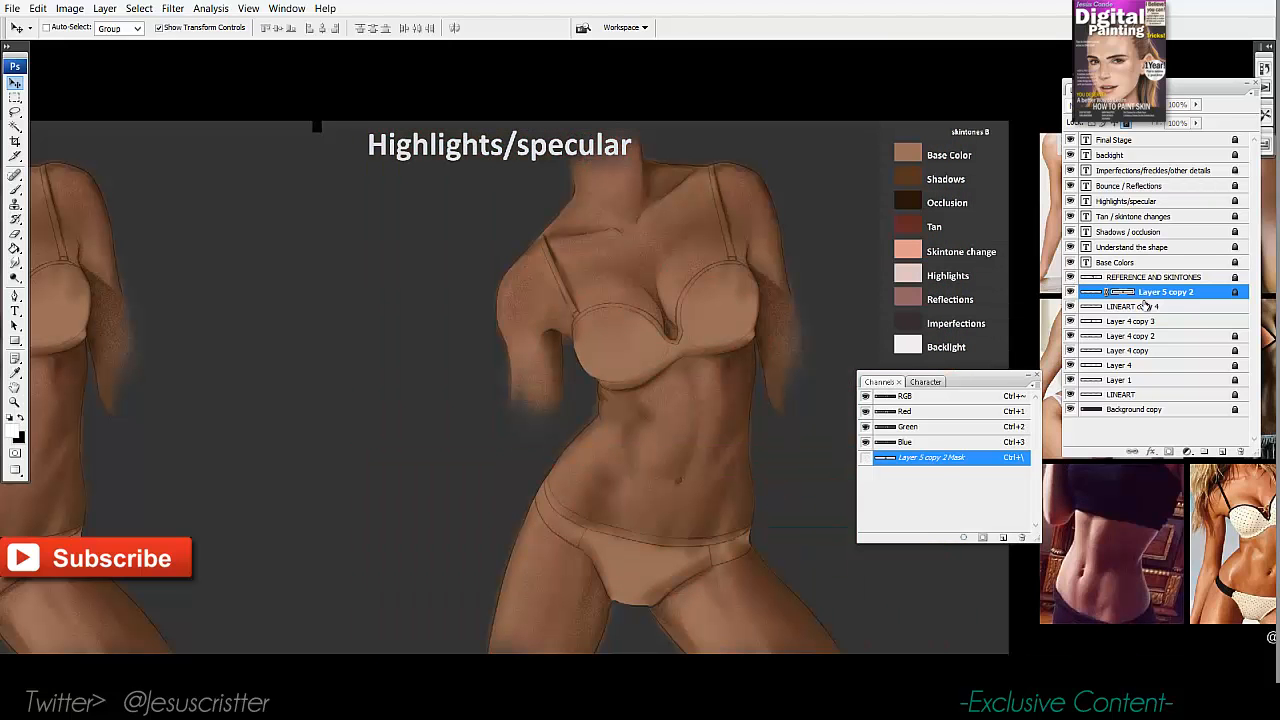
# Duplicate Layer 5 copy 2, lock the duplicate, and place Layer 5 copy 2 directly below LINEART copy 4.
pyautogui.hotkey('ctrl', 'j')
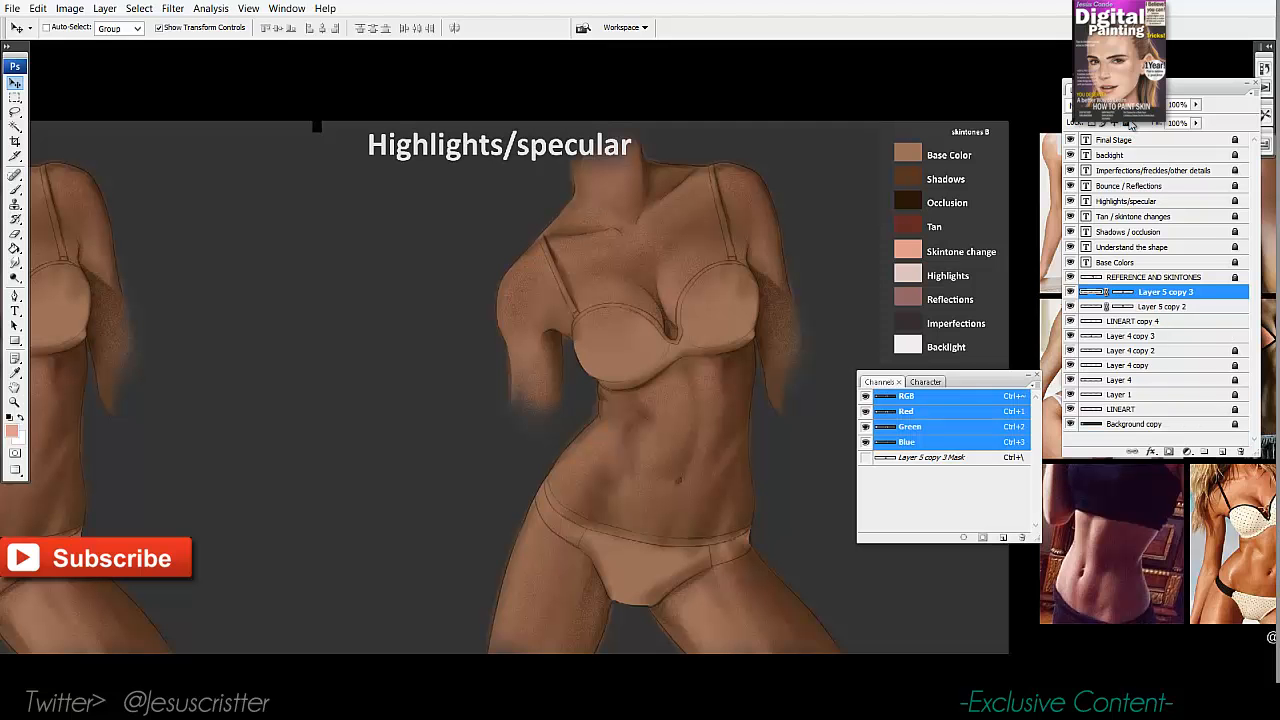
pyautogui.moveTo(1152, 310); pyautogui.dragTo(1147, 327)
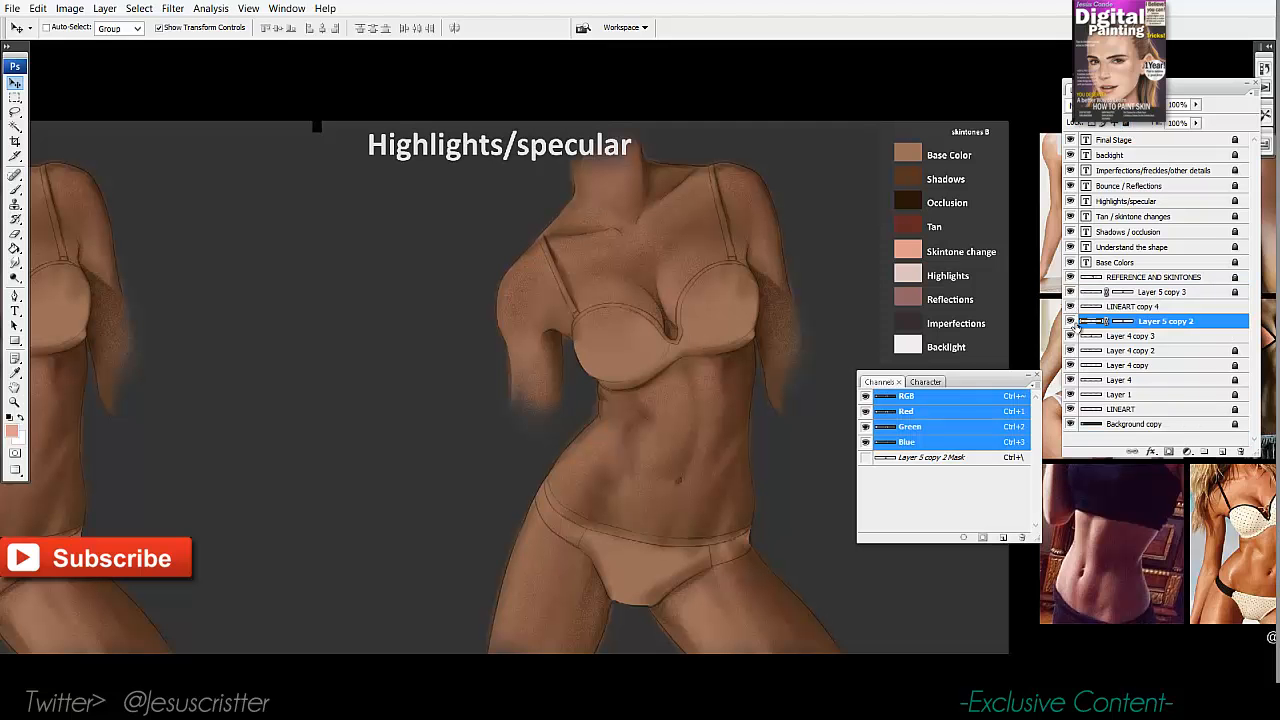
pyautogui.press('z')
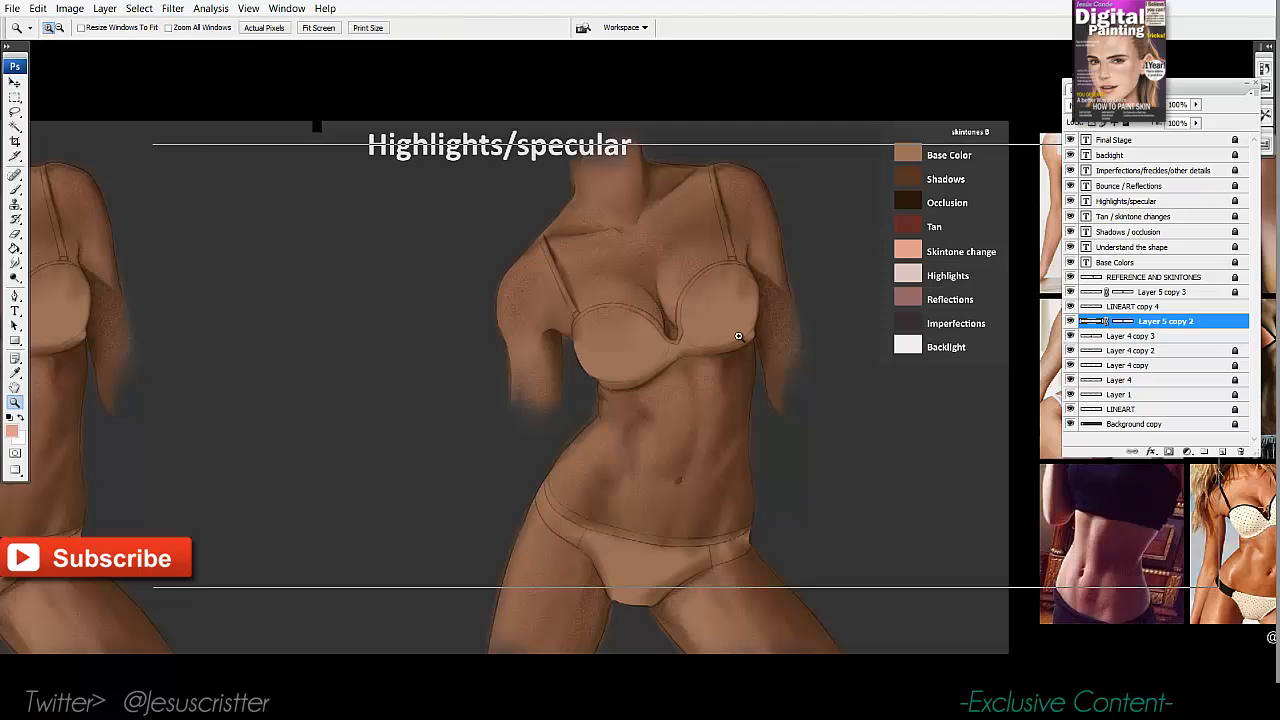
pyautogui.click(744, 320)
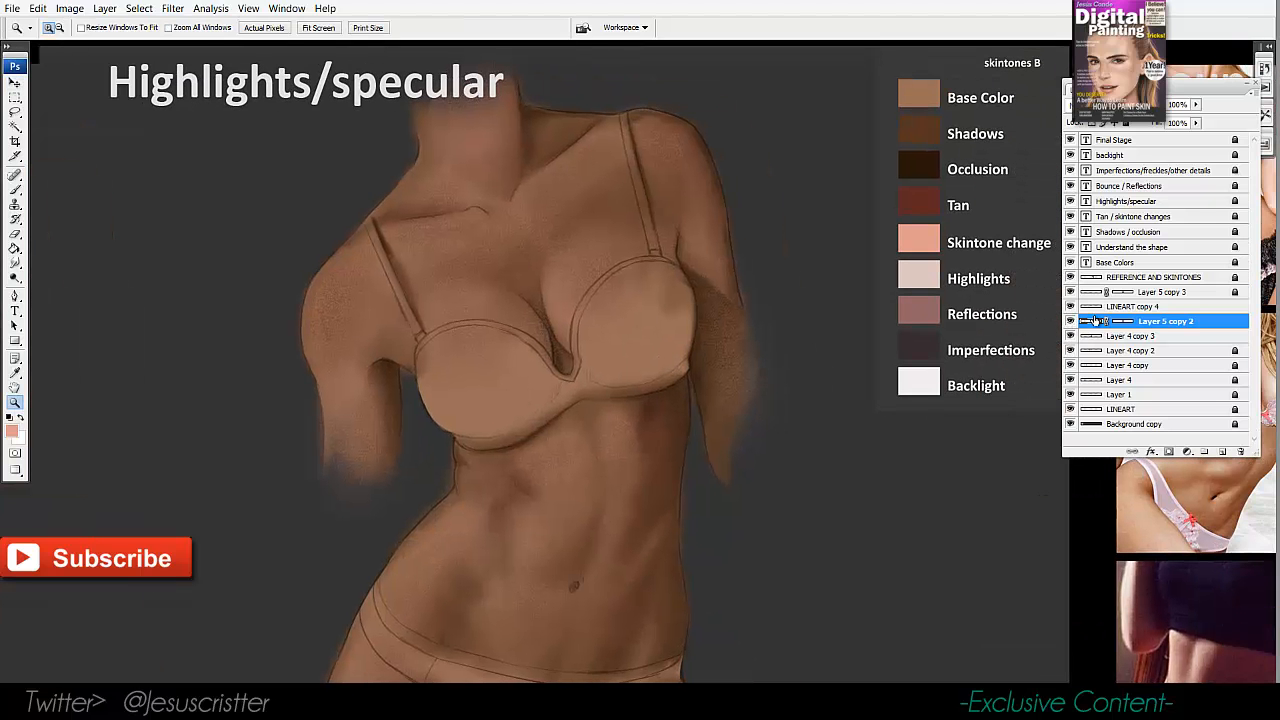
# Add a new layer directly below LINEART copy 4 and set up a round brush with the Highlights swatch color.
pyautogui.click(1070, 307)
pyautogui.click(1070, 307)
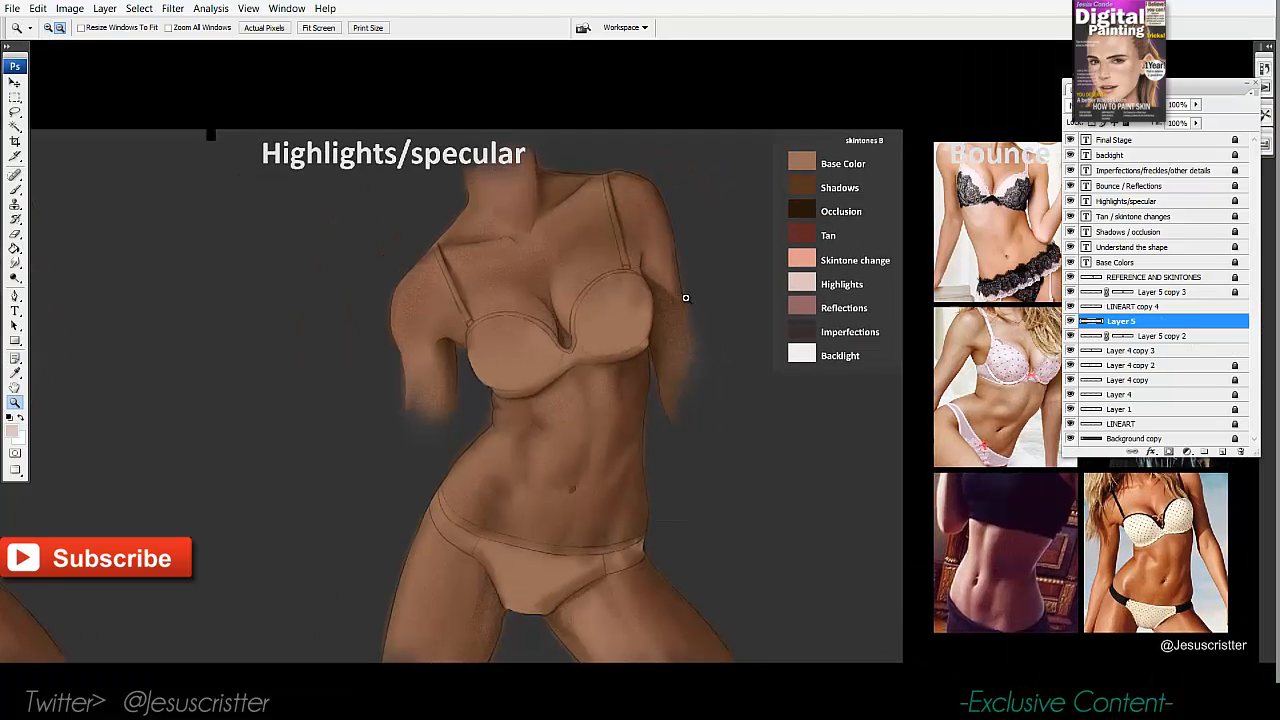
pyautogui.press('b')
pyautogui.click(88, 29)
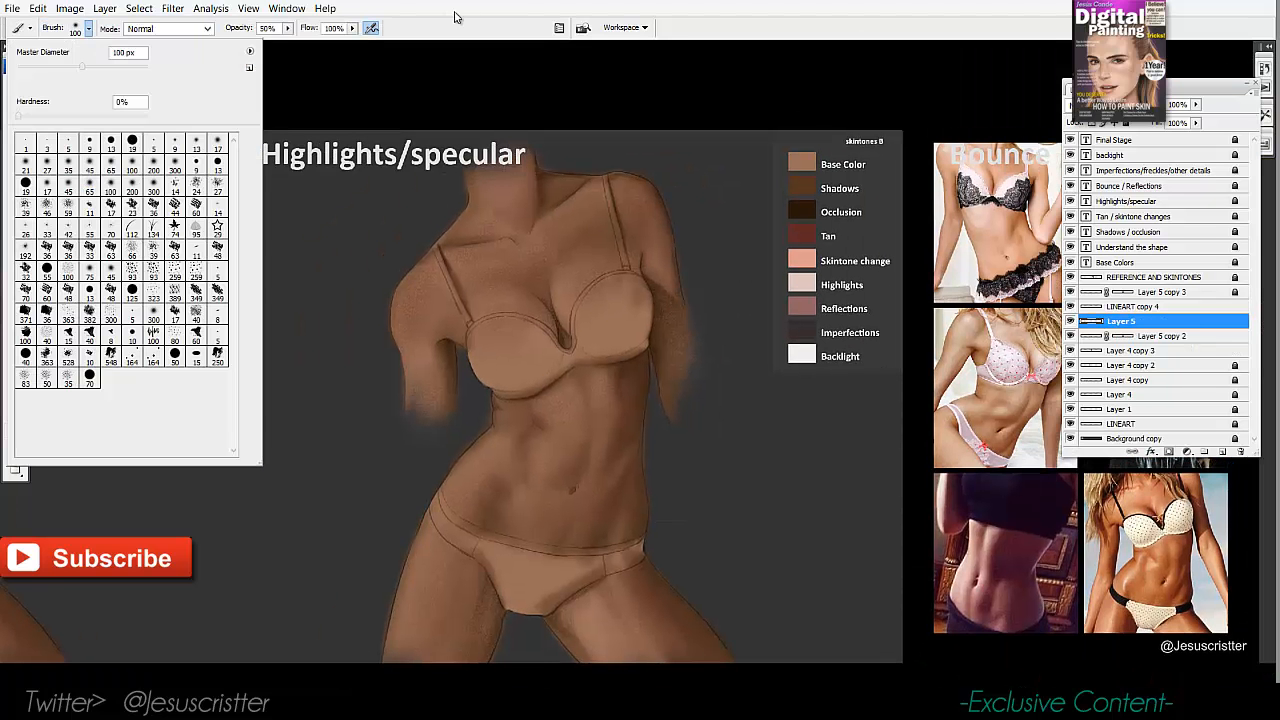
pyautogui.click(26, 186)
pyautogui.moveTo(412, 214); pyautogui.dragTo(408, 256)
pyautogui.hotkey('ctrl', 'z')
# Make Layer 5 copy 2 the painting layer, try a highlight stroke beside the shoulder, and undo it.
pyautogui.press('z')
pyautogui.click(480, 258)
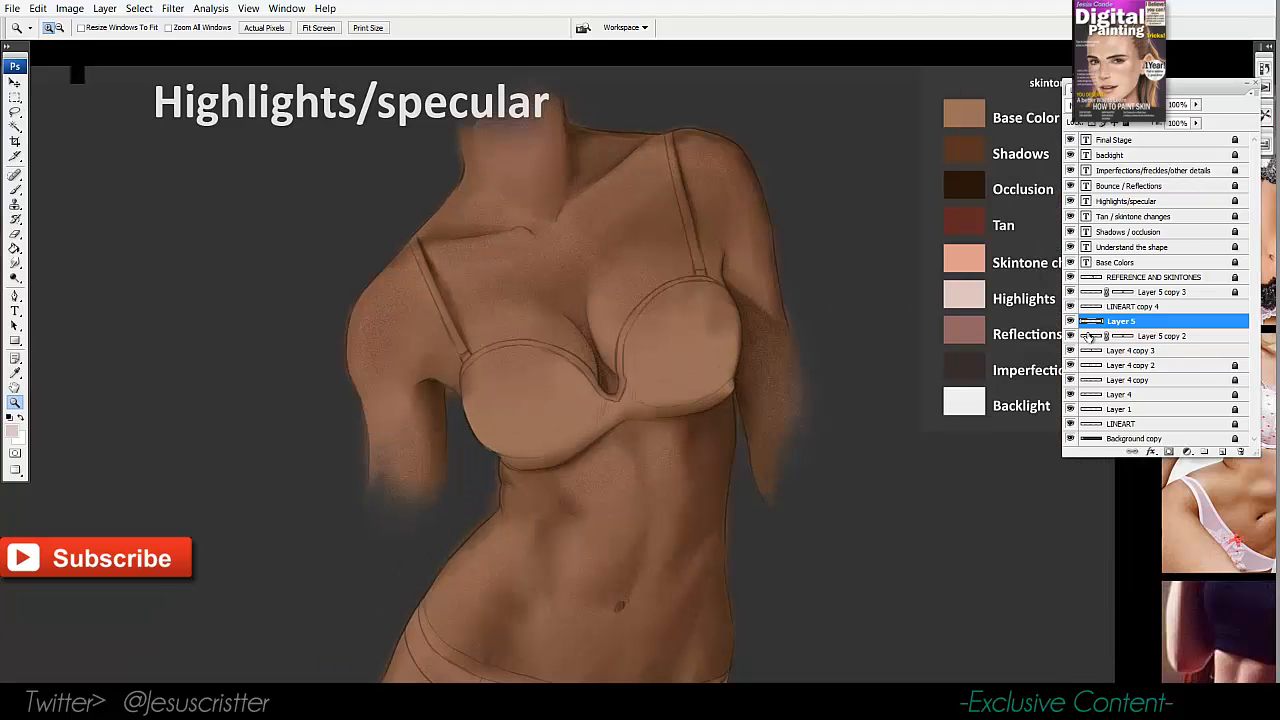
pyautogui.click(1090, 338)
pyautogui.press('b')
pyautogui.moveTo(373, 192); pyautogui.dragTo(358, 255)
pyautogui.hotkey('ctrl', 'z')
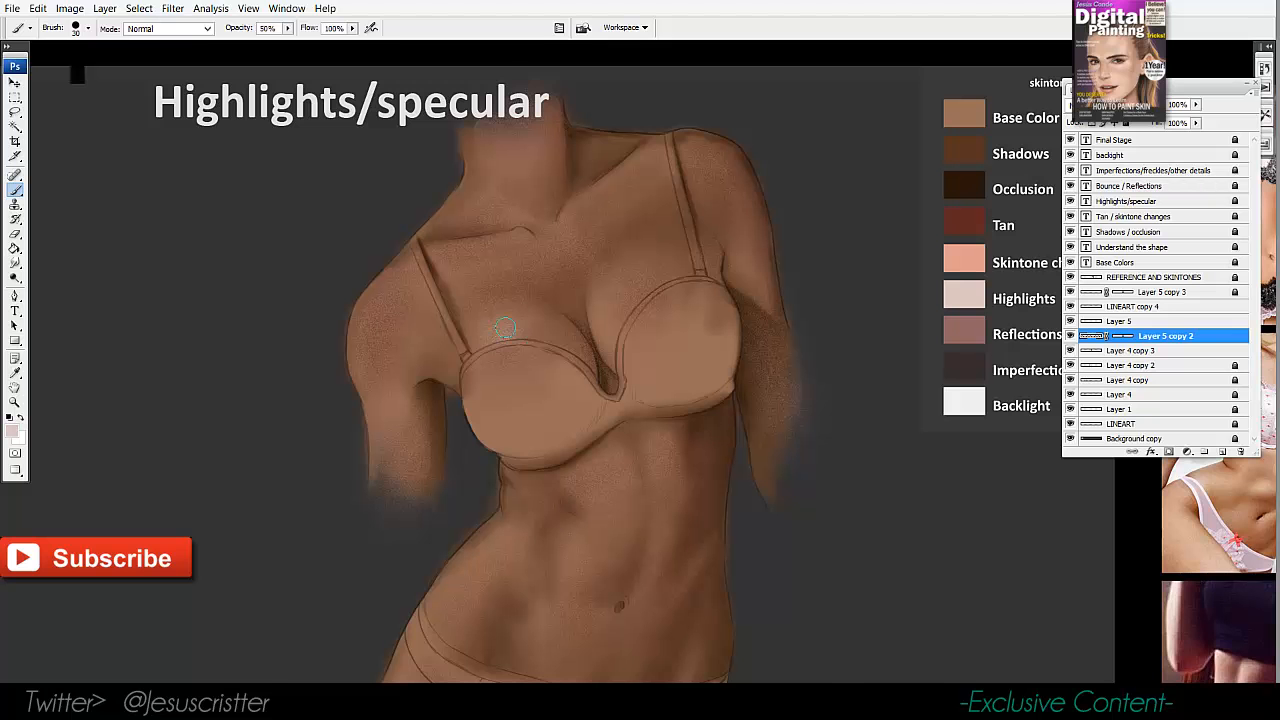
# Paint a grainy highlight on the skin just above the right-hand bra cup with a 20 px brush.
pyautogui.press('z')
pyautogui.click(627, 294)
pyautogui.press('b')
pyautogui.press('[')
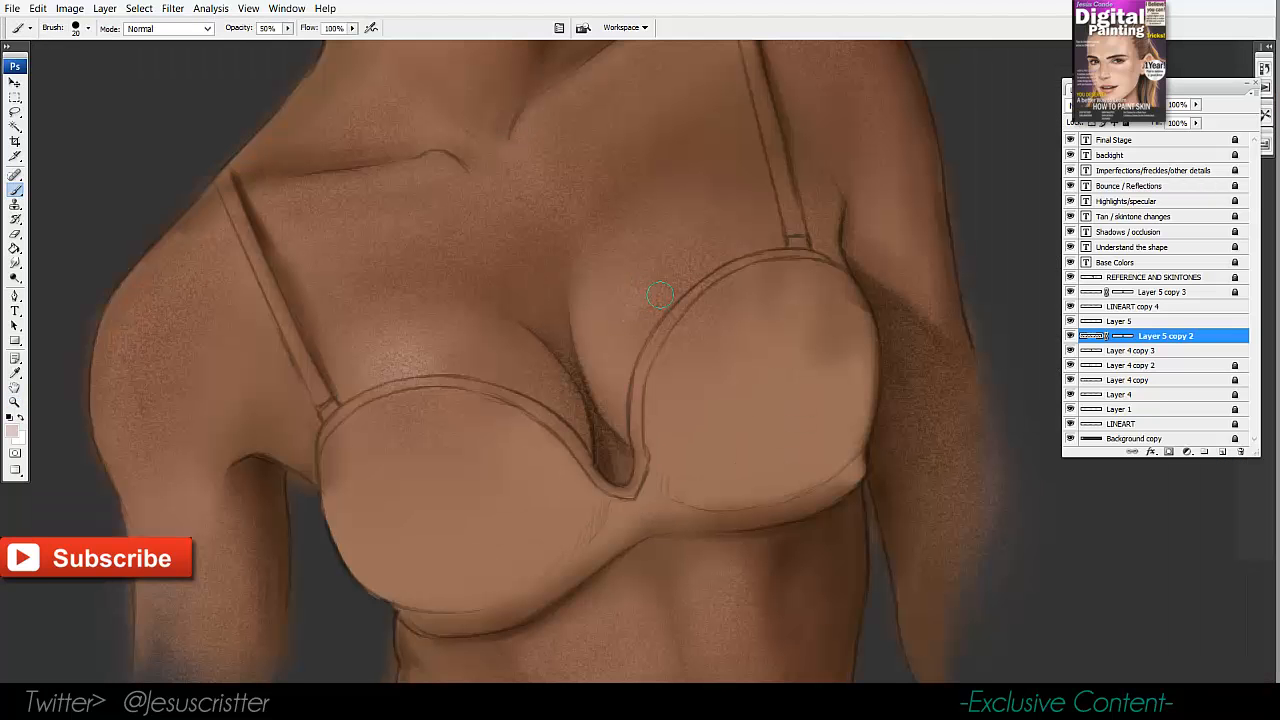
pyautogui.moveTo(660, 295)
pyautogui.mouseDown()
pyautogui.moveTo(621, 315)
pyautogui.moveTo(681, 288)
pyautogui.moveTo(626, 275)
pyautogui.moveTo(644, 345)
pyautogui.moveTo(687, 273)
pyautogui.moveTo(653, 313)
pyautogui.moveTo(658, 267)
pyautogui.mouseUp()
pyautogui.press('z')
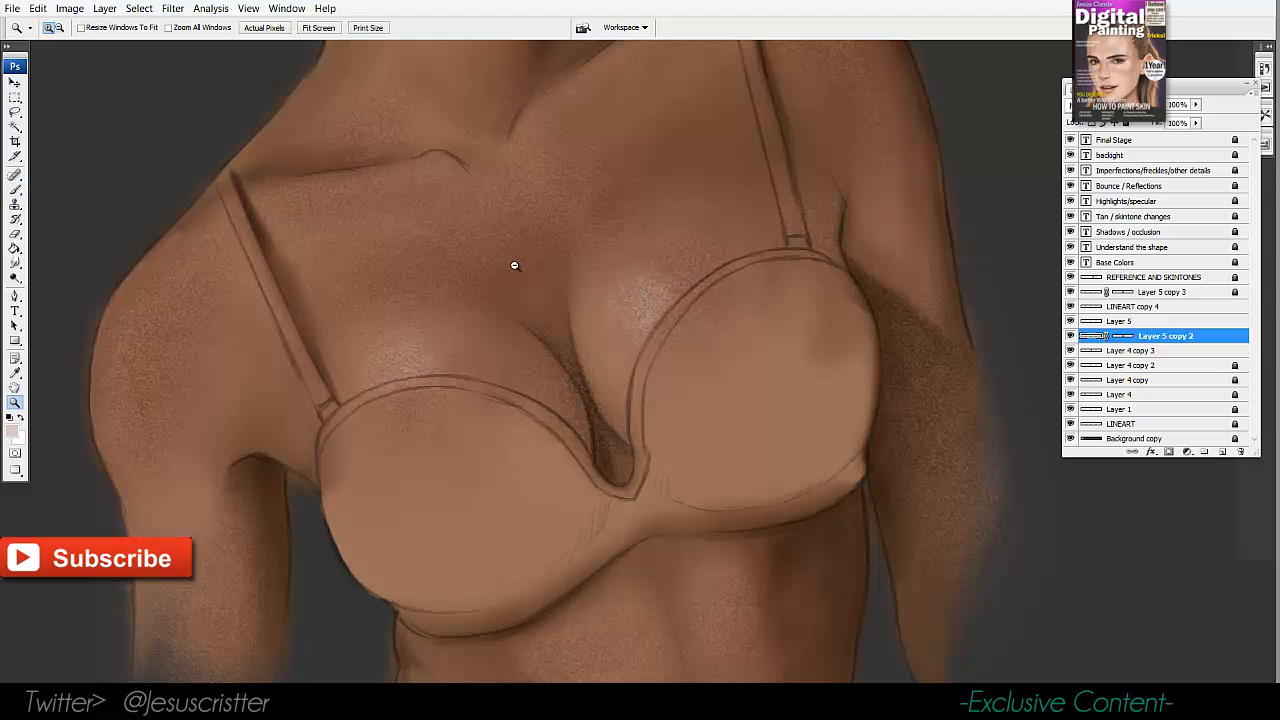
# Paint a soft vertical highlight down the figure's left-hand thigh on Layer 5 copy 2 with a 35 px brush.
pyautogui.keyDown('alt'); pyautogui.click(514, 266); pyautogui.keyUp('alt')
pyautogui.keyDown('alt'); pyautogui.click(514, 266); pyautogui.keyUp('alt')
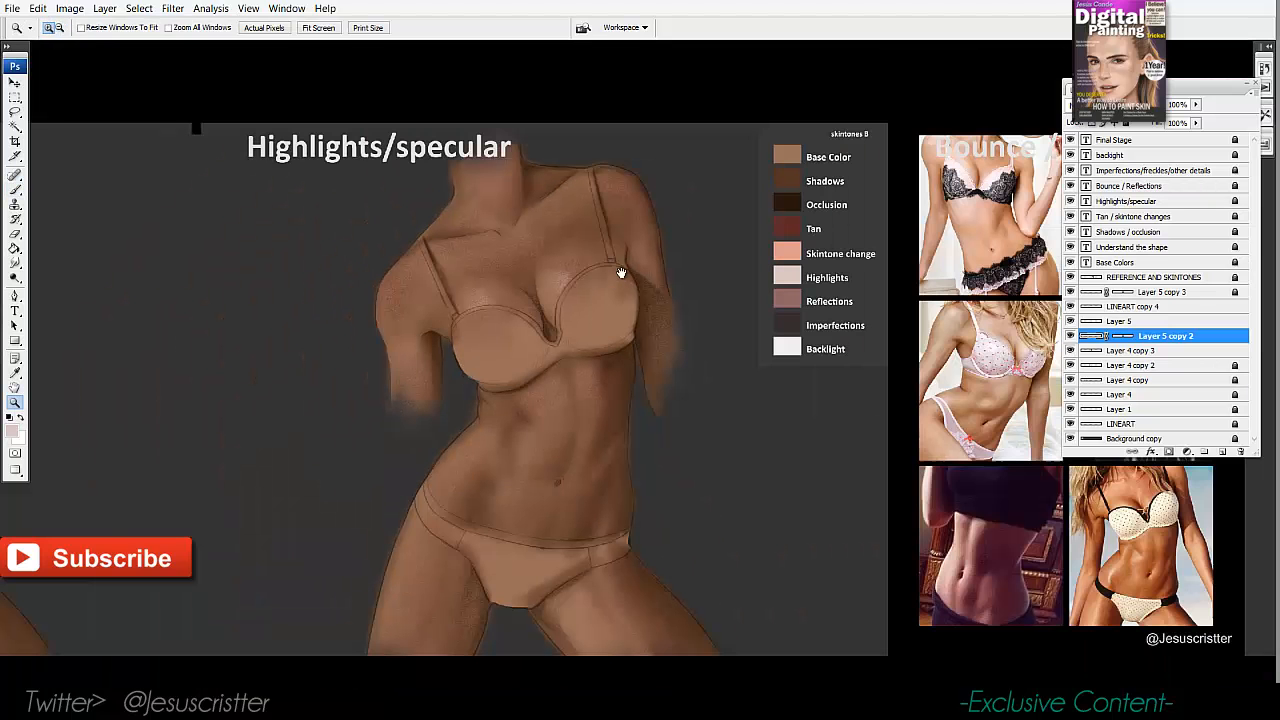
pyautogui.click(515, 398)
pyautogui.moveTo(515, 398)
pyautogui.mouseDown()
pyautogui.moveTo(497, 329)
pyautogui.moveTo(500, 203)
pyautogui.mouseUp()
pyautogui.press('b')
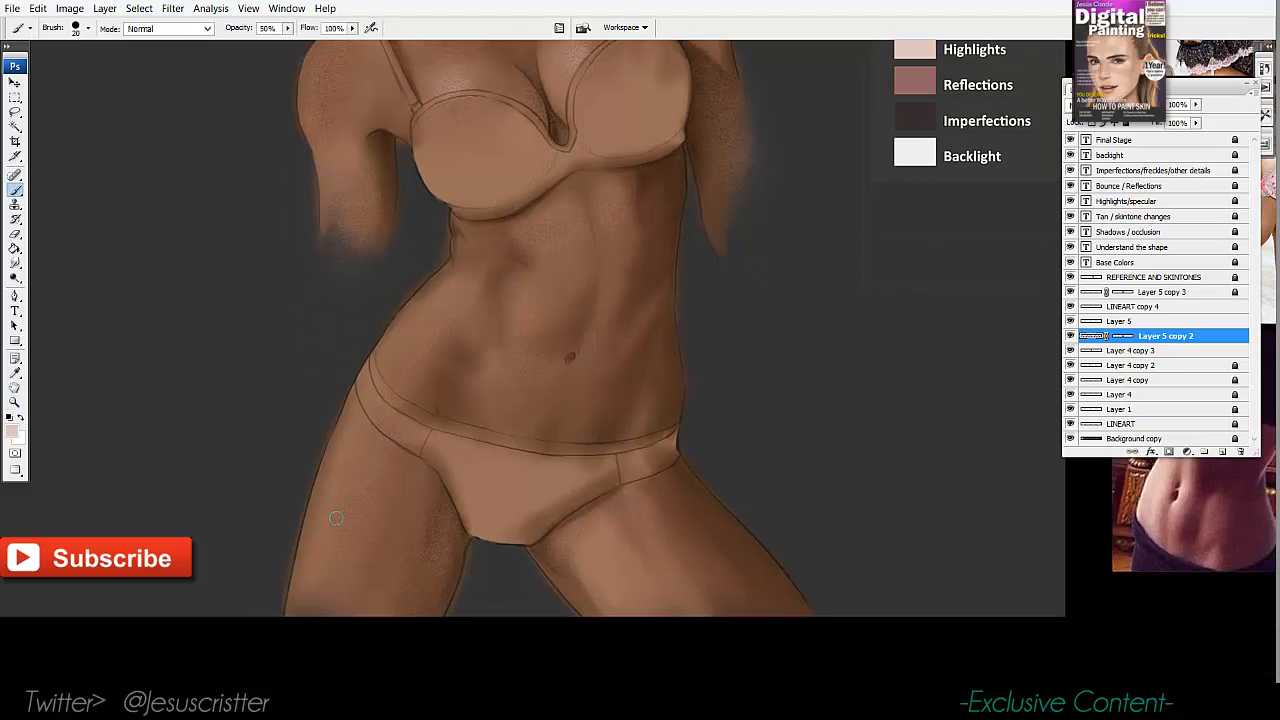
pyautogui.press(']')
pyautogui.moveTo(343, 488)
pyautogui.mouseDown()
pyautogui.moveTo(351, 527)
pyautogui.moveTo(324, 584)
pyautogui.moveTo(359, 474)
pyautogui.moveTo(345, 558)
pyautogui.mouseUp()
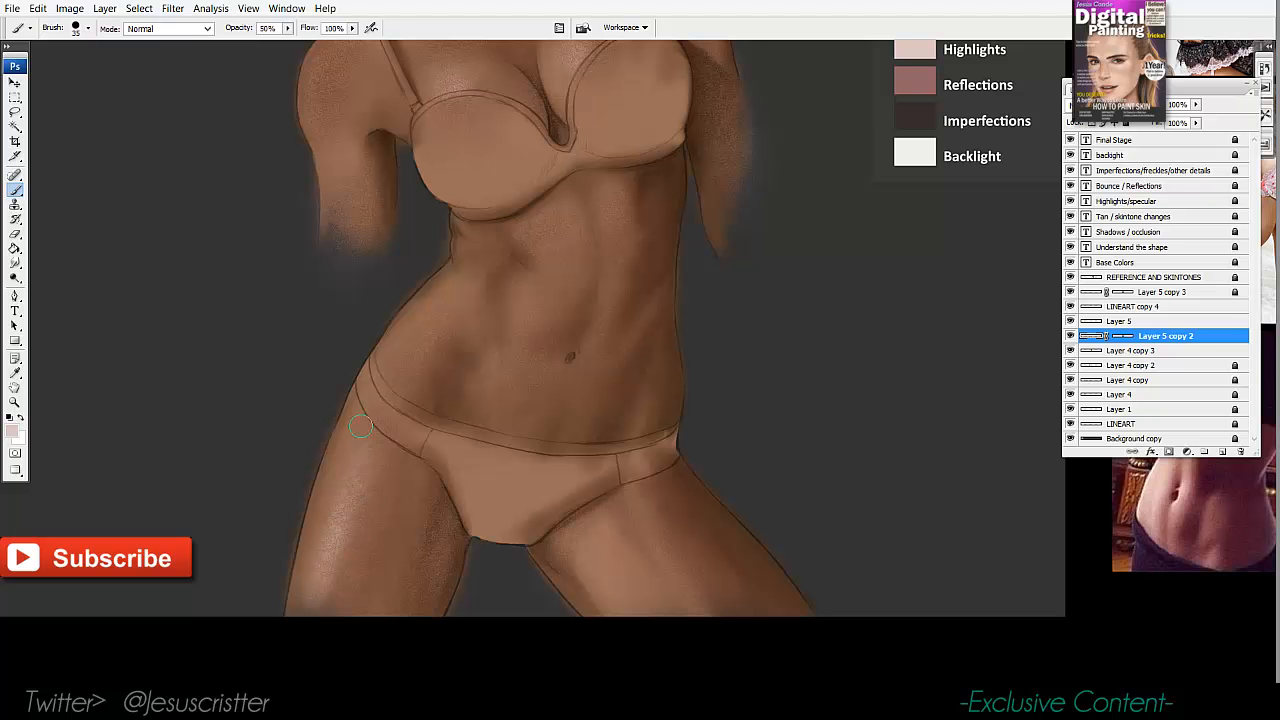
# Paint a matching highlight along the opposite thigh with a 40 px brush.
pyautogui.moveTo(630, 496); pyautogui.dragTo(620, 493)
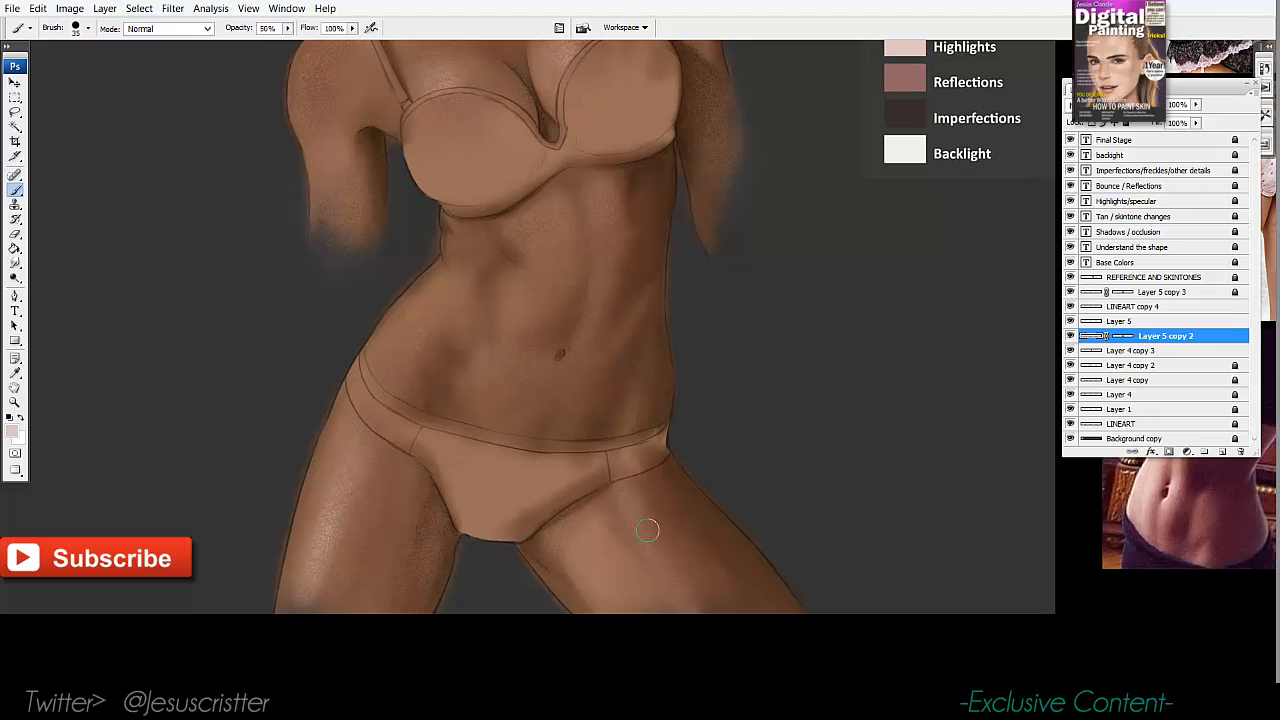
pyautogui.press('[')
pyautogui.press(']')
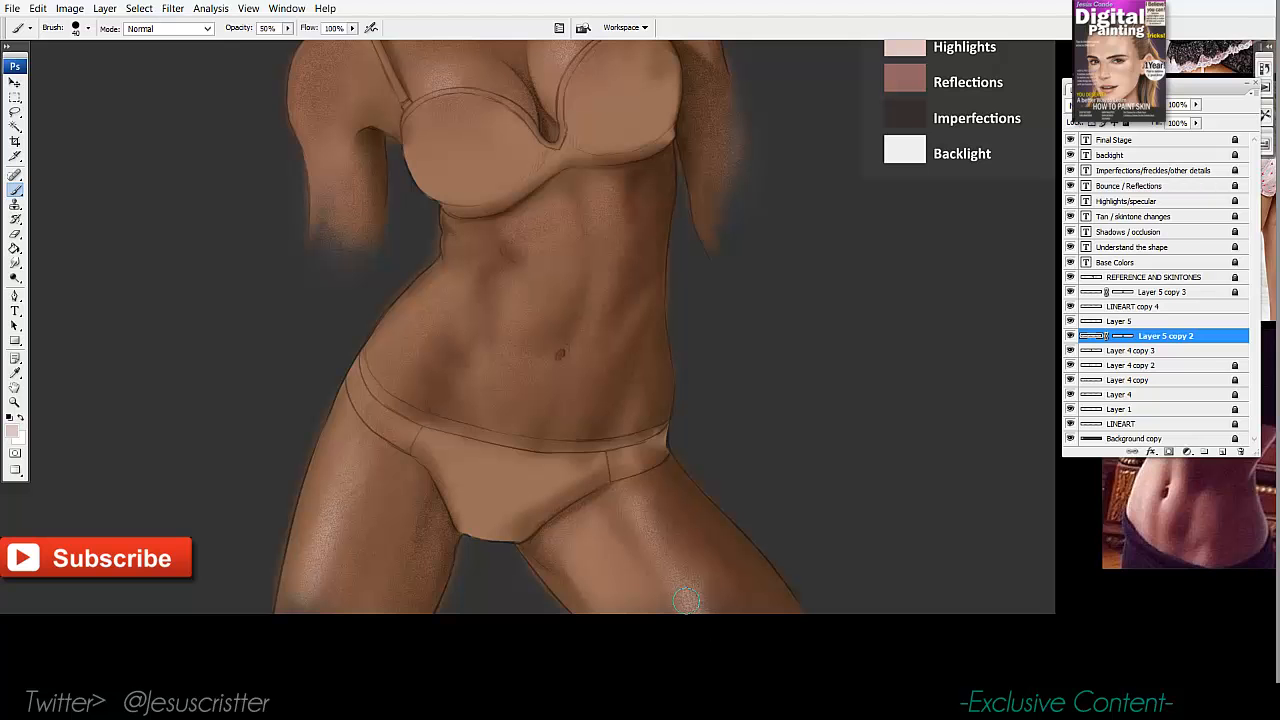
pyautogui.press('z')
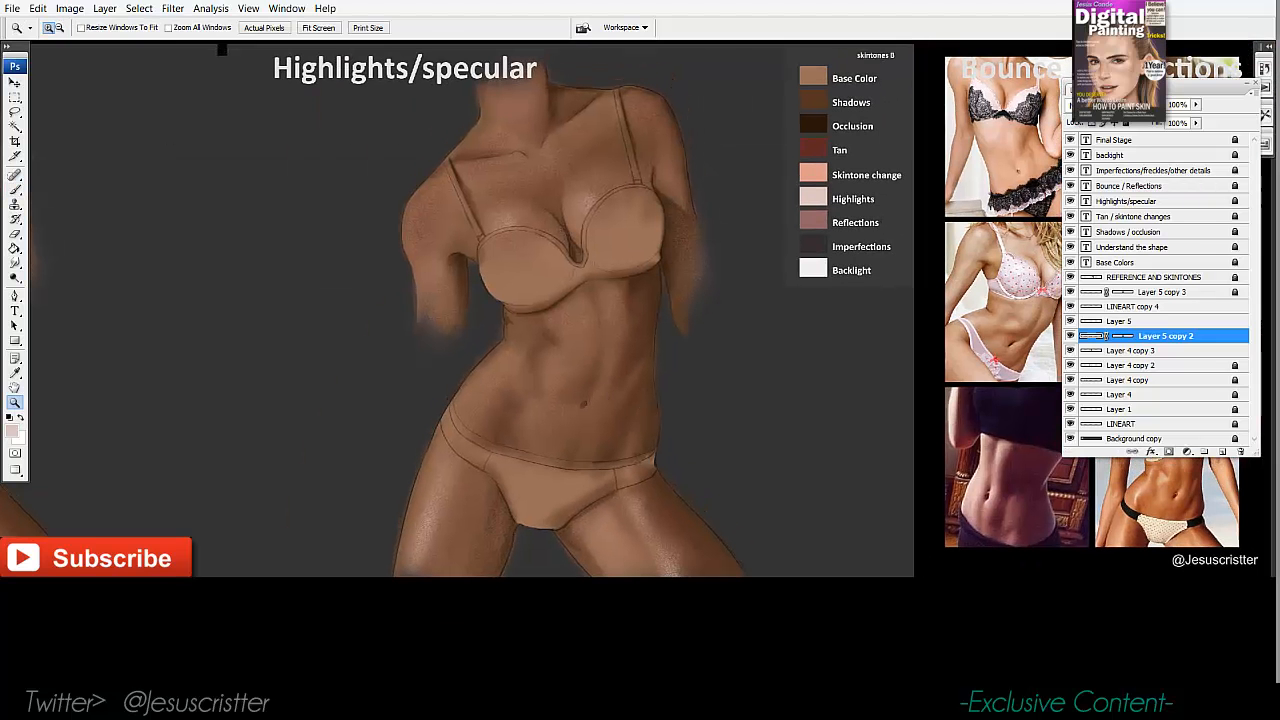
pyautogui.press('b')
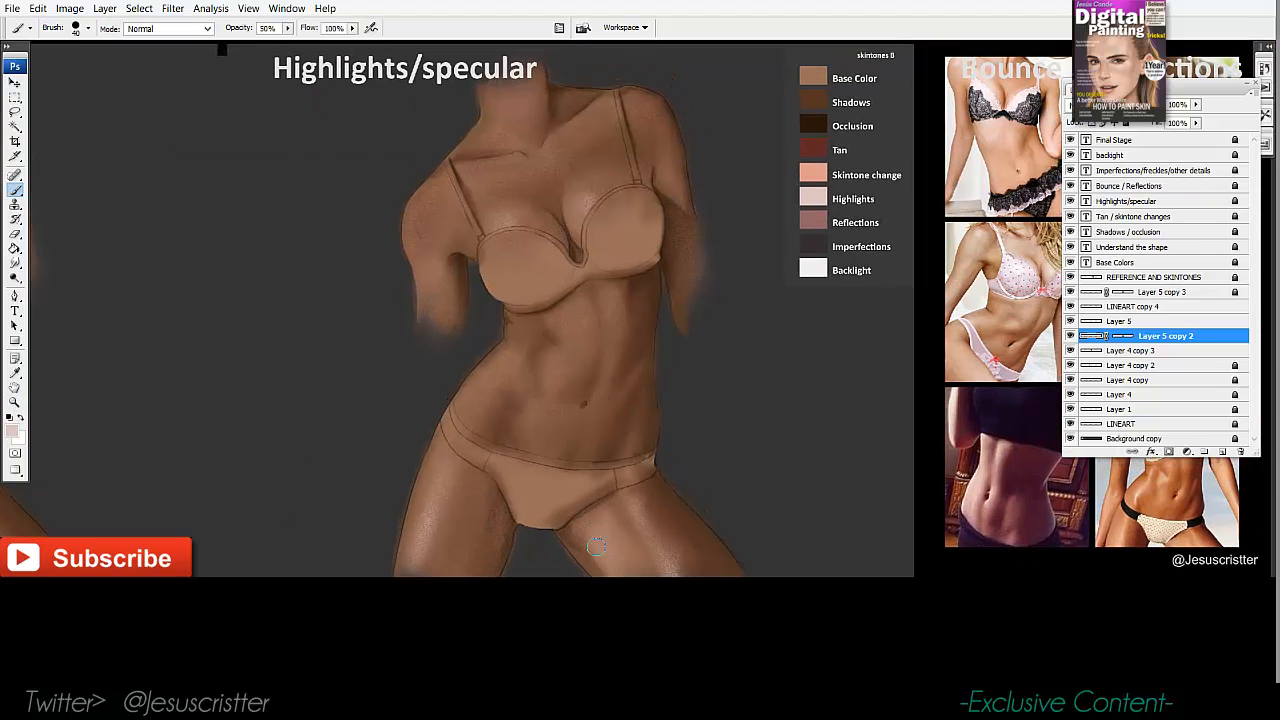
# Paint specular highlights on the hip, ribs and upper abdomen with a 30 px brush.
pyautogui.moveTo(611, 357); pyautogui.dragTo(587, 400)
pyautogui.press('[')
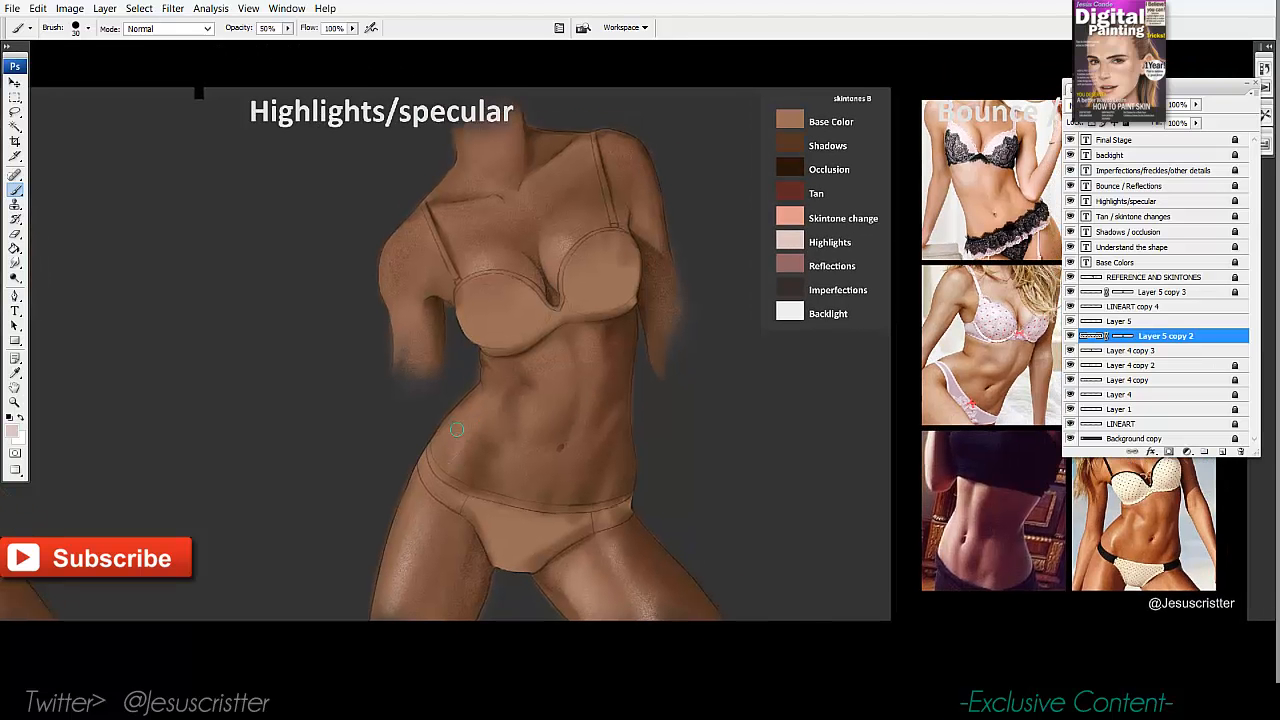
pyautogui.keyDown('ctrl'); pyautogui.click(507, 393); pyautogui.keyUp('ctrl')
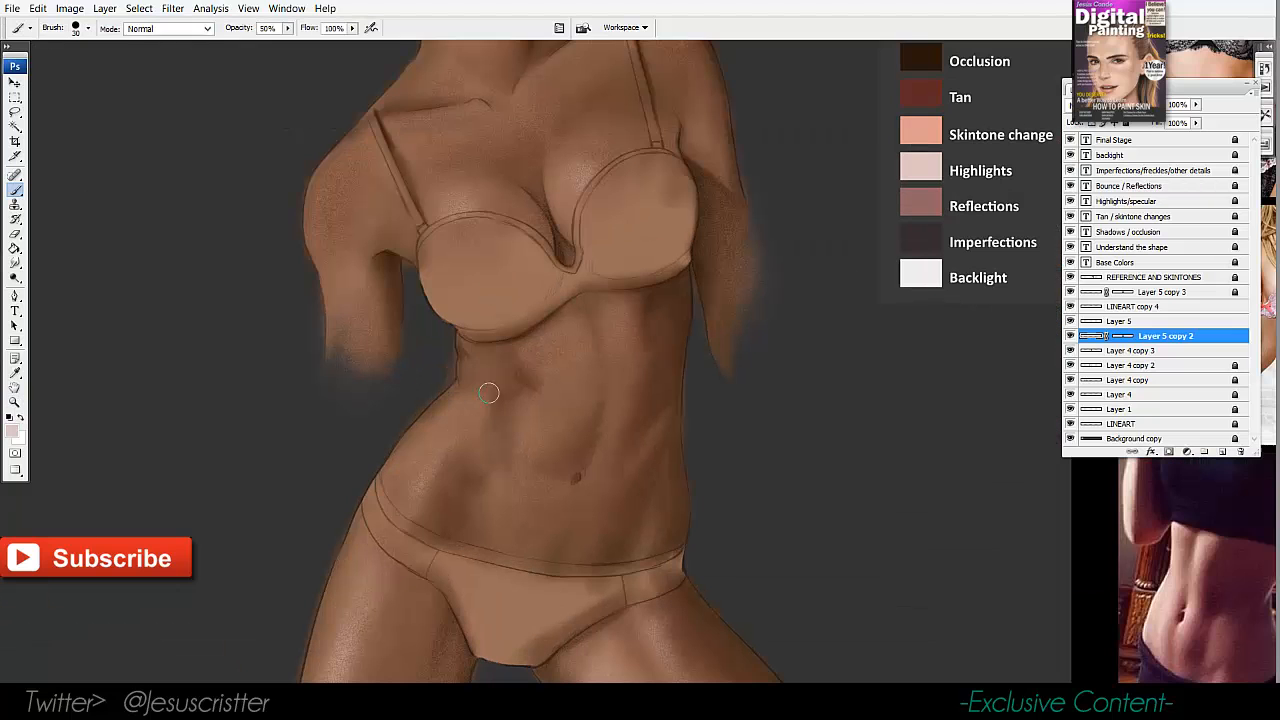
pyautogui.moveTo(443, 471); pyautogui.dragTo(449, 456)
pyautogui.moveTo(544, 336); pyautogui.dragTo(539, 339)
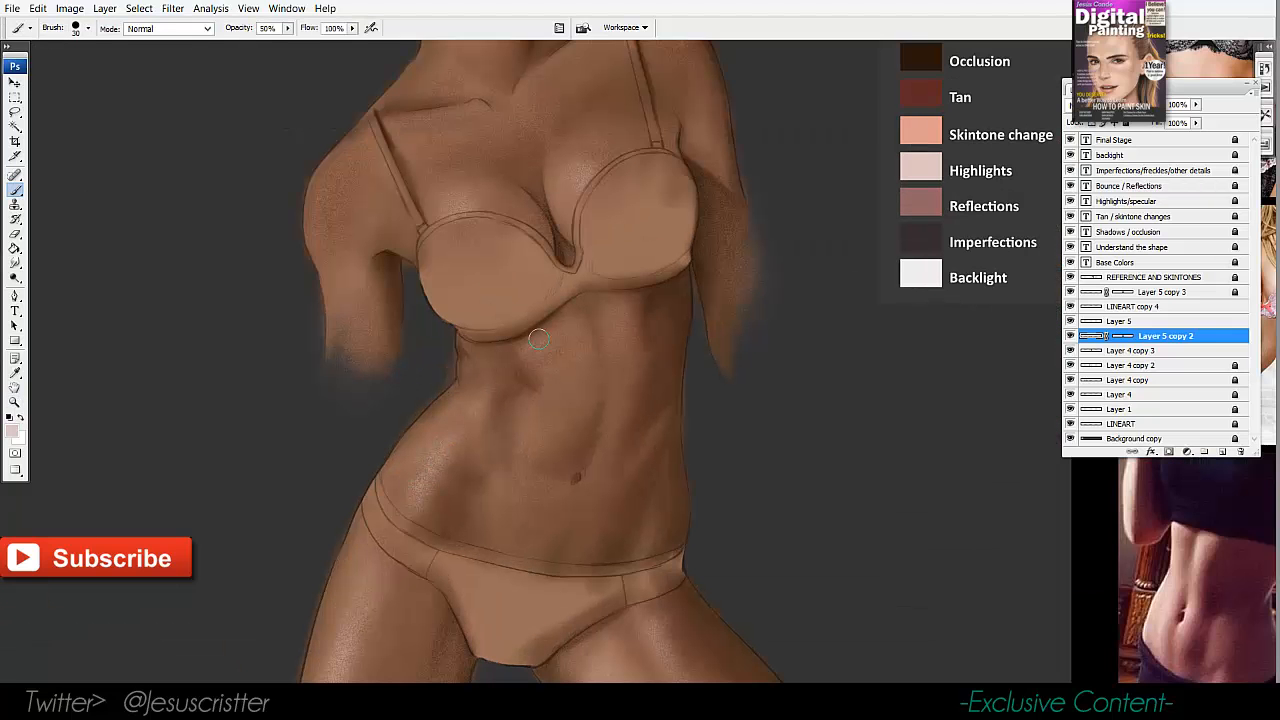
pyautogui.moveTo(536, 407); pyautogui.dragTo(549, 430)
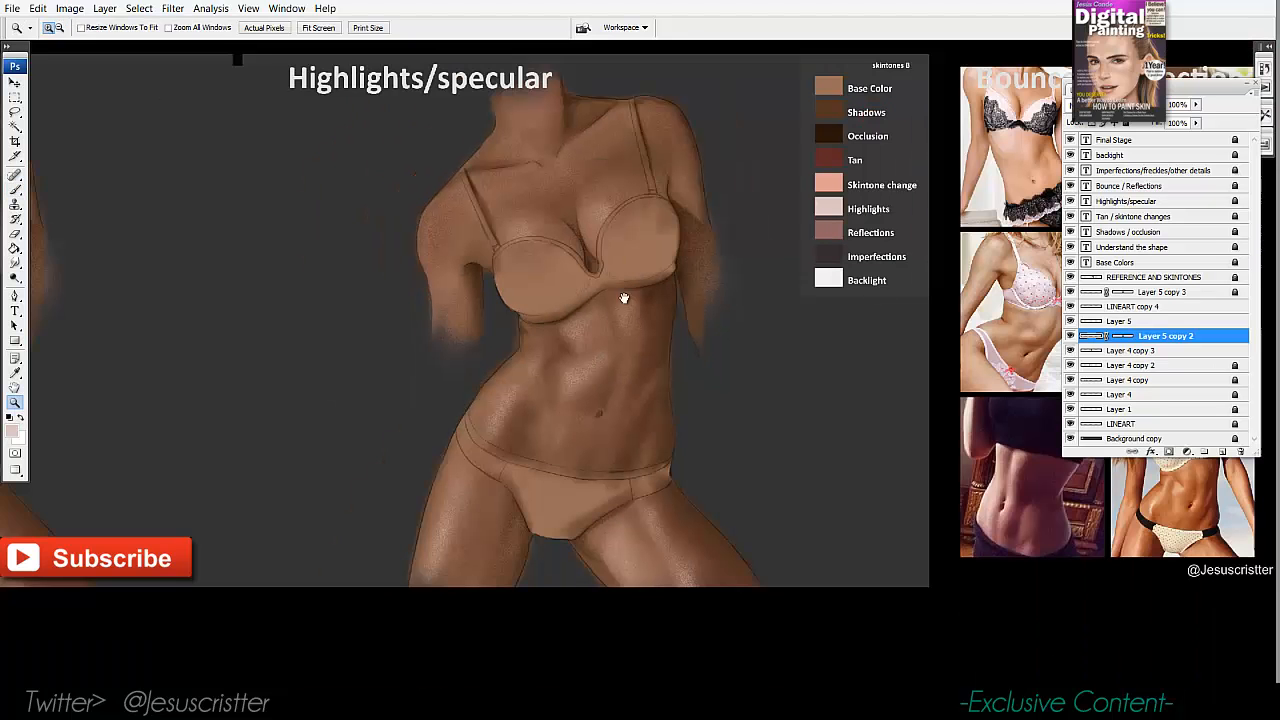
# Paint highlights on the left-hand shoulder and the upper chest beneath the collarbone, enlarging the brush to 45 px.
pyautogui.press('e')
pyautogui.press('b')
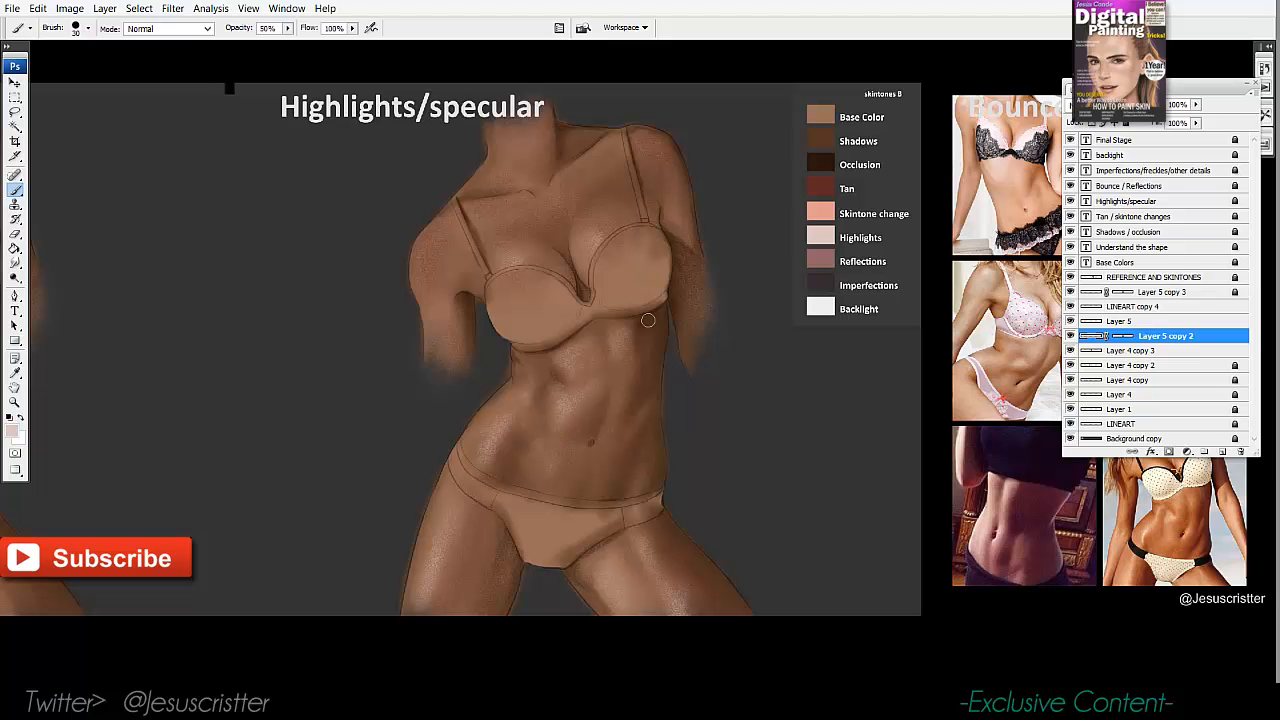
pyautogui.moveTo(602, 300); pyautogui.dragTo(527, 369)
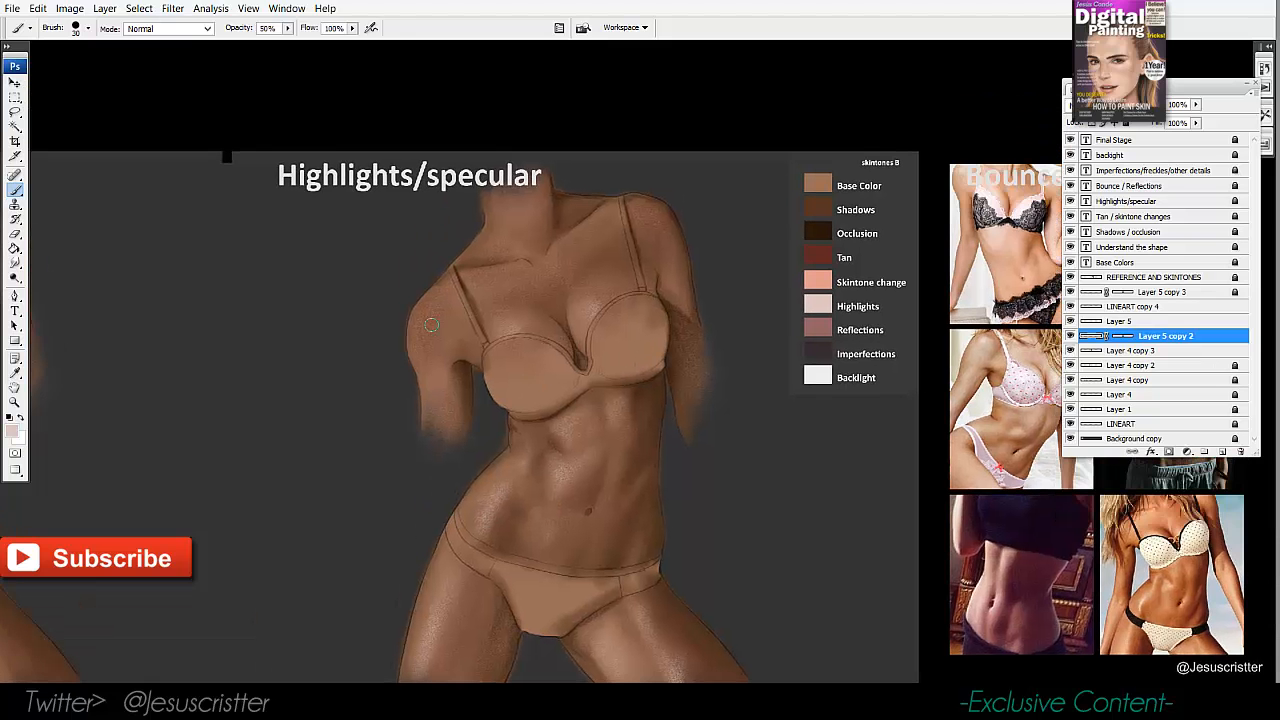
pyautogui.keyDown('ctrl'); pyautogui.click(485, 311); pyautogui.keyUp('ctrl')
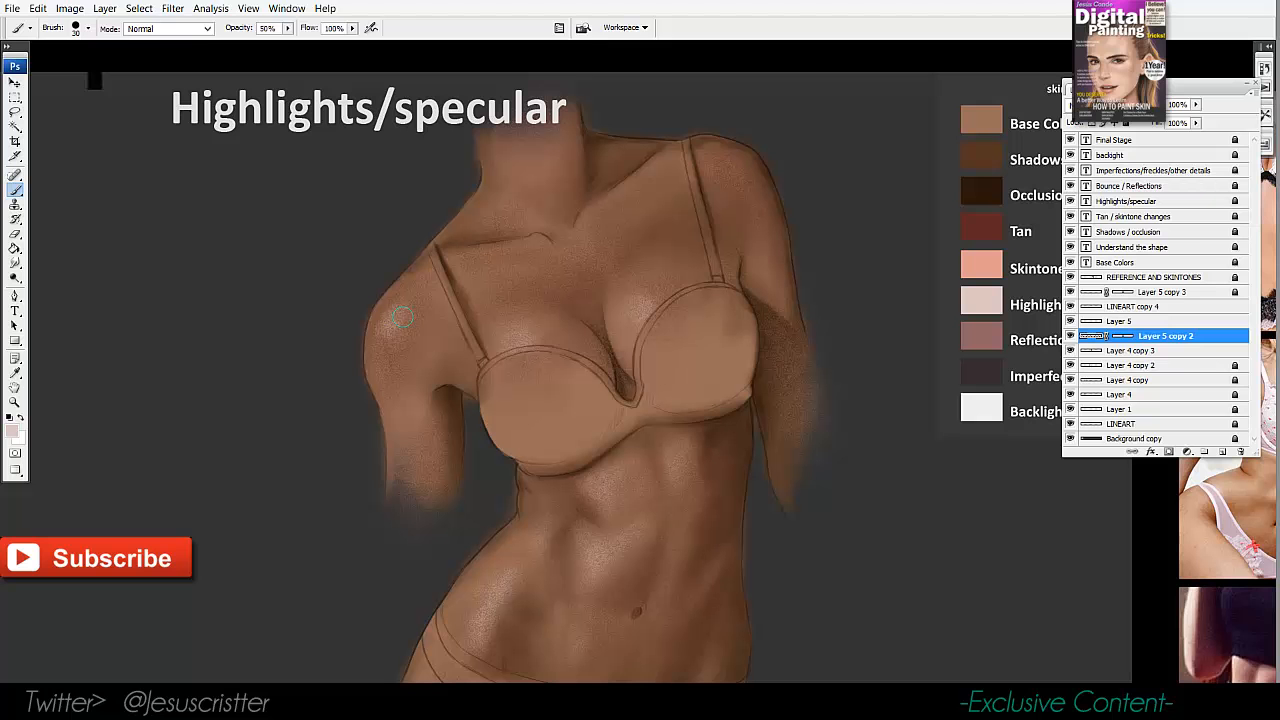
pyautogui.press(']')
pyautogui.press(']')
pyautogui.press(']')
pyautogui.moveTo(523, 304)
pyautogui.mouseDown()
pyautogui.moveTo(504, 268)
pyautogui.moveTo(526, 276)
pyautogui.moveTo(519, 297)
pyautogui.moveTo(468, 278)
pyautogui.mouseUp()
pyautogui.moveTo(468, 278); pyautogui.dragTo(517, 298)
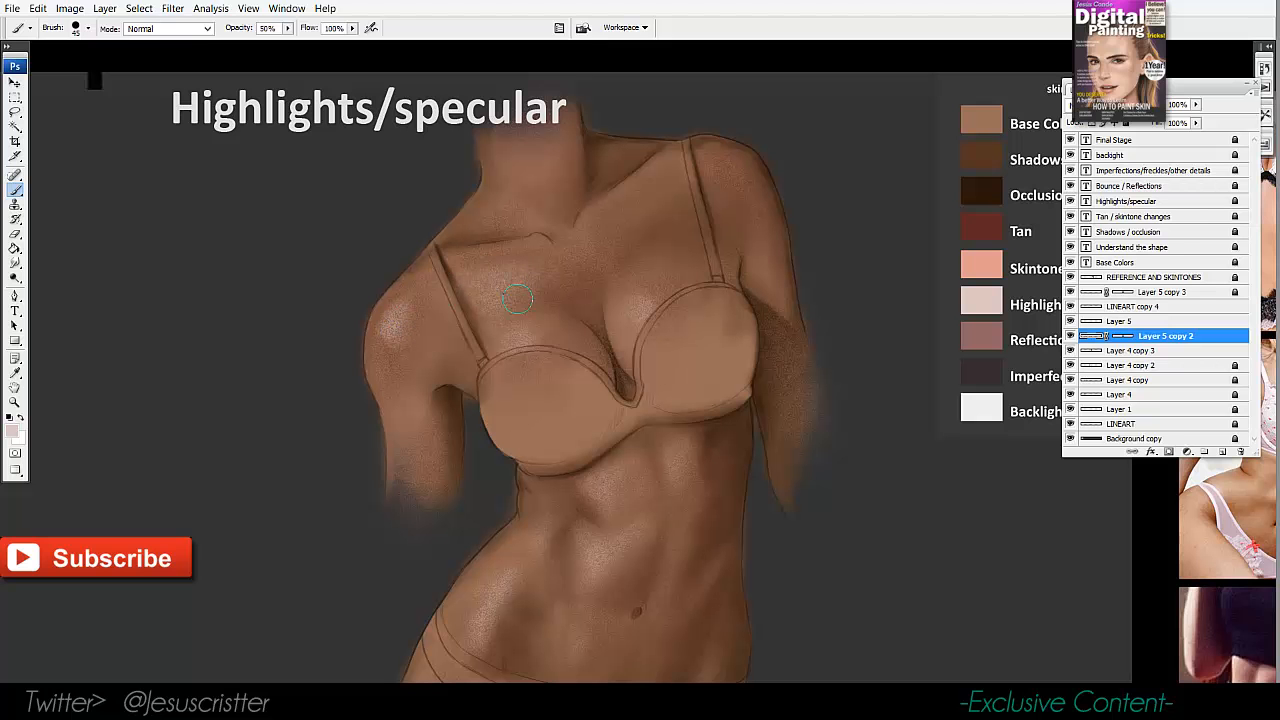
pyautogui.moveTo(438, 308)
pyautogui.mouseDown()
pyautogui.moveTo(428, 289)
pyautogui.moveTo(396, 342)
pyautogui.mouseUp()
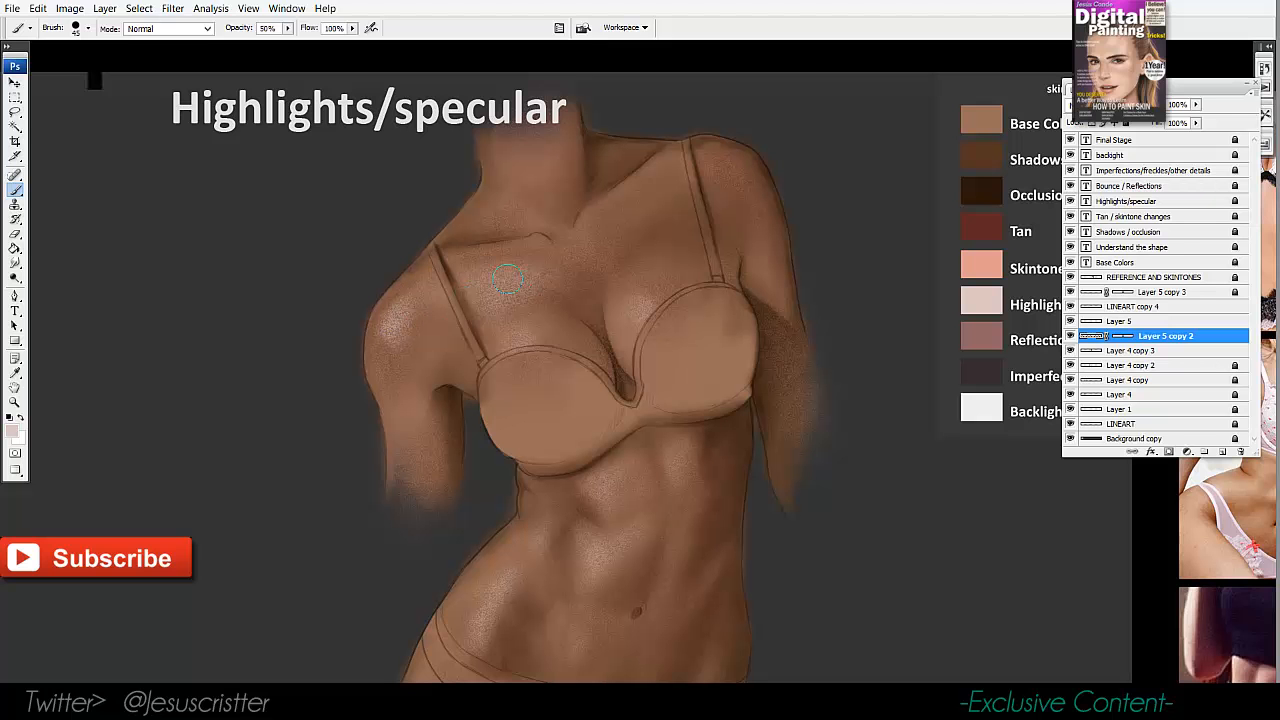
# Highlight the inner collarbone and the sternum area with a 35 px brush.
pyautogui.press('[')
pyautogui.press('[')
pyautogui.press('[')
pyautogui.moveTo(599, 239)
pyautogui.mouseDown()
pyautogui.moveTo(592, 272)
pyautogui.moveTo(543, 264)
pyautogui.mouseUp()
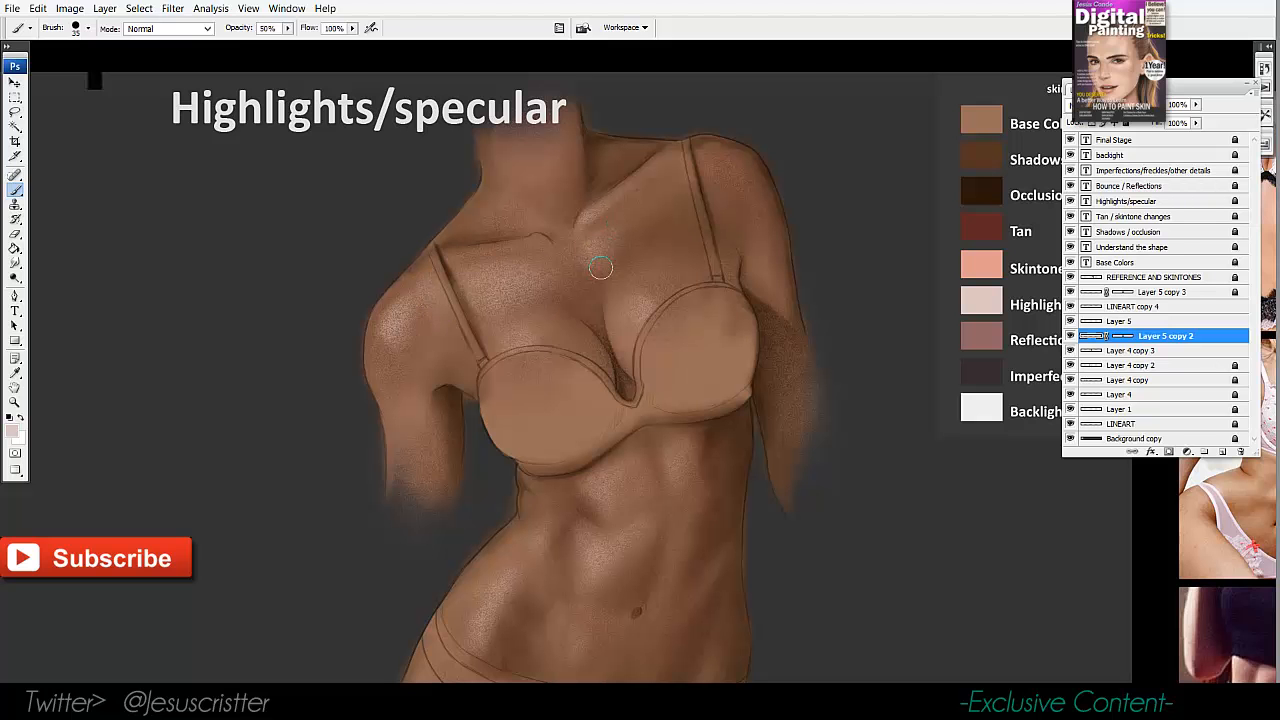
# Add soft highlights to the neck and the right-hand shoulder with the Brush.
pyautogui.press('e')
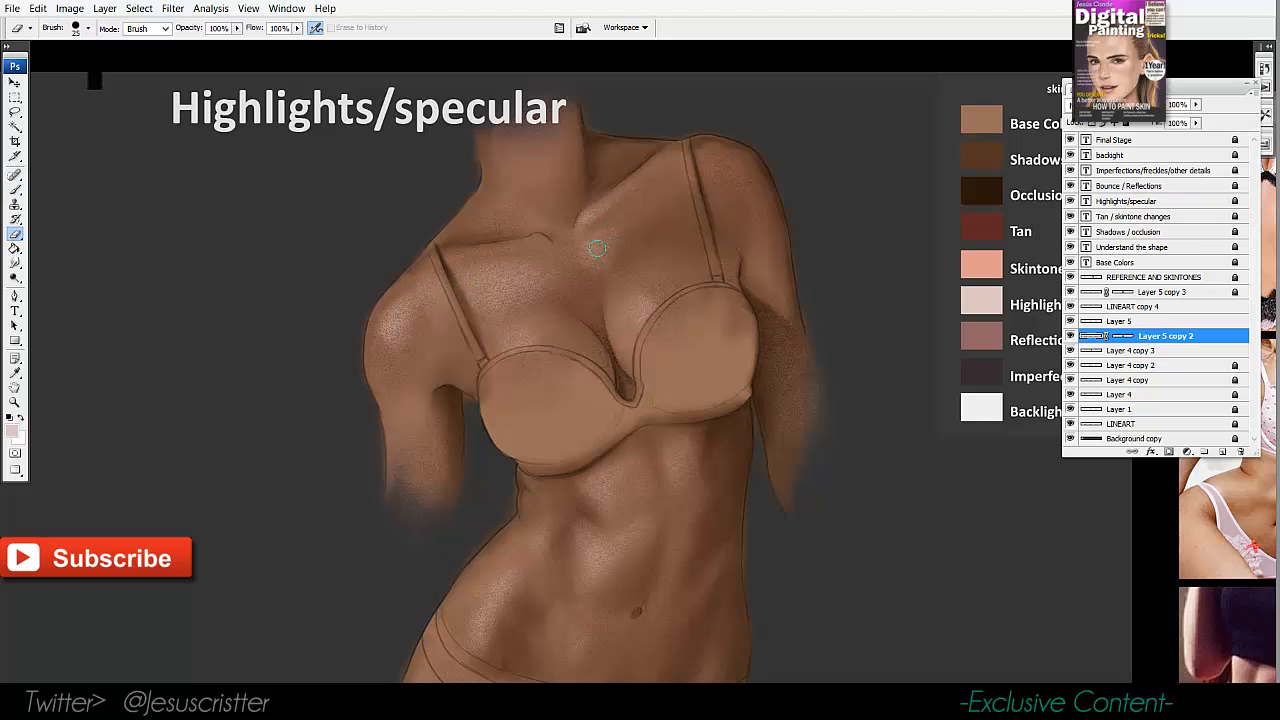
pyautogui.scroll(2, 625, 215)
pyautogui.press('b')
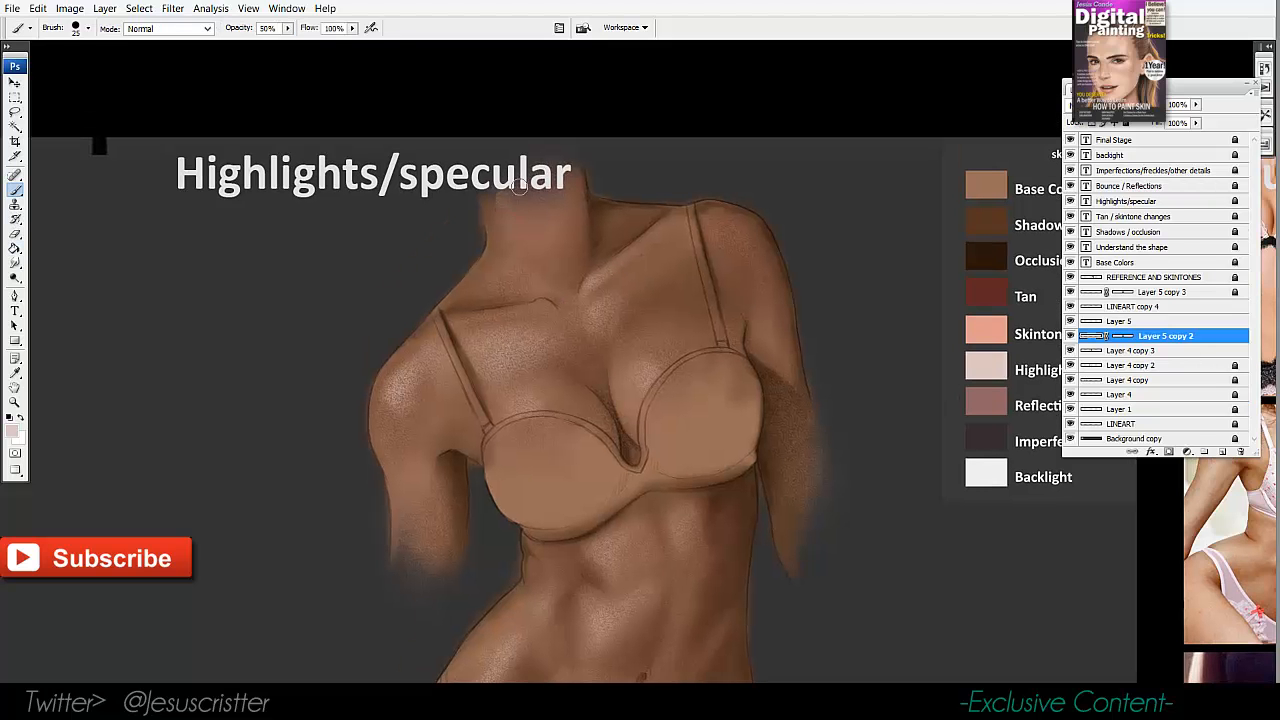
pyautogui.moveTo(496, 197); pyautogui.dragTo(508, 193)
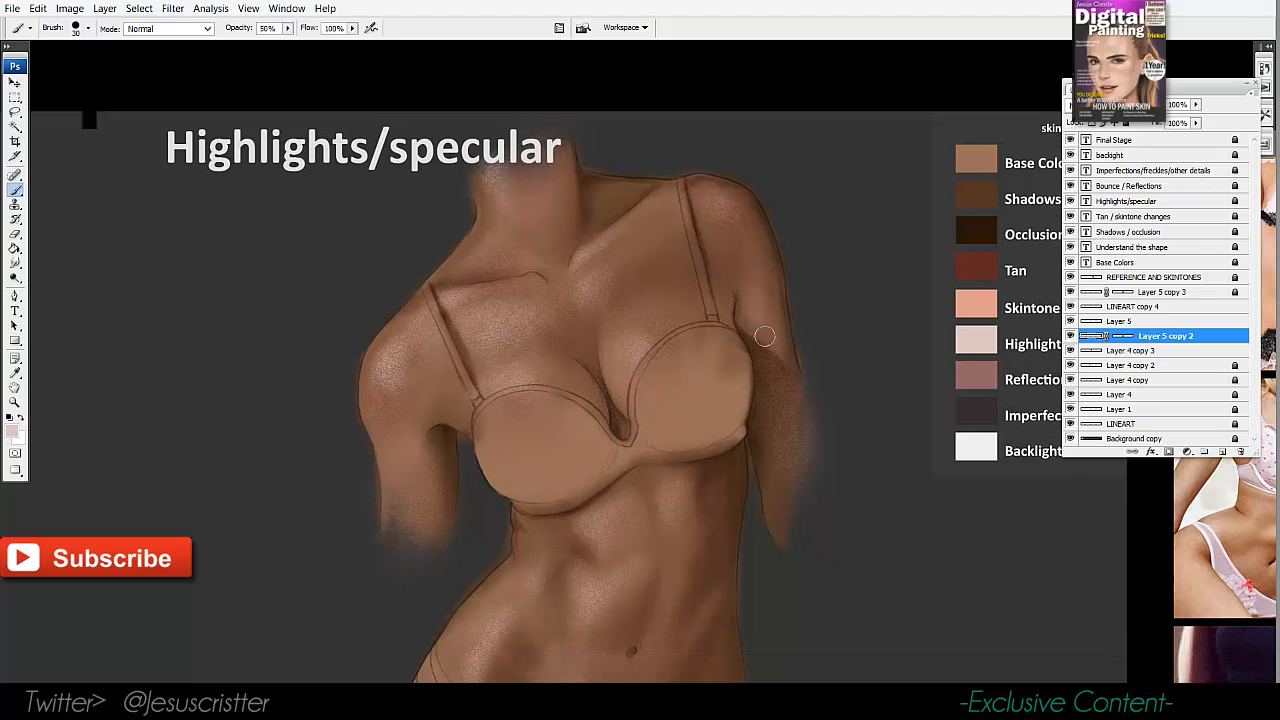
# Paint small highlights on the side of the waist below the bra with a 25 px brush.
pyautogui.press('[')
pyautogui.press('z')
pyautogui.keyDown('alt'); pyautogui.click(680, 290); pyautogui.keyUp('alt')
pyautogui.keyDown('alt'); pyautogui.click(688, 275); pyautogui.keyUp('alt')
pyautogui.moveTo(701, 320); pyautogui.dragTo(685, 316)
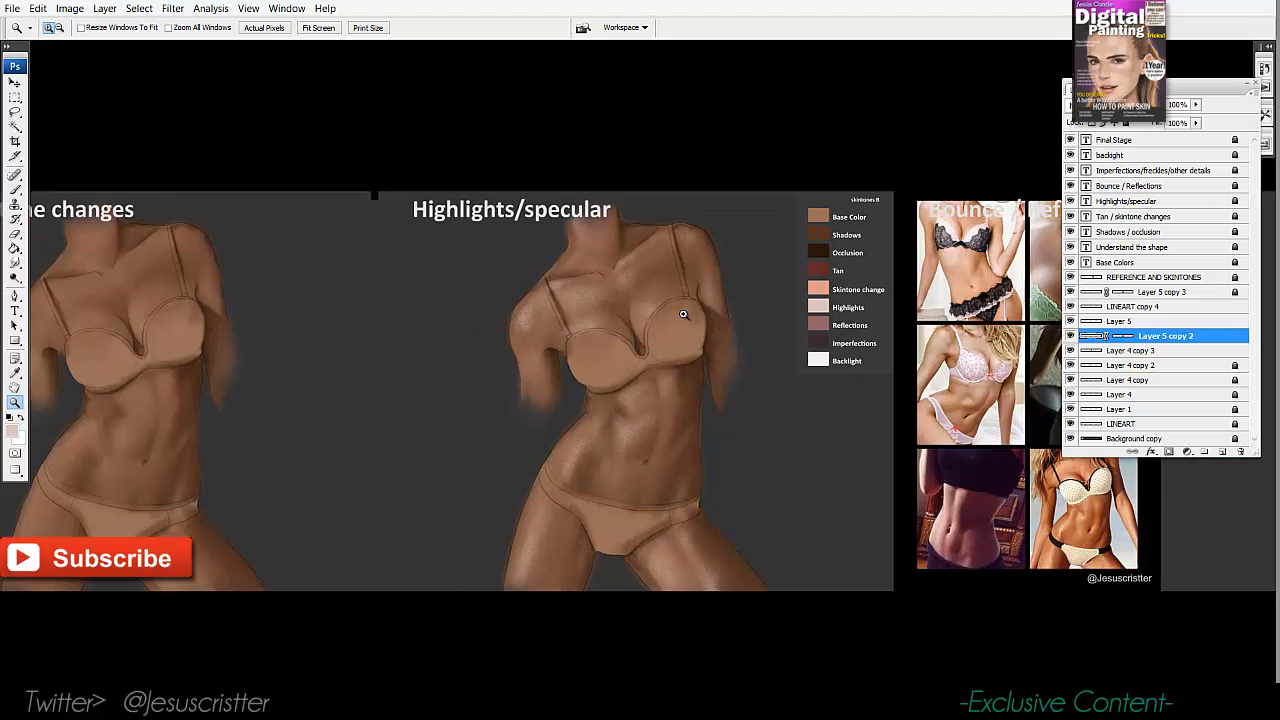
pyautogui.click(680, 350)
pyautogui.moveTo(658, 232); pyautogui.dragTo(641, 236)
pyautogui.press('b')
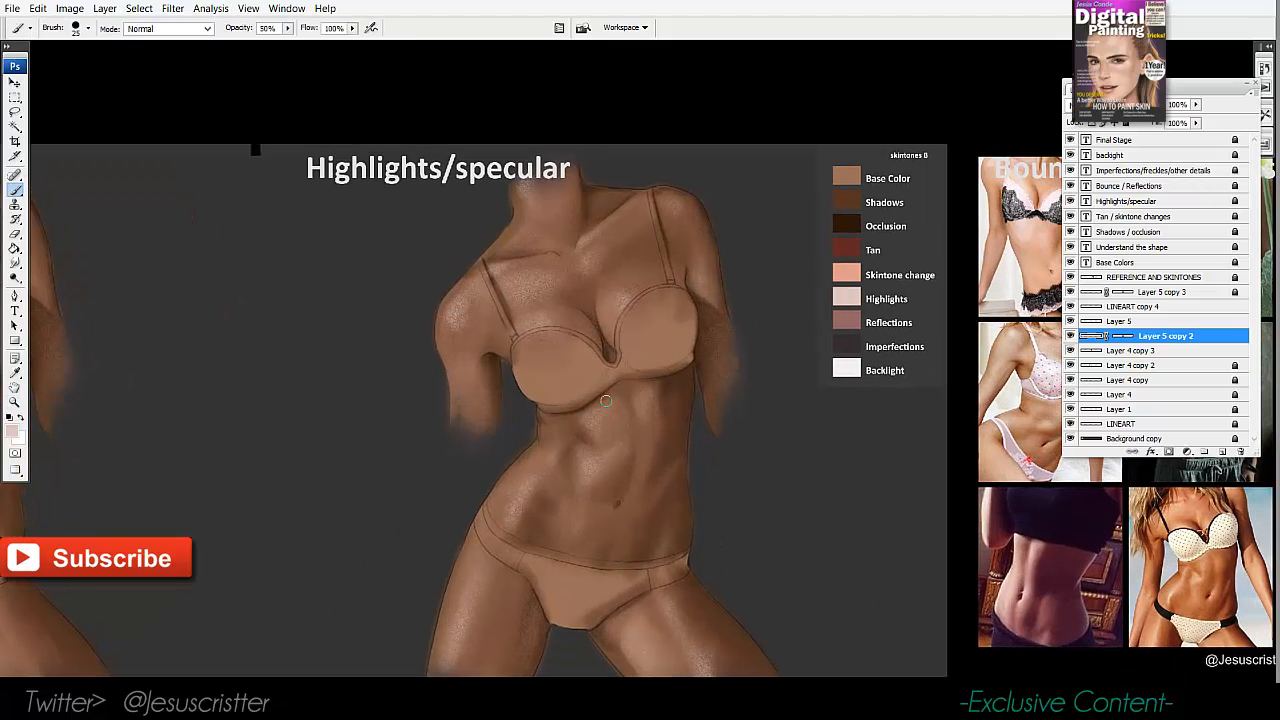
pyautogui.press('z')
pyautogui.click(553, 428)
pyautogui.press('b')
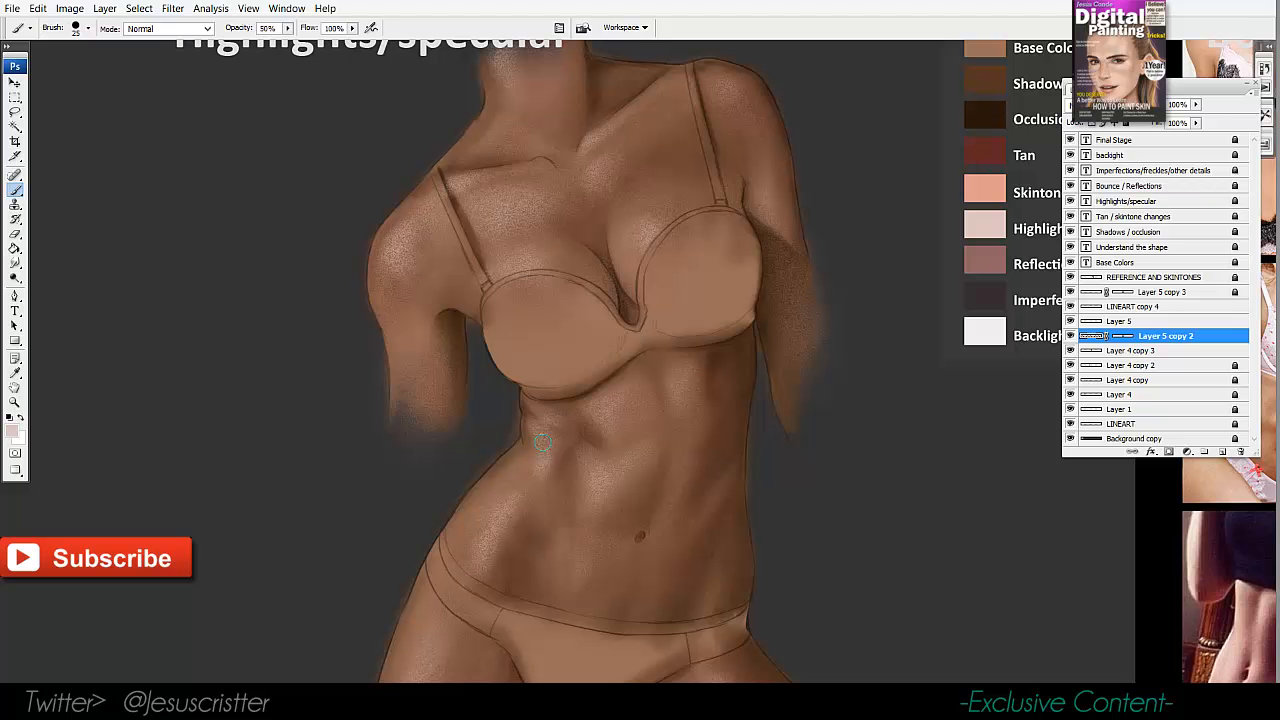
# Reinforce the highlights on the lower abdomen and thighs with a 30 px brush.
pyautogui.moveTo(472, 570); pyautogui.dragTo(450, 455)
pyautogui.press(']')
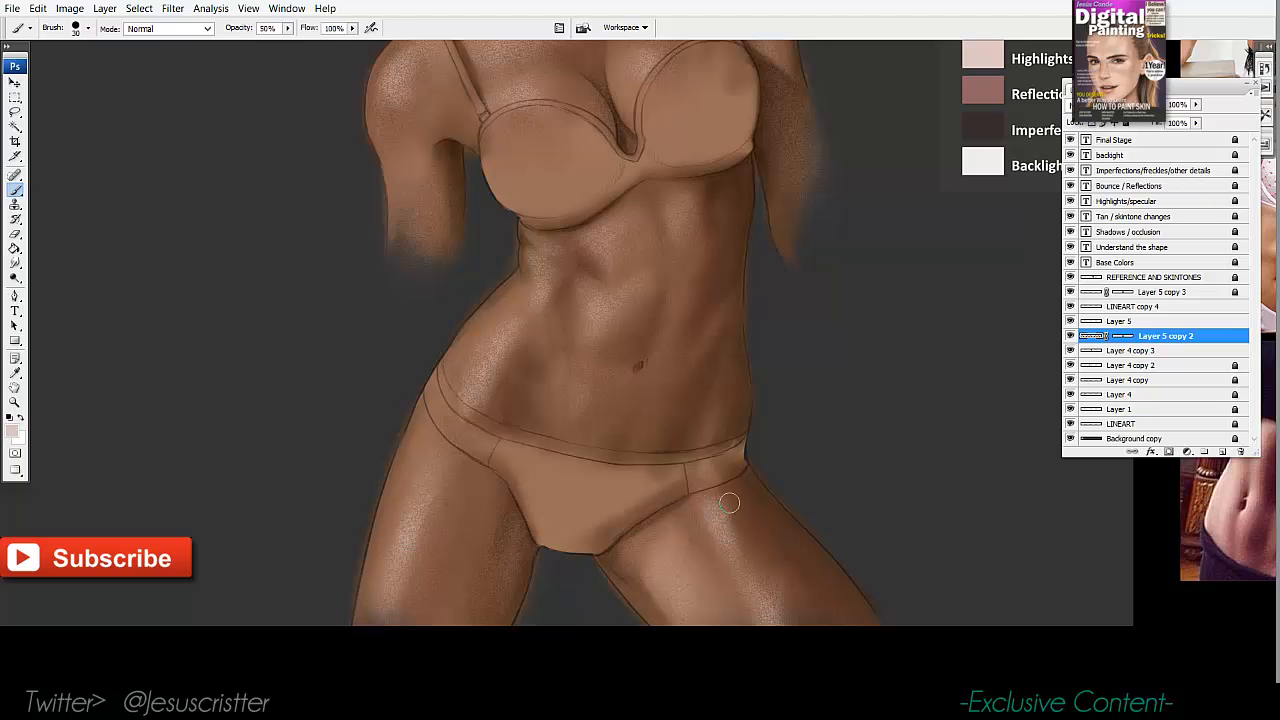
pyautogui.press('e')
pyautogui.press('b')
# Build up the highlight on the left-hand shoulder beside the bra strap with the 30 px brush.
pyautogui.moveTo(673, 259); pyautogui.dragTo(688, 384)
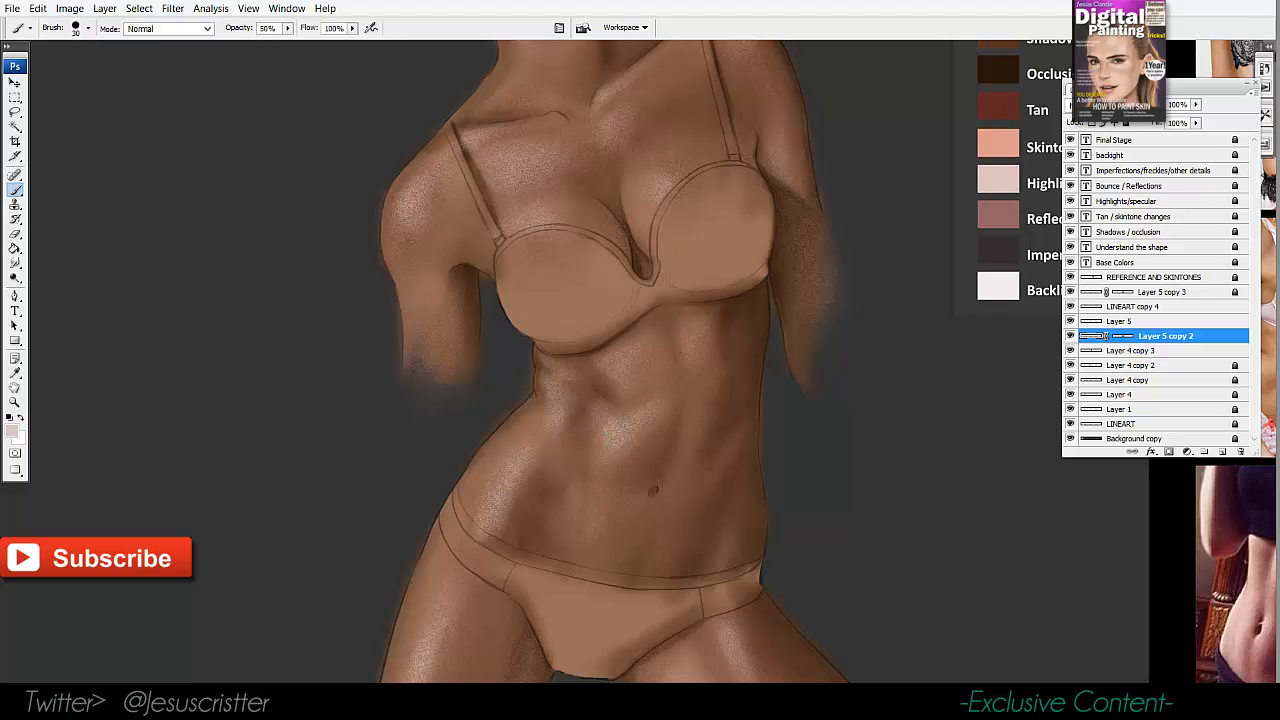
pyautogui.moveTo(425, 178); pyautogui.dragTo(423, 296)
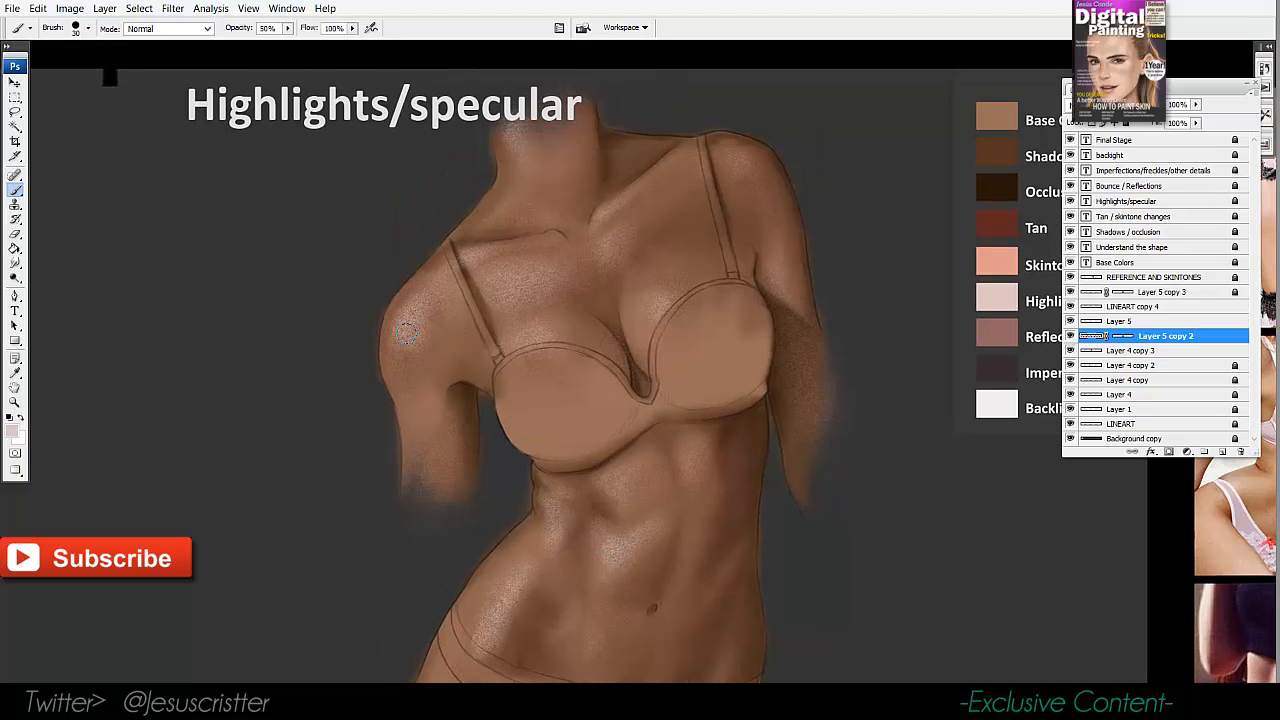
pyautogui.moveTo(705, 173); pyautogui.dragTo(652, 239)
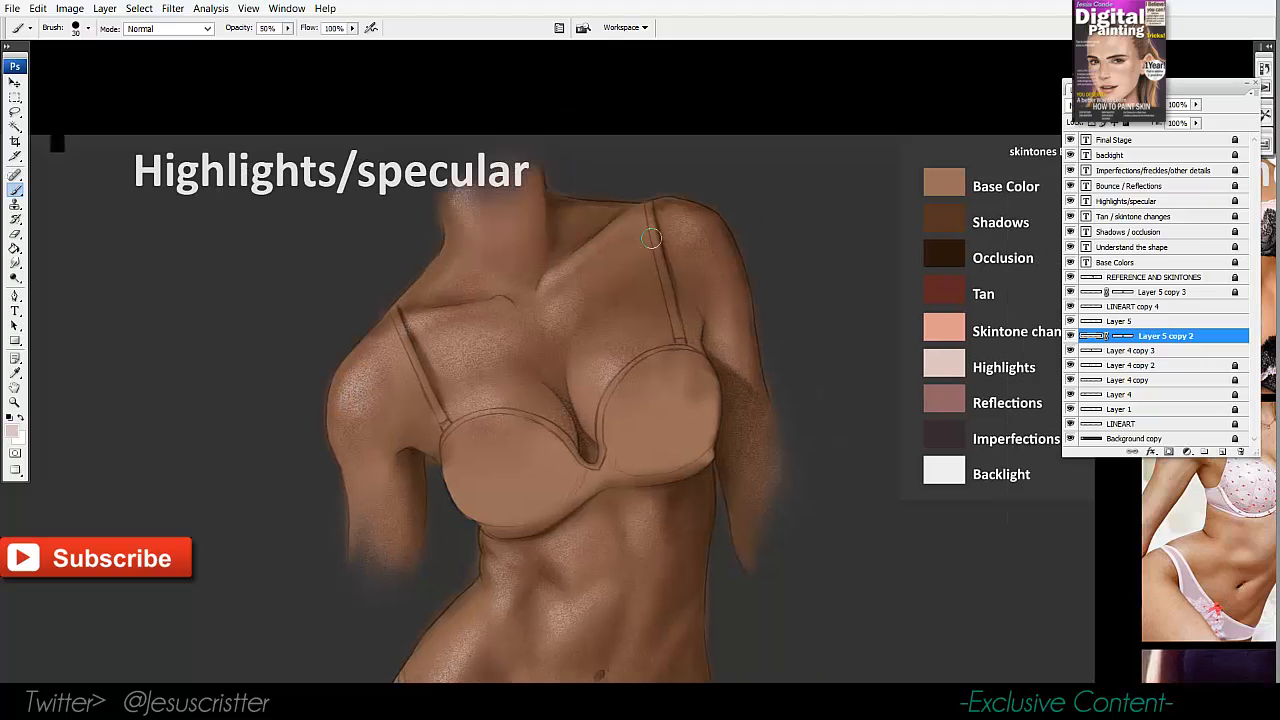
pyautogui.moveTo(409, 384); pyautogui.dragTo(397, 375)
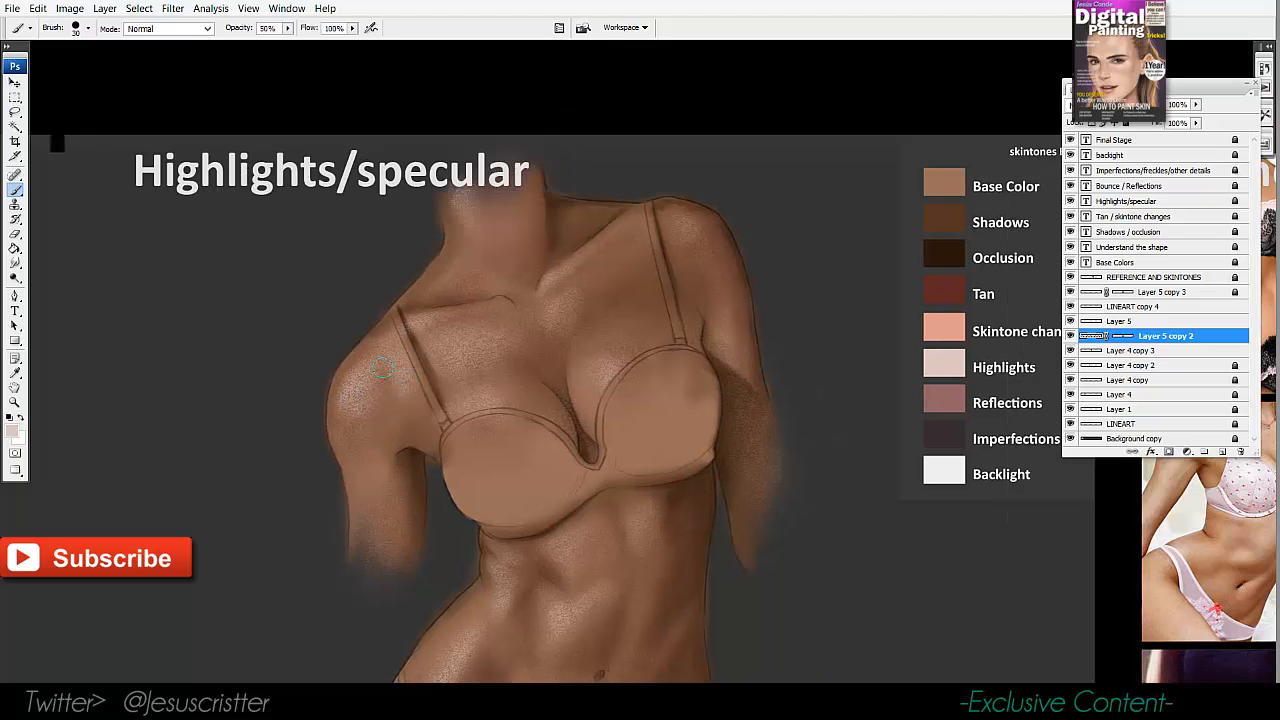
# Create a new empty layer directly above Layer 5 copy 2.
pyautogui.press('z')
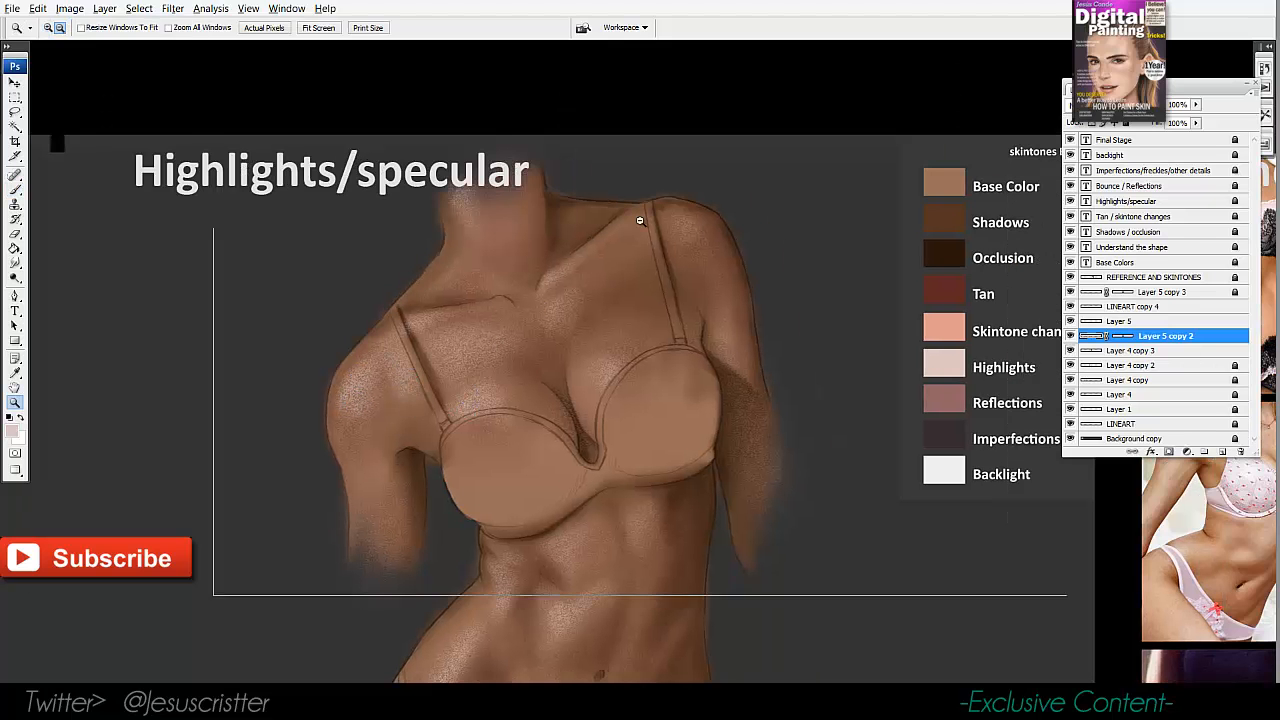
pyautogui.keyDown('alt'); pyautogui.click(628, 277); pyautogui.keyUp('alt')
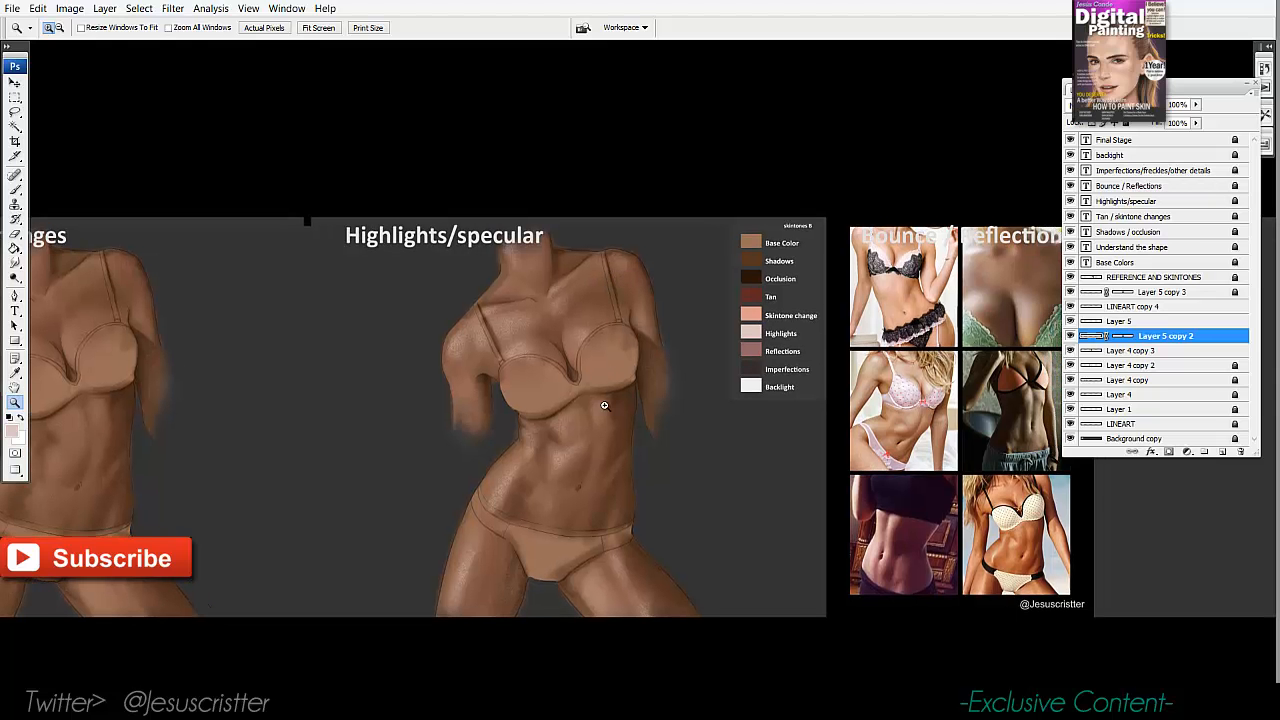
pyautogui.click(607, 389)
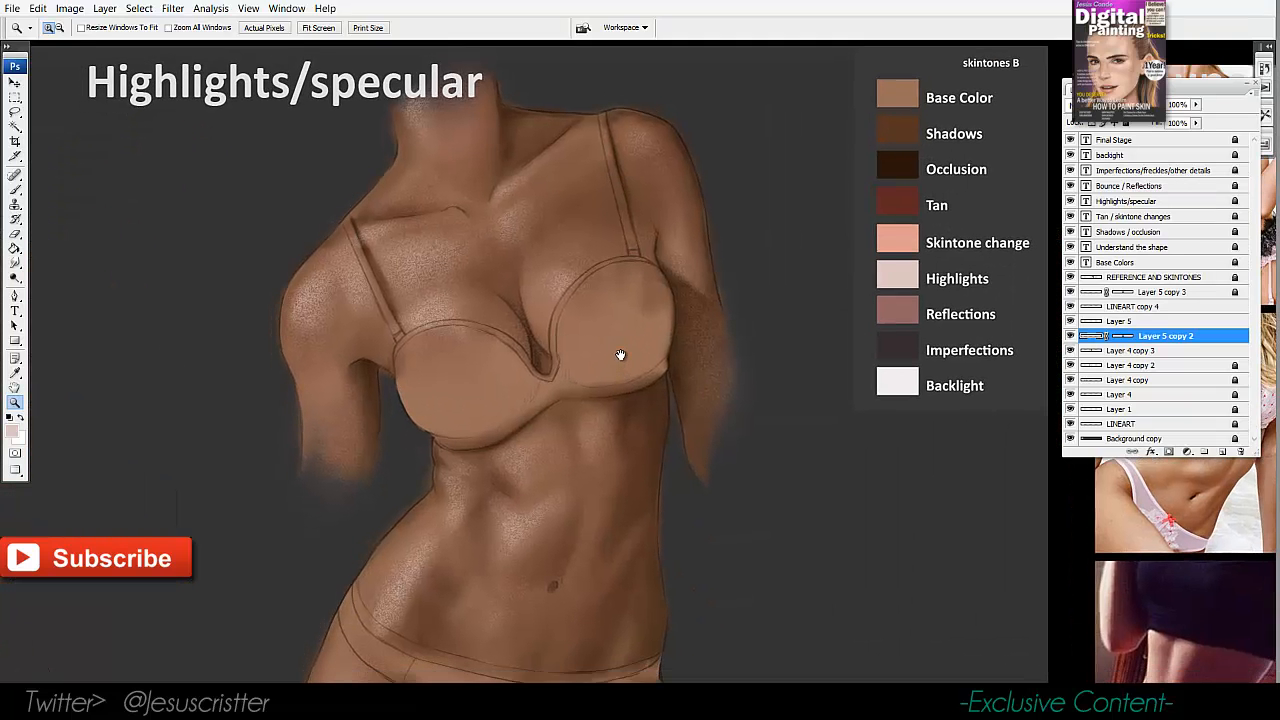
pyautogui.moveTo(623, 357); pyautogui.dragTo(637, 297)
pyautogui.press('b')
pyautogui.moveTo(499, 172); pyautogui.dragTo(490, 245)
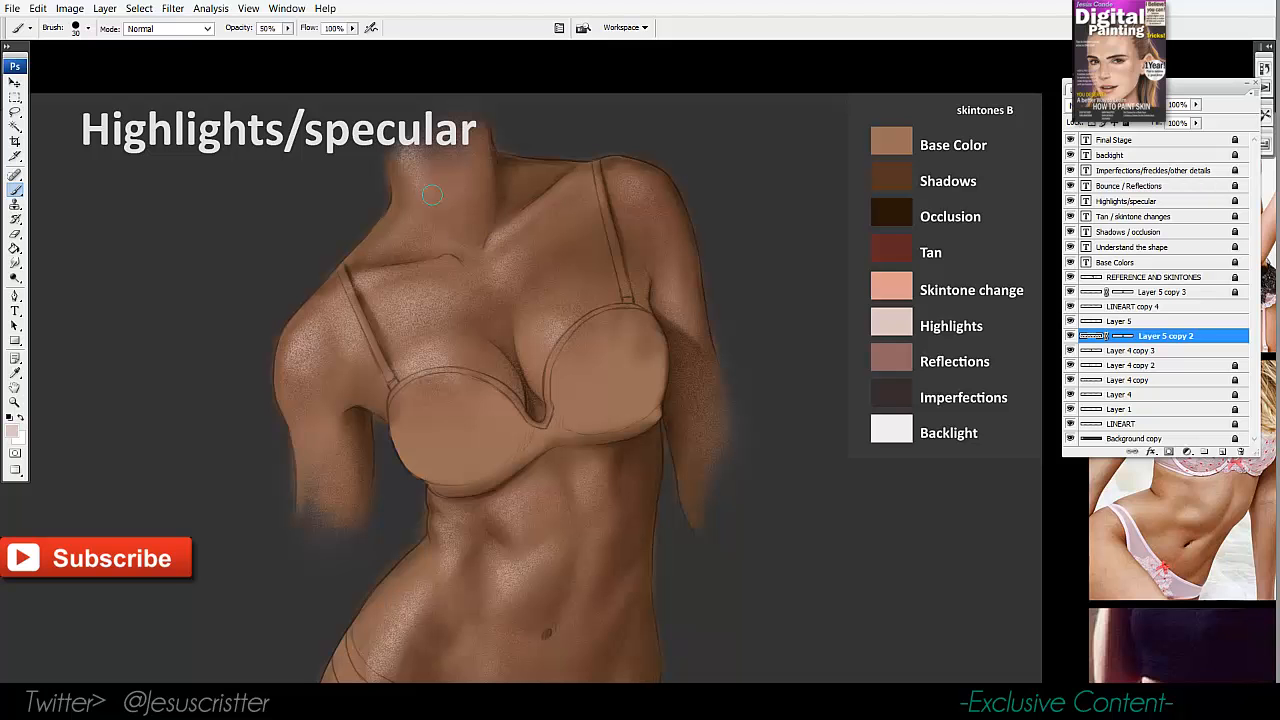
pyautogui.moveTo(487, 308); pyautogui.dragTo(486, 264)
pyautogui.hotkey('ctrl', 'shift', 'alt', 'n')
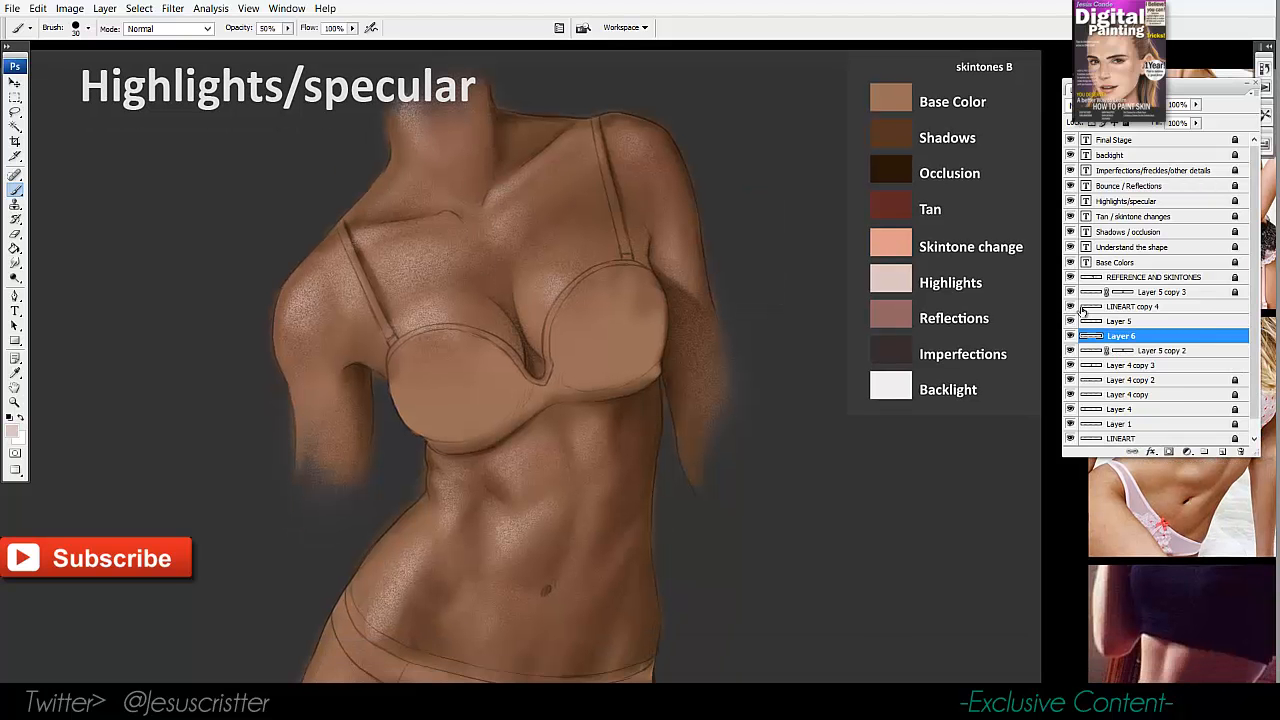
# Set the opacity of the LINEART copy 4 layer to 33%.
pyautogui.click(1106, 307)
pyautogui.press('space')
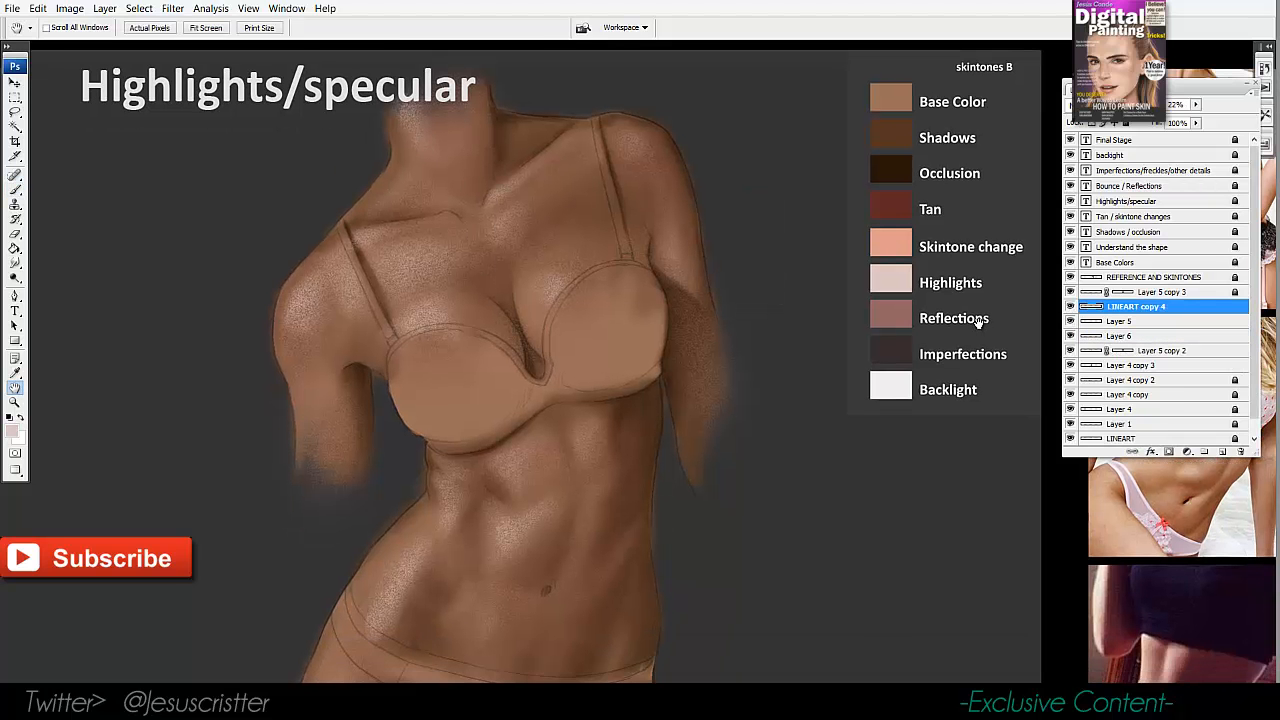
pyautogui.click(1070, 321)
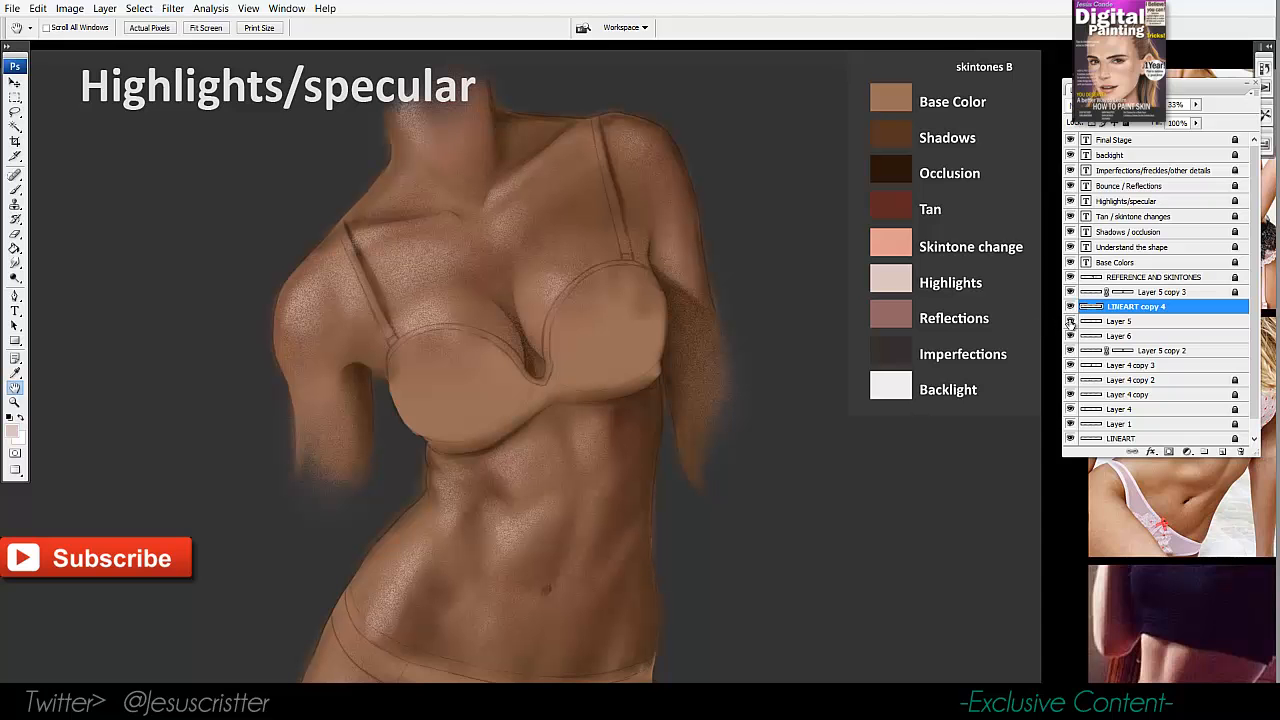
# Select Layer 6 and paint brighter highlights on the left-hand shoulder with a small brush at 50% opacity.
pyautogui.click(1128, 321)
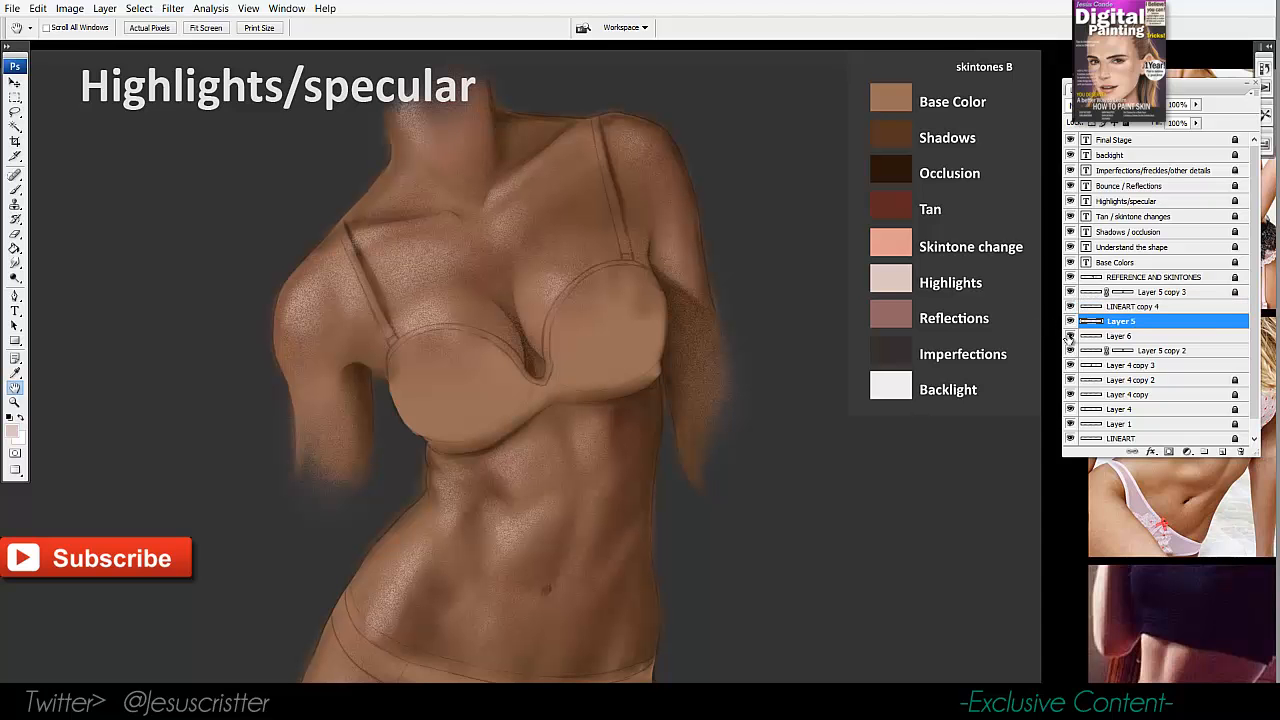
pyautogui.click(1120, 336)
pyautogui.moveTo(694, 280); pyautogui.dragTo(731, 266)
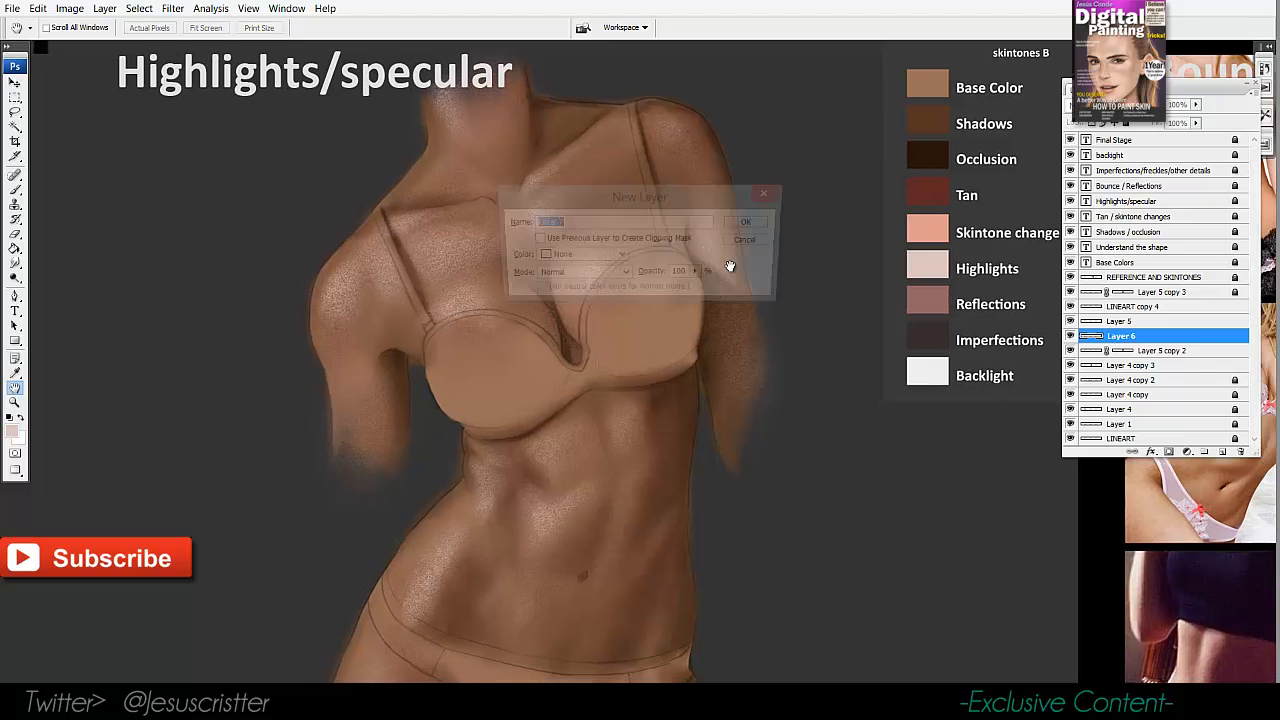
pyautogui.keyDown('ctrl'); pyautogui.click(616, 300); pyautogui.keyUp('ctrl')
pyautogui.moveTo(551, 294)
pyautogui.mouseDown()
pyautogui.moveTo(575, 276)
pyautogui.moveTo(602, 428)
pyautogui.mouseUp()
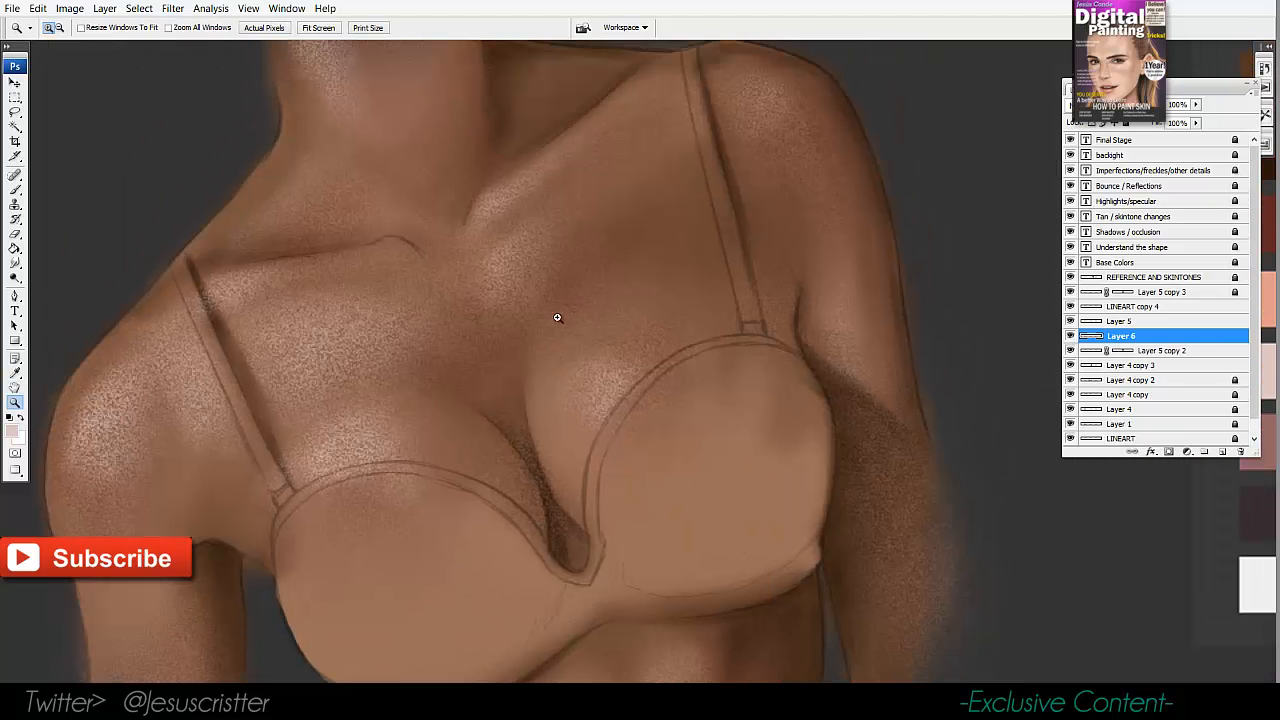
pyautogui.moveTo(497, 251); pyautogui.dragTo(662, 171)
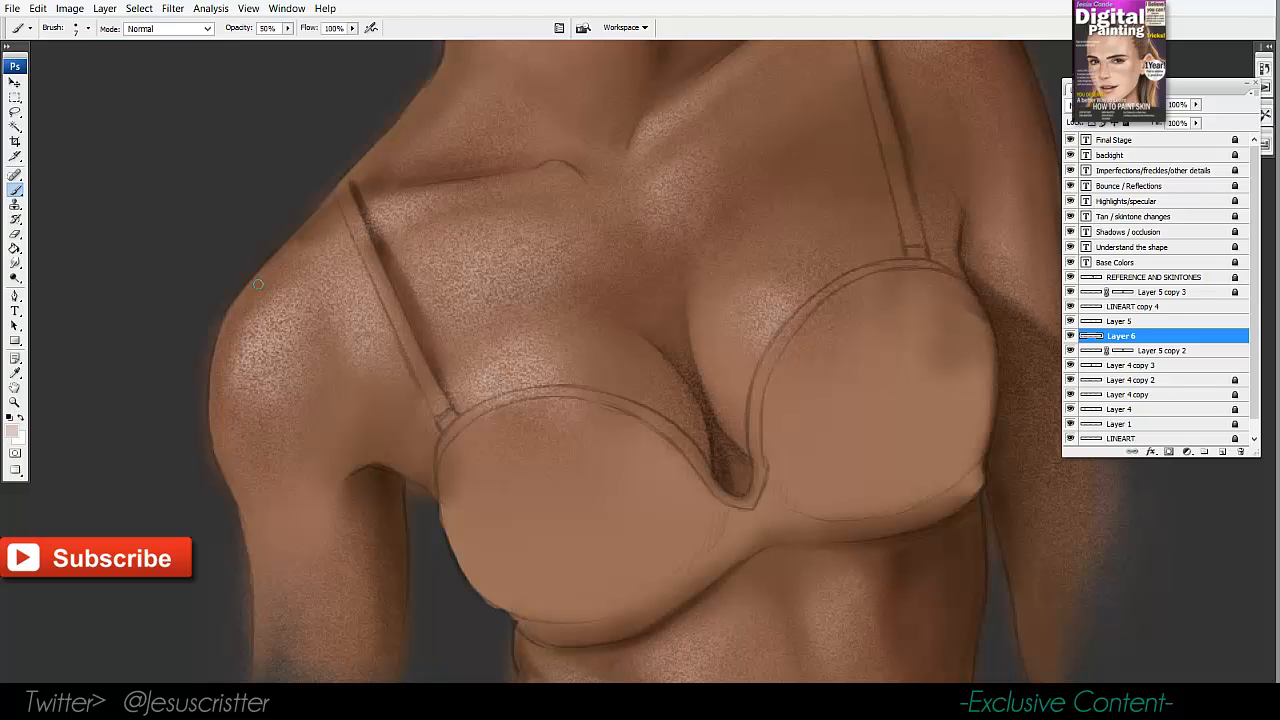
pyautogui.moveTo(269, 271)
pyautogui.mouseDown()
pyautogui.moveTo(244, 304)
pyautogui.moveTo(253, 321)
pyautogui.mouseUp()
pyautogui.moveTo(334, 239); pyautogui.dragTo(312, 243)
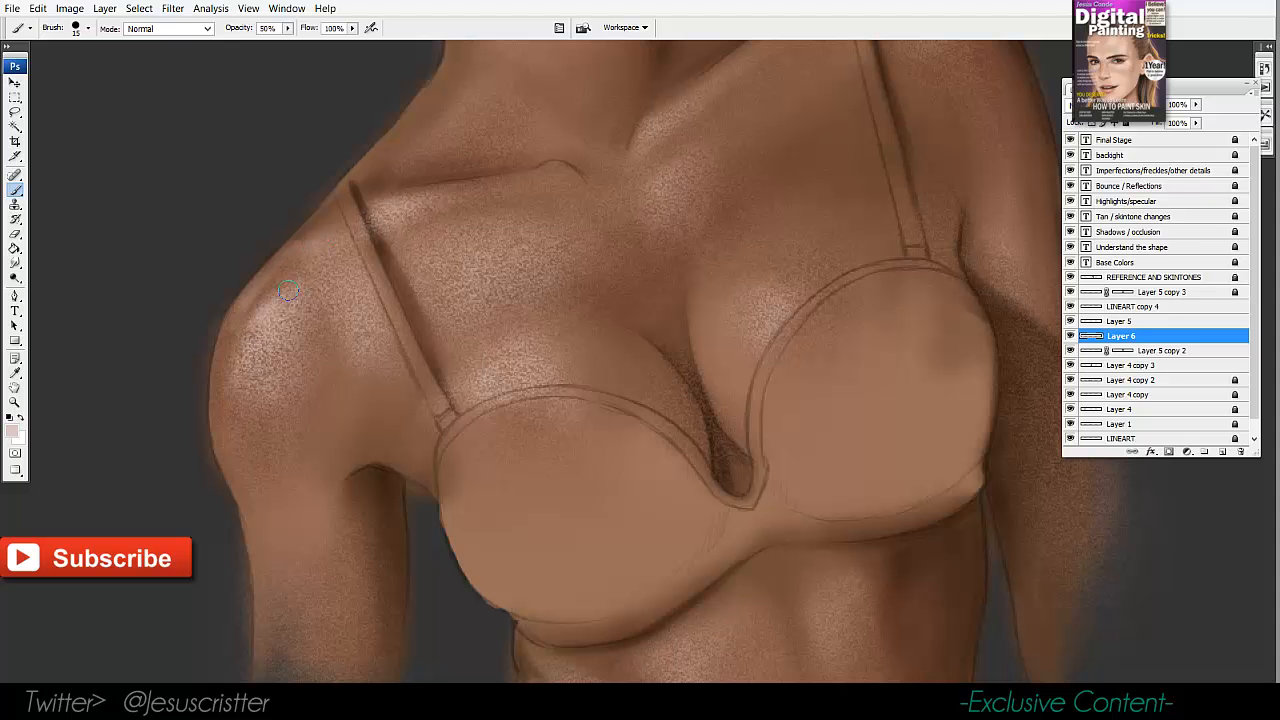
# Set the brush opacity to 22% and handwrite the note "20%" on the background beside the left-hand shoulder with an 8 px brush.
pyautogui.scroll(-2, 261, 441)
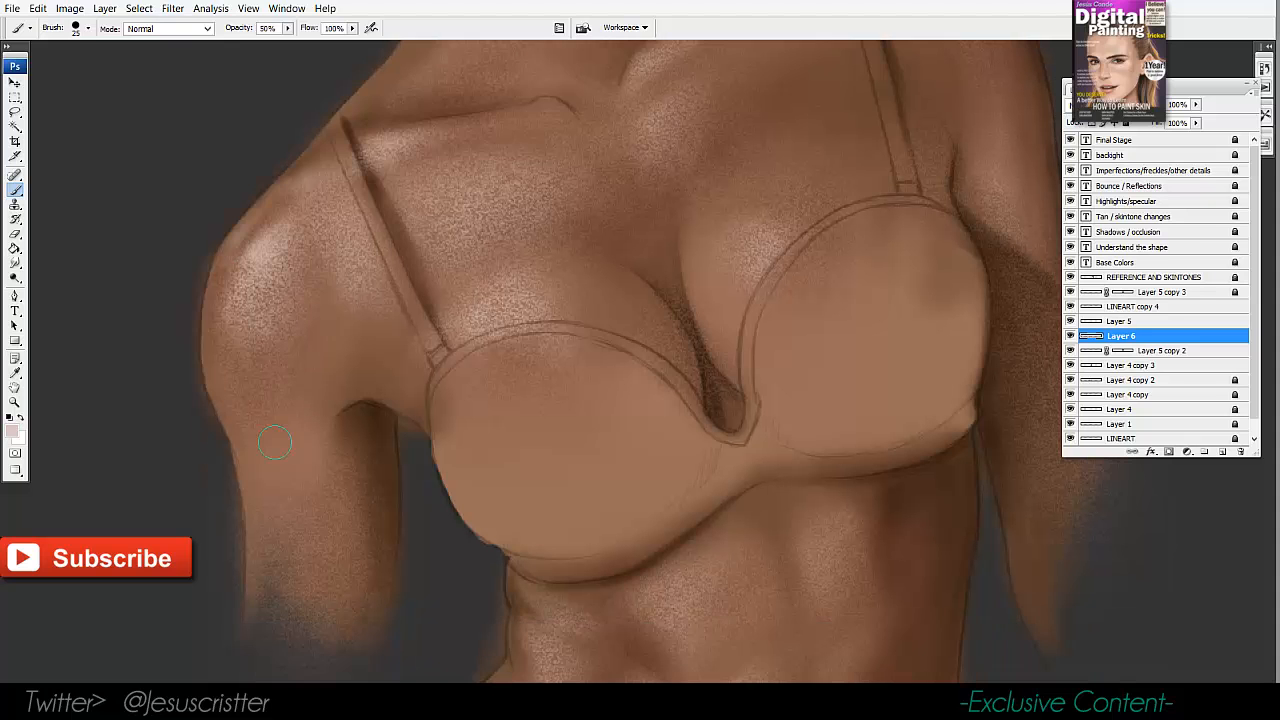
pyautogui.press('2')
pyautogui.press('2')
pyautogui.moveTo(92, 194); pyautogui.dragTo(176, 208)
pyautogui.press('[')
pyautogui.press('[')
pyautogui.press('[')
pyautogui.press('[')
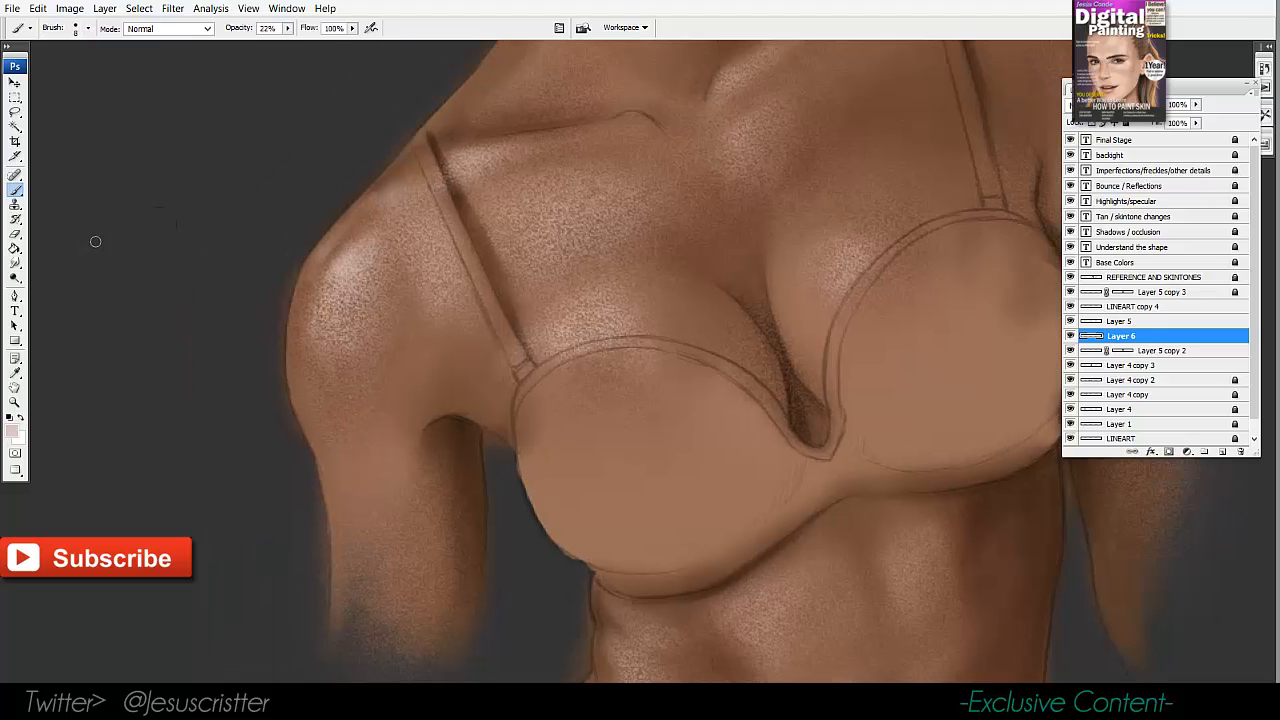
pyautogui.moveTo(95, 242); pyautogui.dragTo(150, 280)
pyautogui.moveTo(150, 214); pyautogui.dragTo(154, 217)
pyautogui.moveTo(254, 159)
pyautogui.mouseDown()
pyautogui.moveTo(231, 225)
pyautogui.moveTo(221, 187)
pyautogui.mouseUp()
pyautogui.click(276, 197)
# Paint a soft highlight down the left-hand upper arm with a 25 px brush at 22% opacity.
pyautogui.moveTo(400, 388); pyautogui.dragTo(344, 352)
pyautogui.press(']')
pyautogui.press(']')
pyautogui.press(']')
pyautogui.press(']')
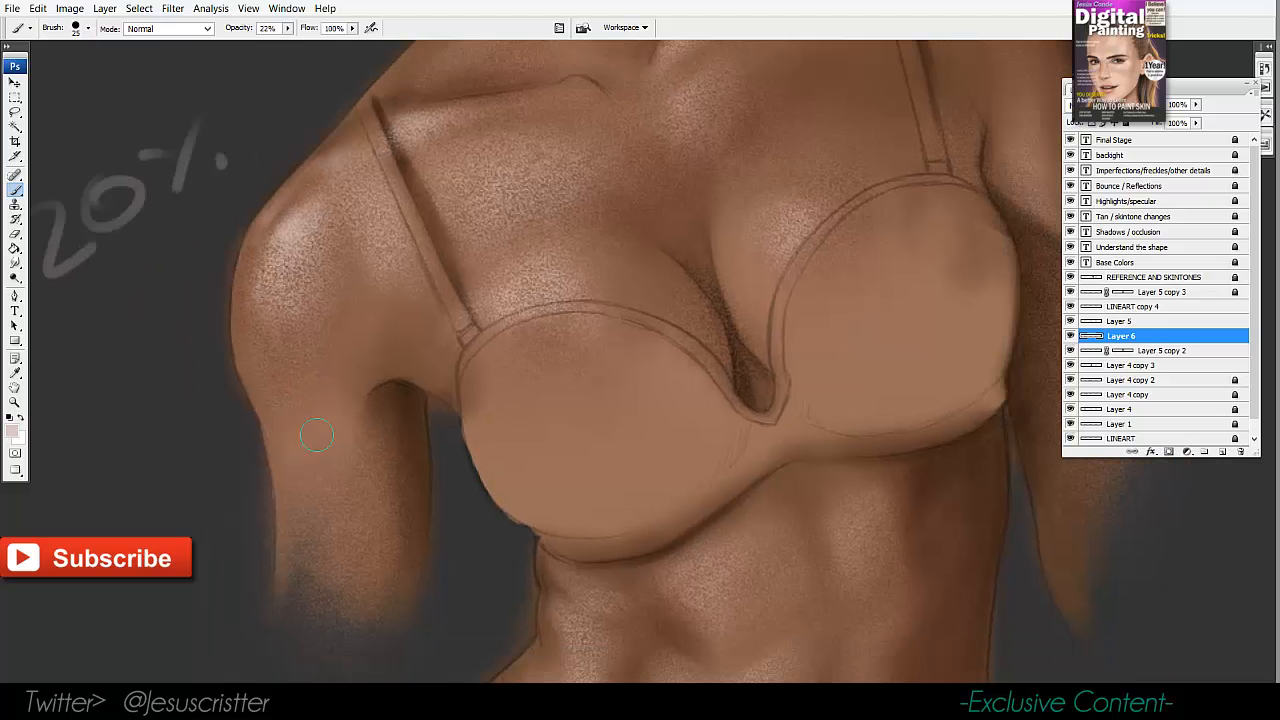
pyautogui.moveTo(317, 435)
pyautogui.mouseDown()
pyautogui.moveTo(305, 518)
pyautogui.moveTo(289, 468)
pyautogui.moveTo(328, 425)
pyautogui.moveTo(295, 467)
pyautogui.mouseUp()
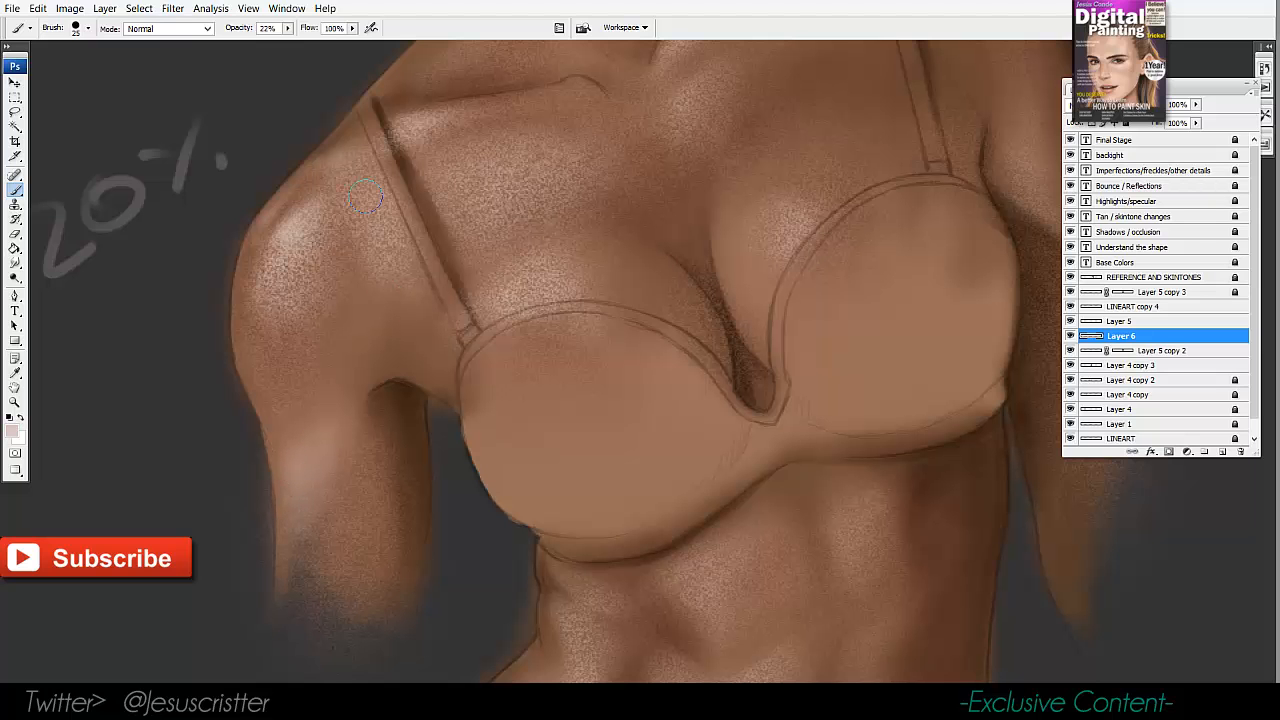
# Brighten the upper chest beside the left-hand bra strap and above the cup with a 20 px brush.
pyautogui.press('[')
pyautogui.press('[')
pyautogui.press(']')
pyautogui.press(']')
pyautogui.moveTo(445, 182); pyautogui.dragTo(448, 213)
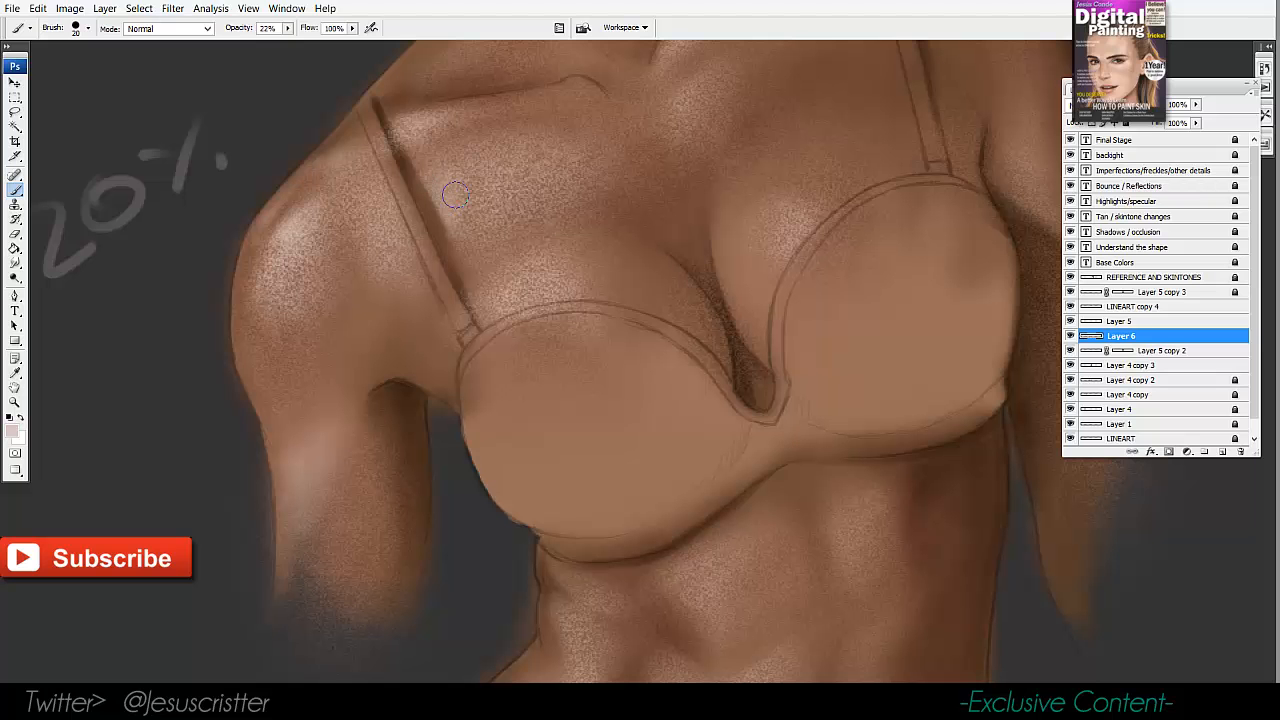
pyautogui.press('z')
pyautogui.keyDown('alt'); pyautogui.click(559, 184); pyautogui.keyUp('alt')
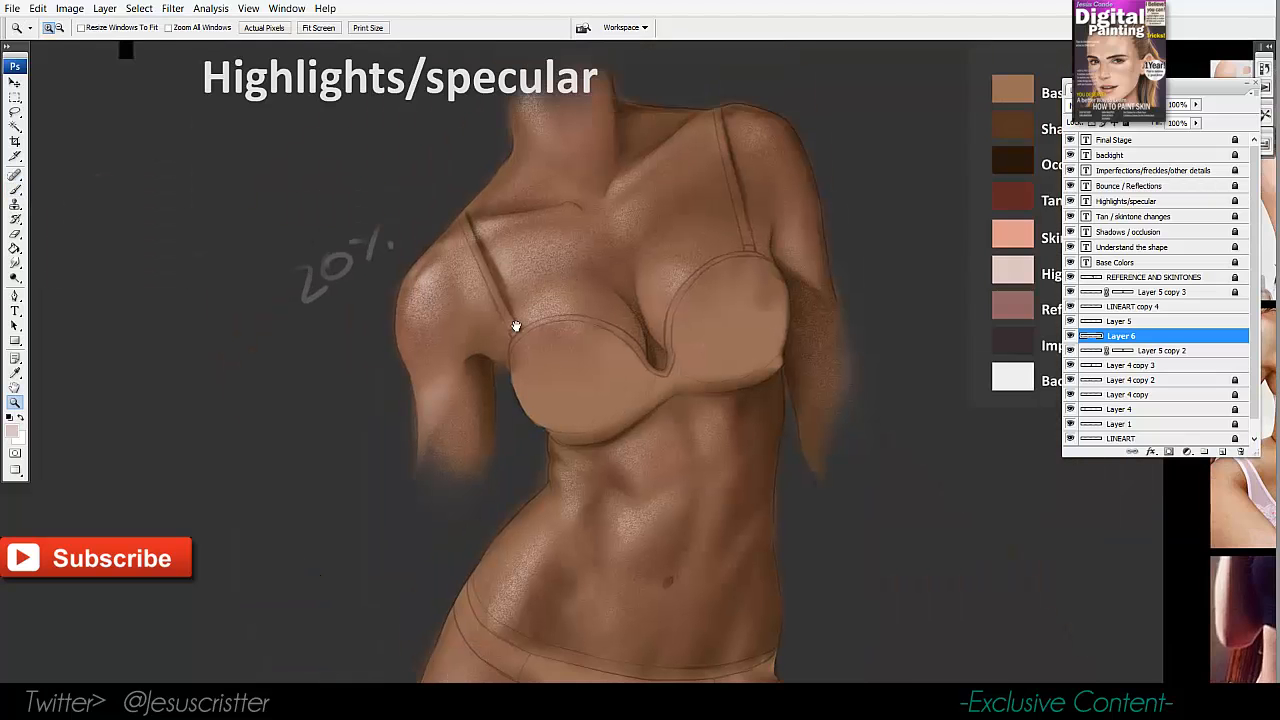
pyautogui.press('e')
pyautogui.press('b')
pyautogui.press('z')
pyautogui.click(570, 277)
pyautogui.moveTo(568, 276)
pyautogui.mouseDown()
pyautogui.moveTo(530, 284)
pyautogui.moveTo(502, 351)
pyautogui.mouseUp()
pyautogui.press('b')
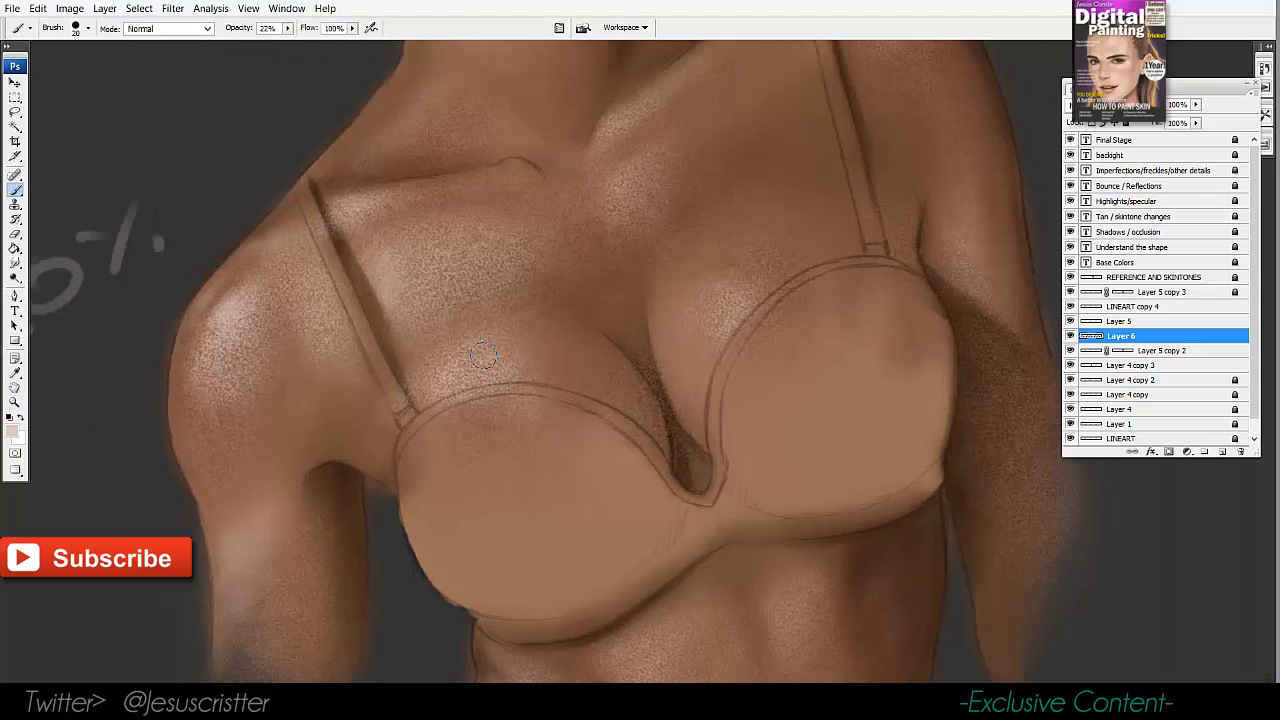
pyautogui.moveTo(622, 295)
pyautogui.mouseDown()
pyautogui.moveTo(560, 329)
pyautogui.moveTo(544, 242)
pyautogui.mouseUp()
# Add a highlight at the base of the neck, where the collarbones meet, with a 15 px brush.
pyautogui.press('z')
pyautogui.keyDown('alt'); pyautogui.click(674, 277); pyautogui.keyUp('alt')
pyautogui.moveTo(846, 382)
pyautogui.mouseDown()
pyautogui.moveTo(330, 292)
pyautogui.moveTo(627, 394)
pyautogui.mouseUp()
pyautogui.click(601, 316)
pyautogui.moveTo(309, 323); pyautogui.dragTo(840, 335)
pyautogui.moveTo(320, 300); pyautogui.dragTo(855, 290)
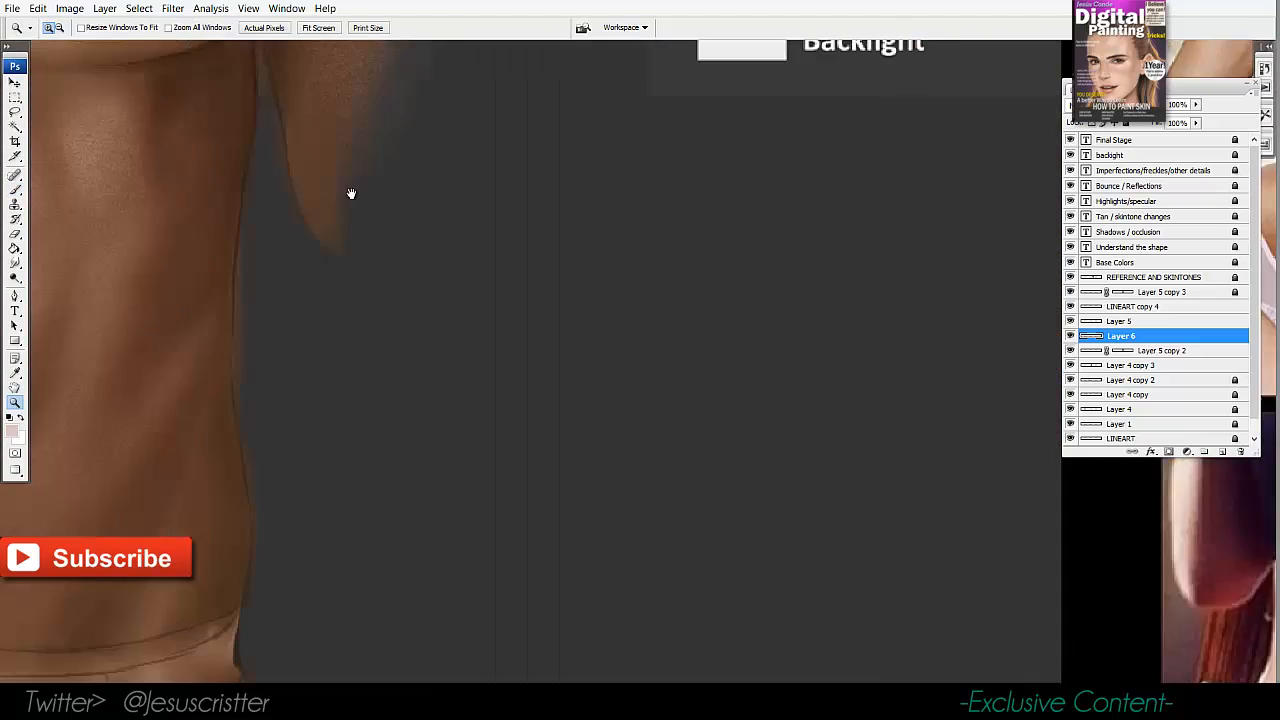
pyautogui.moveTo(351, 194); pyautogui.dragTo(630, 530)
pyautogui.moveTo(345, 200); pyautogui.dragTo(624, 533)
pyautogui.press('b')
pyautogui.press('[')
pyautogui.moveTo(423, 282); pyautogui.dragTo(435, 247)
pyautogui.scroll(-2, 460, 300)
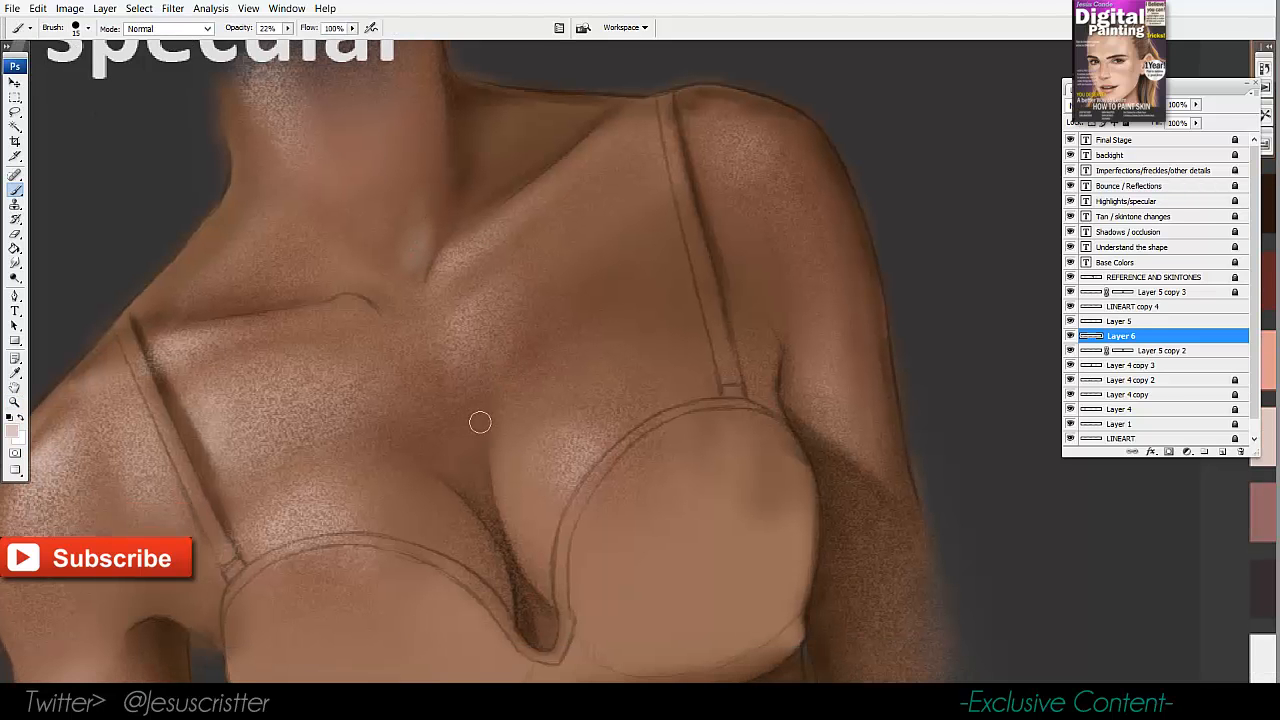
# Paint a bright vertical highlight down the sternum between the breasts, using brush sizes from 10 to 20 px.
pyautogui.press('[')
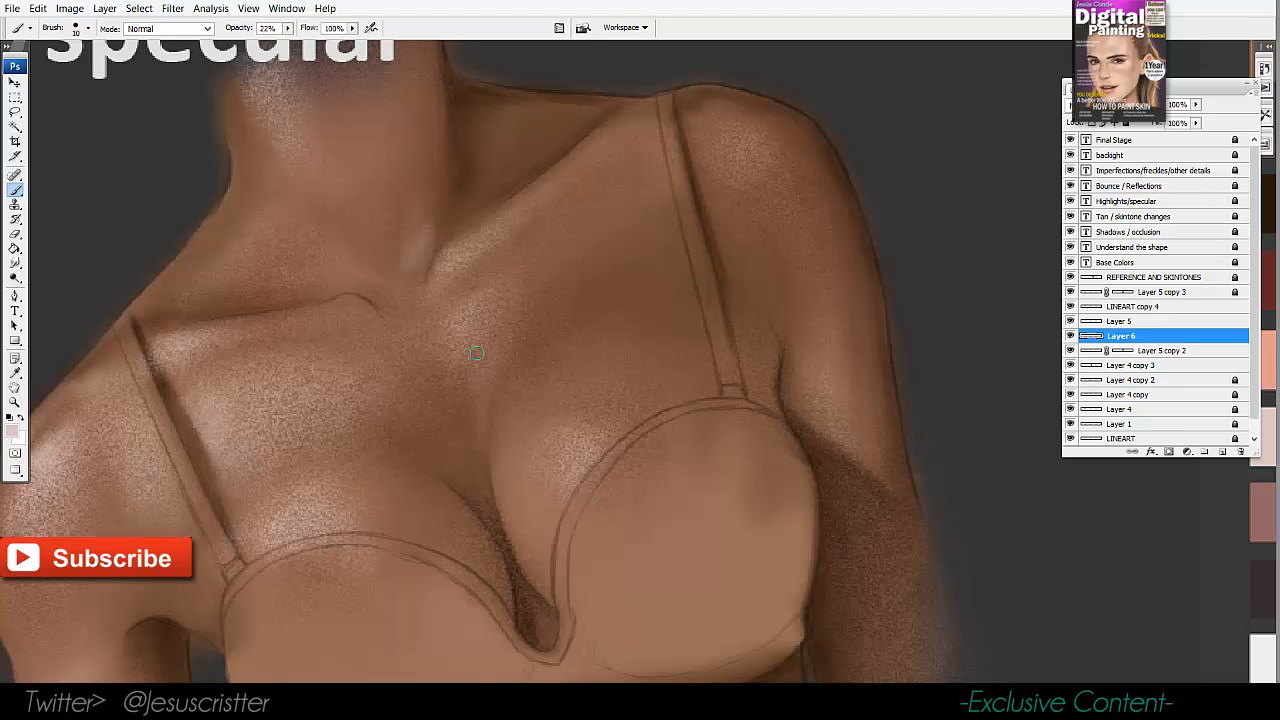
pyautogui.press(']')
pyautogui.moveTo(473, 360); pyautogui.dragTo(486, 448)
pyautogui.moveTo(478, 366)
pyautogui.mouseDown()
pyautogui.moveTo(480, 472)
pyautogui.moveTo(486, 420)
pyautogui.mouseUp()
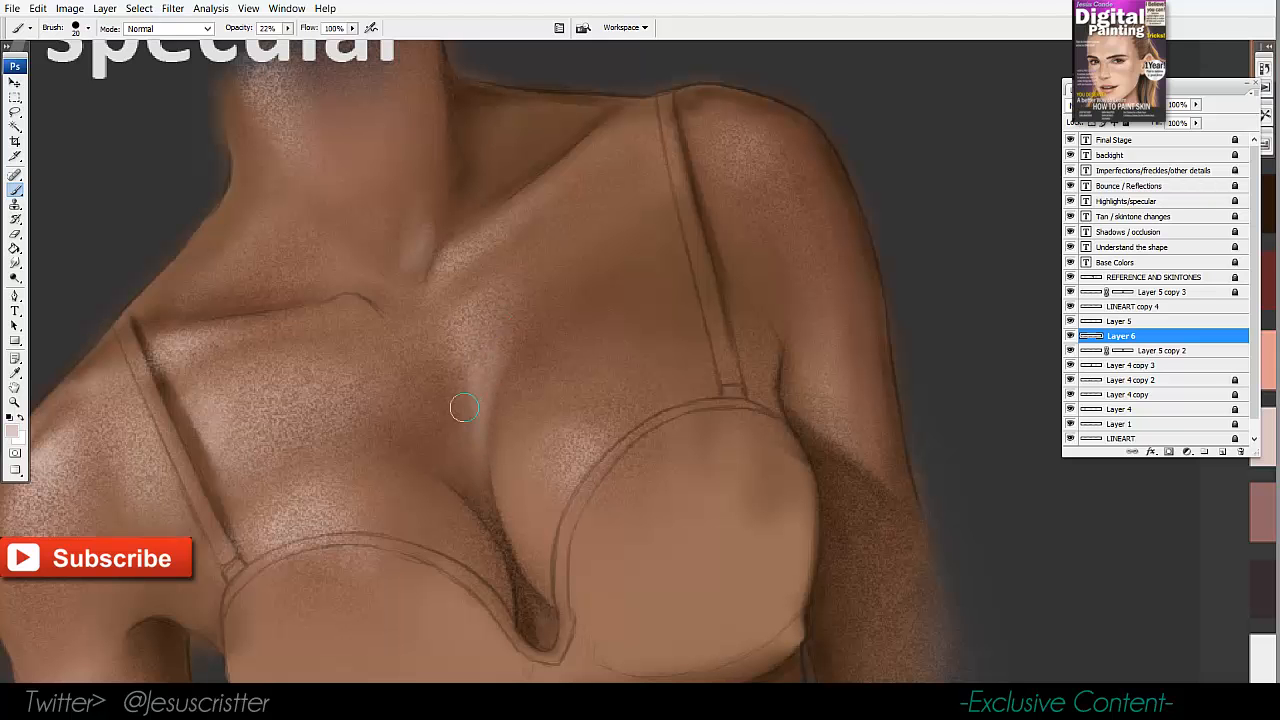
pyautogui.press('[')
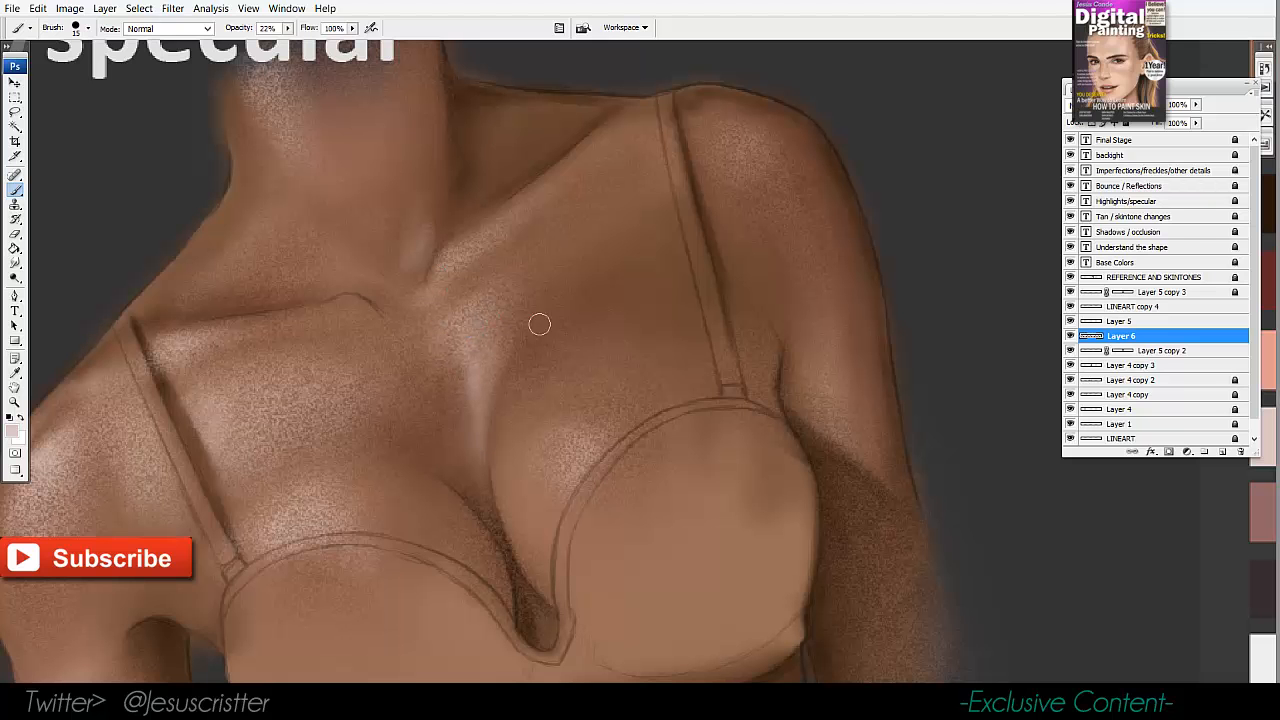
pyautogui.press(']')
pyautogui.press(']')
# Set the opacity of Layer 5 copy 2 to 80%.
pyautogui.press('z')
pyautogui.keyDown('alt'); pyautogui.click(600, 238); pyautogui.keyUp('alt')
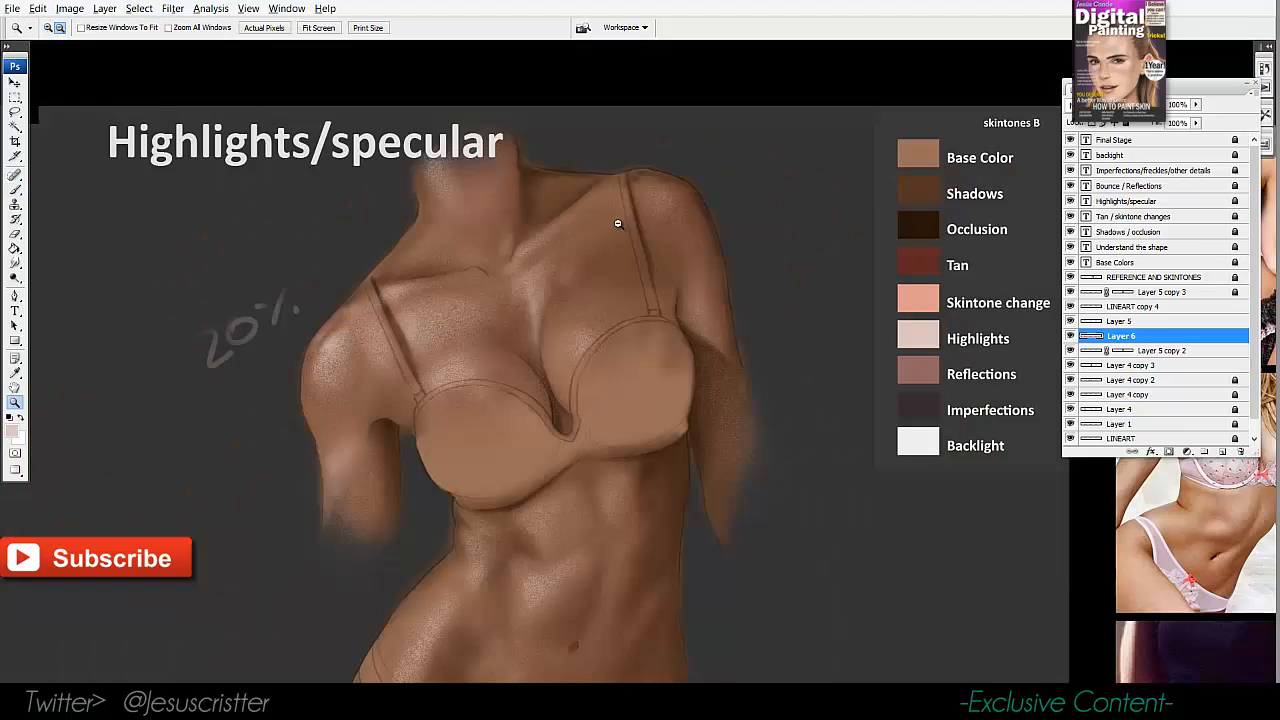
pyautogui.keyDown('alt'); pyautogui.click(618, 223); pyautogui.keyUp('alt')
pyautogui.moveTo(639, 280); pyautogui.dragTo(623, 276)
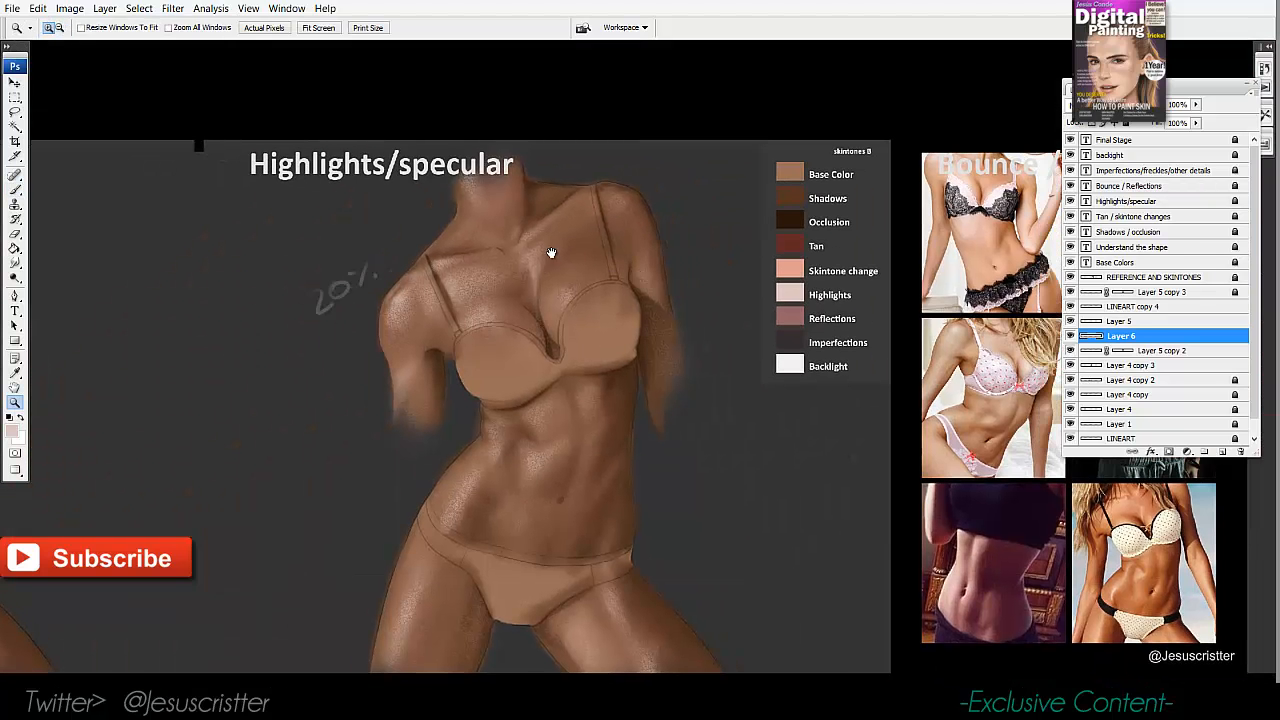
pyautogui.click(541, 314)
pyautogui.click(541, 314)
pyautogui.press('b')
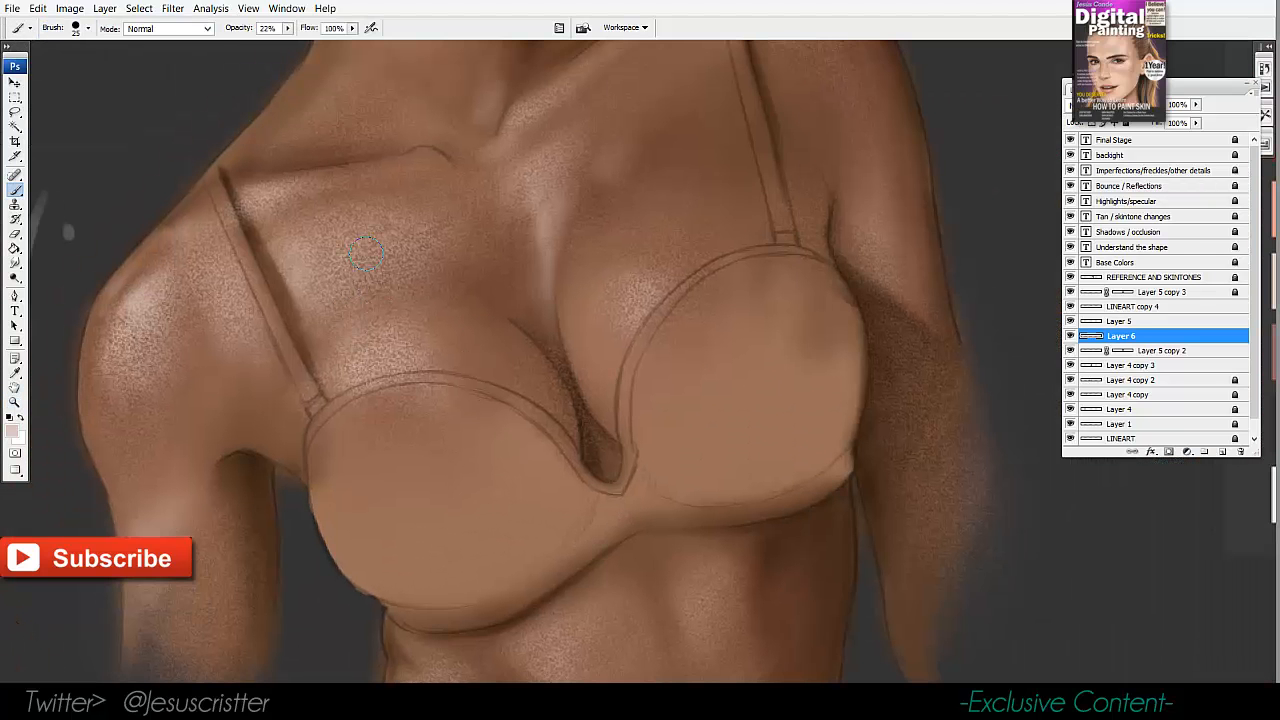
pyautogui.press('[')
pyautogui.press('[')
pyautogui.click(1075, 350)
pyautogui.press('h')
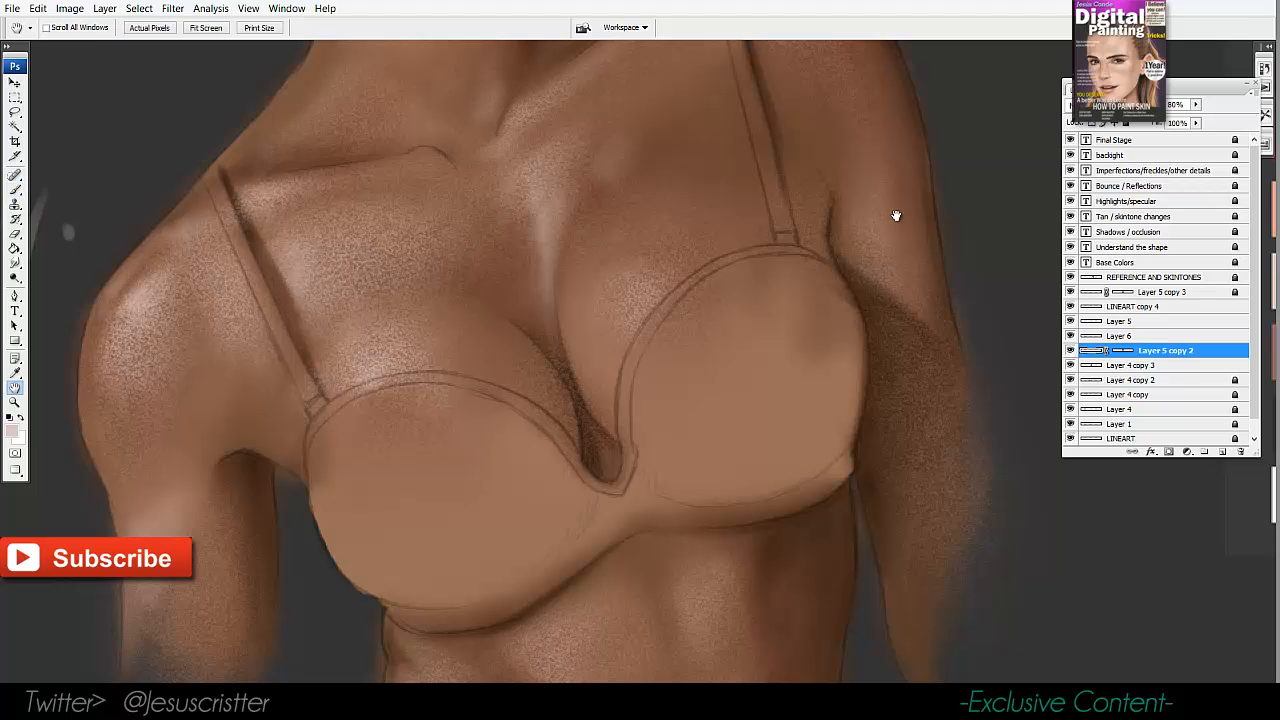
# Return to Layer 6 and paint a highlight on the right-hand breast along the cup edge with a 15 px brush.
pyautogui.click(1139, 337)
pyautogui.press('b')
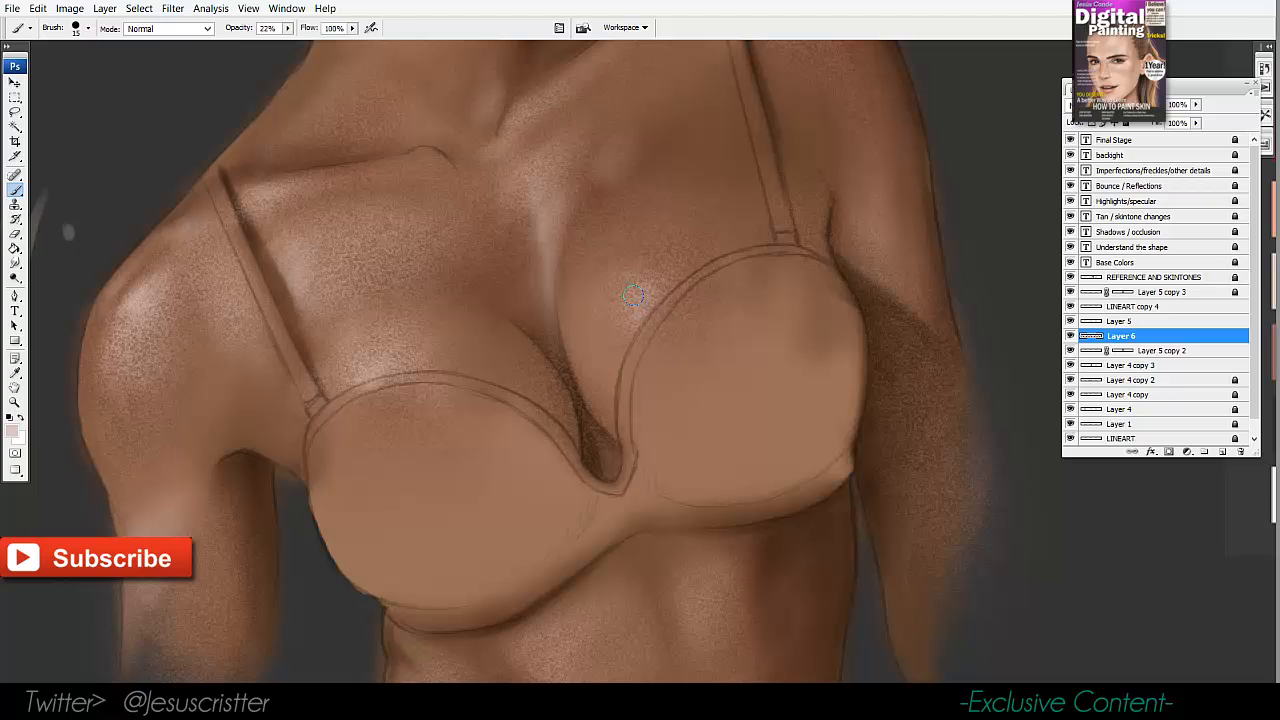
pyautogui.moveTo(643, 273)
pyautogui.mouseDown()
pyautogui.moveTo(657, 315)
pyautogui.moveTo(628, 344)
pyautogui.mouseUp()
# Add highlights to the right-hand shoulder with a 25 px brush and to the neck area with a 15 px brush.
pyautogui.press(']')
pyautogui.press(']')
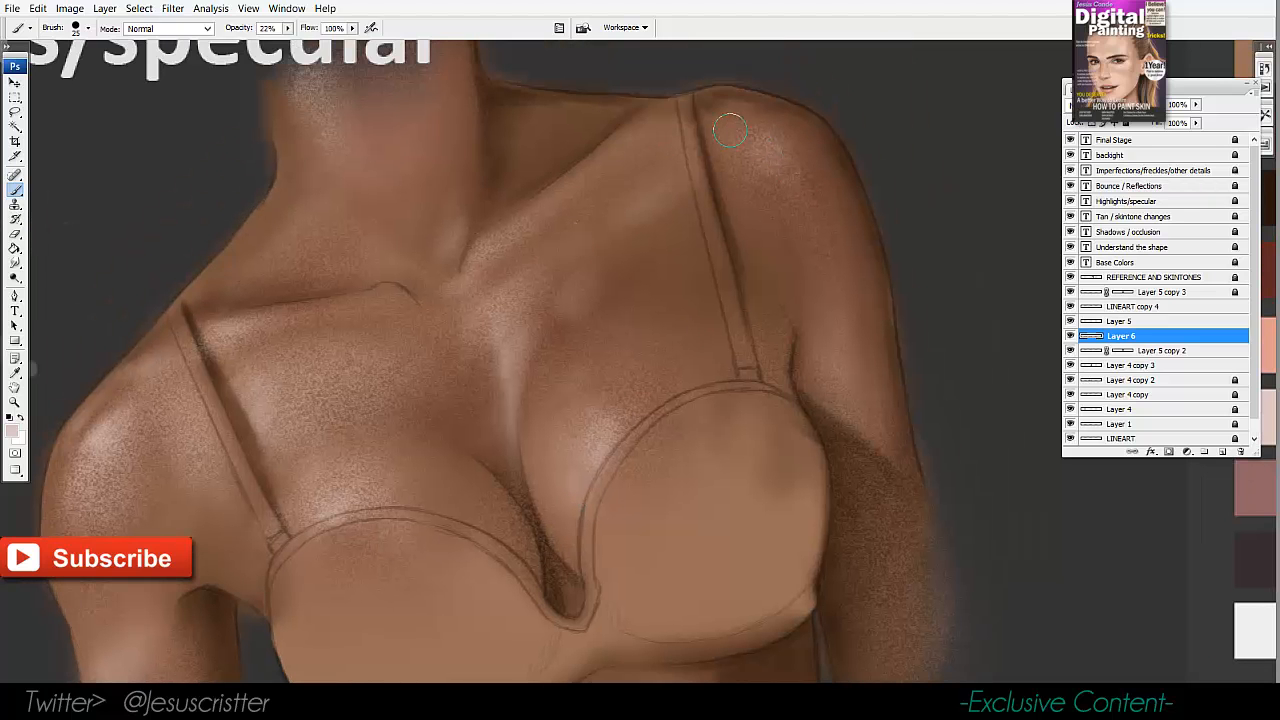
pyautogui.press('[')
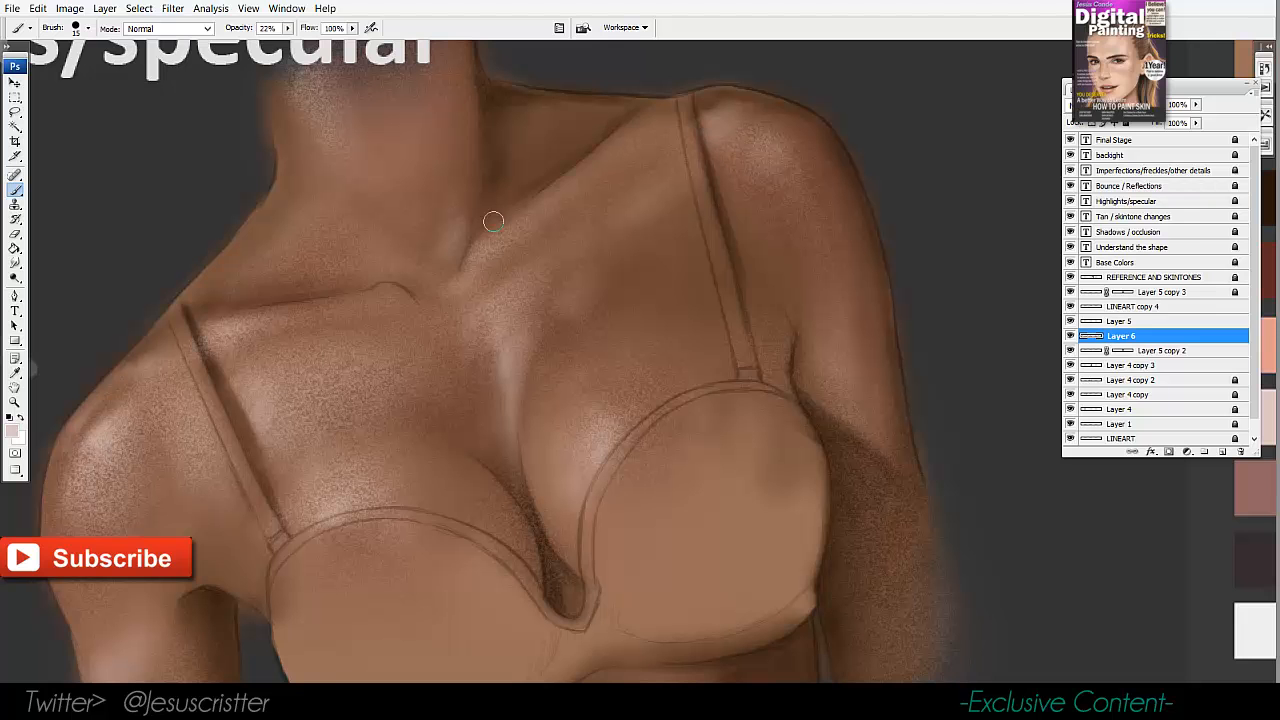
pyautogui.moveTo(421, 247); pyautogui.dragTo(449, 251)
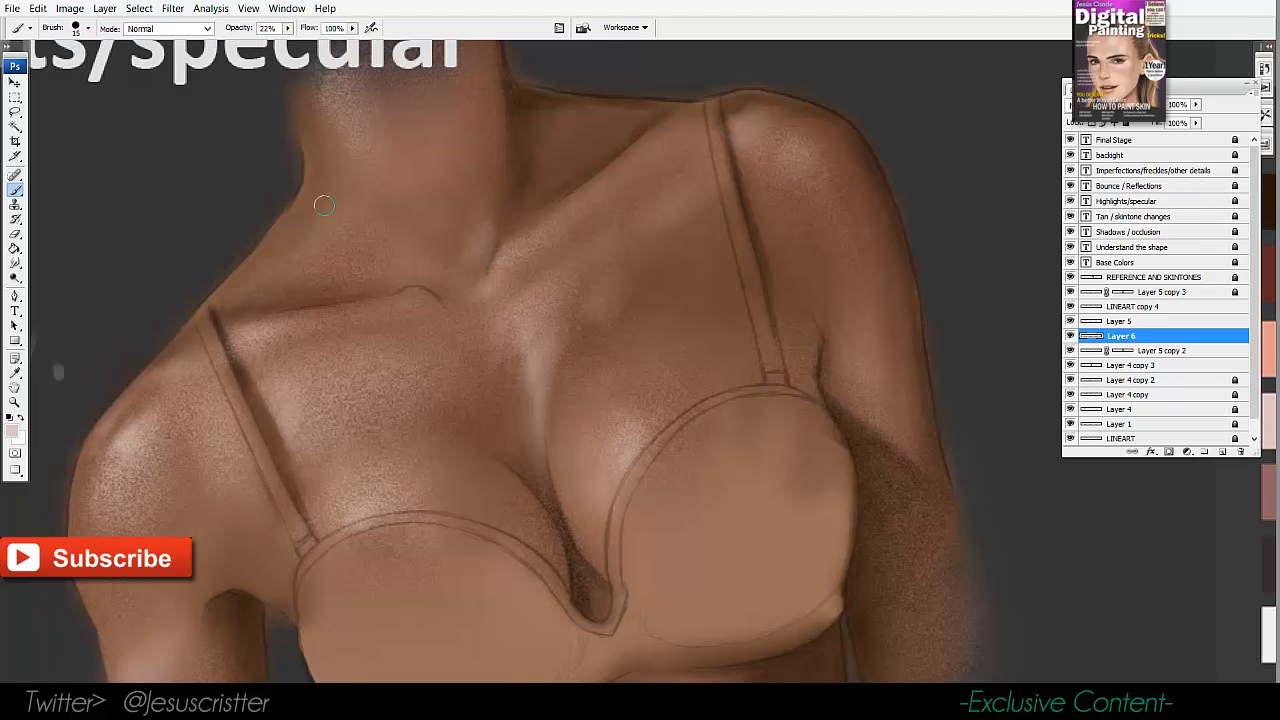
pyautogui.moveTo(360, 132); pyautogui.dragTo(377, 189)
# Reinforce the sternum highlight between the breasts, starting with a 9 px brush and broadening its upper end with a 30 px brush.
pyautogui.press('z')
pyautogui.keyDown('alt'); pyautogui.click(457, 199); pyautogui.keyUp('alt')
pyautogui.keyDown('alt'); pyautogui.click(457, 199); pyautogui.keyUp('alt')
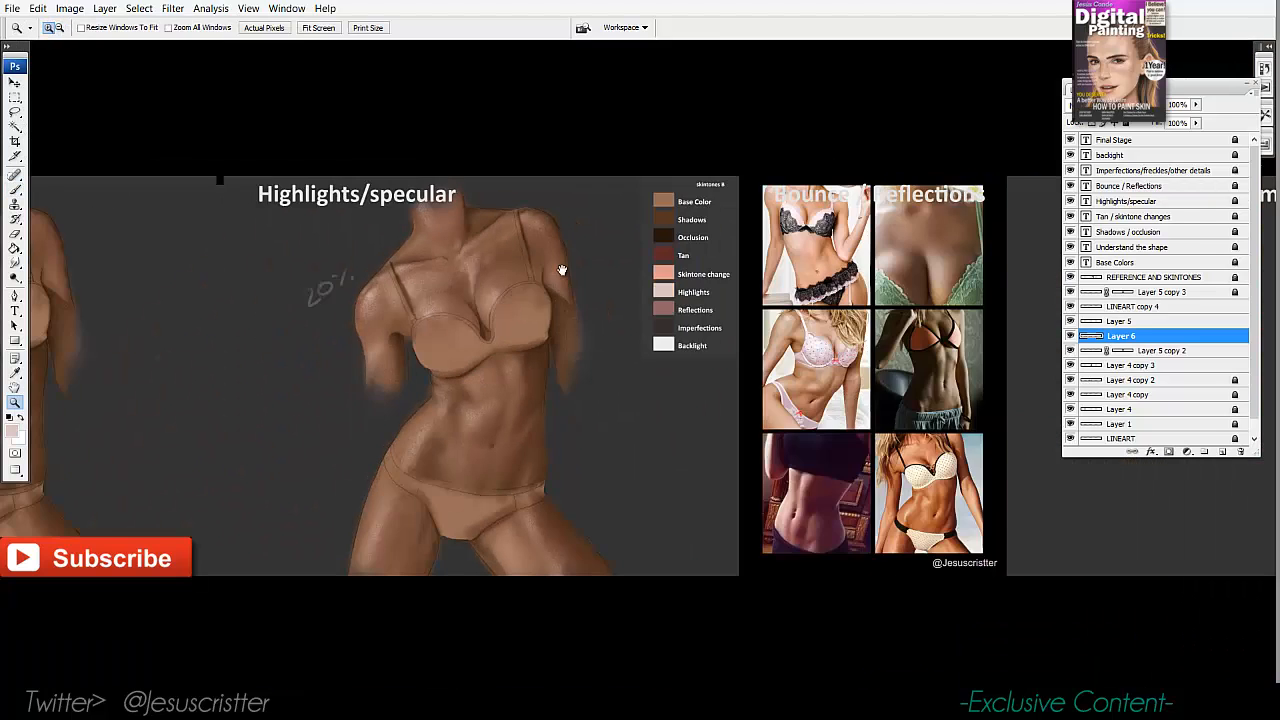
pyautogui.moveTo(559, 266); pyautogui.dragTo(573, 258)
pyautogui.click(523, 310)
pyautogui.click(482, 320)
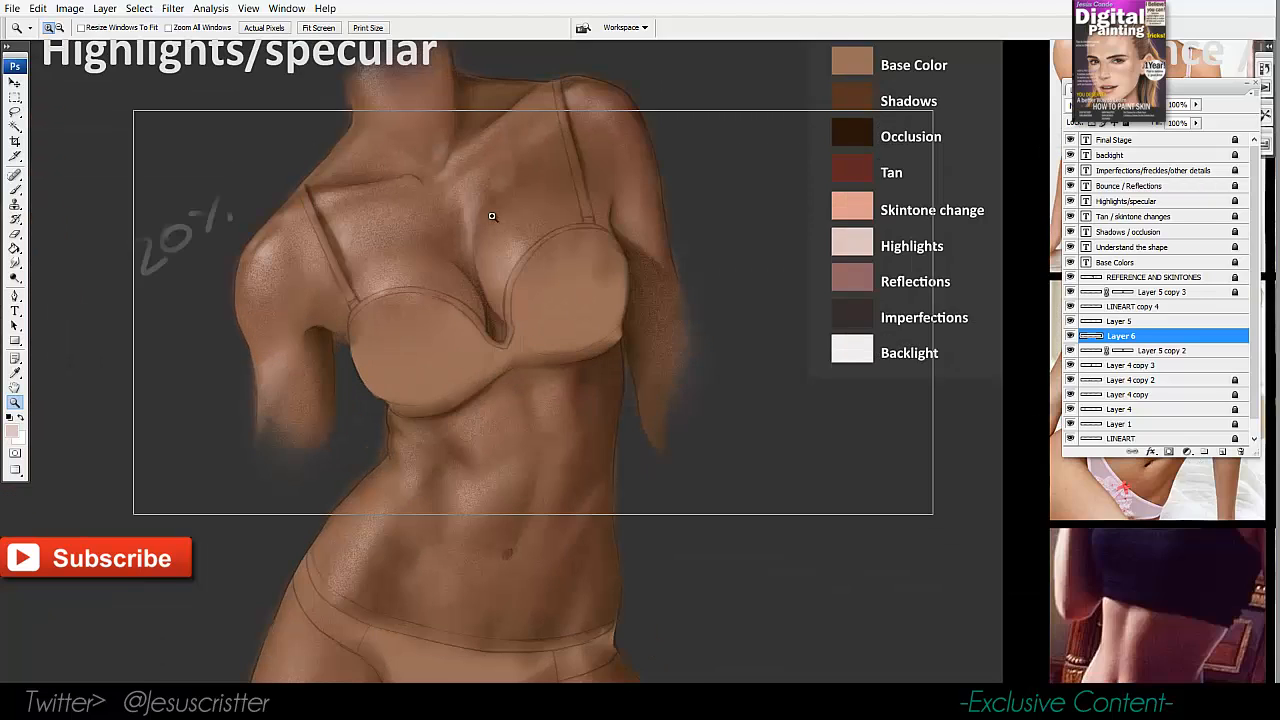
pyautogui.press('b')
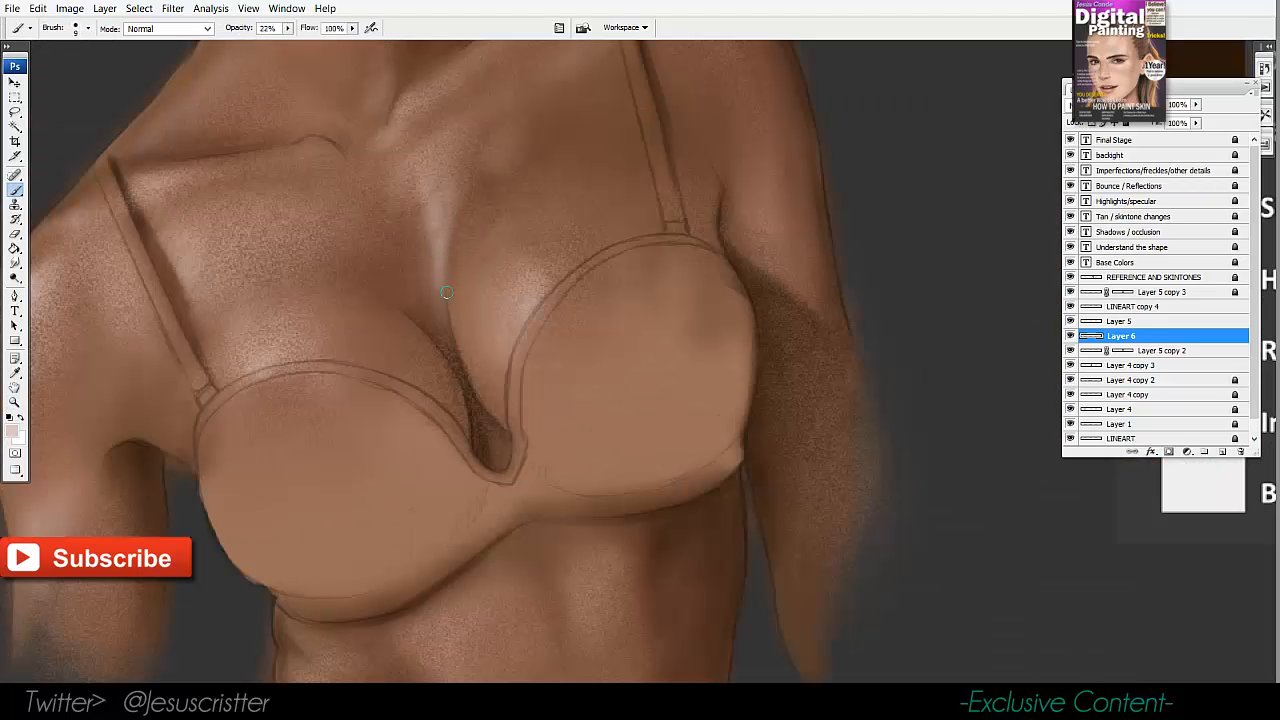
pyautogui.press(']')
pyautogui.press(']')
pyautogui.press(']')
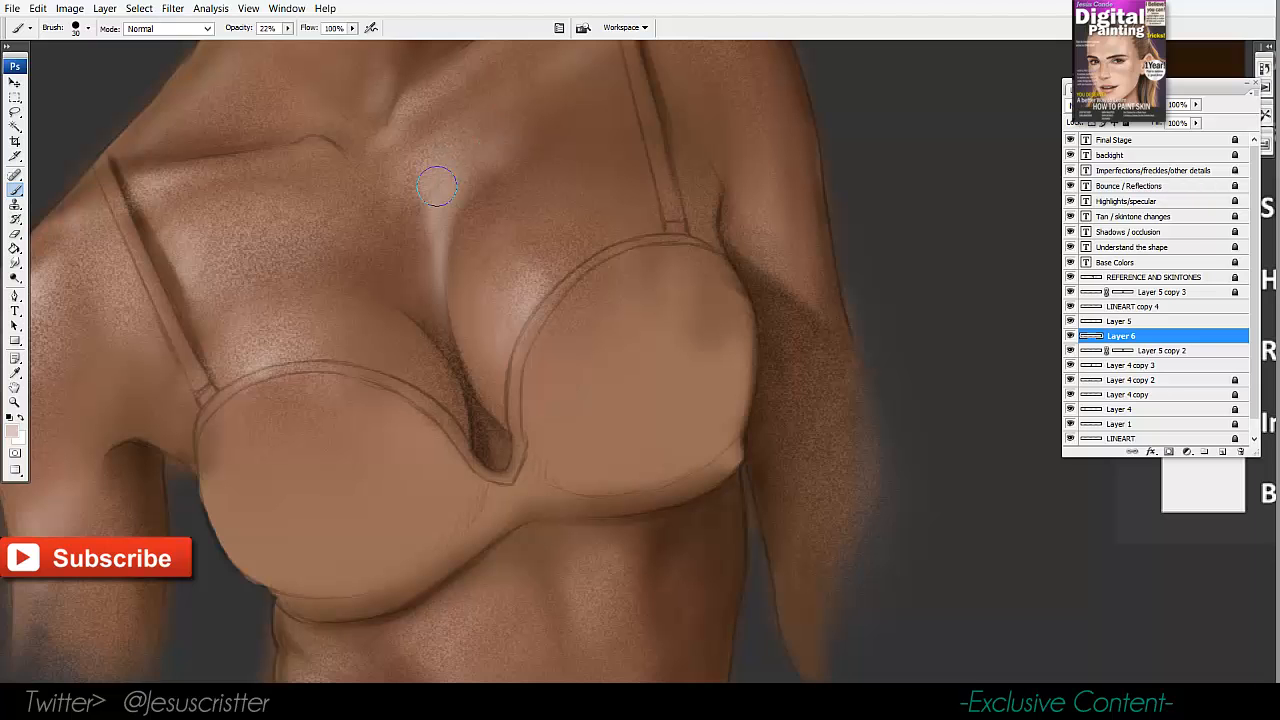
pyautogui.moveTo(437, 186)
pyautogui.mouseDown()
pyautogui.moveTo(404, 162)
pyautogui.moveTo(465, 153)
pyautogui.mouseUp()
pyautogui.press('z')
pyautogui.keyDown('alt'); pyautogui.click(560, 168); pyautogui.keyUp('alt')
pyautogui.keyDown('alt'); pyautogui.click(629, 217); pyautogui.keyUp('alt')
pyautogui.moveTo(629, 217); pyautogui.dragTo(612, 222)
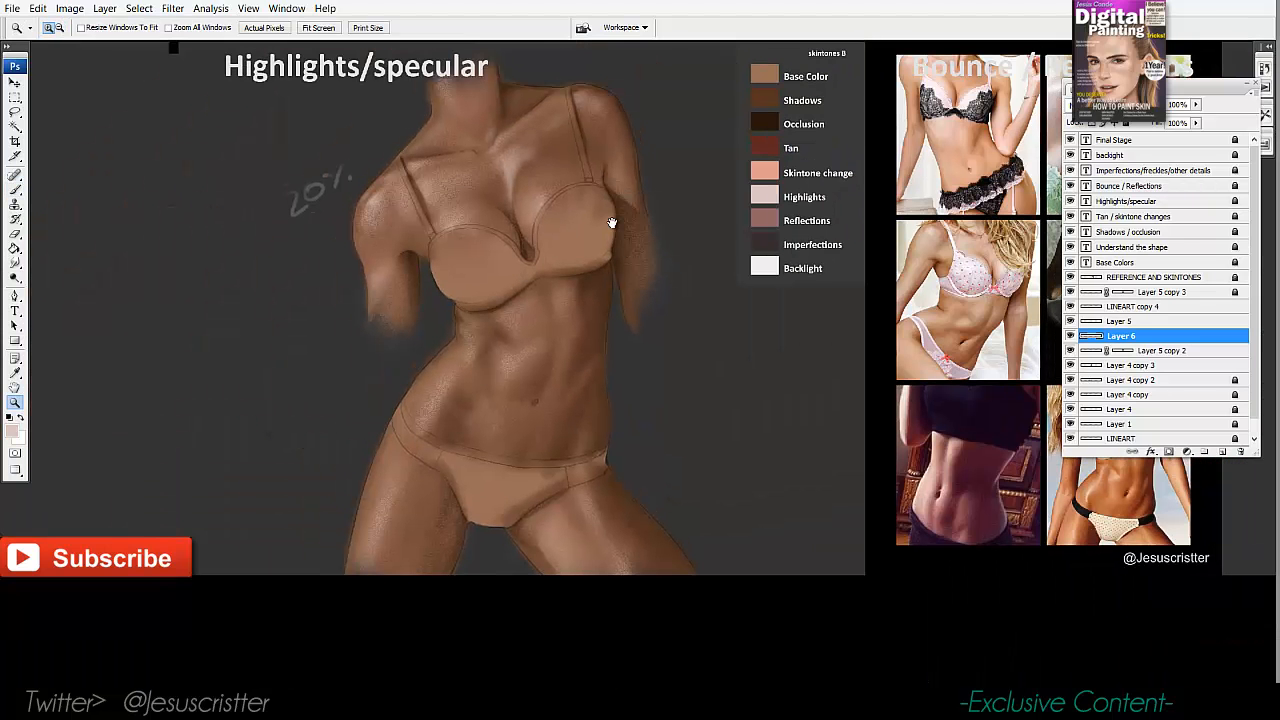
pyautogui.press('b')
pyautogui.press('e')
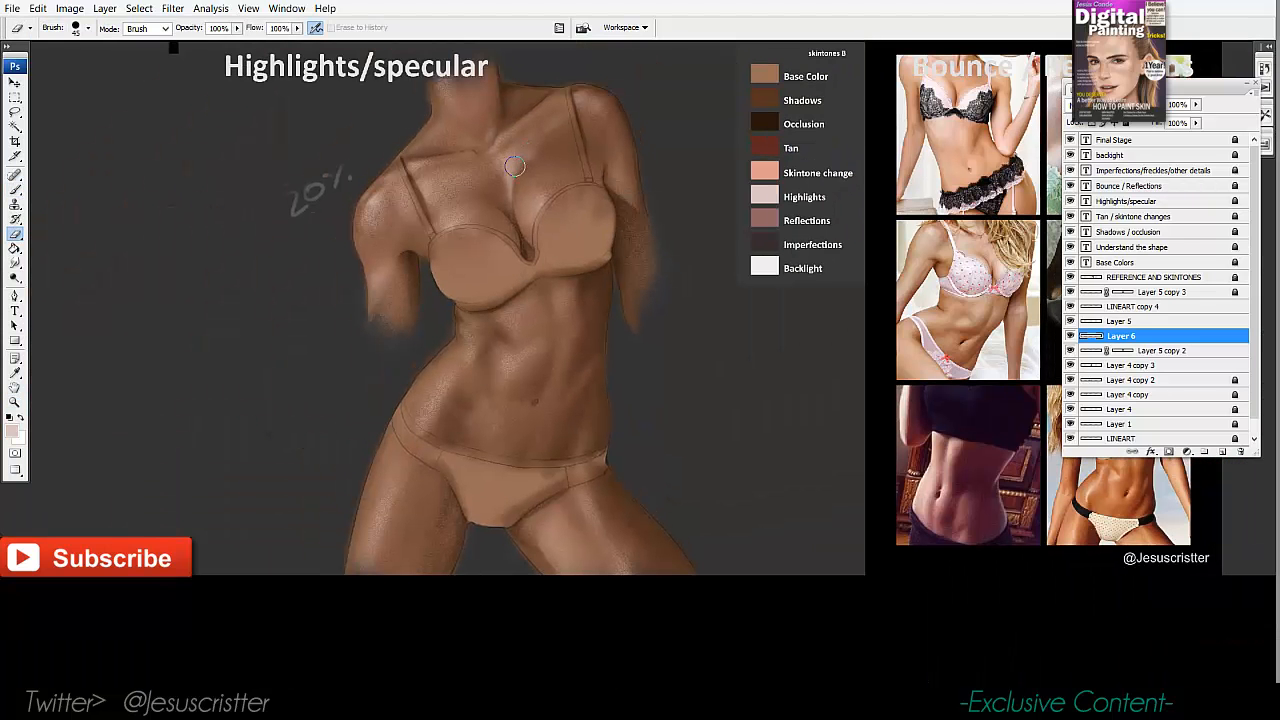
pyautogui.press('b')
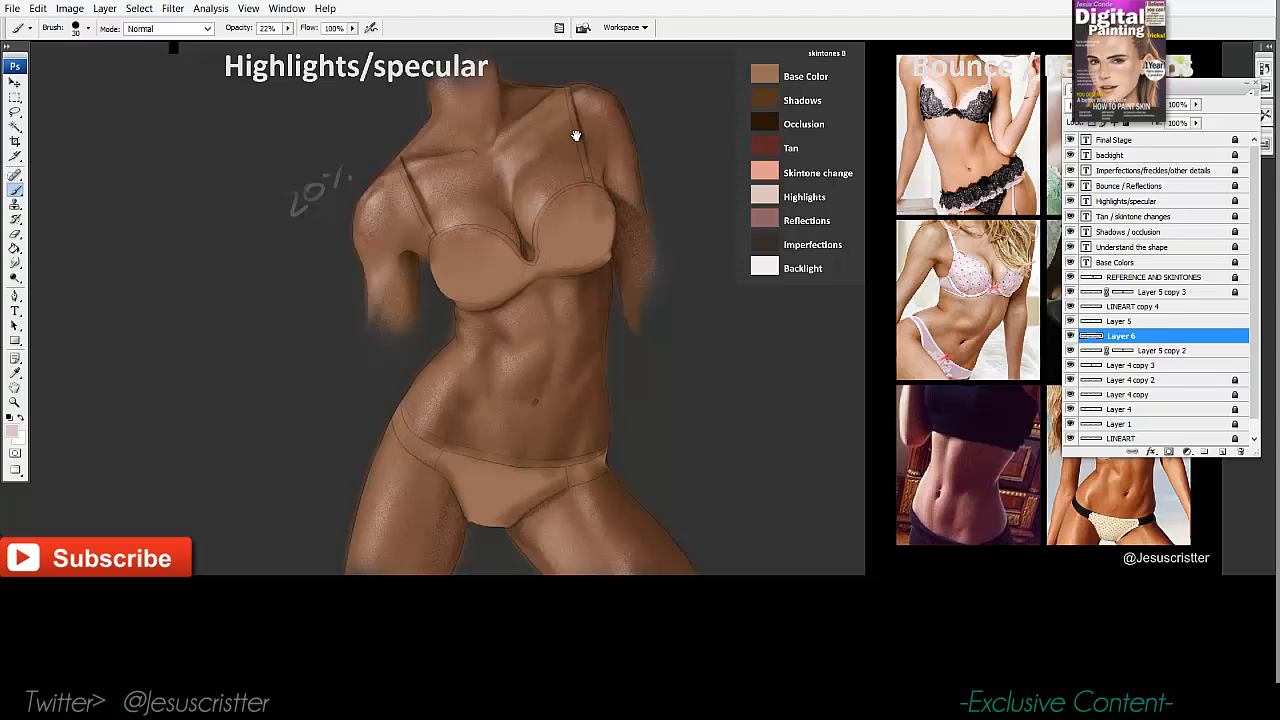
# Strengthen the highlights on the left-hand hip and the abdomen with 20 and 30 px brushes at 22% opacity.
pyautogui.moveTo(602, 184); pyautogui.dragTo(558, 162)
pyautogui.keyDown('ctrl'); pyautogui.click(462, 318); pyautogui.keyUp('ctrl')
pyautogui.press('[')
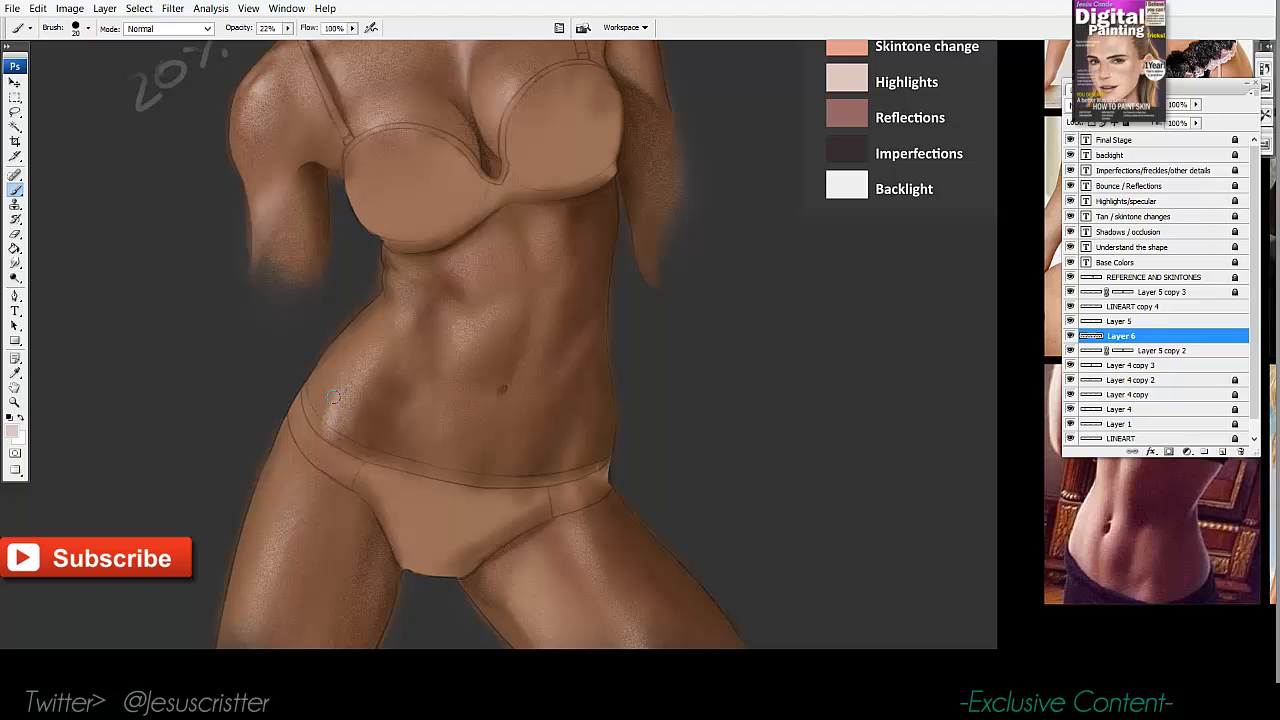
pyautogui.moveTo(400, 322); pyautogui.dragTo(369, 352)
pyautogui.moveTo(563, 298); pyautogui.dragTo(464, 283)
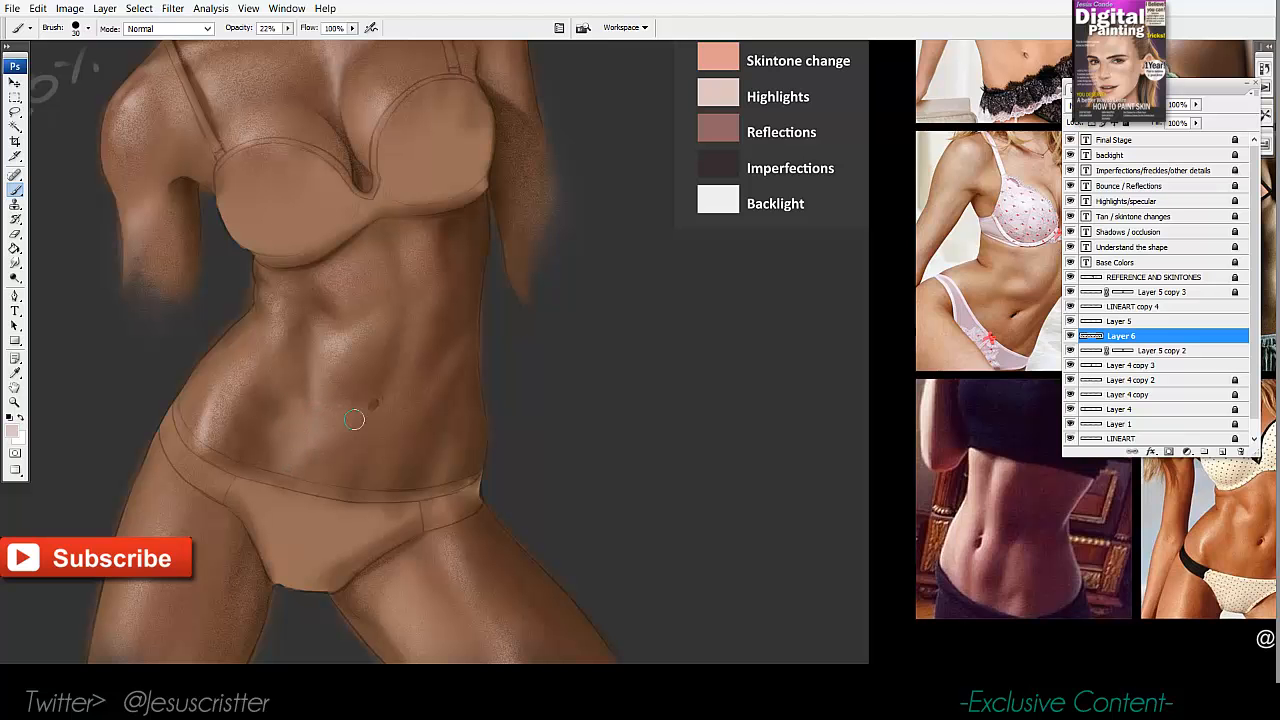
pyautogui.moveTo(371, 261); pyautogui.dragTo(370, 272)
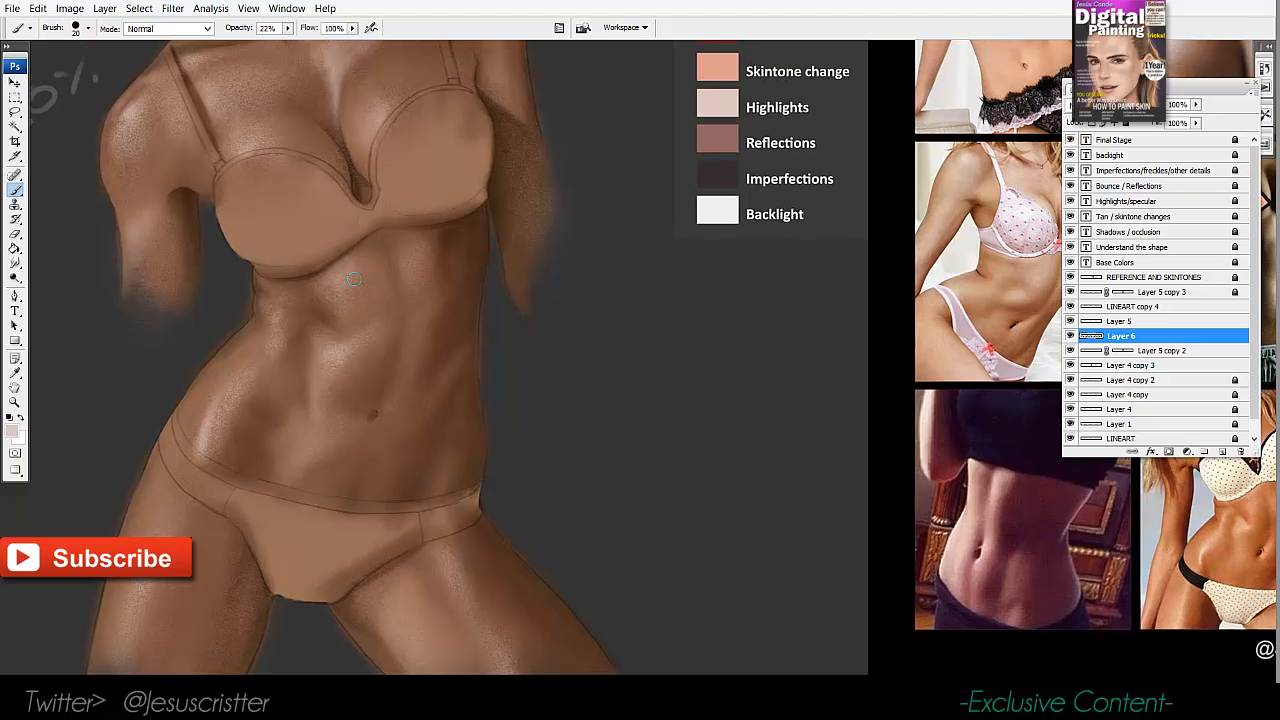
# Paint a soft highlight on the belly just beside the navel with a 20 px brush at 22% opacity.
pyautogui.press('z')
pyautogui.keyDown('alt'); pyautogui.click(425, 241); pyautogui.keyUp('alt')
pyautogui.keyDown('alt'); pyautogui.click(425, 241); pyautogui.keyUp('alt')
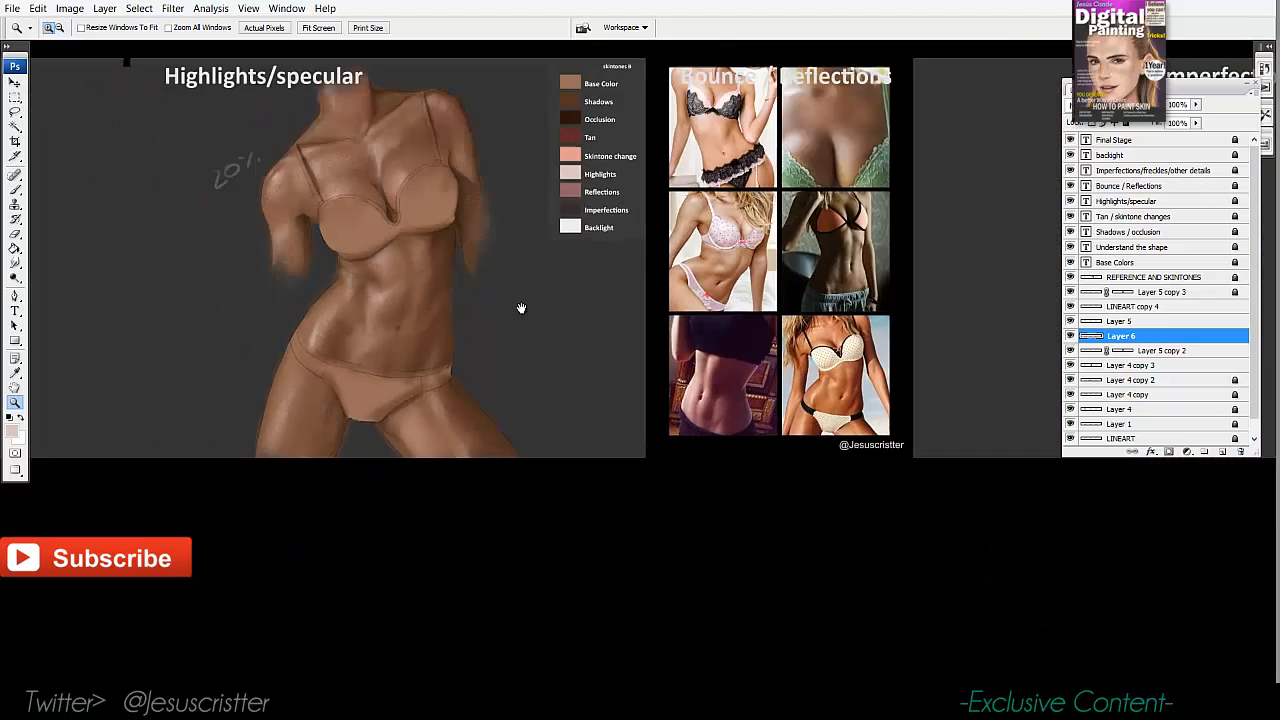
pyautogui.moveTo(520, 306); pyautogui.dragTo(560, 369)
pyautogui.click(442, 333)
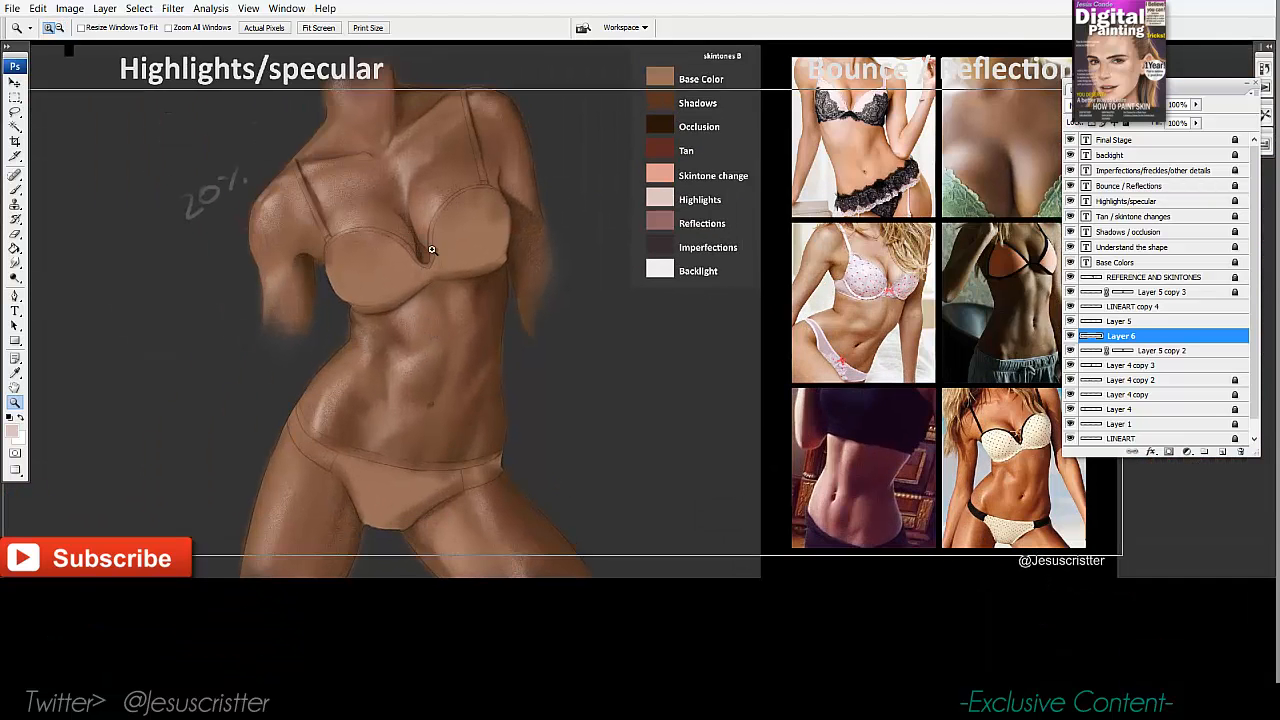
pyautogui.click(437, 334)
pyautogui.moveTo(500, 294)
pyautogui.mouseDown()
pyautogui.moveTo(476, 263)
pyautogui.moveTo(438, 287)
pyautogui.mouseUp()
pyautogui.press('b')
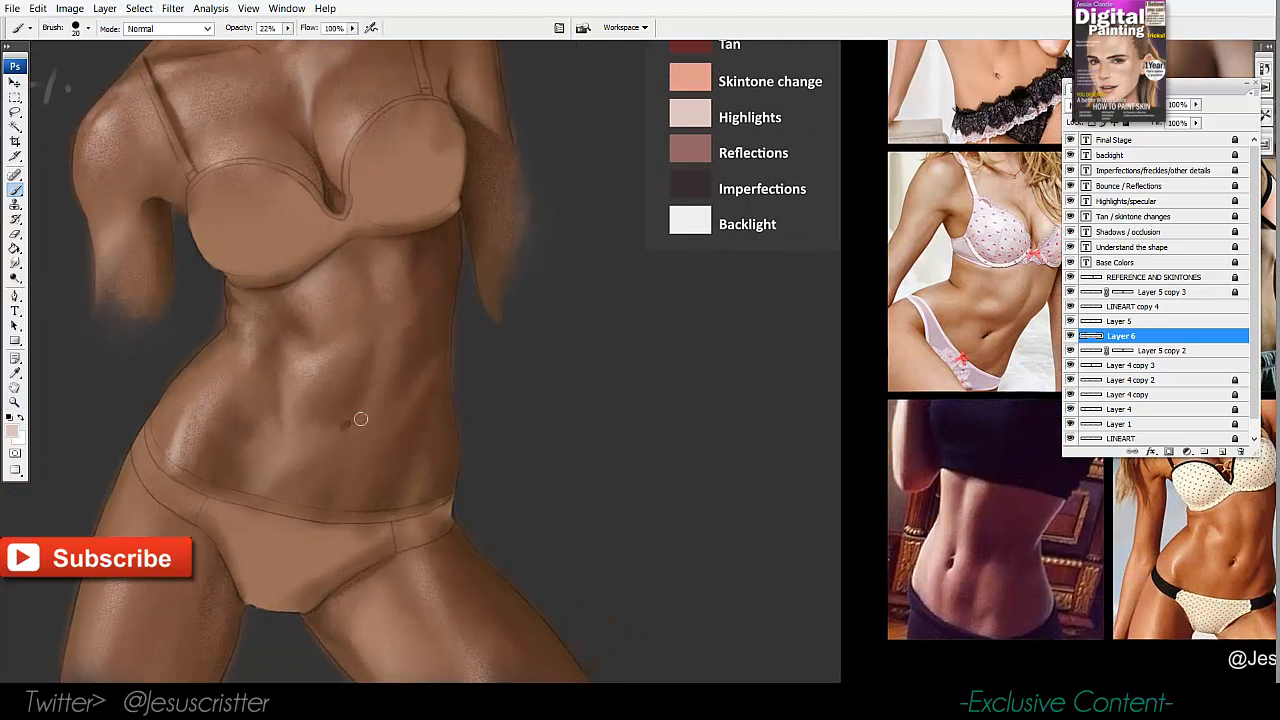
pyautogui.press('z')
pyautogui.click(366, 412)
pyautogui.press('b')
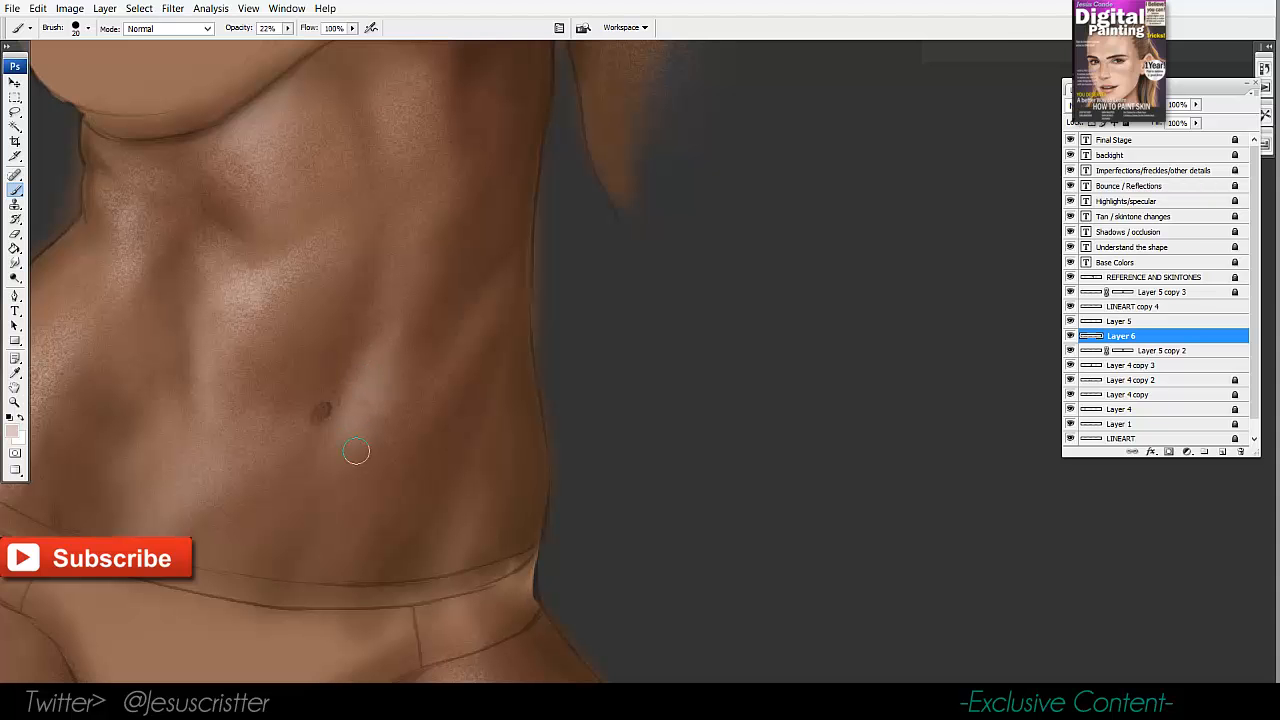
# Extend the lower end of the right-hand arm with a sampled skin tone, using a 30 px brush at 100% opacity.
pyautogui.press('z')
pyautogui.keyDown('alt'); pyautogui.click(410, 314); pyautogui.keyUp('alt')
pyautogui.keyDown('alt'); pyautogui.click(410, 314); pyautogui.keyUp('alt')
pyautogui.moveTo(477, 274); pyautogui.dragTo(474, 306)
pyautogui.click(484, 304)
pyautogui.click(502, 299)
pyautogui.press('b')
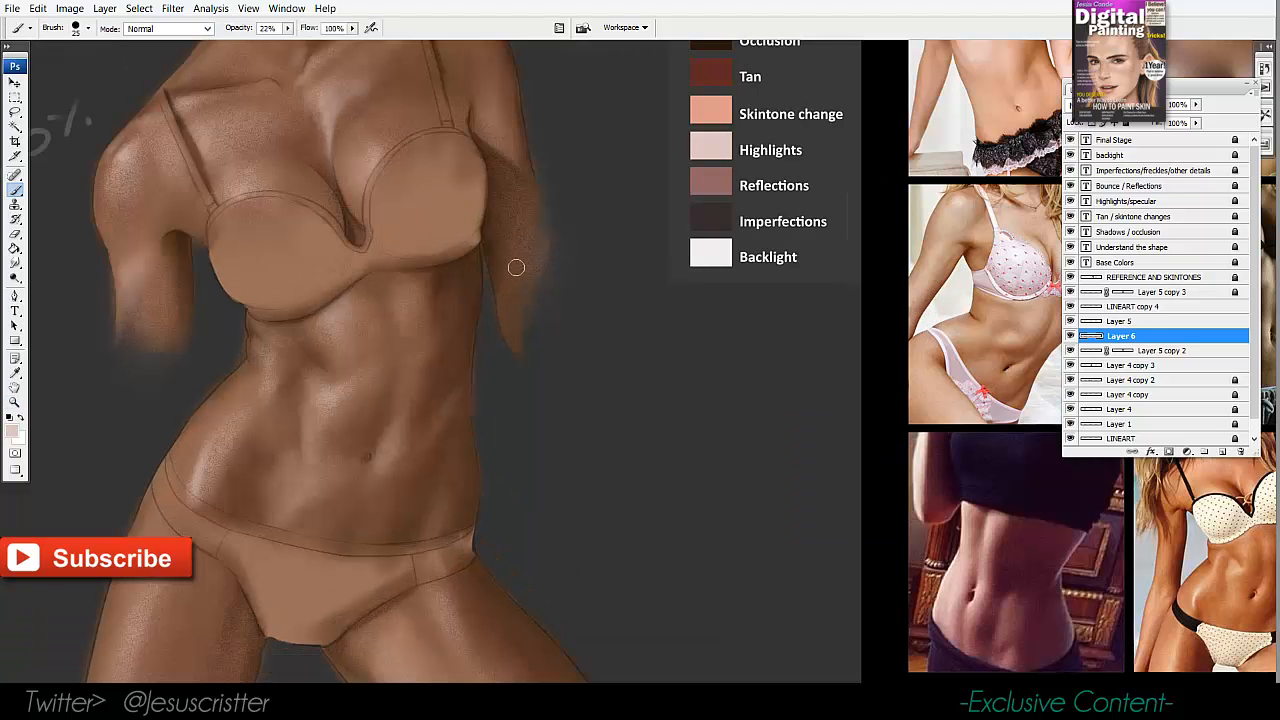
pyautogui.moveTo(513, 288); pyautogui.dragTo(523, 311)
pyautogui.moveTo(517, 265)
pyautogui.mouseDown()
pyautogui.moveTo(540, 360)
pyautogui.moveTo(498, 319)
pyautogui.moveTo(520, 402)
pyautogui.mouseUp()
pyautogui.keyDown('alt'); pyautogui.click(500, 160); pyautogui.keyUp('alt')
pyautogui.press('[')
pyautogui.press('[')
pyautogui.press(']')
pyautogui.moveTo(519, 342); pyautogui.dragTo(537, 402)
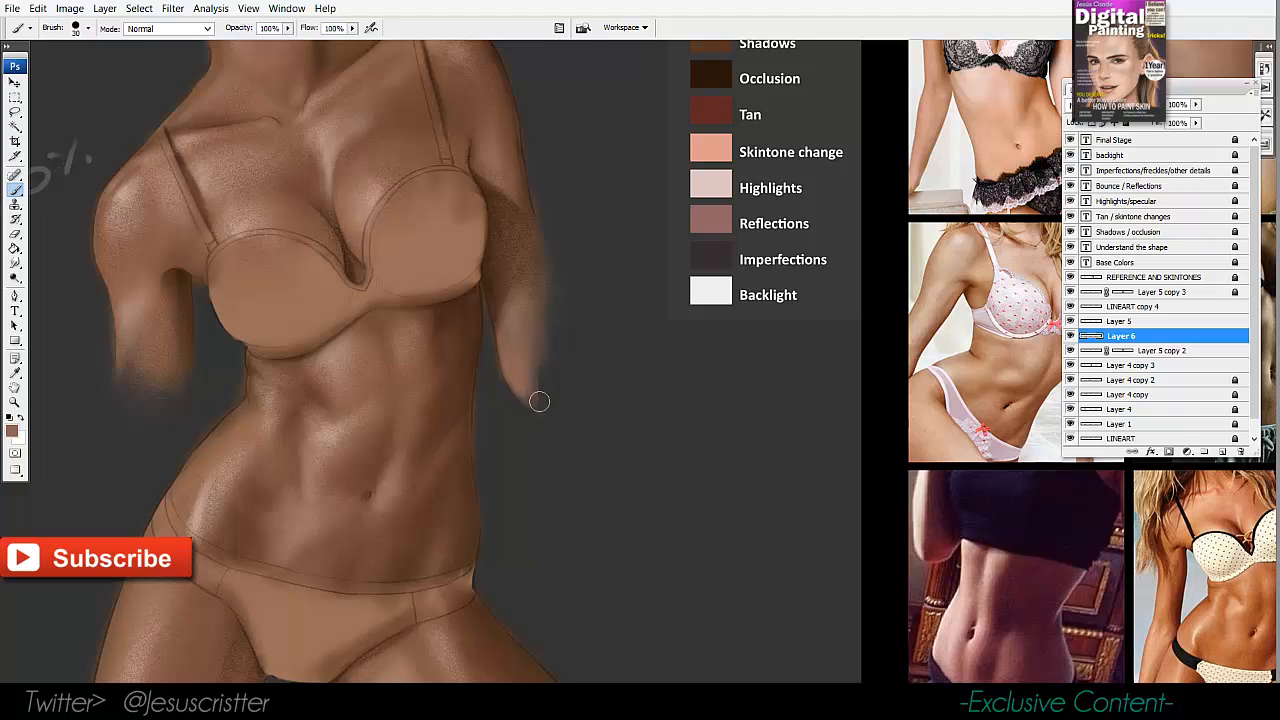
# Sample the Highlights swatch and paint a highlight along the right-hand forearm with the 30 px brush.
pyautogui.keyDown('alt'); pyautogui.click(718, 193); pyautogui.keyUp('alt')
pyautogui.moveTo(519, 325)
pyautogui.mouseDown()
pyautogui.moveTo(527, 358)
pyautogui.moveTo(526, 285)
pyautogui.mouseUp()
pyautogui.moveTo(530, 366)
pyautogui.mouseDown()
pyautogui.moveTo(524, 307)
pyautogui.moveTo(517, 364)
pyautogui.mouseUp()
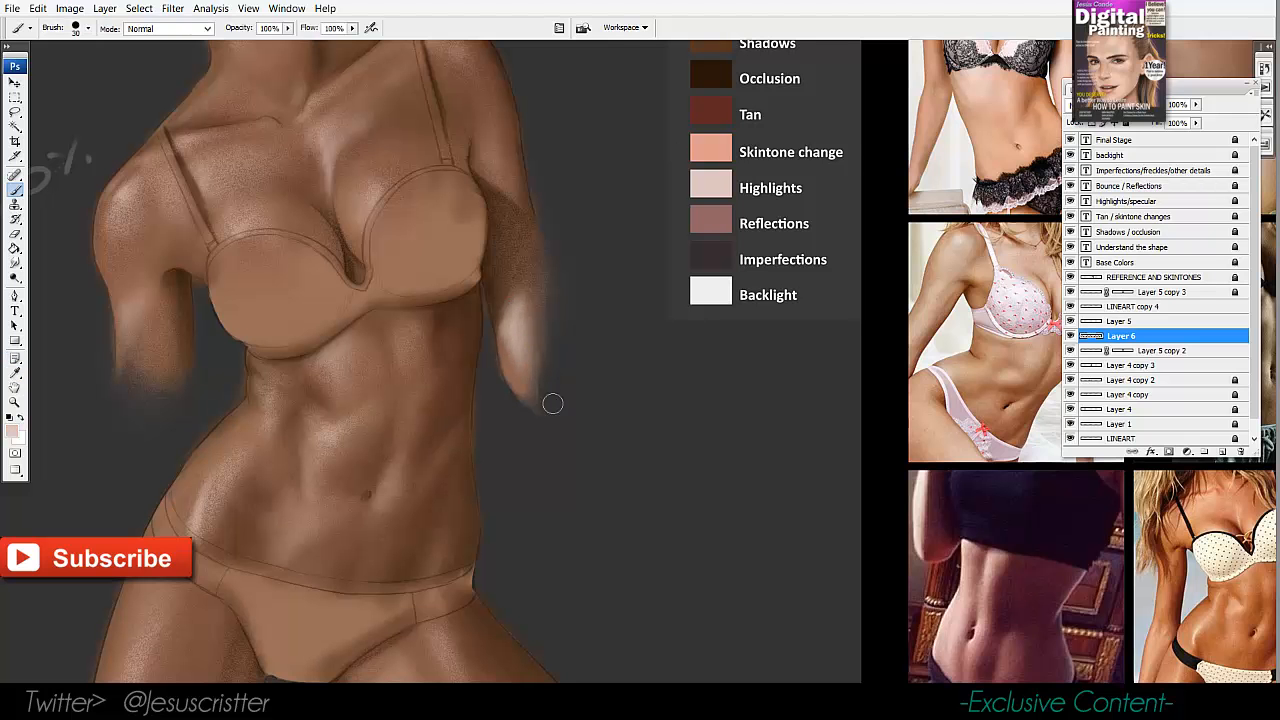
# Sample a skin tone and fill in the faded lower end of the left-hand arm.
pyautogui.moveTo(139, 281); pyautogui.dragTo(180, 257)
pyautogui.press('i')
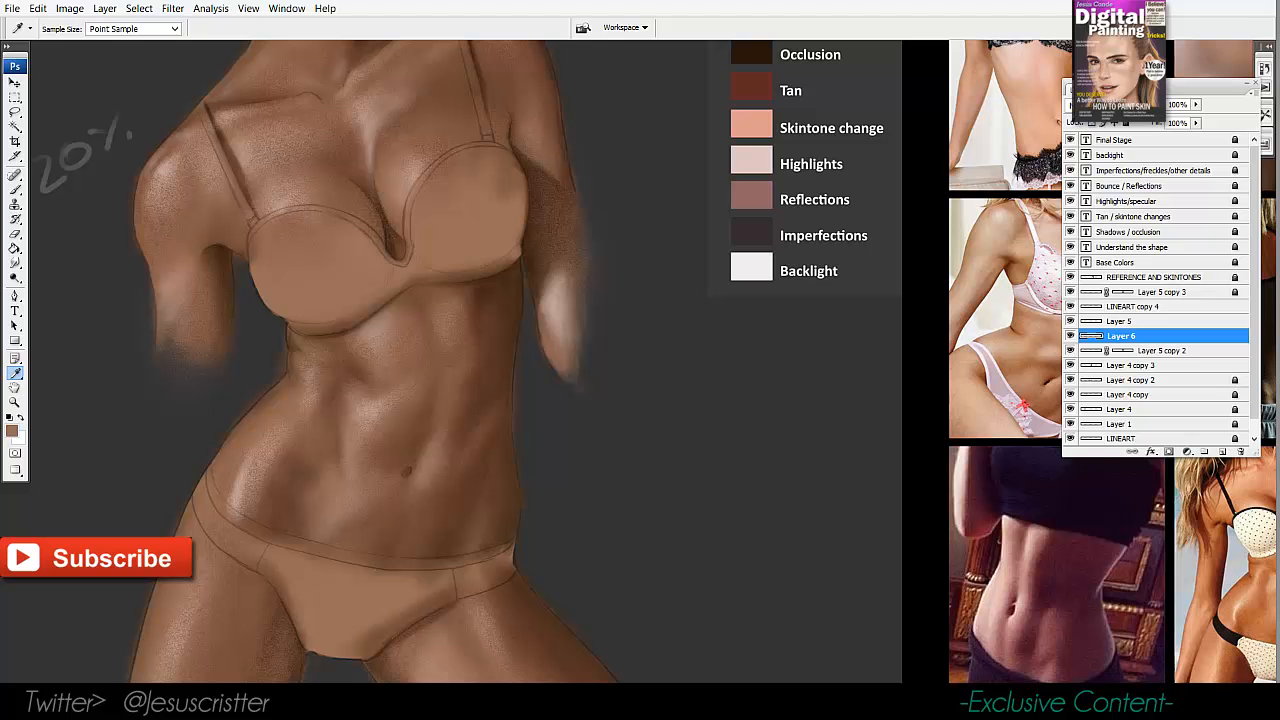
pyautogui.press('b')
pyautogui.moveTo(164, 338)
pyautogui.mouseDown()
pyautogui.moveTo(180, 332)
pyautogui.moveTo(167, 342)
pyautogui.moveTo(184, 348)
pyautogui.mouseUp()
# Sample the Highlights swatch and paint a highlight down the left-hand forearm.
pyautogui.press('i')
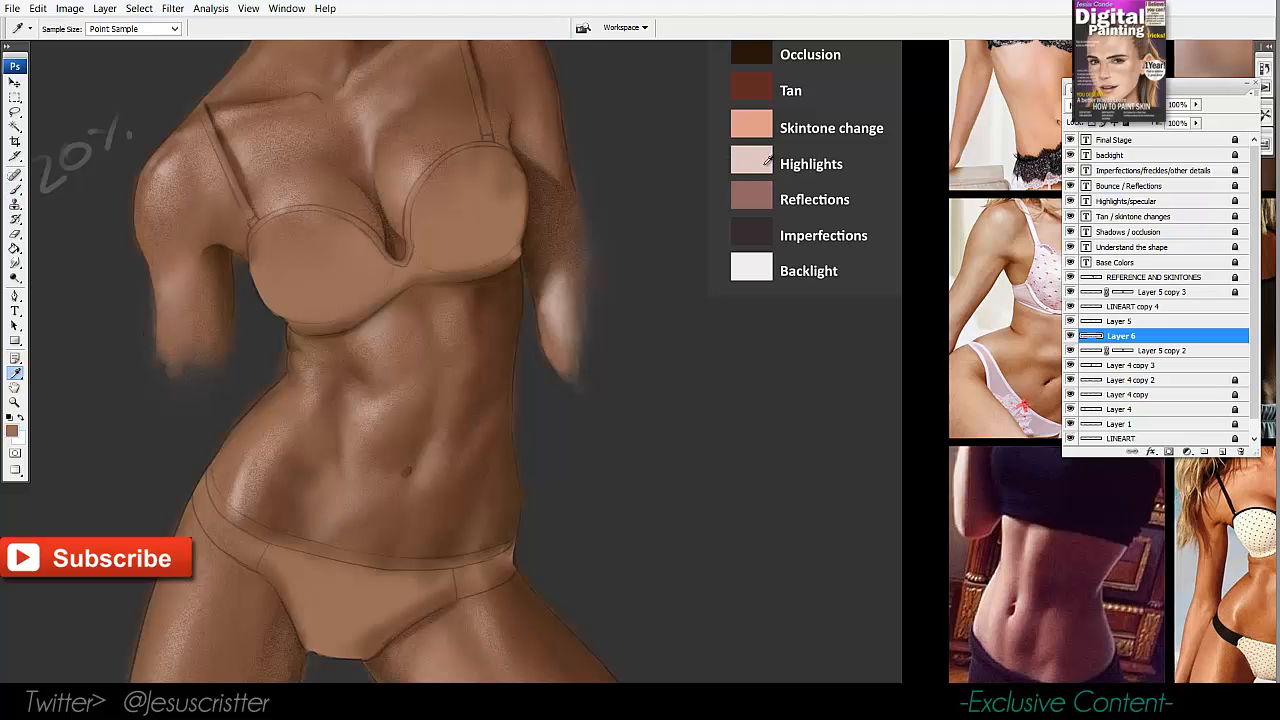
pyautogui.click(766, 160)
pyautogui.press('b')
pyautogui.moveTo(188, 272); pyautogui.dragTo(156, 390)
pyautogui.press('i')
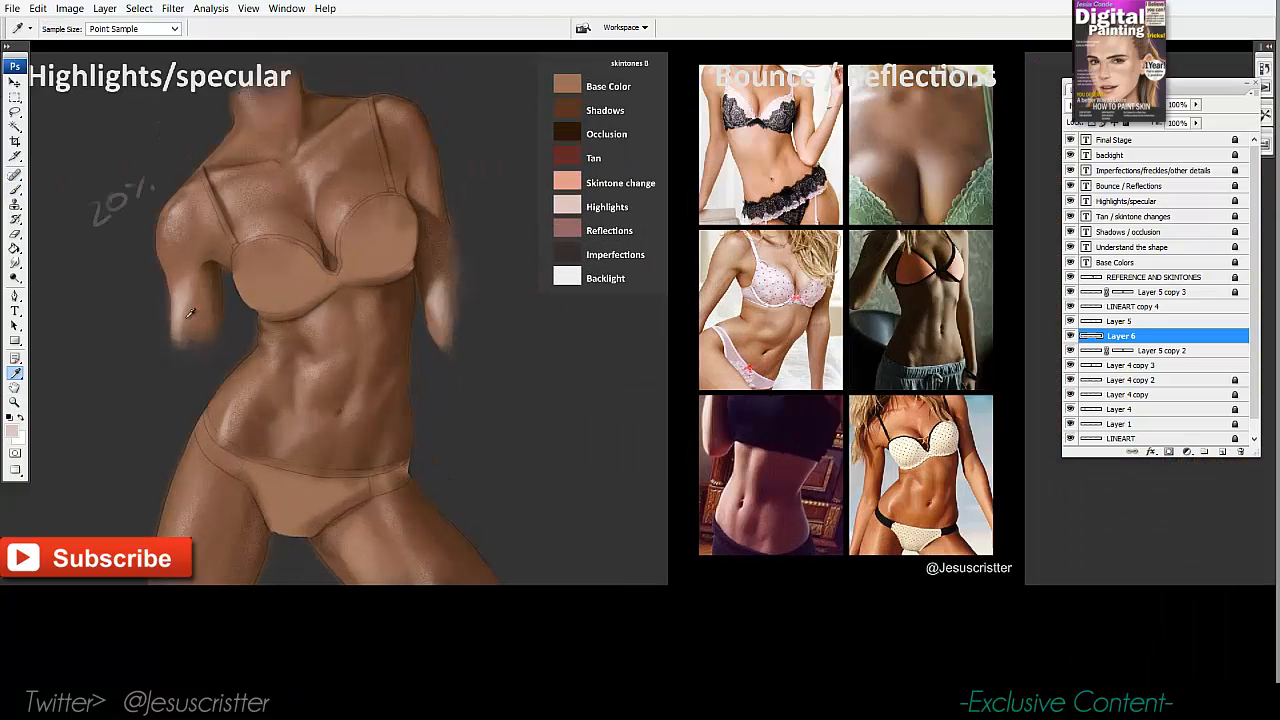
pyautogui.click(187, 316)
pyautogui.press('b')
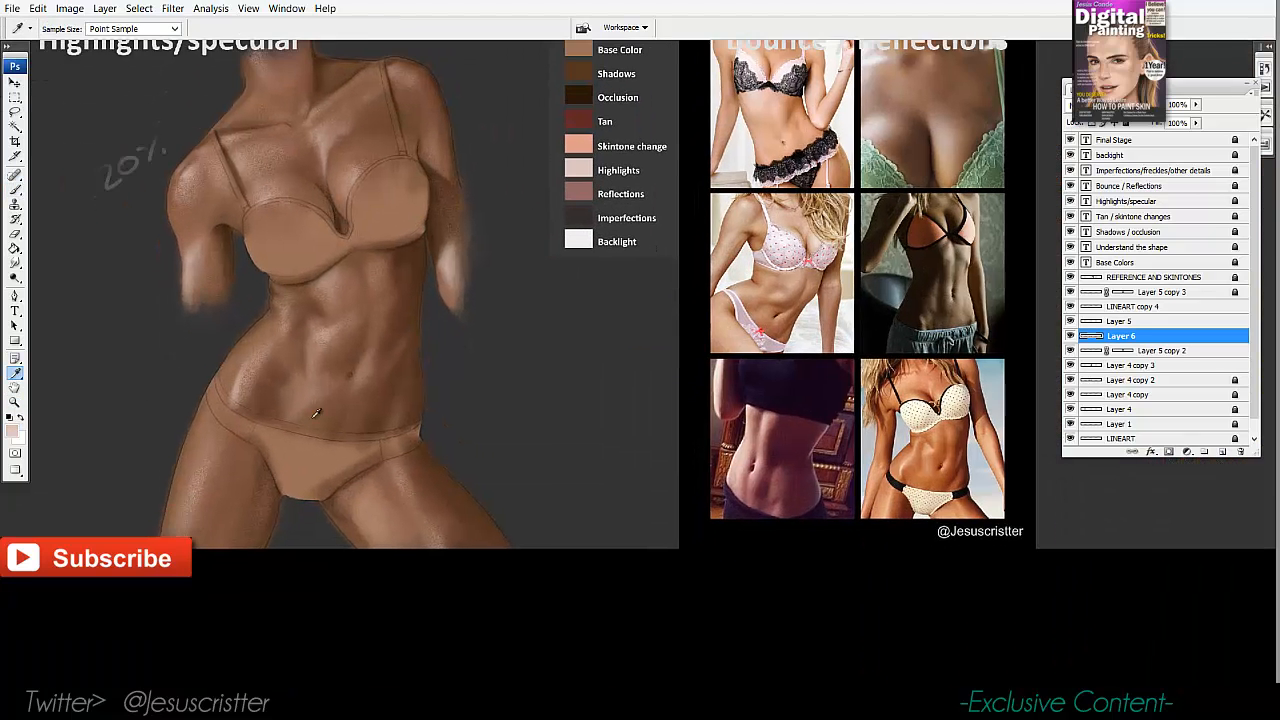
# Paint long highlights down the left-hand thigh, refining them with a brush of about 15 px at 30% opacity.
pyautogui.hotkey('ctrl', '+')
pyautogui.hotkey('ctrl', '+')
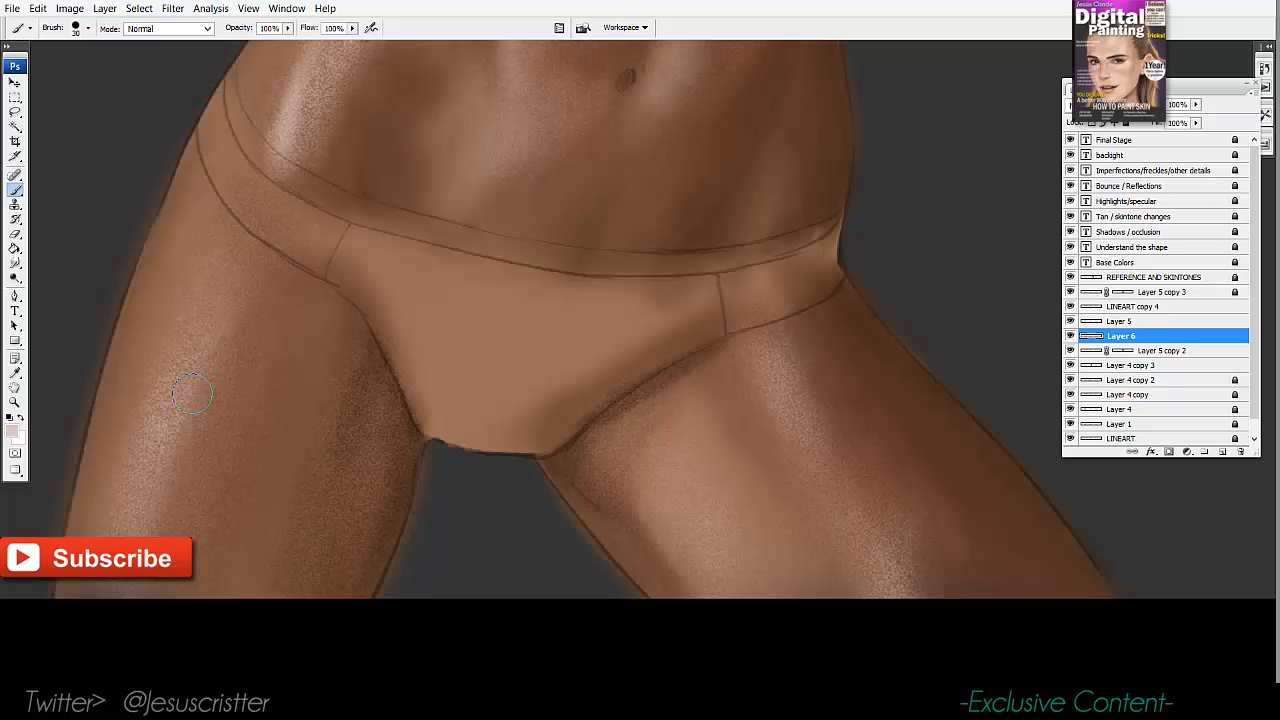
pyautogui.moveTo(229, 278); pyautogui.dragTo(158, 507)
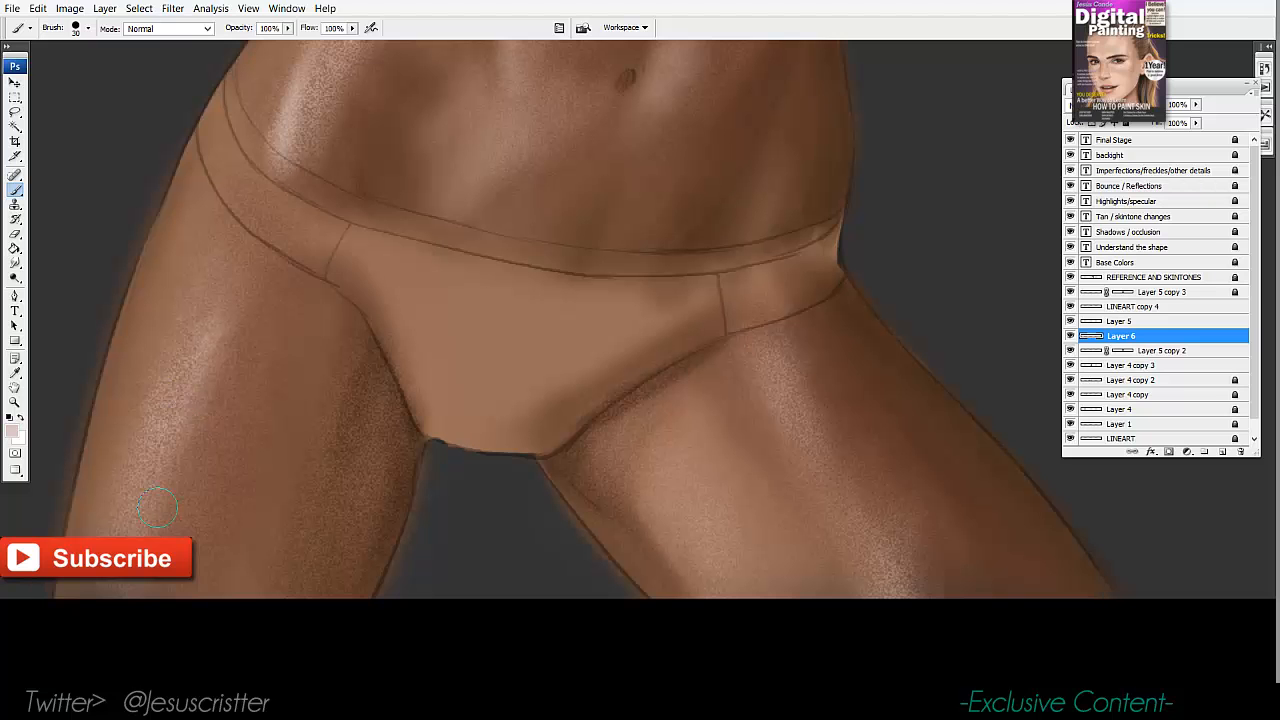
pyautogui.press('[')
pyautogui.press('[')
pyautogui.press('[')
pyautogui.moveTo(174, 453); pyautogui.dragTo(156, 508)
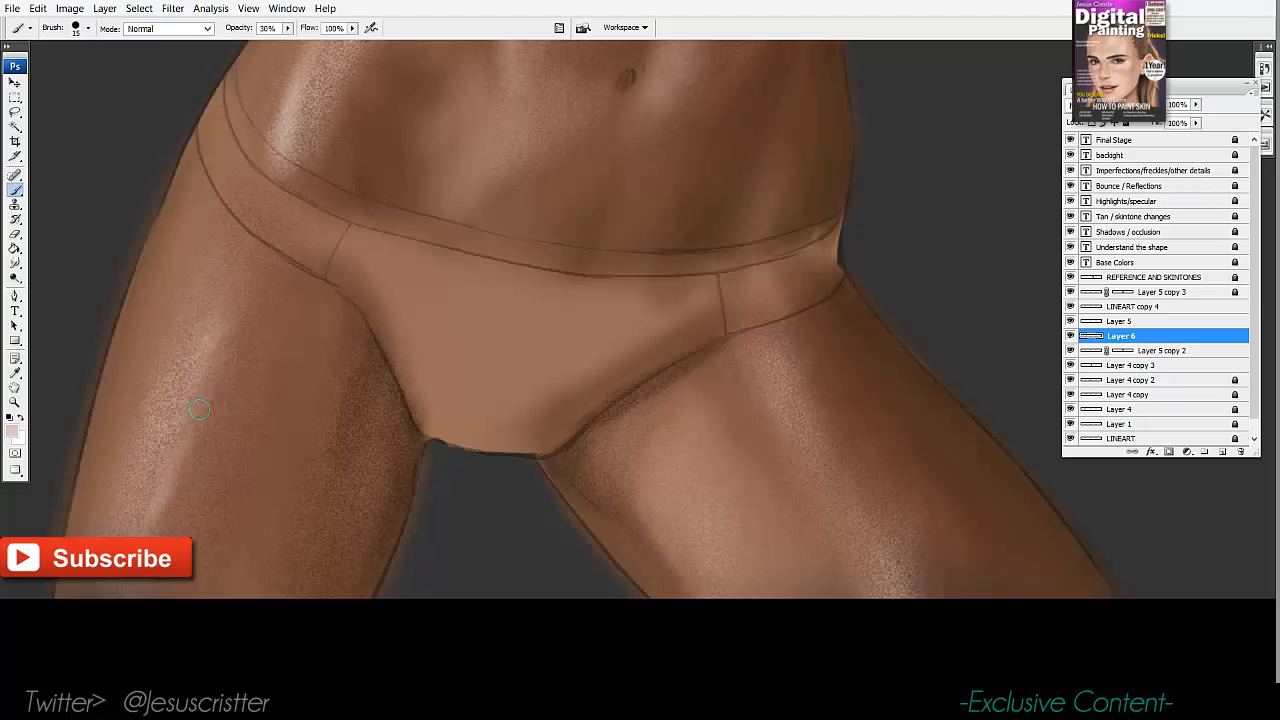
pyautogui.press(']')
pyautogui.moveTo(186, 452); pyautogui.dragTo(133, 589)
pyautogui.moveTo(165, 540); pyautogui.dragTo(147, 590)
pyautogui.moveTo(175, 509)
pyautogui.mouseDown()
pyautogui.moveTo(157, 592)
pyautogui.moveTo(137, 592)
pyautogui.mouseUp()
# Highlight the upper right-hand thigh with a 10 px brush and soften its inner side with a 25 px brush.
pyautogui.moveTo(640, 380); pyautogui.dragTo(614, 388)
pyautogui.press('[')
pyautogui.press('[')
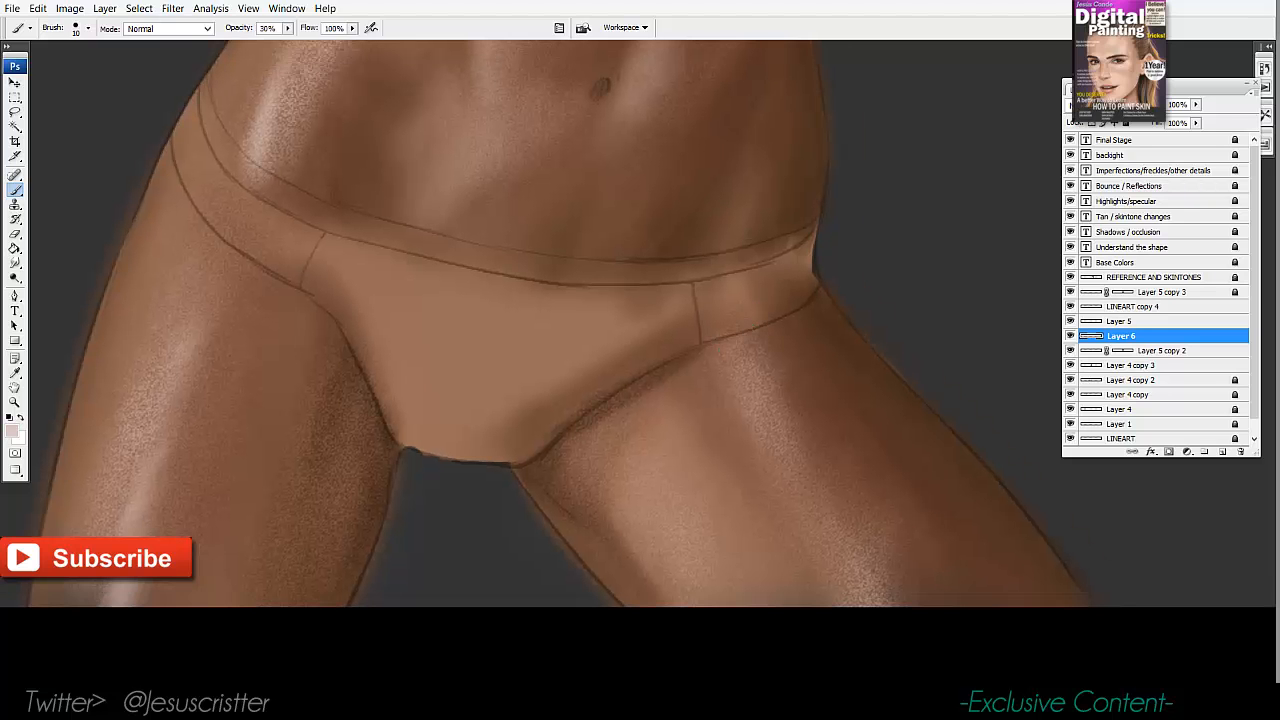
pyautogui.moveTo(746, 353)
pyautogui.mouseDown()
pyautogui.moveTo(724, 342)
pyautogui.moveTo(760, 370)
pyautogui.moveTo(750, 335)
pyautogui.mouseUp()
pyautogui.press(']')
pyautogui.press(']')
pyautogui.press(']')
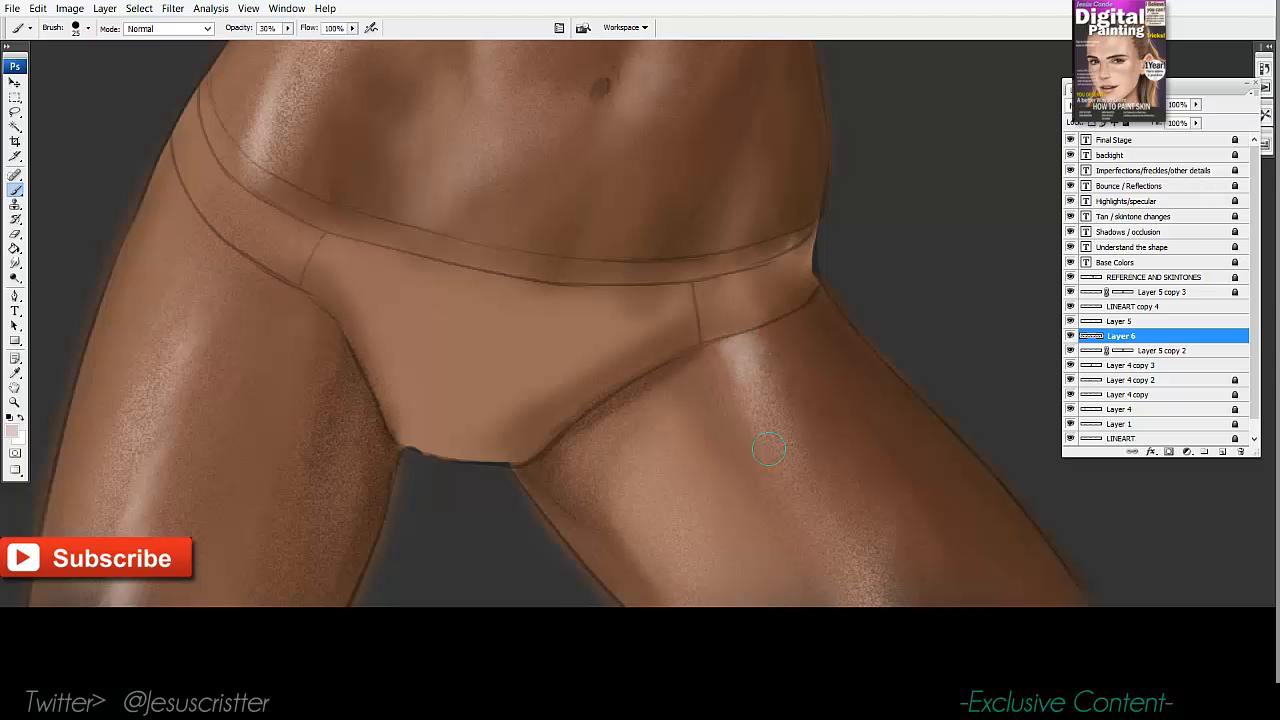
pyautogui.moveTo(618, 468)
pyautogui.mouseDown()
pyautogui.moveTo(612, 503)
pyautogui.moveTo(666, 594)
pyautogui.moveTo(622, 449)
pyautogui.moveTo(657, 564)
pyautogui.mouseUp()
# Examine the highlights across the whole figure against the neighbouring study and the reference photos.
pyautogui.press('z')
pyautogui.keyDown('alt'); pyautogui.click(815, 267); pyautogui.keyUp('alt')
pyautogui.keyDown('alt'); pyautogui.click(815, 267); pyautogui.keyUp('alt')
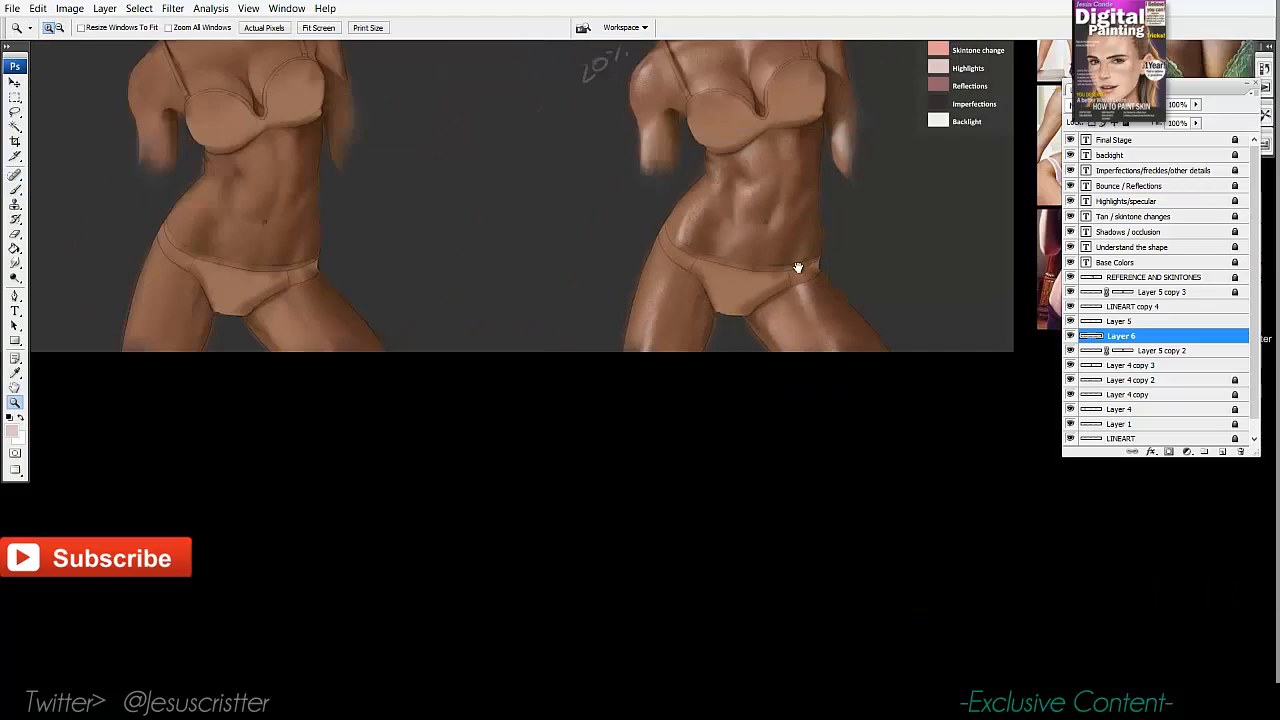
pyautogui.moveTo(865, 229)
pyautogui.mouseDown()
pyautogui.moveTo(689, 330)
pyautogui.moveTo(645, 326)
pyautogui.mouseUp()
pyautogui.click(588, 377)
pyautogui.press('b')
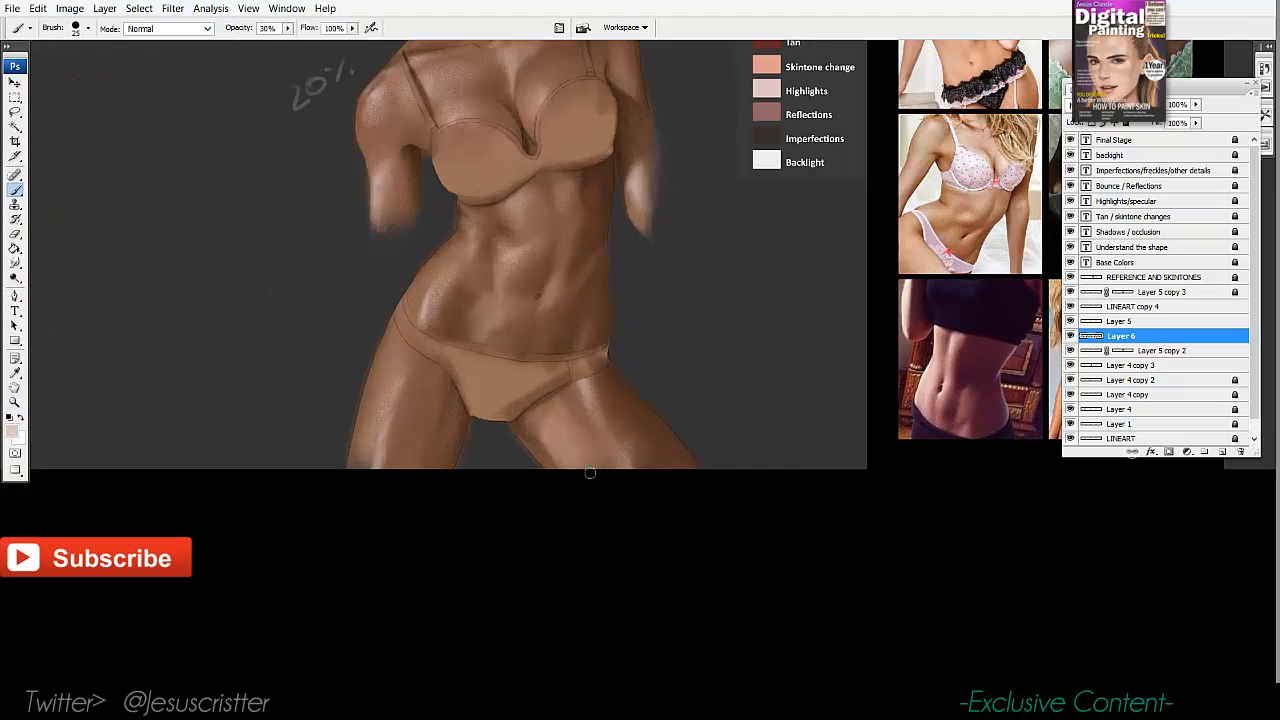
pyautogui.moveTo(698, 304)
pyautogui.mouseDown()
pyautogui.moveTo(574, 326)
pyautogui.moveTo(526, 358)
pyautogui.mouseUp()
pyautogui.moveTo(428, 289); pyautogui.dragTo(453, 303)
pyautogui.press('[')
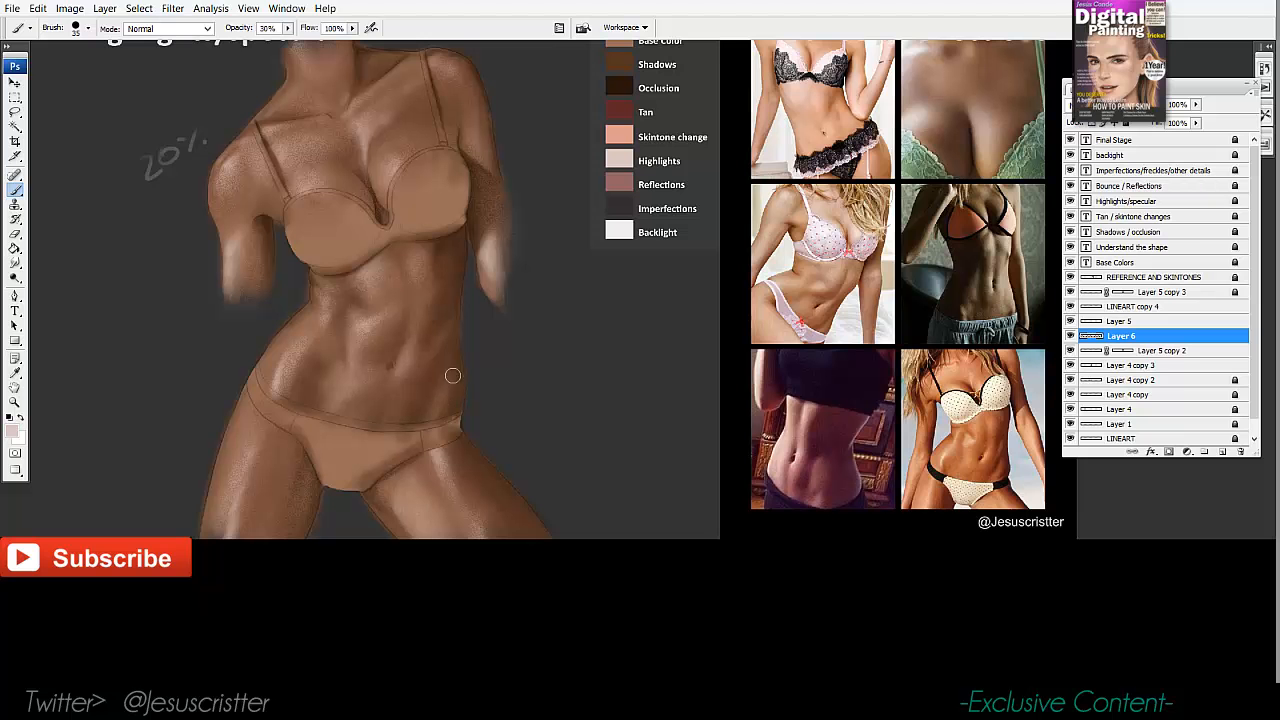
pyautogui.moveTo(393, 276); pyautogui.dragTo(389, 288)
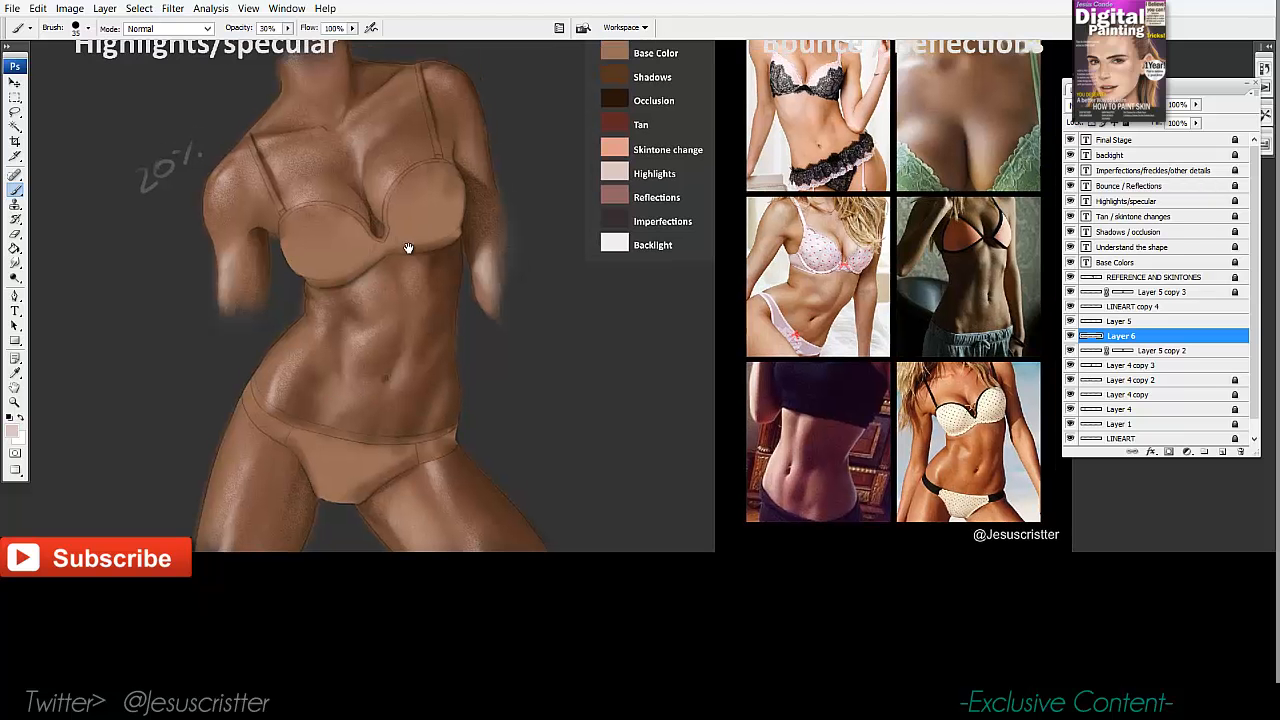
pyautogui.moveTo(407, 230); pyautogui.dragTo(413, 250)
# Paint a highlight on the inner end of the left-hand collarbone with 15 and 25 px brushes at 30% opacity.
pyautogui.scroll(1, 326, 160)
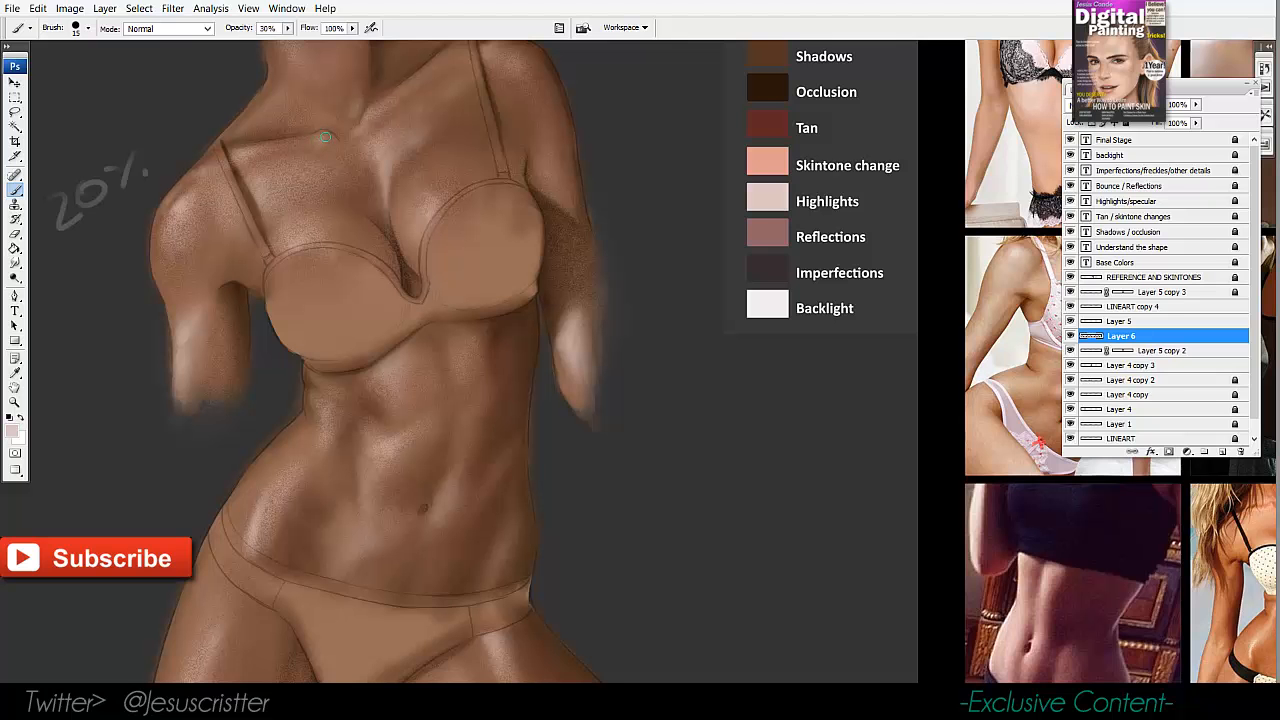
pyautogui.moveTo(325, 137); pyautogui.dragTo(291, 176)
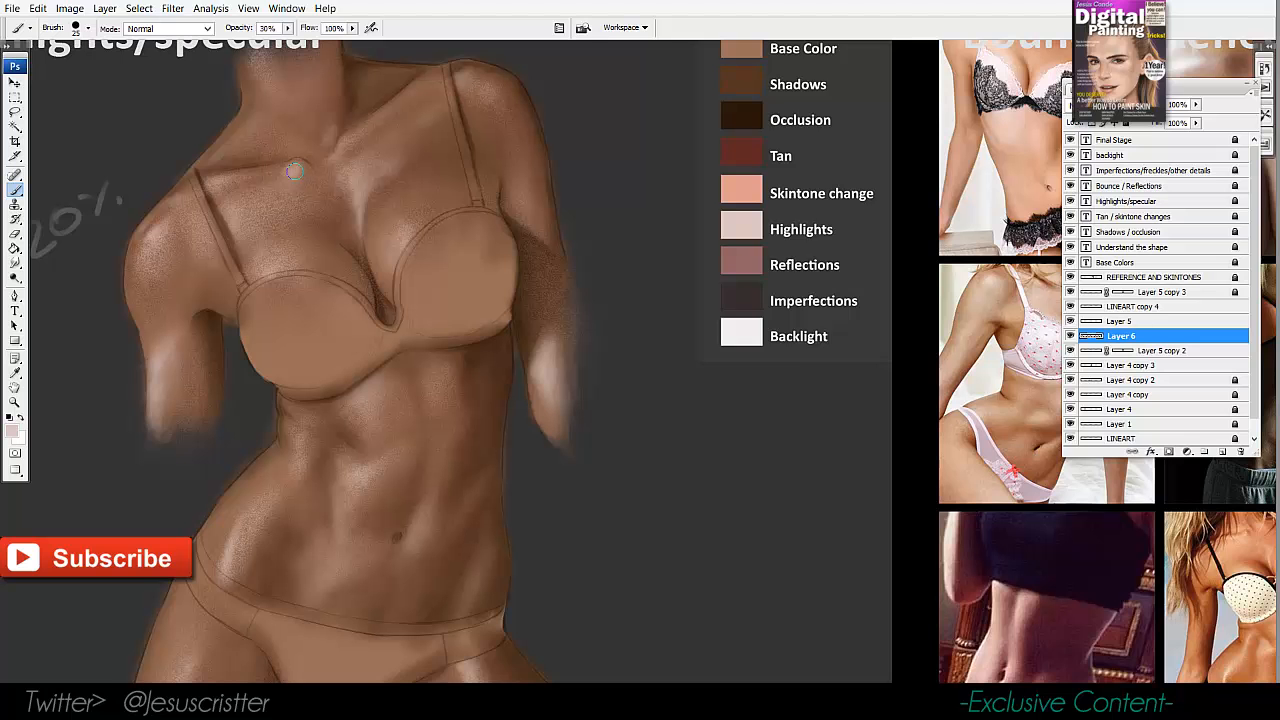
pyautogui.moveTo(345, 140); pyautogui.dragTo(329, 154)
pyautogui.moveTo(282, 76); pyautogui.dragTo(281, 101)
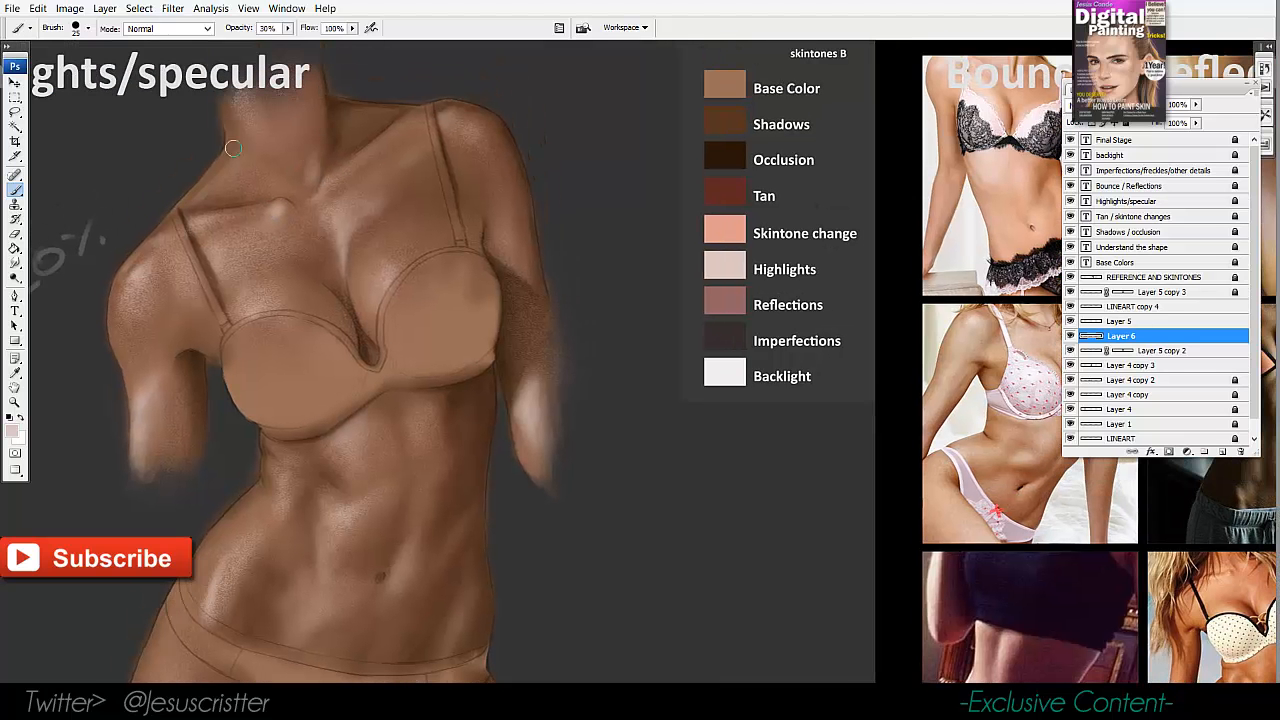
# Add highlights to the neck and touch it up with a sampled skin tone, using a 15 px brush at 100% opacity.
pyautogui.moveTo(269, 177)
pyautogui.mouseDown()
pyautogui.moveTo(278, 134)
pyautogui.moveTo(265, 149)
pyautogui.moveTo(268, 127)
pyautogui.moveTo(259, 170)
pyautogui.moveTo(254, 144)
pyautogui.moveTo(241, 156)
pyautogui.moveTo(246, 133)
pyautogui.moveTo(304, 143)
pyautogui.moveTo(326, 112)
pyautogui.moveTo(279, 128)
pyautogui.moveTo(237, 112)
pyautogui.moveTo(293, 129)
pyautogui.moveTo(260, 131)
pyautogui.moveTo(249, 123)
pyautogui.moveTo(337, 141)
pyautogui.moveTo(316, 147)
pyautogui.moveTo(323, 106)
pyautogui.moveTo(319, 149)
pyautogui.moveTo(251, 128)
pyautogui.moveTo(334, 129)
pyautogui.mouseUp()
pyautogui.keyDown('alt'); pyautogui.click(370, 142); pyautogui.keyUp('alt')
pyautogui.press('0')
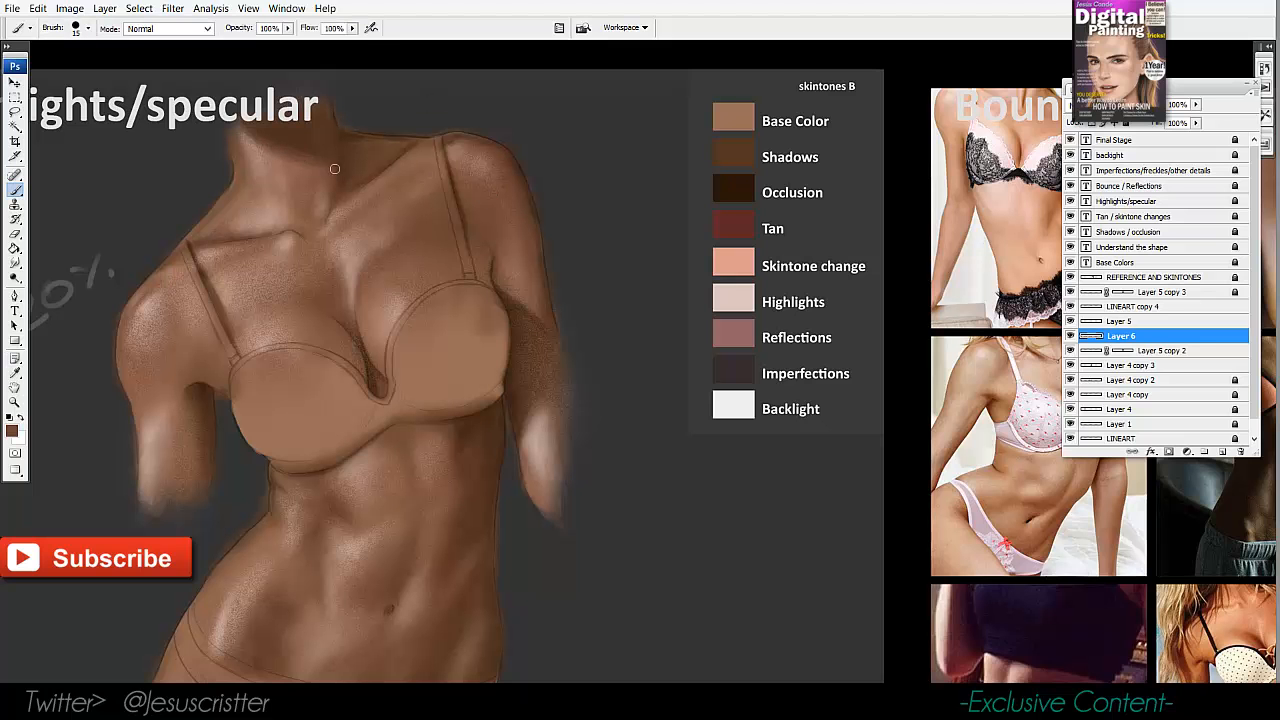
pyautogui.keyDown('alt'); pyautogui.click(370, 172); pyautogui.keyUp('alt')
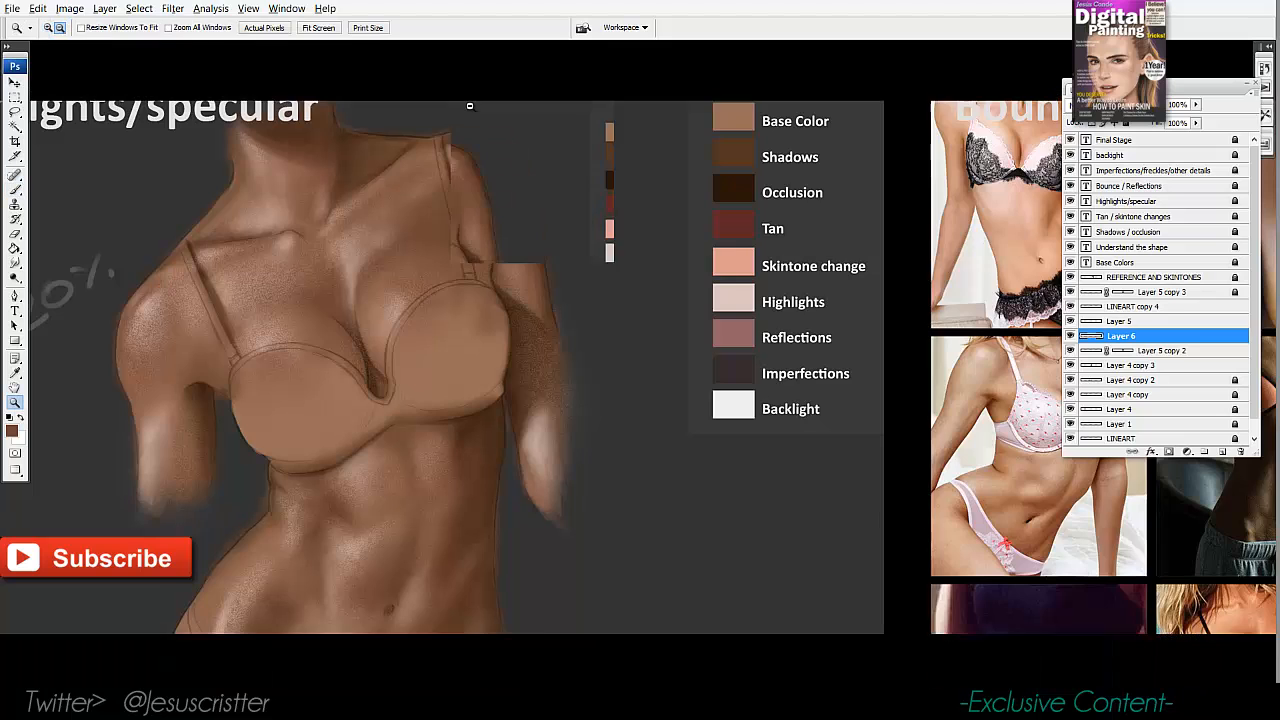
pyautogui.keyDown('alt'); pyautogui.click(455, 208); pyautogui.keyUp('alt')
pyautogui.click(406, 247)
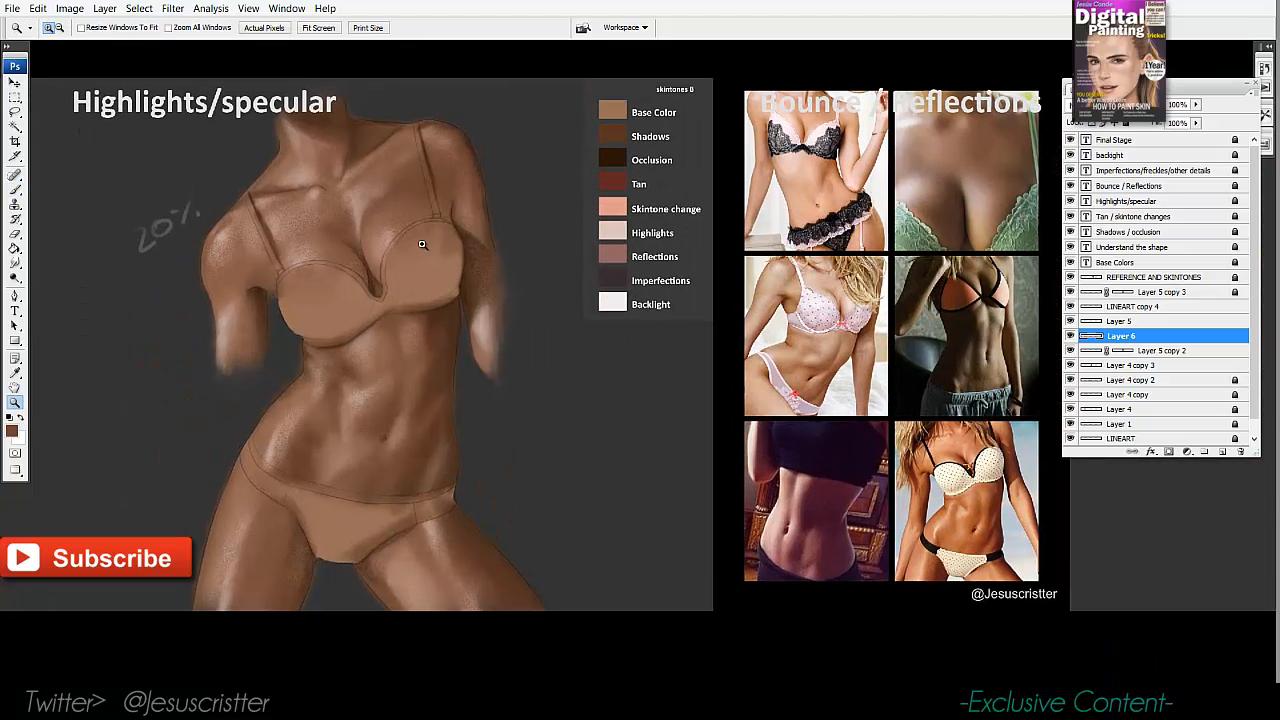
# Merge Layer 5 copy 2, Layer 6 and Layer 5 down into Layer 4 copy 3.
pyautogui.hotkey('ctrl', 'shift', 'n')
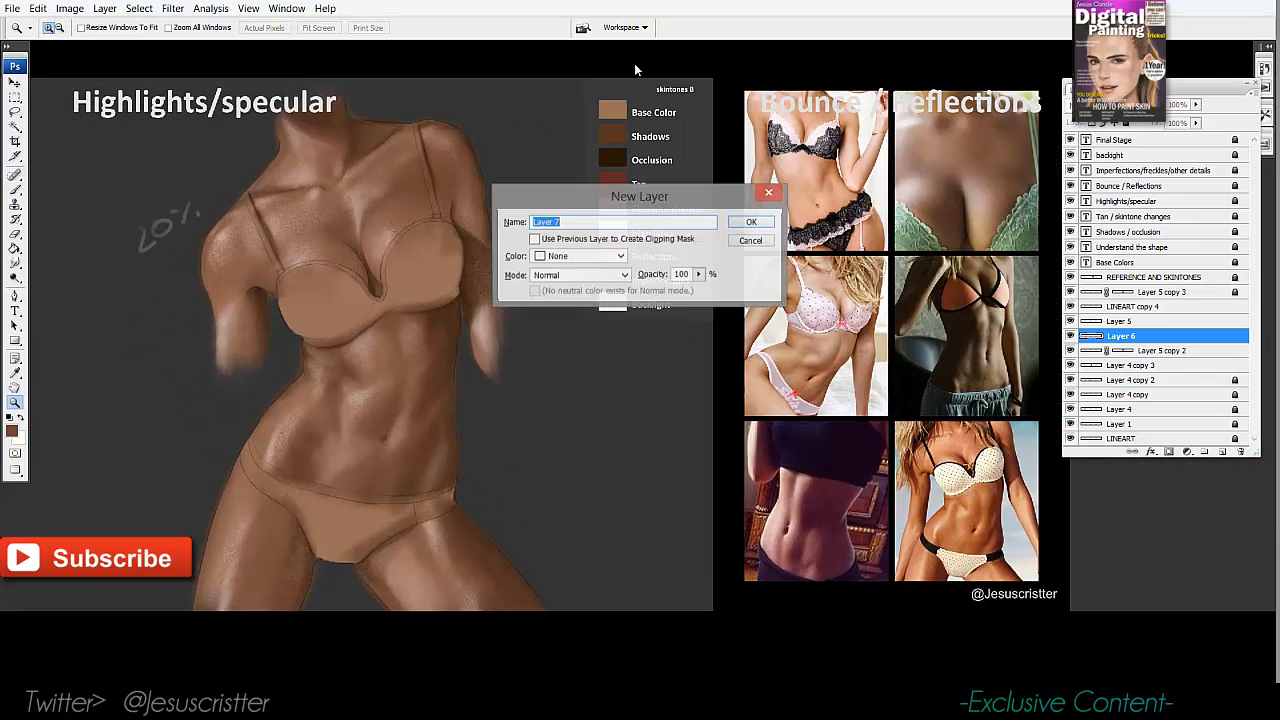
pyautogui.press('Escape')
pyautogui.click(1118, 365)
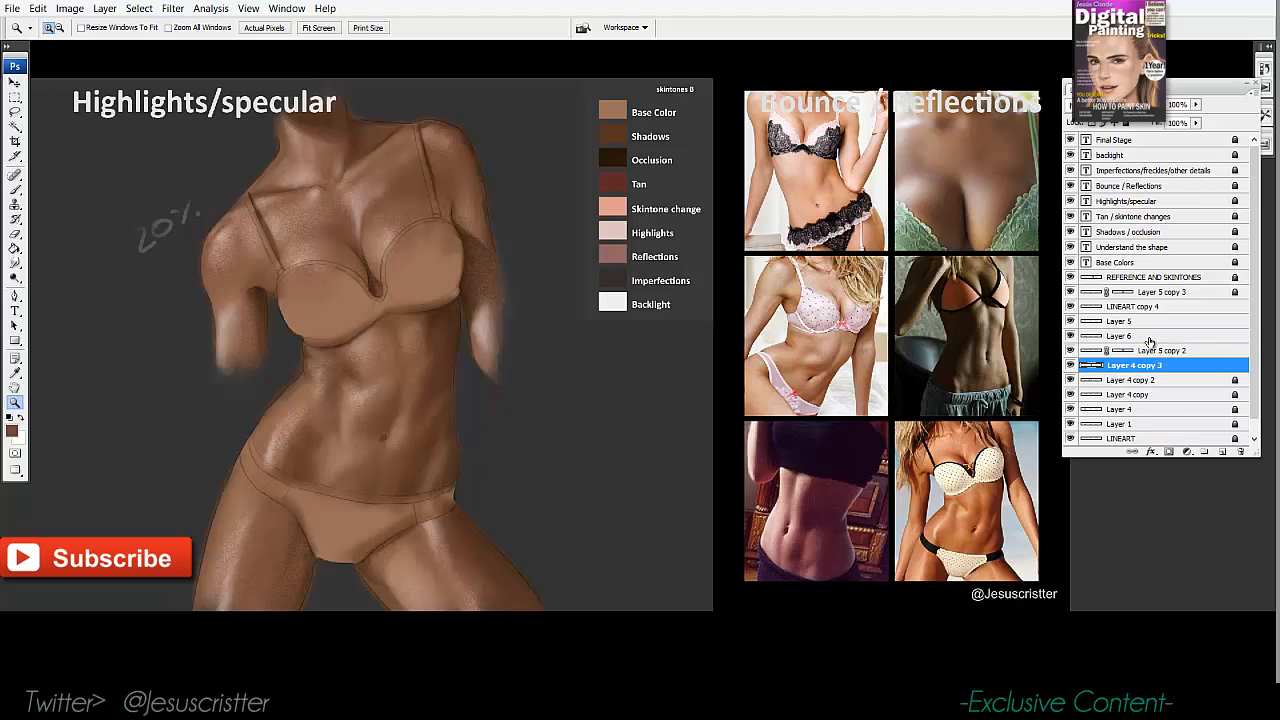
pyautogui.click(1136, 352)
pyautogui.hotkey('ctrl', 'e')
pyautogui.click(1134, 338)
pyautogui.hotkey('ctrl', 'e')
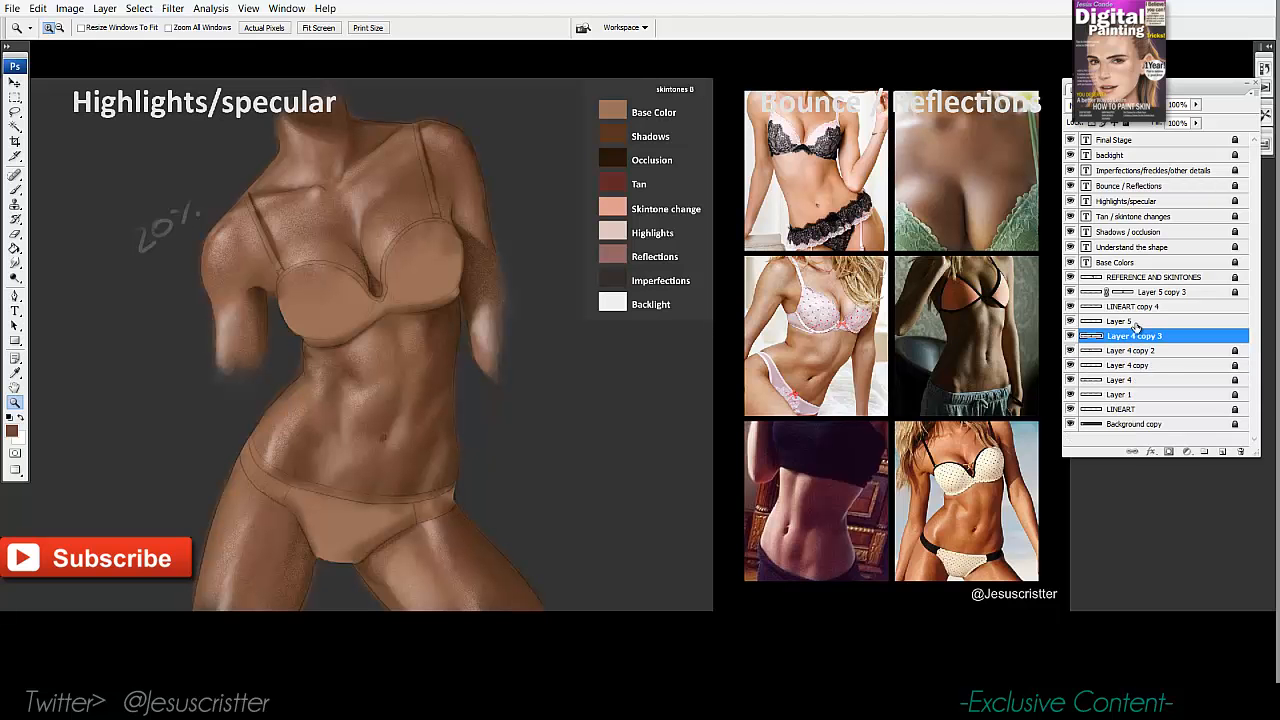
pyautogui.click(1134, 323)
pyautogui.hotkey('ctrl', 'e')
# Check the LINEART copy 4 layer by toggling its visibility, and fully lock it.
pyautogui.click(1071, 307)
pyautogui.click(1071, 307)
pyautogui.click(1147, 309)
pyautogui.click(1126, 123)
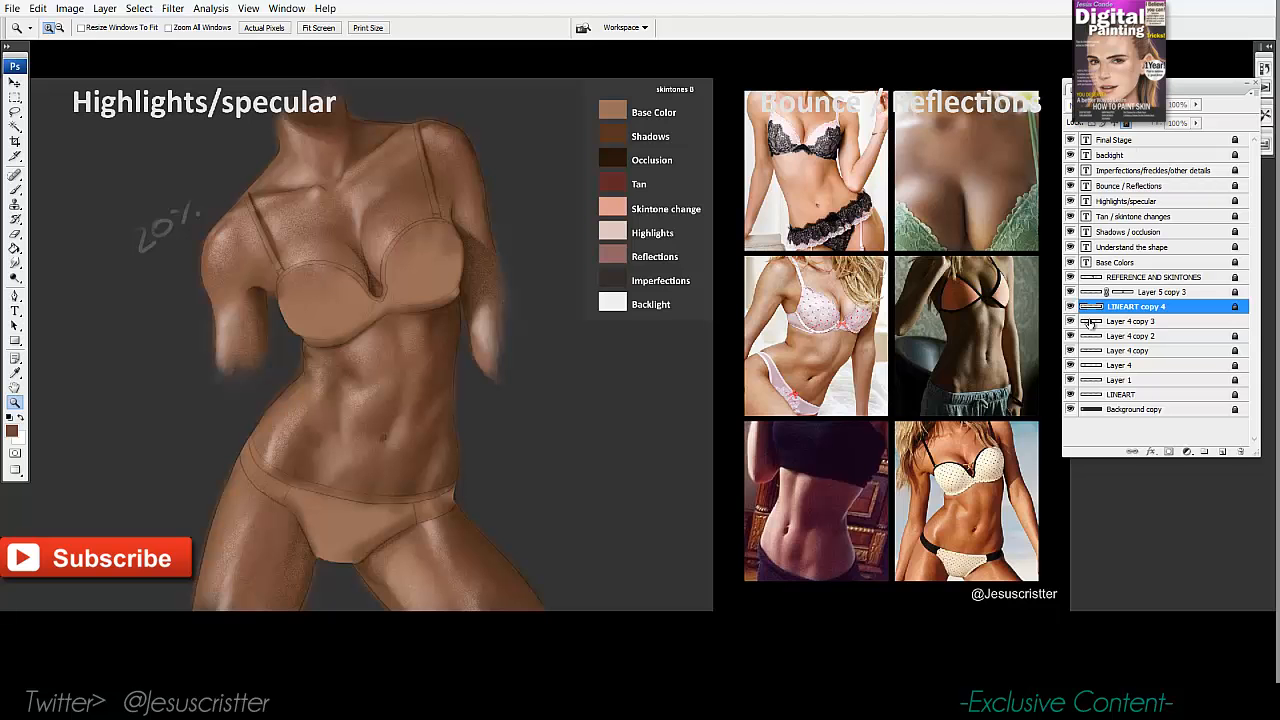
# Compare the figure with Layer 4 copy 3 hidden and shown, and sample the Highlights swatch as the painting colour.
pyautogui.moveTo(937, 313); pyautogui.dragTo(1155, 291)
pyautogui.hotkey('ctrl', '-')
pyautogui.click(1071, 321)
pyautogui.click(1071, 321)
pyautogui.click(589, 295)
pyautogui.click(589, 295)
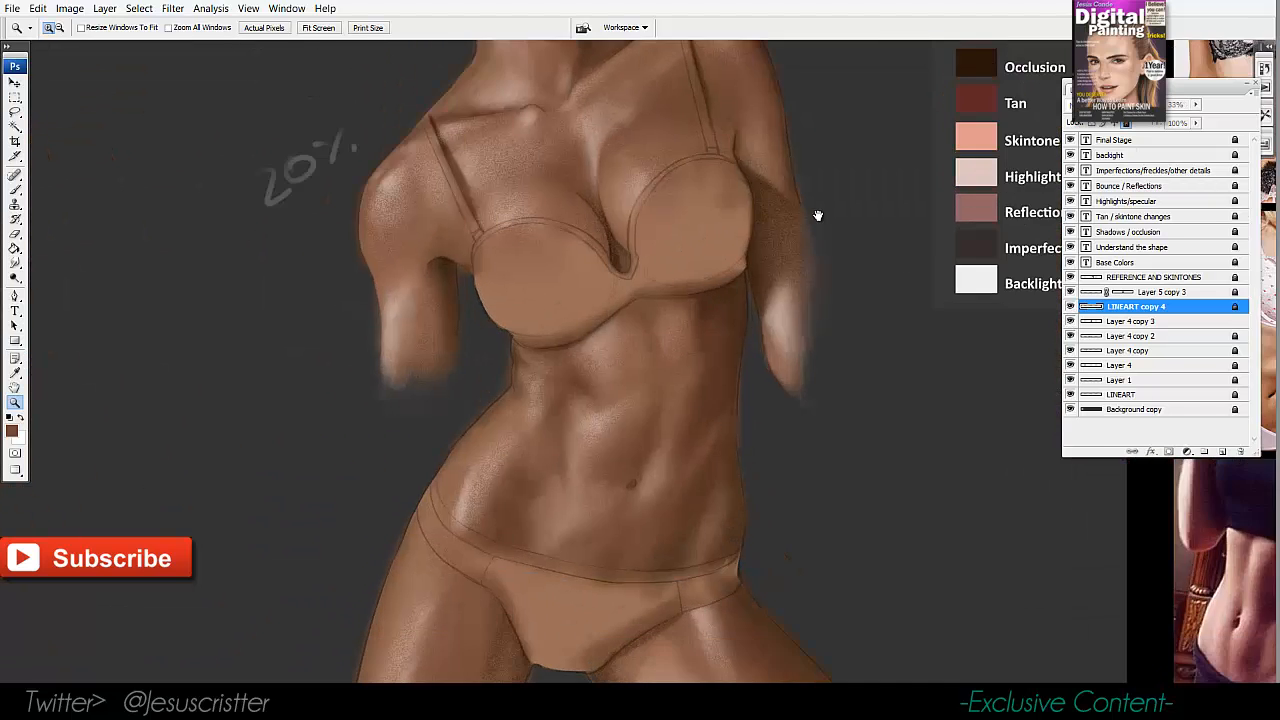
pyautogui.moveTo(817, 214); pyautogui.dragTo(678, 326)
pyautogui.press('i')
pyautogui.click(843, 288)
# Select Layer 4 copy 3 and add a new layer directly above it with the default settings.
pyautogui.click(1071, 321)
pyautogui.click(1071, 321)
pyautogui.click(1118, 321)
pyautogui.hotkey('ctrl', 'shift', 'n')
pyautogui.press('Return')
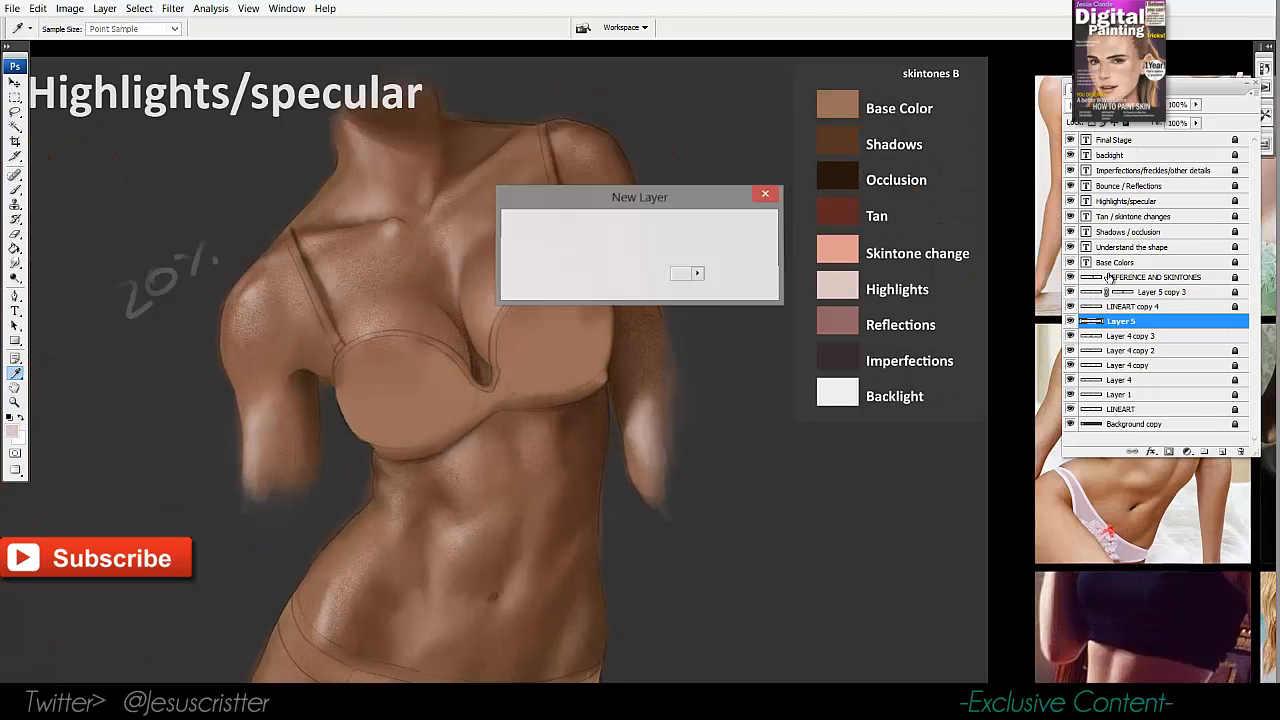
# Brush soft highlights onto the figure's left shoulder beside the bra strap with a 35 px brush at 20% opacity.
pyautogui.moveTo(834, 308); pyautogui.dragTo(591, 254)
pyautogui.moveTo(377, 223); pyautogui.dragTo(506, 277)
pyautogui.press('b')
pyautogui.keyDown('ctrl'); pyautogui.click(600, 290); pyautogui.keyUp('ctrl')
pyautogui.keyDown('ctrl'); pyautogui.click(600, 290); pyautogui.keyUp('ctrl')
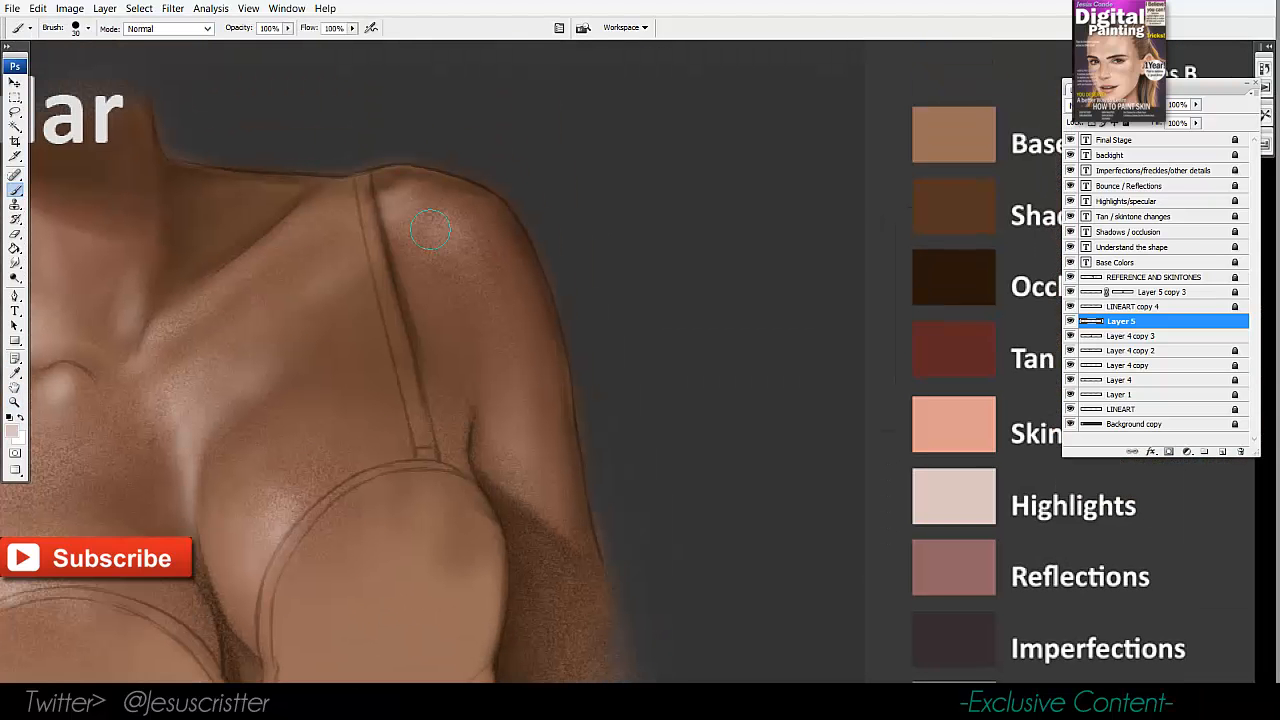
pyautogui.moveTo(433, 229)
pyautogui.mouseDown()
pyautogui.moveTo(452, 250)
pyautogui.moveTo(432, 224)
pyautogui.moveTo(420, 270)
pyautogui.mouseUp()
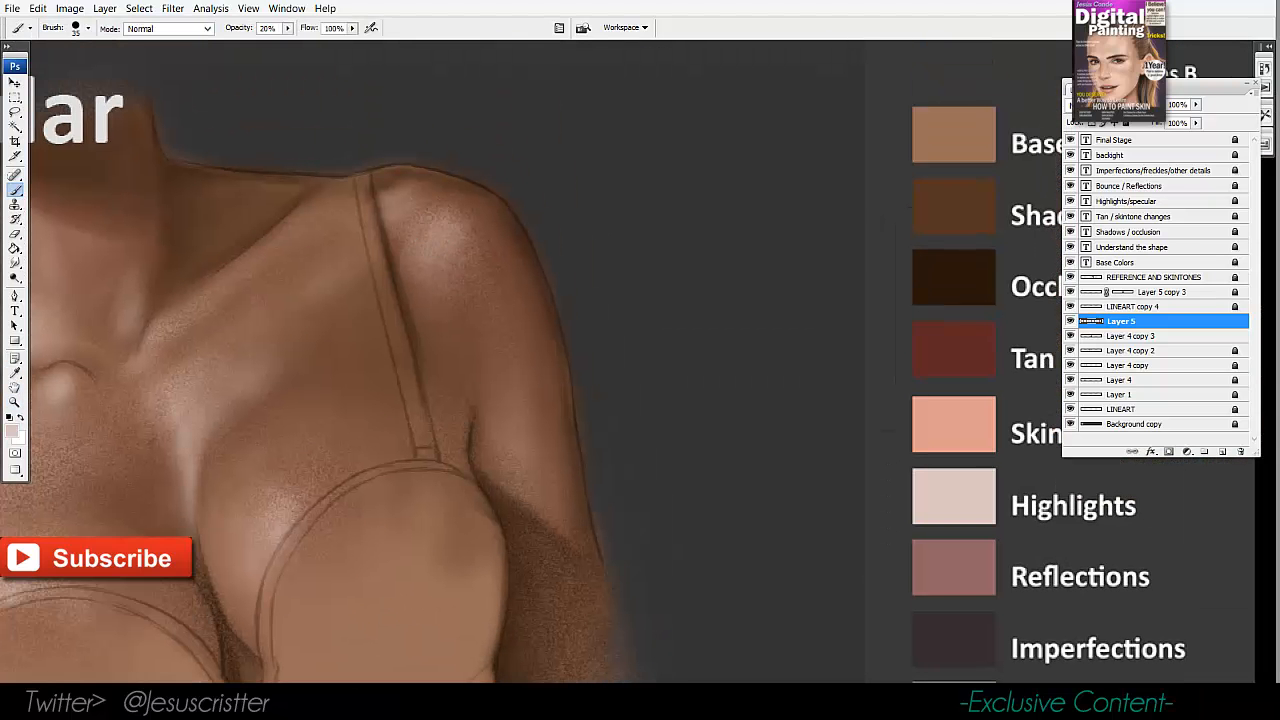
# Refine the highlights along the top of the figure's left shoulder with a 15 px brush at 20% opacity.
pyautogui.press('[')
pyautogui.press('[')
pyautogui.press('[')
pyautogui.moveTo(443, 189); pyautogui.dragTo(589, 136)
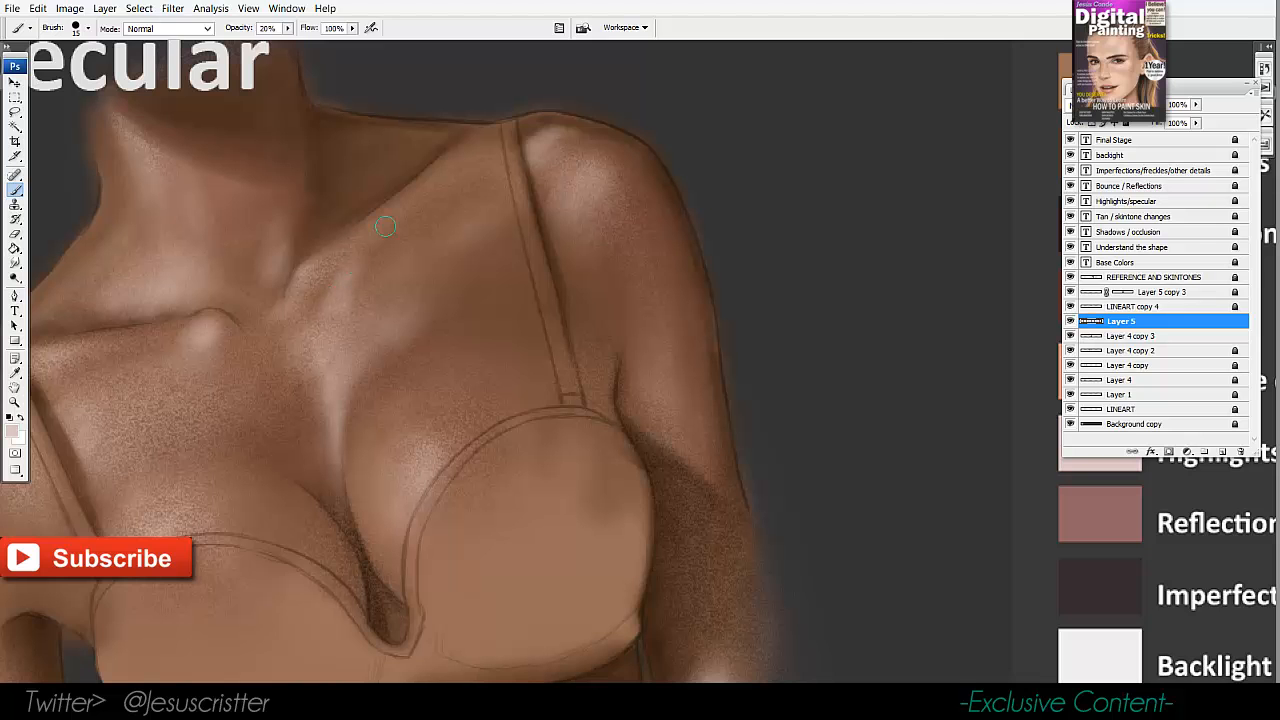
# Brighten the highlights on the figure's right shoulder with a small brush at 20% opacity, and check the whole figure.
pyautogui.moveTo(83, 332); pyautogui.dragTo(352, 233)
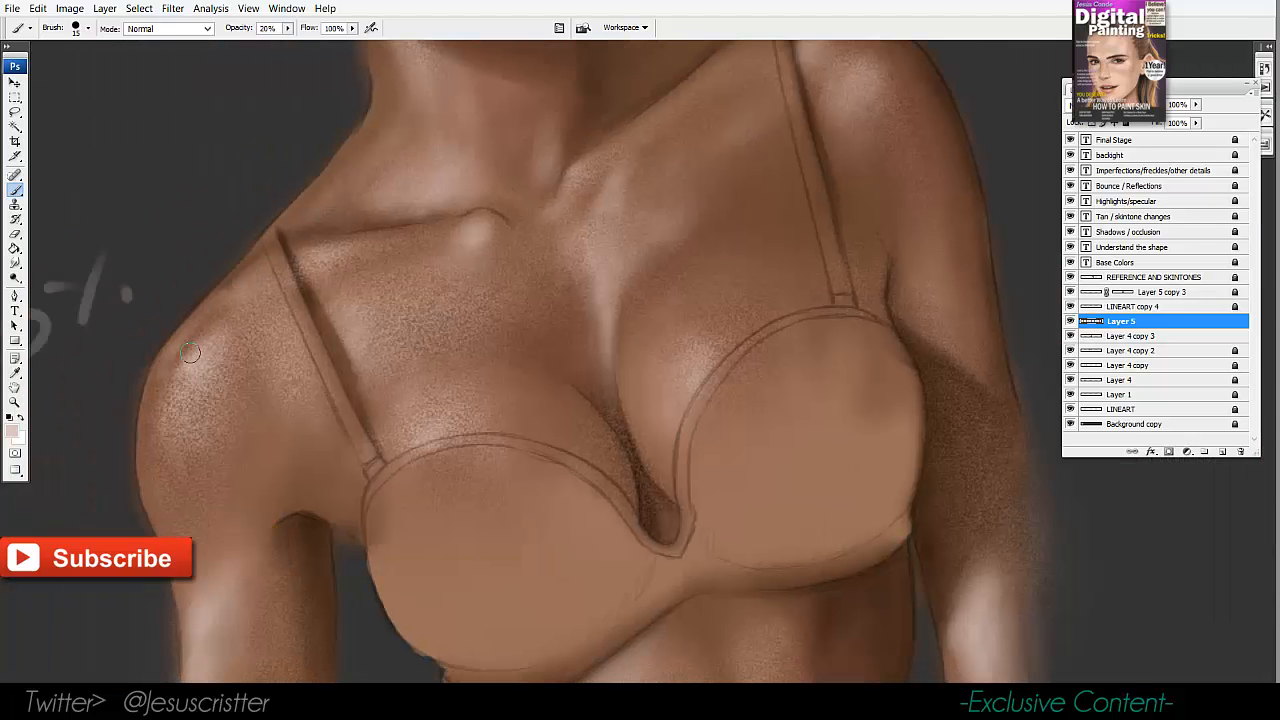
pyautogui.press('[')
pyautogui.press('[')
pyautogui.press('[')
pyautogui.press(']')
pyautogui.press('z')
pyautogui.keyDown('alt'); pyautogui.click(287, 251); pyautogui.keyUp('alt')
pyautogui.keyDown('alt'); pyautogui.click(287, 251); pyautogui.keyUp('alt')
pyautogui.keyDown('alt'); pyautogui.click(287, 251); pyautogui.keyUp('alt')
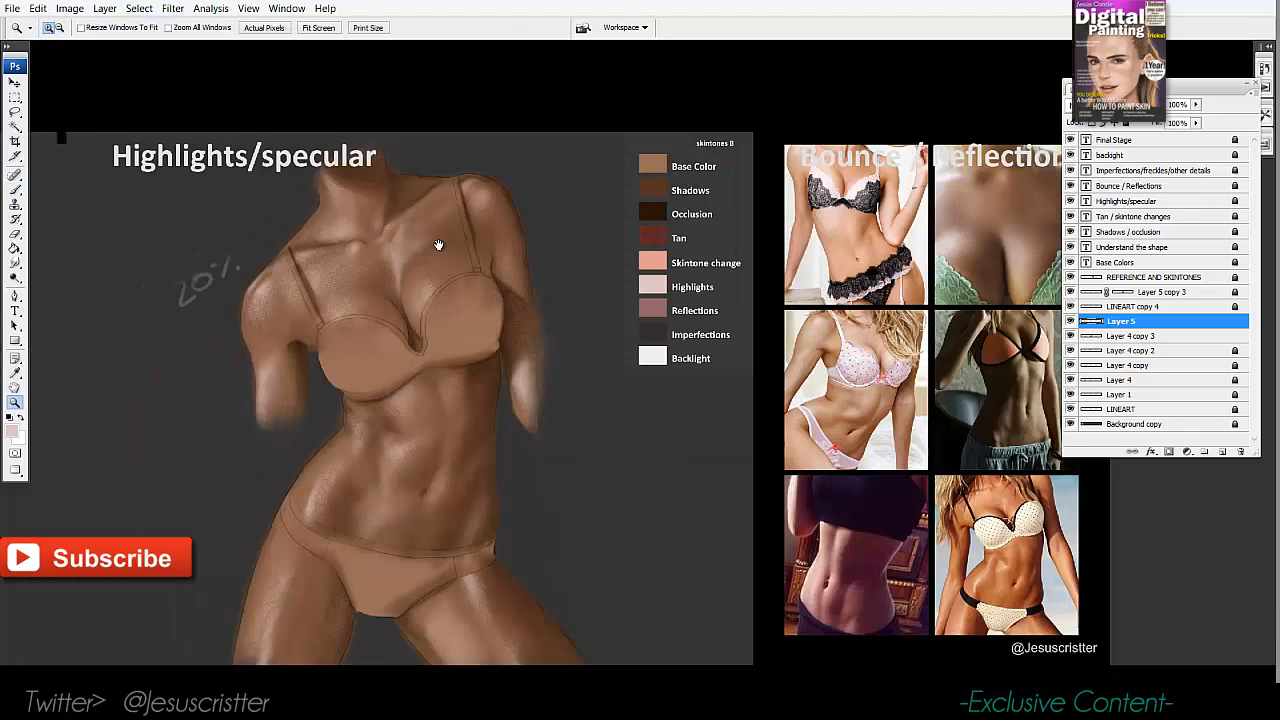
pyautogui.moveTo(438, 245); pyautogui.dragTo(410, 246)
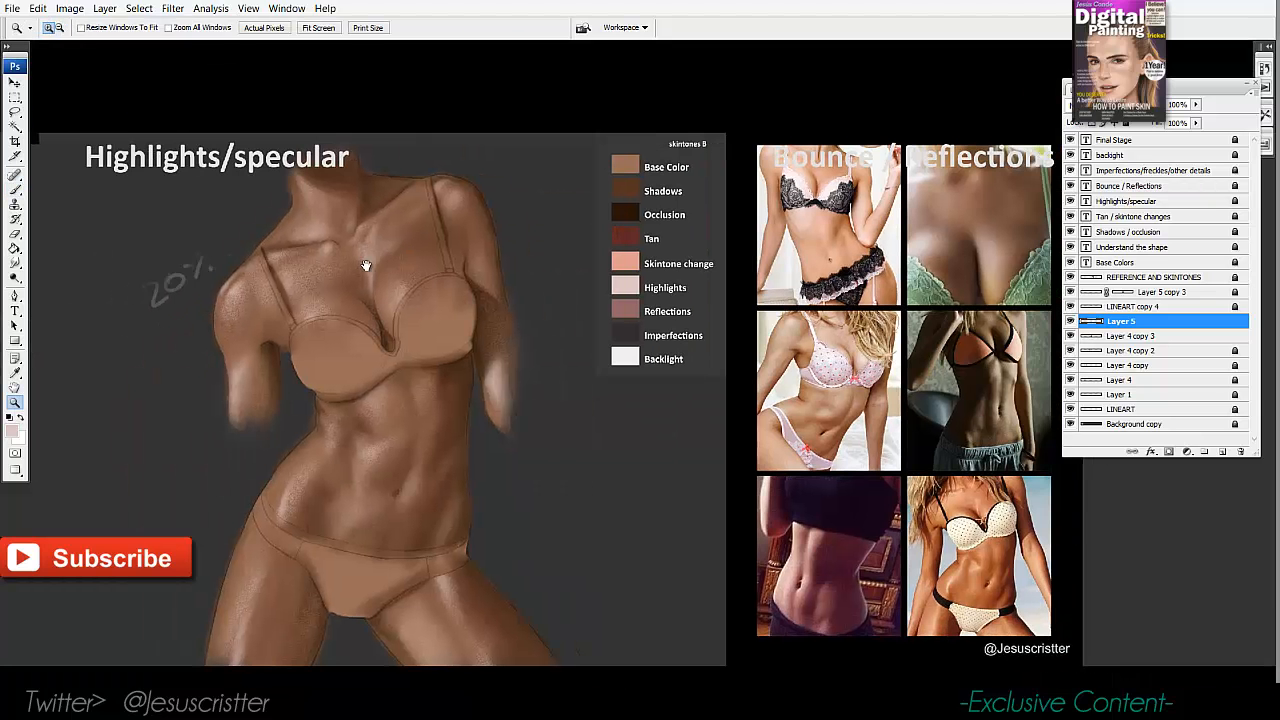
# Blend the highlights on the figure's right arm and below the bra with sampled skin tones, using a 15 px brush at 40% opacity.
pyautogui.click(297, 320)
pyautogui.click(297, 320)
pyautogui.click(297, 320)
pyautogui.press('b')
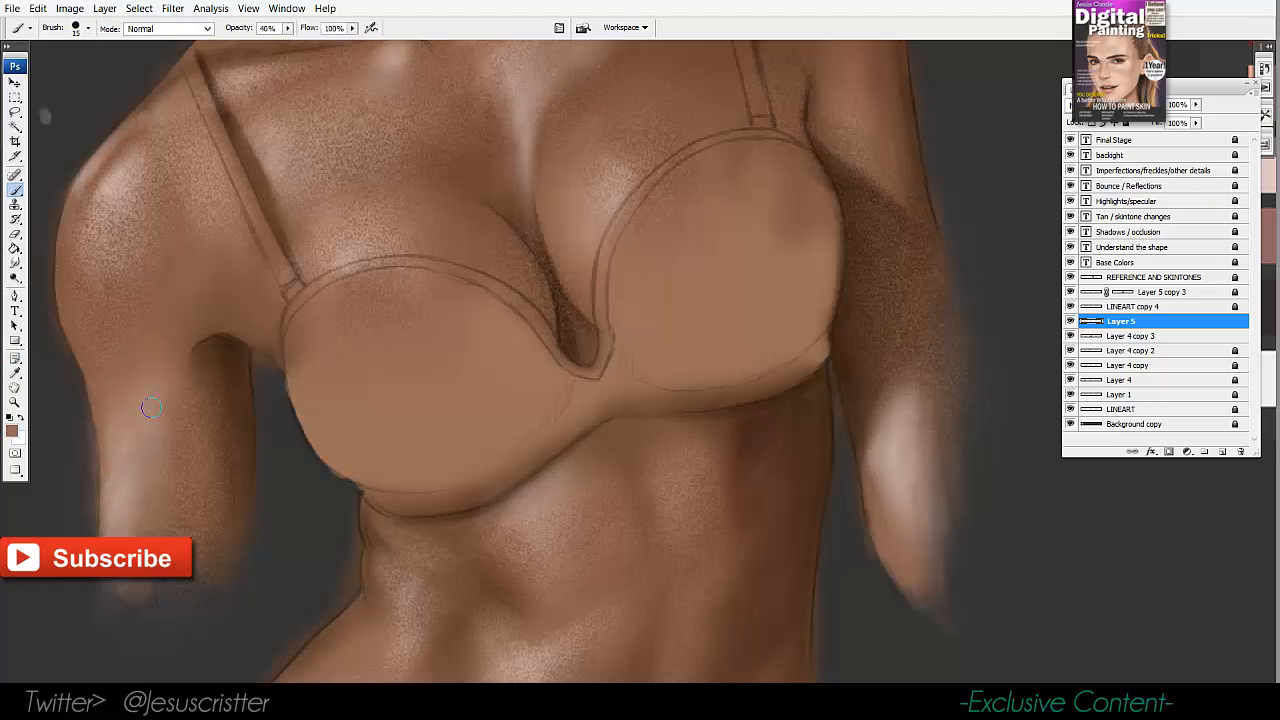
pyautogui.press(']')
pyautogui.press(']')
pyautogui.moveTo(545, 471); pyautogui.dragTo(513, 429)
pyautogui.press('[')
pyautogui.press('[')
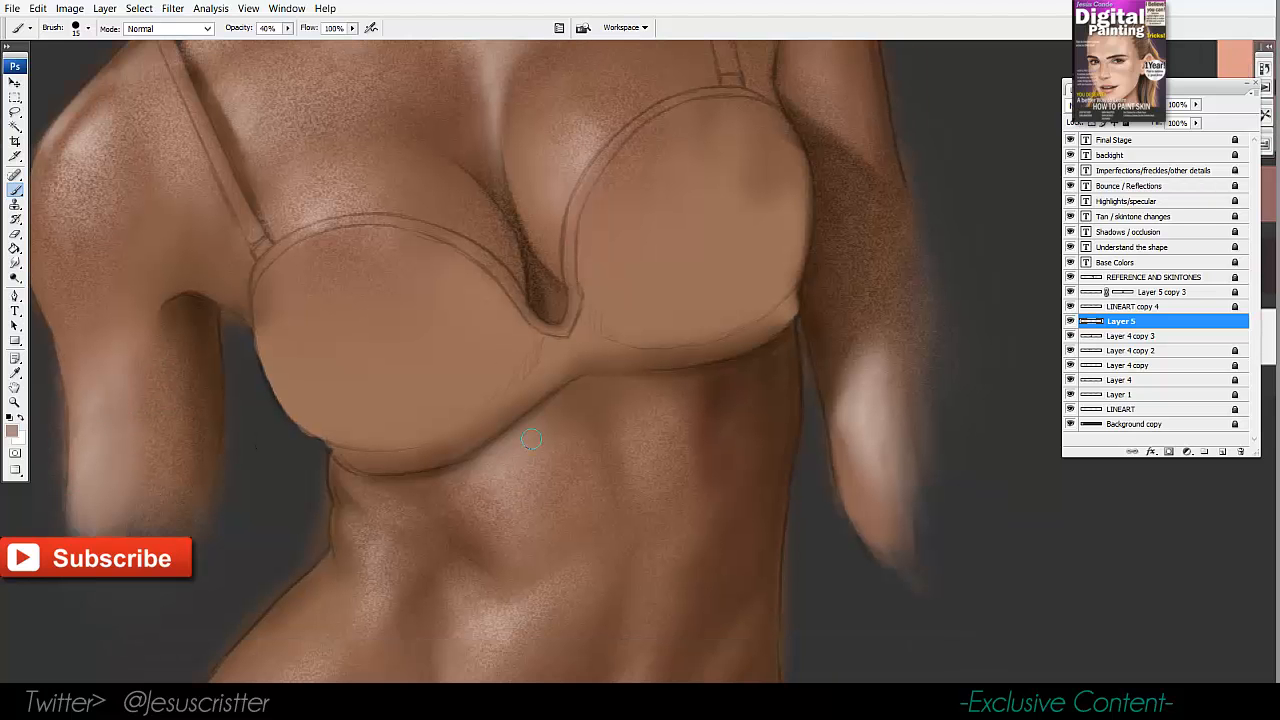
# Define the shadow edge under the bra cup with a sampled dark brown and an 8 px brush at 40% opacity.
pyautogui.moveTo(470, 471); pyautogui.dragTo(415, 466)
pyautogui.press('[')
pyautogui.press('[')
pyautogui.press('[')
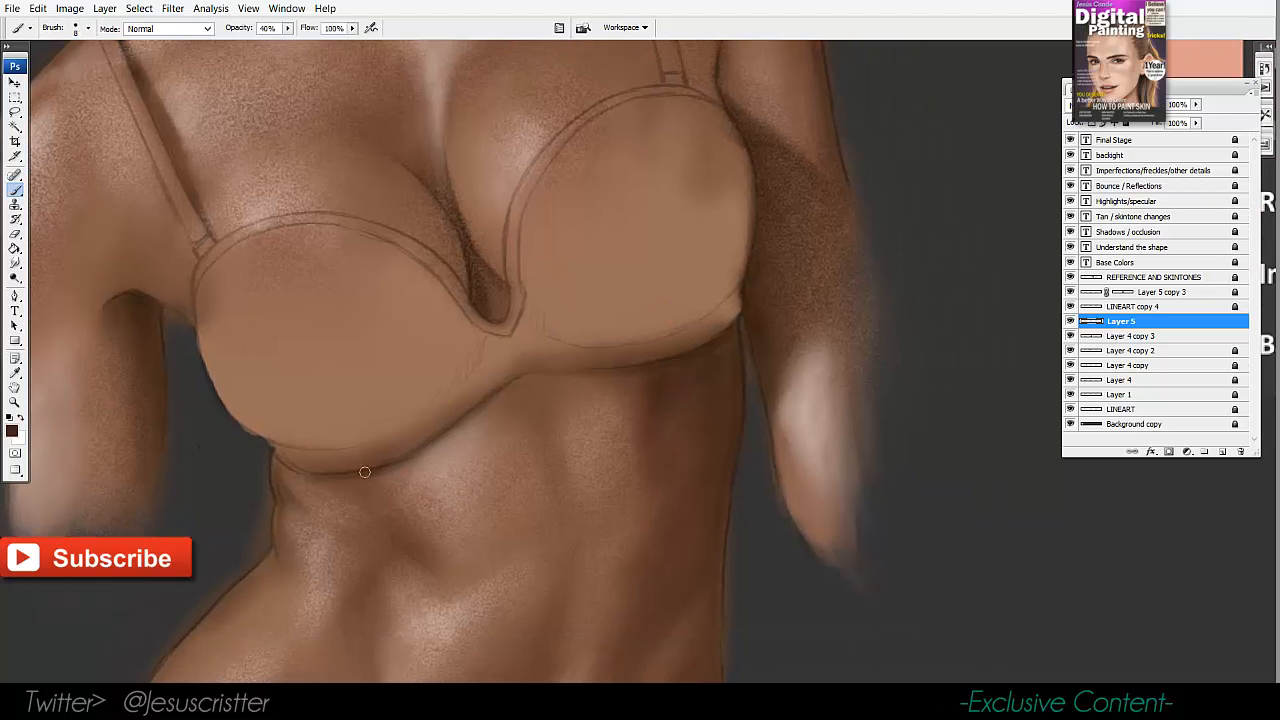
pyautogui.press('z')
pyautogui.hotkey('ctrl', '-')
pyautogui.hotkey('ctrl', '-')
pyautogui.hotkey('ctrl', '-')
pyautogui.moveTo(609, 288); pyautogui.dragTo(598, 295)
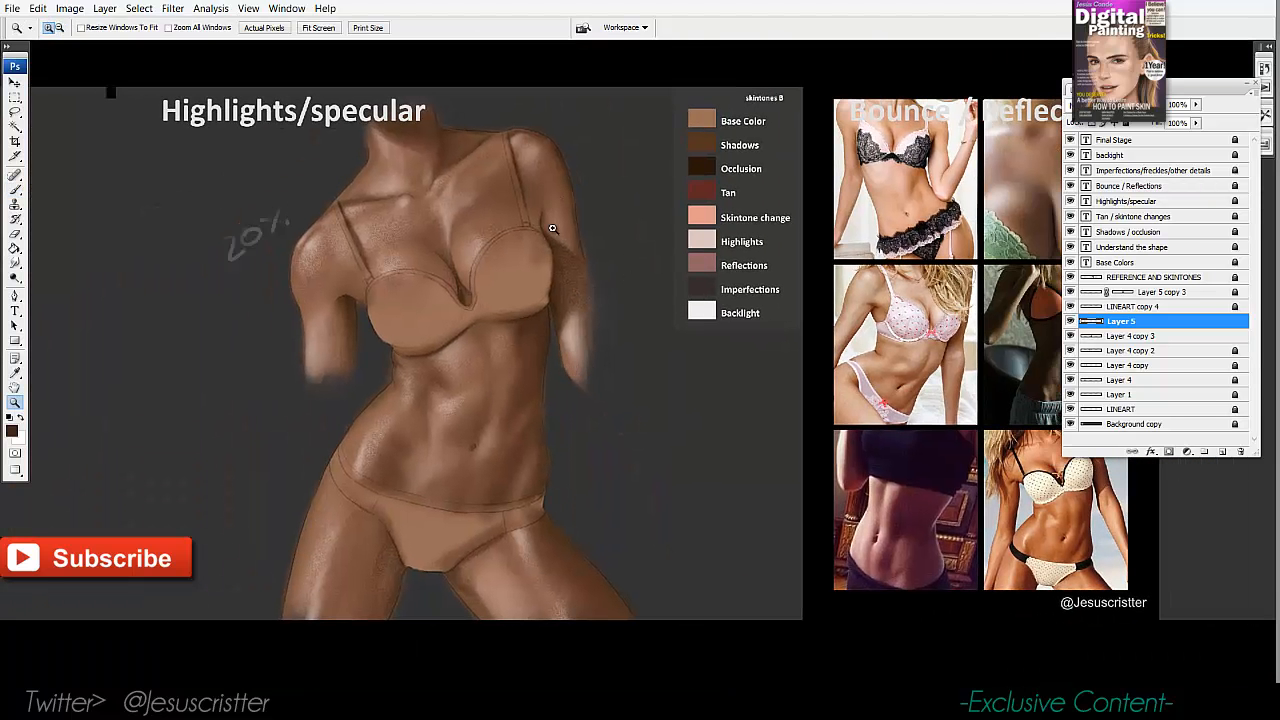
# Sample the Highlights swatch as the painting colour and return to the upper torso.
pyautogui.moveTo(548, 286); pyautogui.dragTo(532, 324)
pyautogui.click(777, 271)
pyautogui.press('z')
pyautogui.click(549, 320)
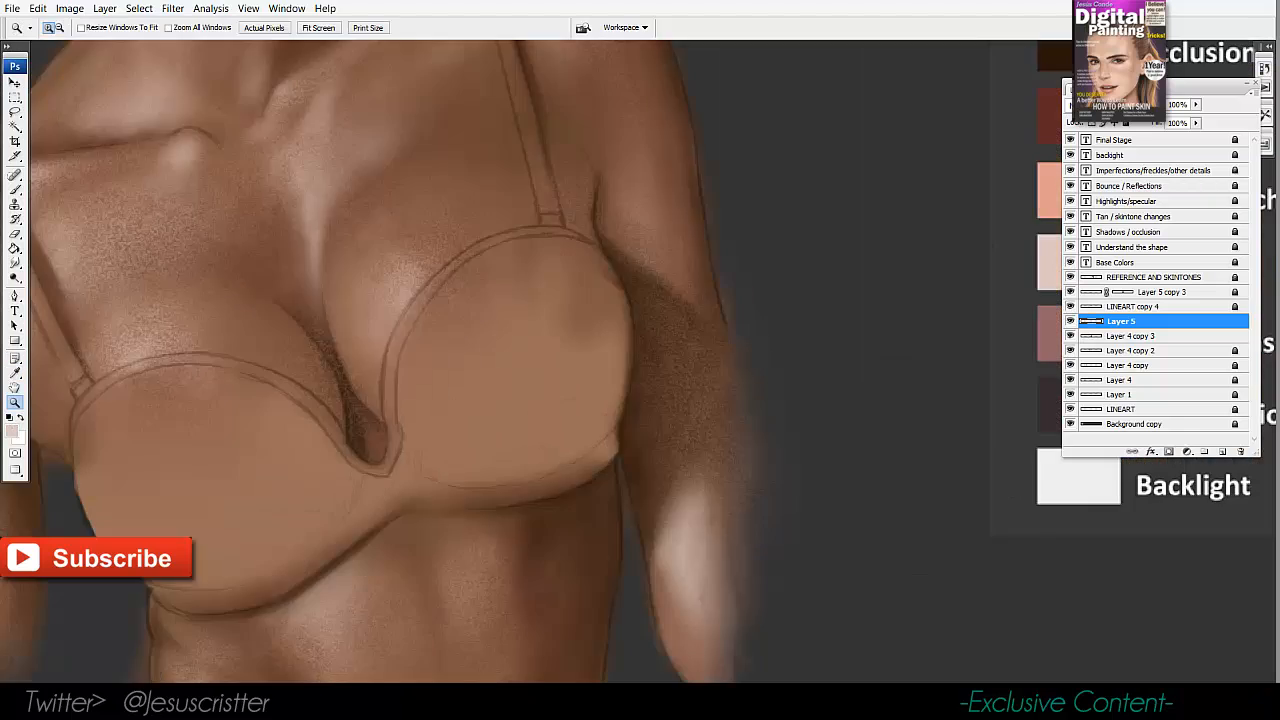
pyautogui.press('b')
pyautogui.press('z')
pyautogui.rightClick(471, 254)
pyautogui.click(522, 264)
pyautogui.moveTo(602, 319); pyautogui.dragTo(689, 372)
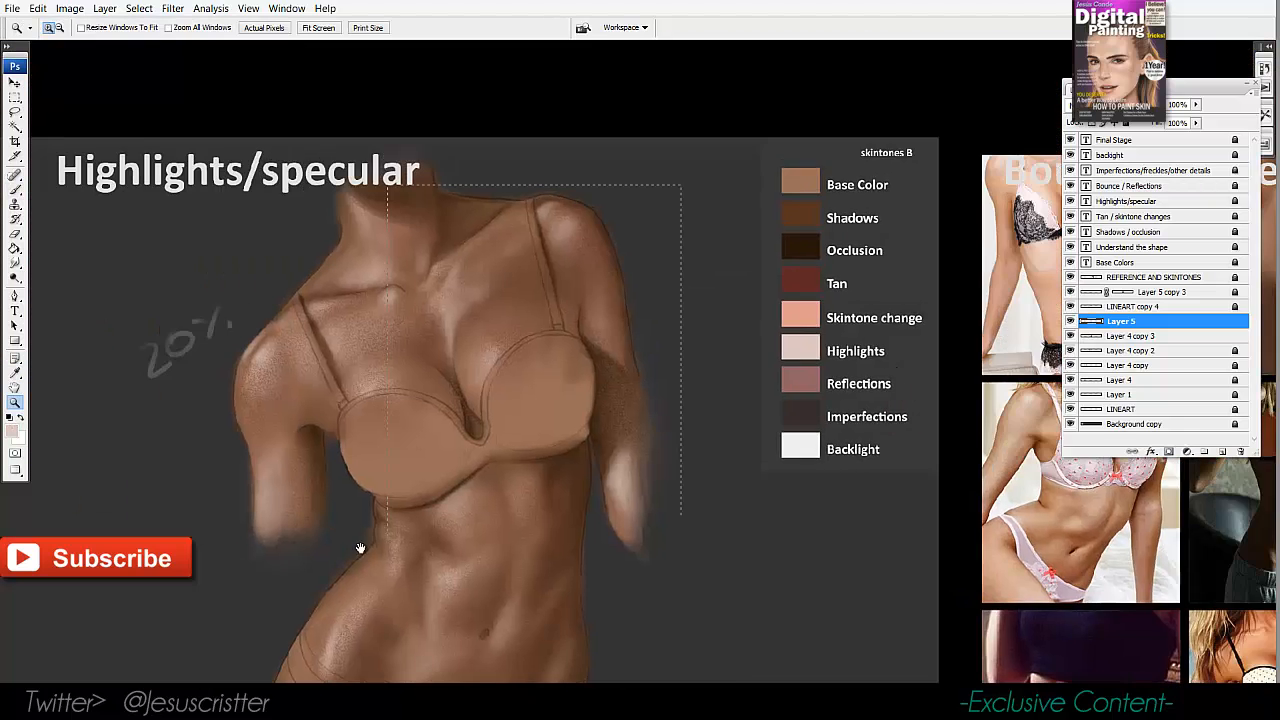
pyautogui.click(360, 546)
# Brush soft highlights over the upper breasts above the bra cups with a 35 px brush at 40% opacity.
pyautogui.press('b')
pyautogui.press(']')
pyautogui.moveTo(503, 391)
pyautogui.mouseDown()
pyautogui.moveTo(550, 384)
pyautogui.moveTo(491, 406)
pyautogui.moveTo(512, 411)
pyautogui.moveTo(492, 450)
pyautogui.mouseUp()
pyautogui.moveTo(551, 383); pyautogui.dragTo(509, 394)
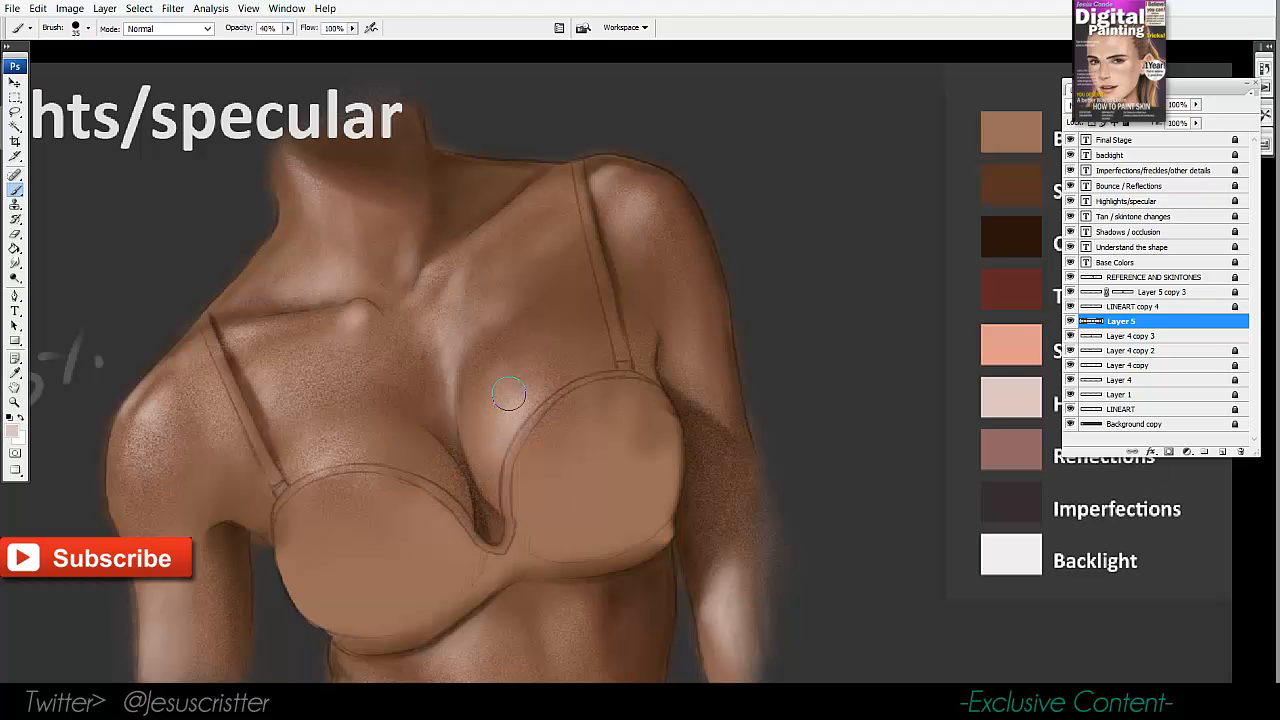
pyautogui.moveTo(350, 455)
pyautogui.mouseDown()
pyautogui.moveTo(291, 472)
pyautogui.moveTo(300, 489)
pyautogui.moveTo(312, 441)
pyautogui.moveTo(346, 436)
pyautogui.moveTo(316, 444)
pyautogui.mouseUp()
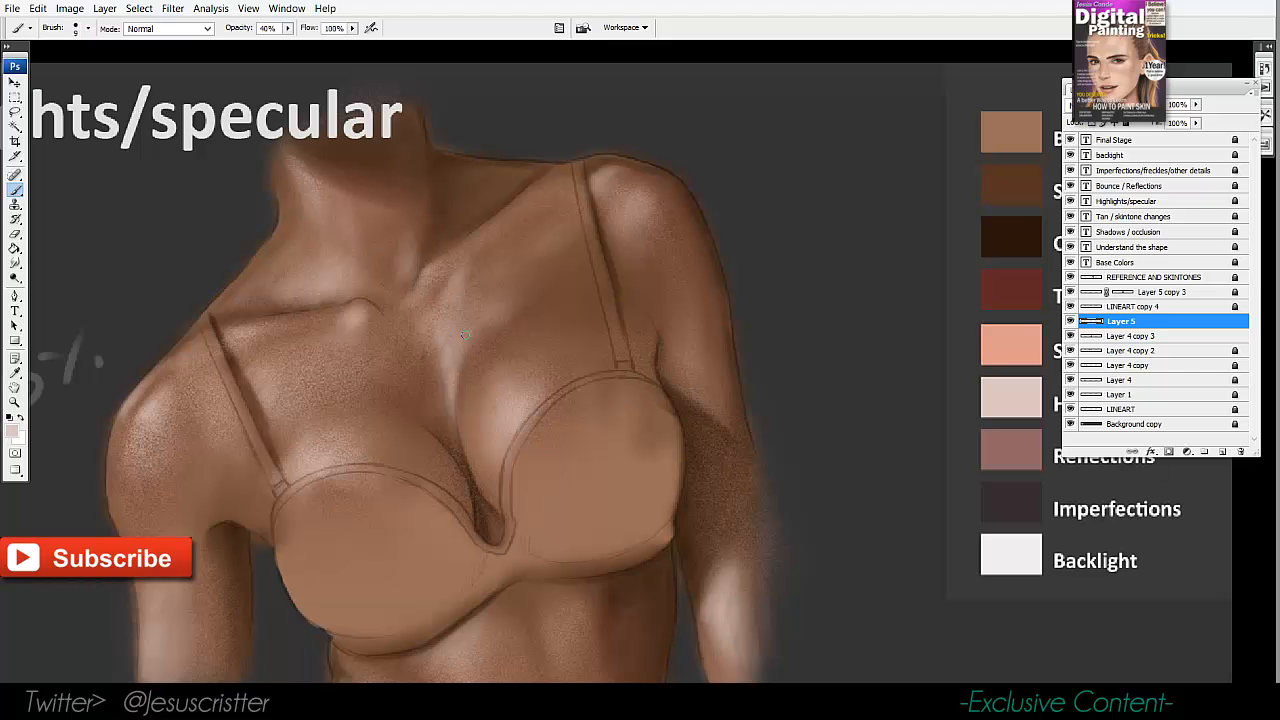
# Paint fine highlights along the sternum and cleavage with a 9 px brush, and review the full figure.
pyautogui.moveTo(447, 382); pyautogui.dragTo(447, 303)
pyautogui.keyDown('ctrl'); pyautogui.keyDown('alt'); pyautogui.click(589, 192); pyautogui.keyUp('alt'); pyautogui.keyUp('ctrl')
pyautogui.keyDown('ctrl'); pyautogui.keyDown('alt'); pyautogui.click(568, 274); pyautogui.keyUp('alt'); pyautogui.keyUp('ctrl')
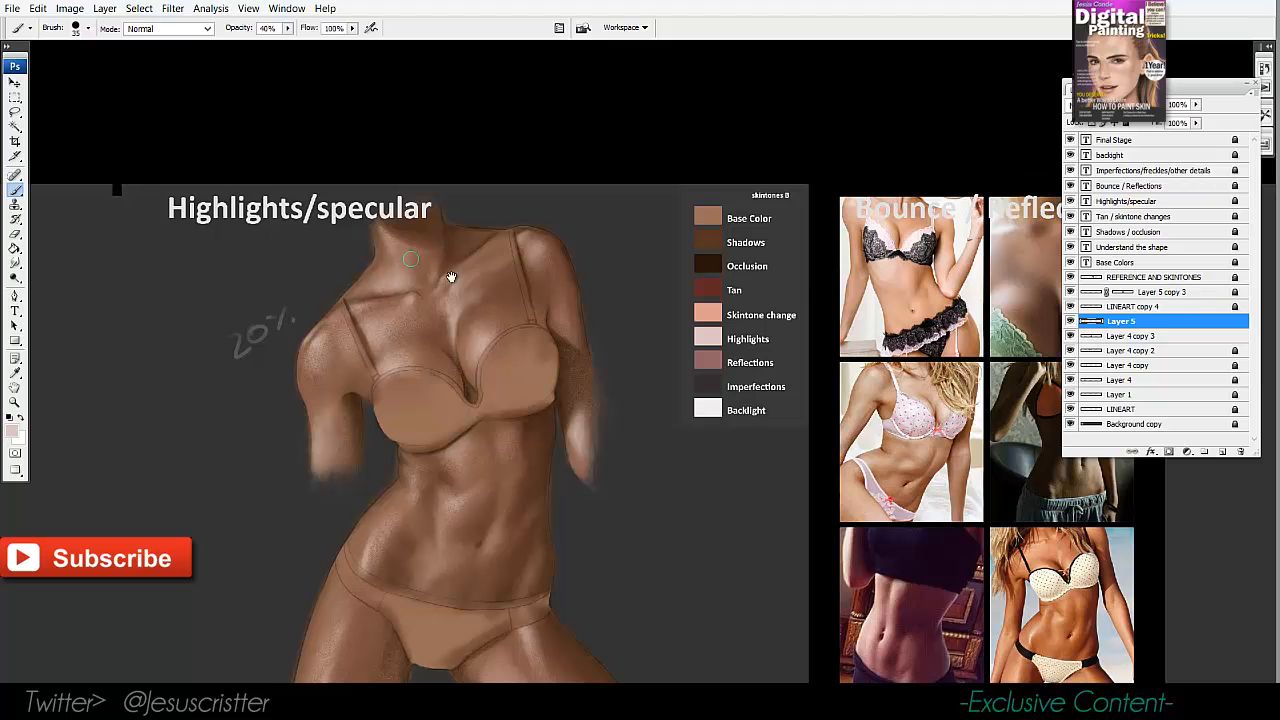
pyautogui.moveTo(478, 489); pyautogui.dragTo(495, 413)
pyautogui.press('z')
pyautogui.keyDown('alt'); pyautogui.click(525, 395); pyautogui.keyUp('alt')
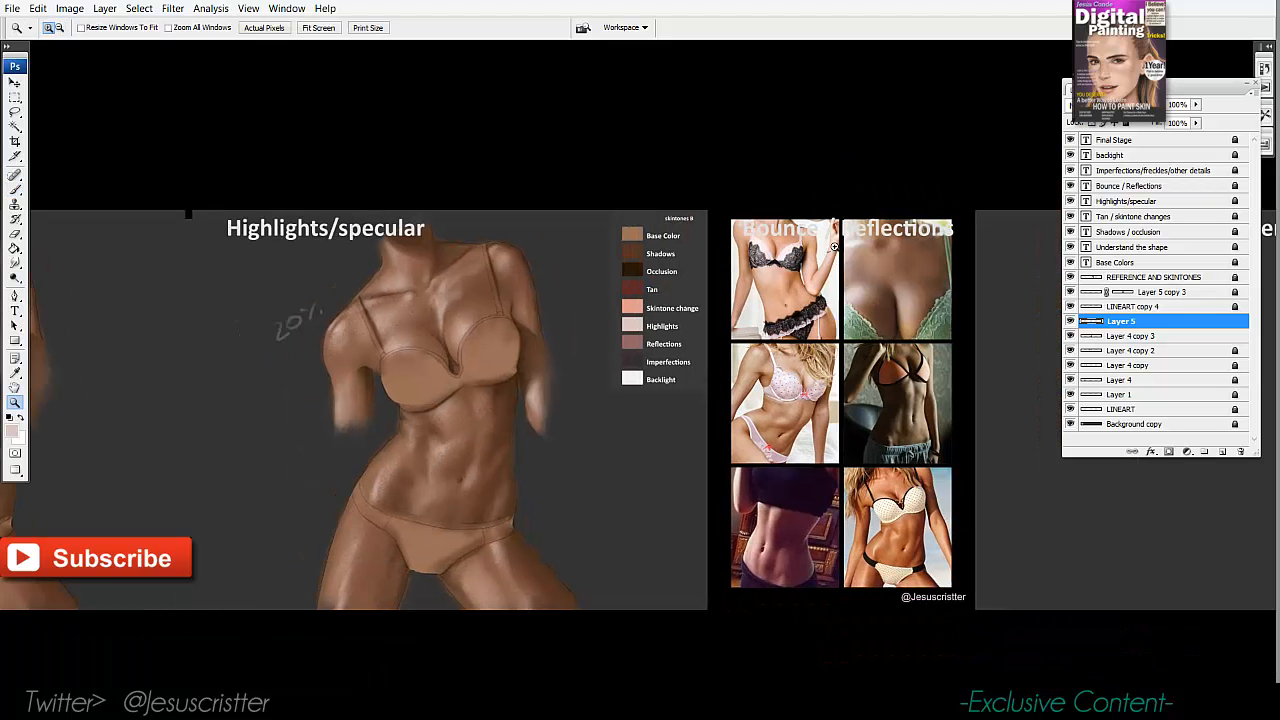
# Add highlights to the centre of the upper chest with a 20 px brush at 40% opacity.
pyautogui.moveTo(437, 210); pyautogui.dragTo(630, 458)
pyautogui.press('b')
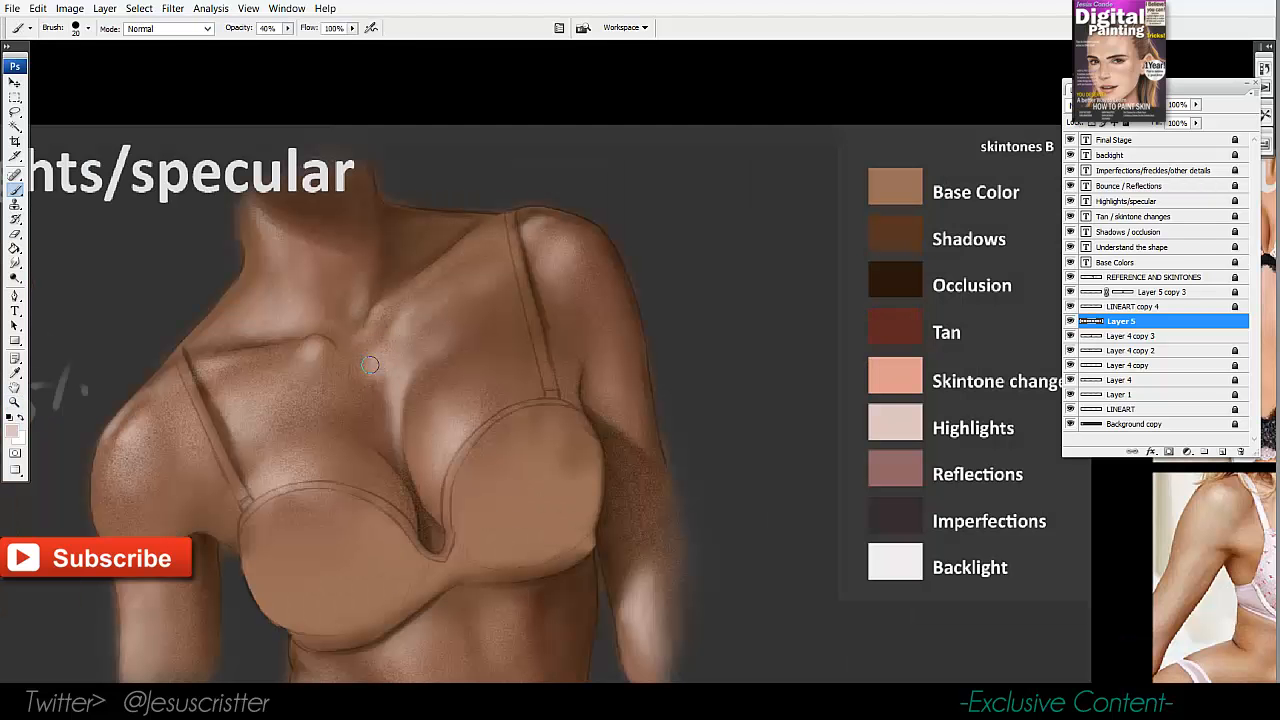
pyautogui.press('z')
pyautogui.keyDown('alt'); pyautogui.click(511, 313); pyautogui.keyUp('alt')
pyautogui.keyDown('alt'); pyautogui.click(511, 313); pyautogui.keyUp('alt')
pyautogui.moveTo(571, 271); pyautogui.dragTo(579, 265)
pyautogui.keyDown('alt'); pyautogui.click(627, 257); pyautogui.keyUp('alt')
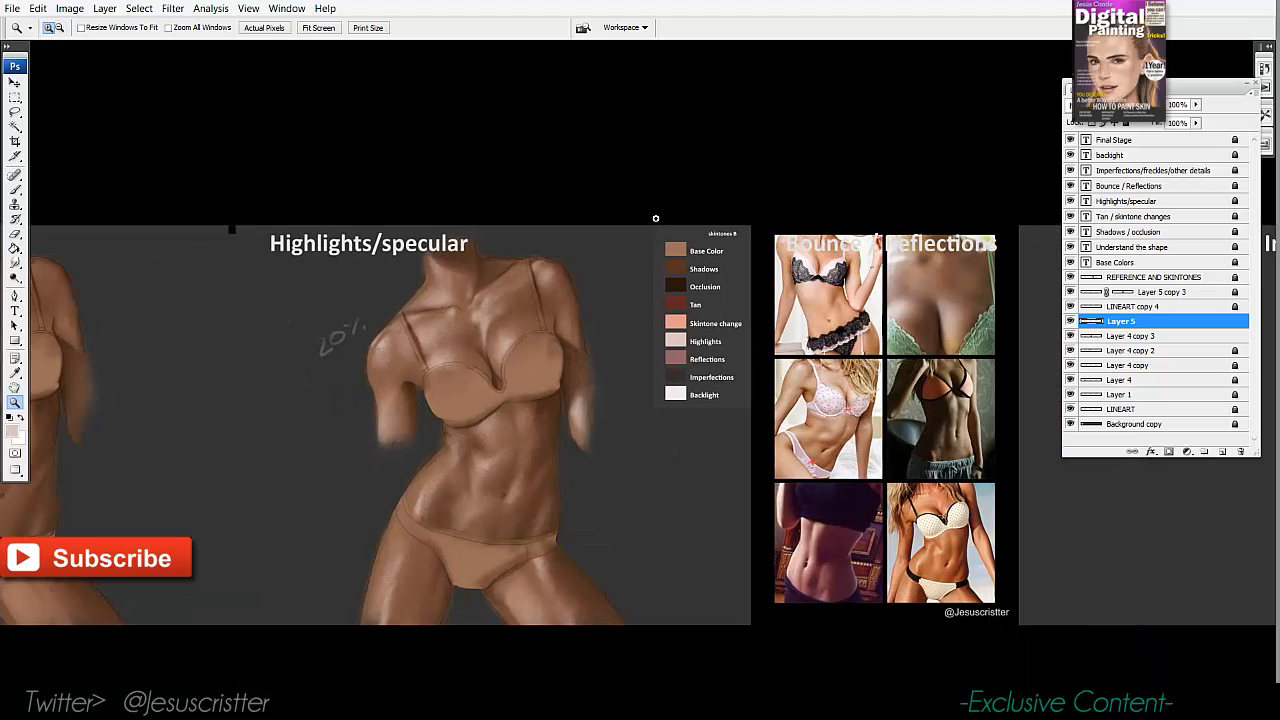
# Paint highlights on the thighs at 40% opacity, using brush sizes between 15 and 45 px.
pyautogui.press('b')
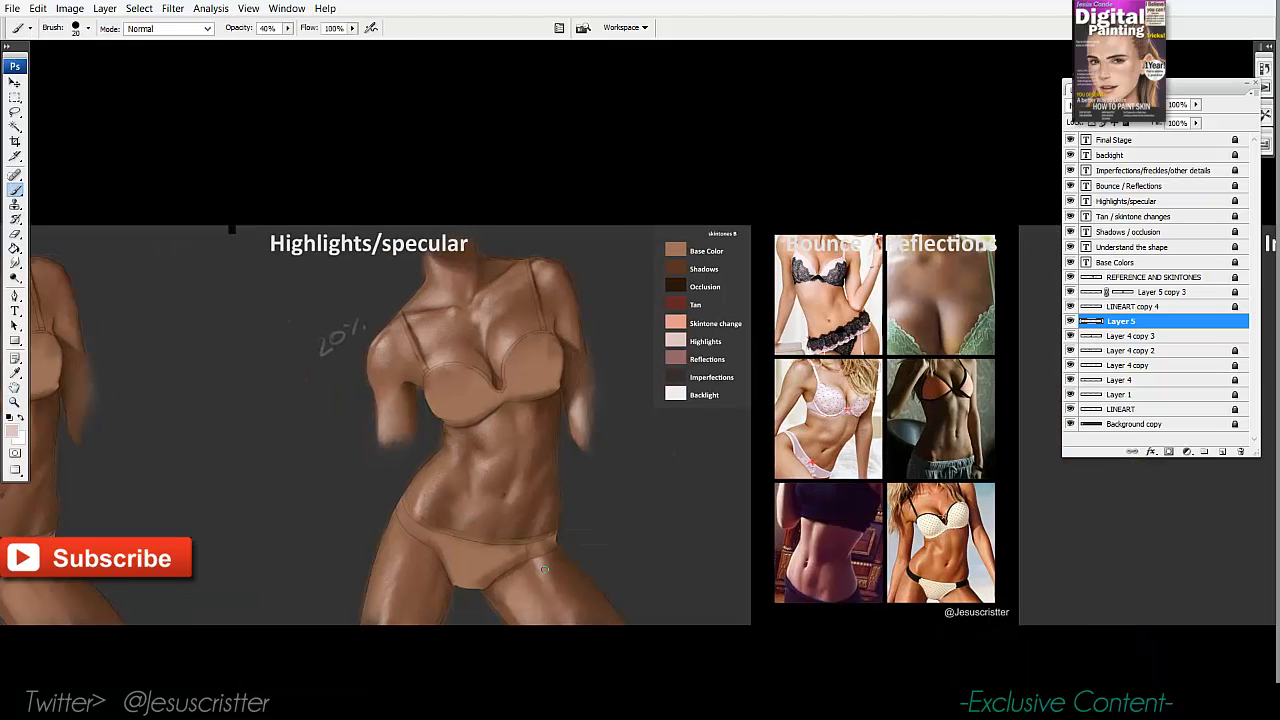
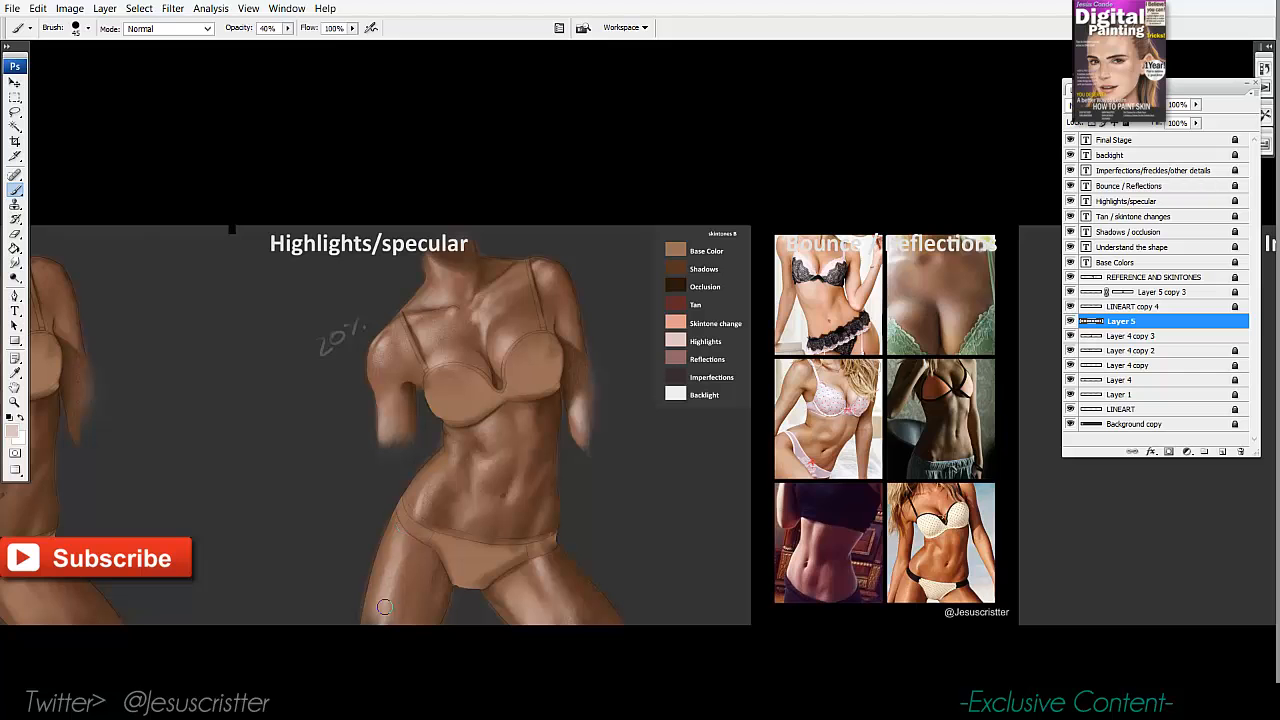
pyautogui.press('z')
pyautogui.click(434, 563)
pyautogui.press('b')
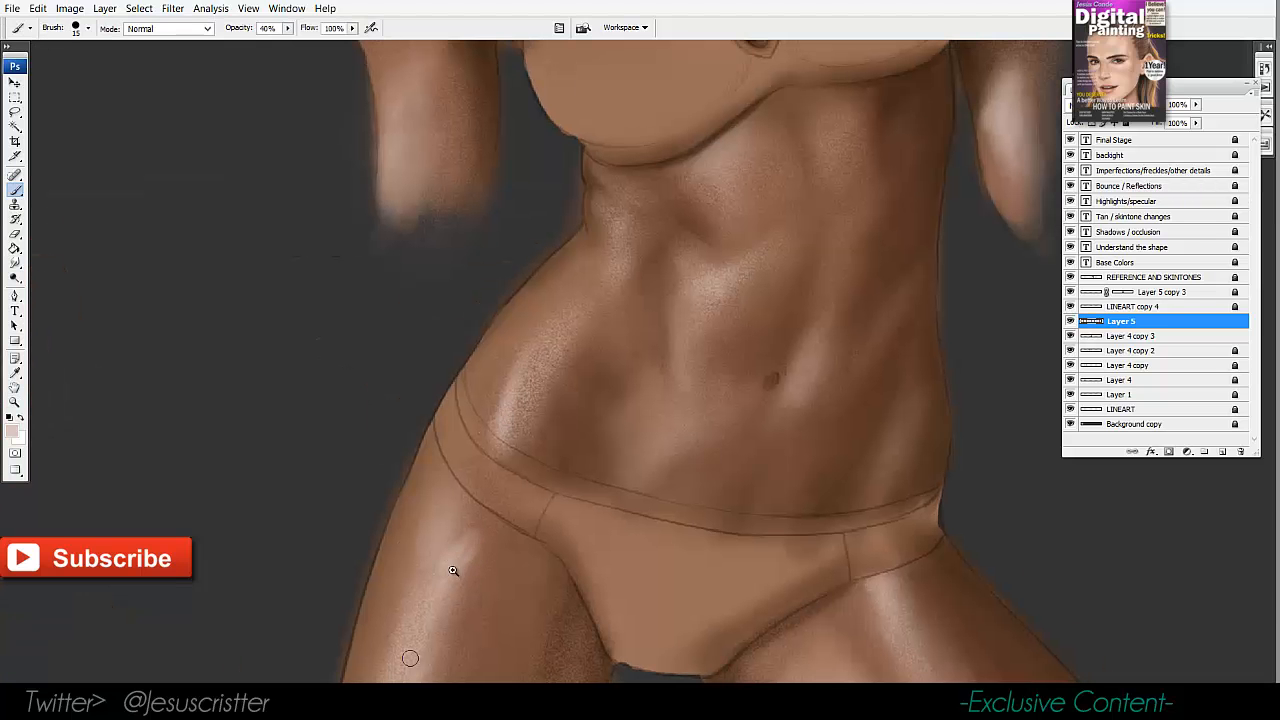
pyautogui.press('z')
pyautogui.keyDown('alt'); pyautogui.click(643, 366); pyautogui.keyUp('alt')
pyautogui.moveTo(705, 350); pyautogui.dragTo(657, 346)
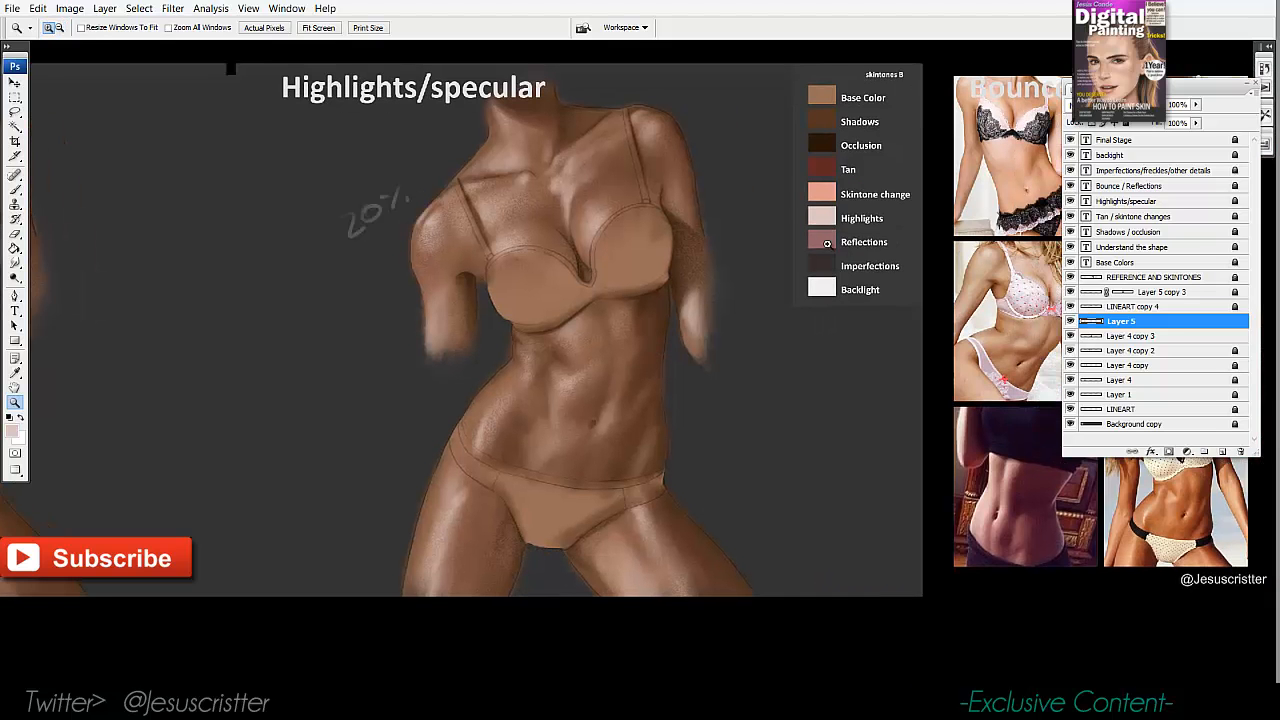
pyautogui.moveTo(846, 293); pyautogui.dragTo(823, 291)
pyautogui.press('b')
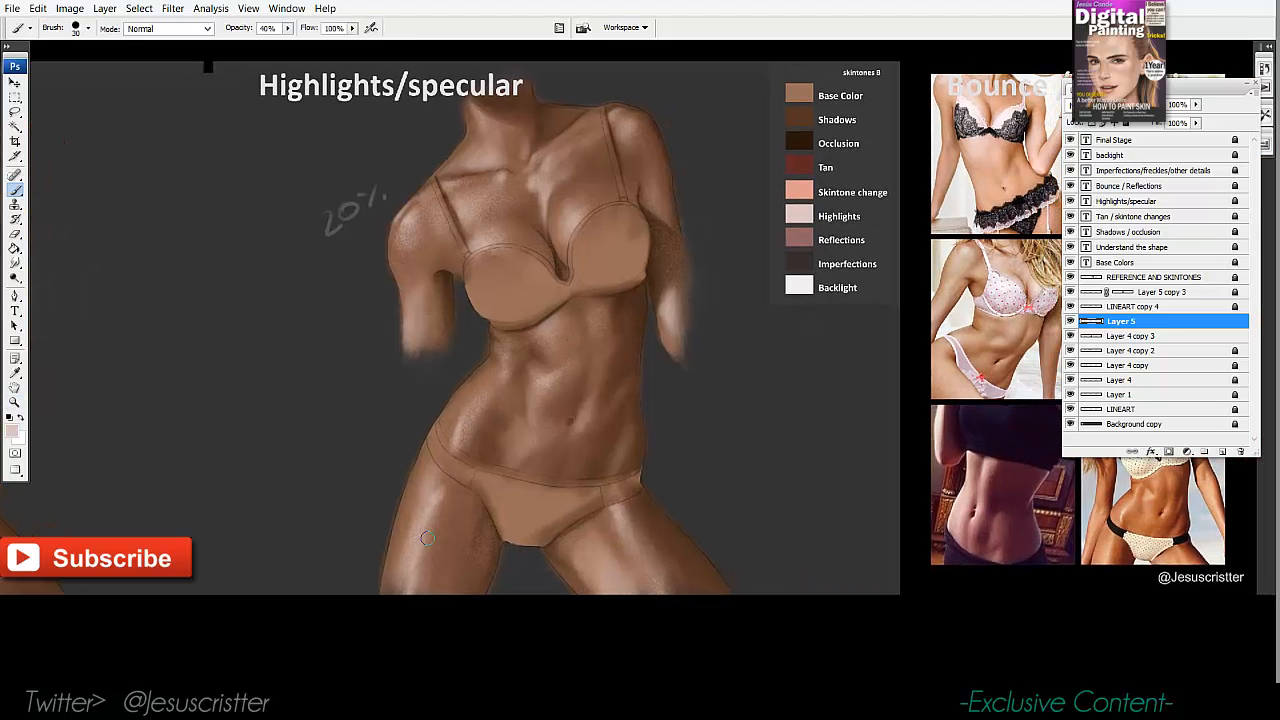
pyautogui.moveTo(475, 456); pyautogui.dragTo(441, 464)
# Compare the figure with Layer 5 hidden and shown, and merge Layer 5 down into Layer 4 copy 3.
pyautogui.click(1071, 322)
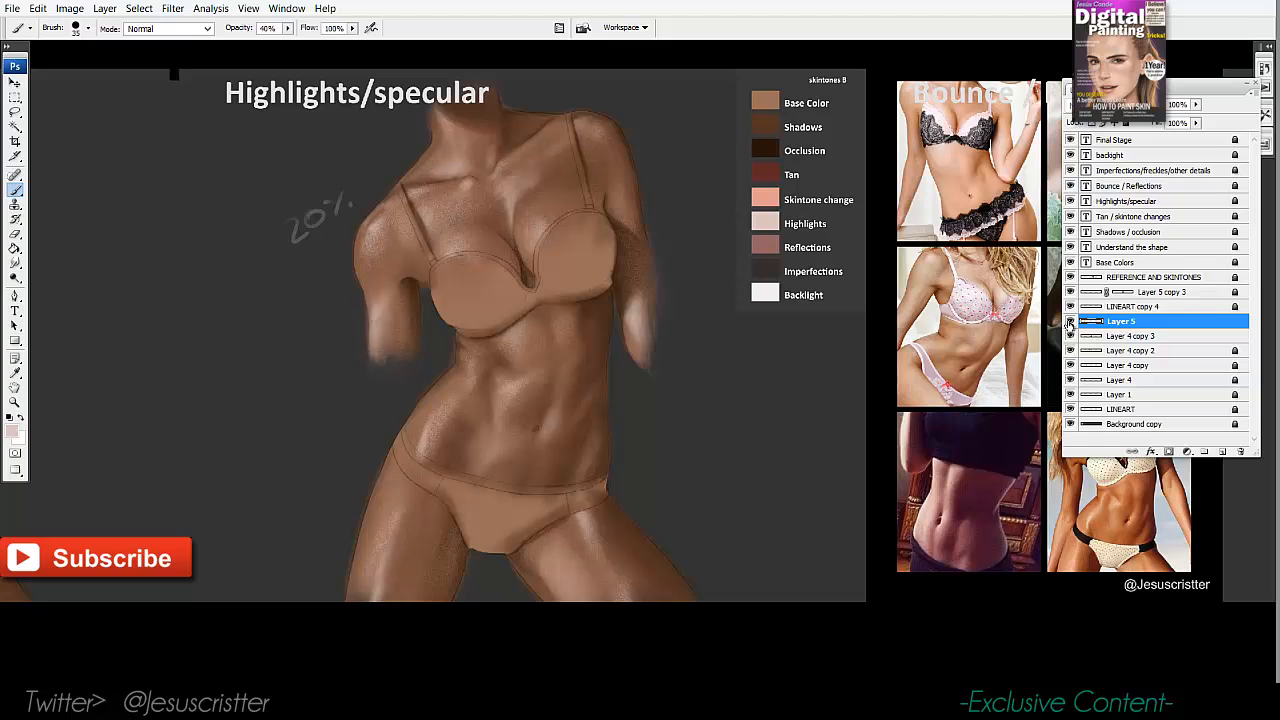
pyautogui.click(1071, 322)
pyautogui.hotkey('ctrl', 'e')
pyautogui.click(1072, 322)
pyautogui.click(1071, 322)
# Unlock LINEART copy 4 and move the REFERENCE AND SKINTONES layer so its swatches sit in the Bounce / Reflections section.
pyautogui.click(1128, 310)
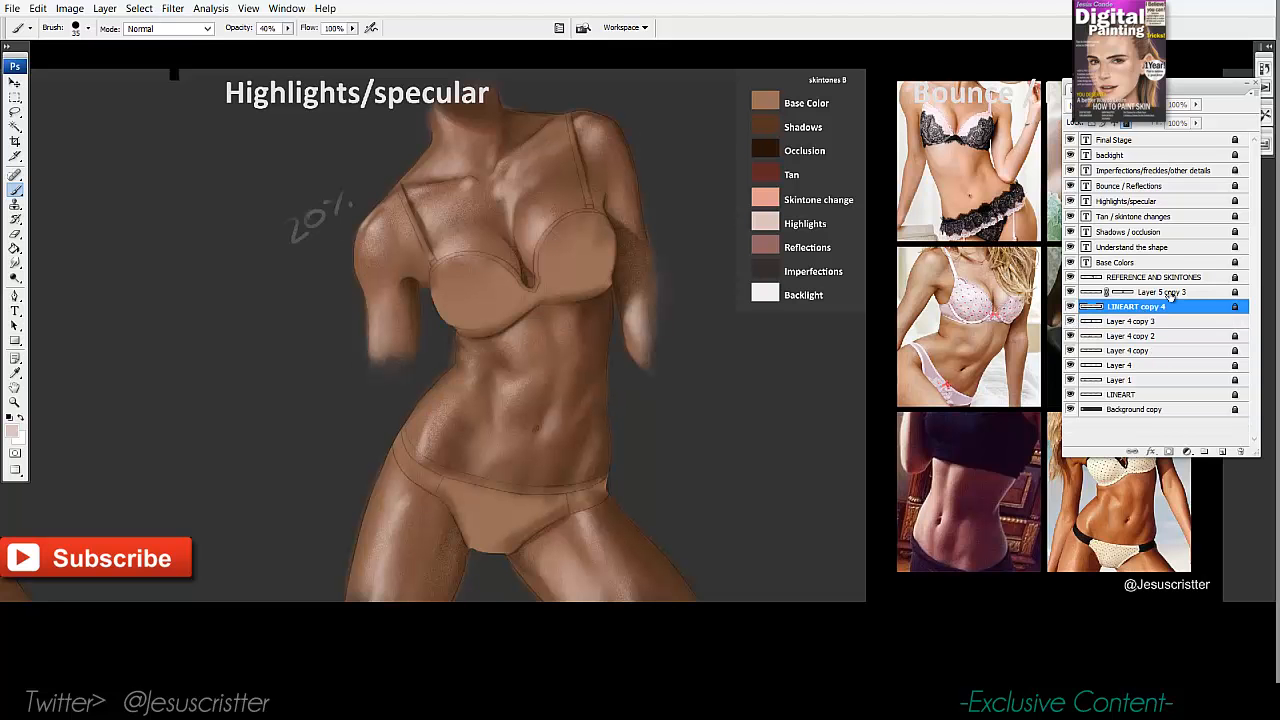
pyautogui.click(1008, 631)
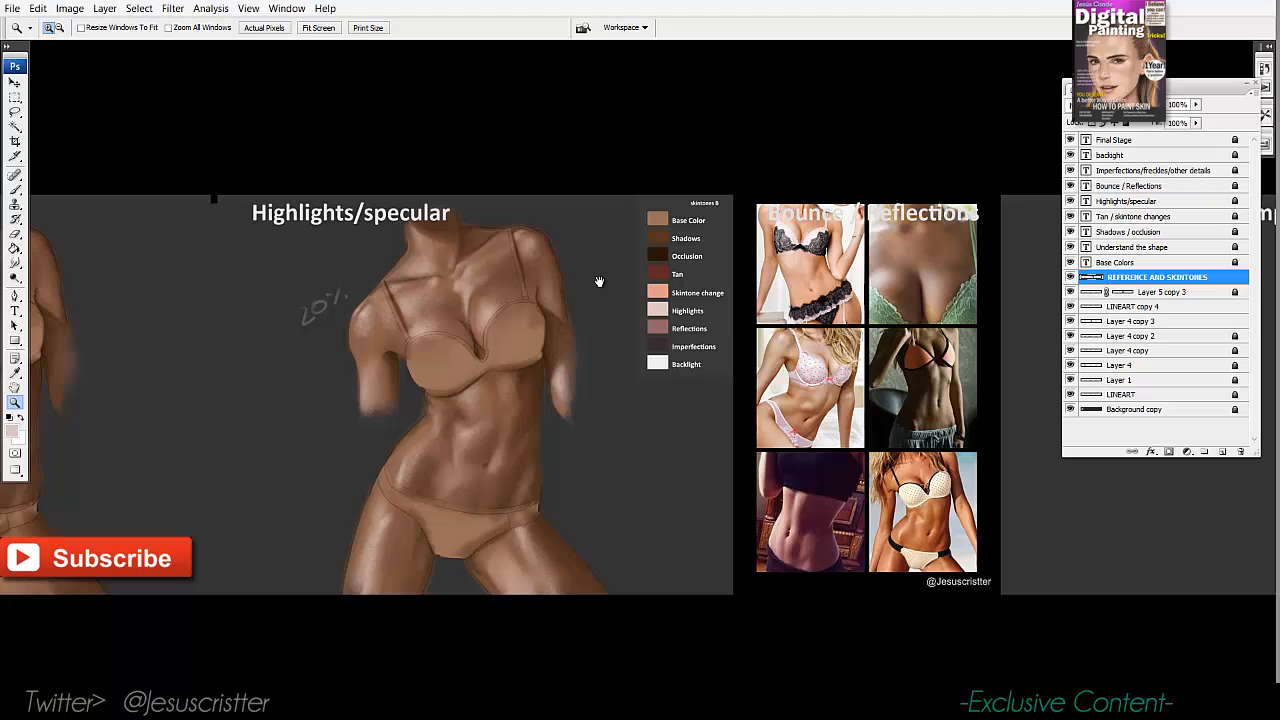
pyautogui.press('f')
pyautogui.moveTo(674, 289); pyautogui.dragTo(418, 295)
pyautogui.press('v')
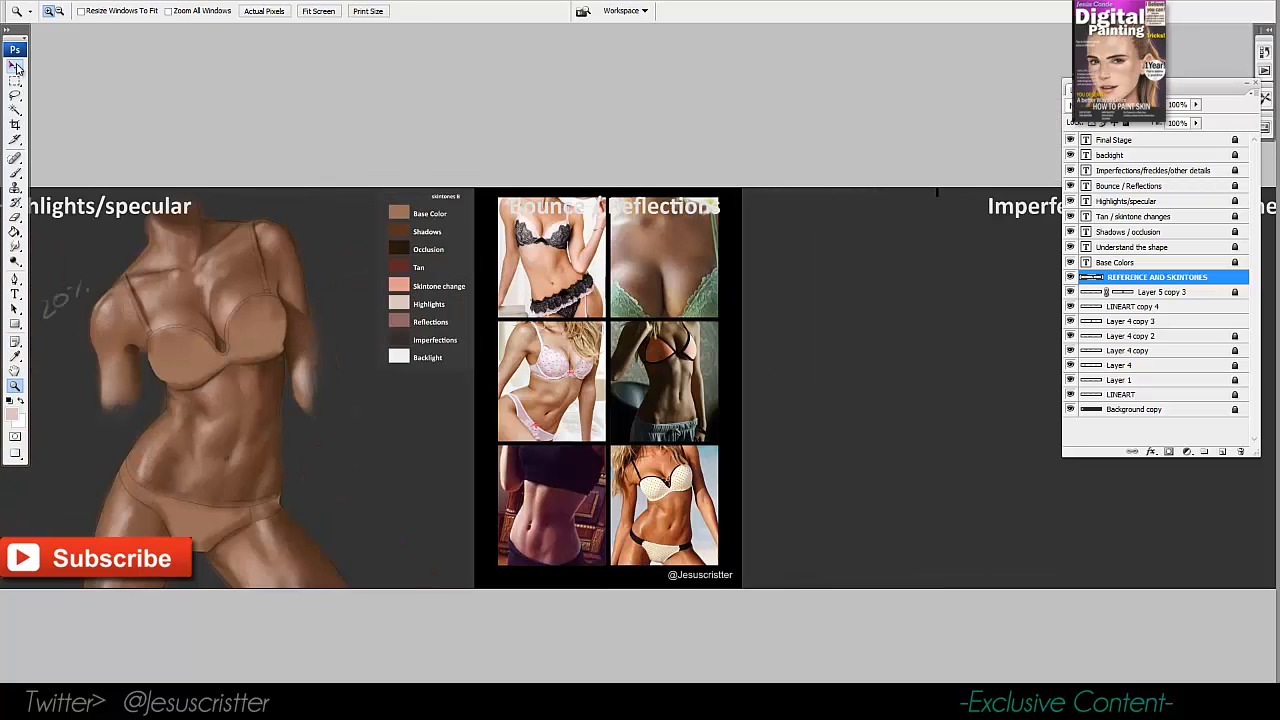
pyautogui.press('f')
pyautogui.press('f')
pyautogui.press('f')
pyautogui.moveTo(519, 286); pyautogui.dragTo(957, 252)
# Duplicate LINEART copy 4 and Layer 4 copy 3 together, and place the copied figure in the Bounce / Reflections section.
pyautogui.click(1070, 292)
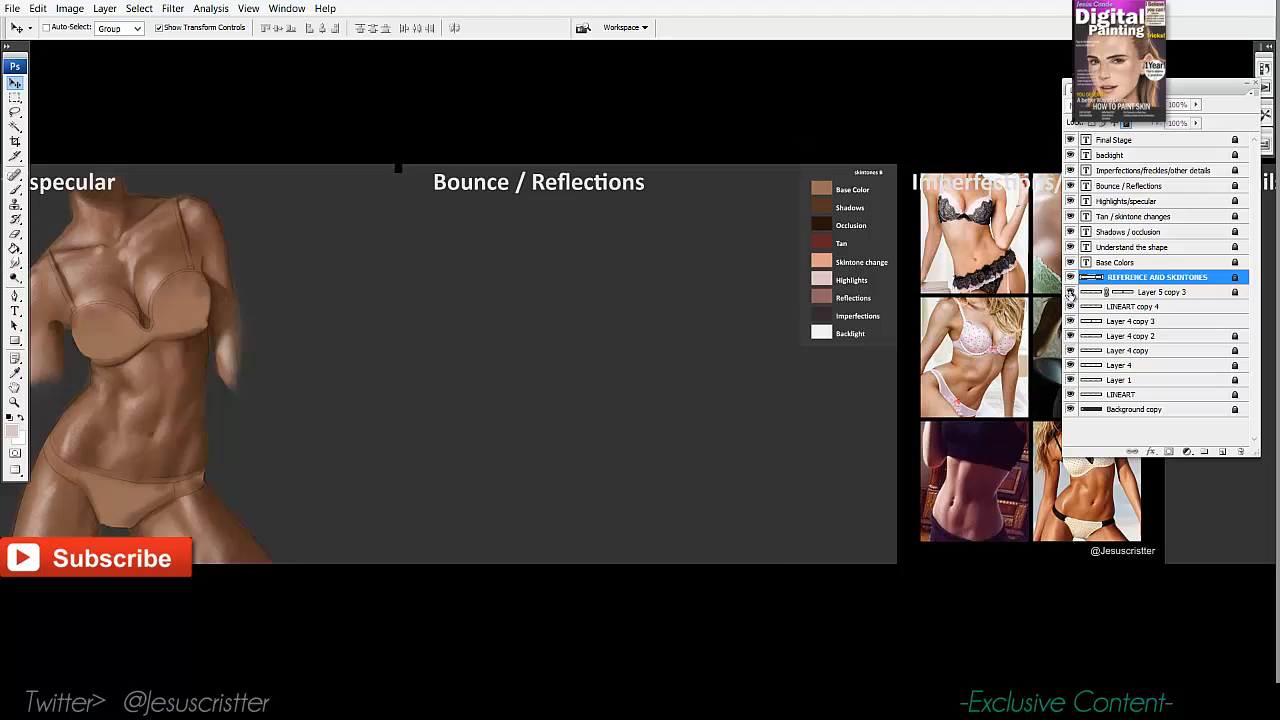
pyautogui.click(1095, 306)
pyautogui.keyDown('shift'); pyautogui.click(1110, 321); pyautogui.keyUp('shift')
pyautogui.hotkey('ctrl', 'j')
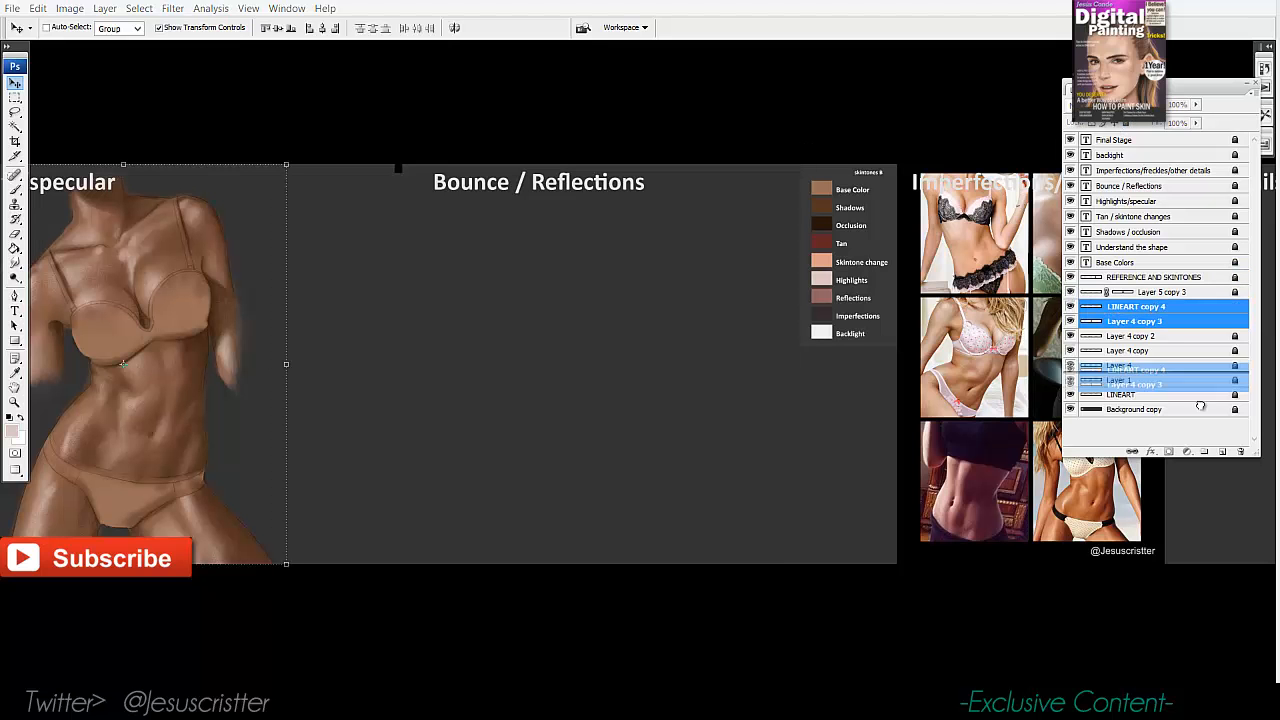
pyautogui.moveTo(181, 274); pyautogui.dragTo(684, 275)
# Merge LINEART copy 4 into Layer 4 copy 3, check the merged layer by toggling its visibility, and lock it.
pyautogui.click(1157, 340)
pyautogui.hotkey('ctrl', 'e')
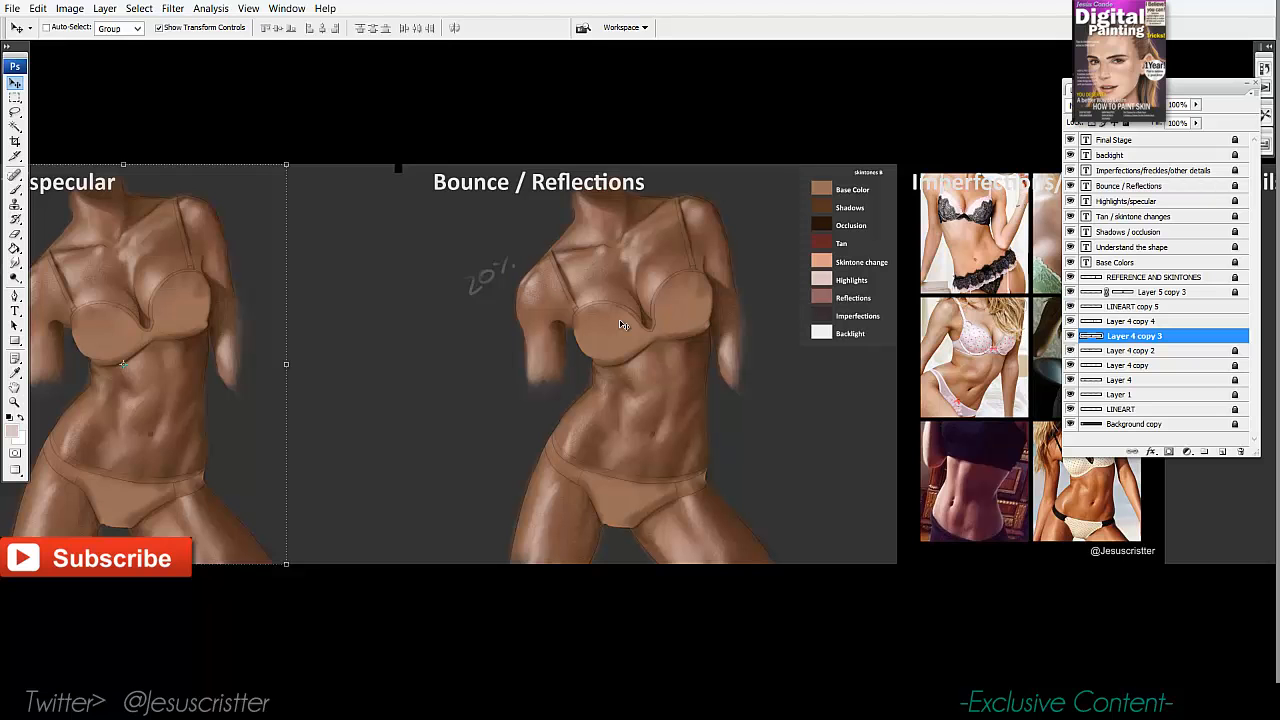
pyautogui.click(1070, 338)
pyautogui.click(1070, 338)
# Select Layer 4 copy 4 and sample the Reflections swatch as the painting colour.
pyautogui.click(1097, 323)
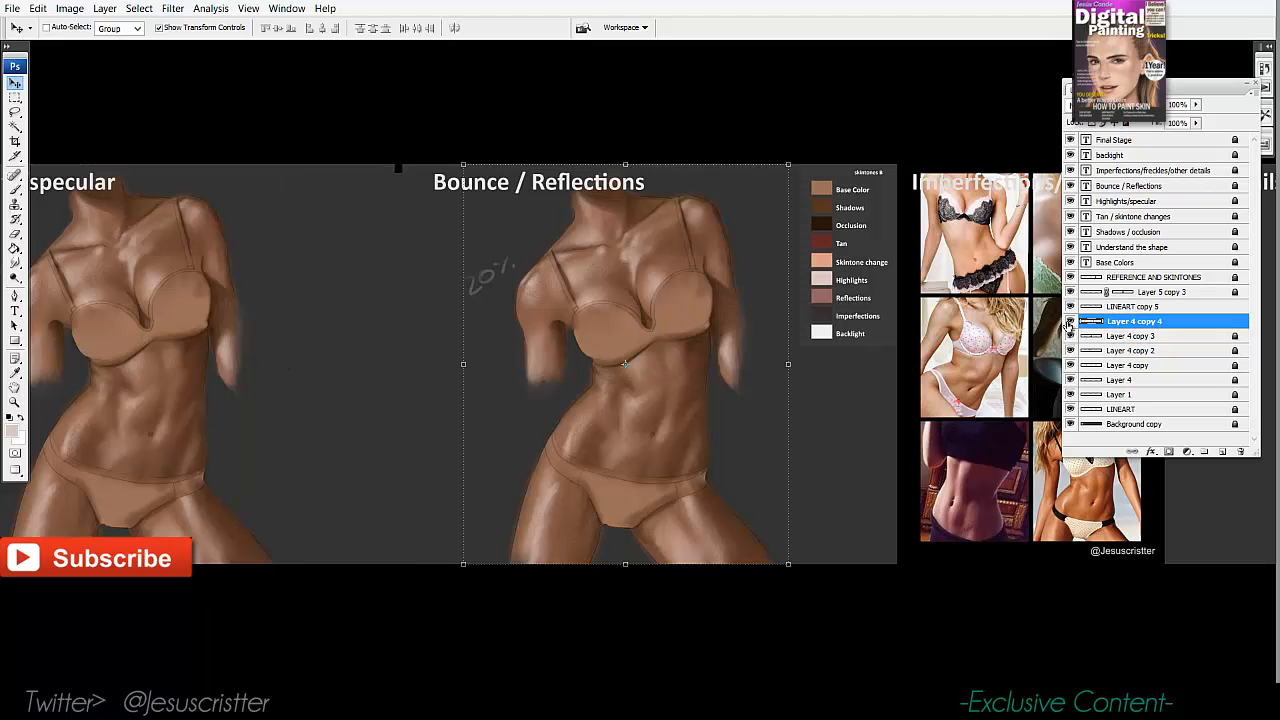
pyautogui.press('z')
pyautogui.click(678, 282)
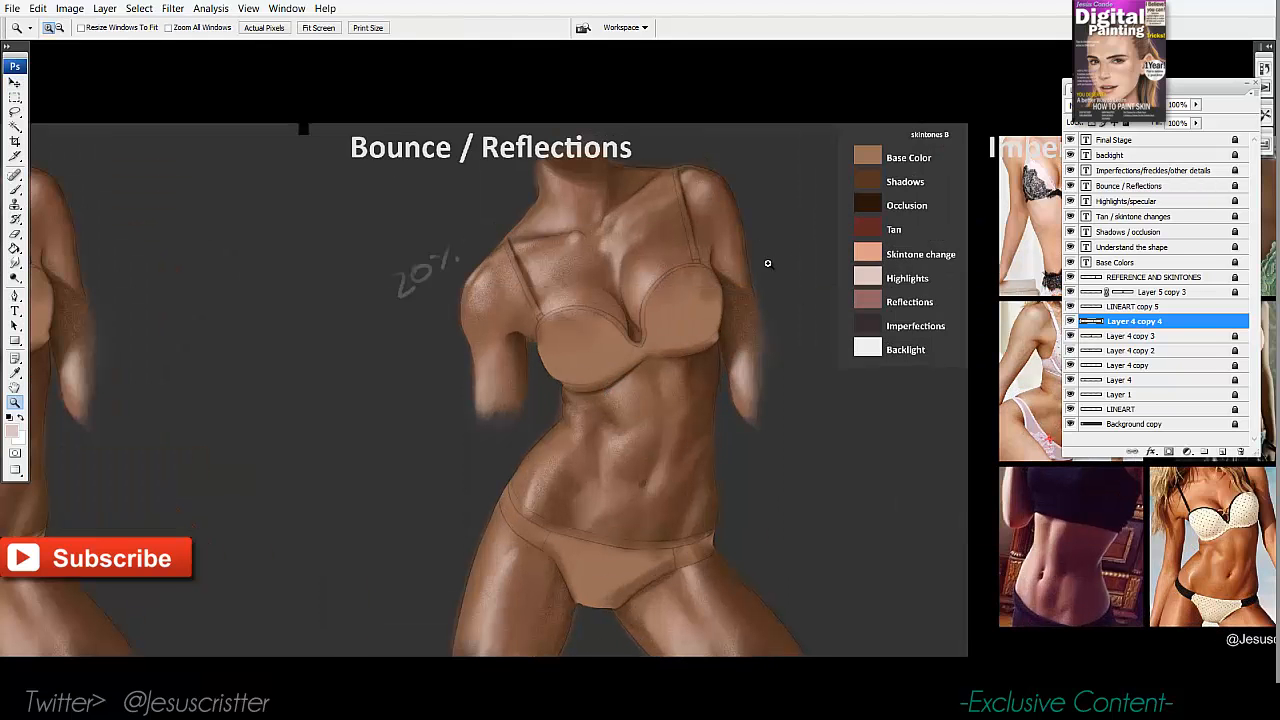
pyautogui.press('i')
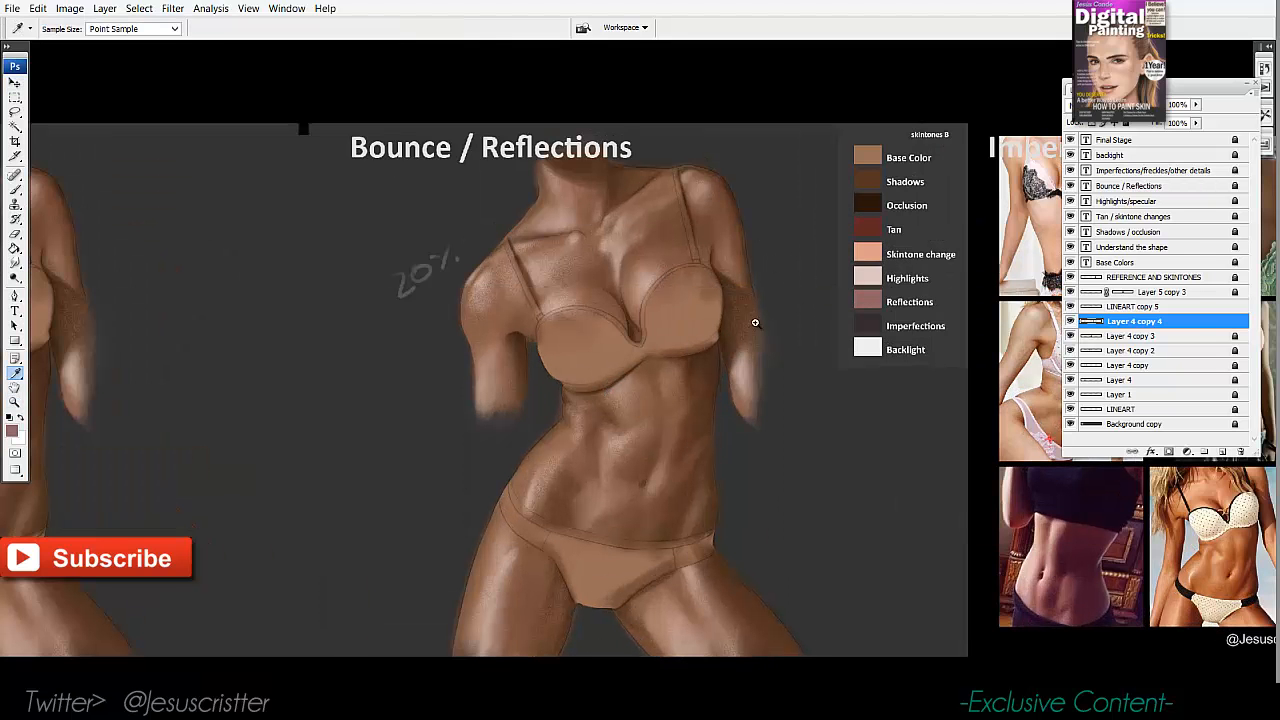
pyautogui.press('z')
pyautogui.click(755, 322)
pyautogui.moveTo(964, 311); pyautogui.dragTo(960, 325)
# Add a new layer above Layer 4 copy 4 and paint the first reflection on the shaded ribs beneath the bra with a size 15 brush.
pyautogui.hotkey('ctrl', 'alt', 'shift', 'n')
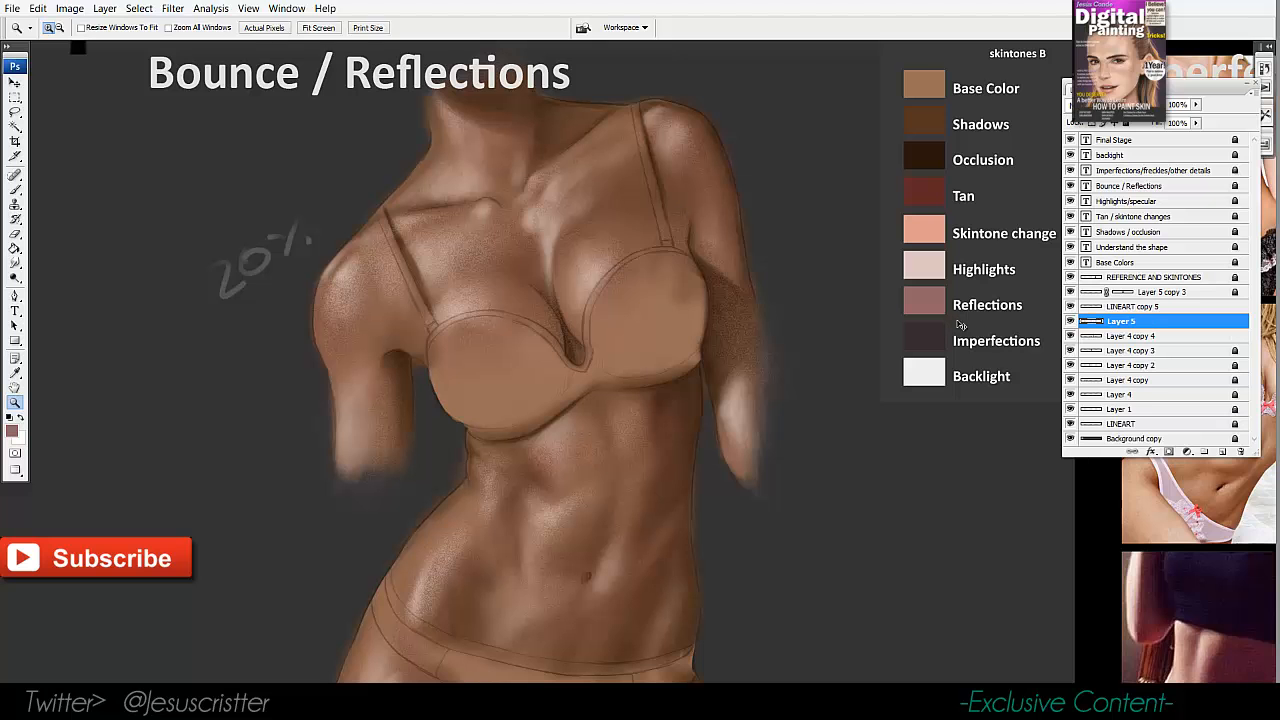
pyautogui.click(683, 349)
pyautogui.press('b')
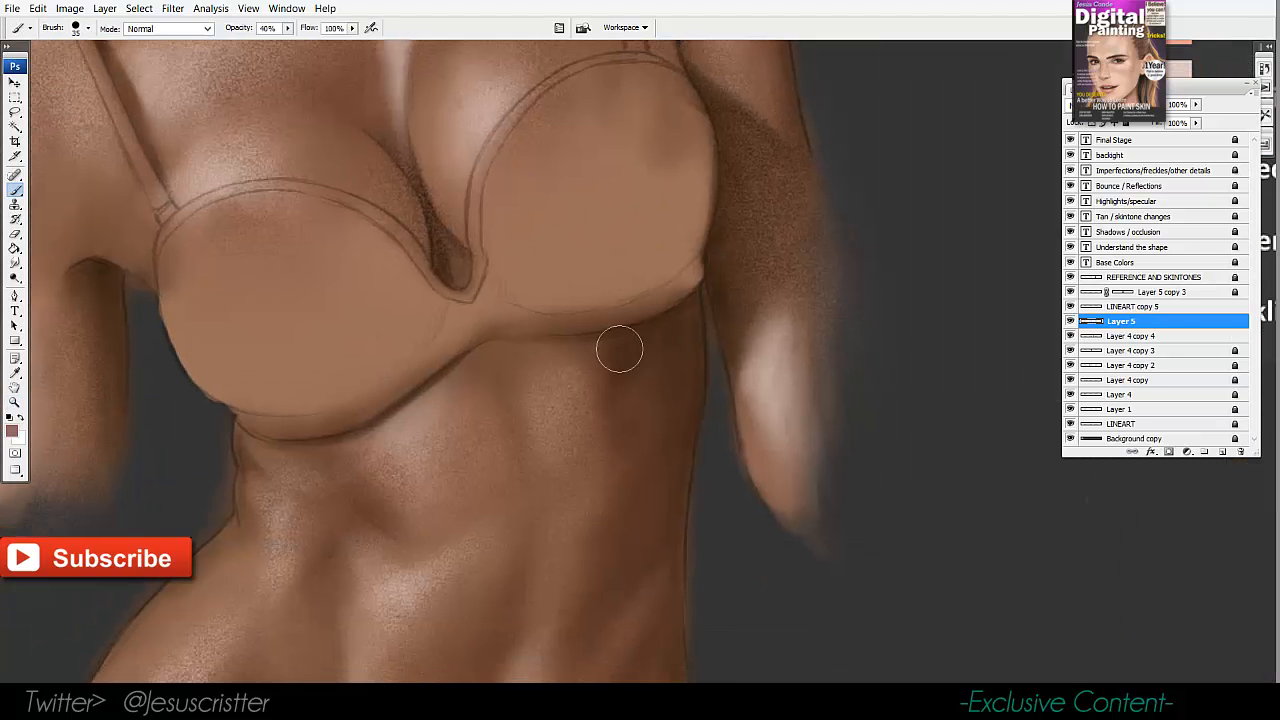
pyautogui.press('[')
pyautogui.press('[')
pyautogui.press('[')
pyautogui.press('[')
pyautogui.press('[')
pyautogui.press('z')
pyautogui.keyDown('alt'); pyautogui.click(691, 350); pyautogui.keyUp('alt')
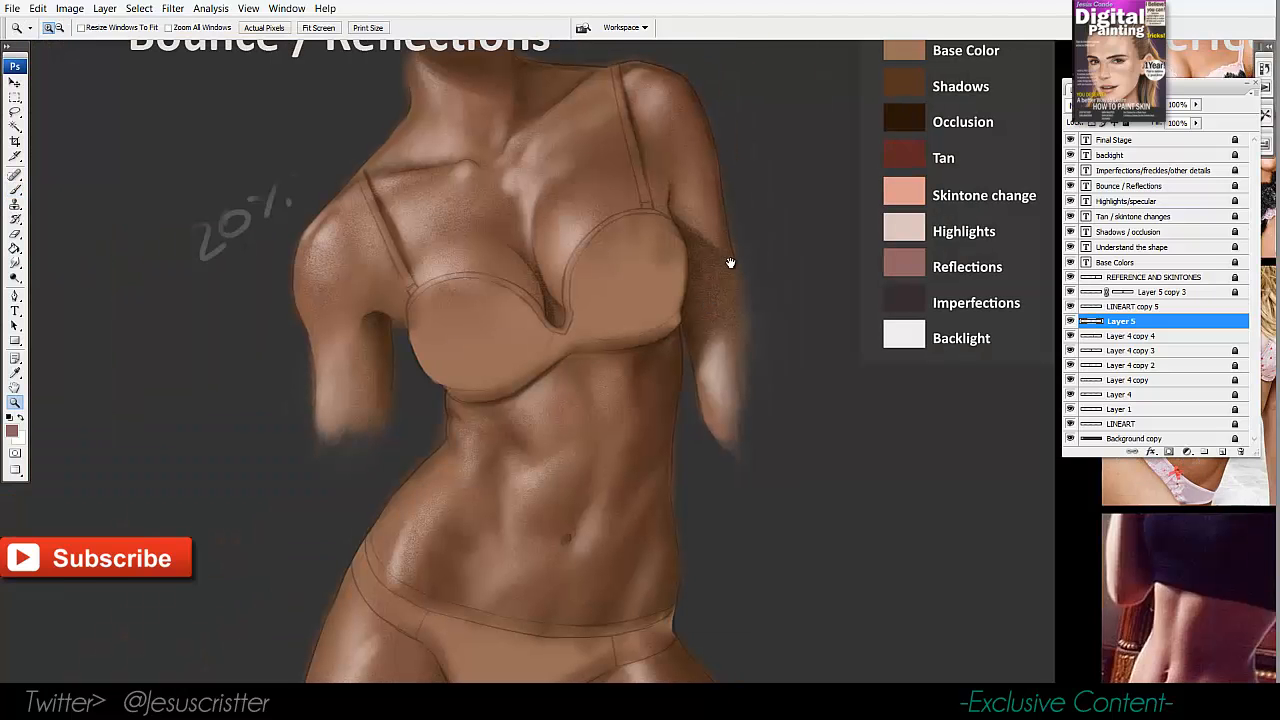
pyautogui.click(675, 368)
pyautogui.press('b')
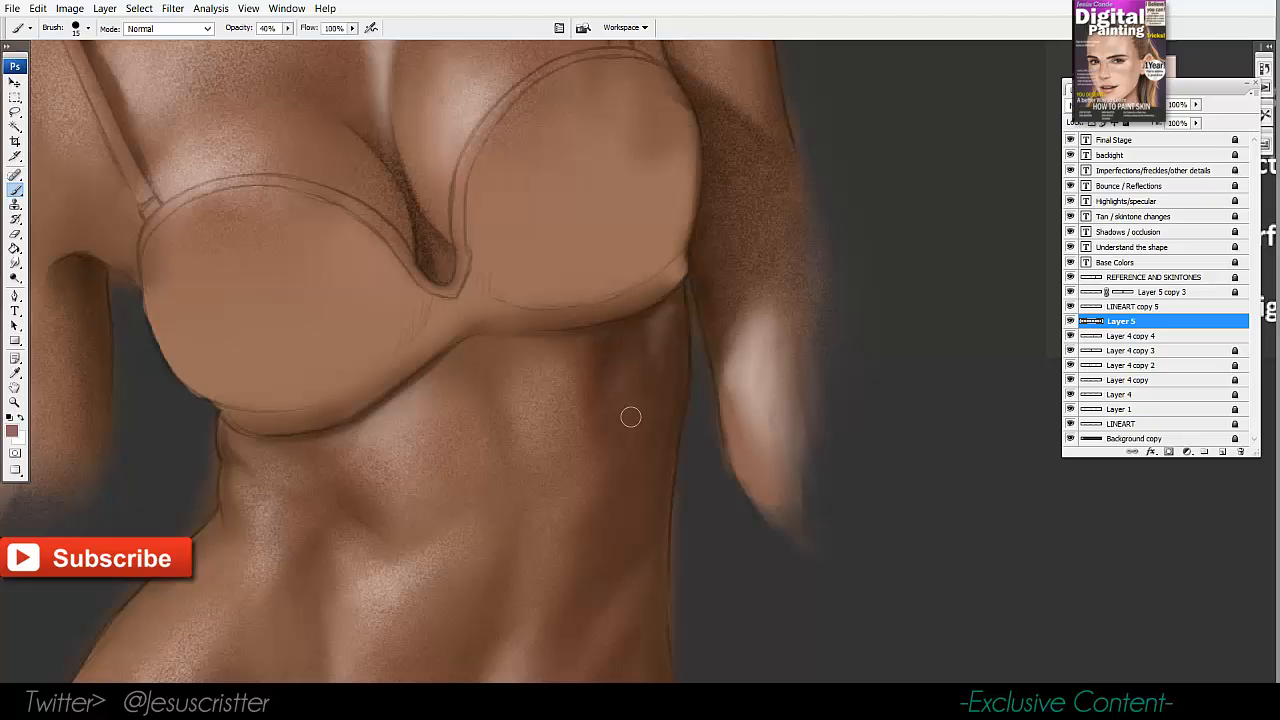
# Paint reflected-light streaks down the shaded side of the waist and across the obliques with a size 20 brush.
pyautogui.scroll(-2, 573, 534)
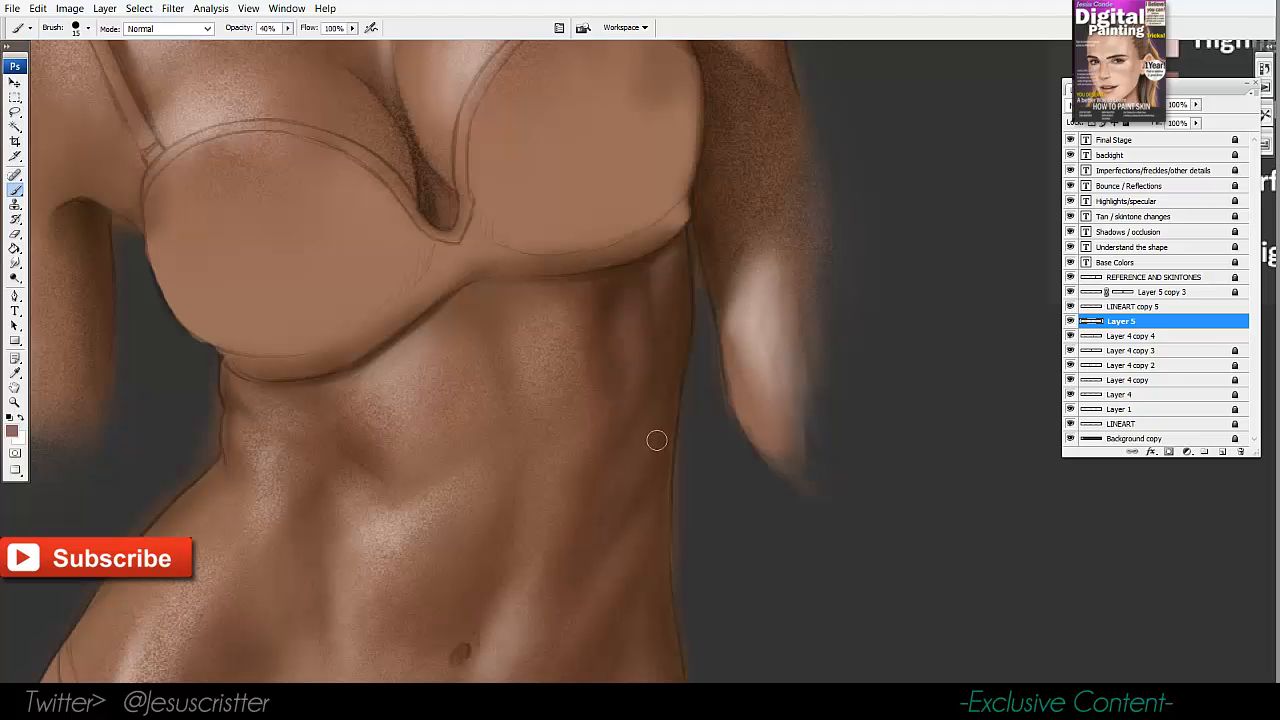
pyautogui.press(']')
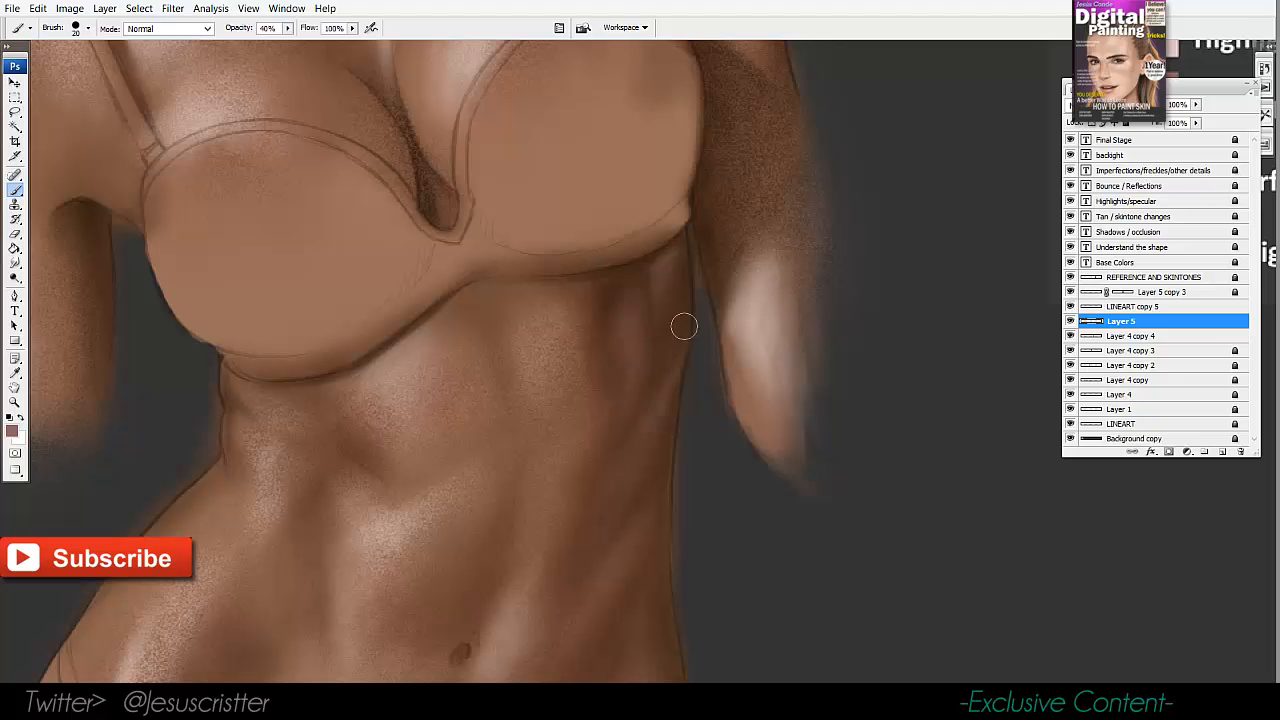
pyautogui.moveTo(685, 326)
pyautogui.mouseDown()
pyautogui.moveTo(618, 494)
pyautogui.moveTo(663, 419)
pyautogui.moveTo(653, 456)
pyautogui.mouseUp()
pyautogui.moveTo(642, 380)
pyautogui.mouseDown()
pyautogui.moveTo(646, 269)
pyautogui.moveTo(620, 286)
pyautogui.moveTo(651, 286)
pyautogui.moveTo(651, 332)
pyautogui.moveTo(601, 512)
pyautogui.moveTo(537, 594)
pyautogui.mouseUp()
# Paint soft reflections on the lower abdomen beside the navel and just above the waistband, using brush sizes 25 to 35.
pyautogui.keyDown('alt'); pyautogui.click(662, 331); pyautogui.keyUp('alt')
pyautogui.keyDown('alt'); pyautogui.click(662, 331); pyautogui.keyUp('alt')
pyautogui.press('space')
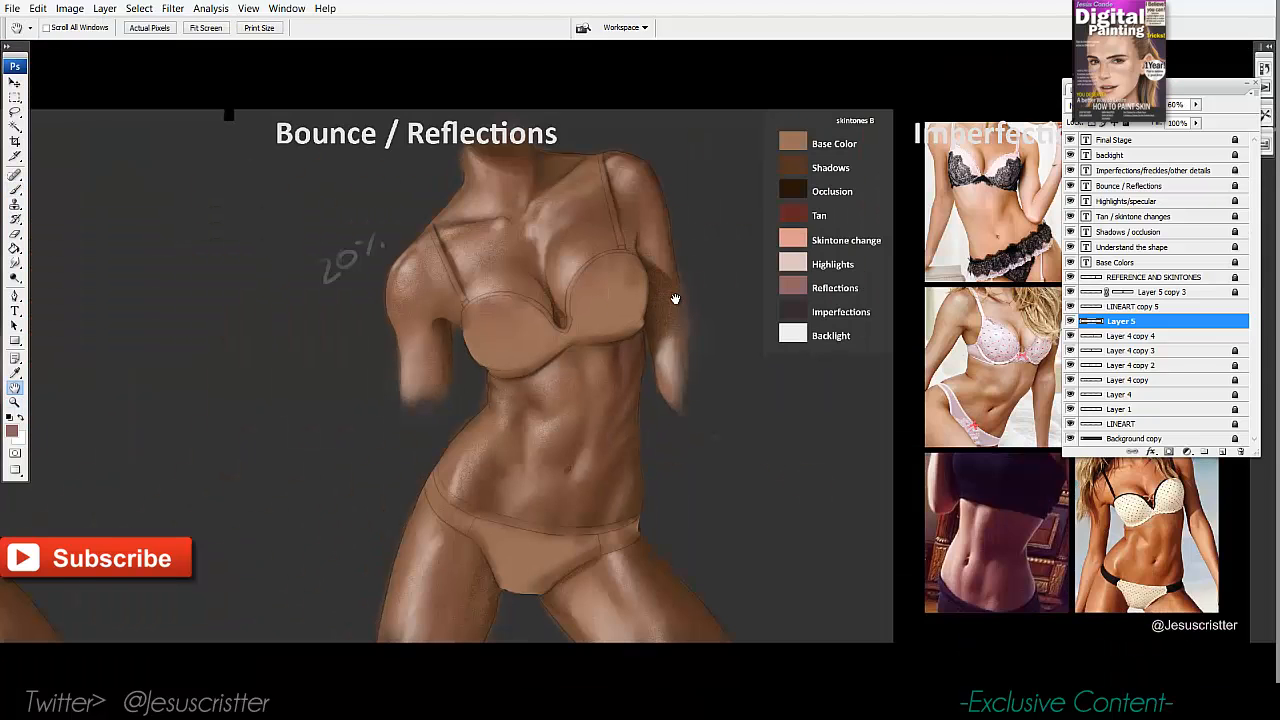
pyautogui.moveTo(615, 436); pyautogui.dragTo(613, 406)
pyautogui.keyDown('ctrl'); pyautogui.click(640, 400); pyautogui.keyUp('ctrl')
pyautogui.keyDown('ctrl'); pyautogui.click(640, 400); pyautogui.keyUp('ctrl')
pyautogui.press('0')
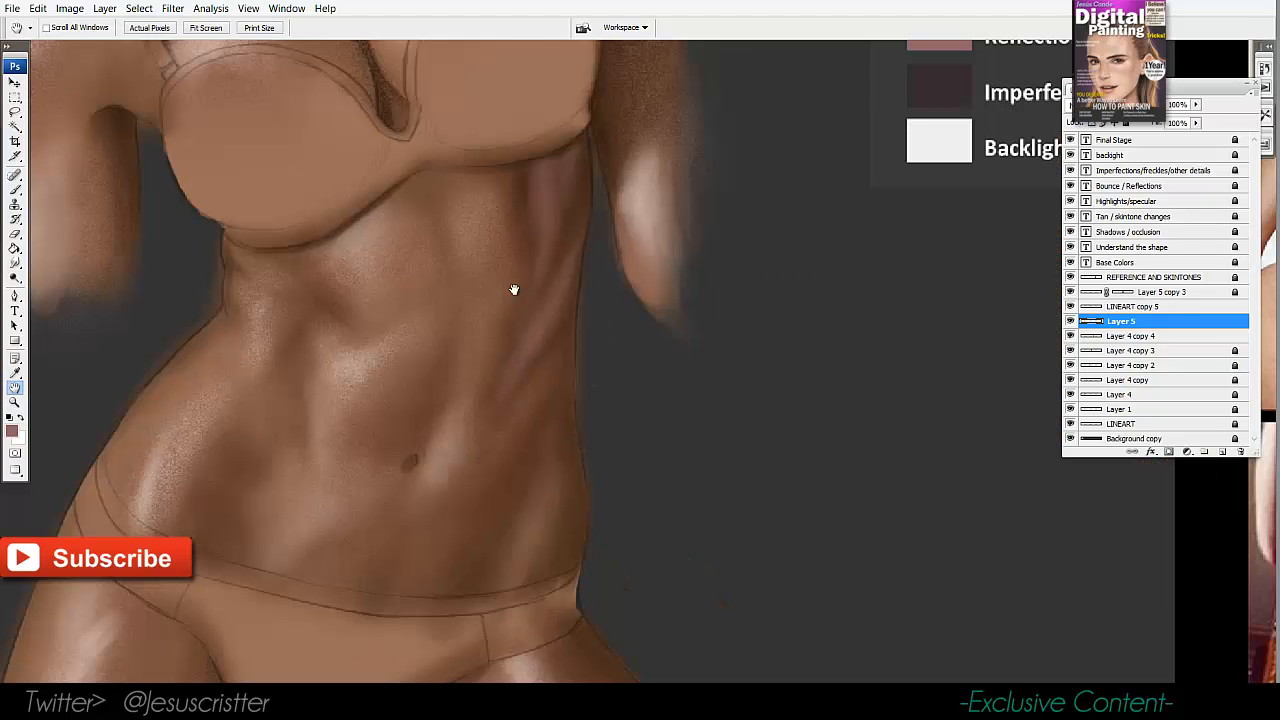
pyautogui.press('b')
pyautogui.press(']')
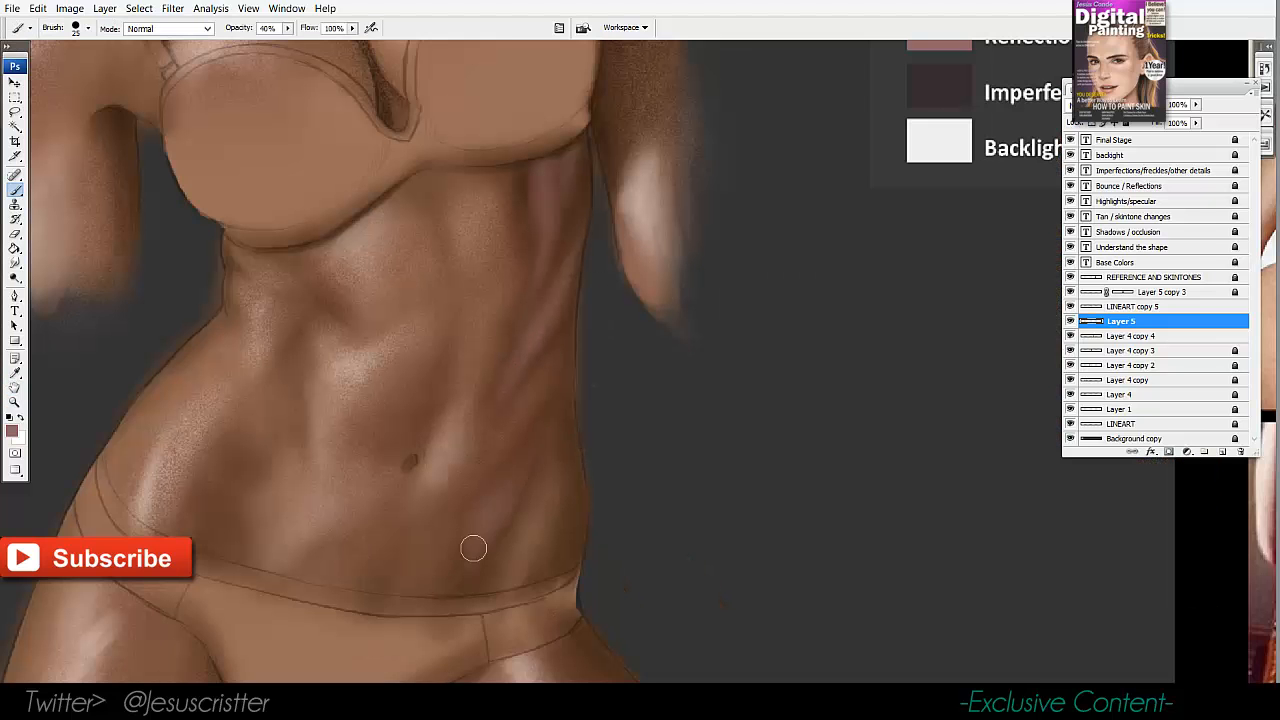
pyautogui.moveTo(458, 578)
pyautogui.mouseDown()
pyautogui.moveTo(508, 574)
pyautogui.moveTo(486, 560)
pyautogui.moveTo(505, 507)
pyautogui.moveTo(447, 527)
pyautogui.moveTo(480, 480)
pyautogui.mouseUp()
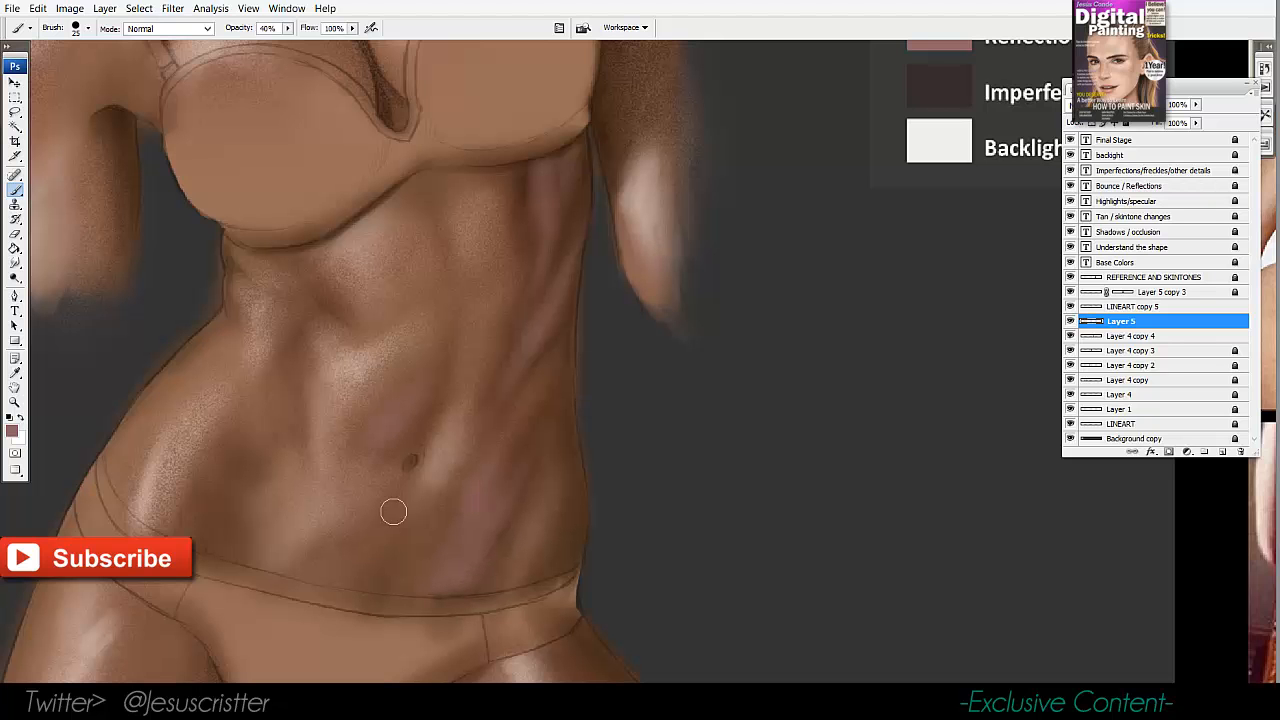
pyautogui.press(']')
pyautogui.moveTo(425, 568); pyautogui.dragTo(385, 584)
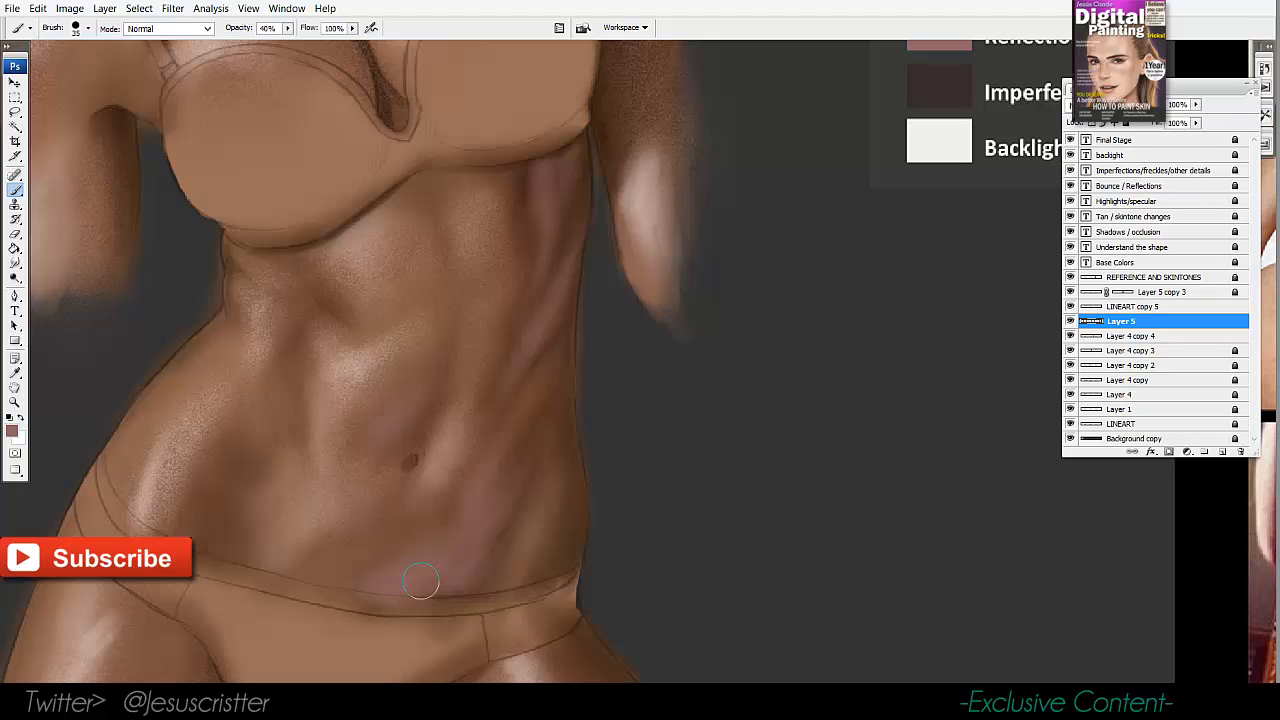
# Reduce the brush to size 20 and paint reflections on the shaded lower flank and inside the figure's right hip.
pyautogui.press('[')
pyautogui.press('[')
pyautogui.press('[')
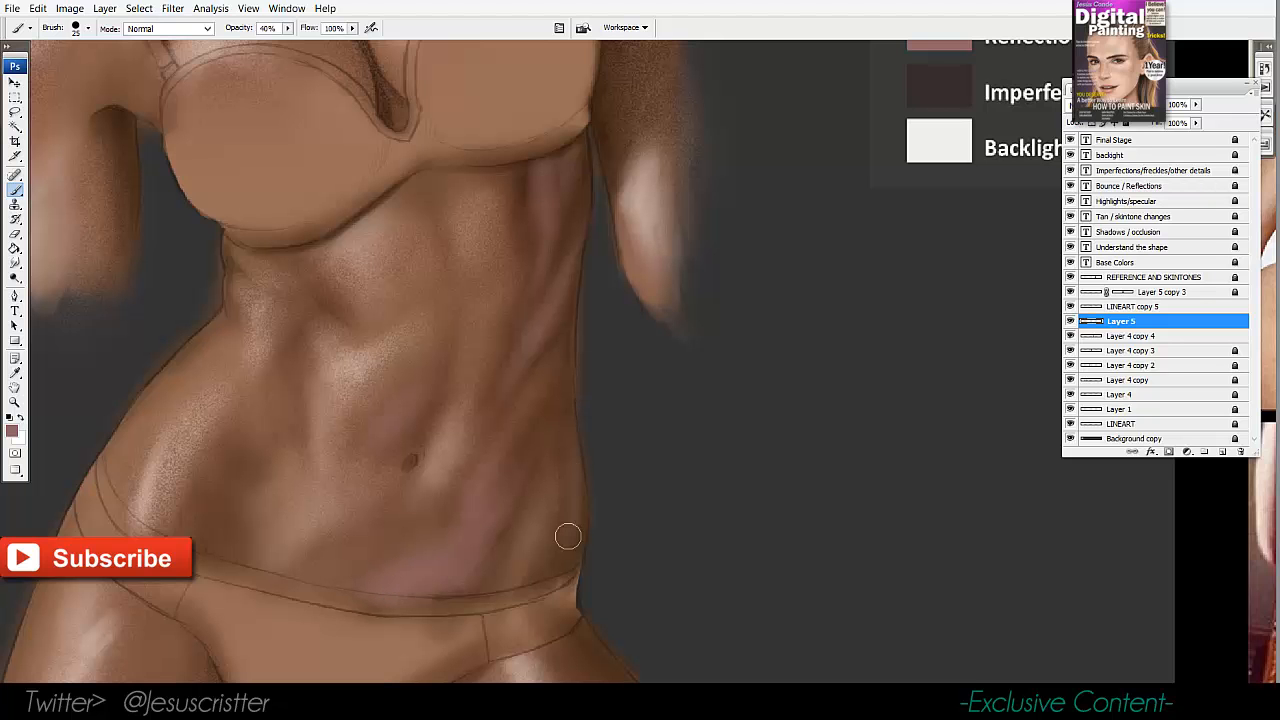
pyautogui.press('[')
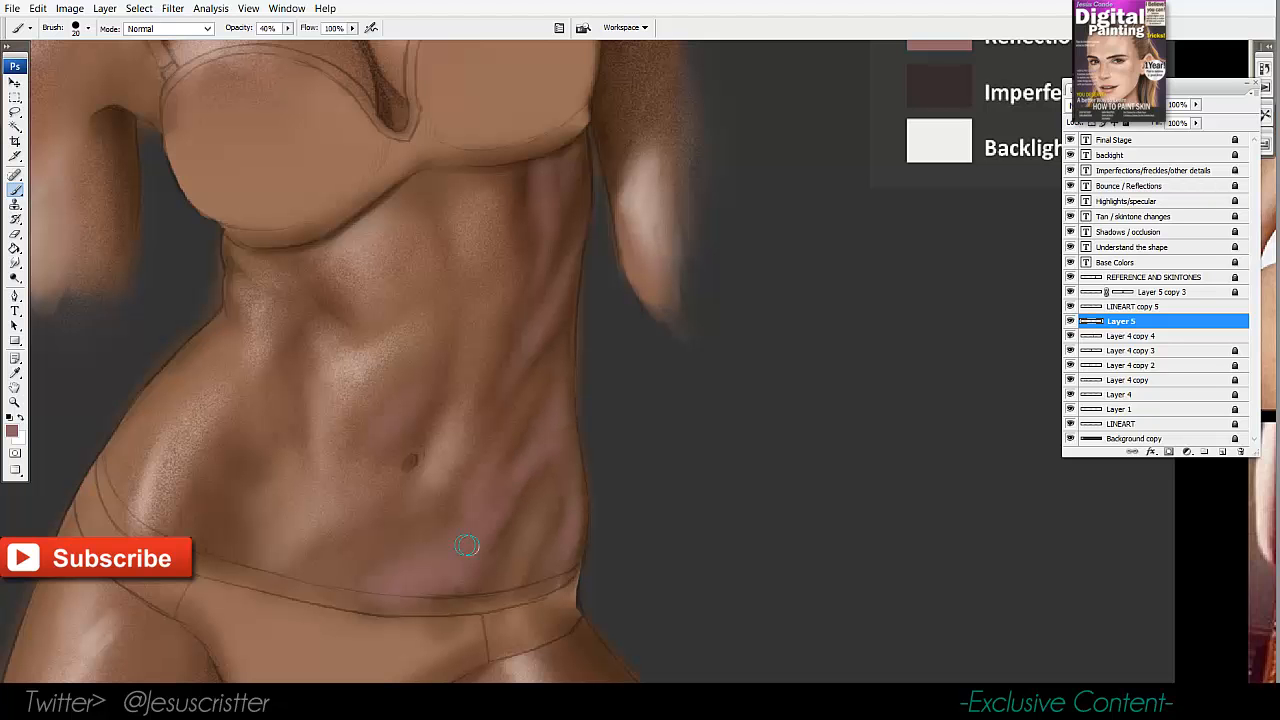
pyautogui.moveTo(216, 492); pyautogui.dragTo(210, 559)
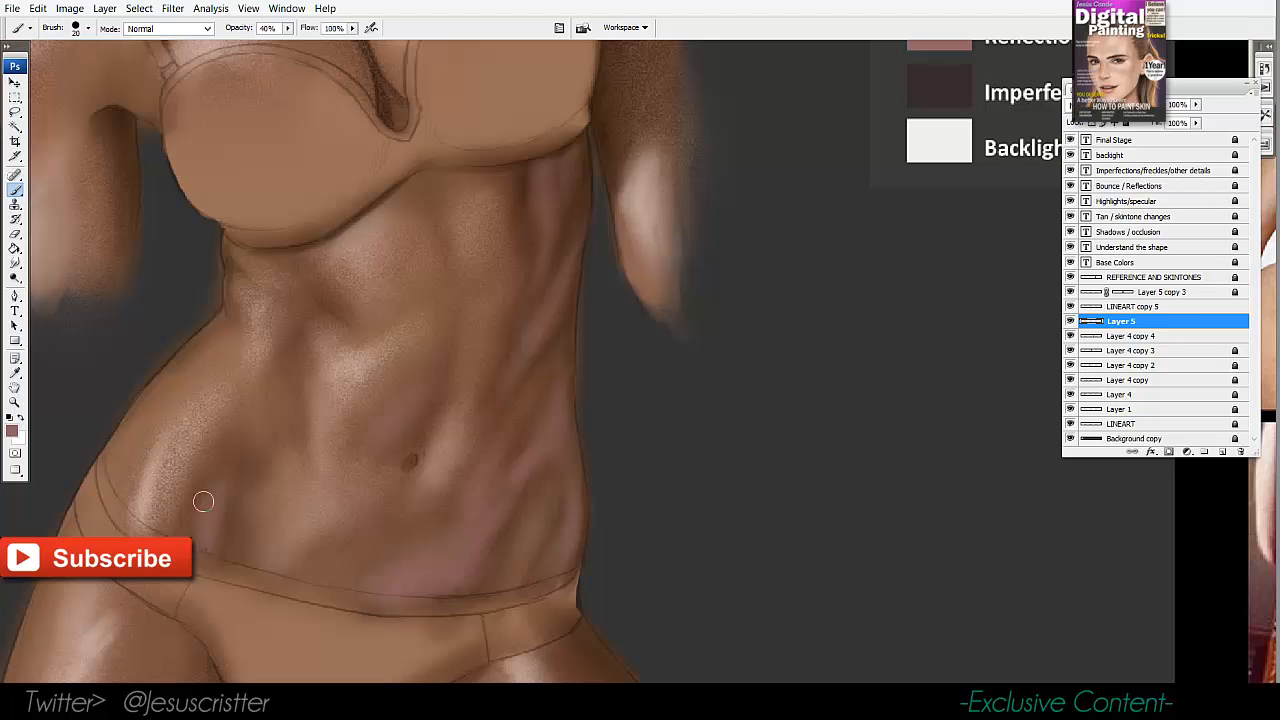
pyautogui.moveTo(253, 367); pyautogui.dragTo(236, 427)
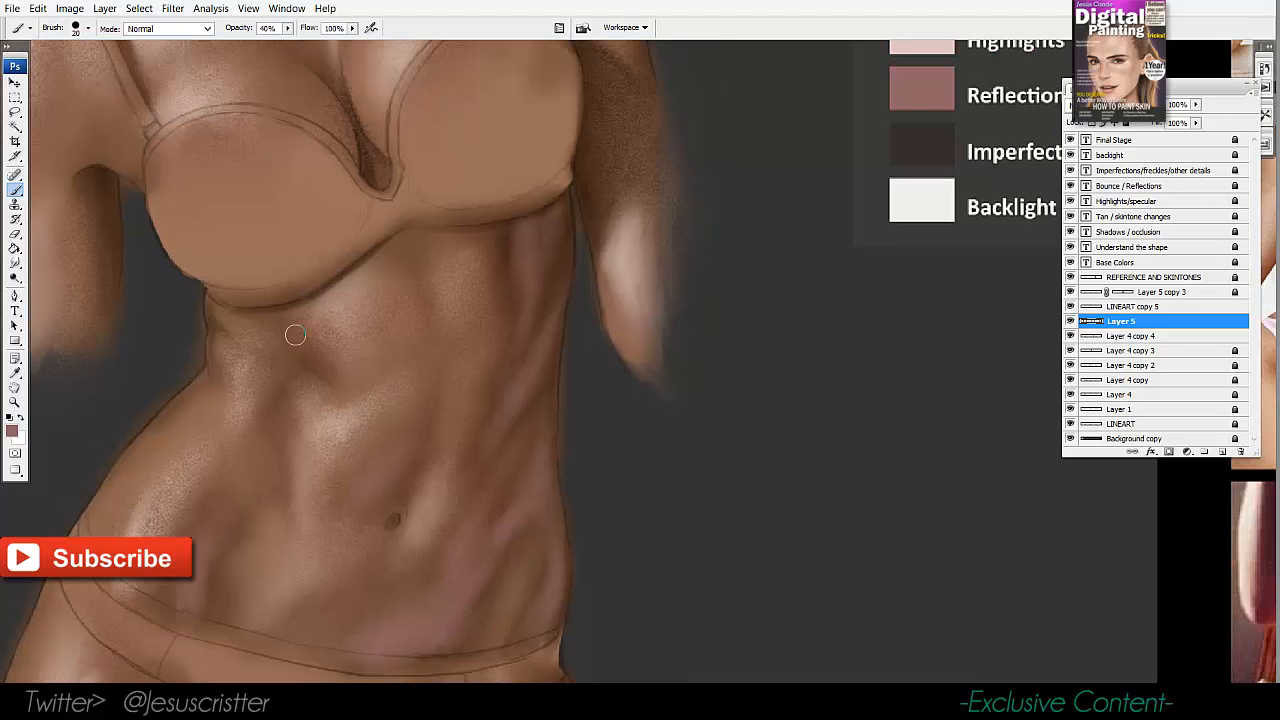
# Paint long reflections down the shaded inner side of the figure's right thigh with the size 20 brush.
pyautogui.keyDown('alt'); pyautogui.click(468, 256); pyautogui.keyUp('alt')
pyautogui.keyDown('alt'); pyautogui.click(483, 257); pyautogui.keyUp('alt')
pyautogui.keyDown('alt'); pyautogui.click(482, 258); pyautogui.keyUp('alt')
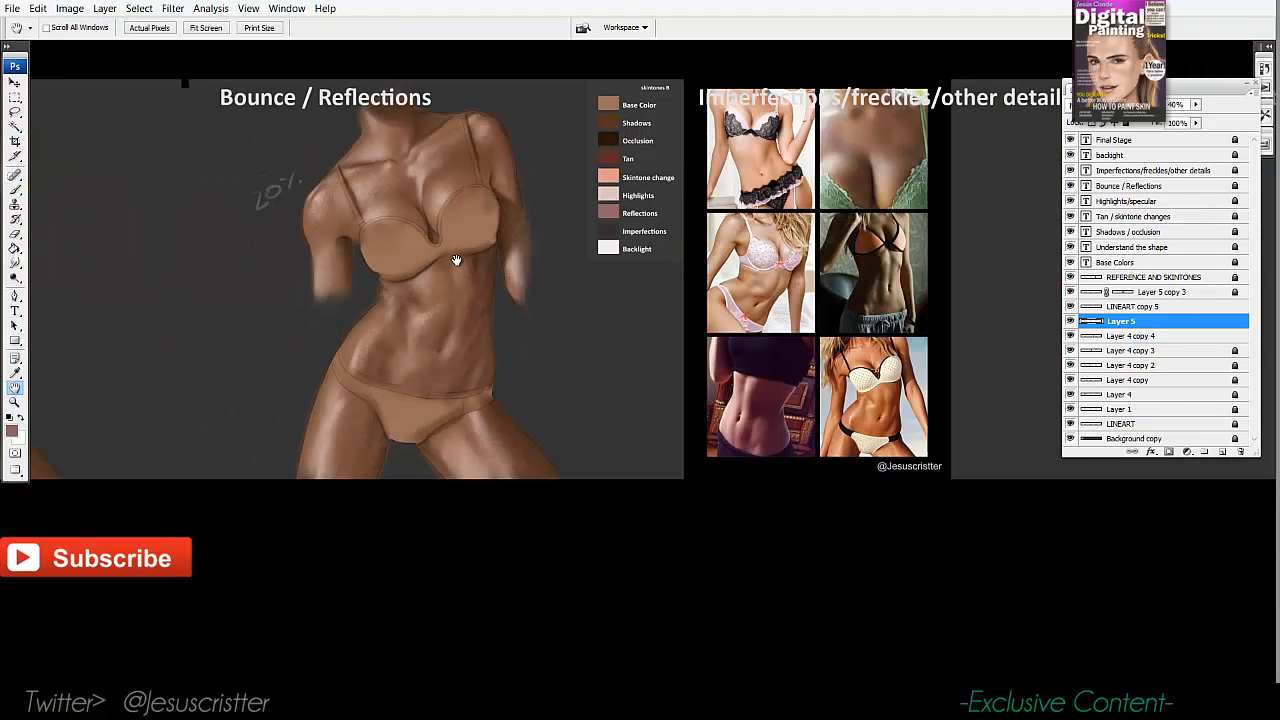
pyautogui.keyDown('ctrl'); pyautogui.click(433, 375); pyautogui.keyUp('ctrl')
pyautogui.keyDown('ctrl'); pyautogui.click(420, 405); pyautogui.keyUp('ctrl')
pyautogui.keyDown('ctrl'); pyautogui.click(405, 446); pyautogui.keyUp('ctrl')
pyautogui.moveTo(323, 357); pyautogui.dragTo(329, 267)
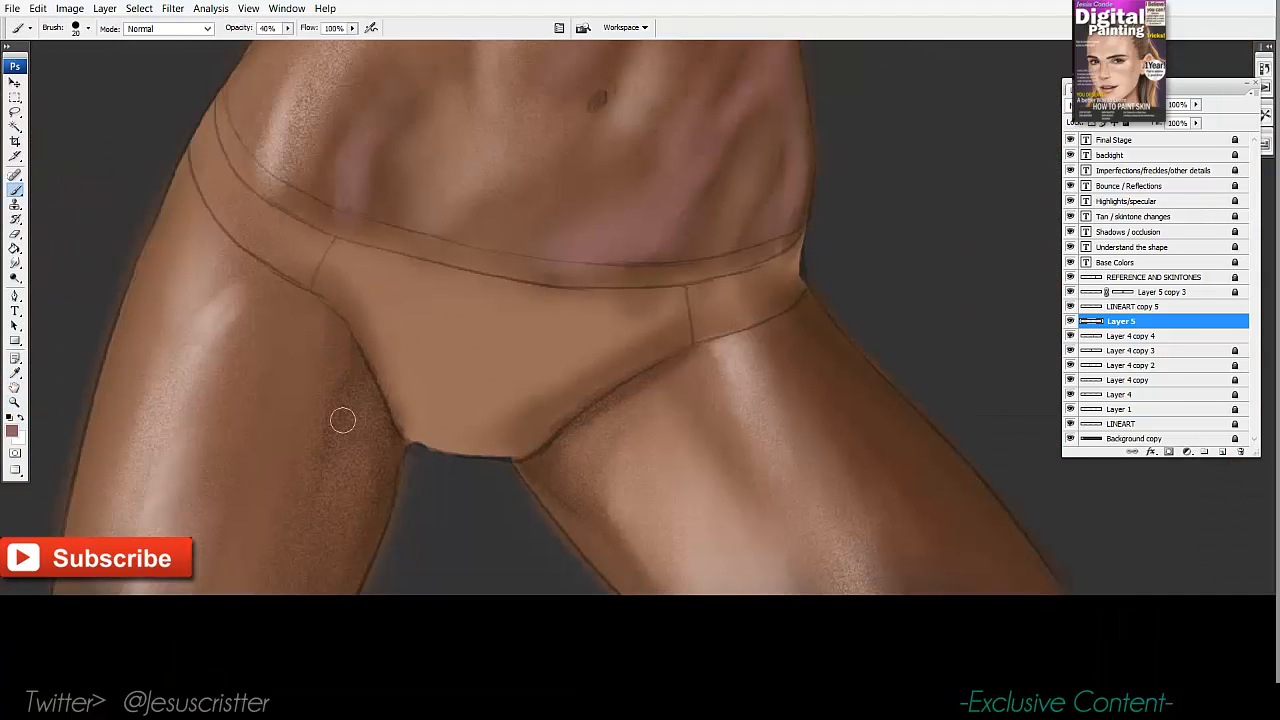
pyautogui.moveTo(342, 420)
pyautogui.mouseDown()
pyautogui.moveTo(318, 538)
pyautogui.moveTo(327, 416)
pyautogui.moveTo(352, 374)
pyautogui.moveTo(342, 349)
pyautogui.moveTo(319, 403)
pyautogui.moveTo(318, 580)
pyautogui.mouseUp()
pyautogui.moveTo(387, 474)
pyautogui.mouseDown()
pyautogui.moveTo(340, 585)
pyautogui.moveTo(357, 517)
pyautogui.moveTo(329, 471)
pyautogui.moveTo(349, 343)
pyautogui.mouseUp()
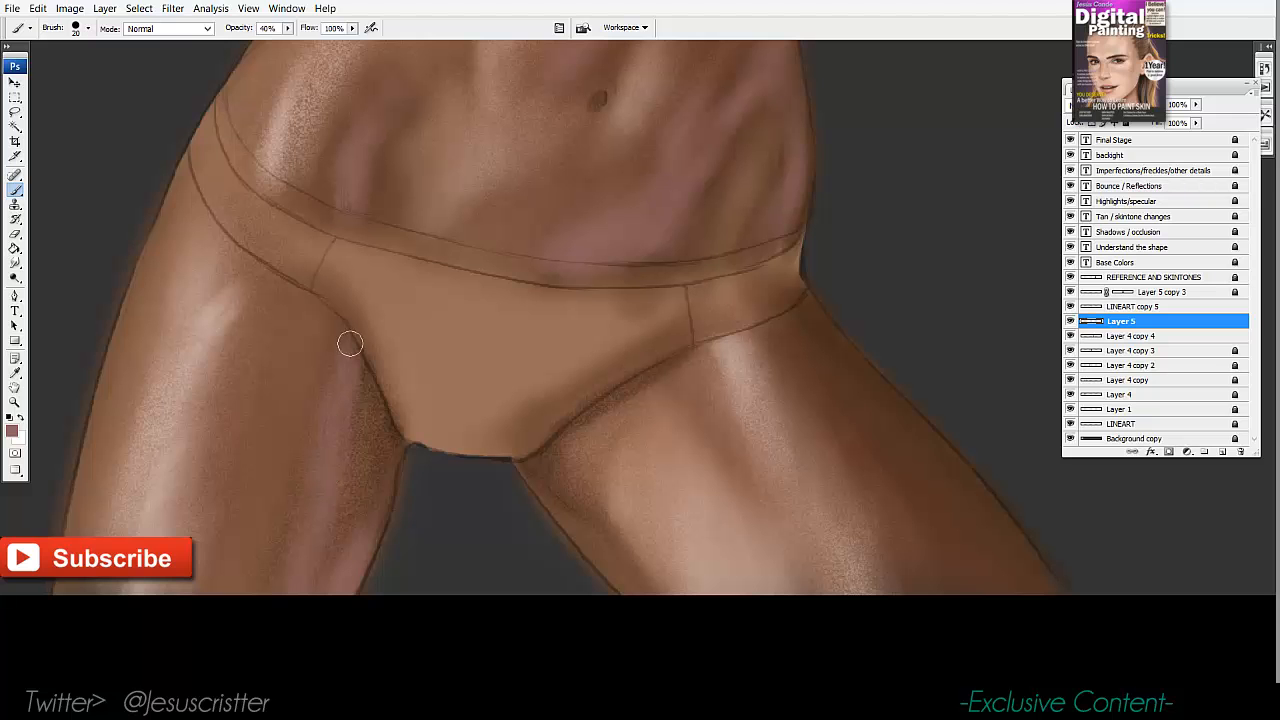
# Enlarge the brush to size 25 and paint a reflection along the inner edge of the figure's left thigh.
pyautogui.moveTo(533, 317); pyautogui.dragTo(477, 315)
pyautogui.press(']')
pyautogui.moveTo(518, 442)
pyautogui.mouseDown()
pyautogui.moveTo(523, 507)
pyautogui.moveTo(563, 507)
pyautogui.moveTo(557, 535)
pyautogui.moveTo(606, 598)
pyautogui.moveTo(588, 468)
pyautogui.moveTo(610, 382)
pyautogui.moveTo(593, 396)
pyautogui.moveTo(596, 501)
pyautogui.mouseUp()
# Paint a size 30 brush reflection along the lower outer edge of the figure's left thigh.
pyautogui.moveTo(817, 360); pyautogui.dragTo(669, 340)
pyautogui.press('[')
pyautogui.press('[')
pyautogui.press(']')
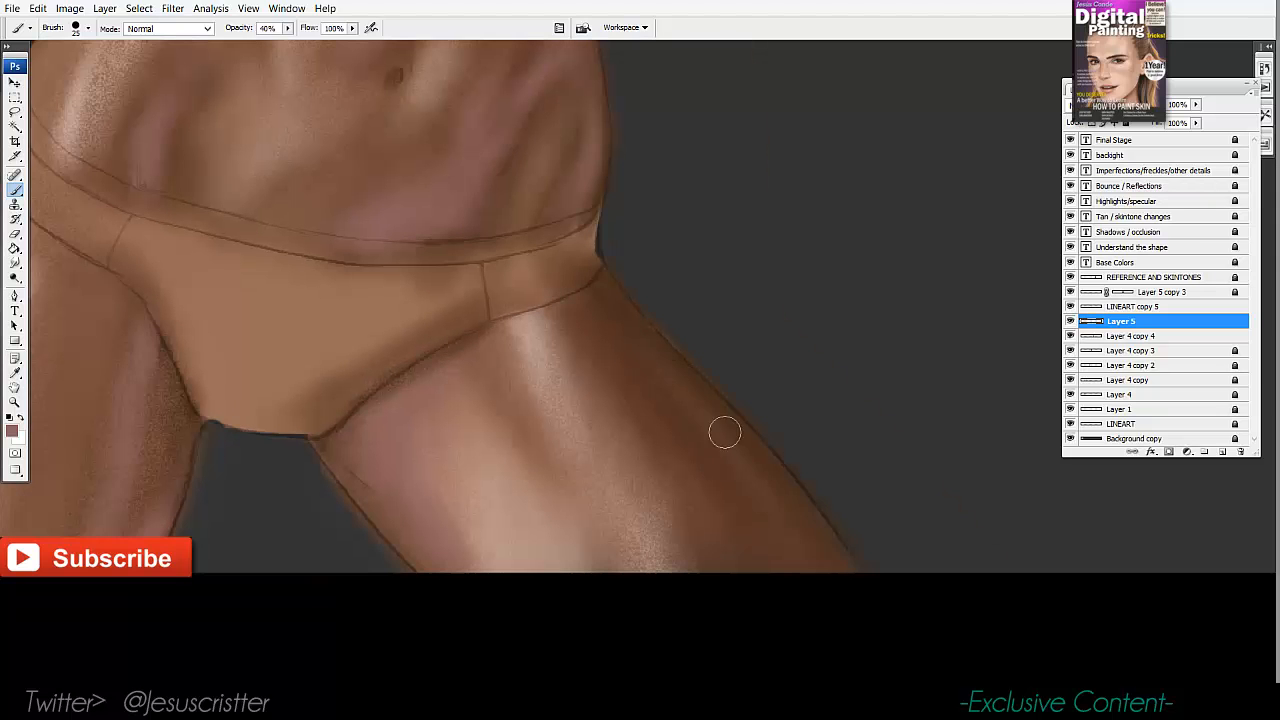
pyautogui.press(']')
pyautogui.moveTo(840, 608)
pyautogui.mouseDown()
pyautogui.moveTo(687, 394)
pyautogui.moveTo(827, 577)
pyautogui.moveTo(821, 546)
pyautogui.mouseUp()
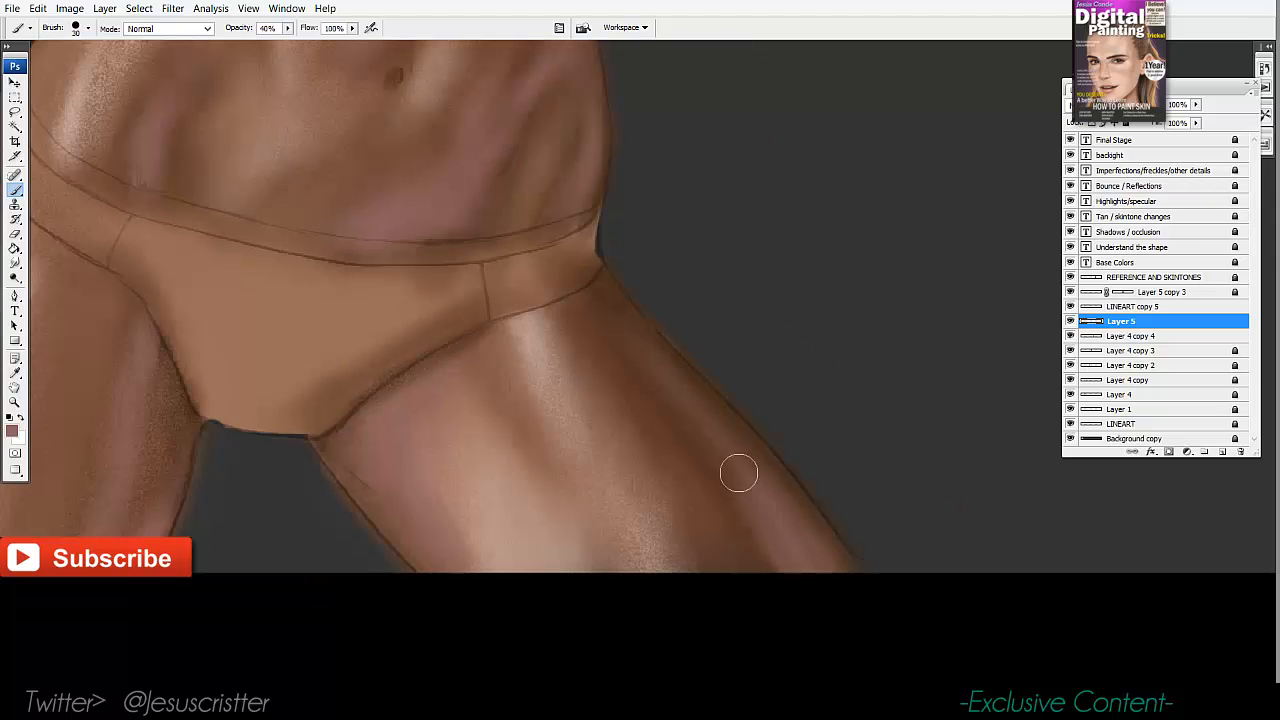
# Paint narrow reflections on the upper outer edge of the figure's left thigh below the hip, using brush sizes from 10 to 20.
pyautogui.press('[')
pyautogui.press('[')
pyautogui.press('[')
pyautogui.press('[')
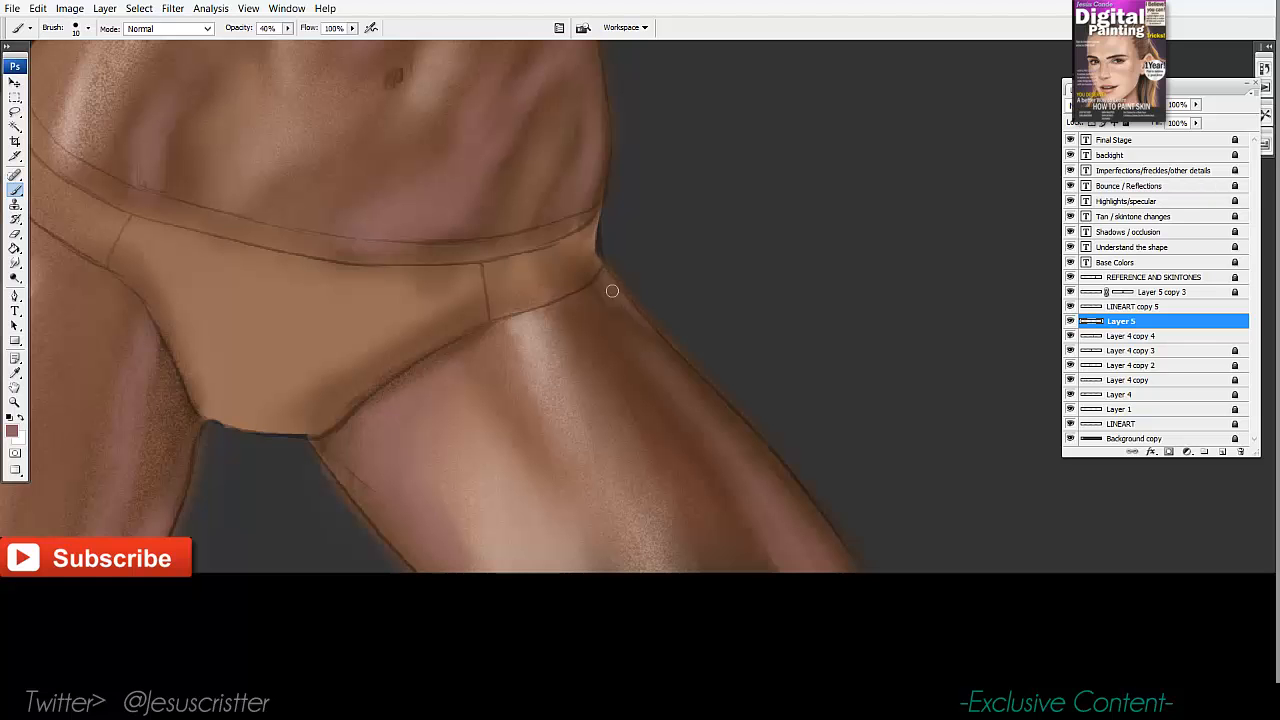
pyautogui.press(']')
pyautogui.moveTo(605, 291); pyautogui.dragTo(645, 324)
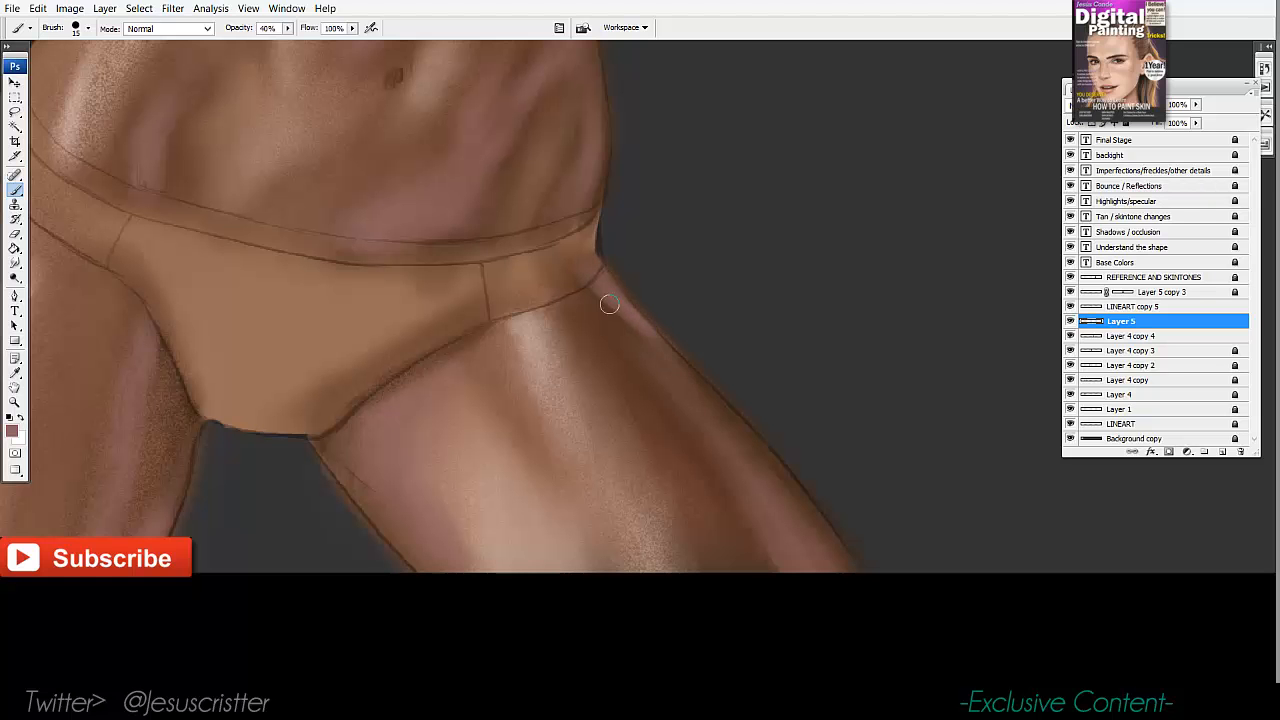
pyautogui.press(']')
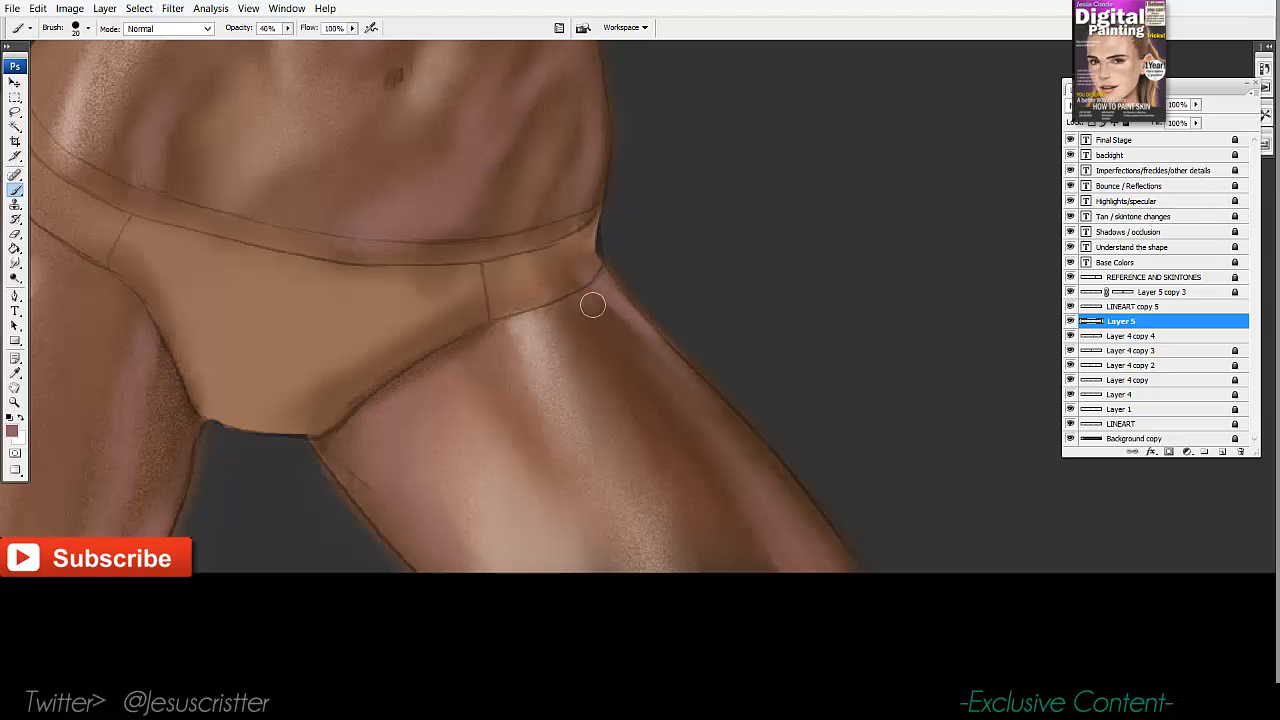
pyautogui.moveTo(591, 303); pyautogui.dragTo(604, 328)
pyautogui.moveTo(591, 269)
pyautogui.mouseDown()
pyautogui.moveTo(593, 309)
pyautogui.moveTo(620, 366)
pyautogui.mouseUp()
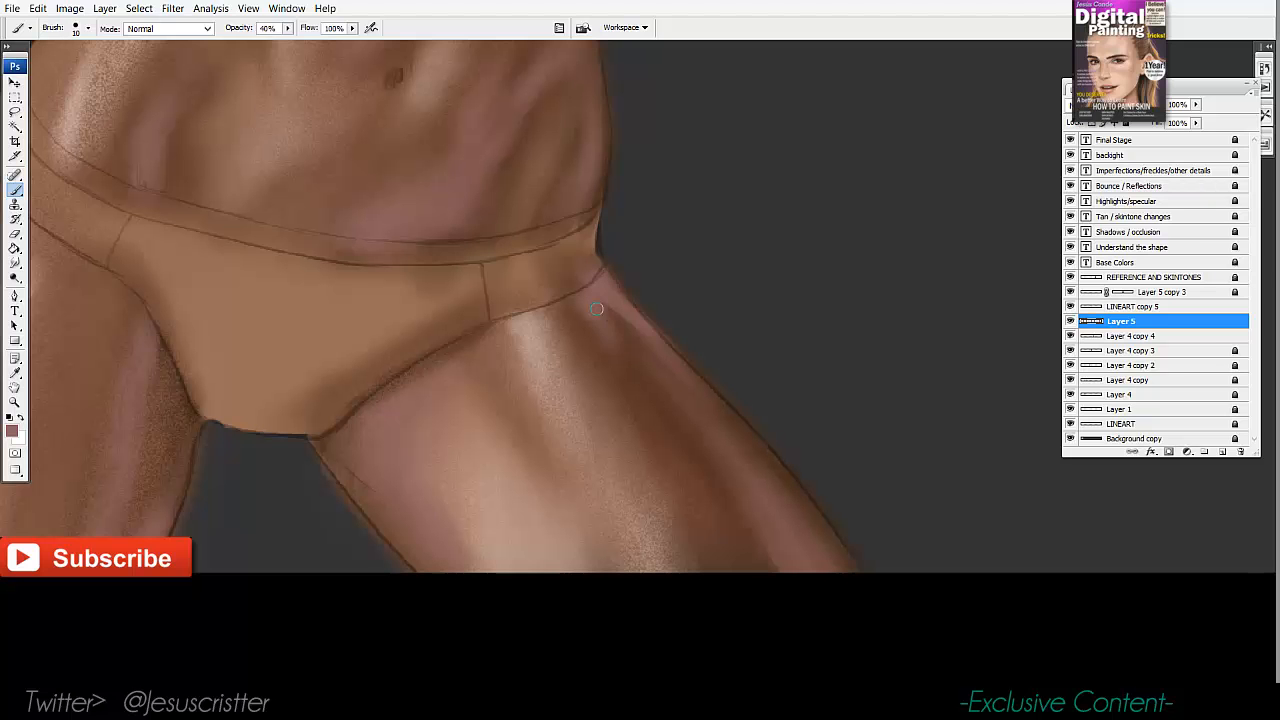
pyautogui.press(']')
pyautogui.press(']')
pyautogui.moveTo(596, 309); pyautogui.dragTo(628, 361)
pyautogui.moveTo(598, 284)
pyautogui.mouseDown()
pyautogui.moveTo(659, 426)
pyautogui.moveTo(618, 367)
pyautogui.moveTo(698, 487)
pyautogui.moveTo(664, 416)
pyautogui.mouseUp()
# Paint reflections in the cleavage and down the outer edge of the figure's left shoulder and upper arm.
pyautogui.press('z')
pyautogui.keyDown('alt'); pyautogui.click(699, 370); pyautogui.keyUp('alt')
pyautogui.keyDown('alt'); pyautogui.click(699, 370); pyautogui.keyUp('alt')
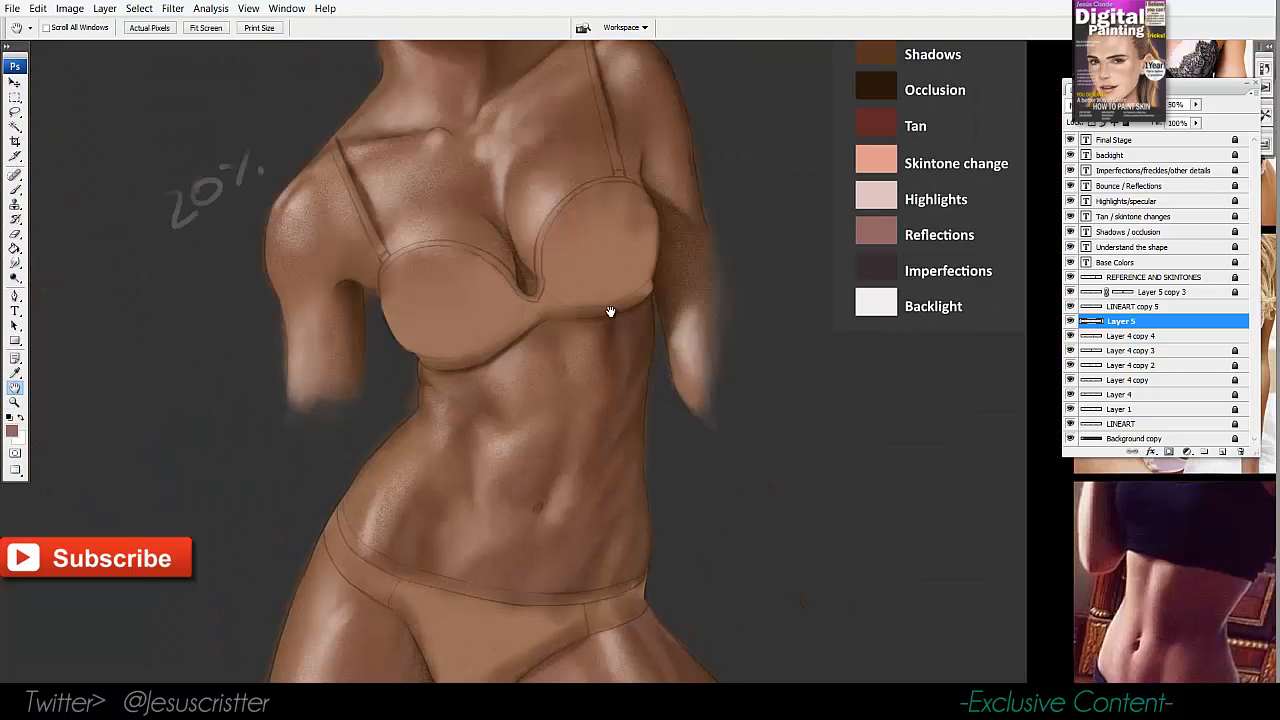
pyautogui.press('b')
pyautogui.hotkey('ctrl', '+')
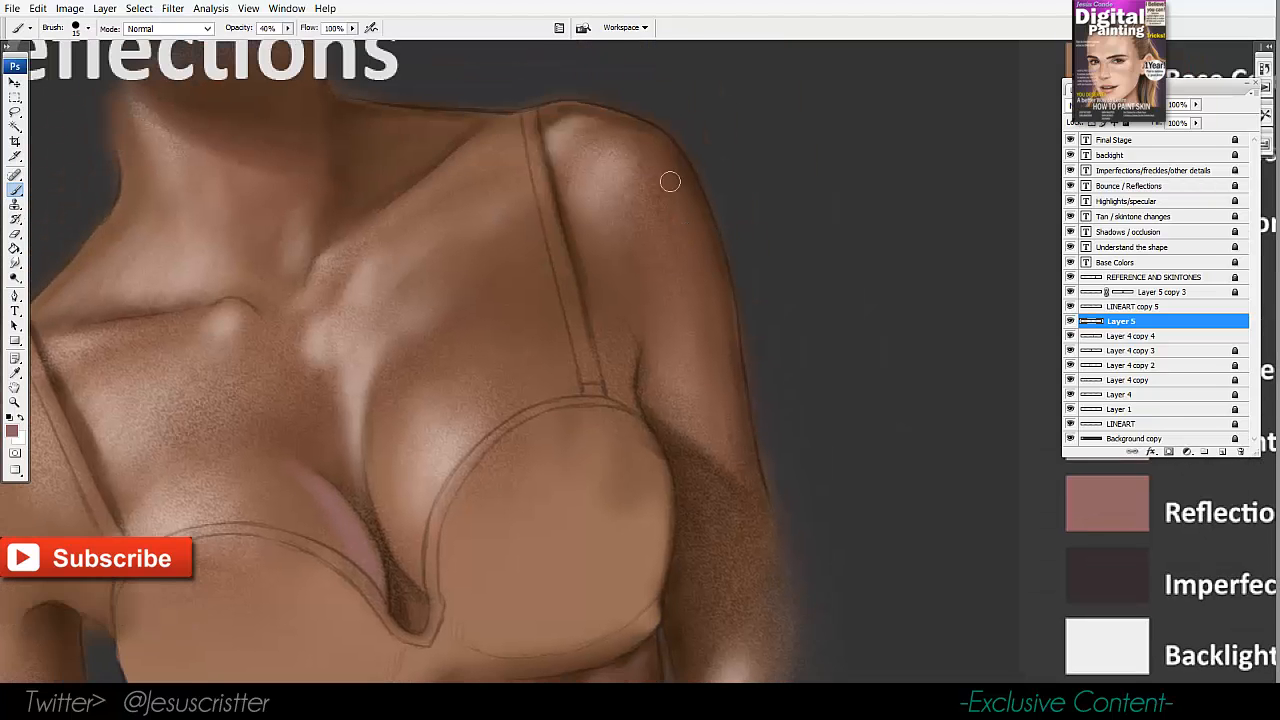
pyautogui.moveTo(677, 167)
pyautogui.mouseDown()
pyautogui.moveTo(667, 163)
pyautogui.moveTo(694, 223)
pyautogui.mouseUp()
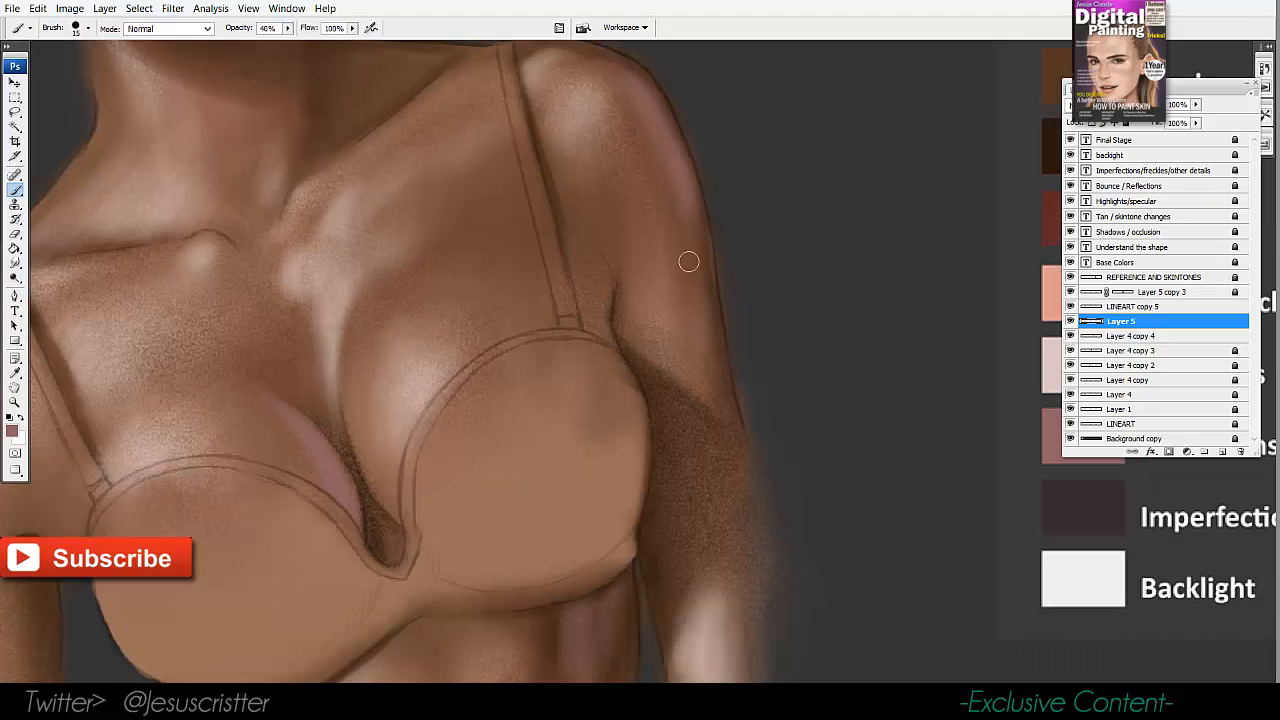
pyautogui.moveTo(688, 261)
pyautogui.mouseDown()
pyautogui.moveTo(697, 371)
pyautogui.moveTo(745, 560)
pyautogui.mouseUp()
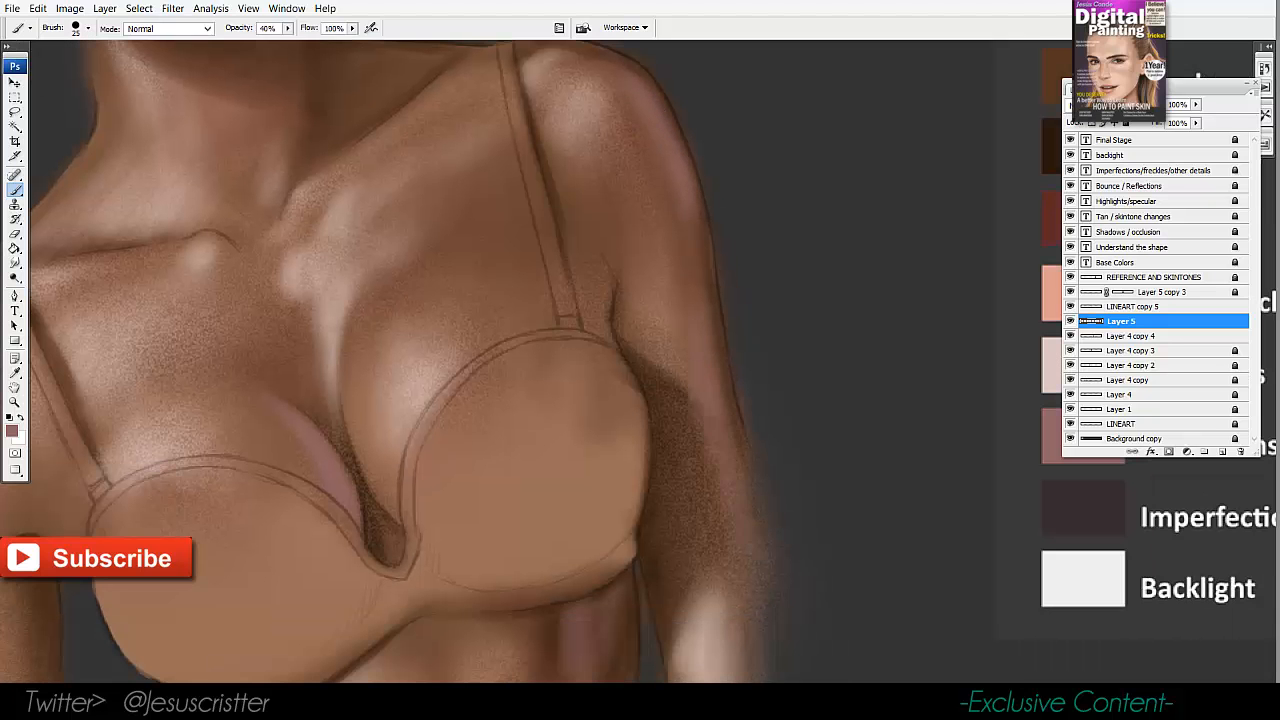
pyautogui.moveTo(696, 388)
pyautogui.mouseDown()
pyautogui.moveTo(728, 554)
pyautogui.moveTo(873, 454)
pyautogui.mouseUp()
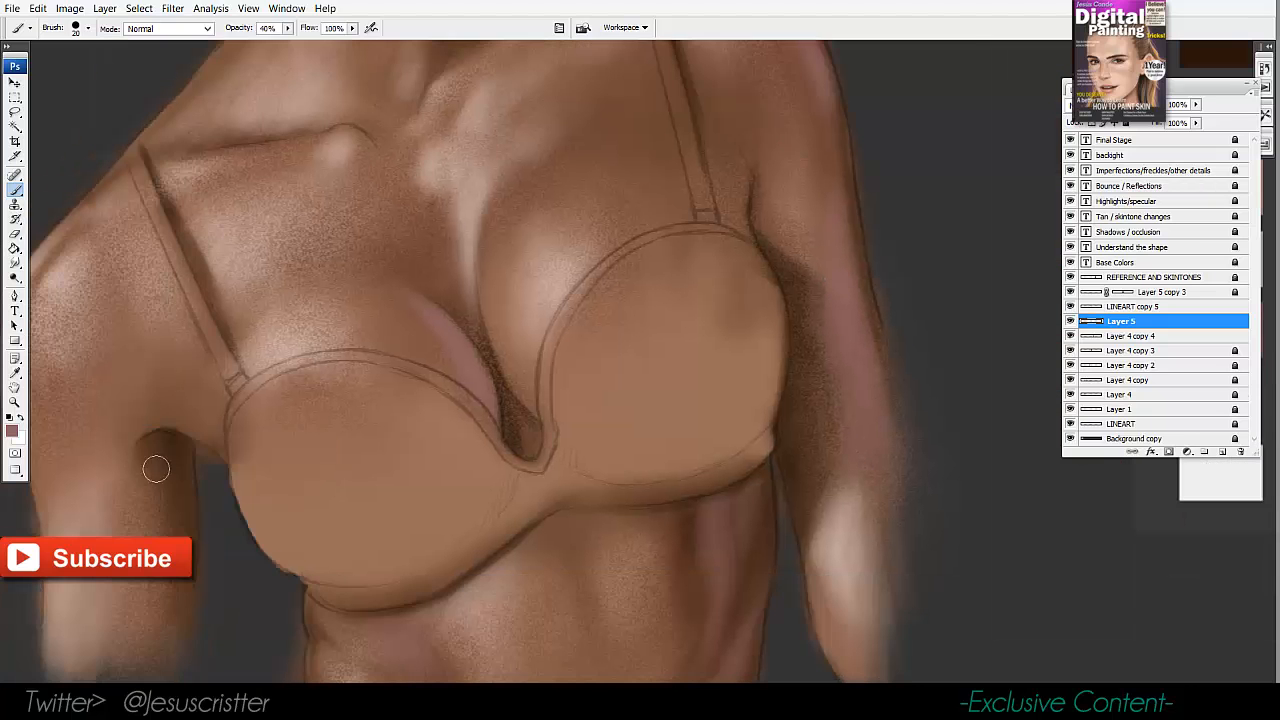
# Paint a size 20 brush reflection down the shaded inner side of the figure's right arm below the armpit.
pyautogui.press('[')
pyautogui.moveTo(174, 474); pyautogui.dragTo(169, 577)
pyautogui.moveTo(156, 482)
pyautogui.mouseDown()
pyautogui.moveTo(174, 467)
pyautogui.moveTo(178, 498)
pyautogui.mouseUp()
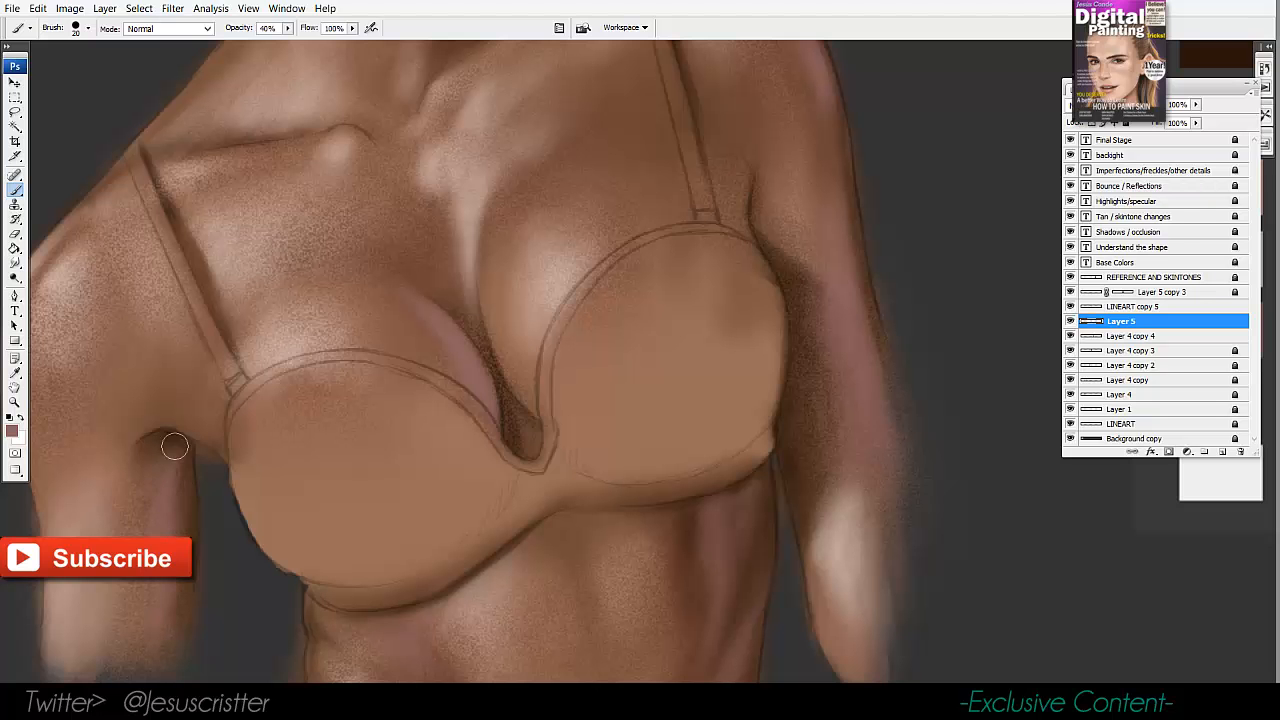
# Restore the reflections layer's opacity to 100% and paint a size 20 brush reflection down the shaded side of the neck.
pyautogui.keyDown('alt'); pyautogui.click(531, 297); pyautogui.keyUp('alt')
pyautogui.keyDown('alt'); pyautogui.click(531, 297); pyautogui.keyUp('alt')
pyautogui.keyDown('alt'); pyautogui.click(529, 293); pyautogui.keyUp('alt')
pyautogui.moveTo(464, 291); pyautogui.dragTo(521, 277)
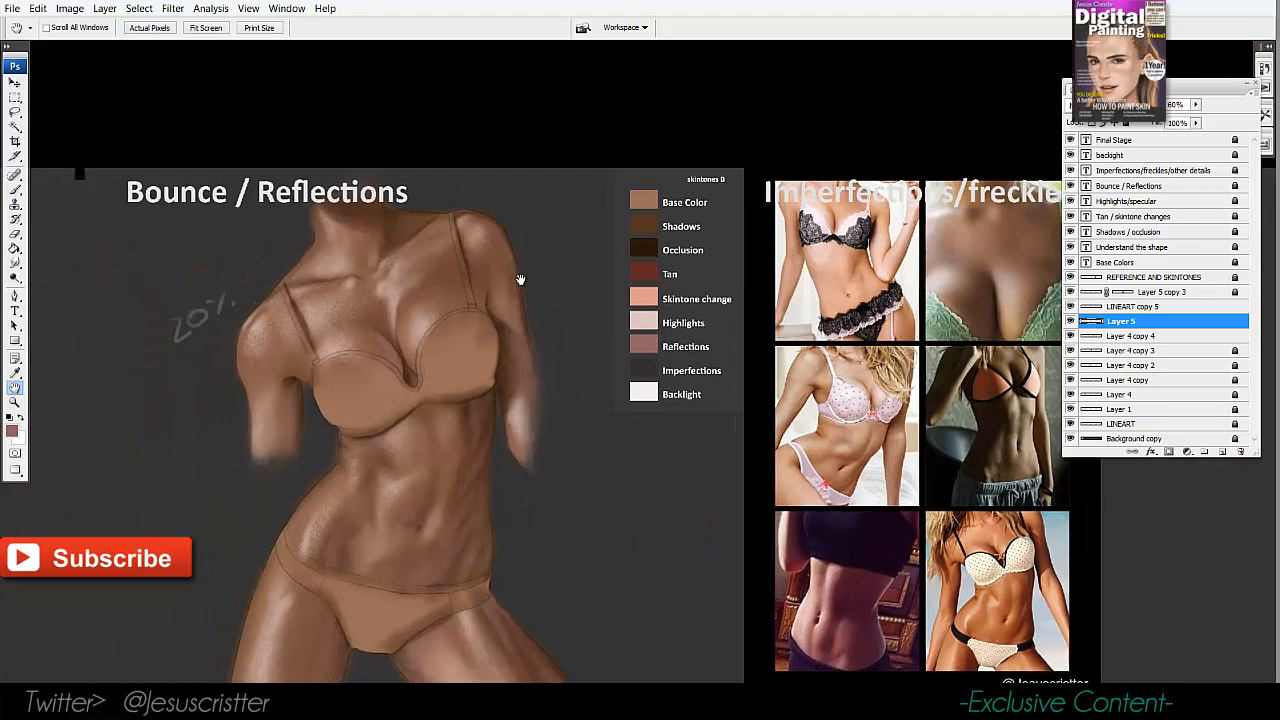
pyautogui.click(352, 284)
pyautogui.click(348, 284)
pyautogui.click(340, 290)
pyautogui.moveTo(391, 164); pyautogui.dragTo(304, 431)
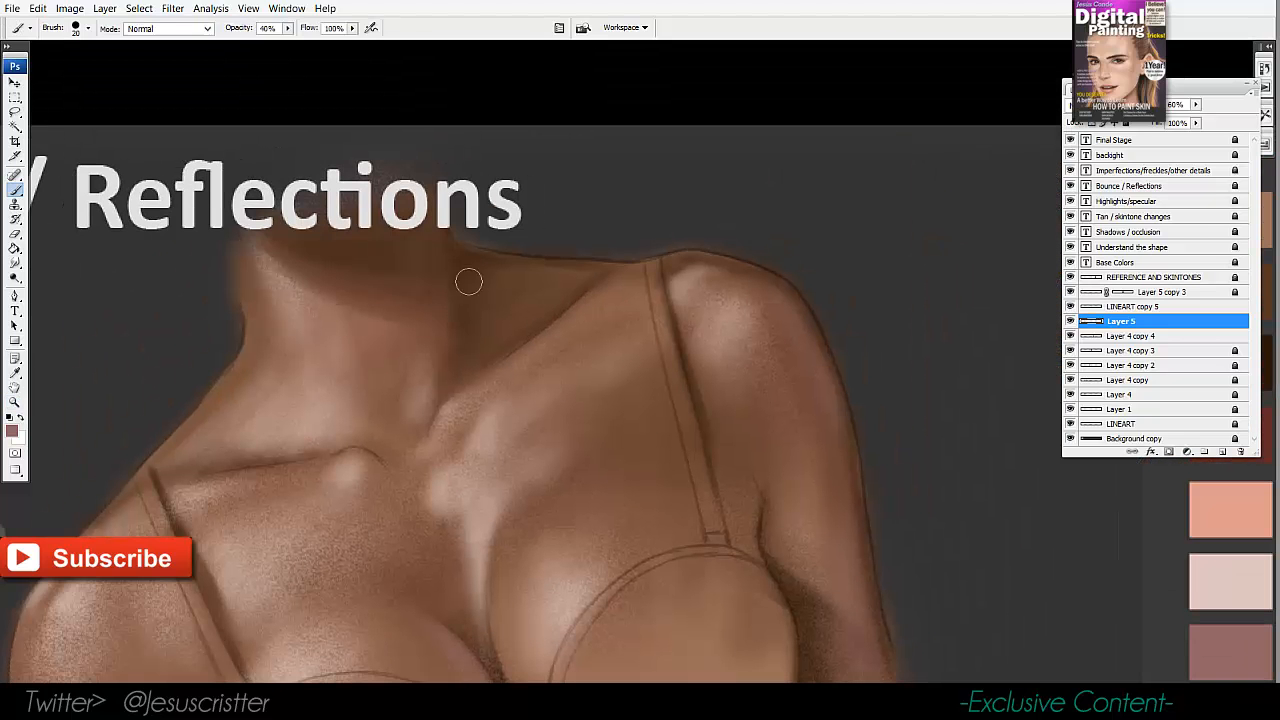
pyautogui.press('[')
pyautogui.press('space')
pyautogui.press('0')
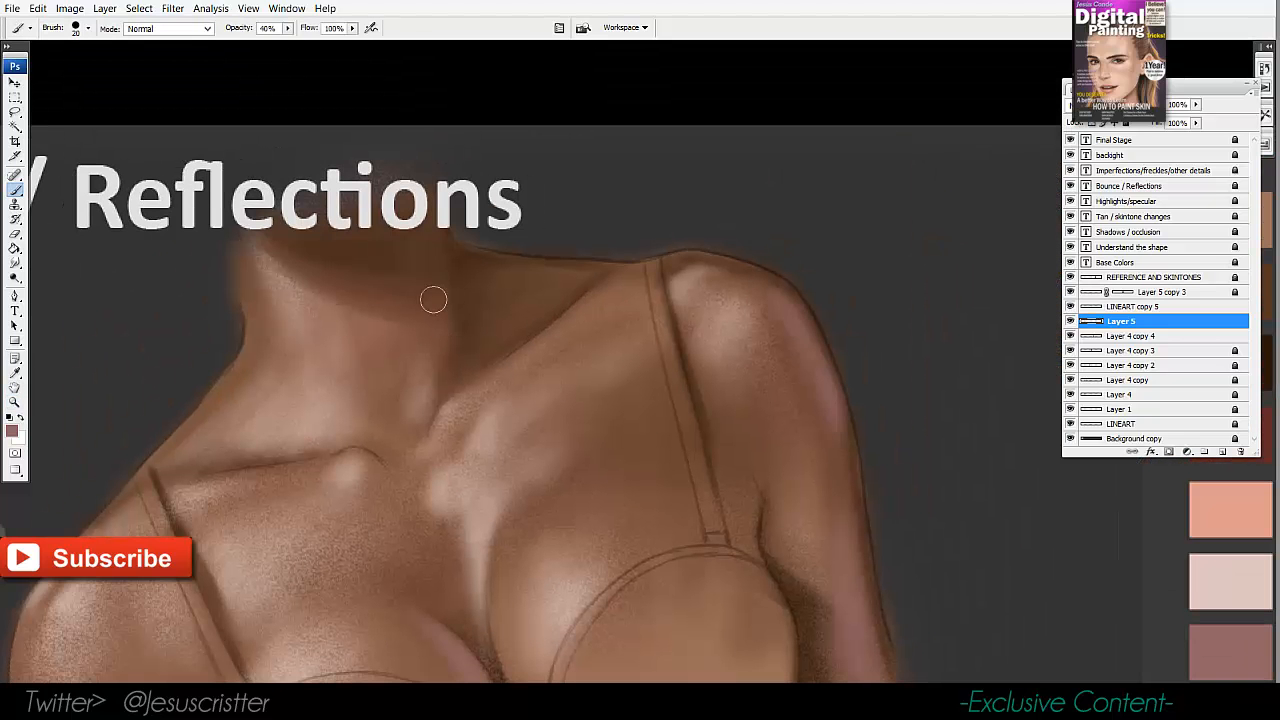
pyautogui.moveTo(433, 300)
pyautogui.mouseDown()
pyautogui.moveTo(437, 260)
pyautogui.moveTo(417, 242)
pyautogui.moveTo(412, 178)
pyautogui.moveTo(438, 330)
pyautogui.moveTo(401, 223)
pyautogui.mouseUp()
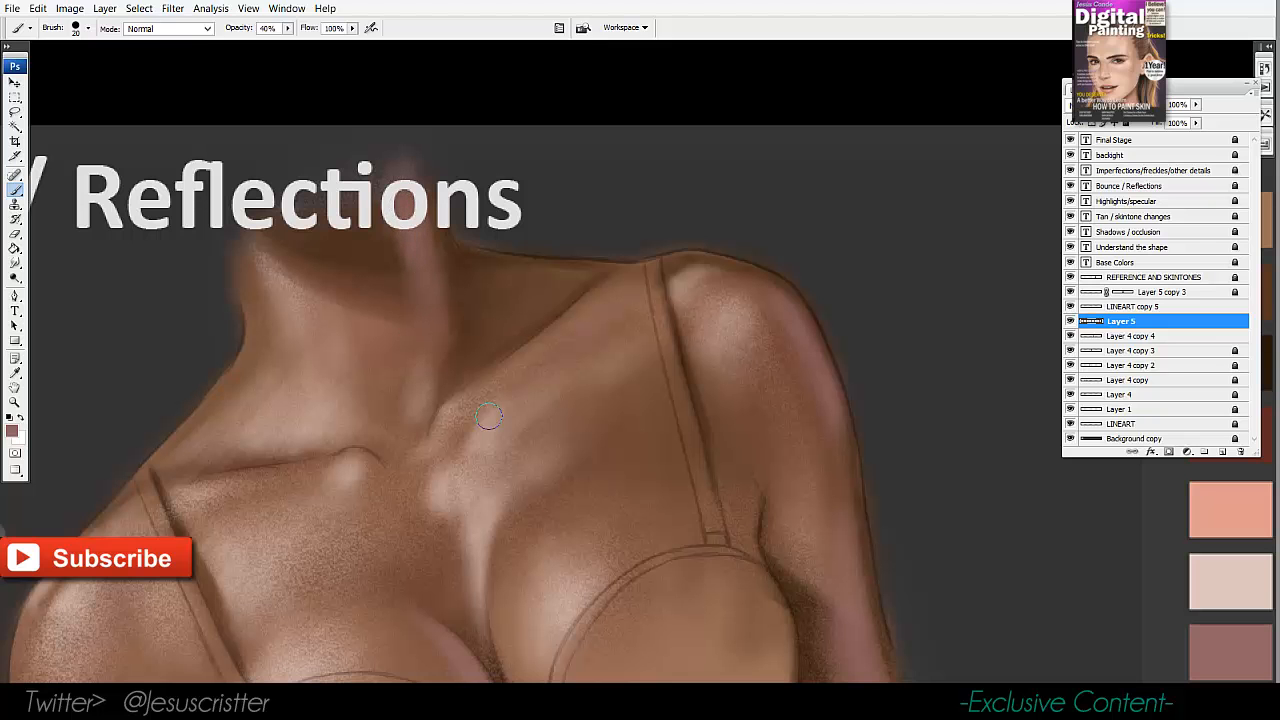
# Paint reflections in the hollow beside the neck, along the top of the left shoulder and on the right collarbone, using brush sizes 10 to 20.
pyautogui.moveTo(477, 345)
pyautogui.mouseDown()
pyautogui.moveTo(455, 366)
pyautogui.moveTo(461, 336)
pyautogui.mouseUp()
pyautogui.press('[')
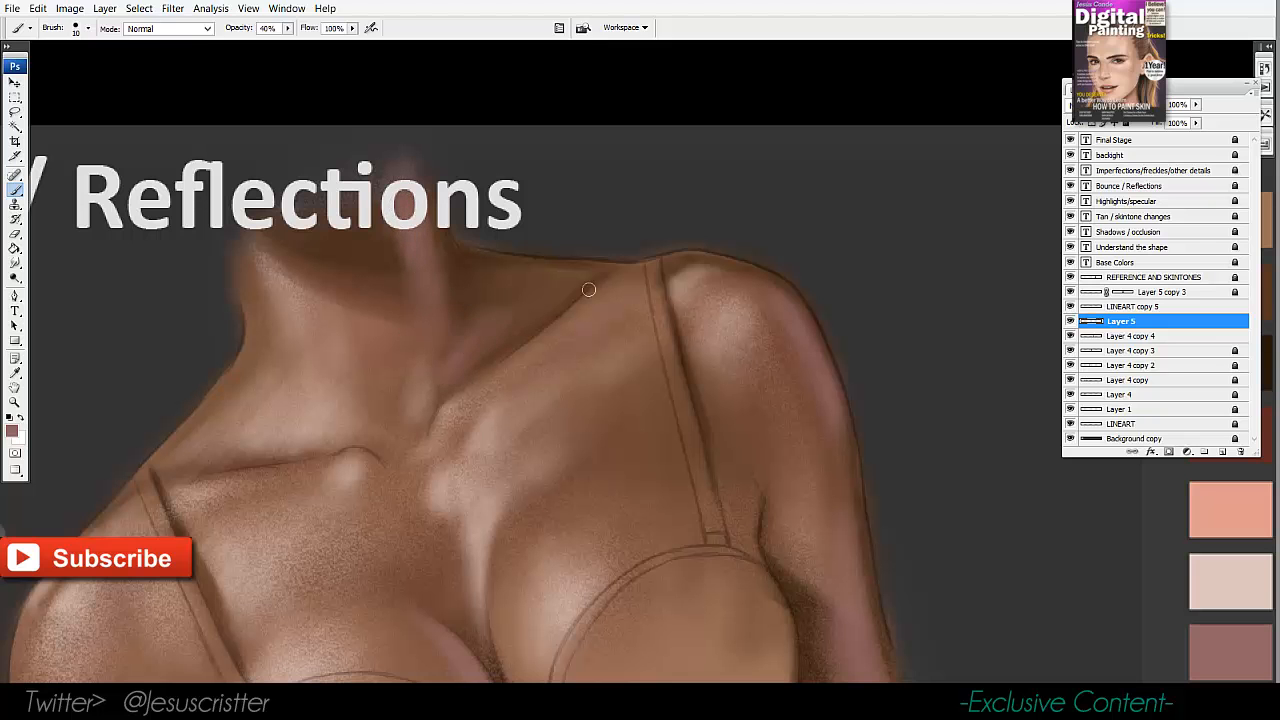
pyautogui.moveTo(561, 283)
pyautogui.mouseDown()
pyautogui.moveTo(623, 275)
pyautogui.moveTo(586, 286)
pyautogui.moveTo(439, 246)
pyautogui.moveTo(525, 274)
pyautogui.moveTo(462, 271)
pyautogui.moveTo(469, 250)
pyautogui.moveTo(540, 285)
pyautogui.moveTo(451, 259)
pyautogui.moveTo(451, 302)
pyautogui.mouseUp()
pyautogui.press(']')
pyautogui.moveTo(428, 230); pyautogui.dragTo(444, 249)
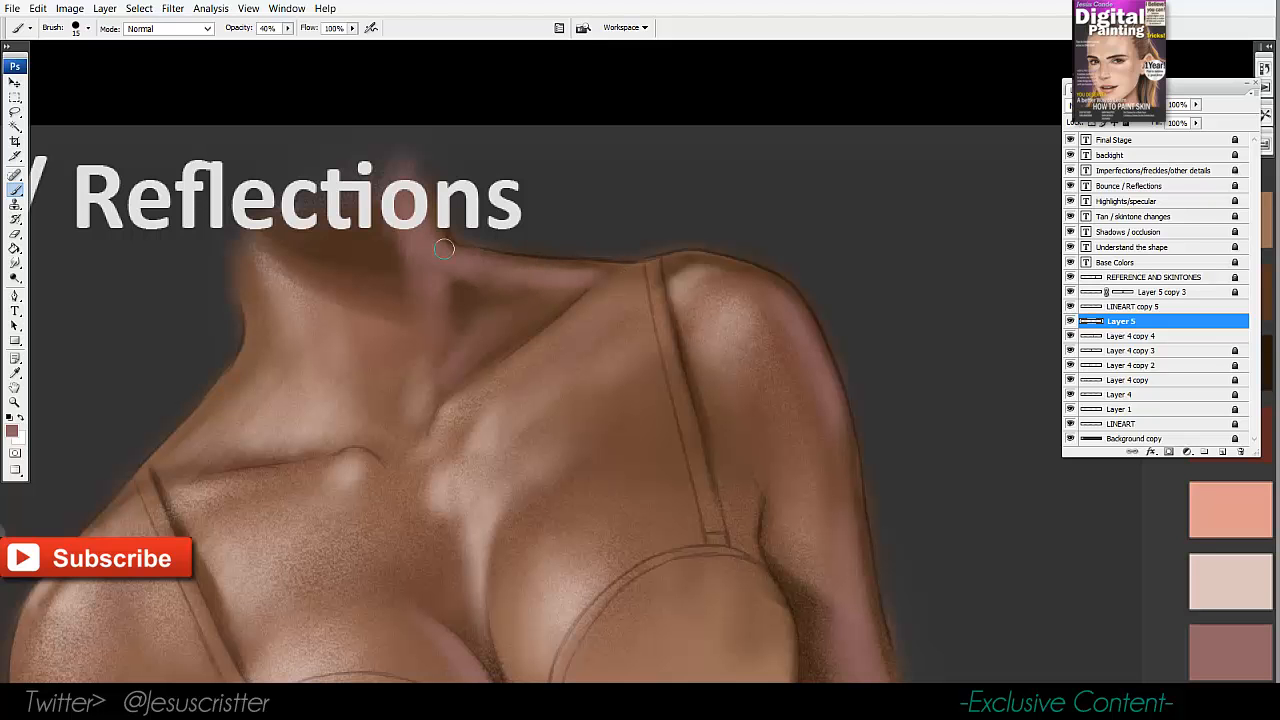
pyautogui.moveTo(283, 480); pyautogui.dragTo(296, 457)
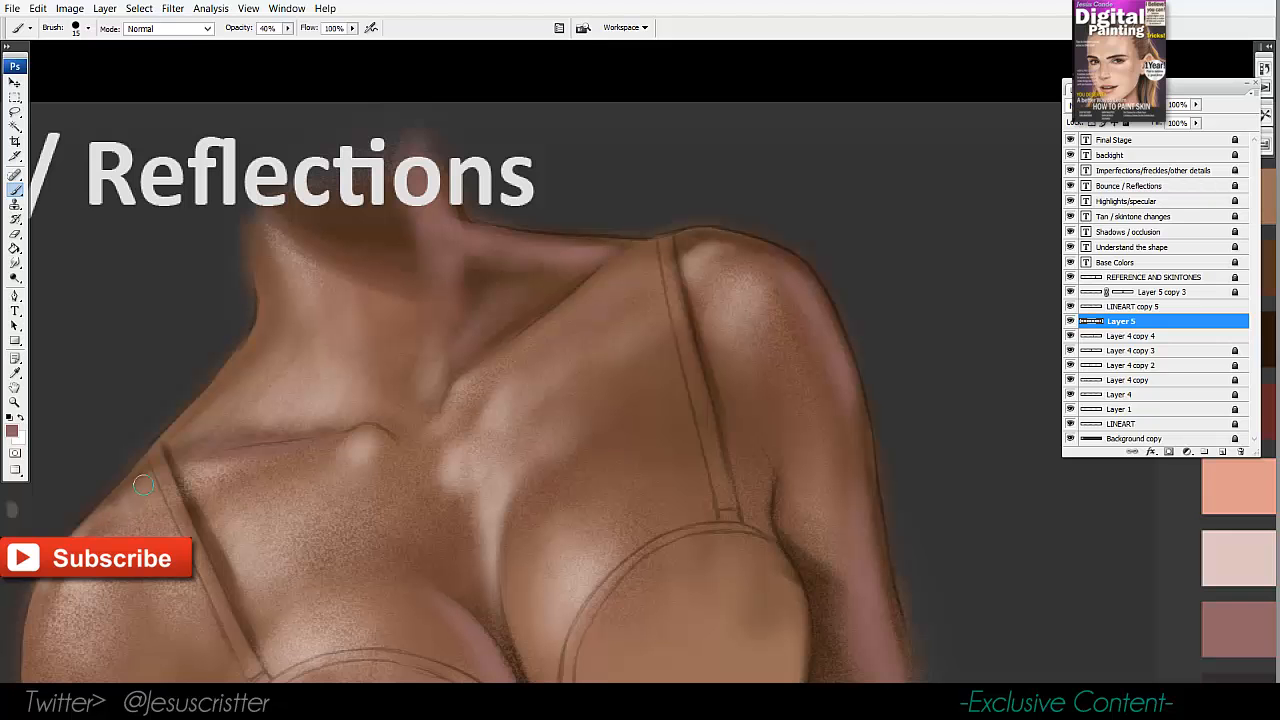
pyautogui.moveTo(443, 248); pyautogui.dragTo(460, 317)
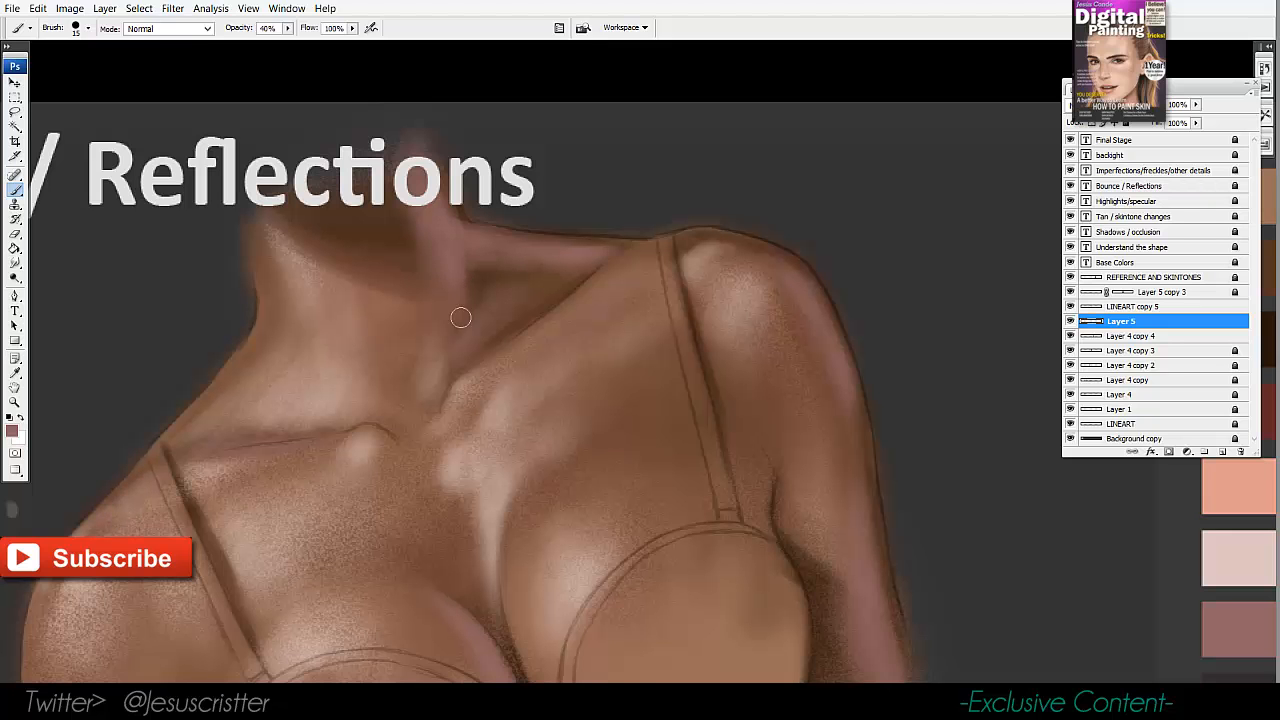
pyautogui.press('z')
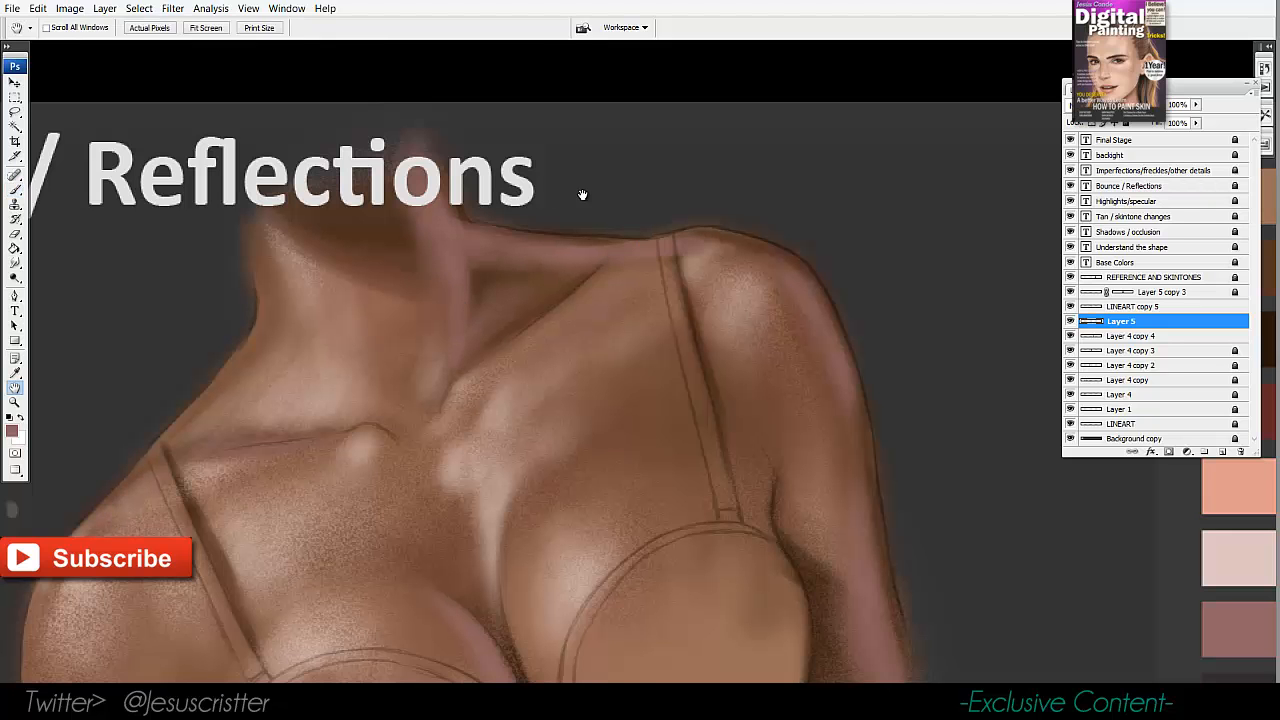
# Paint size 25 brush reflections around the lower left bra strap and down the center of the chest above the cleavage.
pyautogui.keyDown('alt'); pyautogui.click(642, 256); pyautogui.keyUp('alt')
pyautogui.click(588, 358)
pyautogui.press('b')
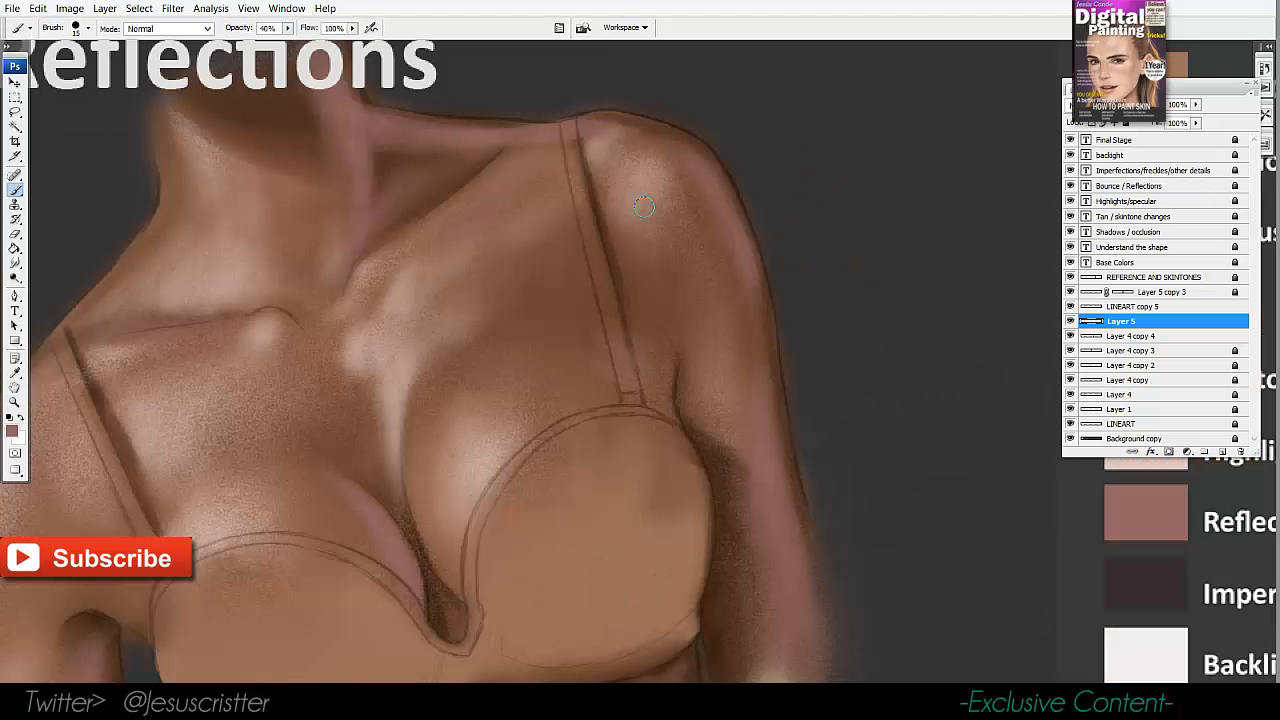
pyautogui.moveTo(638, 255); pyautogui.dragTo(632, 345)
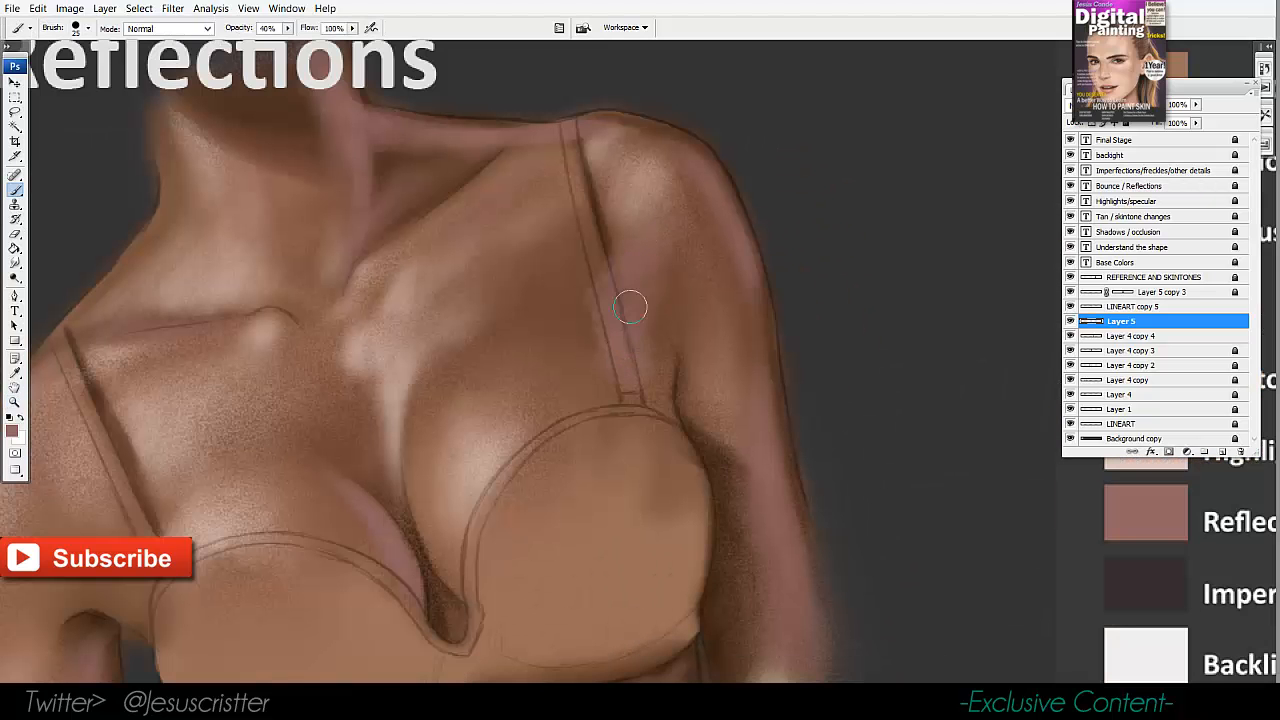
pyautogui.moveTo(598, 287)
pyautogui.mouseDown()
pyautogui.moveTo(569, 311)
pyautogui.moveTo(601, 284)
pyautogui.moveTo(616, 312)
pyautogui.moveTo(654, 311)
pyautogui.moveTo(642, 385)
pyautogui.moveTo(644, 240)
pyautogui.moveTo(622, 245)
pyautogui.moveTo(620, 282)
pyautogui.mouseUp()
pyautogui.moveTo(695, 272); pyautogui.dragTo(780, 227)
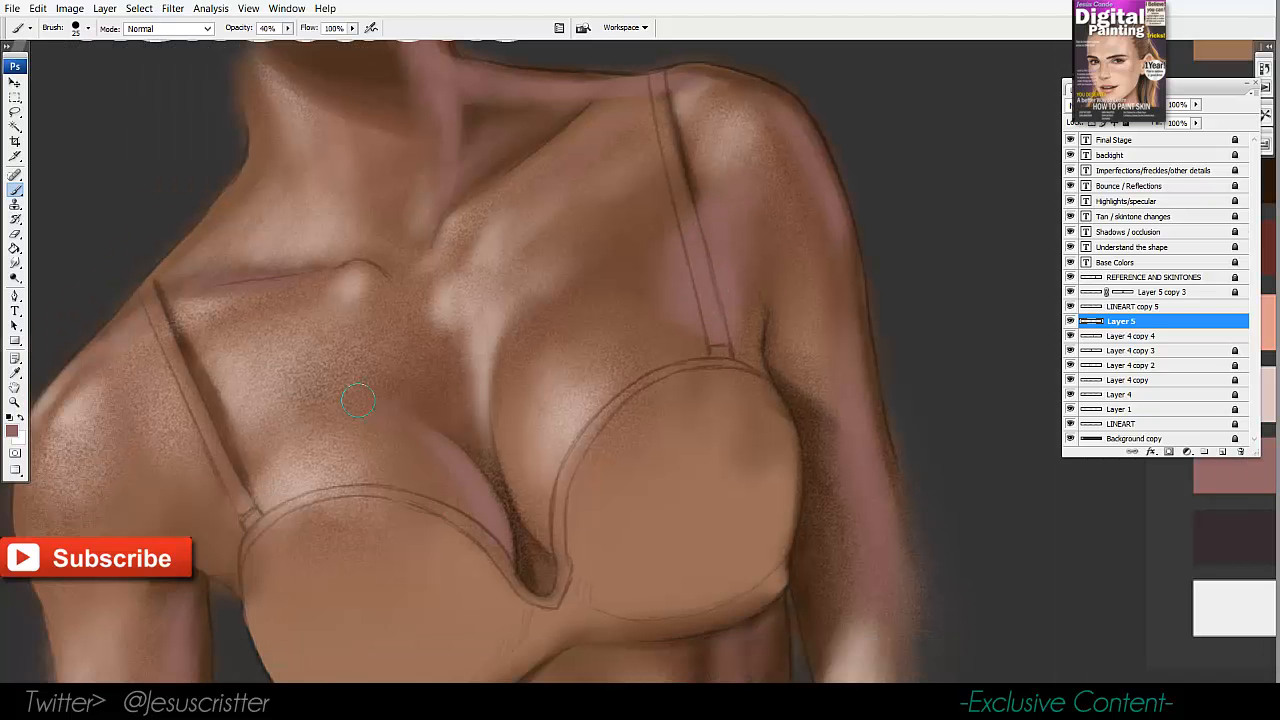
pyautogui.moveTo(389, 305)
pyautogui.mouseDown()
pyautogui.moveTo(439, 378)
pyautogui.moveTo(422, 414)
pyautogui.moveTo(399, 319)
pyautogui.moveTo(362, 303)
pyautogui.mouseUp()
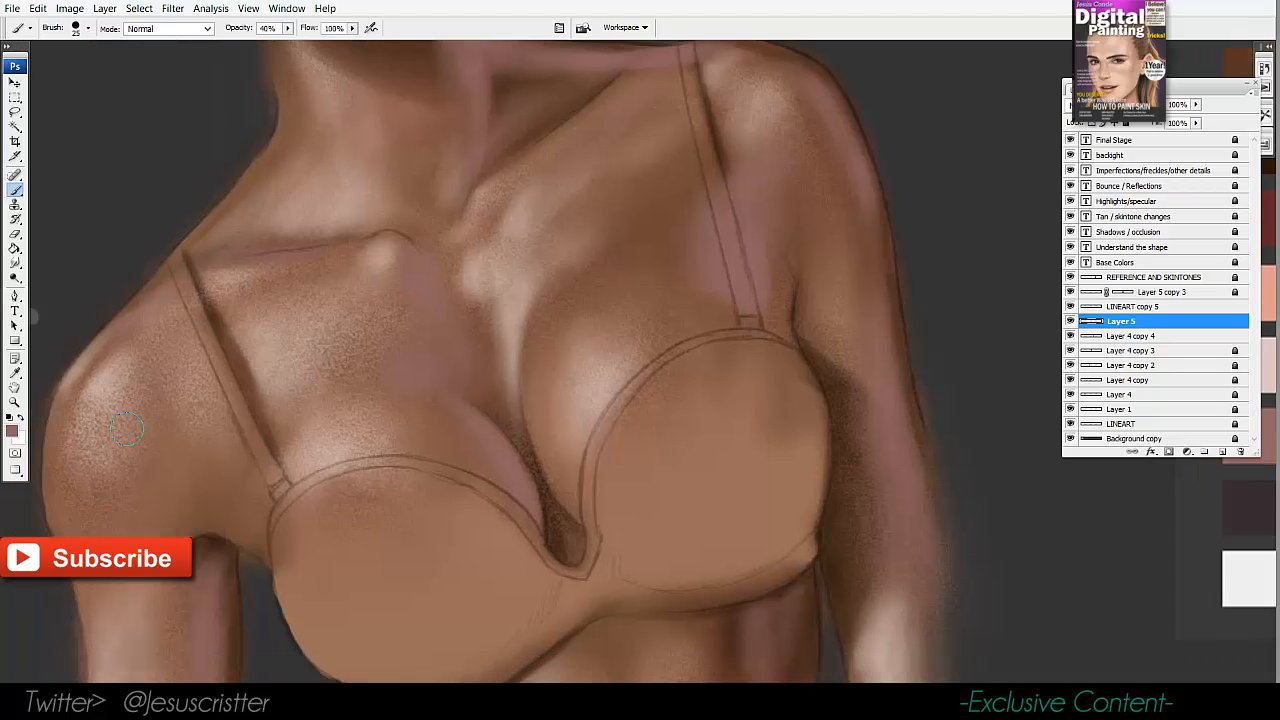
# Paint size 25 brush reflections down the left side of the torso below the bra and along the outer left thigh.
pyautogui.keyDown('alt'); pyautogui.click(366, 262); pyautogui.keyUp('alt')
pyautogui.keyDown('alt'); pyautogui.click(366, 262); pyautogui.keyUp('alt')
pyautogui.keyDown('alt'); pyautogui.click(366, 262); pyautogui.keyUp('alt')
pyautogui.keyDown('alt'); pyautogui.click(366, 262); pyautogui.keyUp('alt')
pyautogui.keyDown('ctrl'); pyautogui.click(484, 378); pyautogui.keyUp('ctrl')
pyautogui.keyDown('ctrl'); pyautogui.click(510, 358); pyautogui.keyUp('ctrl')
pyautogui.moveTo(518, 368)
pyautogui.mouseDown()
pyautogui.moveTo(498, 248)
pyautogui.moveTo(468, 241)
pyautogui.mouseUp()
pyautogui.press('space')
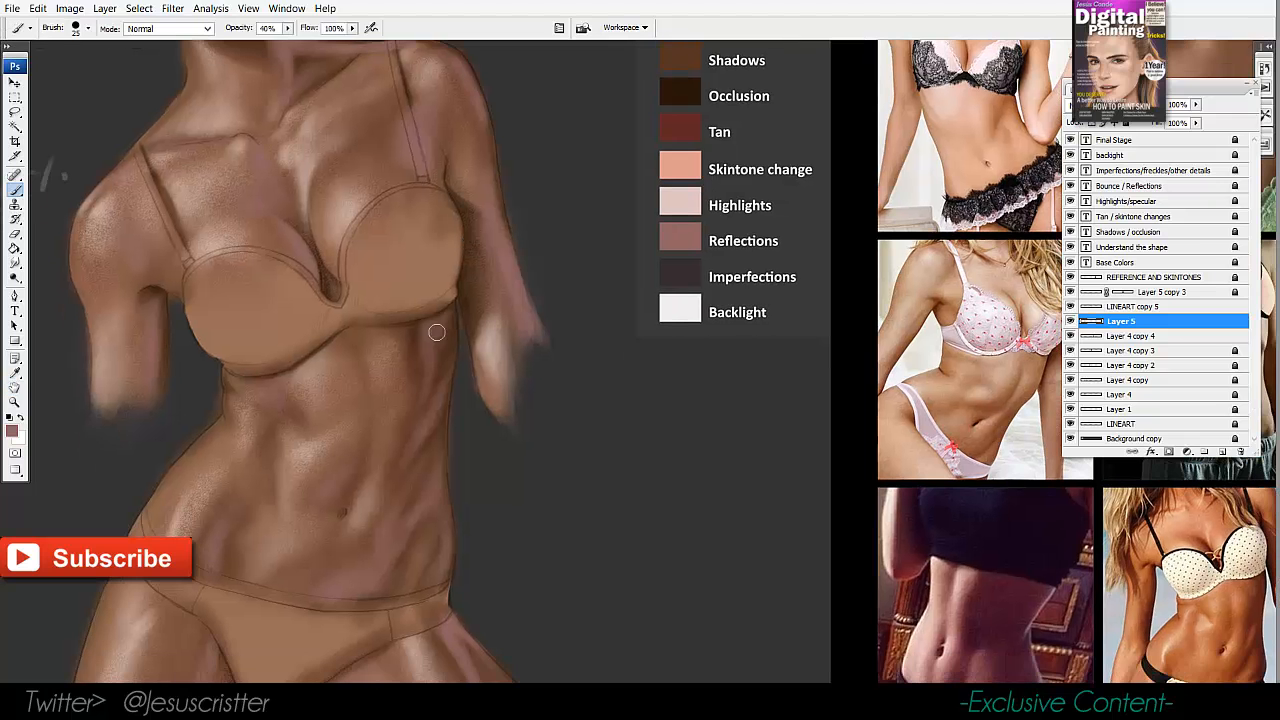
pyautogui.moveTo(446, 327); pyautogui.dragTo(427, 421)
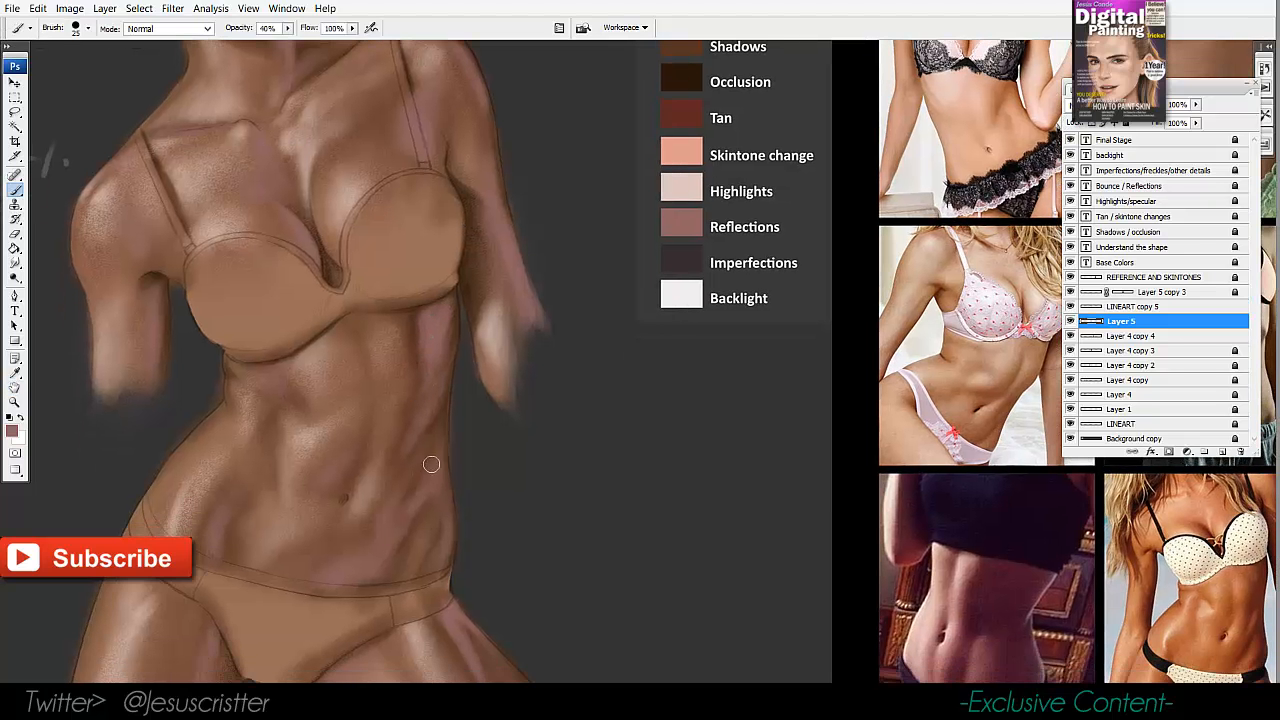
pyautogui.moveTo(437, 503); pyautogui.dragTo(412, 376)
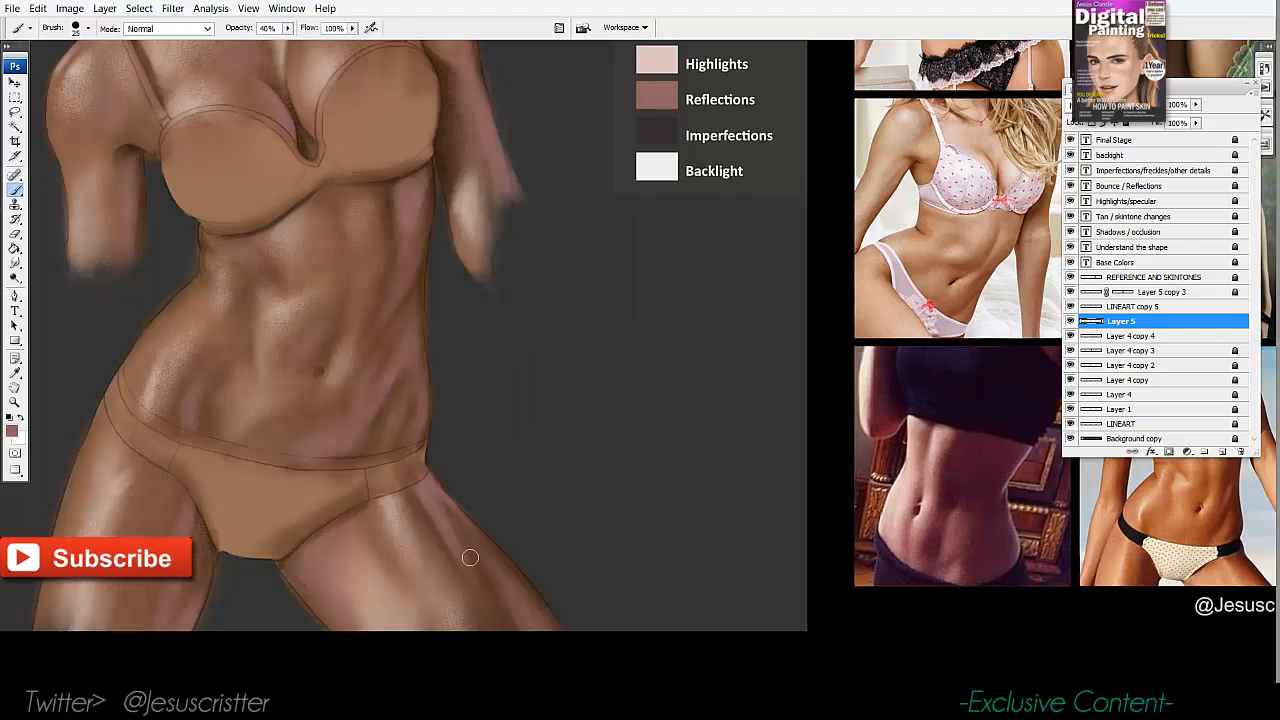
pyautogui.moveTo(513, 577); pyautogui.dragTo(557, 637)
pyautogui.moveTo(231, 495); pyautogui.dragTo(289, 489)
pyautogui.keyDown('alt'); pyautogui.click(289, 489); pyautogui.keyUp('alt')
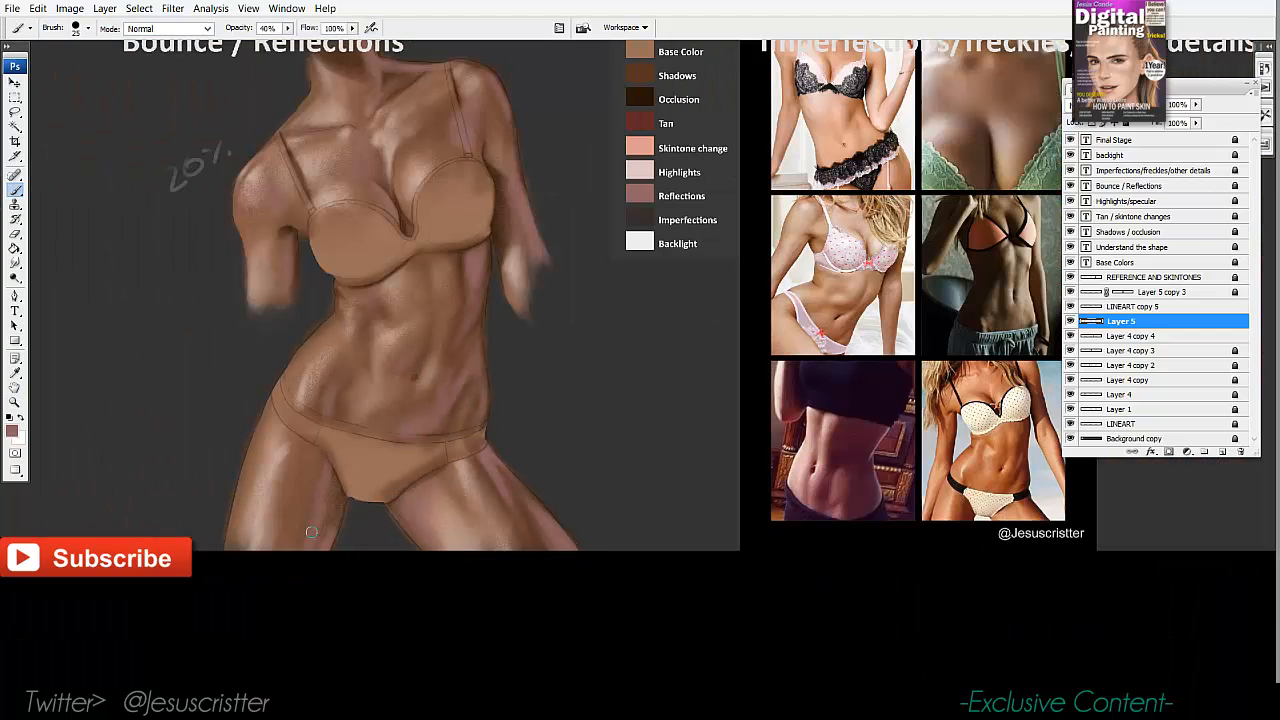
# Lower the opacity of the reflections layer, Layer 5, to 55%, comparing the figure with the previous stage.
pyautogui.moveTo(400, 277); pyautogui.dragTo(394, 329)
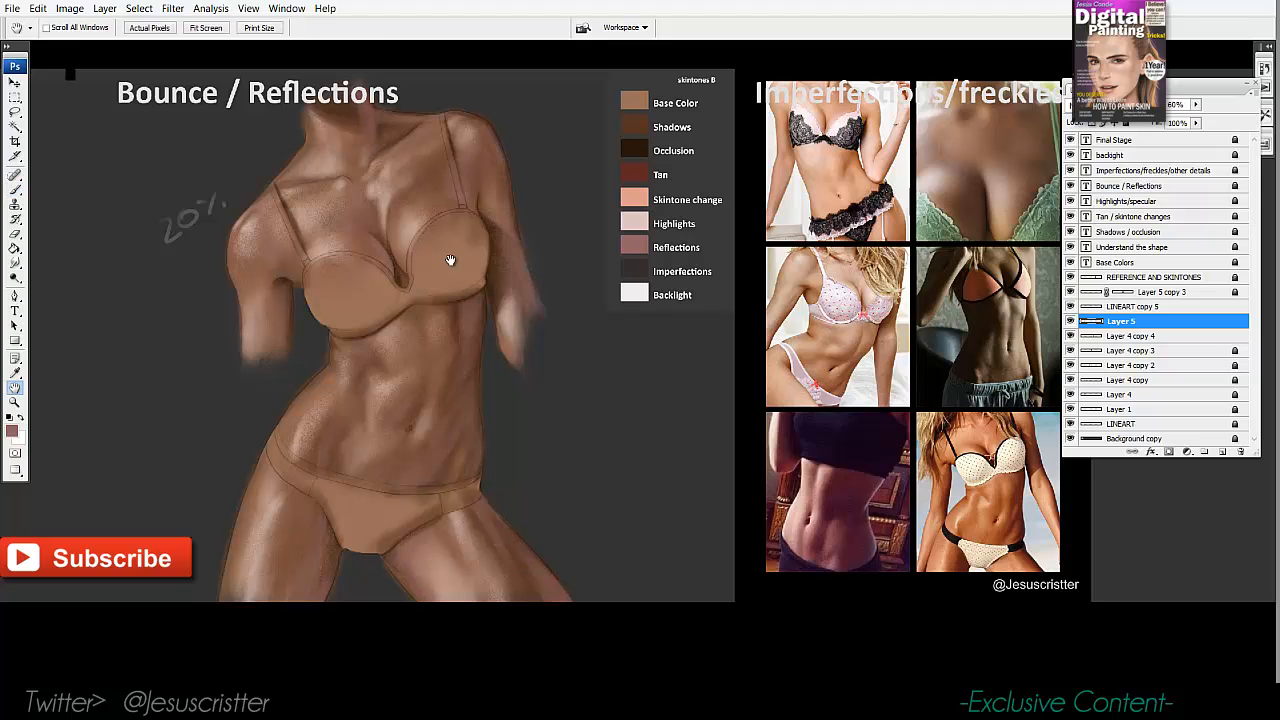
pyautogui.moveTo(537, 268); pyautogui.dragTo(695, 274)
pyautogui.hotkey('ctrl', '-')
pyautogui.press('5')
pyautogui.press('5')
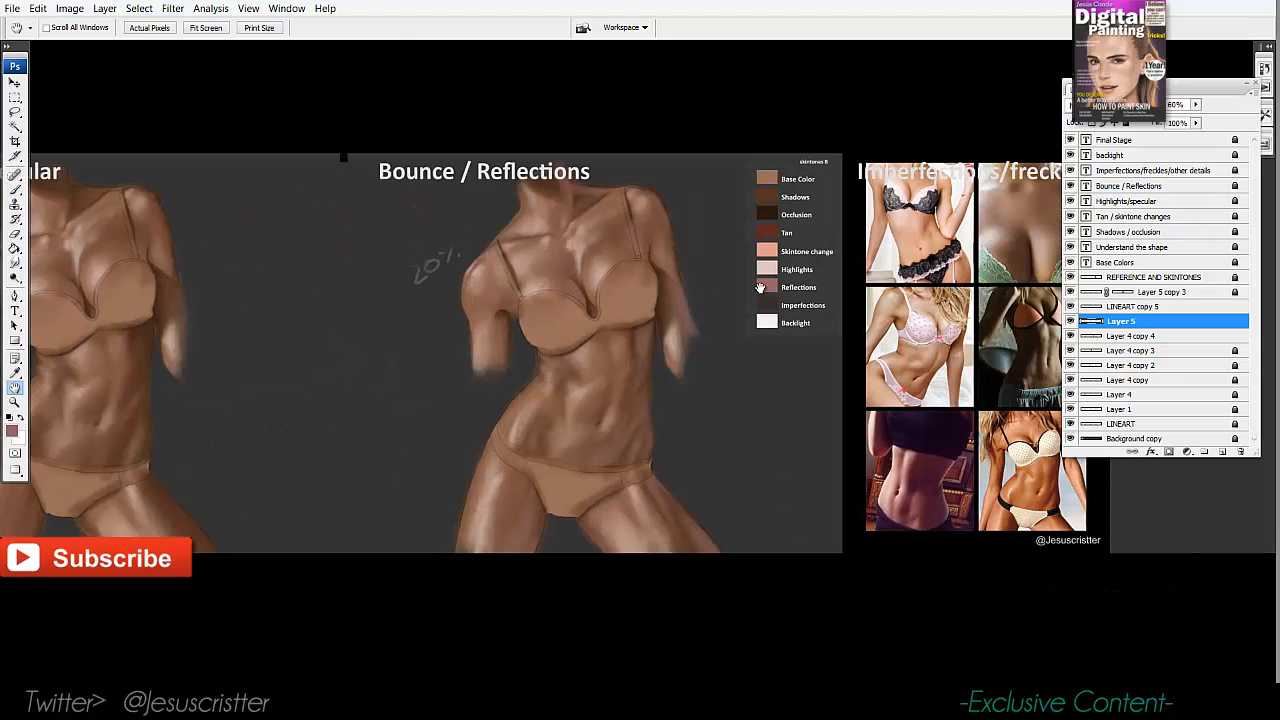
pyautogui.keyDown('ctrl'); pyautogui.click(697, 354); pyautogui.keyUp('ctrl')
pyautogui.moveTo(697, 354); pyautogui.dragTo(692, 378)
pyautogui.press('4')
pyautogui.press('4')
pyautogui.press('1')
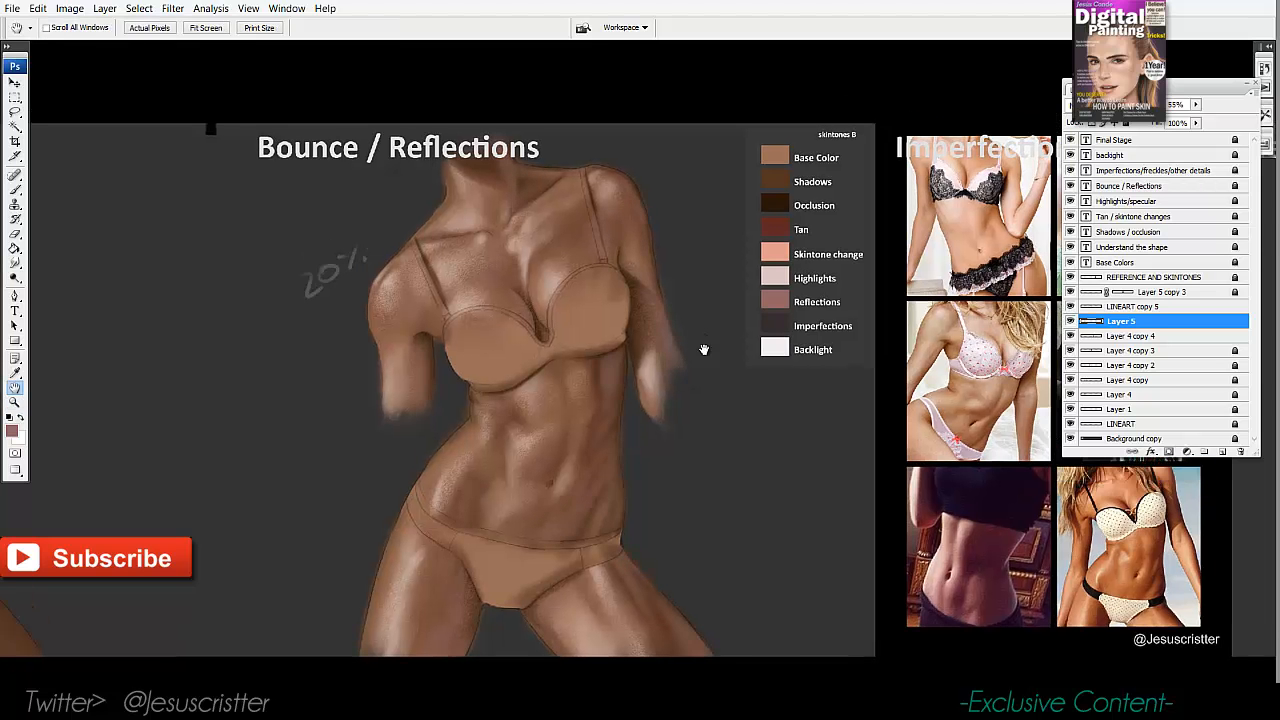
pyautogui.moveTo(704, 350); pyautogui.dragTo(704, 339)
pyautogui.keyDown('alt'); pyautogui.click(704, 339); pyautogui.keyUp('alt')
pyautogui.keyDown('alt'); pyautogui.click(826, 297); pyautogui.keyUp('alt')
pyautogui.moveTo(826, 297); pyautogui.dragTo(847, 318)
pyautogui.keyDown('ctrl'); pyautogui.click(775, 352); pyautogui.keyUp('ctrl')
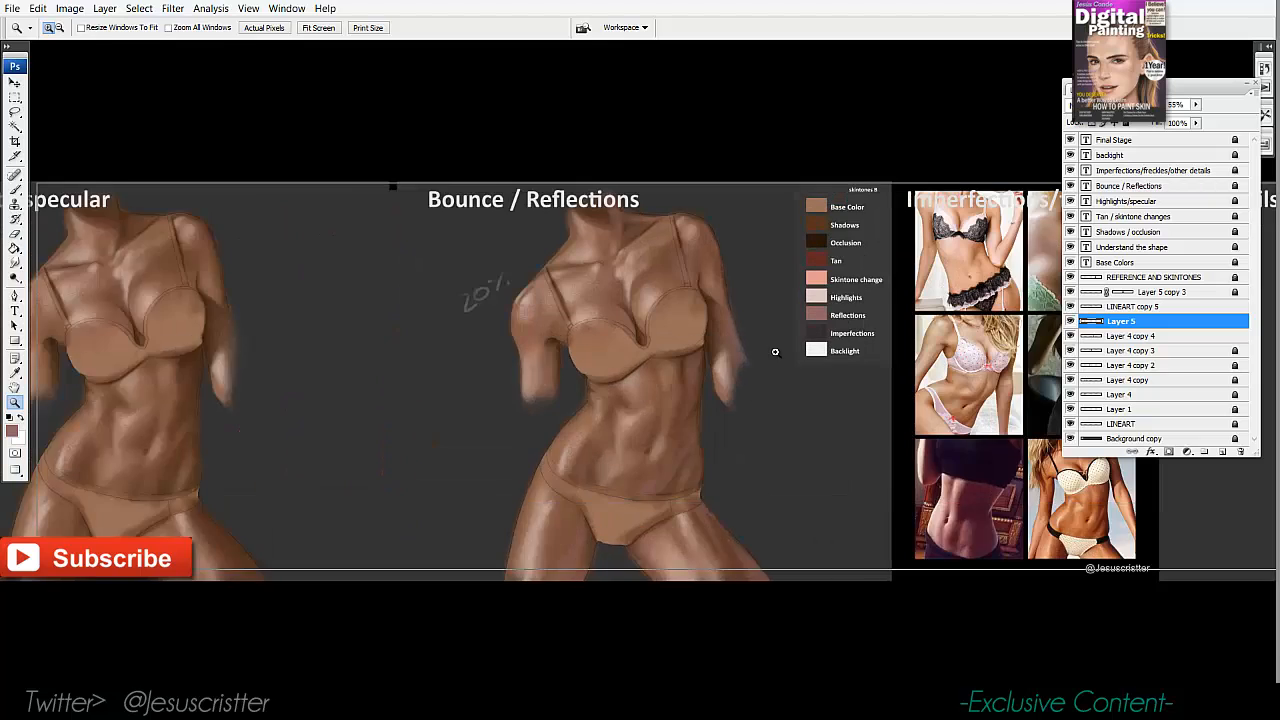
# Toggle layer visibility to compare the shading, and merge the reflections layer down into Layer 4 copy 4.
pyautogui.click(775, 352)
pyautogui.moveTo(775, 352); pyautogui.dragTo(750, 352)
pyautogui.click(1070, 336)
pyautogui.click(1070, 336)
pyautogui.hotkey('ctrl', 'e')
pyautogui.moveTo(954, 335); pyautogui.dragTo(929, 335)
pyautogui.moveTo(693, 257); pyautogui.dragTo(685, 263)
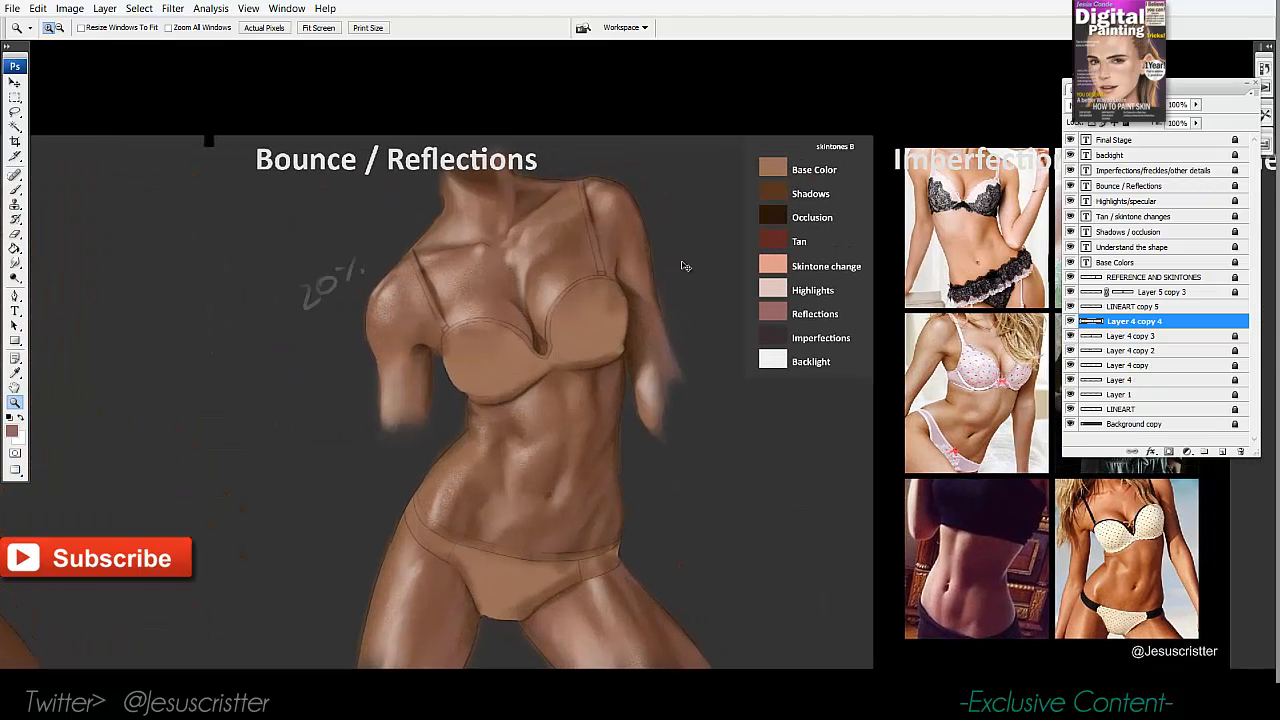
# Sample the Base Color swatch and add a new layer above Layer 4 copy 4.
pyautogui.click(656, 316)
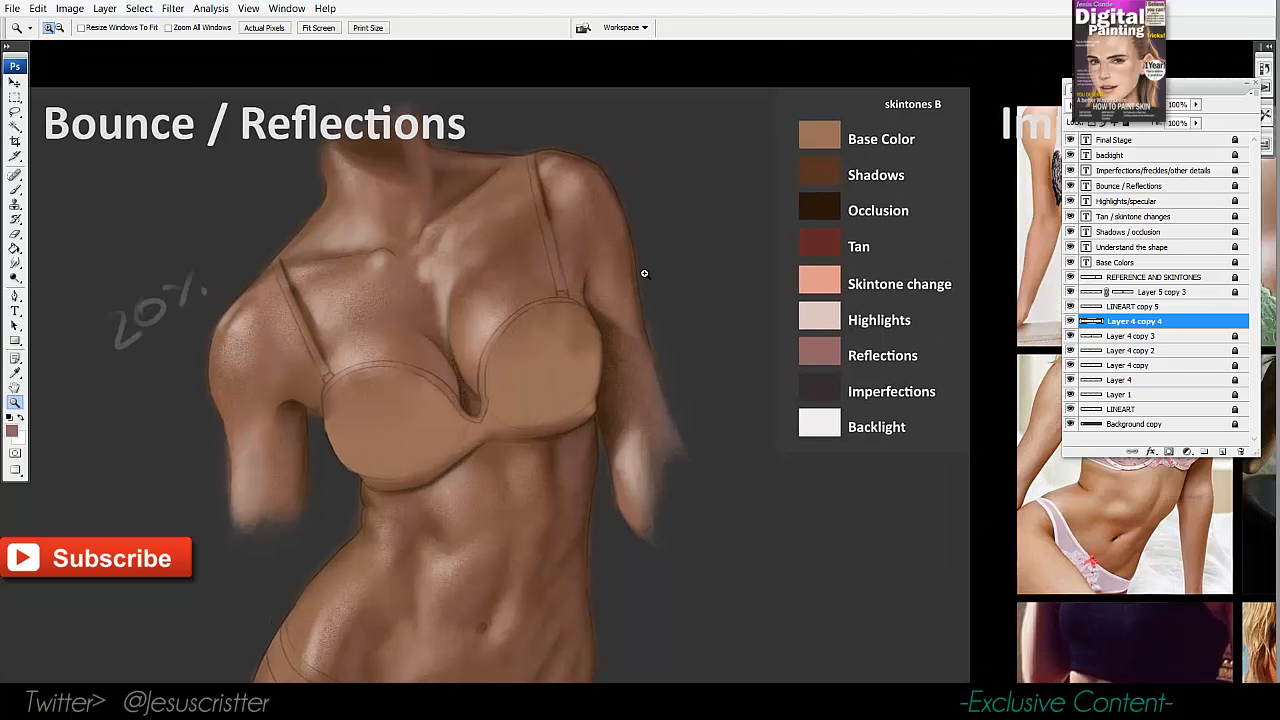
pyautogui.press('i')
pyautogui.click(824, 143)
pyautogui.moveTo(656, 291); pyautogui.dragTo(687, 262)
pyautogui.hotkey('ctrl', 'shift', 'n')
pyautogui.press('Return')
pyautogui.press('z')
pyautogui.click(657, 315)
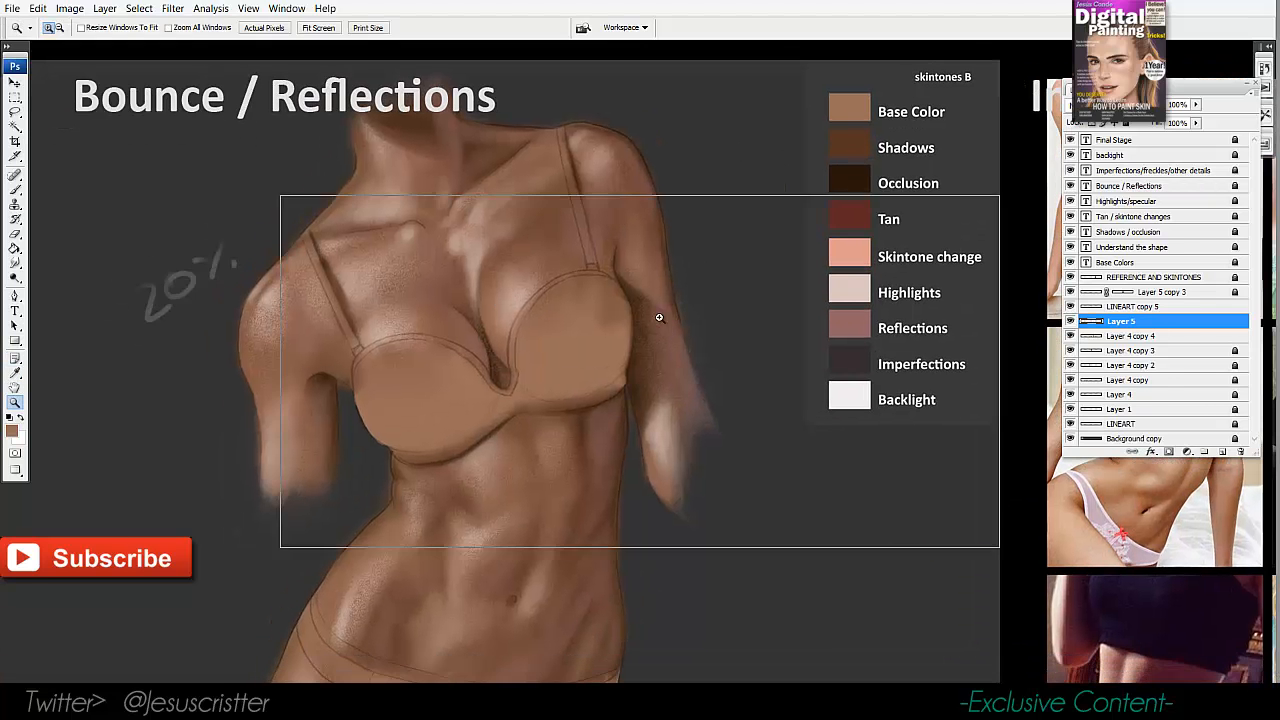
# Paint base-color bounce light along the inner edge of the left arm beside the bra, using brush sizes 8 and 15.
pyautogui.press('b')
pyautogui.press('[')
pyautogui.press('[')
pyautogui.press('[')
pyautogui.press('[')
pyautogui.moveTo(595, 463)
pyautogui.mouseDown()
pyautogui.moveTo(608, 449)
pyautogui.moveTo(603, 500)
pyautogui.moveTo(617, 450)
pyautogui.moveTo(607, 497)
pyautogui.mouseUp()
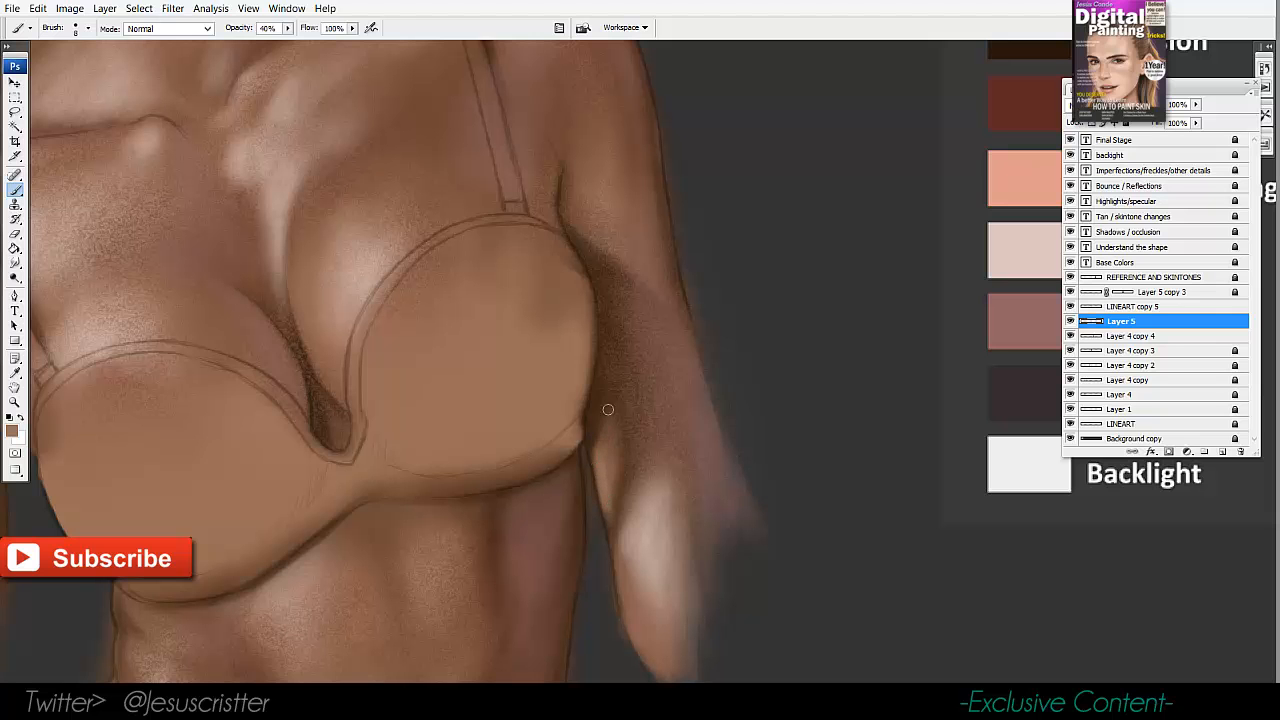
pyautogui.press(']')
pyautogui.press(']')
pyautogui.press(']')
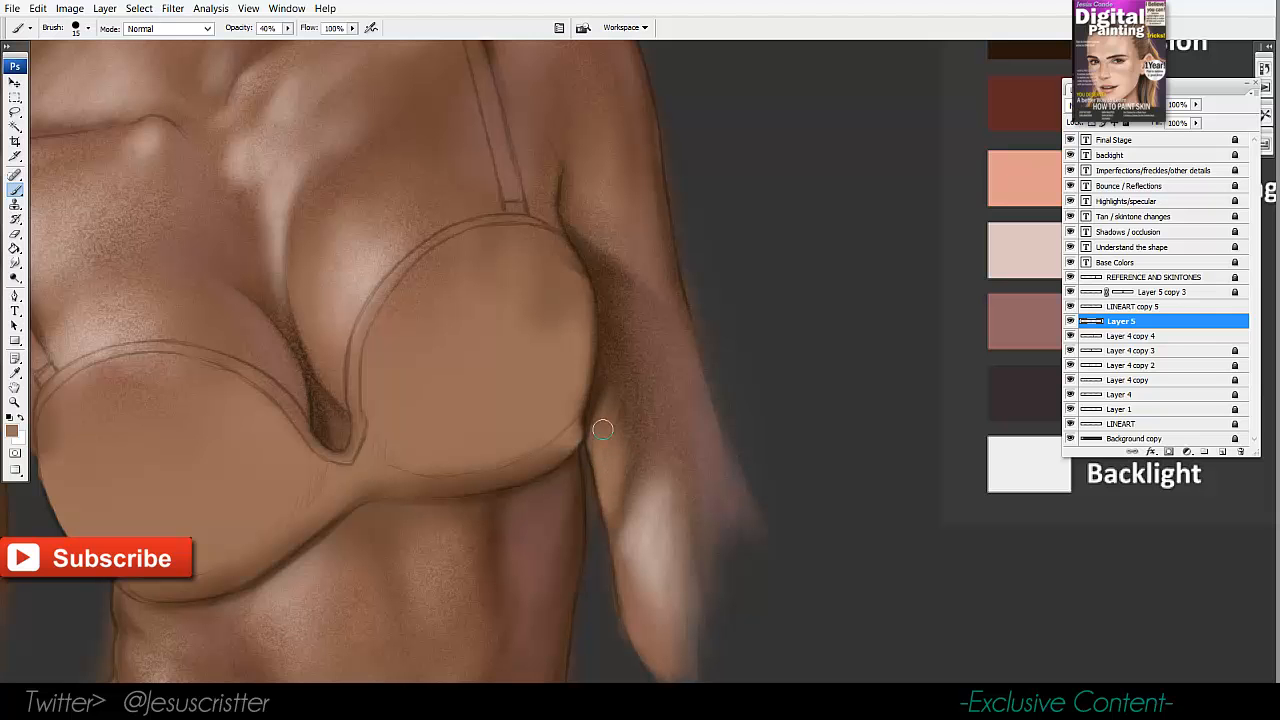
pyautogui.moveTo(613, 501); pyautogui.dragTo(630, 552)
# Set the opacity of the bounce-light layer to 33%.
pyautogui.press('h')
pyautogui.moveTo(623, 451); pyautogui.dragTo(621, 443)
pyautogui.press('3')
pyautogui.press('3')
pyautogui.press('b')
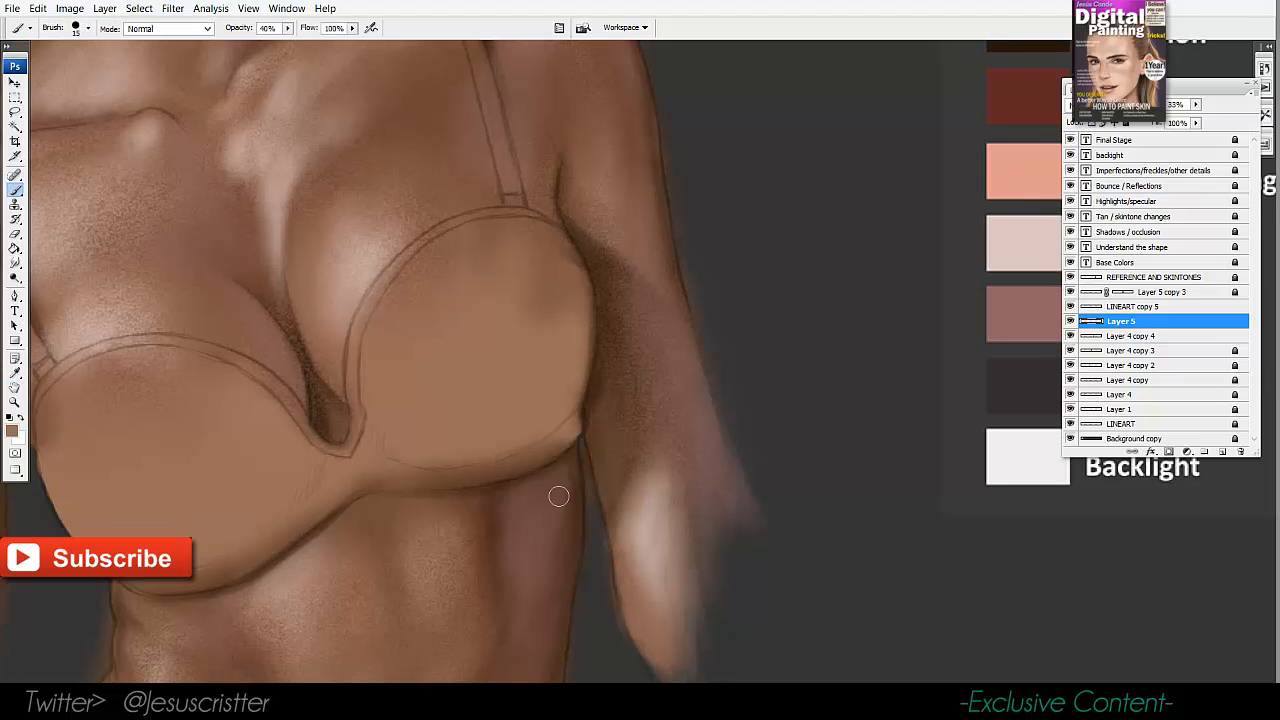
# Paint base-color bounce light on the inner side of the right arm with a size 20 brush at 100% opacity.
pyautogui.press('0')
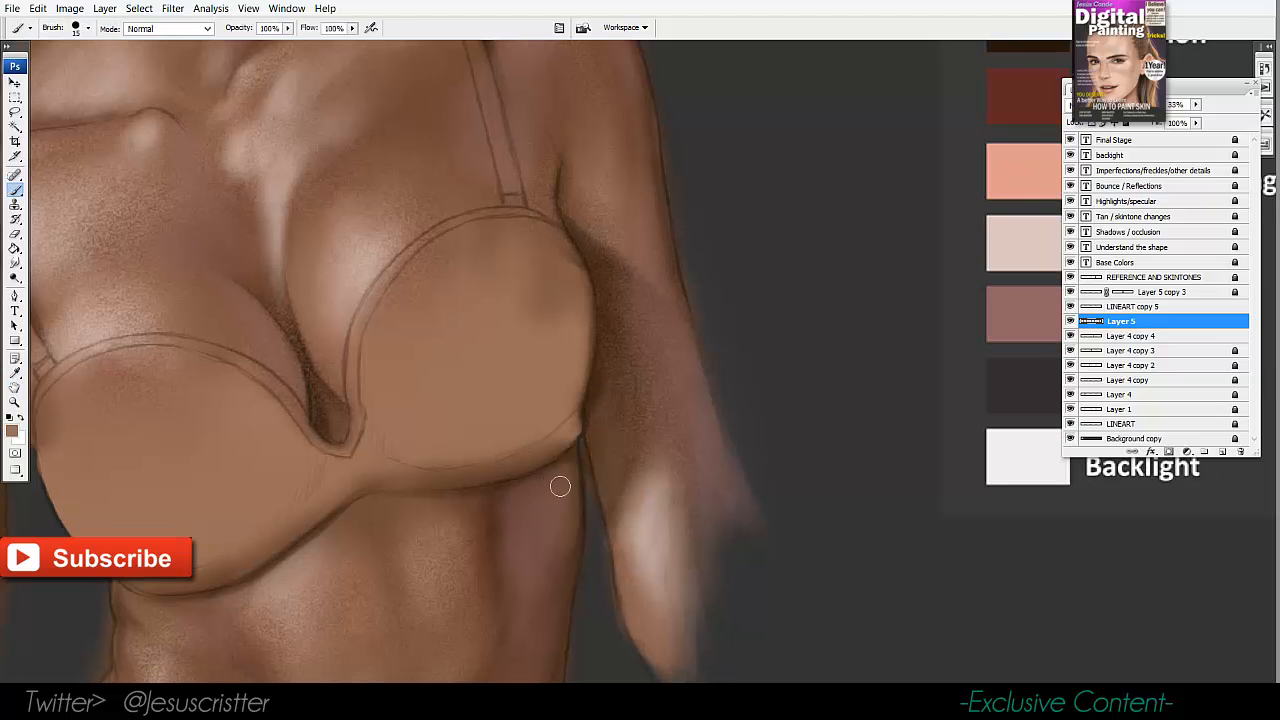
pyautogui.keyDown('alt'); pyautogui.click(655, 330); pyautogui.keyUp('alt')
pyautogui.keyDown('alt'); pyautogui.click(655, 330); pyautogui.keyUp('alt')
pyautogui.keyDown('alt'); pyautogui.click(655, 330); pyautogui.keyUp('alt')
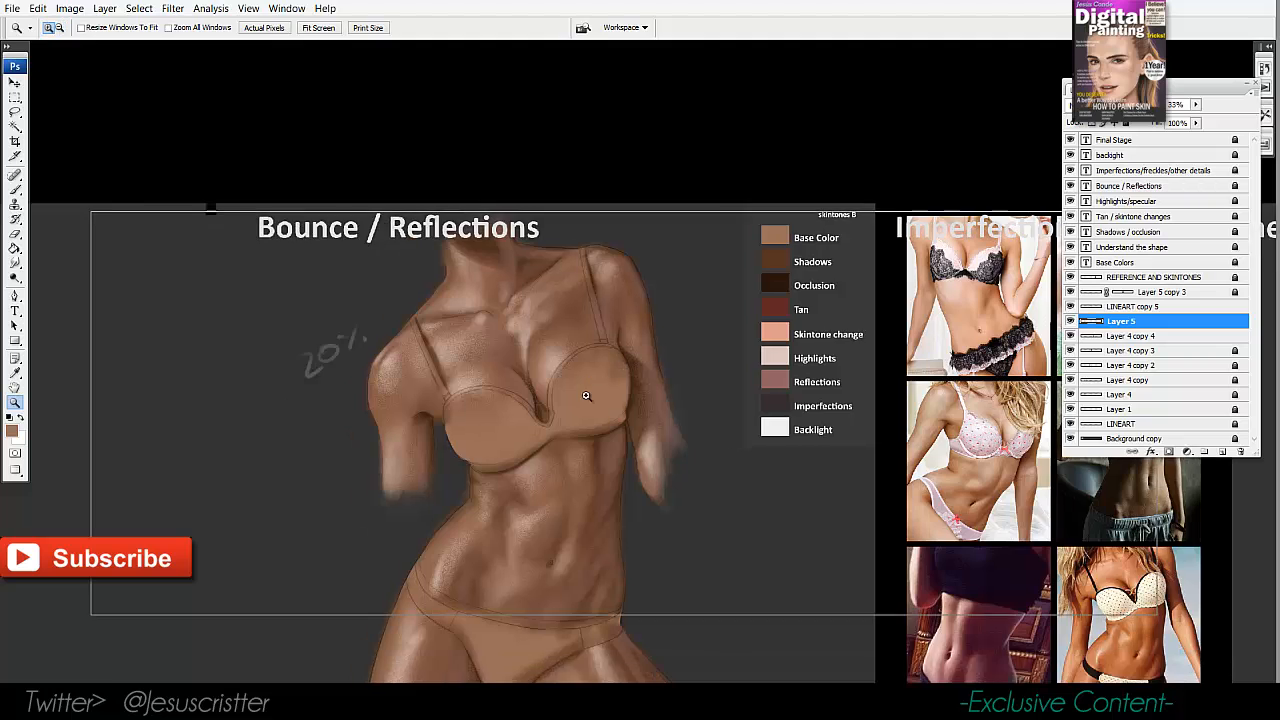
pyautogui.keyDown('ctrl'); pyautogui.click(595, 392); pyautogui.keyUp('ctrl')
pyautogui.keyDown('ctrl'); pyautogui.click(595, 392); pyautogui.keyUp('ctrl')
pyautogui.keyDown('ctrl'); pyautogui.click(595, 392); pyautogui.keyUp('ctrl')
pyautogui.press('[')
pyautogui.press('[')
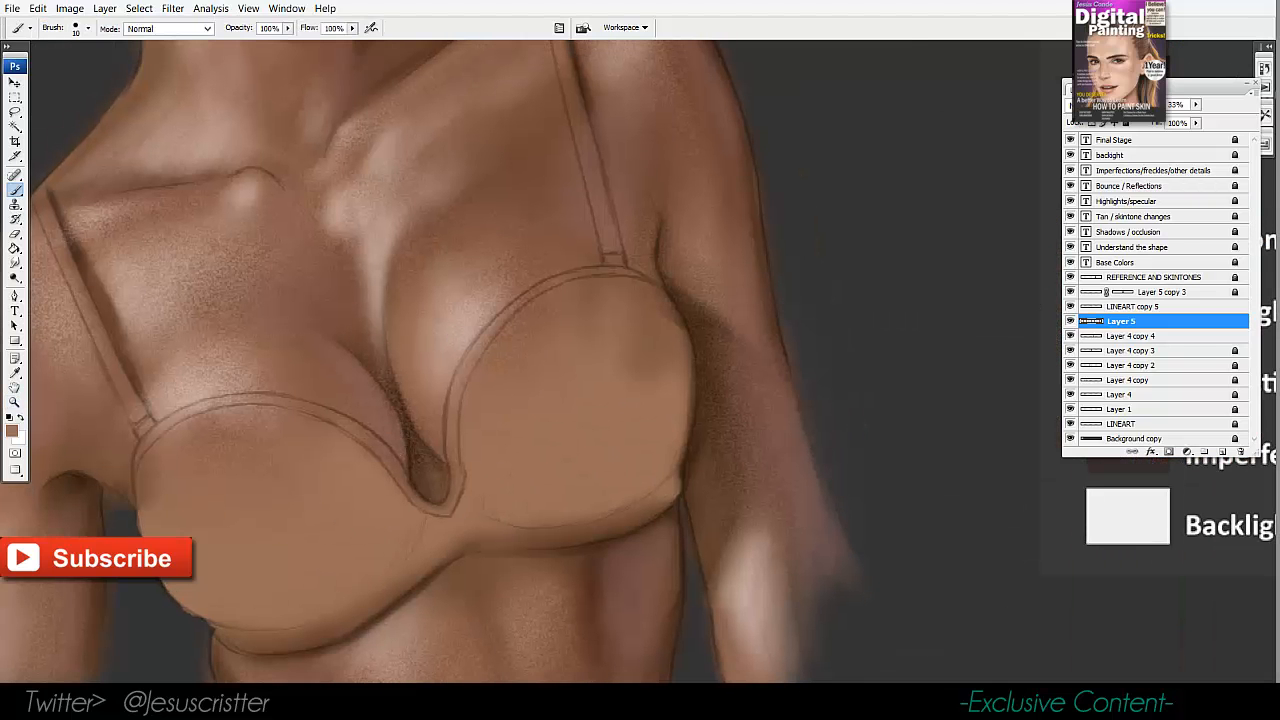
pyautogui.moveTo(401, 391)
pyautogui.mouseDown()
pyautogui.moveTo(443, 453)
pyautogui.moveTo(541, 265)
pyautogui.mouseUp()
pyautogui.press(']')
pyautogui.moveTo(235, 567); pyautogui.dragTo(233, 507)
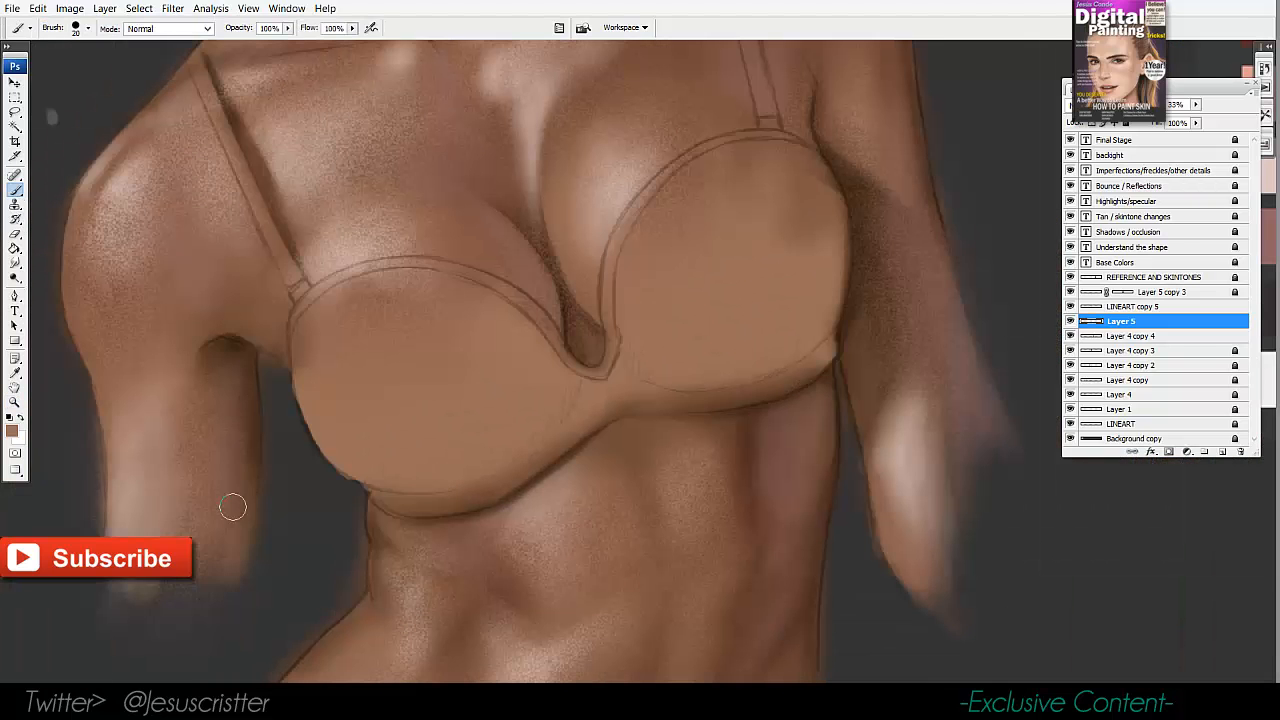
pyautogui.moveTo(263, 371); pyautogui.dragTo(205, 279)
# Merge the bounce-light layer down into Layer 4 copy 4 and toggle the merged layer's visibility to check the figure.
pyautogui.keyDown('alt'); pyautogui.click(560, 371); pyautogui.keyUp('alt')
pyautogui.keyDown('alt'); pyautogui.click(560, 371); pyautogui.keyUp('alt')
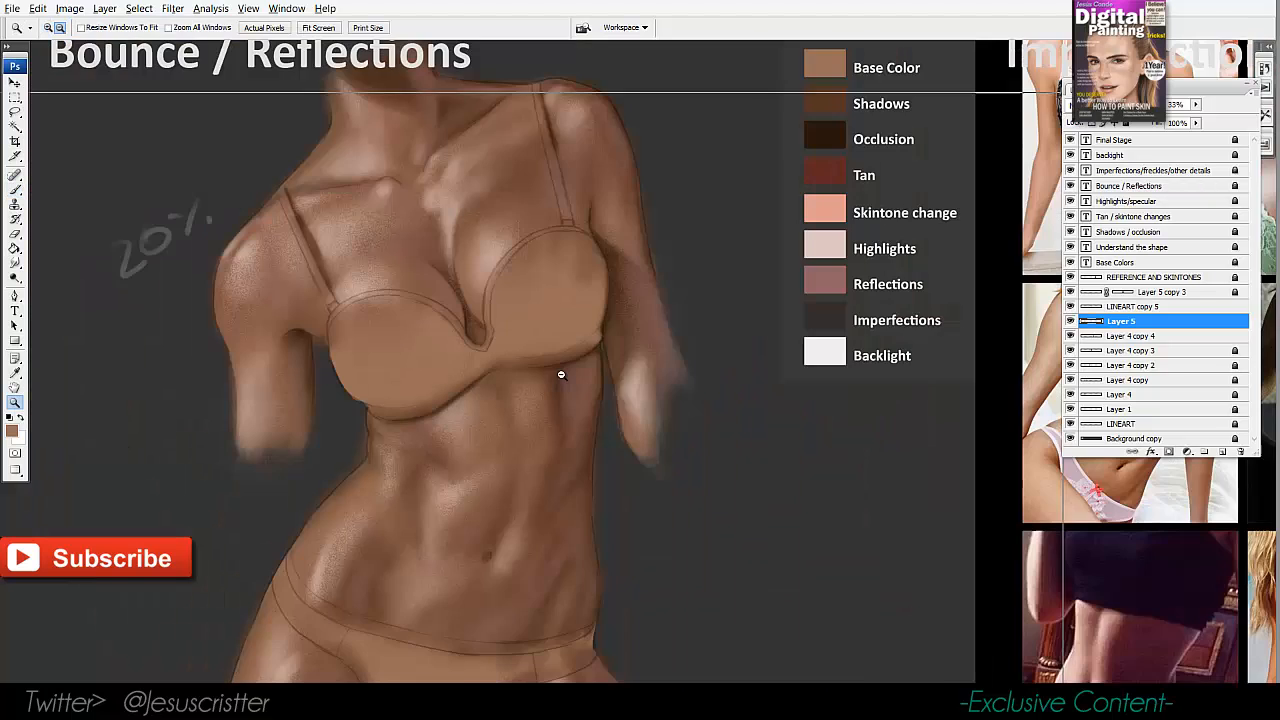
pyautogui.keyDown('alt'); pyautogui.click(560, 371); pyautogui.keyUp('alt')
pyautogui.moveTo(549, 411); pyautogui.dragTo(540, 482)
pyautogui.moveTo(505, 309); pyautogui.dragTo(586, 337)
pyautogui.keyDown('alt'); pyautogui.click(580, 347); pyautogui.keyUp('alt')
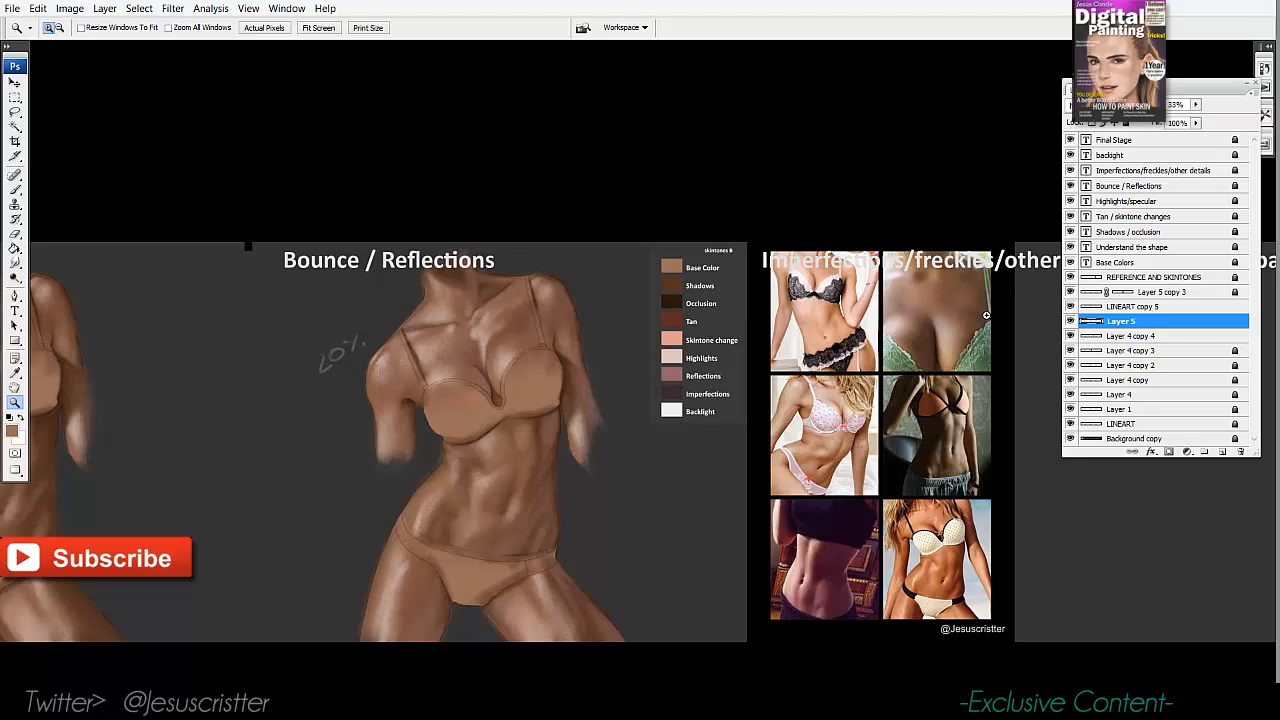
pyautogui.click(479, 401)
pyautogui.press('Delete')
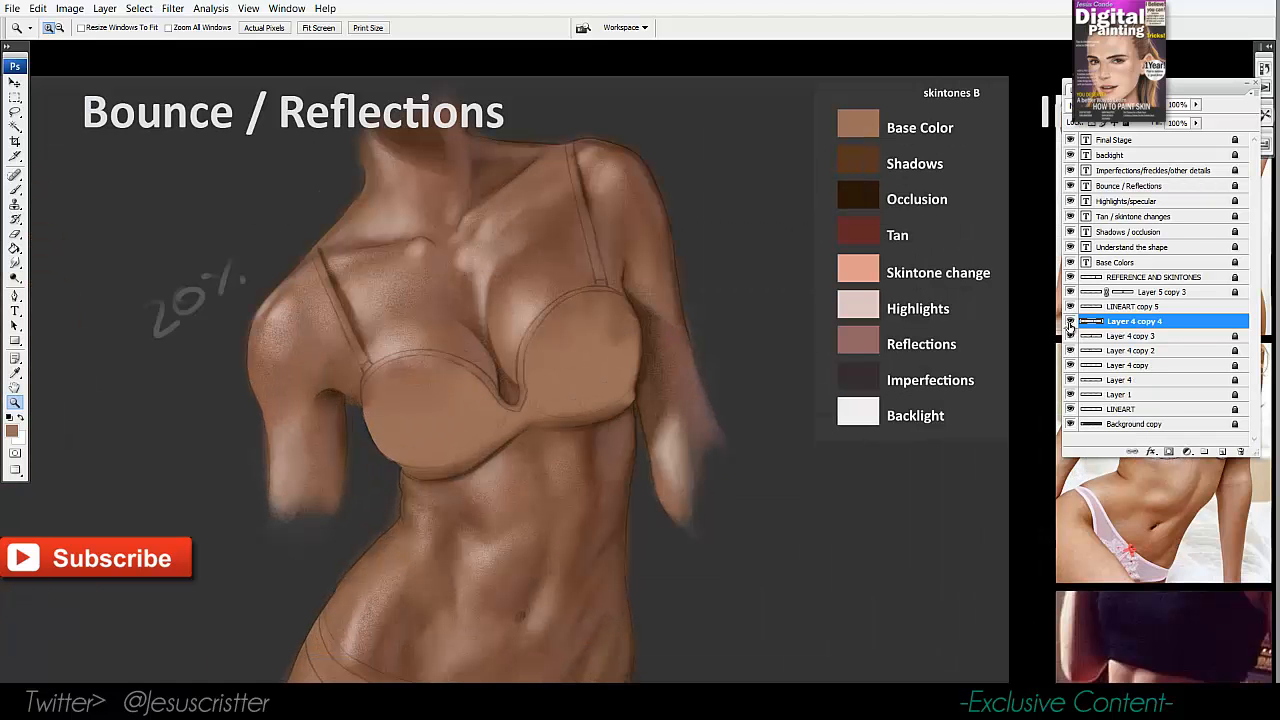
pyautogui.click(1070, 323)
pyautogui.click(1070, 323)
pyautogui.moveTo(939, 345); pyautogui.dragTo(955, 361)
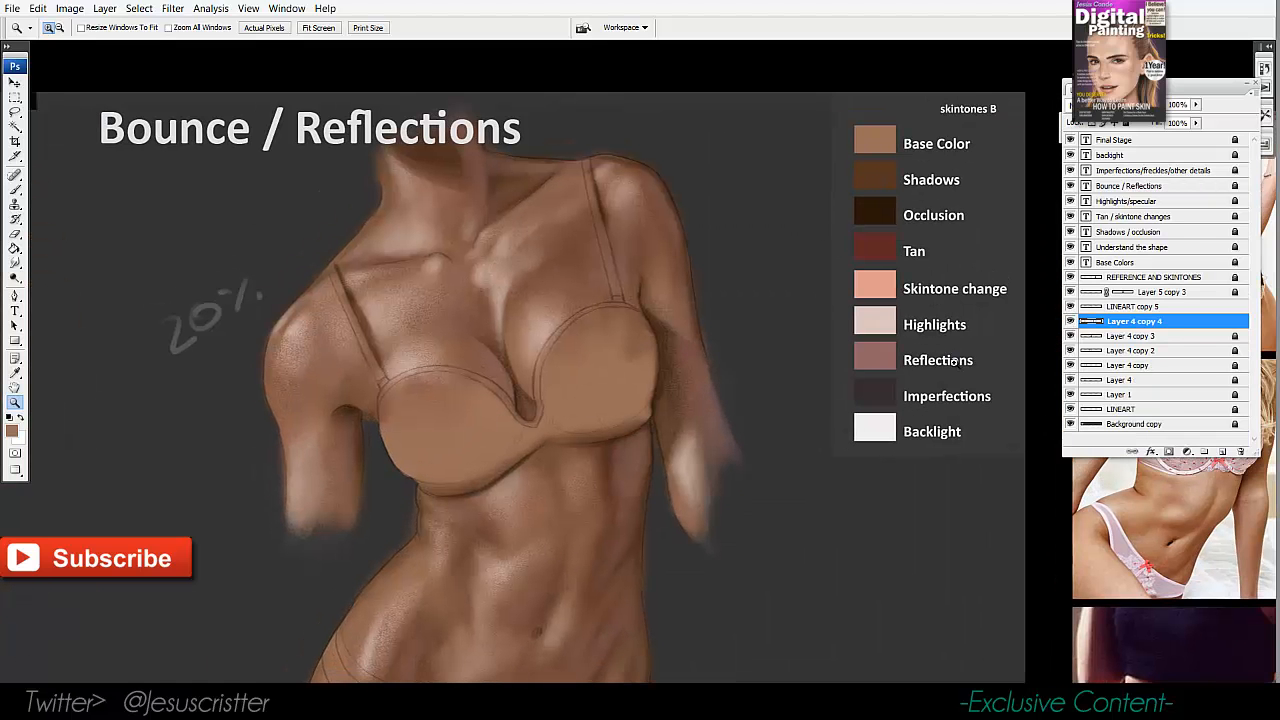
# Duplicate LINEART copy 5 and Layer 4 copy 4 into the Imperfections/freckles/other details section and shift the references and skintones past it.
pyautogui.click(1070, 307)
pyautogui.click(1070, 307)
pyautogui.click(1112, 307)
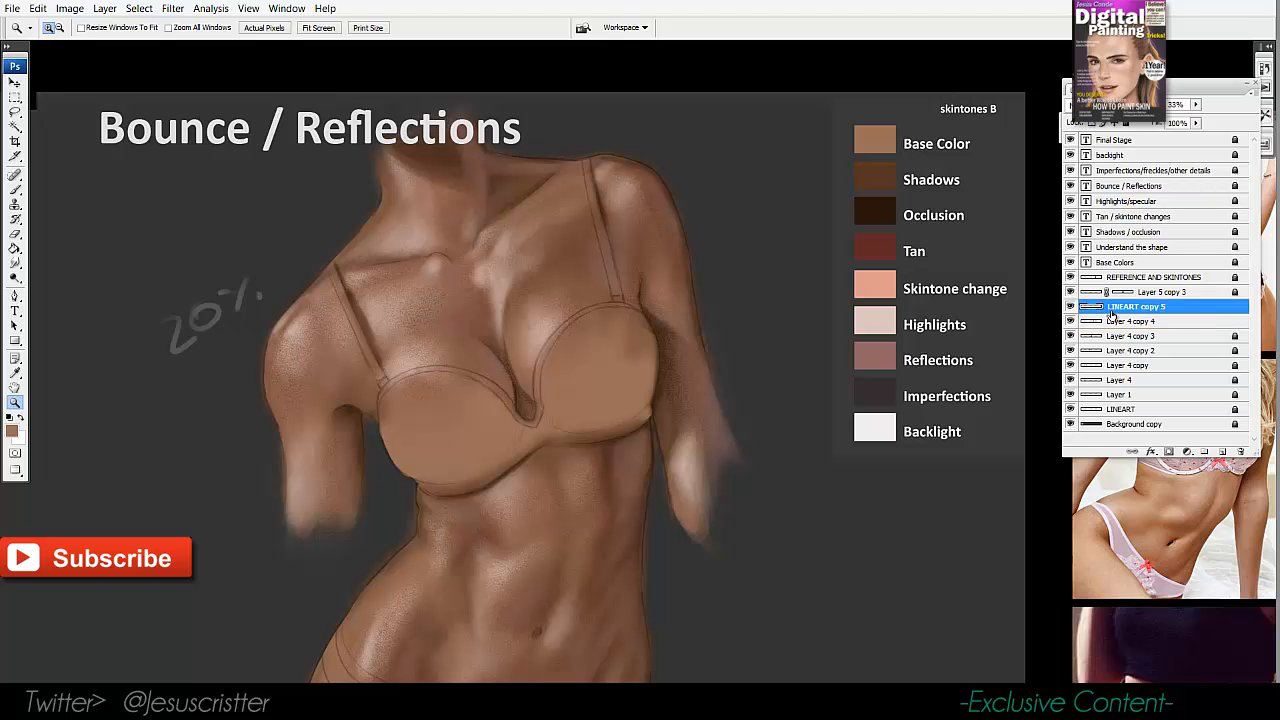
pyautogui.keyDown('shift'); pyautogui.click(1127, 321); pyautogui.keyUp('shift')
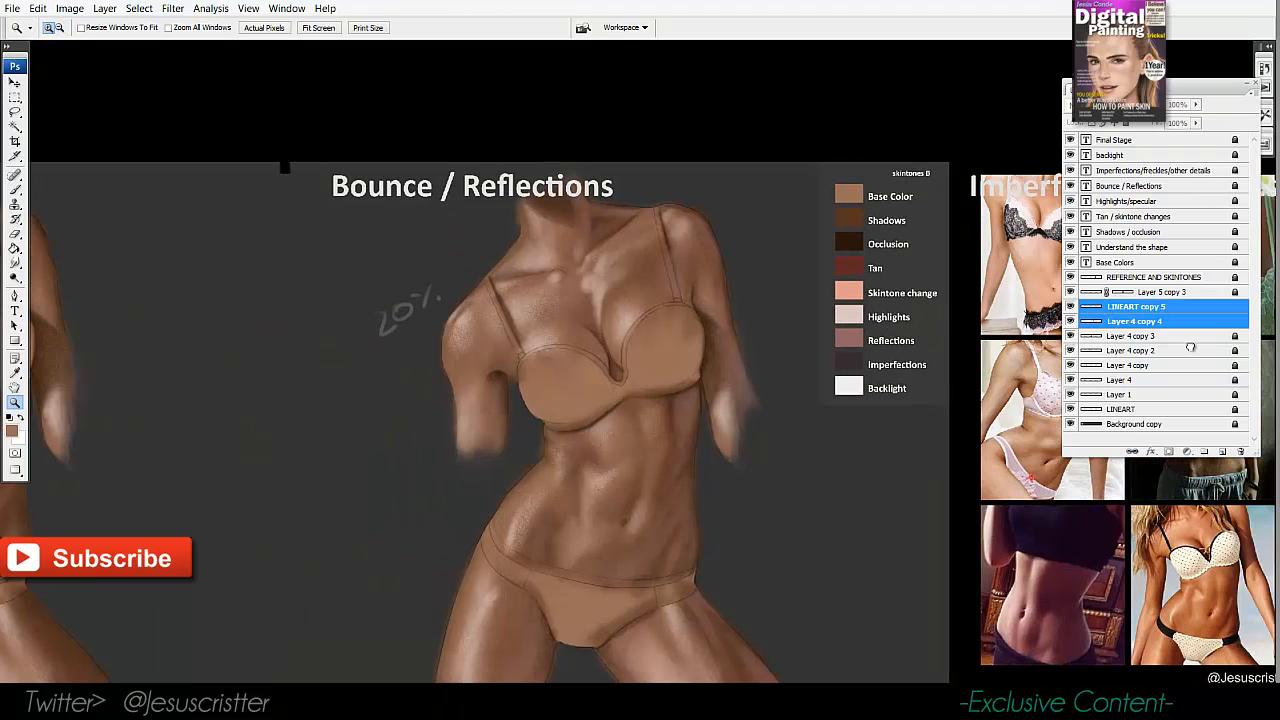
pyautogui.moveTo(1190, 347); pyautogui.dragTo(1222, 452)
pyautogui.moveTo(723, 354); pyautogui.dragTo(439, 352)
pyautogui.click(12, 85)
pyautogui.moveTo(403, 257); pyautogui.dragTo(281, 256)
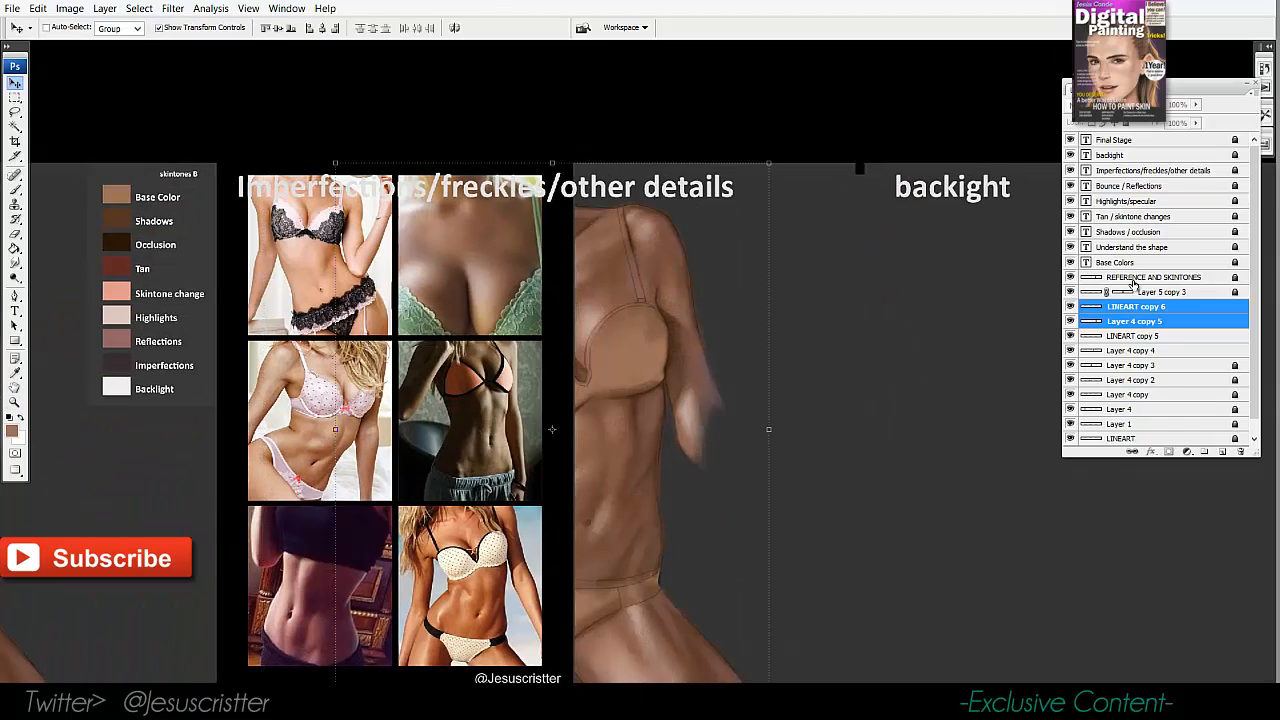
pyautogui.keyDown('ctrl'); pyautogui.click(925, 187); pyautogui.keyUp('ctrl')
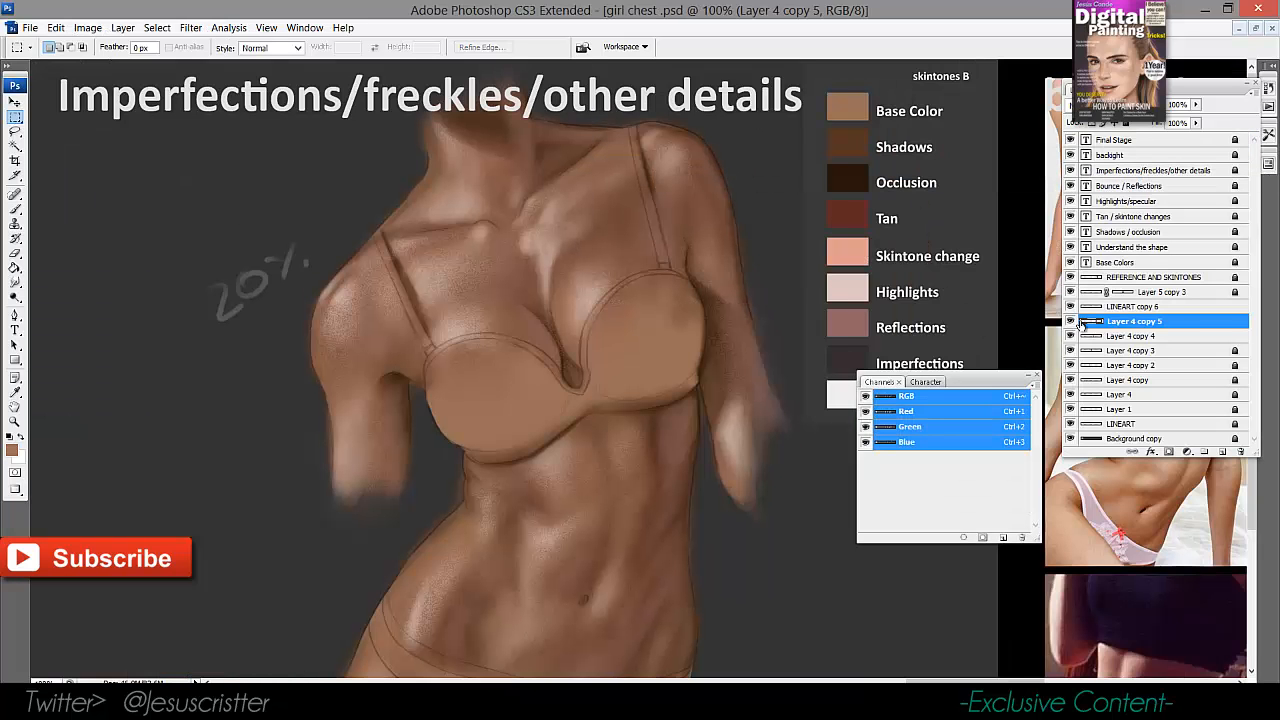
# Paste the freckle texture, scale it to 22.4%, rotate it 138.7° and place it over the shoulder beside the 20% note.
pyautogui.hotkey('ctrl', 'v')
pyautogui.click(15, 102)
pyautogui.moveTo(282, 175); pyautogui.dragTo(703, 403)
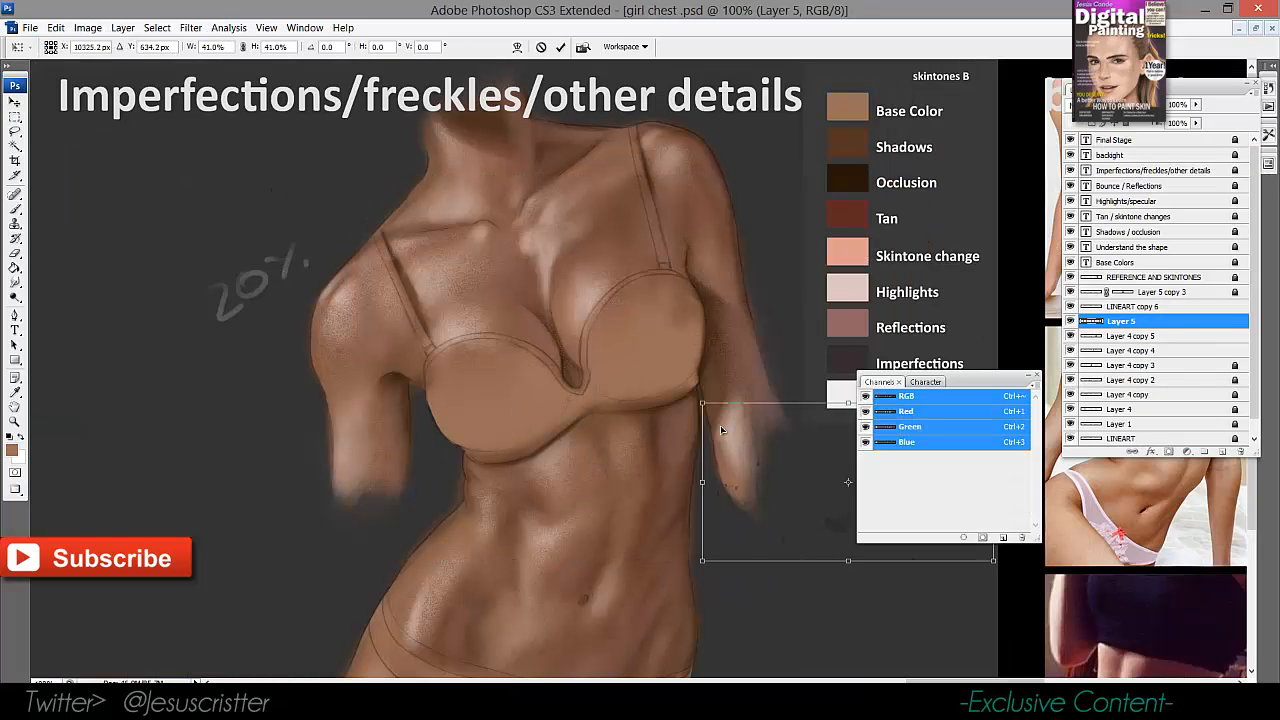
pyautogui.moveTo(785, 470); pyautogui.dragTo(443, 288)
pyautogui.click(1035, 377)
pyautogui.moveTo(653, 378); pyautogui.dragTo(296, 295)
pyautogui.moveTo(465, 251); pyautogui.dragTo(414, 269)
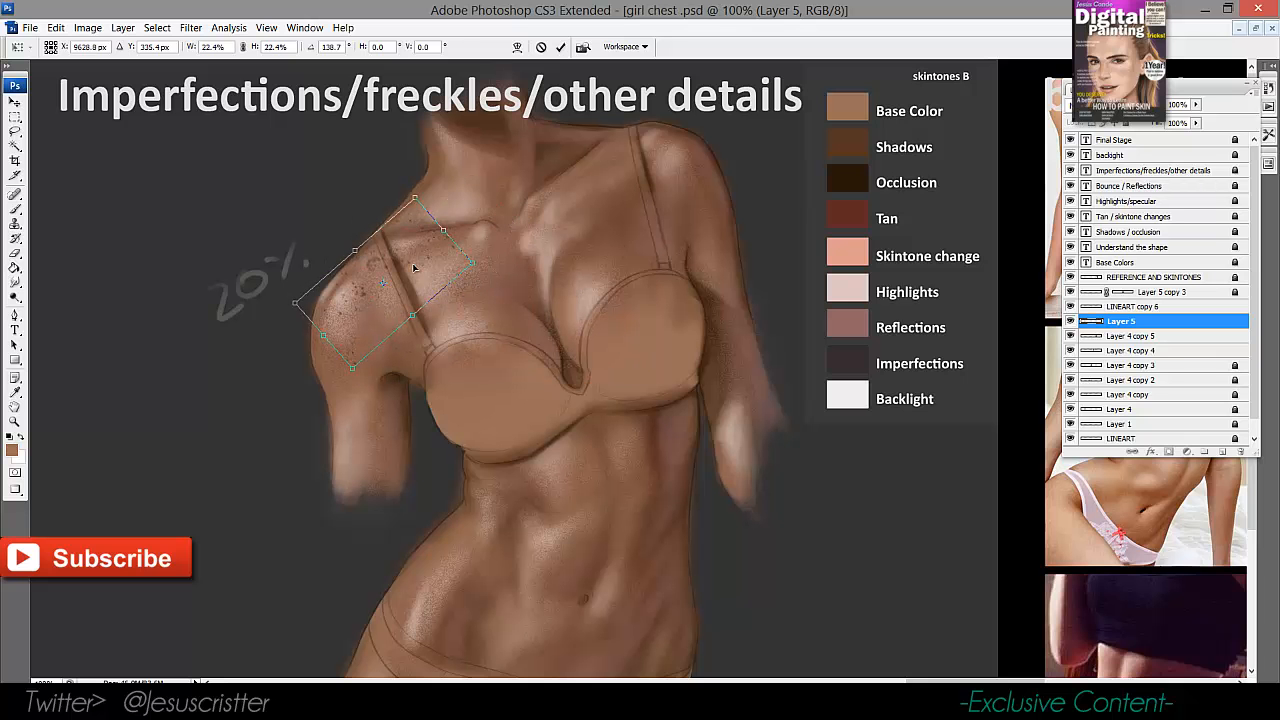
pyautogui.press('Return')
# Clone freckles from the shoulder onto the opposite side of the upper chest with a size 10 Clone Stamp, with the layer at 88% opacity.
pyautogui.press('z')
pyautogui.click(446, 273)
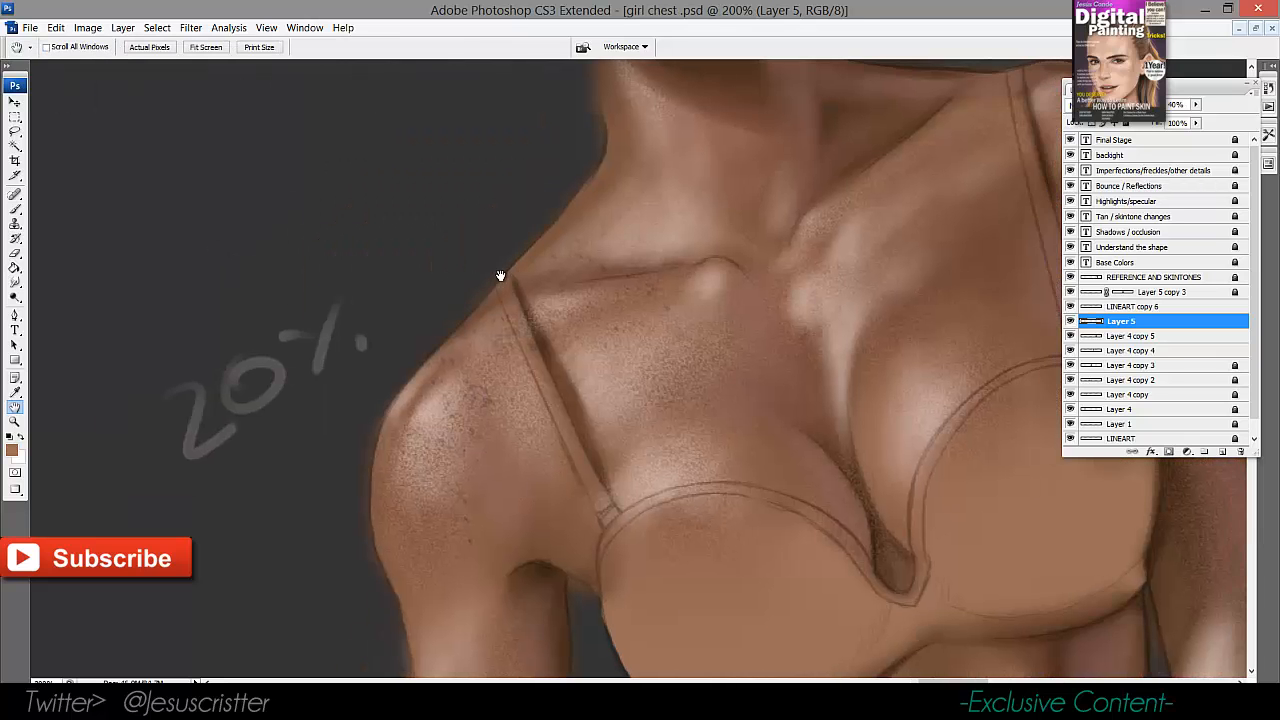
pyautogui.moveTo(500, 277); pyautogui.dragTo(313, 370)
pyautogui.press('s')
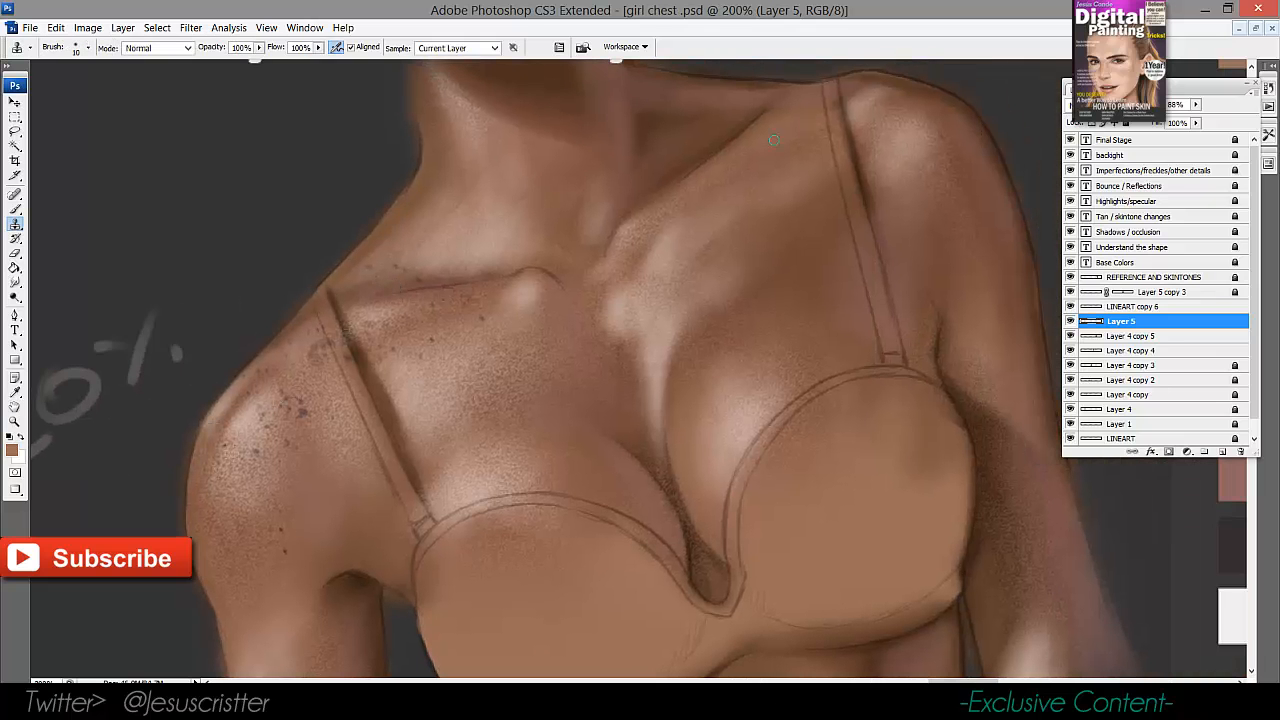
pyautogui.keyDown('alt'); pyautogui.click(308, 380); pyautogui.keyUp('alt')
pyautogui.click(682, 224)
pyautogui.moveTo(771, 293); pyautogui.dragTo(760, 278)
pyautogui.press('z')
pyautogui.keyDown('alt'); pyautogui.click(828, 235); pyautogui.keyUp('alt')
pyautogui.keyDown('alt'); pyautogui.click(818, 262); pyautogui.keyUp('alt')
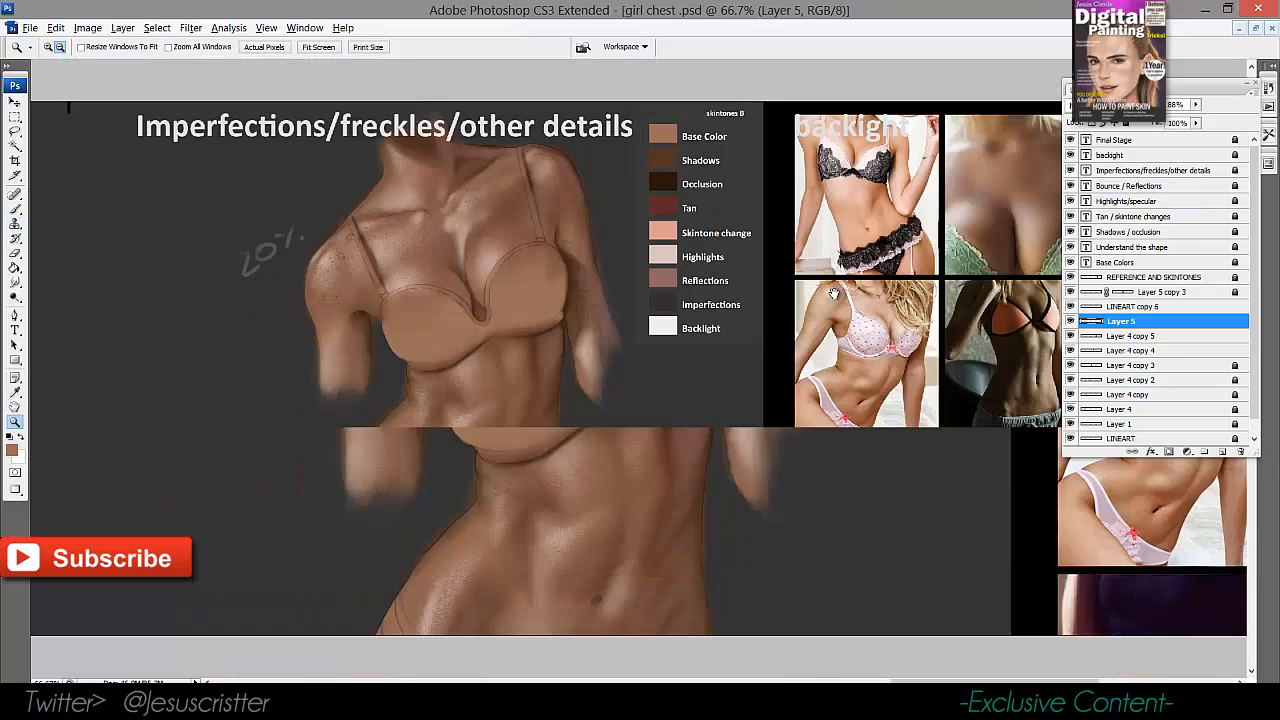
pyautogui.click(546, 316)
pyautogui.moveTo(558, 316); pyautogui.dragTo(570, 305)
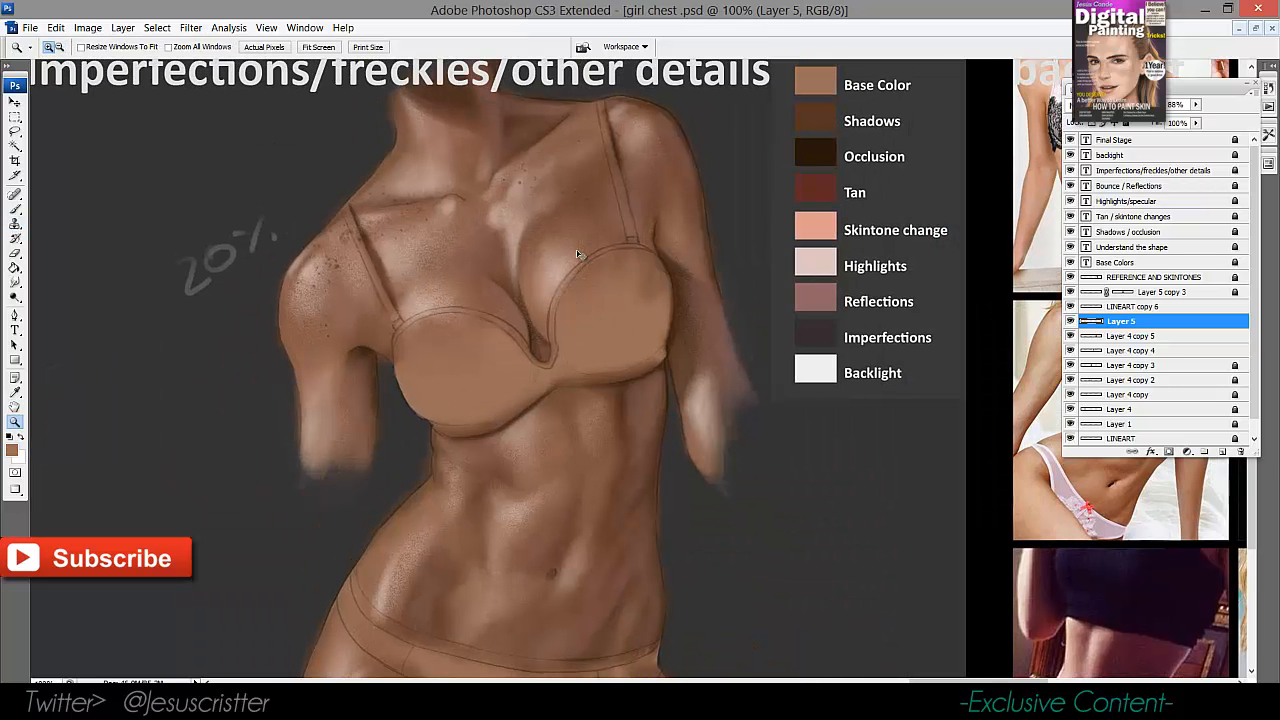
# Add a new layer above the freckle layer and set the foreground color to dark brown 371706 for the brush.
pyautogui.hotkey('ctrl', 'shift', 'alt', 'n')
pyautogui.click(669, 240)
pyautogui.click(8, 437)
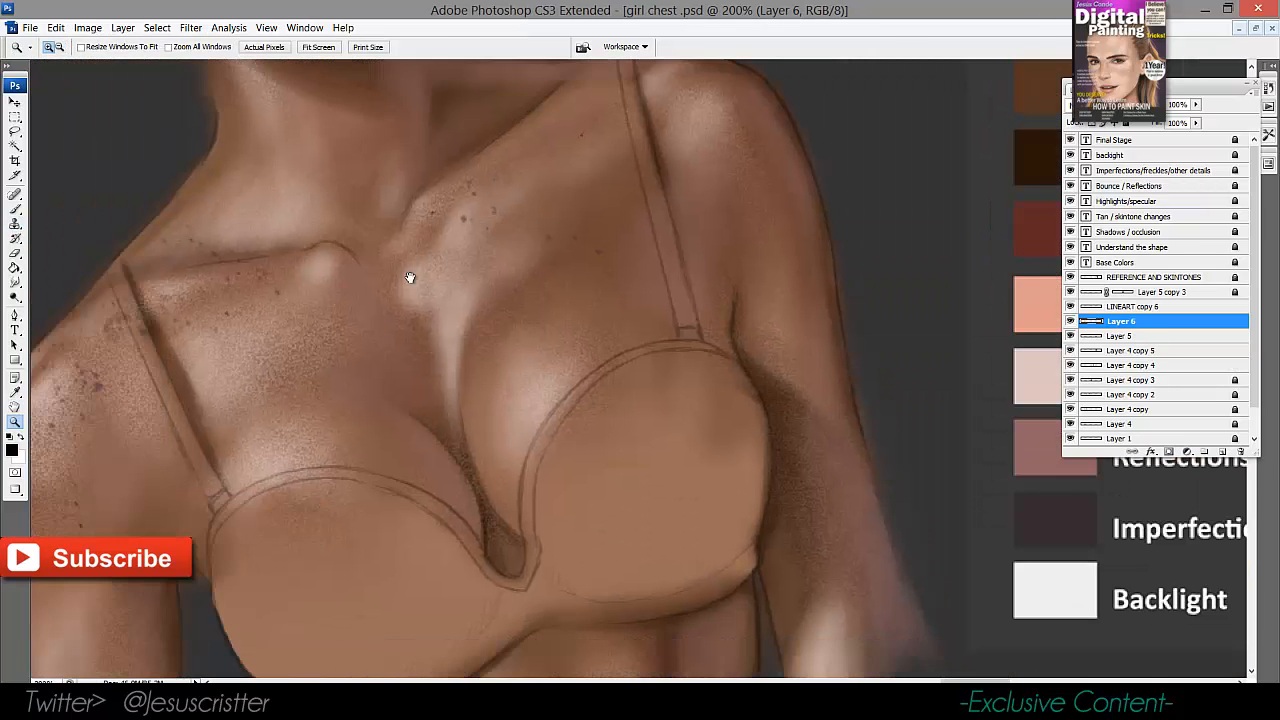
pyautogui.press('i')
pyautogui.click(12, 450)
pyautogui.click(770, 314)
pyautogui.click(786, 330)
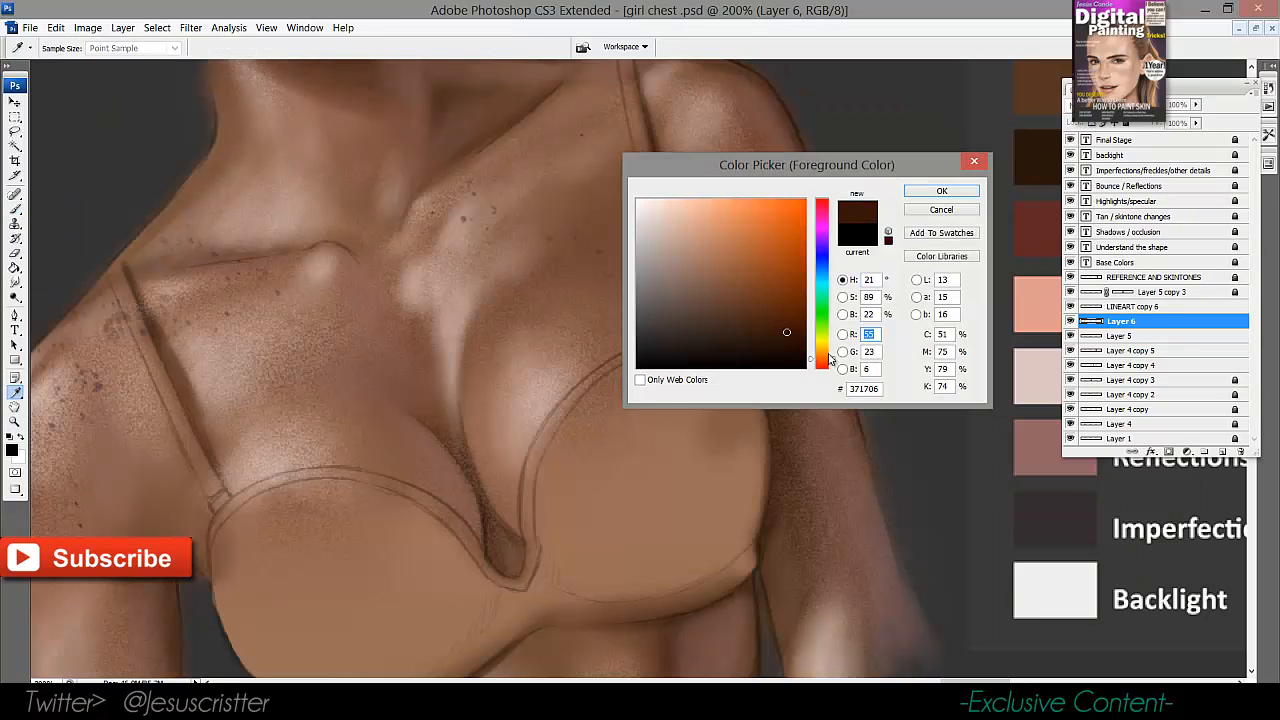
pyautogui.press('Return')
pyautogui.press('b')
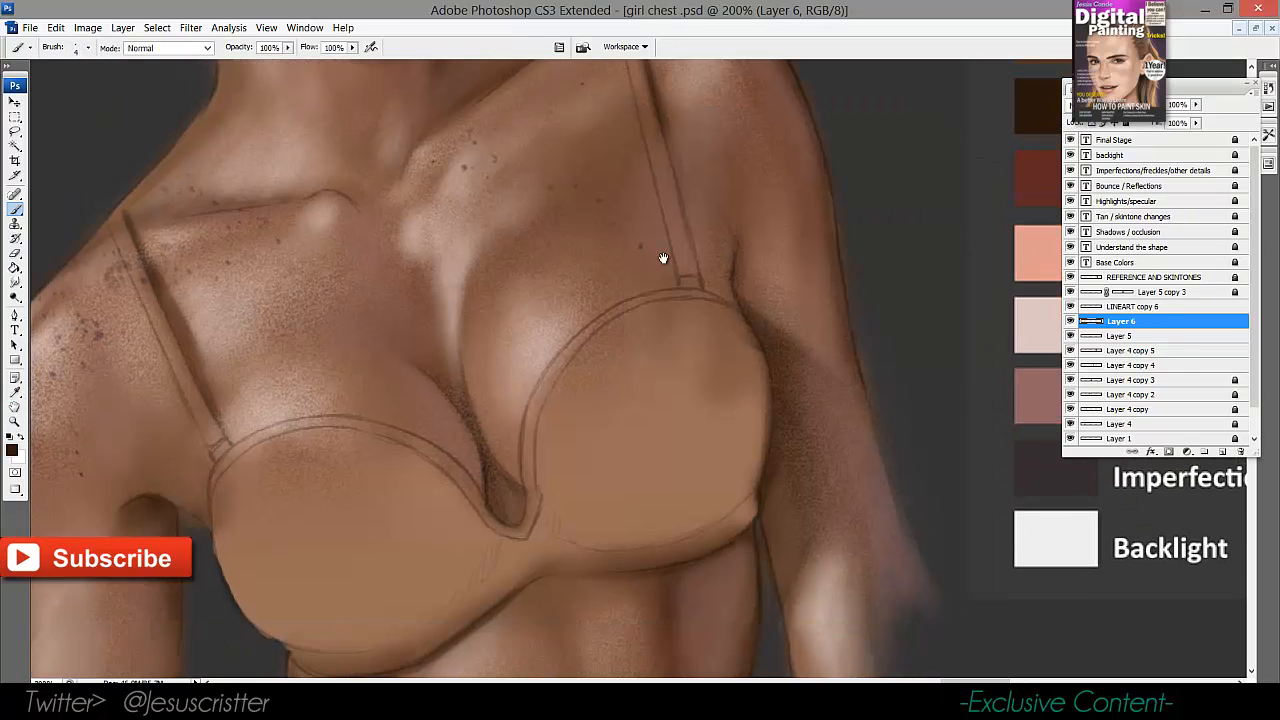
# Darken the brown foreground color and paint small moles across the abdomen and thighs with a size 4 brush.
pyautogui.press('i')
pyautogui.click(12, 450)
pyautogui.click(776, 342)
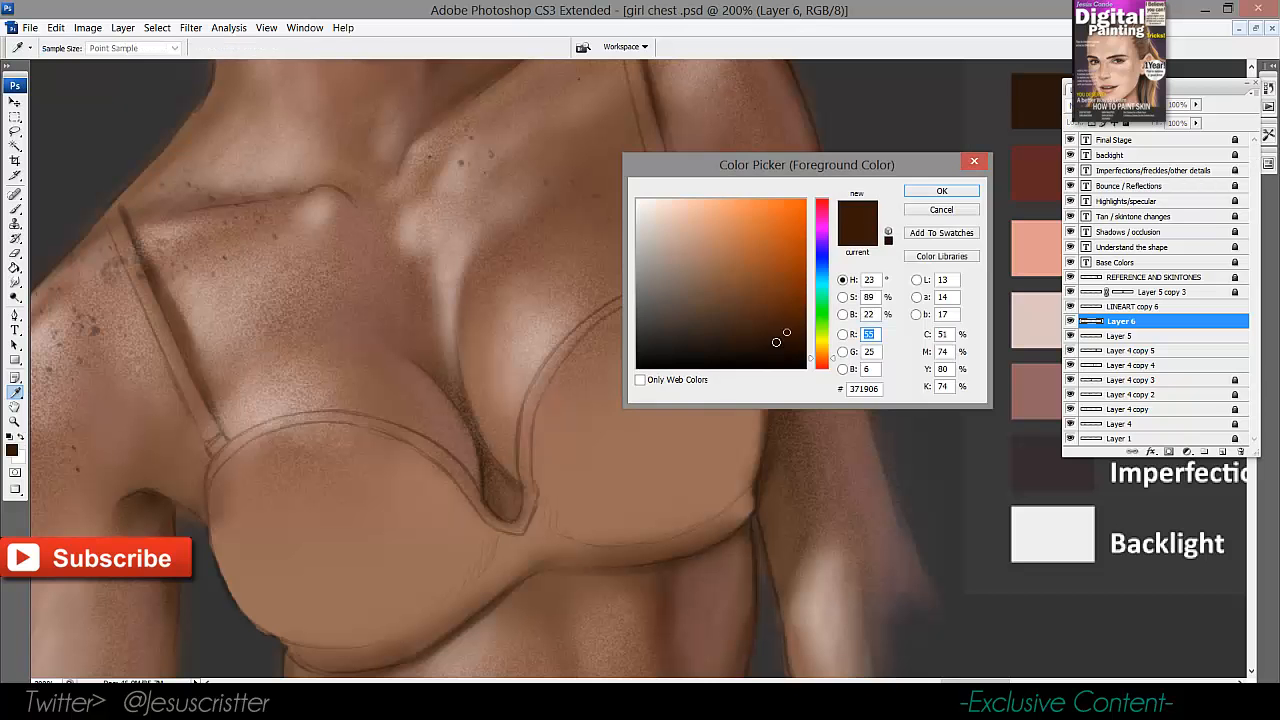
pyautogui.click(941, 192)
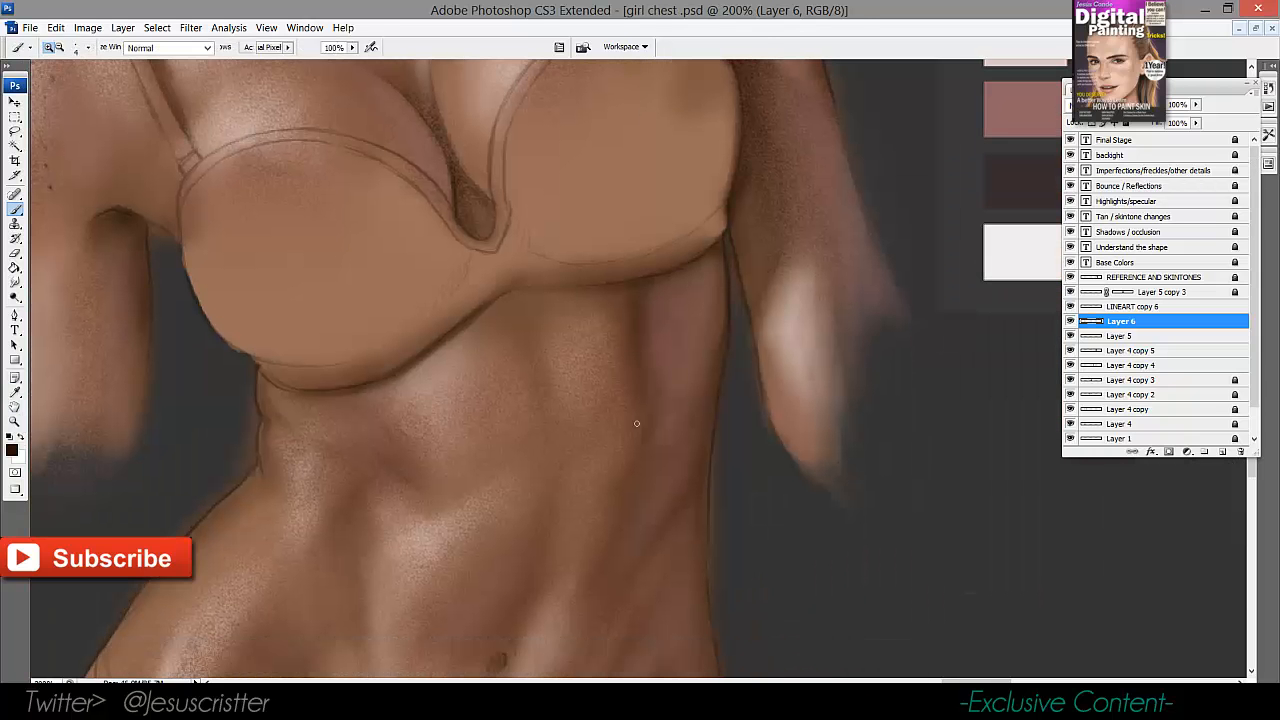
pyautogui.press('b')
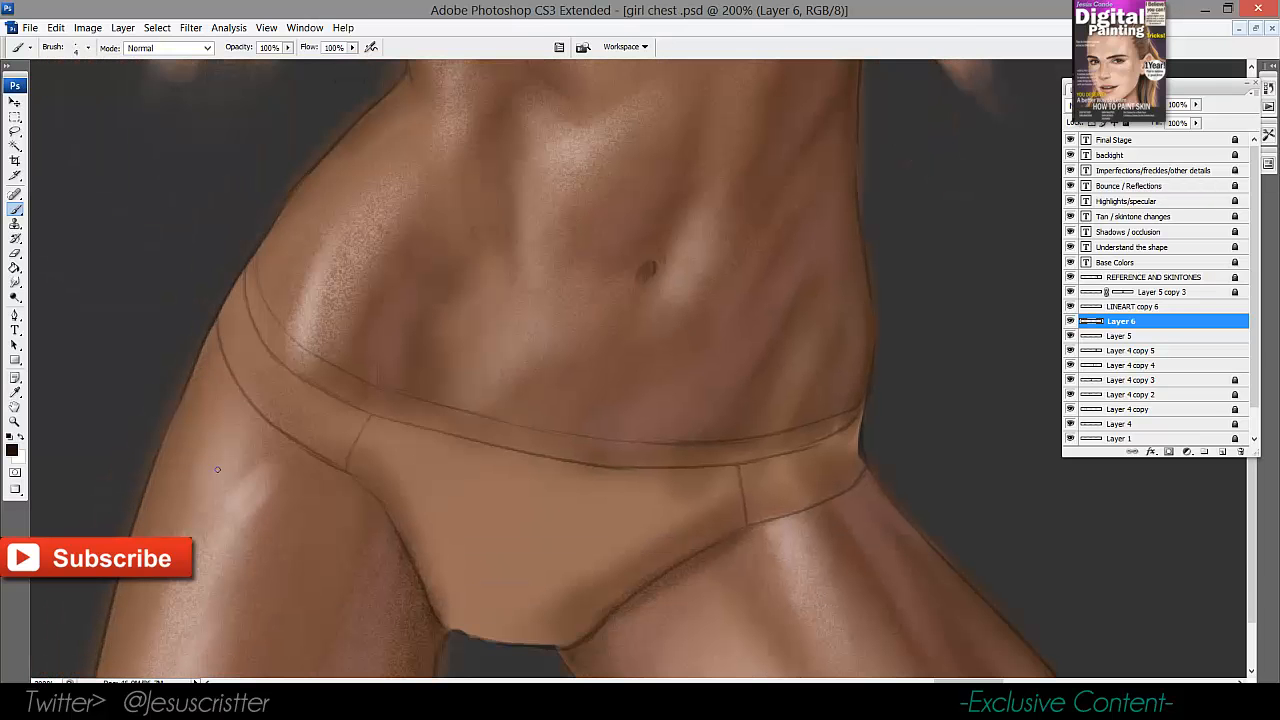
pyautogui.moveTo(199, 446); pyautogui.dragTo(181, 331)
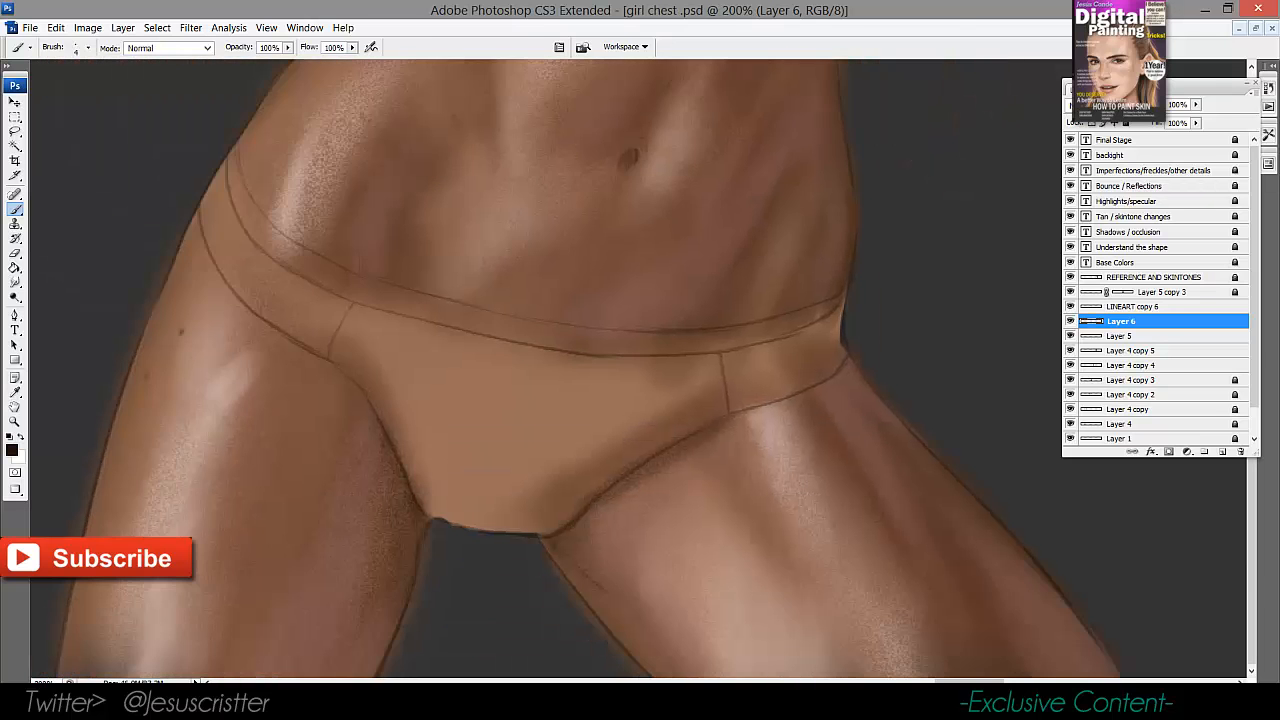
pyautogui.moveTo(341, 371); pyautogui.dragTo(233, 371)
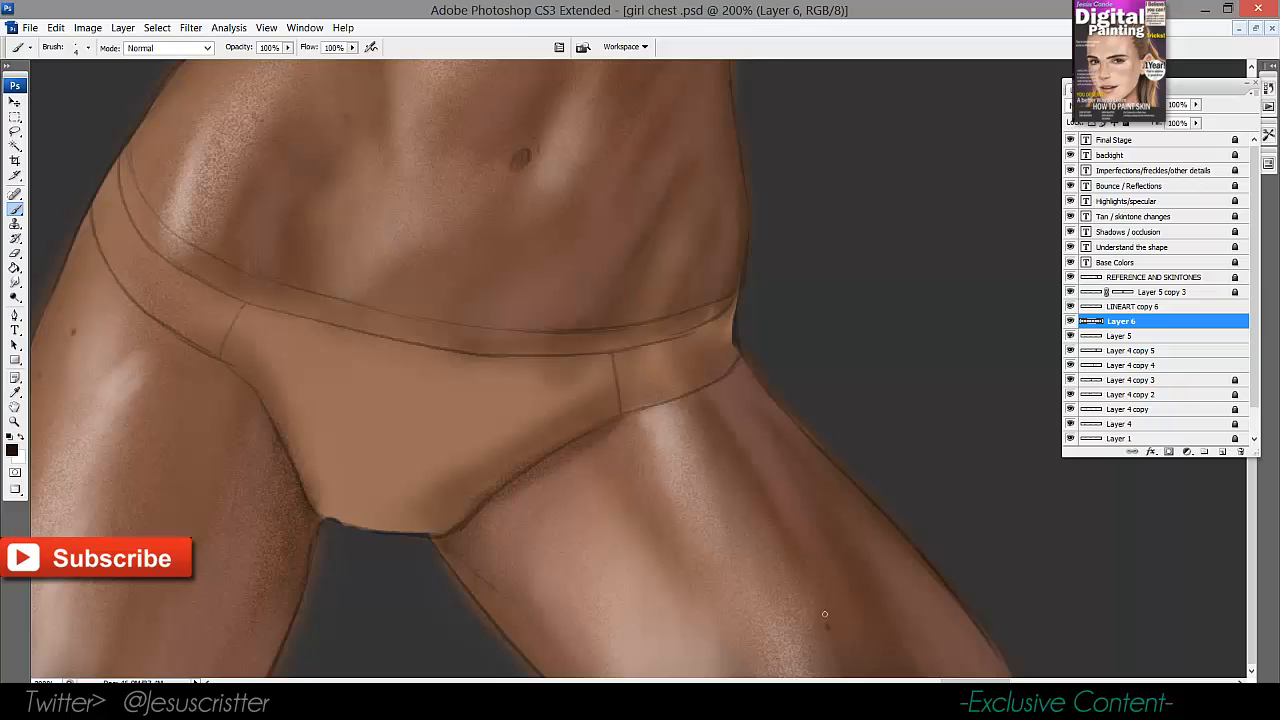
# Merge the mole and freckle layers down through Layer 4 copy 5 into Layer 4 copy 4.
pyautogui.keyDown('alt'); pyautogui.click(846, 494); pyautogui.keyUp('alt')
pyautogui.keyDown('alt'); pyautogui.click(846, 494); pyautogui.keyUp('alt')
pyautogui.moveTo(653, 394); pyautogui.dragTo(677, 394)
pyautogui.keyDown('ctrl'); pyautogui.click(677, 394); pyautogui.keyUp('ctrl')
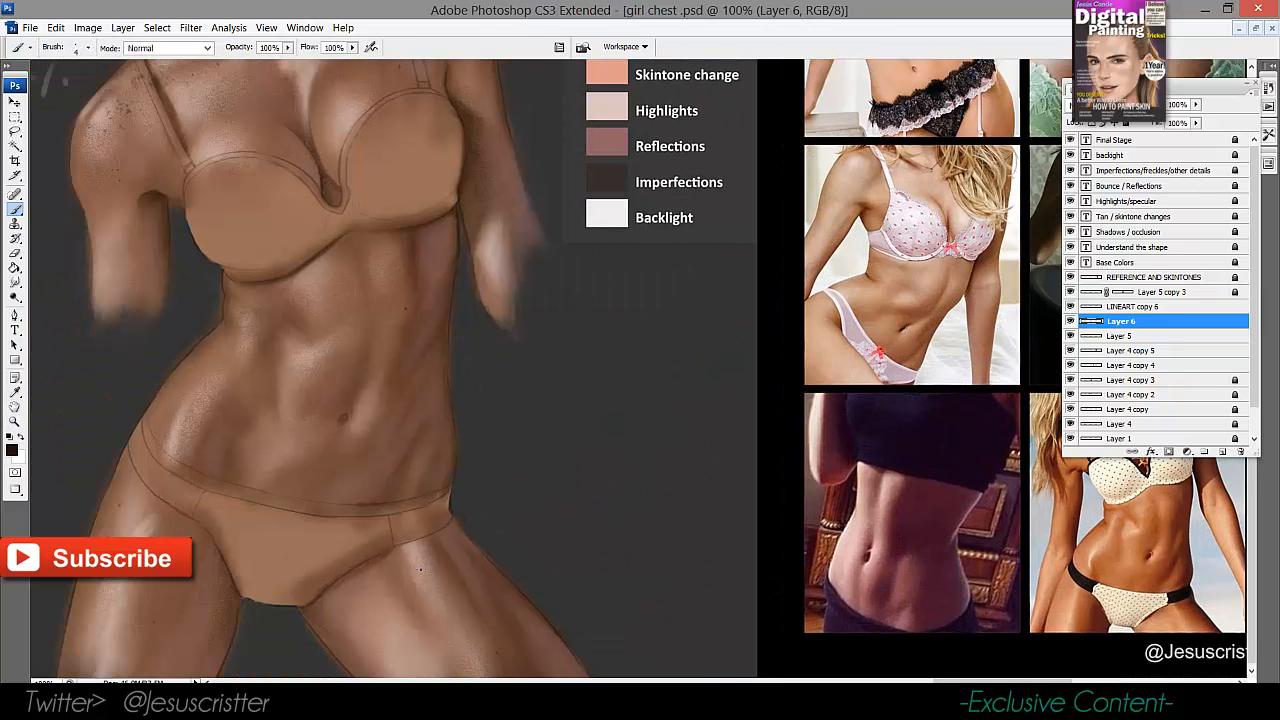
pyautogui.keyDown('alt'); pyautogui.click(497, 493); pyautogui.keyUp('alt')
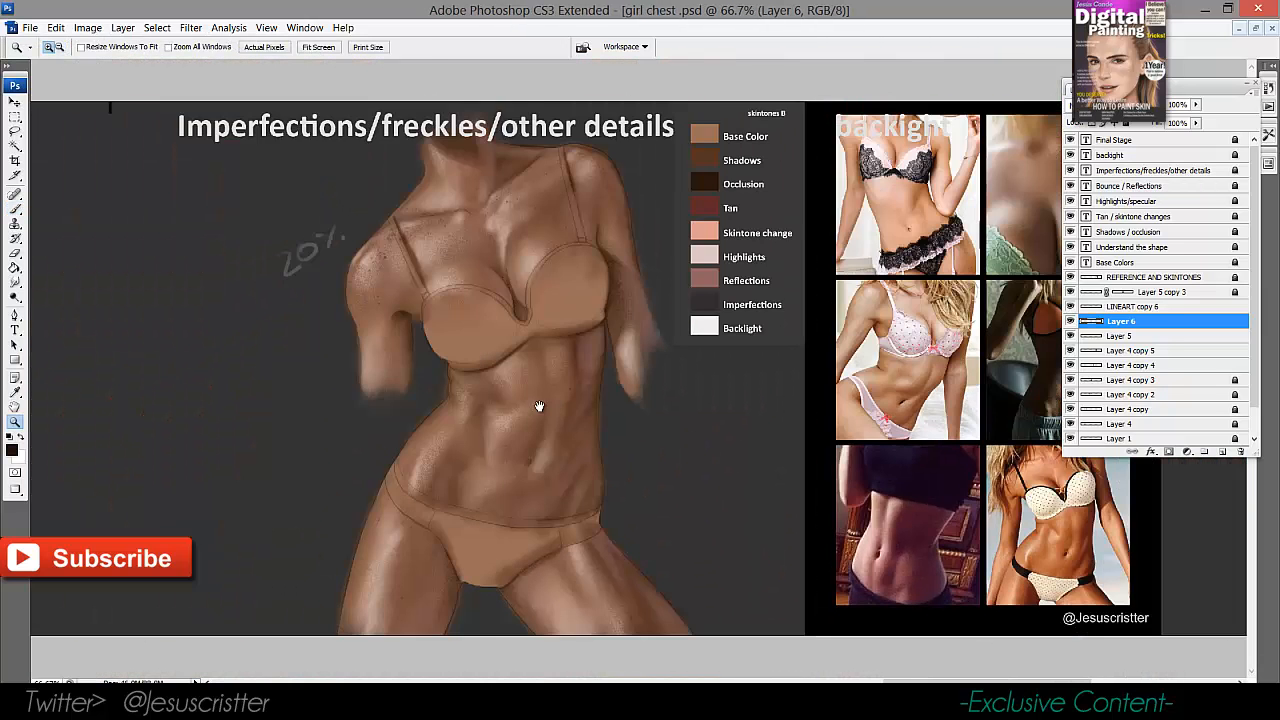
pyautogui.hotkey('ctrl', 'e')
pyautogui.hotkey('ctrl', 'e')
pyautogui.hotkey('ctrl', 'e')
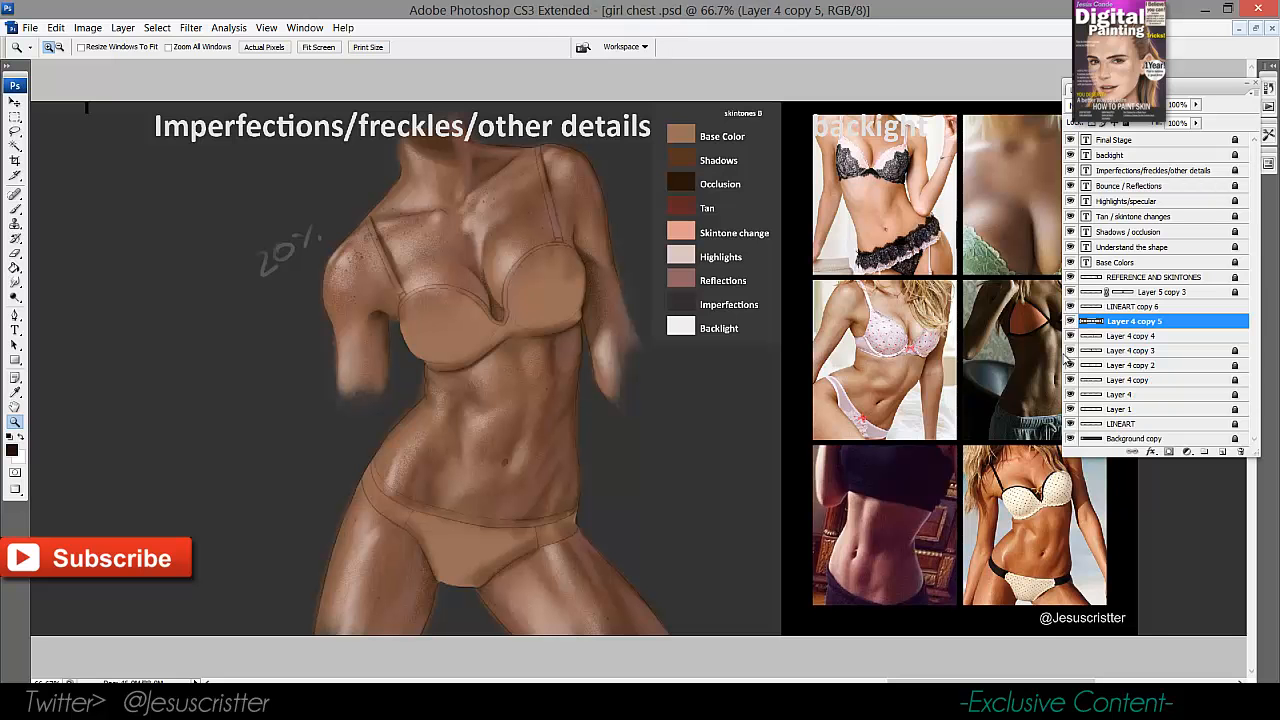
pyautogui.moveTo(710, 283); pyautogui.dragTo(705, 288)
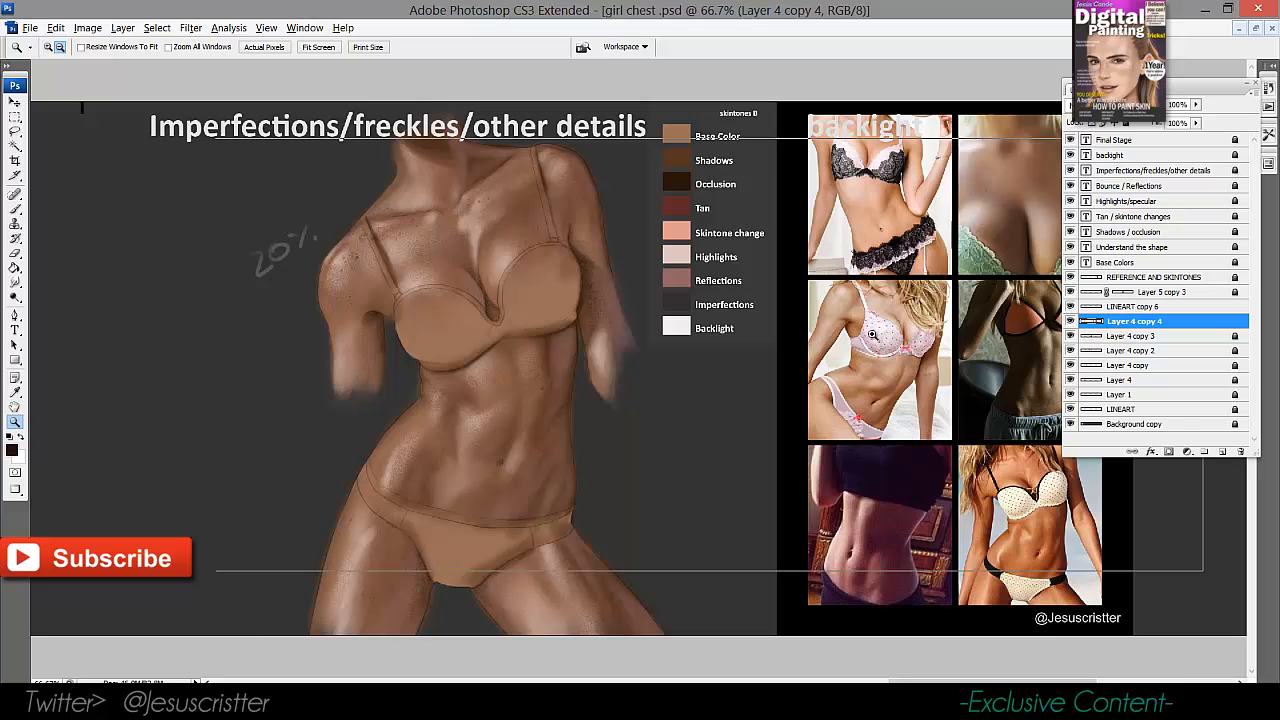
# Move the REFERENCE AND SKINTONES layer over so its palette sits in the backlight section.
pyautogui.keyDown('alt'); pyautogui.click(921, 311); pyautogui.keyUp('alt')
pyautogui.moveTo(787, 330); pyautogui.dragTo(857, 333)
pyautogui.click(865, 700)
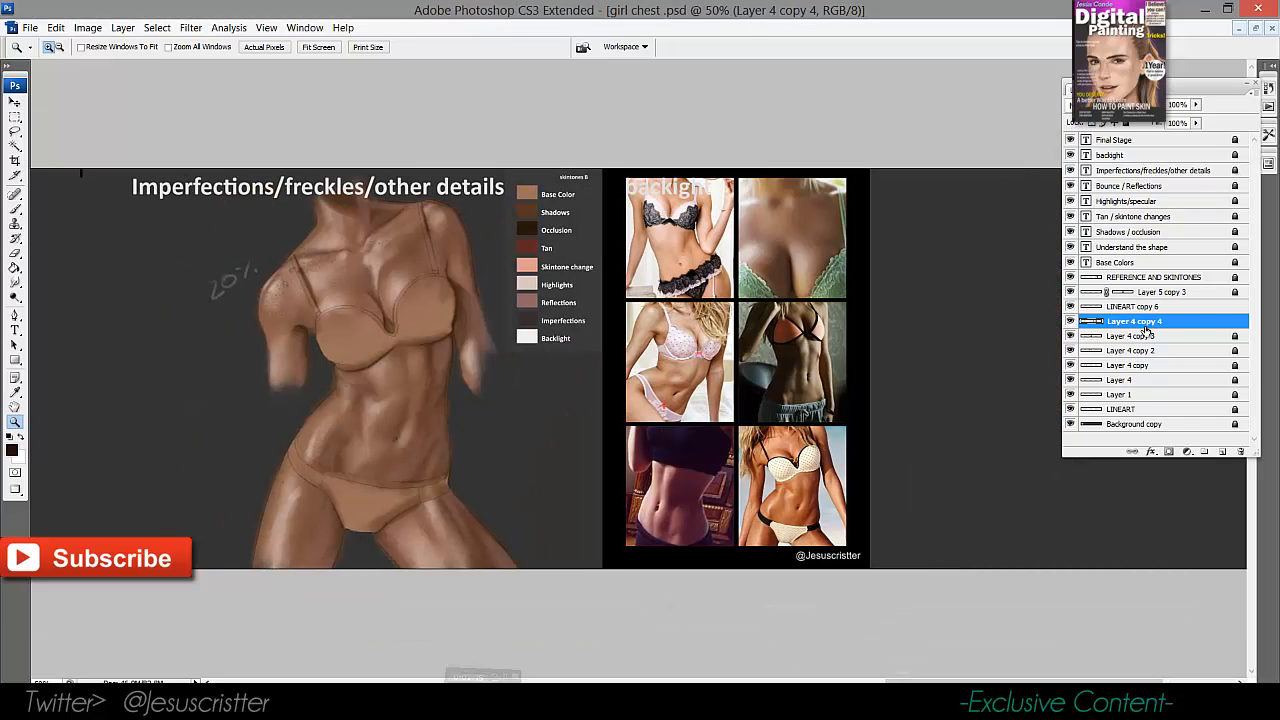
pyautogui.click(1155, 277)
pyautogui.moveTo(322, 148); pyautogui.dragTo(89, 148)
pyautogui.click(20, 104)
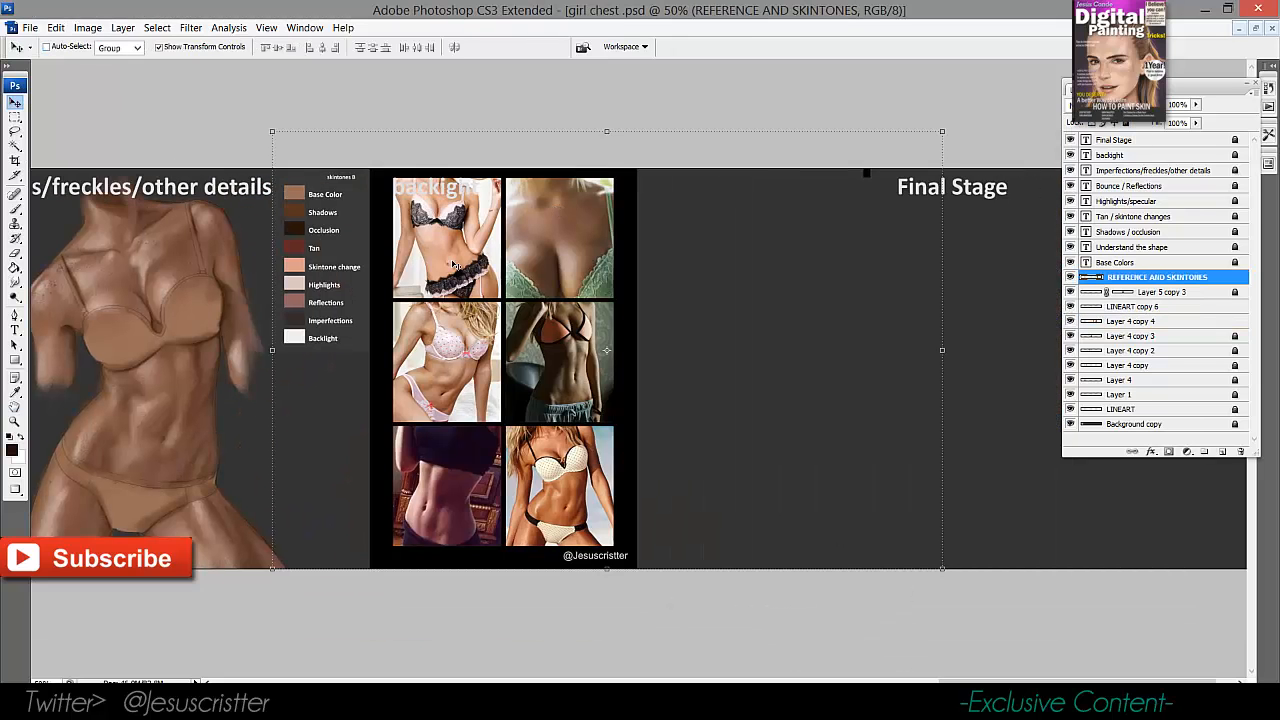
pyautogui.moveTo(555, 288); pyautogui.dragTo(1072, 288)
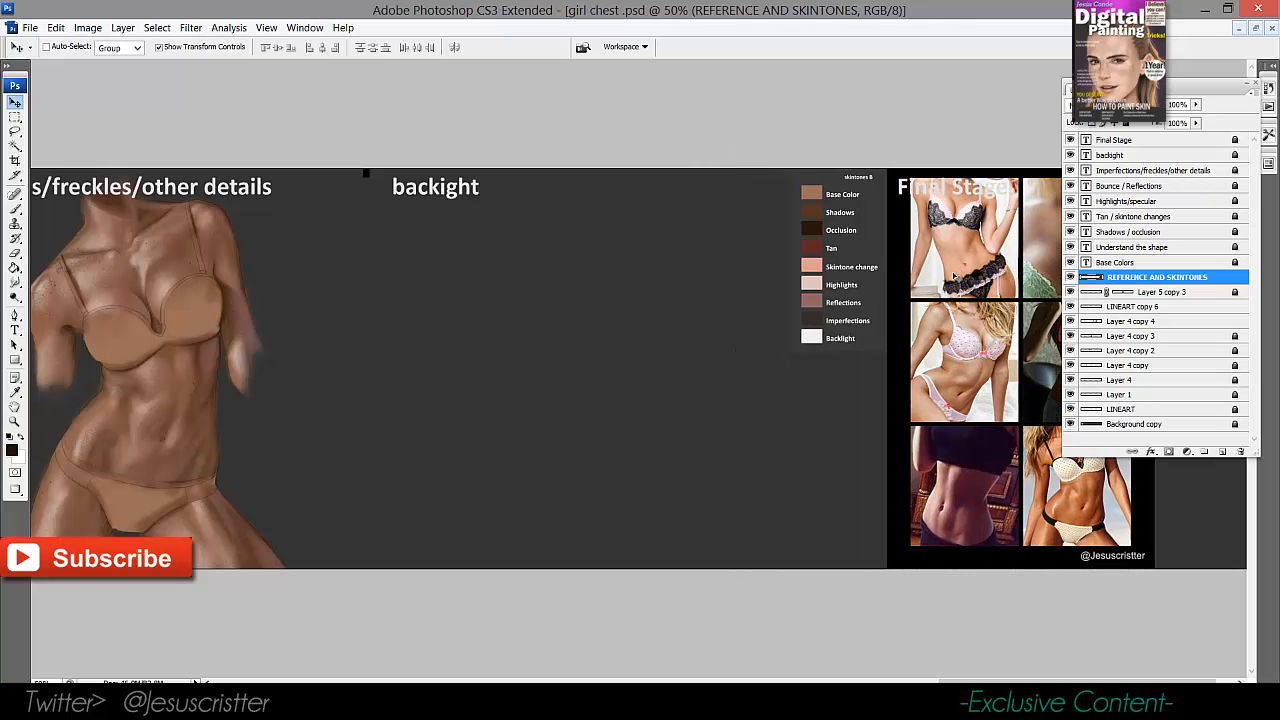
# Duplicate LINEART copy 6 together with Layer 4 copy 4.
pyautogui.click(1095, 292)
pyautogui.click(1071, 321)
pyautogui.click(1071, 321)
pyautogui.click(1138, 308)
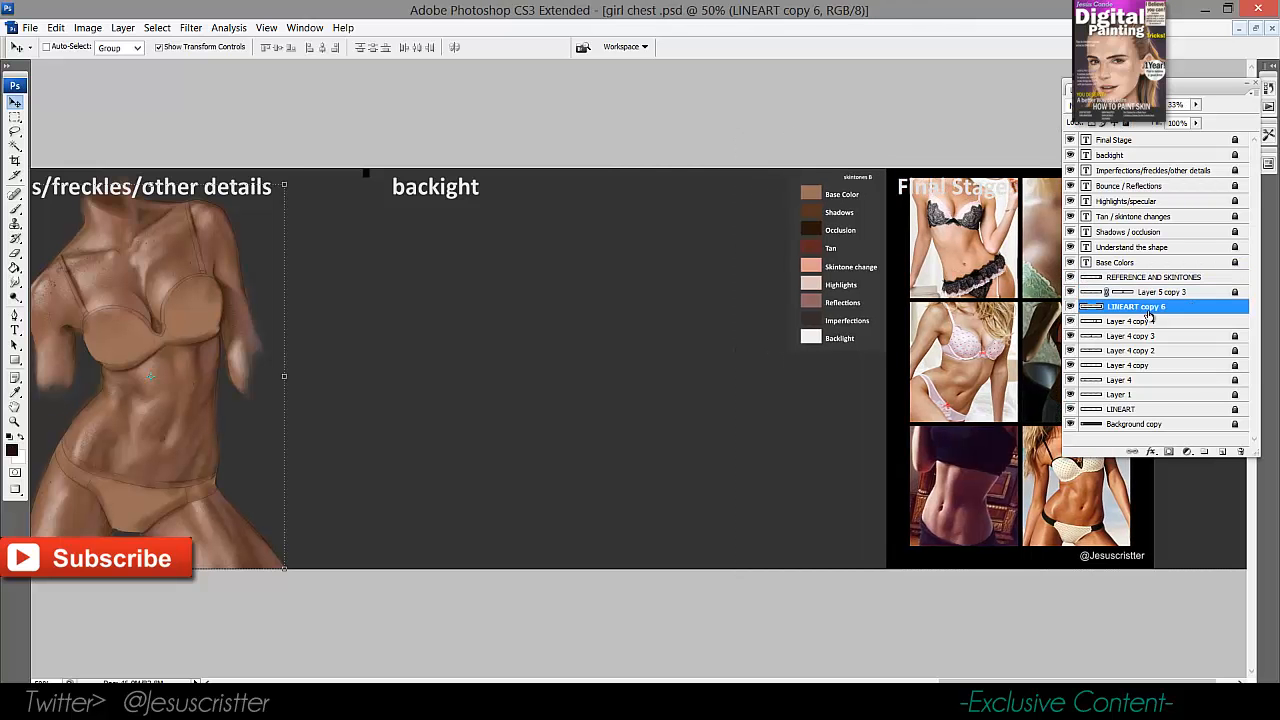
pyautogui.hotkey('ctrl', 'e')
pyautogui.hotkey('ctrl', 'z')
pyautogui.keyDown('shift'); pyautogui.click(1129, 322); pyautogui.keyUp('shift')
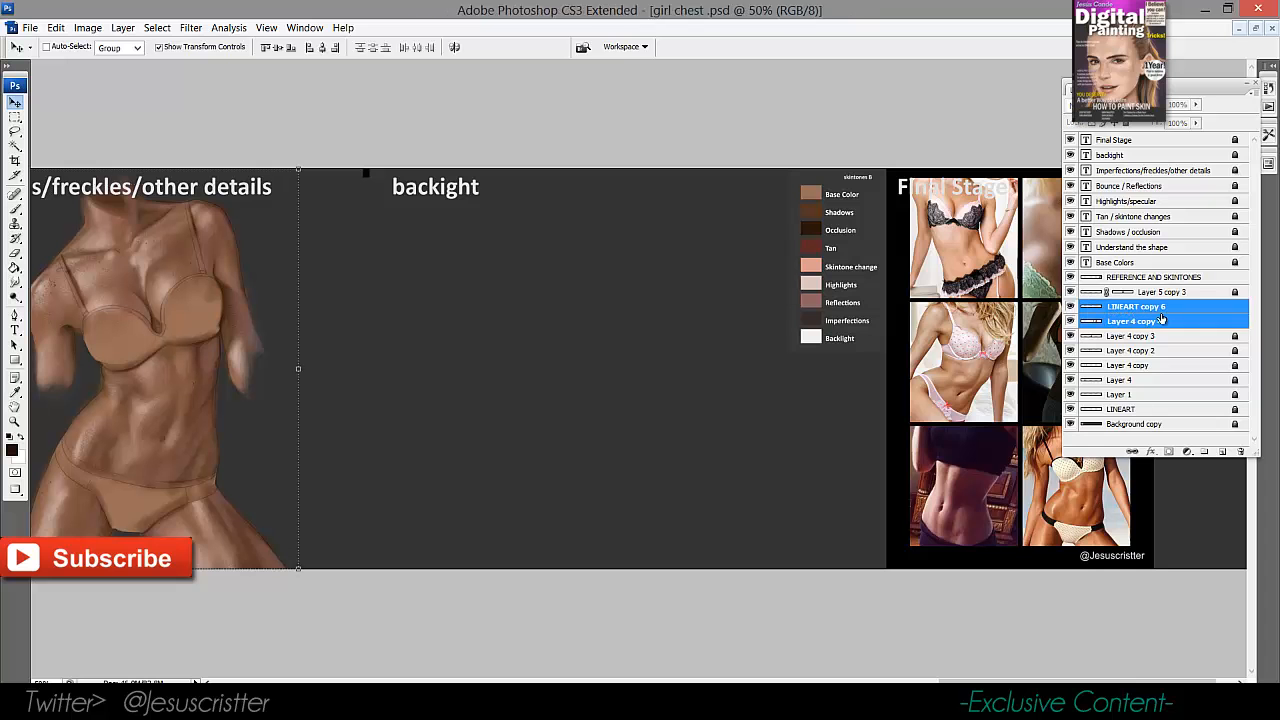
pyautogui.moveTo(1129, 322); pyautogui.dragTo(1217, 452)
# Select a rectangle around the Imperfections/freckles/other details figure and try moving the duplicated layers into the backlight section.
pyautogui.moveTo(112, 257); pyautogui.dragTo(630, 261)
pyautogui.hotkey('ctrl', 'z')
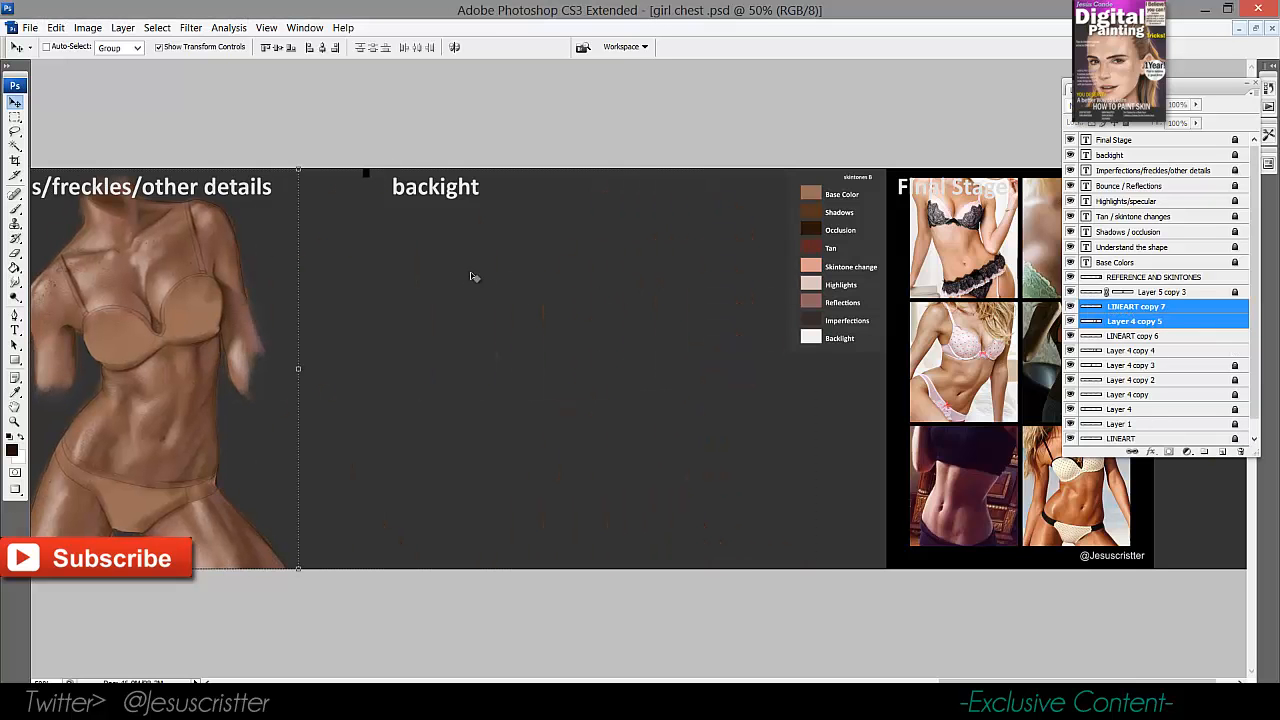
pyautogui.hscroll(-3, 210, 168)
pyautogui.click(15, 118)
pyautogui.moveTo(131, 169); pyautogui.dragTo(578, 572)
pyautogui.click(15, 102)
pyautogui.moveTo(350, 300); pyautogui.dragTo(785, 318)
pyautogui.hotkey('ctrl', 'z')
pyautogui.press('z')
pyautogui.keyDown('alt'); pyautogui.click(620, 315); pyautogui.keyUp('alt')
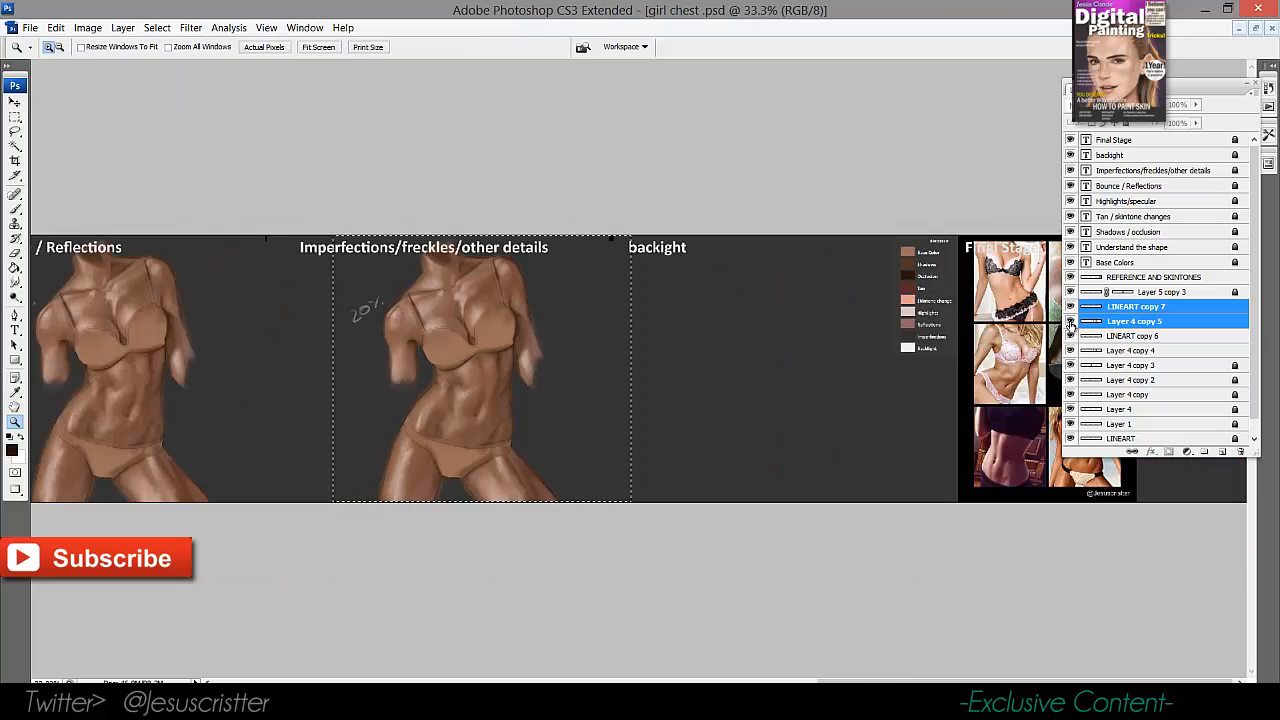
# Merge LINEART copy 7 down into Layer 4 copy 5 and move the selected figure into the backlight section.
pyautogui.click(1128, 308)
pyautogui.click(1124, 322)
pyautogui.click(1124, 308)
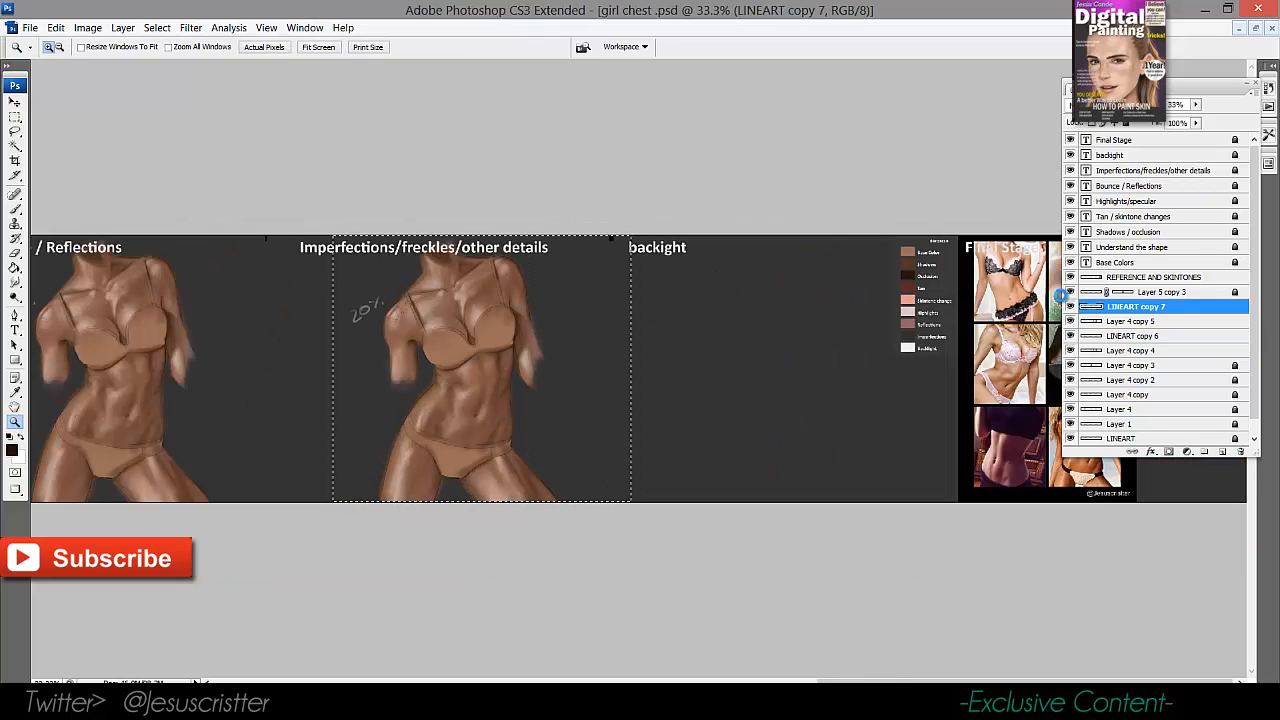
pyautogui.hotkey('ctrl', 'e')
pyautogui.click(15, 102)
pyautogui.moveTo(470, 350); pyautogui.dragTo(797, 348)
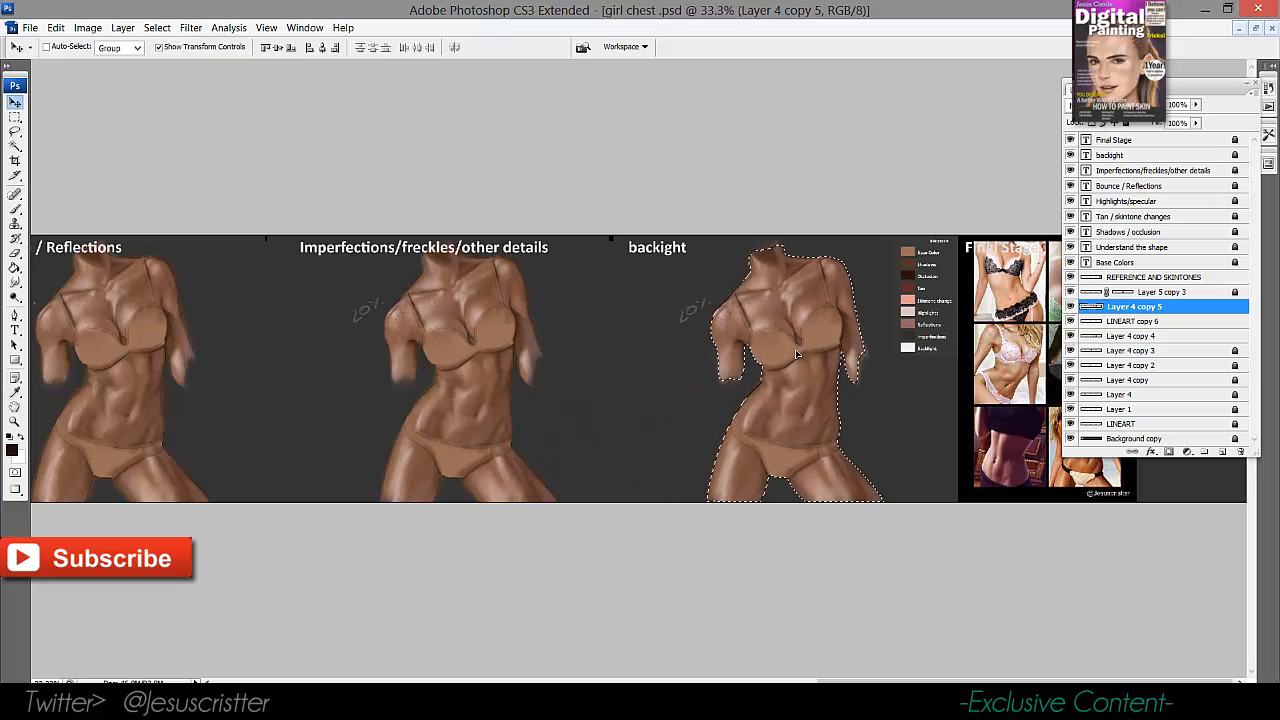
# Toggle the visibility of Layer 4 copy 5 to check the backlight figure and clear the selection around it.
pyautogui.press('z')
pyautogui.click(773, 342)
pyautogui.click(1071, 308)
pyautogui.click(1071, 308)
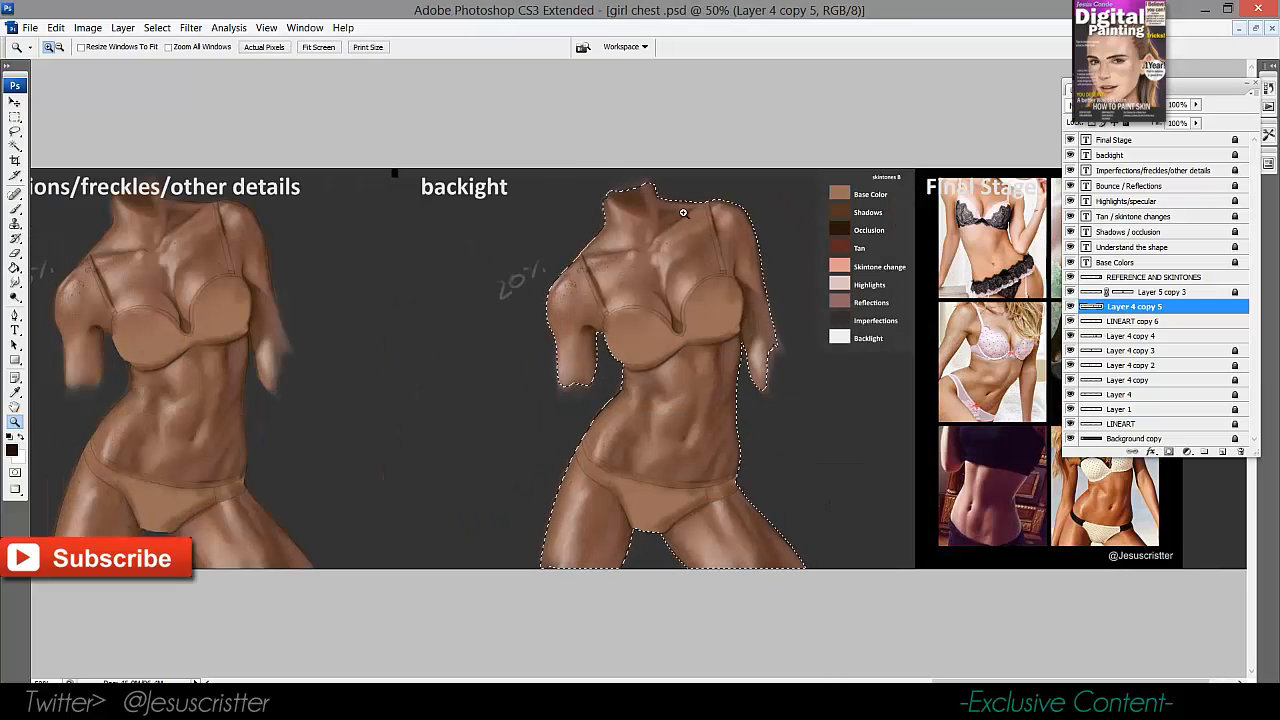
pyautogui.press('m')
pyautogui.click(640, 260)
pyautogui.press('z')
pyautogui.keyDown('alt'); pyautogui.click(432, 328); pyautogui.keyUp('alt')
pyautogui.moveTo(490, 328)
pyautogui.mouseDown()
pyautogui.moveTo(866, 354)
pyautogui.moveTo(505, 345)
pyautogui.mouseUp()
pyautogui.moveTo(702, 232); pyautogui.dragTo(933, 445)
pyautogui.moveTo(769, 381); pyautogui.dragTo(700, 371)
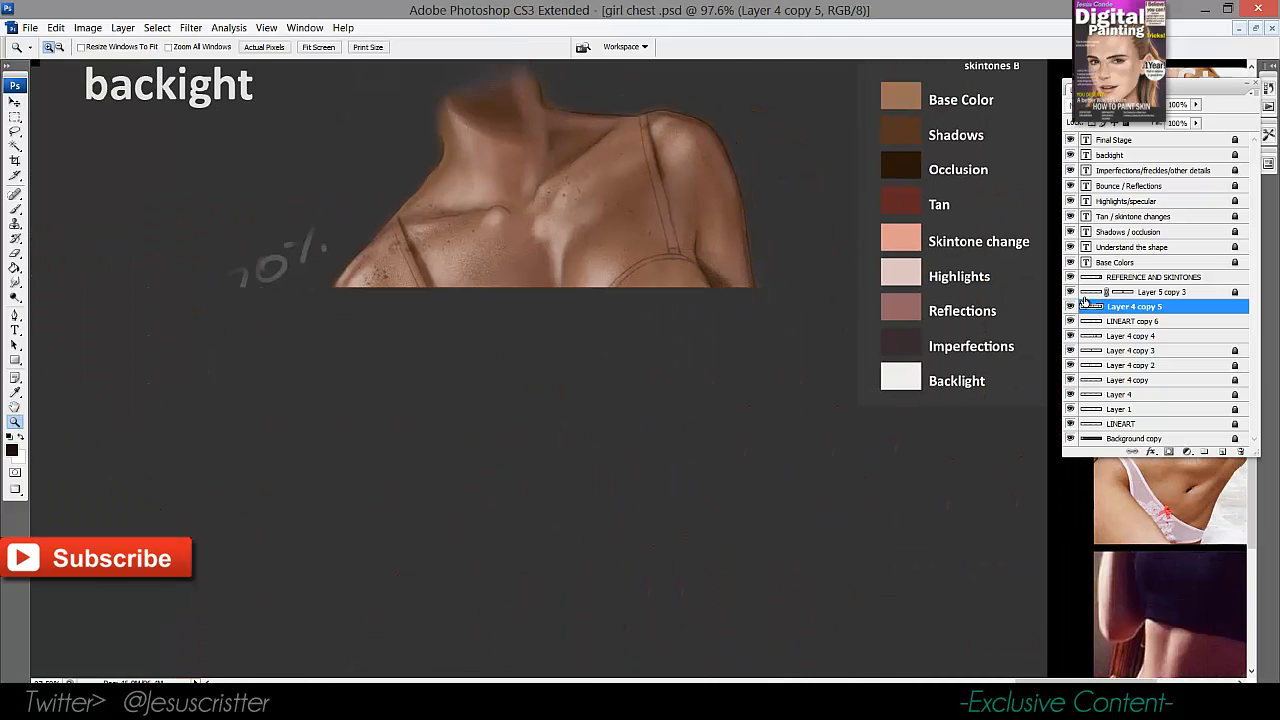
# Merge LINEART copy 6 down into Layer 4 copy 4, lock the merged layer and make Layer 4 copy 5 active.
pyautogui.click(1117, 325)
pyautogui.hotkey('ctrl', 'e')
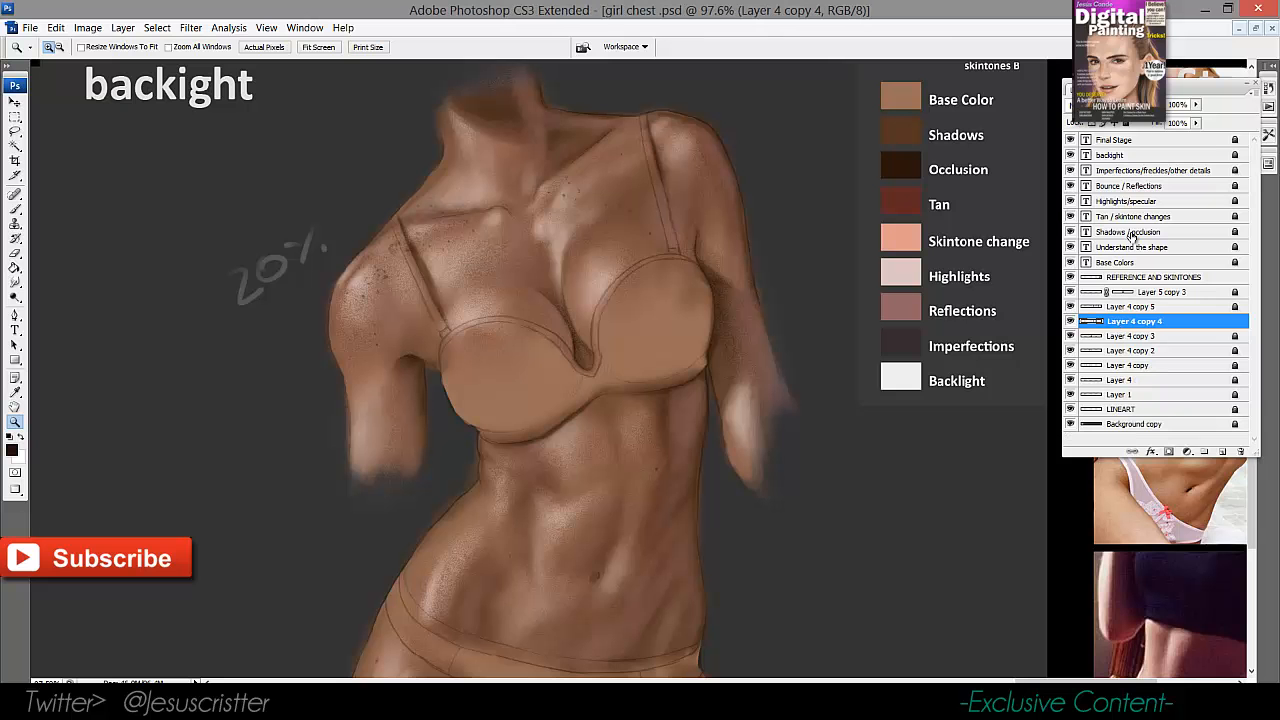
pyautogui.click(1125, 125)
pyautogui.click(1119, 304)
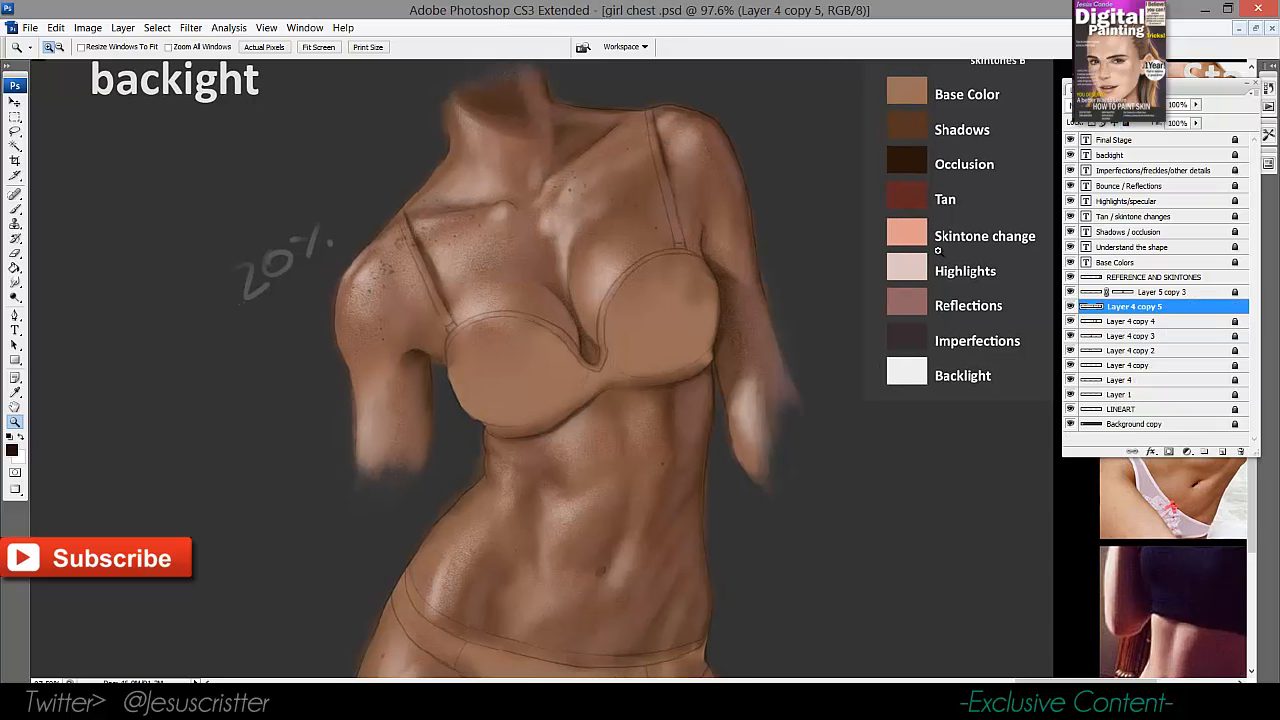
# Create a new layer, sample the Backlight swatch colour and scribble a small test circle below the skin-tone swatches.
pyautogui.hotkey('ctrl', 'shift', 'n')
pyautogui.press('Return')
pyautogui.press('i')
pyautogui.click(922, 374)
pyautogui.moveTo(806, 303)
pyautogui.mouseDown()
pyautogui.moveTo(806, 320)
pyautogui.moveTo(739, 242)
pyautogui.moveTo(721, 244)
pyautogui.mouseUp()
pyautogui.press('z')
pyautogui.click(714, 248)
pyautogui.press('f')
pyautogui.press('b')
pyautogui.moveTo(812, 444); pyautogui.dragTo(790, 488)
pyautogui.moveTo(741, 376); pyautogui.dragTo(739, 412)
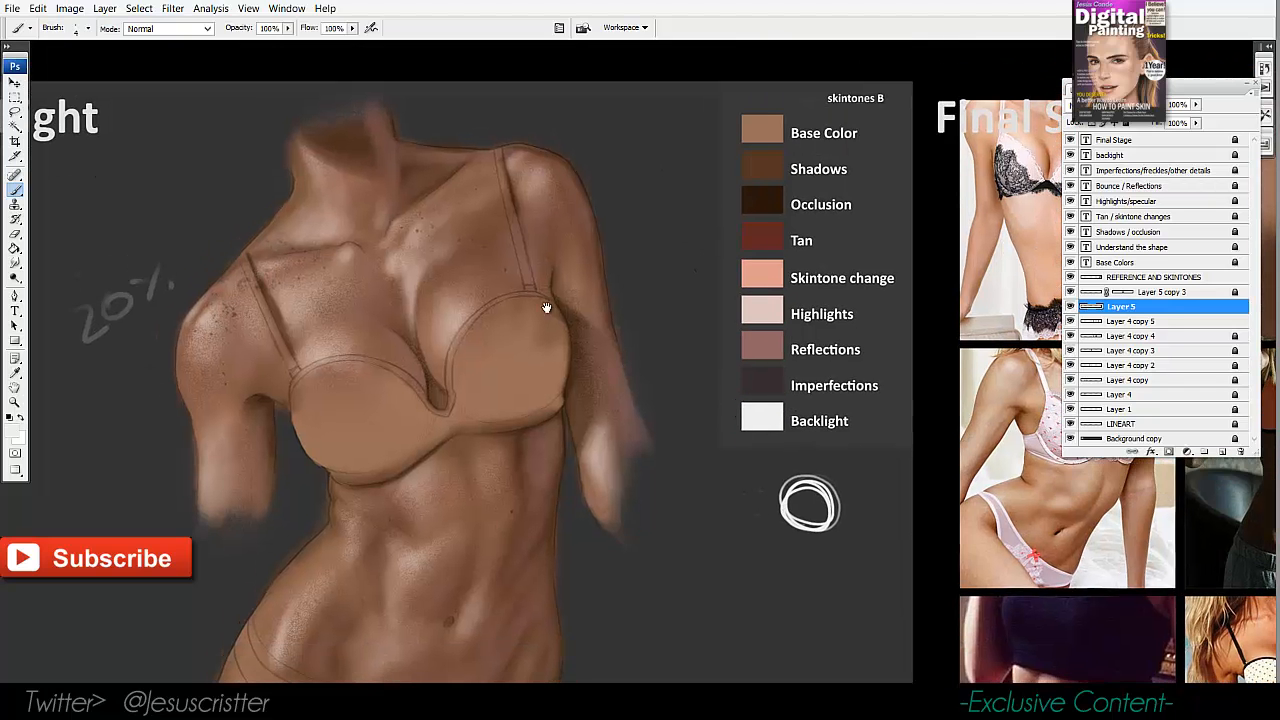
pyautogui.moveTo(674, 492); pyautogui.dragTo(665, 393)
# Add another new layer and paint backlight strokes along the outer edge of the waist at 23% brush opacity.
pyautogui.hotkey('ctrl', 'shift', 'n')
pyautogui.press('Return')
pyautogui.moveTo(676, 439); pyautogui.dragTo(678, 413)
pyautogui.press('z')
pyautogui.click(623, 409)
pyautogui.moveTo(526, 371); pyautogui.dragTo(530, 405)
pyautogui.press('b')
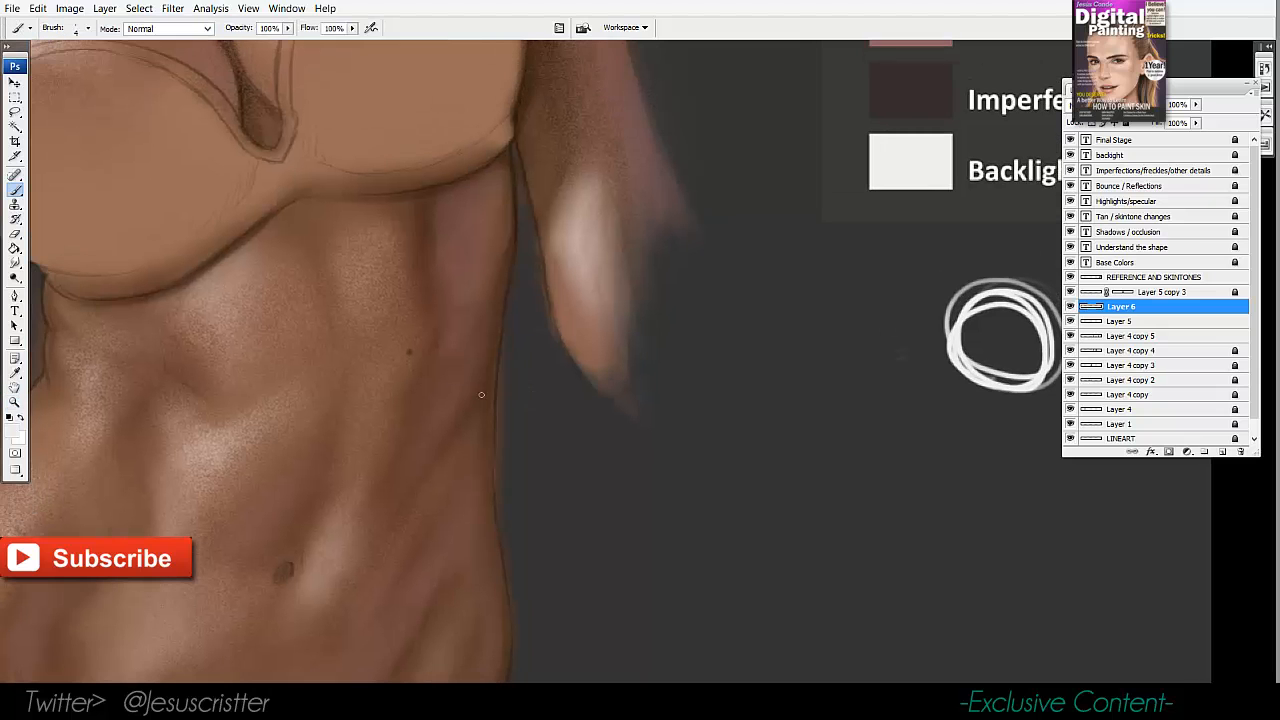
pyautogui.moveTo(493, 353)
pyautogui.mouseDown()
pyautogui.moveTo(487, 480)
pyautogui.moveTo(486, 420)
pyautogui.mouseUp()
pyautogui.moveTo(496, 335)
pyautogui.mouseDown()
pyautogui.moveTo(495, 295)
pyautogui.moveTo(498, 310)
pyautogui.mouseUp()
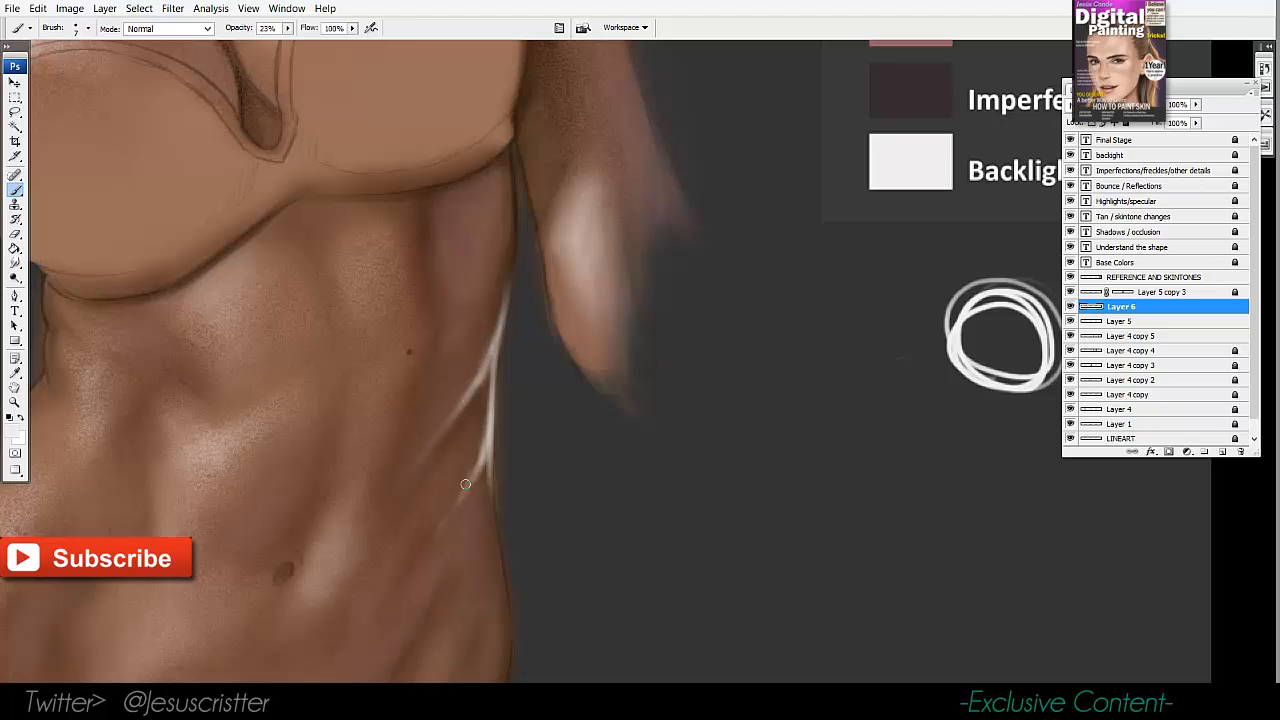
# Fade the waist strokes with the Eraser and extend the thin rim light up and down the torso's outer edge.
pyautogui.press('e')
pyautogui.moveTo(476, 480); pyautogui.dragTo(454, 545)
pyautogui.moveTo(447, 359); pyautogui.dragTo(420, 266)
pyautogui.press('b')
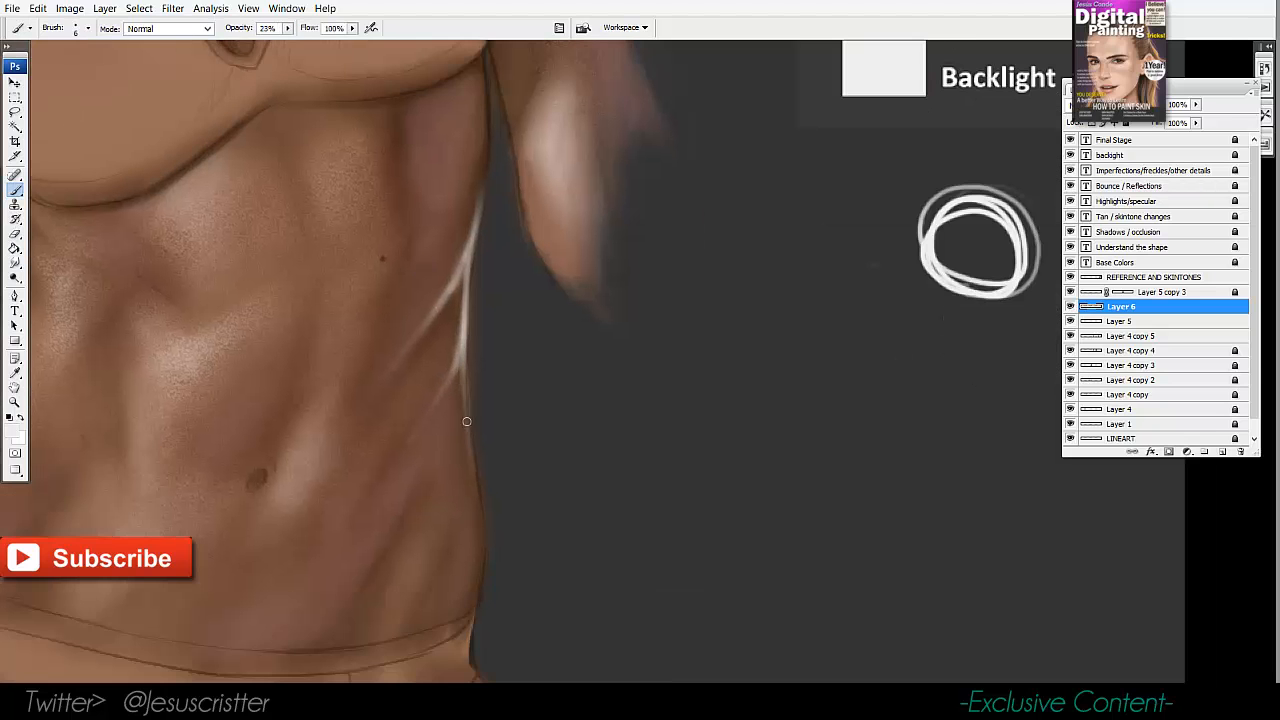
pyautogui.moveTo(466, 421); pyautogui.dragTo(478, 500)
pyautogui.moveTo(478, 500); pyautogui.dragTo(462, 326)
pyautogui.moveTo(462, 326); pyautogui.dragTo(452, 450)
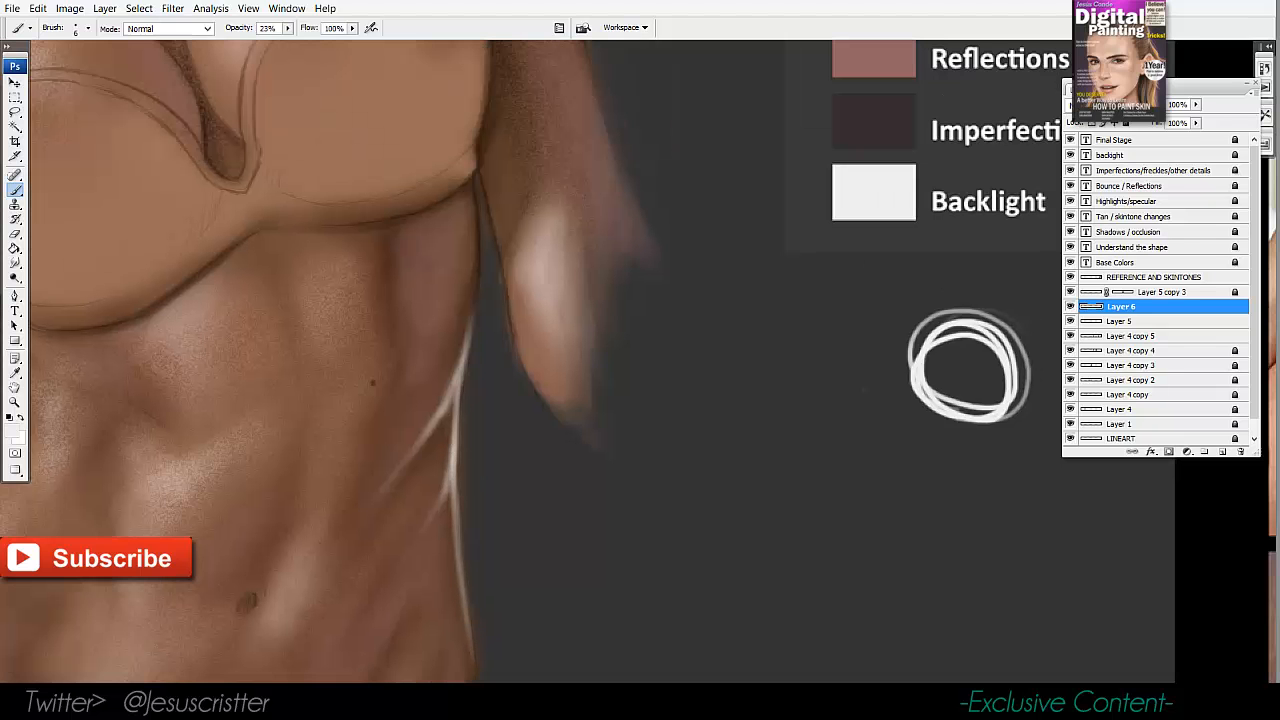
pyautogui.moveTo(476, 267); pyautogui.dragTo(469, 318)
pyautogui.moveTo(453, 396); pyautogui.dragTo(450, 439)
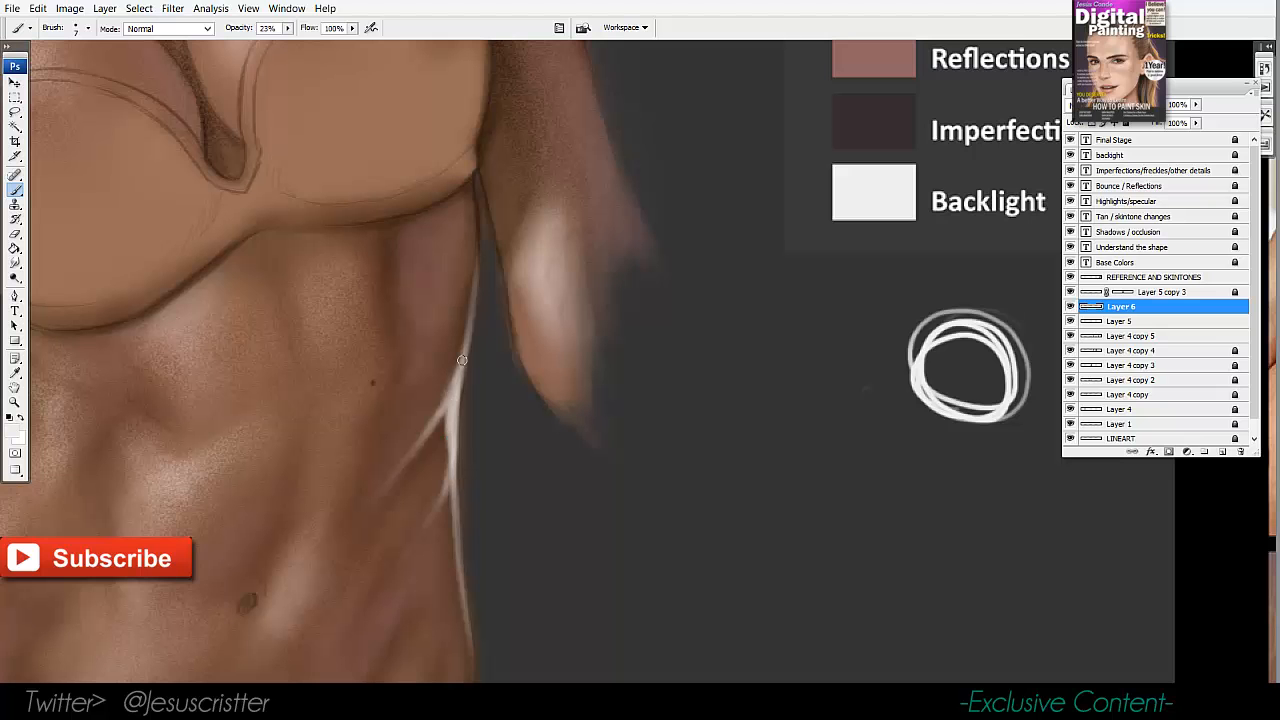
# Check the waist rim light against the whole figure and soften its inner edge with a larger Eraser.
pyautogui.press('z')
pyautogui.keyDown('alt'); pyautogui.click(531, 229); pyautogui.keyUp('alt')
pyautogui.keyDown('alt'); pyautogui.click(531, 229); pyautogui.keyUp('alt')
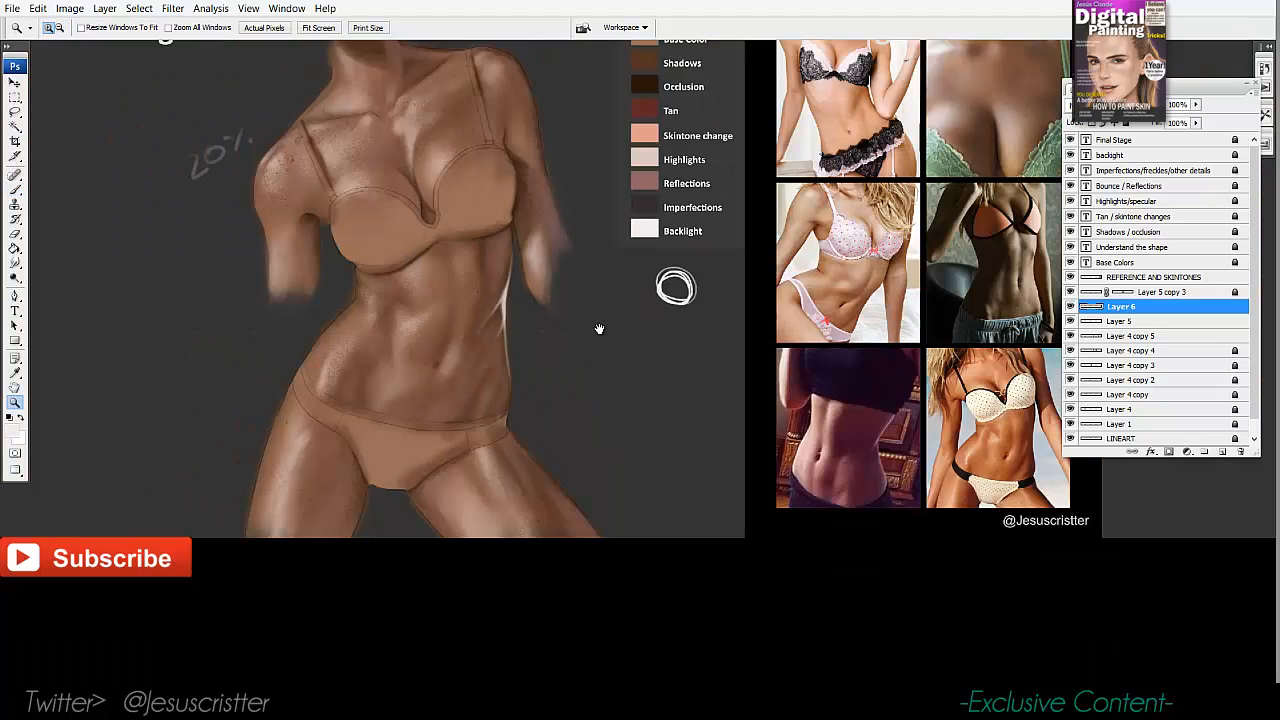
pyautogui.moveTo(548, 248); pyautogui.dragTo(546, 351)
pyautogui.click(497, 430)
pyautogui.click(497, 430)
pyautogui.press('e')
pyautogui.moveTo(480, 443); pyautogui.dragTo(496, 404)
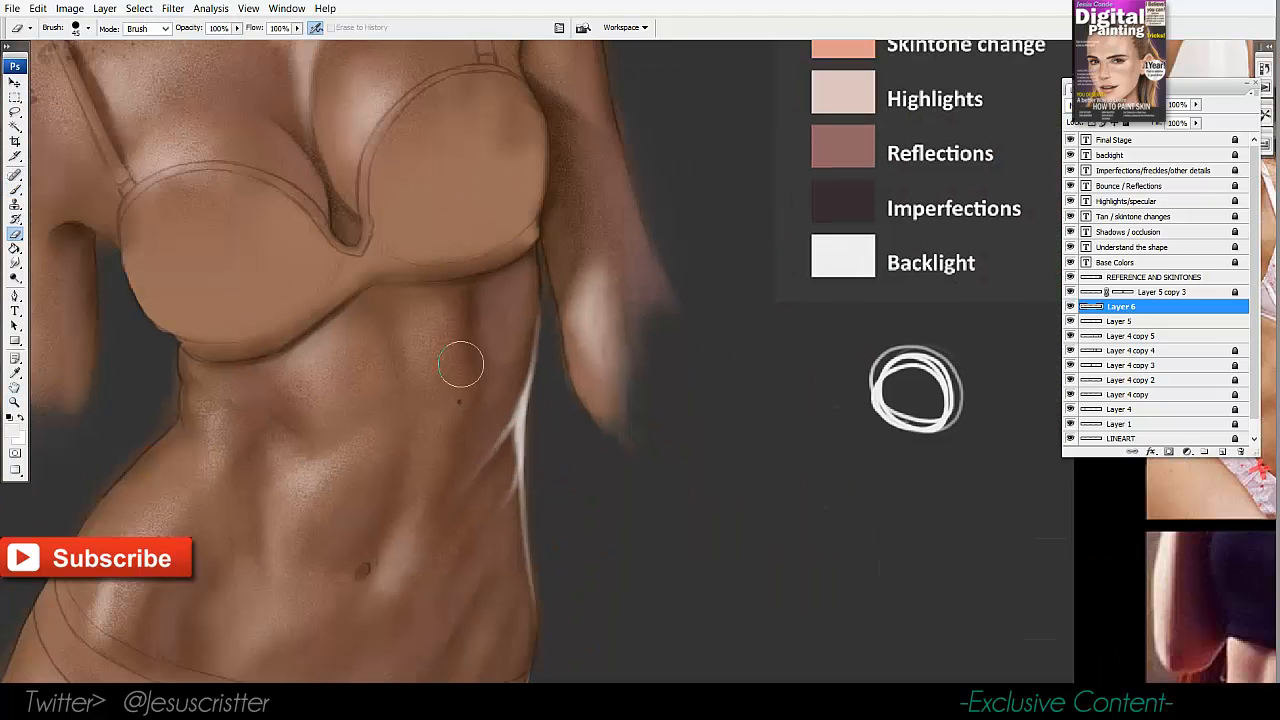
pyautogui.press('b')
pyautogui.moveTo(583, 294); pyautogui.dragTo(81, 144)
pyautogui.moveTo(636, 293); pyautogui.dragTo(606, 247)
pyautogui.moveTo(258, 232); pyautogui.dragTo(738, 429)
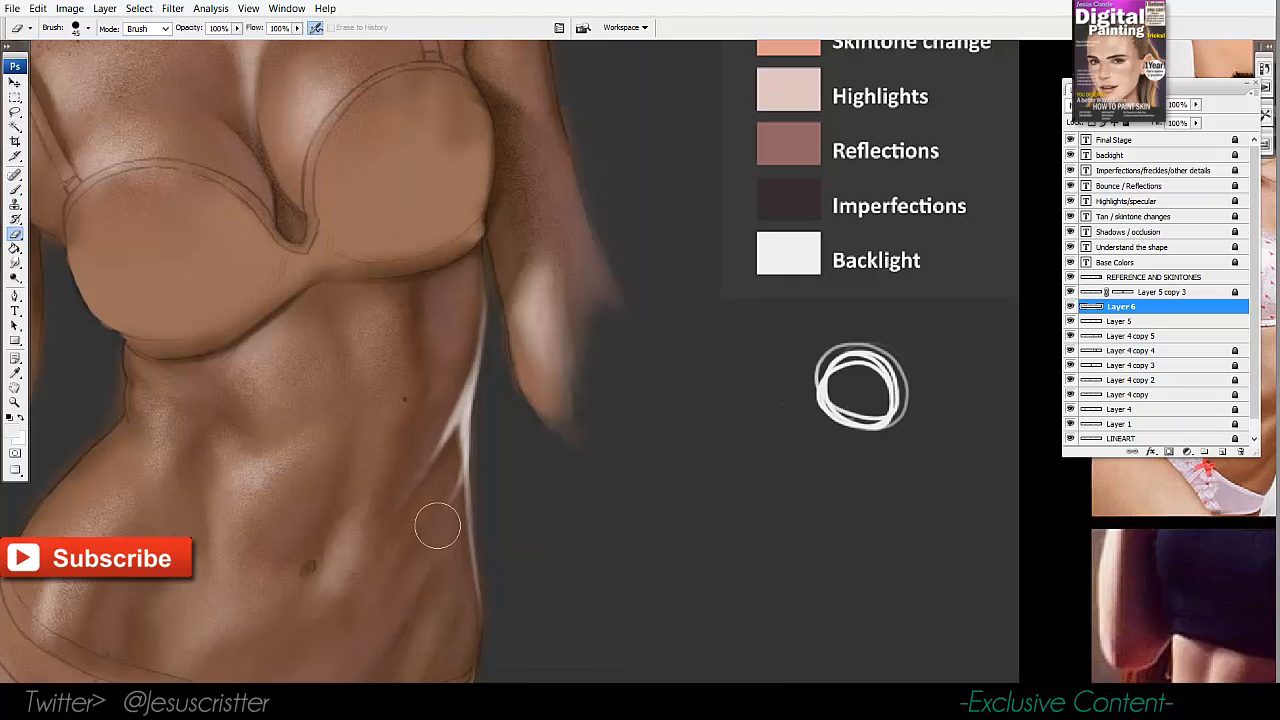
# Continue the rim light down the lower waist to the waistband, adjusting the brush size for the strokes.
pyautogui.scroll(-3, 470, 512)
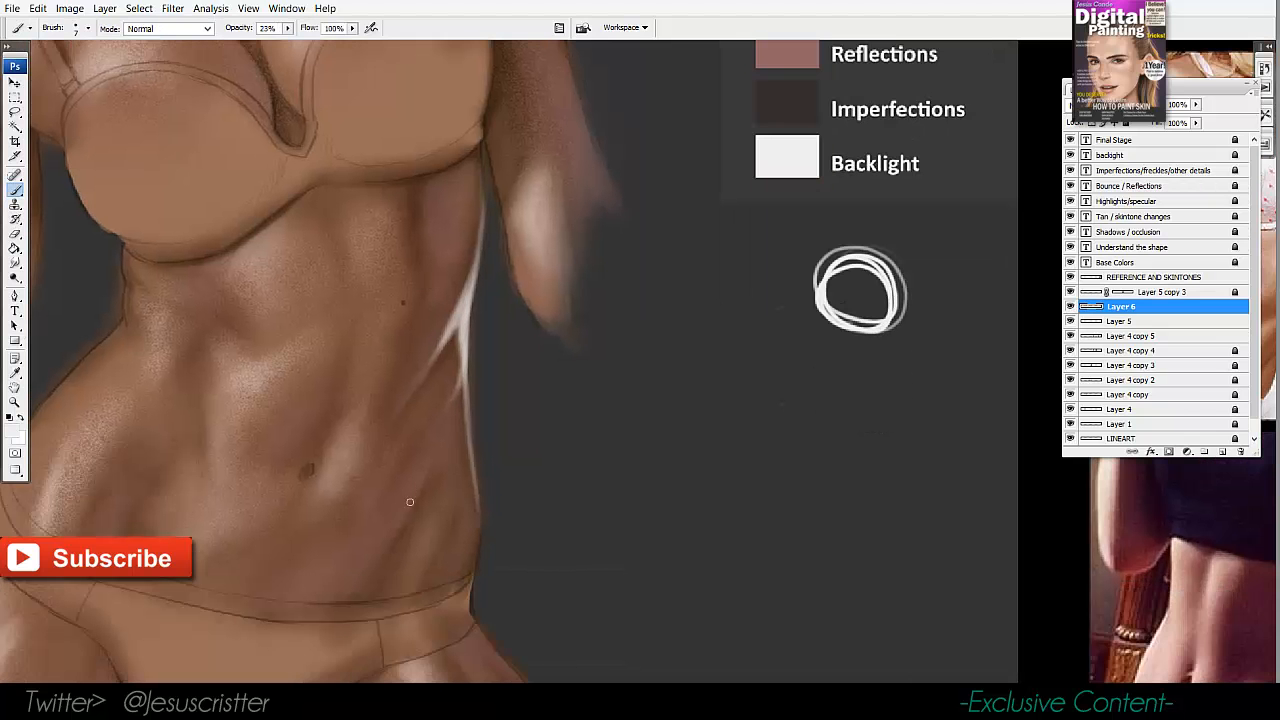
pyautogui.press(']')
pyautogui.press(']')
pyautogui.press(']')
pyautogui.press(']')
pyautogui.press('[')
pyautogui.press('[')
pyautogui.press('[')
pyautogui.moveTo(470, 448); pyautogui.dragTo(476, 519)
pyautogui.moveTo(467, 442); pyautogui.dragTo(472, 497)
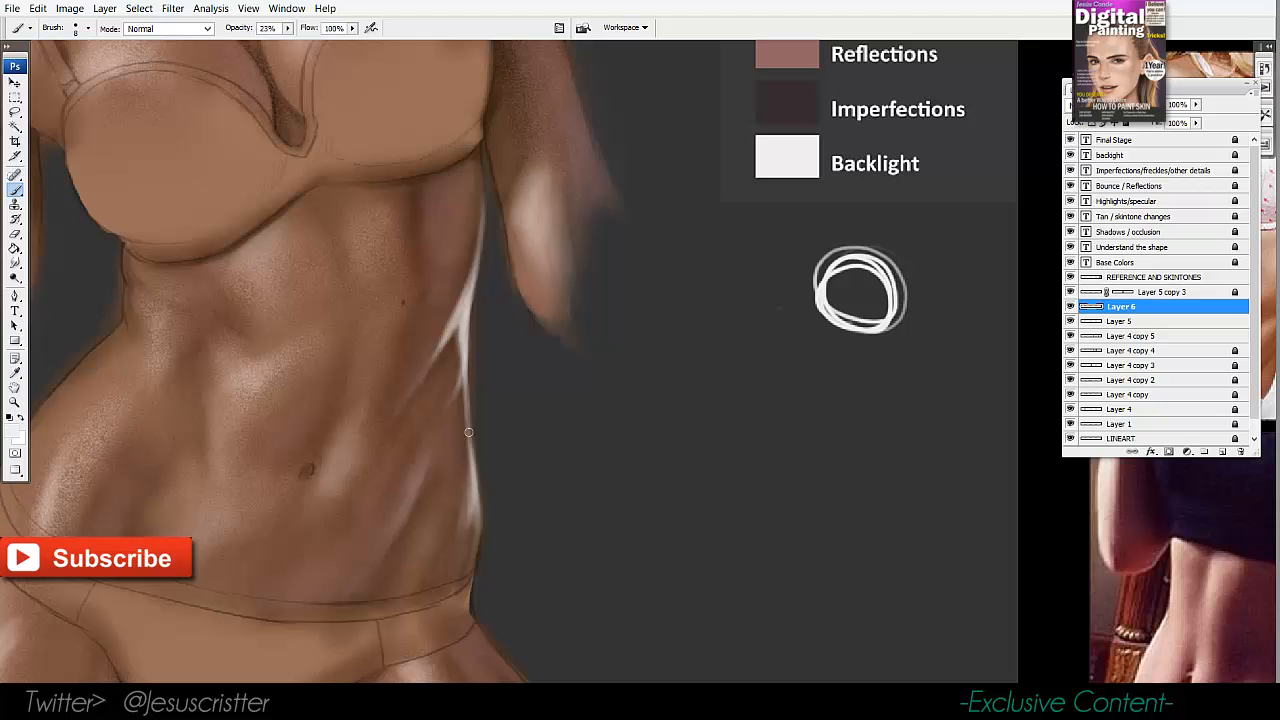
pyautogui.moveTo(478, 541); pyautogui.dragTo(474, 576)
pyautogui.moveTo(480, 504); pyautogui.dragTo(480, 548)
# Paint a thin backlight rim along the outer contour of the shoulder and upper arm on the swatch side.
pyautogui.press('z')
pyautogui.moveTo(553, 362); pyautogui.dragTo(589, 314)
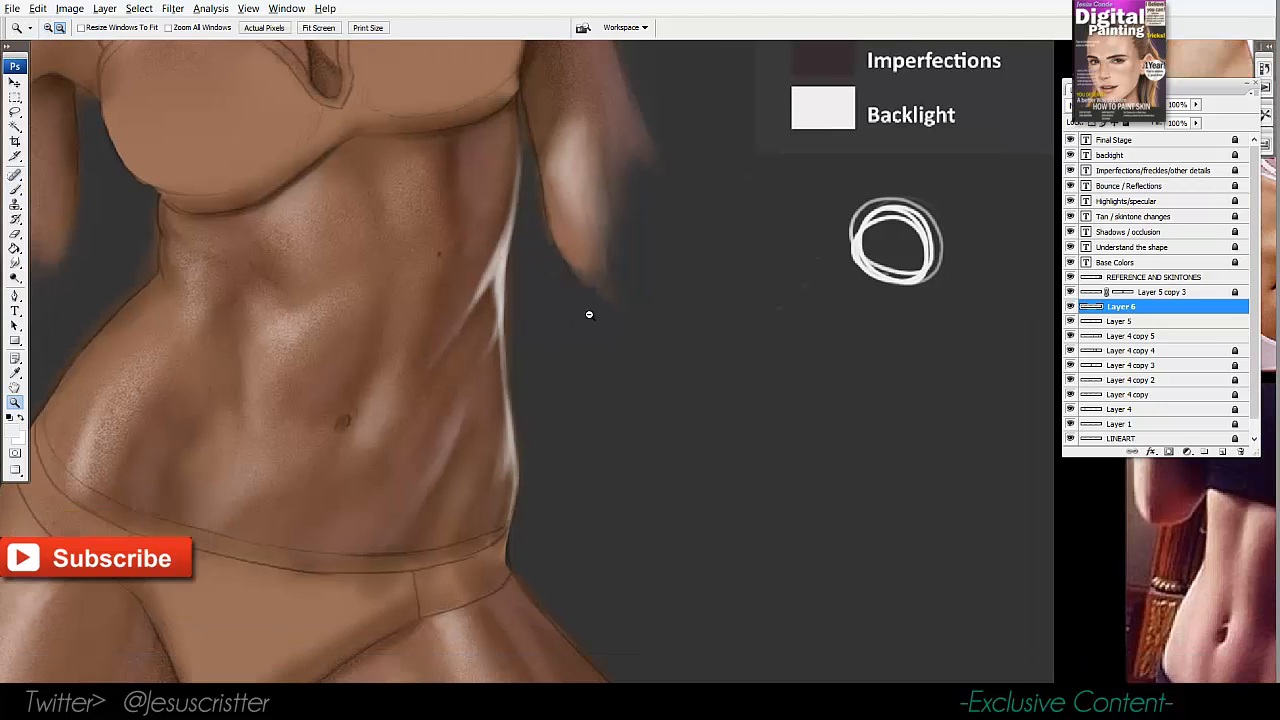
pyautogui.keyDown('alt'); pyautogui.click(603, 326); pyautogui.keyUp('alt')
pyautogui.click(605, 326)
pyautogui.click(605, 326)
pyautogui.moveTo(512, 268); pyautogui.dragTo(473, 425)
pyautogui.press('b')
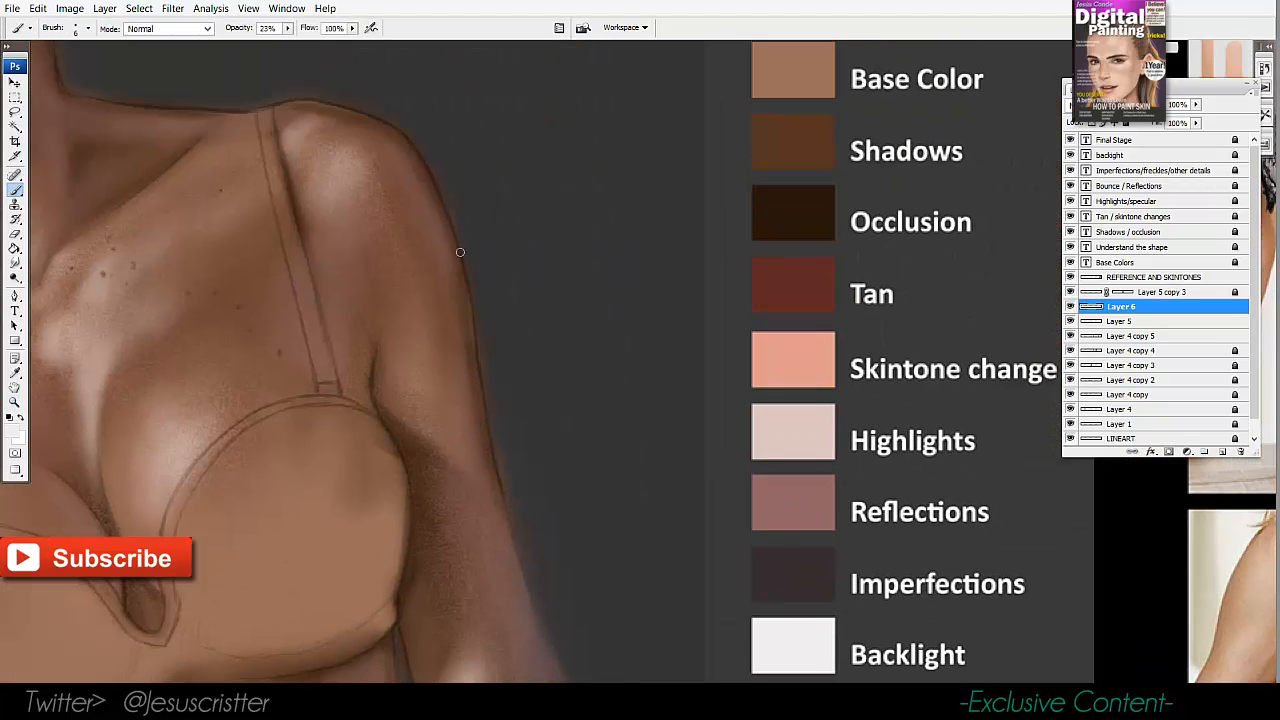
pyautogui.moveTo(456, 246); pyautogui.dragTo(499, 492)
pyautogui.moveTo(474, 364); pyautogui.dragTo(503, 512)
pyautogui.moveTo(469, 304)
pyautogui.mouseDown()
pyautogui.moveTo(475, 360)
pyautogui.moveTo(455, 253)
pyautogui.moveTo(460, 281)
pyautogui.moveTo(427, 243)
pyautogui.moveTo(462, 318)
pyautogui.moveTo(462, 299)
pyautogui.moveTo(454, 355)
pyautogui.moveTo(454, 337)
pyautogui.moveTo(467, 340)
pyautogui.moveTo(476, 417)
pyautogui.moveTo(455, 268)
pyautogui.mouseUp()
pyautogui.moveTo(419, 178)
pyautogui.mouseDown()
pyautogui.moveTo(421, 230)
pyautogui.moveTo(453, 285)
pyautogui.mouseUp()
# Build up the upper-arm rim light with varied brush sizes, adding a soft glow inside the contour and refining the shoulder edge.
pyautogui.press('[')
pyautogui.press('[')
pyautogui.moveTo(442, 252); pyautogui.dragTo(468, 413)
pyautogui.press(']')
pyautogui.press(']')
pyautogui.moveTo(458, 357); pyautogui.dragTo(469, 442)
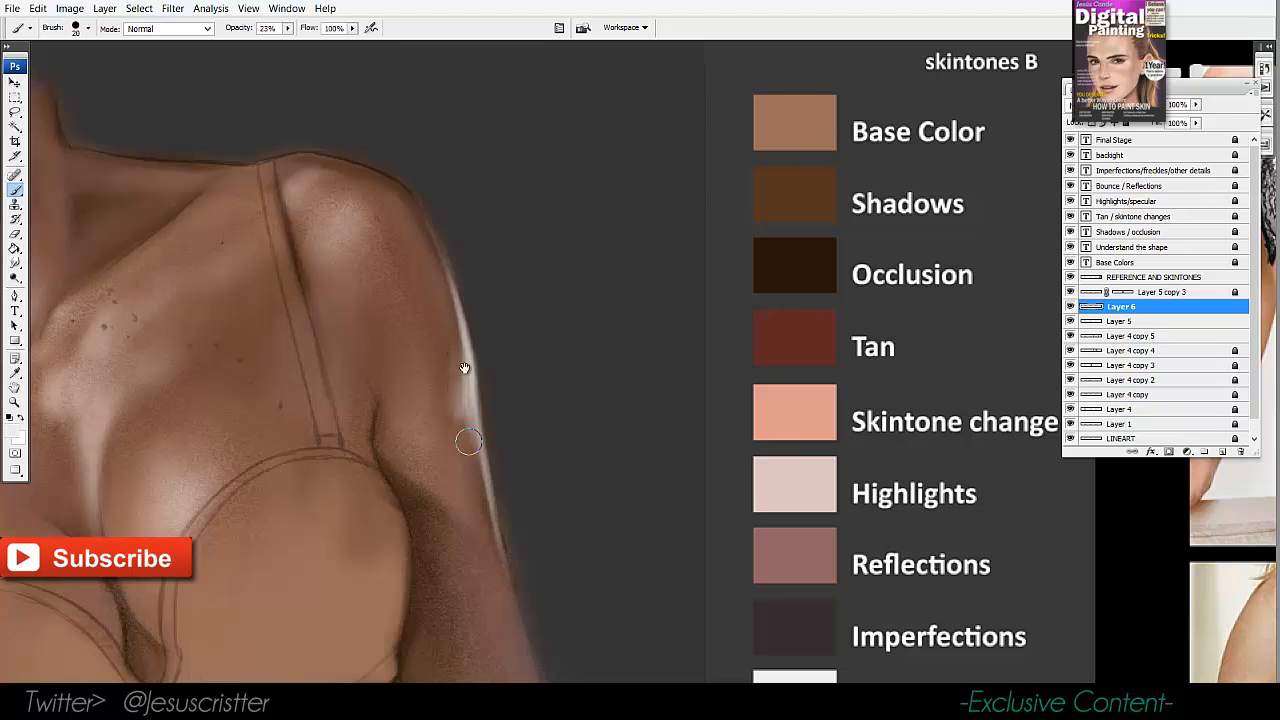
pyautogui.moveTo(440, 210)
pyautogui.mouseDown()
pyautogui.moveTo(437, 256)
pyautogui.moveTo(388, 216)
pyautogui.moveTo(424, 272)
pyautogui.mouseUp()
pyautogui.press('[')
pyautogui.press('[')
pyautogui.press('[')
pyautogui.press('[')
pyautogui.moveTo(445, 324); pyautogui.dragTo(457, 378)
pyautogui.scroll(-1, 420, 400)
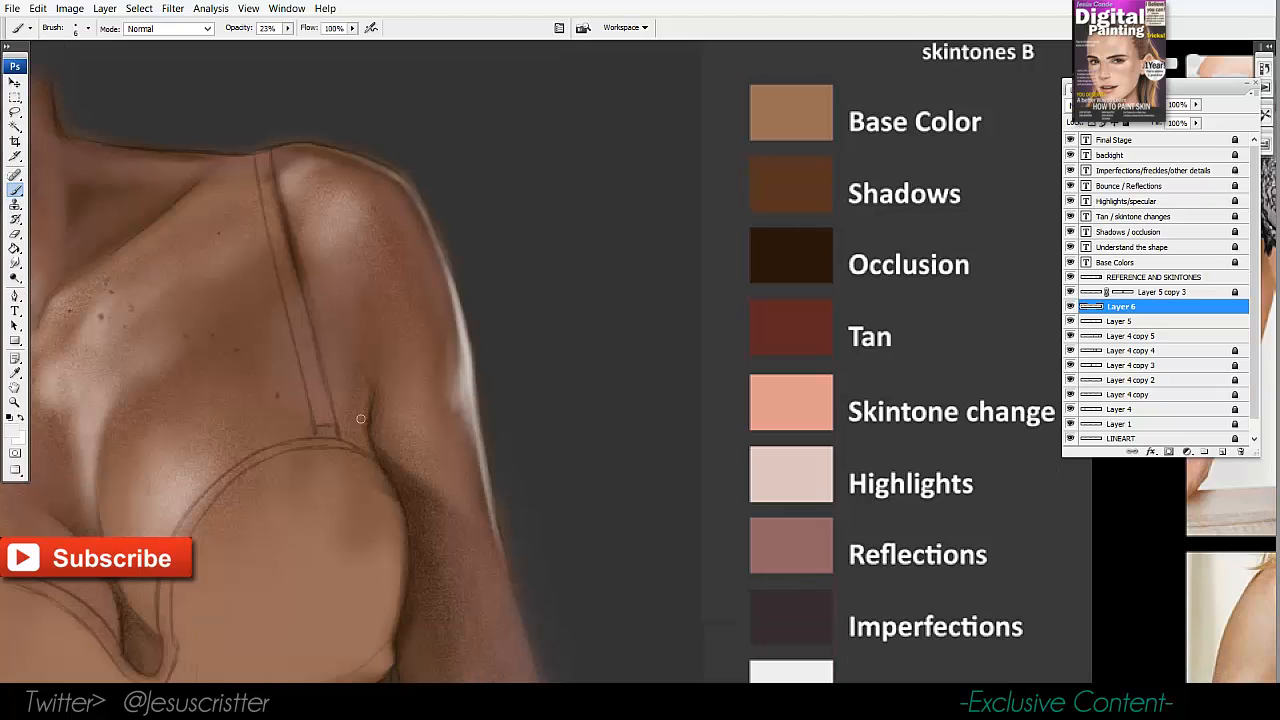
# Add a small light accent along the armpit crease beside the bra strap, then resize the brush.
pyautogui.moveTo(370, 398); pyautogui.dragTo(369, 414)
pyautogui.moveTo(361, 354)
pyautogui.mouseDown()
pyautogui.moveTo(366, 397)
pyautogui.moveTo(359, 374)
pyautogui.moveTo(348, 397)
pyautogui.moveTo(357, 406)
pyautogui.moveTo(338, 375)
pyautogui.moveTo(367, 438)
pyautogui.mouseUp()
pyautogui.press(']')
pyautogui.press(']')
pyautogui.press(']')
pyautogui.press(']')
pyautogui.press('[')
pyautogui.press('[')
pyautogui.press('[')
# Extend the rim light down the outer edge of the lower arm to the faded end of the limb.
pyautogui.press('z')
pyautogui.scroll(-3, 430, 280)
pyautogui.moveTo(511, 214); pyautogui.dragTo(572, 272)
pyautogui.scroll(3, 590, 300)
pyautogui.moveTo(499, 457); pyautogui.dragTo(374, 326)
pyautogui.press('b')
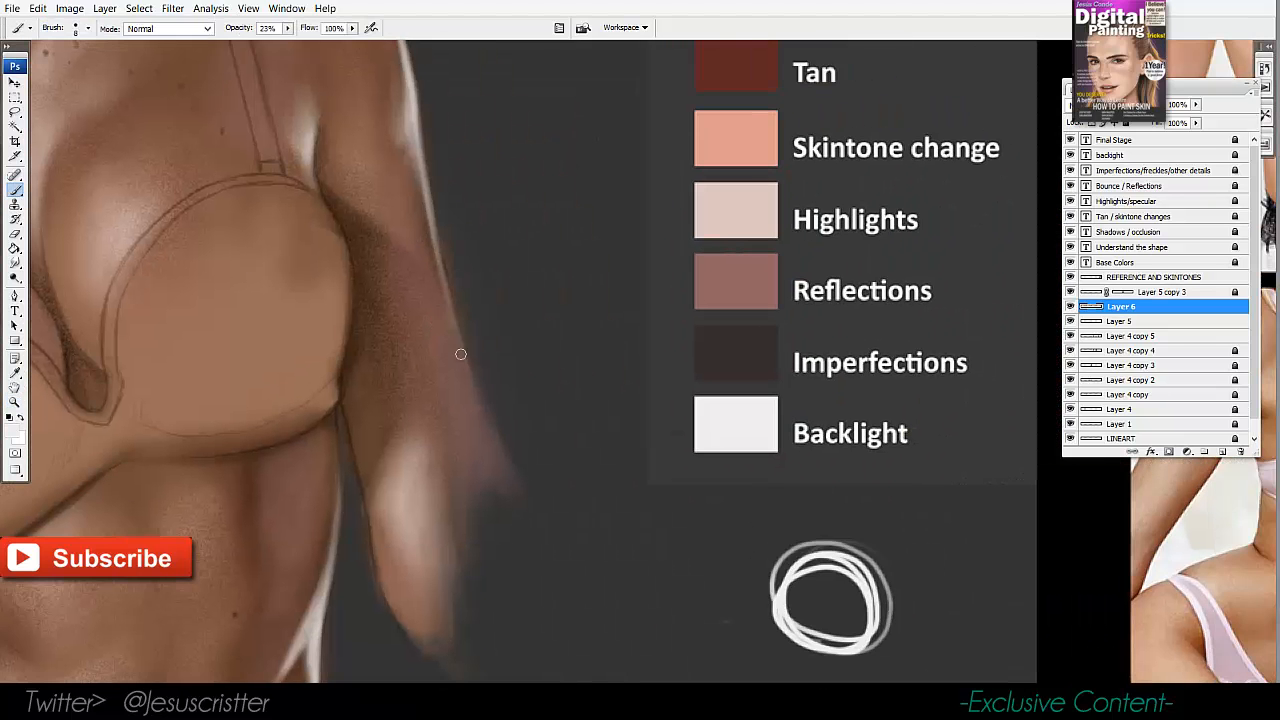
pyautogui.moveTo(446, 282); pyautogui.dragTo(478, 400)
pyautogui.moveTo(456, 320)
pyautogui.mouseDown()
pyautogui.moveTo(512, 450)
pyautogui.moveTo(487, 411)
pyautogui.moveTo(546, 504)
pyautogui.mouseUp()
# Paint a backlight rim along the outer edge of the thigh, from the hip down to the canvas edge.
pyautogui.press('z')
pyautogui.scroll(-3, 517, 231)
pyautogui.moveTo(567, 176)
pyautogui.mouseDown()
pyautogui.moveTo(591, 203)
pyautogui.moveTo(554, 129)
pyautogui.mouseUp()
pyautogui.scroll(1, 468, 440)
pyautogui.moveTo(468, 440); pyautogui.dragTo(314, 365)
pyautogui.press('b')
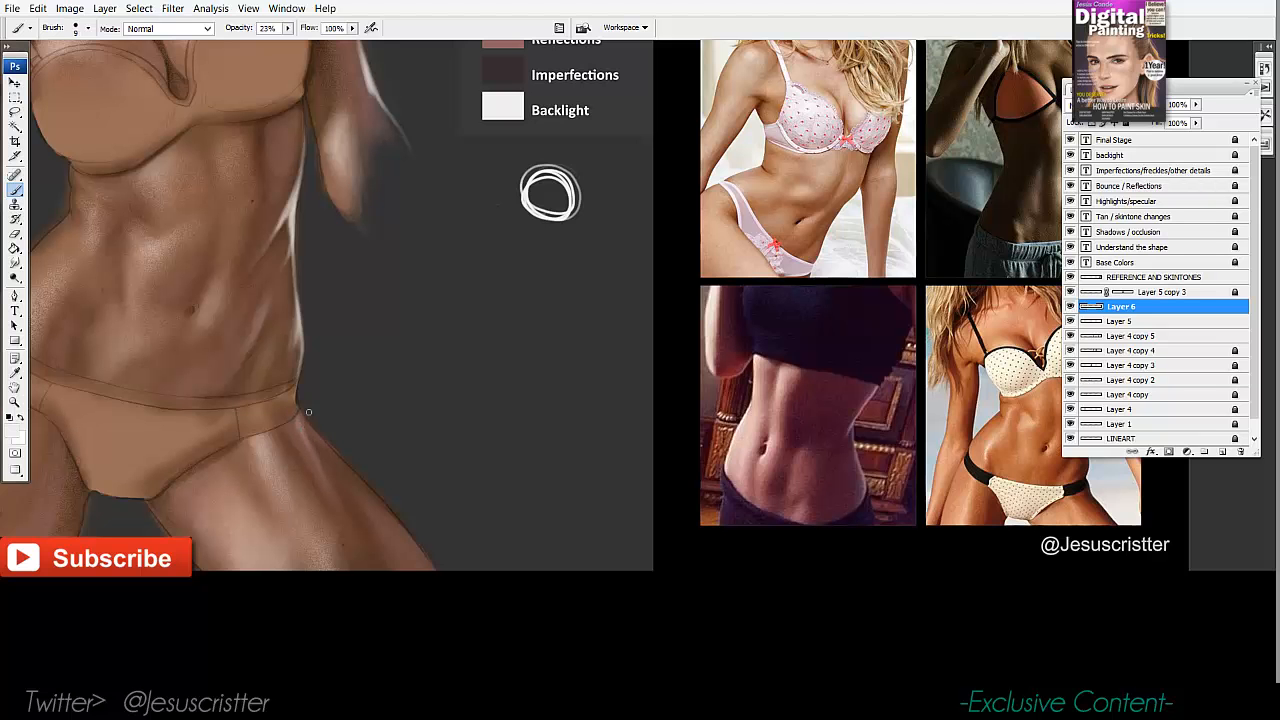
pyautogui.moveTo(304, 415)
pyautogui.mouseDown()
pyautogui.moveTo(387, 508)
pyautogui.moveTo(349, 464)
pyautogui.moveTo(378, 498)
pyautogui.mouseUp()
pyautogui.moveTo(355, 476); pyautogui.dragTo(430, 565)
# Strengthen the rim light on the hip and outer thigh and add light to the other thigh's inner edge.
pyautogui.press('z')
pyautogui.scroll(2, 341, 434)
pyautogui.press('b')
pyautogui.moveTo(254, 389); pyautogui.dragTo(311, 449)
pyautogui.moveTo(502, 697)
pyautogui.mouseDown()
pyautogui.moveTo(443, 608)
pyautogui.moveTo(490, 686)
pyautogui.mouseUp()
pyautogui.moveTo(236, 354); pyautogui.dragTo(253, 403)
pyautogui.moveTo(244, 362); pyautogui.dragTo(269, 439)
pyautogui.moveTo(198, 522)
pyautogui.mouseDown()
pyautogui.moveTo(454, 406)
pyautogui.moveTo(644, 406)
pyautogui.mouseUp()
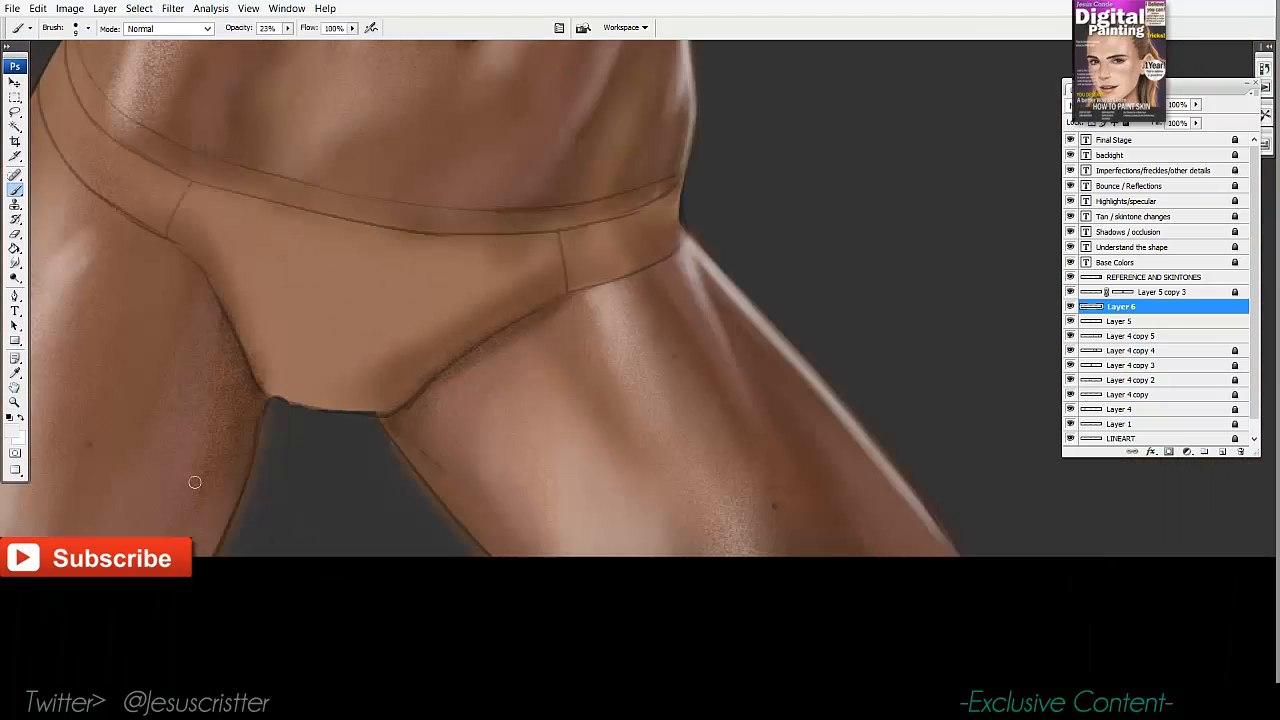
pyautogui.moveTo(247, 474); pyautogui.dragTo(214, 556)
# Paint a thin rim light down the torso-facing edge of the opposite arm.
pyautogui.press('z')
pyautogui.keyDown('alt'); pyautogui.click(510, 206); pyautogui.keyUp('alt')
pyautogui.keyDown('alt'); pyautogui.click(517, 198); pyautogui.keyUp('alt')
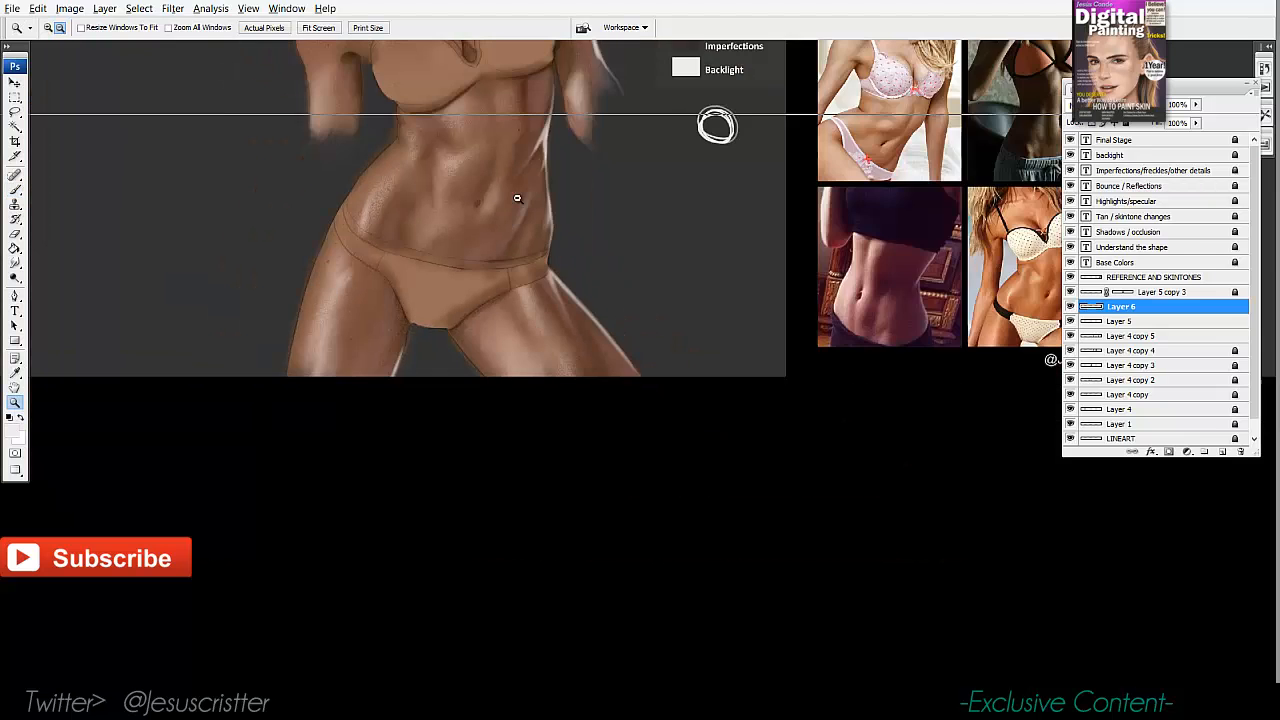
pyautogui.keyDown('alt'); pyautogui.click(517, 198); pyautogui.keyUp('alt')
pyautogui.moveTo(530, 194); pyautogui.dragTo(511, 312)
pyautogui.click(491, 279)
pyautogui.click(480, 280)
pyautogui.click(334, 303)
pyautogui.click(270, 308)
pyautogui.press('b')
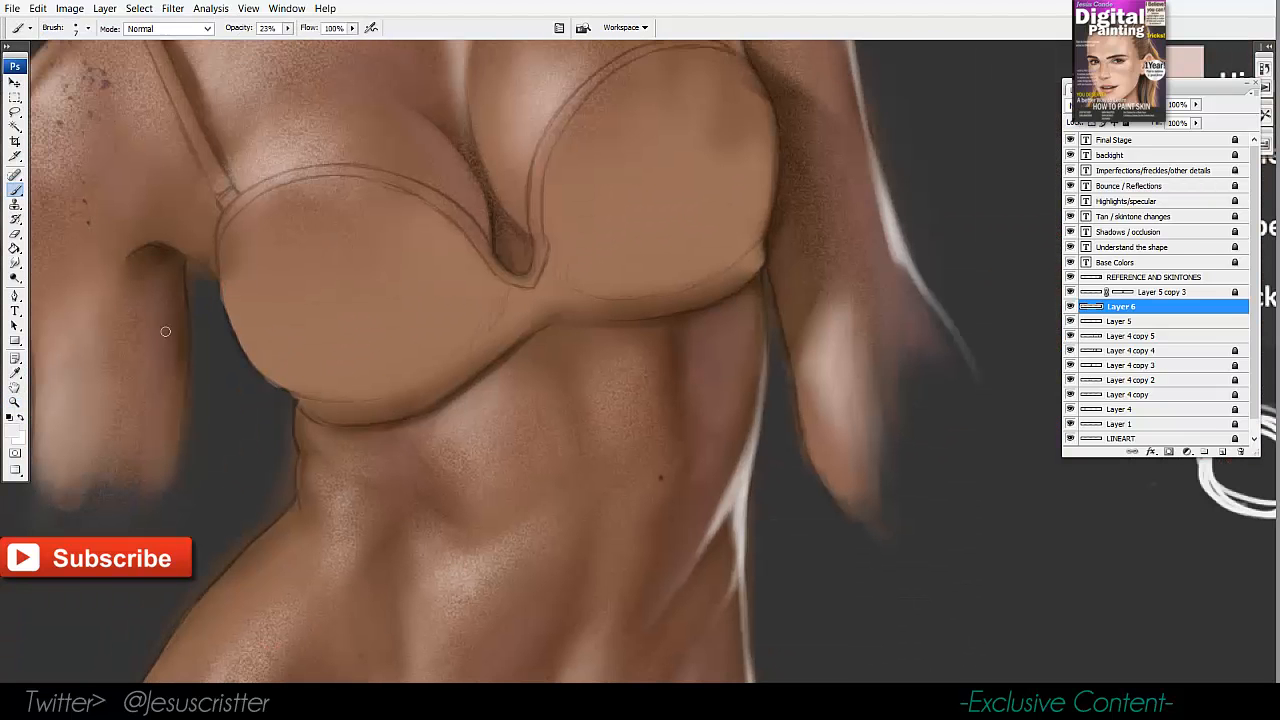
pyautogui.moveTo(186, 336); pyautogui.dragTo(168, 508)
pyautogui.moveTo(187, 360); pyautogui.dragTo(181, 434)
pyautogui.moveTo(188, 326); pyautogui.dragTo(181, 438)
pyautogui.moveTo(187, 316); pyautogui.dragTo(165, 531)
# Paint a backlight rim along the side of the neck on the swatch side.
pyautogui.press('z')
pyautogui.keyDown('alt'); pyautogui.click(280, 298); pyautogui.keyUp('alt')
pyautogui.keyDown('alt'); pyautogui.click(320, 290); pyautogui.keyUp('alt')
pyautogui.moveTo(485, 260); pyautogui.dragTo(462, 321)
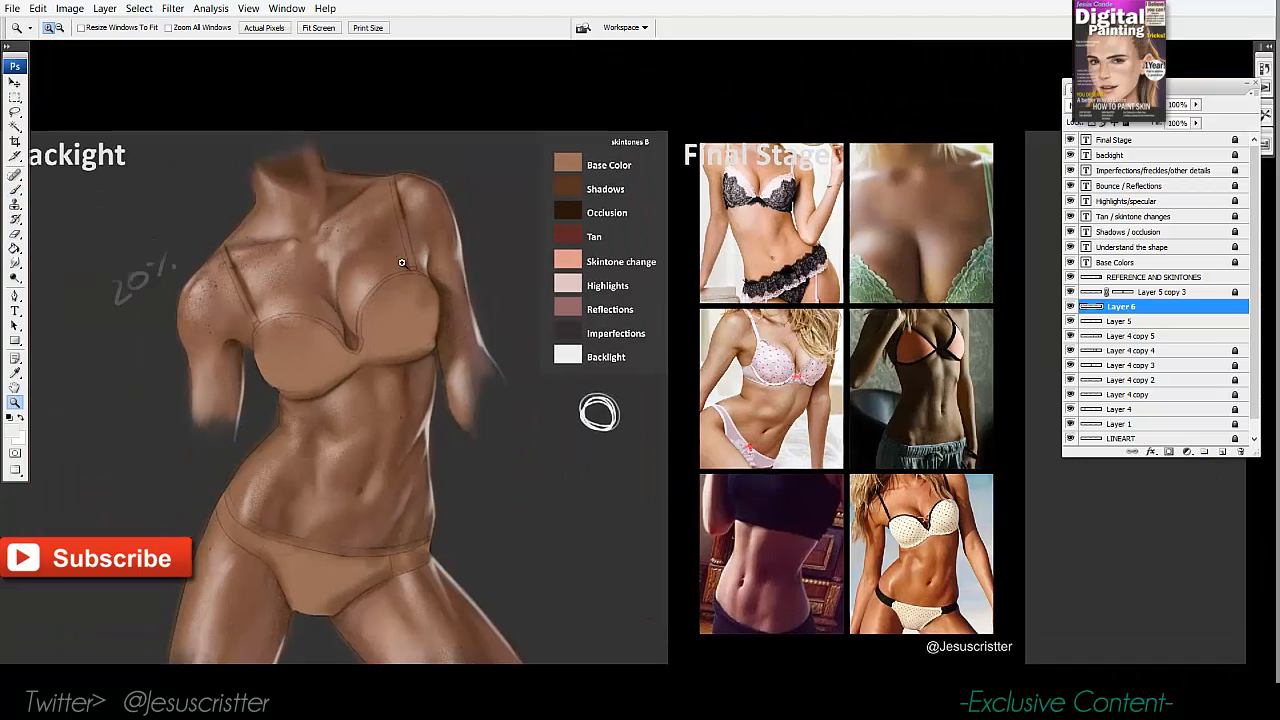
pyautogui.click(404, 264)
pyautogui.click(404, 264)
pyautogui.moveTo(390, 200)
pyautogui.mouseDown()
pyautogui.moveTo(289, 283)
pyautogui.moveTo(314, 309)
pyautogui.mouseUp()
pyautogui.press('b')
pyautogui.moveTo(233, 279); pyautogui.dragTo(238, 340)
pyautogui.moveTo(216, 252)
pyautogui.mouseDown()
pyautogui.moveTo(239, 350)
pyautogui.moveTo(239, 330)
pyautogui.mouseUp()
# Carry the rim light from the base of the neck along the top of the shoulder with a smaller brush.
pyautogui.moveTo(234, 285)
pyautogui.mouseDown()
pyautogui.moveTo(239, 314)
pyautogui.moveTo(322, 332)
pyautogui.mouseUp()
pyautogui.press('[')
pyautogui.press('[')
pyautogui.moveTo(328, 334); pyautogui.dragTo(242, 316)
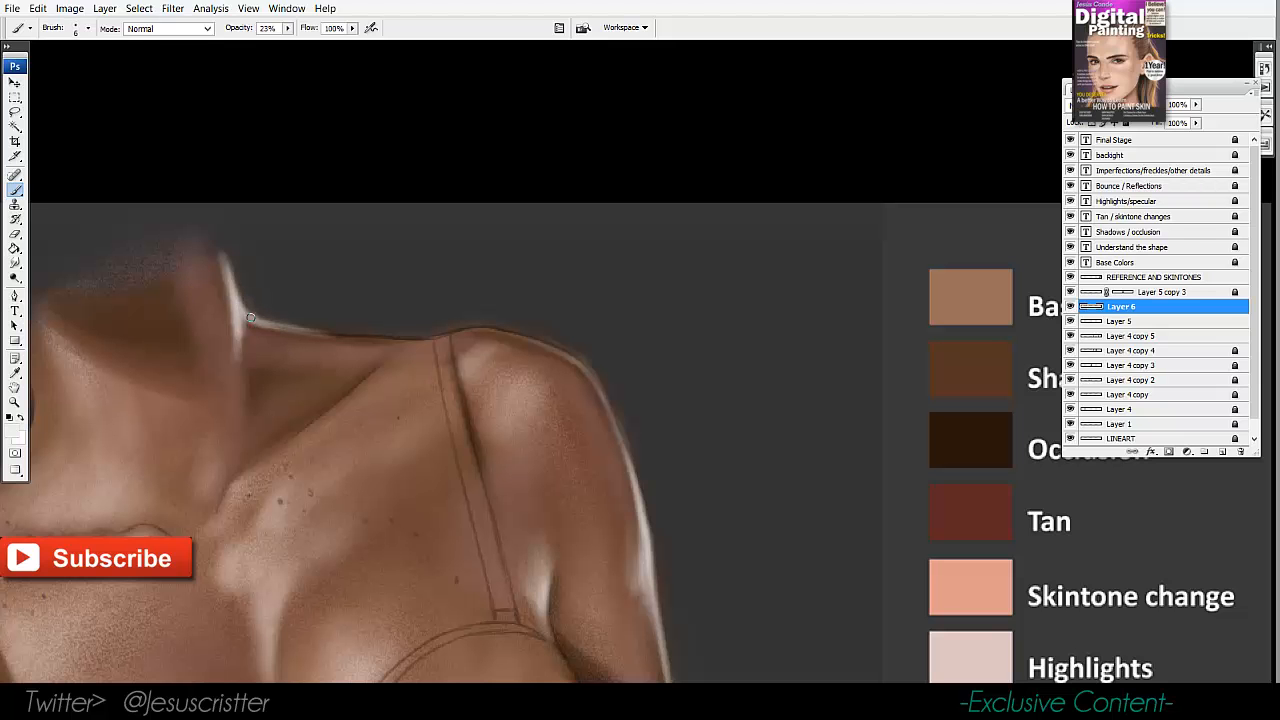
pyautogui.moveTo(357, 337); pyautogui.dragTo(239, 307)
# Examine the finished rim light up close and across the whole backlight figure.
pyautogui.press('z')
pyautogui.keyDown('alt'); pyautogui.click(295, 267); pyautogui.keyUp('alt')
pyautogui.keyDown('alt'); pyautogui.click(295, 267); pyautogui.keyUp('alt')
pyautogui.keyDown('alt'); pyautogui.click(295, 267); pyautogui.keyUp('alt')
pyautogui.moveTo(446, 303)
pyautogui.mouseDown()
pyautogui.moveTo(551, 278)
pyautogui.moveTo(588, 352)
pyautogui.mouseUp()
pyautogui.press('b')
pyautogui.moveTo(234, 362); pyautogui.dragTo(461, 258)
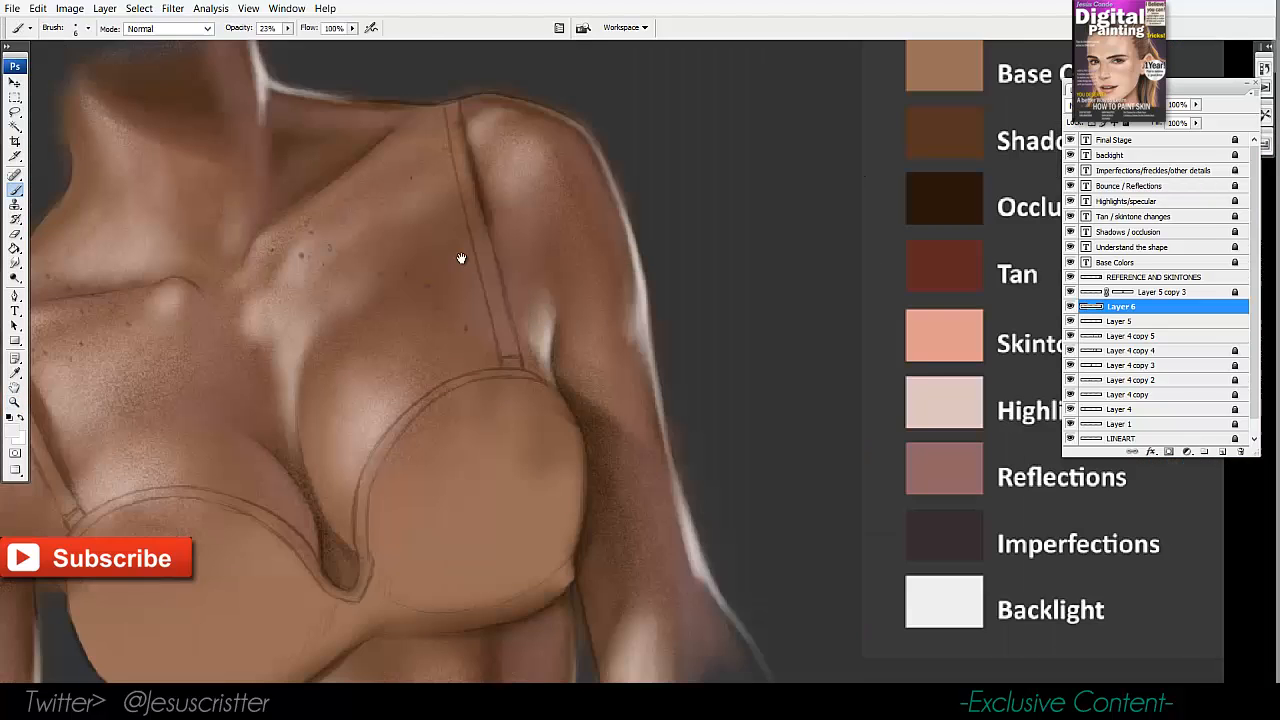
pyautogui.moveTo(224, 442); pyautogui.dragTo(383, 343)
pyautogui.press('z')
pyautogui.keyDown('alt'); pyautogui.click(387, 345); pyautogui.keyUp('alt')
pyautogui.keyDown('alt'); pyautogui.click(387, 345); pyautogui.keyUp('alt')
pyautogui.keyDown('alt'); pyautogui.click(387, 345); pyautogui.keyUp('alt')
pyautogui.moveTo(540, 341); pyautogui.dragTo(554, 291)
pyautogui.keyDown('alt'); pyautogui.click(578, 288); pyautogui.keyUp('alt')
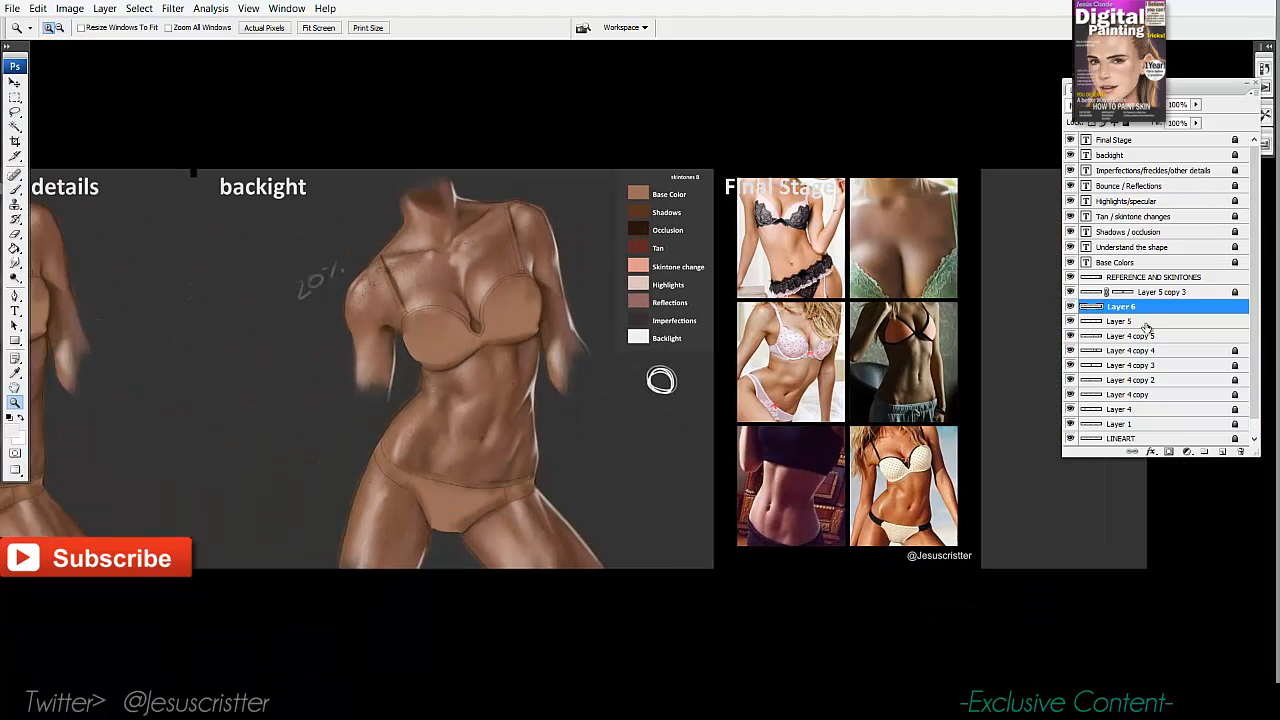
# Try duplicating Layer 6 and undo the duplication.
pyautogui.hotkey('ctrl', 'j')
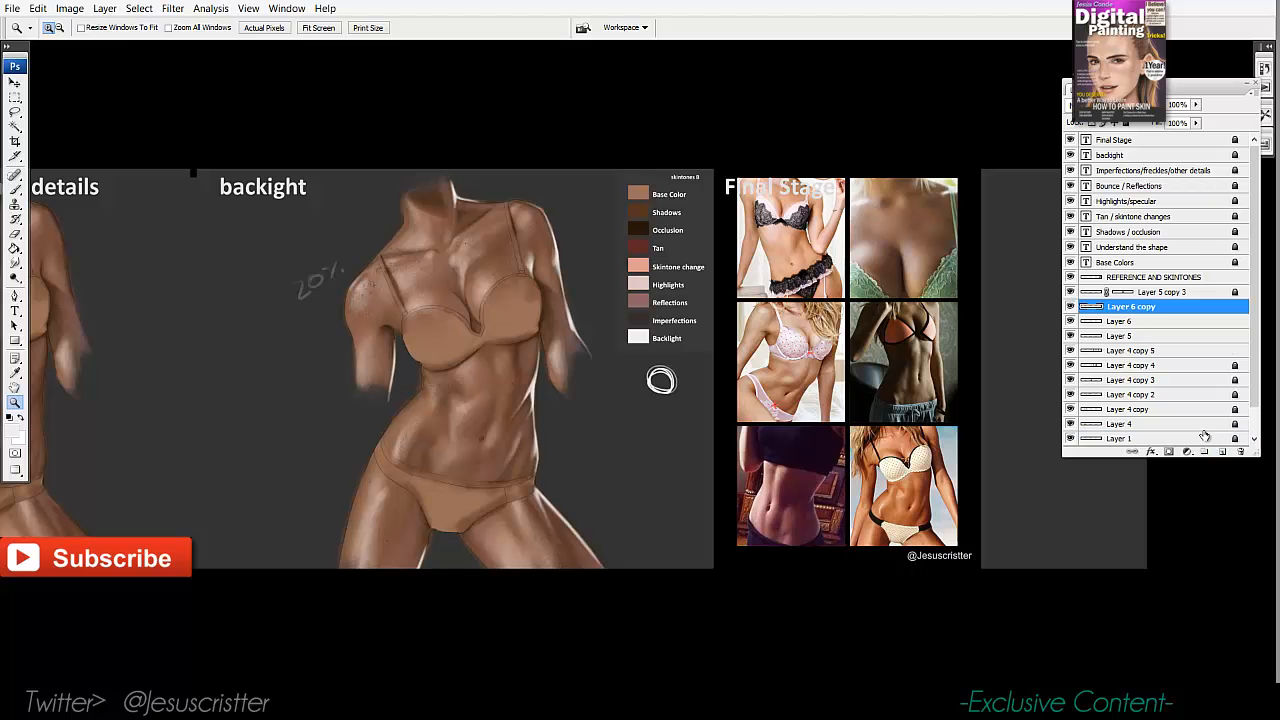
pyautogui.hotkey('ctrl', 'z')
pyautogui.moveTo(592, 313); pyautogui.dragTo(669, 293)
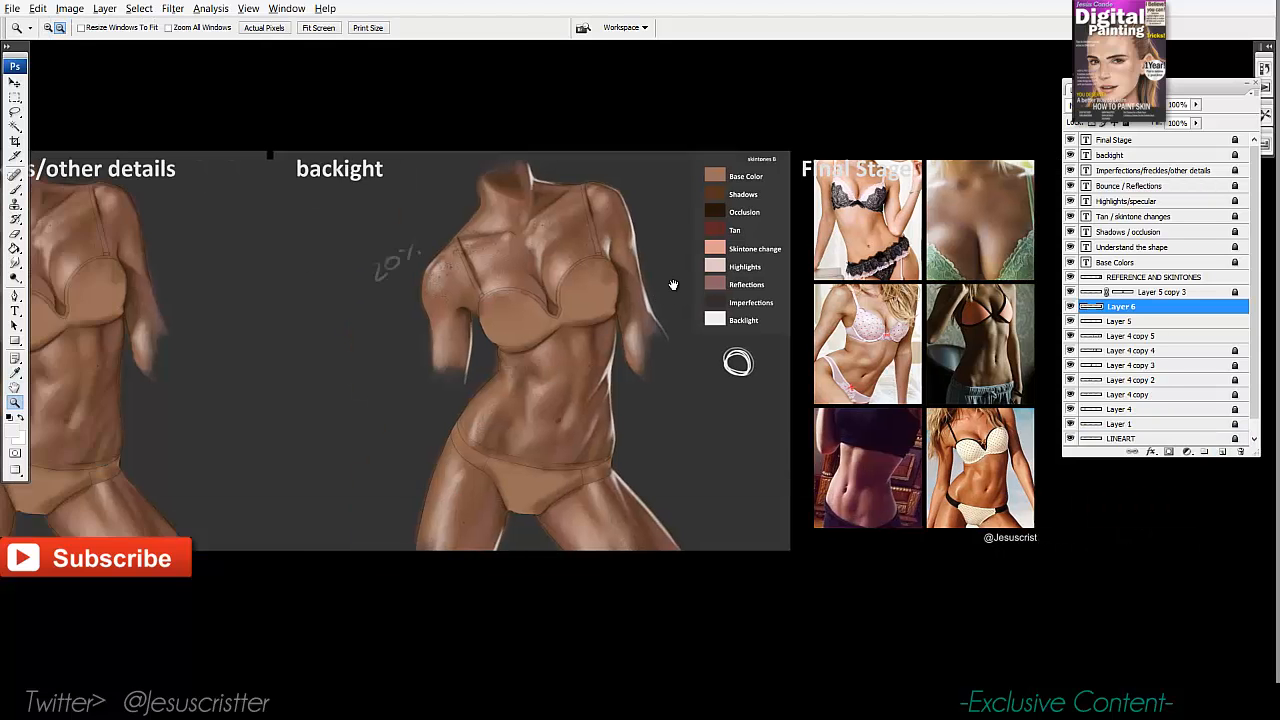
pyautogui.keyDown('alt'); pyautogui.click(685, 281); pyautogui.keyUp('alt')
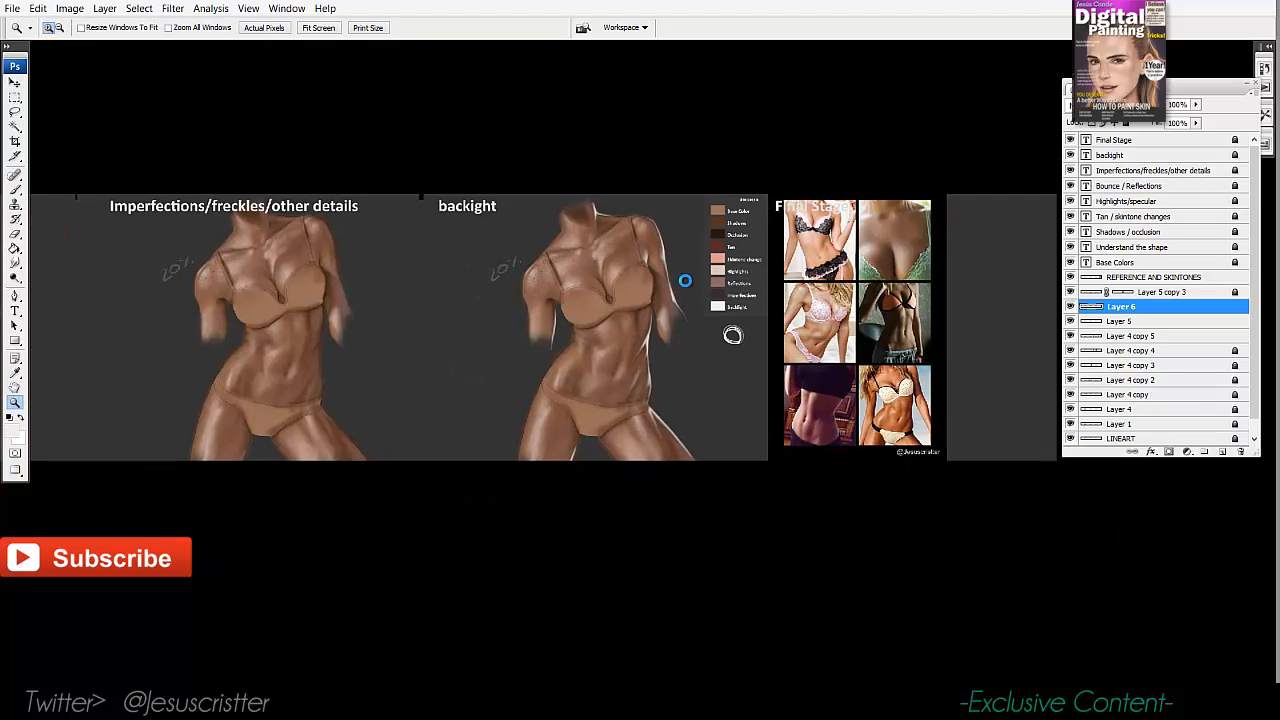
# Compare the figure with and without Layer 6, and merge Layers 6 and 5 down into Layer 4 copy 5.
pyautogui.click(1070, 309)
pyautogui.click(1070, 309)
pyautogui.hotkey('ctrl', '+')
pyautogui.hotkey('ctrl', '+')
pyautogui.press('e')
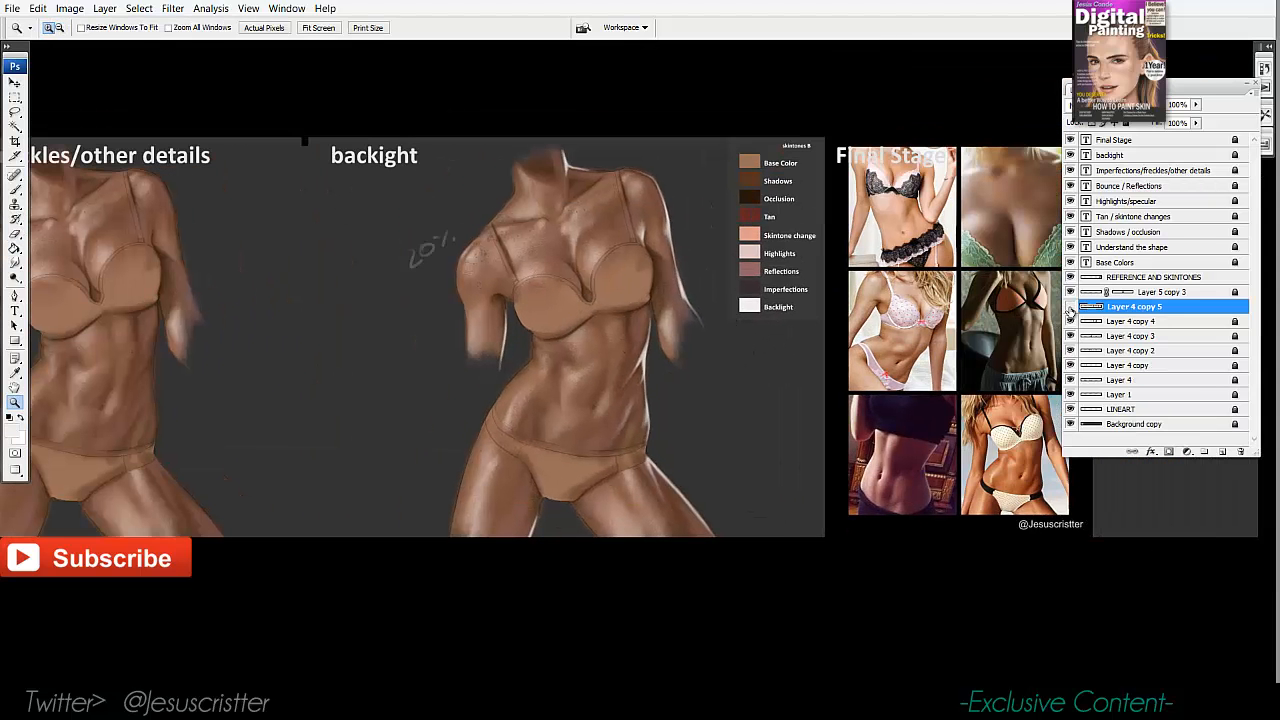
# Try duplicating the whole Layer 4 copy 5 and shifting the duplicate toward the Final Stage area.
pyautogui.hotkey('ctrl', 'j')
pyautogui.moveTo(673, 229); pyautogui.dragTo(862, 252)
pyautogui.press('v')
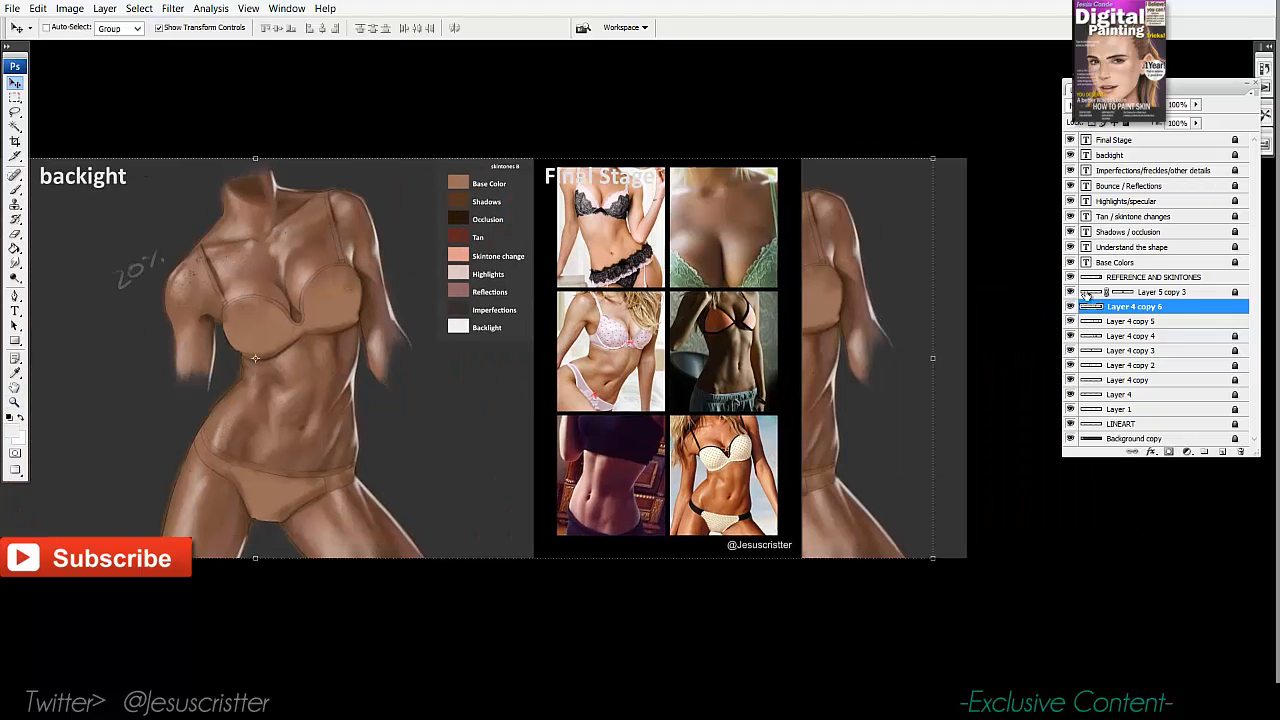
# Hide the REFERENCE AND SKINTONES layer and undo the full-layer duplicate and its move.
pyautogui.click(1070, 277)
pyautogui.press('z')
pyautogui.click(840, 303)
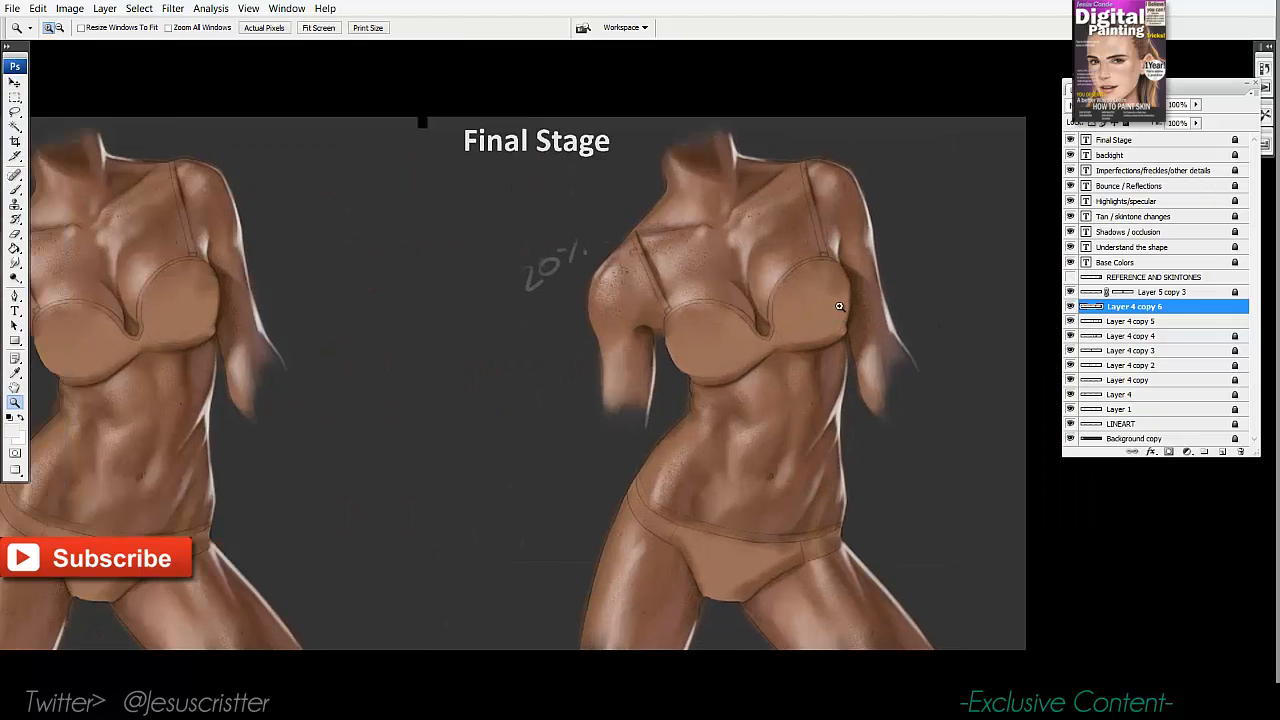
pyautogui.keyDown('alt'); pyautogui.click(748, 288); pyautogui.keyUp('alt')
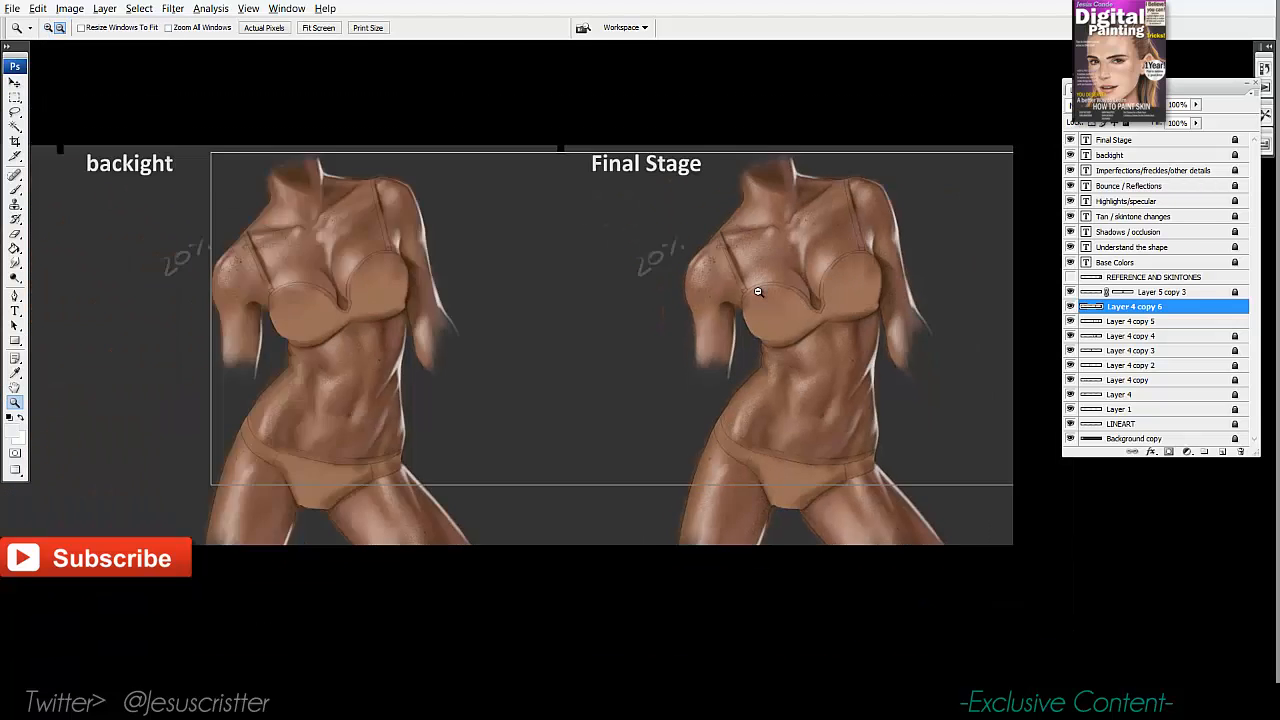
pyautogui.keyDown('alt'); pyautogui.click(733, 258); pyautogui.keyUp('alt')
pyautogui.hotkey('ctrl', 'alt', 'z')
pyautogui.hotkey('ctrl', 'alt', 'z')
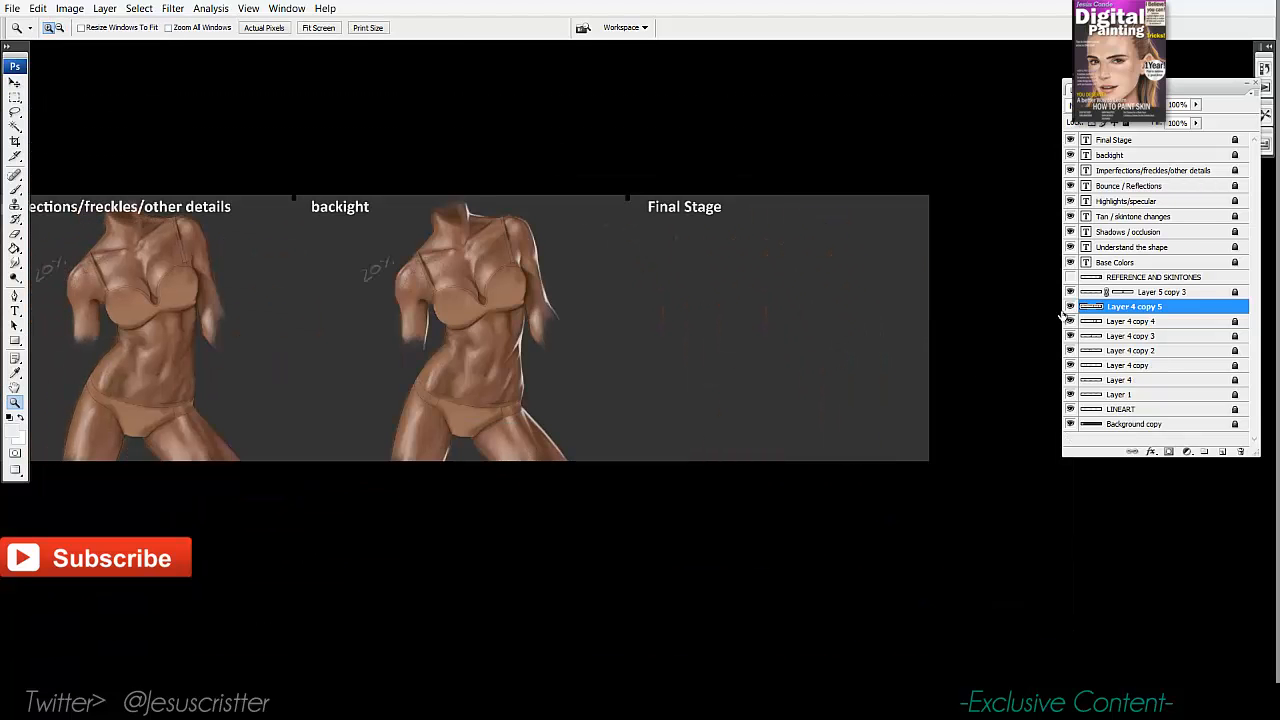
# Copy only the backlight figure to a new layer using a rectangular selection and place it beside the Final Stage title.
pyautogui.click(1070, 309)
pyautogui.click(1070, 309)
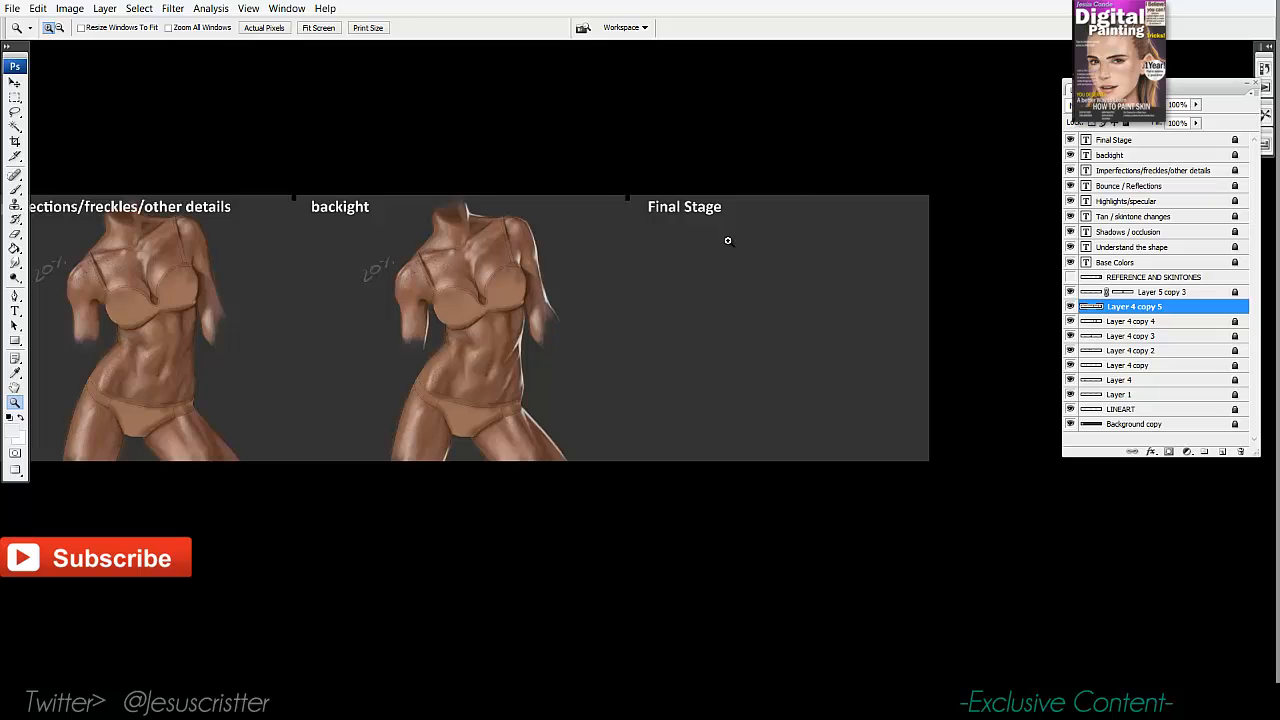
pyautogui.click(520, 322)
pyautogui.click(515, 320)
pyautogui.keyDown('alt'); pyautogui.click(382, 232); pyautogui.keyUp('alt')
pyautogui.press('m')
pyautogui.moveTo(257, 125); pyautogui.dragTo(634, 529)
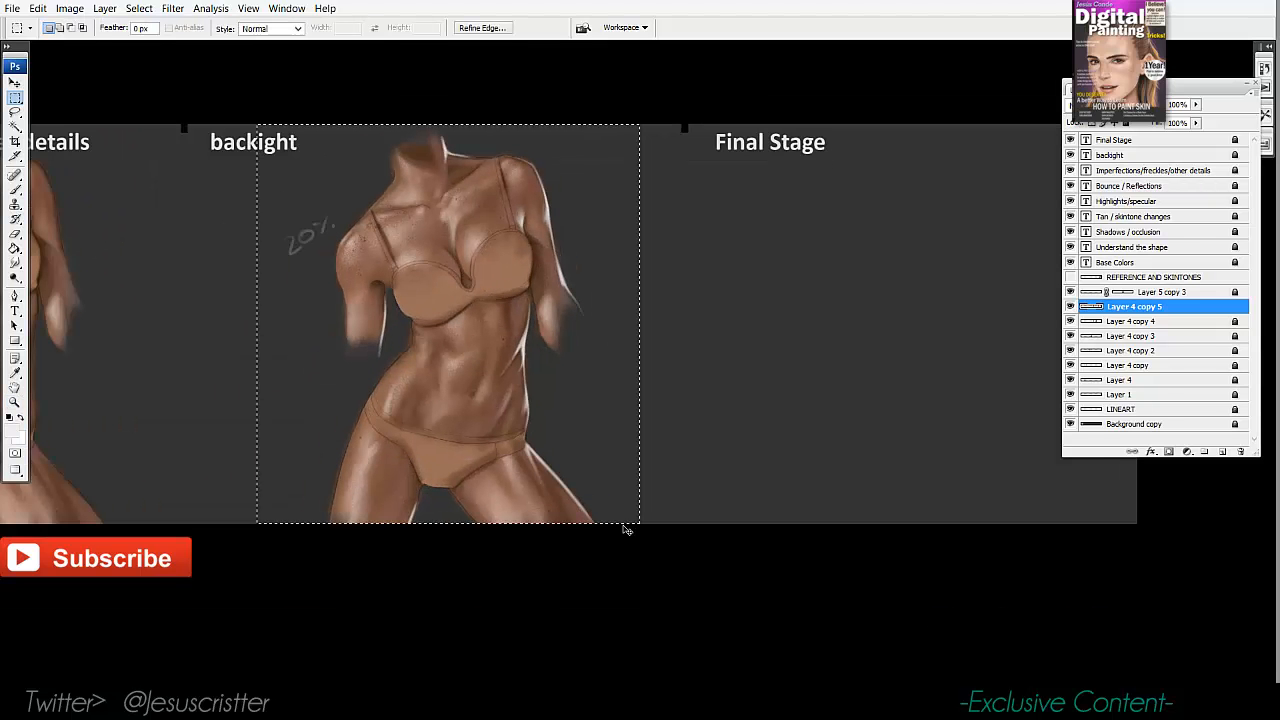
pyautogui.hotkey('ctrl', 'j')
pyautogui.click(17, 84)
pyautogui.moveTo(457, 254); pyautogui.dragTo(669, 256)
pyautogui.moveTo(690, 267); pyautogui.dragTo(698, 267)
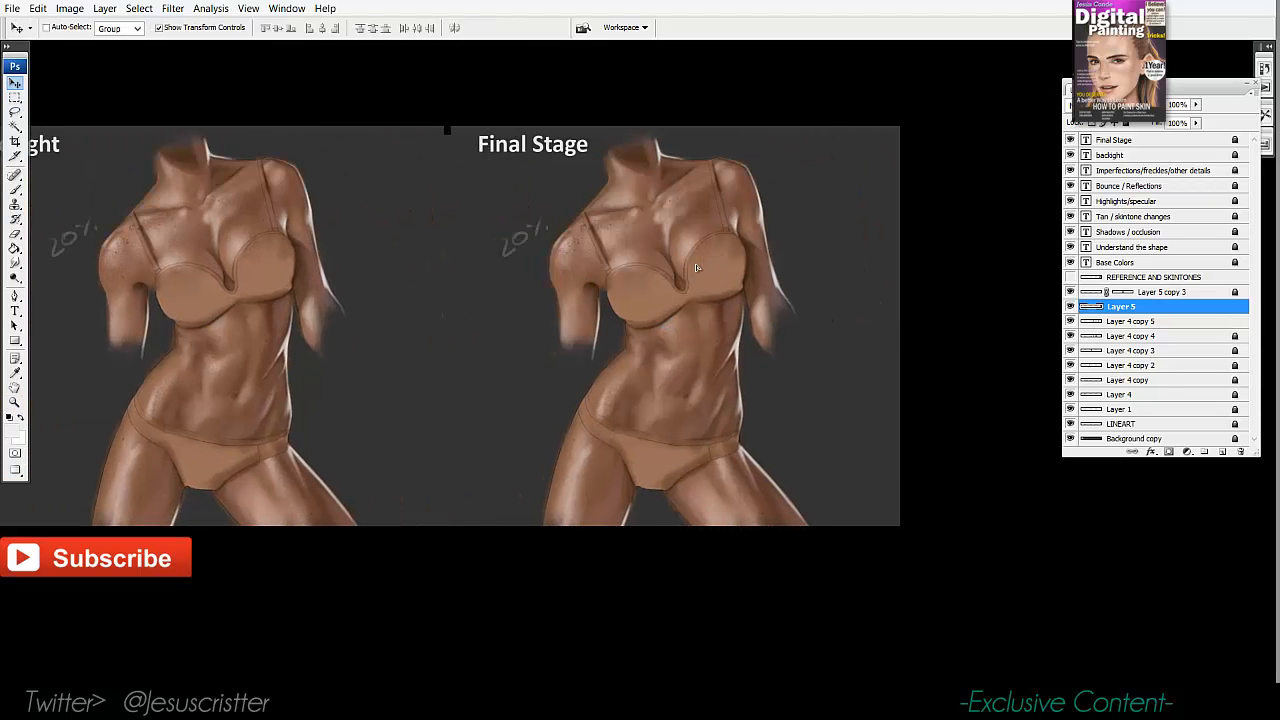
# Lock Layer 4 copy 5 and make Layer 5 with the Final Stage figure active again.
pyautogui.click(1157, 323)
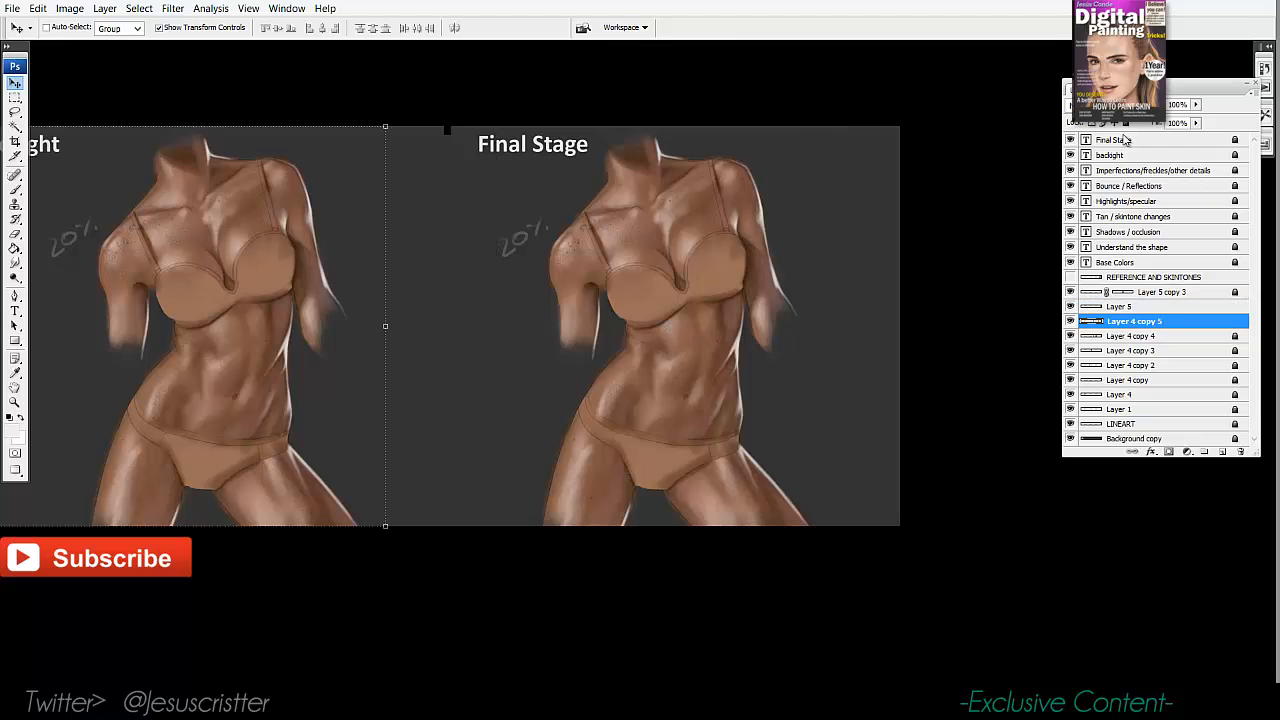
pyautogui.click(1118, 306)
pyautogui.press('z')
pyautogui.click(727, 310)
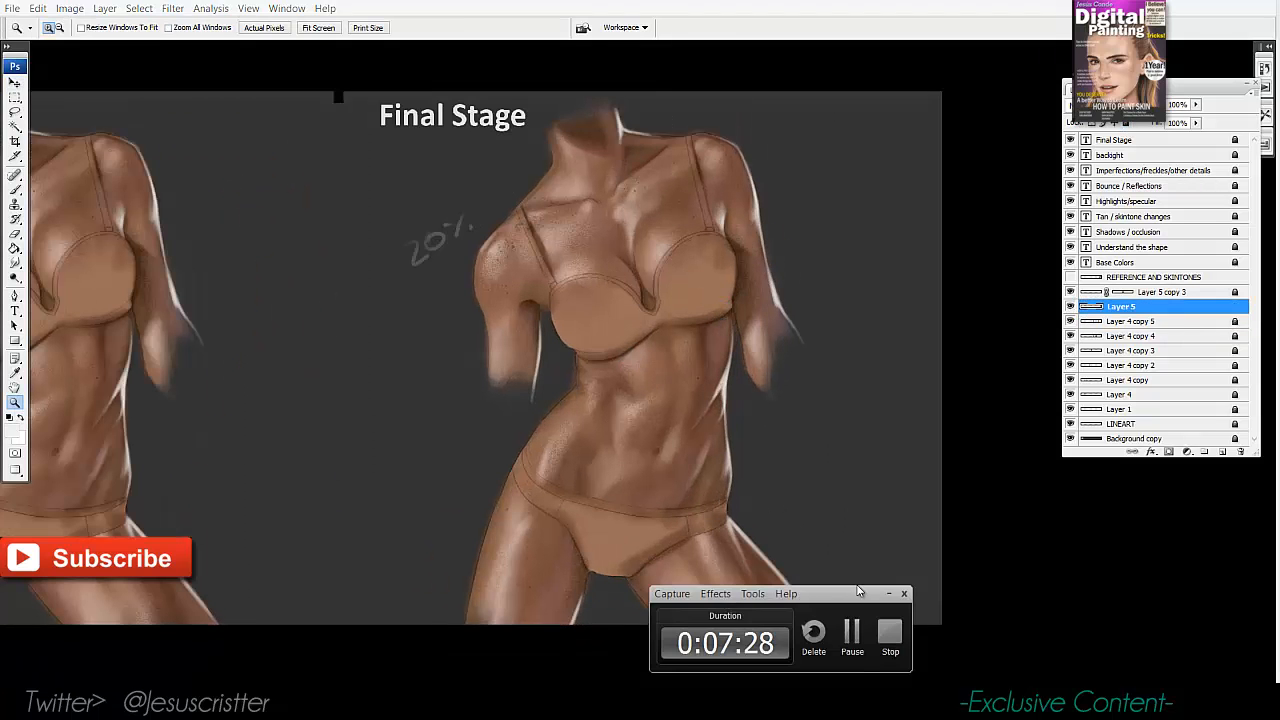
pyautogui.click(853, 632)
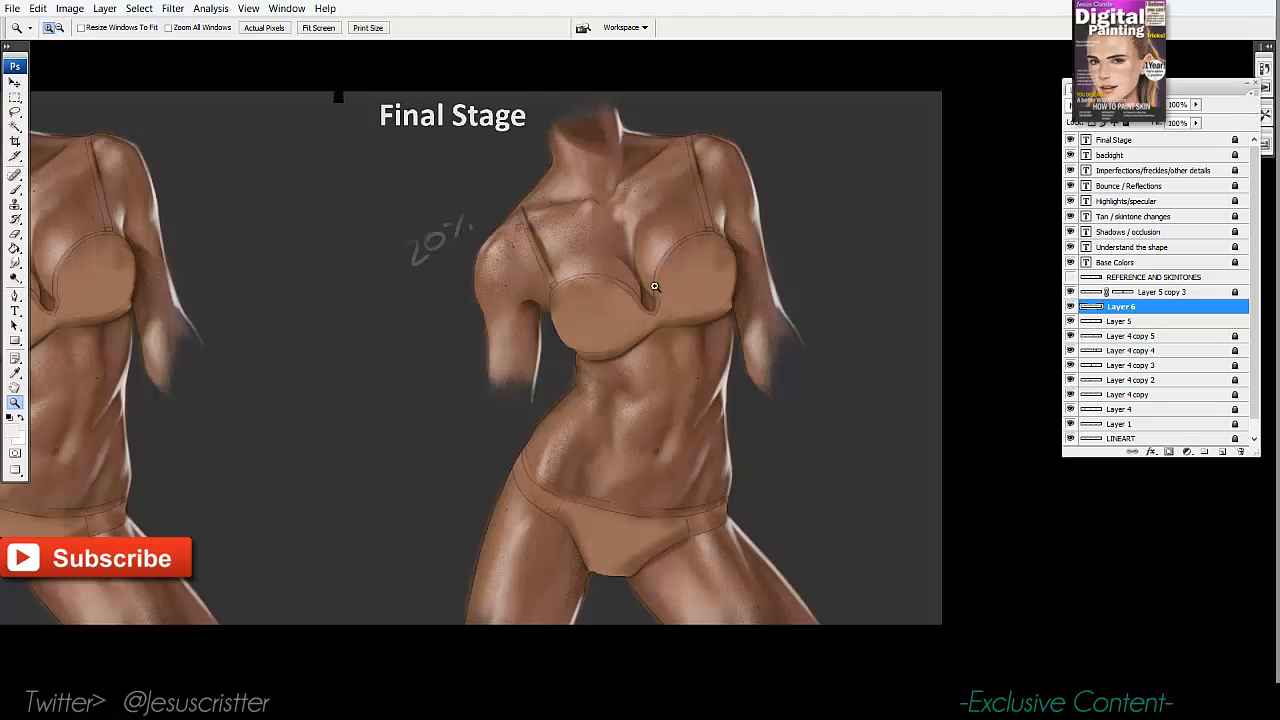
# Sample a dark brown and paint the Final Stage figure's navel as a dark oval on Layer 6 at 30% brush opacity.
pyautogui.click(657, 292)
pyautogui.click(690, 278)
pyautogui.click(702, 293)
pyautogui.press('i')
pyautogui.click(776, 208)
pyautogui.moveTo(540, 700)
pyautogui.mouseDown()
pyautogui.moveTo(564, 463)
pyautogui.moveTo(617, 340)
pyautogui.mouseUp()
pyautogui.press('z')
pyautogui.click(622, 357)
pyautogui.press('b')
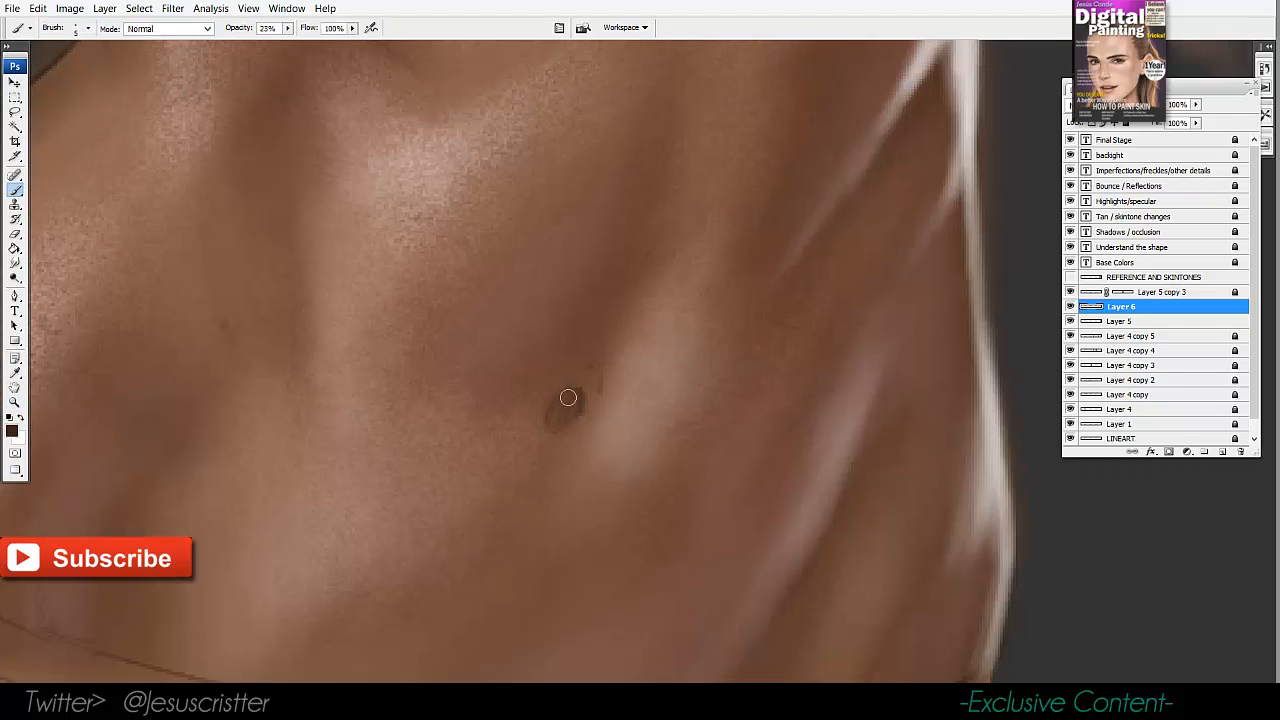
pyautogui.moveTo(567, 402); pyautogui.dragTo(566, 396)
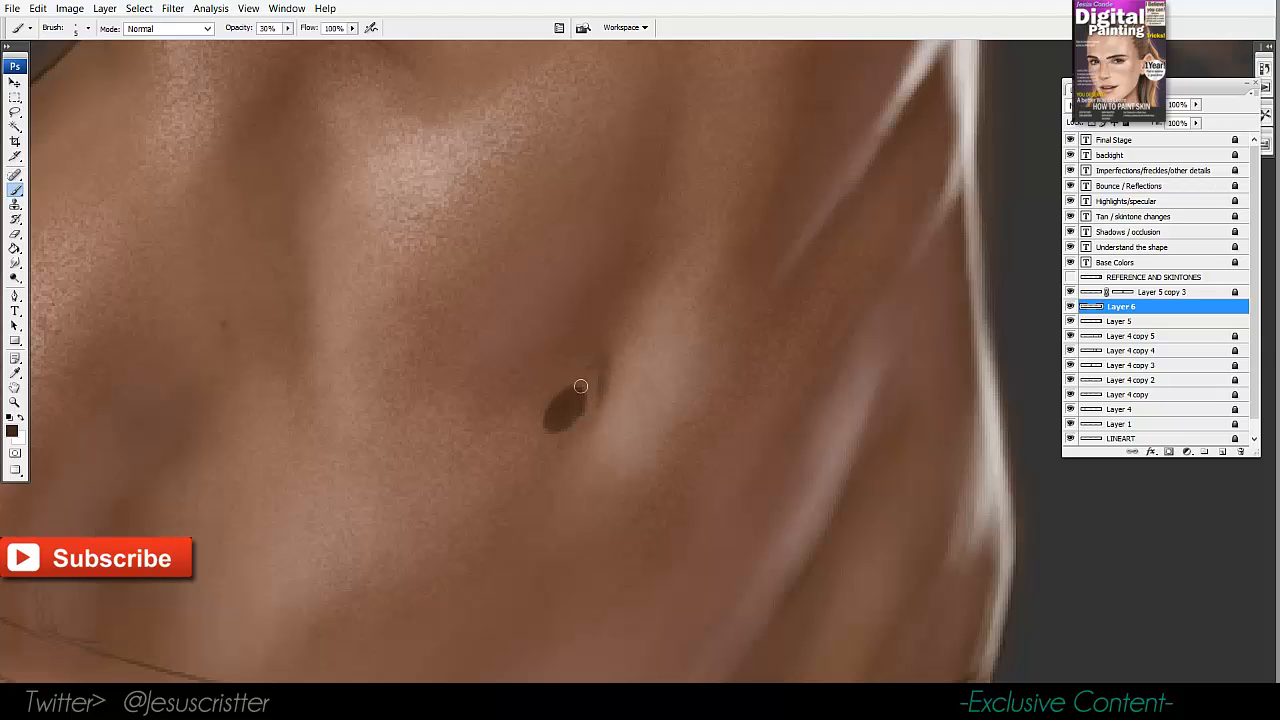
pyautogui.moveTo(565, 402); pyautogui.dragTo(521, 505)
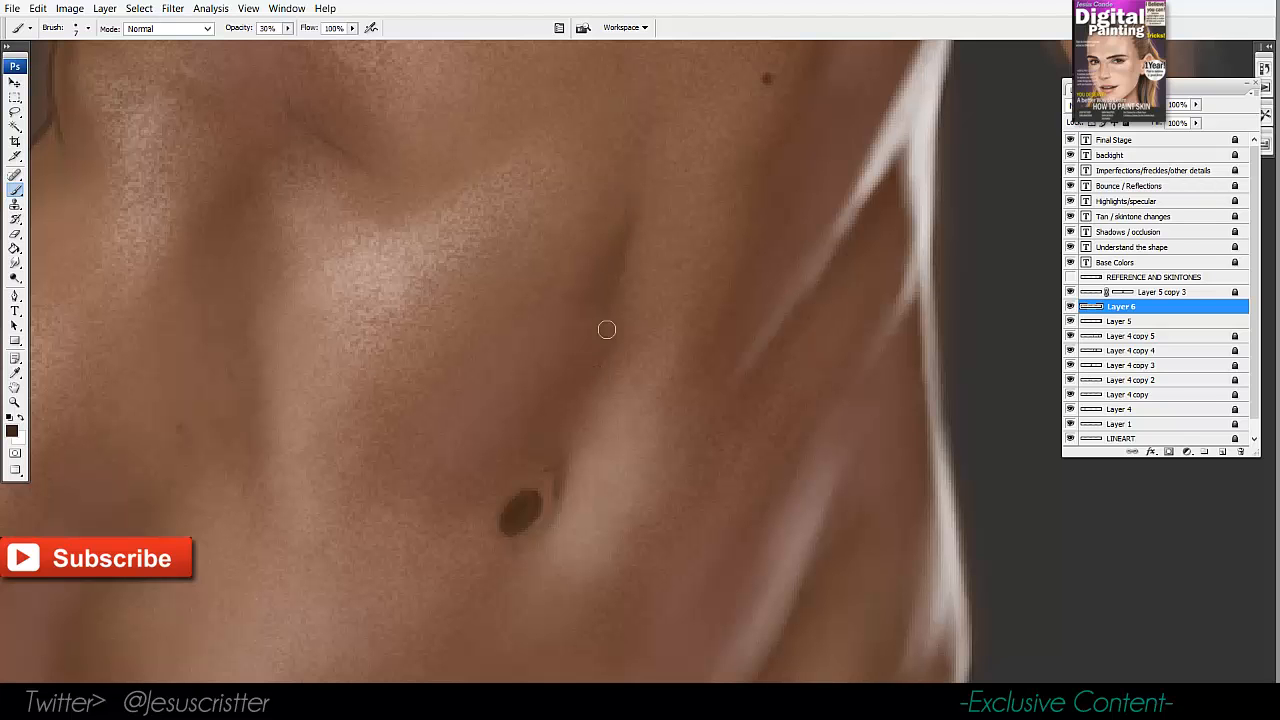
# Sample nearby skin tones and paint a soft lighter rim around the navel.
pyautogui.keyDown('alt'); pyautogui.click(574, 404); pyautogui.keyUp('alt')
pyautogui.moveTo(501, 501); pyautogui.dragTo(499, 520)
pyautogui.keyDown('alt'); pyautogui.click(491, 518); pyautogui.keyUp('alt')
pyautogui.moveTo(557, 273); pyautogui.dragTo(545, 307)
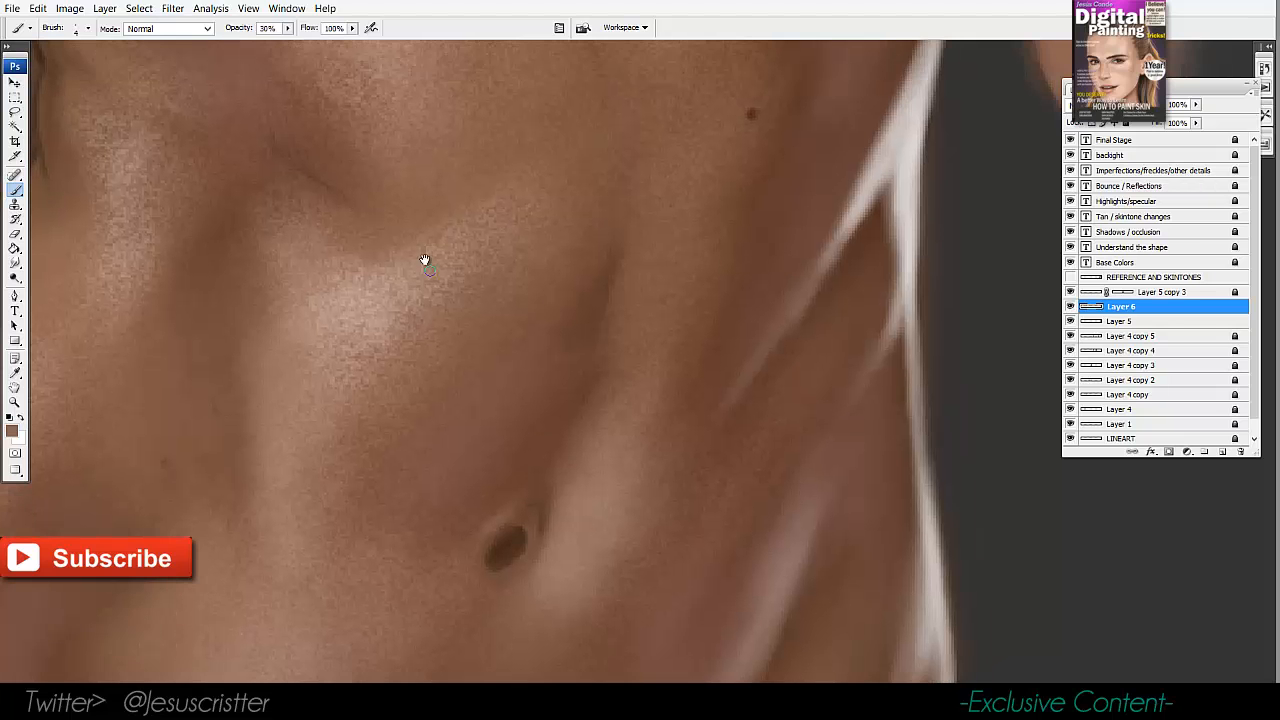
# Sample a light skin tone and paint a small highlight beneath the abdominal crease above the navel.
pyautogui.moveTo(427, 262); pyautogui.dragTo(448, 302)
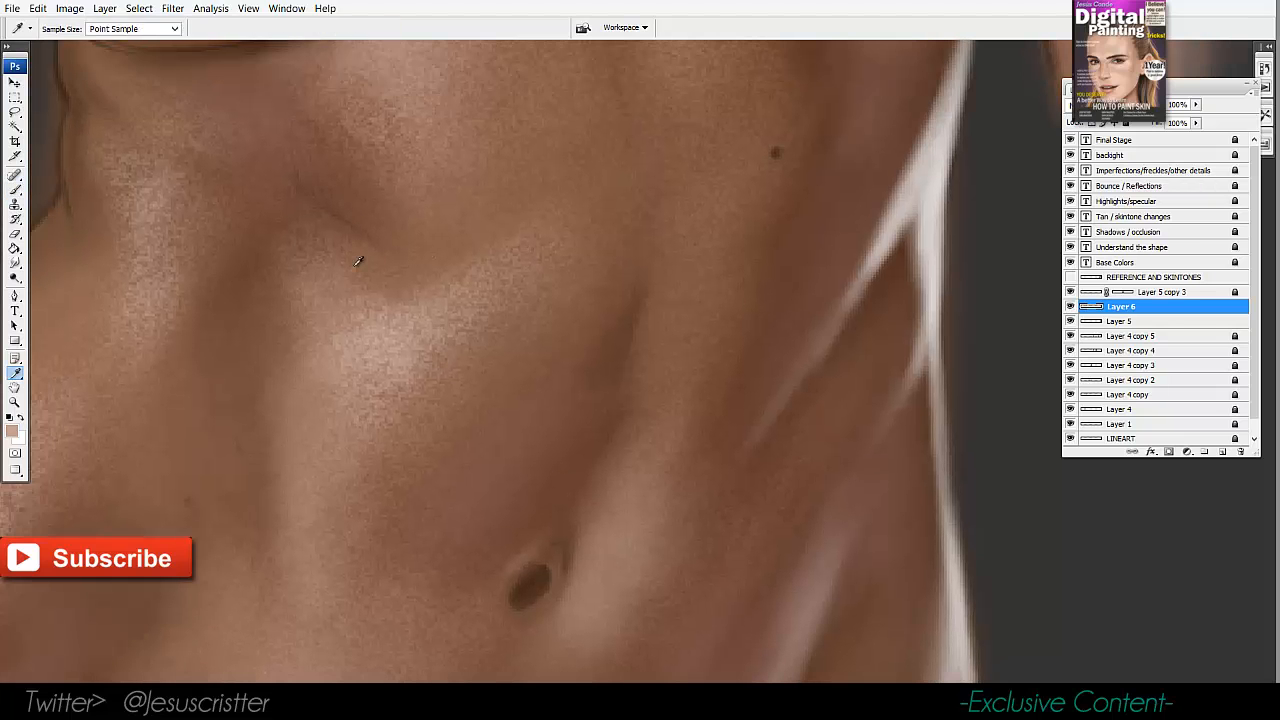
pyautogui.keyDown('alt'); pyautogui.click(350, 259); pyautogui.keyUp('alt')
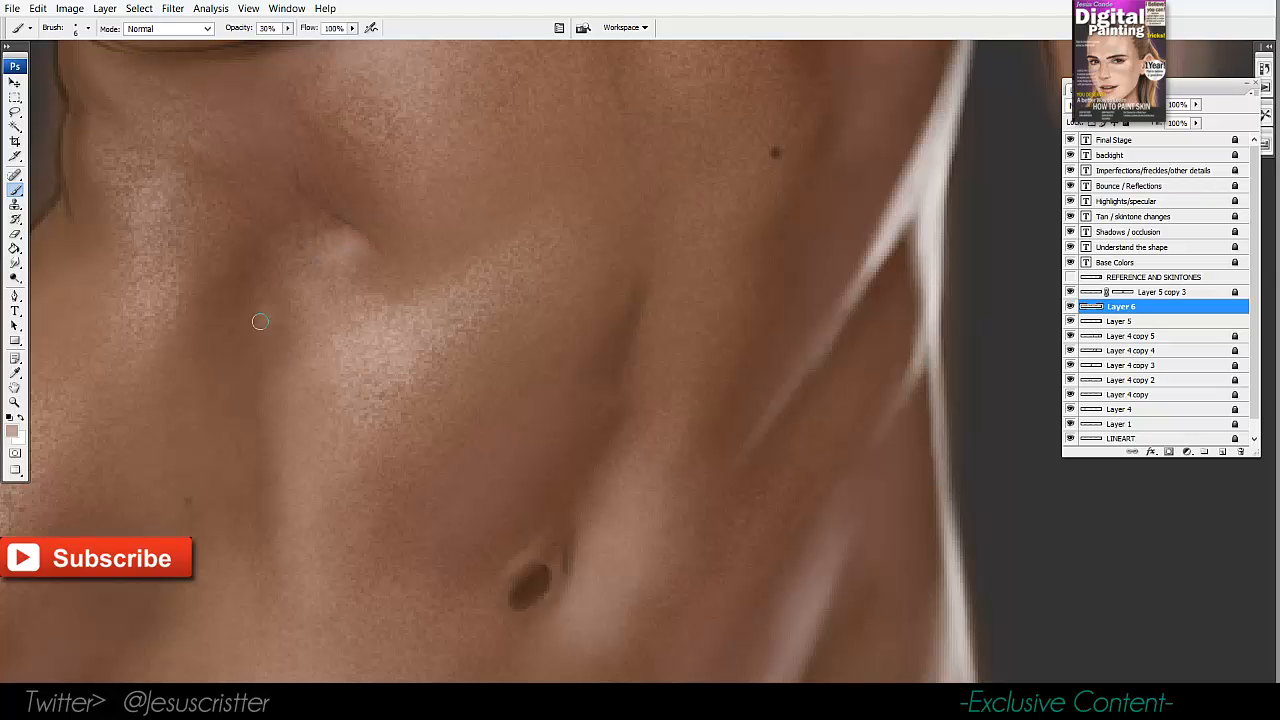
pyautogui.moveTo(353, 291); pyautogui.dragTo(428, 346)
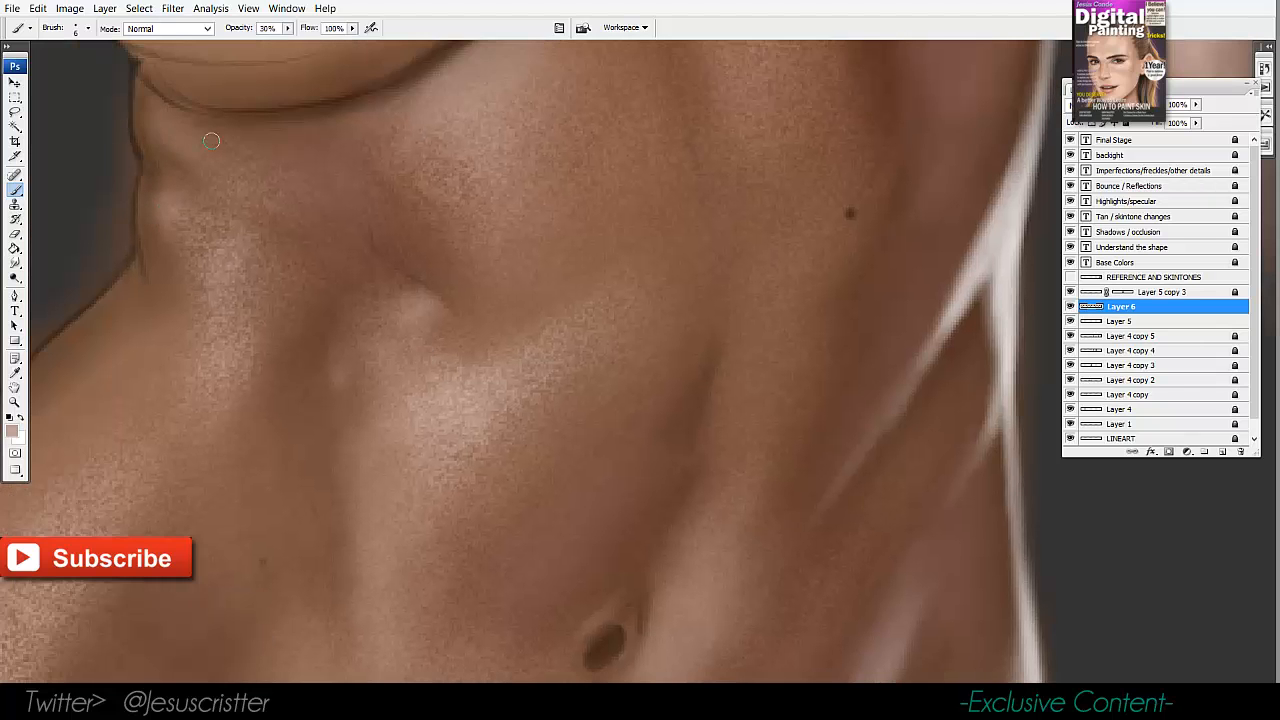
# Paint a light accent on the waist just below the bra and refine its edge with sampled brown tones.
pyautogui.moveTo(154, 110); pyautogui.dragTo(153, 126)
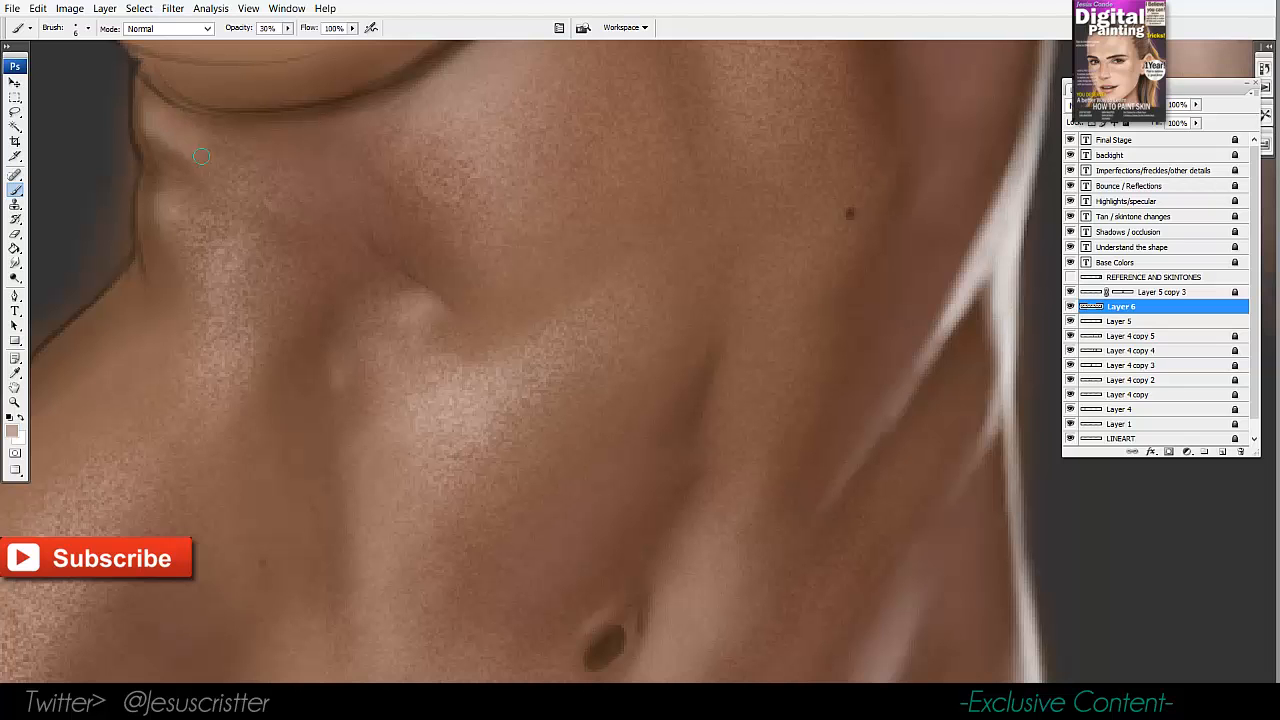
pyautogui.keyDown('alt'); pyautogui.click(447, 250); pyautogui.keyUp('alt')
pyautogui.moveTo(136, 137); pyautogui.dragTo(145, 170)
pyautogui.keyDown('alt'); pyautogui.click(450, 59); pyautogui.keyUp('alt')
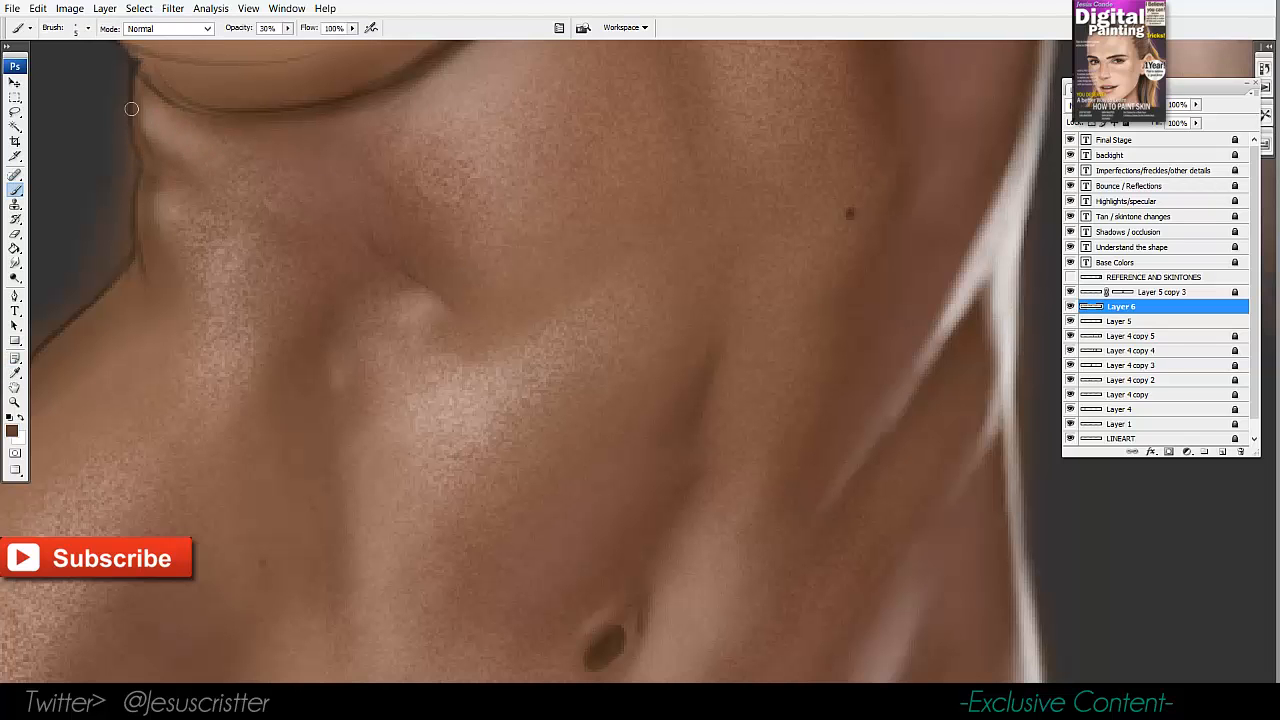
pyautogui.keyDown('alt'); pyautogui.click(420, 229); pyautogui.keyUp('alt')
pyautogui.moveTo(585, 217)
pyautogui.mouseDown()
pyautogui.moveTo(591, 251)
pyautogui.moveTo(598, 239)
pyautogui.mouseUp()
# Paint faint forked rim-light streaks on the backlit side of the abdomen in light gray at 22% opacity.
pyautogui.moveTo(712, 308); pyautogui.dragTo(662, 310)
pyautogui.press('b')
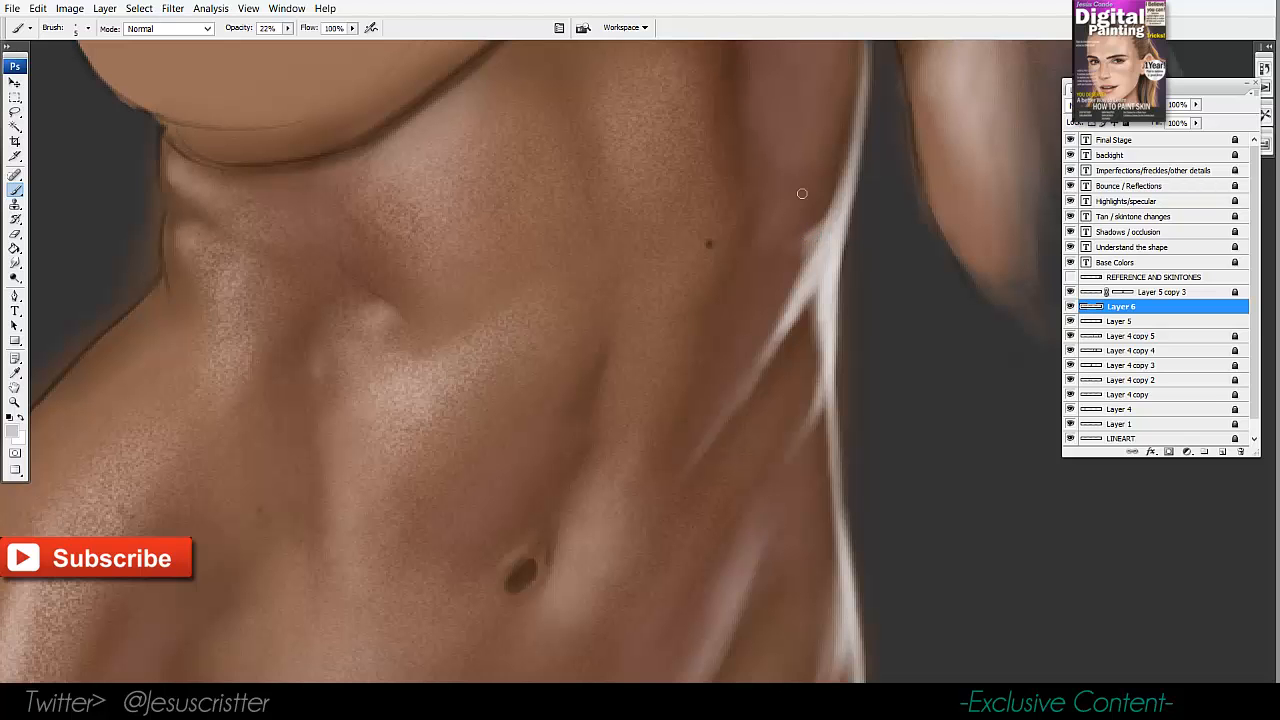
pyautogui.moveTo(764, 361); pyautogui.dragTo(742, 442)
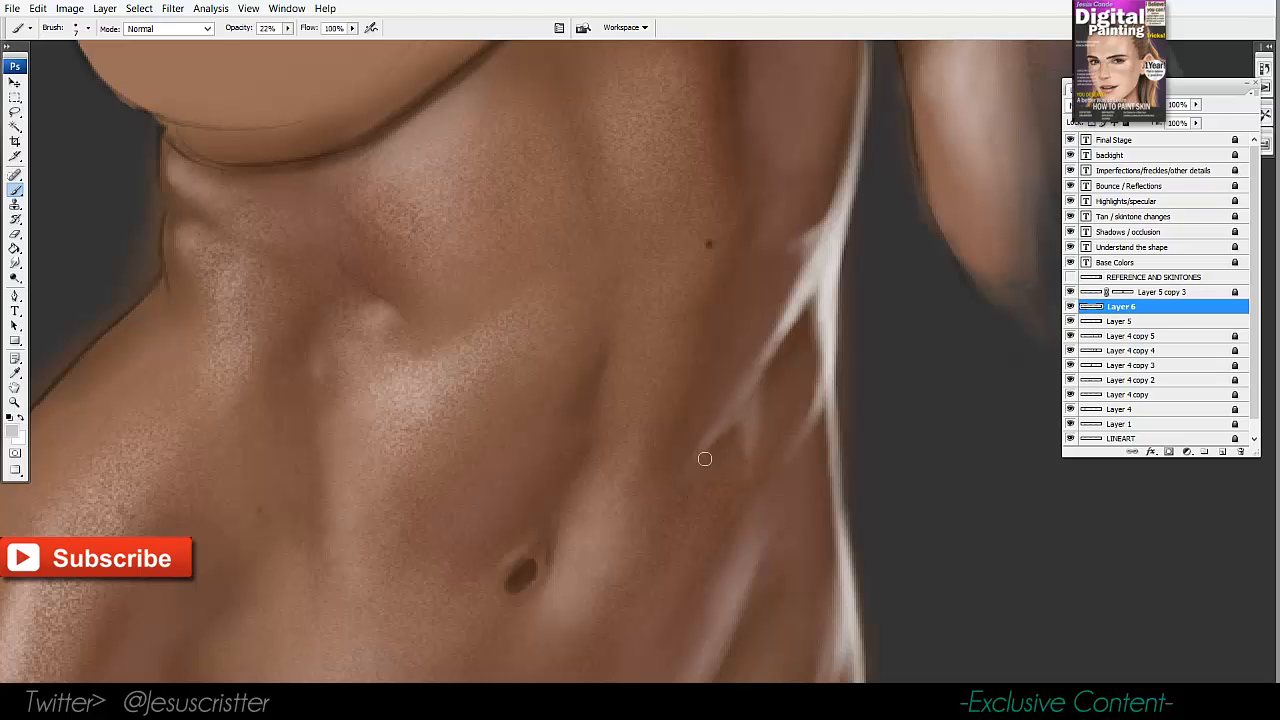
# Add a faint pale streak on the backlit side of the ribs just beneath the bra.
pyautogui.press('z')
pyautogui.keyDown('alt'); pyautogui.click(766, 291); pyautogui.keyUp('alt')
pyautogui.moveTo(769, 299); pyautogui.dragTo(789, 257)
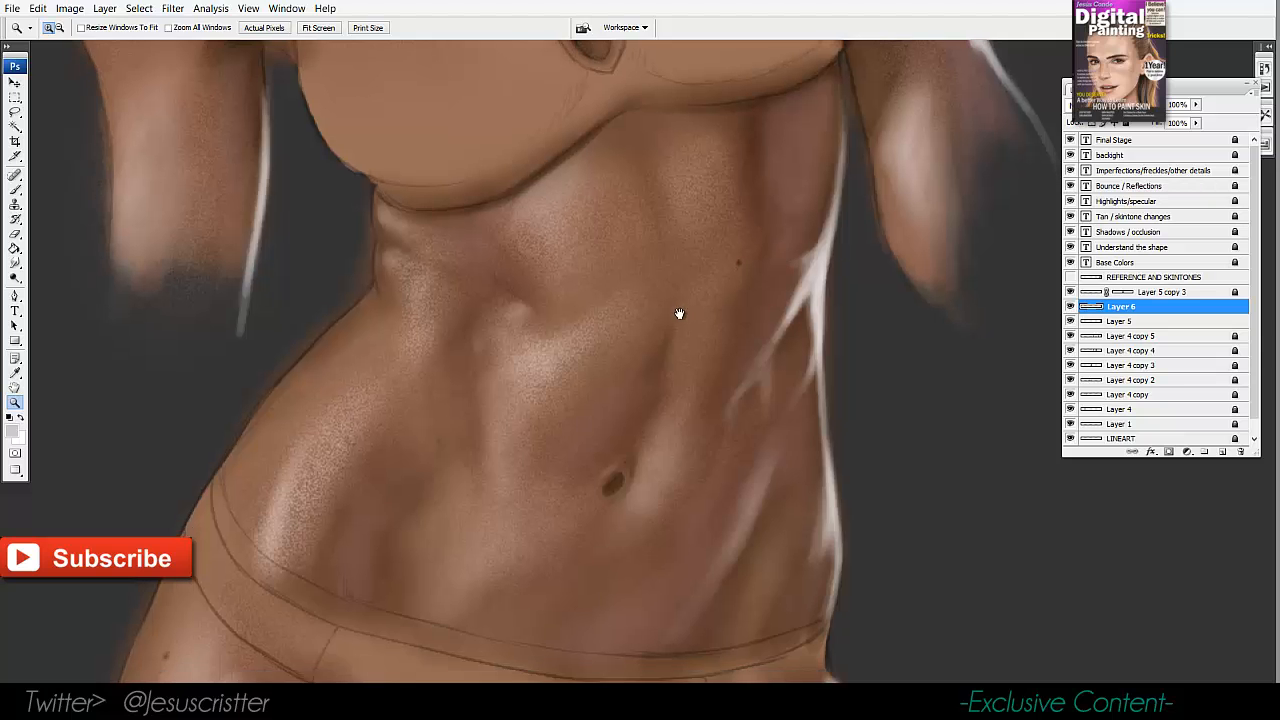
pyautogui.moveTo(720, 180); pyautogui.dragTo(682, 292)
pyautogui.press('b')
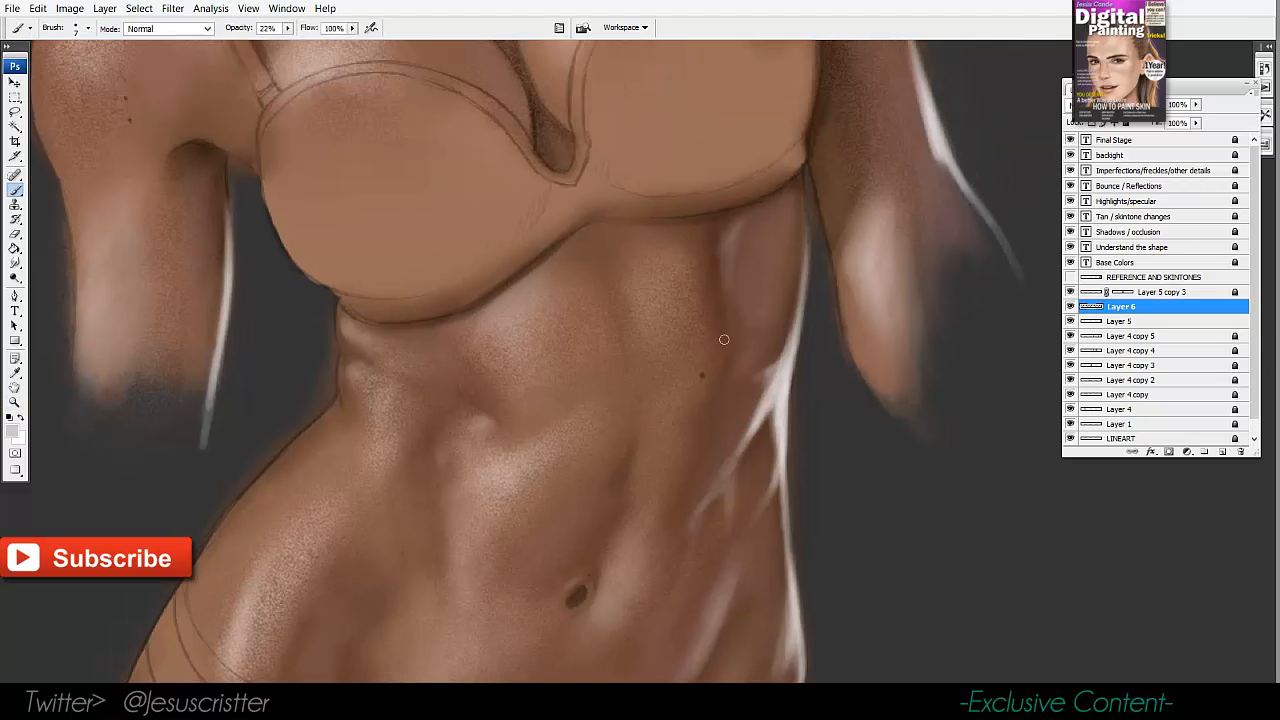
# Sample dark browns and deepen the shading in the central groove beneath the bra.
pyautogui.keyDown('alt'); pyautogui.click(717, 249); pyautogui.keyUp('alt')
pyautogui.hotkey('ctrl', 'space')
pyautogui.keyDown('ctrl'); pyautogui.click(614, 197); pyautogui.keyUp('ctrl')
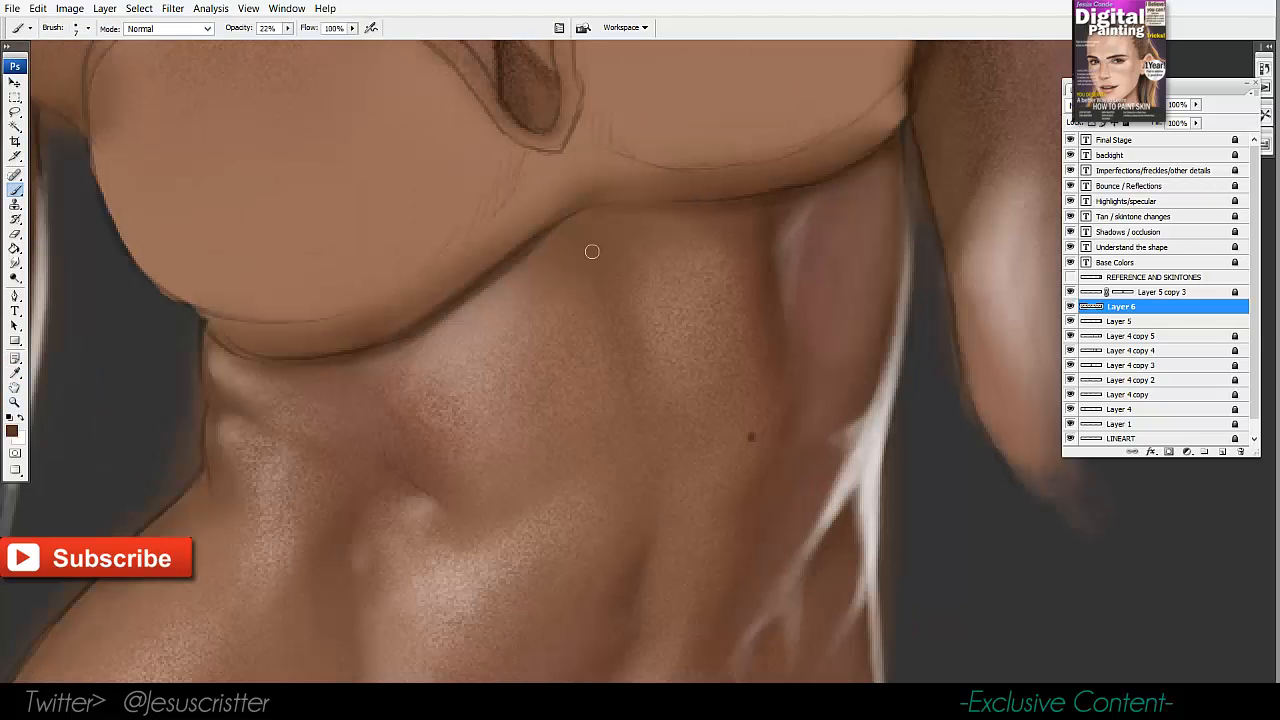
pyautogui.keyDown('alt'); pyautogui.click(812, 187); pyautogui.keyUp('alt')
pyautogui.keyDown('alt'); pyautogui.click(916, 64); pyautogui.keyUp('alt')
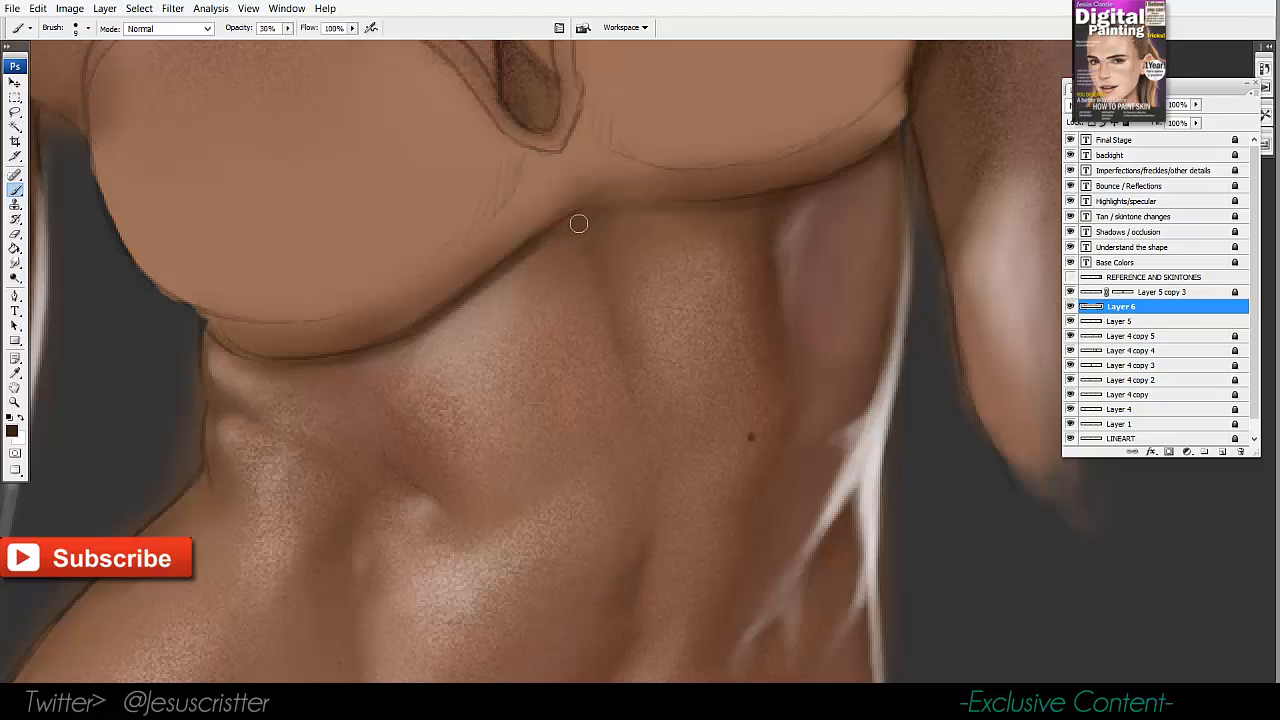
# Sample a lighter skin tone and brighten the ribs around the central groove with a size 15 brush.
pyautogui.press('[')
pyautogui.press('[')
pyautogui.press('[')
pyautogui.keyDown('alt'); pyautogui.click(562, 254); pyautogui.keyUp('alt')
pyautogui.press(']')
pyautogui.press(']')
pyautogui.press(']')
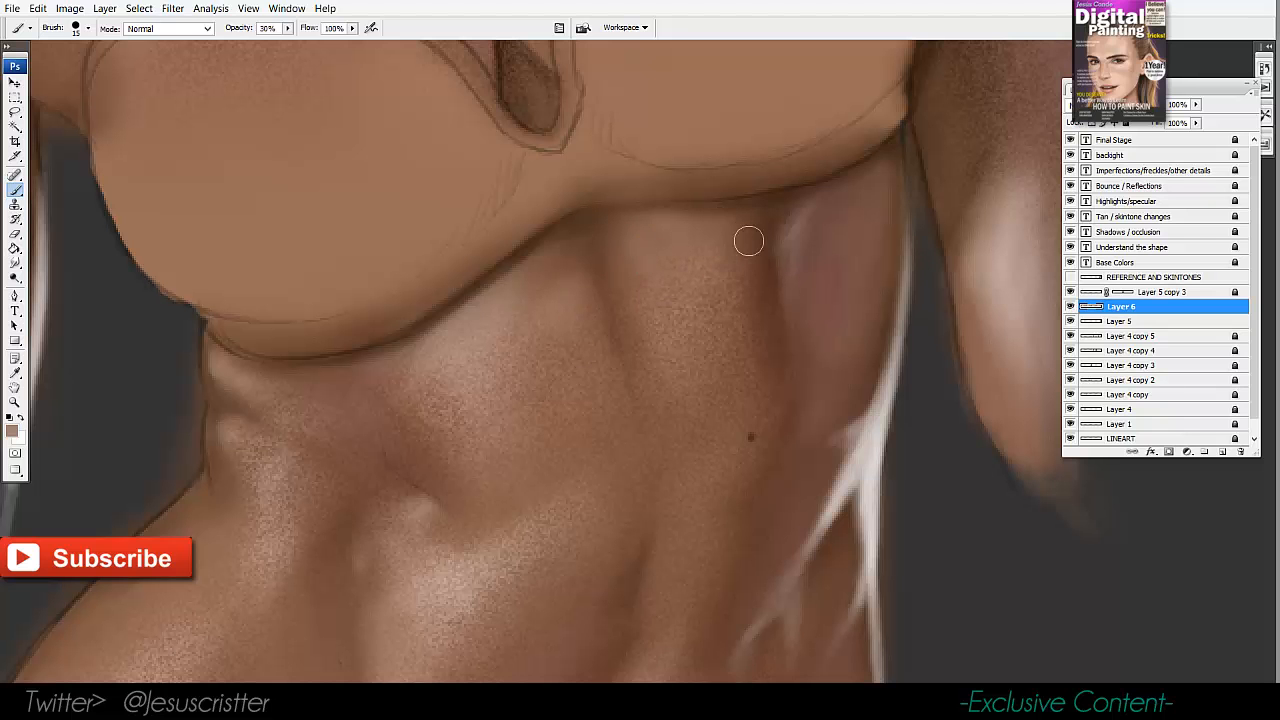
# Sample a light skin tone and extend the highlight beside and below the navel with a smaller brush.
pyautogui.press('z')
pyautogui.scroll(-3, 606, 260)
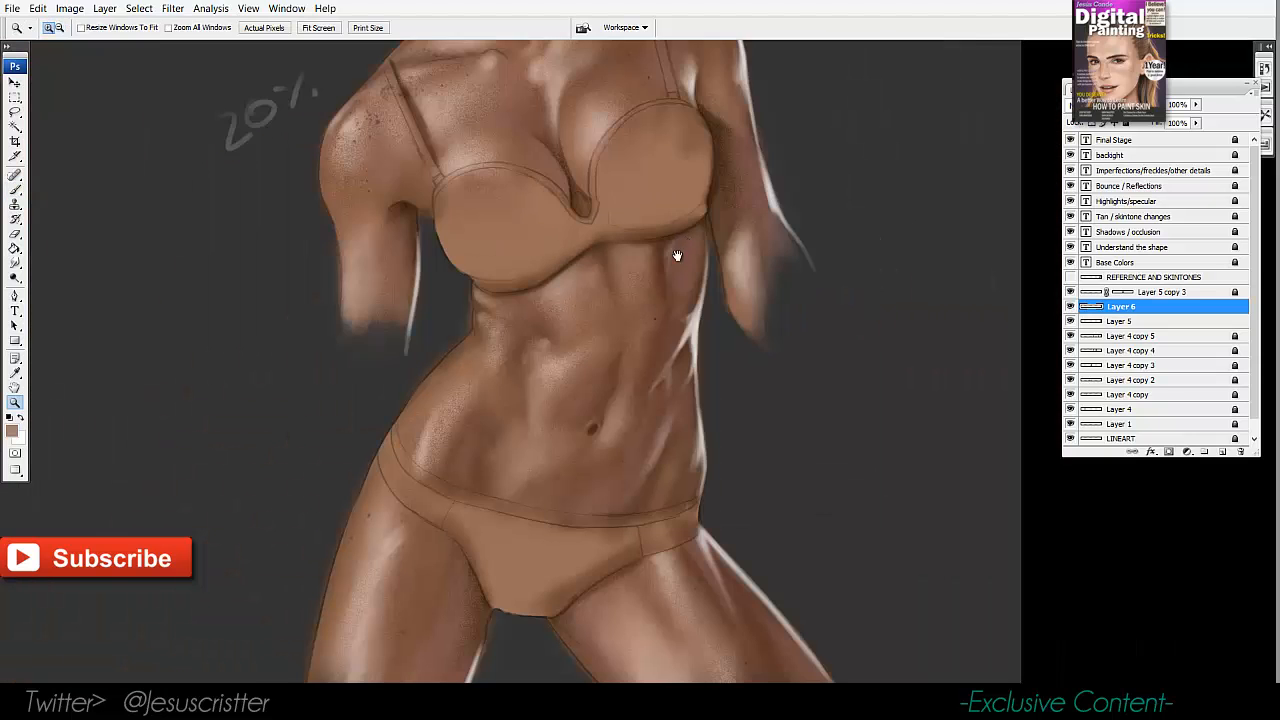
pyautogui.scroll(2, 589, 354)
pyautogui.moveTo(589, 354); pyautogui.dragTo(600, 265)
pyautogui.keyDown('alt'); pyautogui.click(524, 305); pyautogui.keyUp('alt')
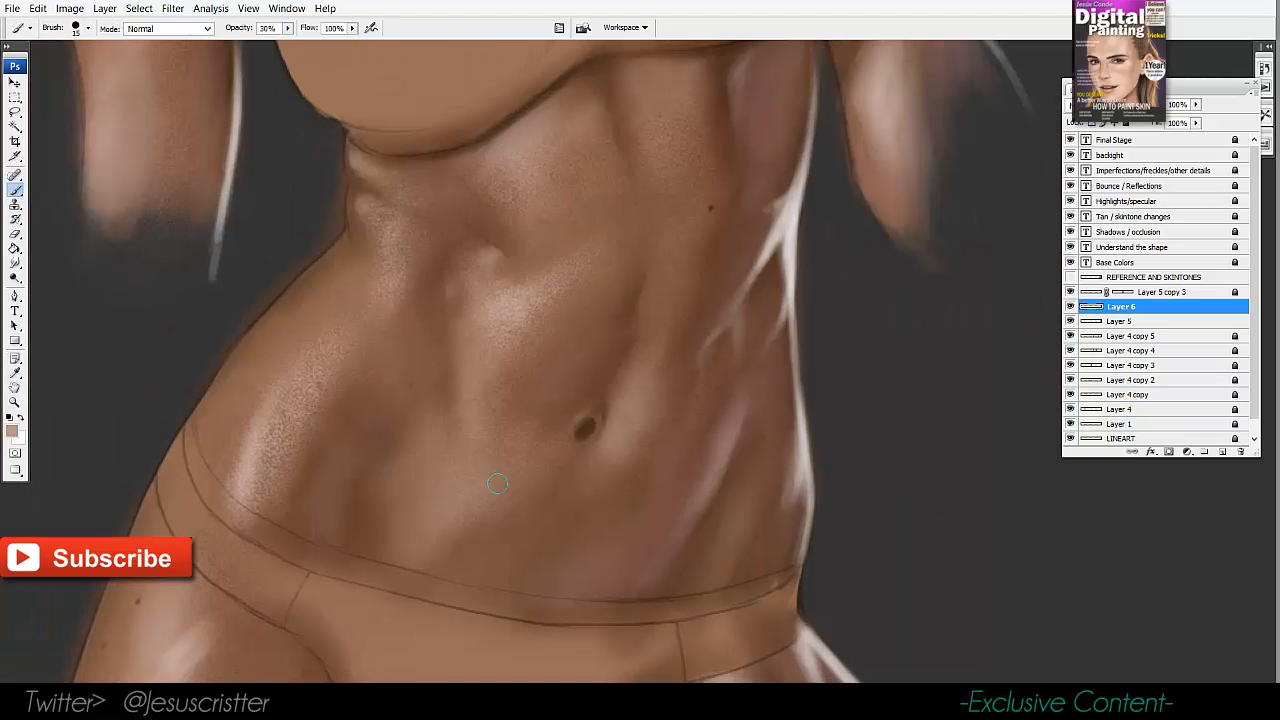
pyautogui.keyDown('ctrl'); pyautogui.click(606, 380); pyautogui.keyUp('ctrl')
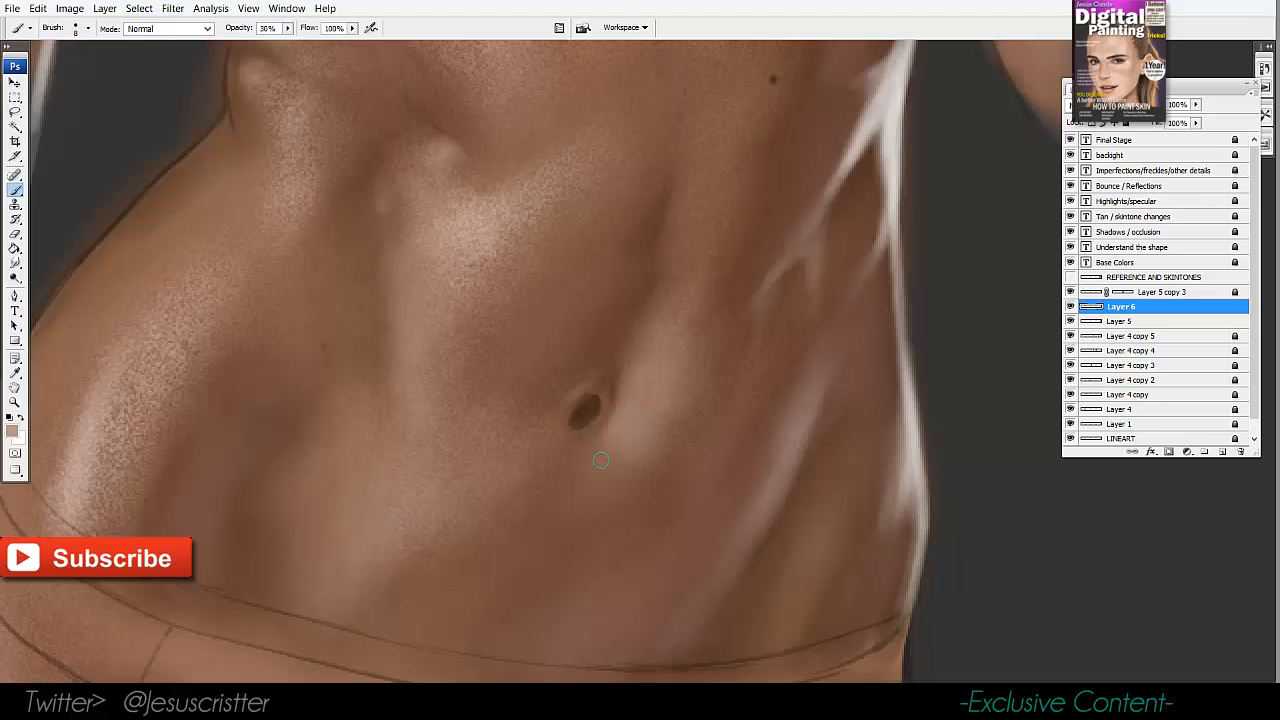
pyautogui.moveTo(596, 493)
pyautogui.mouseDown()
pyautogui.moveTo(621, 448)
pyautogui.moveTo(582, 510)
pyautogui.moveTo(628, 405)
pyautogui.mouseUp()
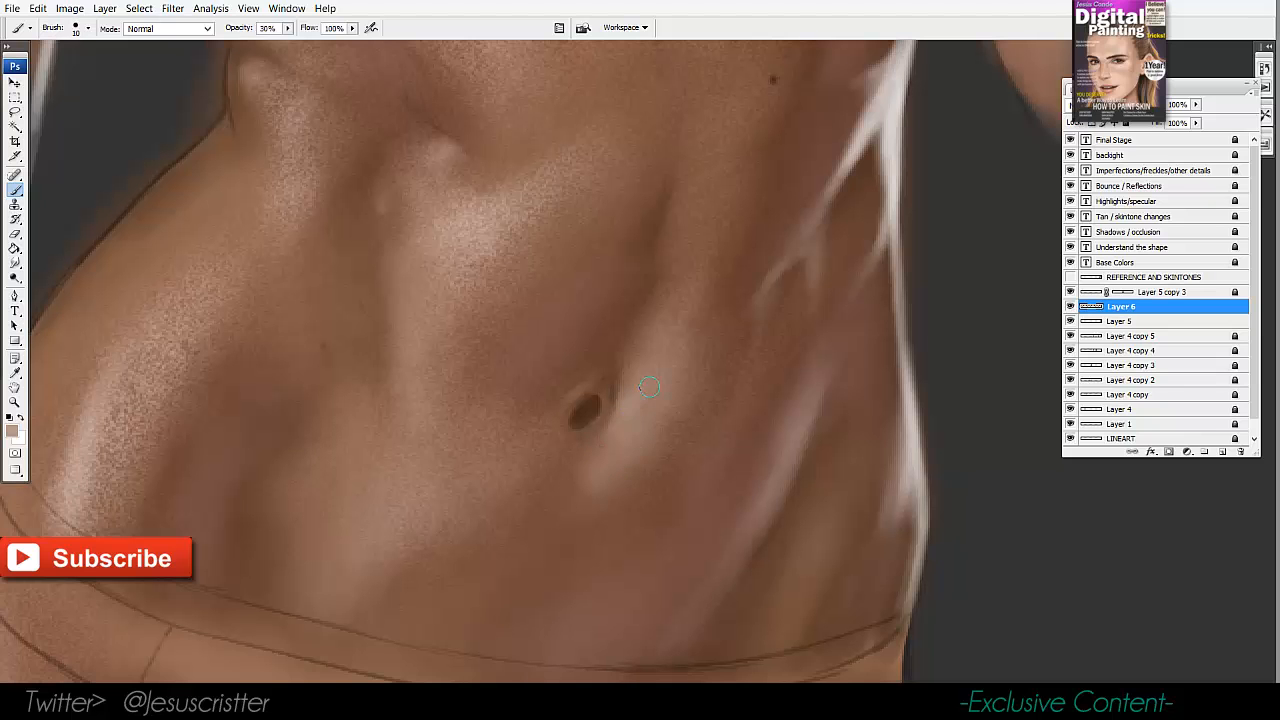
# Sample the dark tone beside the navel and shade the lower abdomen near the hip waistband.
pyautogui.scroll(-1, 590, 440)
pyautogui.press('i')
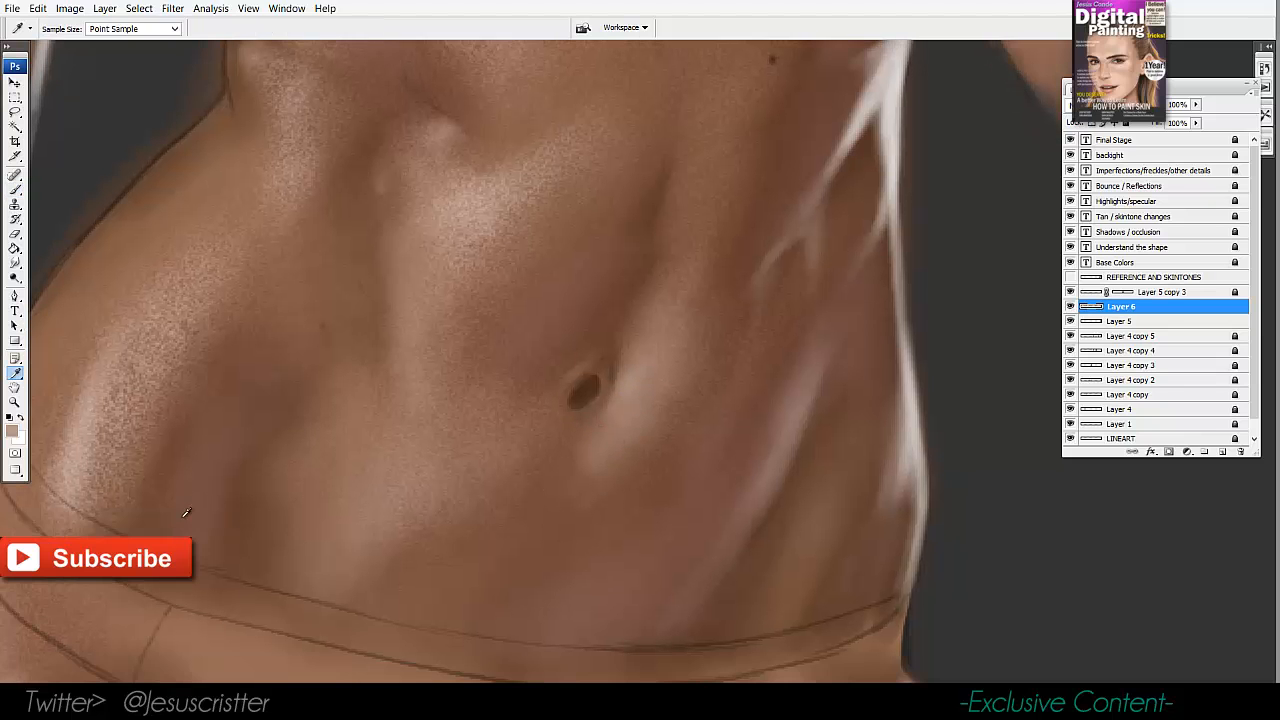
pyautogui.click(602, 374)
pyautogui.press('b')
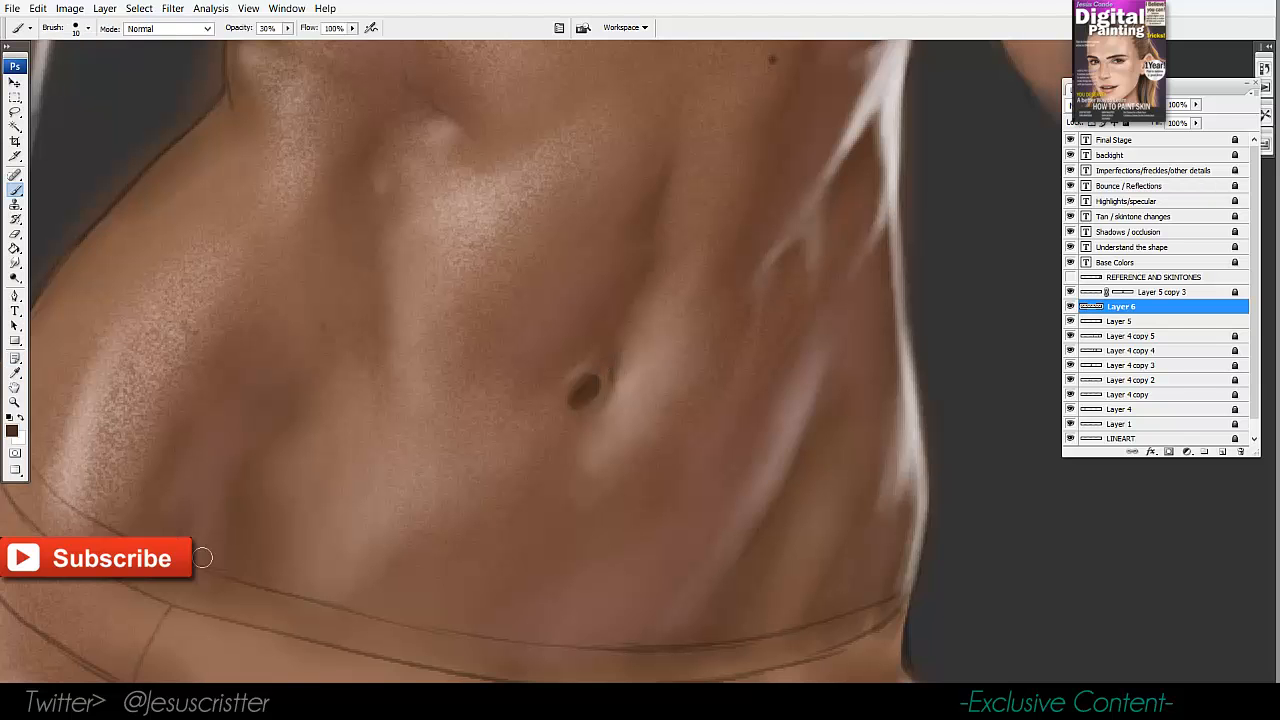
# Sample a light skin tone and strengthen the highlight on the hip above the waistband.
pyautogui.moveTo(110, 435); pyautogui.dragTo(216, 460)
pyautogui.keyDown('alt'); pyautogui.click(214, 385); pyautogui.keyUp('alt')
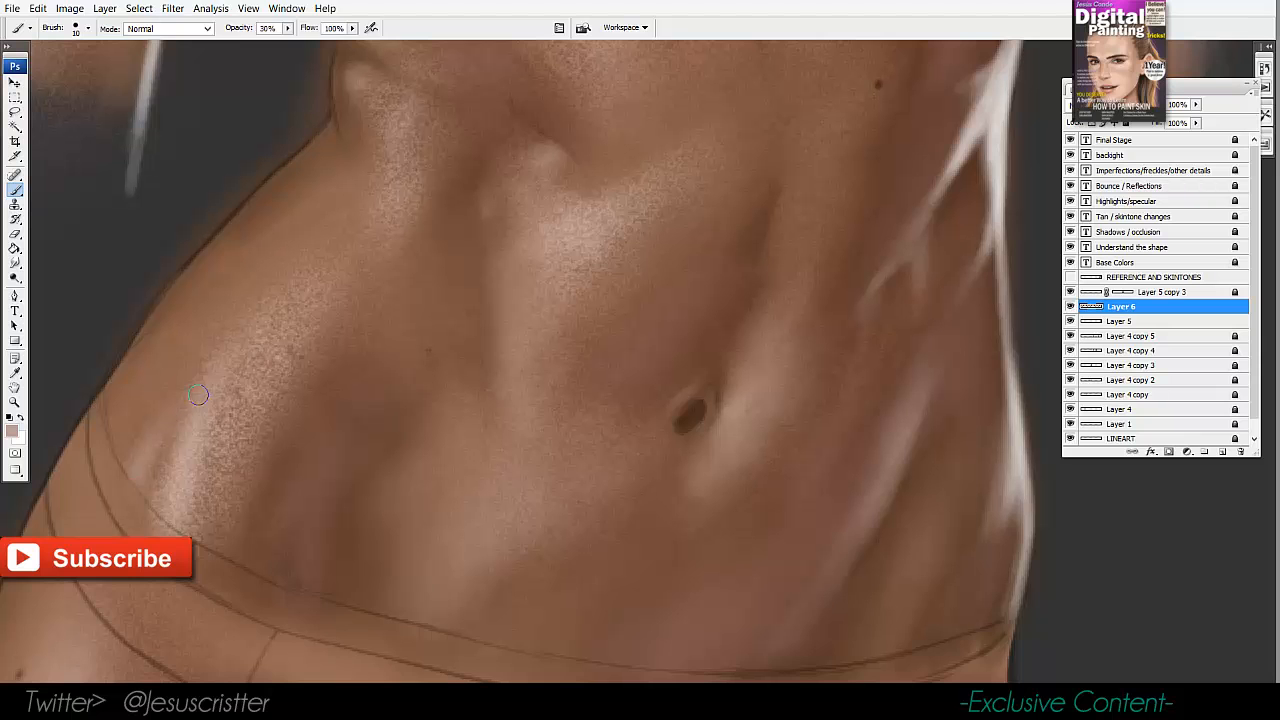
pyautogui.moveTo(239, 397); pyautogui.dragTo(224, 469)
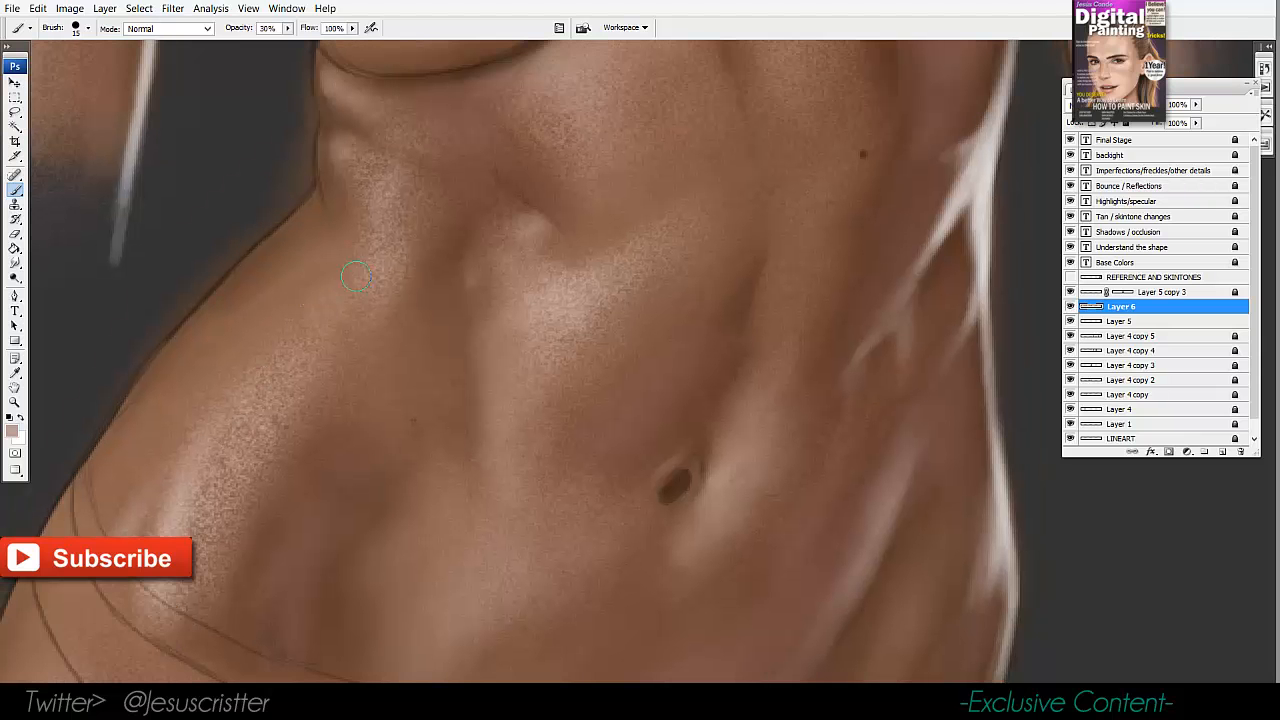
# Extend the soft highlight from the waist onto the upper hip and touch up the hip contour with sampled skin tones.
pyautogui.moveTo(345, 276); pyautogui.dragTo(306, 320)
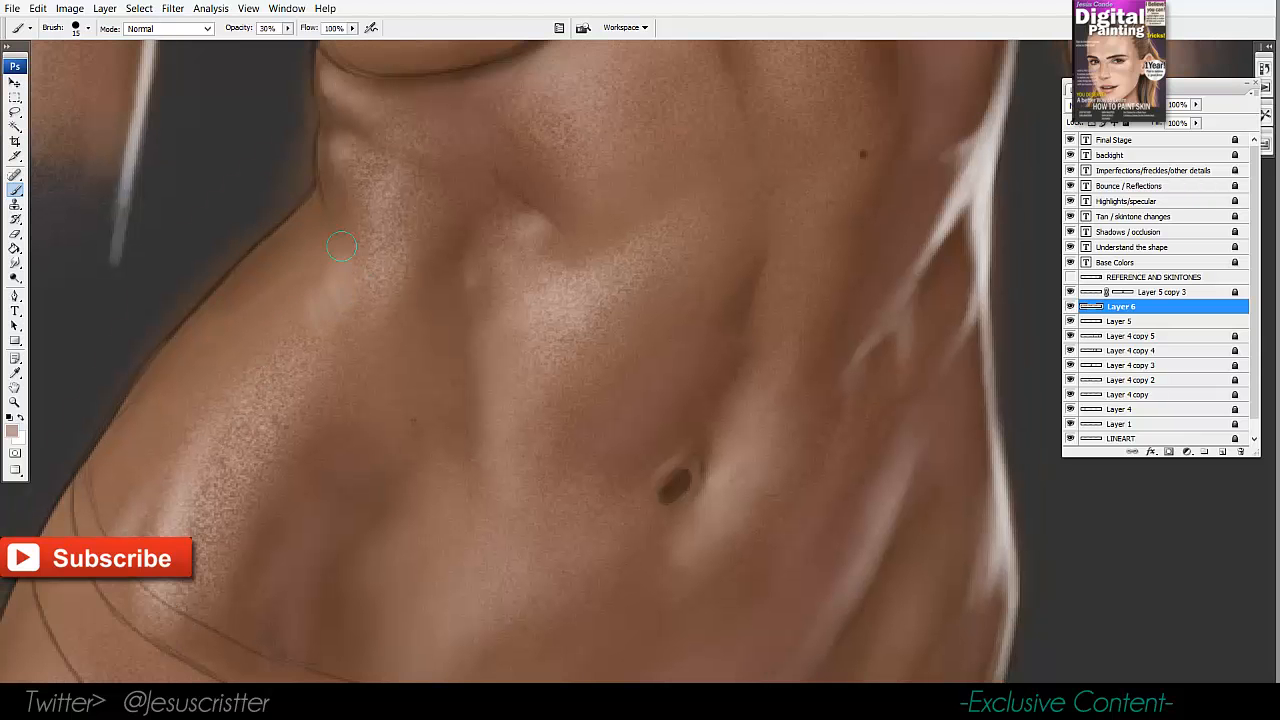
pyautogui.moveTo(340, 262); pyautogui.dragTo(316, 300)
pyautogui.moveTo(557, 136); pyautogui.dragTo(544, 198)
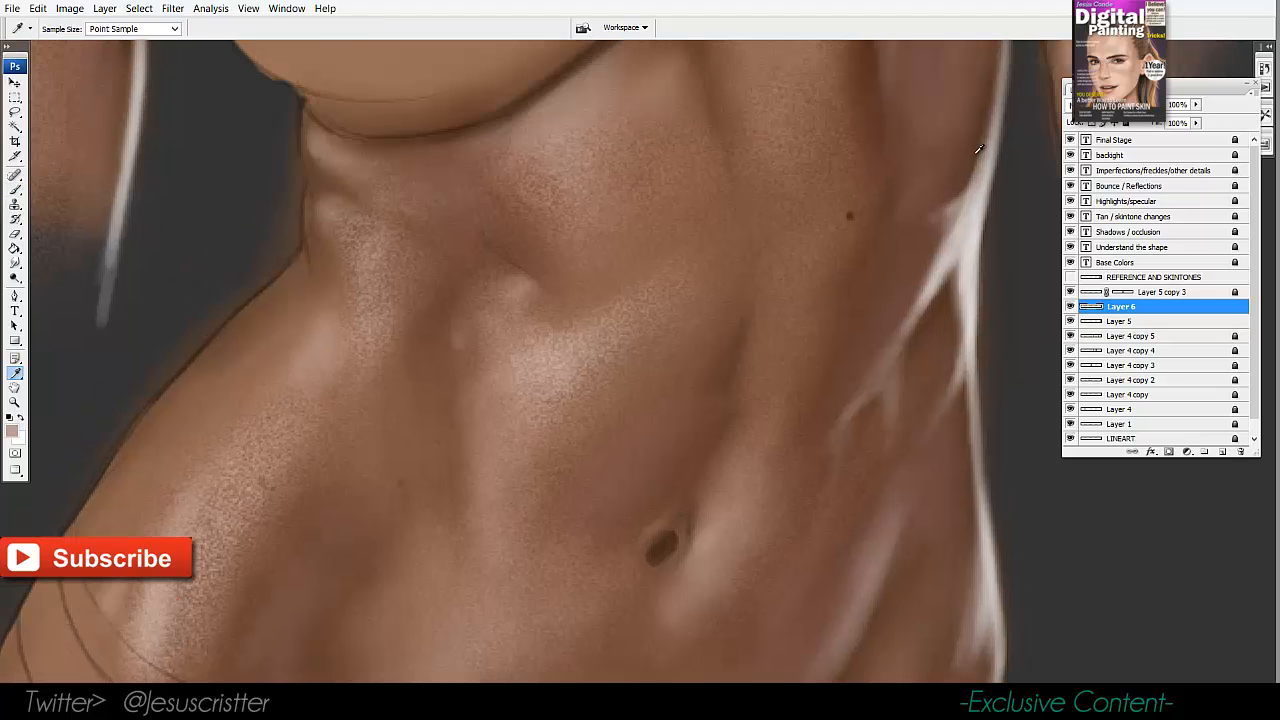
pyautogui.keyDown('alt'); pyautogui.click(978, 148); pyautogui.keyUp('alt')
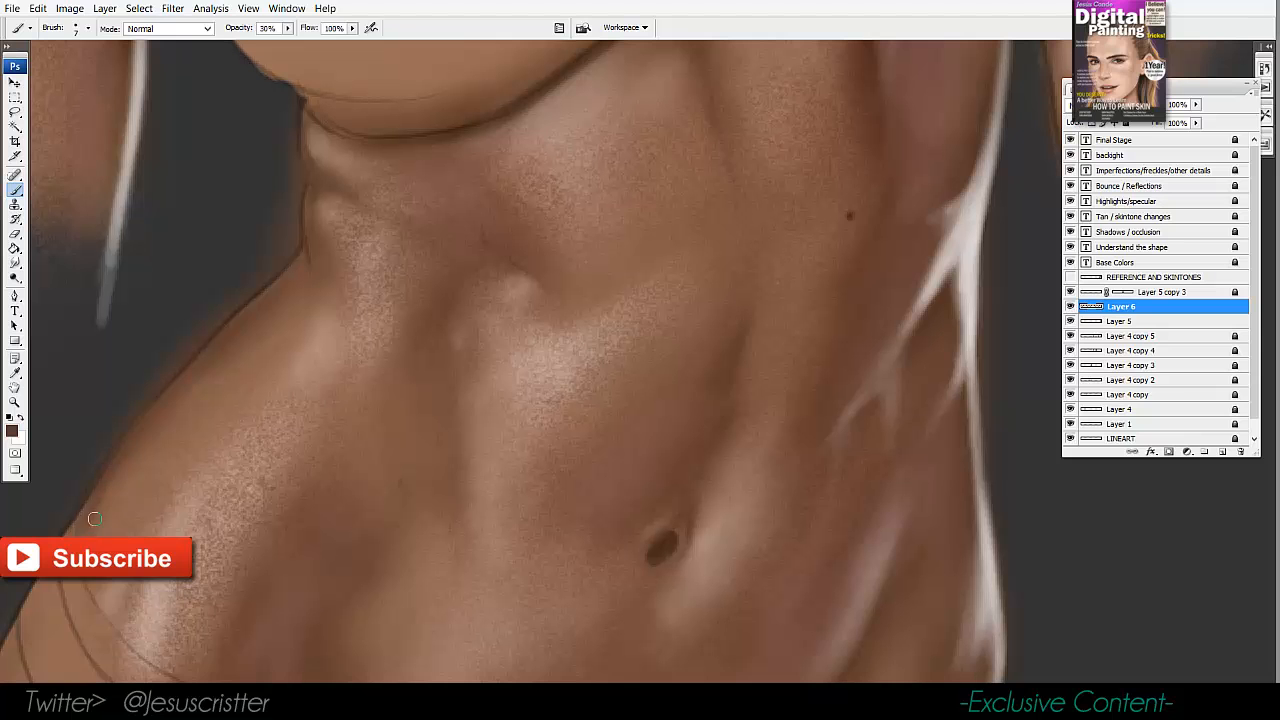
pyautogui.keyDown('alt'); pyautogui.click(144, 424); pyautogui.keyUp('alt')
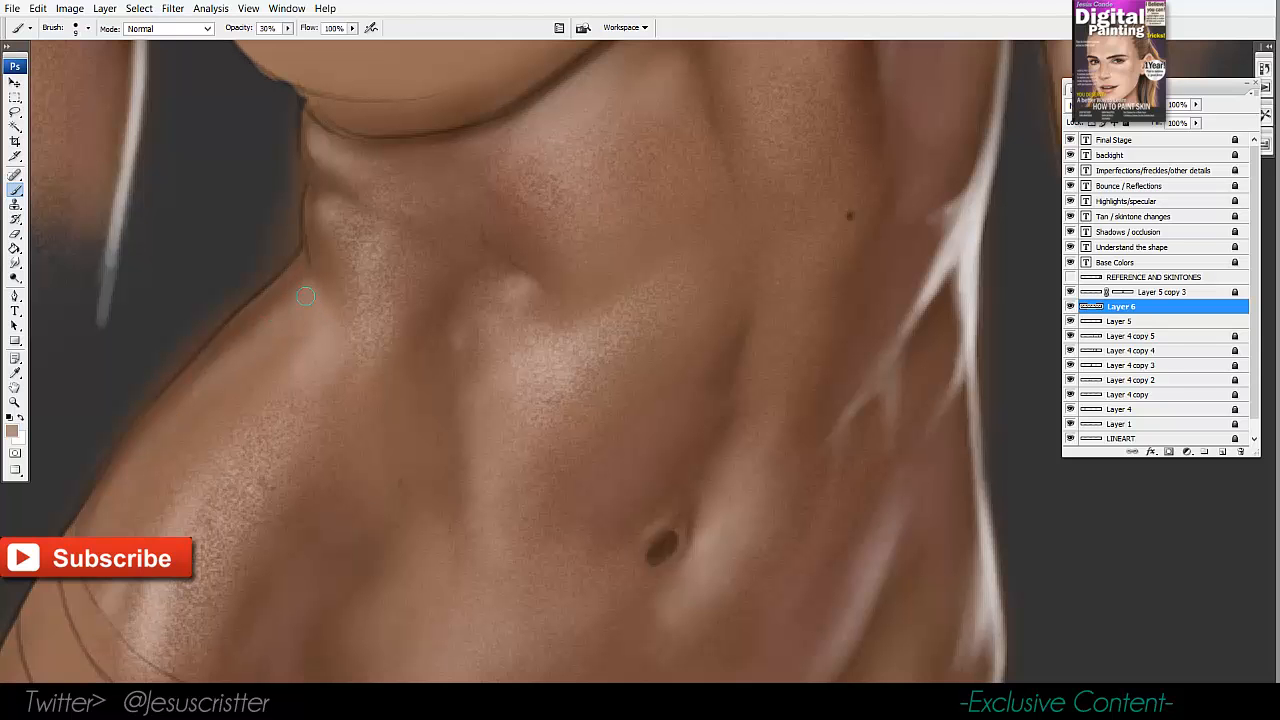
# Brighten the front of the upper thigh below the hip waistband with a light skin tone and a size 20 brush.
pyautogui.press('z')
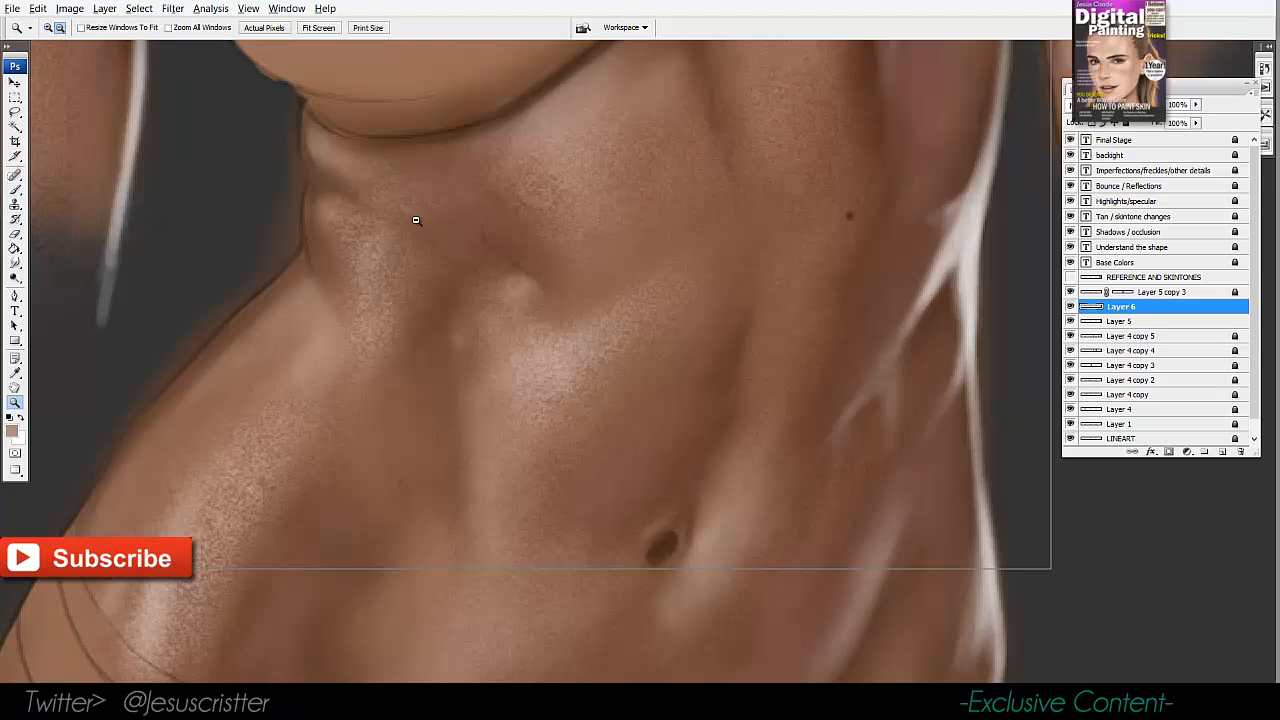
pyautogui.keyDown('alt'); pyautogui.click(414, 220); pyautogui.keyUp('alt')
pyautogui.keyDown('alt'); pyautogui.click(560, 251); pyautogui.keyUp('alt')
pyautogui.click(471, 294)
pyautogui.moveTo(381, 337); pyautogui.dragTo(448, 238)
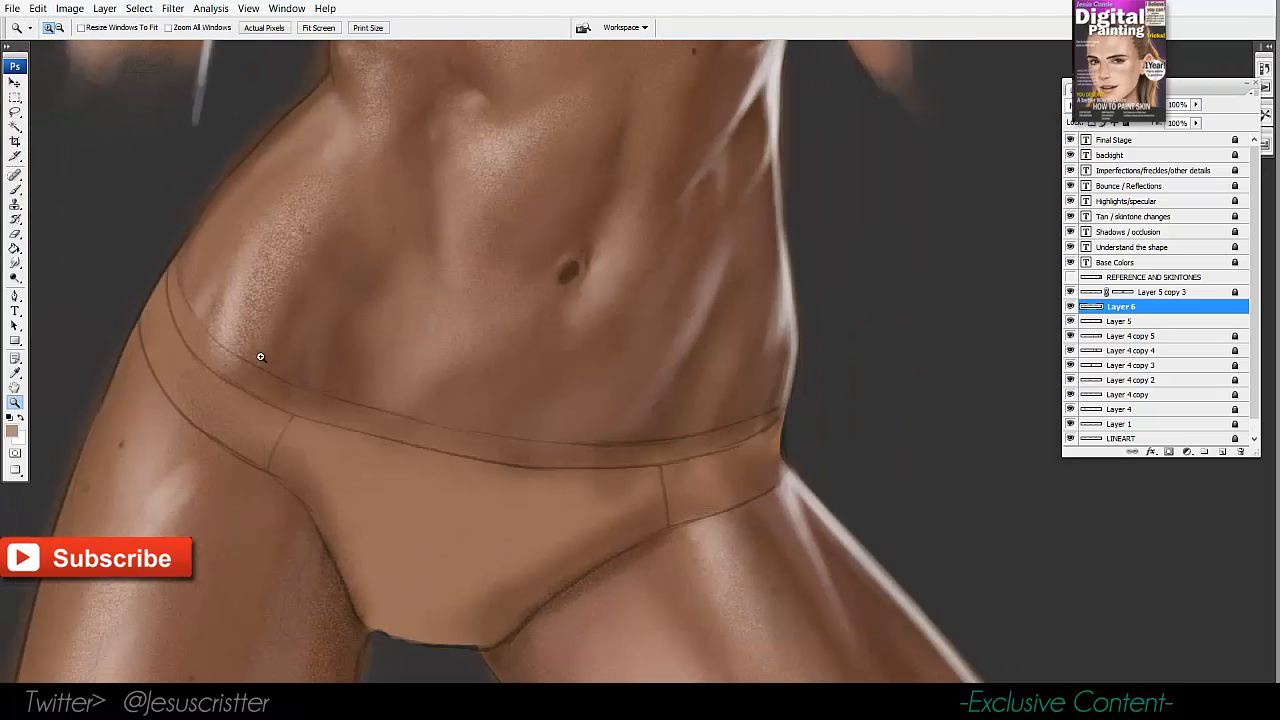
pyautogui.press('b')
pyautogui.moveTo(197, 458)
pyautogui.mouseDown()
pyautogui.moveTo(173, 498)
pyautogui.moveTo(155, 384)
pyautogui.moveTo(160, 429)
pyautogui.mouseUp()
pyautogui.moveTo(152, 538); pyautogui.dragTo(173, 433)
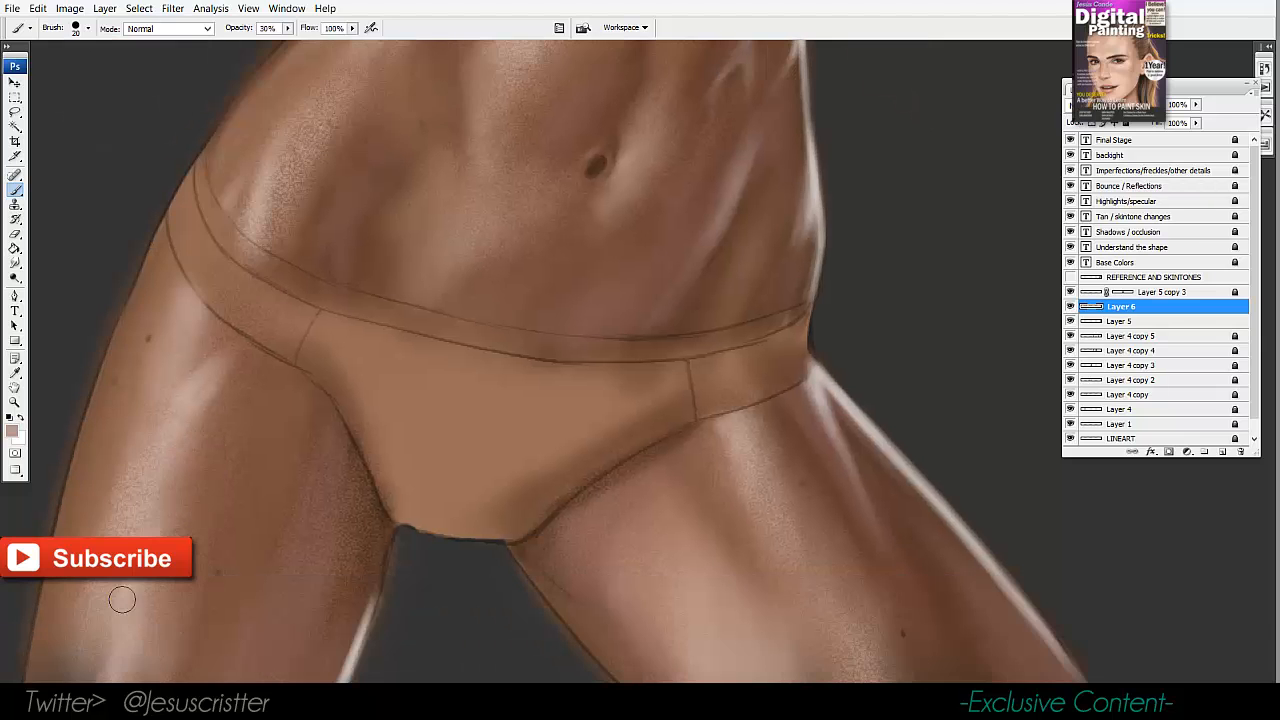
# Sample the dark tone at the inner thigh and deepen the shadow along both leg edges of the briefs with a size 8 brush.
pyautogui.moveTo(405, 446); pyautogui.dragTo(420, 380)
pyautogui.moveTo(674, 323); pyautogui.dragTo(540, 404)
pyautogui.press('i')
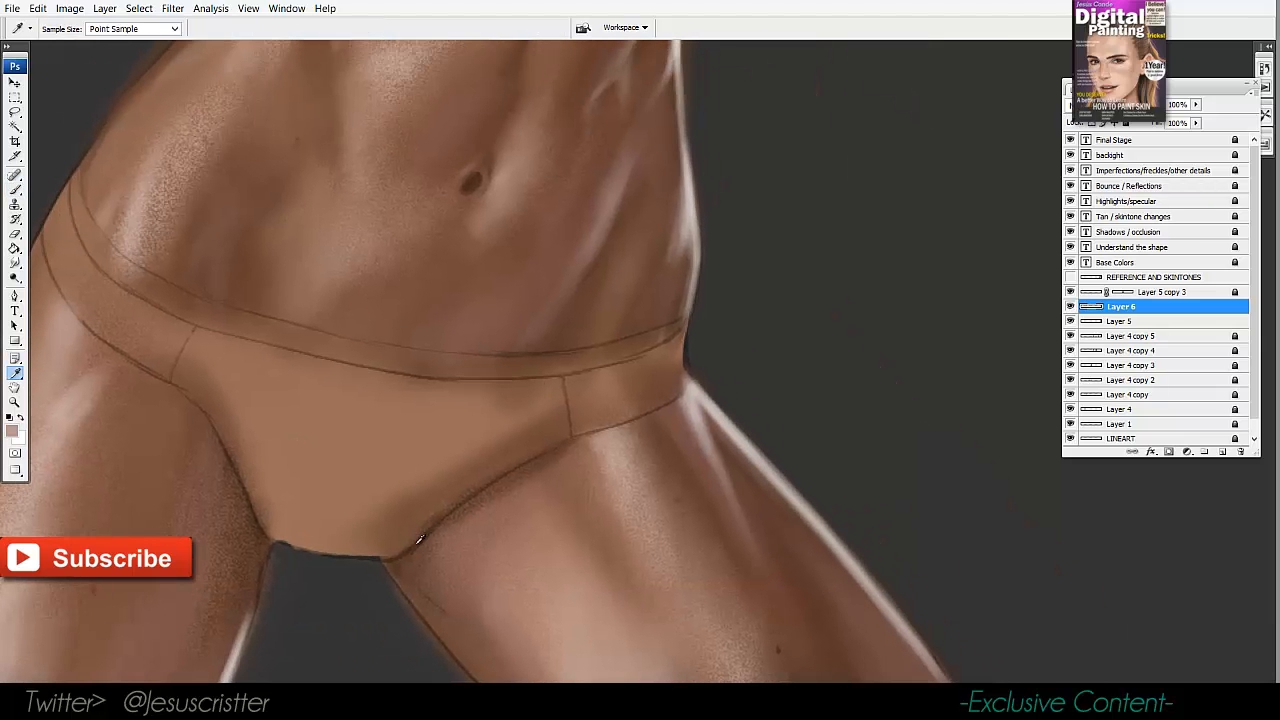
pyautogui.click(419, 540)
pyautogui.press('b')
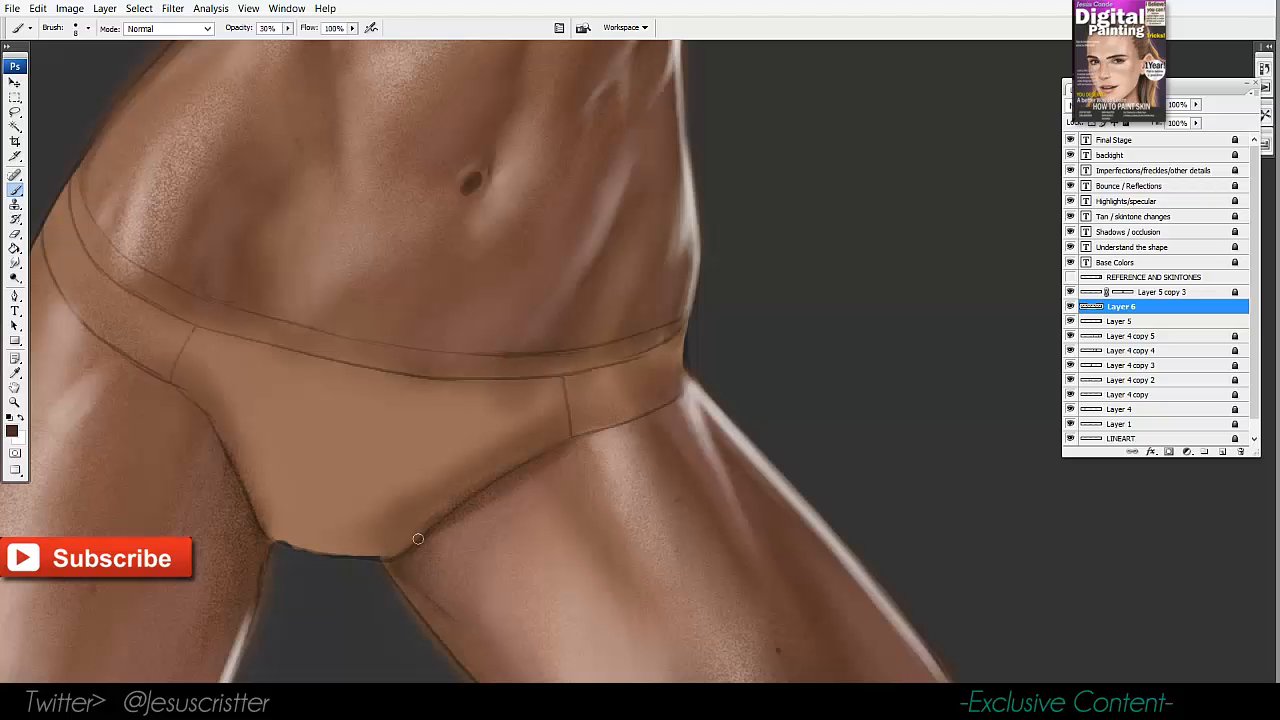
pyautogui.moveTo(590, 433); pyautogui.dragTo(641, 415)
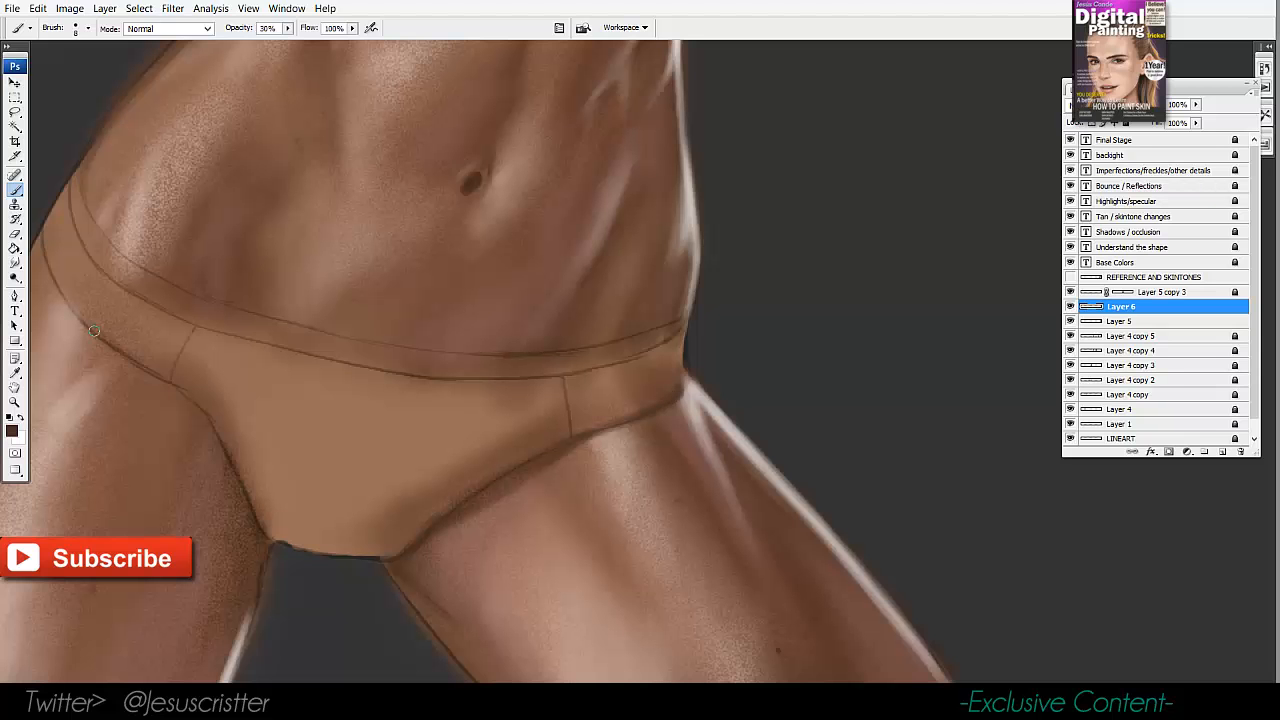
pyautogui.moveTo(152, 376); pyautogui.dragTo(201, 411)
# Blend the skin on the side of the ribs beneath the bra with a mid-brown tone and a size 20 brush.
pyautogui.press(']')
pyautogui.press(']')
pyautogui.press(']')
pyautogui.press('z')
pyautogui.keyDown('alt'); pyautogui.click(506, 254); pyautogui.keyUp('alt')
pyautogui.moveTo(506, 254); pyautogui.dragTo(546, 355)
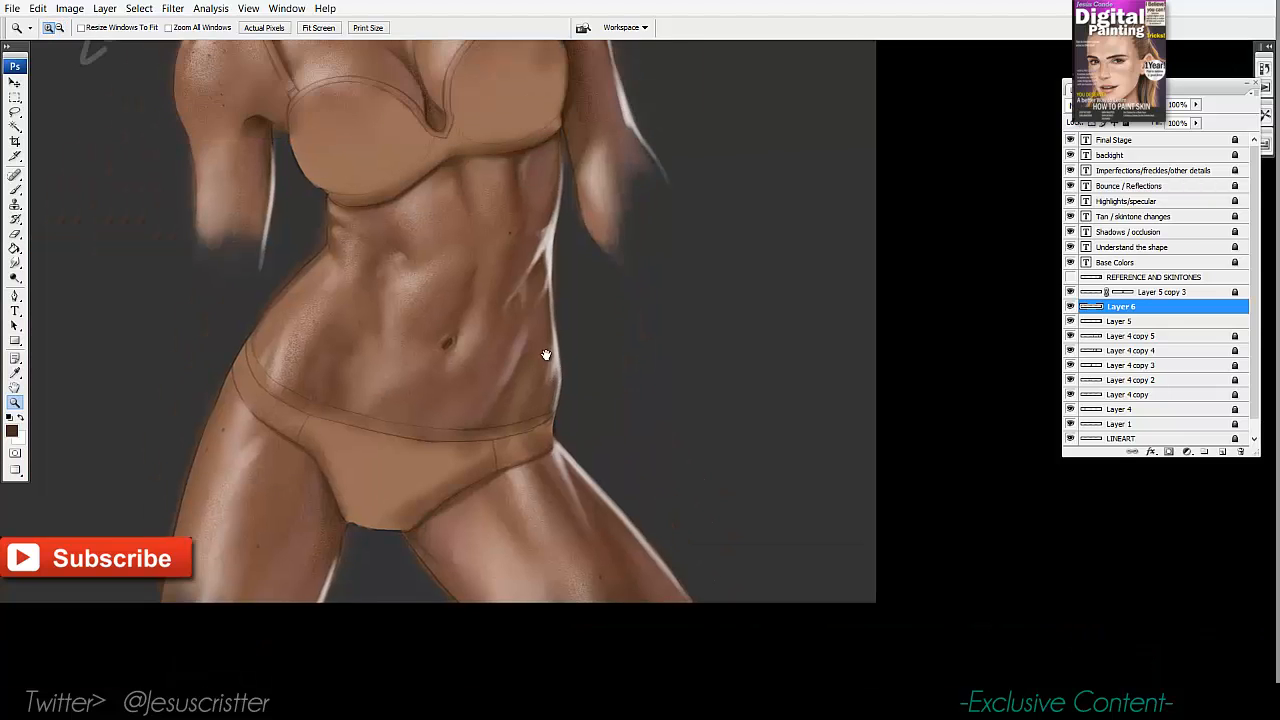
pyautogui.moveTo(537, 306); pyautogui.dragTo(520, 360)
pyautogui.click(520, 361)
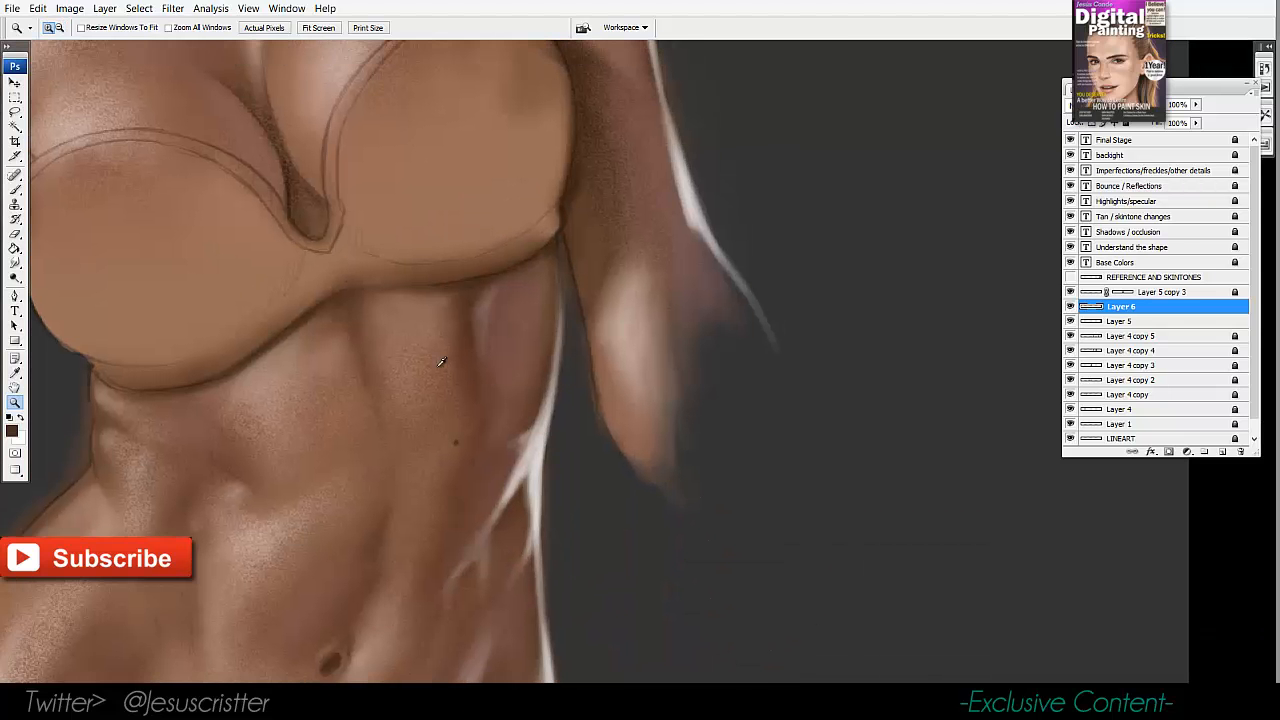
pyautogui.press('b')
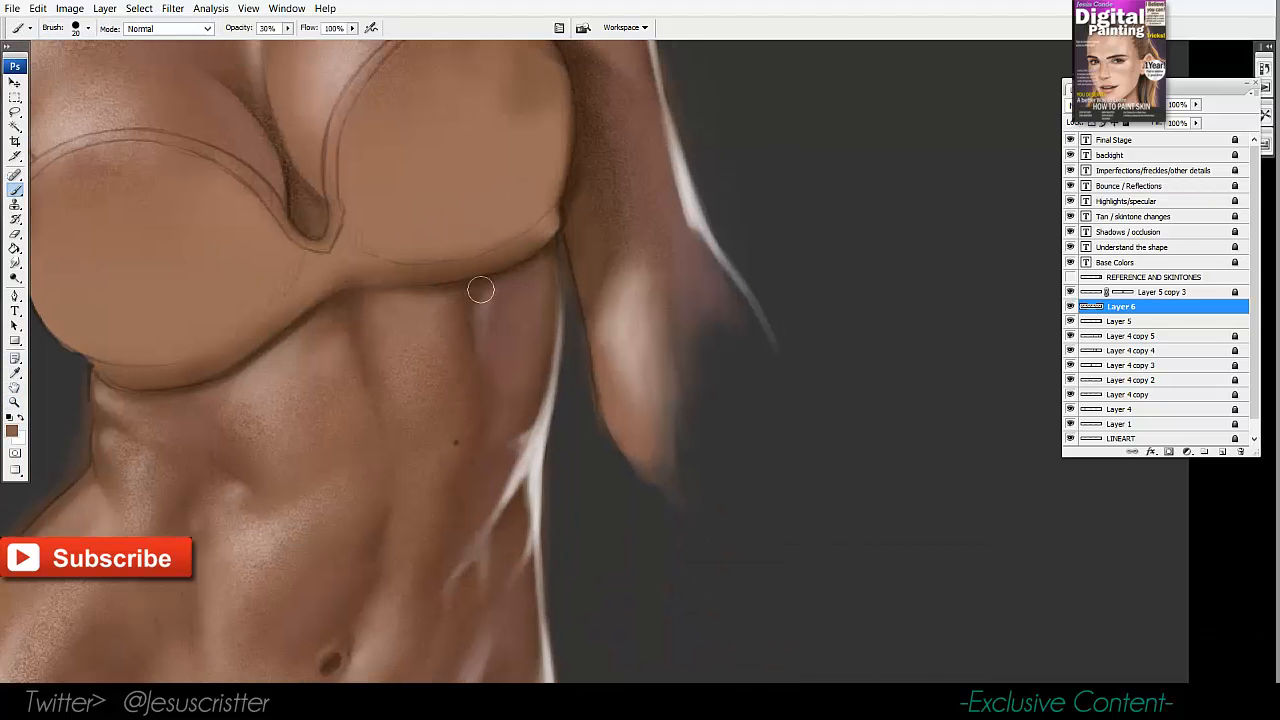
pyautogui.moveTo(496, 290); pyautogui.dragTo(476, 404)
# Sample a dark brown and refine the shadow between the bra and the rim-lit arm with a size 8 brush.
pyautogui.keyDown('alt'); pyautogui.click(523, 364); pyautogui.keyUp('alt')
pyautogui.press('[')
pyautogui.press('[')
pyautogui.press('[')
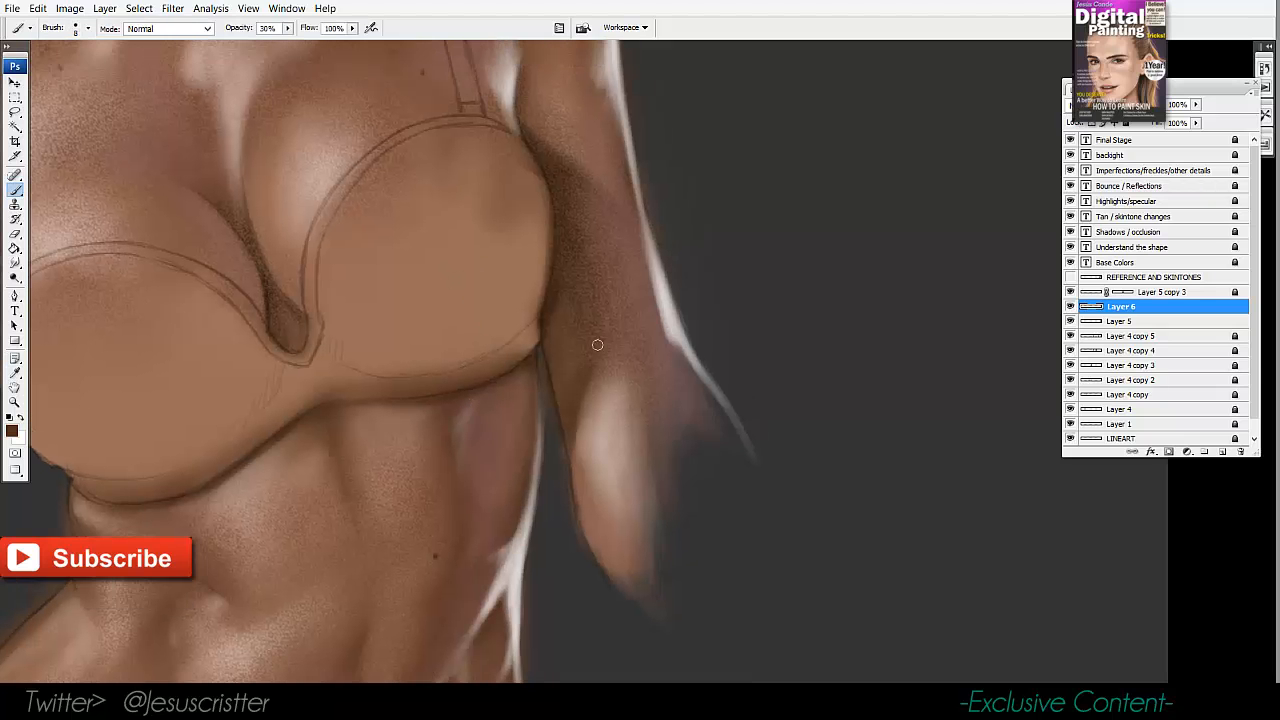
# Sample skin tones from the forearm and blend its highlight into the surrounding shading with a larger brush.
pyautogui.press(']')
pyautogui.press(']')
pyautogui.press(']')
pyautogui.keyDown('alt'); pyautogui.click(600, 410); pyautogui.keyUp('alt')
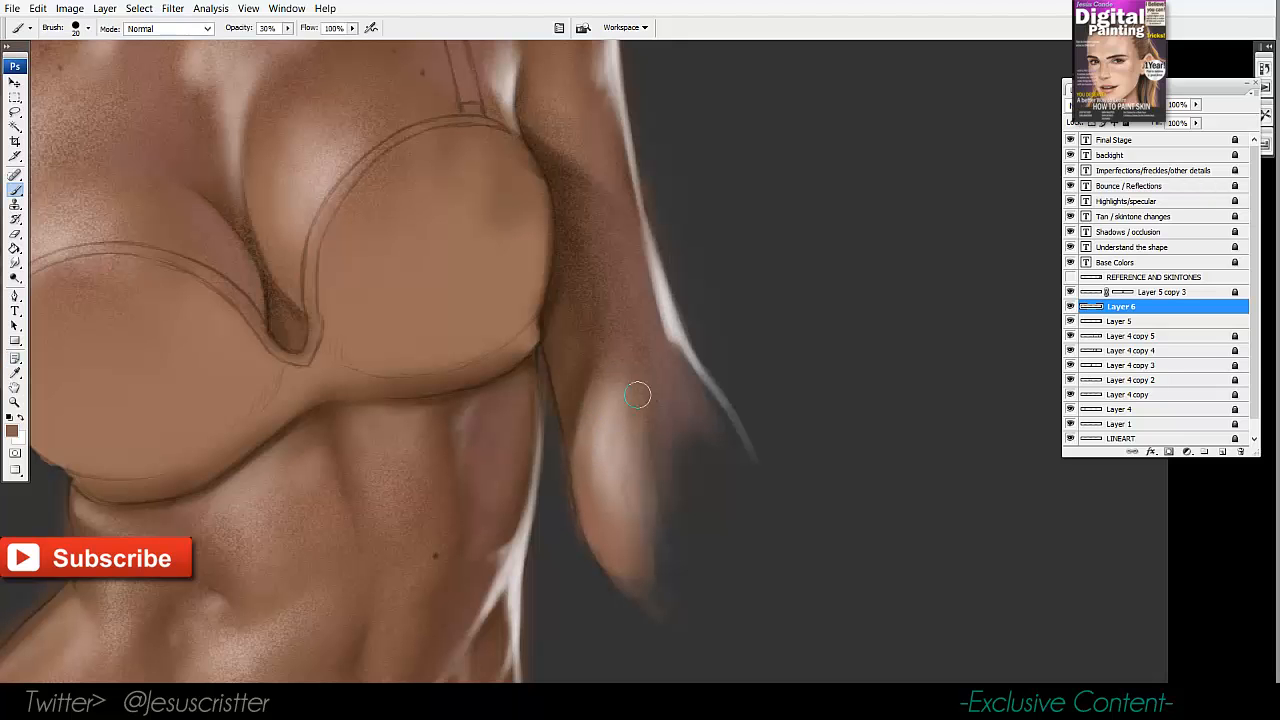
pyautogui.press(']')
pyautogui.keyDown('alt'); pyautogui.click(588, 423); pyautogui.keyUp('alt')
pyautogui.moveTo(642, 394)
pyautogui.mouseDown()
pyautogui.moveTo(648, 486)
pyautogui.moveTo(664, 484)
pyautogui.mouseUp()
pyautogui.keyDown('alt'); pyautogui.click(603, 449); pyautogui.keyUp('alt')
# Sample chest skin tones and soften the shading at the base of the neck beside the collarbone with a size 10 brush.
pyautogui.moveTo(620, 380); pyautogui.dragTo(795, 600)
pyautogui.keyDown('alt'); pyautogui.click(400, 340); pyautogui.keyUp('alt')
pyautogui.press('[')
pyautogui.press('[')
pyautogui.press('[')
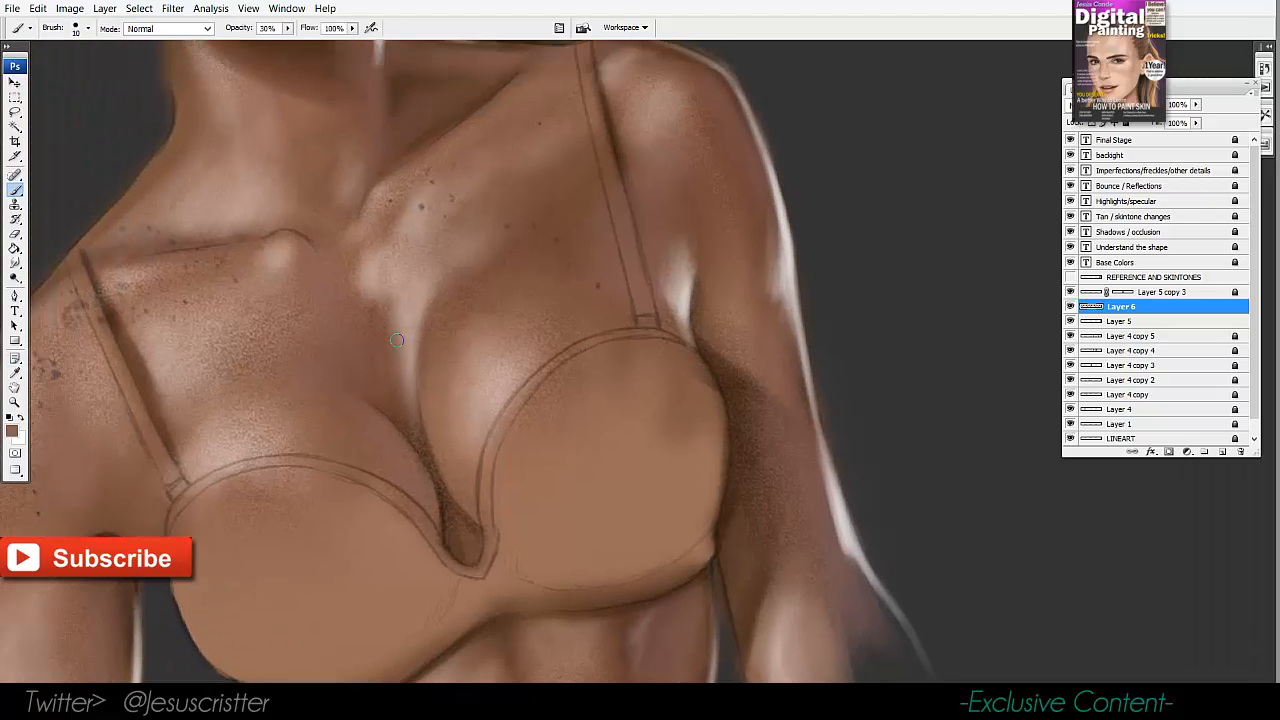
pyautogui.moveTo(400, 140); pyautogui.dragTo(394, 166)
pyautogui.moveTo(378, 255); pyautogui.dragTo(504, 214)
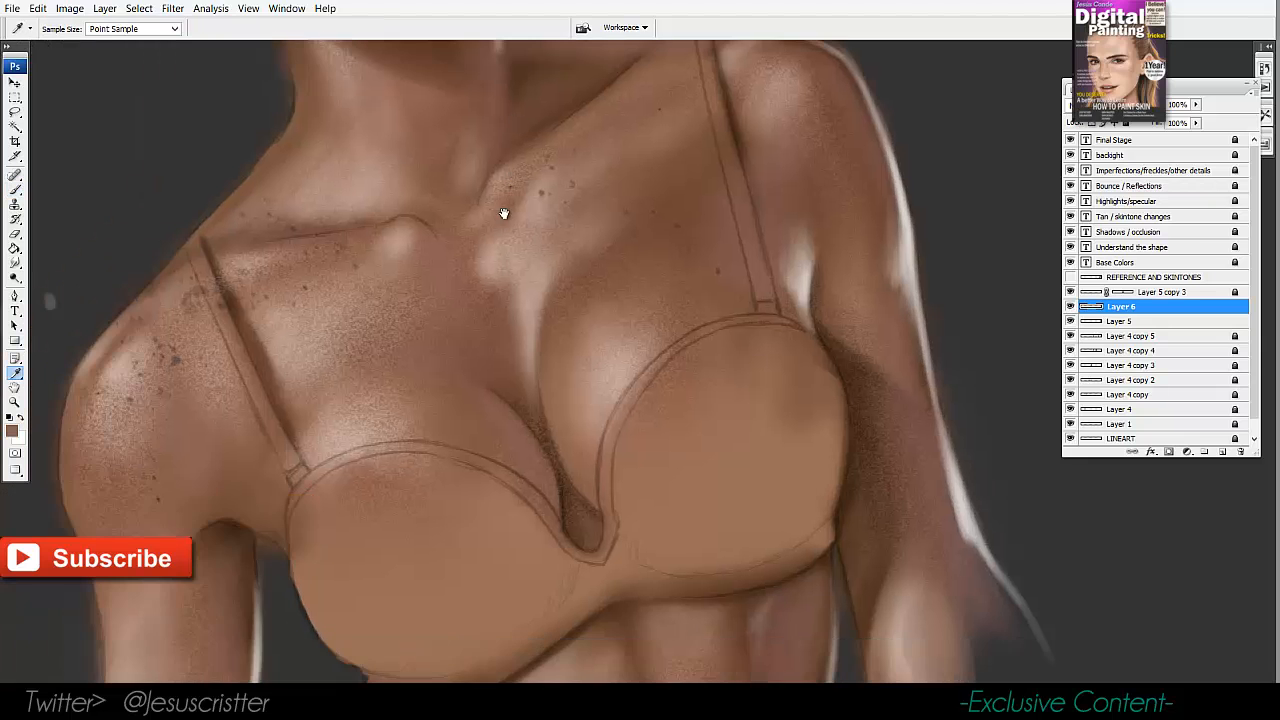
pyautogui.moveTo(472, 303); pyautogui.dragTo(461, 388)
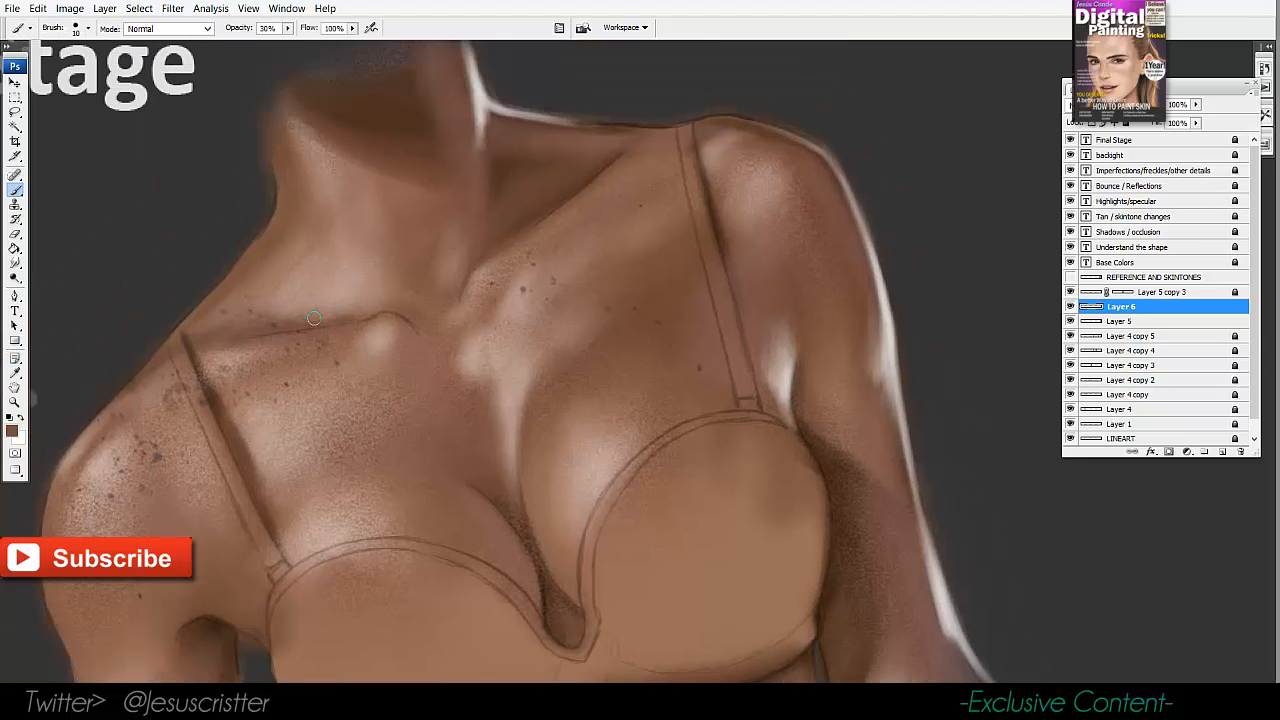
pyautogui.keyDown('alt'); pyautogui.click(486, 320); pyautogui.keyUp('alt')
pyautogui.moveTo(476, 286); pyautogui.dragTo(480, 296)
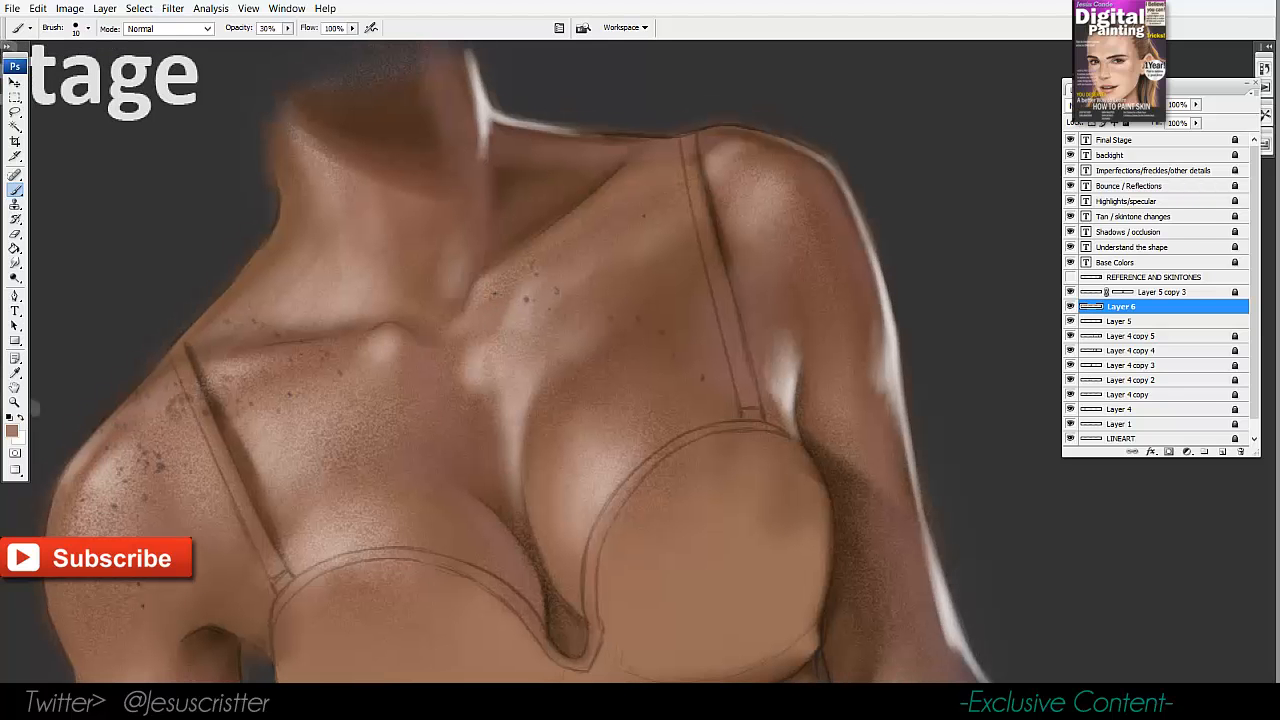
# Sample the tone beside the neck's rim light and soften the top contour of the shoulder with a size 7 brush.
pyautogui.press(']')
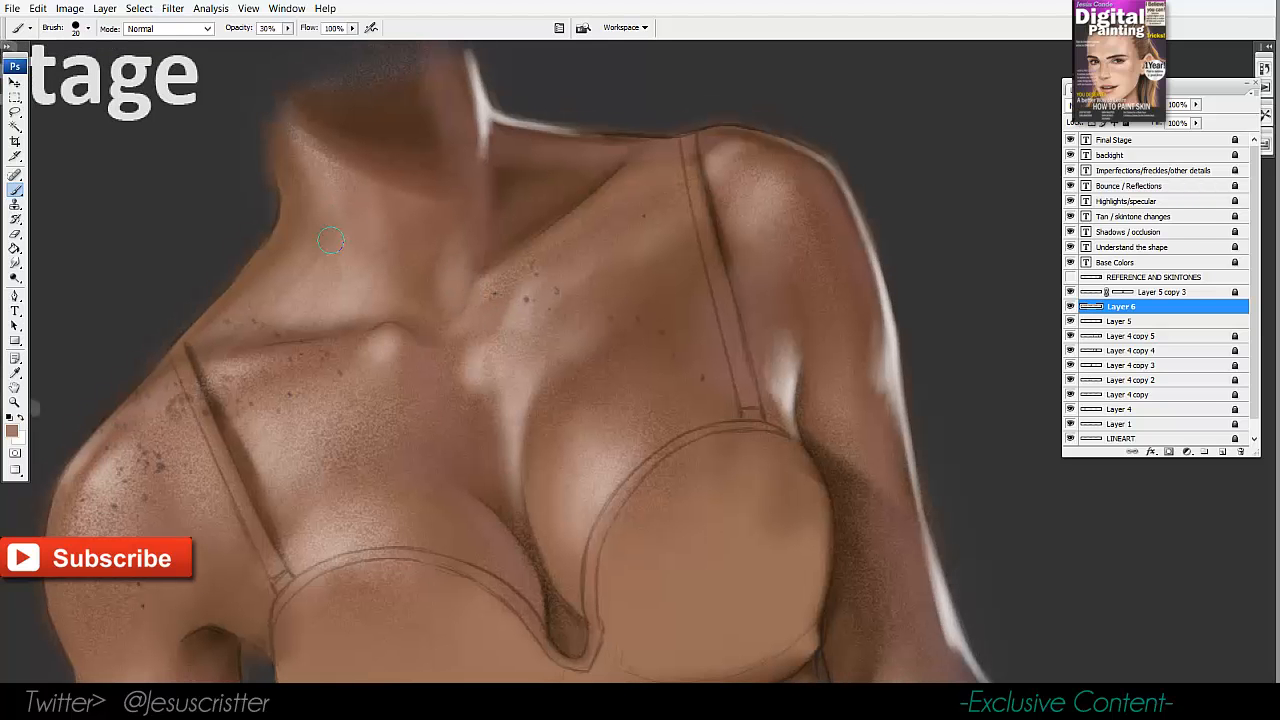
pyautogui.press('alt')
pyautogui.keyDown('alt'); pyautogui.click(484, 139); pyautogui.keyUp('alt')
pyautogui.moveTo(783, 124); pyautogui.dragTo(706, 126)
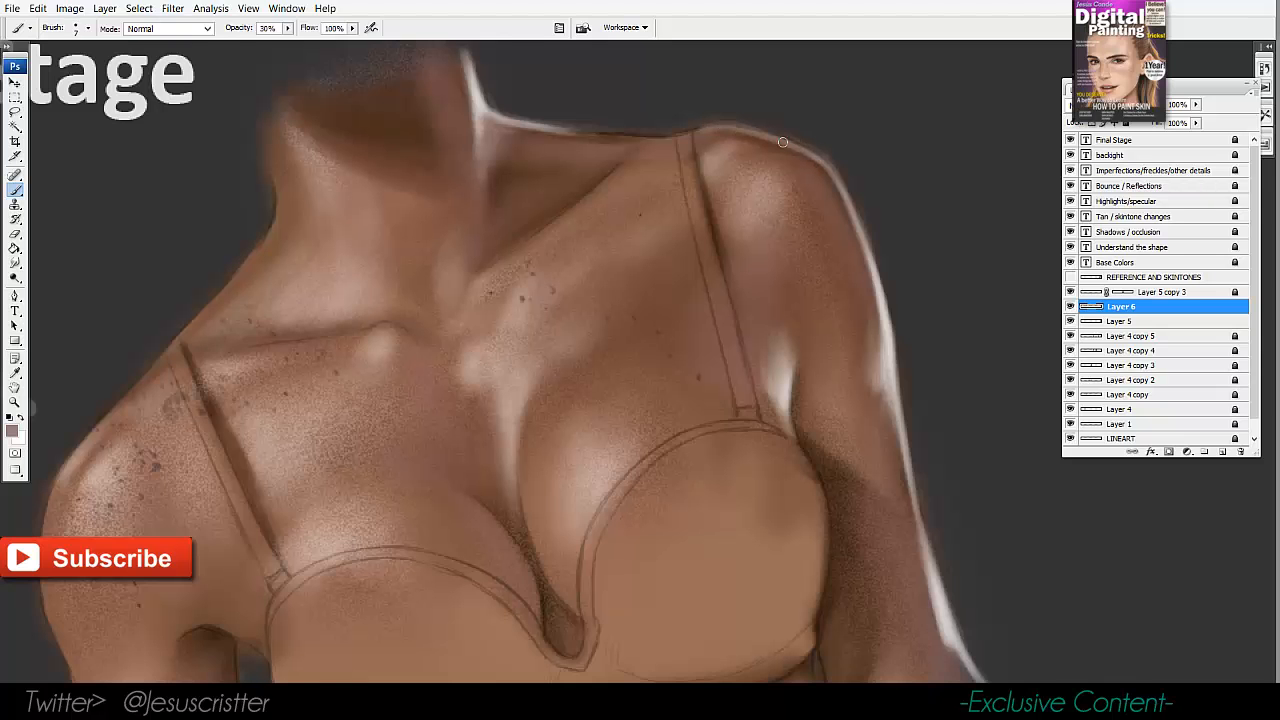
# Examine the overall torso and the upper arm opposite the rim-lit side.
pyautogui.press('z')
pyautogui.keyDown('alt'); pyautogui.click(783, 109); pyautogui.keyUp('alt')
pyautogui.keyDown('alt'); pyautogui.click(783, 109); pyautogui.keyUp('alt')
pyautogui.click(571, 176)
pyautogui.click(571, 176)
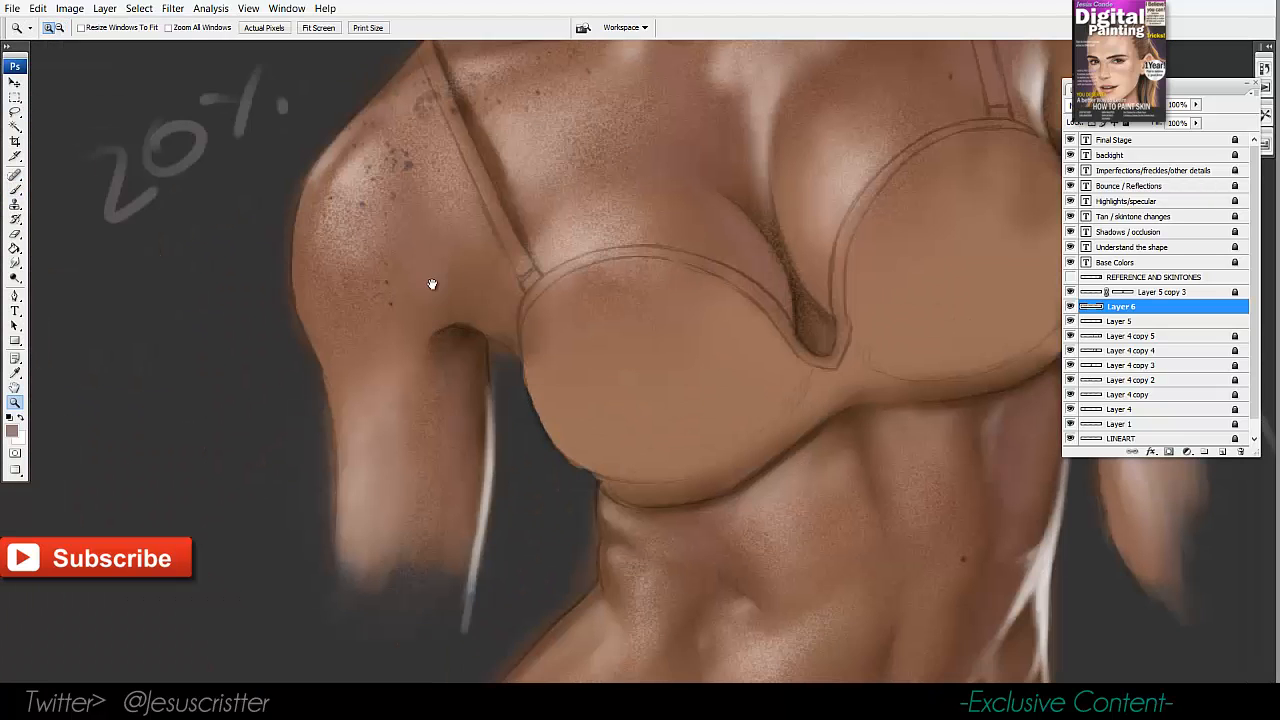
# Refine the outer edges of the arm, waist, hip and thighs using a small brush at 30% opacity.
pyautogui.moveTo(431, 286); pyautogui.dragTo(441, 314)
pyautogui.press('b')
pyautogui.moveTo(311, 222)
pyautogui.mouseDown()
pyautogui.moveTo(303, 318)
pyautogui.moveTo(347, 422)
pyautogui.mouseUp()
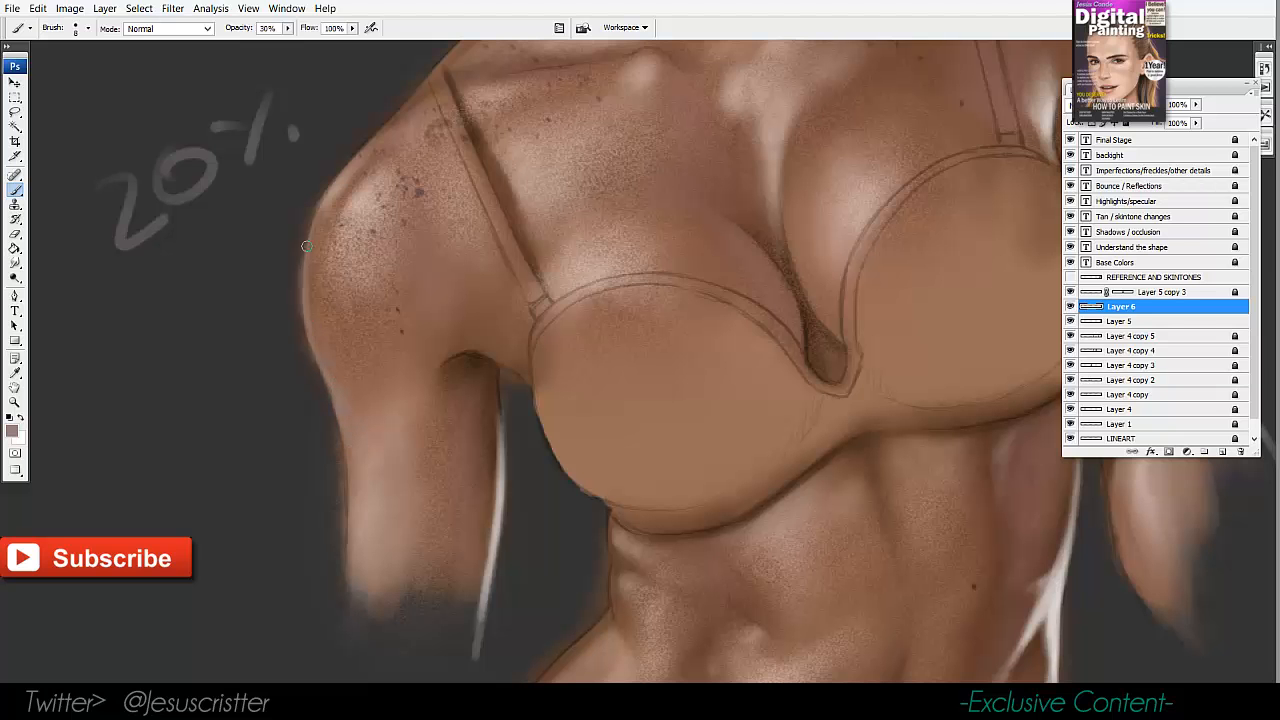
pyautogui.scroll(-5, 494, 271)
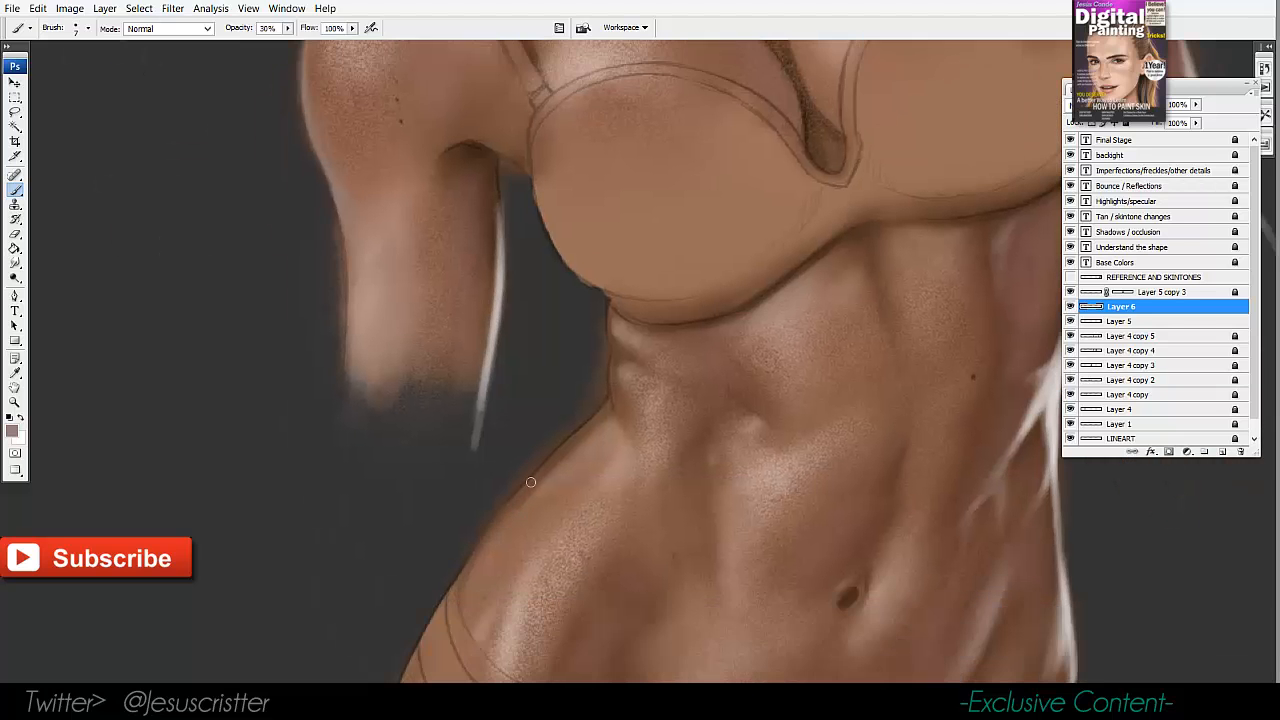
pyautogui.scroll(-5, 470, 480)
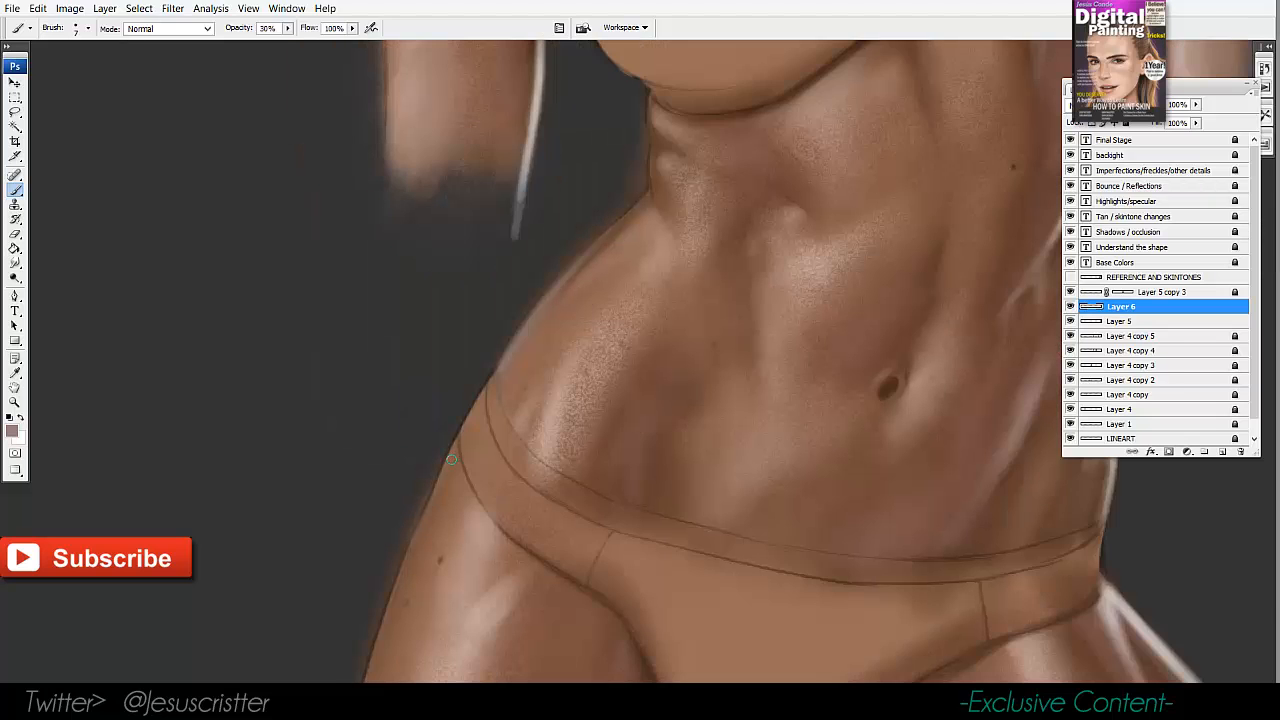
pyautogui.scroll(-3, 426, 376)
pyautogui.moveTo(451, 372); pyautogui.dragTo(397, 537)
pyautogui.moveTo(709, 327)
pyautogui.mouseDown()
pyautogui.moveTo(451, 317)
pyautogui.moveTo(287, 168)
pyautogui.mouseUp()
pyautogui.moveTo(423, 514); pyautogui.dragTo(538, 636)
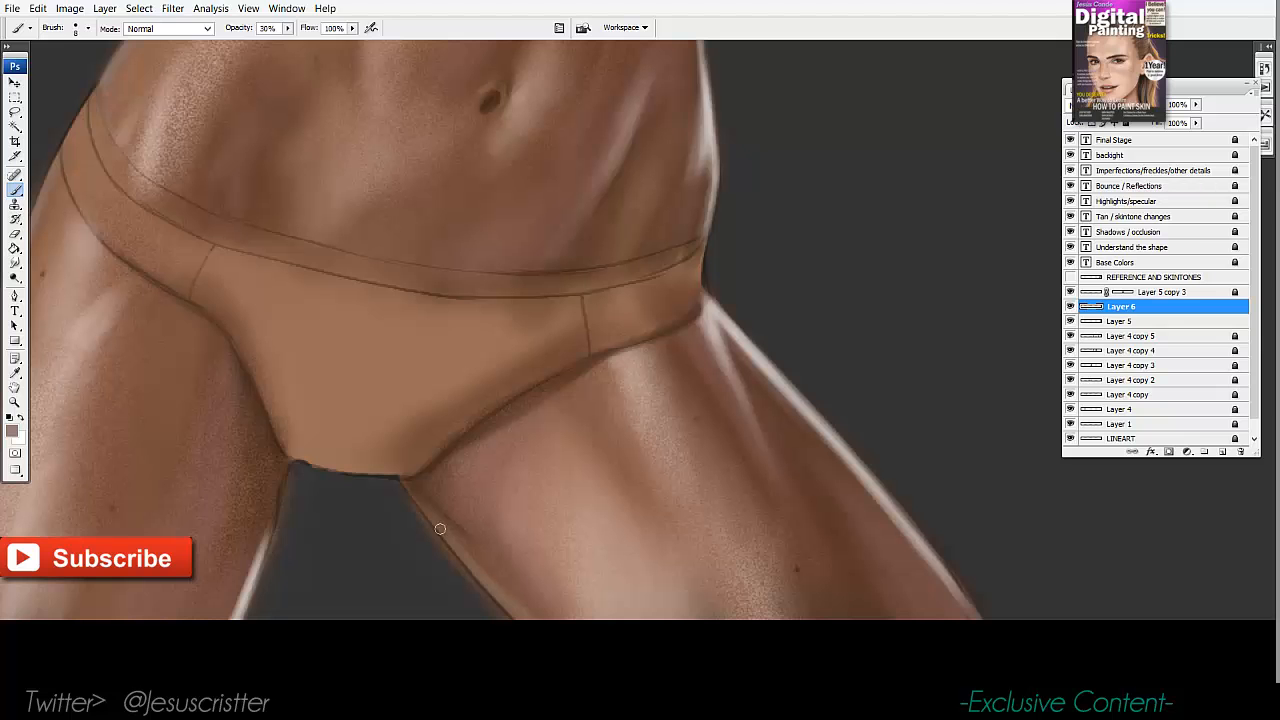
# Compare the figure with Layer 6 and Layer 5 hidden and shown to check the painted changes.
pyautogui.press('z')
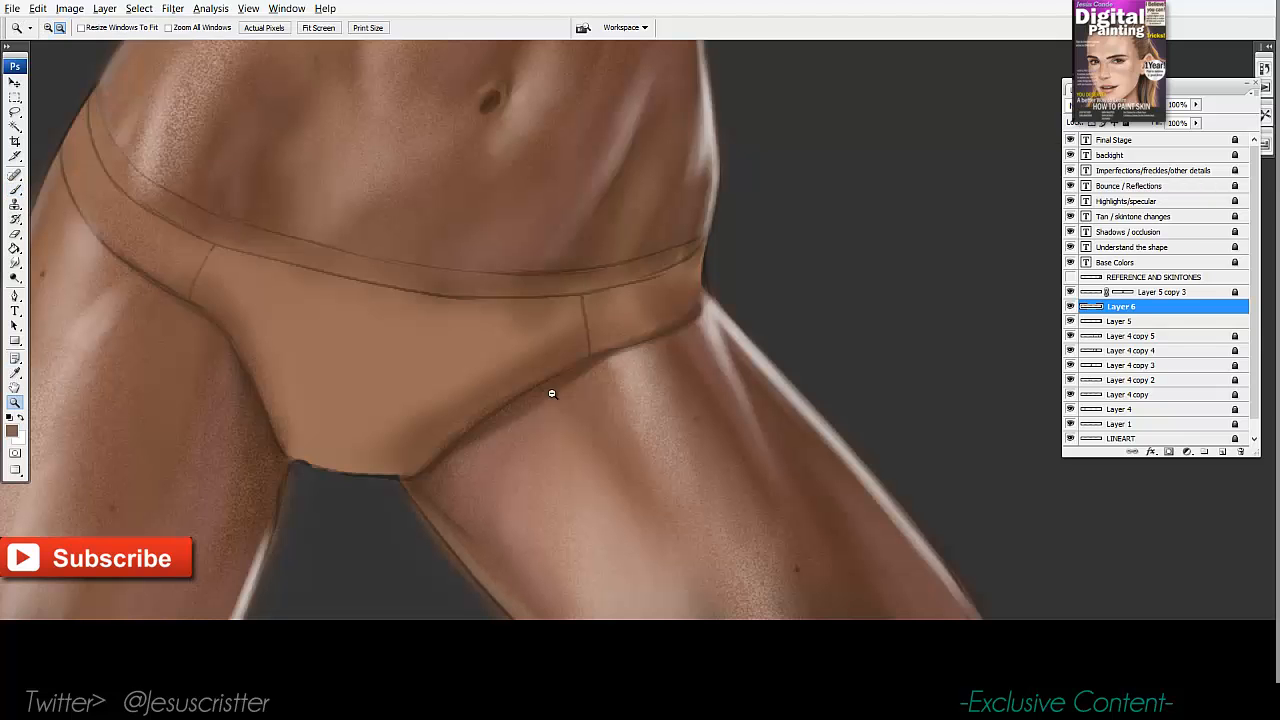
pyautogui.keyDown('alt'); pyautogui.click(551, 394); pyautogui.keyUp('alt')
pyautogui.moveTo(626, 285); pyautogui.dragTo(666, 433)
pyautogui.click(1070, 309)
pyautogui.click(1070, 309)
pyautogui.click(1070, 321)
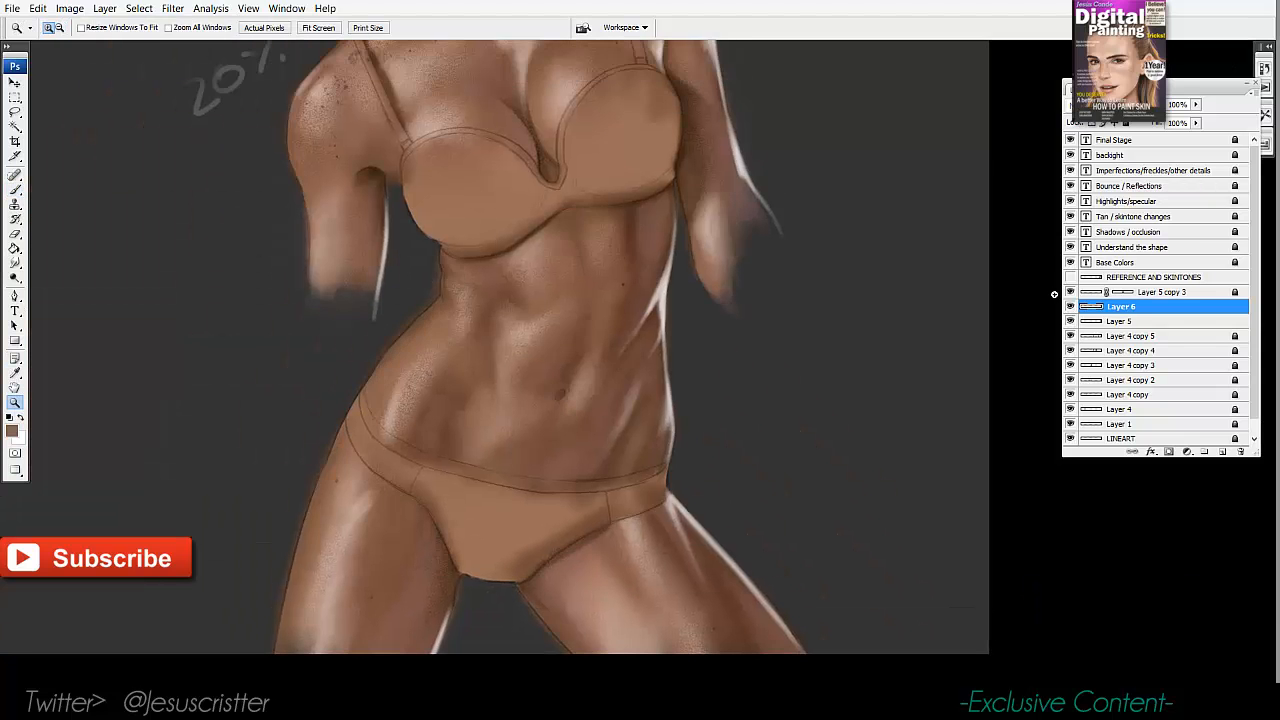
pyautogui.click(1070, 321)
pyautogui.moveTo(811, 214); pyautogui.dragTo(789, 314)
pyautogui.keyDown('alt'); pyautogui.click(806, 260); pyautogui.keyUp('alt')
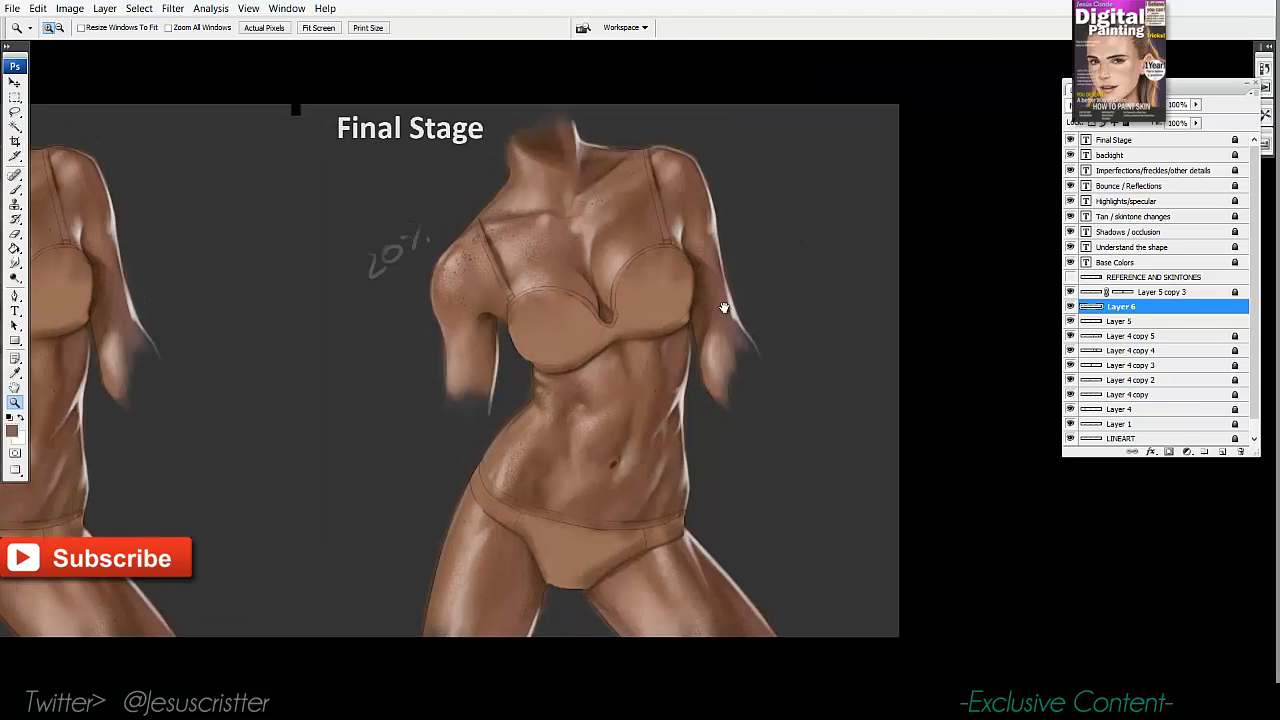
# Blend the upper abdomen with a sampled skin tone, using a size 15 brush at 30% opacity.
pyautogui.click(611, 371)
pyautogui.click(611, 371)
pyautogui.click(611, 371)
pyautogui.press('i')
pyautogui.click(540, 407)
pyautogui.moveTo(591, 408); pyautogui.dragTo(569, 426)
pyautogui.press('b')
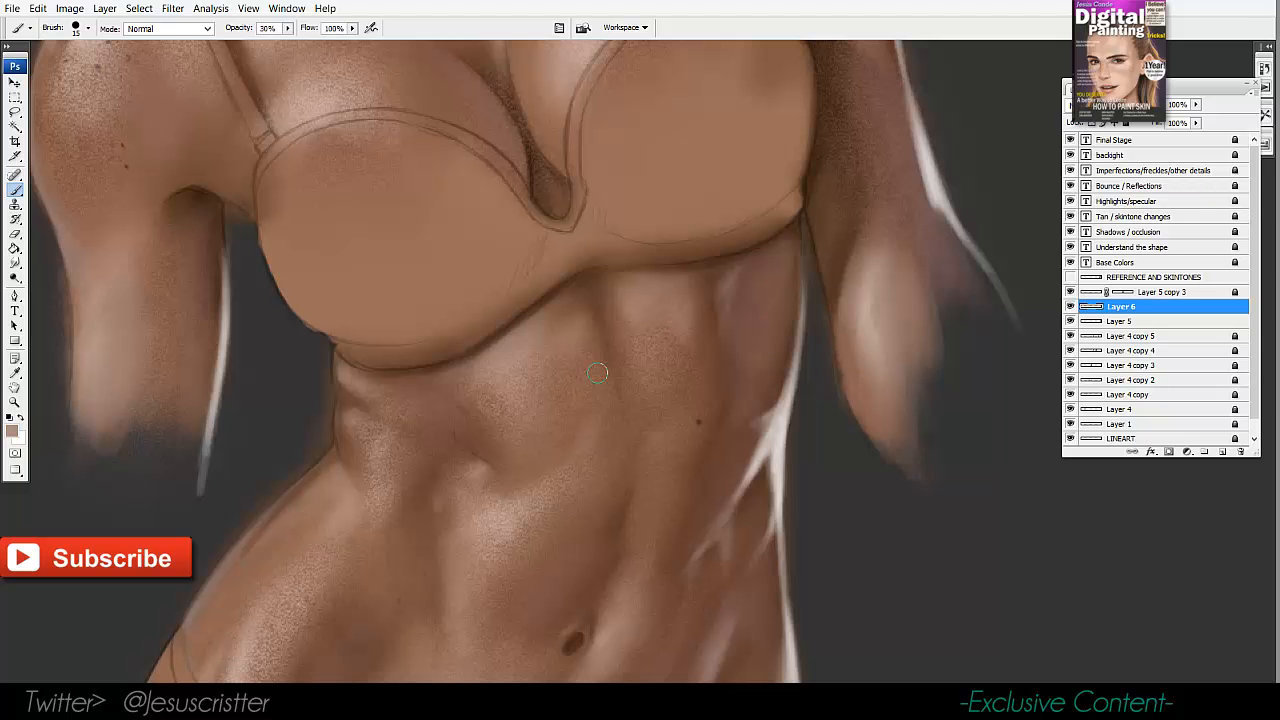
# Smooth the shading beside and below the navel with skin tones sampled from the abdomen.
pyautogui.press('z')
pyautogui.keyDown('alt'); pyautogui.click(651, 286); pyautogui.keyUp('alt')
pyautogui.keyDown('alt'); pyautogui.click(670, 281); pyautogui.keyUp('alt')
pyautogui.keyDown('alt'); pyautogui.click(695, 277); pyautogui.keyUp('alt')
pyautogui.click(655, 345)
pyautogui.click(634, 360)
pyautogui.click(622, 354)
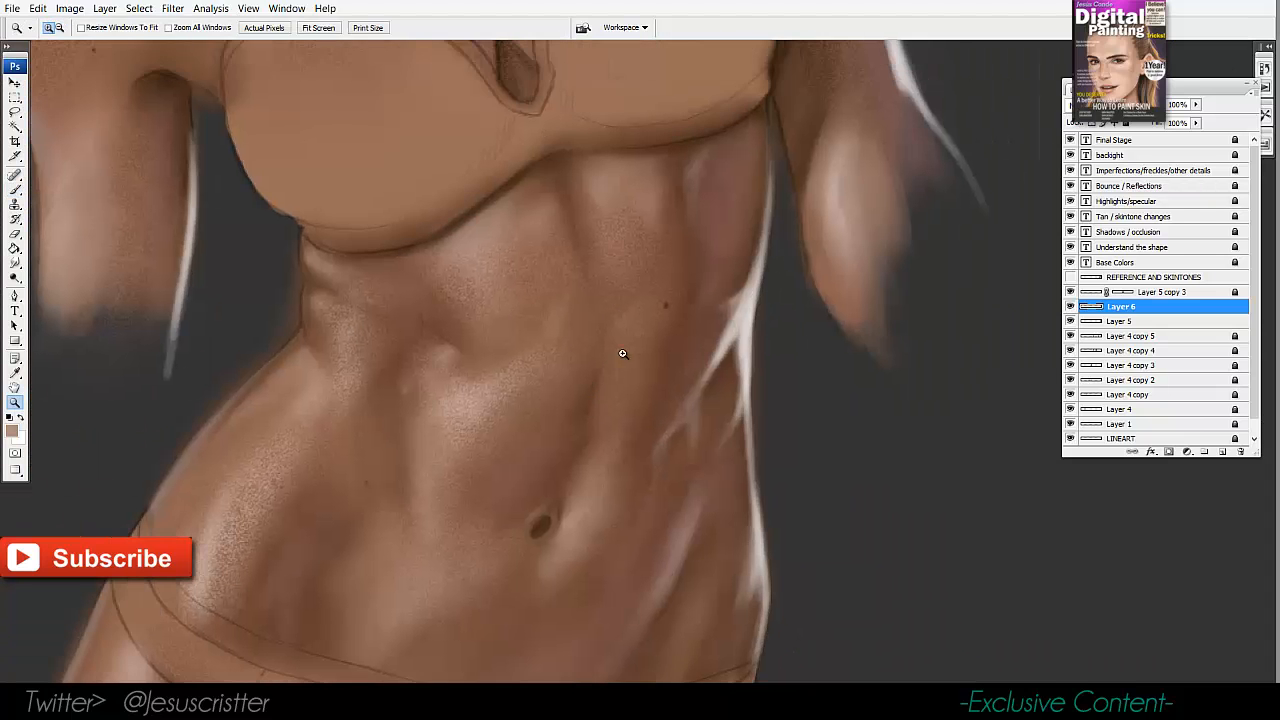
pyautogui.press('b')
pyautogui.moveTo(561, 527); pyautogui.dragTo(583, 457)
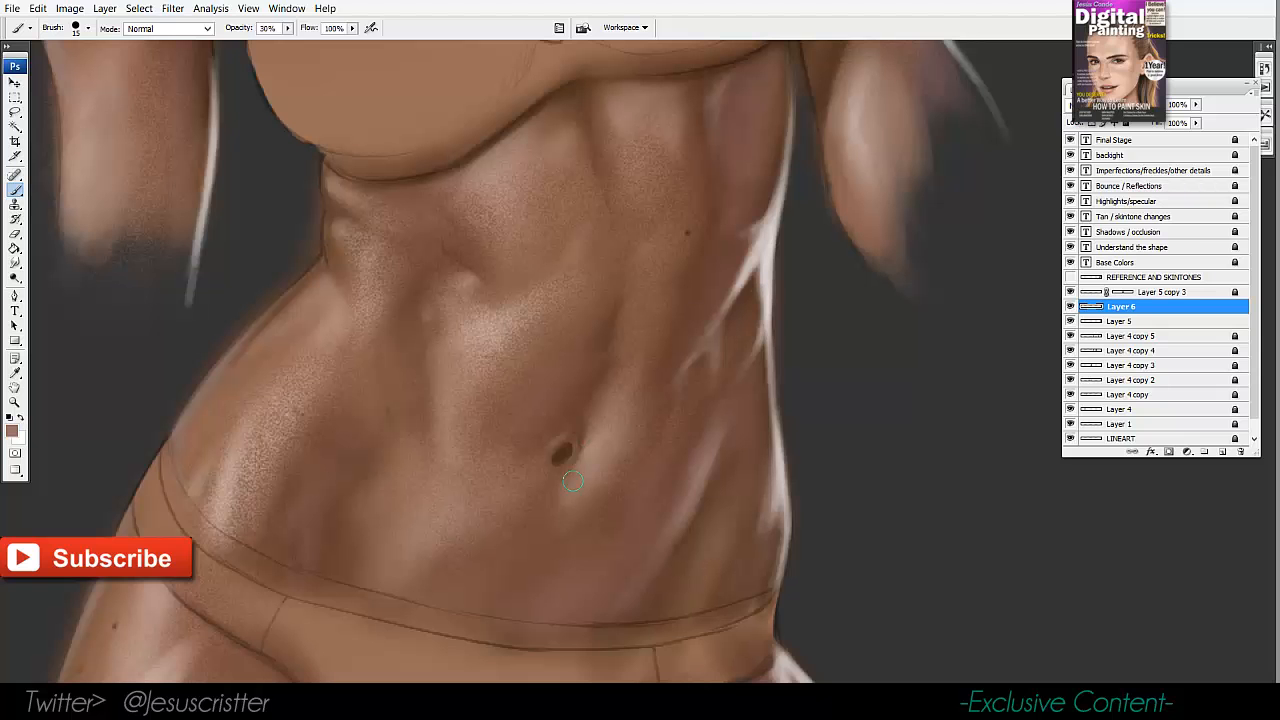
pyautogui.keyDown('alt'); pyautogui.click(567, 514); pyautogui.keyUp('alt')
pyautogui.moveTo(567, 517); pyautogui.dragTo(564, 541)
# Blend the shadow beside the hip highlight with a brown tone sampled nearby.
pyautogui.keyDown('alt'); pyautogui.click(292, 430); pyautogui.keyUp('alt')
pyautogui.moveTo(281, 455); pyautogui.dragTo(288, 499)
pyautogui.press('z')
pyautogui.hotkey('ctrl', '-')
pyautogui.hotkey('ctrl', '-')
pyautogui.hotkey('ctrl', '-')
pyautogui.moveTo(541, 345); pyautogui.dragTo(538, 400)
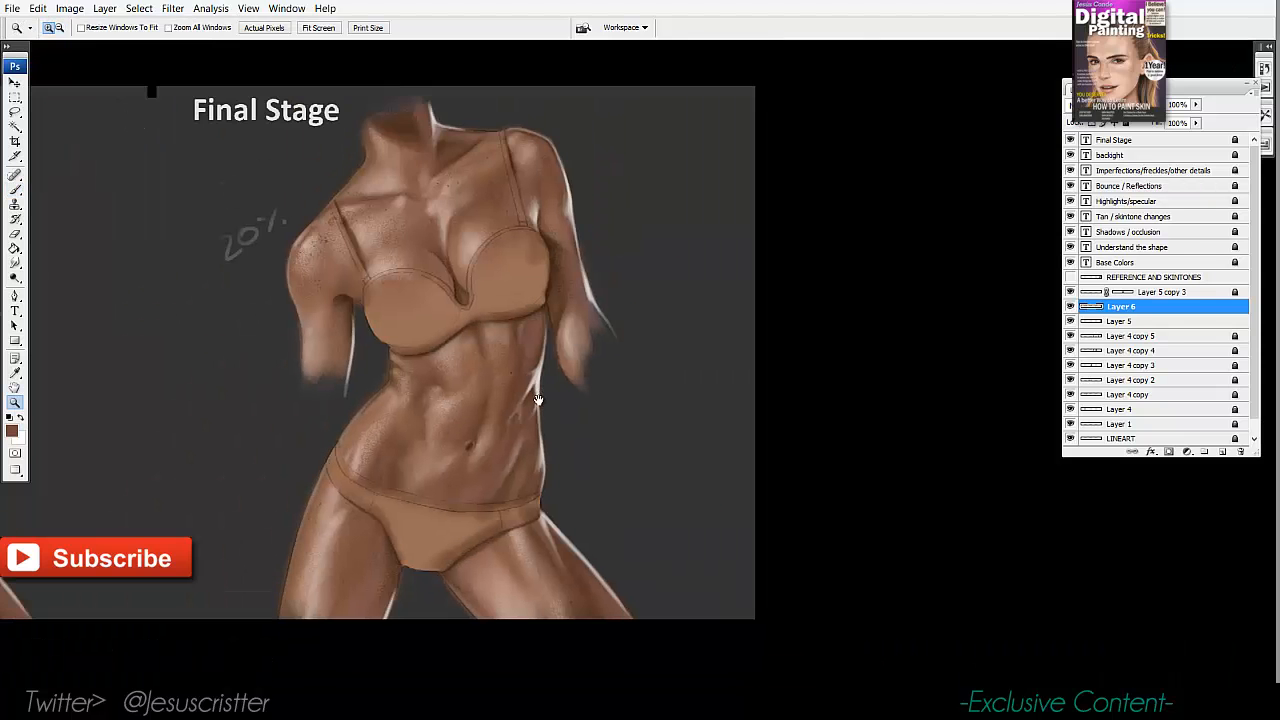
# Paint a light sampled tone along the waist edge, beside the white rim light above the briefs.
pyautogui.hotkey('ctrl', '+')
pyautogui.hotkey('ctrl', '+')
pyautogui.press('b')
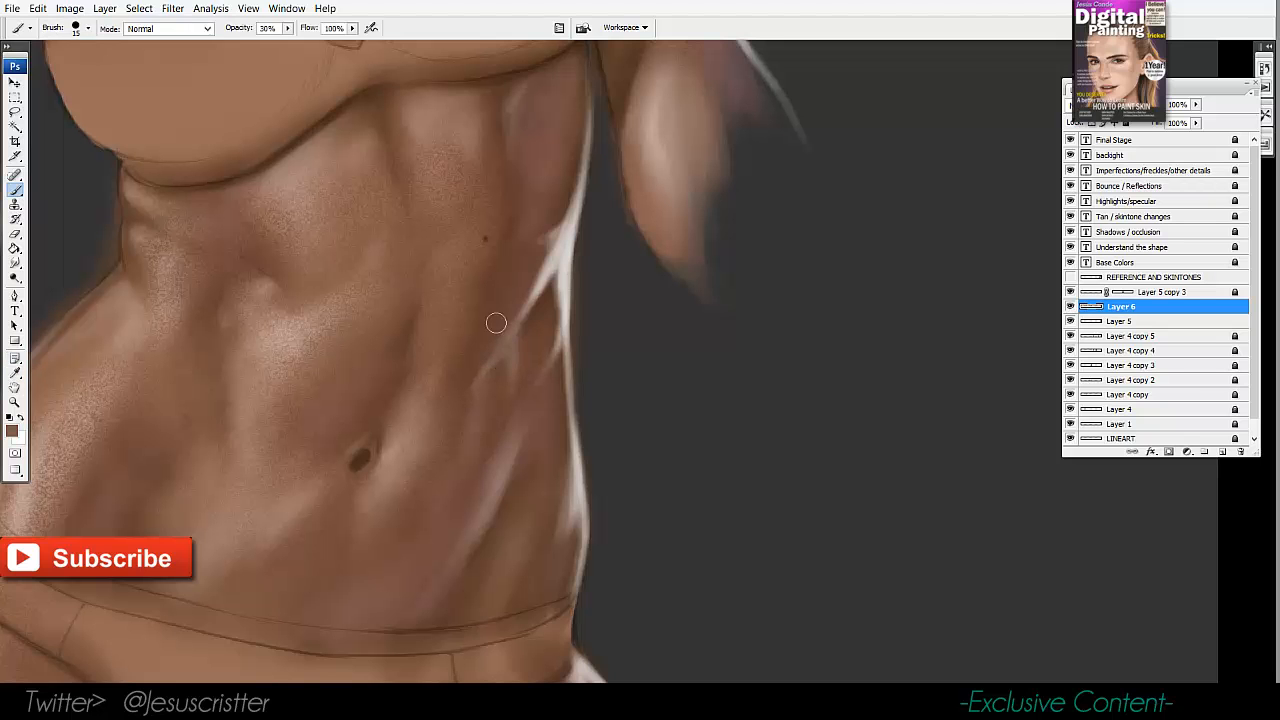
pyautogui.press(']')
pyautogui.keyDown('alt'); pyautogui.click(569, 524); pyautogui.keyUp('alt')
pyautogui.moveTo(572, 519); pyautogui.dragTo(561, 587)
pyautogui.moveTo(515, 474); pyautogui.dragTo(597, 464)
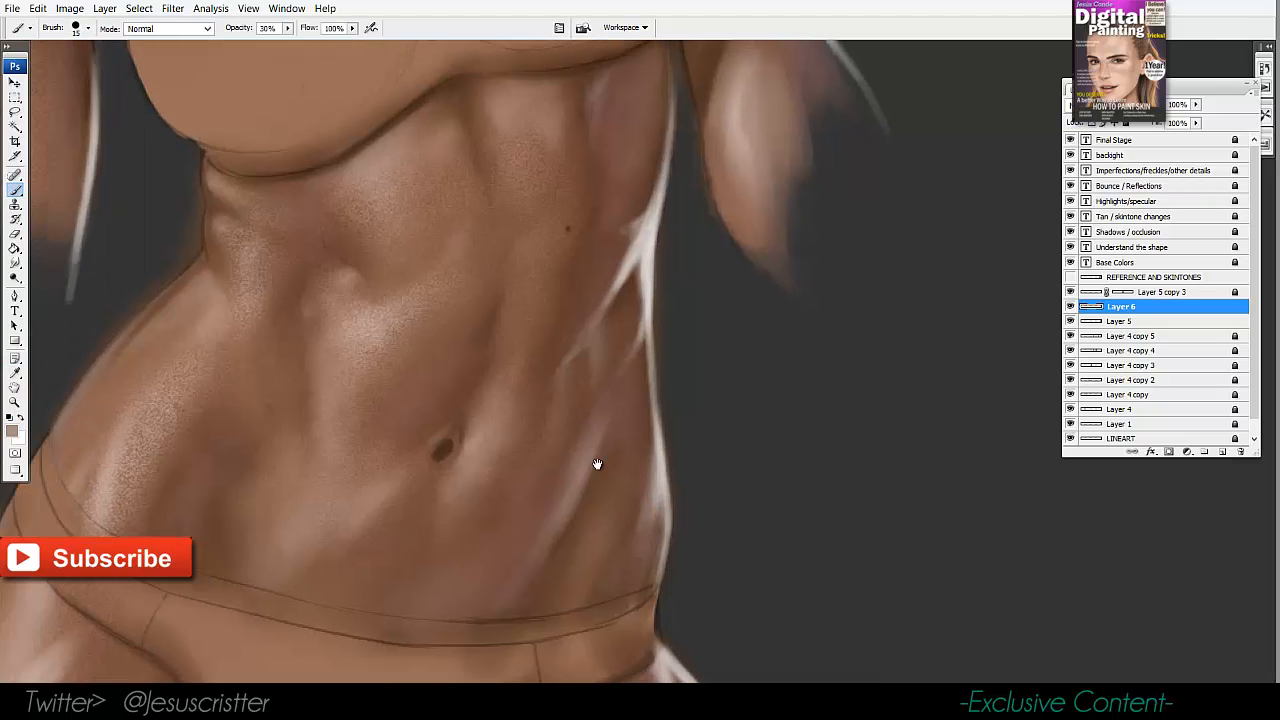
# Blend the flank between the highlight streaks and the waistband with sampled brown tones, using brush sizes 20 and 15.
pyautogui.press(']')
pyautogui.keyDown('alt'); pyautogui.click(612, 472); pyautogui.keyUp('alt')
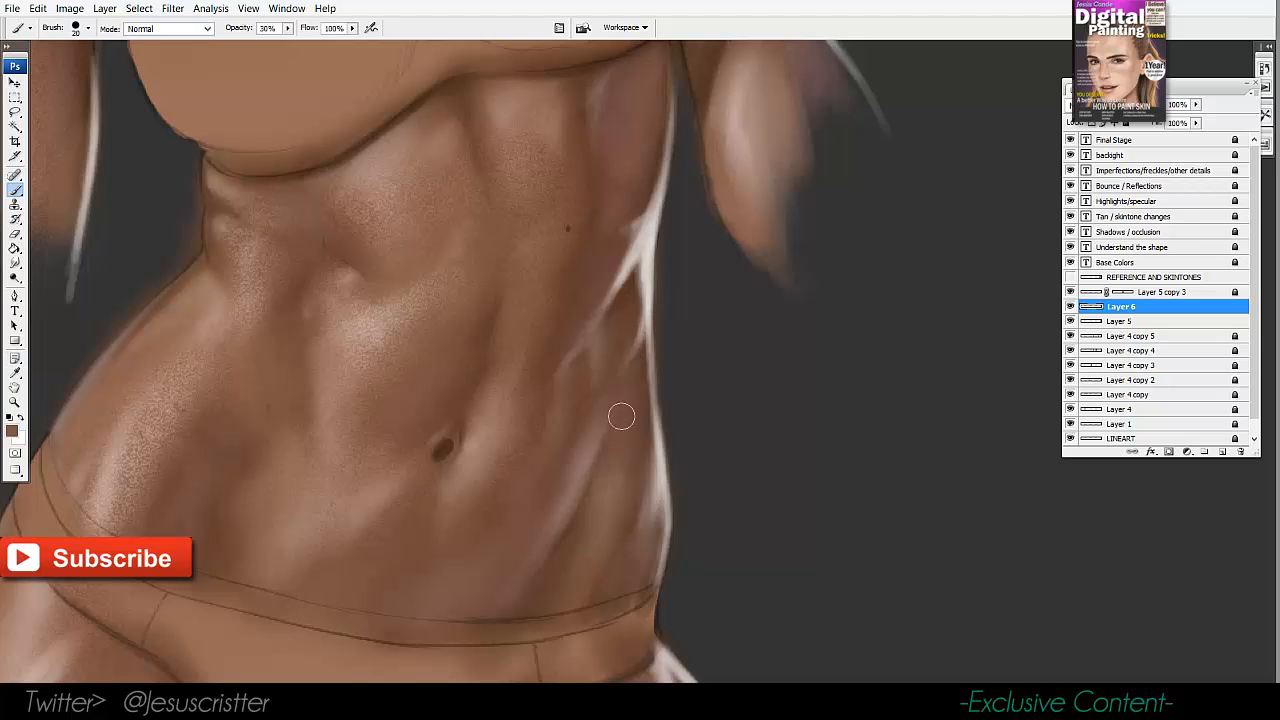
pyautogui.keyDown('alt'); pyautogui.click(545, 546); pyautogui.keyUp('alt')
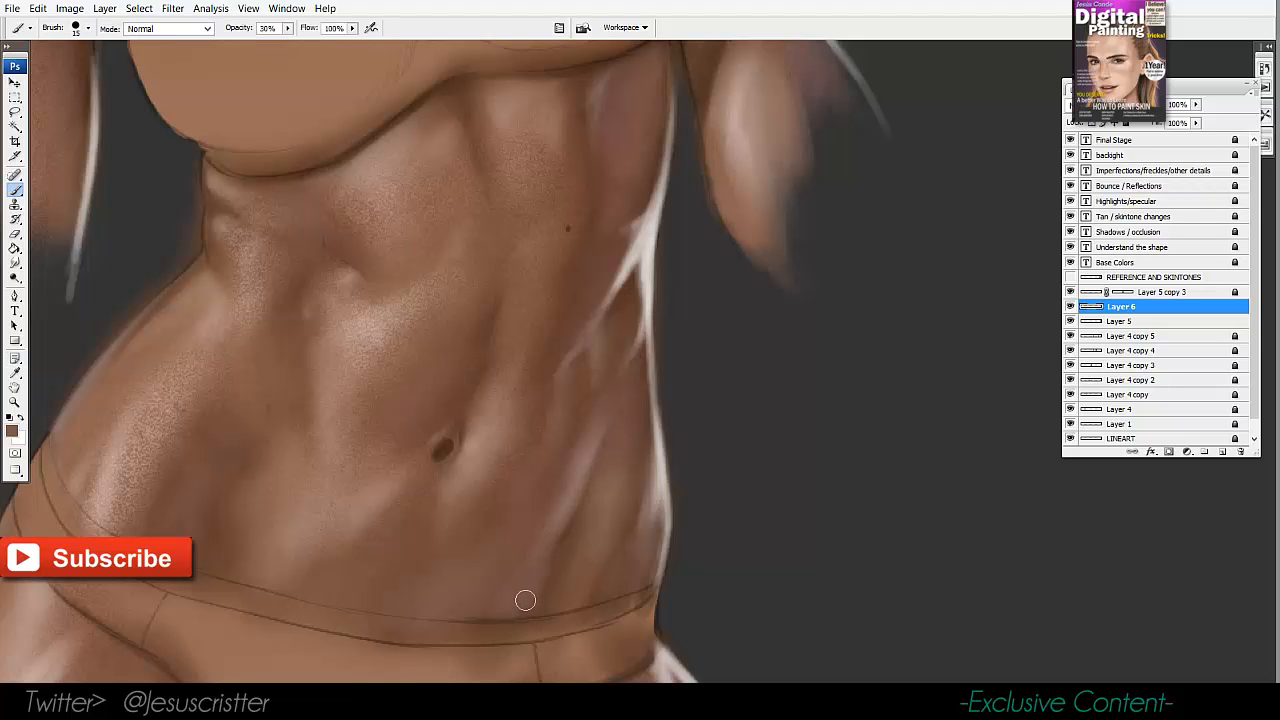
pyautogui.press('[')
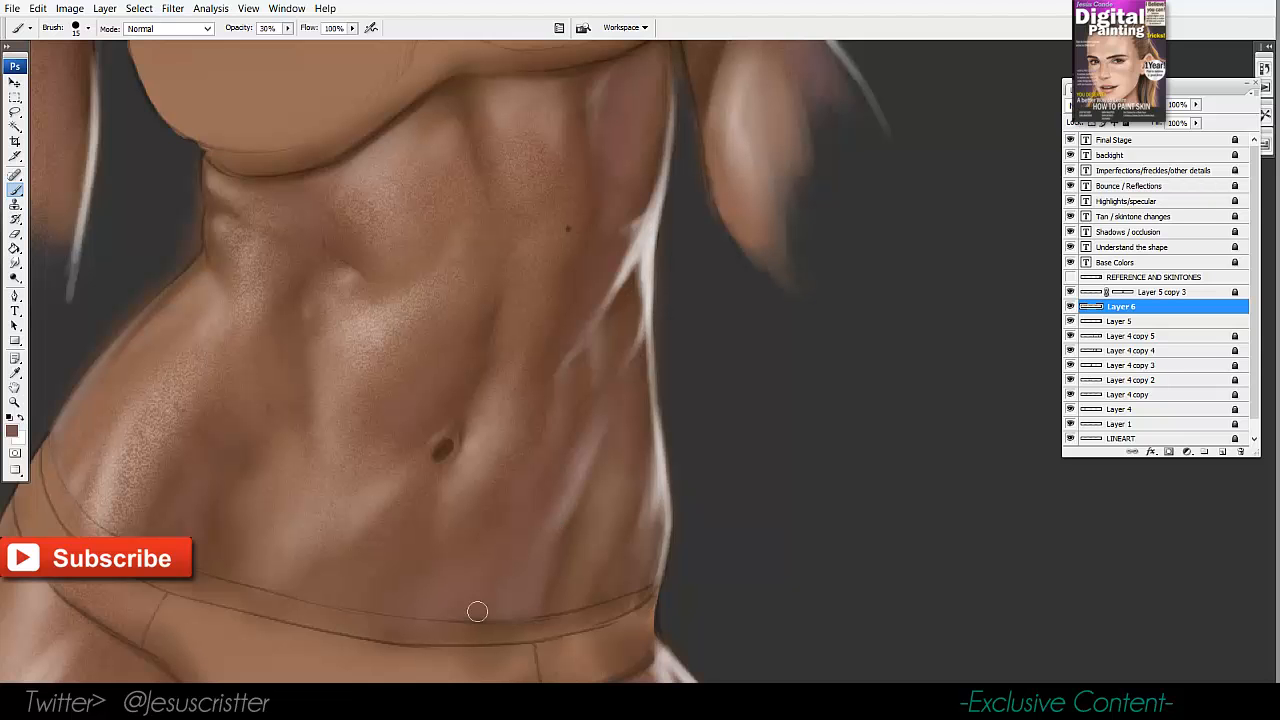
pyautogui.keyDown('alt'); pyautogui.click(559, 538); pyautogui.keyUp('alt')
# Soften the lower abdomen between the hip and navel with sampled skin tones, enlarging the brush to 25.
pyautogui.keyDown('alt'); pyautogui.click(295, 543); pyautogui.keyUp('alt')
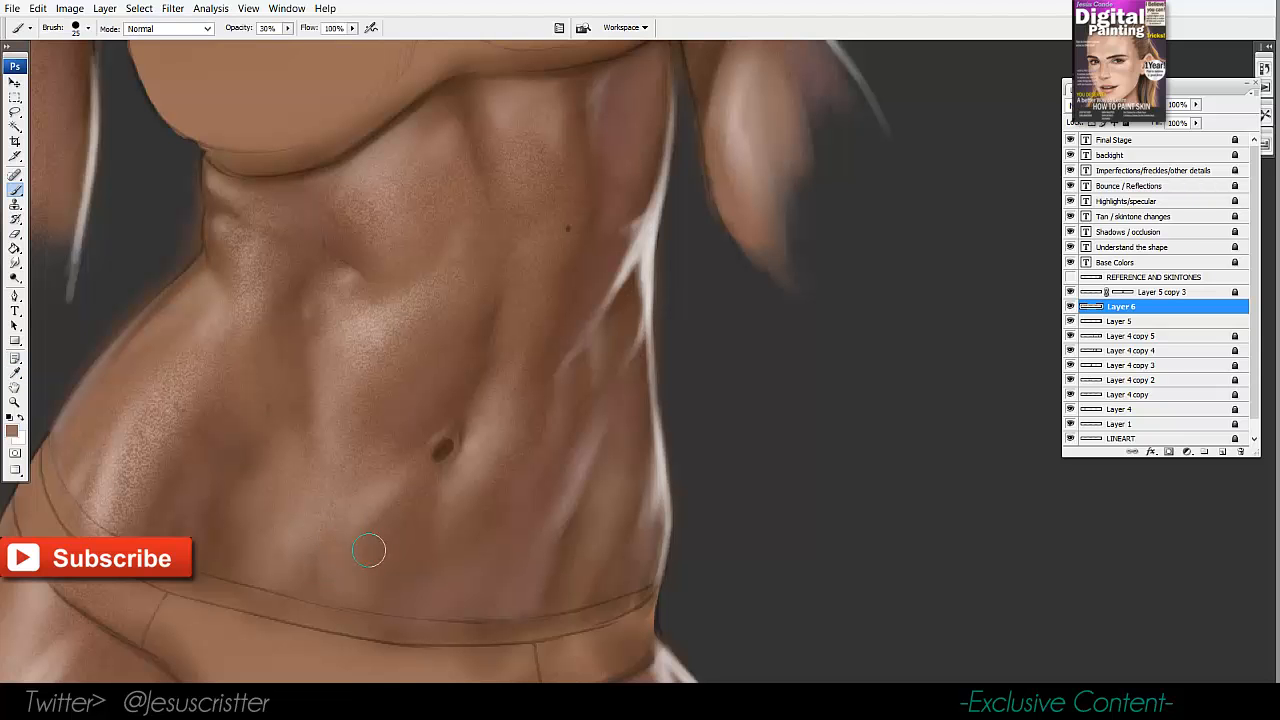
pyautogui.press(']')
pyautogui.keyDown('alt'); pyautogui.click(304, 563); pyautogui.keyUp('alt')
pyautogui.press('z')
pyautogui.keyDown('alt'); pyautogui.click(556, 318); pyautogui.keyUp('alt')
pyautogui.click(555, 318)
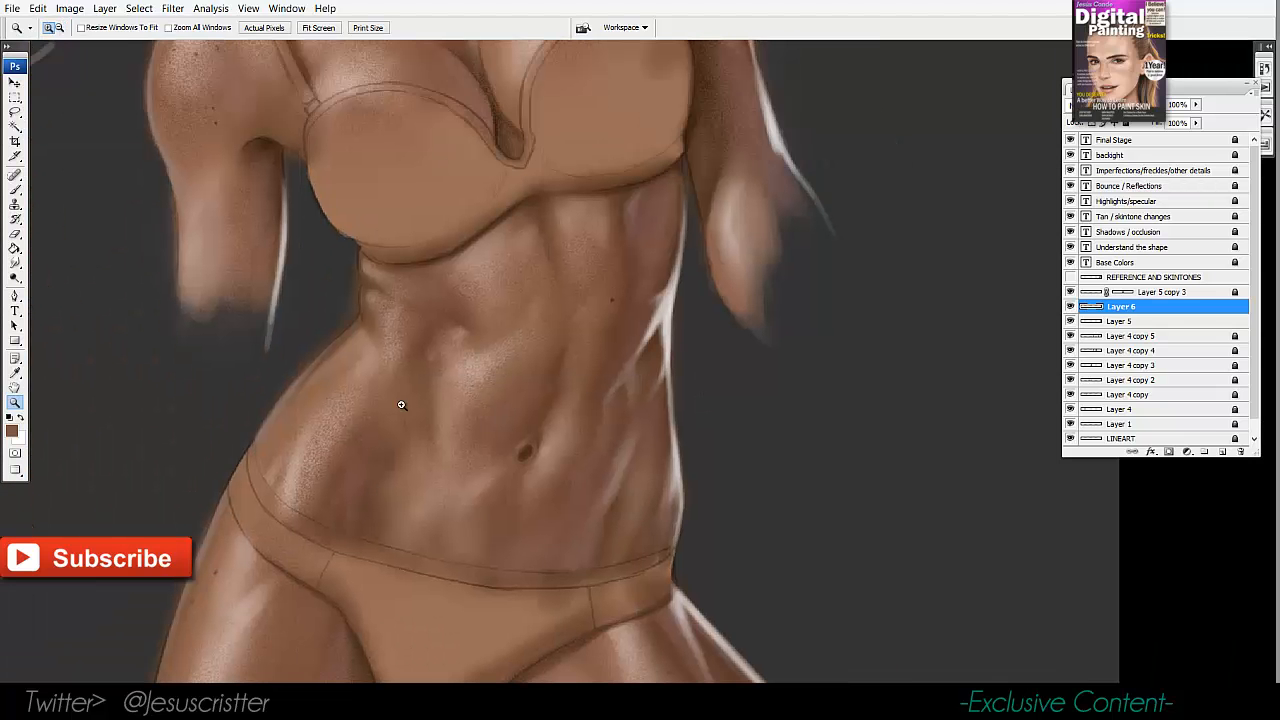
pyautogui.press('b')
pyautogui.keyDown('alt'); pyautogui.click(376, 505); pyautogui.keyUp('alt')
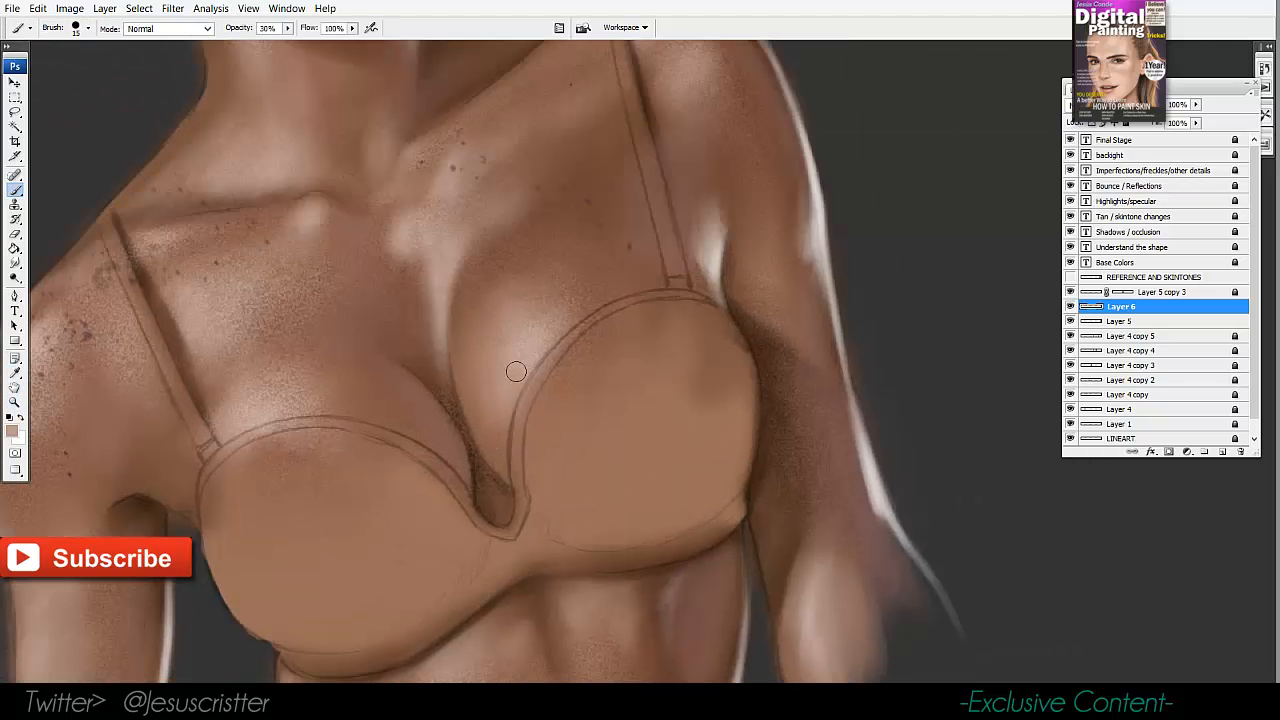
# Deepen the cleavage shadow with a dark brown sampled from it, varying the brush size from 10 to 25.
pyautogui.keyDown('alt'); pyautogui.click(477, 470); pyautogui.keyUp('alt')
pyautogui.press('[')
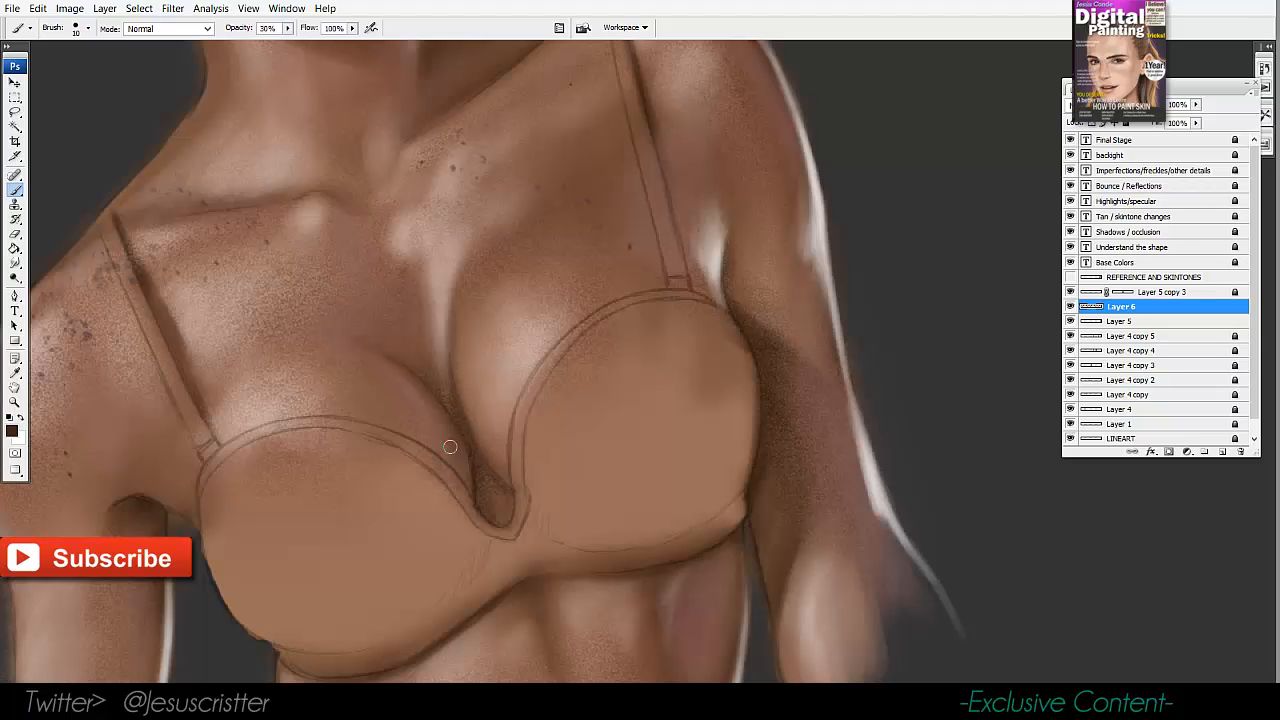
pyautogui.press(']')
pyautogui.press(']')
pyautogui.press(']')
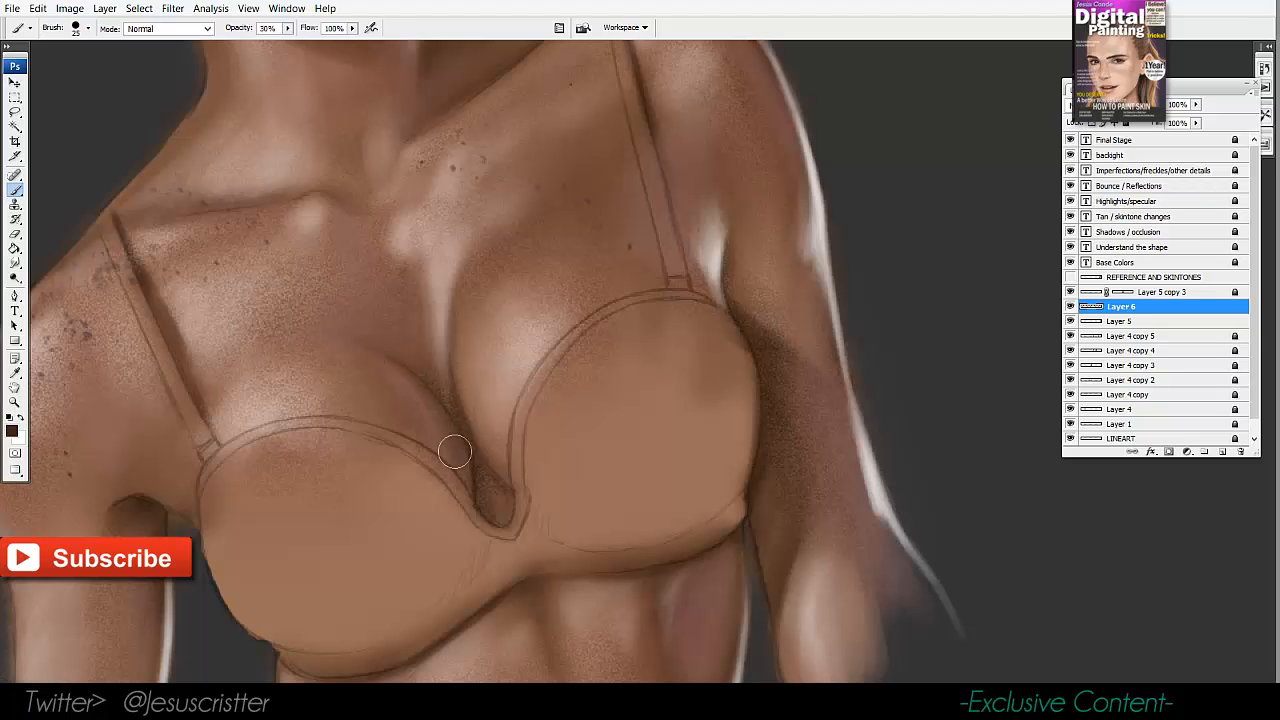
# Add a new layer and blend the skin around the cleavage with a sampled mid skin tone.
pyautogui.press('i')
pyautogui.click(482, 400)
pyautogui.hotkey('ctrl', 'shift', 'n')
pyautogui.press('Return')
pyautogui.press('b')
pyautogui.press('[')
pyautogui.press('[')
pyautogui.press('[')
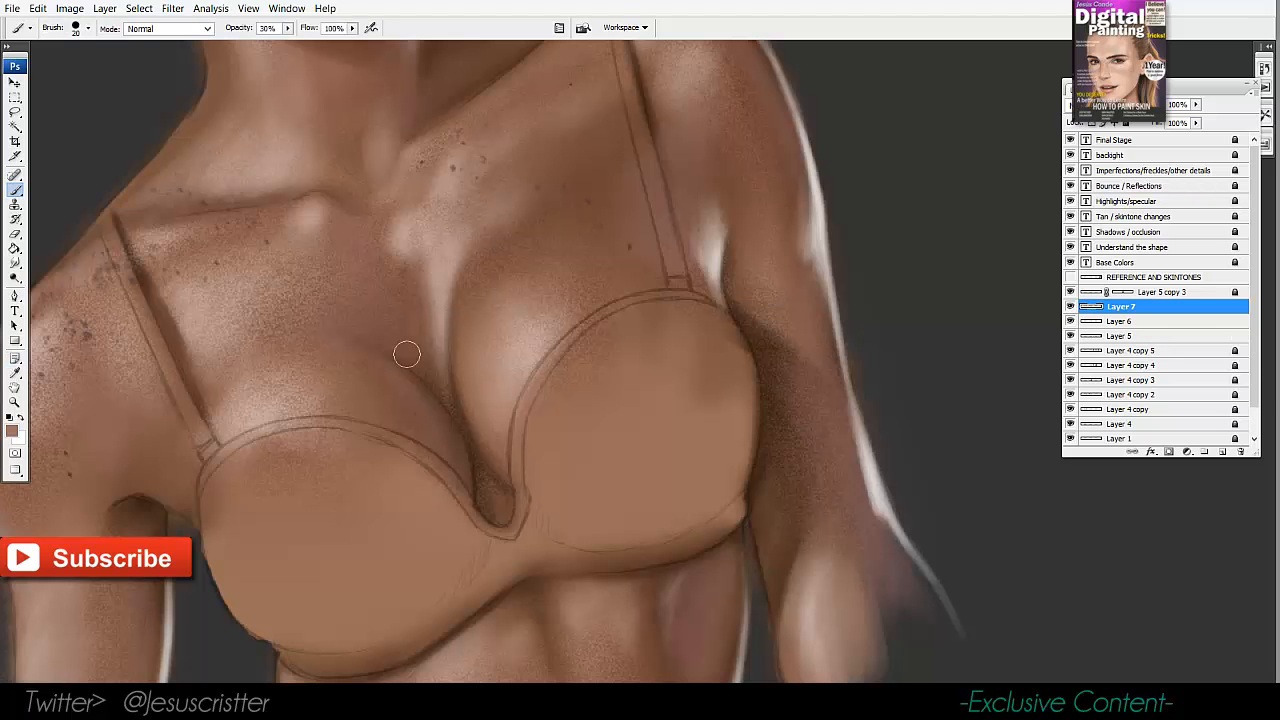
pyautogui.press(']')
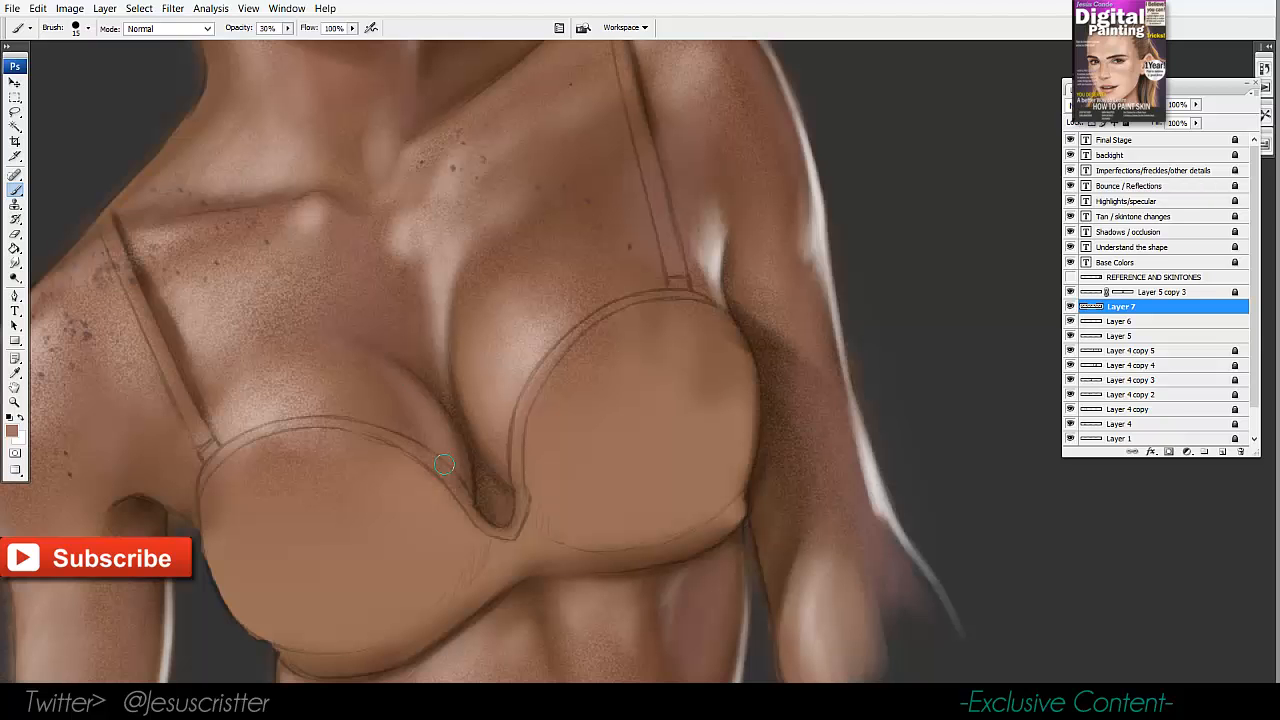
# Darken the shadow on the arm beside the bra cup with a sampled dark brown.
pyautogui.press('z')
pyautogui.keyDown('alt'); pyautogui.click(522, 223); pyautogui.keyUp('alt')
pyautogui.keyDown('alt'); pyautogui.click(524, 223); pyautogui.keyUp('alt')
pyautogui.keyDown('alt'); pyautogui.click(530, 220); pyautogui.keyUp('alt')
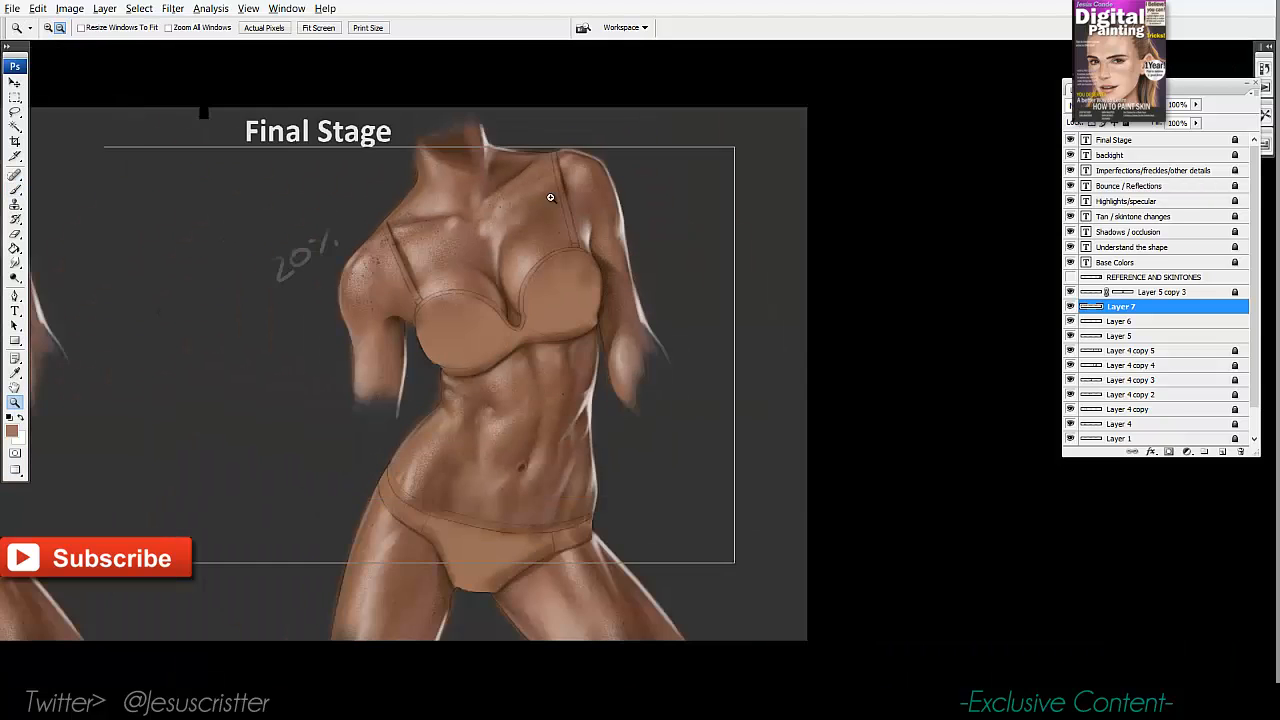
pyautogui.keyDown('alt'); pyautogui.click(549, 199); pyautogui.keyUp('alt')
pyautogui.click(540, 258)
pyautogui.click(533, 264)
pyautogui.click(535, 273)
pyautogui.moveTo(537, 283); pyautogui.dragTo(517, 318)
pyautogui.press('b')
pyautogui.keyDown('alt'); pyautogui.click(542, 376); pyautogui.keyUp('alt')
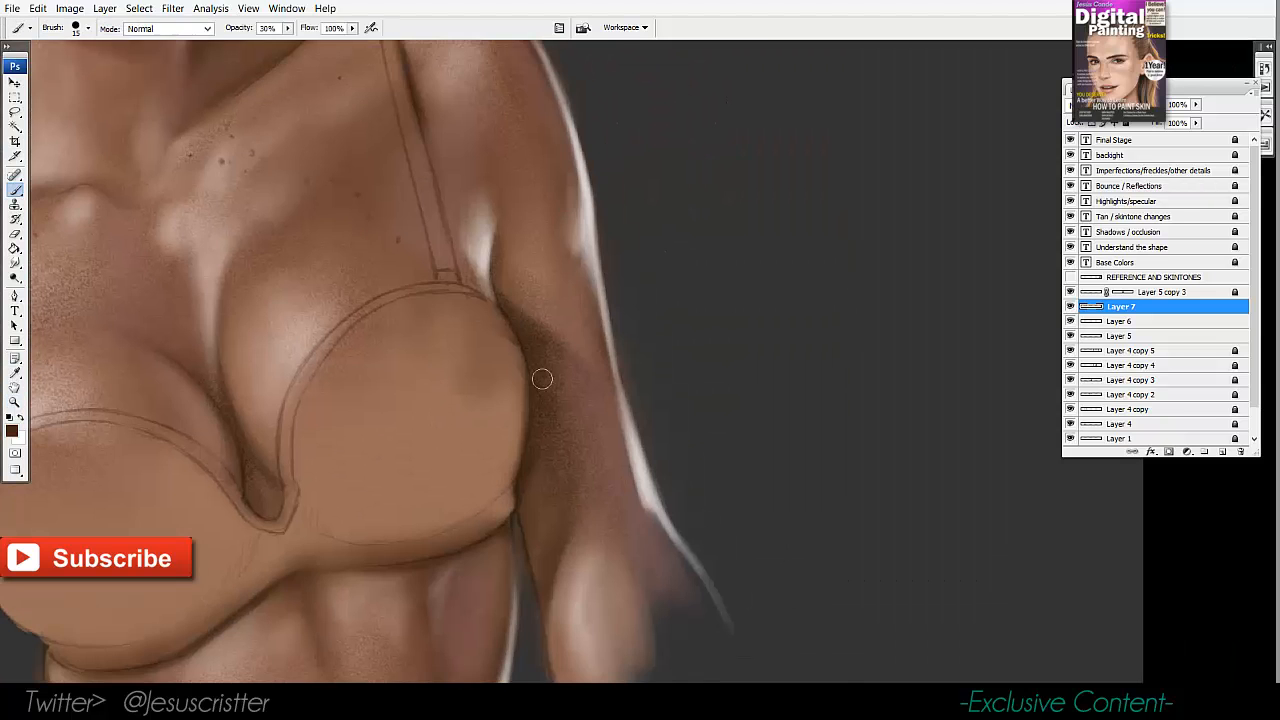
# Extend and soften the inner arm shadow with sampled browns, using a size 20 brush.
pyautogui.keyDown('alt'); pyautogui.click(546, 330); pyautogui.keyUp('alt')
pyautogui.press(']')
pyautogui.moveTo(573, 362)
pyautogui.mouseDown()
pyautogui.moveTo(570, 515)
pyautogui.moveTo(573, 364)
pyautogui.moveTo(569, 425)
pyautogui.moveTo(609, 418)
pyautogui.moveTo(551, 410)
pyautogui.moveTo(580, 460)
pyautogui.mouseUp()
pyautogui.keyDown('alt'); pyautogui.click(573, 405); pyautogui.keyUp('alt')
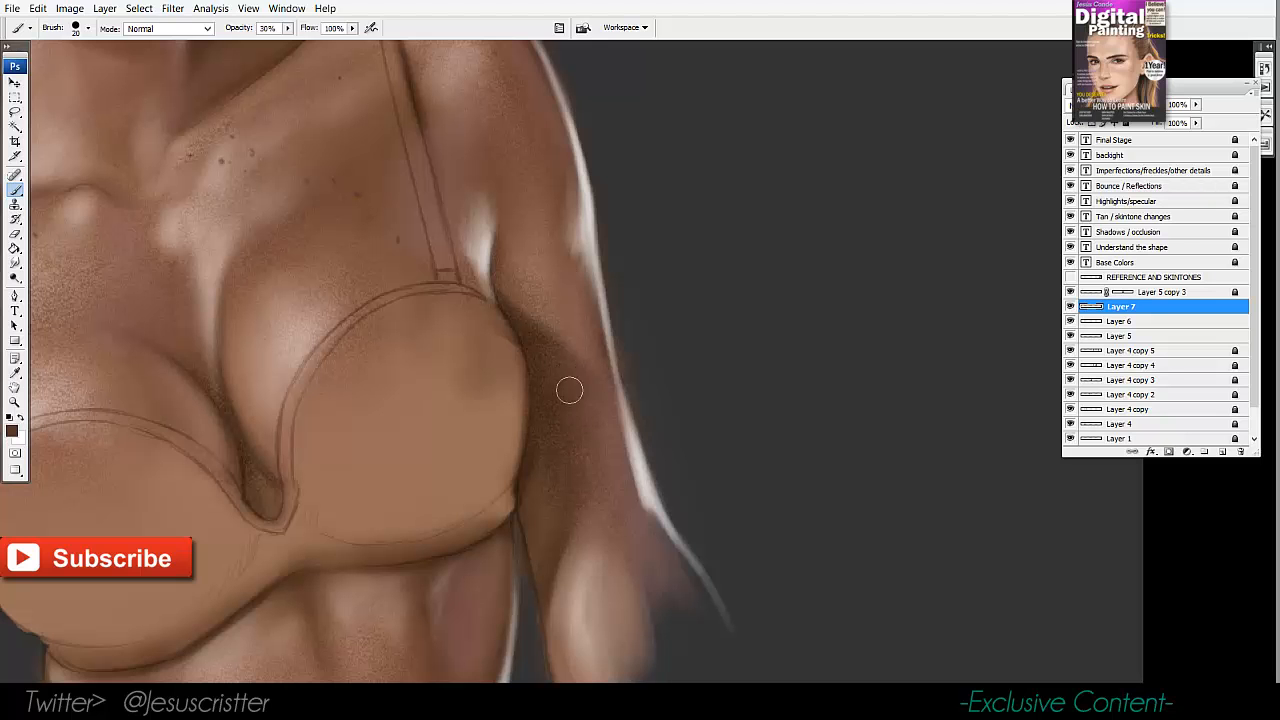
pyautogui.moveTo(569, 390)
pyautogui.mouseDown()
pyautogui.moveTo(534, 437)
pyautogui.moveTo(554, 484)
pyautogui.moveTo(598, 495)
pyautogui.moveTo(564, 524)
pyautogui.moveTo(602, 385)
pyautogui.moveTo(543, 363)
pyautogui.mouseUp()
pyautogui.press('z')
pyautogui.keyDown('alt'); pyautogui.click(548, 355); pyautogui.keyUp('alt')
pyautogui.keyDown('alt'); pyautogui.click(615, 265); pyautogui.keyUp('alt')
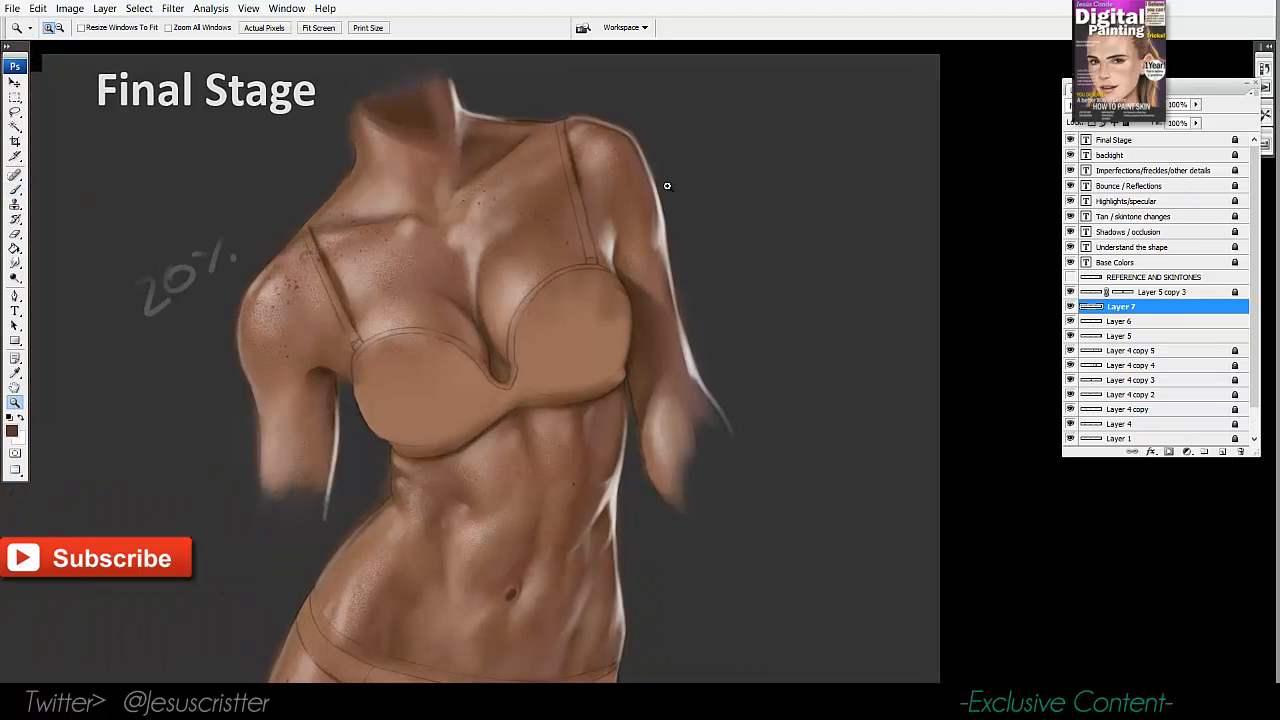
# Add a new layer and set the foreground color to a bright orange-red.
pyautogui.hotkey('ctrl', 'shift', 'n')
pyautogui.press('Return')
pyautogui.moveTo(688, 318); pyautogui.dragTo(676, 308)
pyautogui.press('b')
pyautogui.click(15, 432)
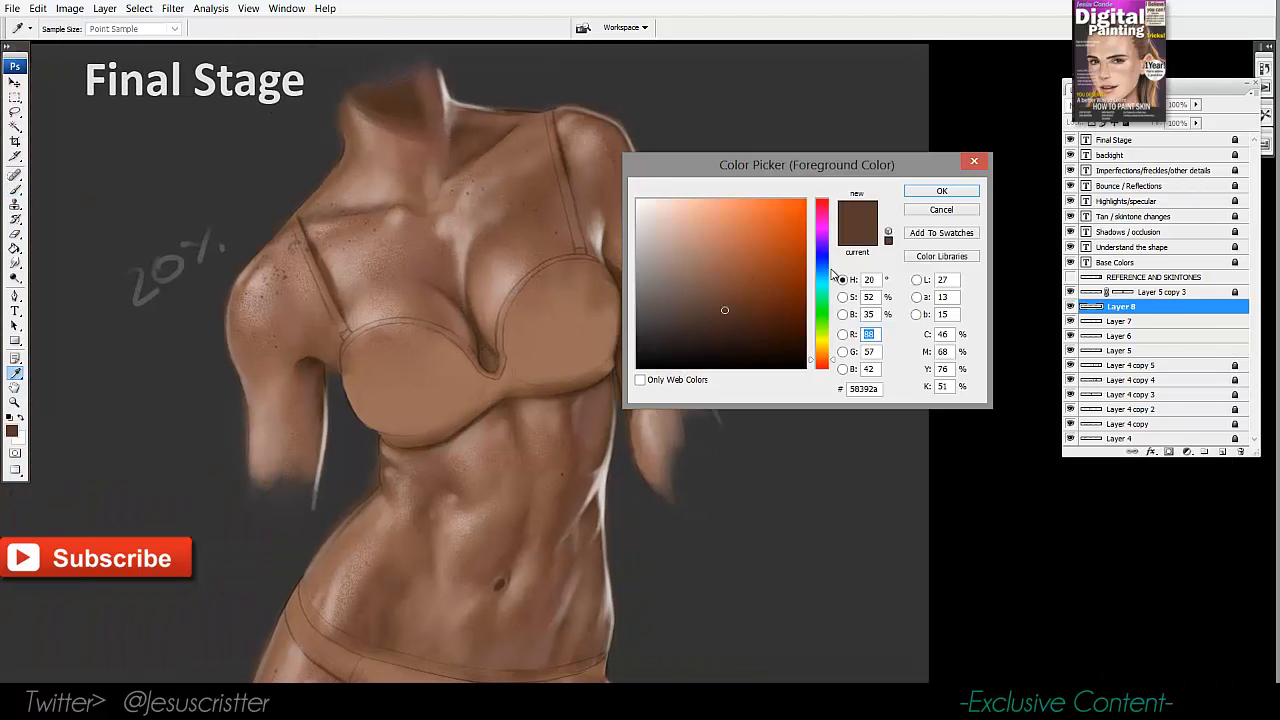
pyautogui.moveTo(760, 259); pyautogui.dragTo(767, 206)
pyautogui.click(833, 365)
pyautogui.click(926, 194)
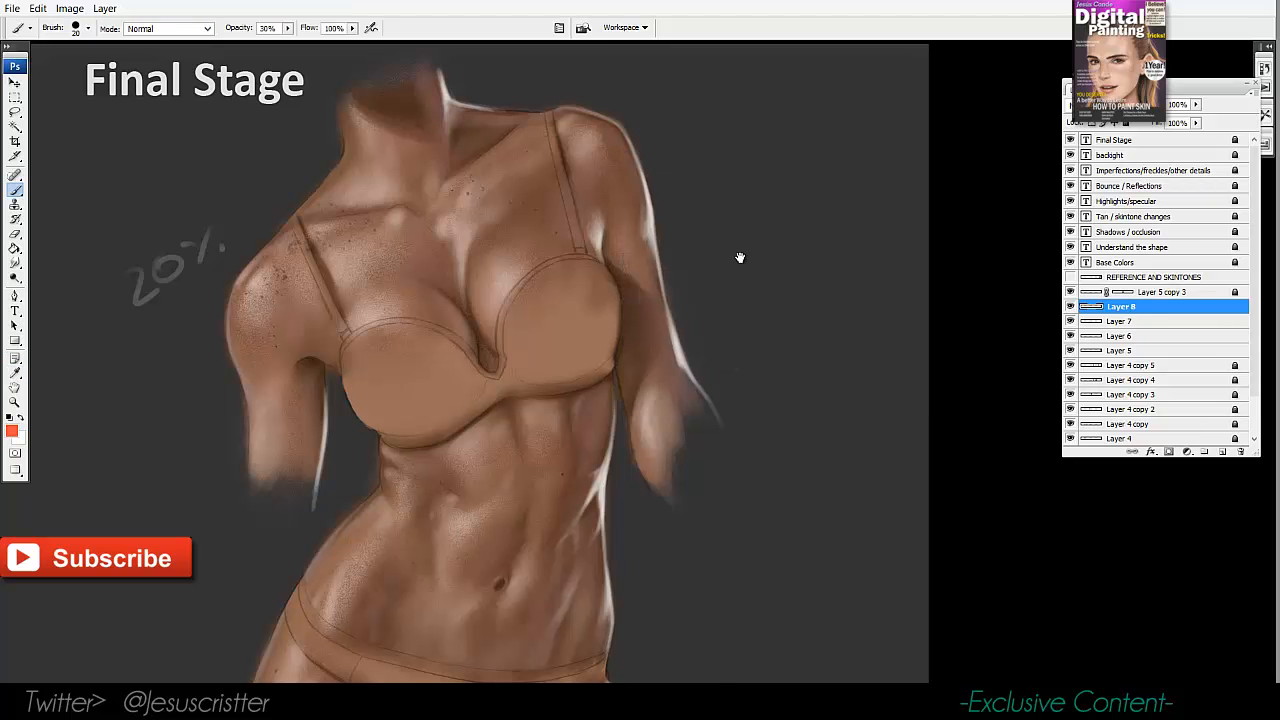
# Add another layer, brush the orange-red over the arms and torso, and set the layer opacity to 30%.
pyautogui.moveTo(740, 257); pyautogui.dragTo(750, 249)
pyautogui.hotkey('ctrl', 'shift', 'n')
pyautogui.press('Return')
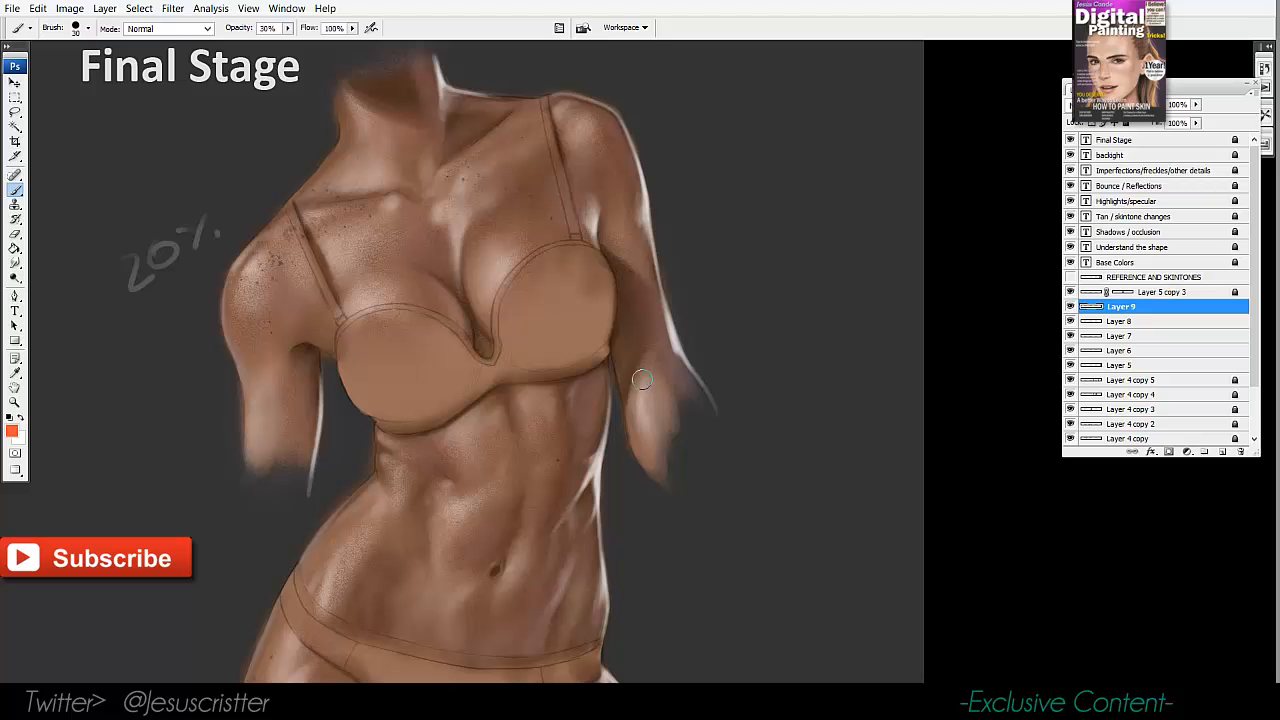
pyautogui.press('space')
pyautogui.moveTo(655, 375); pyautogui.dragTo(654, 372)
pyautogui.press('3')
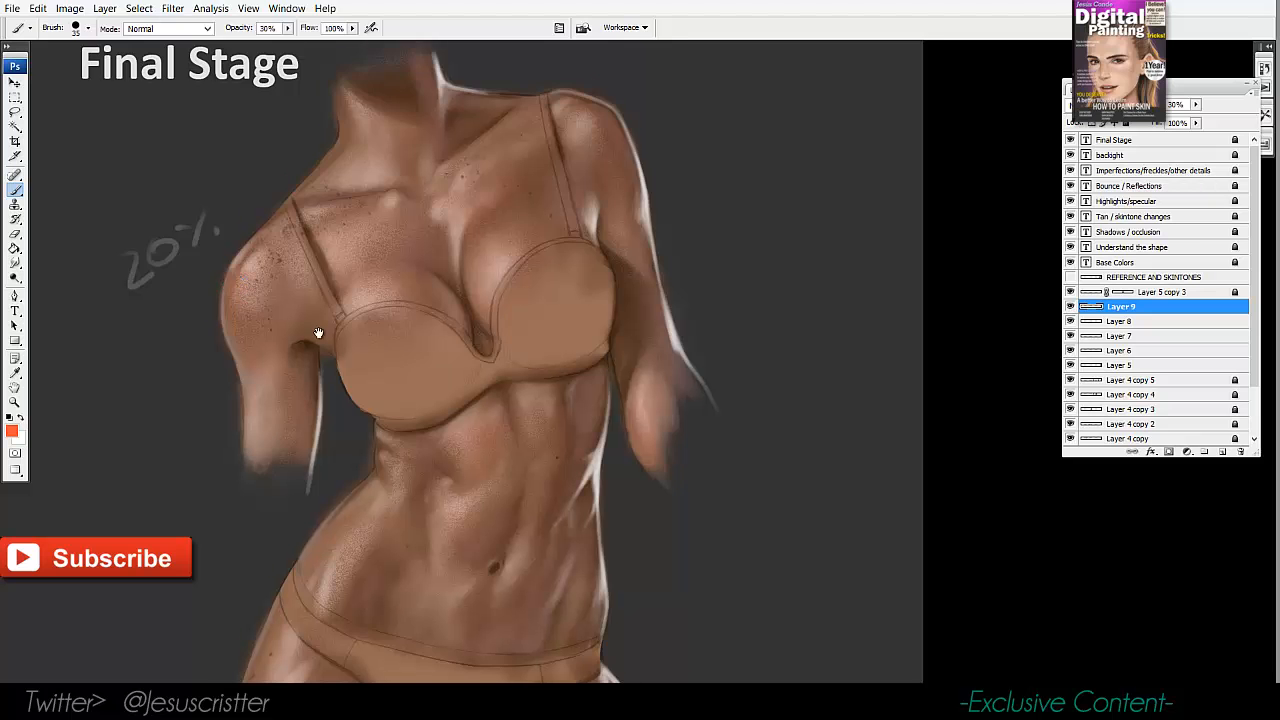
# Tint the abdomen and thighs with the orange-red using a size 45 brush, and erase the excess at the thigh's edge.
pyautogui.moveTo(318, 332); pyautogui.dragTo(345, 168)
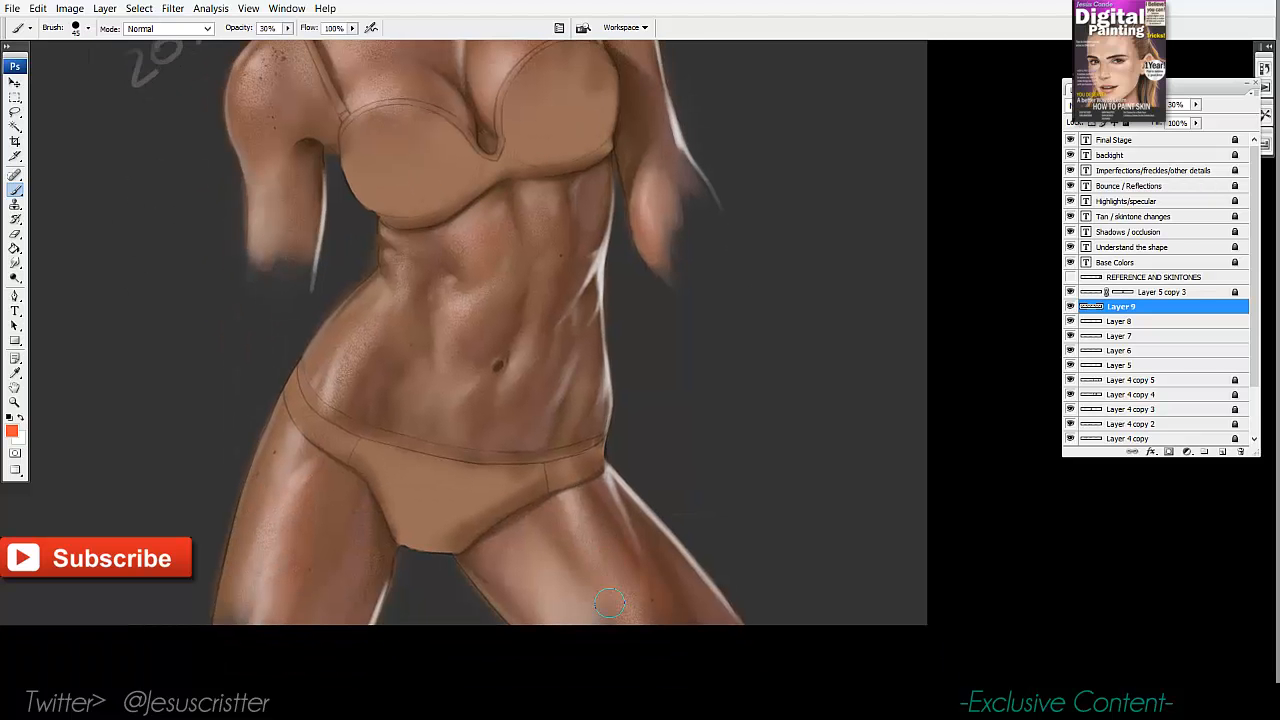
pyautogui.press('e')
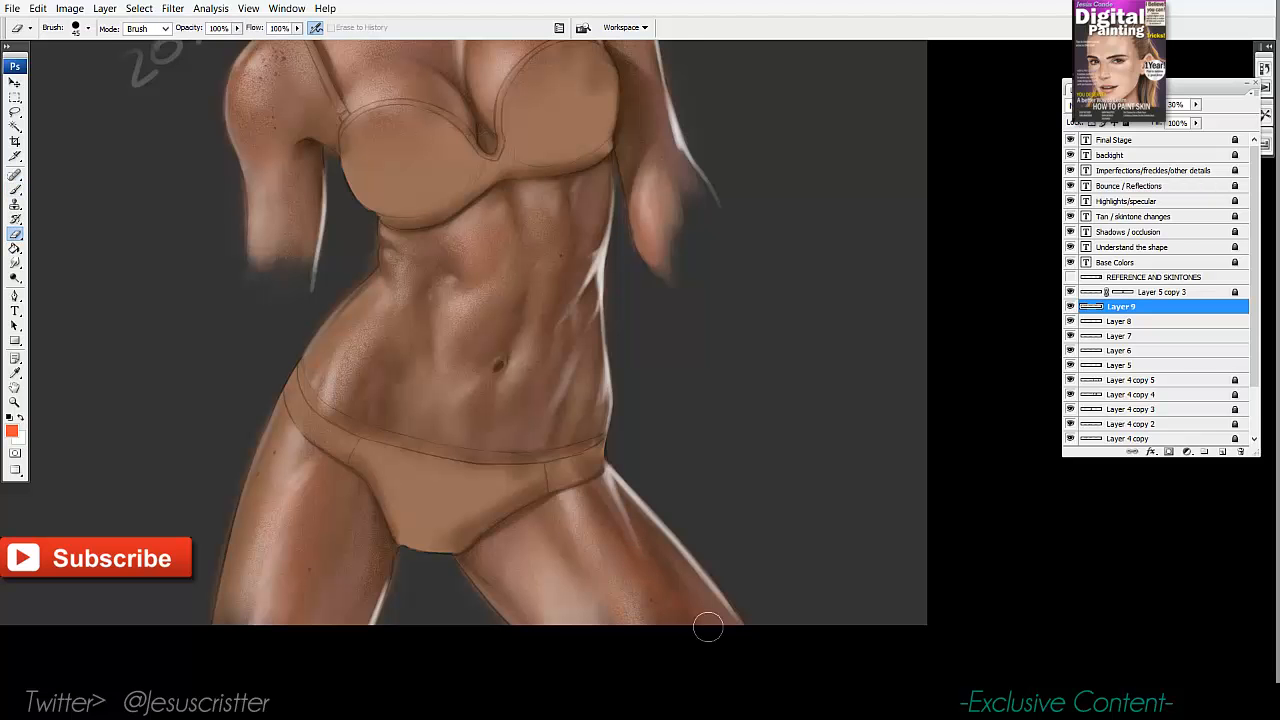
# Brush the orange-red tint over the upper chest and shoulder, and reduce the brush size to 30.
pyautogui.press('b')
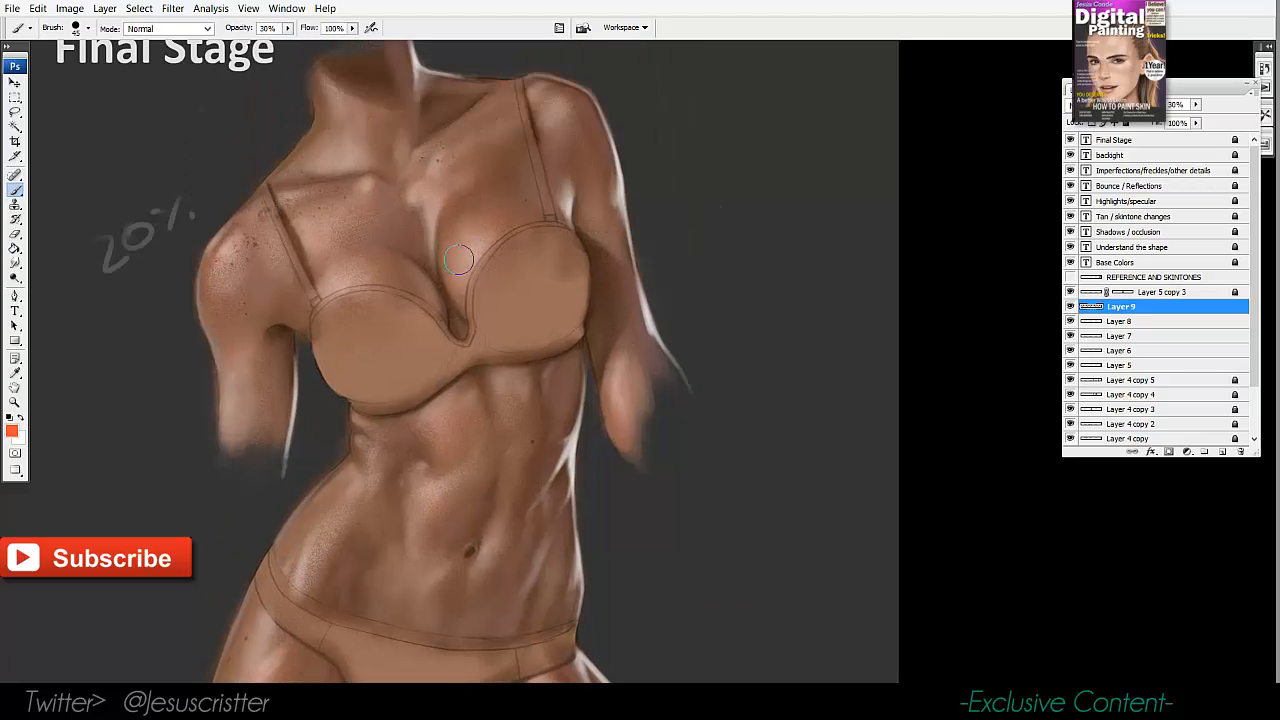
pyautogui.moveTo(515, 115); pyautogui.dragTo(517, 188)
pyautogui.press('[')
pyautogui.press('[')
pyautogui.press('[')
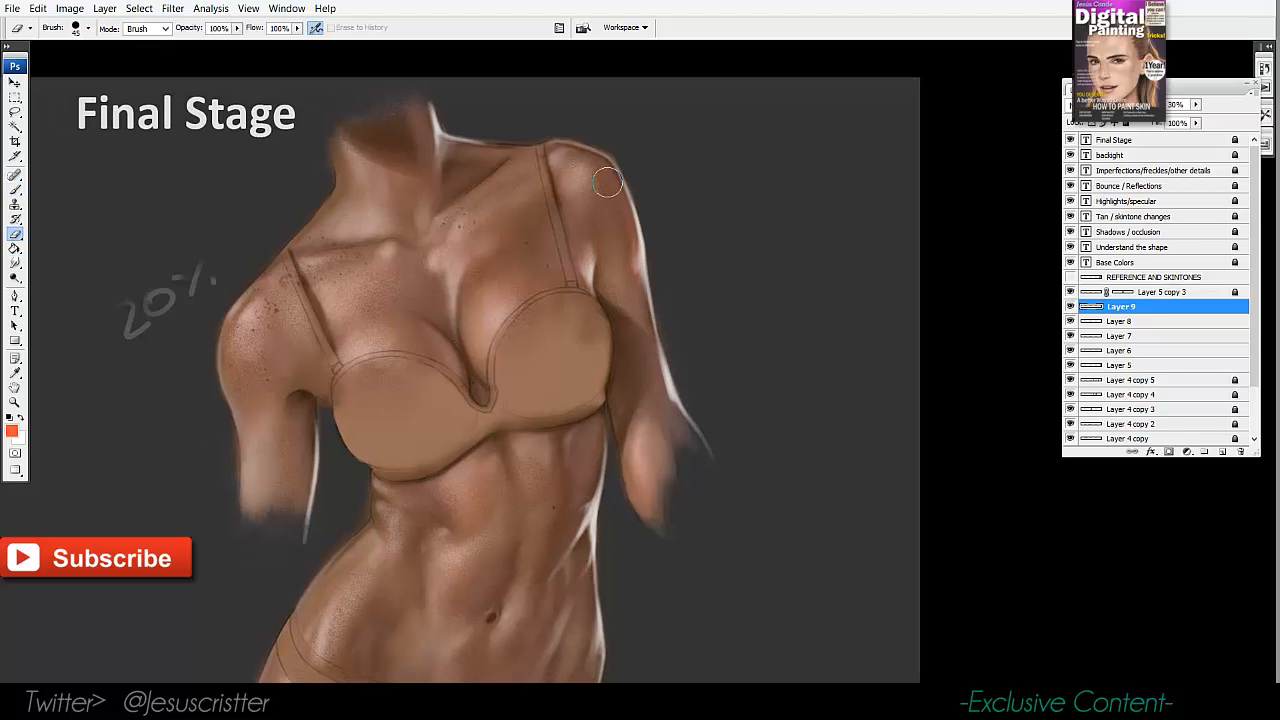
# Add a new layer and paint an orange-red reference swatch on the empty background beside the figure.
pyautogui.press('z')
pyautogui.keyDown('alt'); pyautogui.click(741, 262); pyautogui.keyUp('alt')
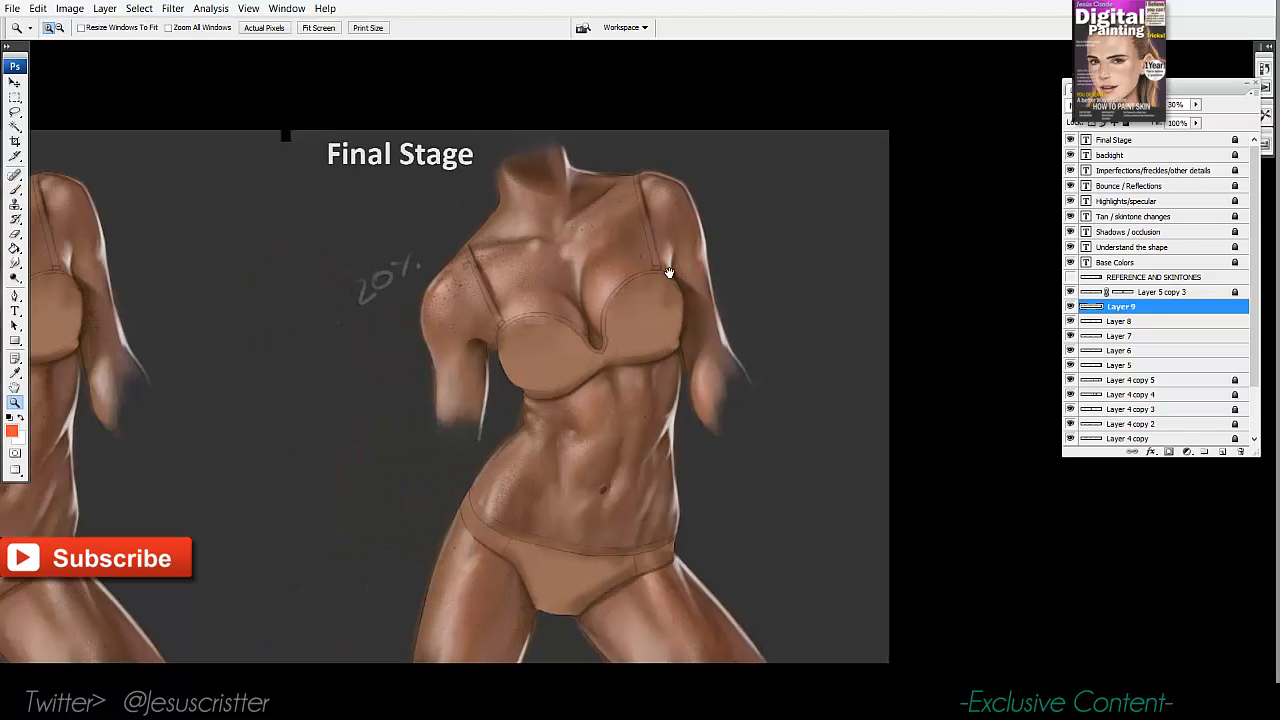
pyautogui.moveTo(220, 142); pyautogui.dragTo(1060, 565)
pyautogui.press('b')
pyautogui.moveTo(911, 337)
pyautogui.mouseDown()
pyautogui.moveTo(909, 324)
pyautogui.moveTo(918, 340)
pyautogui.mouseUp()
pyautogui.hotkey('ctrl', 'shift', 'n')
pyautogui.press('Return')
# Set the foreground color to a lighter, yellower orange and add a new layer for it.
pyautogui.click(11, 430)
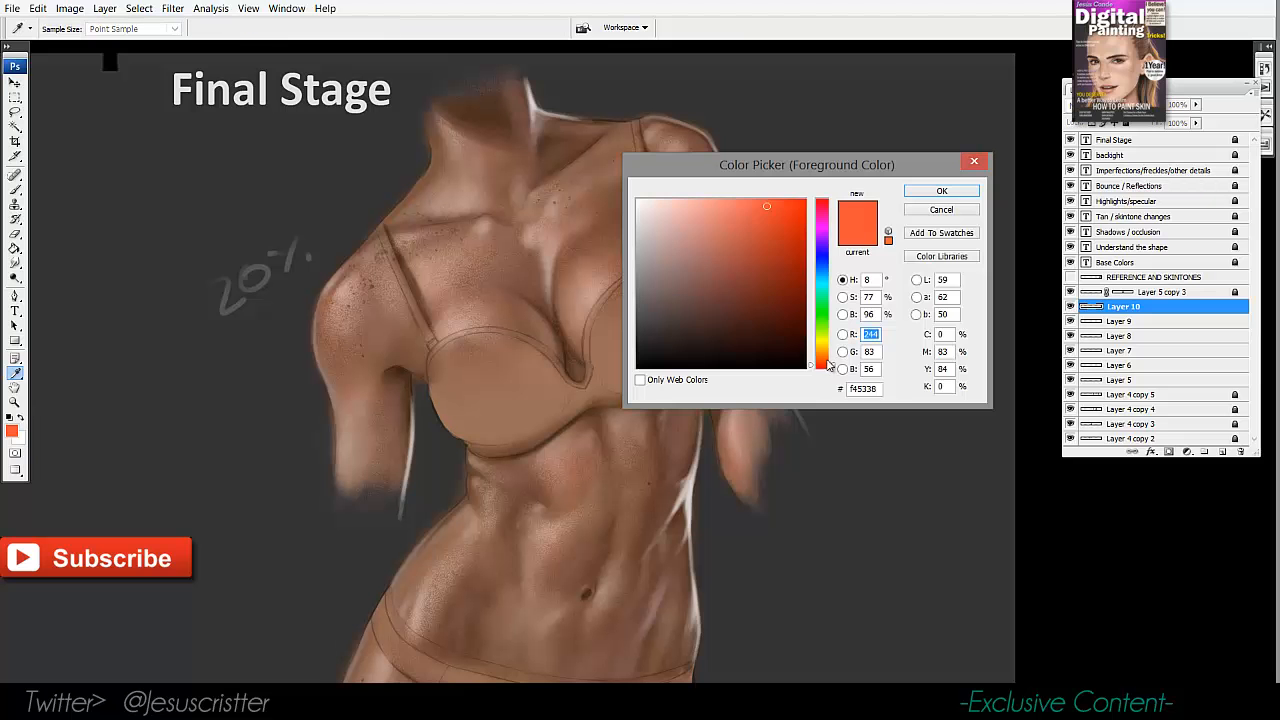
pyautogui.moveTo(831, 367); pyautogui.dragTo(835, 363)
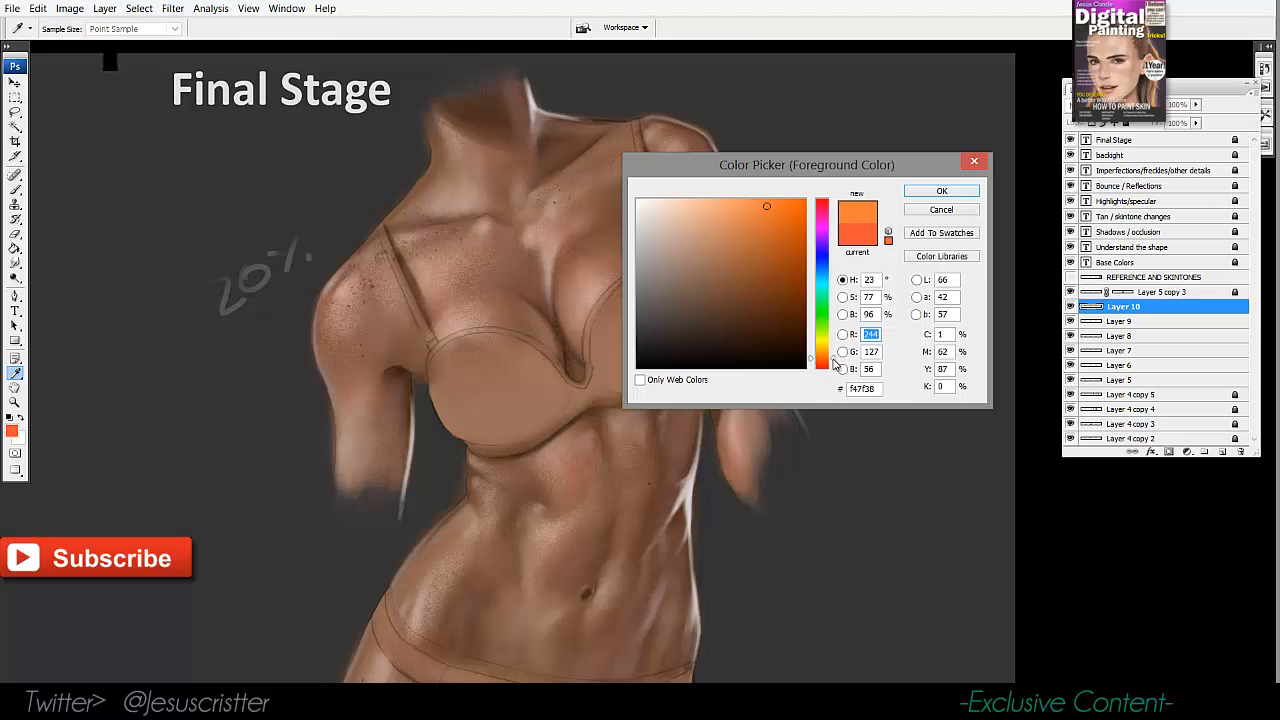
pyautogui.click(745, 226)
pyautogui.click(932, 192)
pyautogui.hotkey('ctrl', 'shift', 'n')
pyautogui.press('Return')
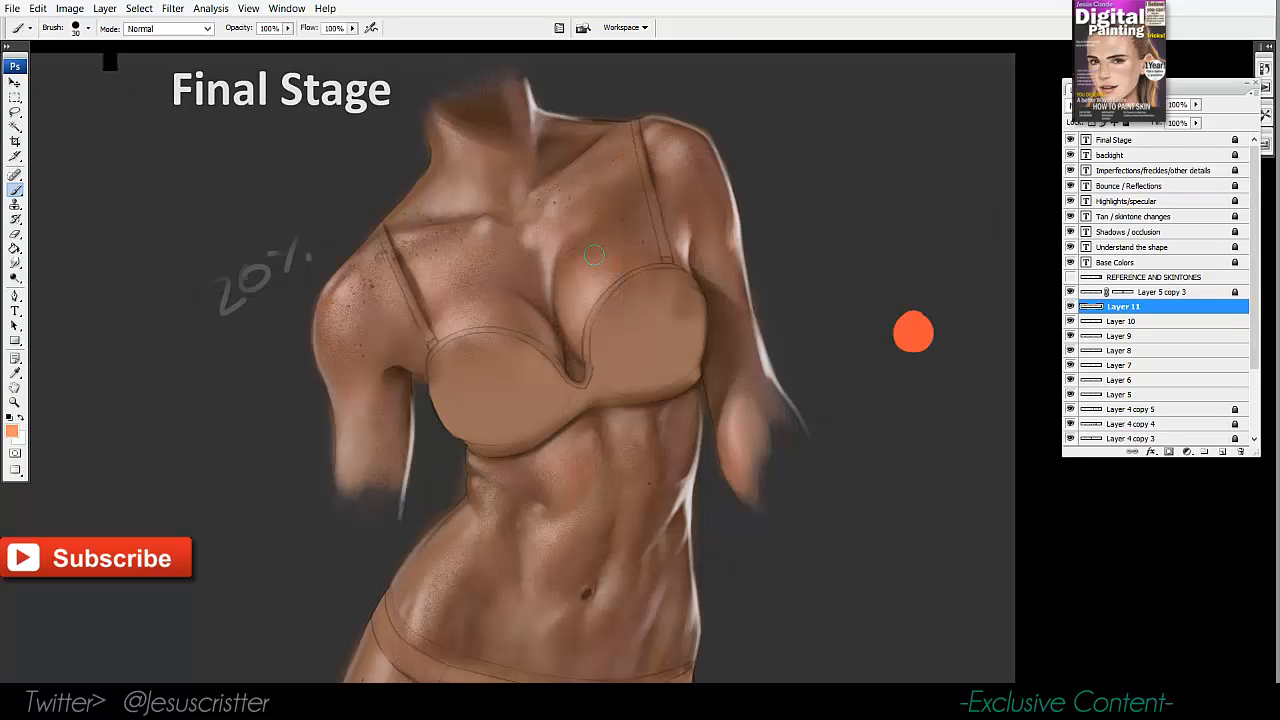
# Brush the light orange over the upper chest at size 45 and set the layer opacity to 20%.
pyautogui.press(']')
pyautogui.press(']')
pyautogui.press(']')
pyautogui.moveTo(594, 256)
pyautogui.mouseDown()
pyautogui.moveTo(581, 313)
pyautogui.moveTo(622, 240)
pyautogui.moveTo(588, 256)
pyautogui.mouseUp()
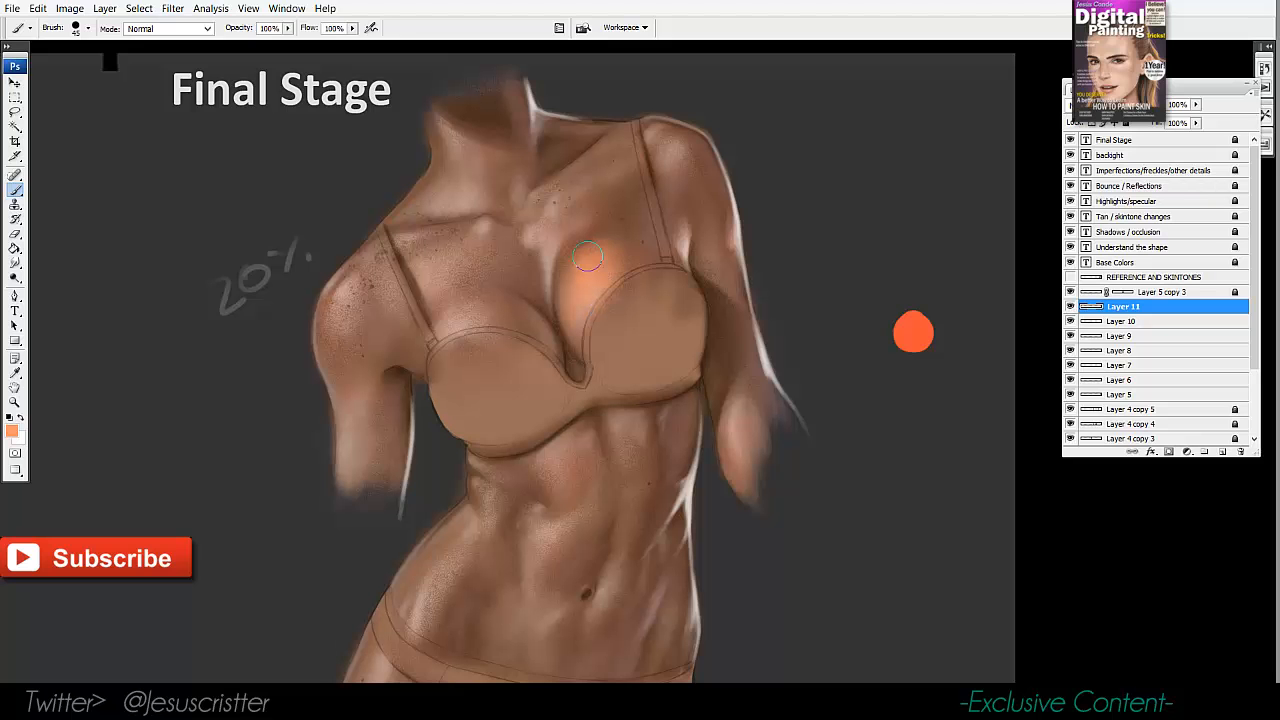
pyautogui.press('2')
pyautogui.press('h')
pyautogui.press('2')
pyautogui.press('b')
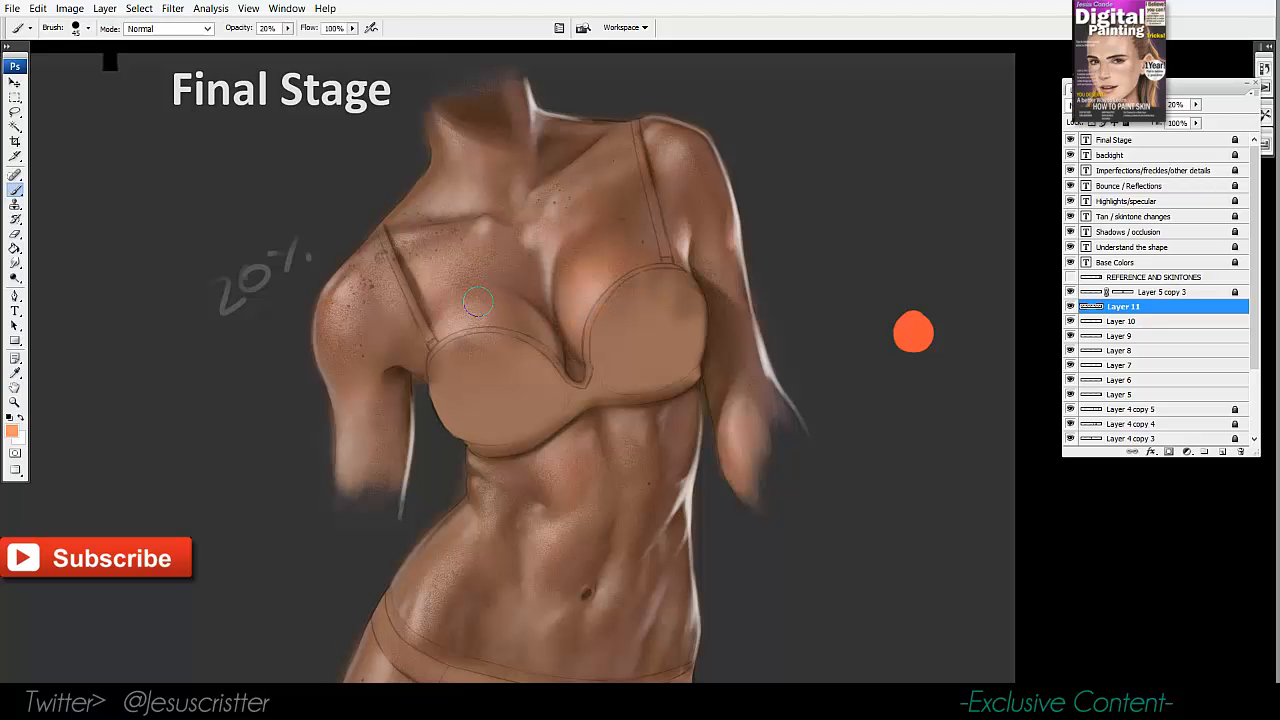
# Fine-tune the light-orange tint by setting the layer opacity to 22%.
pyautogui.press('4')
pyautogui.hotkey('ctrl', '+')
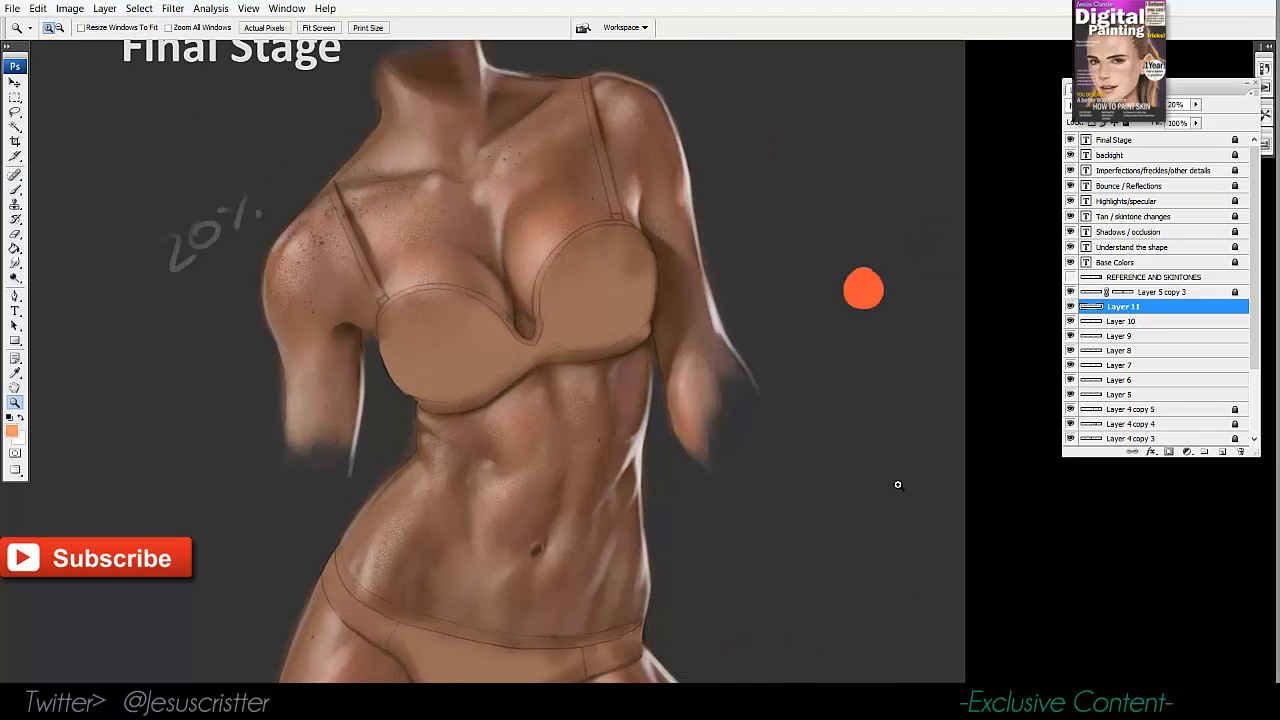
pyautogui.click(820, 311)
pyautogui.keyDown('alt'); pyautogui.click(895, 346); pyautogui.keyUp('alt')
pyautogui.press('h')
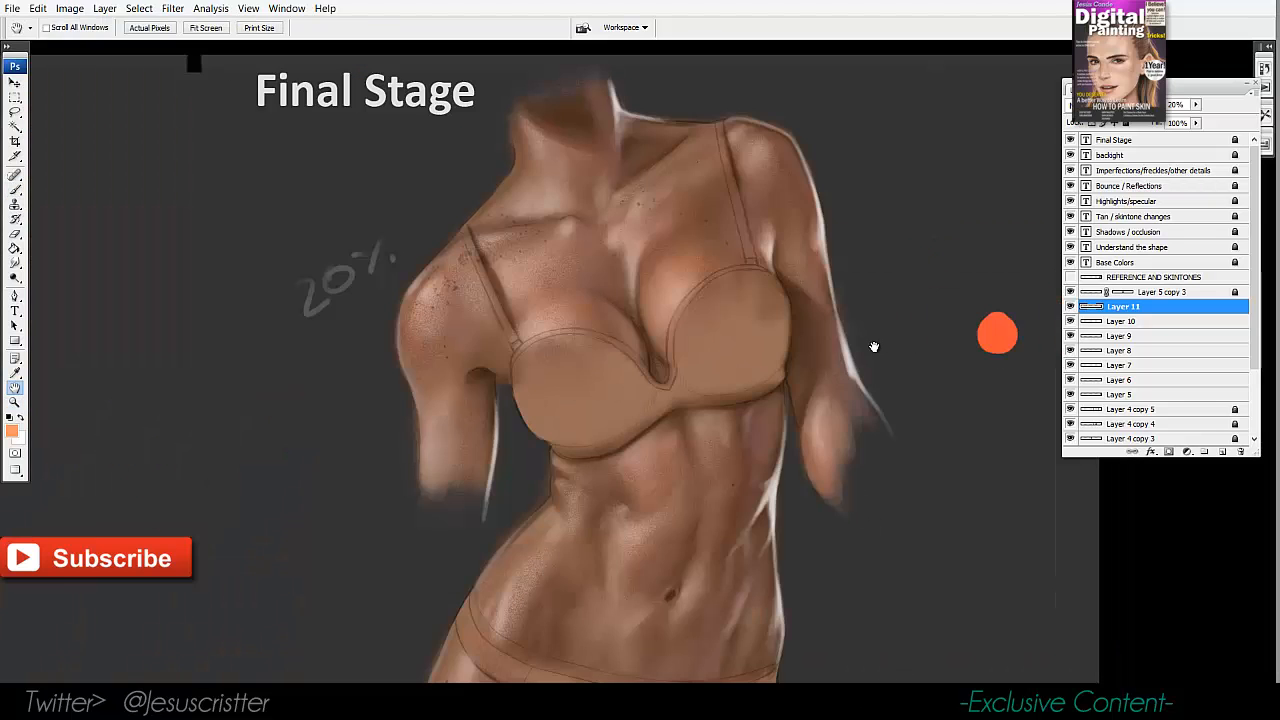
pyautogui.press('6')
pyautogui.press('3')
pyautogui.press('2')
pyautogui.press('2')
pyautogui.moveTo(877, 346); pyautogui.dragTo(843, 336)
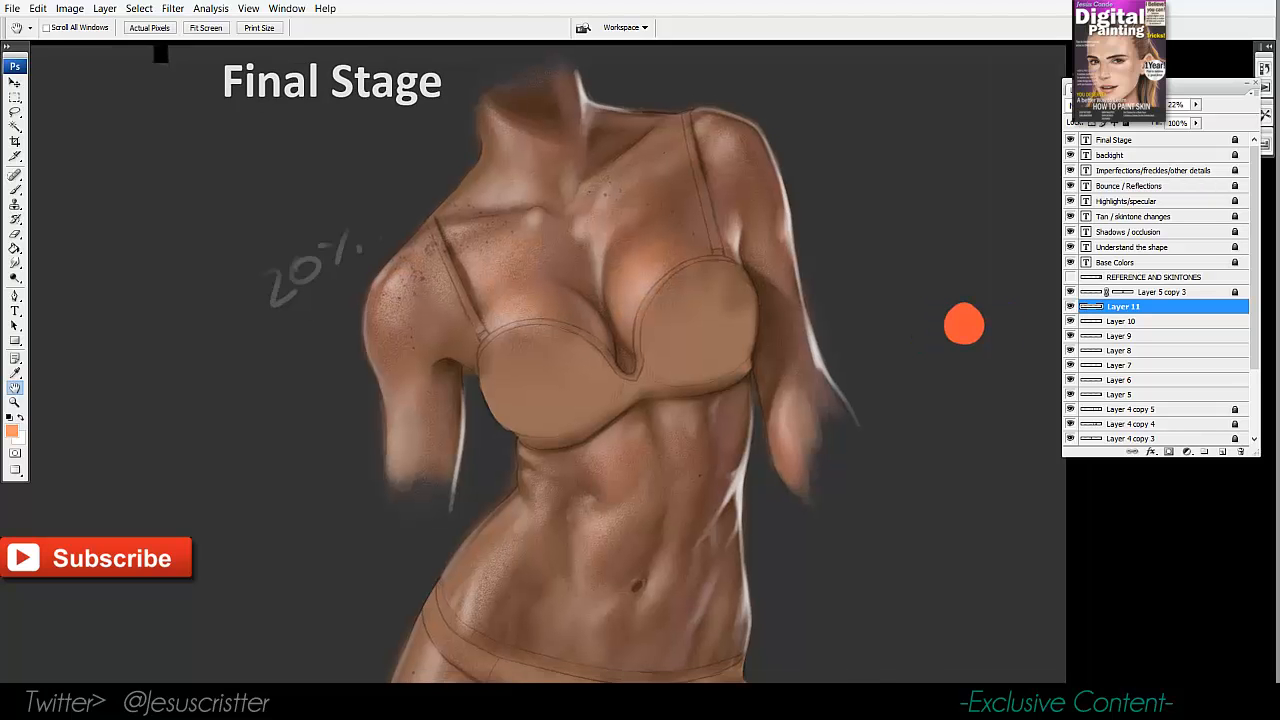
# Add a new layer and paint a light-orange swatch below the orange-red one at full opacity, using a size 40 brush.
pyautogui.press('b')
pyautogui.press('0')
pyautogui.moveTo(968, 391); pyautogui.dragTo(979, 379)
pyautogui.hotkey('ctrl', 'shift', 'n')
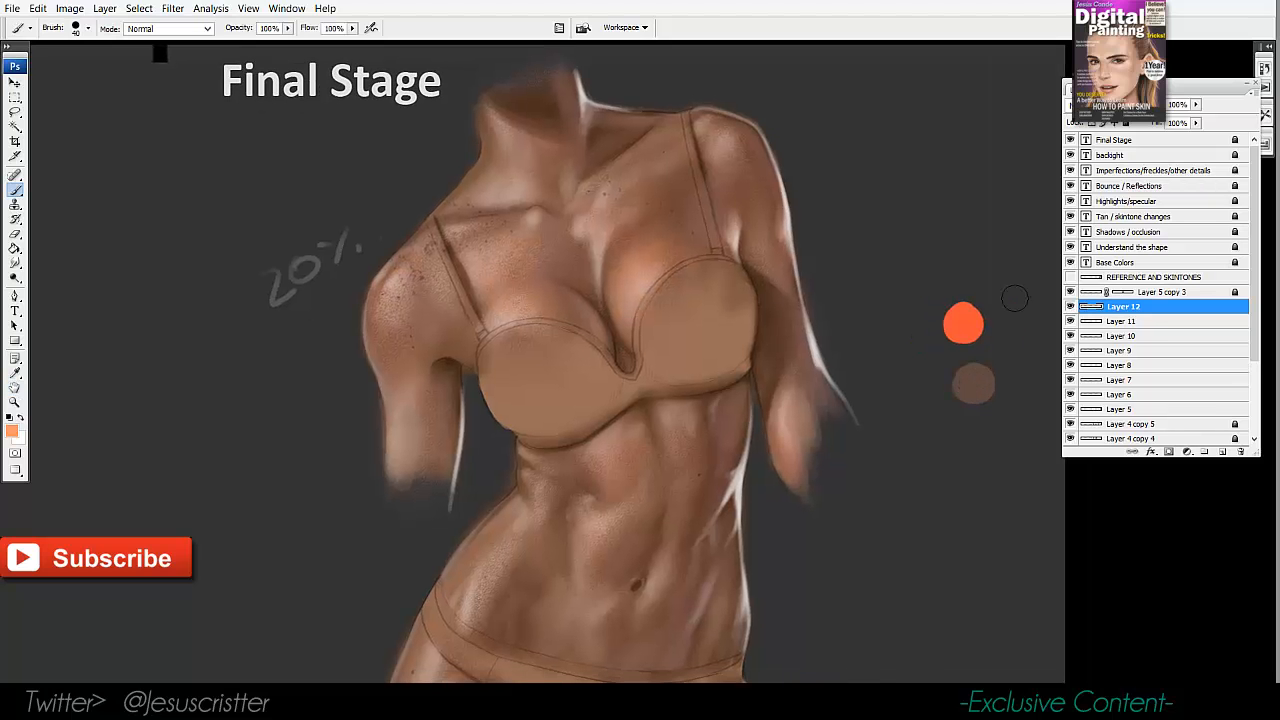
pyautogui.press('Return')
pyautogui.press('[')
pyautogui.click(971, 386)
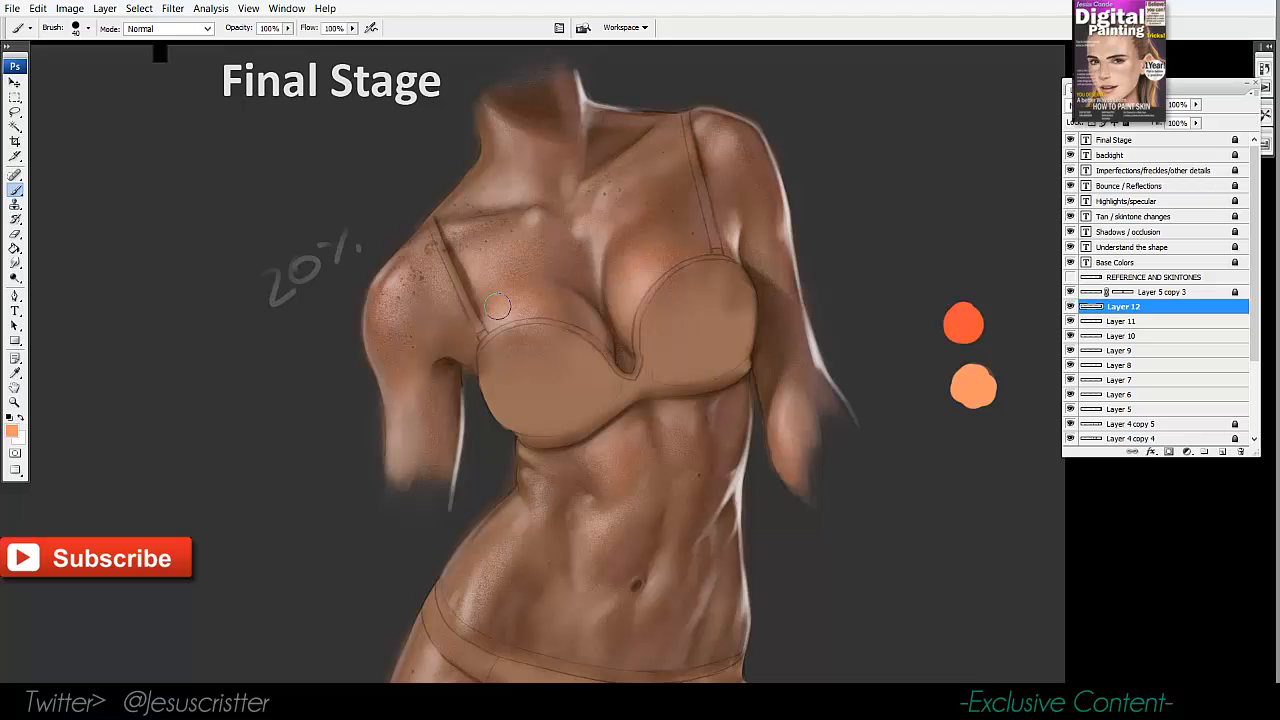
# Add a separate layer and repaint the light-orange swatch on it at full strength.
pyautogui.press('h')
pyautogui.press('5')
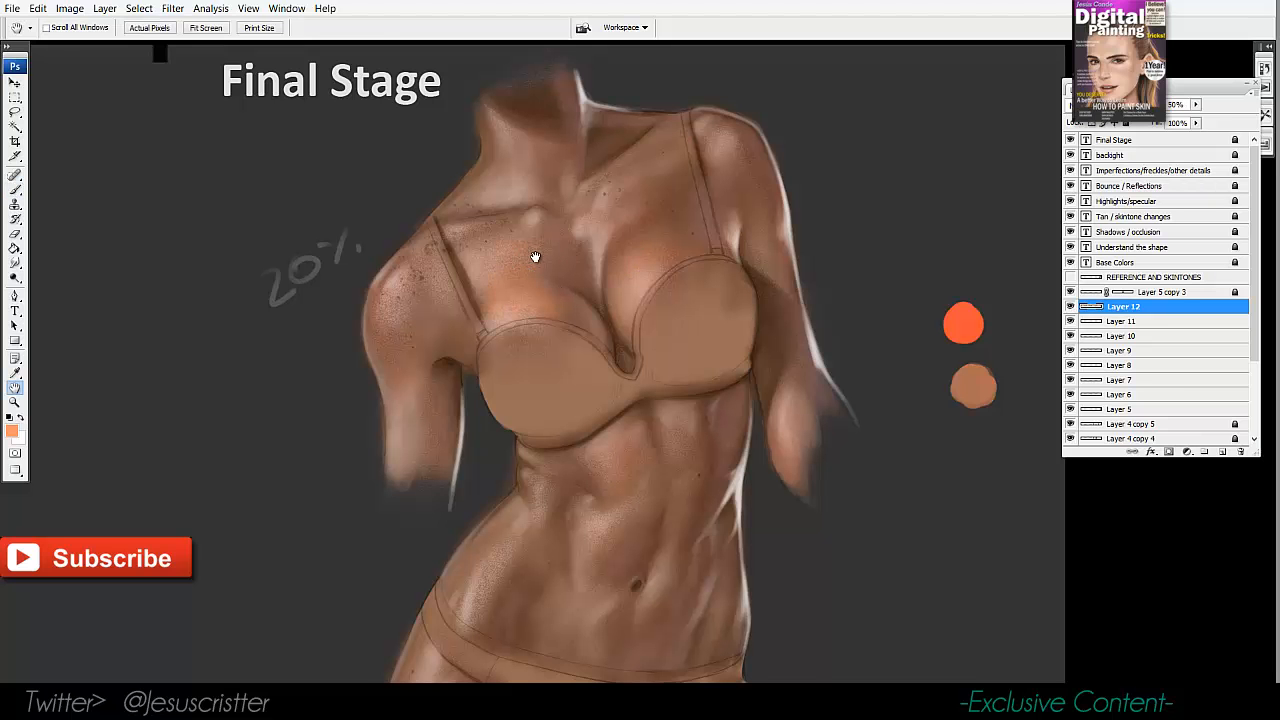
pyautogui.press('0')
pyautogui.click(1222, 452)
pyautogui.moveTo(991, 355); pyautogui.dragTo(987, 351)
pyautogui.press('b')
pyautogui.moveTo(962, 376); pyautogui.dragTo(976, 376)
# Set the opacity of Layer 12 to 20% and return to the Brush tool.
pyautogui.click(1124, 321)
pyautogui.press('h')
pyautogui.press('2')
pyautogui.press('b')
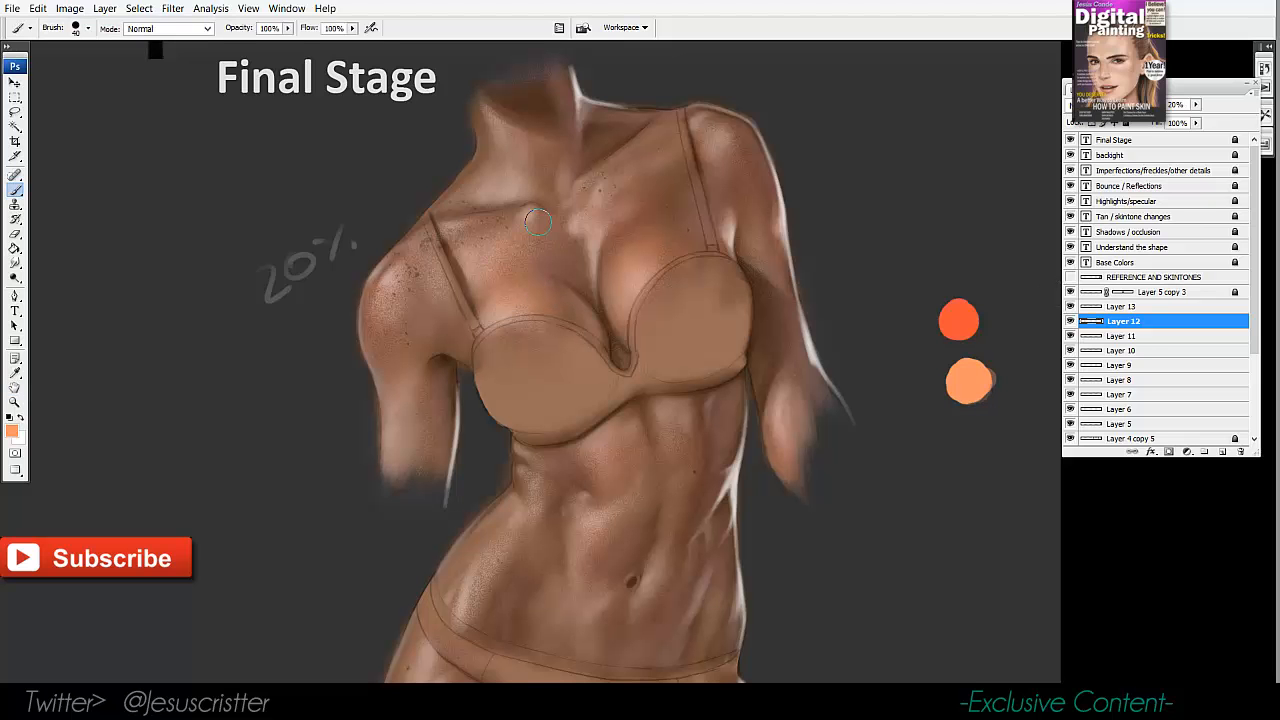
# Tint the shoulder, the waist and the upper abdomen with the light orange, using brush sizes 40 and 50.
pyautogui.moveTo(403, 285); pyautogui.dragTo(423, 273)
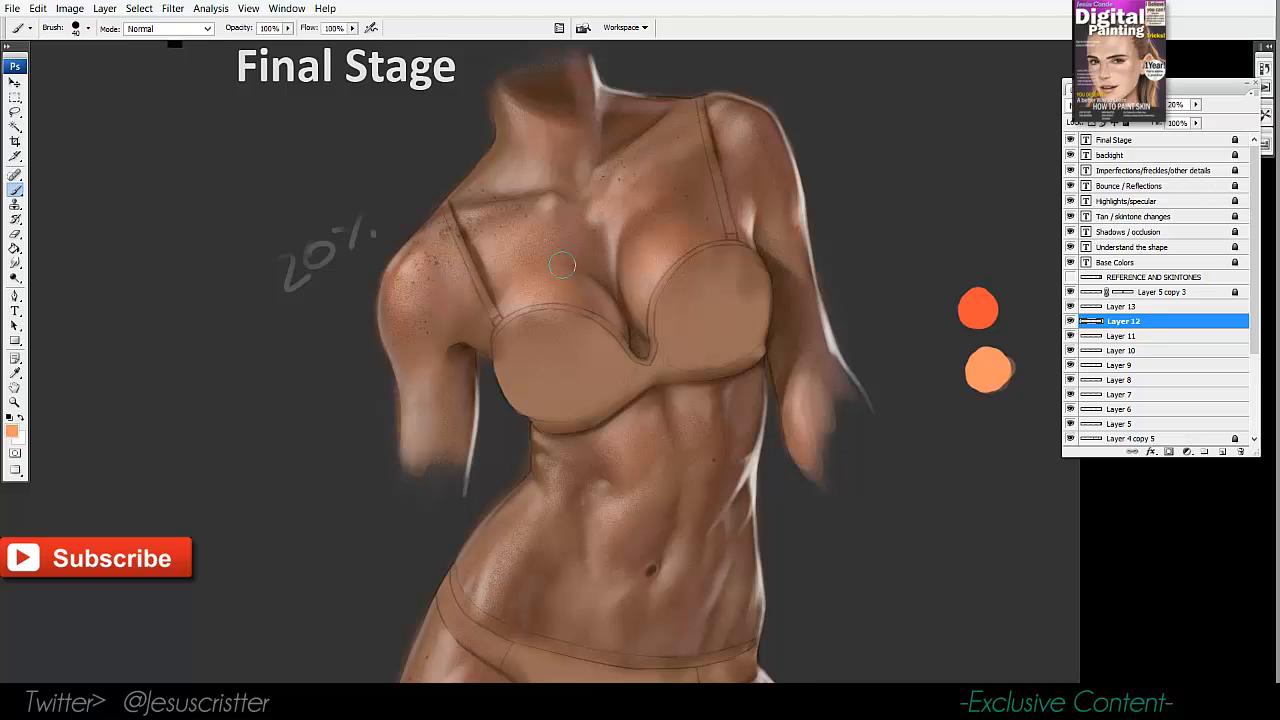
pyautogui.scroll(-2, 561, 264)
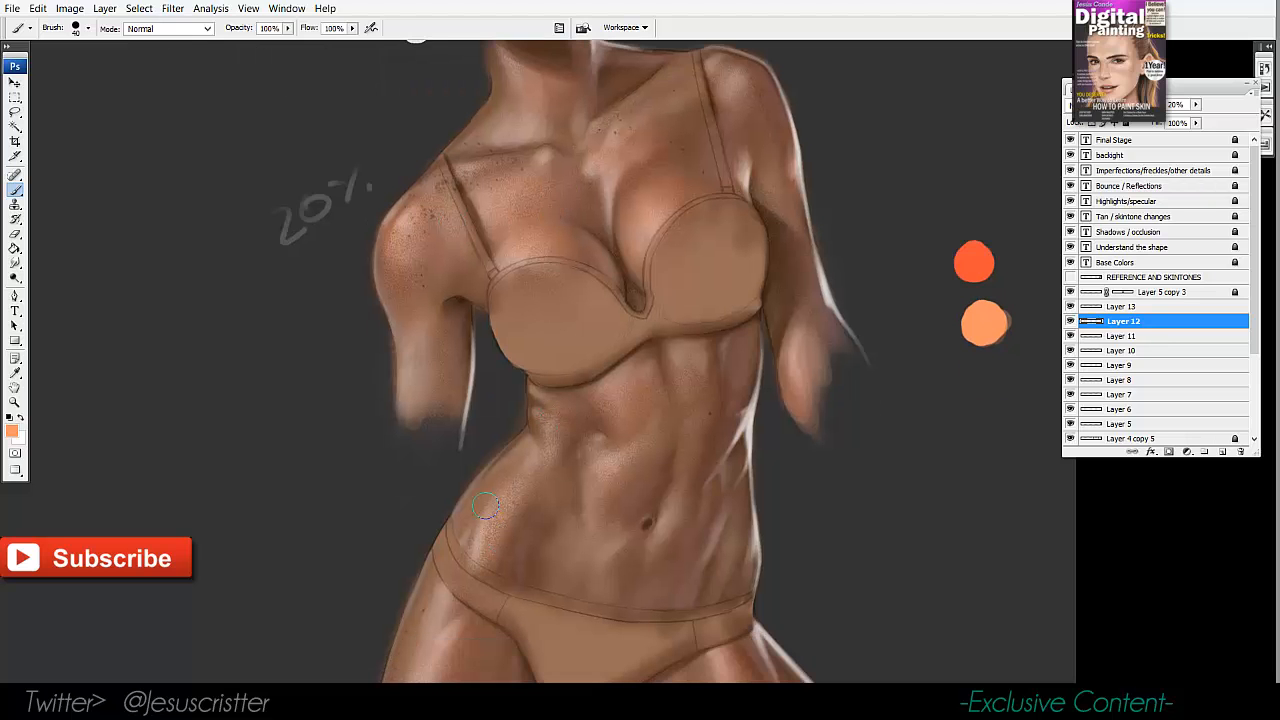
pyautogui.moveTo(485, 506); pyautogui.dragTo(479, 519)
pyautogui.press(']')
pyautogui.moveTo(608, 461); pyautogui.dragTo(604, 454)
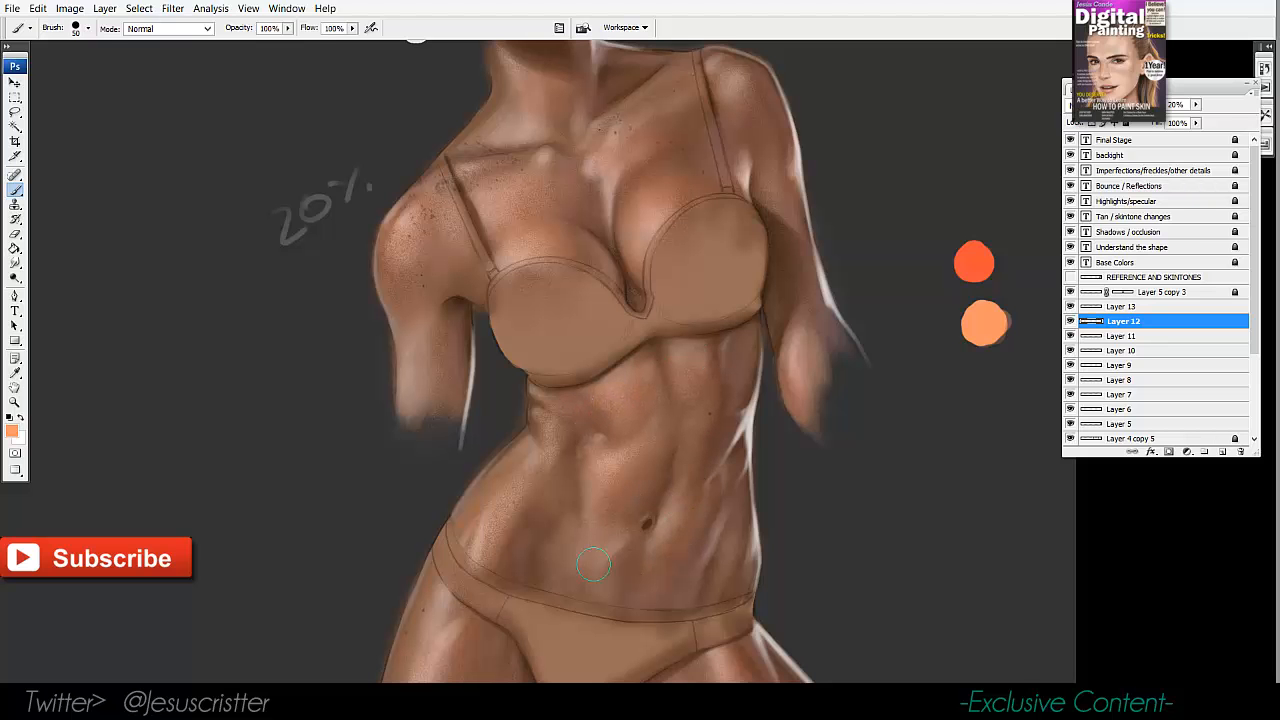
# Spread the light orange over the abdomen and thighs with a size 60 brush.
pyautogui.press(']')
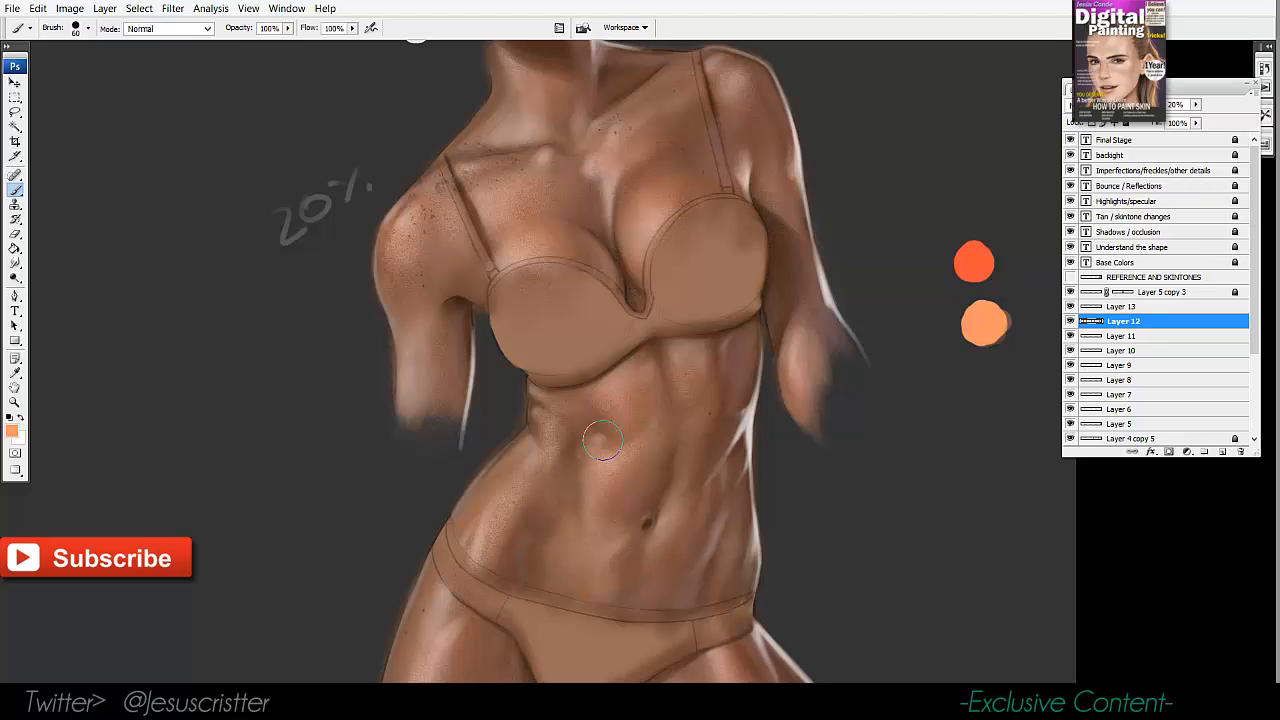
pyautogui.keyDown('alt'); pyautogui.click(683, 363); pyautogui.keyUp('alt')
pyautogui.moveTo(683, 363); pyautogui.dragTo(675, 345)
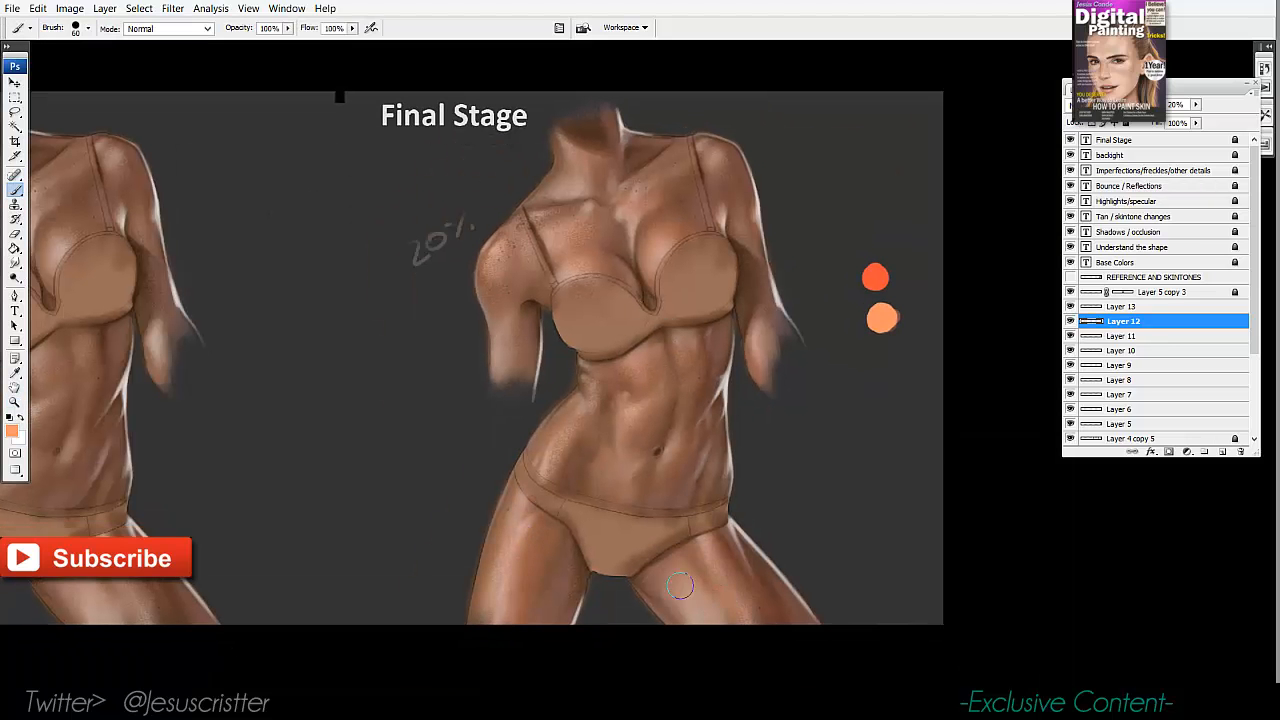
pyautogui.keyDown('ctrl'); pyautogui.click(690, 418); pyautogui.keyUp('ctrl')
pyautogui.moveTo(548, 341); pyautogui.dragTo(589, 451)
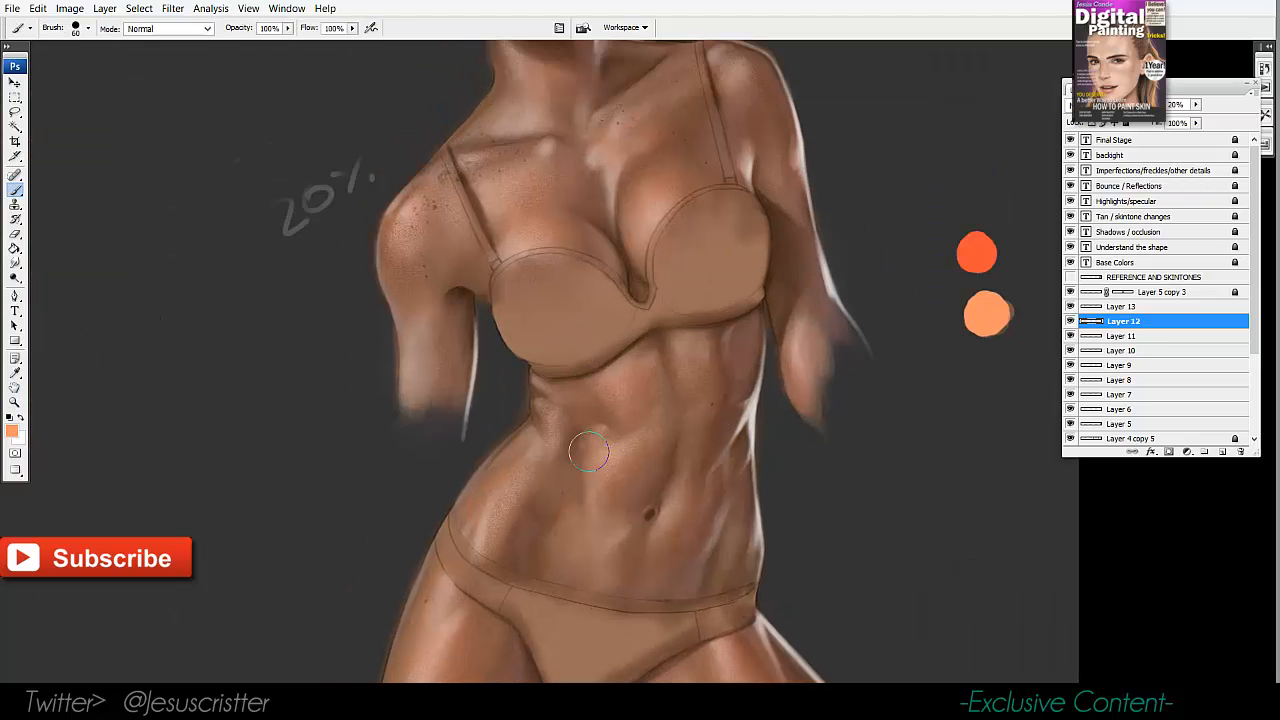
# Tint the forearm beside the torso with the light orange, using a size 45 brush.
pyautogui.press('[')
pyautogui.press('[')
pyautogui.moveTo(811, 328)
pyautogui.mouseDown()
pyautogui.moveTo(808, 310)
pyautogui.moveTo(828, 358)
pyautogui.moveTo(811, 328)
pyautogui.mouseUp()
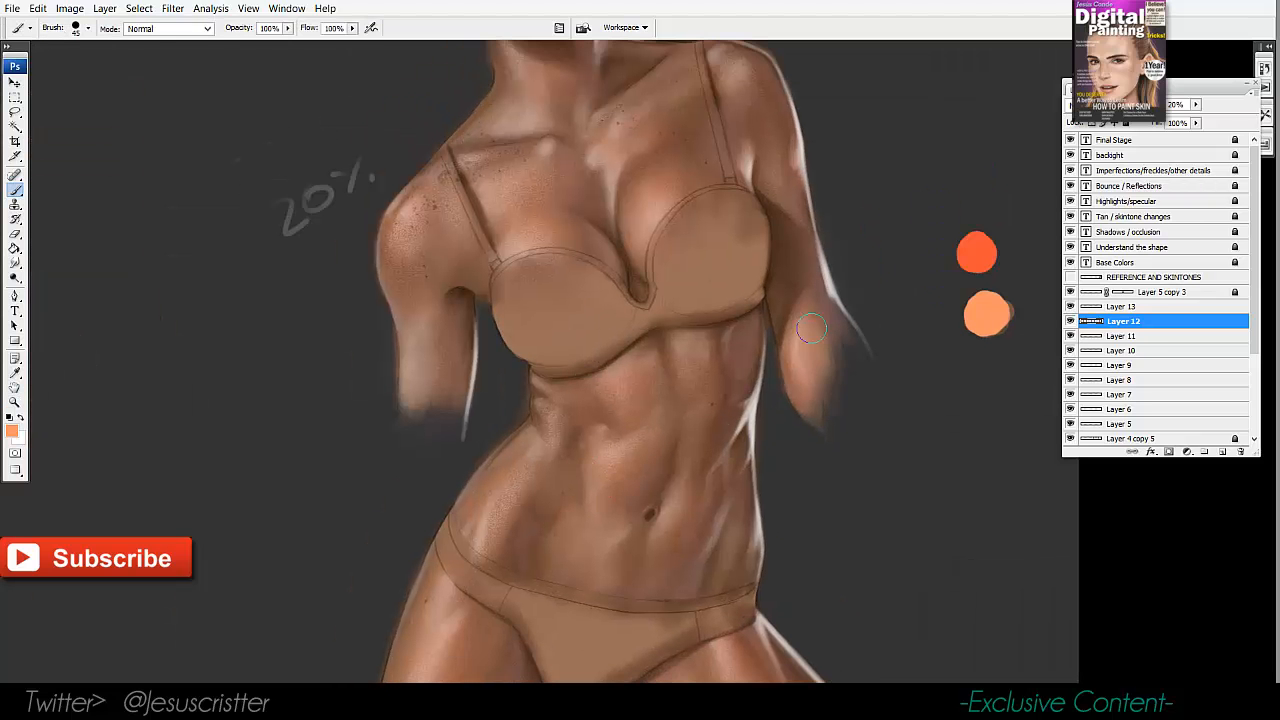
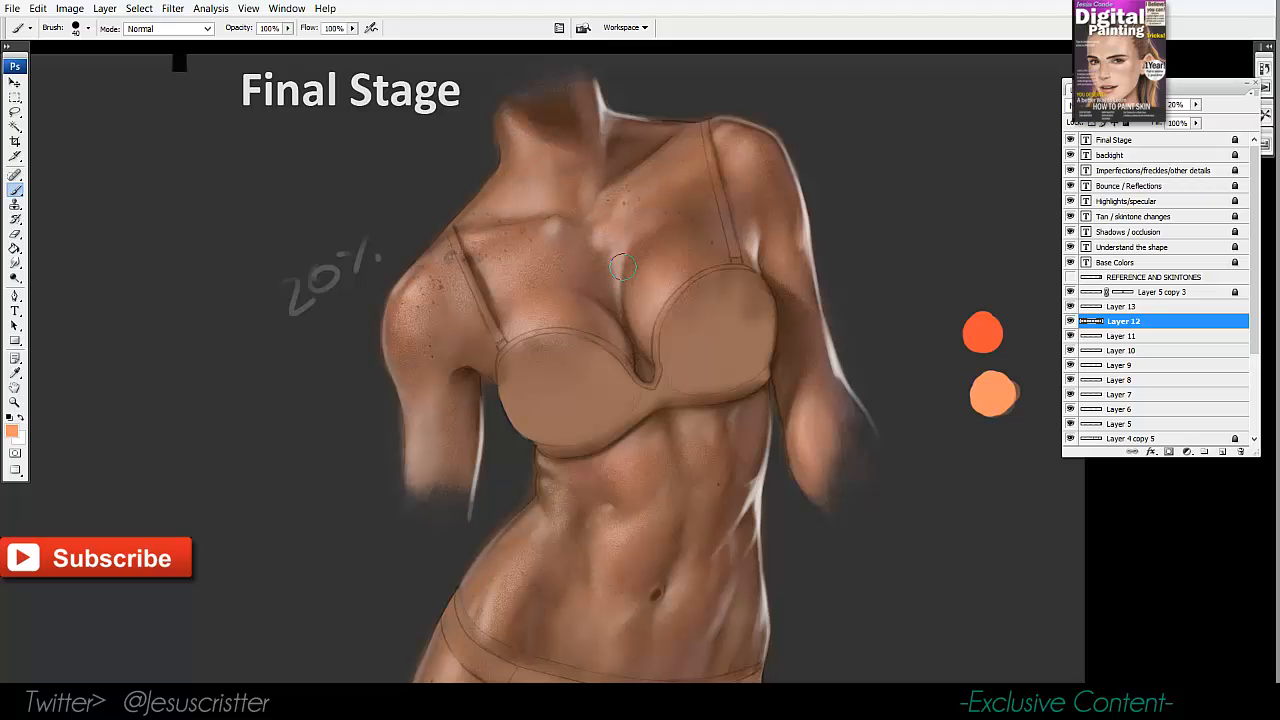
# Compare the tinted final-stage figure with the neighboring earlier stages at several magnifications.
pyautogui.press('z')
pyautogui.keyDown('alt'); pyautogui.click(728, 193); pyautogui.keyUp('alt')
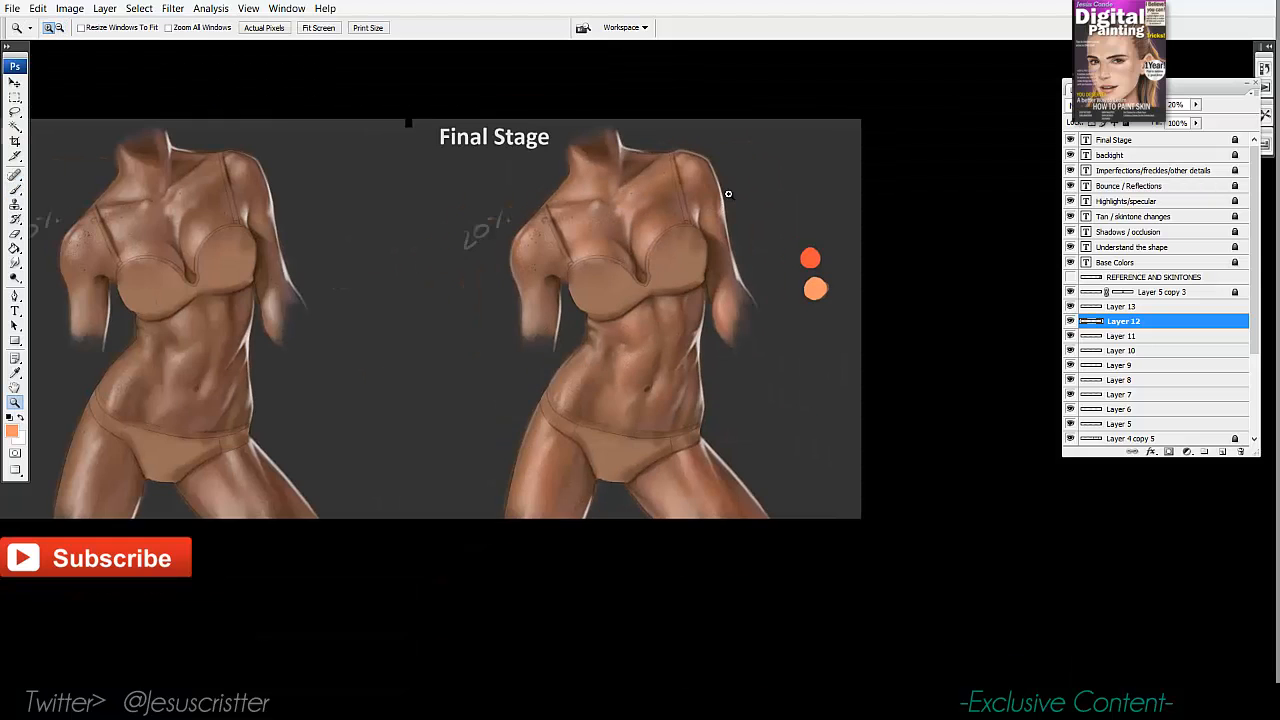
pyautogui.click(569, 217)
pyautogui.press('b')
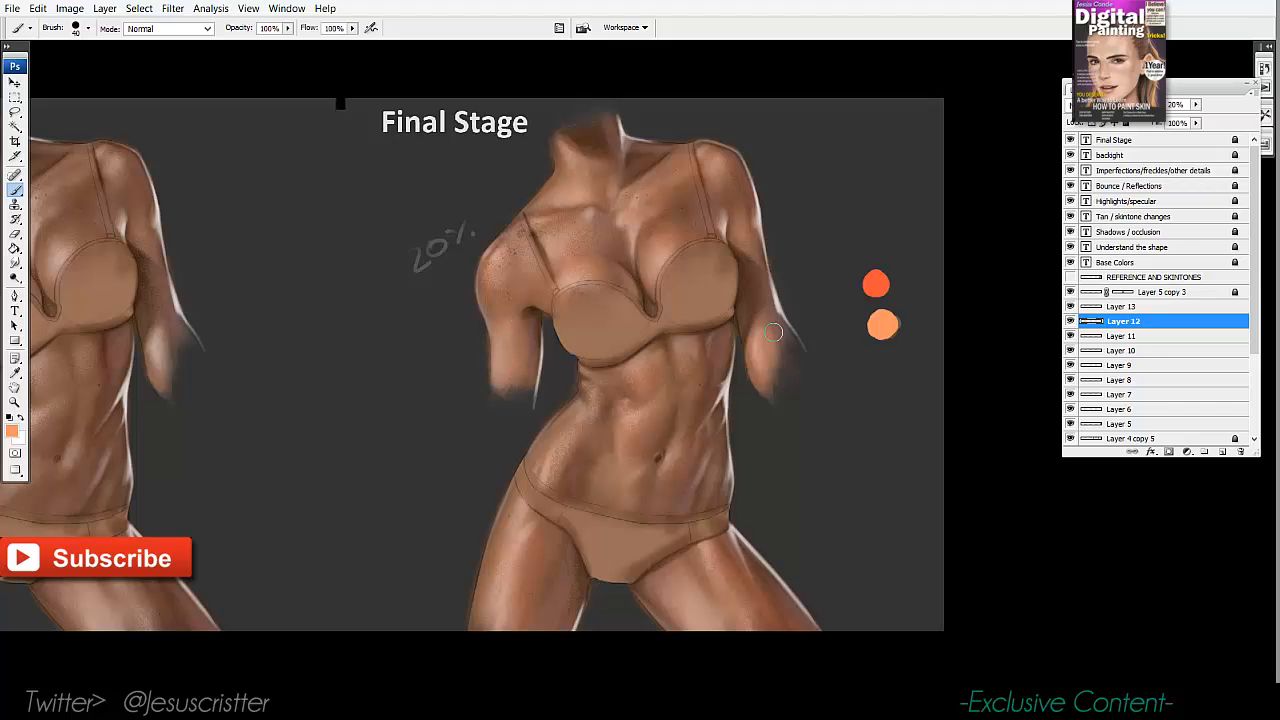
pyautogui.press('z')
pyautogui.keyDown('alt'); pyautogui.click(812, 286); pyautogui.keyUp('alt')
pyautogui.click(756, 331)
pyautogui.press('b')
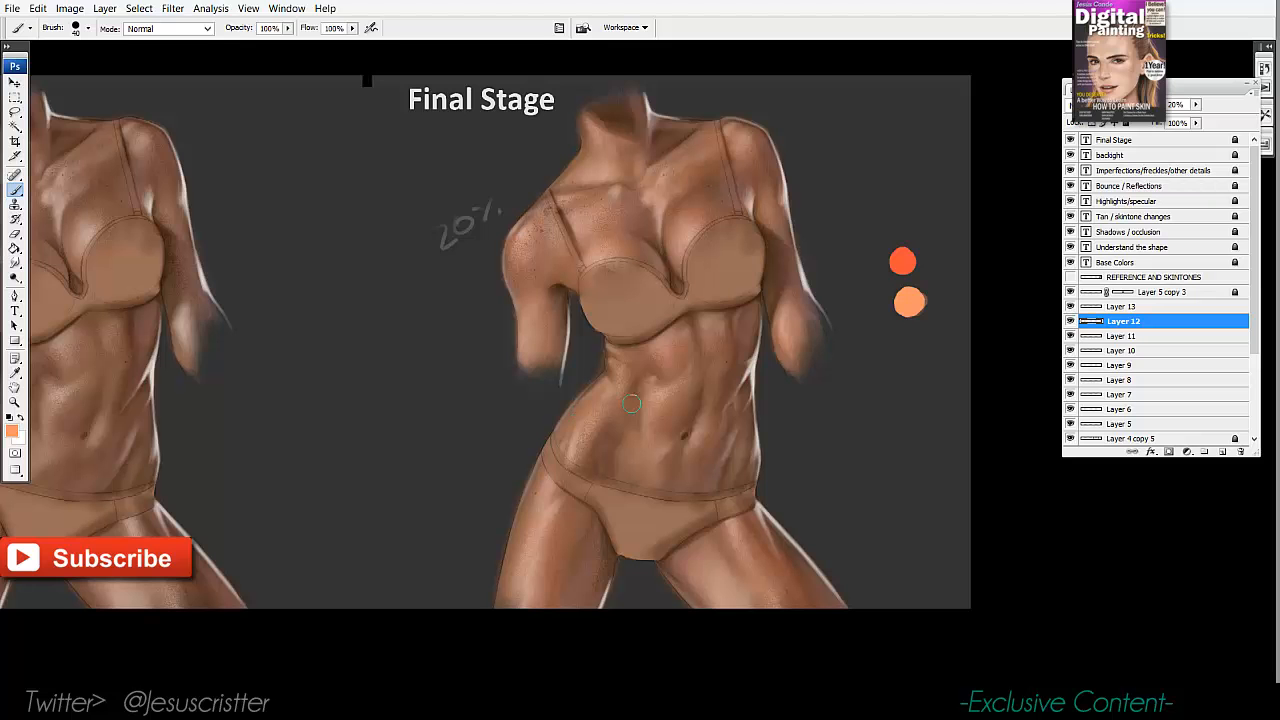
pyautogui.press('z')
pyautogui.keyDown('alt'); pyautogui.click(790, 318); pyautogui.keyUp('alt')
pyautogui.keyDown('alt'); pyautogui.click(798, 299); pyautogui.keyUp('alt')
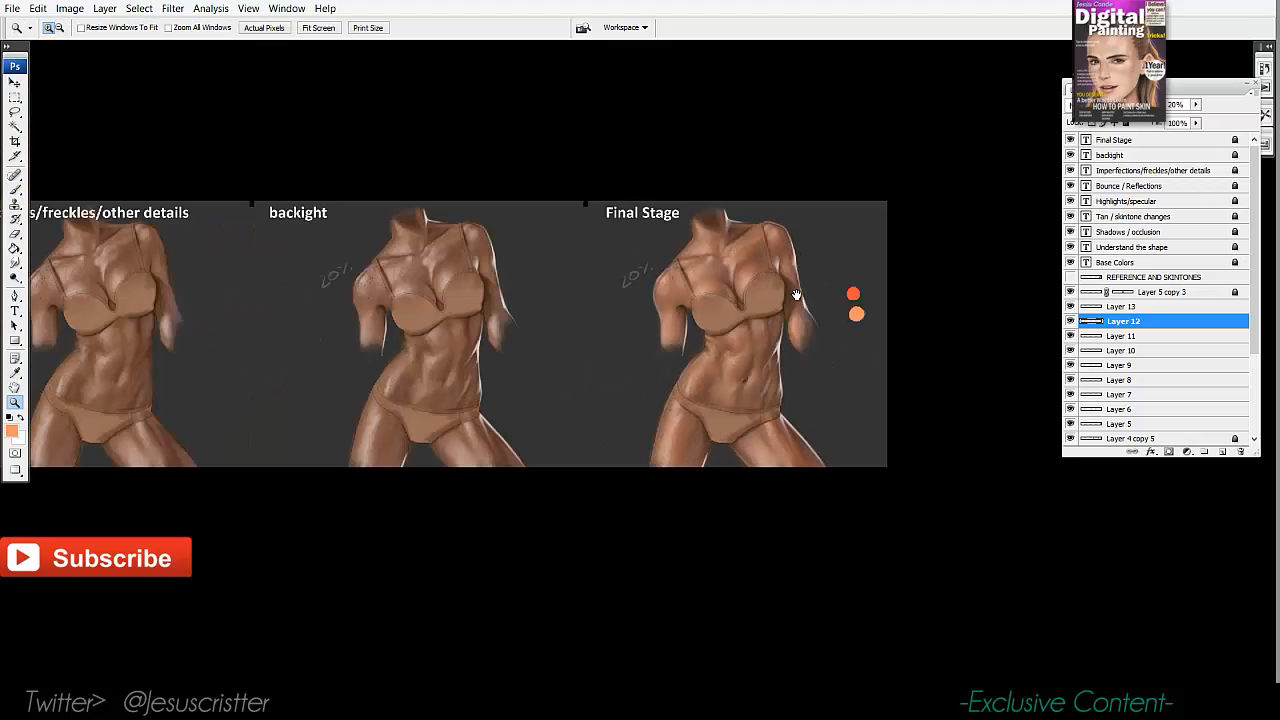
pyautogui.doubleClick(764, 336)
pyautogui.moveTo(754, 316); pyautogui.dragTo(736, 362)
# Merge the tint layers from Layer 12 down into Layer 5, and toggle the merged layer's visibility to compare.
pyautogui.hotkey('ctrl', 'e')
pyautogui.hotkey('ctrl', 'e')
pyautogui.hotkey('ctrl', 'e')
pyautogui.hotkey('ctrl', 'e')
pyautogui.hotkey('ctrl', 'e')
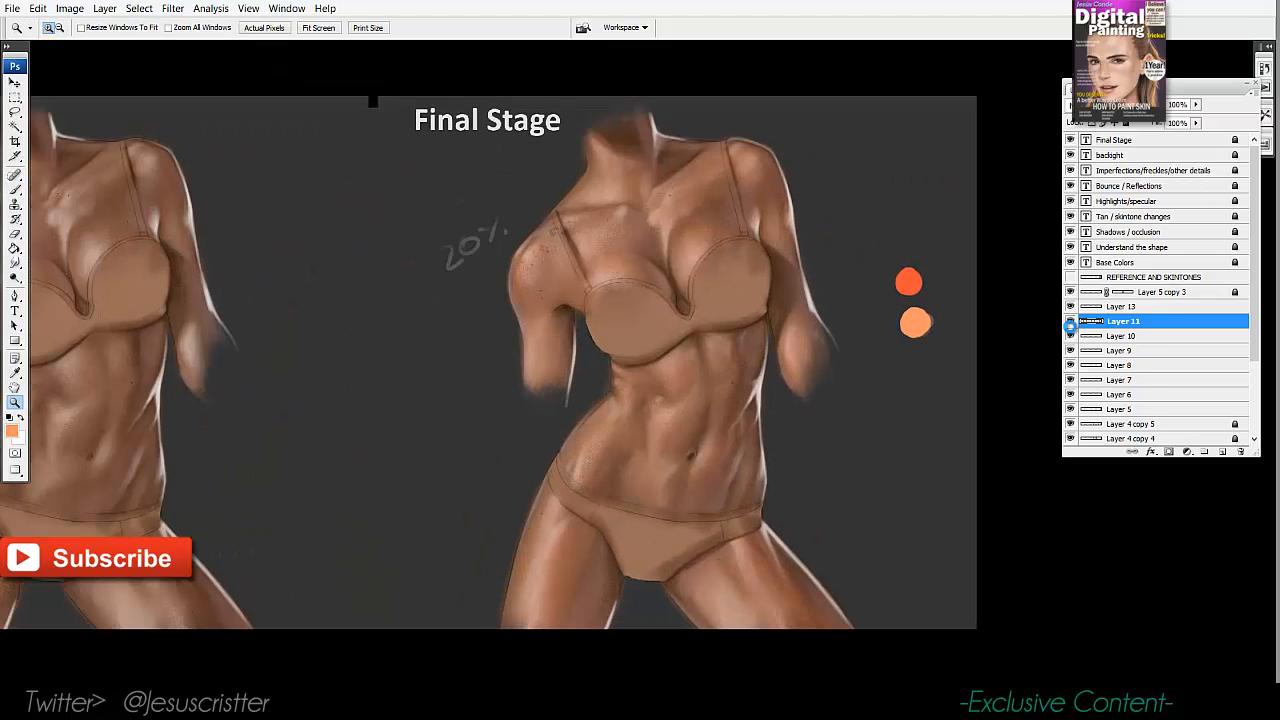
pyautogui.hotkey('ctrl', 'e')
pyautogui.hotkey('ctrl', 'e')
pyautogui.click(1070, 322)
pyautogui.click(1070, 322)
# Add a new layer above Layer 5 and set the foreground color to white.
pyautogui.moveTo(950, 282); pyautogui.dragTo(948, 298)
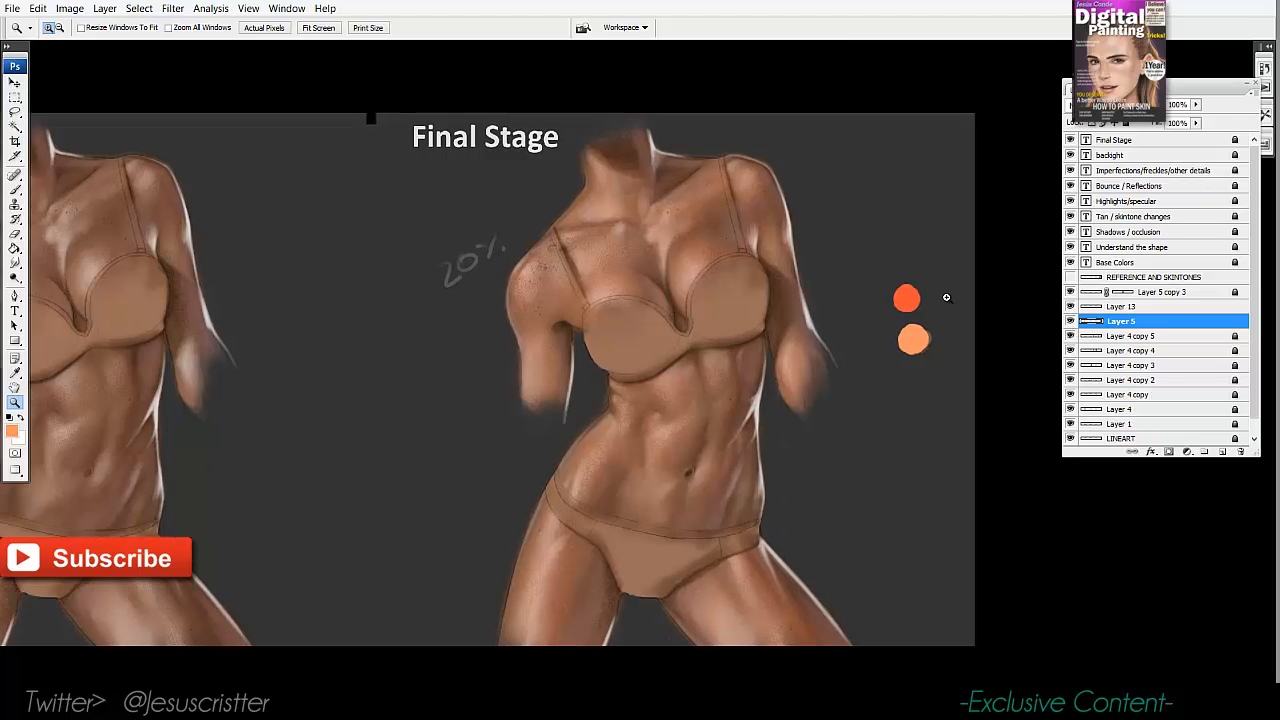
pyautogui.hotkey('ctrl', 'alt', 'shift', 'n')
pyautogui.click(746, 298)
pyautogui.moveTo(746, 296); pyautogui.dragTo(734, 302)
pyautogui.click(11, 431)
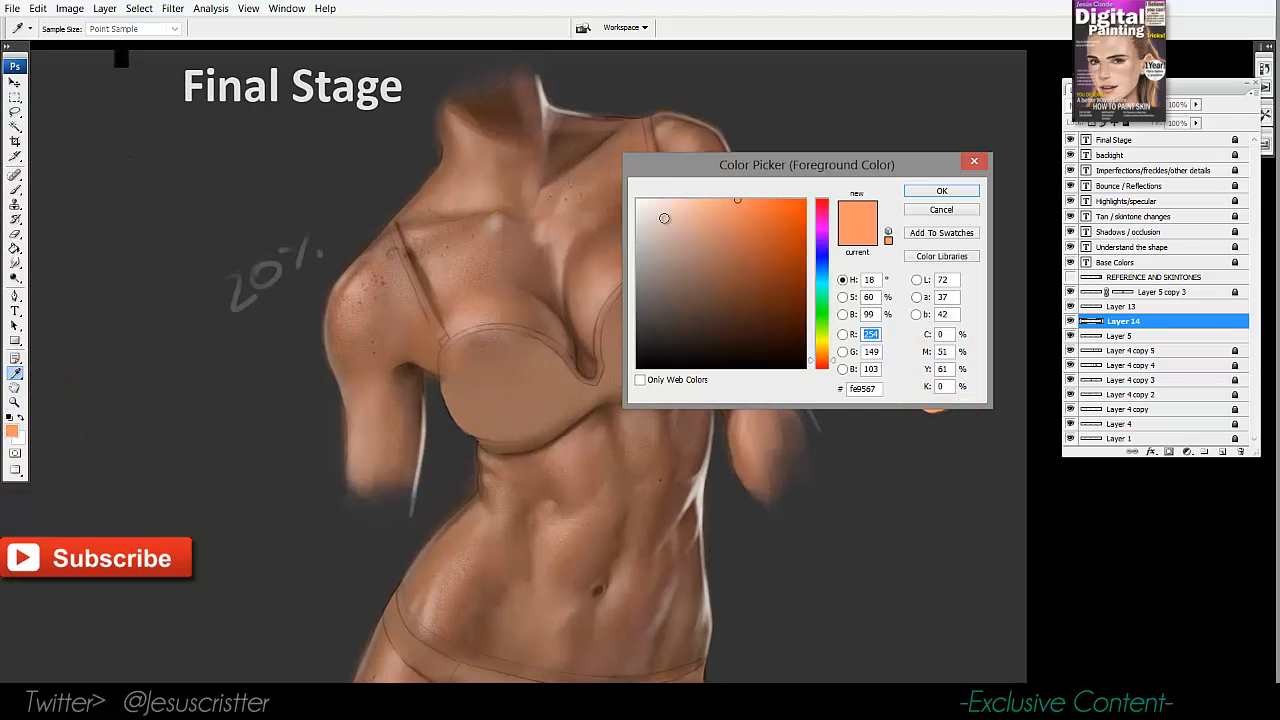
pyautogui.moveTo(667, 214); pyautogui.dragTo(656, 158)
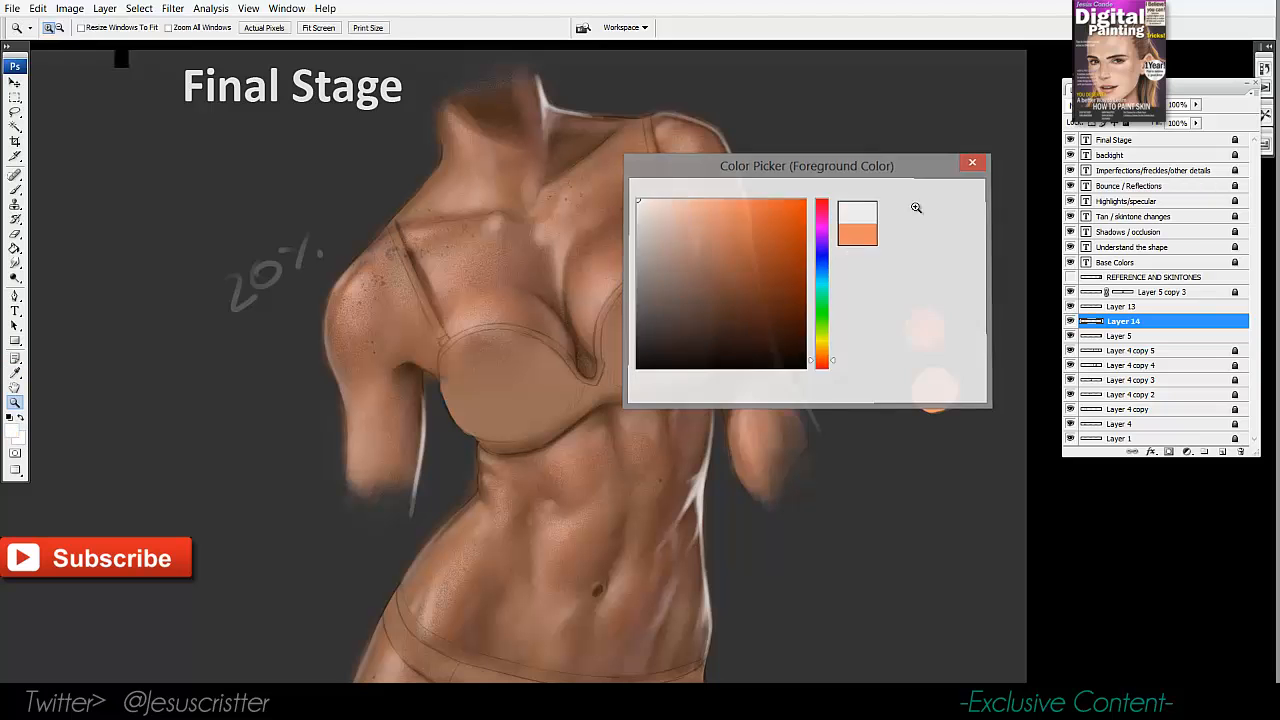
pyautogui.click(941, 190)
# Paint a small white swatch above the orange-red one with a size 10 brush, and add another layer.
pyautogui.press('b')
pyautogui.click(921, 227)
pyautogui.moveTo(925, 219); pyautogui.dragTo(926, 231)
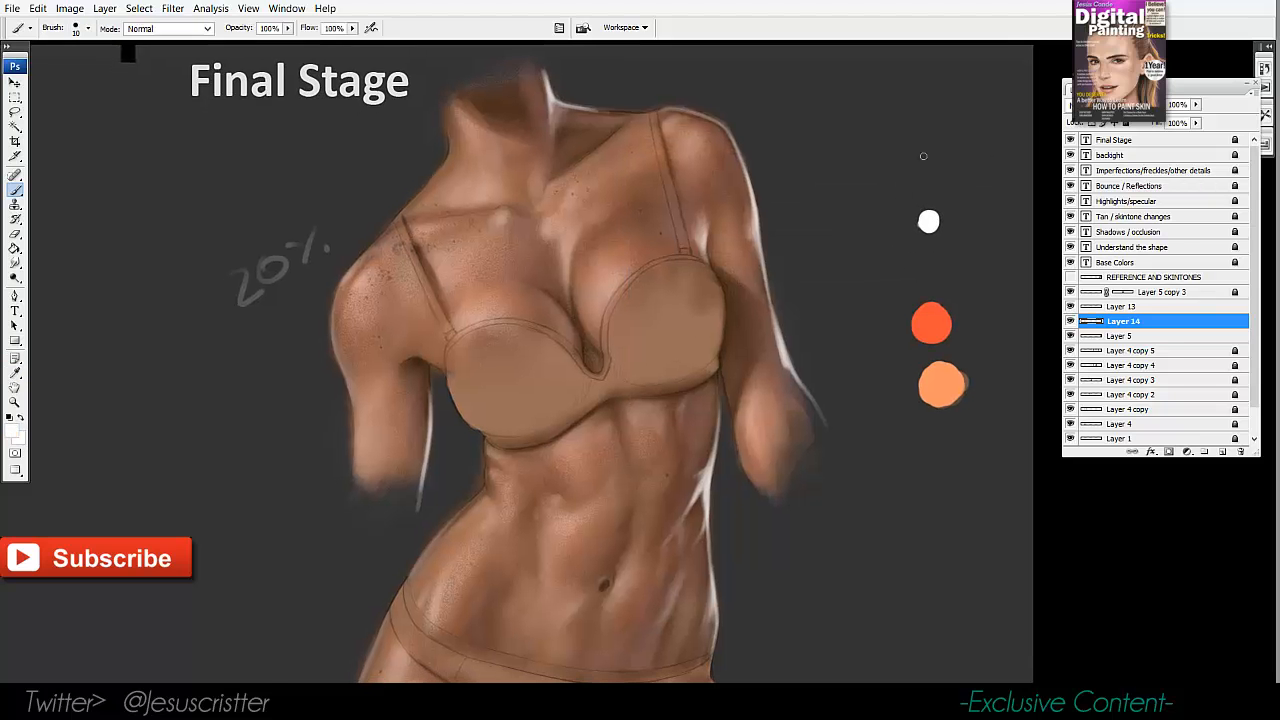
pyautogui.hotkey('ctrl', 'shift', 'n')
pyautogui.press('Return')
# Paint soft white highlights on the upper chest along the garment's edge with the brush at 30% opacity.
pyautogui.keyDown('ctrl'); pyautogui.click(583, 260); pyautogui.keyUp('ctrl')
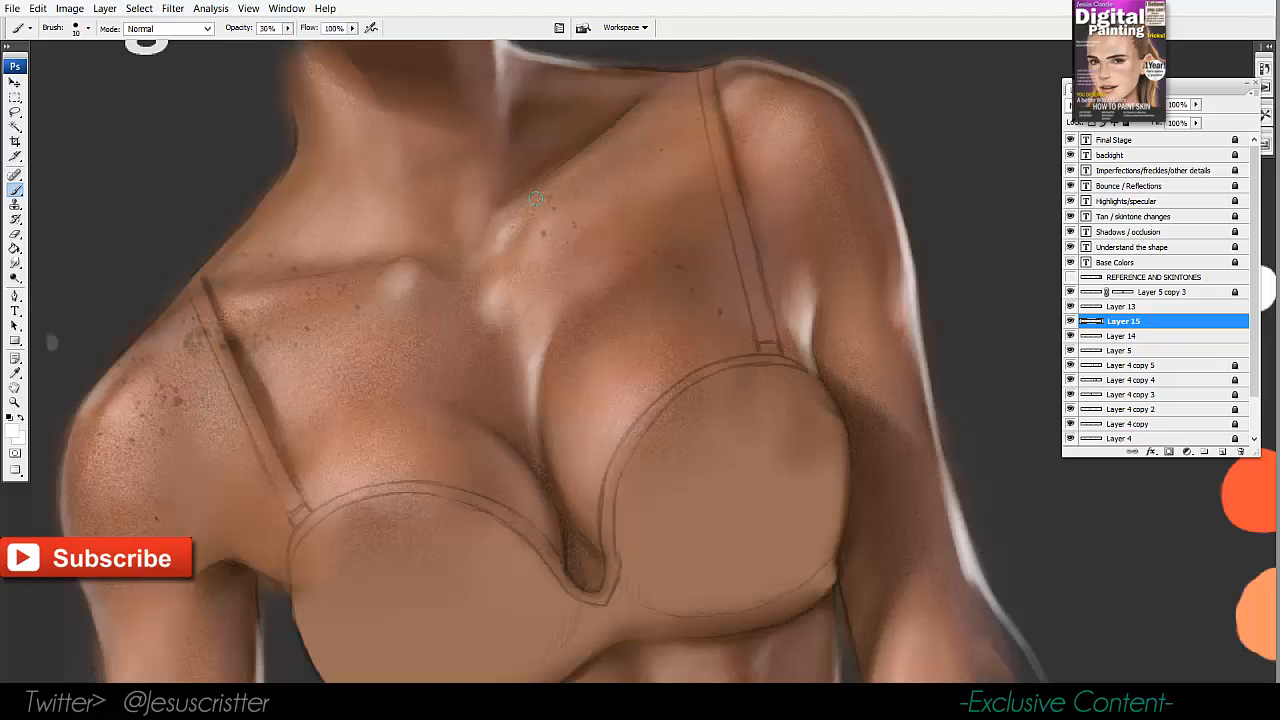
pyautogui.moveTo(632, 410); pyautogui.dragTo(618, 431)
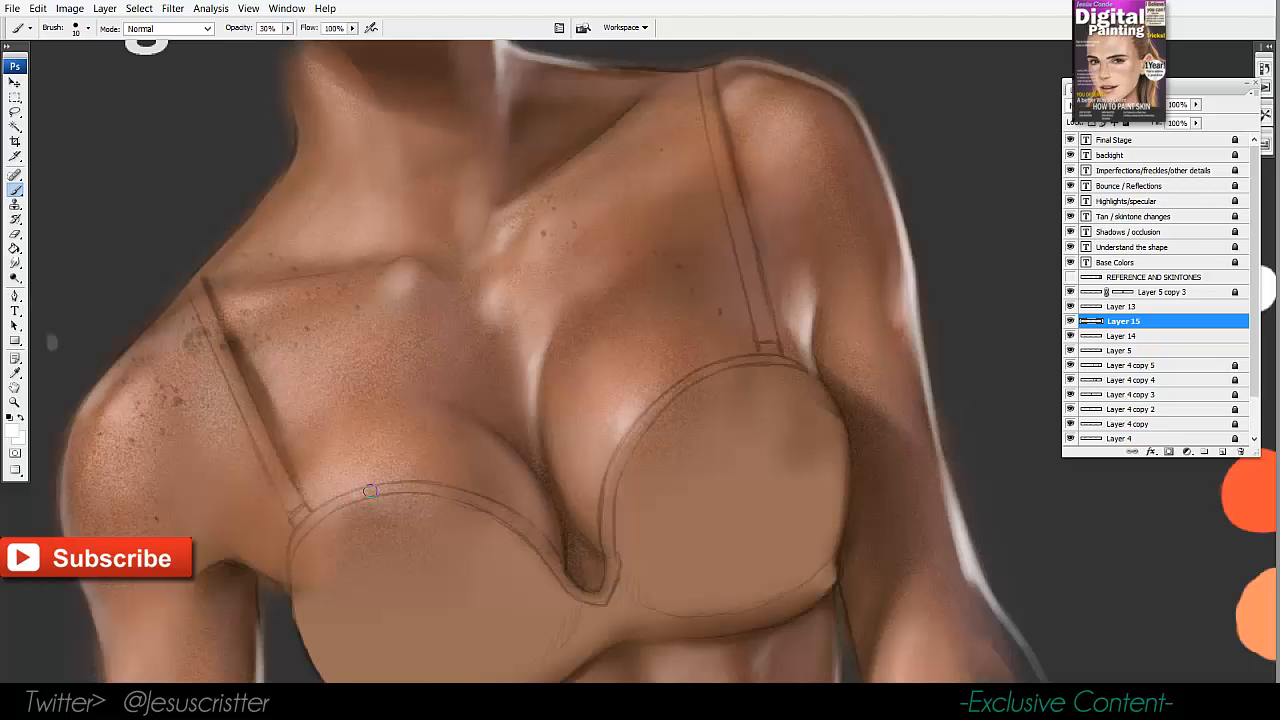
pyautogui.moveTo(326, 490); pyautogui.dragTo(339, 478)
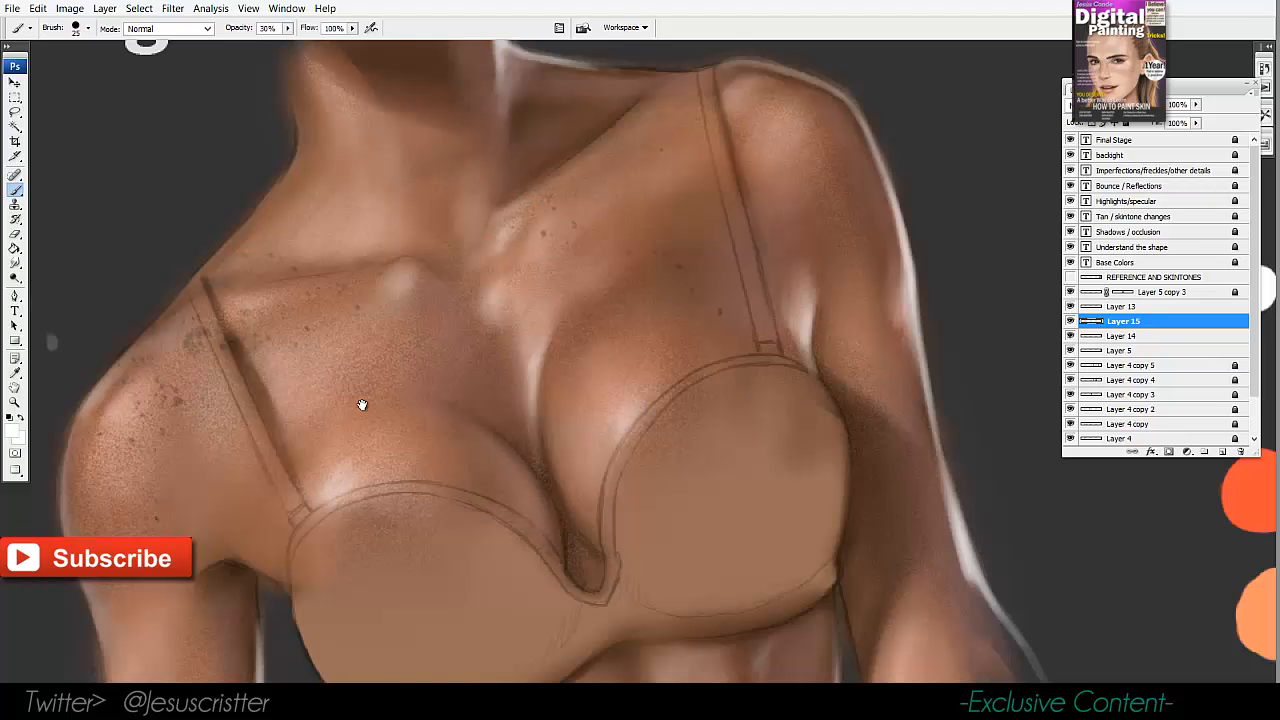
# Paint soft white highlights along the collarbone, on the top of the shoulder and down the neck with a size 10 to 15 brush.
pyautogui.moveTo(363, 404); pyautogui.dragTo(405, 380)
pyautogui.press('[')
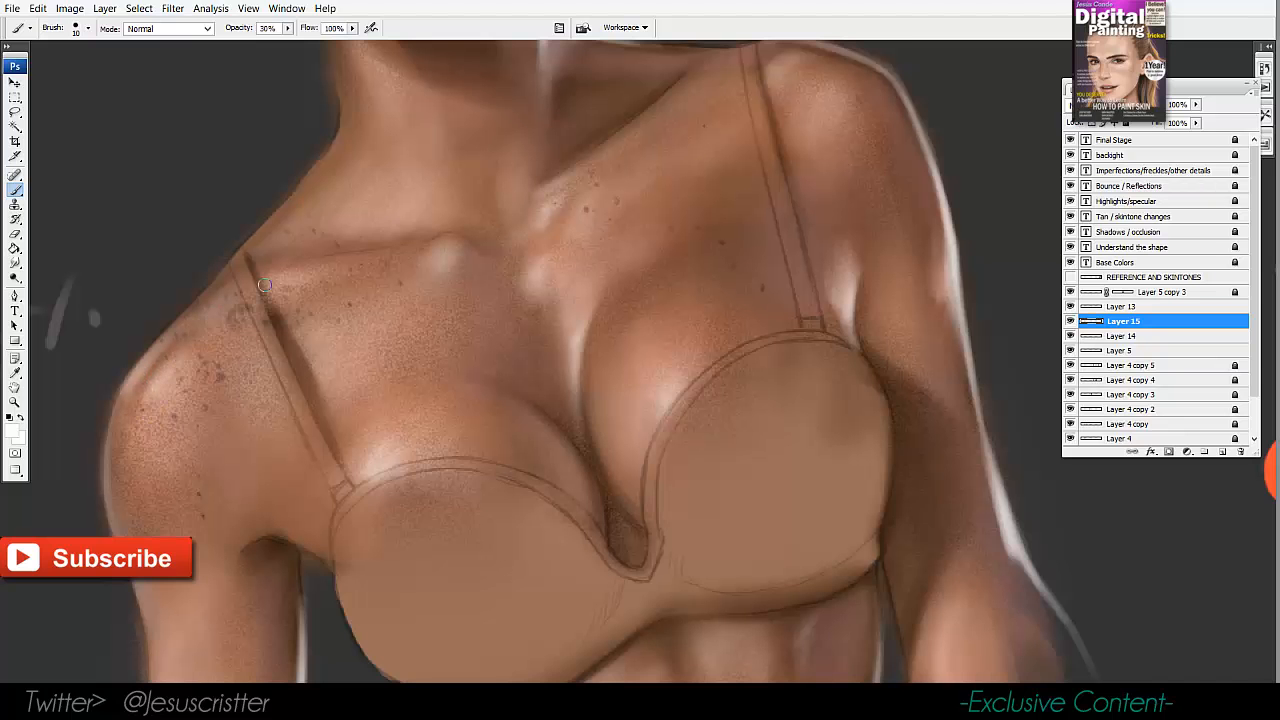
pyautogui.moveTo(264, 285); pyautogui.dragTo(440, 250)
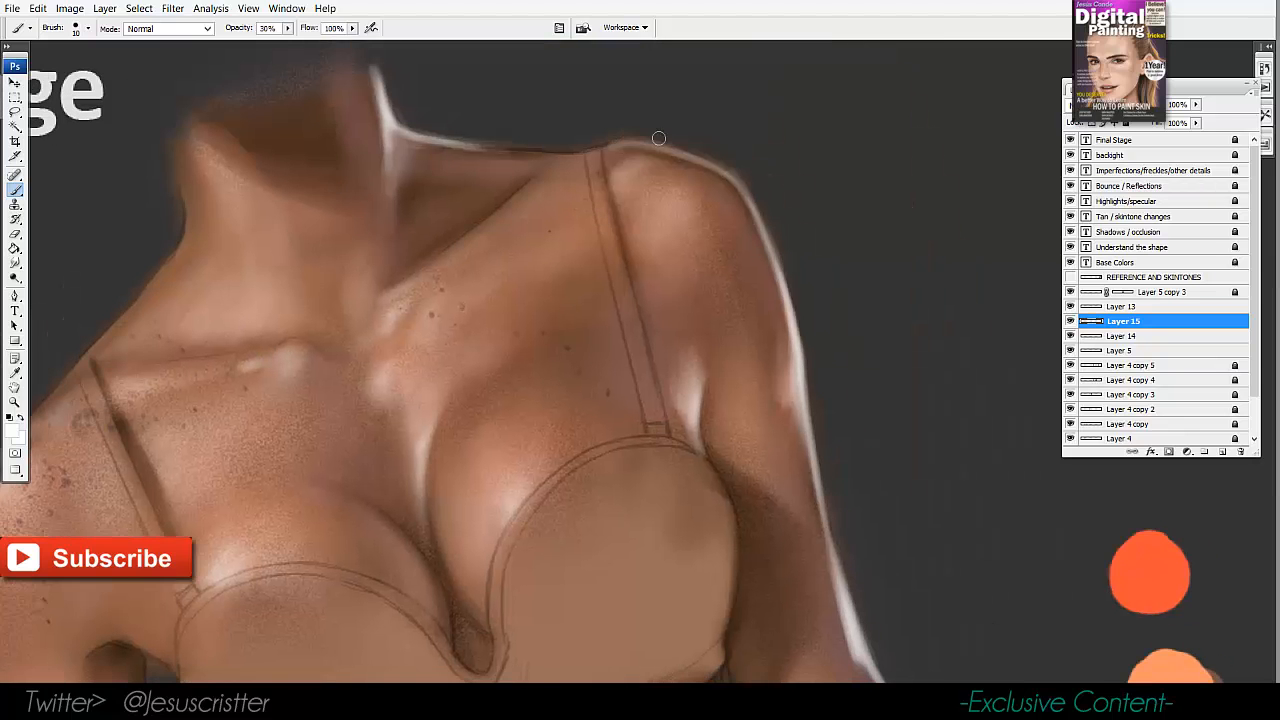
pyautogui.moveTo(644, 187)
pyautogui.mouseDown()
pyautogui.moveTo(673, 178)
pyautogui.moveTo(668, 194)
pyautogui.moveTo(708, 180)
pyautogui.moveTo(636, 167)
pyautogui.mouseUp()
pyautogui.moveTo(503, 208); pyautogui.dragTo(616, 232)
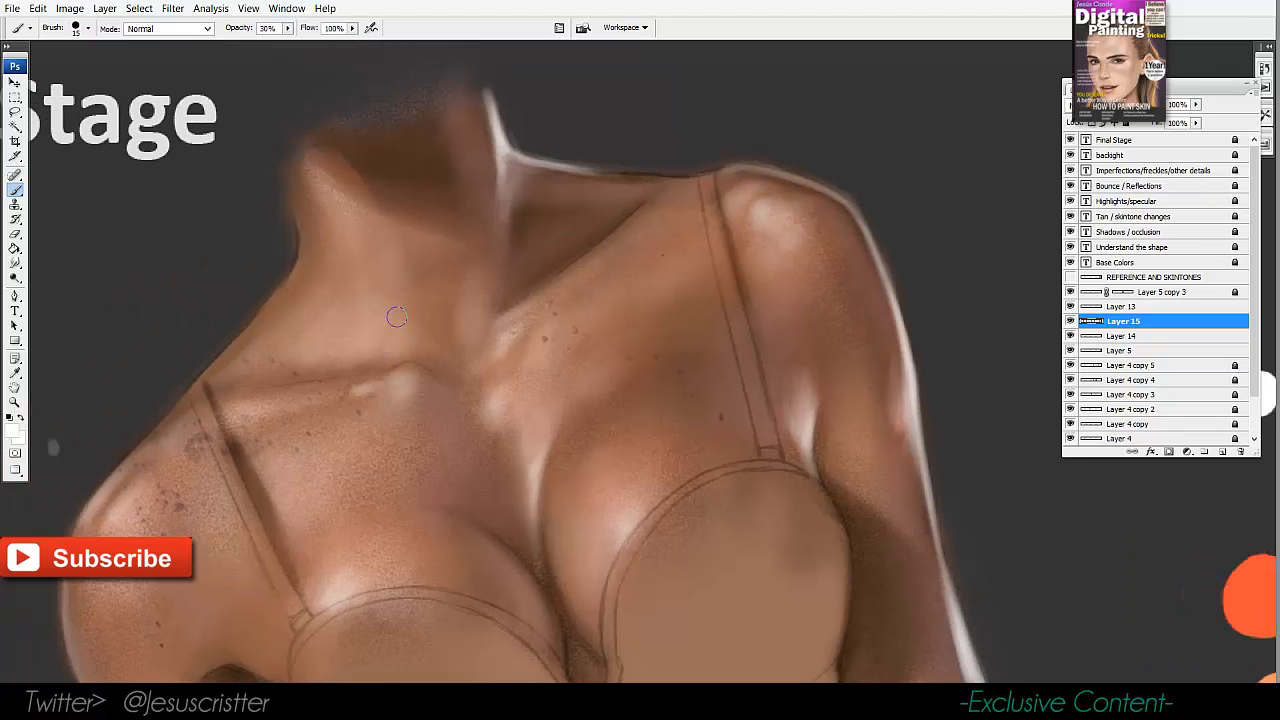
pyautogui.moveTo(396, 317)
pyautogui.mouseDown()
pyautogui.moveTo(424, 343)
pyautogui.moveTo(385, 319)
pyautogui.moveTo(352, 332)
pyautogui.moveTo(434, 241)
pyautogui.moveTo(468, 342)
pyautogui.moveTo(488, 297)
pyautogui.mouseUp()
pyautogui.moveTo(320, 178); pyautogui.dragTo(308, 166)
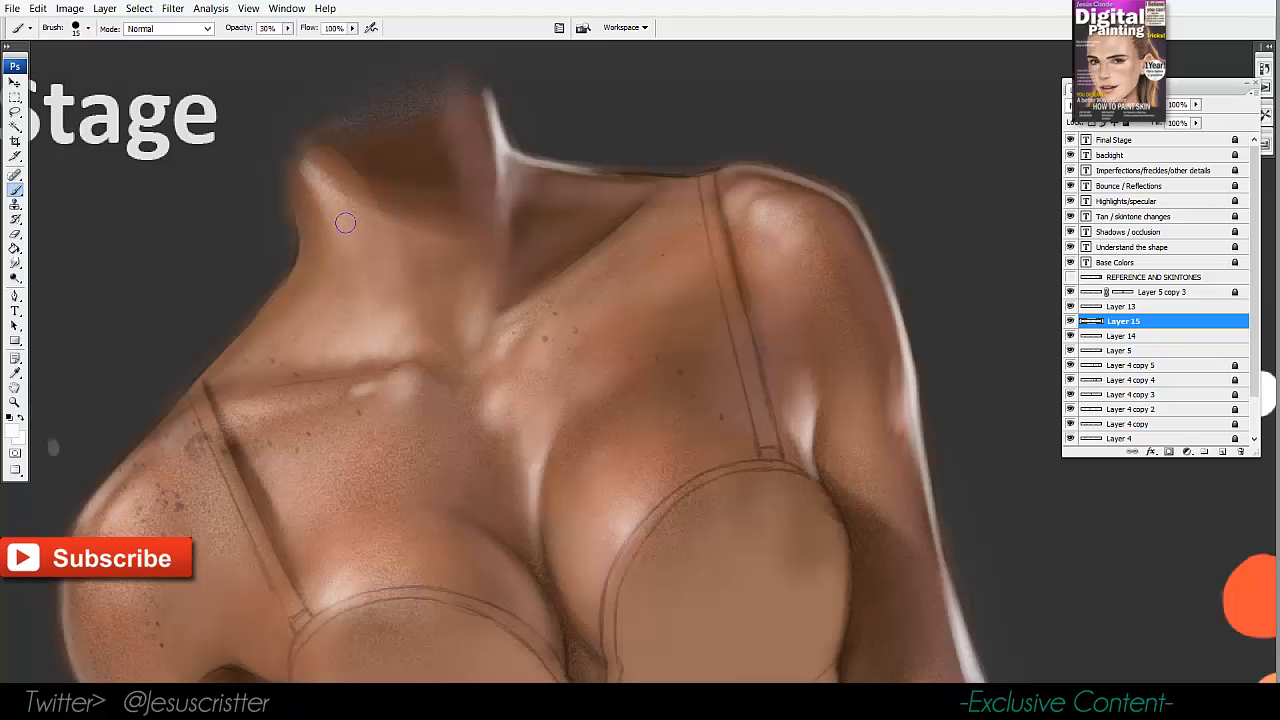
# Paint soft white highlights on the upper abdomen just below the bra, reducing the brush from size 15 to 10.
pyautogui.press('z')
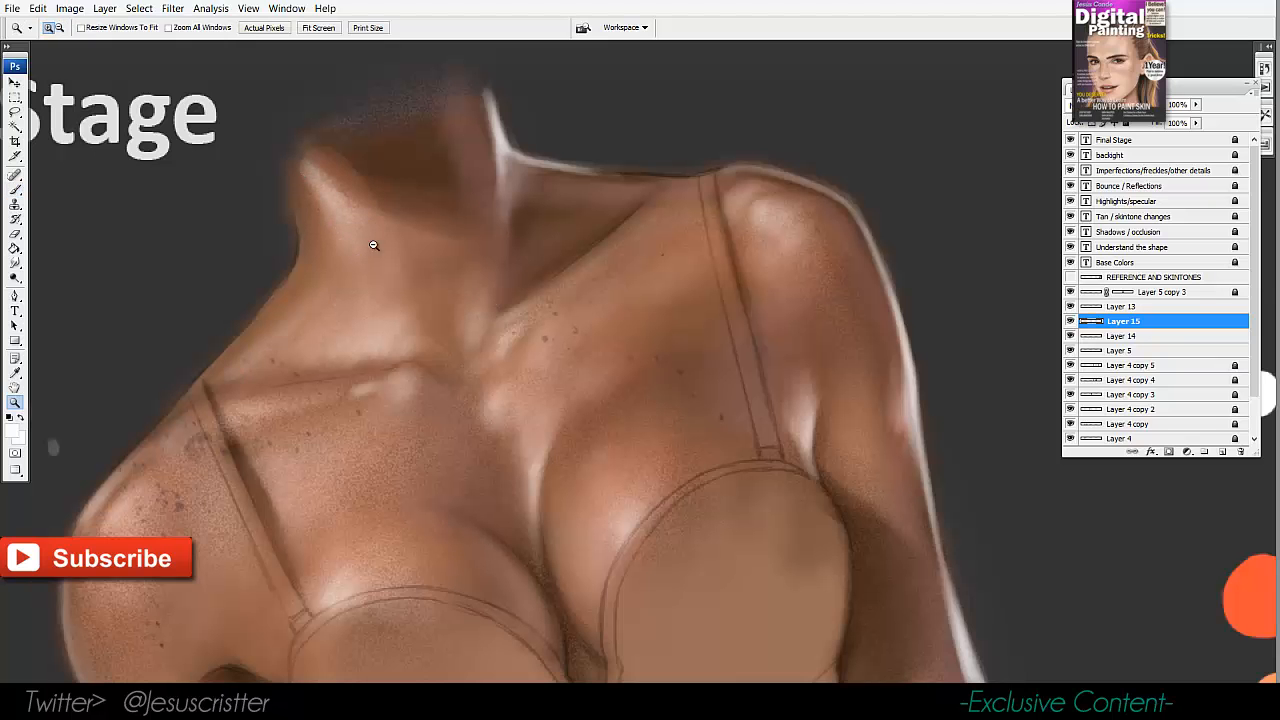
pyautogui.scroll(-3, 374, 246)
pyautogui.moveTo(580, 280); pyautogui.dragTo(623, 261)
pyautogui.scroll(3, 543, 326)
pyautogui.moveTo(545, 296); pyautogui.dragTo(690, 61)
pyautogui.press('b')
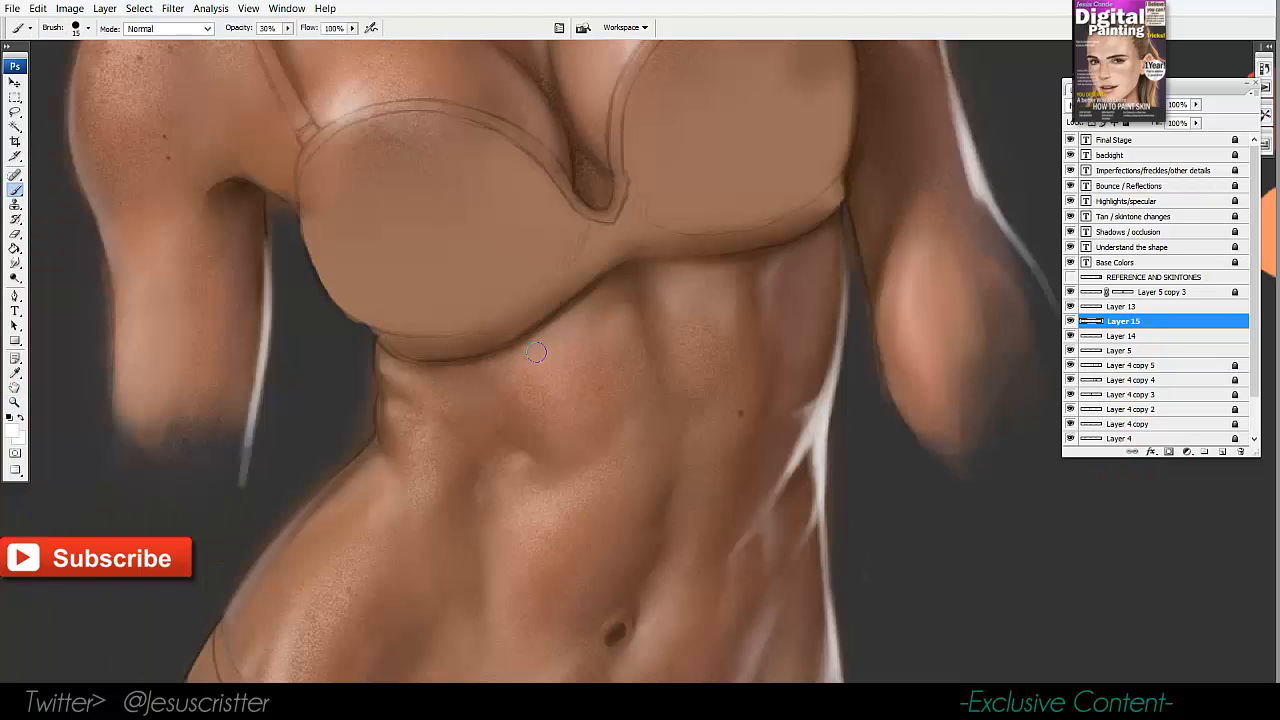
pyautogui.moveTo(572, 326); pyautogui.dragTo(549, 348)
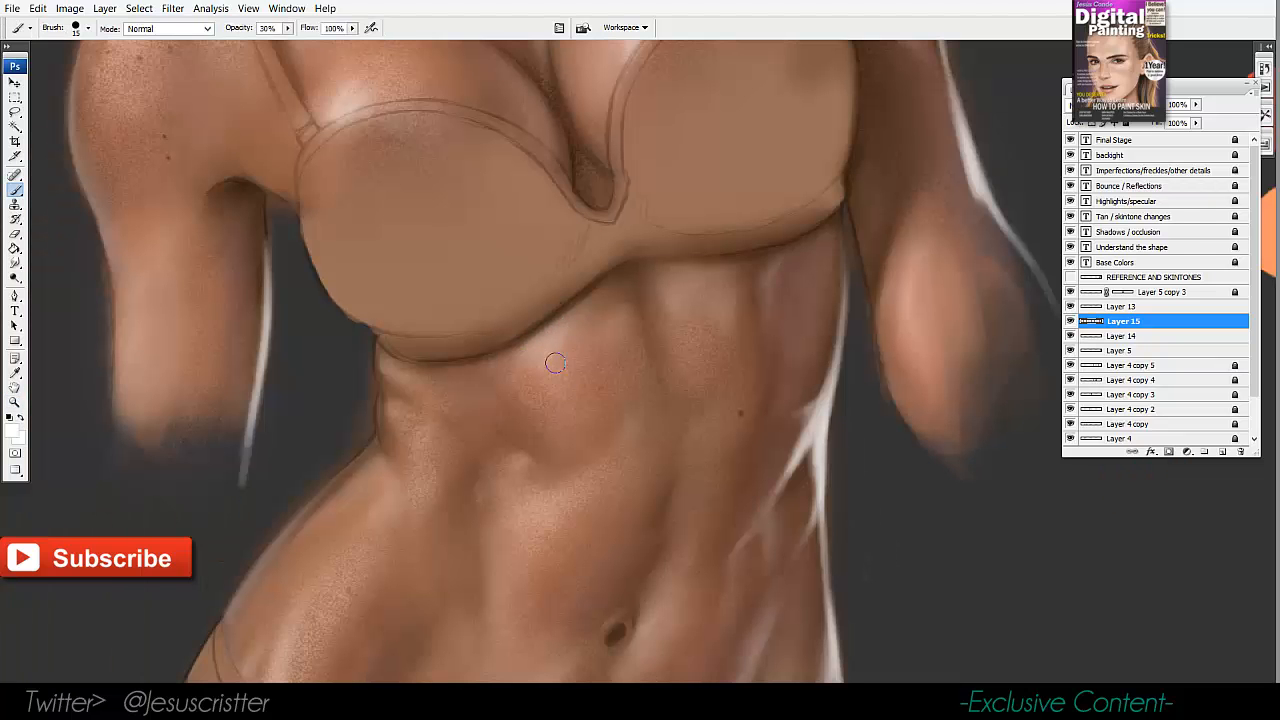
pyautogui.press('[')
pyautogui.press('[')
pyautogui.moveTo(568, 426); pyautogui.dragTo(559, 371)
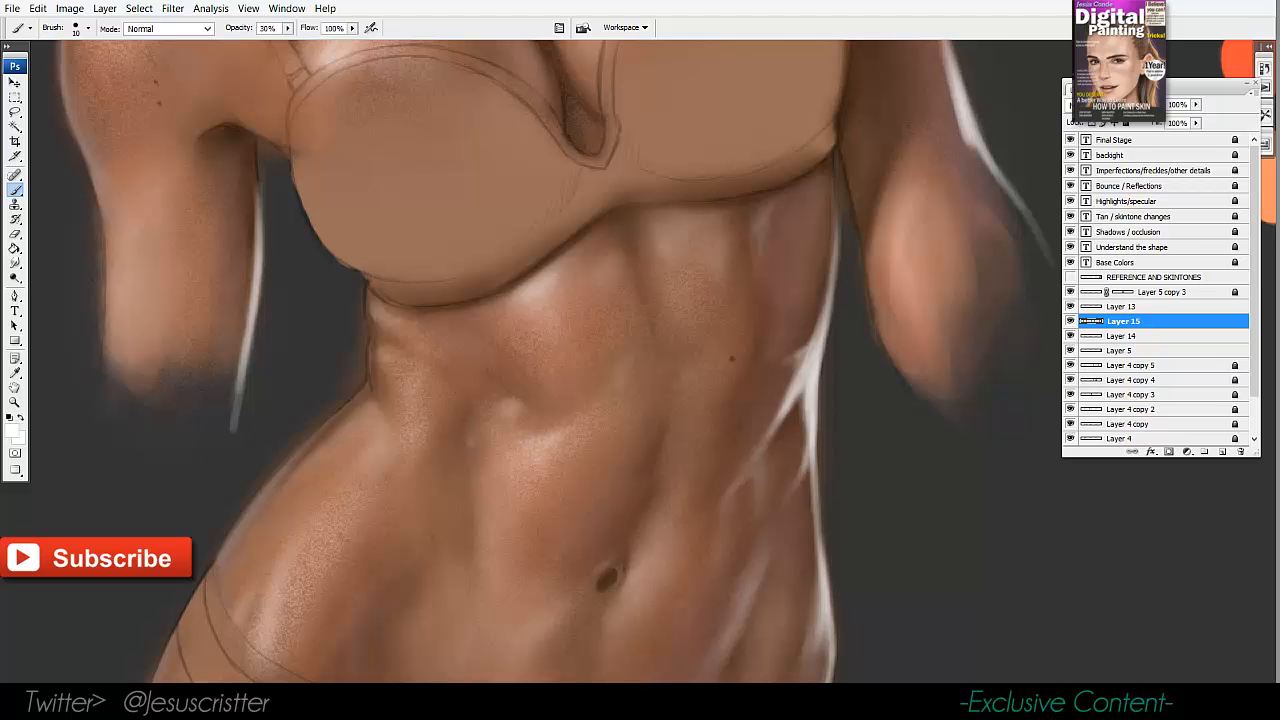
# Paint soft white highlights on the waist, hip and upper thigh, enlarging the brush to size 20.
pyautogui.keyDown('ctrl'); pyautogui.keyDown('alt'); pyautogui.click(649, 261); pyautogui.keyUp('alt'); pyautogui.keyUp('ctrl')
pyautogui.keyDown('ctrl'); pyautogui.keyDown('alt'); pyautogui.click(677, 328); pyautogui.keyUp('alt'); pyautogui.keyUp('ctrl')
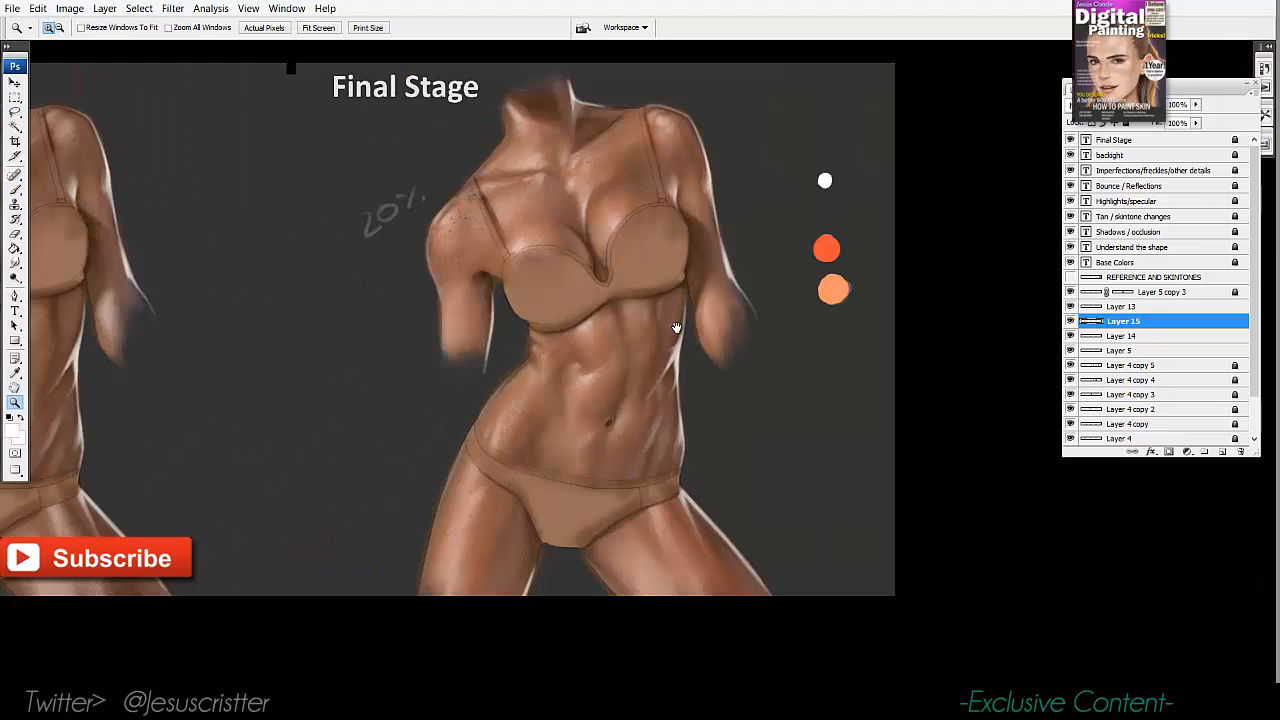
pyautogui.keyDown('ctrl'); pyautogui.click(640, 330); pyautogui.keyUp('ctrl')
pyautogui.keyDown('ctrl'); pyautogui.click(624, 350); pyautogui.keyUp('ctrl')
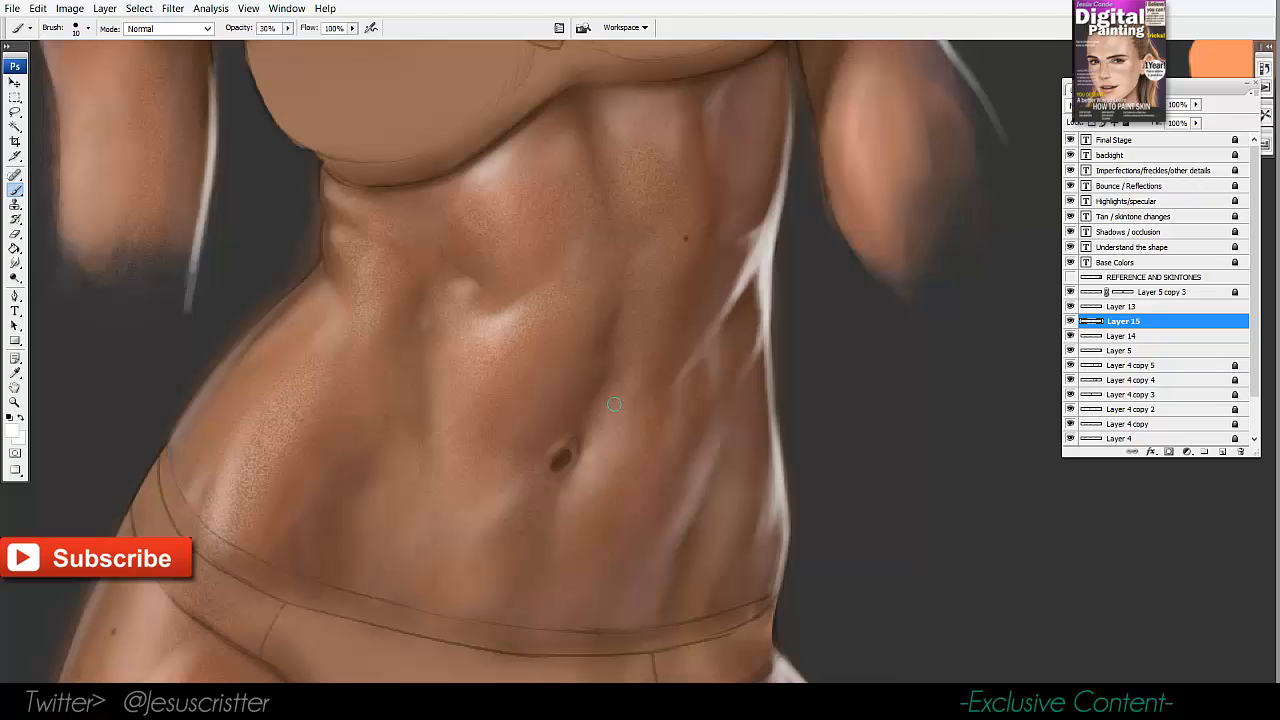
pyautogui.moveTo(237, 439); pyautogui.dragTo(310, 417)
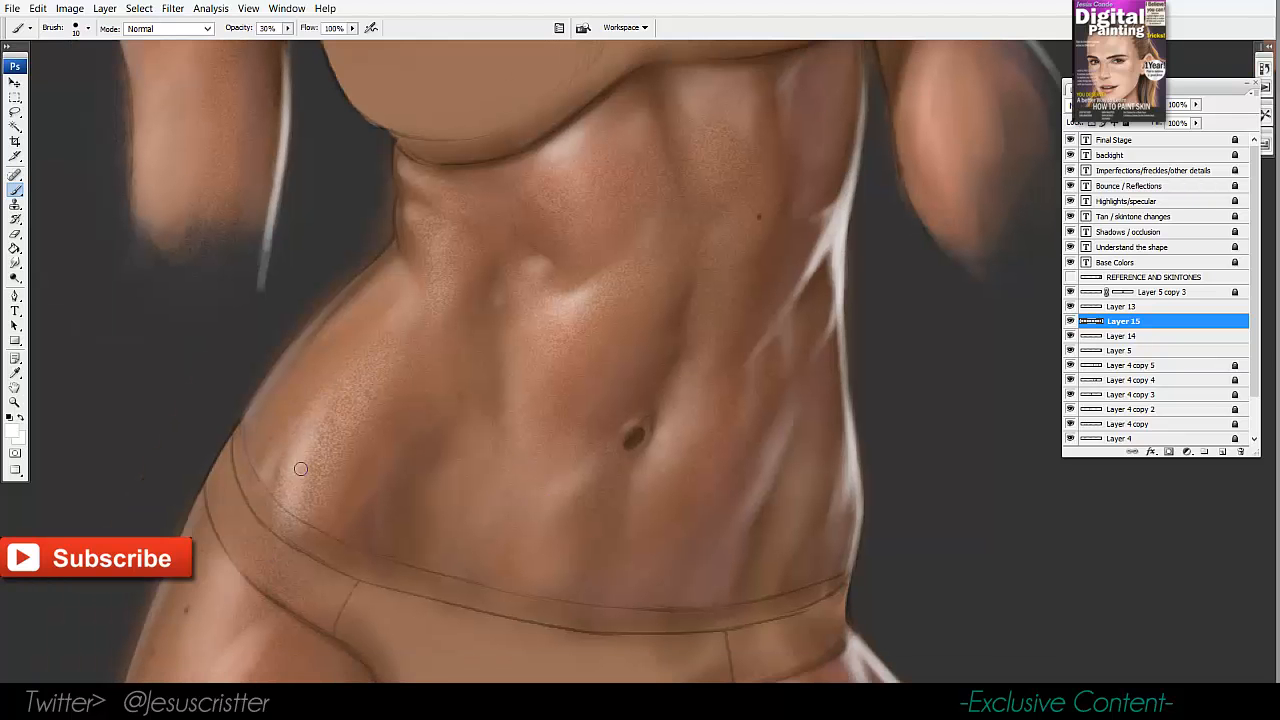
pyautogui.press(']')
pyautogui.moveTo(411, 297); pyautogui.dragTo(382, 344)
pyautogui.scroll(-5, 455, 228)
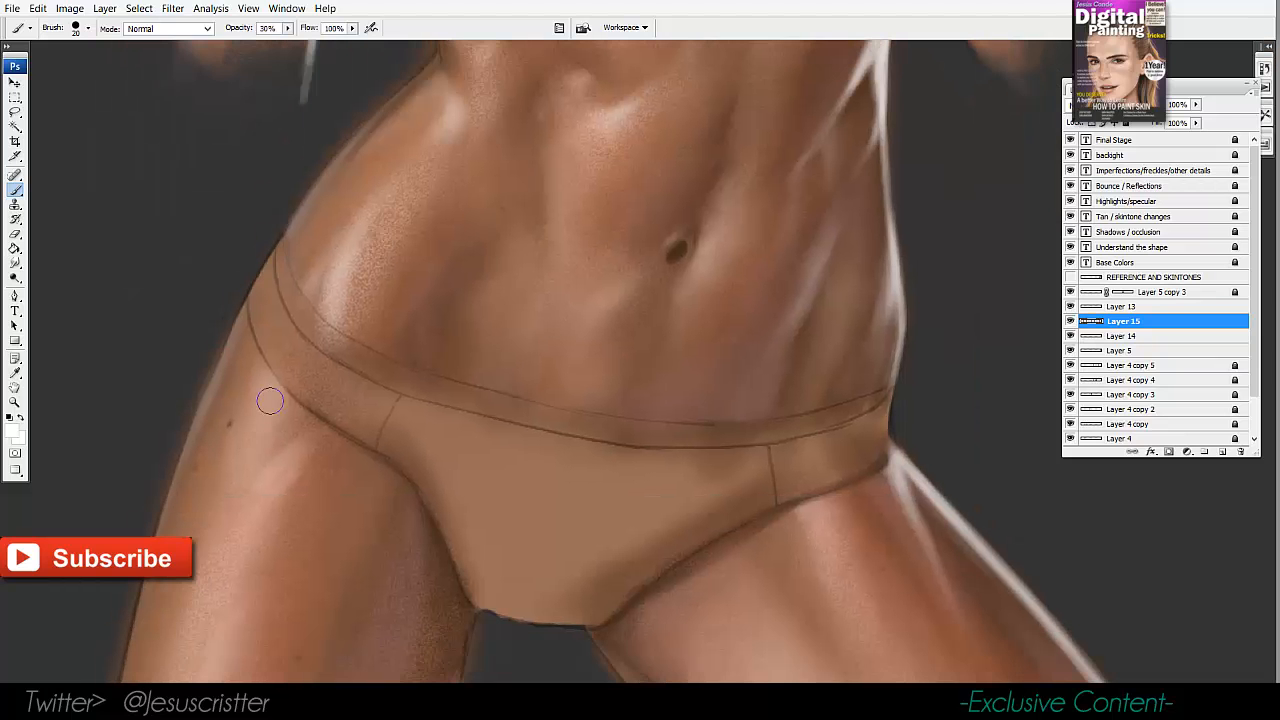
pyautogui.scroll(-1, 272, 400)
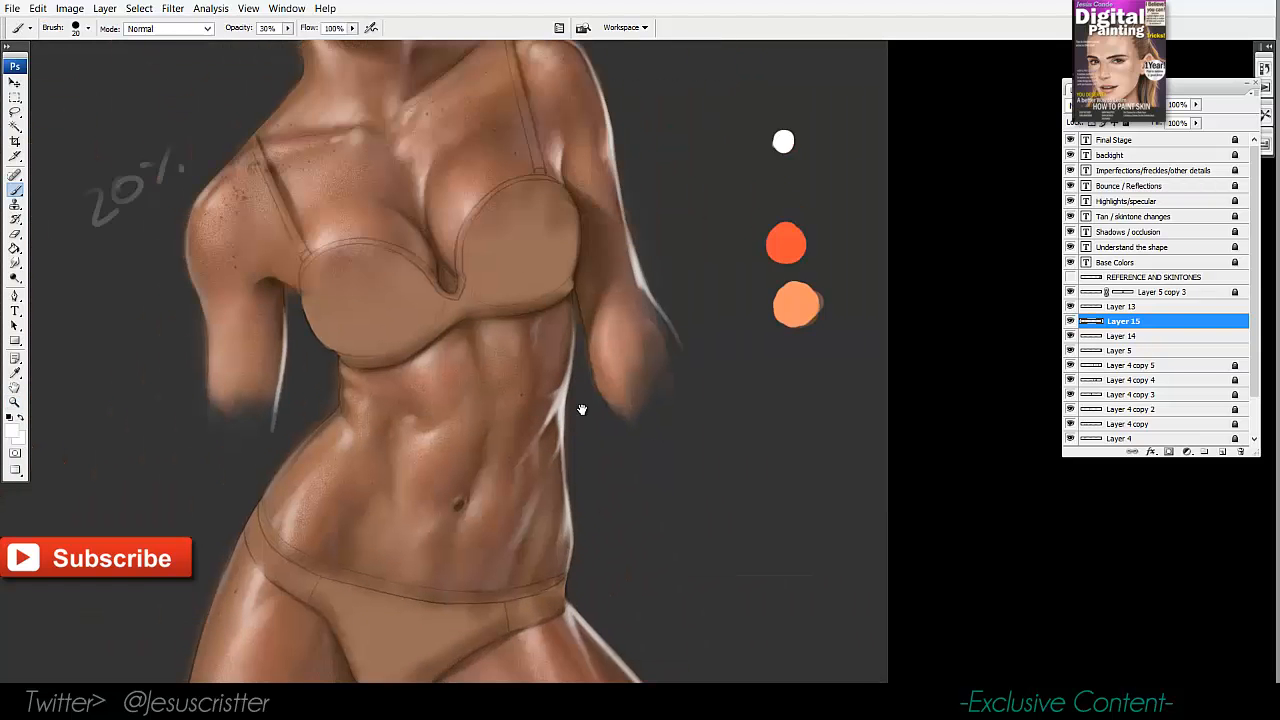
pyautogui.scroll(1, 621, 344)
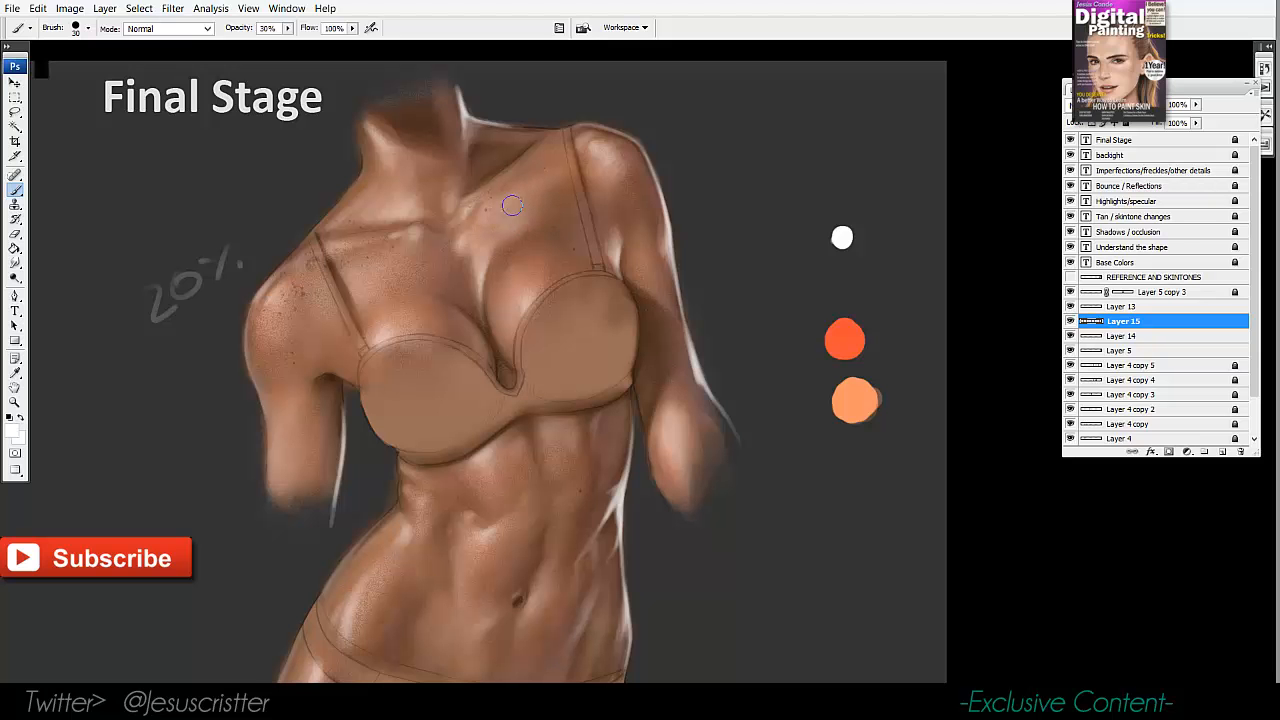
# Merge the highlight layers, Layer 15 and Layer 14, down into Layer 5, and toggle its visibility to compare.
pyautogui.press('z')
pyautogui.keyDown('alt'); pyautogui.click(734, 191); pyautogui.keyUp('alt')
pyautogui.keyDown('alt'); pyautogui.click(725, 203); pyautogui.keyUp('alt')
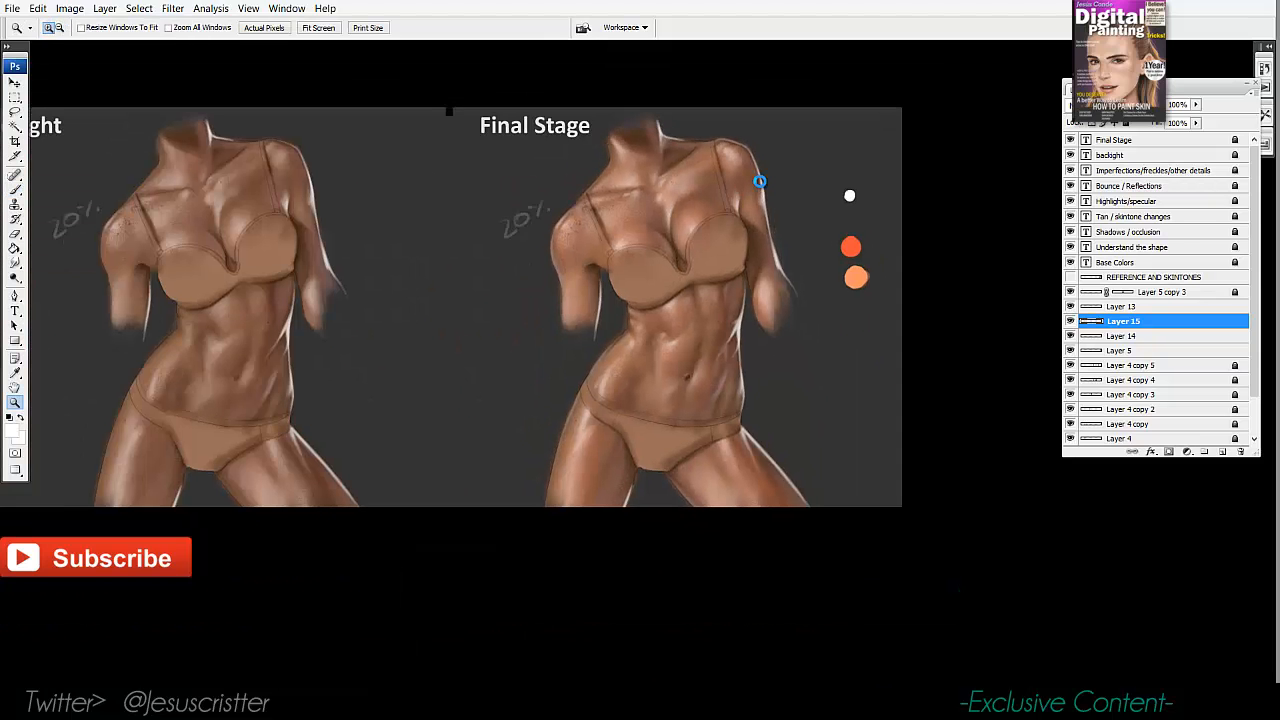
pyautogui.click(1070, 322)
pyautogui.hotkey('ctrl', 'e')
pyautogui.hotkey('ctrl', 'e')
pyautogui.click(1072, 321)
pyautogui.click(1072, 321)
pyautogui.click(1072, 321)
pyautogui.click(1072, 321)
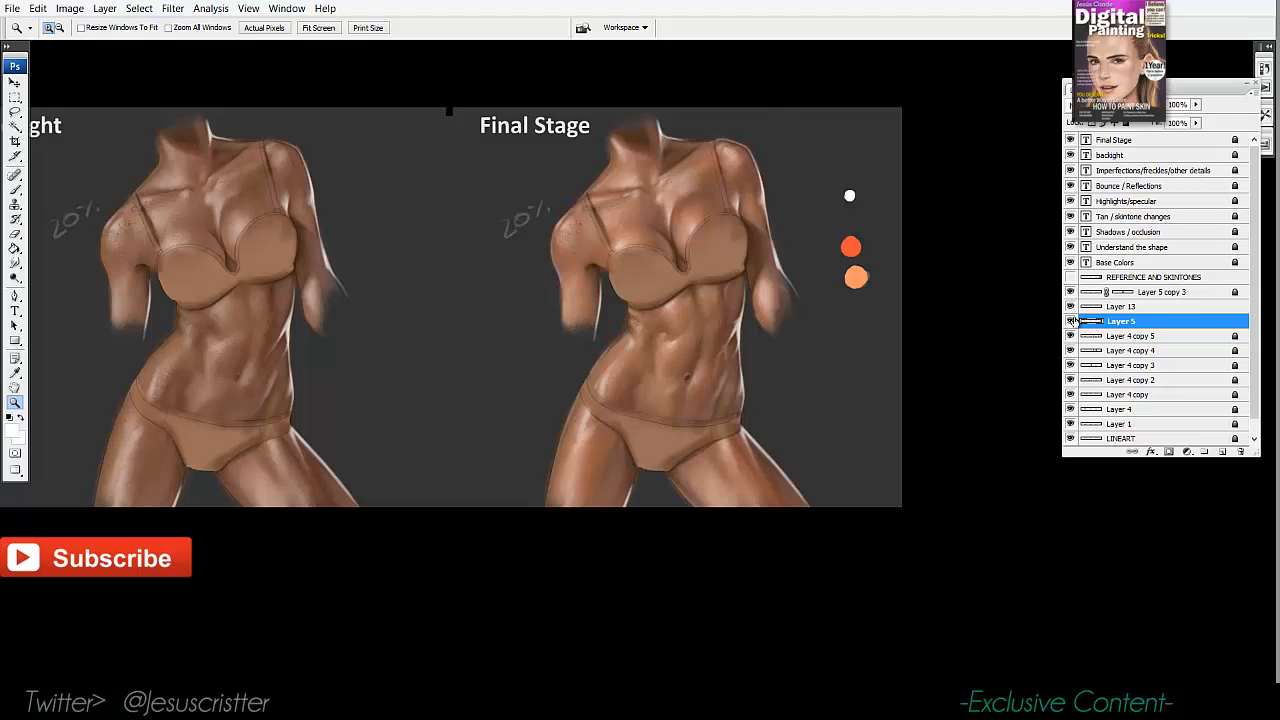
# Merge Layer 13 with Layer 5 and lock the merged layer.
pyautogui.hotkey('ctrl', 'e')
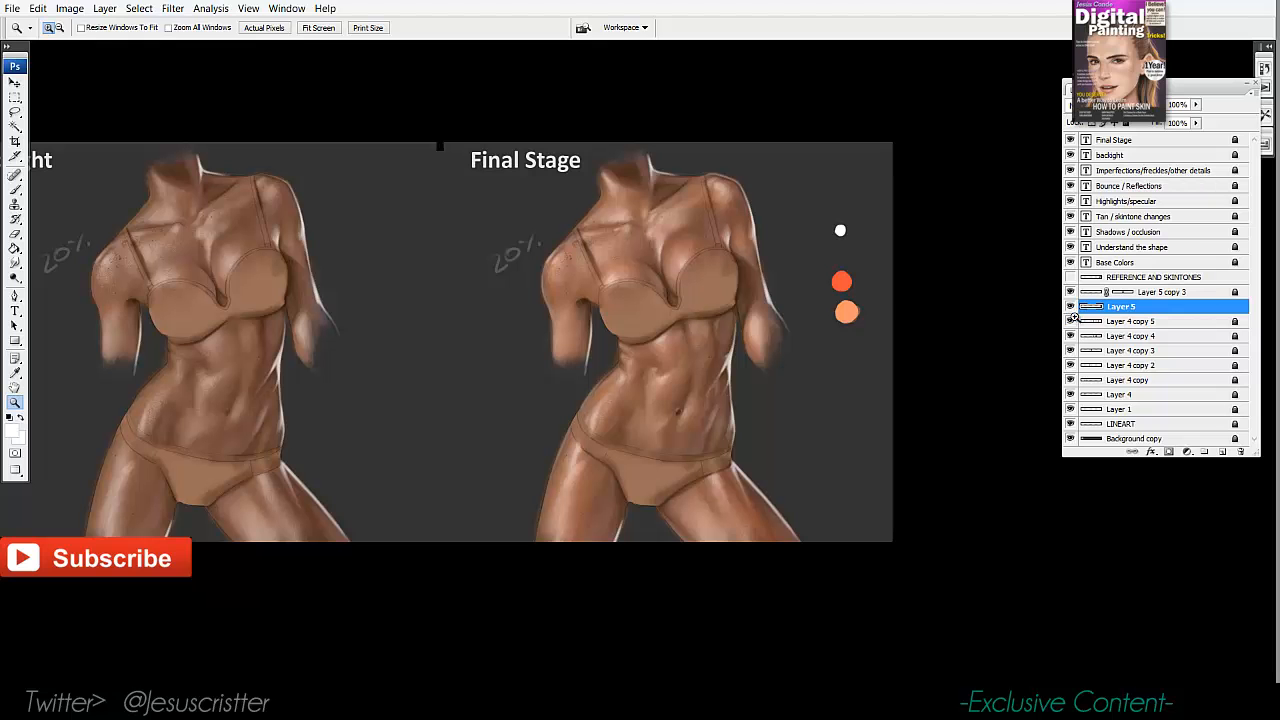
pyautogui.press('/')
pyautogui.press('F10')
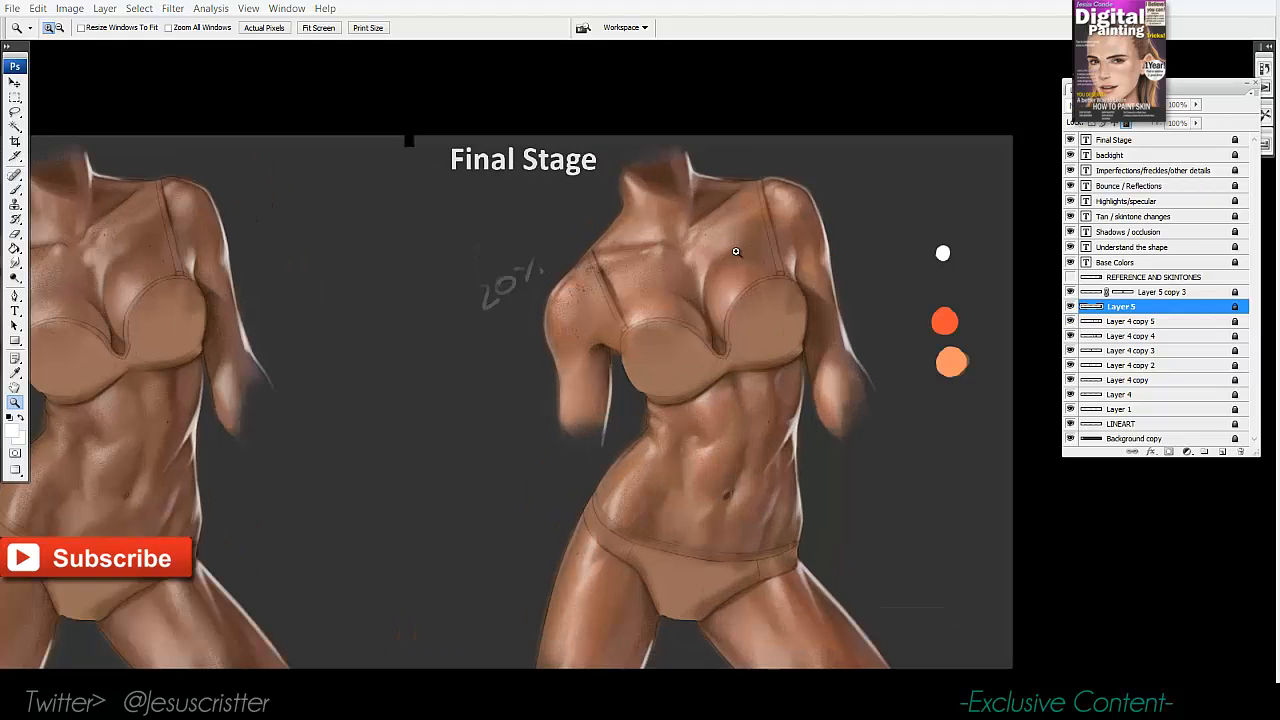
# Add a layer above Layer 5 and paint the figure's left bra strap black with a size 10 brush at 100% opacity.
pyautogui.click(775, 366)
pyautogui.hotkey('ctrl', 'shift', 'alt', 'n')
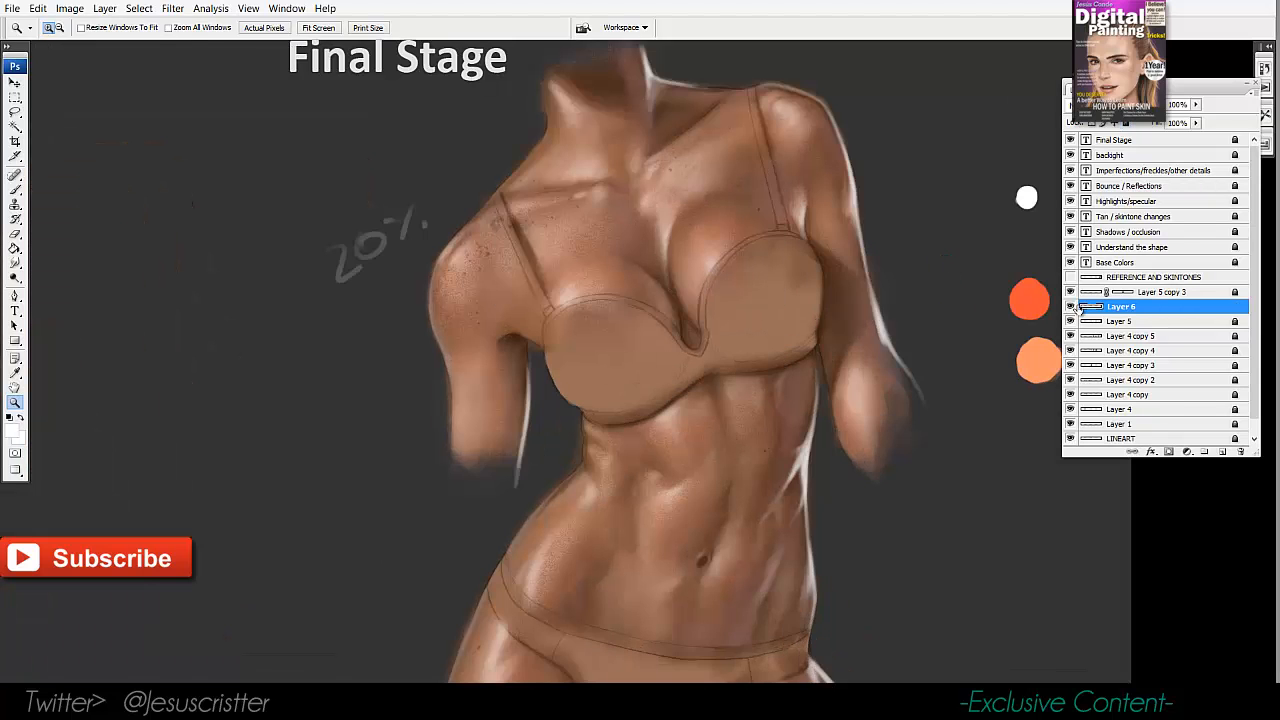
pyautogui.click(657, 323)
pyautogui.press('b')
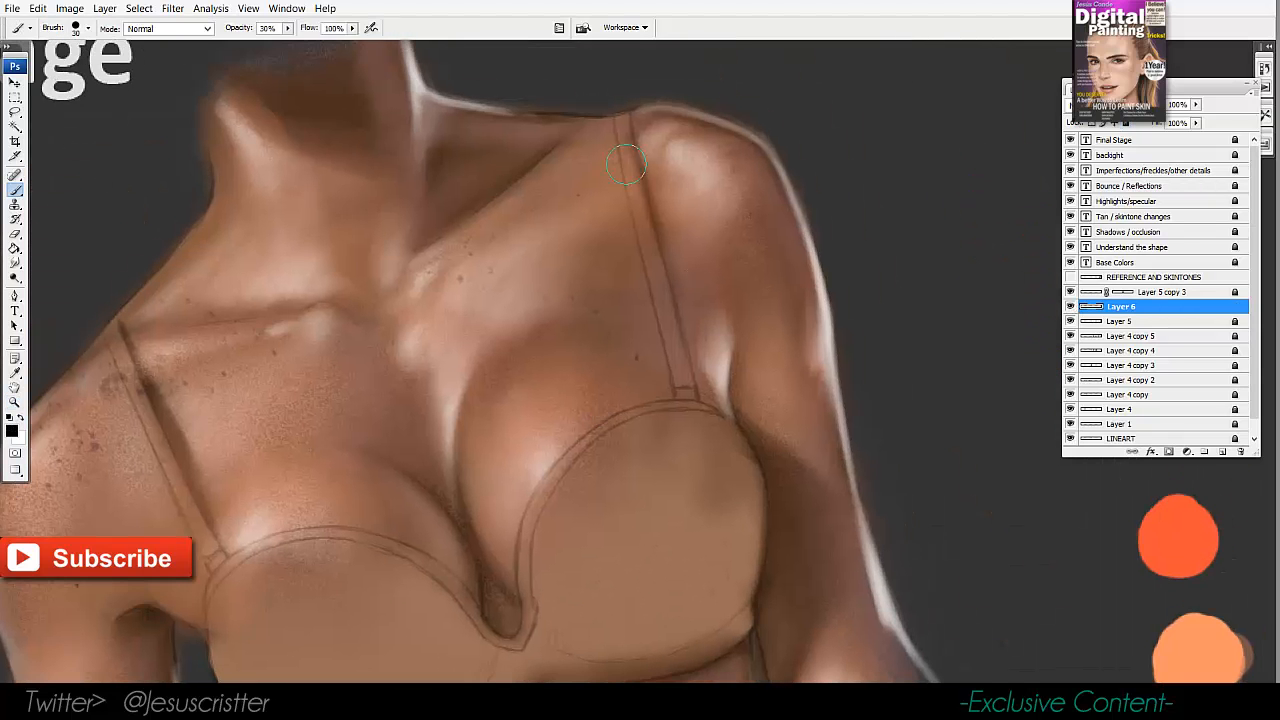
pyautogui.press('[')
pyautogui.moveTo(629, 125)
pyautogui.mouseDown()
pyautogui.moveTo(618, 187)
pyautogui.moveTo(629, 169)
pyautogui.moveTo(671, 327)
pyautogui.moveTo(638, 208)
pyautogui.moveTo(654, 277)
pyautogui.mouseUp()
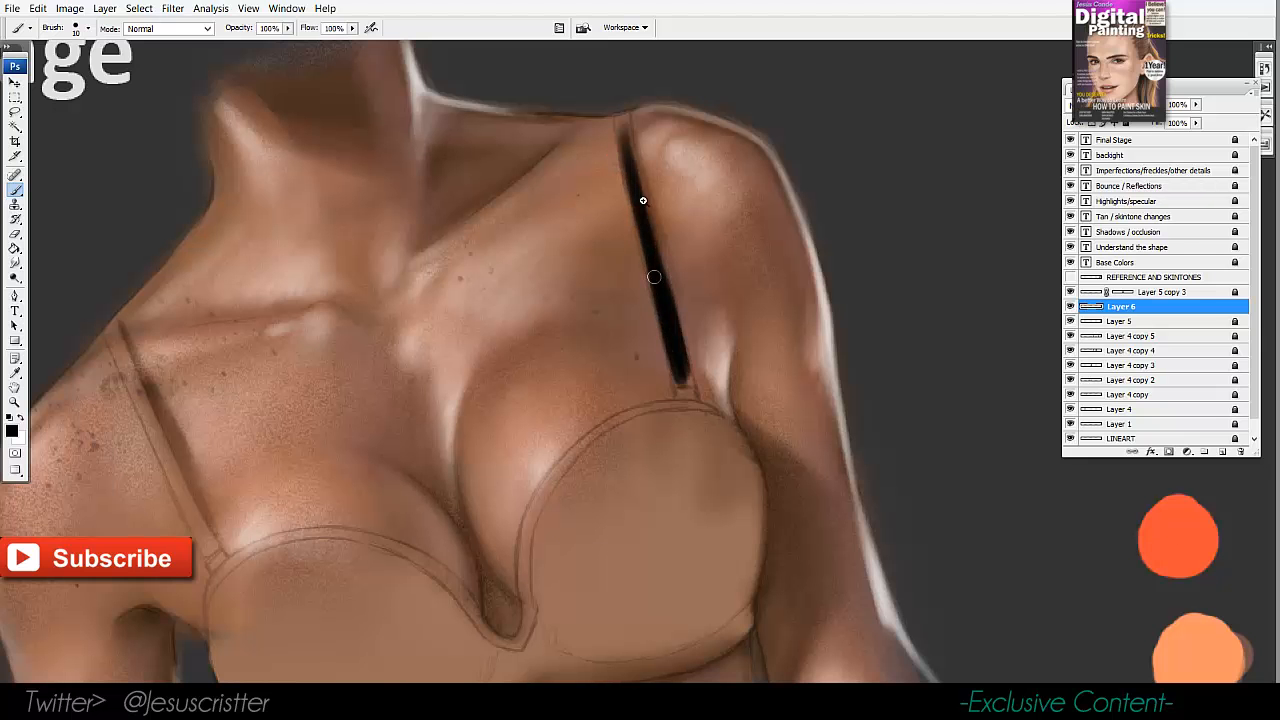
# Change the foreground color to a very dark gray and repaint the figure's left bra strap down to the cup with a size 7 brush.
pyautogui.keyDown('ctrl'); pyautogui.click(643, 200); pyautogui.keyUp('ctrl')
pyautogui.click(12, 431)
pyautogui.moveTo(638, 222); pyautogui.dragTo(633, 333)
pyautogui.click(925, 195)
pyautogui.moveTo(614, 137)
pyautogui.mouseDown()
pyautogui.moveTo(632, 226)
pyautogui.moveTo(609, 118)
pyautogui.moveTo(620, 146)
pyautogui.moveTo(620, 115)
pyautogui.moveTo(666, 346)
pyautogui.moveTo(625, 191)
pyautogui.moveTo(657, 332)
pyautogui.mouseUp()
pyautogui.keyDown('alt'); pyautogui.click(630, 203); pyautogui.keyUp('alt')
pyautogui.moveTo(671, 354); pyautogui.dragTo(693, 524)
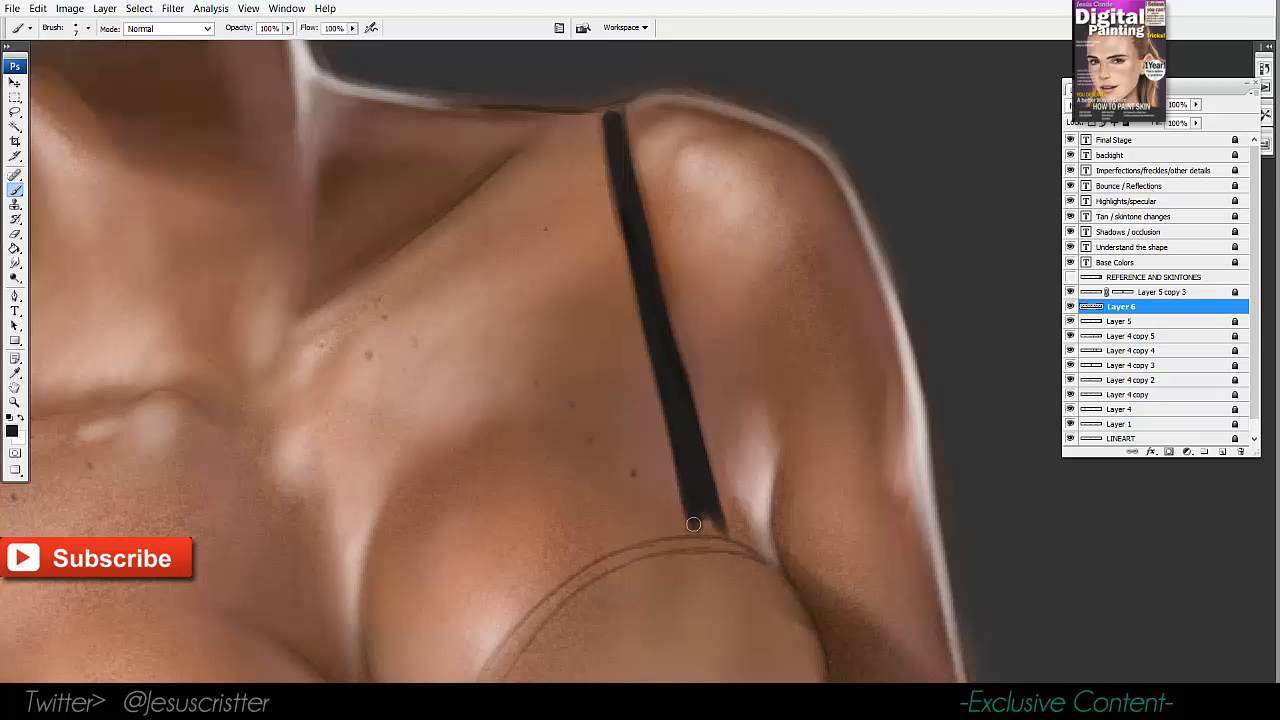
pyautogui.scroll(2, 636, 237)
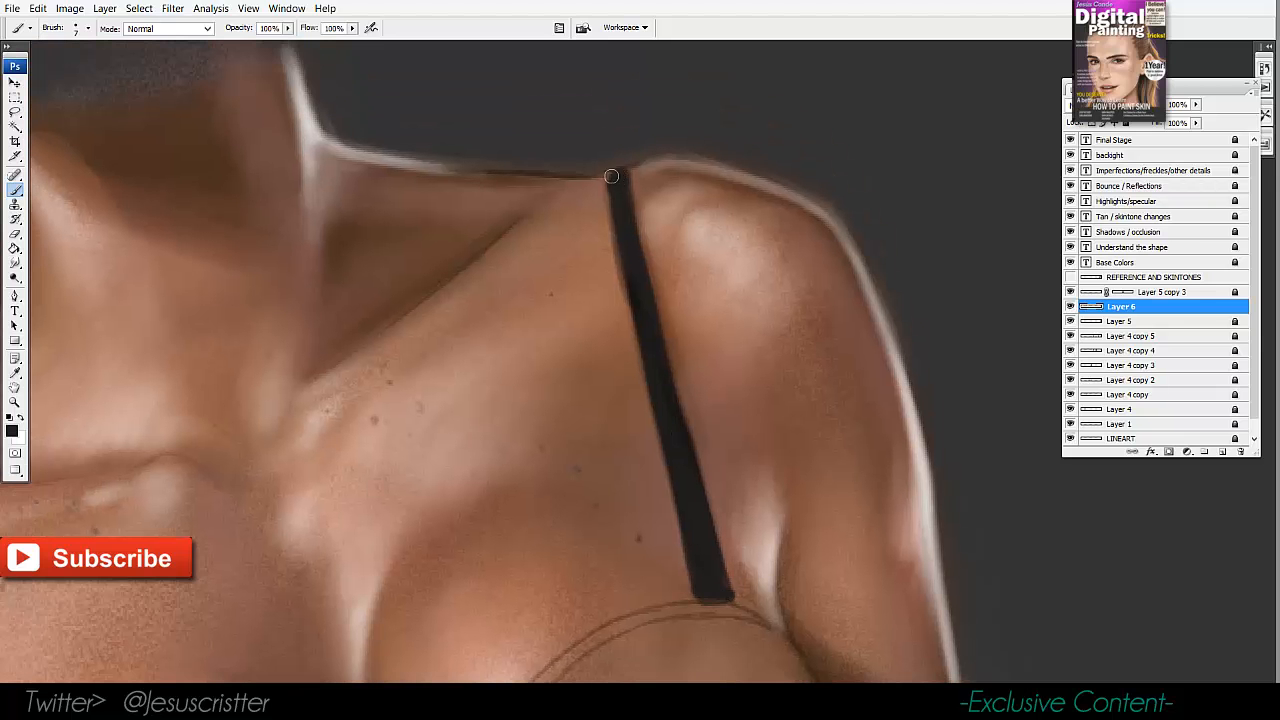
# Paint the figure's right bra strap dark gray from the shoulder down to the cup.
pyautogui.moveTo(280, 440); pyautogui.dragTo(766, 232)
pyautogui.moveTo(443, 300); pyautogui.dragTo(377, 189)
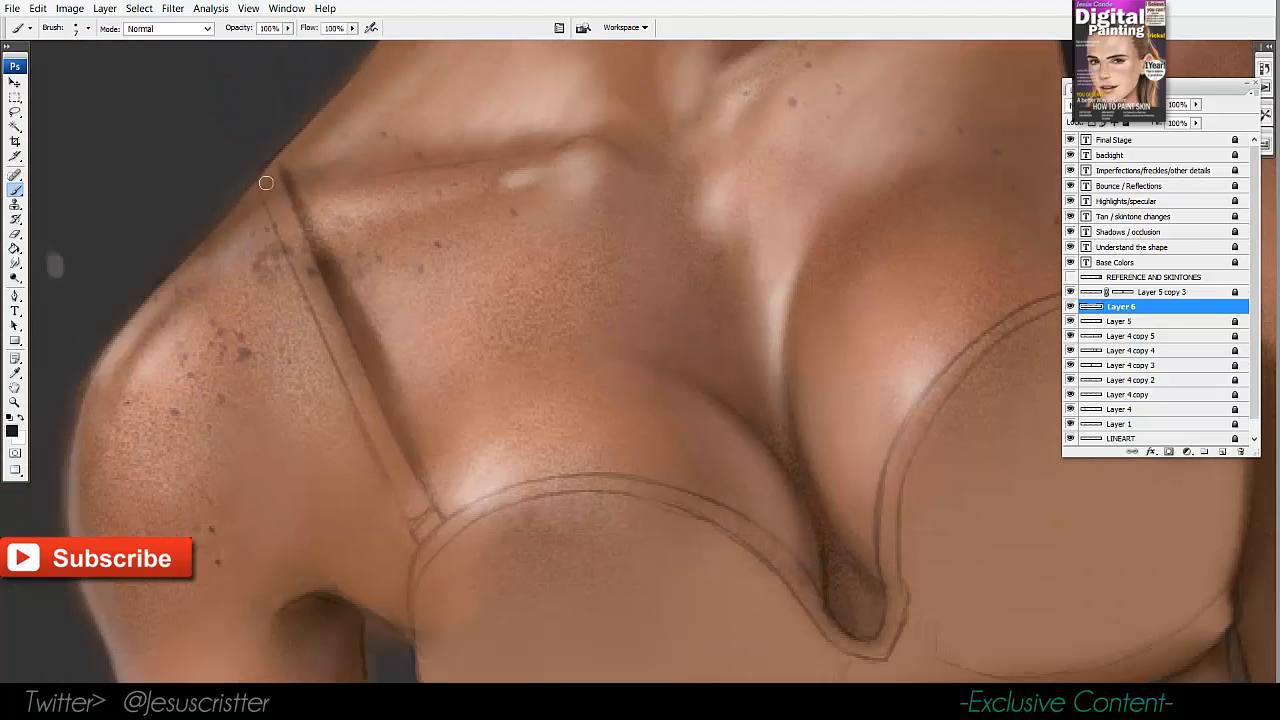
pyautogui.moveTo(267, 183)
pyautogui.mouseDown()
pyautogui.moveTo(419, 516)
pyautogui.moveTo(391, 470)
pyautogui.moveTo(377, 395)
pyautogui.moveTo(426, 530)
pyautogui.mouseUp()
pyautogui.scroll(2, 320, 280)
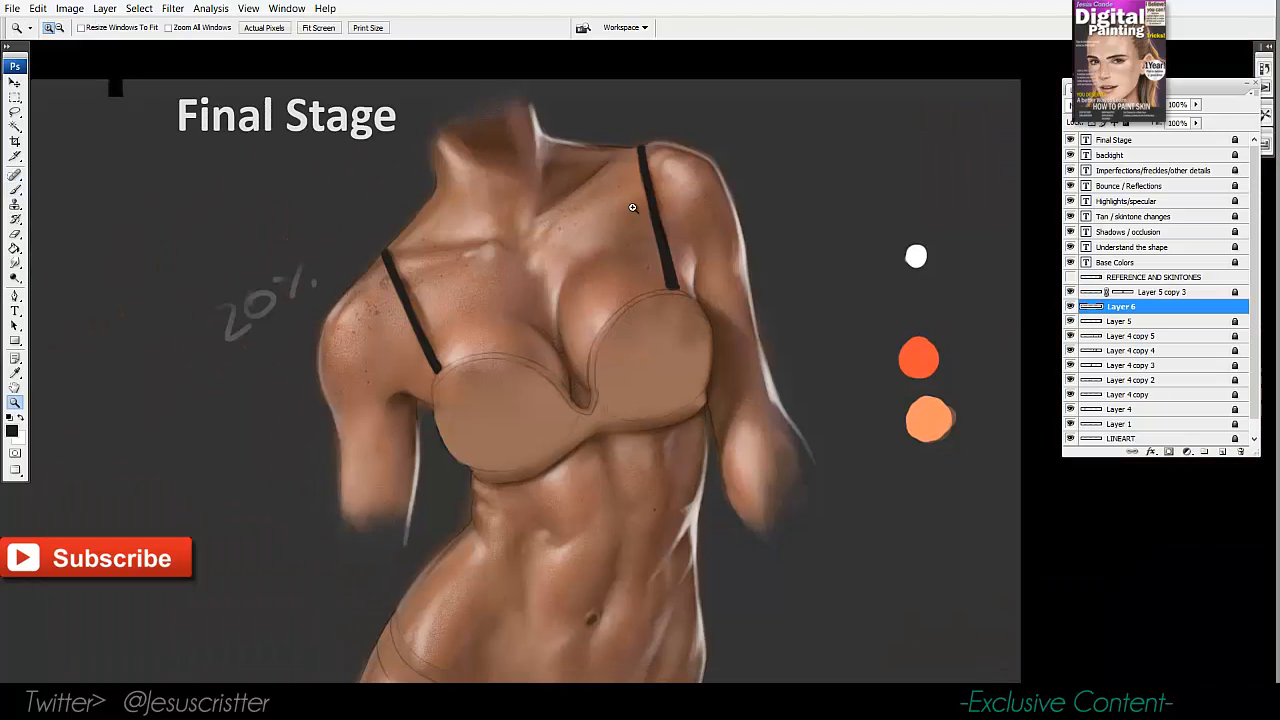
# Clean up the outer edge of the figure's left bra strap with a size 8 eraser.
pyautogui.moveTo(799, 151); pyautogui.dragTo(607, 397)
pyautogui.press('e')
pyautogui.press('[')
pyautogui.press('[')
pyautogui.press('[')
pyautogui.press('[')
pyautogui.press('[')
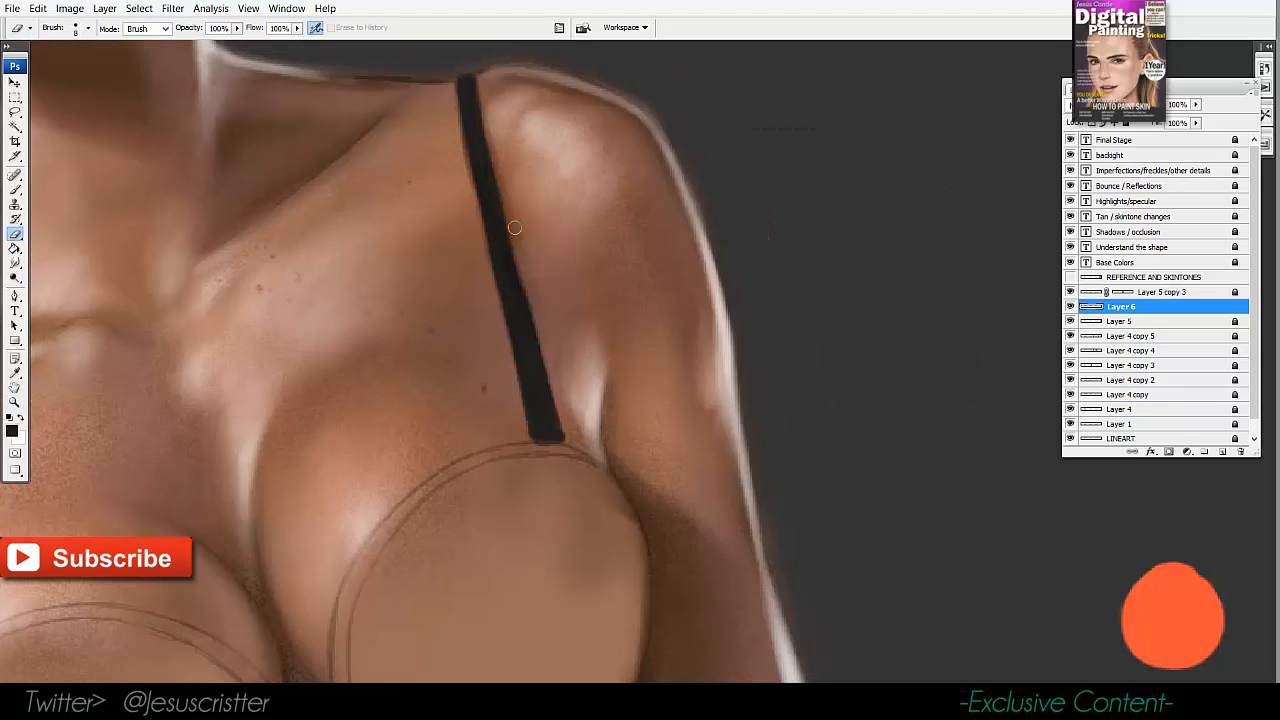
pyautogui.moveTo(531, 297); pyautogui.dragTo(556, 440)
# Add a layer above Layer 6 and paint a dark gray trim along the upper edge of both bra cups with a size 7 brush.
pyautogui.press('b')
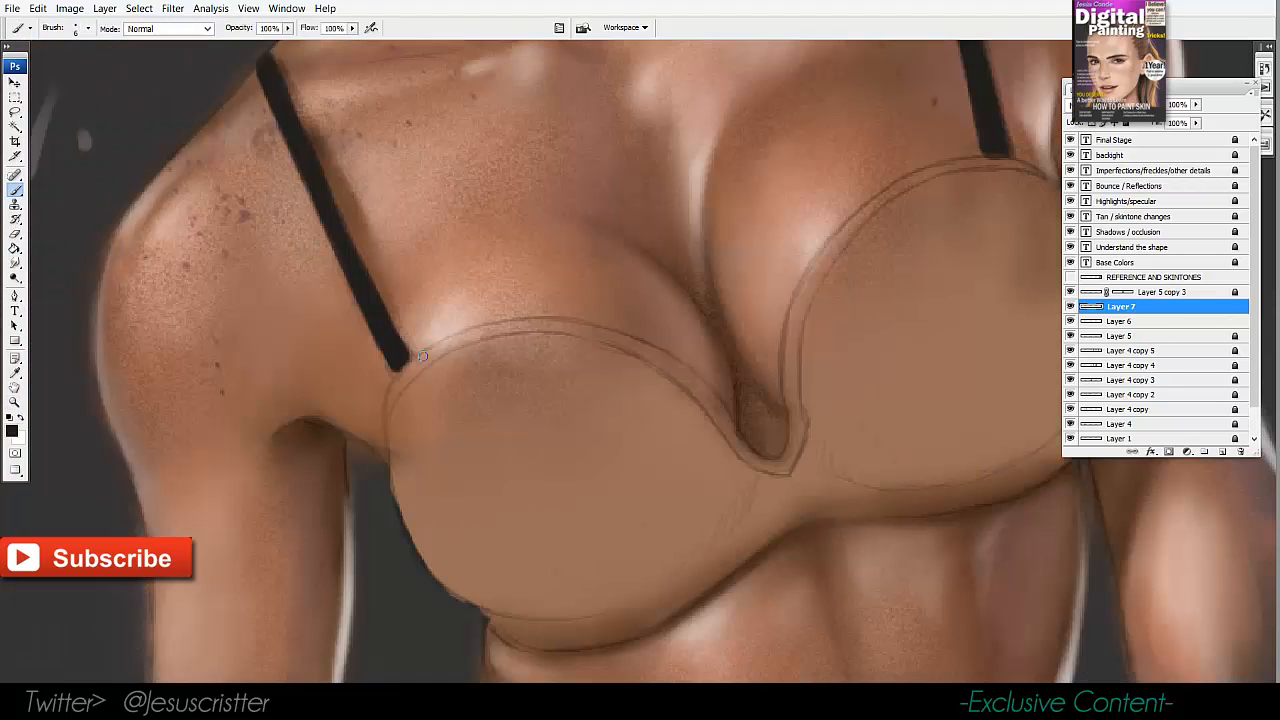
pyautogui.moveTo(422, 356)
pyautogui.mouseDown()
pyautogui.moveTo(388, 393)
pyautogui.moveTo(519, 323)
pyautogui.moveTo(580, 330)
pyautogui.mouseUp()
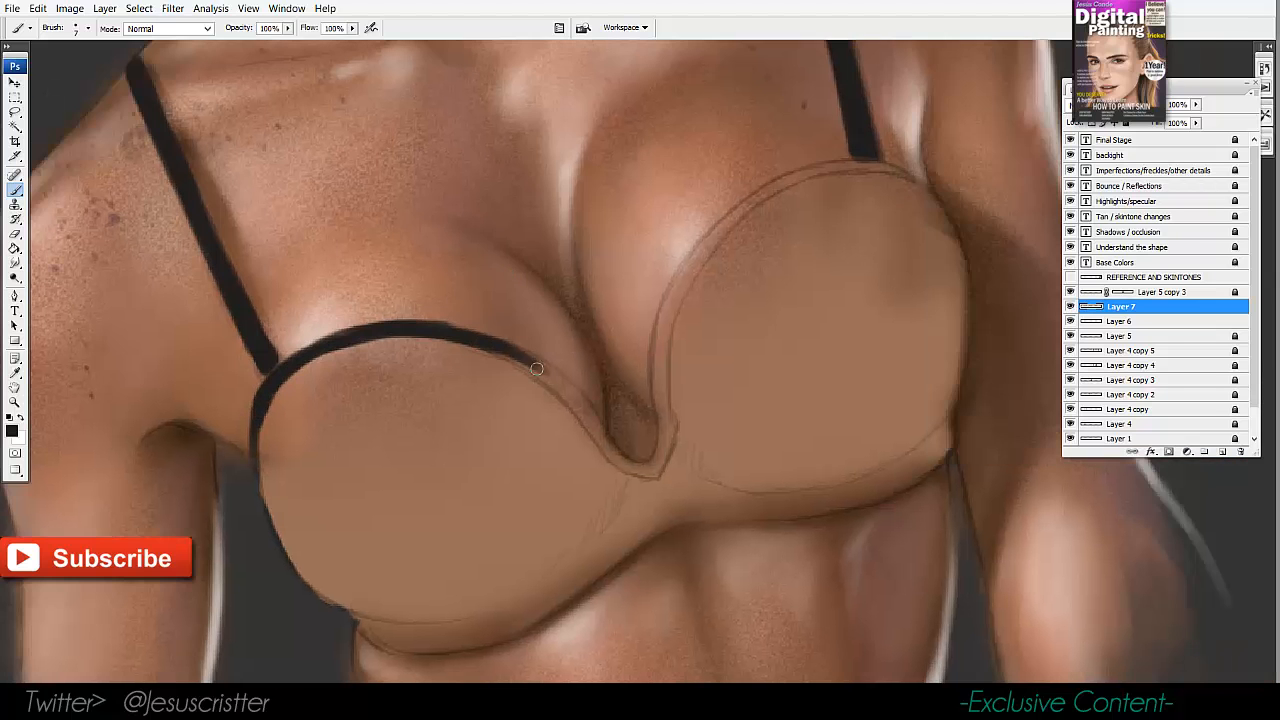
pyautogui.moveTo(536, 369)
pyautogui.mouseDown()
pyautogui.moveTo(640, 470)
pyautogui.moveTo(668, 430)
pyautogui.mouseUp()
pyautogui.moveTo(667, 373); pyautogui.dragTo(663, 348)
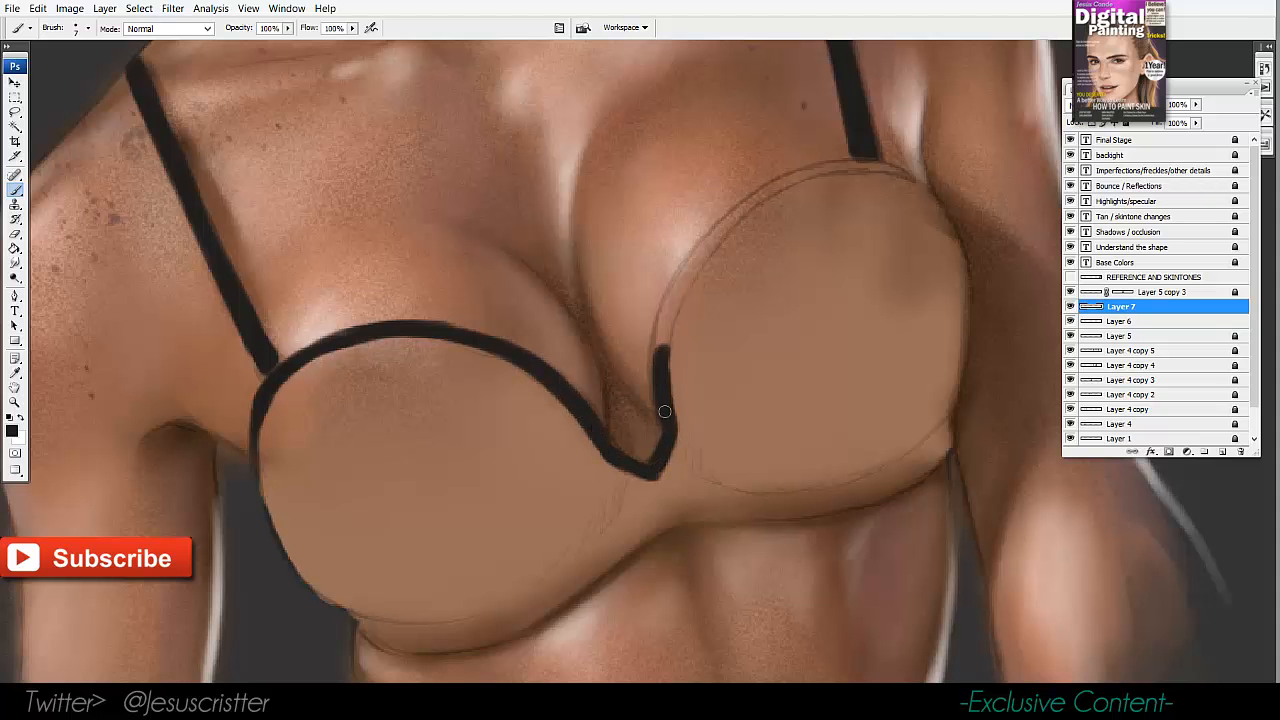
pyautogui.moveTo(664, 411)
pyautogui.mouseDown()
pyautogui.moveTo(674, 284)
pyautogui.moveTo(718, 234)
pyautogui.moveTo(802, 178)
pyautogui.moveTo(892, 167)
pyautogui.mouseUp()
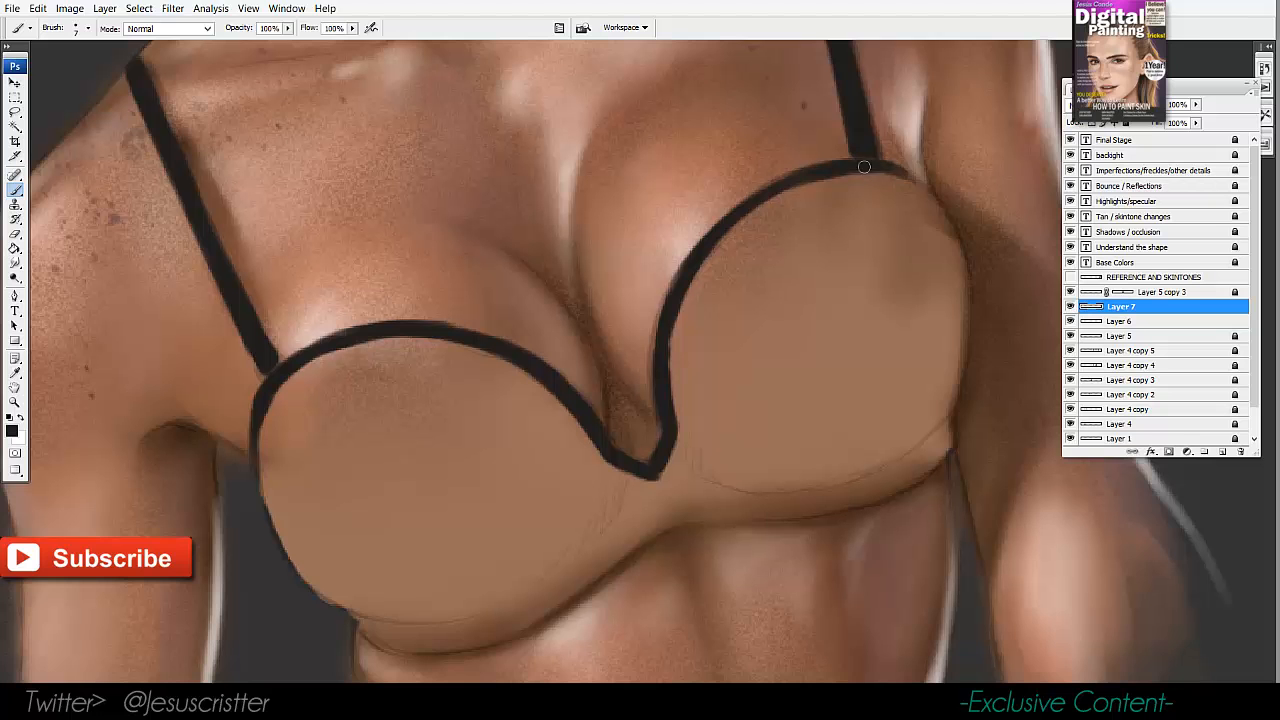
pyautogui.moveTo(763, 217)
pyautogui.mouseDown()
pyautogui.moveTo(898, 172)
pyautogui.moveTo(786, 220)
pyautogui.mouseUp()
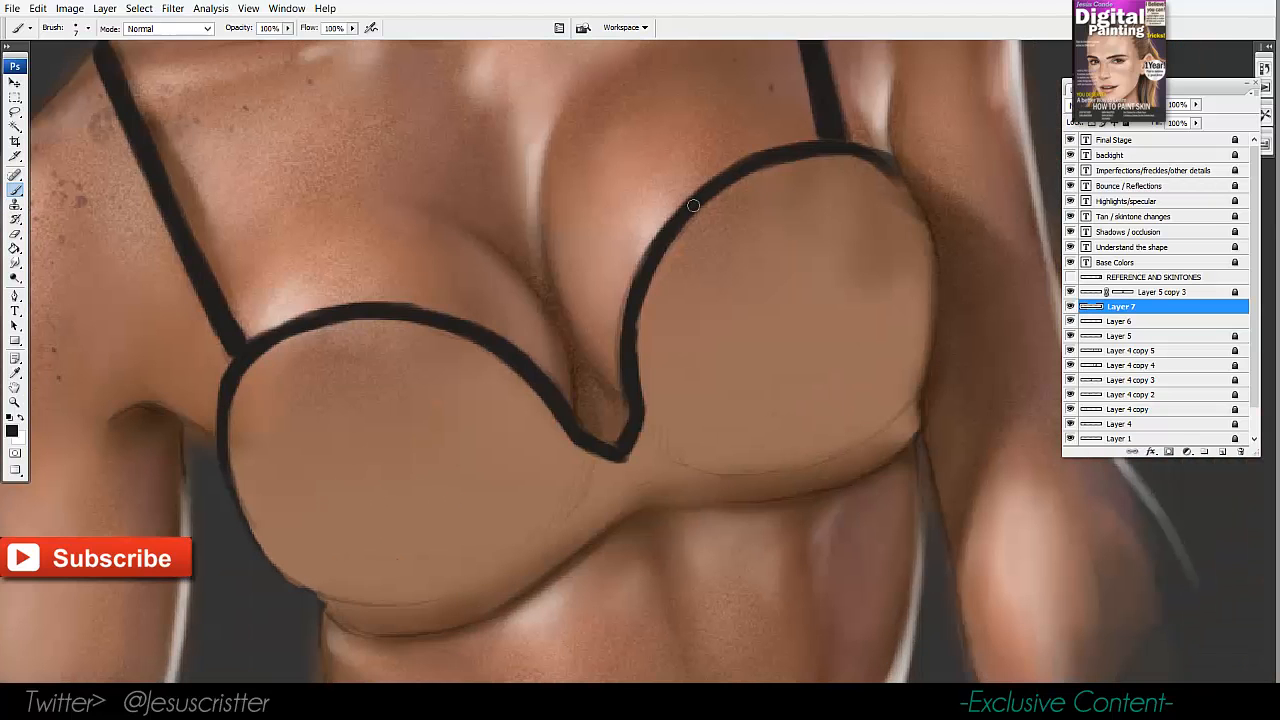
pyautogui.press('e')
pyautogui.press('b')
# Paint the start of the brief's waistband dark gray at the figure's right hip with a size 8 brush.
pyautogui.press('z')
pyautogui.moveTo(902, 186)
pyautogui.mouseDown()
pyautogui.moveTo(924, 228)
pyautogui.moveTo(757, 243)
pyautogui.moveTo(705, 207)
pyautogui.mouseUp()
pyautogui.scroll(-3, 912, 218)
pyautogui.scroll(3, 529, 466)
pyautogui.moveTo(529, 466); pyautogui.dragTo(775, 556)
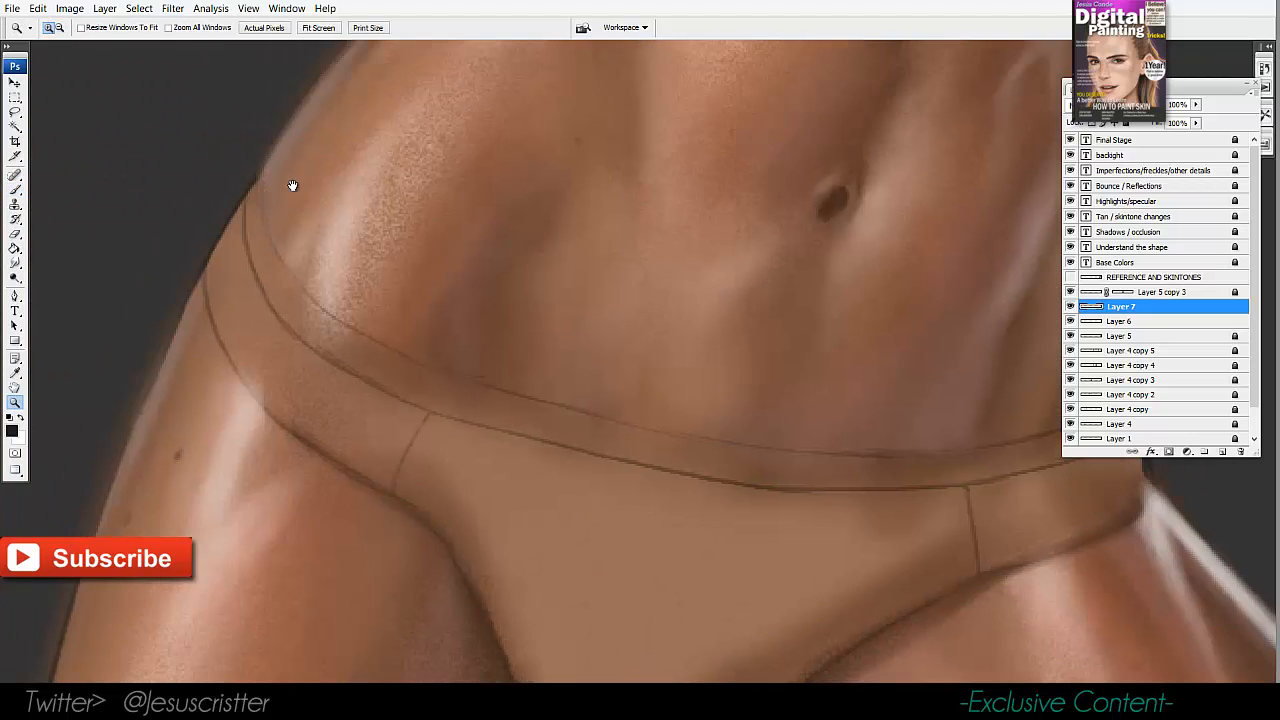
pyautogui.press('b')
pyautogui.moveTo(247, 204)
pyautogui.mouseDown()
pyautogui.moveTo(260, 262)
pyautogui.moveTo(318, 342)
pyautogui.mouseUp()
pyautogui.moveTo(260, 238); pyautogui.dragTo(308, 314)
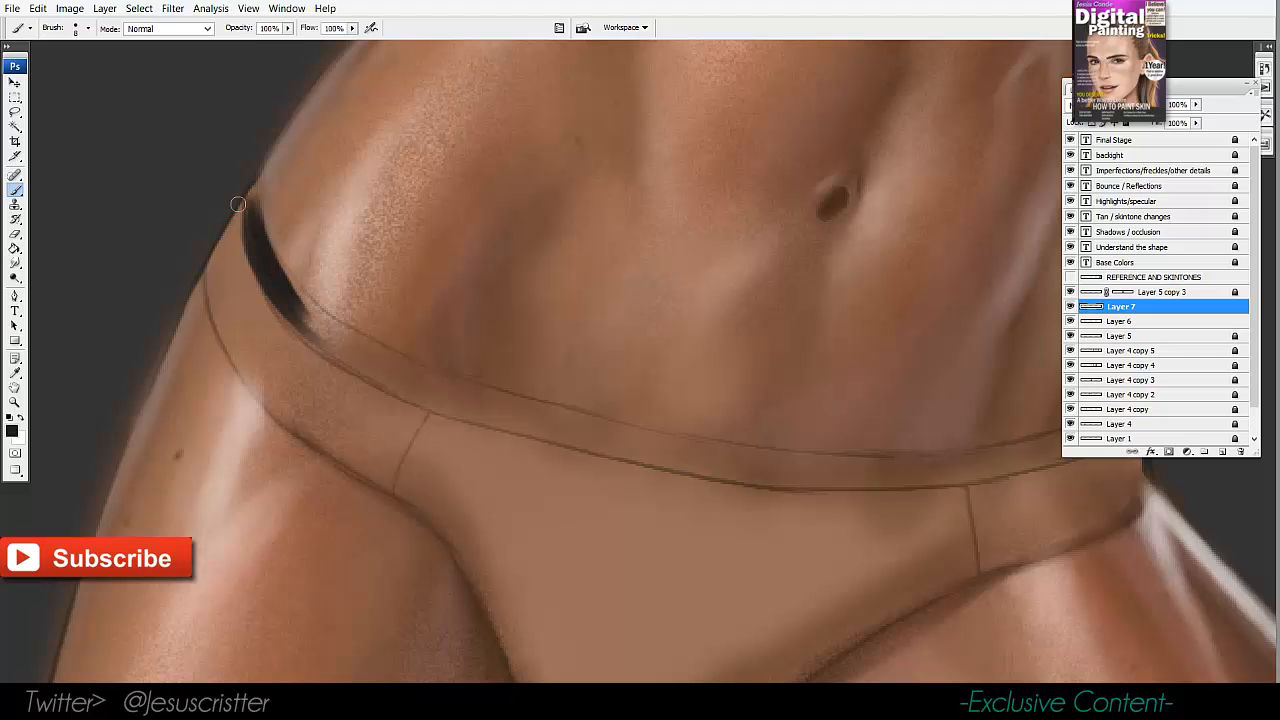
pyautogui.moveTo(243, 201)
pyautogui.mouseDown()
pyautogui.moveTo(215, 252)
pyautogui.moveTo(254, 222)
pyautogui.mouseUp()
pyautogui.hotkey('ctrl', 'z')
pyautogui.moveTo(282, 272); pyautogui.dragTo(358, 343)
pyautogui.moveTo(292, 308); pyautogui.dragTo(360, 358)
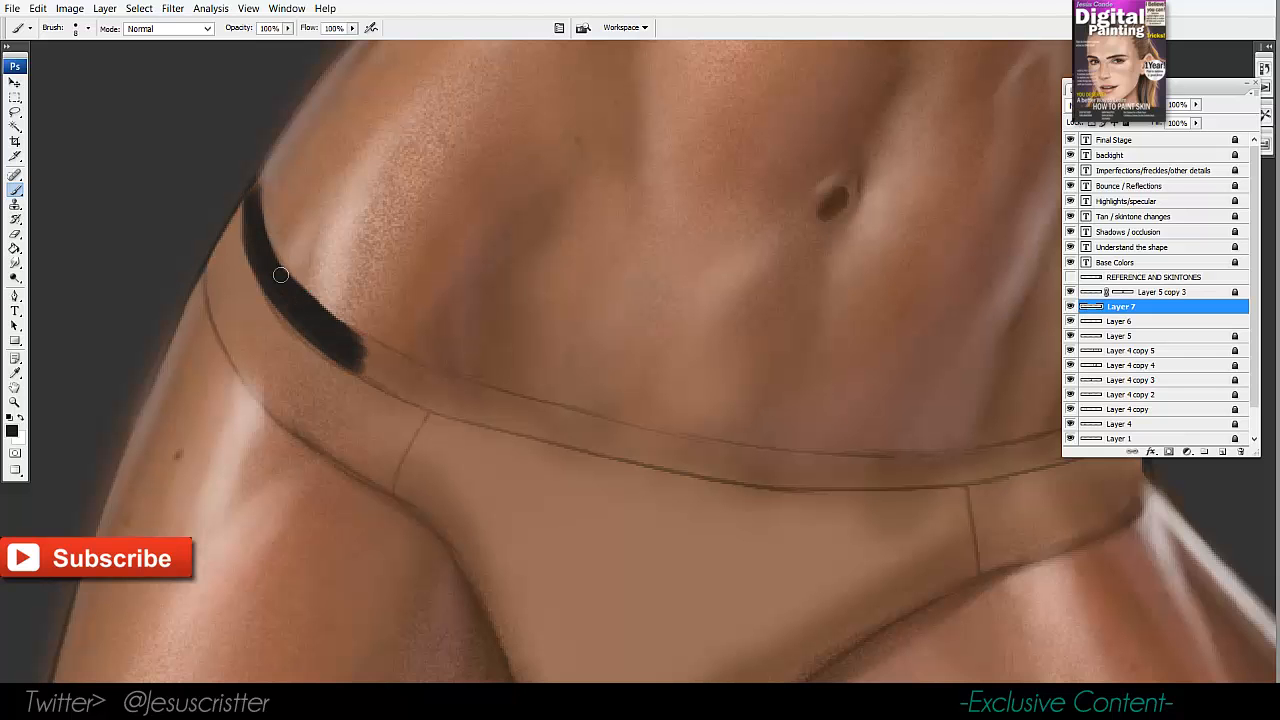
# Extend the brief's dark gray waistband from the figure's right hip toward the center with a size 8 brush.
pyautogui.moveTo(280, 284)
pyautogui.mouseDown()
pyautogui.moveTo(360, 366)
pyautogui.moveTo(434, 392)
pyautogui.mouseUp()
pyautogui.moveTo(346, 336); pyautogui.dragTo(438, 386)
pyautogui.moveTo(376, 382); pyautogui.dragTo(510, 421)
pyautogui.moveTo(402, 364); pyautogui.dragTo(504, 404)
pyautogui.moveTo(431, 380); pyautogui.dragTo(550, 418)
pyautogui.moveTo(446, 412); pyautogui.dragTo(609, 444)
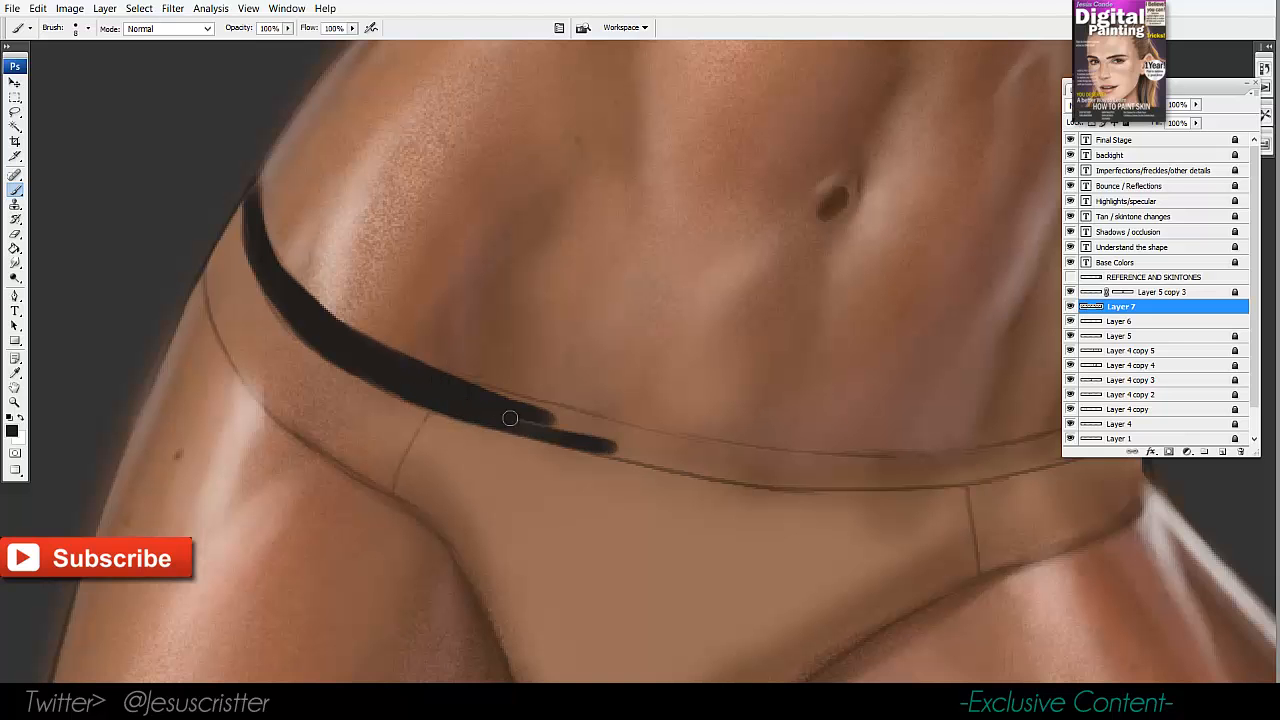
pyautogui.moveTo(511, 419); pyautogui.dragTo(610, 438)
# Paint the remaining waistband dark gray across the center to the figure's left hip, finishing with a size 6 brush.
pyautogui.moveTo(474, 390); pyautogui.dragTo(705, 448)
pyautogui.moveTo(621, 437)
pyautogui.mouseDown()
pyautogui.moveTo(707, 457)
pyautogui.moveTo(697, 460)
pyautogui.mouseUp()
pyautogui.moveTo(563, 440)
pyautogui.mouseDown()
pyautogui.moveTo(706, 462)
pyautogui.moveTo(416, 420)
pyautogui.mouseUp()
pyautogui.moveTo(500, 438)
pyautogui.mouseDown()
pyautogui.moveTo(668, 461)
pyautogui.moveTo(652, 452)
pyautogui.mouseUp()
pyautogui.moveTo(546, 460); pyautogui.dragTo(652, 464)
pyautogui.moveTo(488, 449); pyautogui.dragTo(640, 471)
pyautogui.moveTo(551, 443); pyautogui.dragTo(742, 474)
pyautogui.moveTo(648, 466); pyautogui.dragTo(798, 462)
pyautogui.moveTo(692, 451)
pyautogui.mouseDown()
pyautogui.moveTo(465, 453)
pyautogui.moveTo(628, 449)
pyautogui.mouseUp()
pyautogui.moveTo(540, 446); pyautogui.dragTo(636, 456)
pyautogui.moveTo(530, 471); pyautogui.dragTo(680, 455)
pyautogui.moveTo(577, 463); pyautogui.dragTo(714, 428)
pyautogui.moveTo(618, 441); pyautogui.dragTo(770, 400)
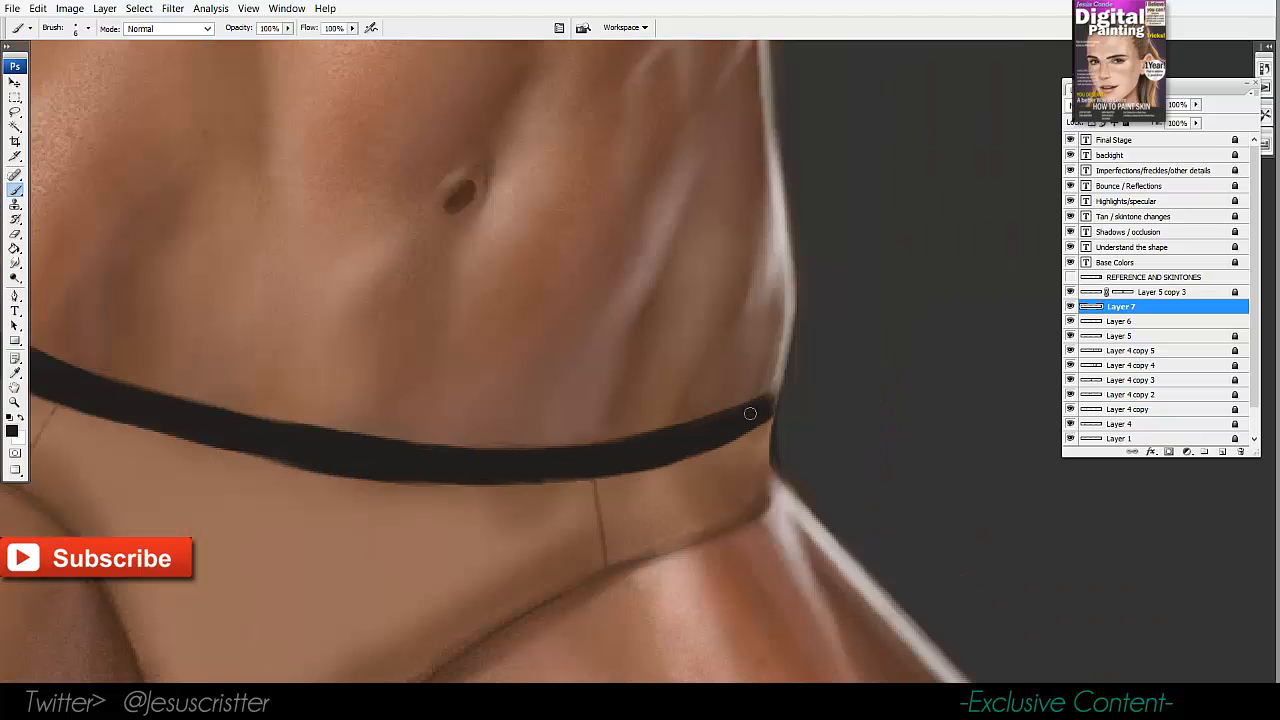
# Add a layer above Layer 5 and fill the brief's side panel at the figure's right hip with dark gray using a size 8 brush.
pyautogui.moveTo(59, 346); pyautogui.dragTo(359, 321)
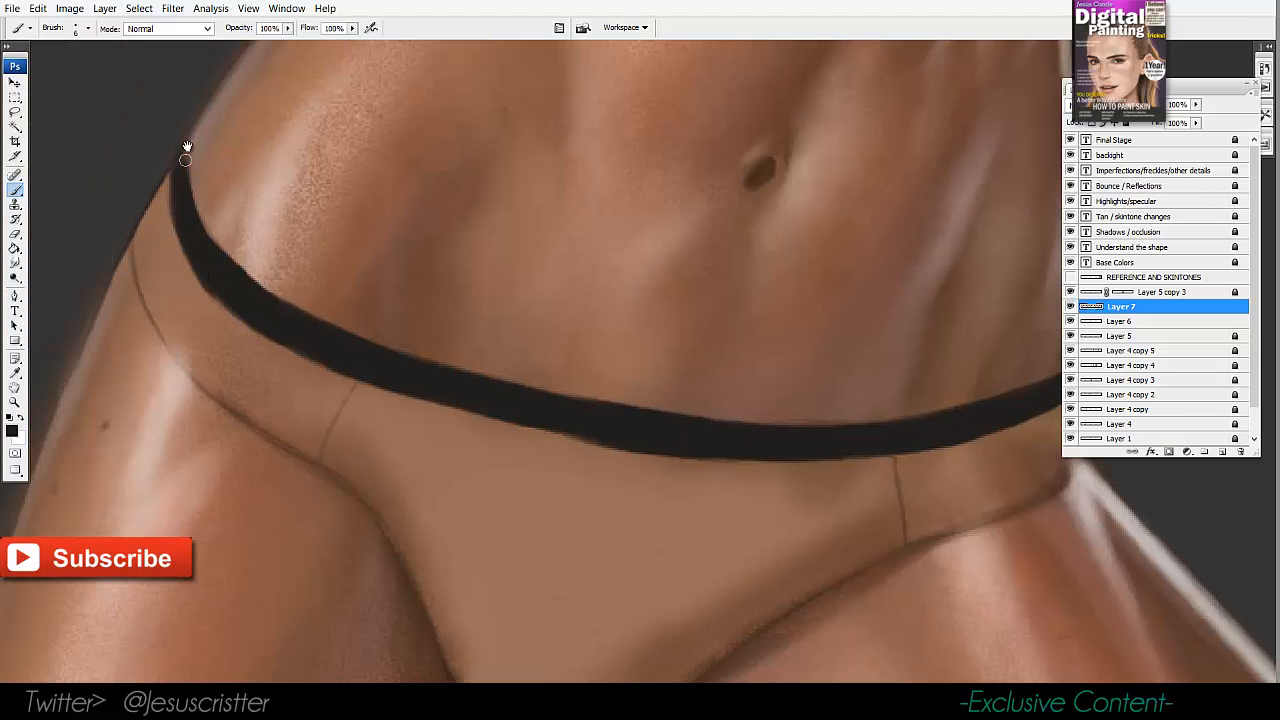
pyautogui.moveTo(187, 147); pyautogui.dragTo(208, 144)
pyautogui.click(1149, 336)
pyautogui.click(1222, 452)
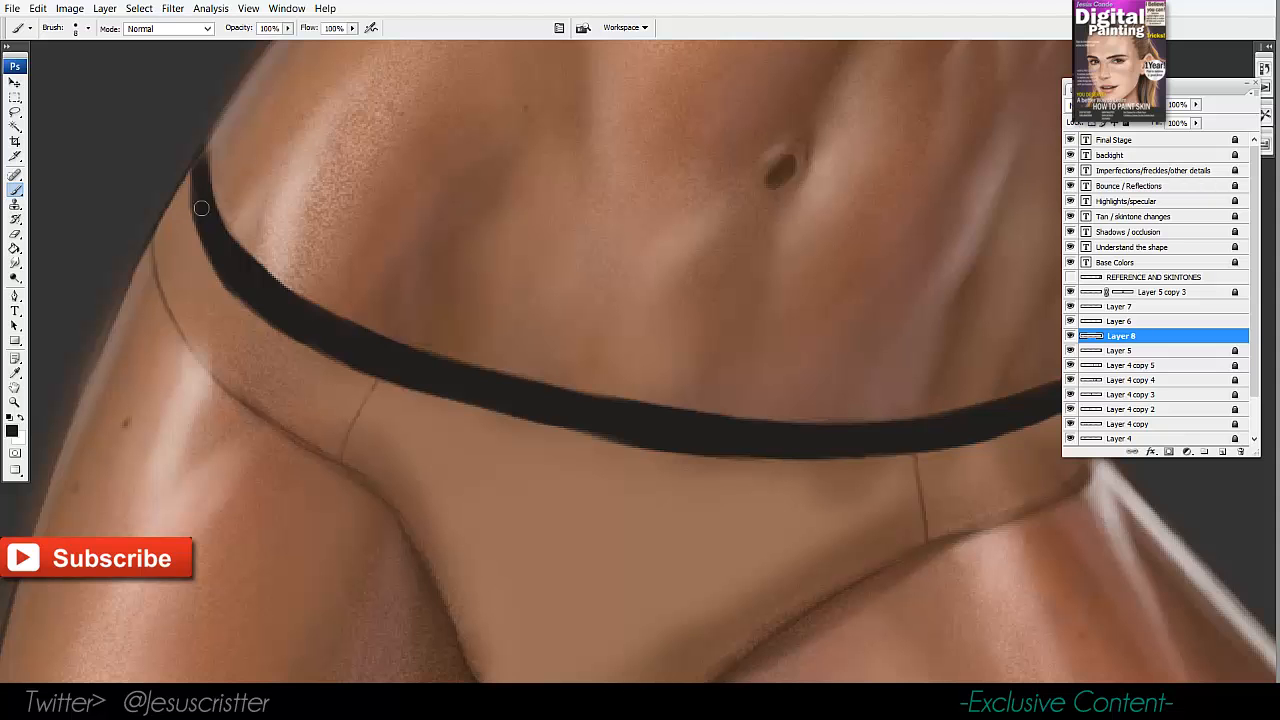
pyautogui.moveTo(201, 207)
pyautogui.mouseDown()
pyautogui.moveTo(177, 210)
pyautogui.moveTo(185, 262)
pyautogui.moveTo(240, 350)
pyautogui.moveTo(371, 371)
pyautogui.moveTo(291, 343)
pyautogui.mouseUp()
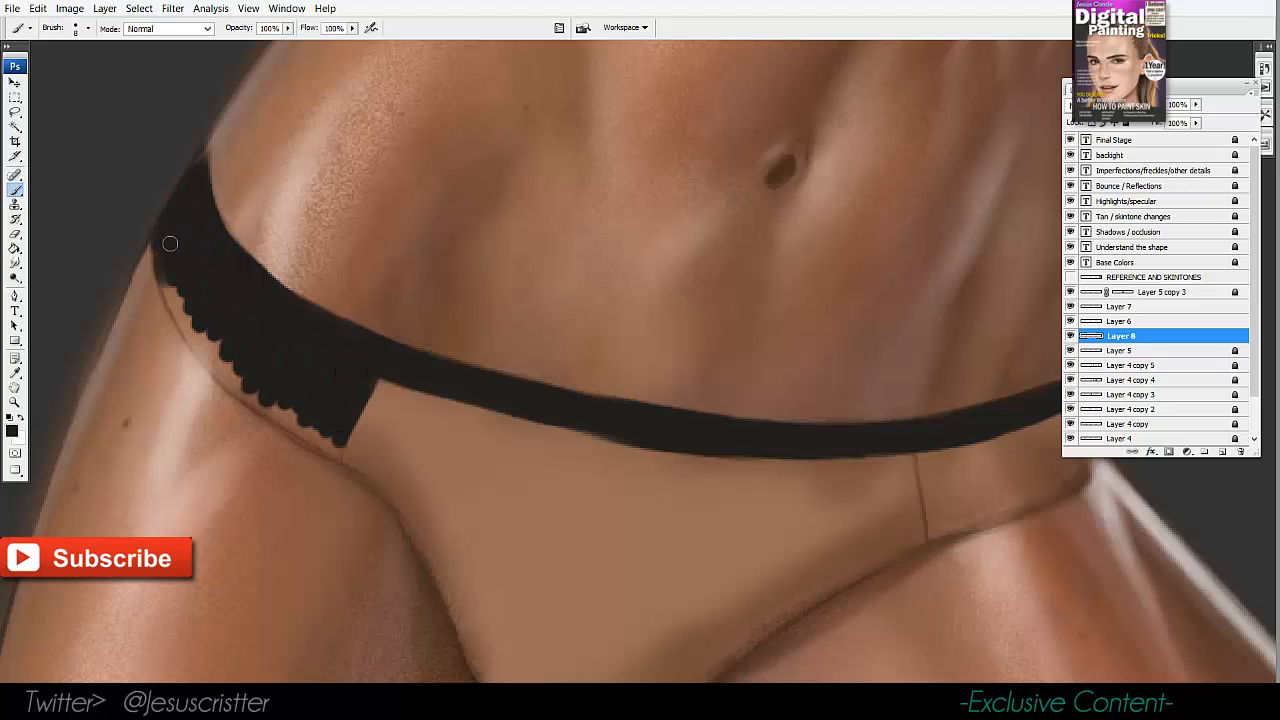
pyautogui.moveTo(170, 243); pyautogui.dragTo(212, 352)
pyautogui.moveTo(176, 287)
pyautogui.mouseDown()
pyautogui.moveTo(239, 391)
pyautogui.moveTo(211, 325)
pyautogui.moveTo(288, 406)
pyautogui.moveTo(241, 383)
pyautogui.moveTo(276, 408)
pyautogui.moveTo(302, 406)
pyautogui.moveTo(311, 447)
pyautogui.mouseUp()
# Lighten the painted side panel slightly with a Hue/Saturation adjustment.
pyautogui.click(69, 8)
pyautogui.moveTo(88, 46)
pyautogui.click(350, 184)
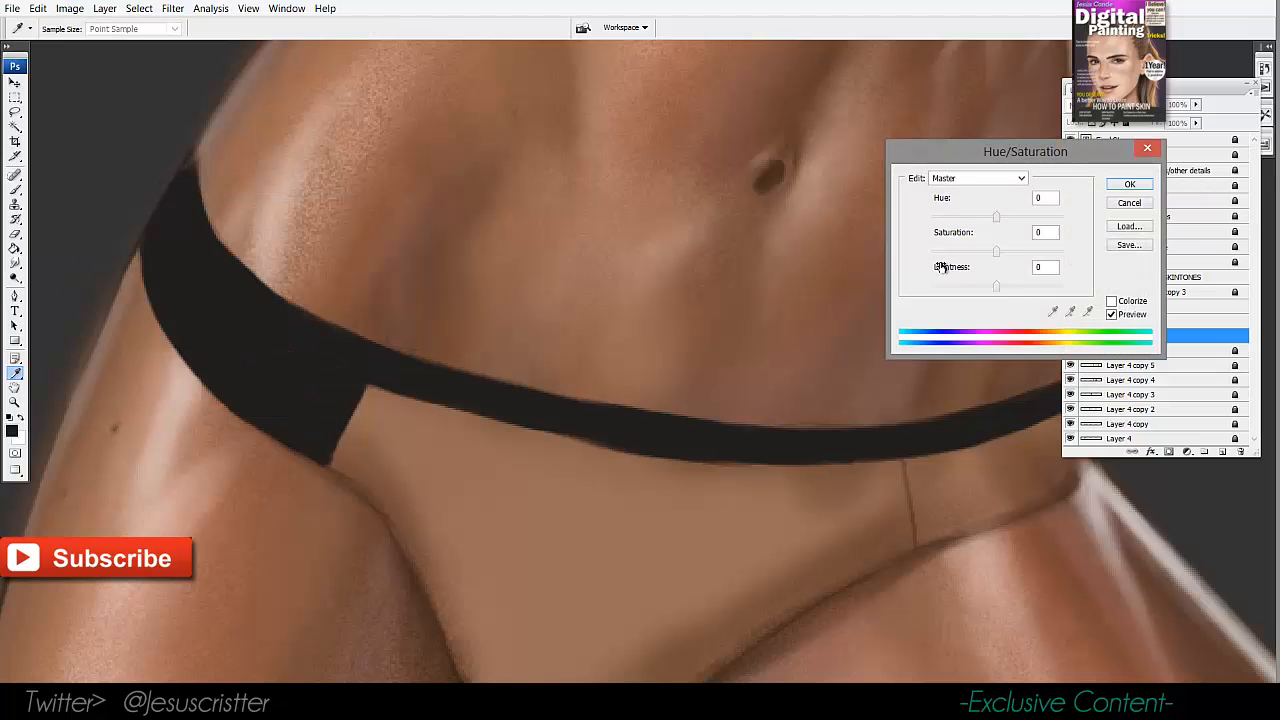
pyautogui.moveTo(996, 287); pyautogui.dragTo(1004, 290)
pyautogui.click(1128, 203)
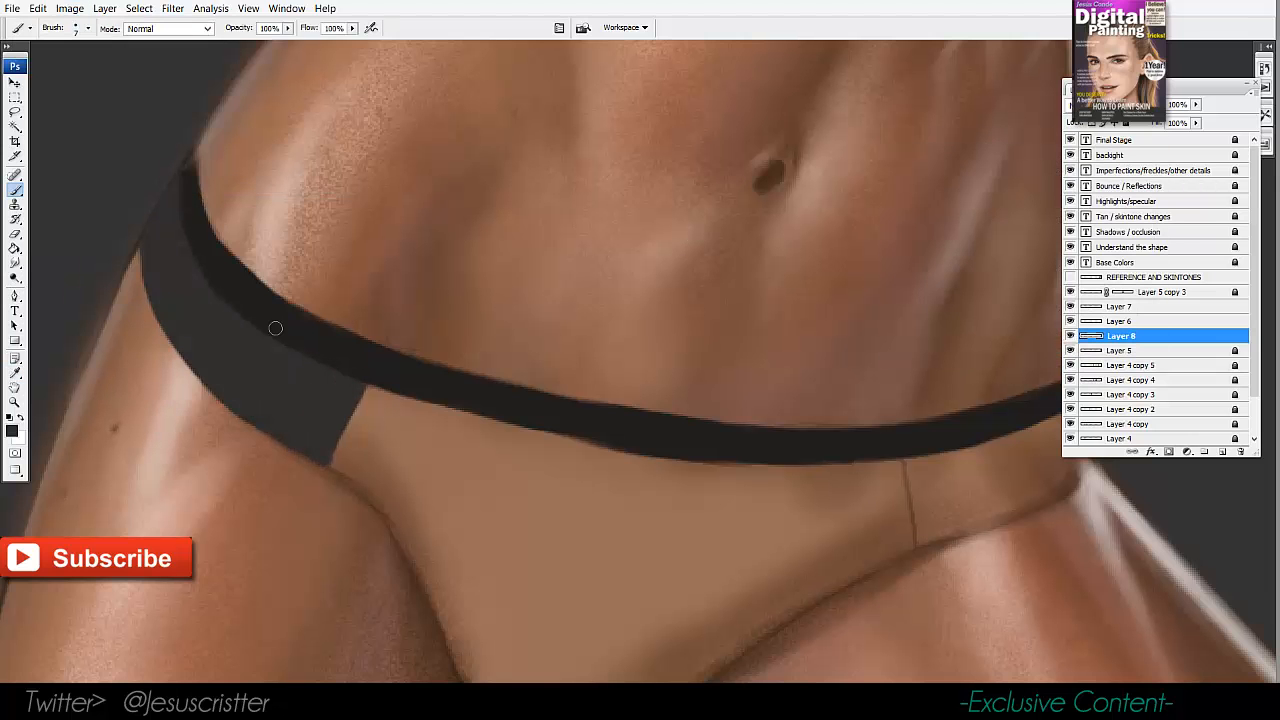
# Paint the side panel at the figure's left hip in the lightened dark gray with a size 7 brush.
pyautogui.moveTo(693, 196); pyautogui.dragTo(471, 146)
pyautogui.moveTo(691, 418)
pyautogui.mouseDown()
pyautogui.moveTo(694, 449)
pyautogui.moveTo(720, 400)
pyautogui.moveTo(710, 463)
pyautogui.moveTo(757, 417)
pyautogui.moveTo(840, 390)
pyautogui.moveTo(855, 404)
pyautogui.mouseUp()
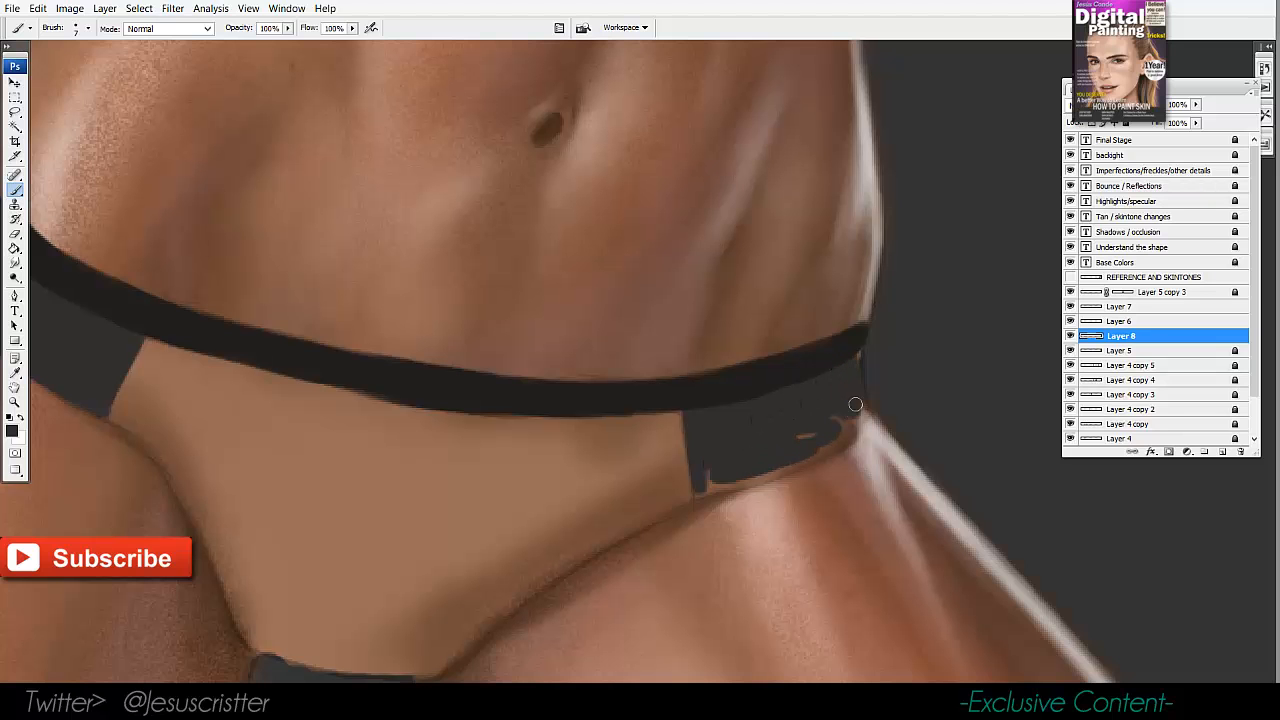
pyautogui.moveTo(808, 452)
pyautogui.mouseDown()
pyautogui.moveTo(819, 432)
pyautogui.moveTo(830, 451)
pyautogui.mouseUp()
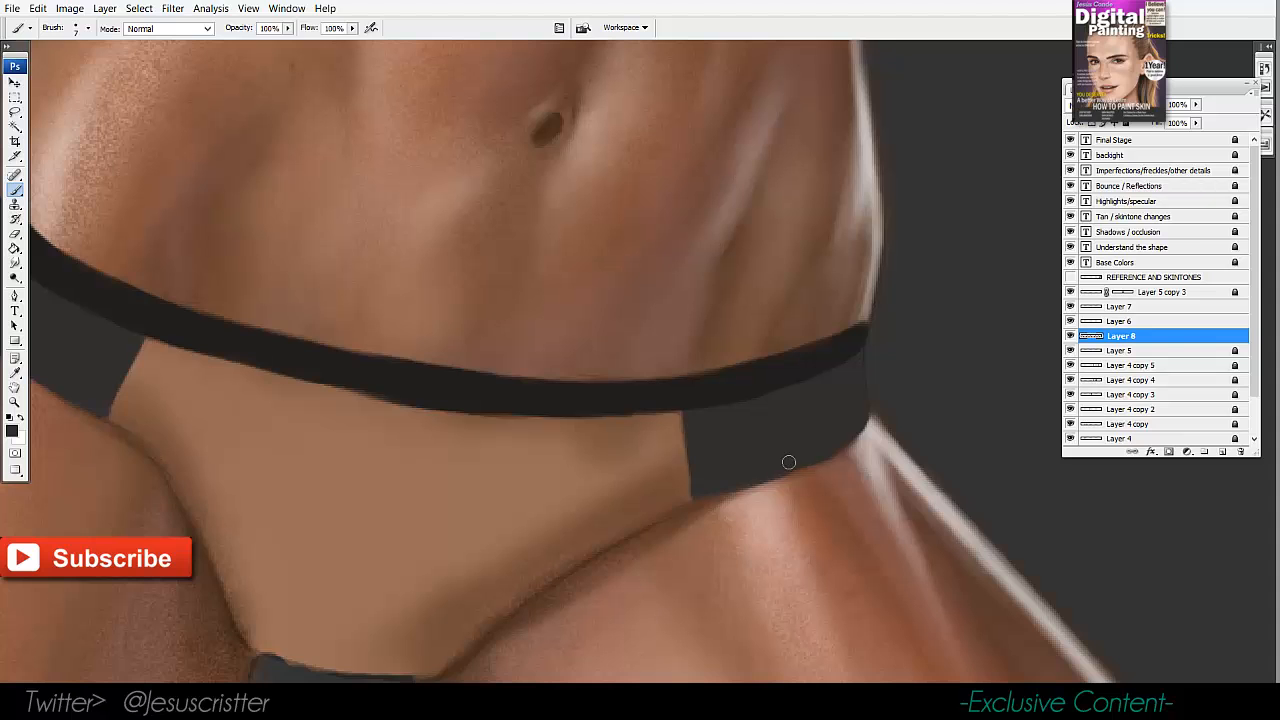
# Darken both side panels of the brief slightly with an image tone adjustment.
pyautogui.press('z')
pyautogui.keyDown('alt'); pyautogui.click(789, 367); pyautogui.keyUp('alt')
pyautogui.keyDown('alt'); pyautogui.click(789, 367); pyautogui.keyUp('alt')
pyautogui.moveTo(789, 266); pyautogui.dragTo(731, 360)
pyautogui.click(70, 9)
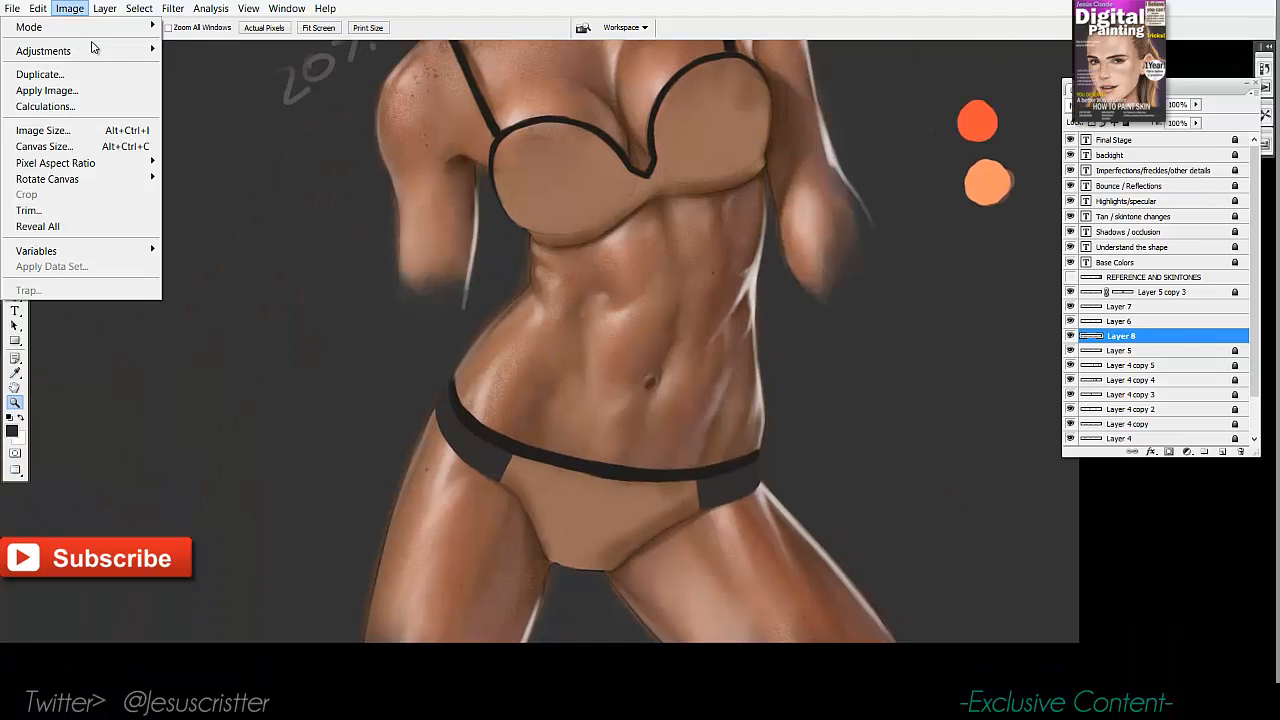
pyautogui.moveTo(97, 51)
pyautogui.click(219, 146)
pyautogui.moveTo(998, 190); pyautogui.dragTo(985, 193)
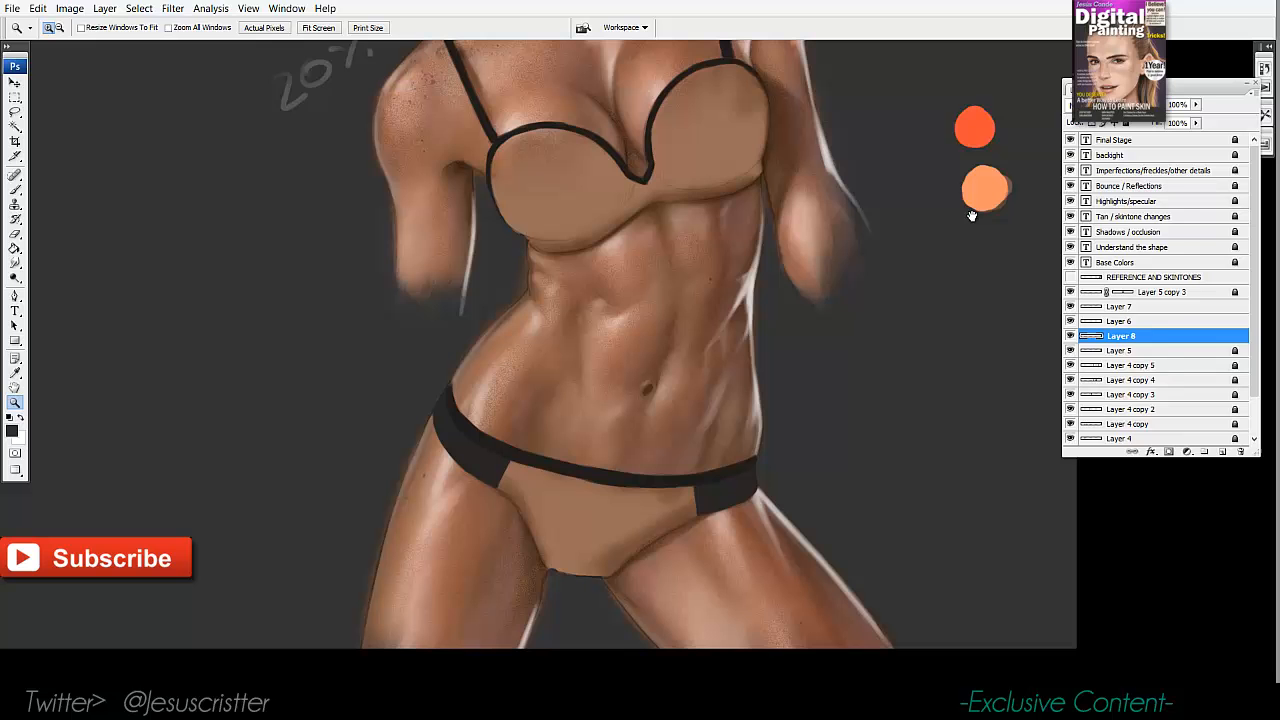
# Add another layer above Layer 5 and set the foreground color to cream #dcd1b3.
pyautogui.click(1188, 348)
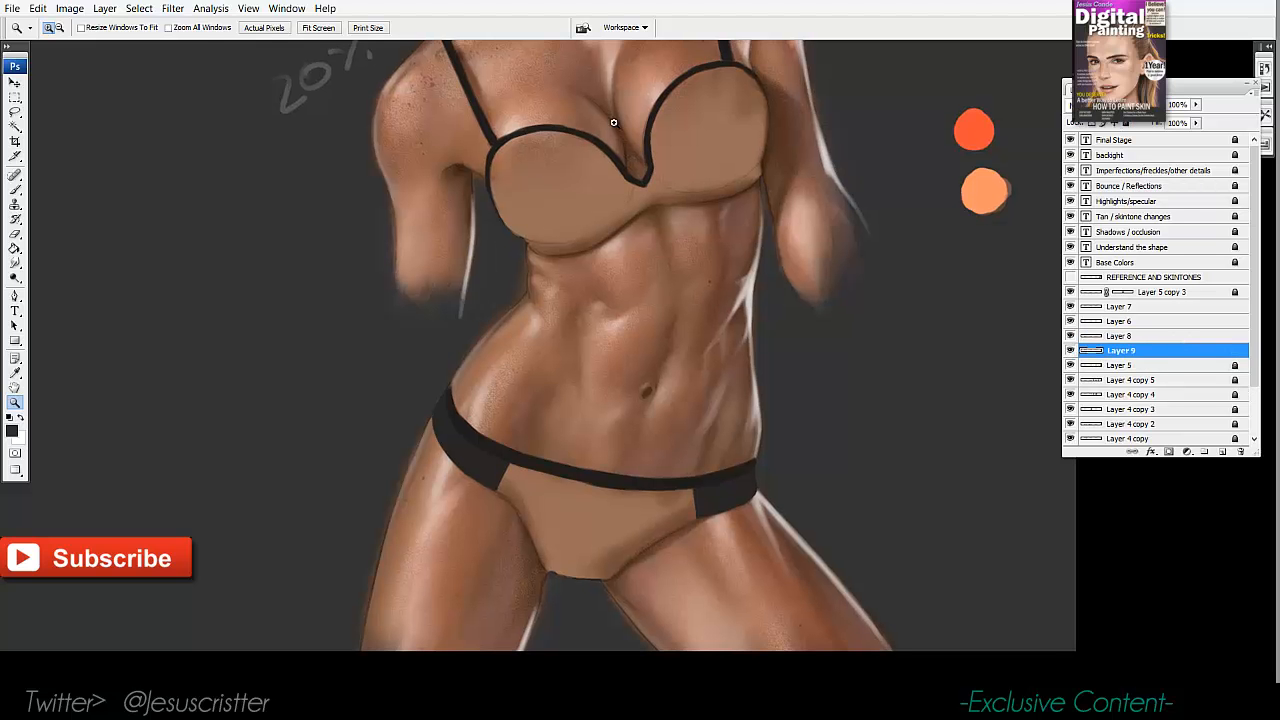
pyautogui.moveTo(635, 261); pyautogui.dragTo(583, 415)
pyautogui.click(642, 321)
pyautogui.moveTo(220, 277); pyautogui.dragTo(268, 263)
pyautogui.click(12, 431)
pyautogui.moveTo(668, 250); pyautogui.dragTo(668, 221)
pyautogui.moveTo(831, 359); pyautogui.dragTo(831, 352)
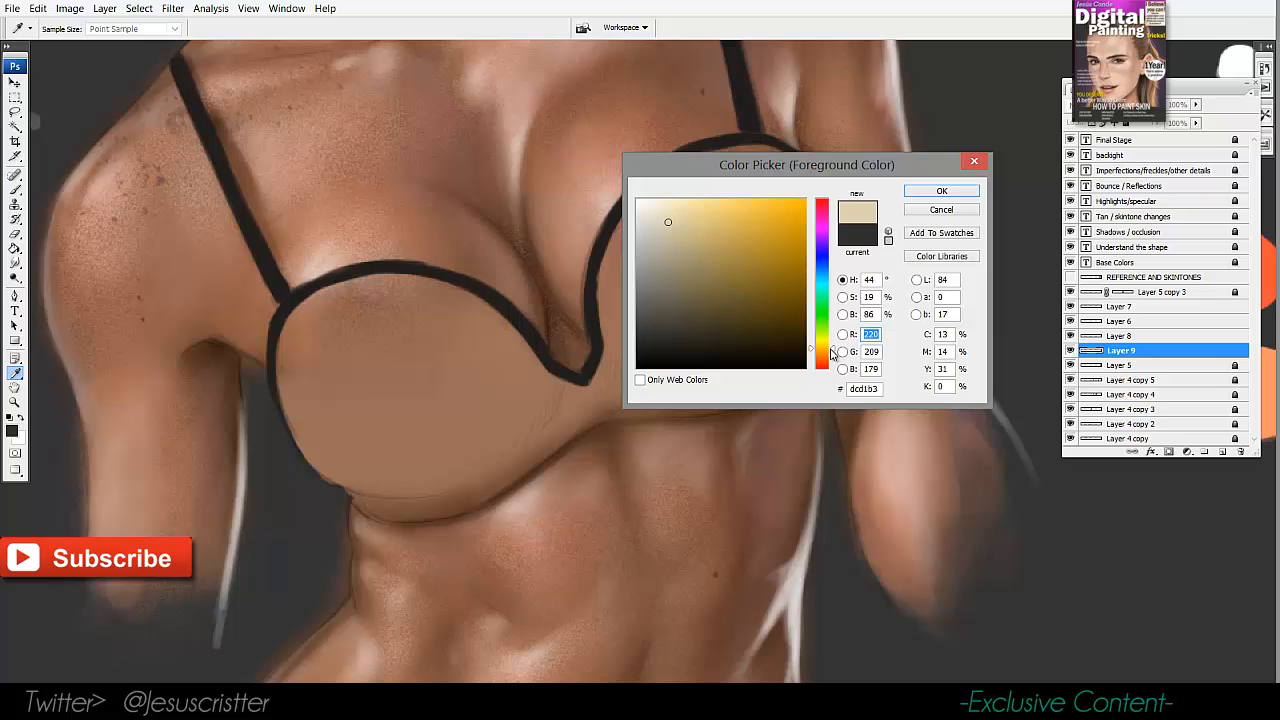
pyautogui.click(914, 192)
# Fill the main area of both bra cups and the bridge between them with cream using a size 30 brush.
pyautogui.press('b')
pyautogui.moveTo(719, 237)
pyautogui.mouseDown()
pyautogui.moveTo(751, 214)
pyautogui.moveTo(628, 228)
pyautogui.moveTo(621, 360)
pyautogui.moveTo(783, 306)
pyautogui.moveTo(757, 157)
pyautogui.moveTo(724, 168)
pyautogui.mouseUp()
pyautogui.moveTo(438, 342)
pyautogui.mouseDown()
pyautogui.moveTo(389, 294)
pyautogui.moveTo(303, 354)
pyautogui.moveTo(417, 380)
pyautogui.moveTo(518, 366)
pyautogui.moveTo(416, 293)
pyautogui.mouseUp()
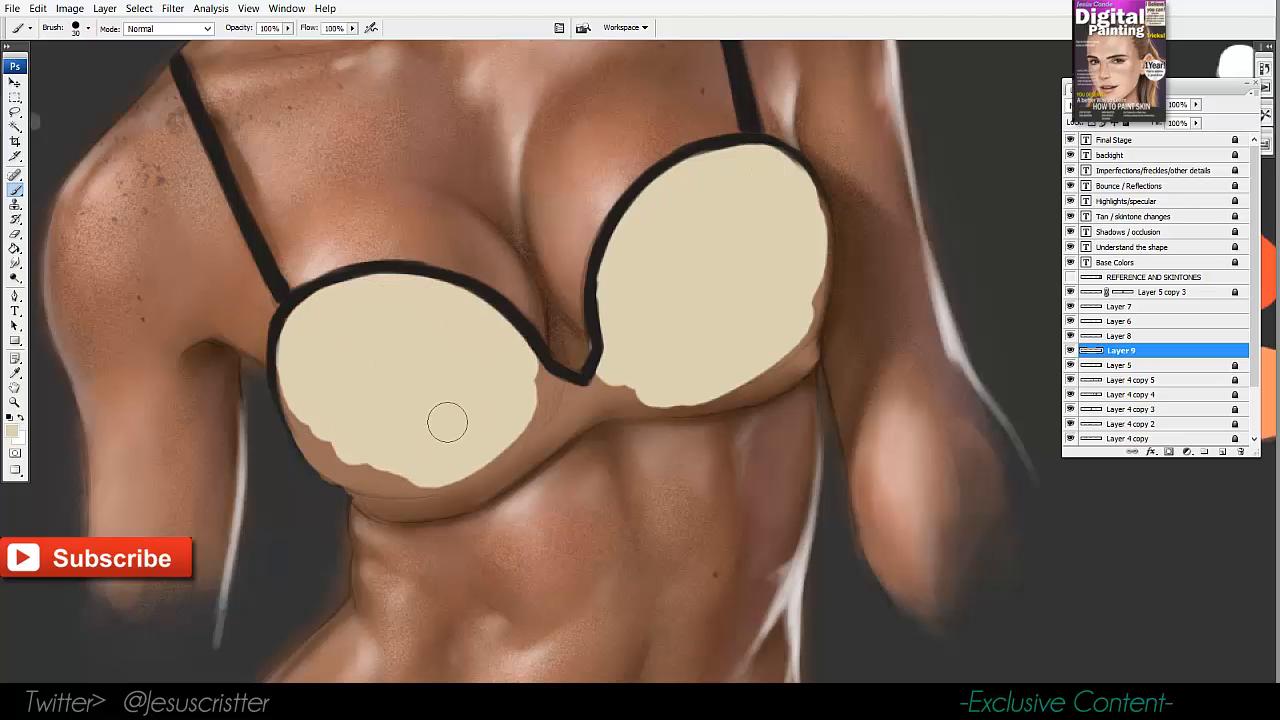
pyautogui.moveTo(447, 423)
pyautogui.mouseDown()
pyautogui.moveTo(394, 480)
pyautogui.moveTo(592, 395)
pyautogui.moveTo(557, 417)
pyautogui.moveTo(580, 418)
pyautogui.mouseUp()
# Extend the cream to the outer and lower edges of the figure's right bra cup with a size 15 brush.
pyautogui.press('z')
pyautogui.keyDown('alt'); pyautogui.click(594, 394); pyautogui.keyUp('alt')
pyautogui.keyDown('alt'); pyautogui.click(590, 365); pyautogui.keyUp('alt')
pyautogui.click(586, 337)
pyautogui.click(586, 337)
pyautogui.click(586, 337)
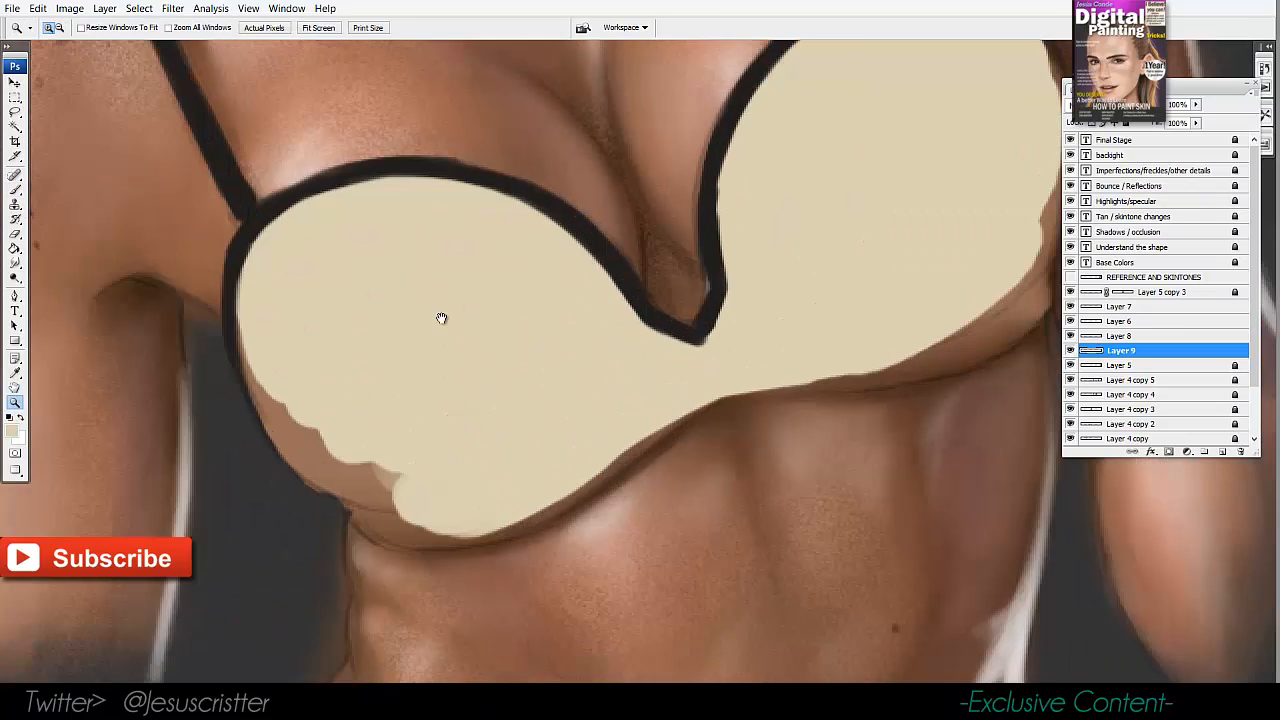
pyautogui.moveTo(441, 318); pyautogui.dragTo(467, 338)
pyautogui.press('b')
pyautogui.moveTo(286, 349)
pyautogui.mouseDown()
pyautogui.moveTo(326, 451)
pyautogui.moveTo(407, 429)
pyautogui.moveTo(380, 514)
pyautogui.moveTo(438, 550)
pyautogui.mouseUp()
pyautogui.moveTo(390, 507)
pyautogui.mouseDown()
pyautogui.moveTo(466, 546)
pyautogui.moveTo(514, 526)
pyautogui.moveTo(480, 543)
pyautogui.moveTo(675, 450)
pyautogui.moveTo(710, 418)
pyautogui.mouseUp()
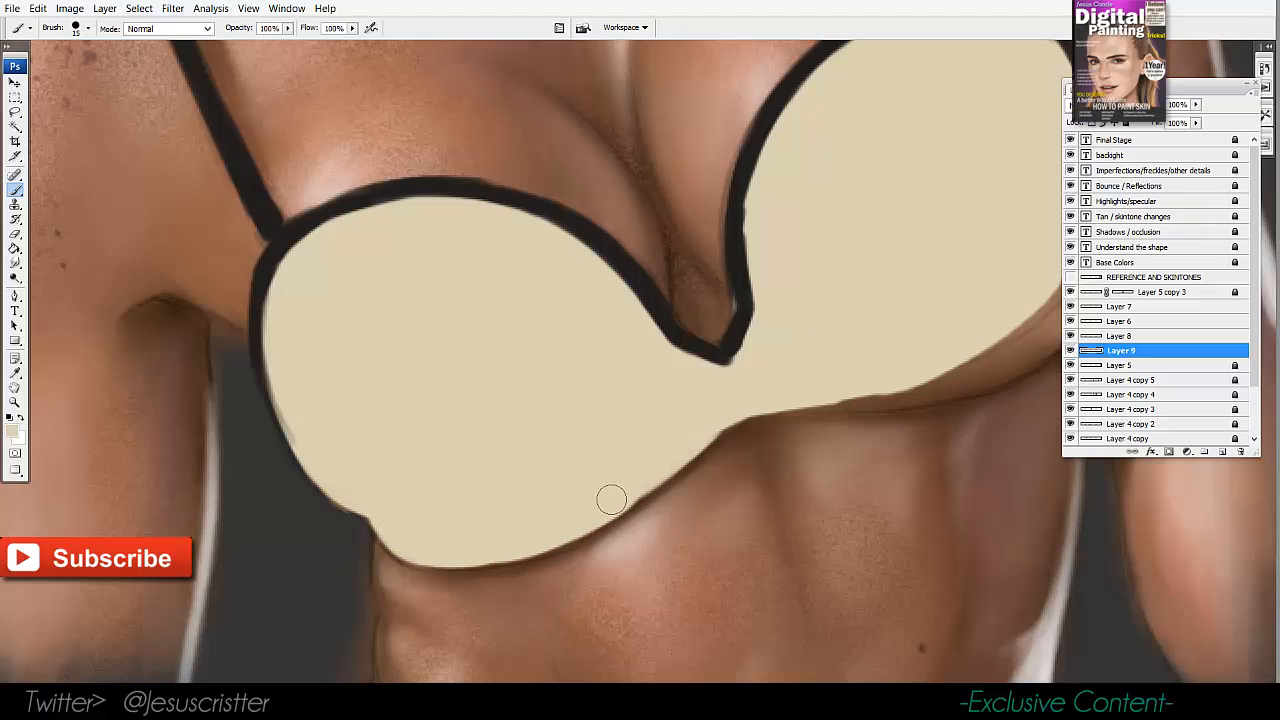
pyautogui.moveTo(612, 498); pyautogui.dragTo(706, 417)
# Extend the cream to the outer and lower edges of the figure's left bra cup with the size 15 brush.
pyautogui.moveTo(770, 386)
pyautogui.mouseDown()
pyautogui.moveTo(496, 428)
pyautogui.moveTo(612, 429)
pyautogui.moveTo(766, 374)
pyautogui.mouseUp()
pyautogui.moveTo(708, 367)
pyautogui.mouseDown()
pyautogui.moveTo(648, 403)
pyautogui.moveTo(651, 431)
pyautogui.moveTo(689, 429)
pyautogui.moveTo(709, 411)
pyautogui.moveTo(700, 319)
pyautogui.moveTo(729, 337)
pyautogui.moveTo(723, 154)
pyautogui.moveTo(746, 194)
pyautogui.mouseUp()
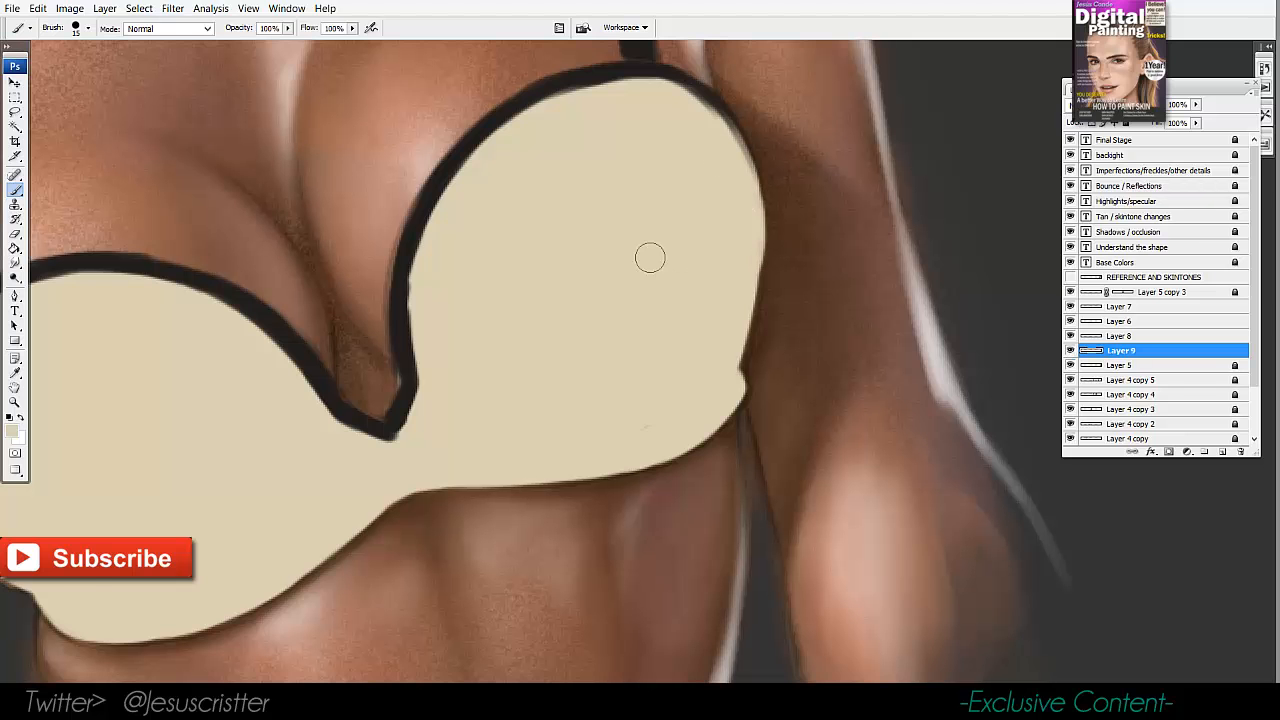
pyautogui.moveTo(473, 270)
pyautogui.mouseDown()
pyautogui.moveTo(511, 227)
pyautogui.moveTo(557, 223)
pyautogui.mouseUp()
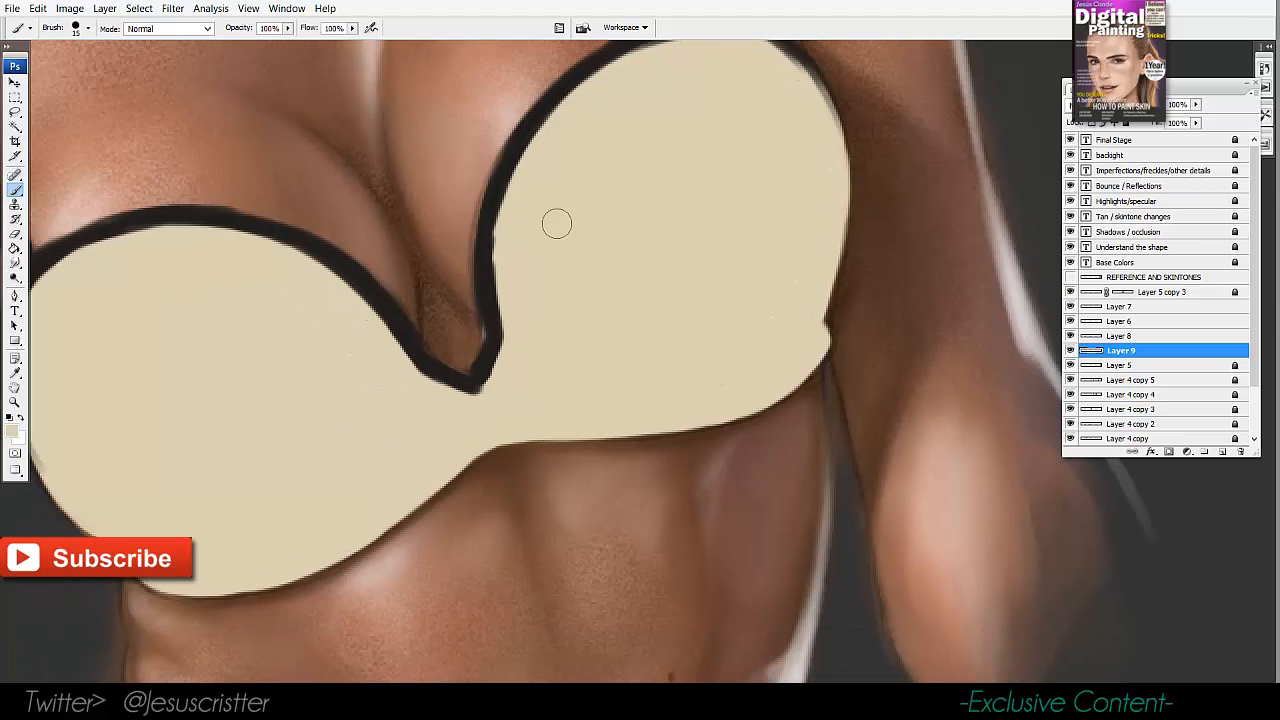
pyautogui.press('e')
# Fill the main area of the brief's front panel with cream and reduce the brush size to 10.
pyautogui.press('z')
pyautogui.keyDown('alt'); pyautogui.click(520, 202); pyautogui.keyUp('alt')
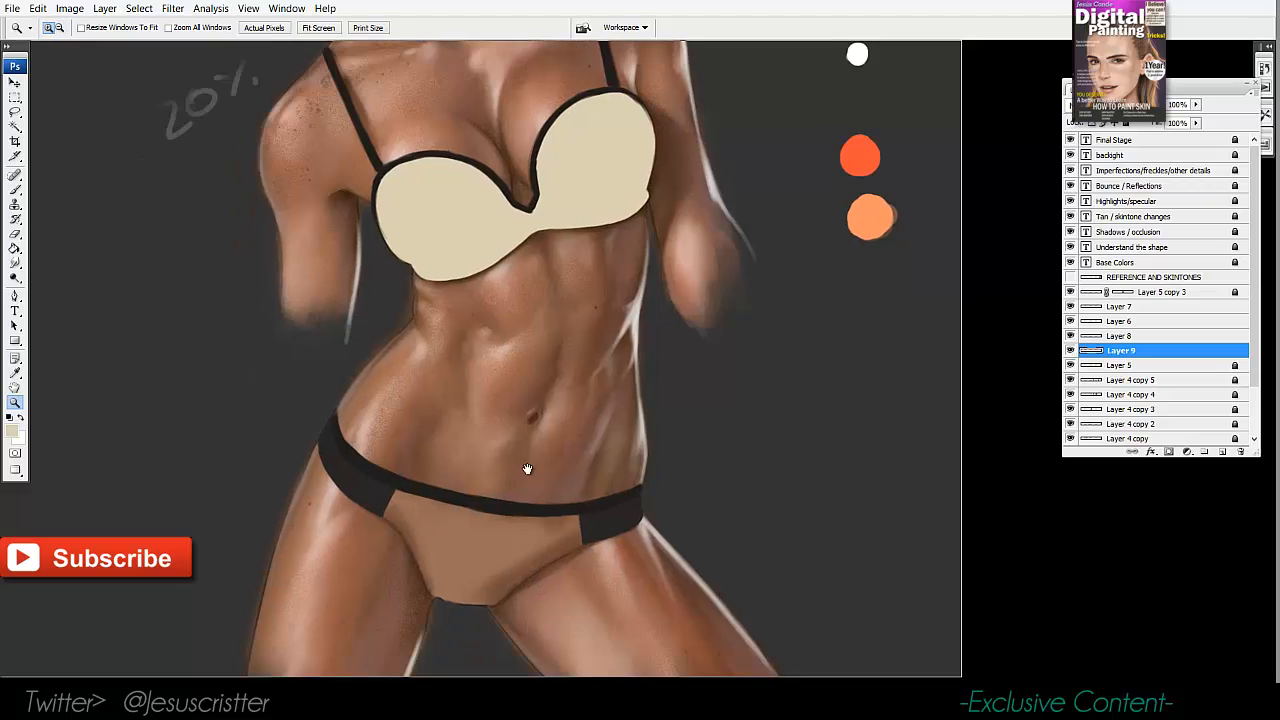
pyautogui.click(526, 463)
pyautogui.press('b')
pyautogui.moveTo(440, 500)
pyautogui.mouseDown()
pyautogui.moveTo(352, 440)
pyautogui.moveTo(694, 503)
pyautogui.moveTo(614, 551)
pyautogui.moveTo(651, 523)
pyautogui.moveTo(460, 532)
pyautogui.moveTo(363, 457)
pyautogui.moveTo(517, 595)
pyautogui.mouseUp()
pyautogui.keyDown('ctrl'); pyautogui.click(491, 556); pyautogui.keyUp('ctrl')
pyautogui.press('[')
pyautogui.press('[')
pyautogui.press('[')
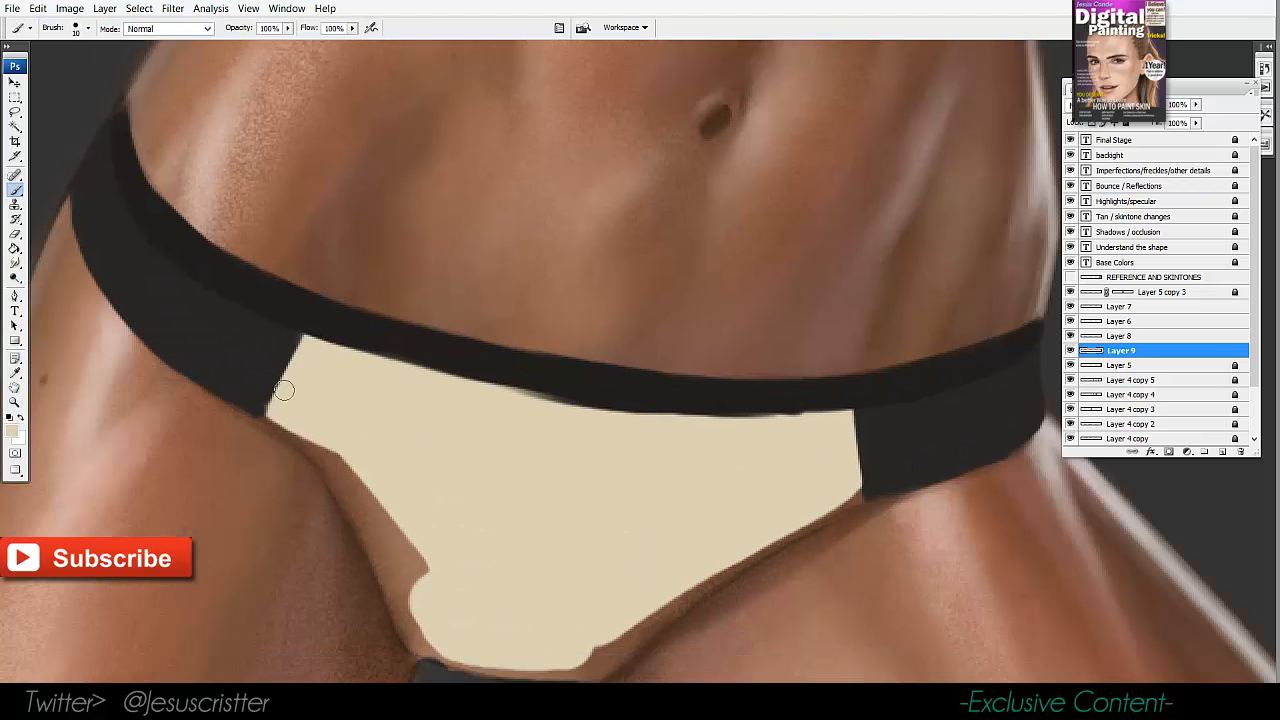
# Extend the cream to the brief's leg openings and bottom edge with the size 10 brush.
pyautogui.moveTo(284, 410)
pyautogui.mouseDown()
pyautogui.moveTo(354, 478)
pyautogui.moveTo(350, 510)
pyautogui.moveTo(425, 648)
pyautogui.moveTo(366, 473)
pyautogui.moveTo(424, 570)
pyautogui.mouseUp()
pyautogui.moveTo(370, 439); pyautogui.dragTo(283, 321)
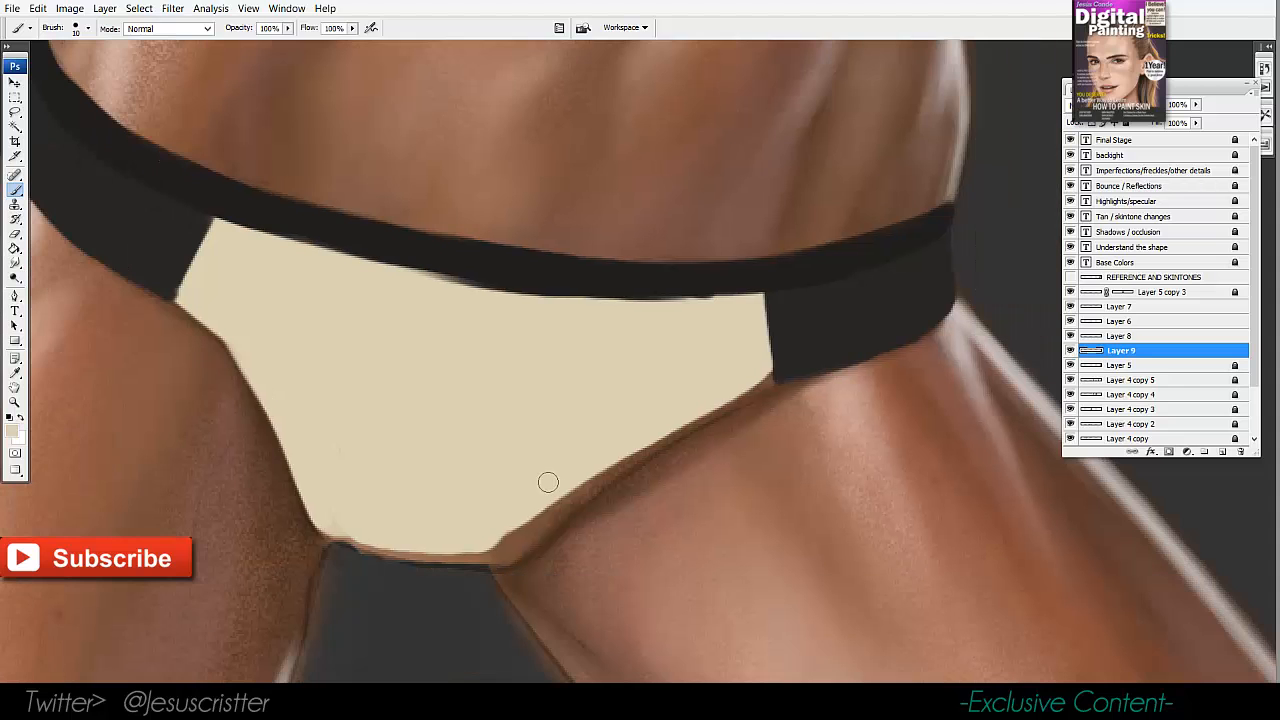
pyautogui.moveTo(505, 556)
pyautogui.mouseDown()
pyautogui.moveTo(665, 420)
pyautogui.moveTo(777, 402)
pyautogui.moveTo(712, 418)
pyautogui.mouseUp()
pyautogui.press('e')
pyautogui.press('b')
pyautogui.moveTo(350, 534); pyautogui.dragTo(450, 545)
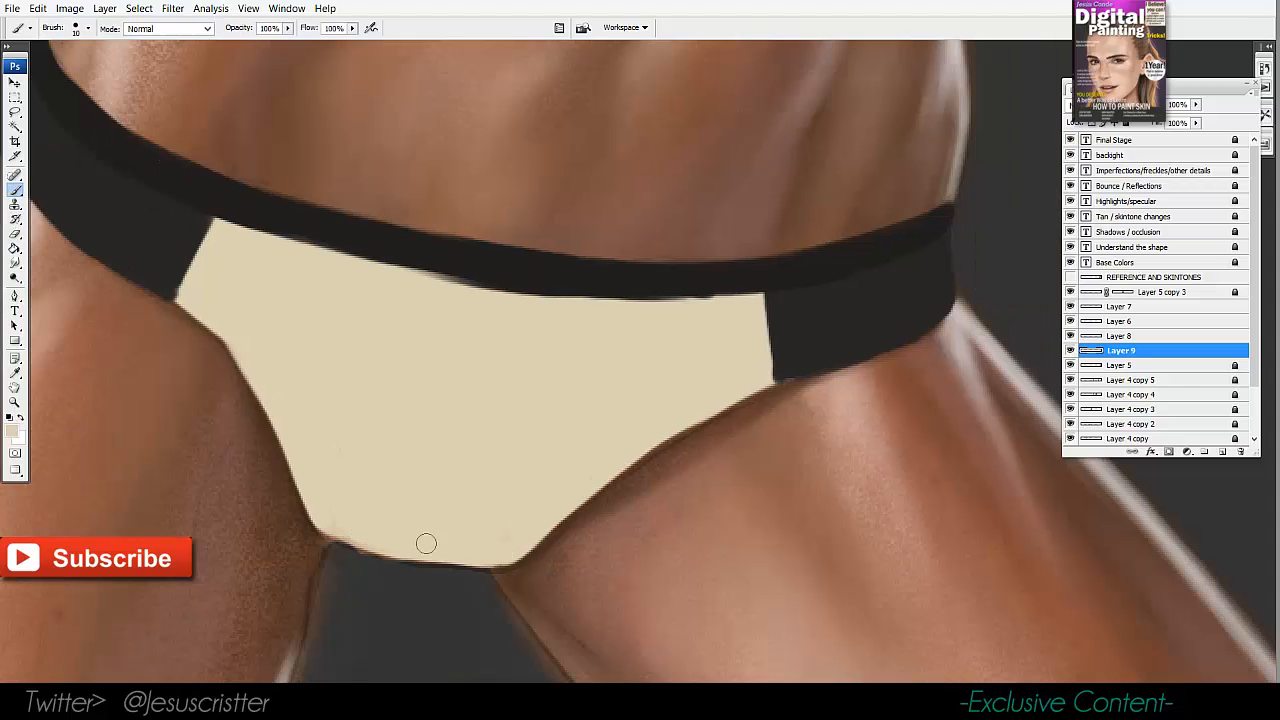
# Darken the cream bra cups and front panel to a gray-beige by lowering the lightness in Hue/Saturation.
pyautogui.press('z')
pyautogui.keyDown('alt'); pyautogui.click(498, 400); pyautogui.keyUp('alt')
pyautogui.keyDown('alt'); pyautogui.click(501, 398); pyautogui.keyUp('alt')
pyautogui.keyDown('alt'); pyautogui.click(501, 398); pyautogui.keyUp('alt')
pyautogui.keyDown('alt'); pyautogui.click(501, 398); pyautogui.keyUp('alt')
pyautogui.moveTo(671, 354); pyautogui.dragTo(705, 350)
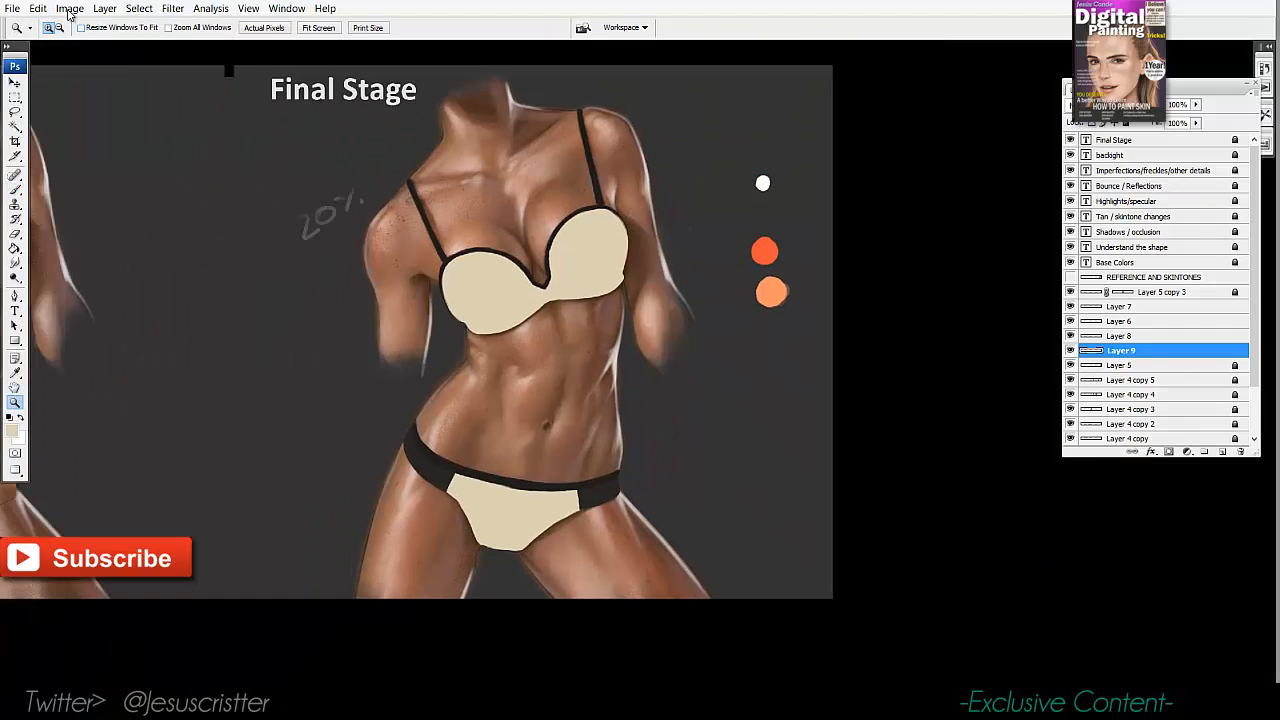
pyautogui.click(70, 10)
pyautogui.moveTo(101, 51)
pyautogui.click(210, 186)
pyautogui.moveTo(996, 287); pyautogui.dragTo(958, 290)
pyautogui.click(1128, 185)
# Brighten the upper part of both bra cups and the brief's front with a size 150 Dodge tool, Highlights range, 100% exposure.
pyautogui.press('o')
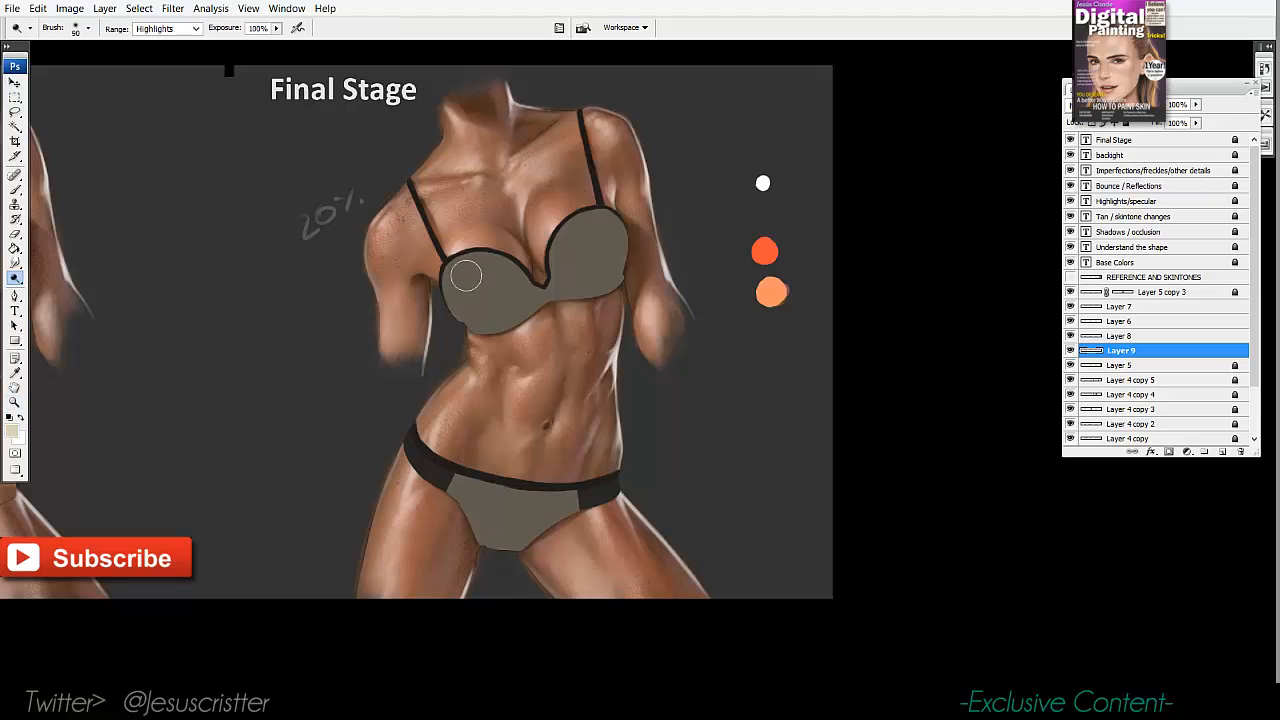
pyautogui.moveTo(466, 274)
pyautogui.mouseDown()
pyautogui.moveTo(490, 272)
pyautogui.moveTo(465, 268)
pyautogui.moveTo(480, 275)
pyautogui.mouseUp()
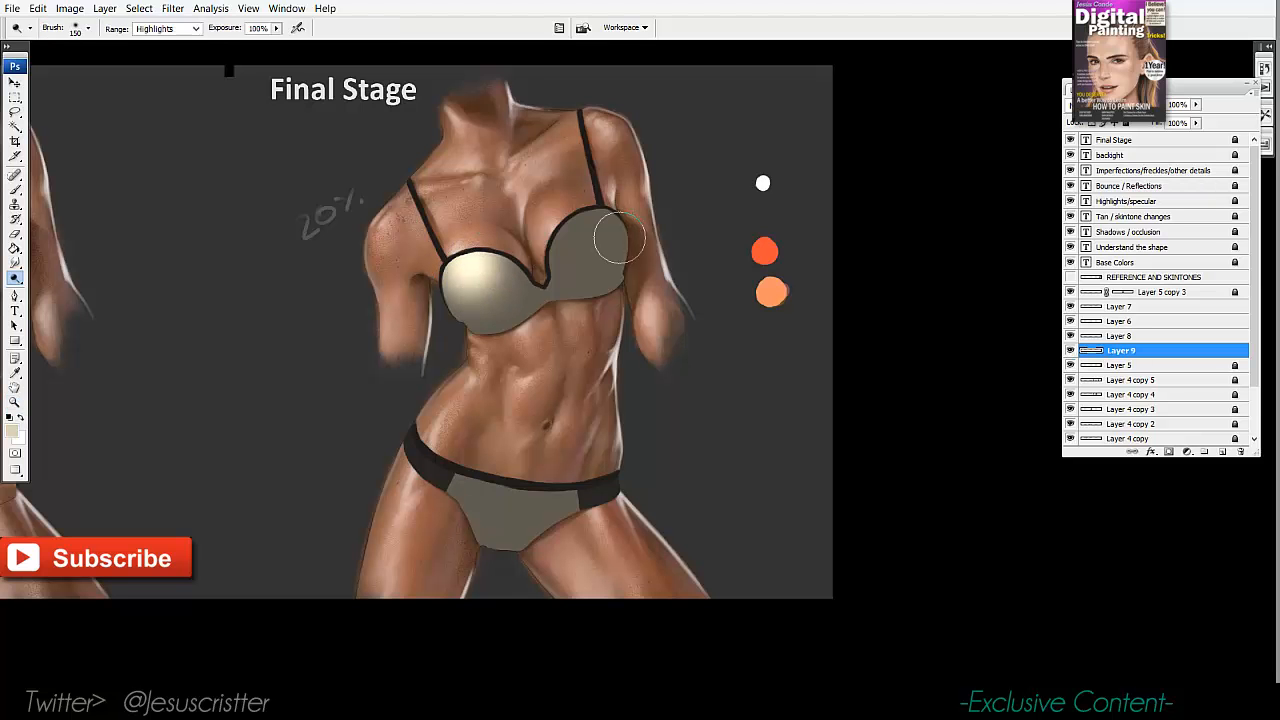
pyautogui.moveTo(612, 237)
pyautogui.mouseDown()
pyautogui.moveTo(571, 251)
pyautogui.moveTo(589, 240)
pyautogui.moveTo(600, 255)
pyautogui.mouseUp()
pyautogui.moveTo(462, 488)
pyautogui.mouseDown()
pyautogui.moveTo(541, 477)
pyautogui.moveTo(586, 491)
pyautogui.moveTo(526, 490)
pyautogui.moveTo(554, 490)
pyautogui.mouseUp()
pyautogui.moveTo(640, 479); pyautogui.dragTo(648, 455)
# Add a layer above Layer 9 and paint faint creases on the brief's front near the leg openings with colors sampled from the fabric.
pyautogui.press('z')
pyautogui.click(550, 388)
pyautogui.click(534, 385)
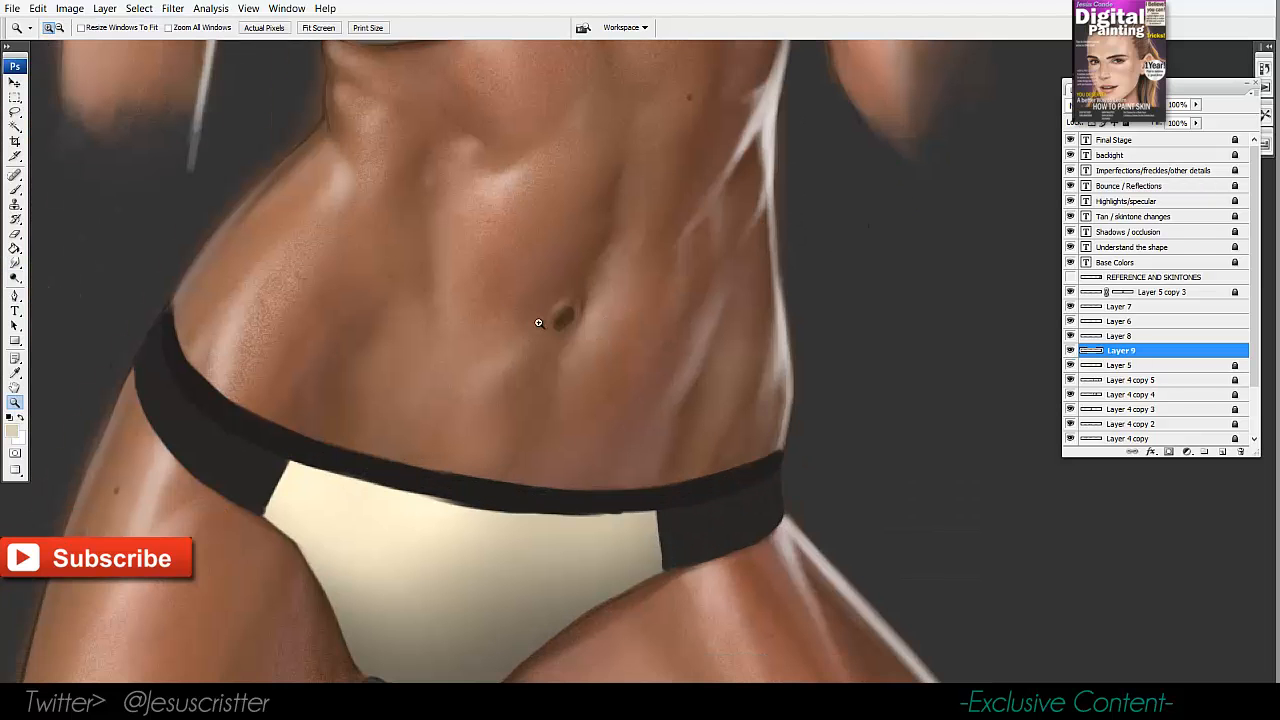
pyautogui.hotkey('ctrl', 'alt', 'shift', 'n')
pyautogui.press('i')
pyautogui.moveTo(346, 526); pyautogui.dragTo(372, 492)
pyautogui.click(388, 485)
pyautogui.press('b')
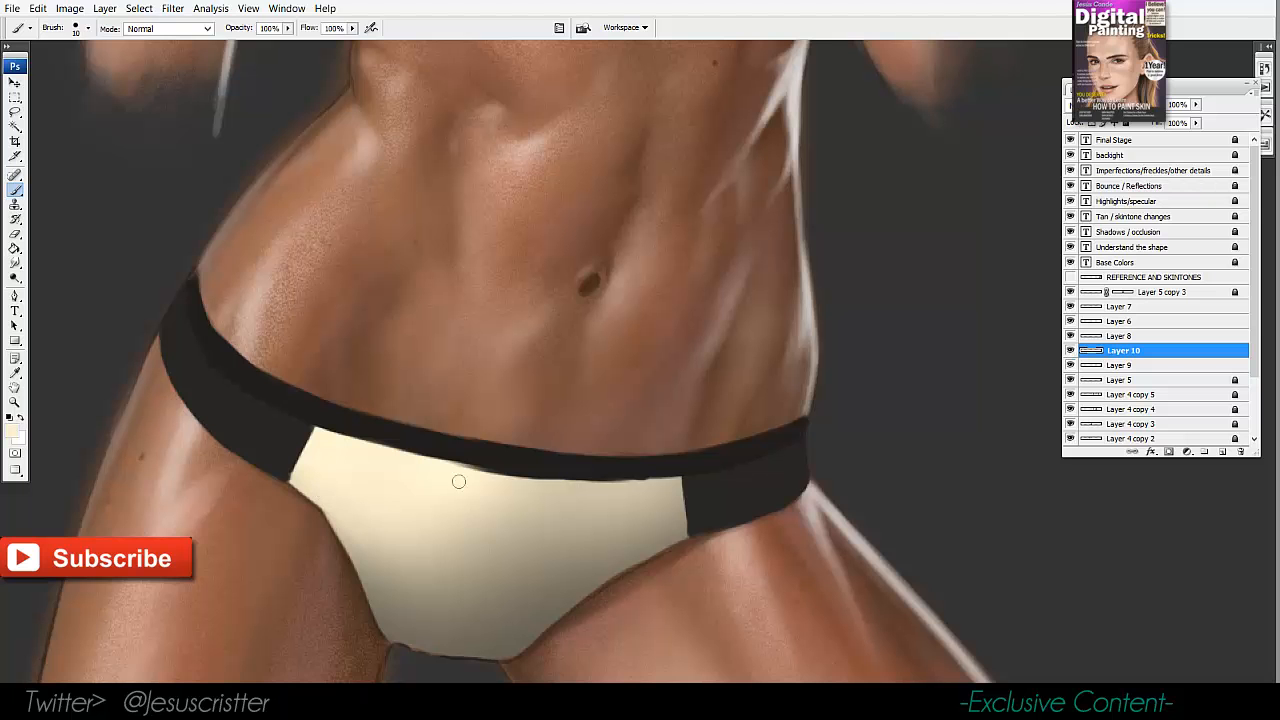
pyautogui.keyDown('alt'); pyautogui.click(414, 529); pyautogui.keyUp('alt')
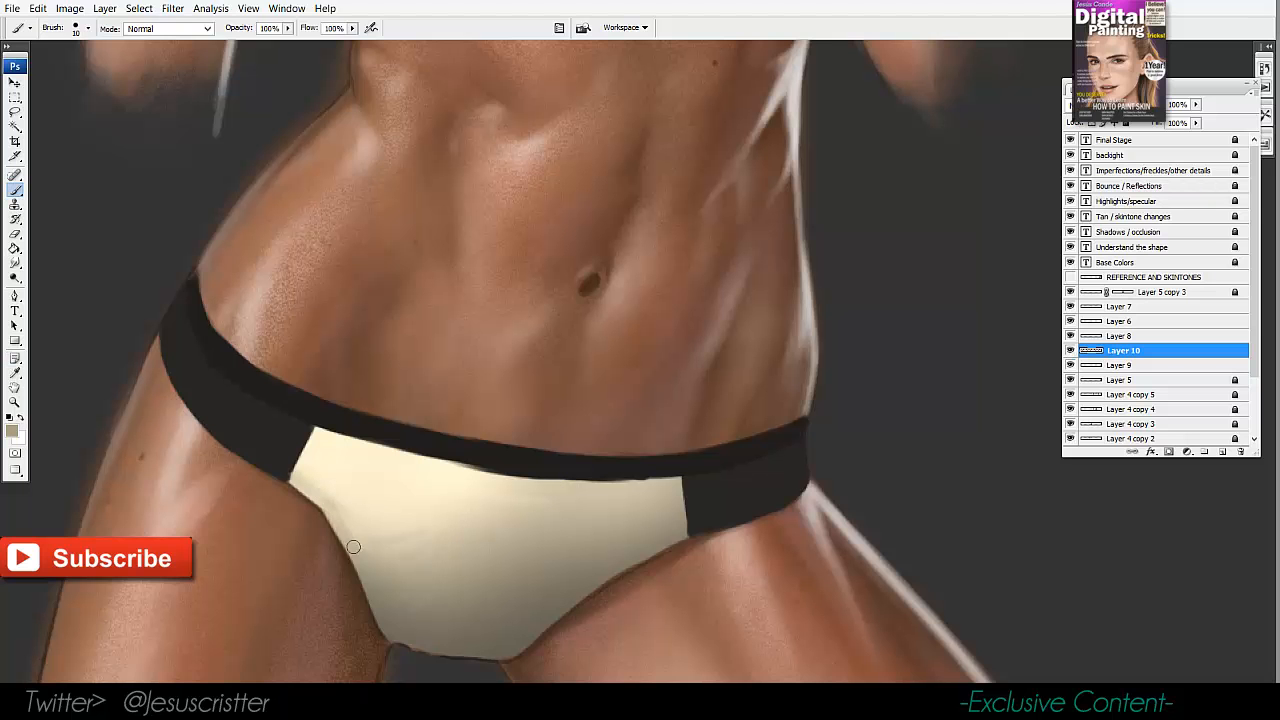
pyautogui.keyDown('alt'); pyautogui.click(330, 523); pyautogui.keyUp('alt')
pyautogui.moveTo(652, 544); pyautogui.dragTo(585, 580)
# Paint a light cream rim along the lower edge of both bra cups with a size 15 brush.
pyautogui.moveTo(709, 385); pyautogui.dragTo(705, 700)
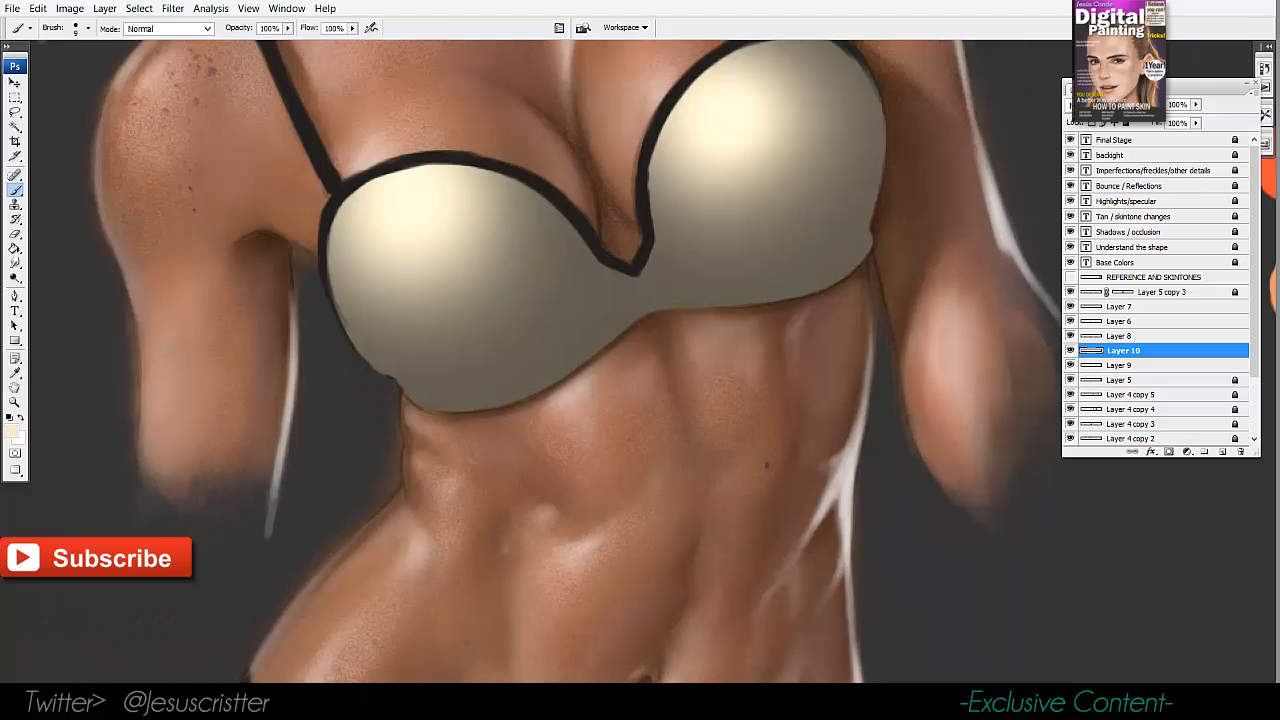
pyautogui.moveTo(437, 393); pyautogui.dragTo(577, 343)
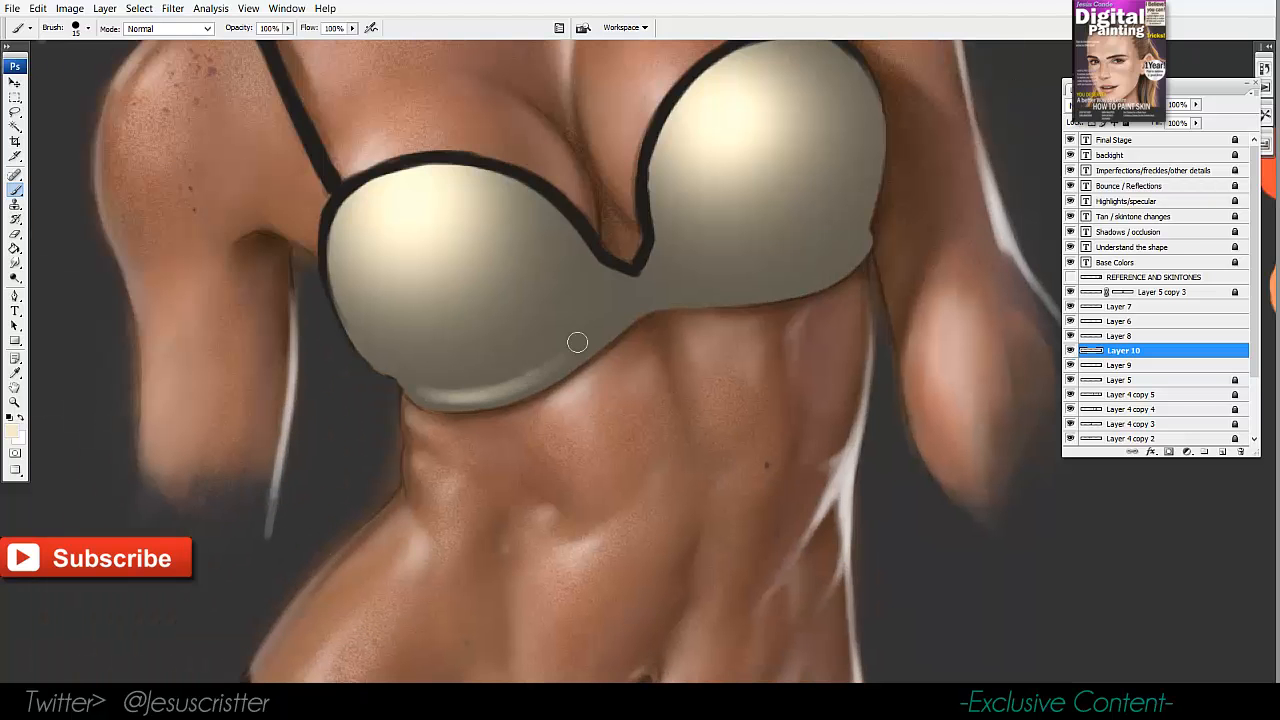
pyautogui.moveTo(692, 297)
pyautogui.mouseDown()
pyautogui.moveTo(811, 280)
pyautogui.moveTo(682, 297)
pyautogui.mouseUp()
pyautogui.moveTo(684, 242); pyautogui.dragTo(671, 316)
pyautogui.moveTo(650, 312); pyautogui.dragTo(657, 238)
# Add a layer above Layer 10 and set the foreground color to a very dark brown.
pyautogui.hotkey('ctrl', 'shift', 'n')
pyautogui.press('Return')
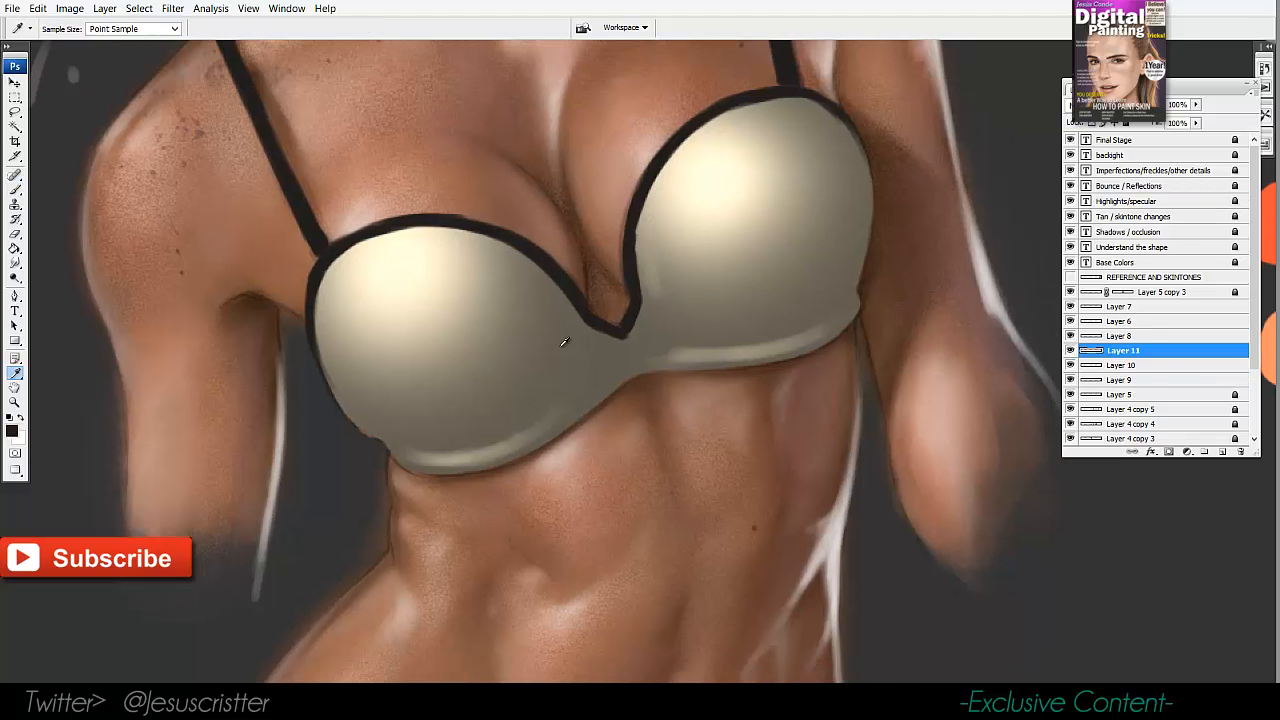
pyautogui.click(12, 430)
pyautogui.moveTo(828, 349); pyautogui.dragTo(828, 354)
pyautogui.click(702, 326)
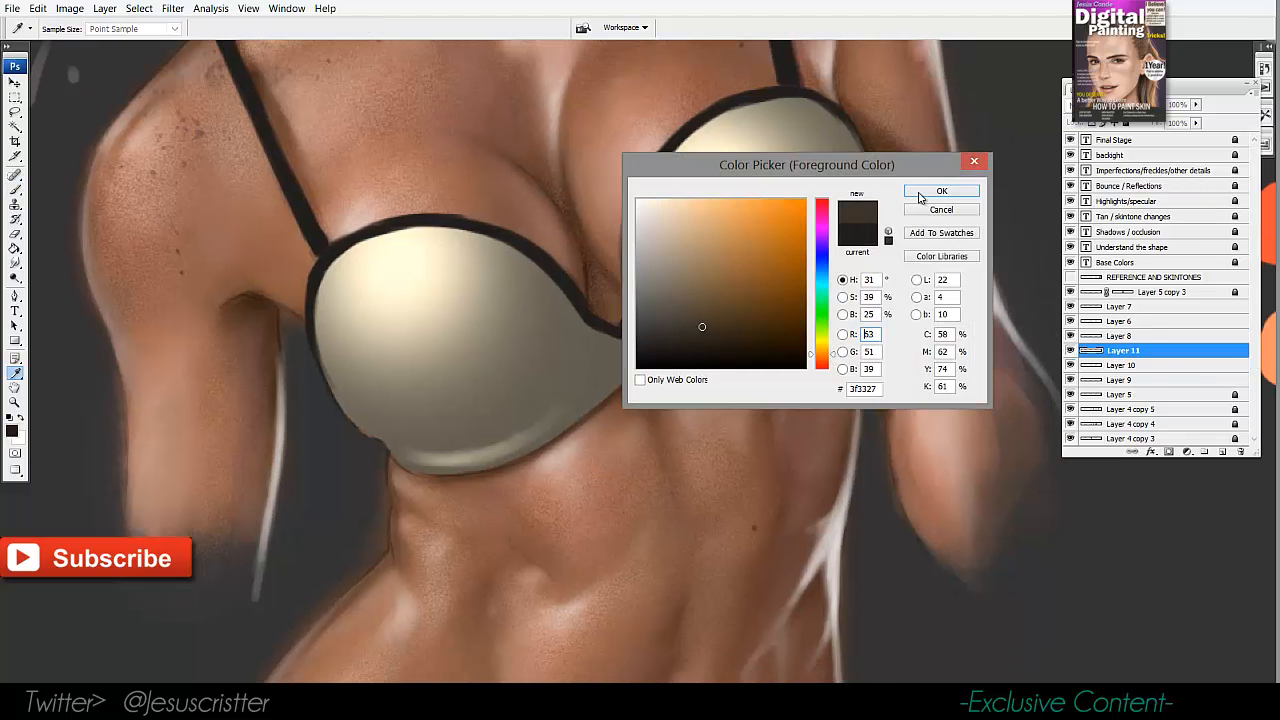
pyautogui.click(685, 337)
pyautogui.click(936, 192)
# Paint soft dark shading along the inner, outer and lower contours of both bra cups, reducing the brush from size 15 to 9.
pyautogui.moveTo(540, 391)
pyautogui.mouseDown()
pyautogui.moveTo(566, 331)
pyautogui.moveTo(552, 388)
pyautogui.mouseUp()
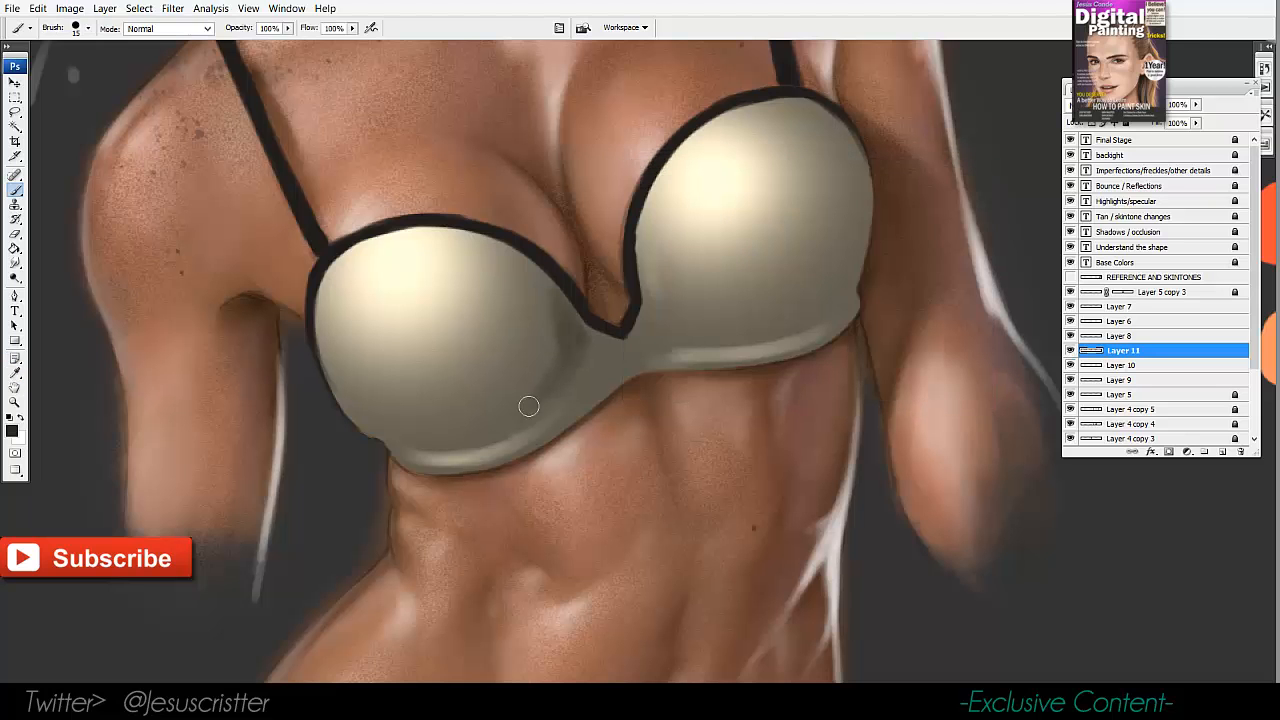
pyautogui.moveTo(546, 314)
pyautogui.mouseDown()
pyautogui.moveTo(538, 279)
pyautogui.moveTo(507, 298)
pyautogui.mouseUp()
pyautogui.press('[')
pyautogui.press('[')
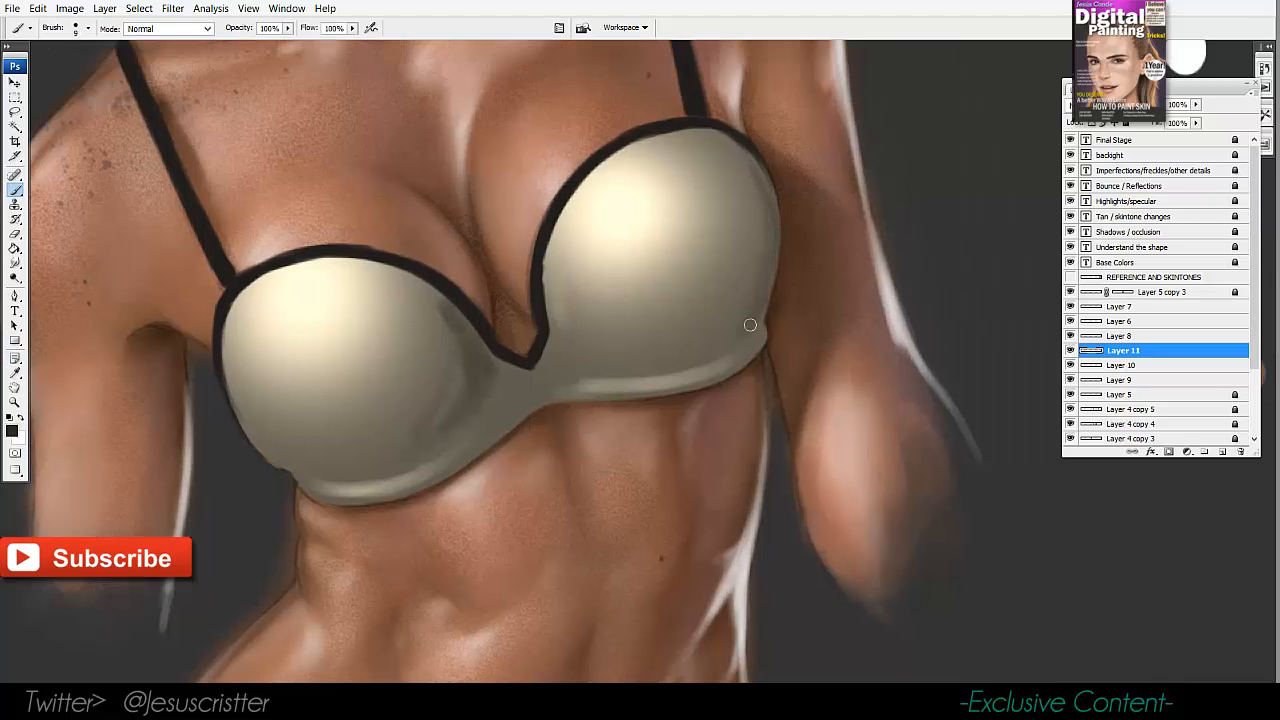
pyautogui.moveTo(743, 153)
pyautogui.mouseDown()
pyautogui.moveTo(718, 328)
pyautogui.moveTo(480, 406)
pyautogui.moveTo(747, 310)
pyautogui.mouseUp()
pyautogui.moveTo(456, 375)
pyautogui.mouseDown()
pyautogui.moveTo(423, 449)
pyautogui.moveTo(349, 469)
pyautogui.moveTo(700, 338)
pyautogui.moveTo(643, 332)
pyautogui.mouseUp()
pyautogui.keyDown('ctrl'); pyautogui.keyDown('alt'); pyautogui.click(645, 325); pyautogui.keyUp('alt'); pyautogui.keyUp('ctrl')
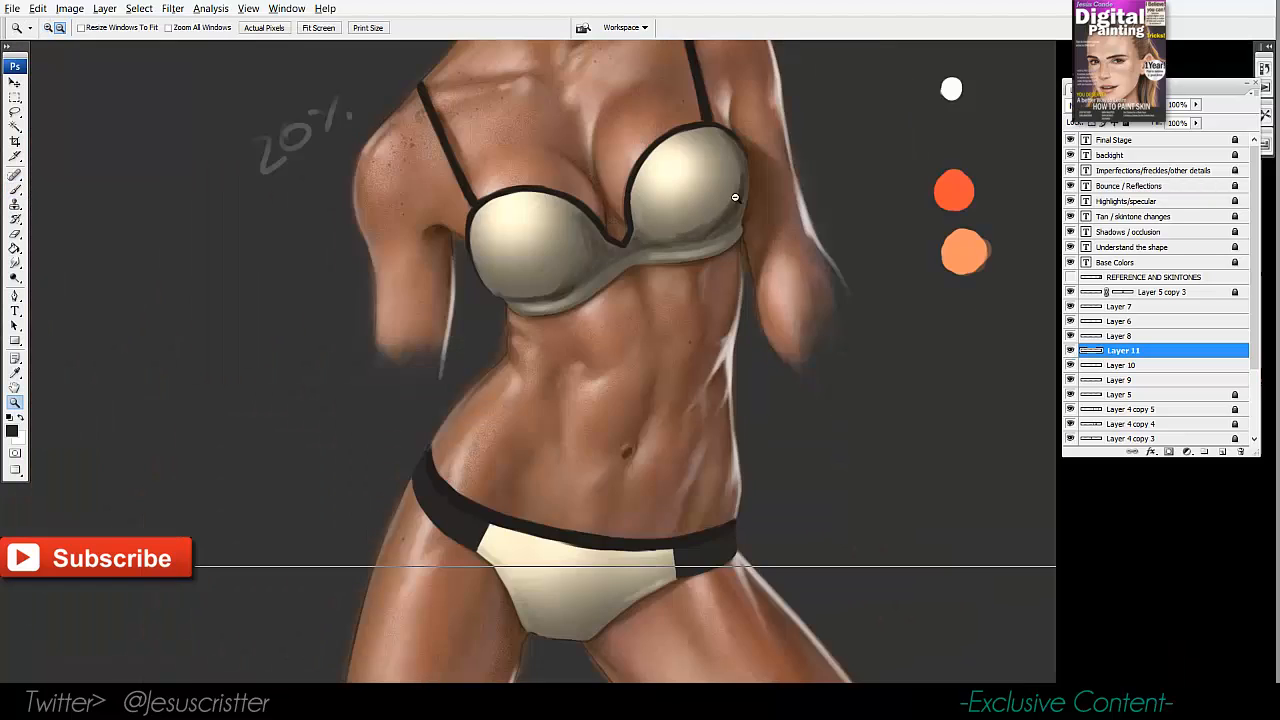
# Paint thin creases along both sides of the brief's cream front with the size 9 brush.
pyautogui.keyDown('ctrl'); pyautogui.keyDown('alt'); pyautogui.click(730, 200); pyautogui.keyUp('alt'); pyautogui.keyUp('ctrl')
pyautogui.keyDown('ctrl'); pyautogui.click(662, 405); pyautogui.keyUp('ctrl')
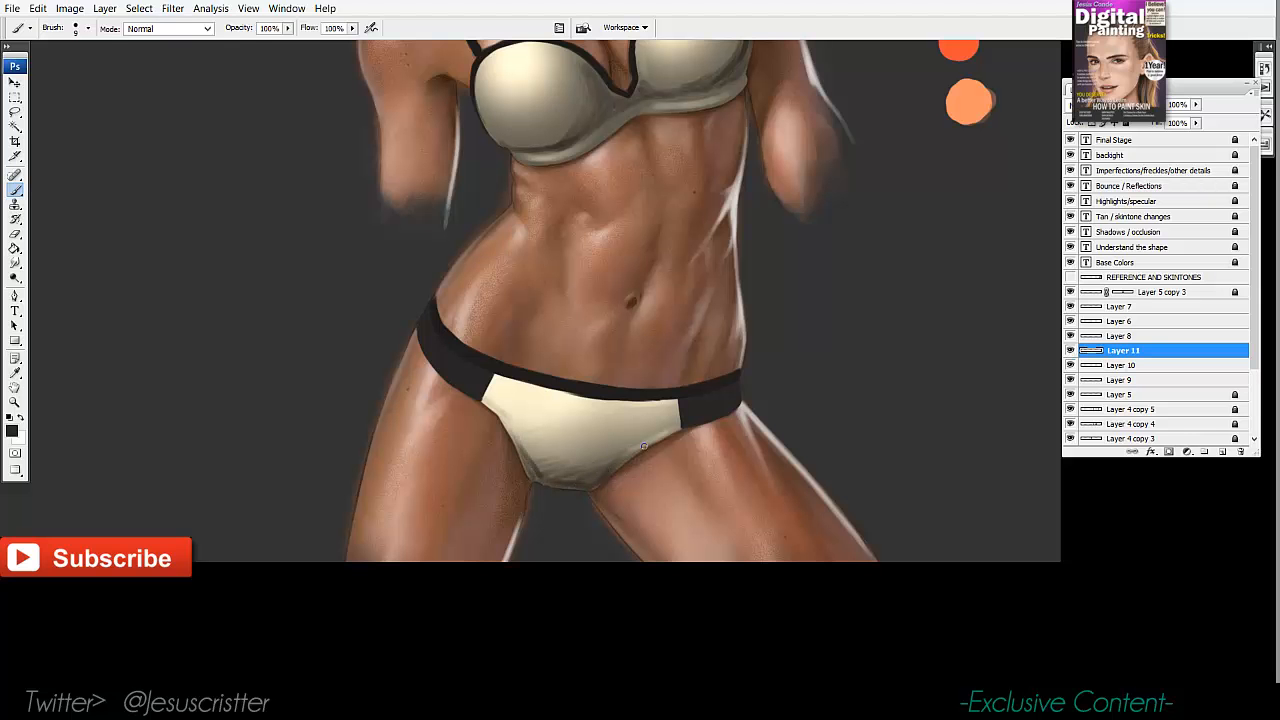
pyautogui.moveTo(600, 302); pyautogui.dragTo(596, 358)
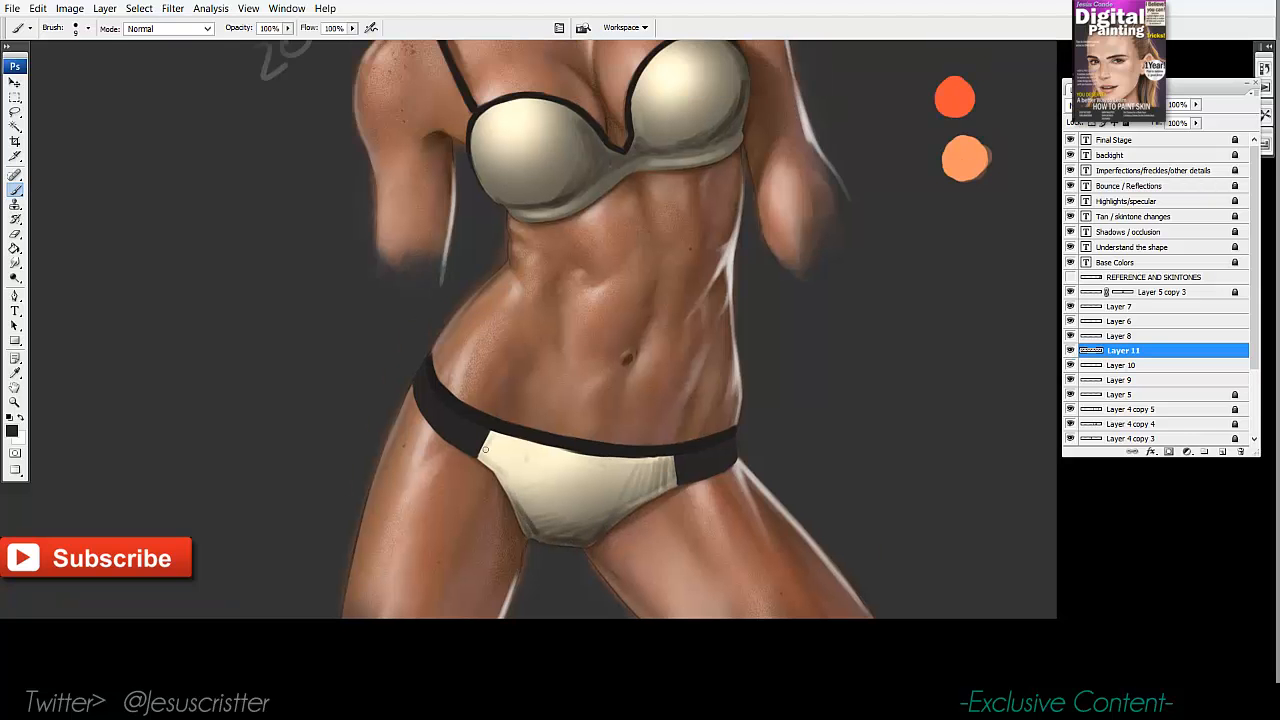
pyautogui.moveTo(566, 244); pyautogui.dragTo(552, 299)
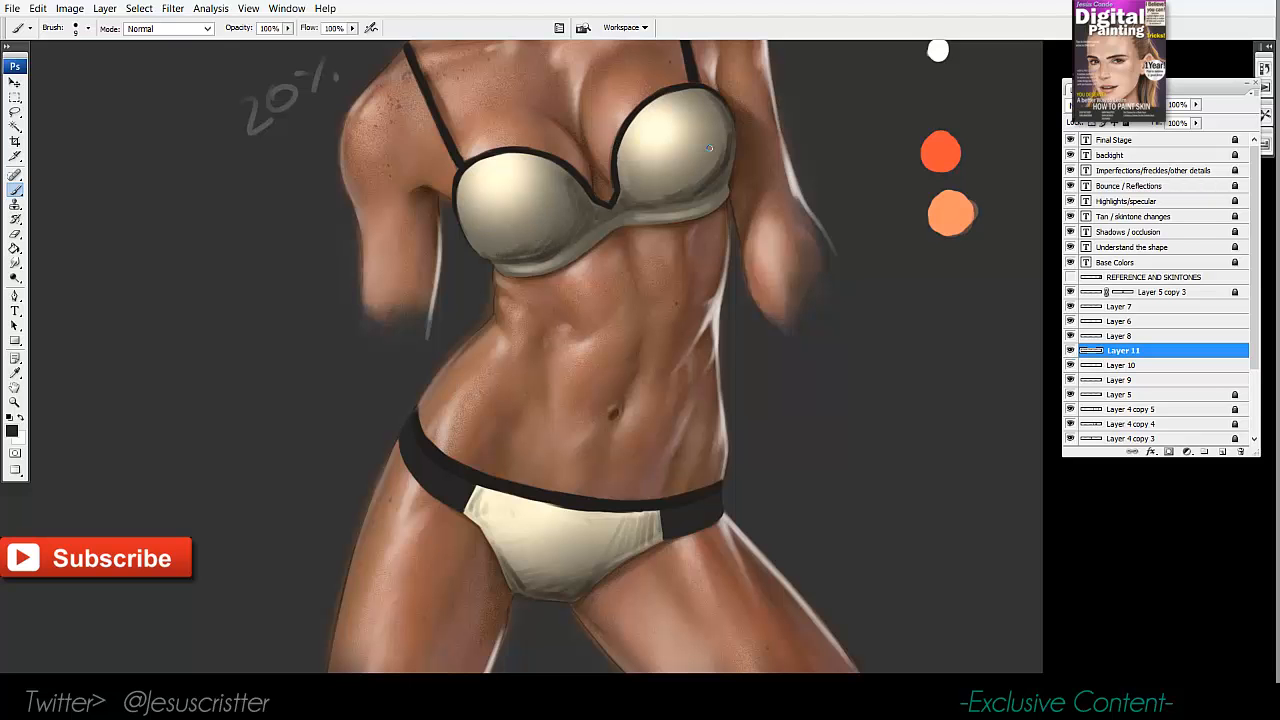
# Add a layer above Layer 11, sample a gray-brown from the bra fabric, and set the brush opacity to 40%.
pyautogui.press('z')
pyautogui.keyDown('alt'); pyautogui.click(688, 210); pyautogui.keyUp('alt')
pyautogui.moveTo(664, 260); pyautogui.dragTo(655, 277)
pyautogui.click(665, 240)
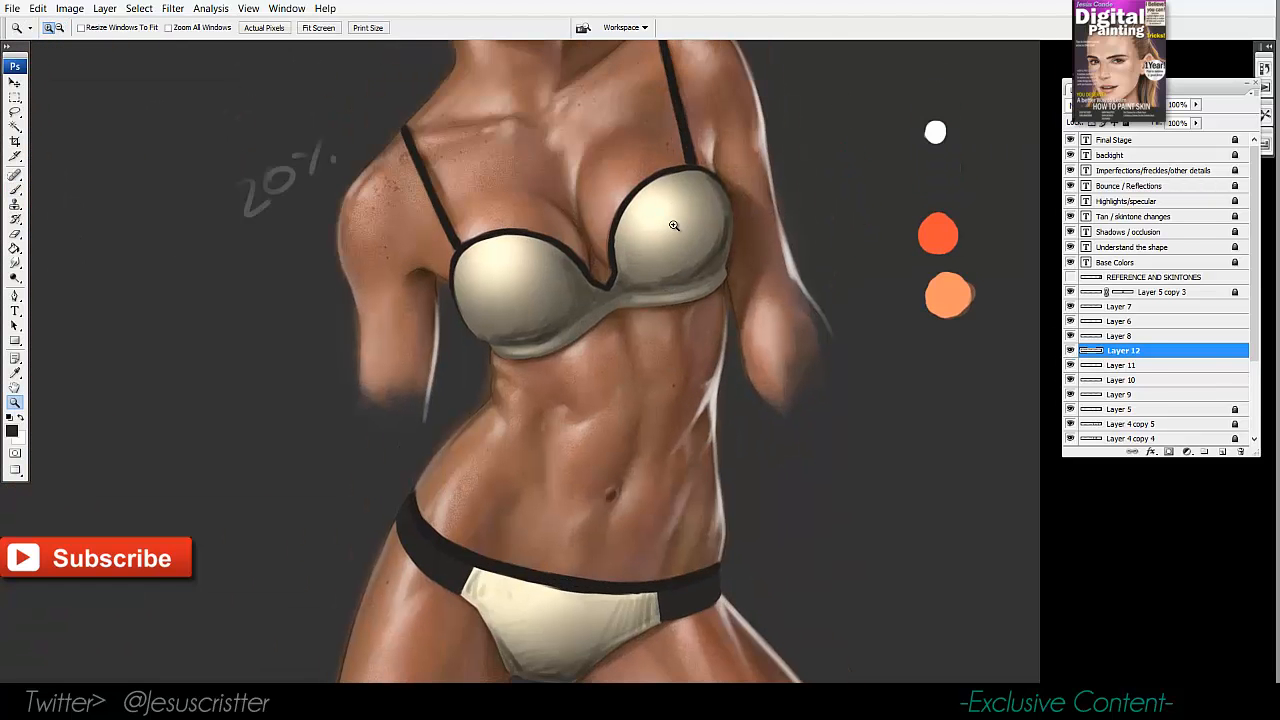
pyautogui.moveTo(656, 226); pyautogui.dragTo(620, 233)
pyautogui.keyDown('alt'); pyautogui.click(679, 248); pyautogui.keyUp('alt')
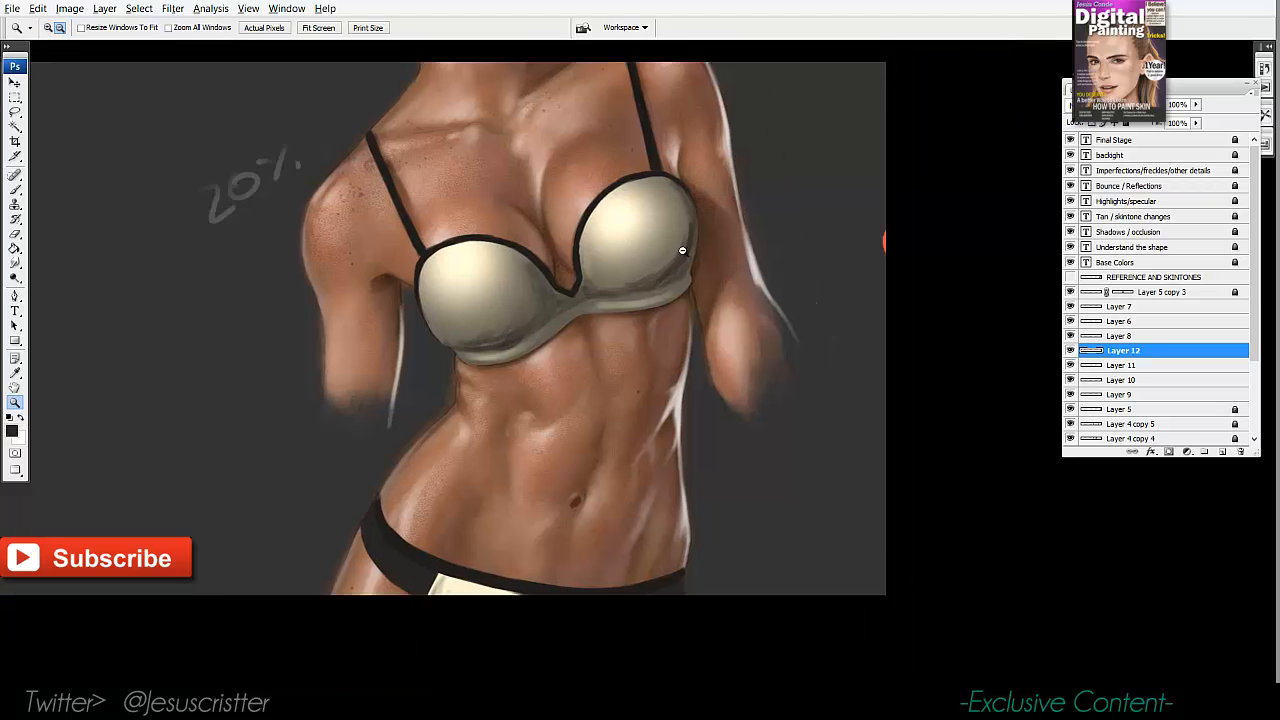
pyautogui.keyDown('alt'); pyautogui.click(670, 243); pyautogui.keyUp('alt')
pyautogui.moveTo(764, 156); pyautogui.dragTo(486, 428)
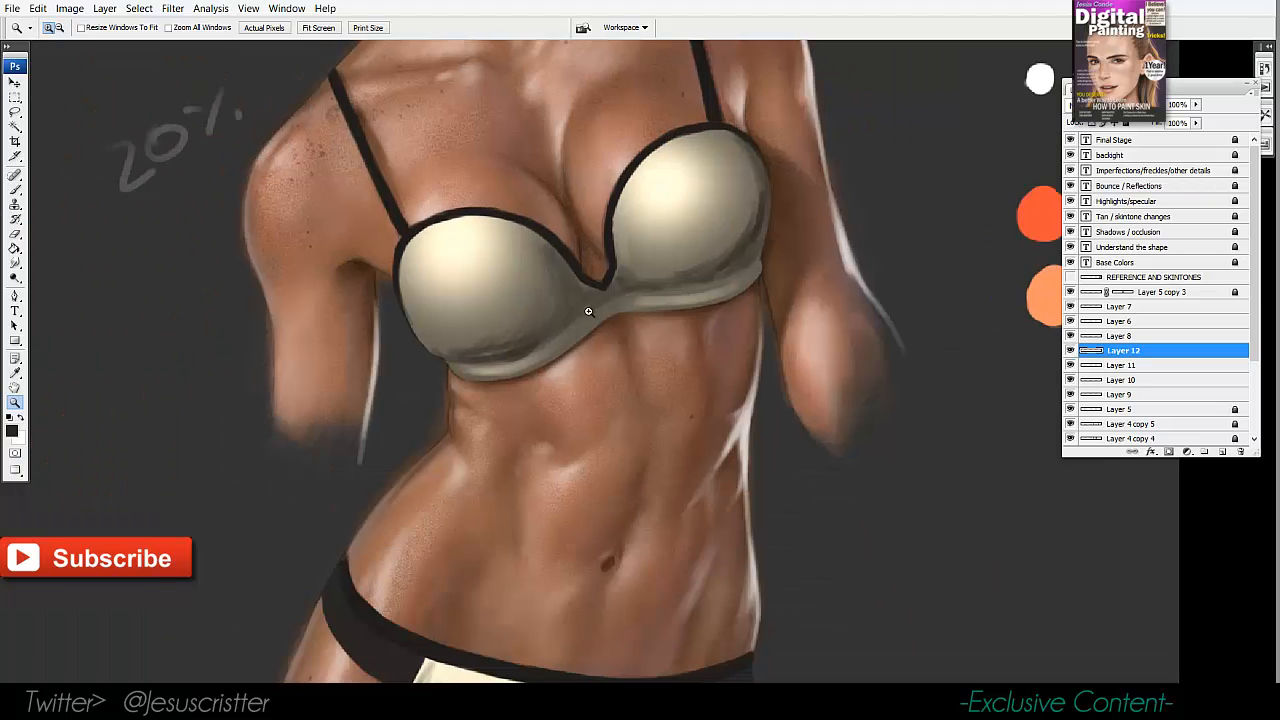
pyautogui.moveTo(722, 177); pyautogui.dragTo(478, 490)
pyautogui.moveTo(556, 194); pyautogui.dragTo(559, 356)
pyautogui.press('i')
pyautogui.click(420, 700)
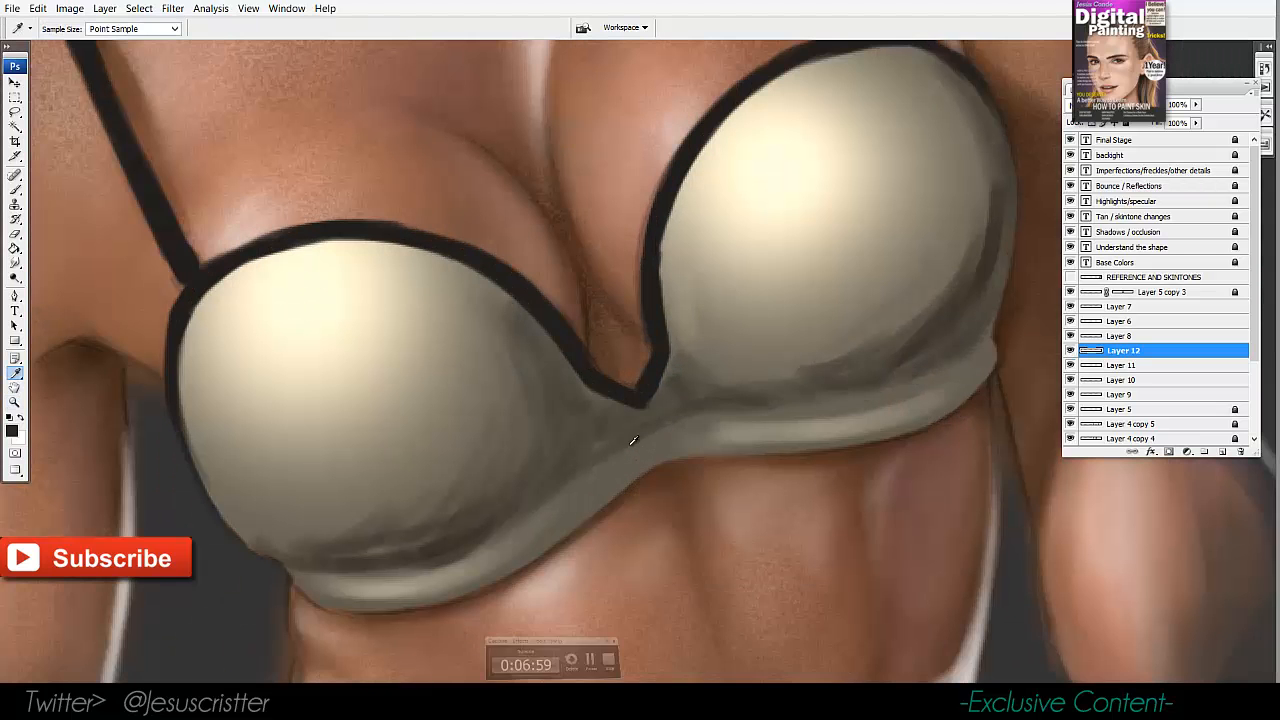
pyautogui.press('b')
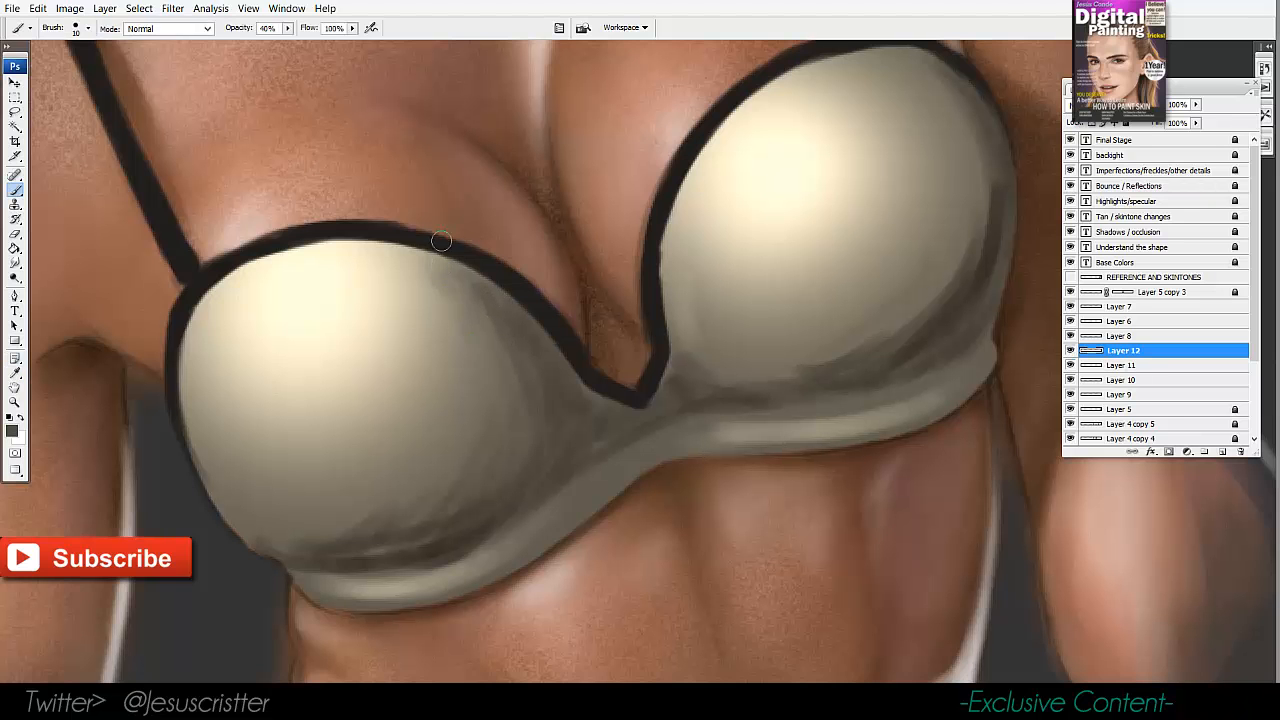
# Blend dark shading across the inner side and underside of the left bra cup, sampling fabric tones and varying the brush size up to 25.
pyautogui.moveTo(413, 300); pyautogui.dragTo(509, 444)
pyautogui.keyDown('alt'); pyautogui.click(467, 540); pyautogui.keyUp('alt')
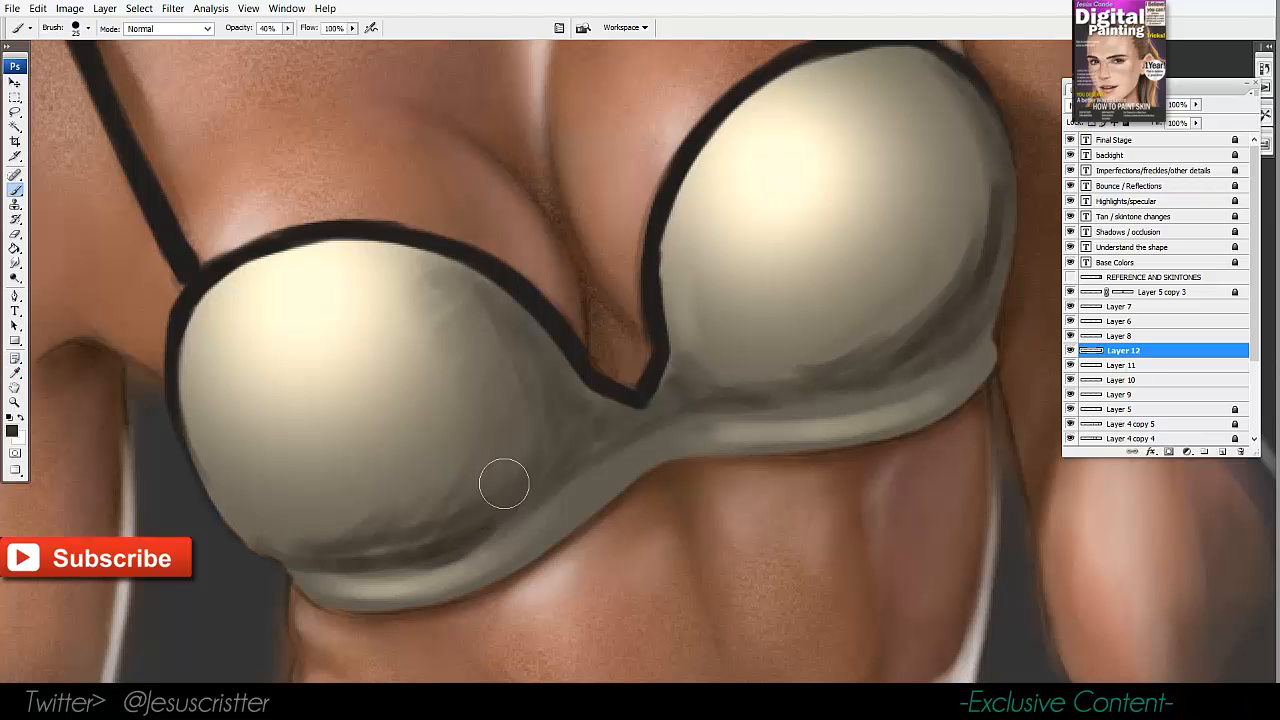
pyautogui.moveTo(536, 432)
pyautogui.mouseDown()
pyautogui.moveTo(489, 509)
pyautogui.moveTo(408, 540)
pyautogui.moveTo(300, 538)
pyautogui.mouseUp()
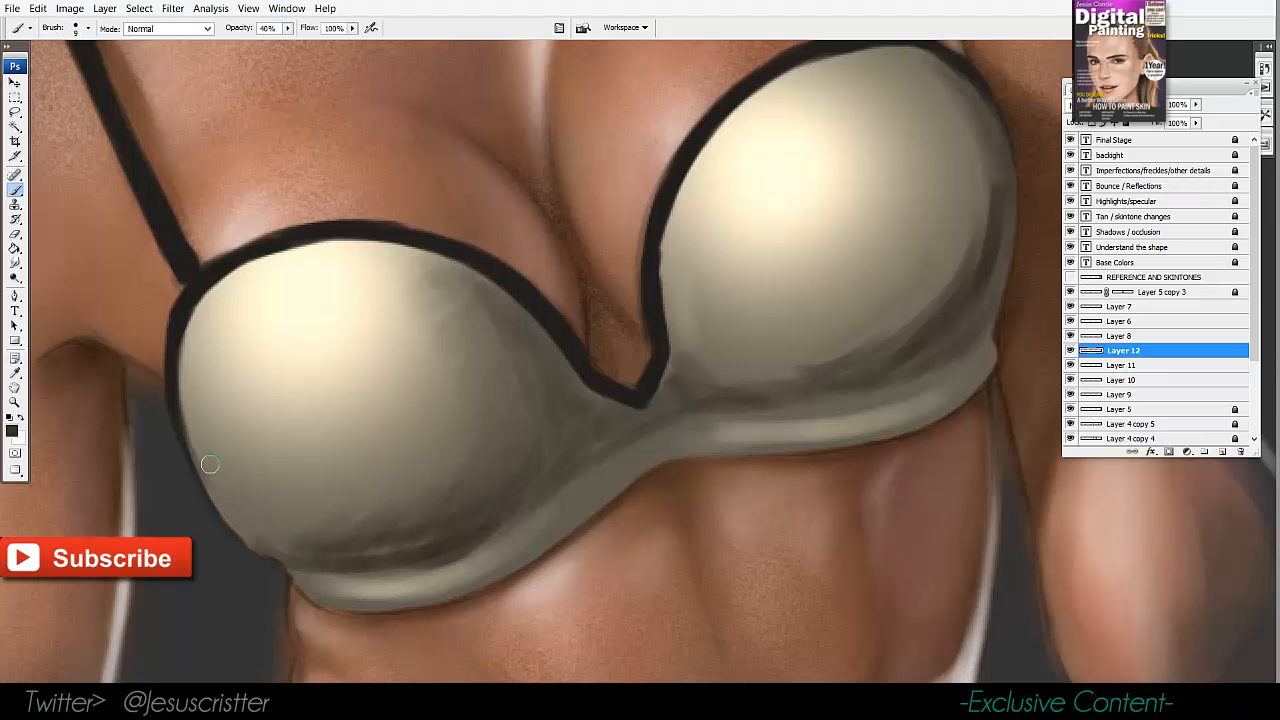
pyautogui.moveTo(210, 464)
pyautogui.mouseDown()
pyautogui.moveTo(307, 545)
pyautogui.moveTo(222, 509)
pyautogui.moveTo(366, 500)
pyautogui.moveTo(287, 505)
pyautogui.mouseUp()
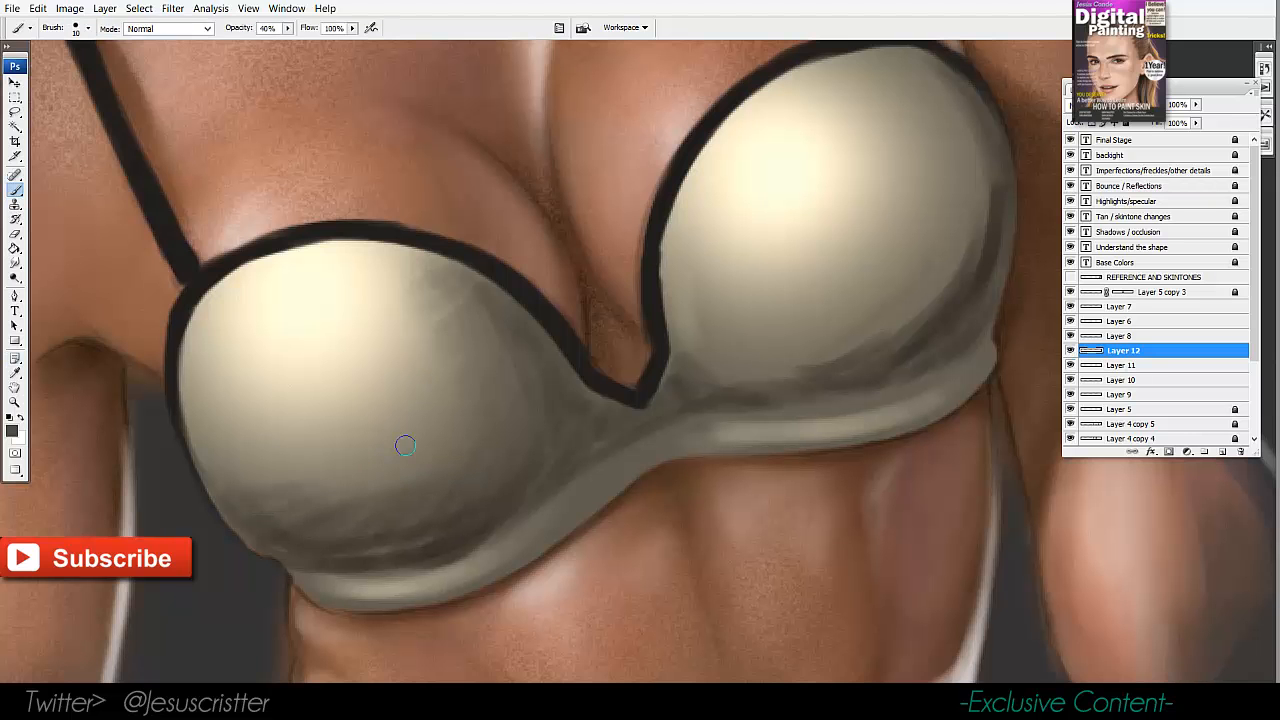
pyautogui.moveTo(367, 516)
pyautogui.mouseDown()
pyautogui.moveTo(265, 506)
pyautogui.moveTo(378, 500)
pyautogui.mouseUp()
pyautogui.keyDown('alt'); pyautogui.click(368, 467); pyautogui.keyUp('alt')
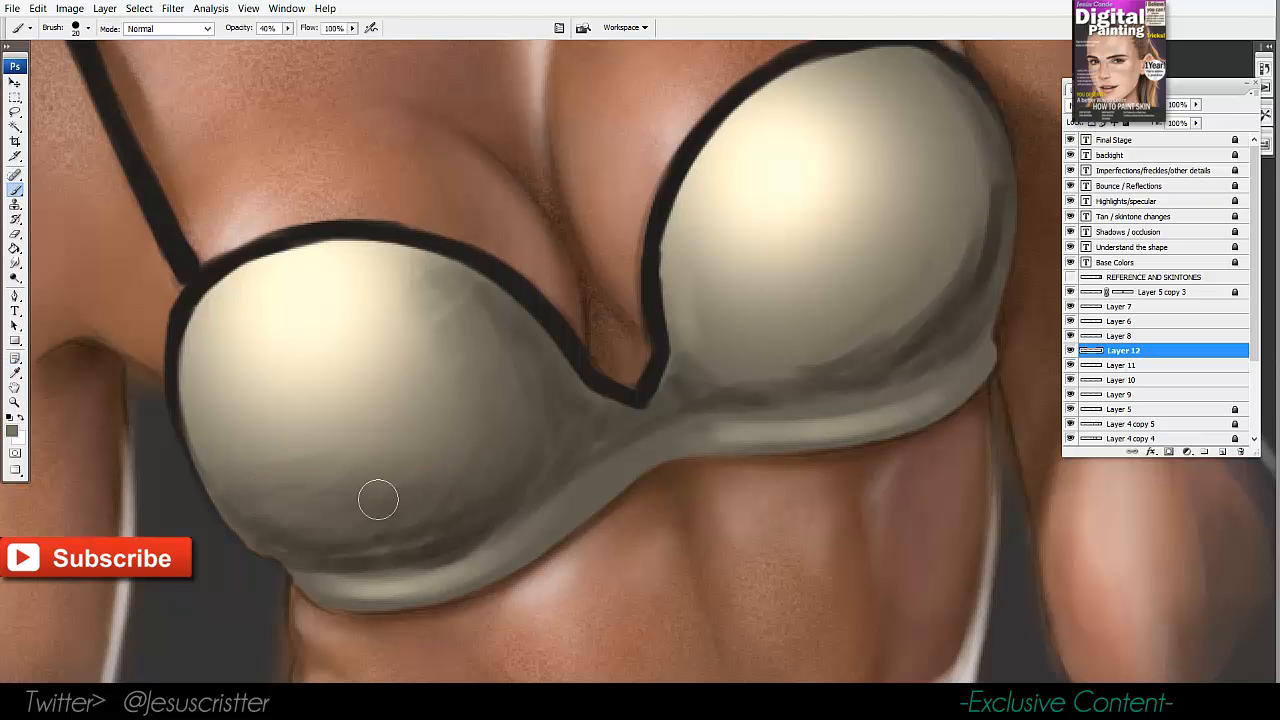
pyautogui.keyDown('alt'); pyautogui.click(455, 527); pyautogui.keyUp('alt')
pyautogui.moveTo(306, 529); pyautogui.dragTo(303, 540)
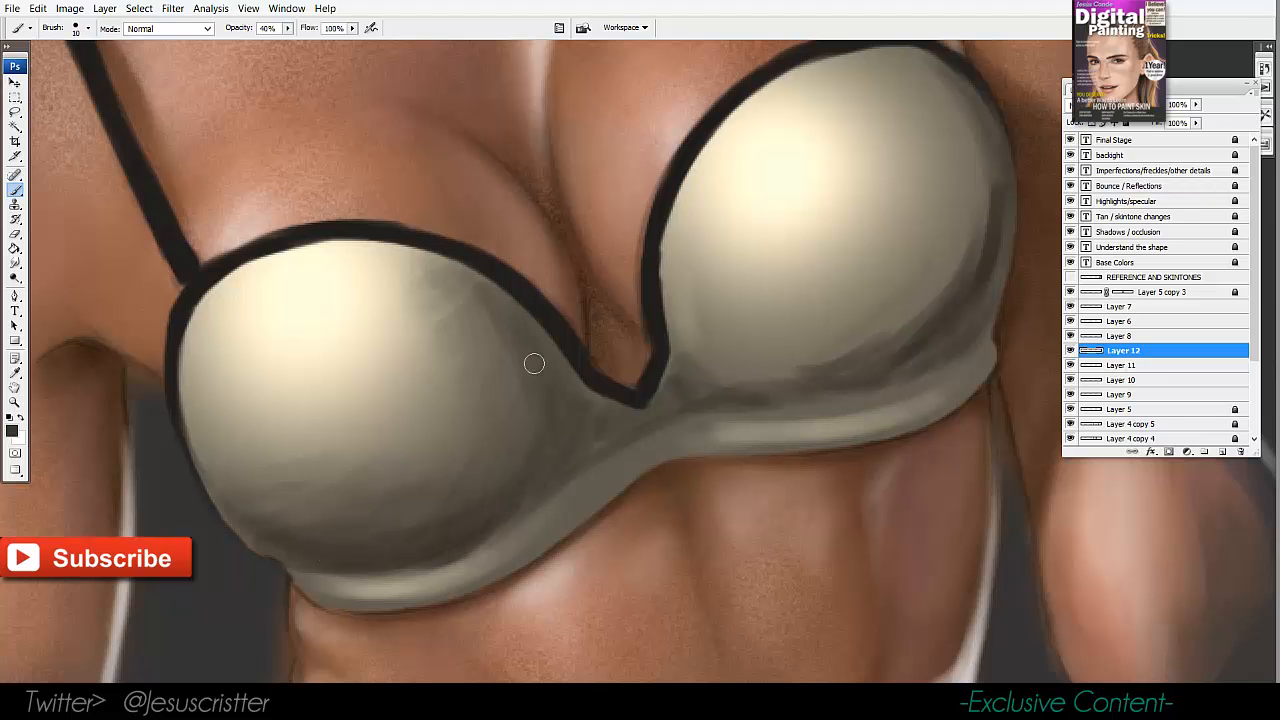
# Shade the left cup's inner edge toward the bridge, and darken the rim below it with a size 8 brush.
pyautogui.moveTo(566, 372); pyautogui.dragTo(453, 272)
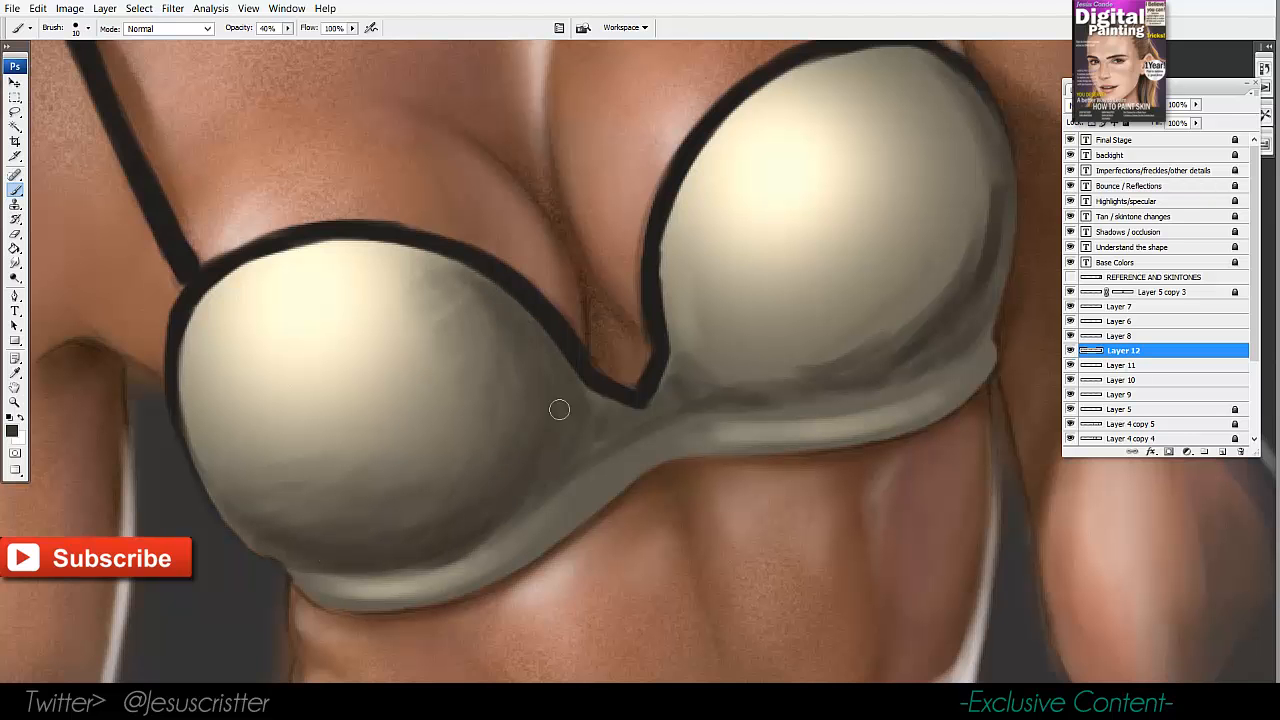
pyautogui.moveTo(614, 401); pyautogui.dragTo(589, 414)
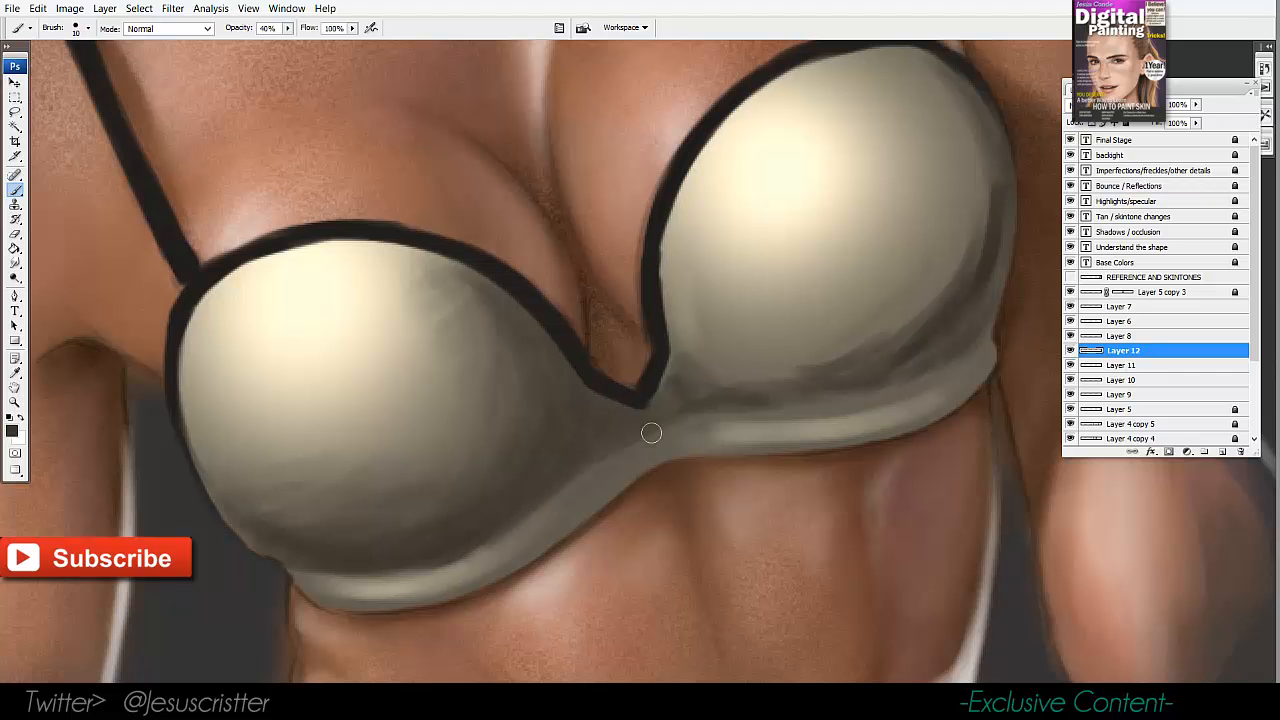
pyautogui.press('[')
pyautogui.press('[')
pyautogui.moveTo(549, 537)
pyautogui.mouseDown()
pyautogui.moveTo(630, 463)
pyautogui.moveTo(656, 466)
pyautogui.mouseUp()
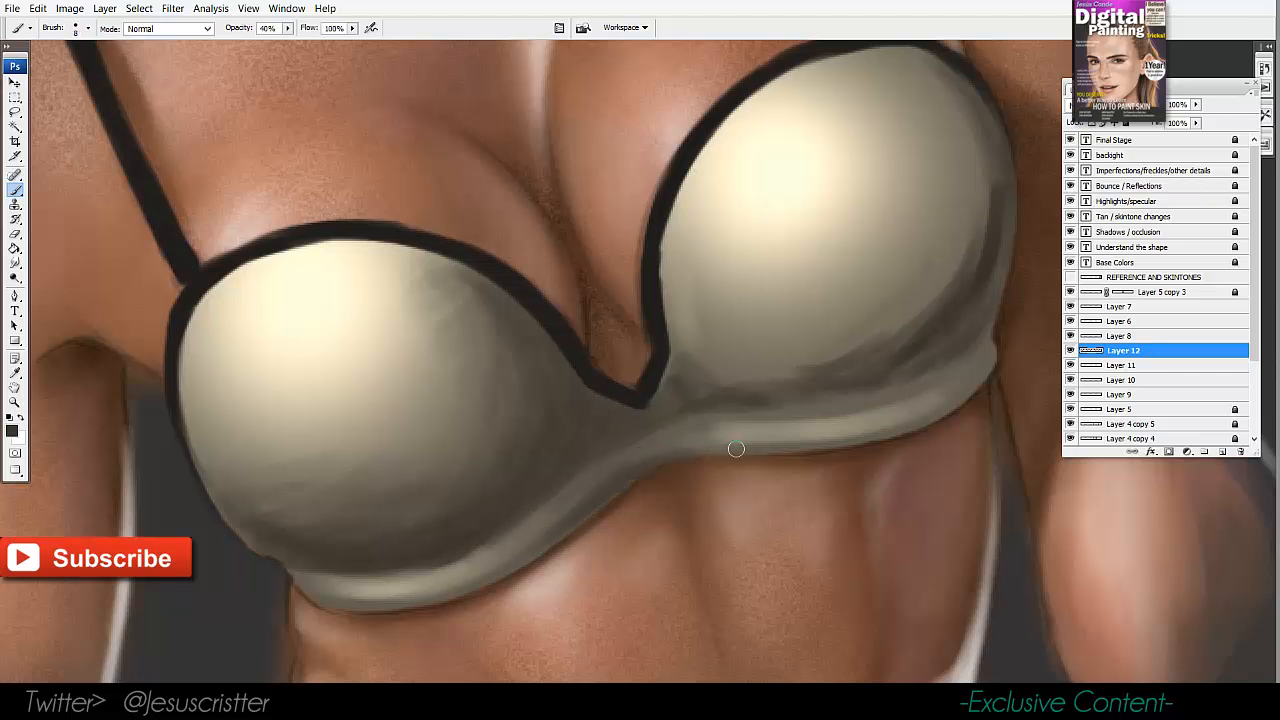
# Blend dark shading along the right cup's inner and lower areas with a sampled fabric color and a size 15 brush.
pyautogui.moveTo(725, 275); pyautogui.dragTo(613, 303)
pyautogui.press(']')
pyautogui.moveTo(610, 398)
pyautogui.mouseDown()
pyautogui.moveTo(652, 403)
pyautogui.moveTo(574, 414)
pyautogui.mouseUp()
pyautogui.keyDown('alt'); pyautogui.click(640, 360); pyautogui.keyUp('alt')
pyautogui.moveTo(694, 364)
pyautogui.mouseDown()
pyautogui.moveTo(615, 345)
pyautogui.moveTo(561, 381)
pyautogui.mouseUp()
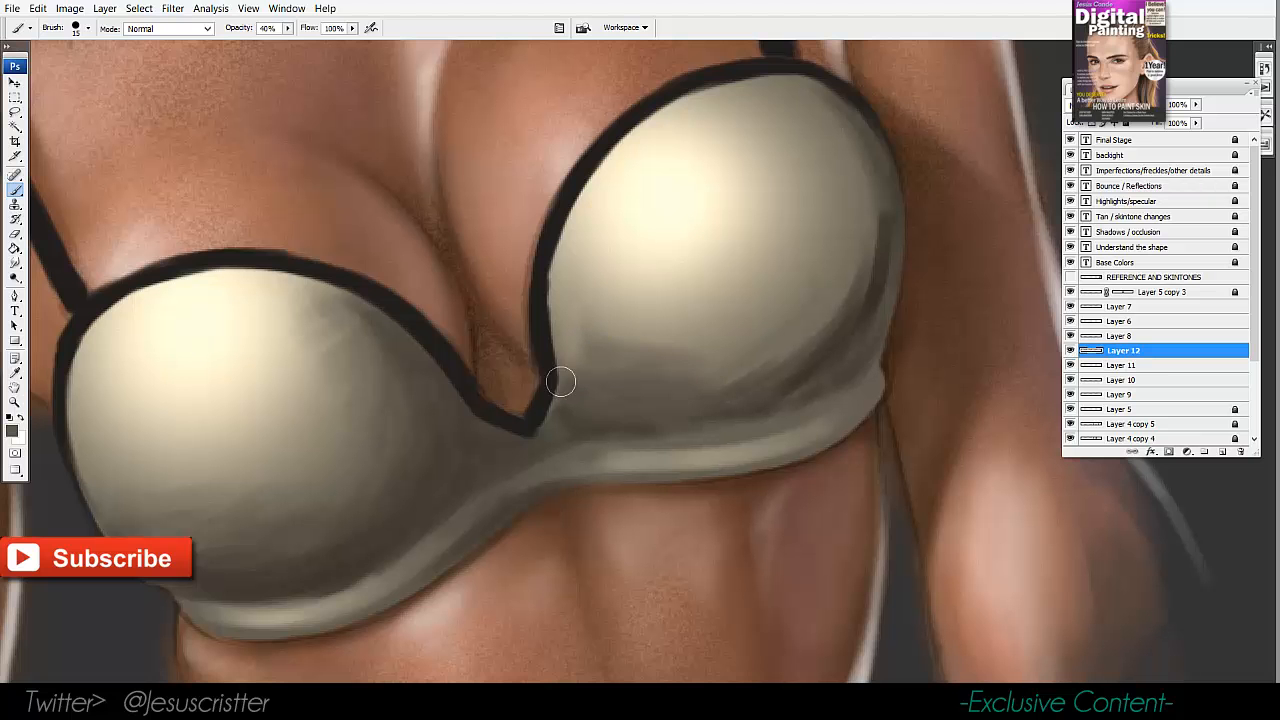
pyautogui.moveTo(778, 353)
pyautogui.mouseDown()
pyautogui.moveTo(766, 340)
pyautogui.moveTo(706, 353)
pyautogui.mouseUp()
pyautogui.moveTo(706, 353); pyautogui.dragTo(651, 407)
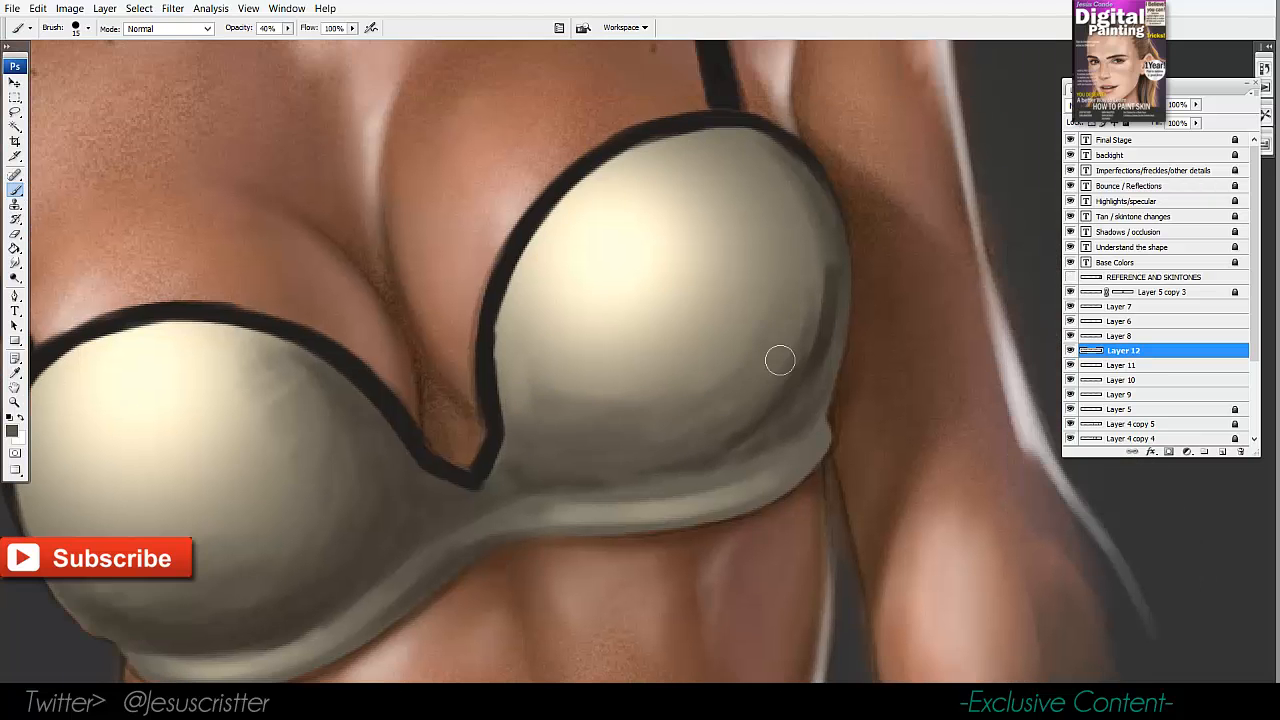
# Smooth the shadow down the right cup's outer side and upper edge, resampling the fabric's gray tones.
pyautogui.moveTo(802, 234)
pyautogui.mouseDown()
pyautogui.moveTo(806, 266)
pyautogui.moveTo(757, 154)
pyautogui.moveTo(790, 209)
pyautogui.moveTo(818, 219)
pyautogui.moveTo(815, 237)
pyautogui.moveTo(751, 145)
pyautogui.moveTo(783, 162)
pyautogui.moveTo(837, 237)
pyautogui.moveTo(816, 385)
pyautogui.moveTo(784, 414)
pyautogui.mouseUp()
pyautogui.keyDown('alt'); pyautogui.click(828, 277); pyautogui.keyUp('alt')
pyautogui.press('[')
pyautogui.press('[')
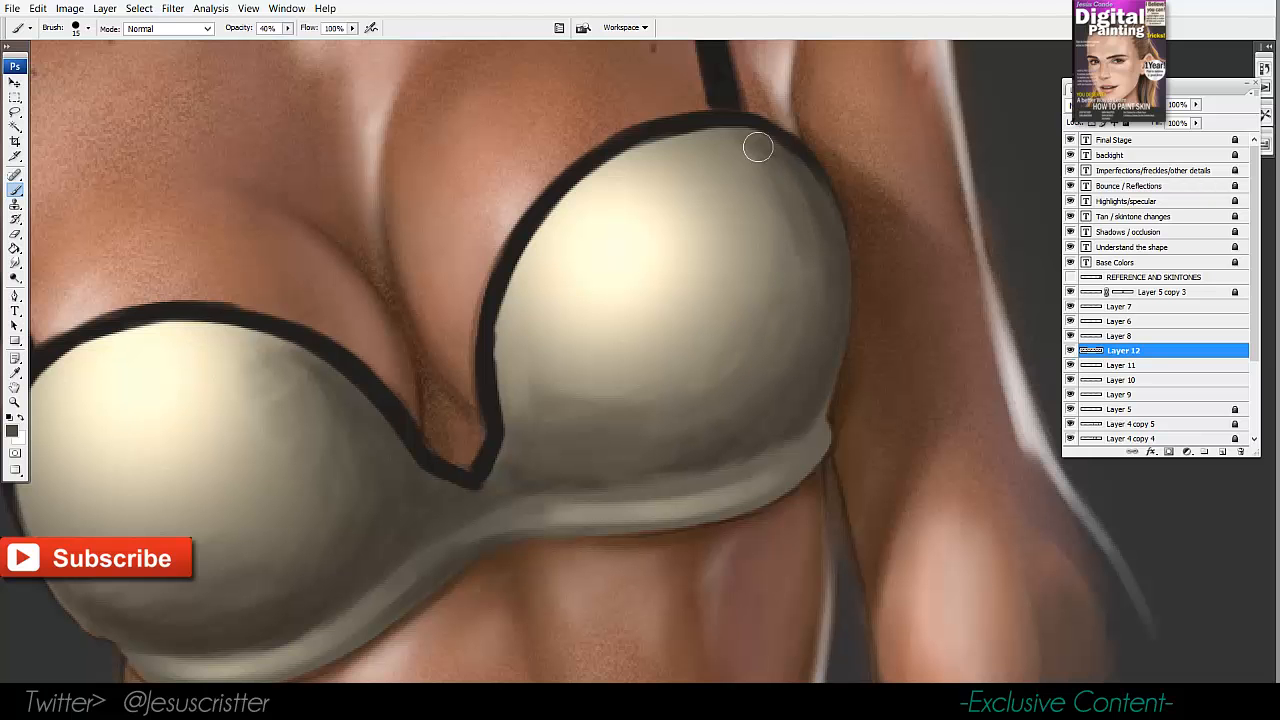
pyautogui.keyDown('alt'); pyautogui.click(786, 234); pyautogui.keyUp('alt')
# Soften the highlight on the left bra cup with sampled cream tones and a size 30 brush.
pyautogui.press('z')
pyautogui.keyDown('alt'); pyautogui.click(798, 281); pyautogui.keyUp('alt')
pyautogui.moveTo(371, 131); pyautogui.dragTo(1071, 537)
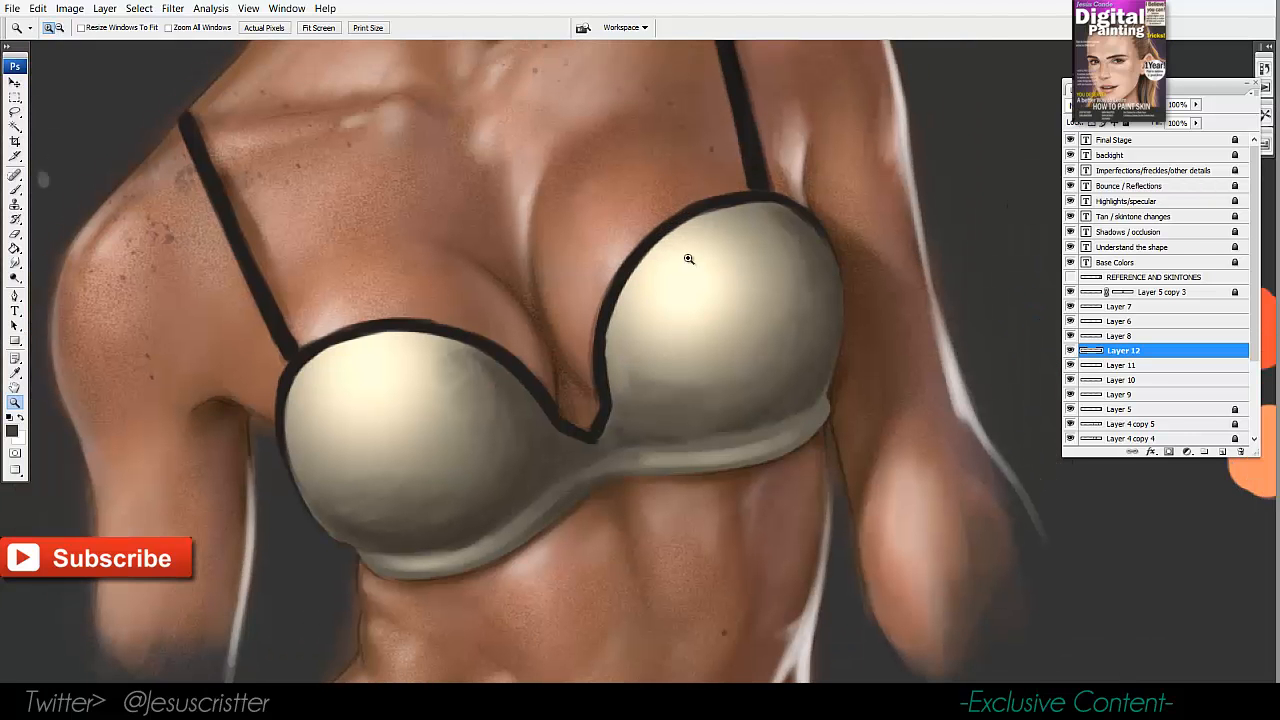
pyautogui.press('b')
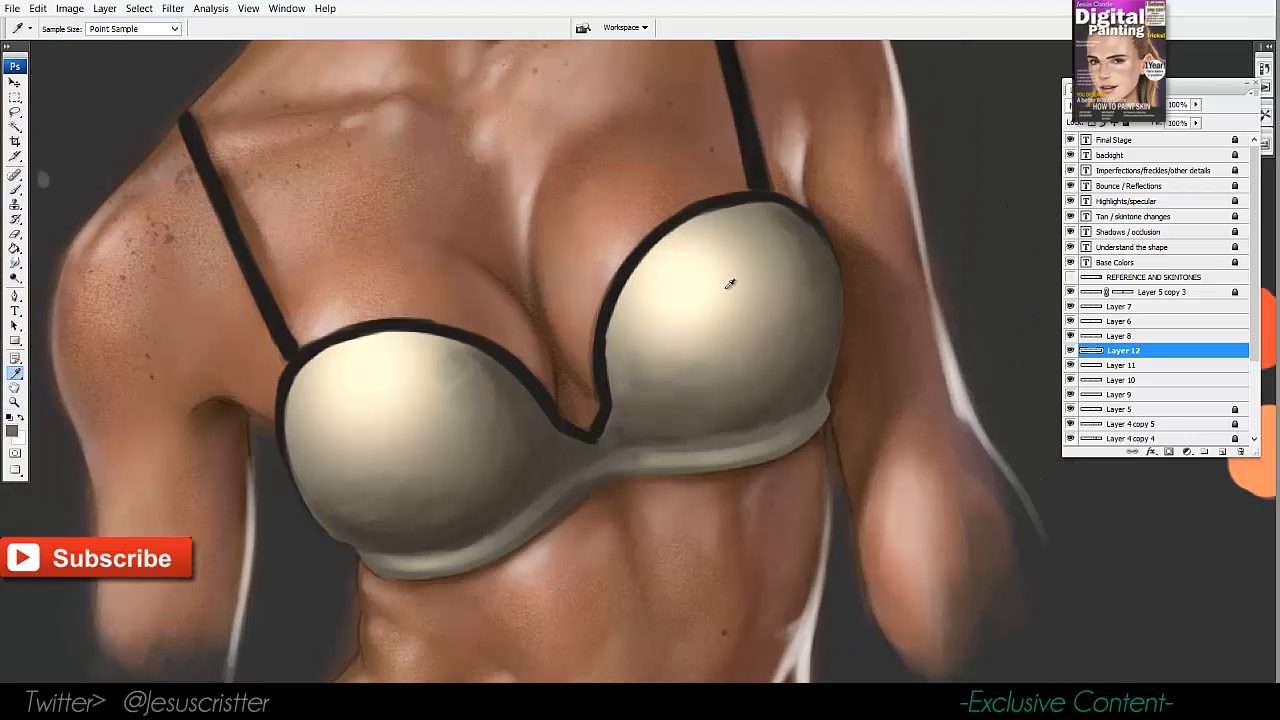
pyautogui.keyDown('alt'); pyautogui.click(725, 288); pyautogui.keyUp('alt')
pyautogui.press(']')
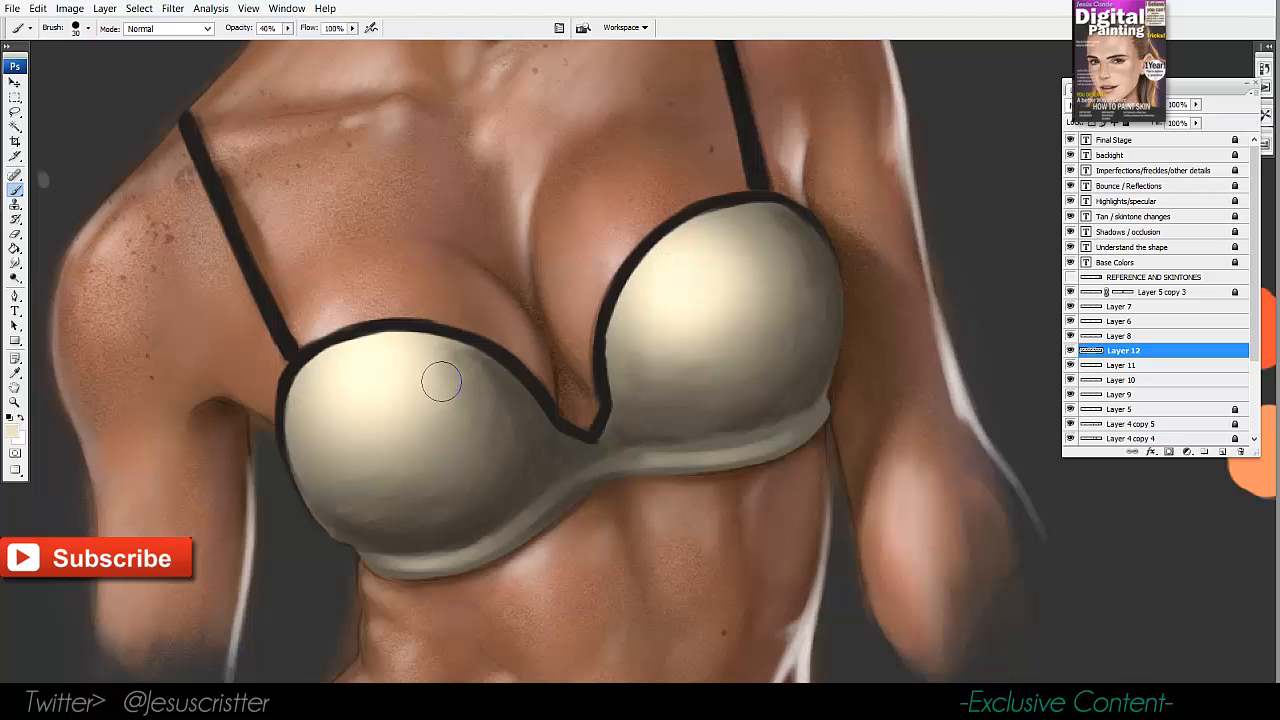
pyautogui.keyDown('alt'); pyautogui.click(444, 410); pyautogui.keyUp('alt')
pyautogui.moveTo(432, 364)
pyautogui.mouseDown()
pyautogui.moveTo(403, 357)
pyautogui.moveTo(349, 394)
pyautogui.moveTo(403, 360)
pyautogui.moveTo(397, 349)
pyautogui.mouseUp()
pyautogui.keyDown('alt'); pyautogui.click(354, 386); pyautogui.keyUp('alt')
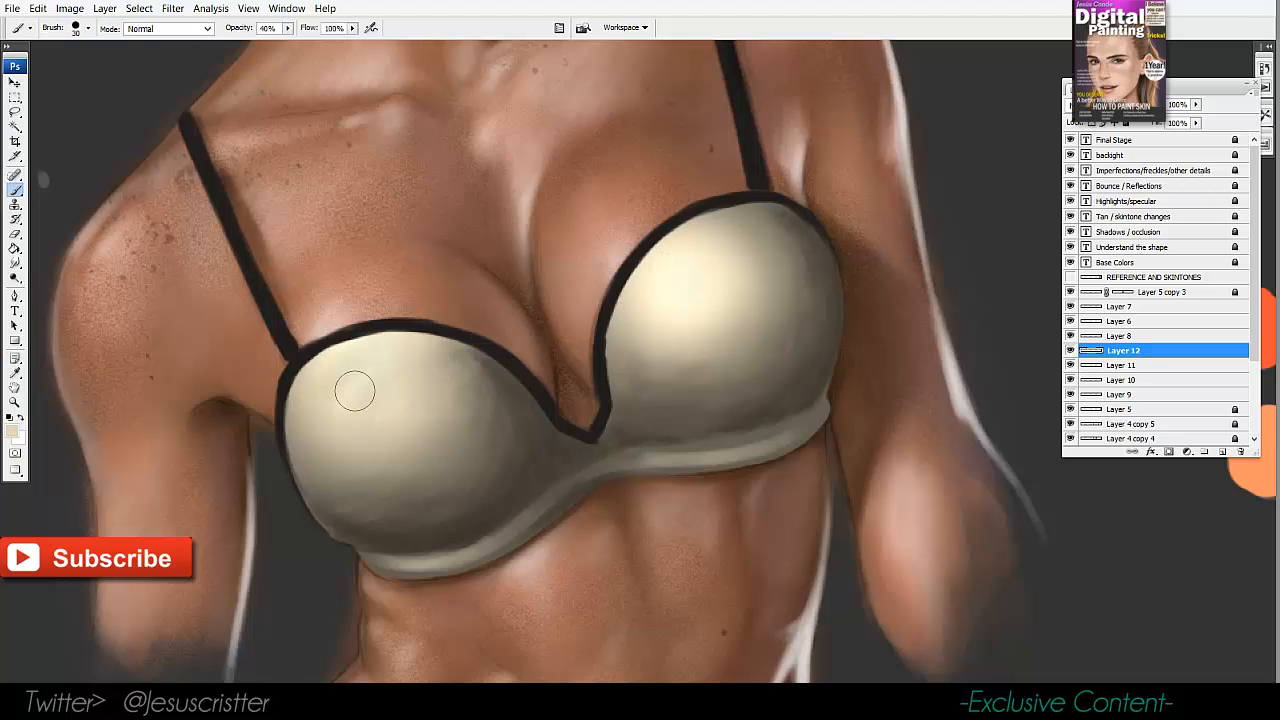
# Soften the right cup's highlight and blend it into the lower shading with sampled cream and gray-beige tones.
pyautogui.moveTo(672, 294)
pyautogui.mouseDown()
pyautogui.moveTo(743, 266)
pyautogui.moveTo(720, 299)
pyautogui.moveTo(691, 303)
pyautogui.moveTo(705, 324)
pyautogui.moveTo(644, 332)
pyautogui.moveTo(726, 266)
pyautogui.mouseUp()
pyautogui.keyDown('alt'); pyautogui.click(753, 291); pyautogui.keyUp('alt')
pyautogui.keyDown('alt'); pyautogui.click(706, 354); pyautogui.keyUp('alt')
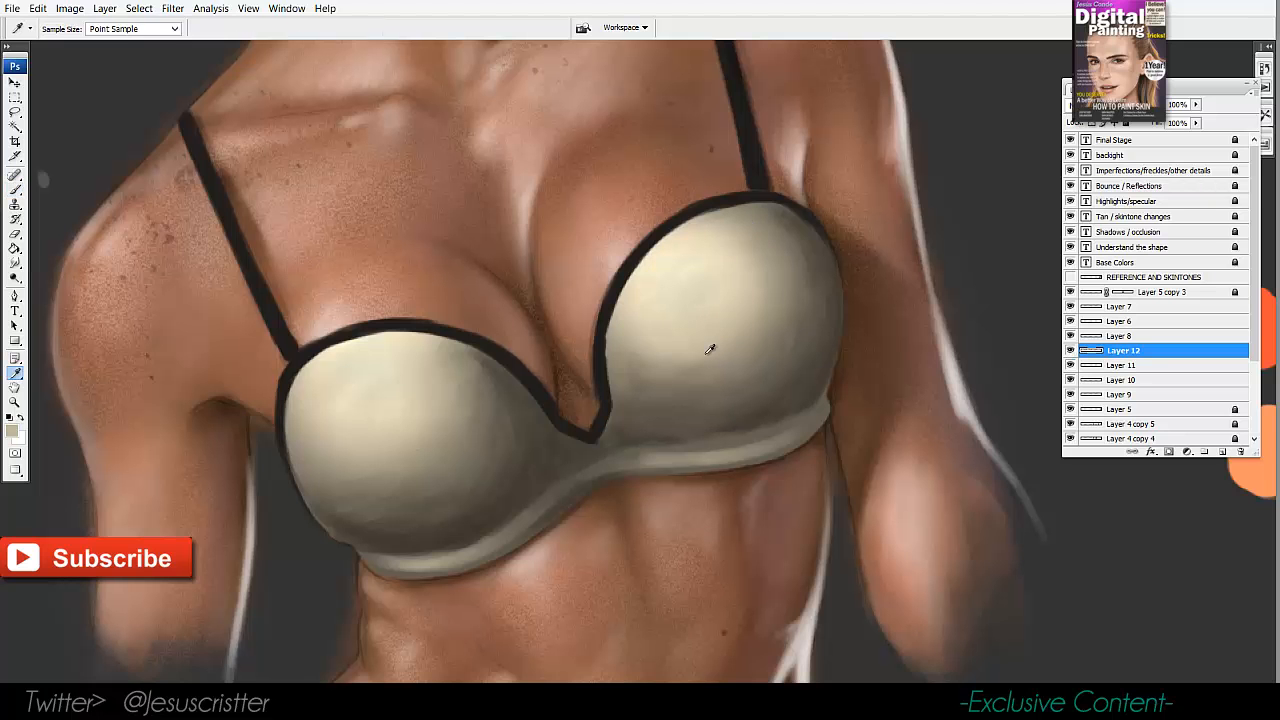
pyautogui.moveTo(626, 343)
pyautogui.mouseDown()
pyautogui.moveTo(682, 388)
pyautogui.moveTo(638, 373)
pyautogui.moveTo(694, 373)
pyautogui.moveTo(672, 385)
pyautogui.moveTo(696, 371)
pyautogui.moveTo(700, 340)
pyautogui.moveTo(709, 367)
pyautogui.moveTo(681, 329)
pyautogui.moveTo(651, 374)
pyautogui.mouseUp()
pyautogui.keyDown('alt'); pyautogui.click(664, 410); pyautogui.keyUp('alt')
pyautogui.keyDown('alt'); pyautogui.click(723, 336); pyautogui.keyUp('alt')
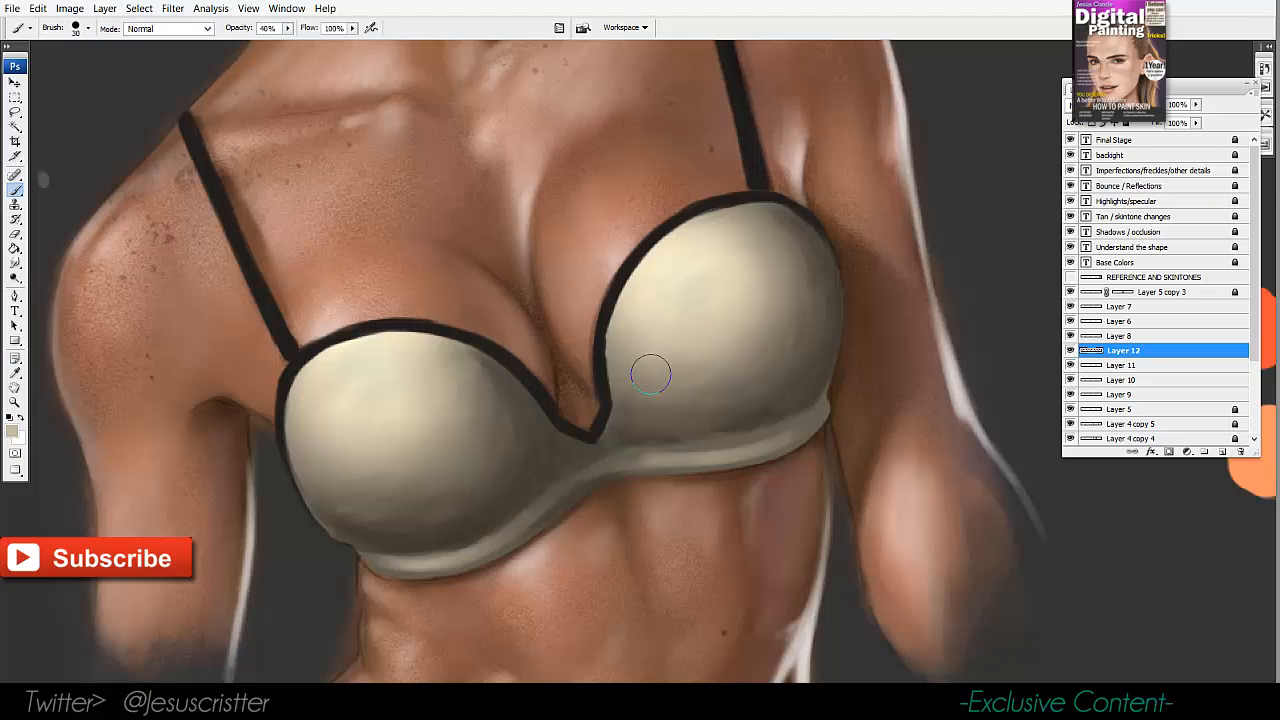
pyautogui.scroll(-3, 703, 251)
pyautogui.keyDown('alt'); pyautogui.click(331, 321); pyautogui.keyUp('alt')
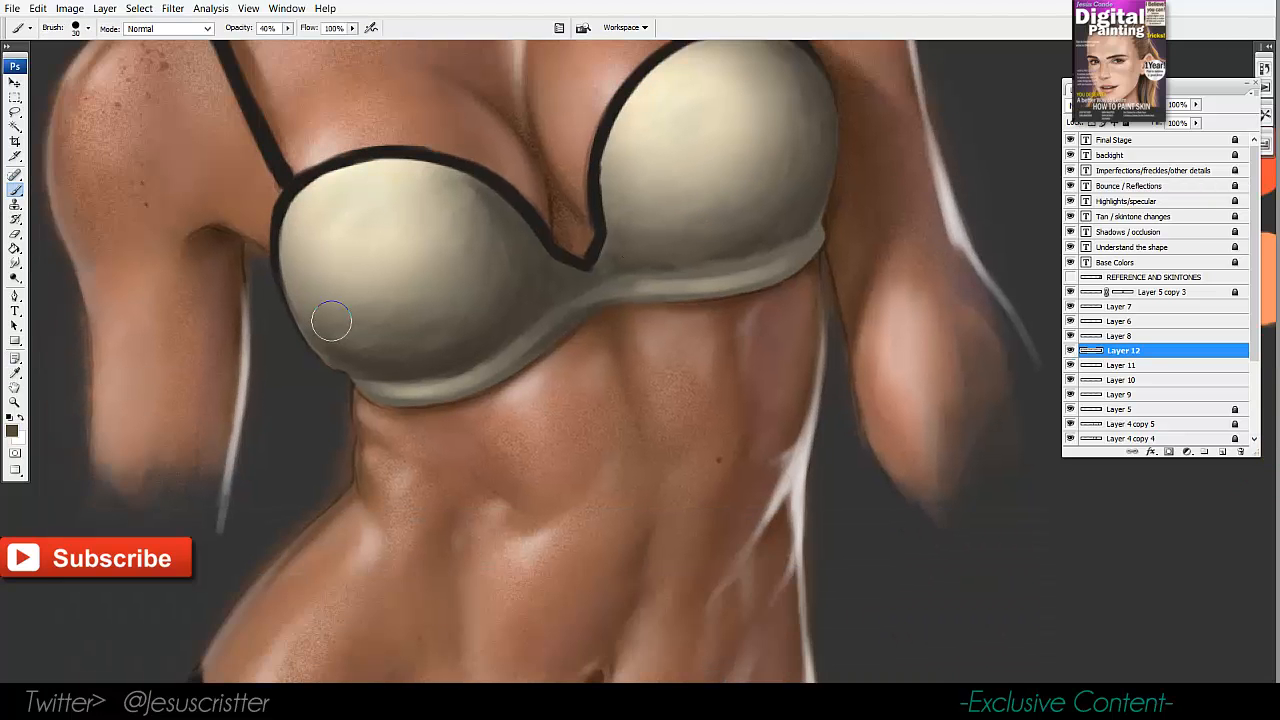
pyautogui.keyDown('alt'); pyautogui.click(347, 323); pyautogui.keyUp('alt')
# Shade the brief's left leg edge and blend soft vertical folds below the waistband with sampled tones and a size 15 brush.
pyautogui.moveTo(505, 400); pyautogui.dragTo(528, 65)
pyautogui.moveTo(480, 354); pyautogui.dragTo(463, 517)
pyautogui.keyDown('alt'); pyautogui.click(491, 97); pyautogui.keyUp('alt')
pyautogui.moveTo(489, 283); pyautogui.dragTo(490, 46)
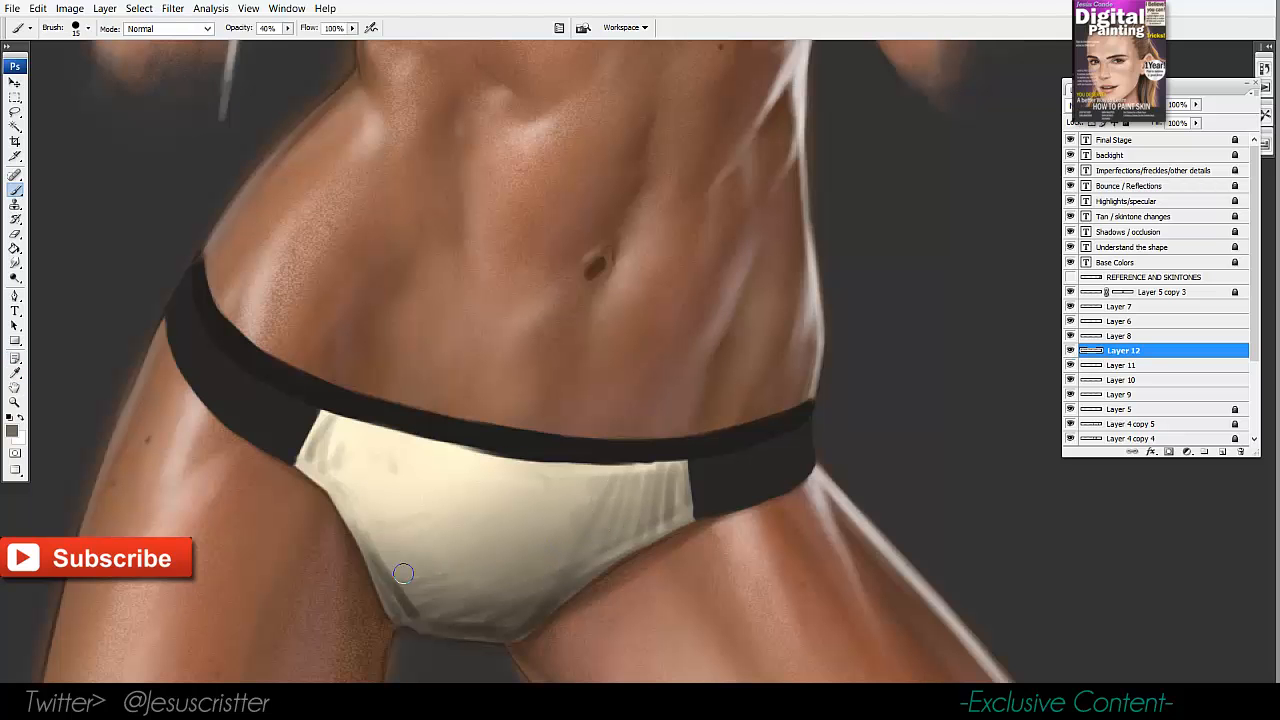
pyautogui.keyDown('alt'); pyautogui.click(338, 462); pyautogui.keyUp('alt')
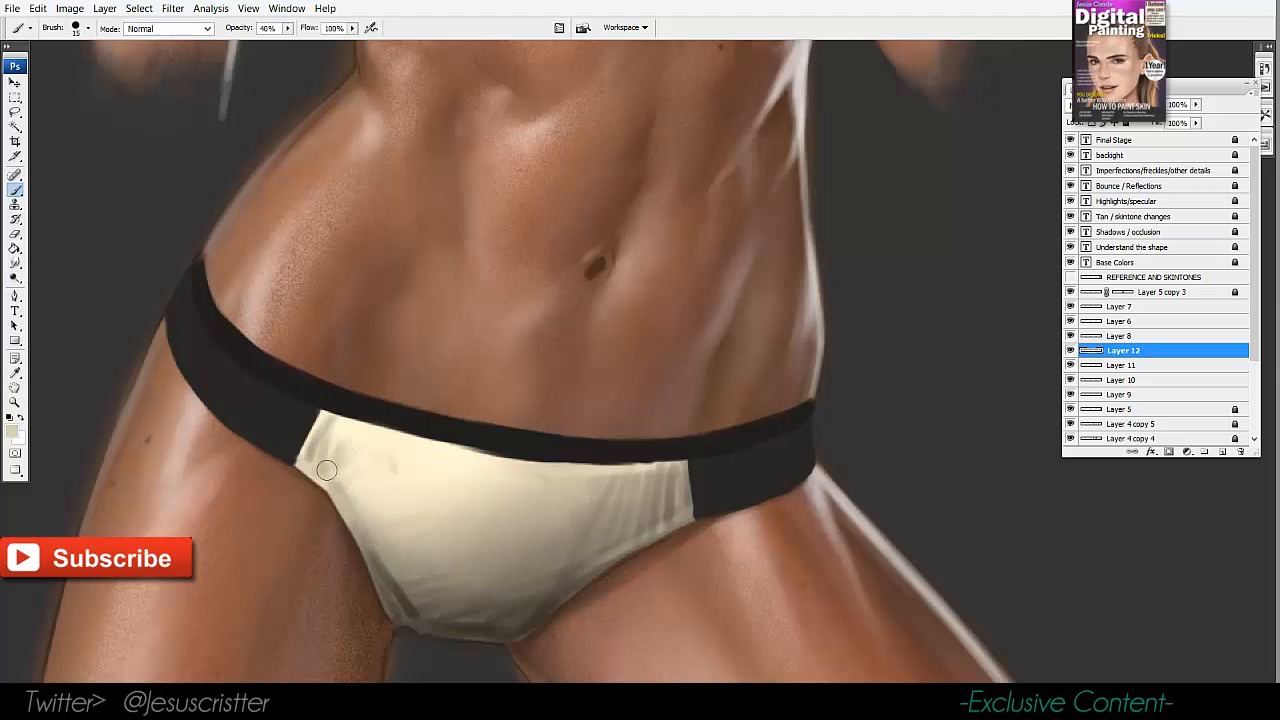
pyautogui.moveTo(326, 470)
pyautogui.mouseDown()
pyautogui.moveTo(322, 417)
pyautogui.moveTo(335, 454)
pyautogui.moveTo(388, 430)
pyautogui.moveTo(523, 459)
pyautogui.mouseUp()
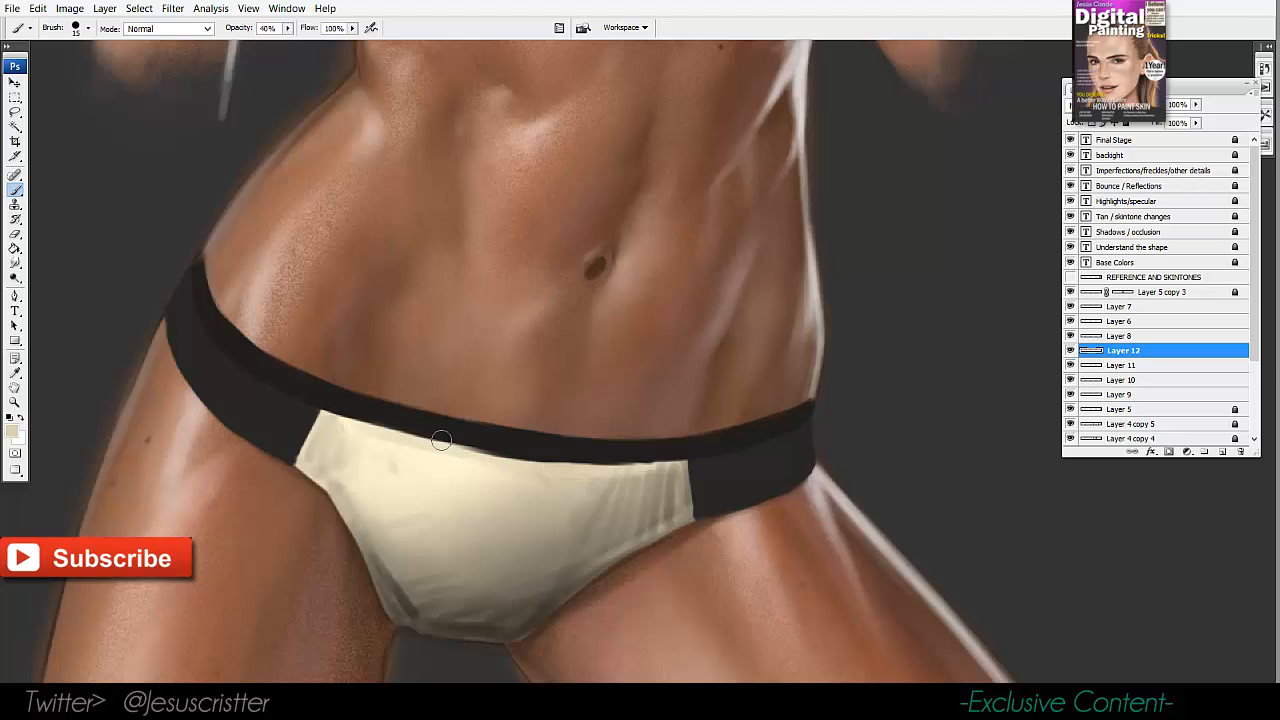
pyautogui.moveTo(469, 531)
pyautogui.mouseDown()
pyautogui.moveTo(452, 466)
pyautogui.moveTo(409, 451)
pyautogui.moveTo(357, 461)
pyautogui.moveTo(329, 428)
pyautogui.mouseUp()
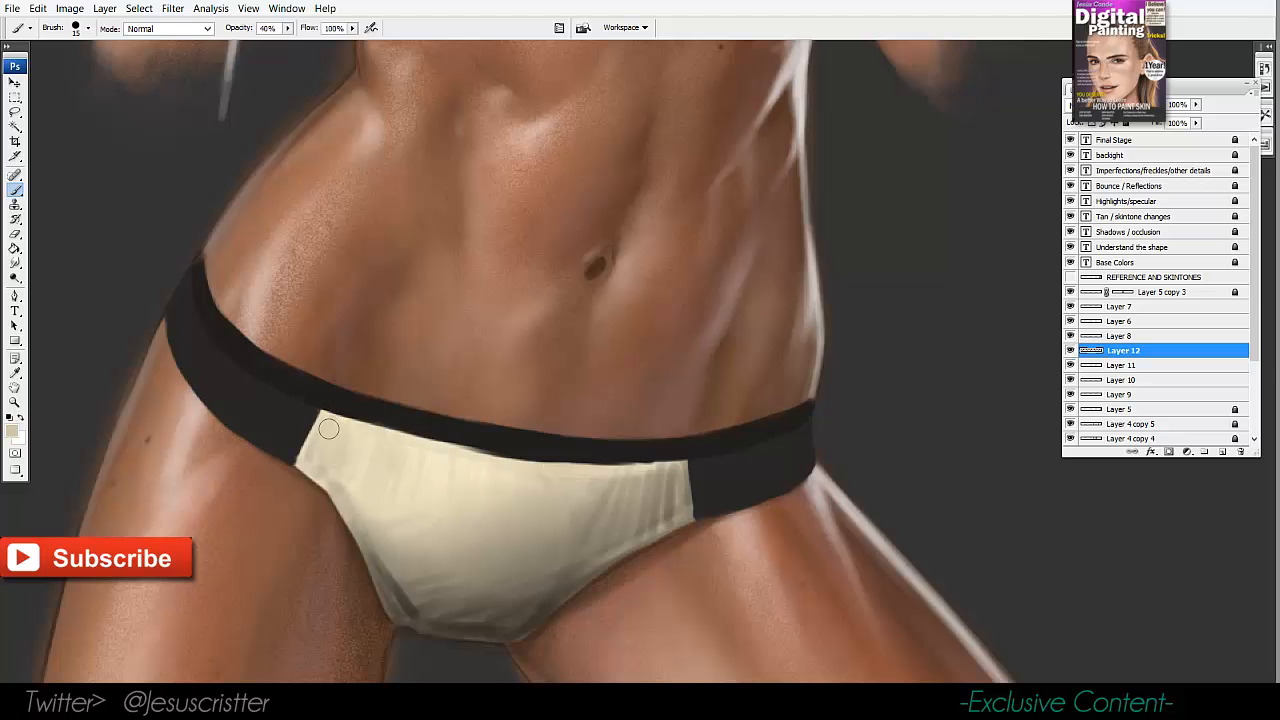
# Sample a dark tone and shade the brief's right leg edge and lower contour, starting with a size 9 brush.
pyautogui.keyDown('alt'); pyautogui.click(545, 434); pyautogui.keyUp('alt')
pyautogui.press('[')
pyautogui.press('[')
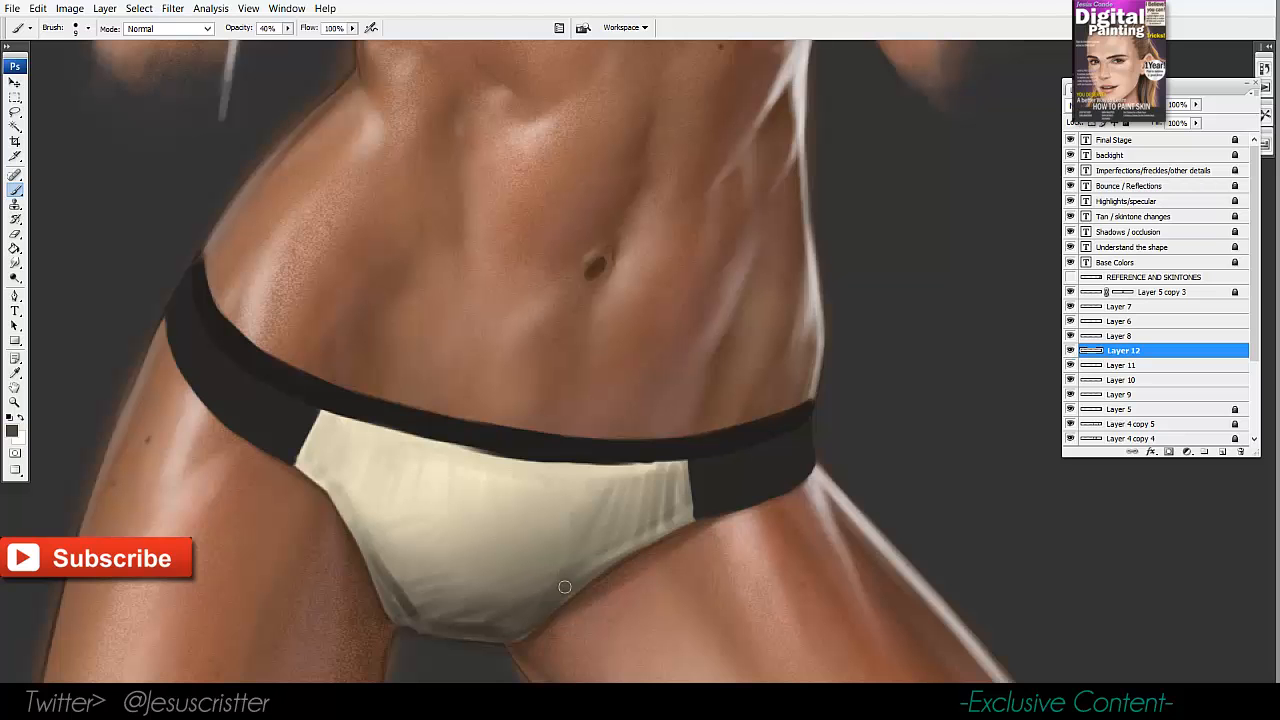
pyautogui.moveTo(564, 587)
pyautogui.mouseDown()
pyautogui.moveTo(672, 522)
pyautogui.moveTo(649, 517)
pyautogui.mouseUp()
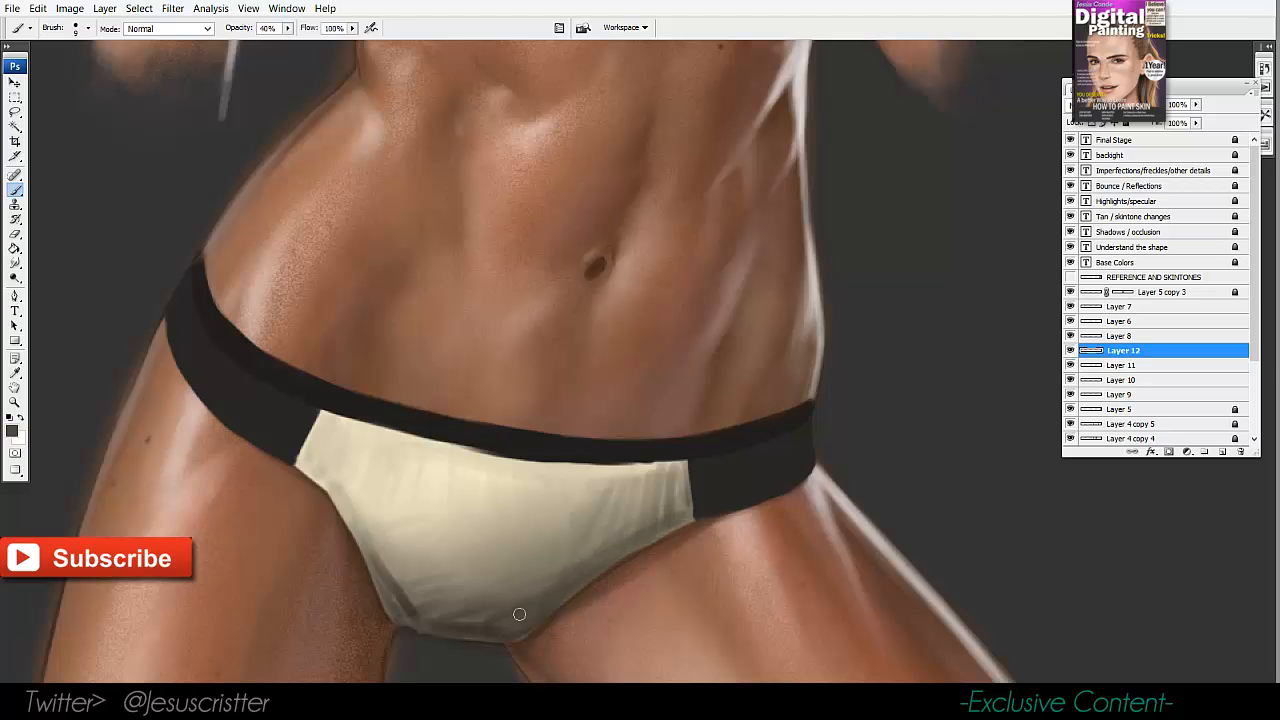
pyautogui.moveTo(412, 578)
pyautogui.mouseDown()
pyautogui.moveTo(391, 620)
pyautogui.moveTo(536, 618)
pyautogui.moveTo(433, 627)
pyautogui.moveTo(414, 604)
pyautogui.moveTo(441, 576)
pyautogui.moveTo(411, 590)
pyautogui.moveTo(457, 605)
pyautogui.moveTo(509, 577)
pyautogui.mouseUp()
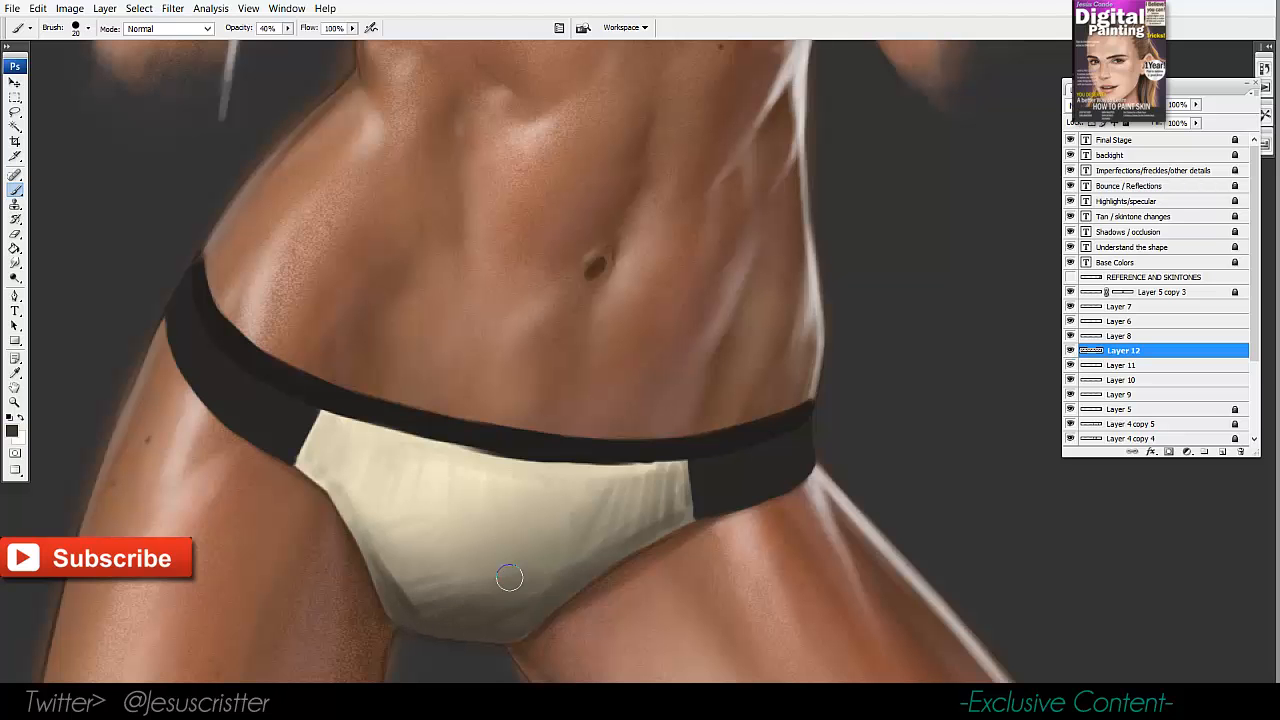
# Blend the brief's lower center and right-hand folds with sampled gray-beige tones, enlarging the brush from size 20 to 35.
pyautogui.keyDown('alt'); pyautogui.click(466, 599); pyautogui.keyUp('alt')
pyautogui.moveTo(427, 565); pyautogui.dragTo(509, 544)
pyautogui.moveTo(397, 550); pyautogui.dragTo(536, 529)
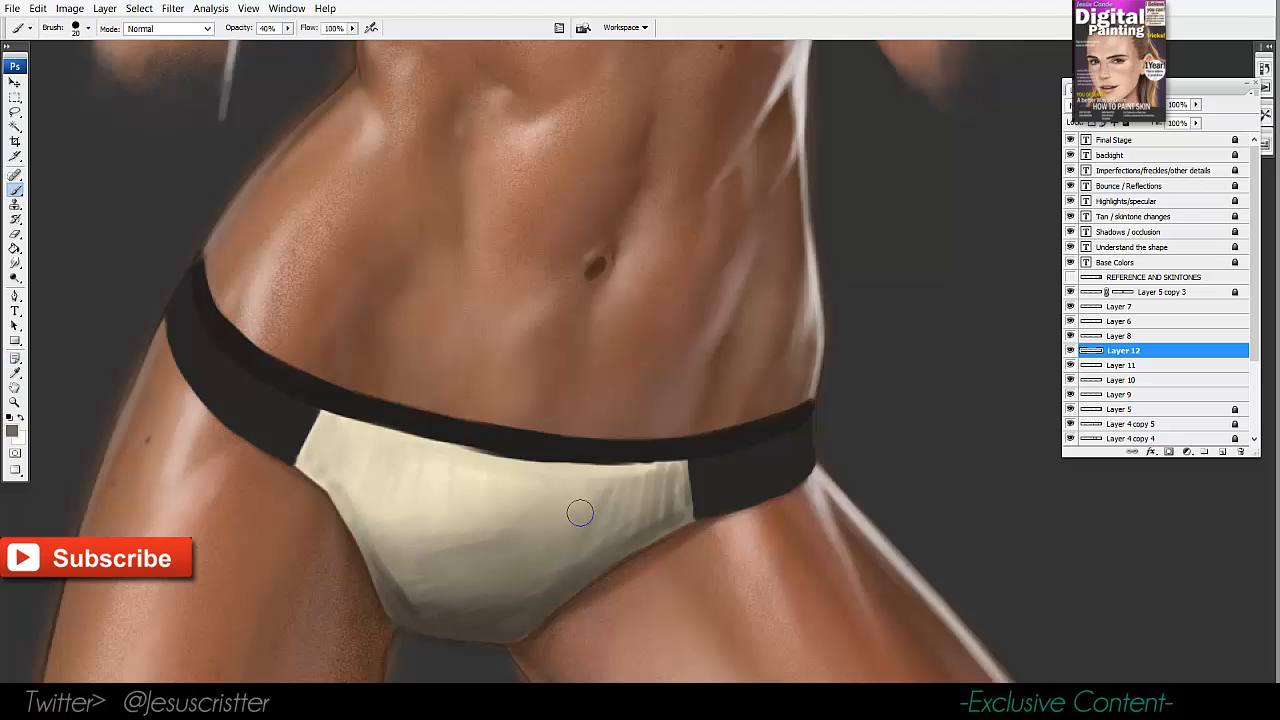
pyautogui.press(']')
pyautogui.press(']')
pyautogui.press(']')
pyautogui.moveTo(603, 479); pyautogui.dragTo(522, 505)
pyautogui.keyDown('alt'); pyautogui.click(402, 502); pyautogui.keyUp('alt')
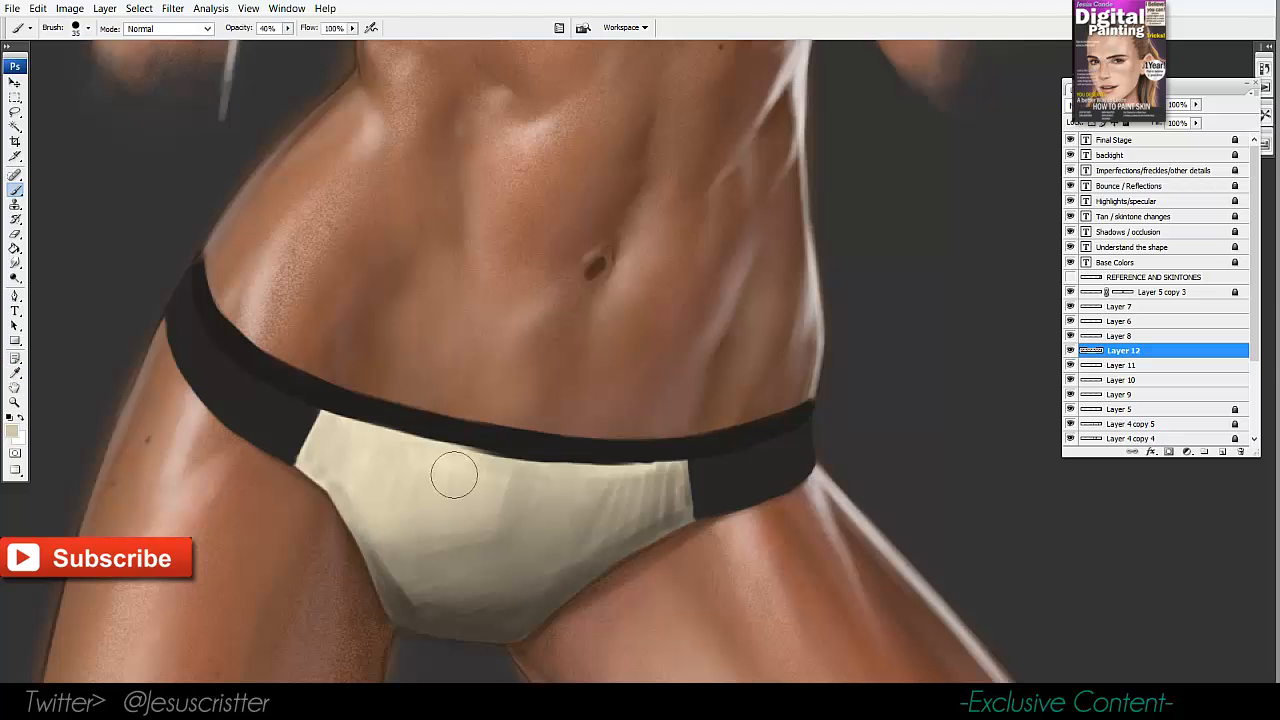
# Smooth the brief's left leg edge, center and right-hand folds with sampled darker beige tones and a size 25 brush.
pyautogui.press('i')
pyautogui.click(398, 590)
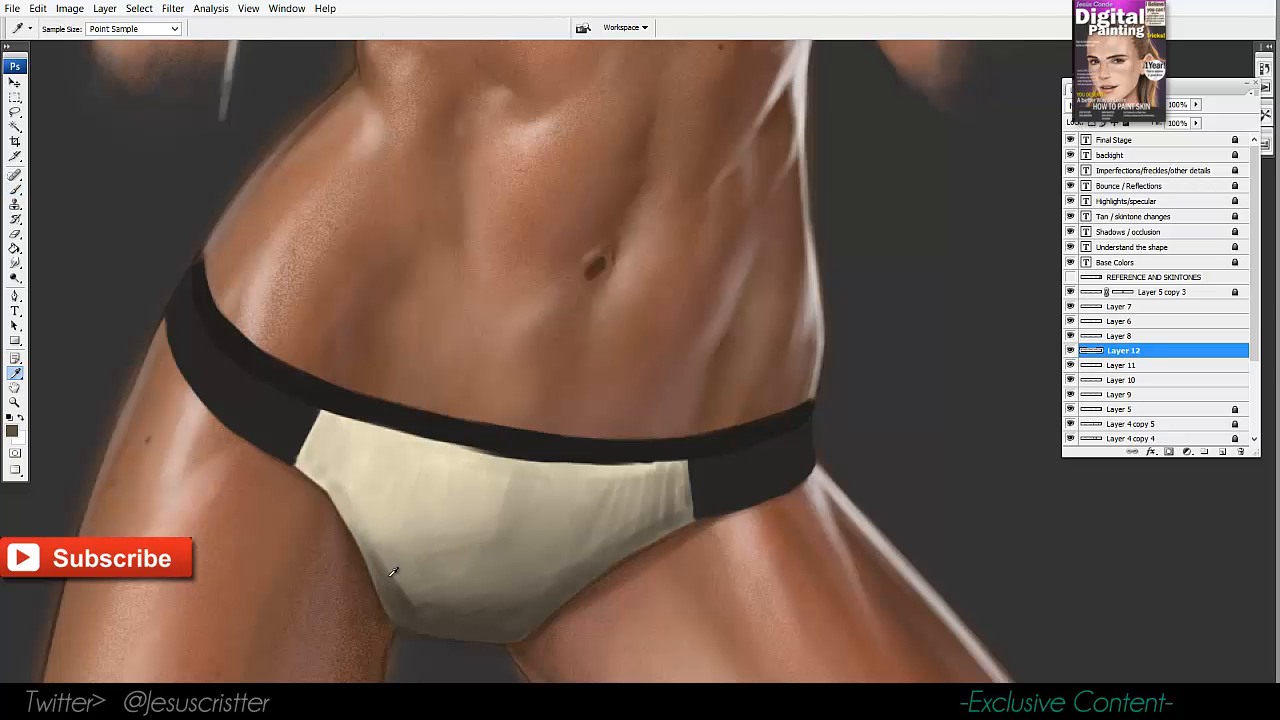
pyautogui.moveTo(390, 584)
pyautogui.mouseDown()
pyautogui.moveTo(384, 551)
pyautogui.moveTo(521, 602)
pyautogui.moveTo(419, 558)
pyautogui.moveTo(385, 572)
pyautogui.moveTo(362, 519)
pyautogui.moveTo(449, 526)
pyautogui.mouseUp()
pyautogui.keyDown('alt'); pyautogui.click(454, 563); pyautogui.keyUp('alt')
pyautogui.keyDown('alt'); pyautogui.click(499, 478); pyautogui.keyUp('alt')
pyautogui.moveTo(500, 480); pyautogui.dragTo(526, 478)
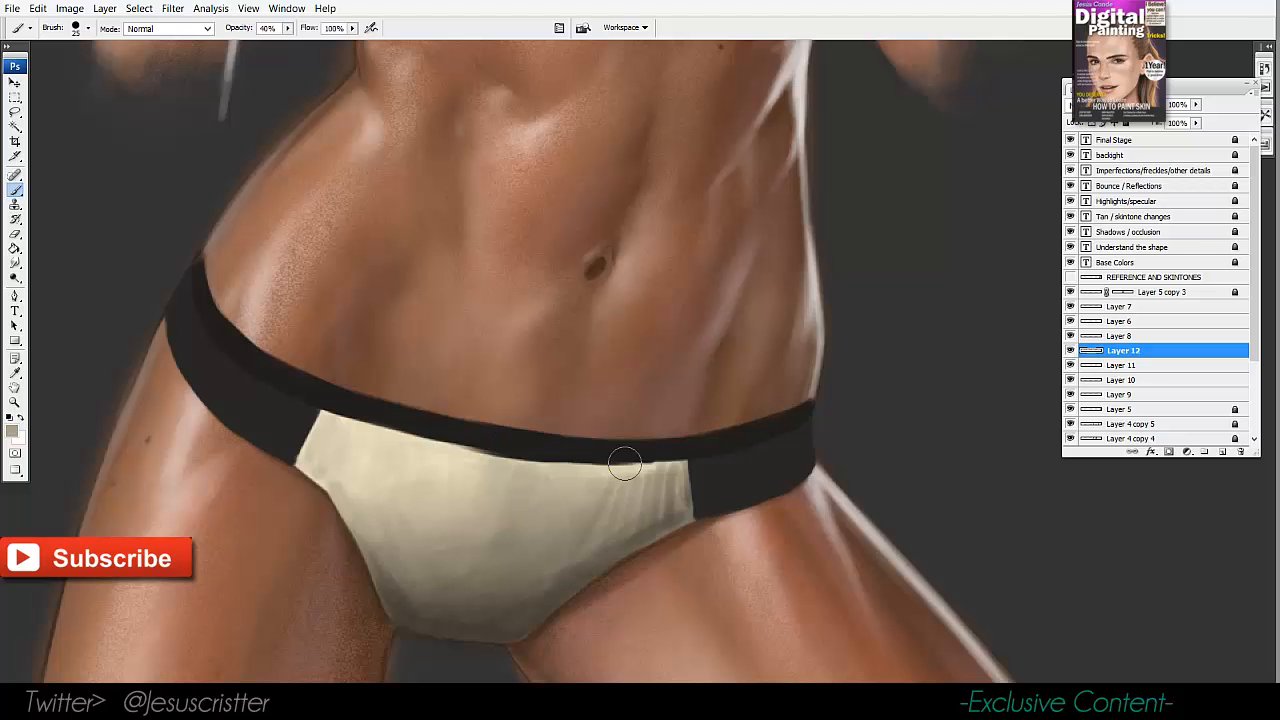
pyautogui.keyDown('alt'); pyautogui.click(672, 500); pyautogui.keyUp('alt')
pyautogui.moveTo(674, 491)
pyautogui.mouseDown()
pyautogui.moveTo(657, 469)
pyautogui.moveTo(550, 465)
pyautogui.mouseUp()
pyautogui.moveTo(628, 508); pyautogui.dragTo(547, 460)
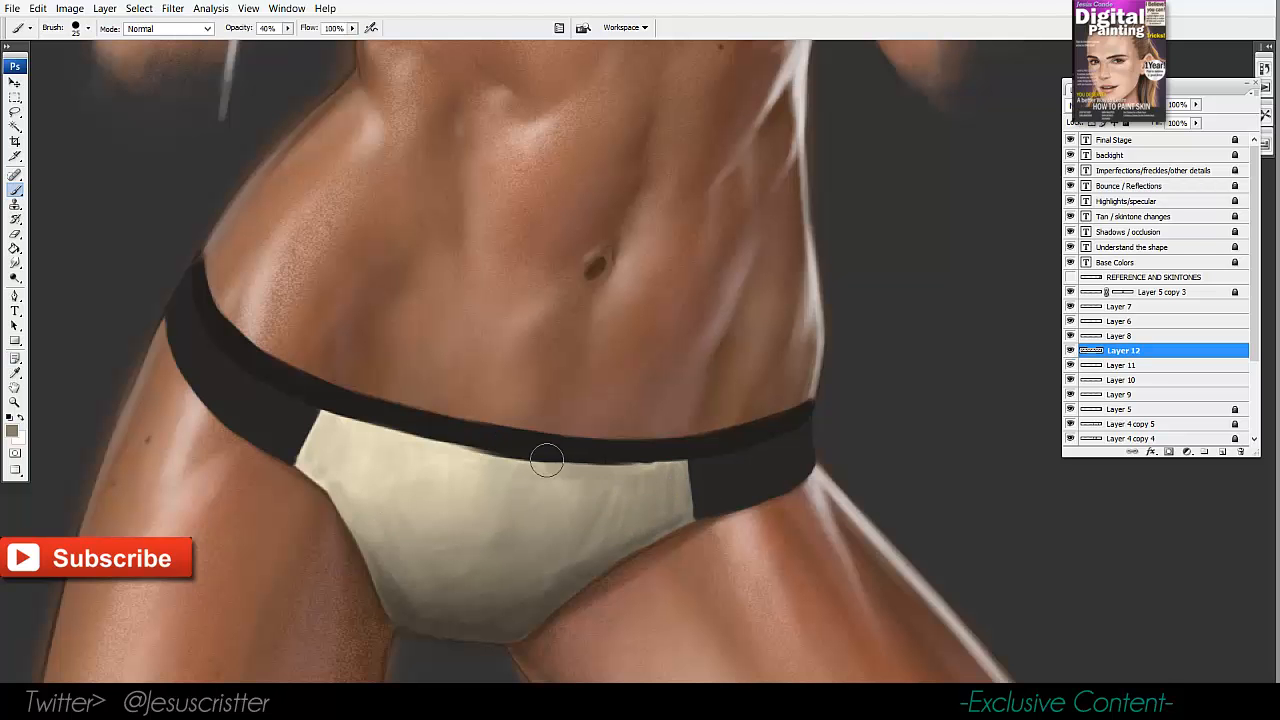
# Tone down the brief's upper-left highlight and refine the edge below the waistband with sampled tones and size 25 and 8 brushes.
pyautogui.press('z')
pyautogui.keyDown('alt'); pyautogui.click(686, 316); pyautogui.keyUp('alt')
pyautogui.keyDown('alt'); pyautogui.click(682, 314); pyautogui.keyUp('alt')
pyautogui.click(614, 488)
pyautogui.click(614, 470)
pyautogui.press('b')
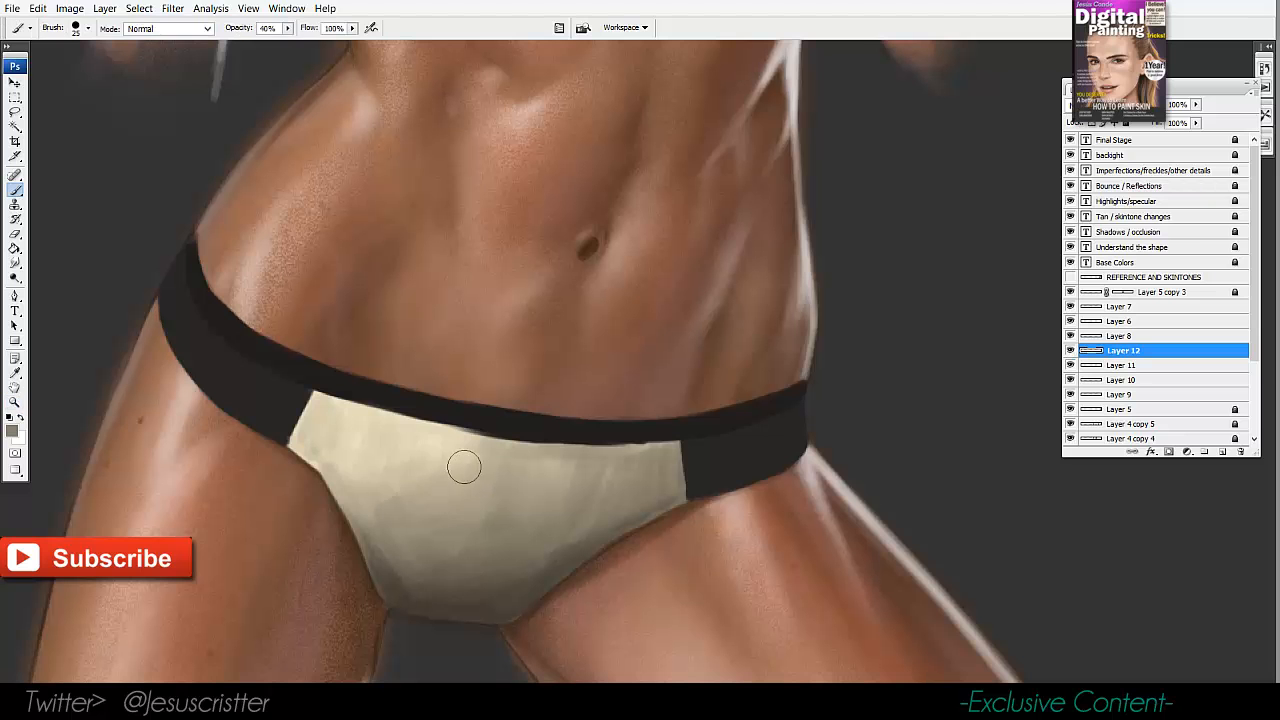
pyautogui.moveTo(463, 467)
pyautogui.mouseDown()
pyautogui.moveTo(386, 484)
pyautogui.moveTo(387, 429)
pyautogui.moveTo(363, 420)
pyautogui.moveTo(317, 434)
pyautogui.moveTo(338, 469)
pyautogui.mouseUp()
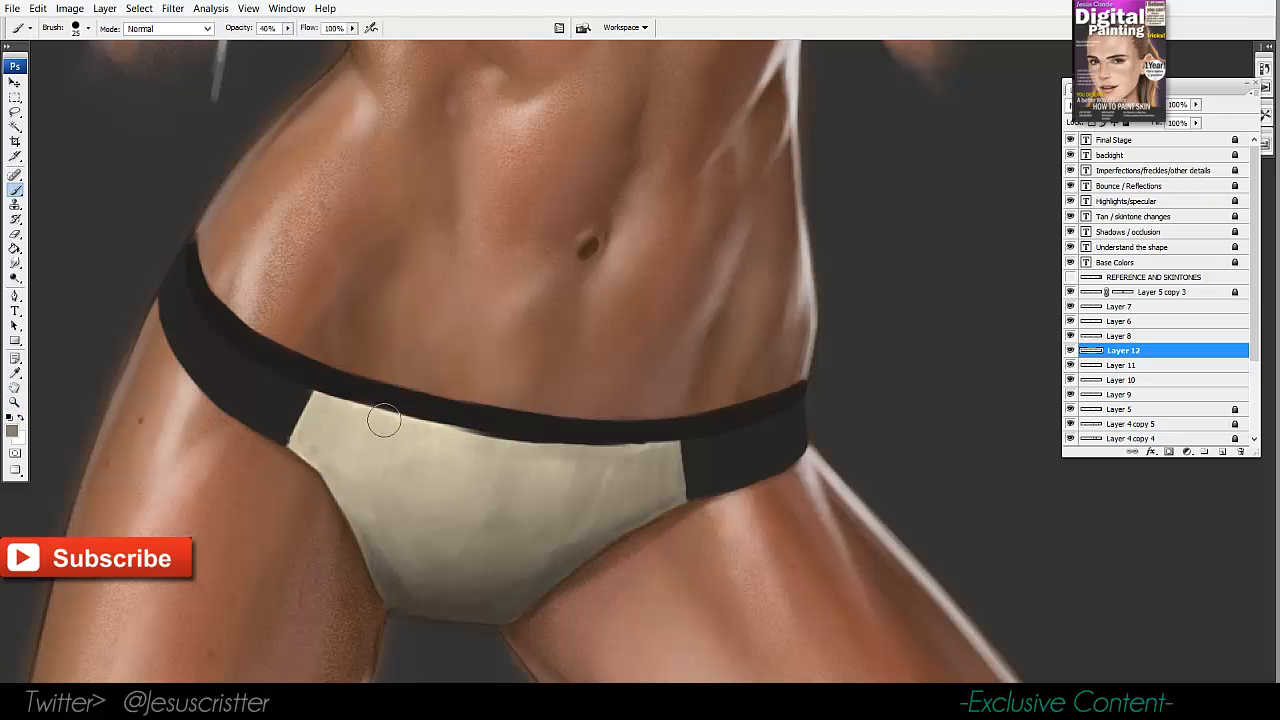
pyautogui.moveTo(383, 421); pyautogui.dragTo(323, 468)
pyautogui.keyDown('alt'); pyautogui.click(324, 466); pyautogui.keyUp('alt')
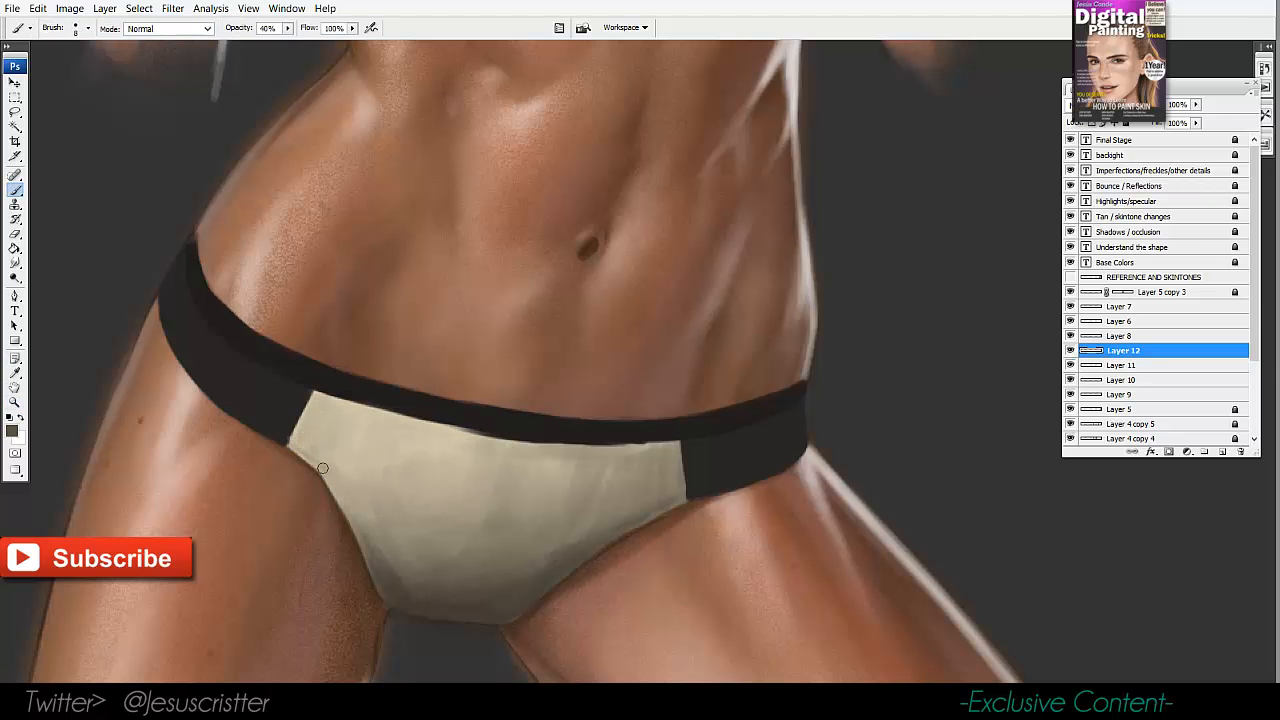
pyautogui.keyDown('alt'); pyautogui.click(671, 449); pyautogui.keyUp('alt')
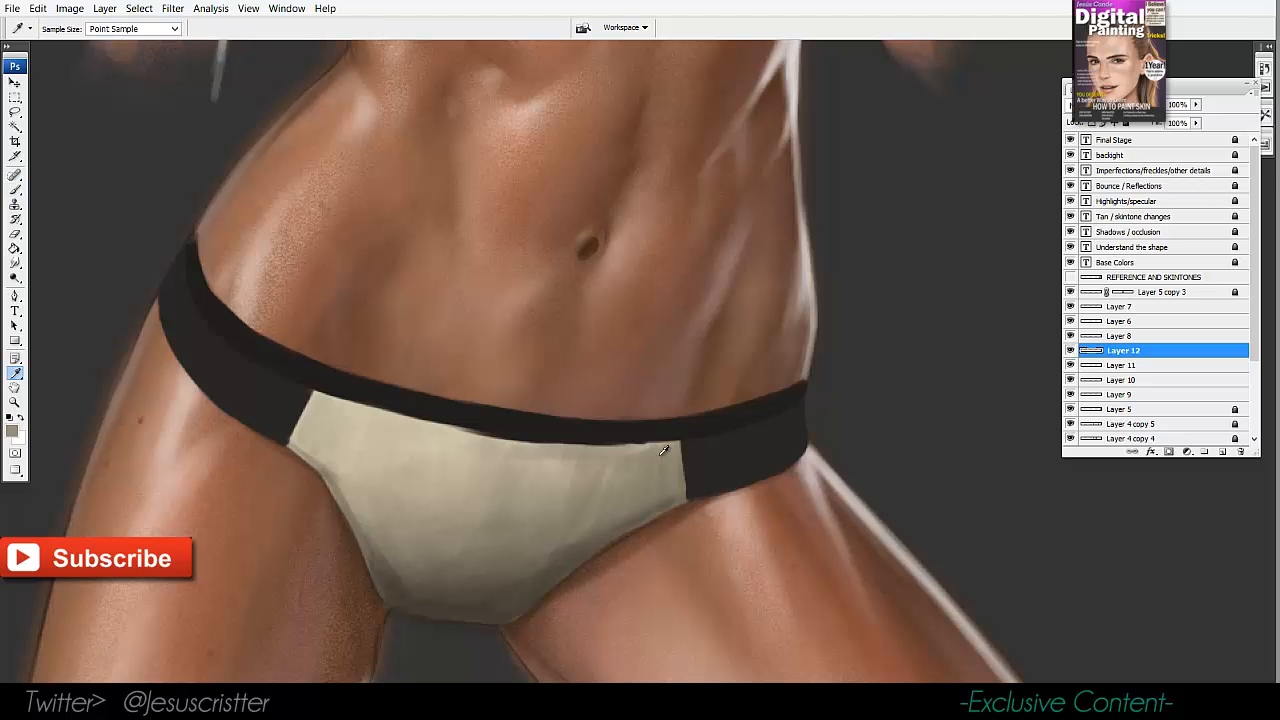
pyautogui.moveTo(336, 398); pyautogui.dragTo(458, 430)
# Compare the whole figure with the reference photos and skin tone swatches by temporarily showing the REFERENCE AND SKINTONES layer.
pyautogui.hotkey('ctrl', '-')
pyautogui.hotkey('ctrl', '-')
pyautogui.hotkey('ctrl', '-')
pyautogui.moveTo(849, 343)
pyautogui.mouseDown()
pyautogui.moveTo(791, 409)
pyautogui.moveTo(812, 439)
pyautogui.mouseUp()
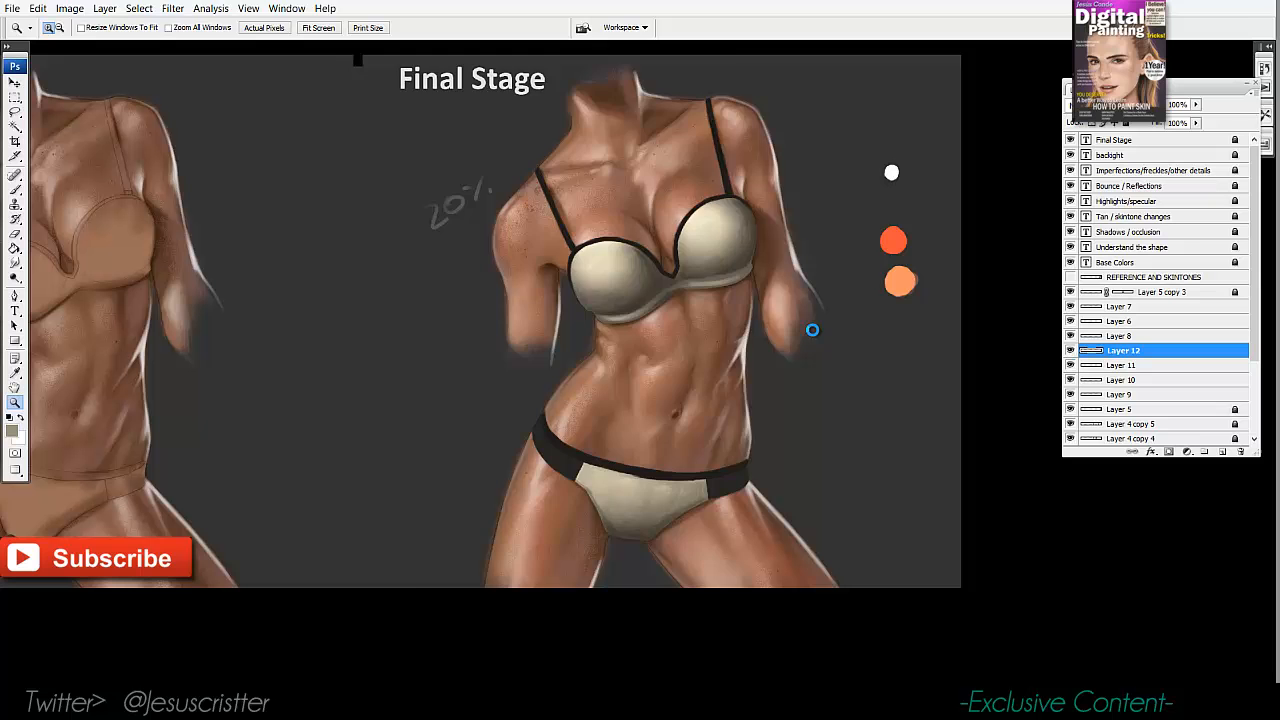
pyautogui.click(1070, 278)
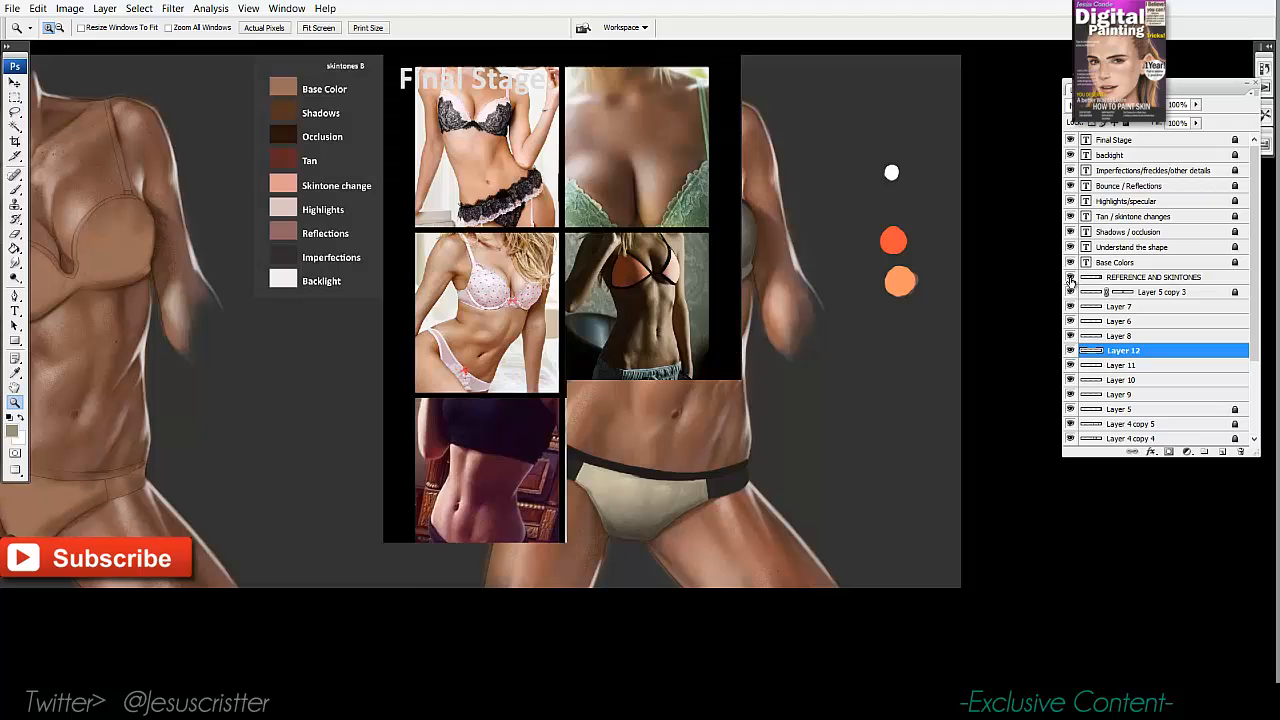
pyautogui.click(1070, 278)
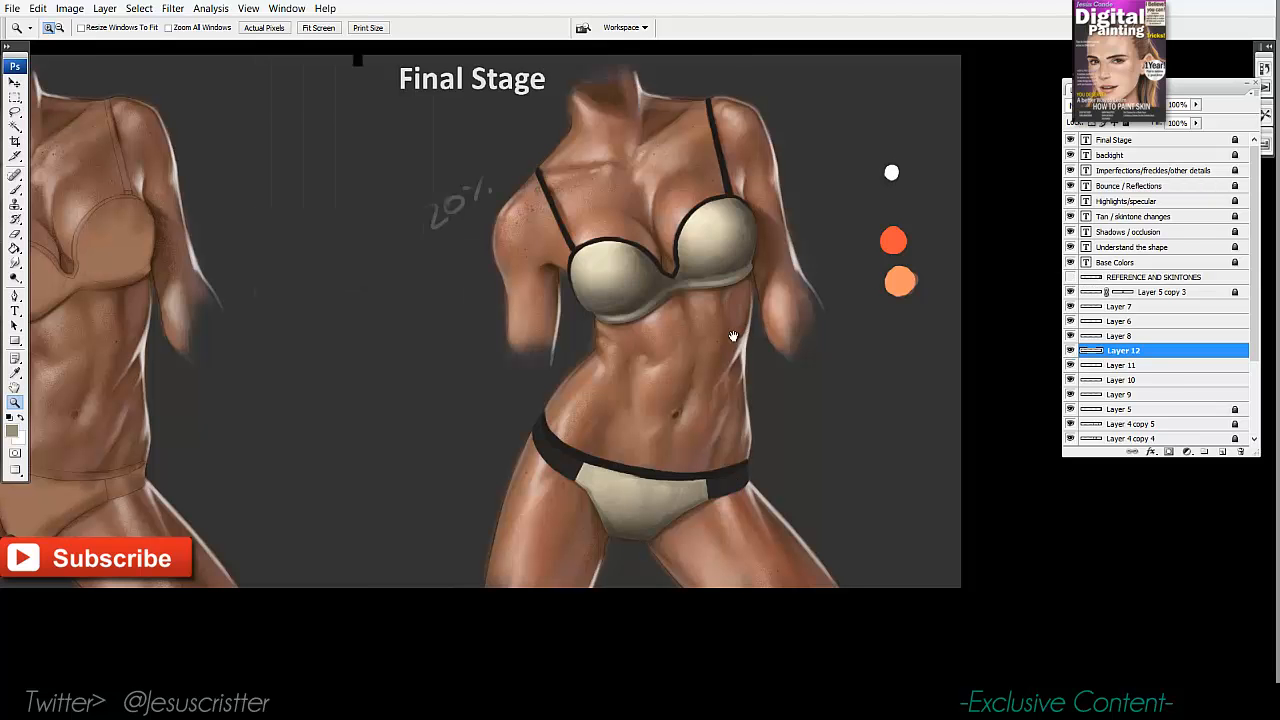
pyautogui.moveTo(756, 318); pyautogui.dragTo(738, 316)
# Add a new layer above Layer 12 and merge Layers 7 and 6 into Layer 8.
pyautogui.hotkey('ctrl', 'shift', 'n')
pyautogui.press('Return')
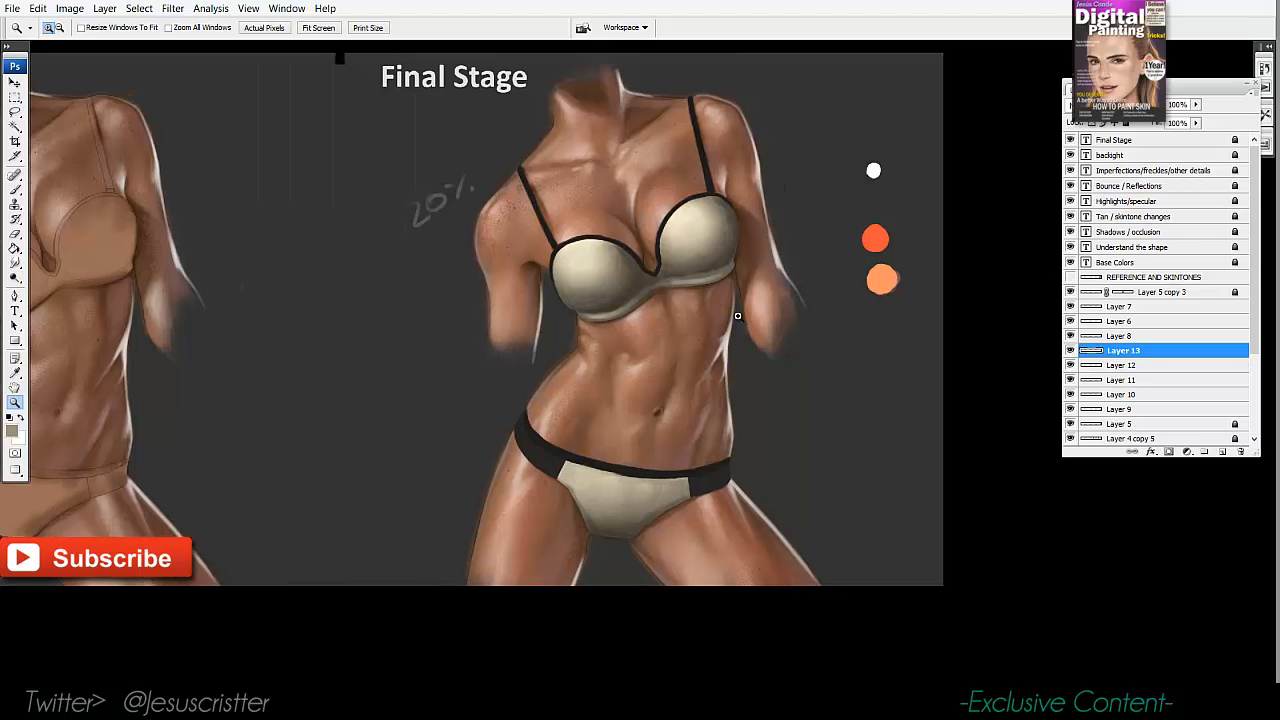
pyautogui.moveTo(750, 202); pyautogui.dragTo(880, 320)
pyautogui.click(1114, 307)
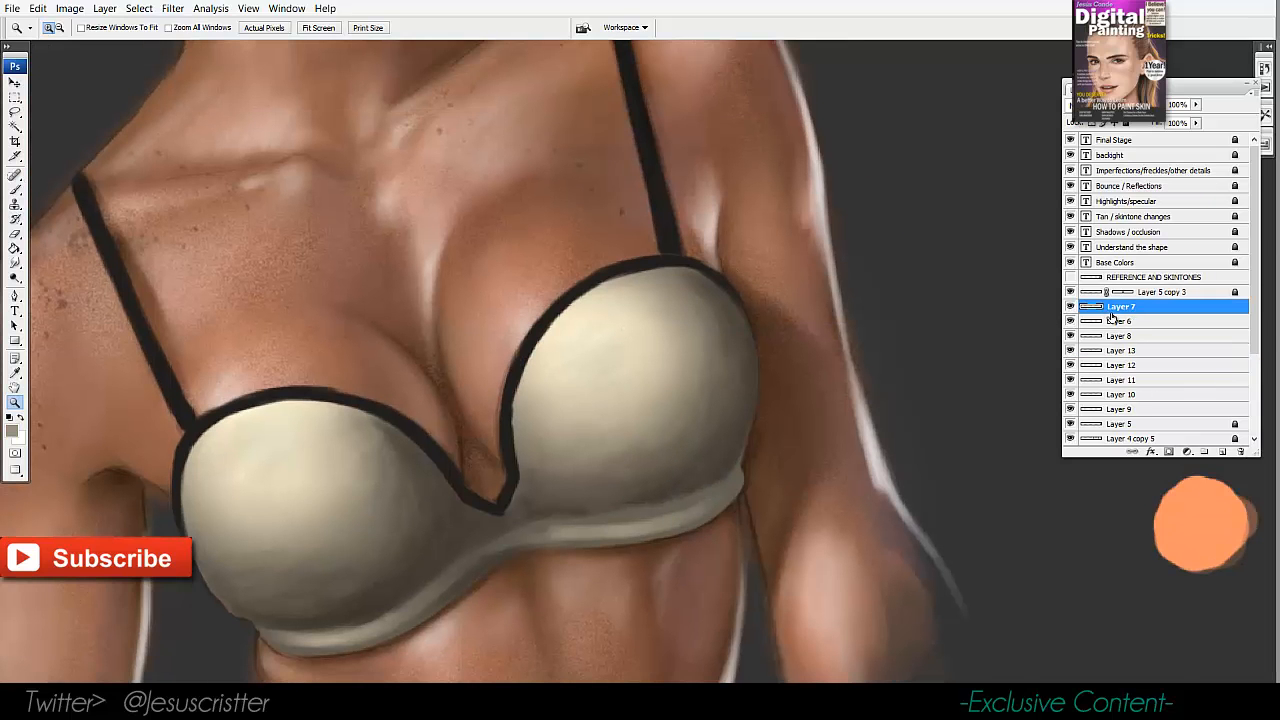
pyautogui.moveTo(884, 404); pyautogui.dragTo(1000, 346)
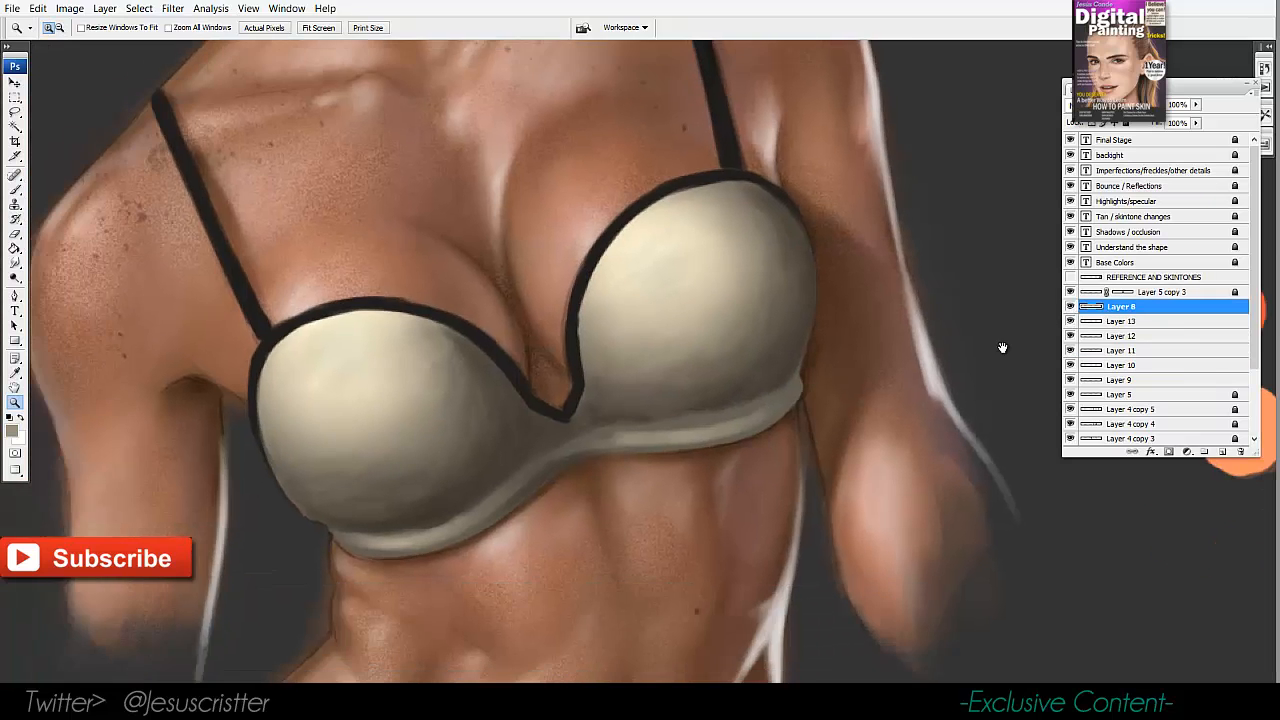
pyautogui.scroll(-2, 1028, 317)
pyautogui.moveTo(972, 160)
pyautogui.mouseDown()
pyautogui.moveTo(900, 234)
pyautogui.moveTo(606, 358)
pyautogui.mouseUp()
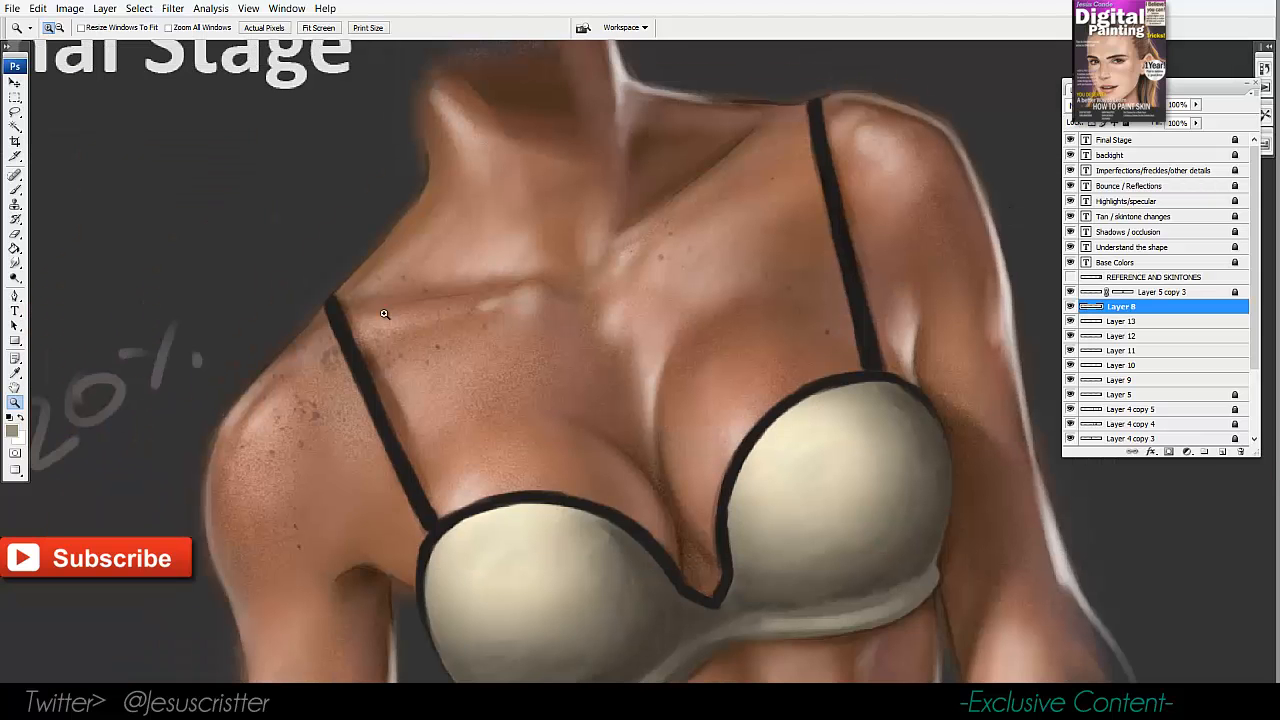
pyautogui.press('o')
pyautogui.press('[')
pyautogui.press('[')
pyautogui.press('[')
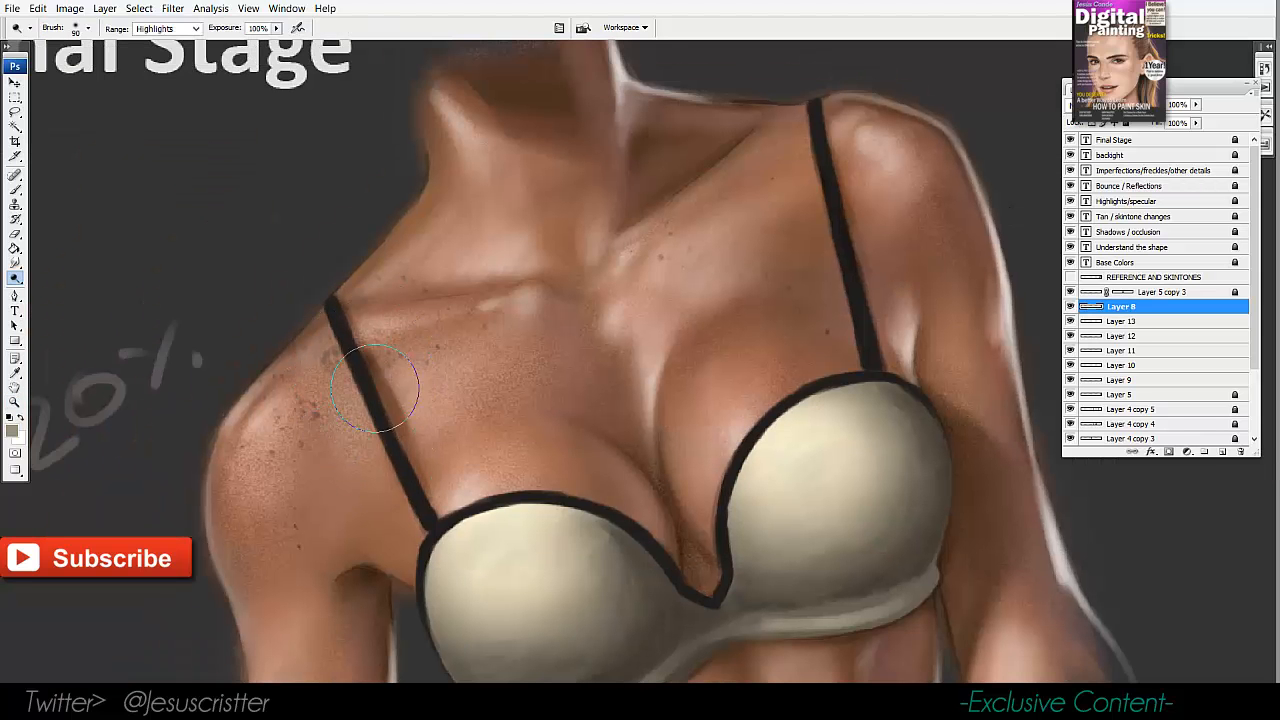
# Sample the left strap's dark tone, shift the foreground color to a dark purplish gray, and add a new layer above Layer 8.
pyautogui.press('i')
pyautogui.click(388, 447)
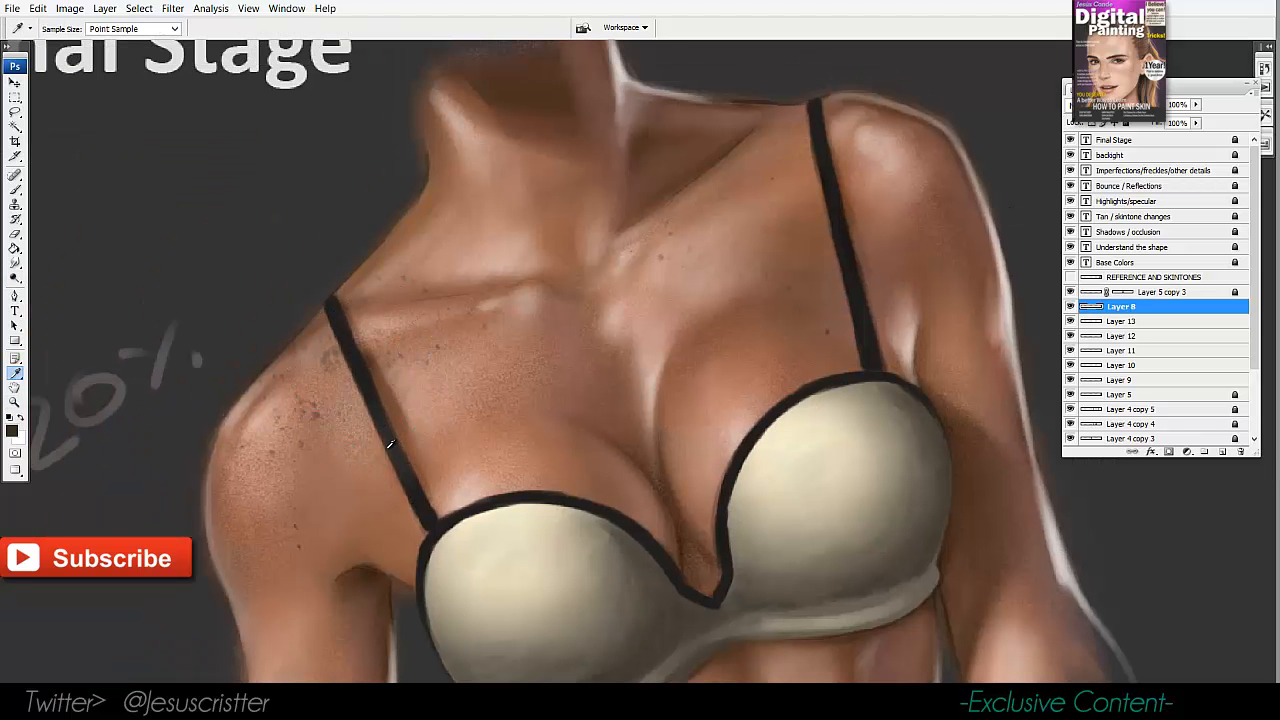
pyautogui.click(12, 431)
pyautogui.click(826, 231)
pyautogui.click(663, 321)
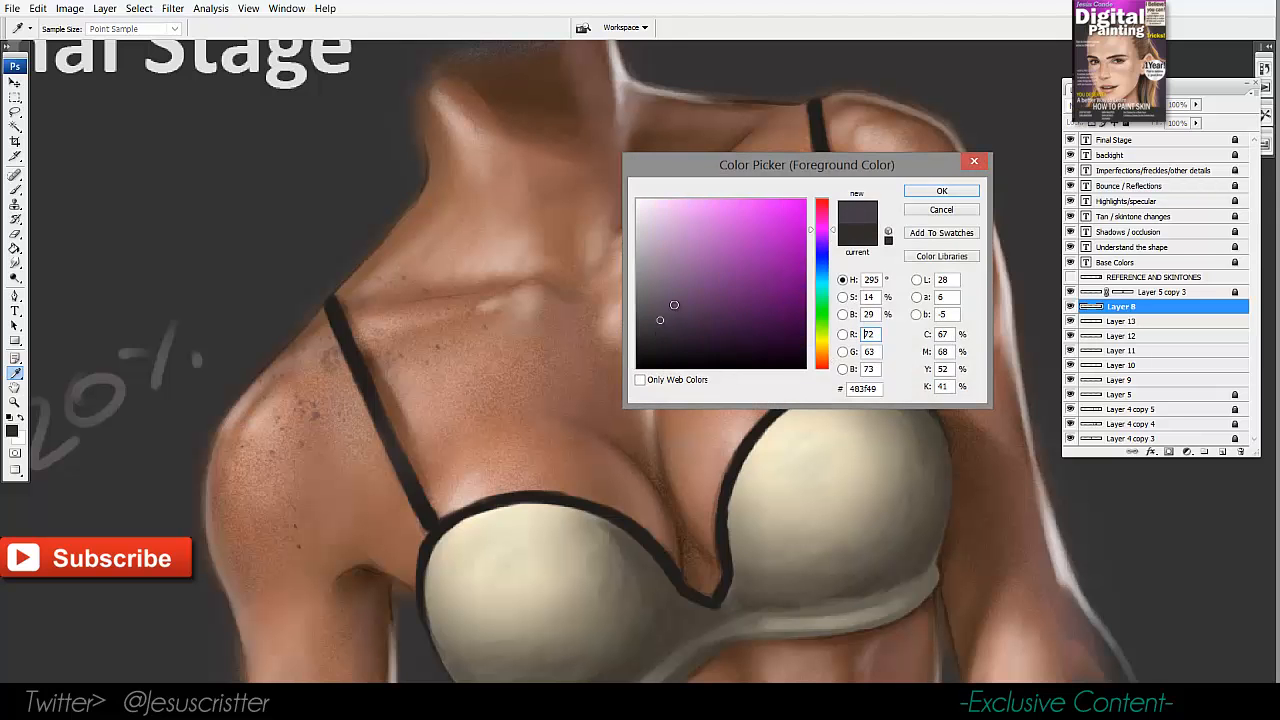
pyautogui.click(916, 191)
pyautogui.moveTo(667, 319)
pyautogui.mouseDown()
pyautogui.moveTo(696, 290)
pyautogui.moveTo(702, 254)
pyautogui.mouseUp()
pyautogui.hotkey('ctrl', 'shift', 'n')
pyautogui.press('Return')
# Paint purplish-gray highlights along the left bra strap and the outer trim of the left cup with a size 8 brush.
pyautogui.keyDown('ctrl'); pyautogui.click(497, 266); pyautogui.keyUp('ctrl')
pyautogui.moveTo(497, 266); pyautogui.dragTo(452, 304)
pyautogui.press('b')
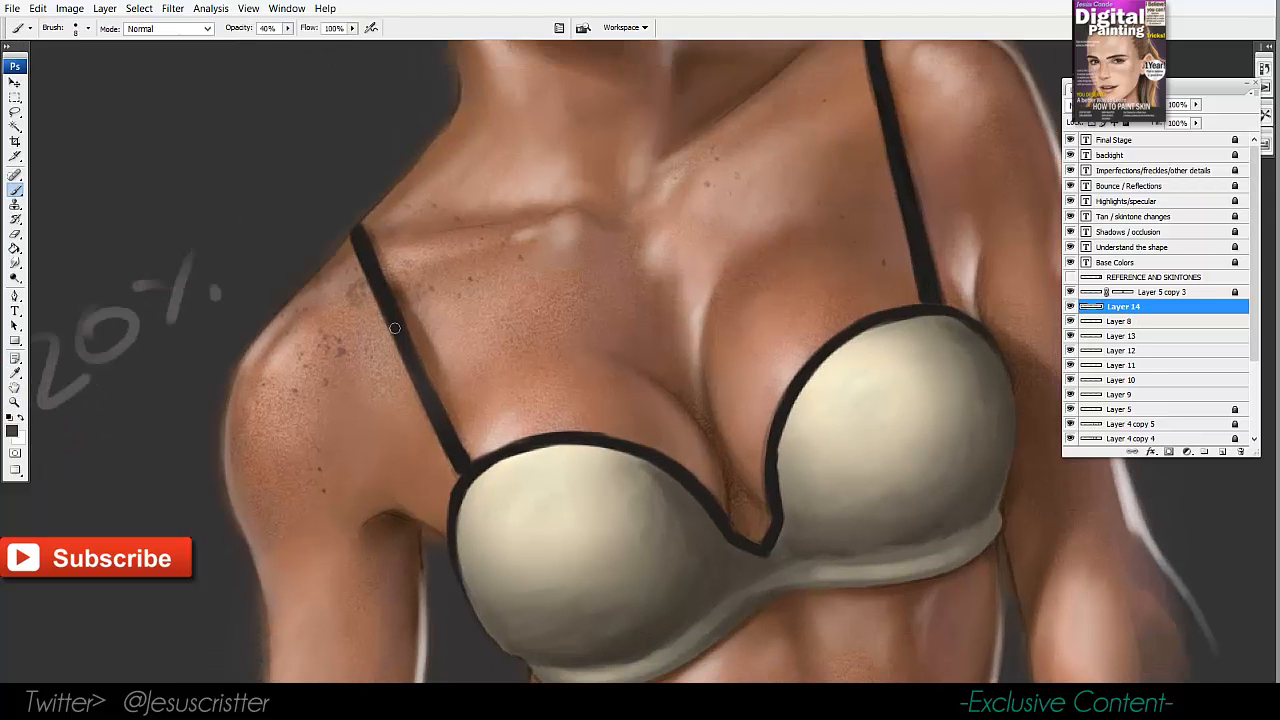
pyautogui.moveTo(424, 384); pyautogui.dragTo(450, 441)
pyautogui.keyDown('ctrl'); pyautogui.click(534, 386); pyautogui.keyUp('ctrl')
pyautogui.moveTo(534, 386); pyautogui.dragTo(540, 368)
pyautogui.press('[')
pyautogui.press('[')
pyautogui.moveTo(465, 468); pyautogui.dragTo(426, 528)
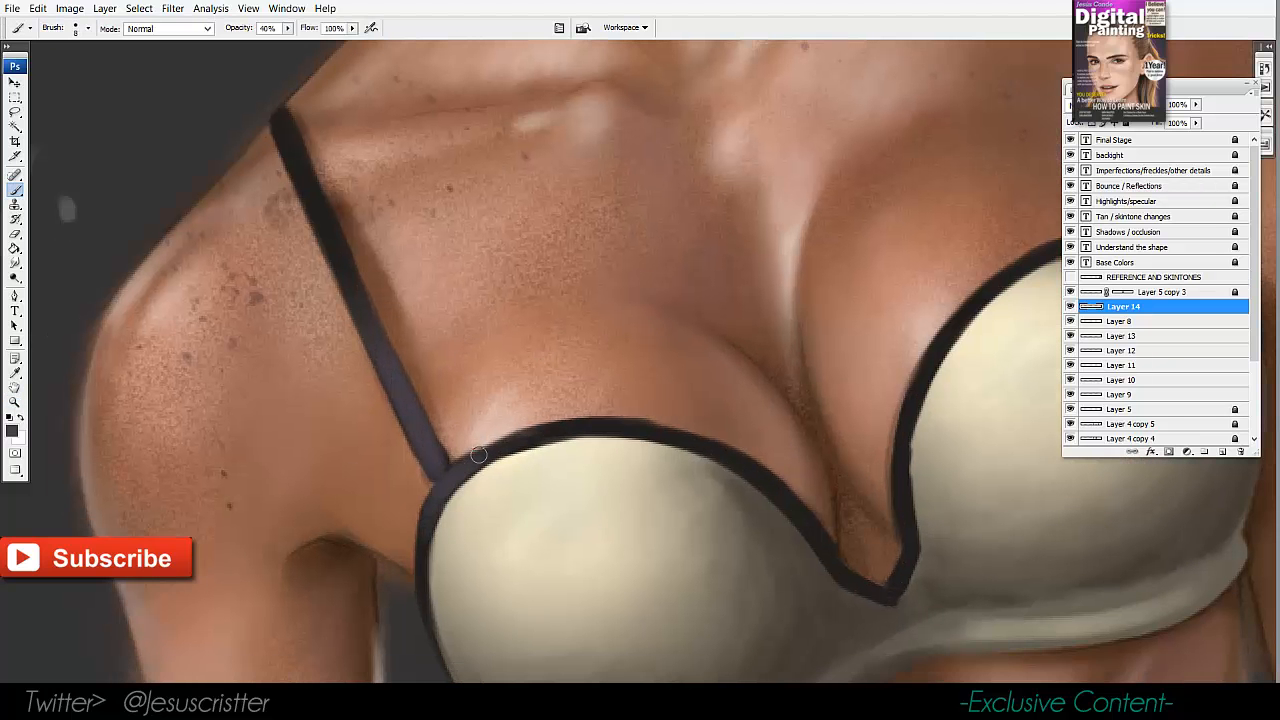
# Highlight the right cup's inner trim and strengthen the lower left strap using the Dodge tool and a size 8 brush.
pyautogui.moveTo(783, 371); pyautogui.dragTo(583, 426)
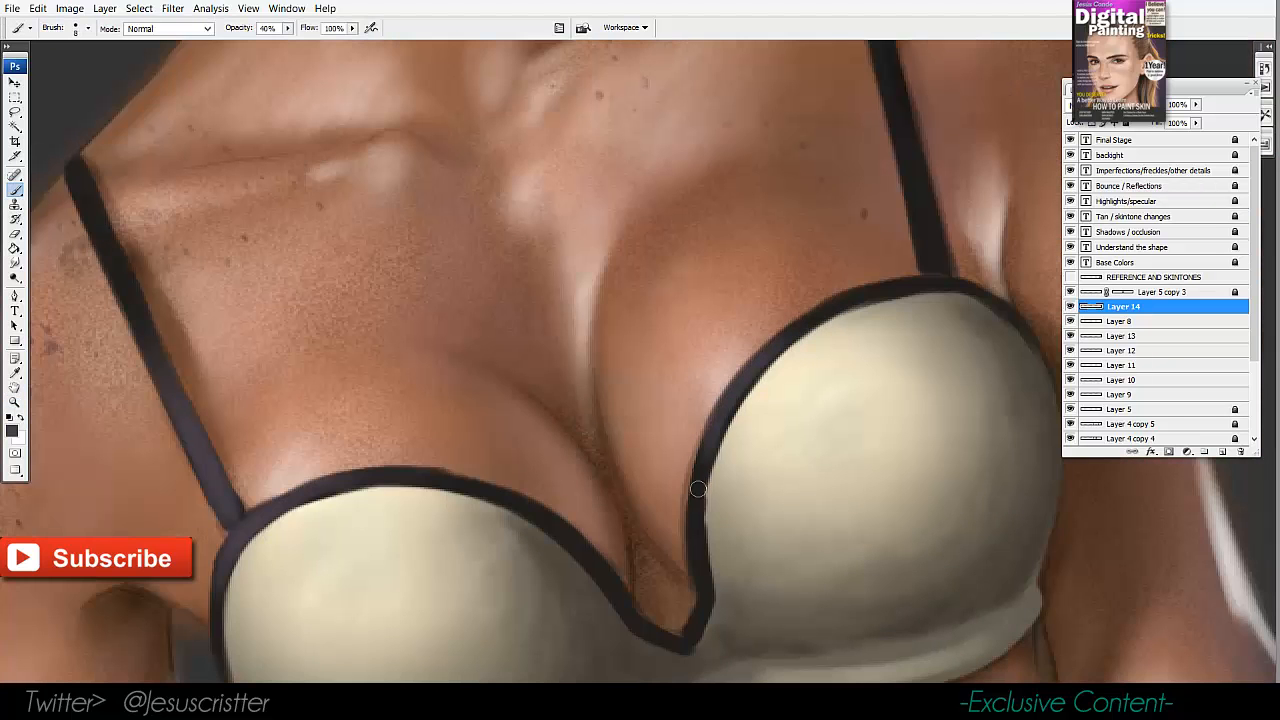
pyautogui.press('o')
pyautogui.moveTo(734, 397); pyautogui.dragTo(734, 374)
pyautogui.press('b')
pyautogui.moveTo(715, 427)
pyautogui.mouseDown()
pyautogui.moveTo(697, 515)
pyautogui.moveTo(703, 606)
pyautogui.mouseUp()
pyautogui.moveTo(190, 422); pyautogui.dragTo(222, 496)
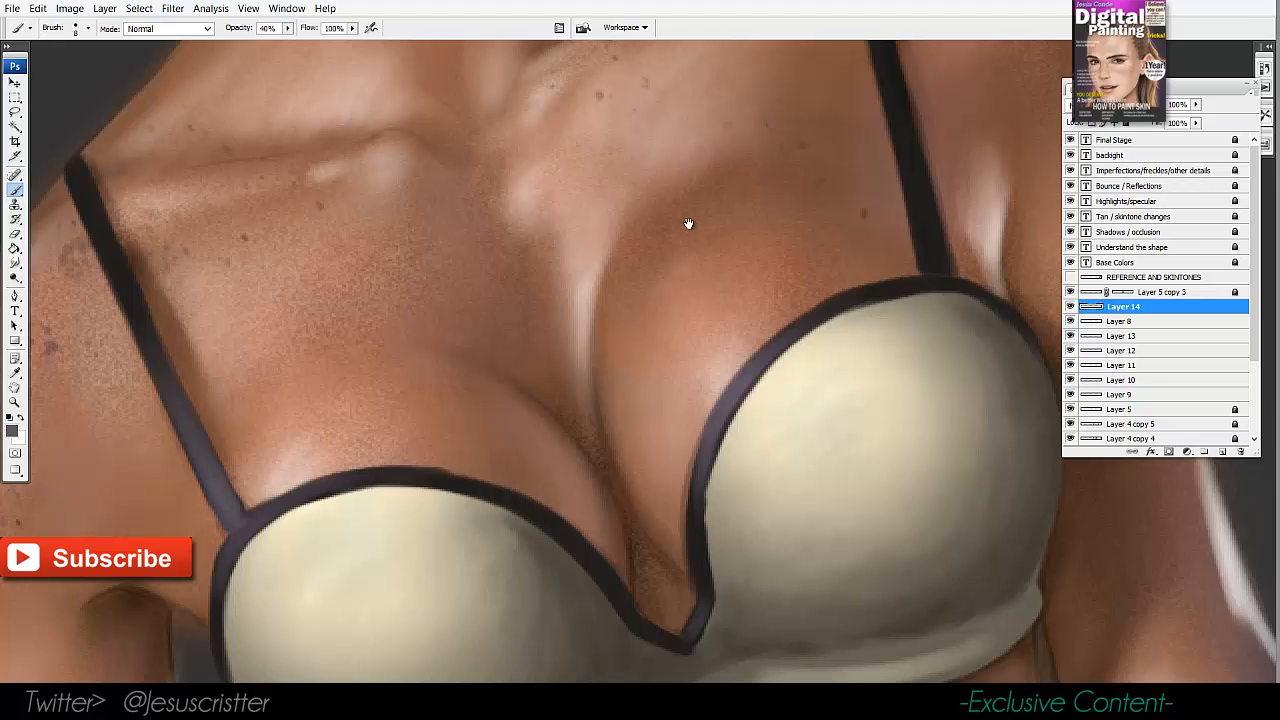
# Lighten the right bra strap and the waistband over the left hip with purplish gray, using size 15 and 20 brushes.
pyautogui.moveTo(688, 223); pyautogui.dragTo(518, 313)
pyautogui.press(']')
pyautogui.press(']')
pyautogui.moveTo(740, 178)
pyautogui.mouseDown()
pyautogui.moveTo(780, 350)
pyautogui.moveTo(800, 60)
pyautogui.mouseUp()
pyautogui.moveTo(580, 446); pyautogui.dragTo(754, 63)
pyautogui.moveTo(226, 320)
pyautogui.mouseDown()
pyautogui.moveTo(263, 417)
pyautogui.moveTo(336, 468)
pyautogui.mouseUp()
pyautogui.moveTo(284, 424)
pyautogui.mouseDown()
pyautogui.moveTo(374, 498)
pyautogui.moveTo(459, 528)
pyautogui.mouseUp()
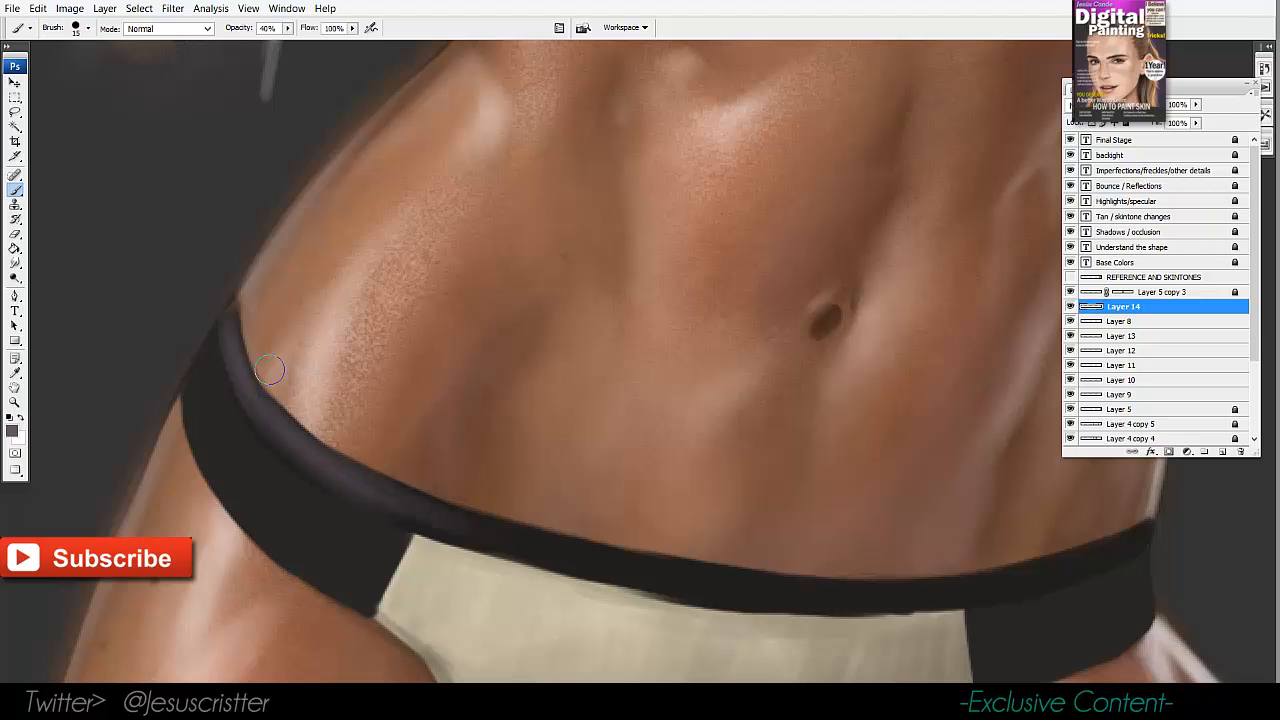
pyautogui.moveTo(290, 450); pyautogui.dragTo(240, 387)
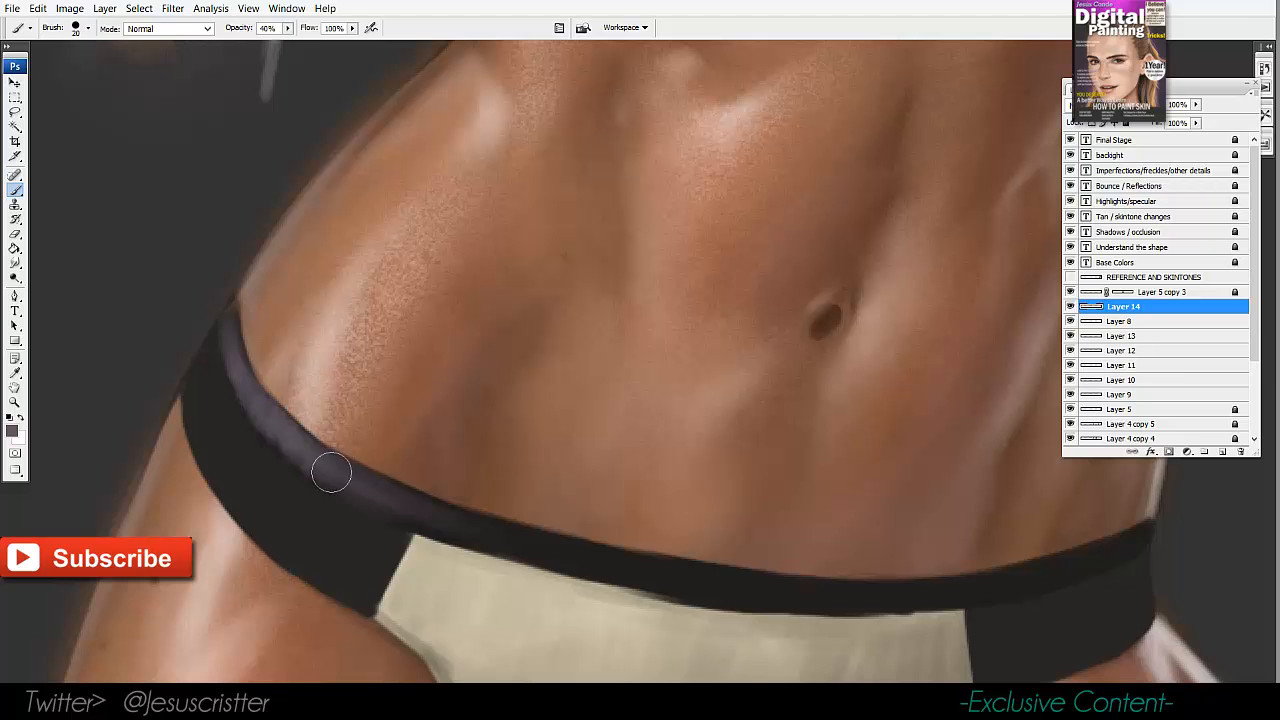
pyautogui.moveTo(329, 466); pyautogui.dragTo(534, 531)
pyautogui.press(']')
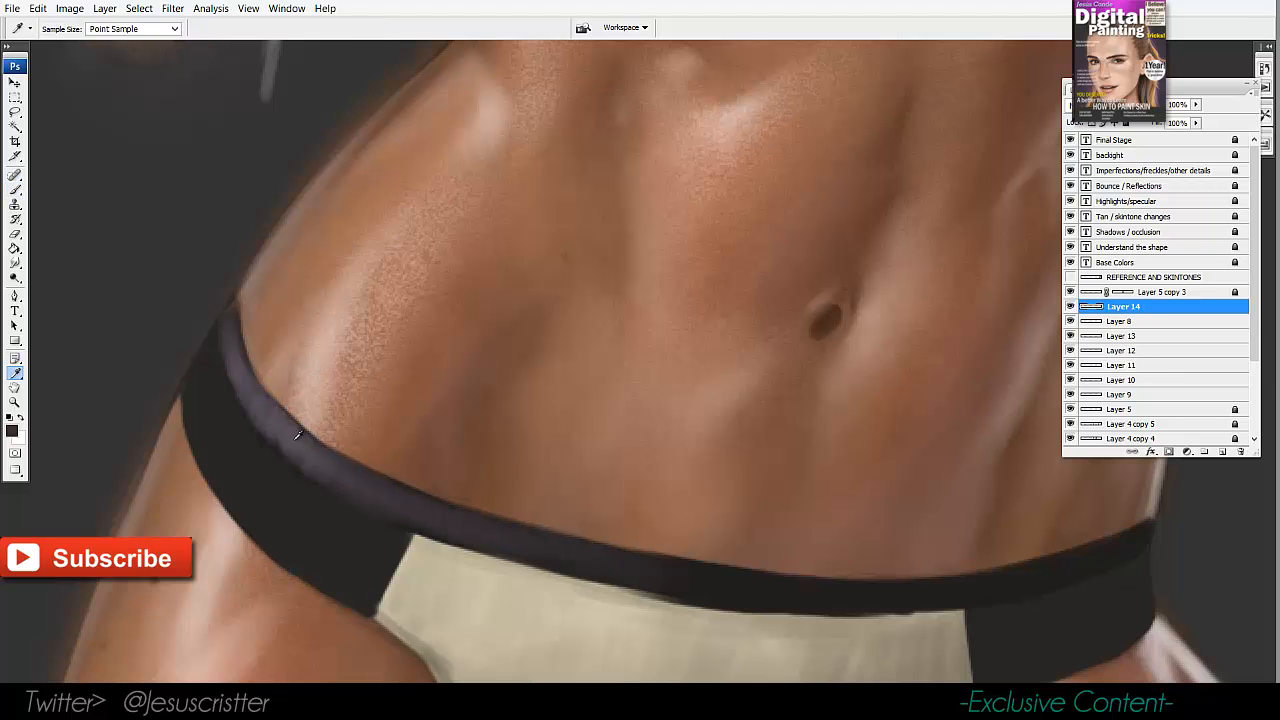
# Paint faint purplish-gray highlights on the brief's left and right black side panels with a size 9 brush.
pyautogui.moveTo(260, 470); pyautogui.dragTo(237, 429)
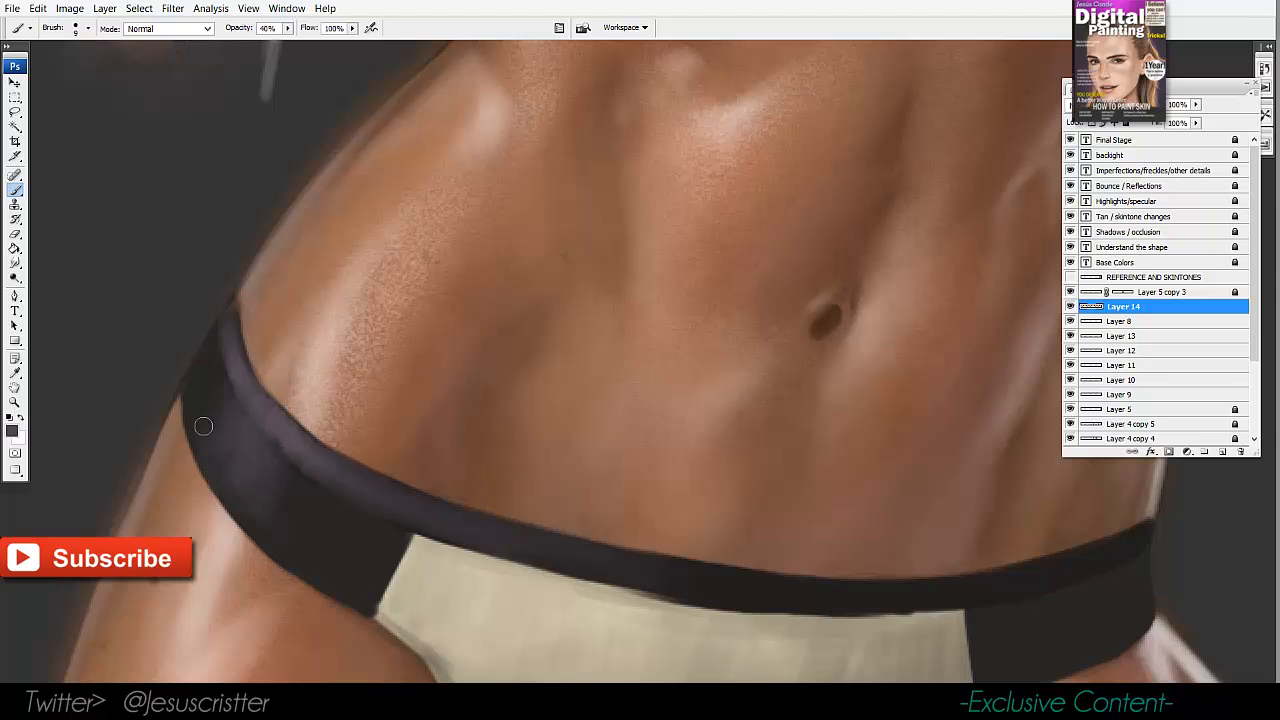
pyautogui.press('z')
pyautogui.keyDown('alt'); pyautogui.click(340, 274); pyautogui.keyUp('alt')
pyautogui.moveTo(534, 331)
pyautogui.mouseDown()
pyautogui.moveTo(520, 343)
pyautogui.moveTo(455, 323)
pyautogui.mouseUp()
pyautogui.click(465, 355)
pyautogui.click(660, 365)
pyautogui.press('b')
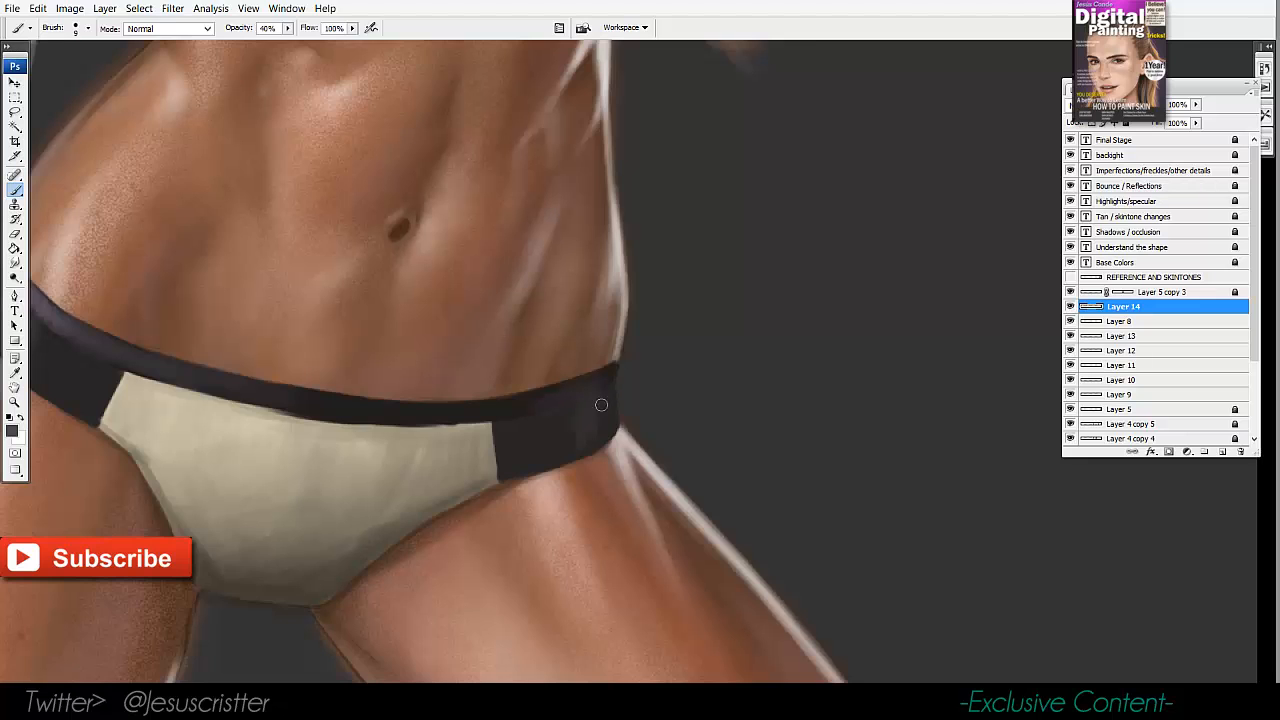
pyautogui.moveTo(601, 405); pyautogui.dragTo(579, 421)
# Brighten the right side panel's outer edge with a size 40 Dodge brush and paint thin lighter folds with a size 4 brush.
pyautogui.press('z')
pyautogui.click(608, 359)
pyautogui.press('b')
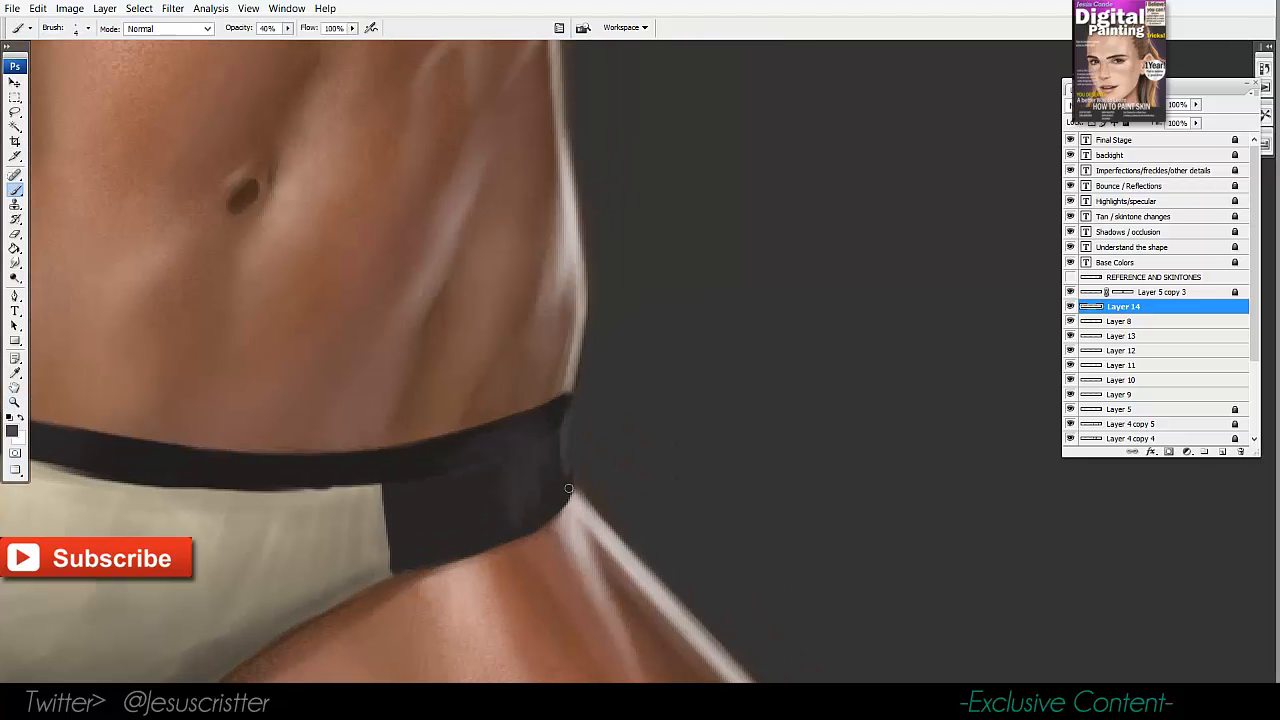
pyautogui.press('o')
pyautogui.moveTo(571, 440); pyautogui.dragTo(566, 457)
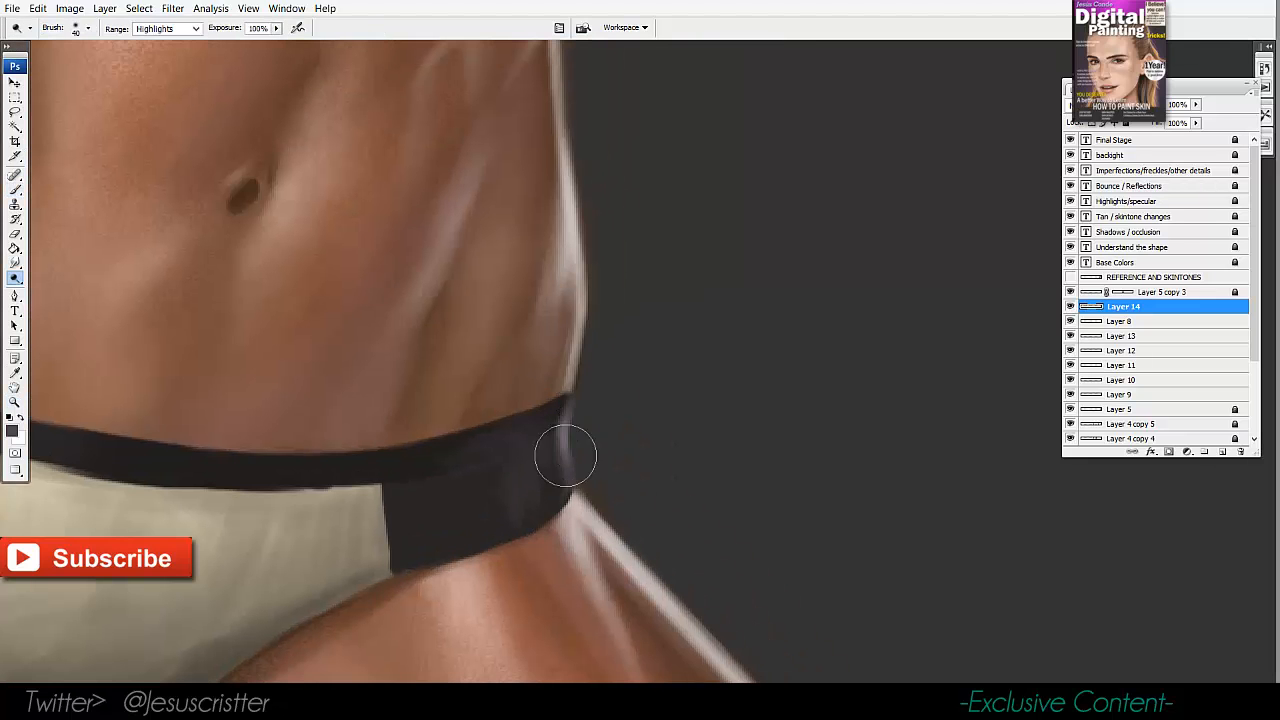
pyautogui.press('i')
pyautogui.click(569, 428)
pyautogui.press('b')
pyautogui.press('[')
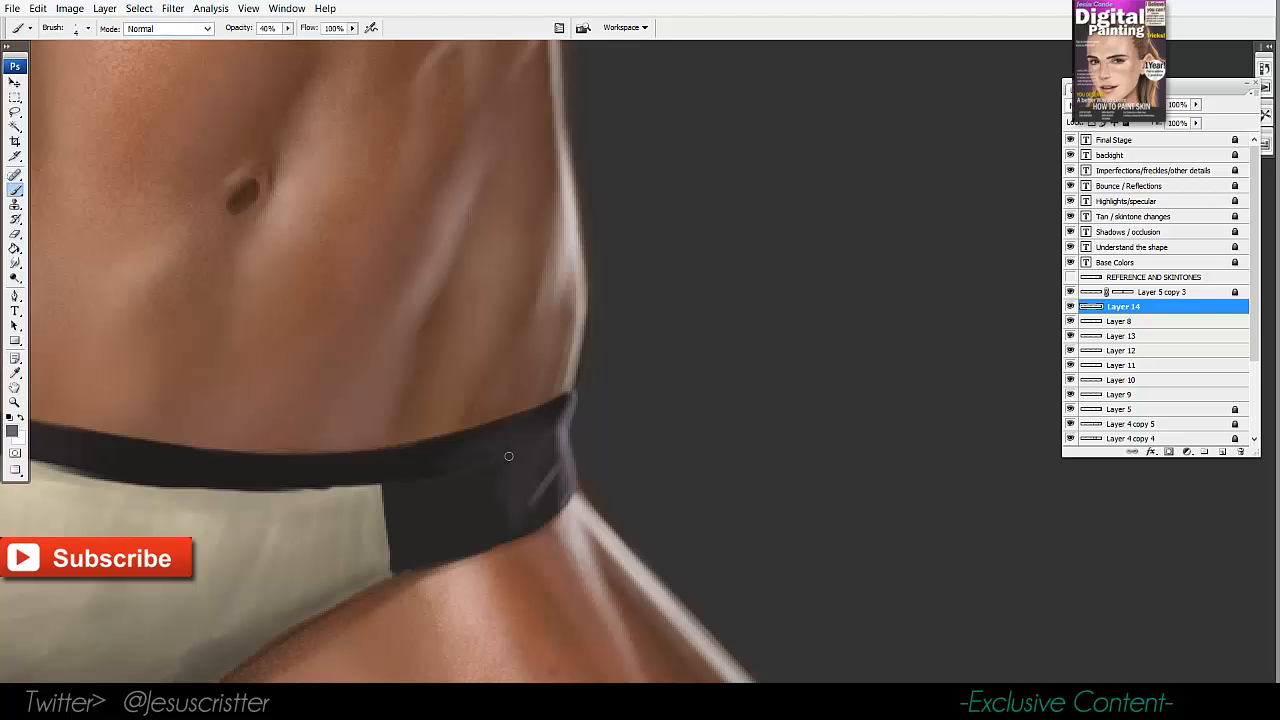
pyautogui.moveTo(507, 469); pyautogui.dragTo(563, 424)
# Pick up a light cream tone for the bra and add a new layer above Layer 14.
pyautogui.press('z')
pyautogui.keyDown('alt'); pyautogui.click(642, 376); pyautogui.keyUp('alt')
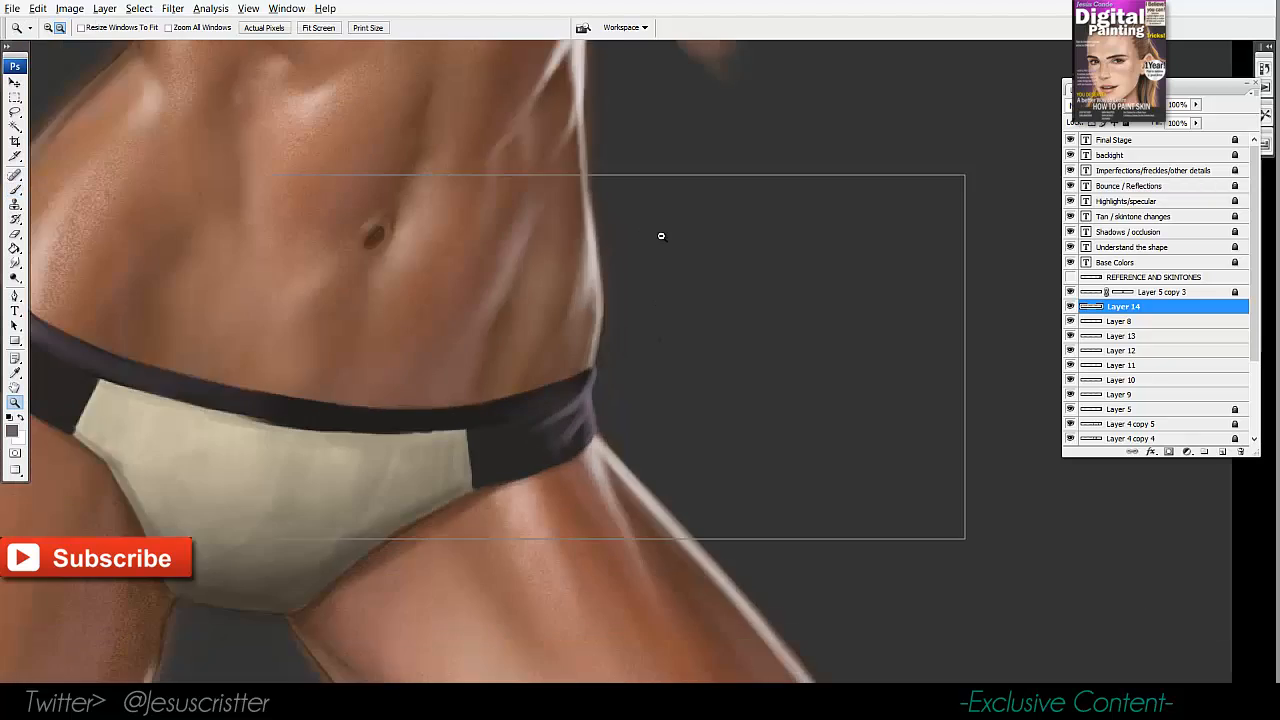
pyautogui.keyDown('alt'); pyautogui.click(660, 237); pyautogui.keyUp('alt')
pyautogui.keyDown('alt'); pyautogui.click(655, 240); pyautogui.keyUp('alt')
pyautogui.moveTo(630, 249)
pyautogui.mouseDown()
pyautogui.moveTo(620, 370)
pyautogui.moveTo(654, 320)
pyautogui.mouseUp()
pyautogui.click(648, 287)
pyautogui.click(648, 287)
pyautogui.press('i')
pyautogui.hotkey('ctrl', 'shift', 'n')
pyautogui.press('Return')
# Paint a thin cream rim light down the right cup's outer edge with a size 5 brush at 40% opacity.
pyautogui.press('z')
pyautogui.click(655, 305)
pyautogui.press('b')
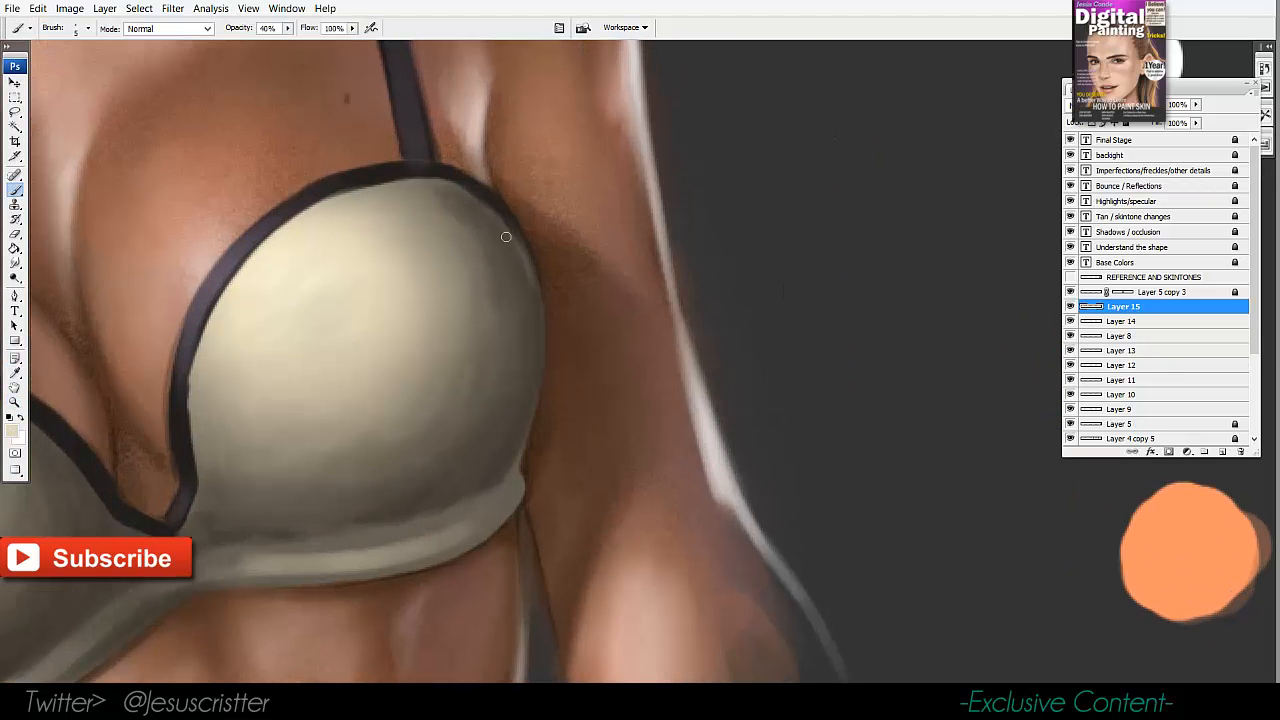
pyautogui.moveTo(506, 237); pyautogui.dragTo(536, 290)
pyautogui.moveTo(491, 209); pyautogui.dragTo(539, 318)
pyautogui.moveTo(530, 256); pyautogui.dragTo(536, 345)
pyautogui.moveTo(490, 208); pyautogui.dragTo(537, 342)
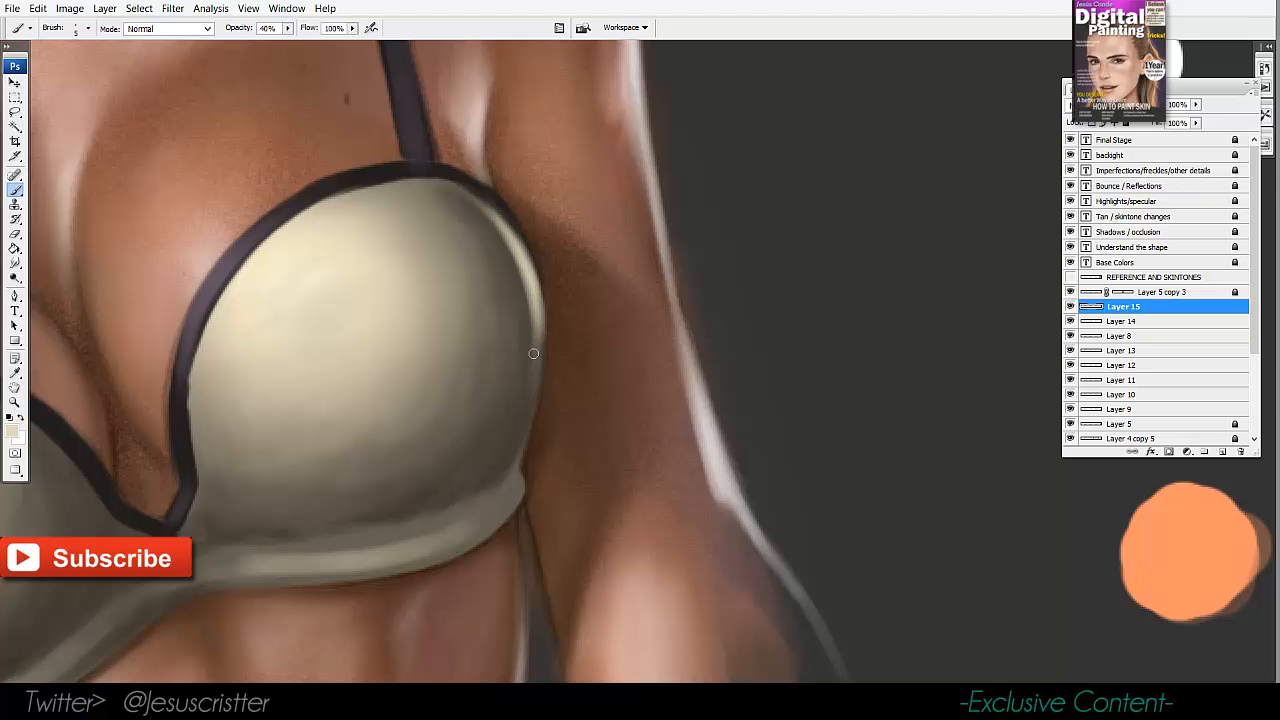
pyautogui.moveTo(536, 298); pyautogui.dragTo(541, 372)
pyautogui.moveTo(538, 310); pyautogui.dragTo(526, 416)
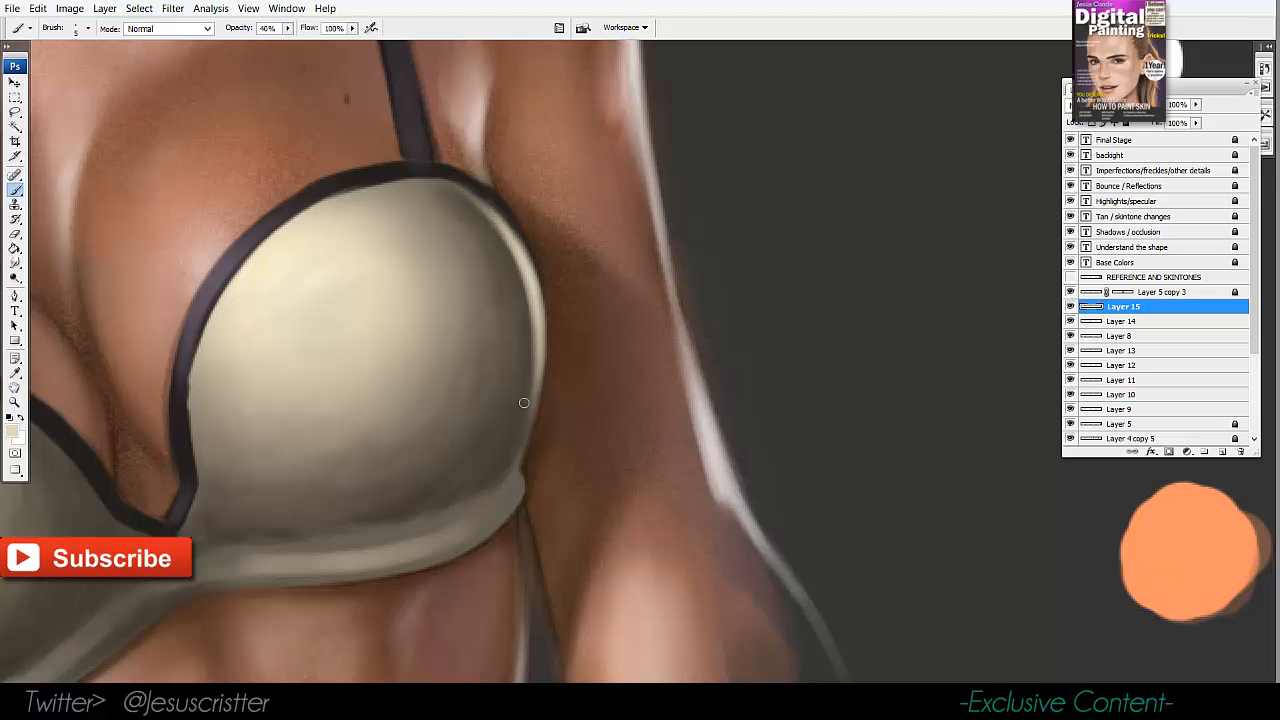
# Paint a small cream highlight at the outer end of the lower band beneath the right cup.
pyautogui.press('z')
pyautogui.keyDown('alt'); pyautogui.click(598, 340); pyautogui.keyUp('alt')
pyautogui.keyDown('alt'); pyautogui.click(600, 262); pyautogui.keyUp('alt')
pyautogui.keyDown('alt'); pyautogui.click(600, 262); pyautogui.keyUp('alt')
pyautogui.keyDown('alt'); pyautogui.click(600, 262); pyautogui.keyUp('alt')
pyautogui.moveTo(619, 266); pyautogui.dragTo(625, 250)
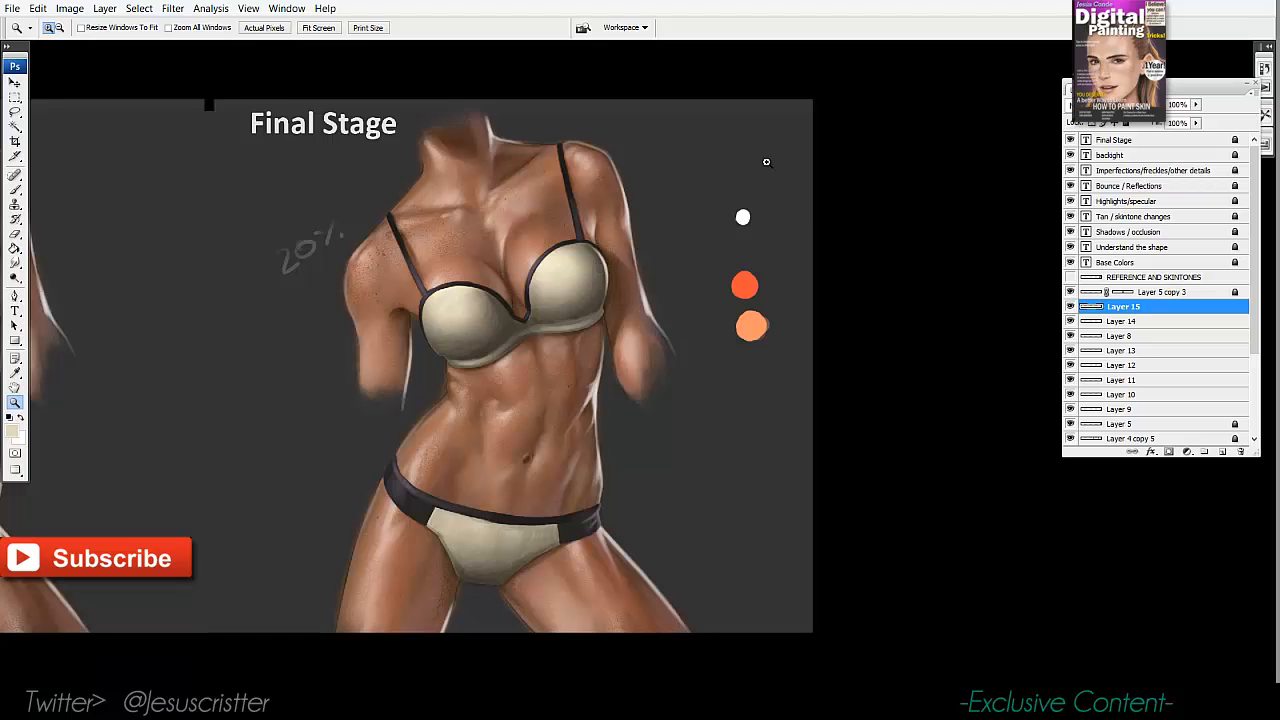
pyautogui.moveTo(767, 162); pyautogui.dragTo(539, 396)
pyautogui.press('b')
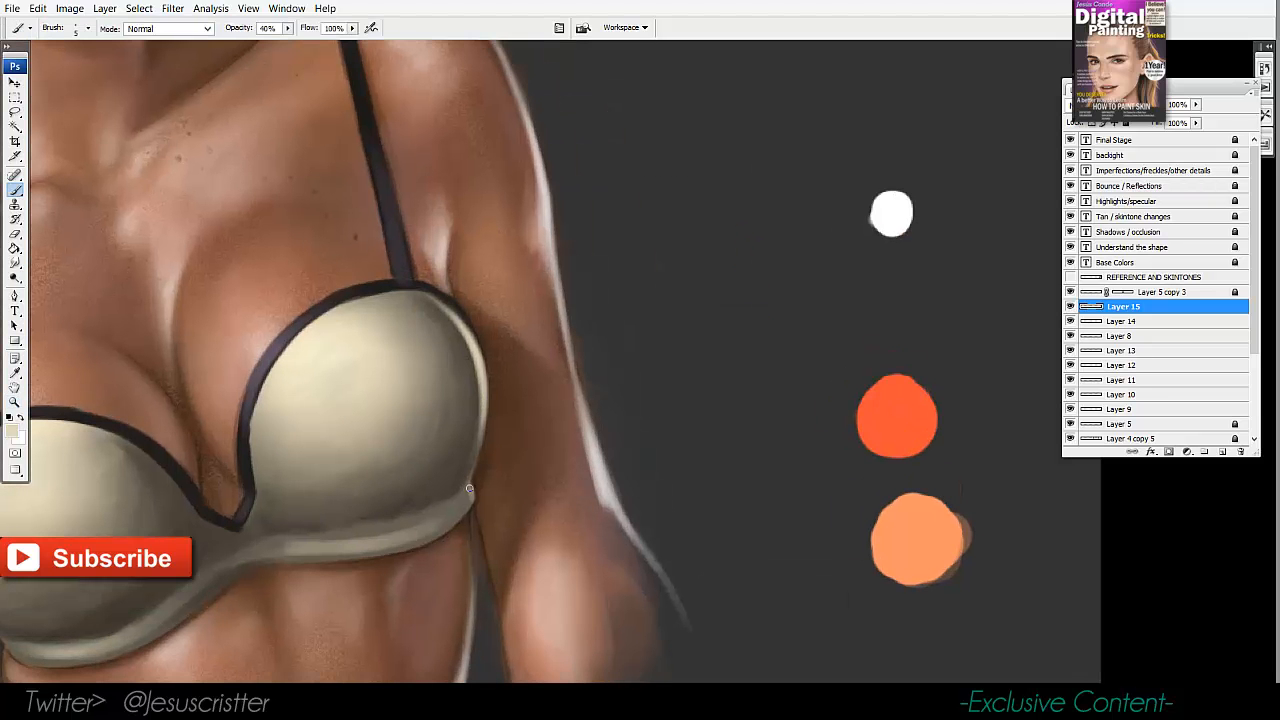
pyautogui.moveTo(465, 500); pyautogui.dragTo(547, 108)
# Pick up a purplish gray and paint thin highlights on the right cup's black trim and strap with a small brush at 40% opacity.
pyautogui.press('i')
pyautogui.click(542, 480)
pyautogui.moveTo(600, 205); pyautogui.dragTo(592, 482)
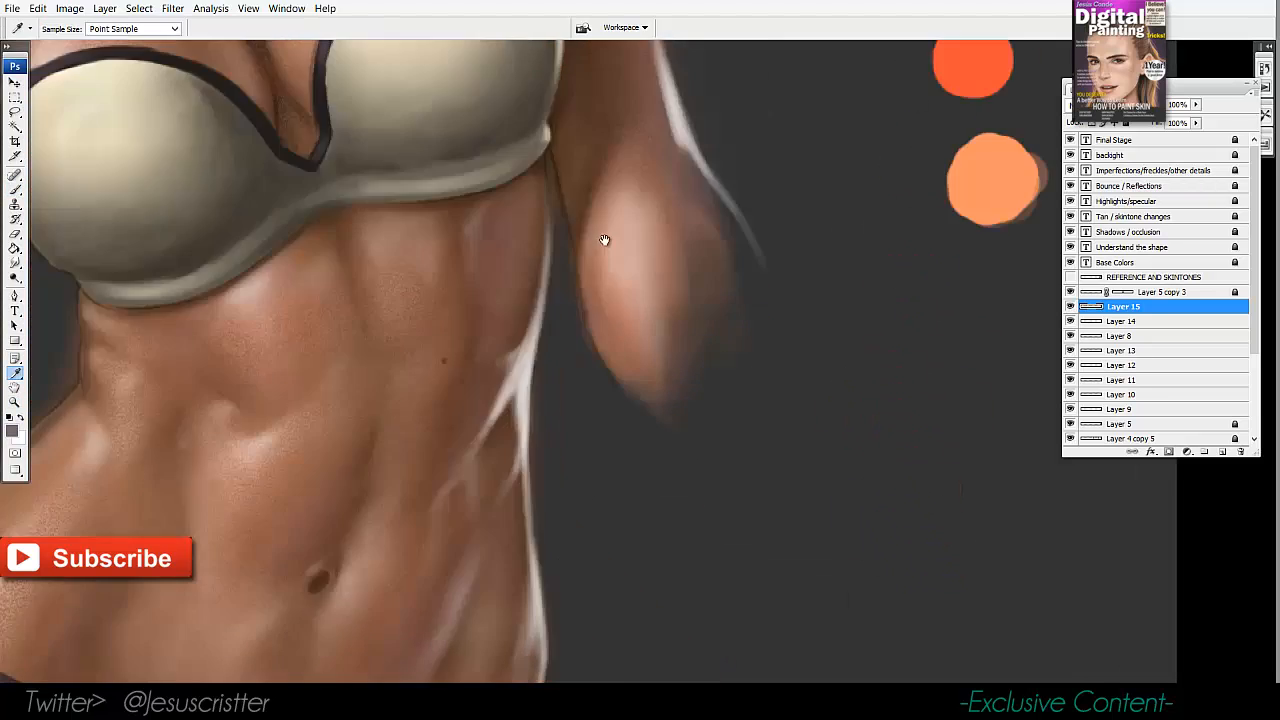
pyautogui.moveTo(603, 240); pyautogui.dragTo(603, 493)
pyautogui.moveTo(497, 124); pyautogui.dragTo(490, 364)
pyautogui.press('z')
pyautogui.click(489, 363)
pyautogui.press('b')
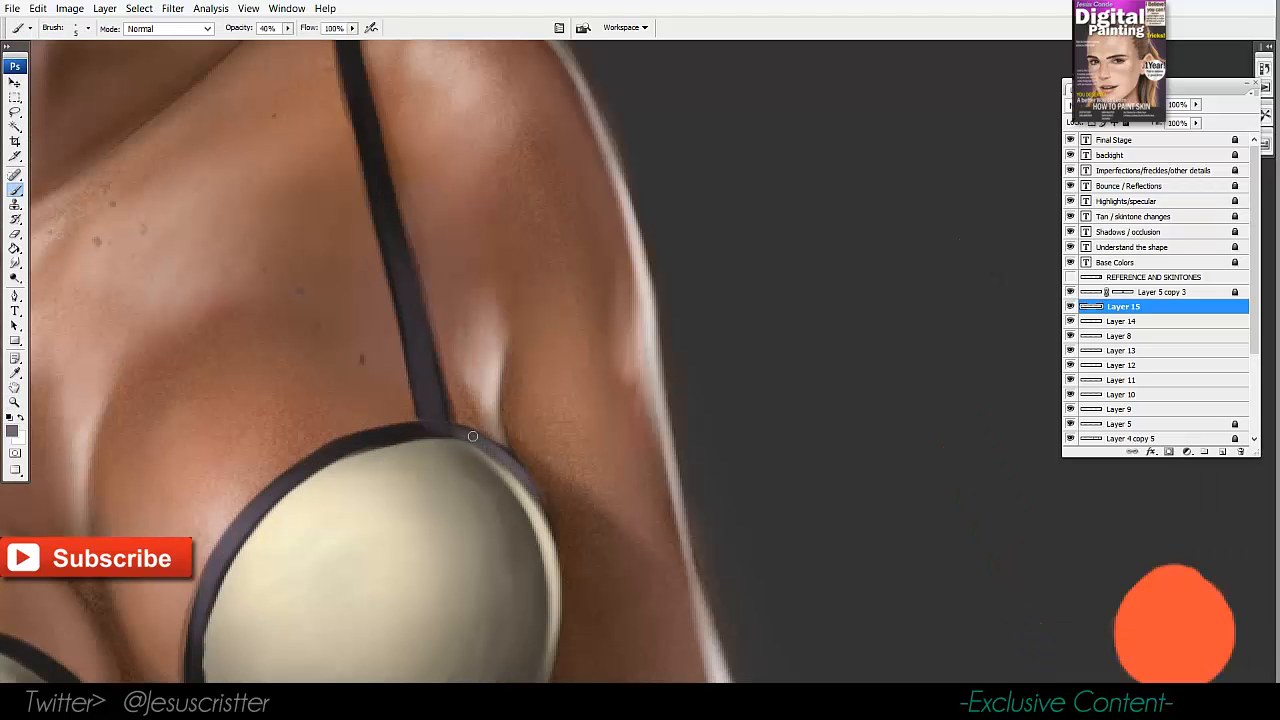
pyautogui.moveTo(477, 351); pyautogui.dragTo(486, 404)
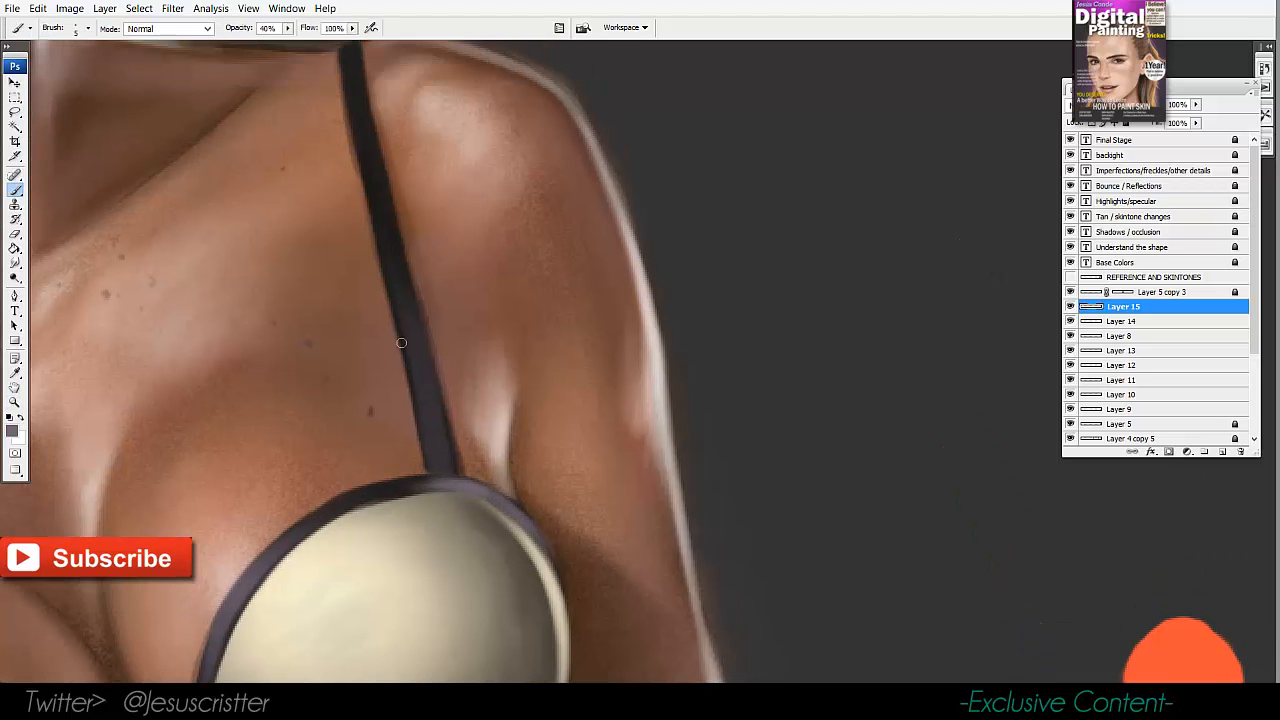
pyautogui.moveTo(448, 444); pyautogui.dragTo(456, 457)
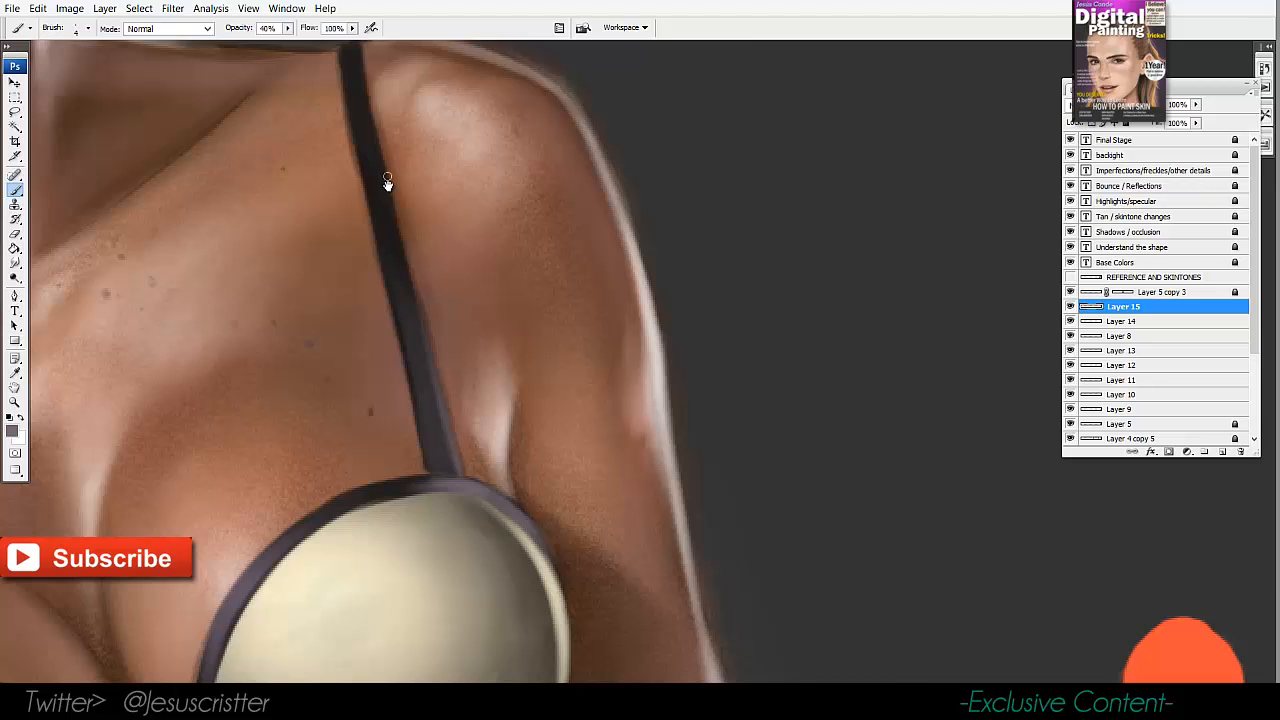
pyautogui.moveTo(387, 180); pyautogui.dragTo(511, 119)
pyautogui.press('z')
pyautogui.keyDown('alt'); pyautogui.click(556, 222); pyautogui.keyUp('alt')
pyautogui.keyDown('alt'); pyautogui.click(566, 227); pyautogui.keyUp('alt')
pyautogui.keyDown('alt'); pyautogui.click(586, 235); pyautogui.keyUp('alt')
pyautogui.keyDown('alt'); pyautogui.click(610, 245); pyautogui.keyUp('alt')
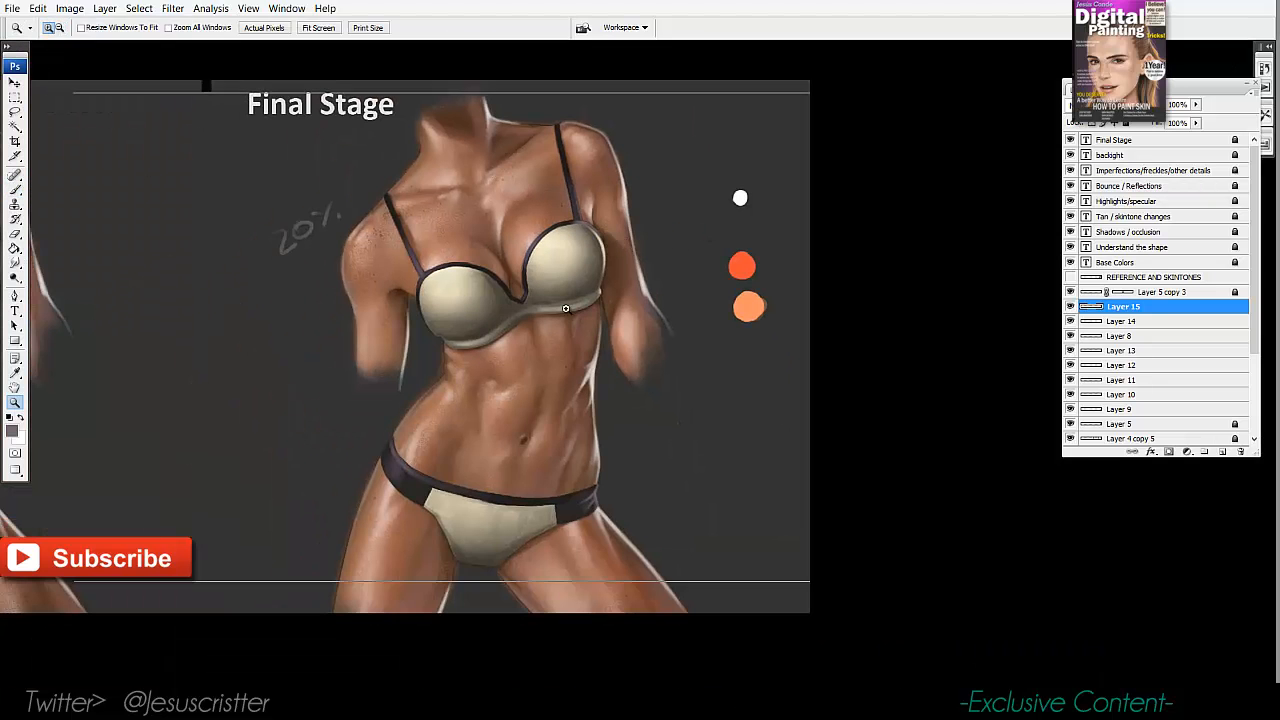
# Pick up a dark tone beside the left cup and clean its lower outer edge with a size 5 brush at 40% opacity.
pyautogui.click(614, 300)
pyautogui.click(569, 320)
pyautogui.press('i')
pyautogui.click(311, 314)
pyautogui.press('b')
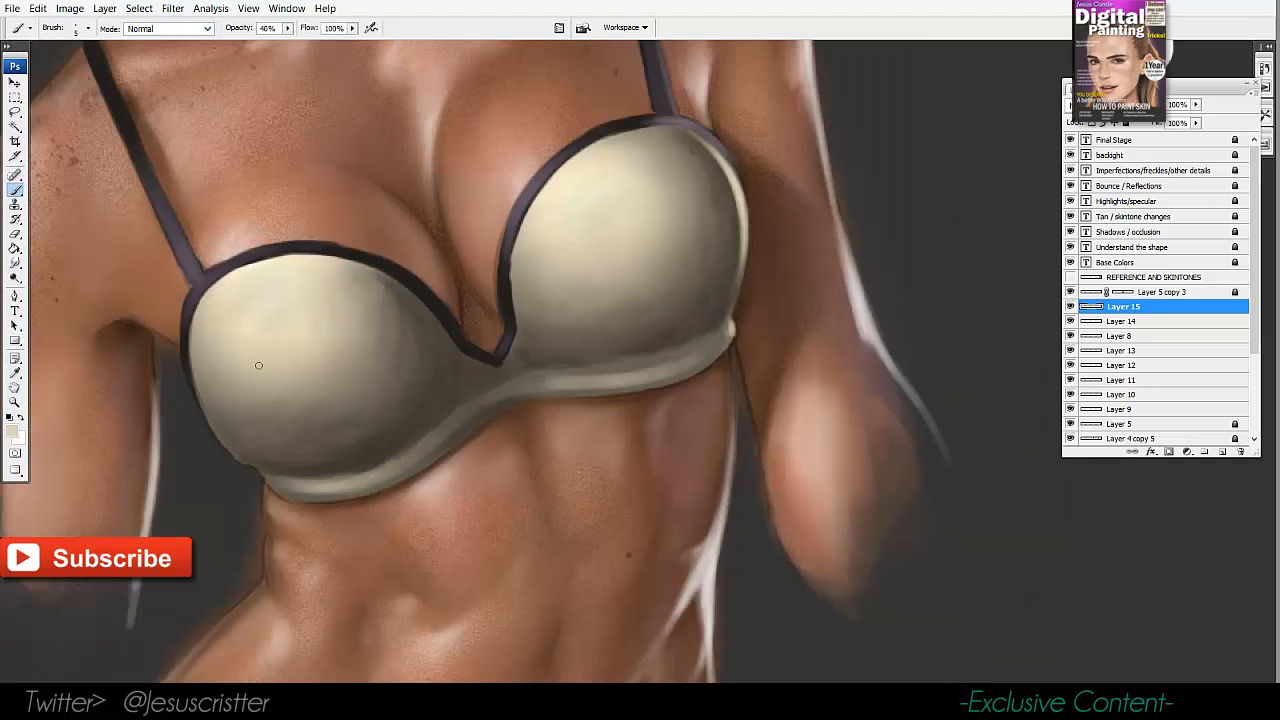
pyautogui.press('z')
pyautogui.click(245, 360)
pyautogui.press('i')
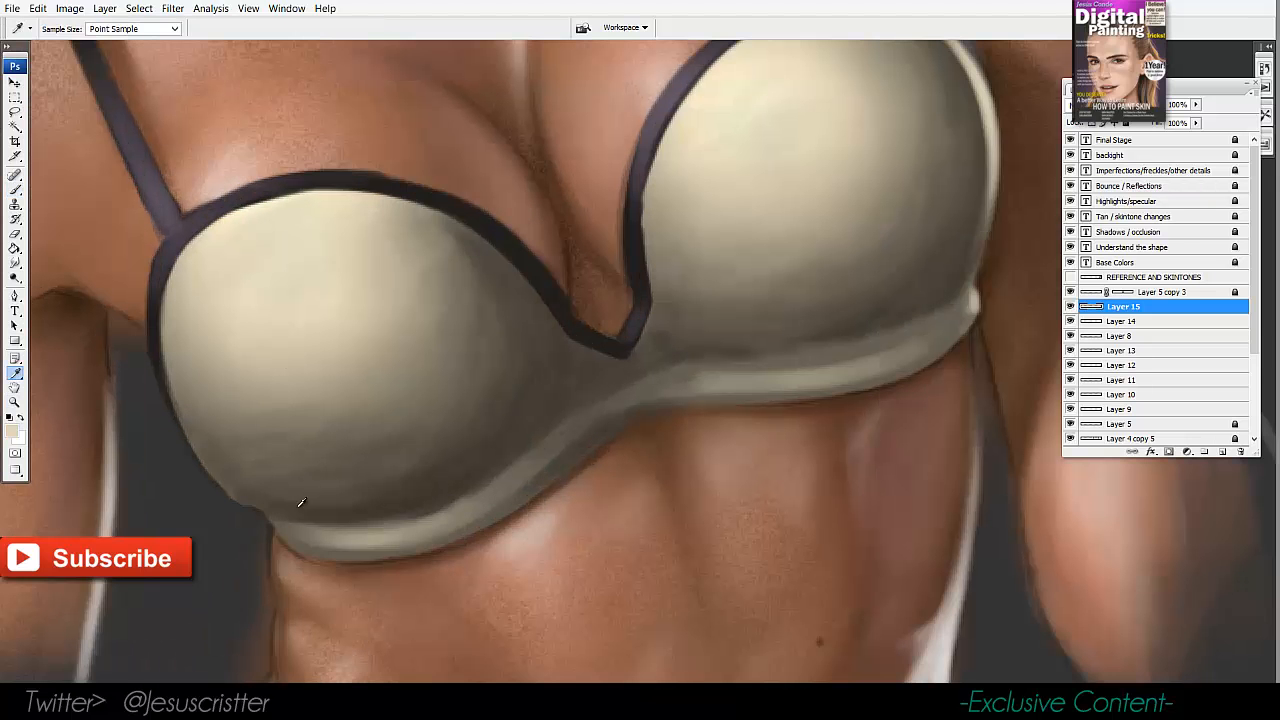
pyautogui.click(158, 327)
pyautogui.press('b')
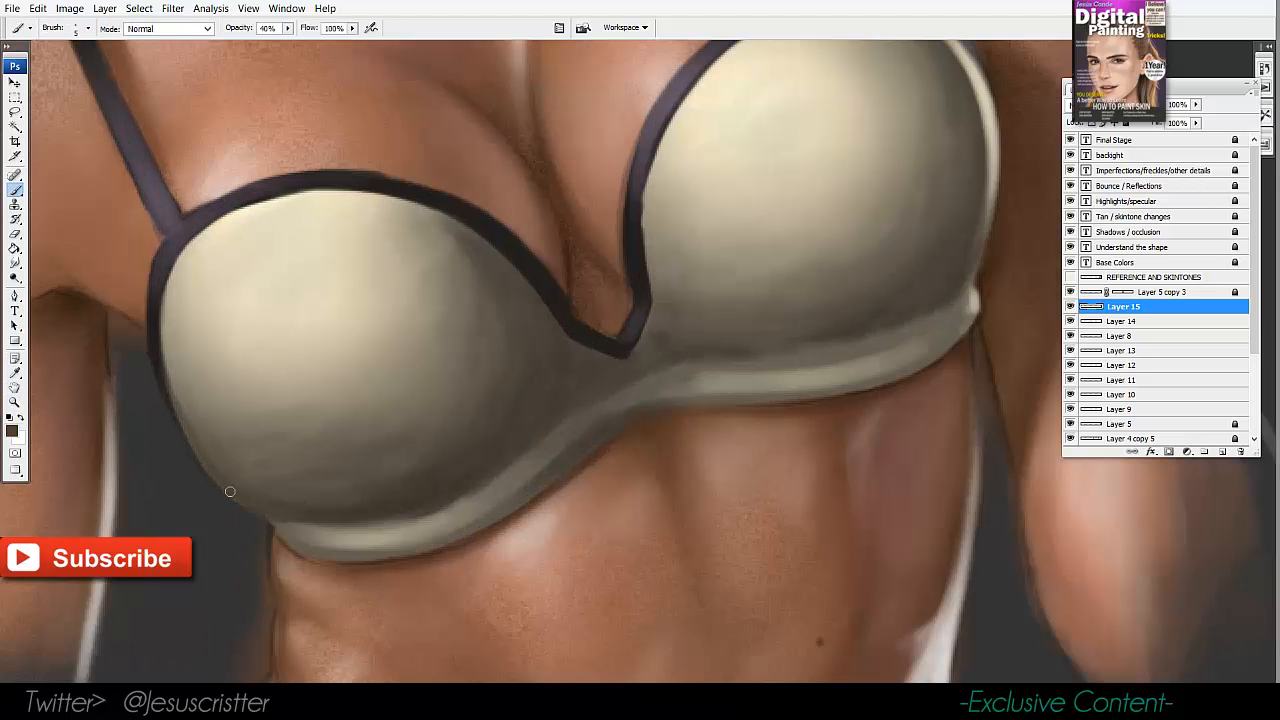
# Paint a thin grayish contact shadow on the cream fabric just inside the black trim of both cups.
pyautogui.moveTo(663, 240)
pyautogui.mouseDown()
pyautogui.moveTo(628, 262)
pyautogui.moveTo(597, 345)
pyautogui.mouseUp()
pyautogui.keyDown('alt'); pyautogui.click(585, 360); pyautogui.keyUp('alt')
pyautogui.moveTo(594, 266)
pyautogui.mouseDown()
pyautogui.moveTo(583, 368)
pyautogui.moveTo(583, 330)
pyautogui.mouseUp()
pyautogui.moveTo(634, 190)
pyautogui.mouseDown()
pyautogui.moveTo(594, 263)
pyautogui.moveTo(696, 140)
pyautogui.mouseUp()
pyautogui.moveTo(620, 212)
pyautogui.mouseDown()
pyautogui.moveTo(760, 113)
pyautogui.moveTo(811, 107)
pyautogui.mouseUp()
pyautogui.moveTo(386, 199); pyautogui.dragTo(470, 161)
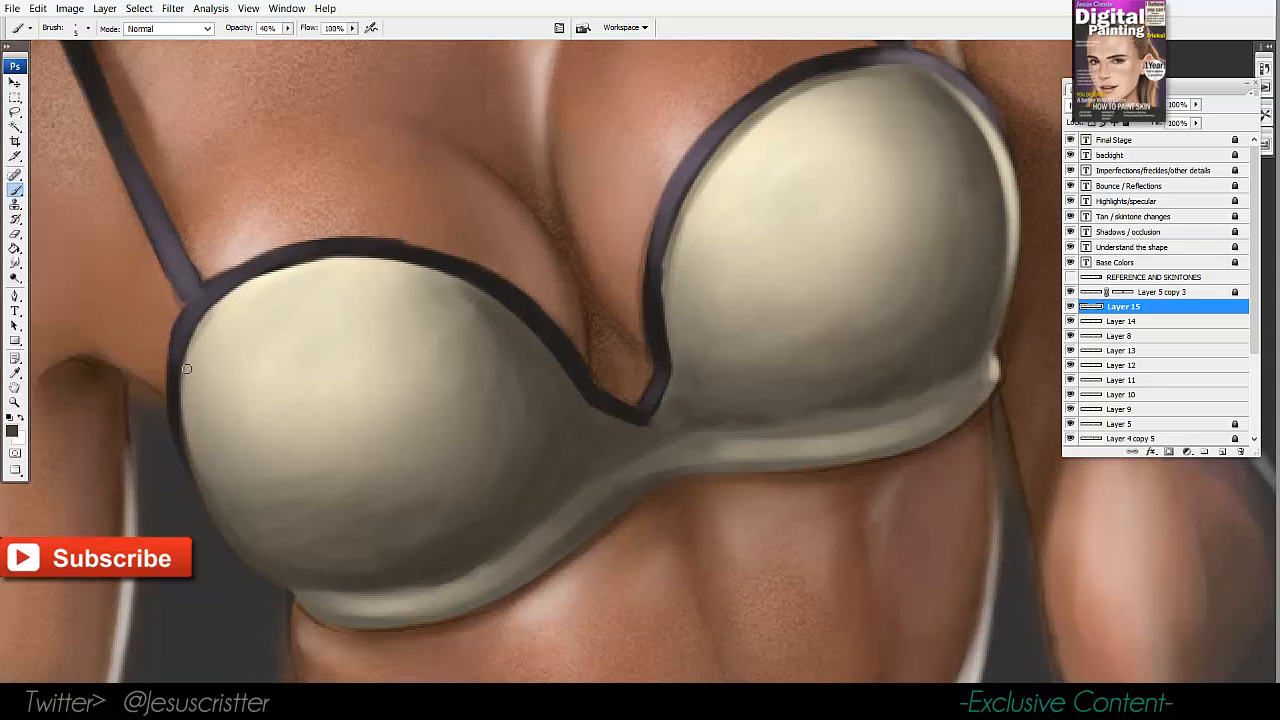
pyautogui.moveTo(186, 369)
pyautogui.mouseDown()
pyautogui.moveTo(205, 318)
pyautogui.moveTo(300, 266)
pyautogui.moveTo(415, 265)
pyautogui.moveTo(328, 262)
pyautogui.mouseUp()
pyautogui.moveTo(442, 231); pyautogui.dragTo(434, 229)
# Sample the cup's mid-tones and smooth the shading on the left cup's inner side with a size 15 brush at 20% opacity.
pyautogui.keyDown('alt'); pyautogui.click(557, 251); pyautogui.keyUp('alt')
pyautogui.keyDown('alt'); pyautogui.click(586, 331); pyautogui.keyUp('alt')
pyautogui.keyDown('ctrl'); pyautogui.click(600, 335); pyautogui.keyUp('ctrl')
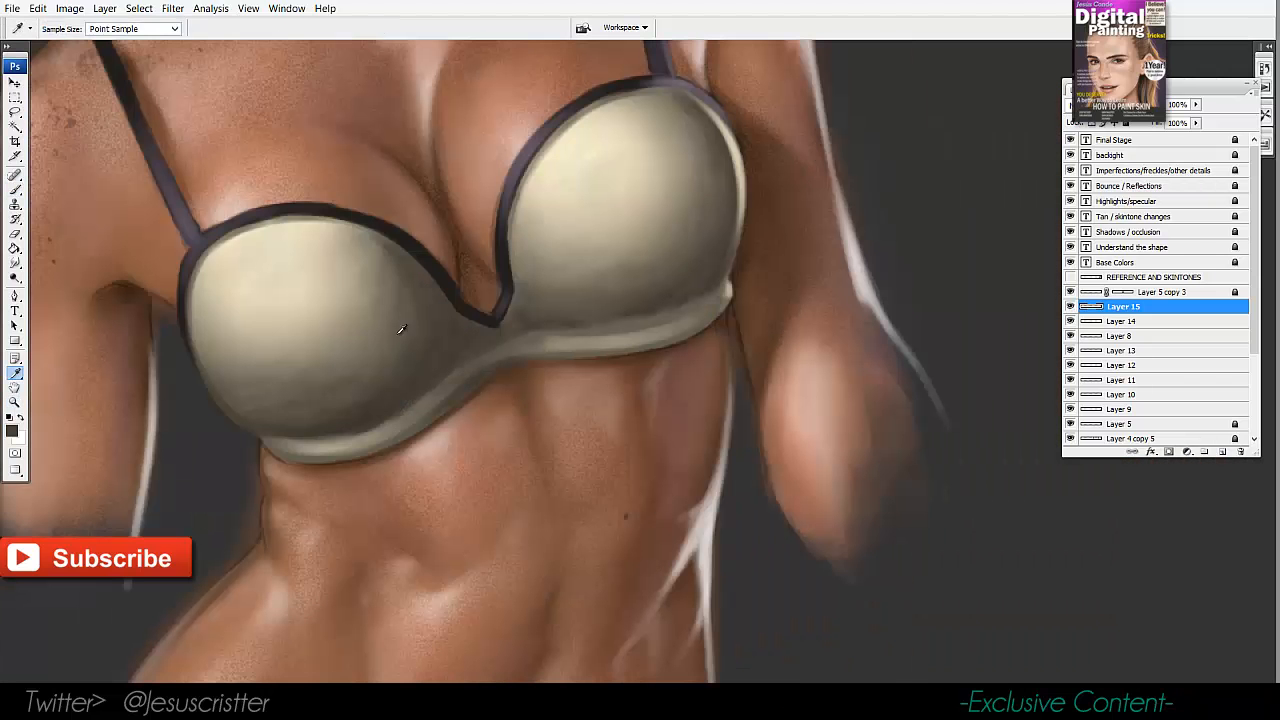
pyautogui.press('b')
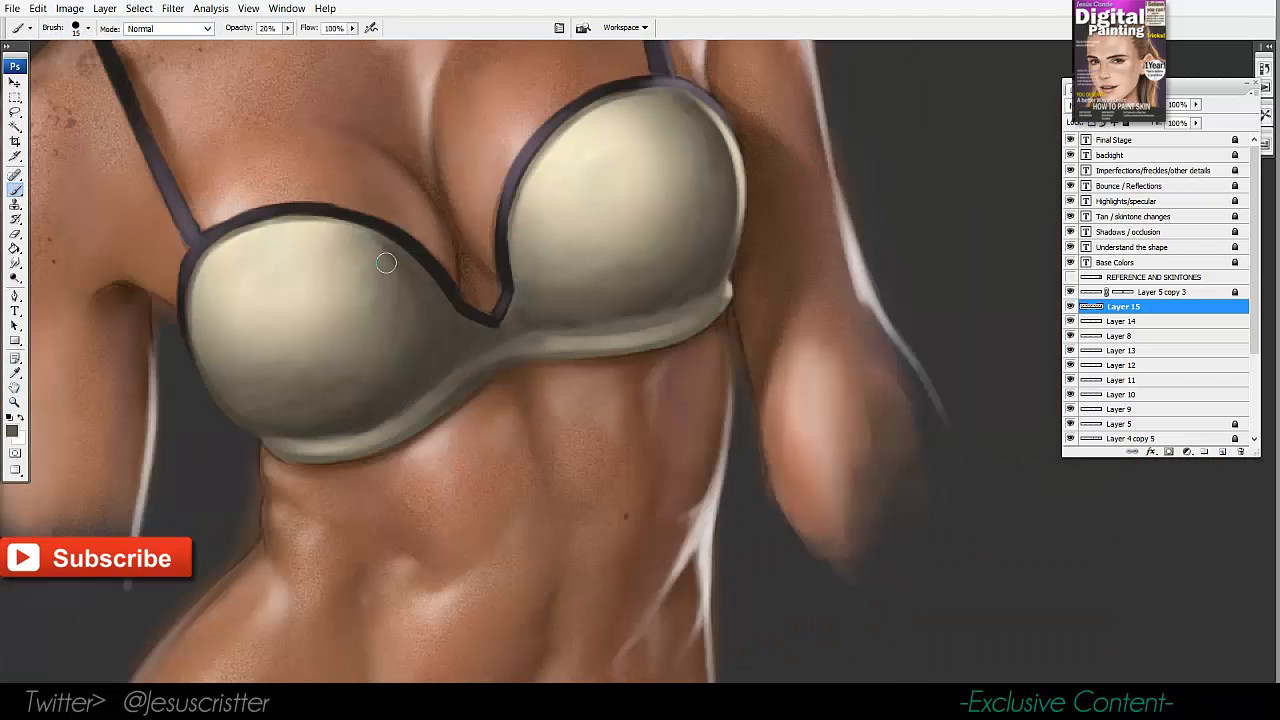
pyautogui.press('i')
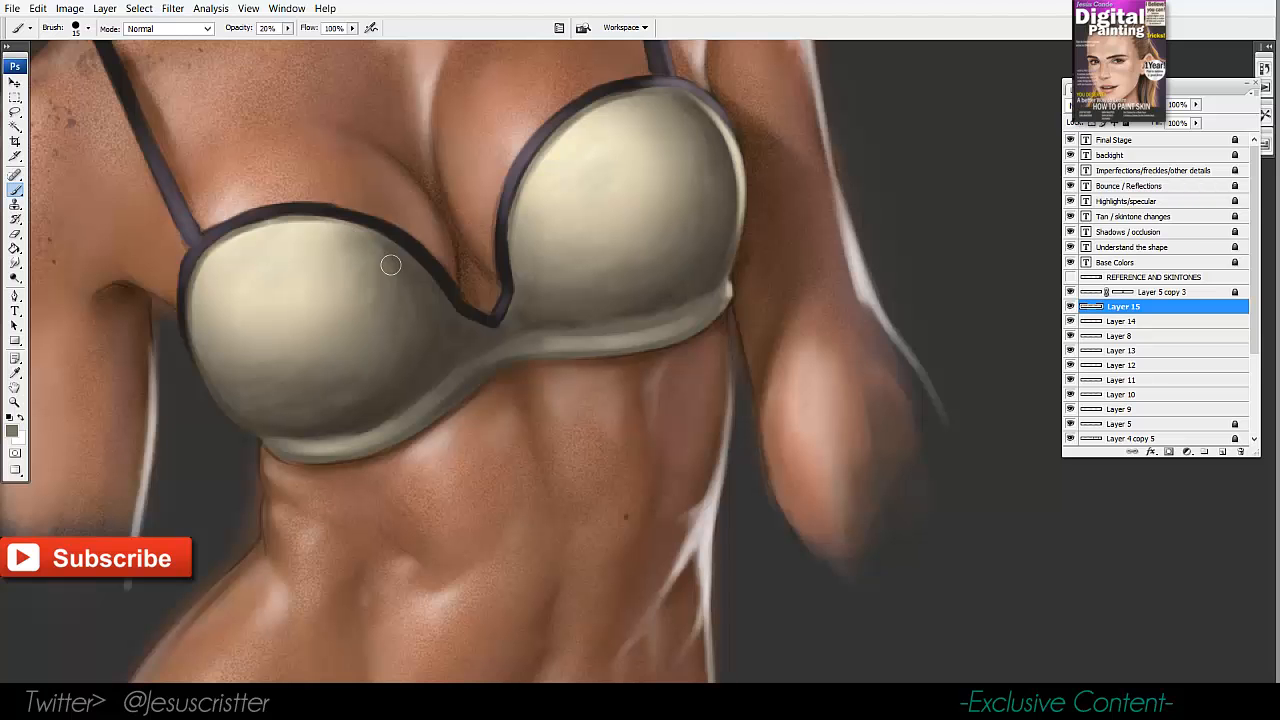
pyautogui.keyDown('alt'); pyautogui.click(370, 380); pyautogui.keyUp('alt')
pyautogui.press(']')
pyautogui.press(']')
pyautogui.press('[')
pyautogui.press('[')
pyautogui.press(']')
pyautogui.press(']')
pyautogui.keyDown('ctrl'); pyautogui.keyDown('alt'); pyautogui.click(590, 263); pyautogui.keyUp('alt'); pyautogui.keyUp('ctrl')
pyautogui.keyDown('ctrl'); pyautogui.keyDown('alt'); pyautogui.click(594, 266); pyautogui.keyUp('alt'); pyautogui.keyUp('ctrl')
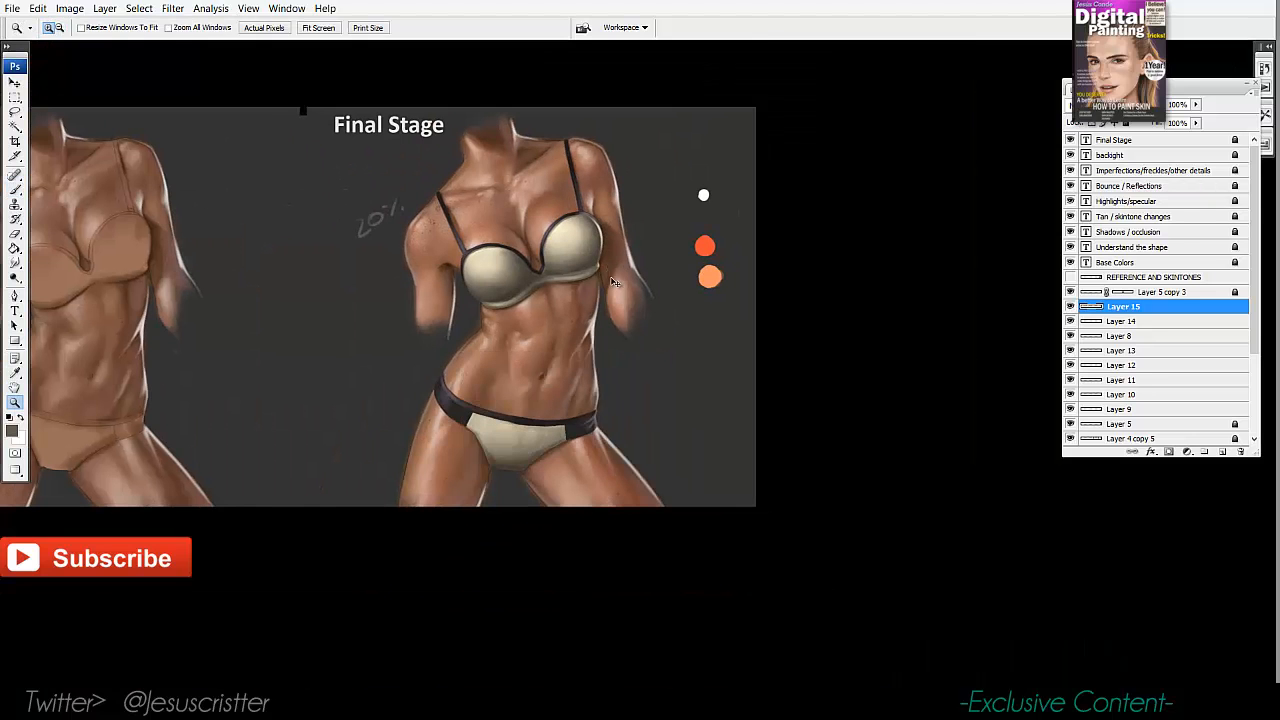
# Add a new layer above Layer 15 and deepen the shadows under the right cup and between the cups with a size 8 brush at 20% opacity.
pyautogui.hotkey('ctrl', 'shift', 'n')
pyautogui.press('Return')
pyautogui.keyDown('ctrl'); pyautogui.click(559, 232); pyautogui.keyUp('ctrl')
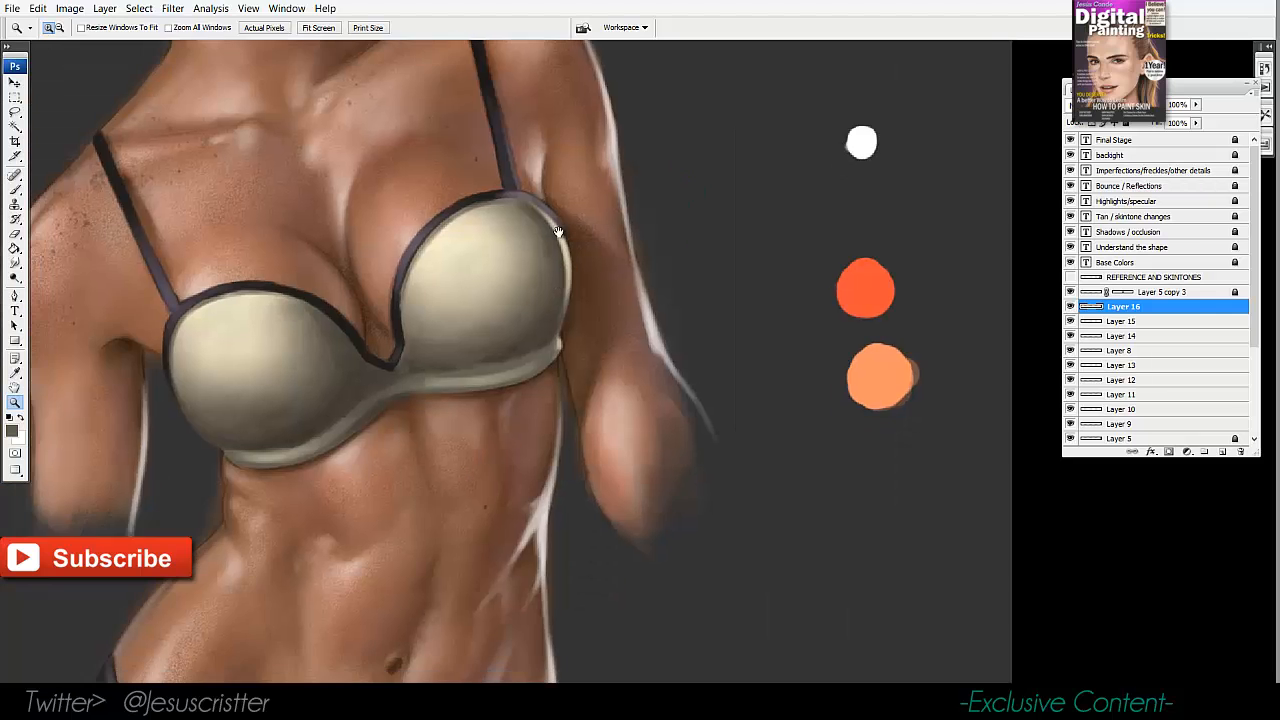
pyautogui.keyDown('ctrl'); pyautogui.click(504, 348); pyautogui.keyUp('ctrl')
pyautogui.moveTo(491, 337); pyautogui.dragTo(480, 352)
pyautogui.keyDown('alt'); pyautogui.click(497, 365); pyautogui.keyUp('alt')
pyautogui.keyDown('alt'); pyautogui.click(497, 366); pyautogui.keyUp('alt')
pyautogui.press('[')
pyautogui.press('[')
pyautogui.press('[')
pyautogui.press('[')
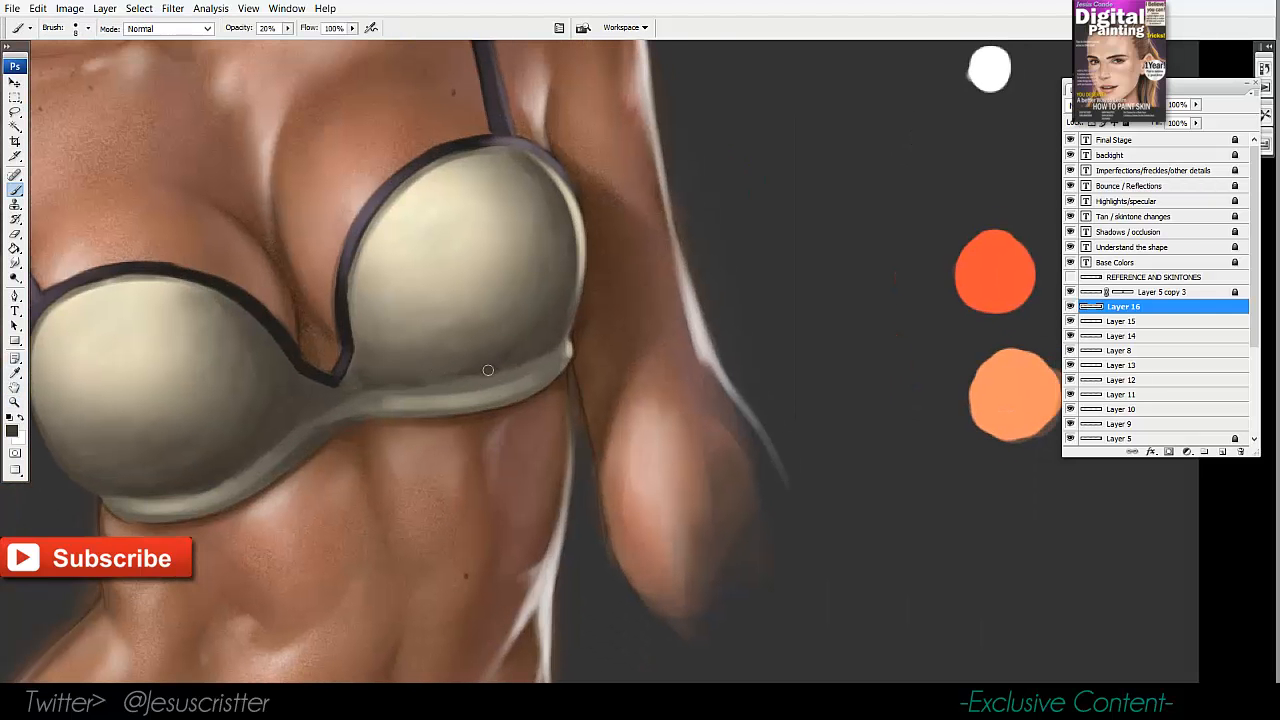
pyautogui.moveTo(329, 394)
pyautogui.mouseDown()
pyautogui.moveTo(401, 365)
pyautogui.moveTo(383, 365)
pyautogui.mouseUp()
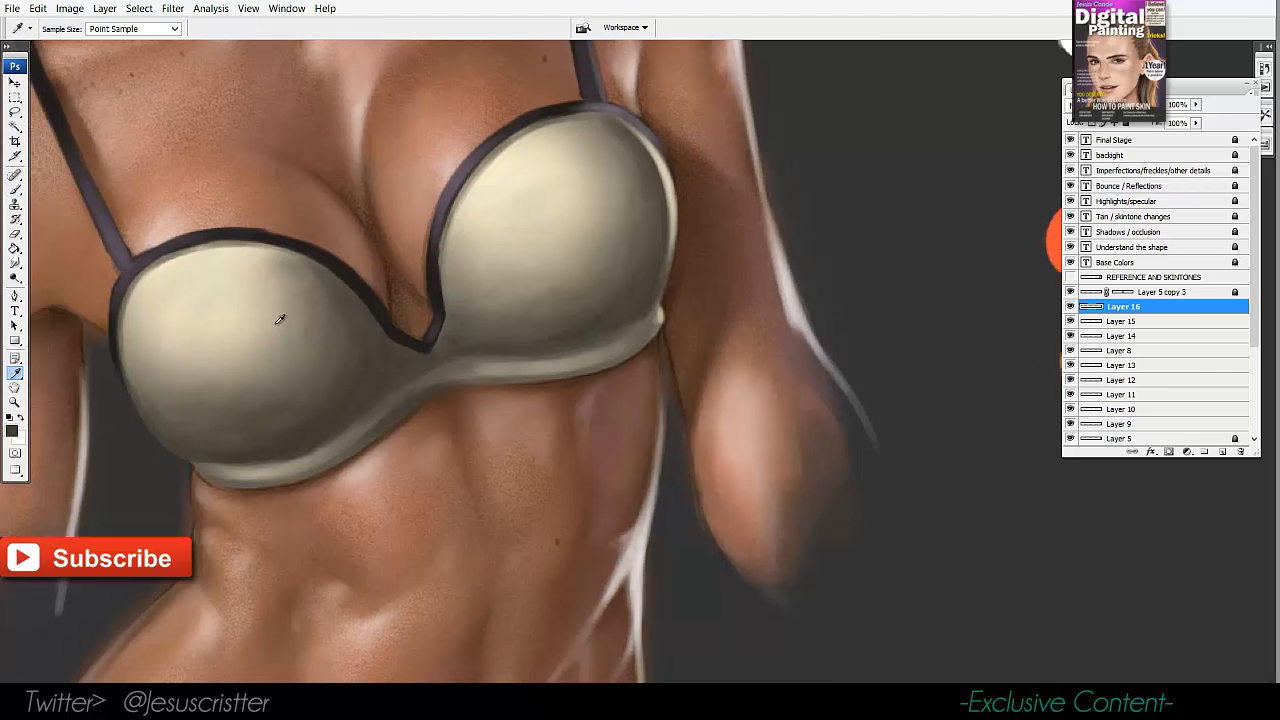
# Add a new layer above Layer 16 and paint a light cream fold along the left cup's inner lower edge with a size 9 brush.
pyautogui.keyDown('alt'); pyautogui.click(277, 312); pyautogui.keyUp('alt')
pyautogui.hotkey('ctrl', 'shift', 'n')
pyautogui.press('Return')
pyautogui.press('0')
pyautogui.moveTo(345, 410)
pyautogui.mouseDown()
pyautogui.moveTo(372, 347)
pyautogui.moveTo(359, 322)
pyautogui.moveTo(374, 340)
pyautogui.moveTo(358, 387)
pyautogui.moveTo(321, 427)
pyautogui.moveTo(267, 454)
pyautogui.moveTo(356, 399)
pyautogui.moveTo(387, 355)
pyautogui.moveTo(375, 347)
pyautogui.moveTo(403, 356)
pyautogui.moveTo(363, 376)
pyautogui.moveTo(373, 344)
pyautogui.moveTo(355, 314)
pyautogui.mouseUp()
pyautogui.press('3')
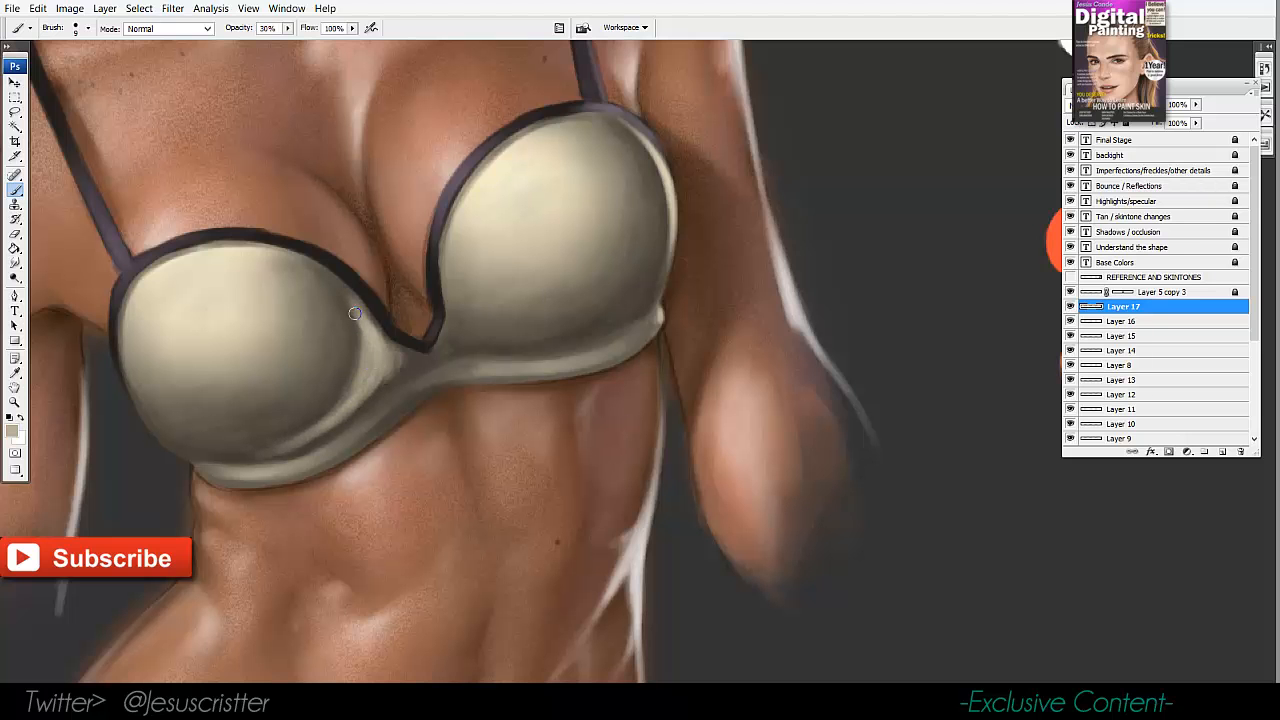
# Paint a matching light fold along the right cup's lower edge and reduce the layer's opacity to 44%.
pyautogui.moveTo(482, 327)
pyautogui.mouseDown()
pyautogui.moveTo(621, 293)
pyautogui.moveTo(600, 309)
pyautogui.moveTo(567, 317)
pyautogui.moveTo(655, 265)
pyautogui.moveTo(606, 323)
pyautogui.moveTo(472, 336)
pyautogui.moveTo(469, 309)
pyautogui.moveTo(509, 334)
pyautogui.moveTo(651, 260)
pyautogui.moveTo(656, 235)
pyautogui.moveTo(531, 328)
pyautogui.mouseUp()
pyautogui.press(']')
pyautogui.press(']')
pyautogui.moveTo(1195, 104); pyautogui.dragTo(1157, 104)
pyautogui.press('space')
pyautogui.moveTo(569, 271); pyautogui.dragTo(568, 268)
pyautogui.keyDown('alt'); pyautogui.click(598, 250); pyautogui.keyUp('alt')
pyautogui.keyDown('alt'); pyautogui.click(598, 250); pyautogui.keyUp('alt')
pyautogui.keyDown('alt'); pyautogui.click(597, 250); pyautogui.keyUp('alt')
pyautogui.keyDown('alt'); pyautogui.click(596, 250); pyautogui.keyUp('alt')
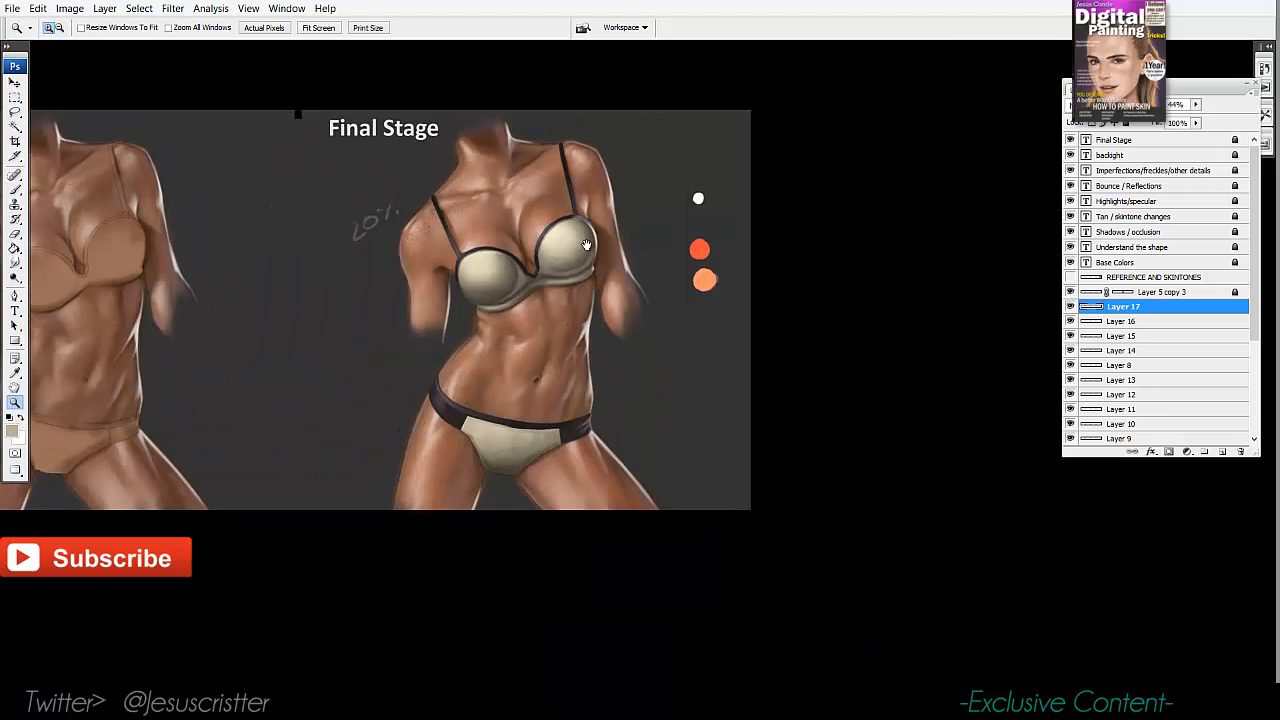
# Merge the bikini paint layers from Layer 18 down into Layer 9.
pyautogui.keyDown('ctrl'); pyautogui.click(502, 355); pyautogui.keyUp('ctrl')
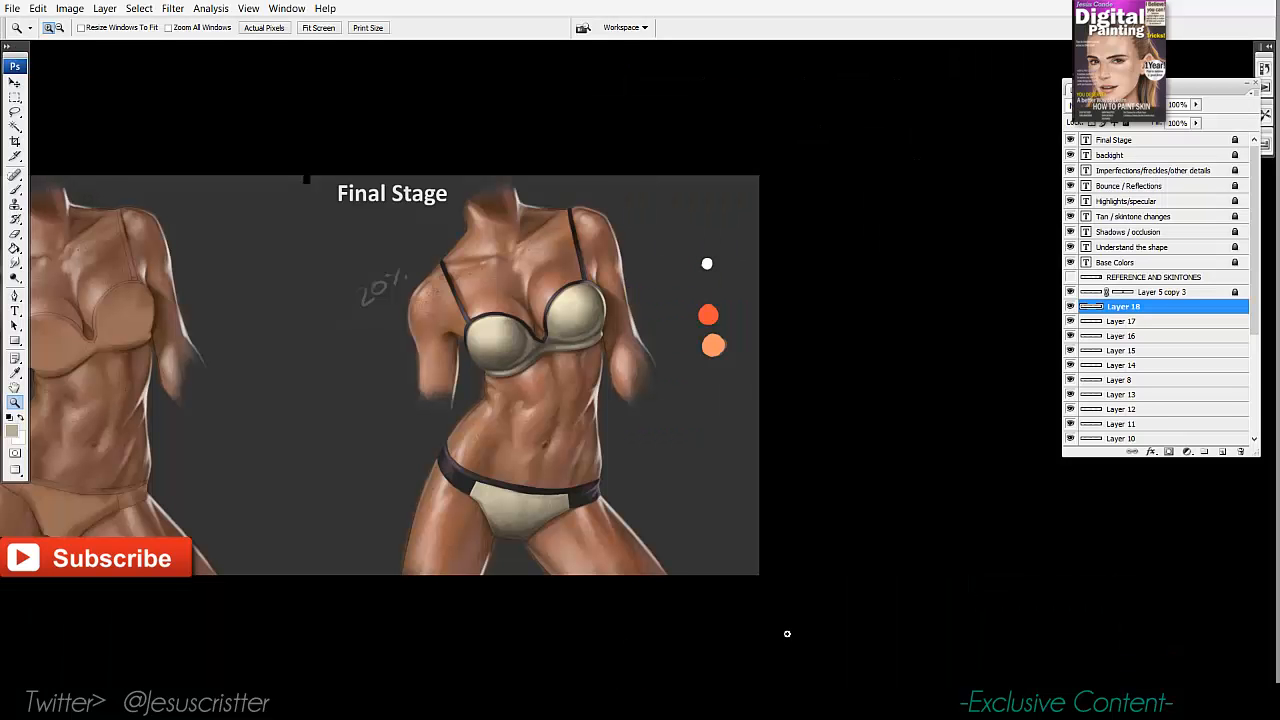
pyautogui.hotkey('ctrl', 'e')
pyautogui.hotkey('ctrl', 'e')
pyautogui.hotkey('ctrl', 'e')
pyautogui.hotkey('ctrl', 'e')
pyautogui.hotkey('ctrl', 'e')
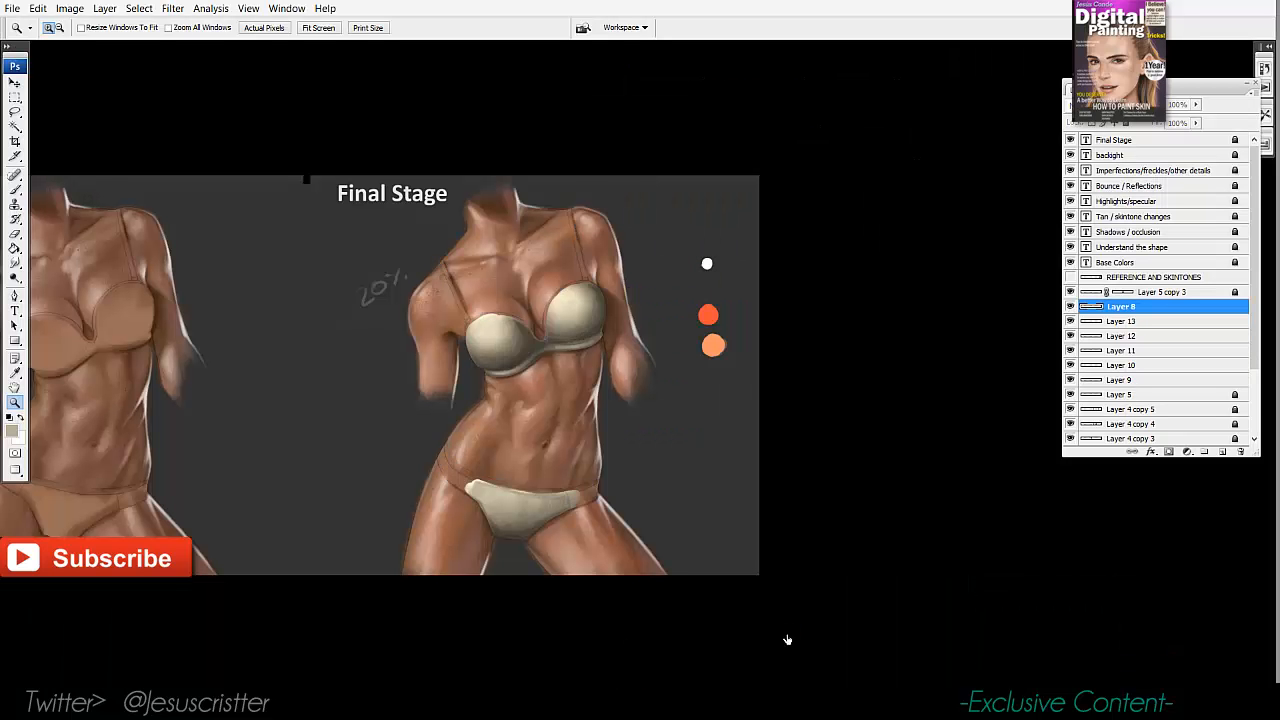
pyautogui.hotkey('ctrl', 'e')
pyautogui.hotkey('ctrl', 'e')
pyautogui.hotkey('ctrl', 'e')
pyautogui.hotkey('ctrl', 'e')
pyautogui.hotkey('ctrl', 'e')
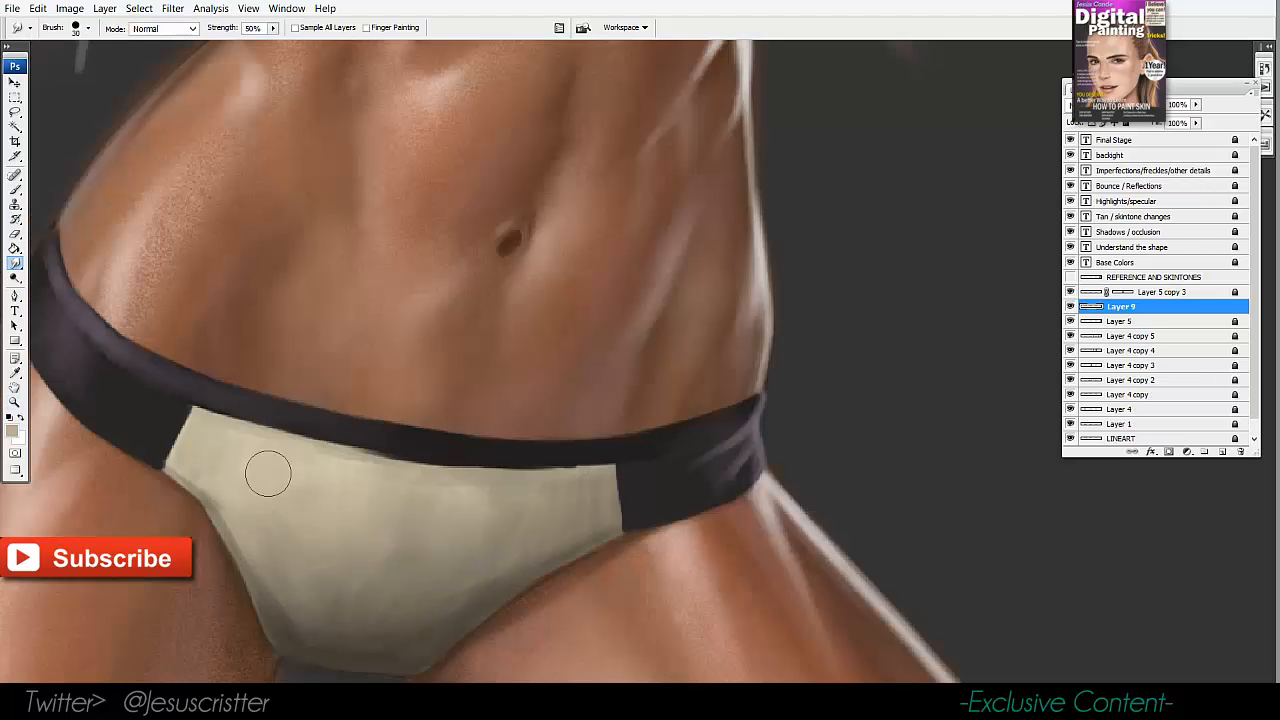
# Blend the cream fabric shading with a size 30 Smudge tool at 50% strength.
pyautogui.moveTo(764, 137); pyautogui.dragTo(788, 635)
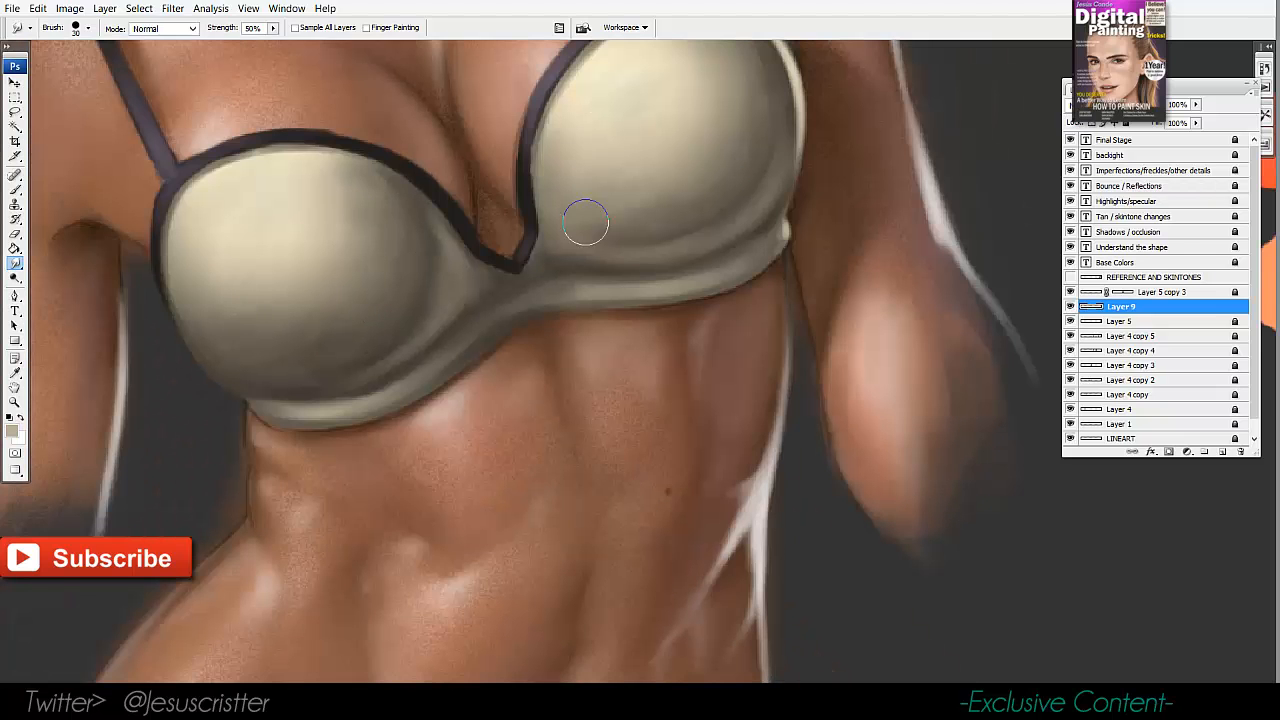
pyautogui.moveTo(702, 178); pyautogui.dragTo(658, 246)
pyautogui.press('z')
pyautogui.keyDown('alt'); pyautogui.click(788, 635); pyautogui.keyUp('alt')
pyautogui.keyDown('alt'); pyautogui.click(788, 635); pyautogui.keyUp('alt')
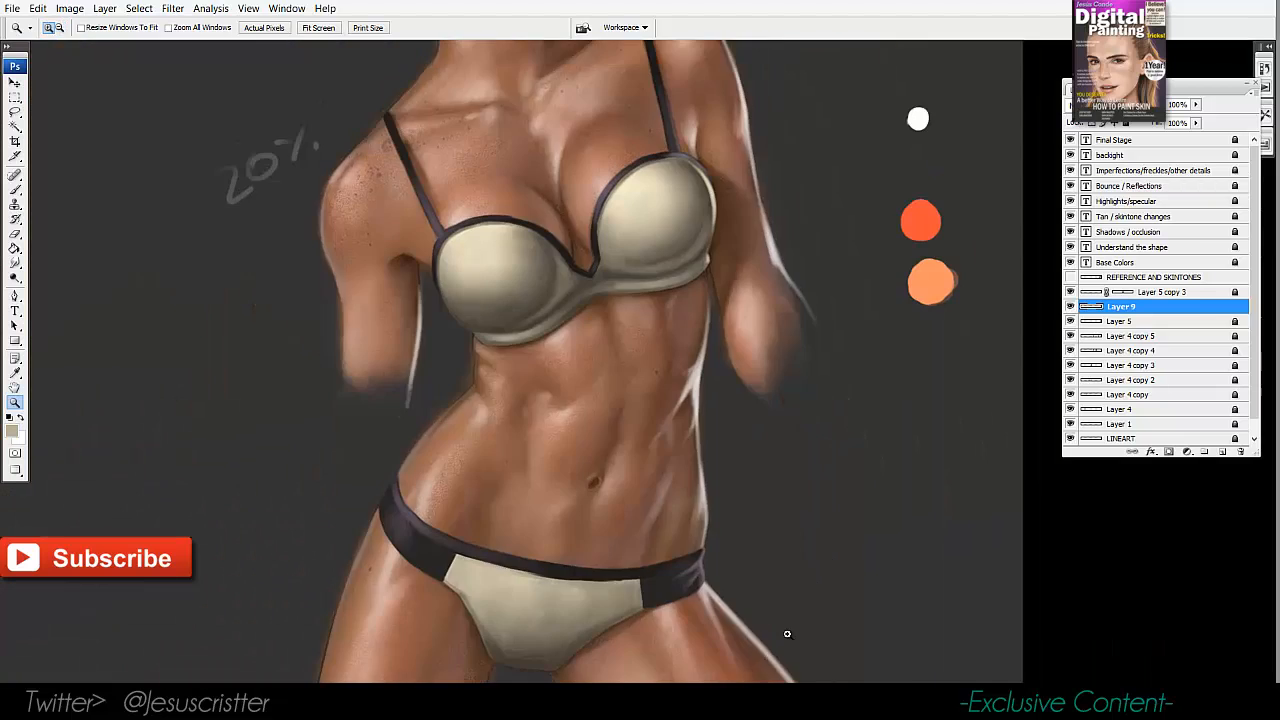
# Darken the fabric beside the trim where the cups meet with a size 8 brush at 30% opacity.
pyautogui.click(788, 635)
pyautogui.moveTo(788, 635); pyautogui.dragTo(758, 715)
pyautogui.press('b')
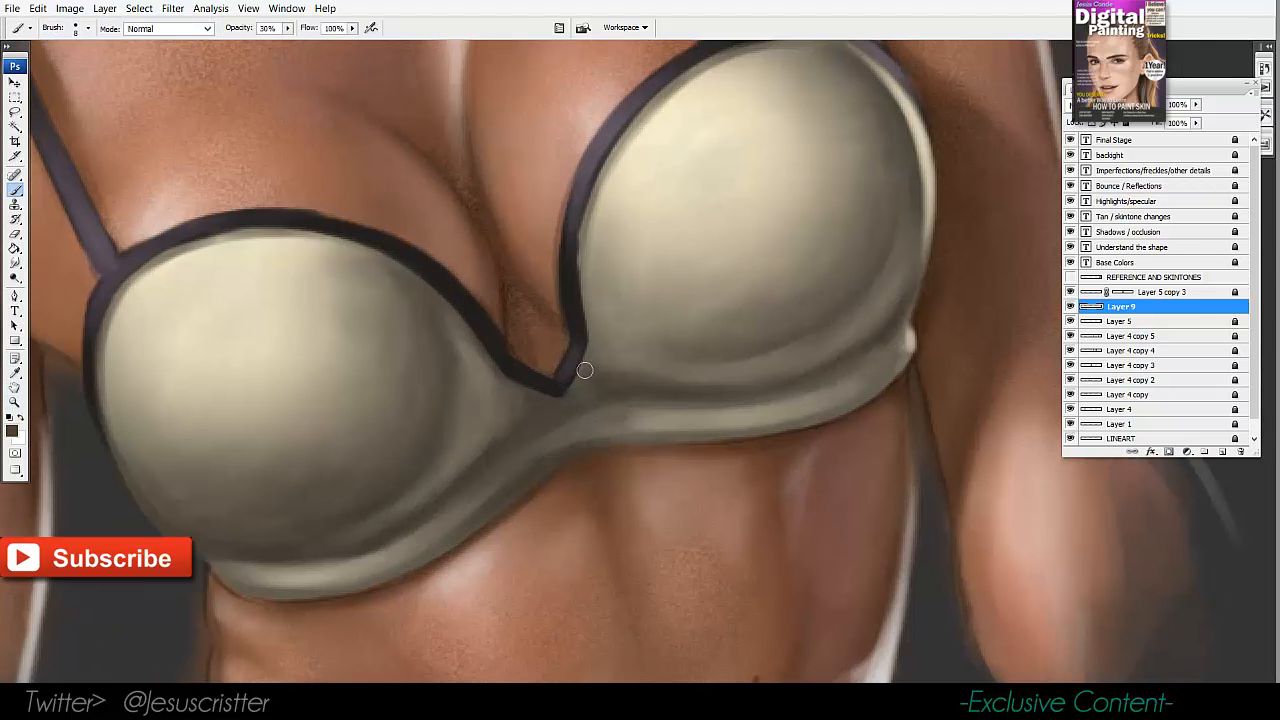
pyautogui.moveTo(598, 334); pyautogui.dragTo(622, 374)
pyautogui.moveTo(523, 400); pyautogui.dragTo(573, 378)
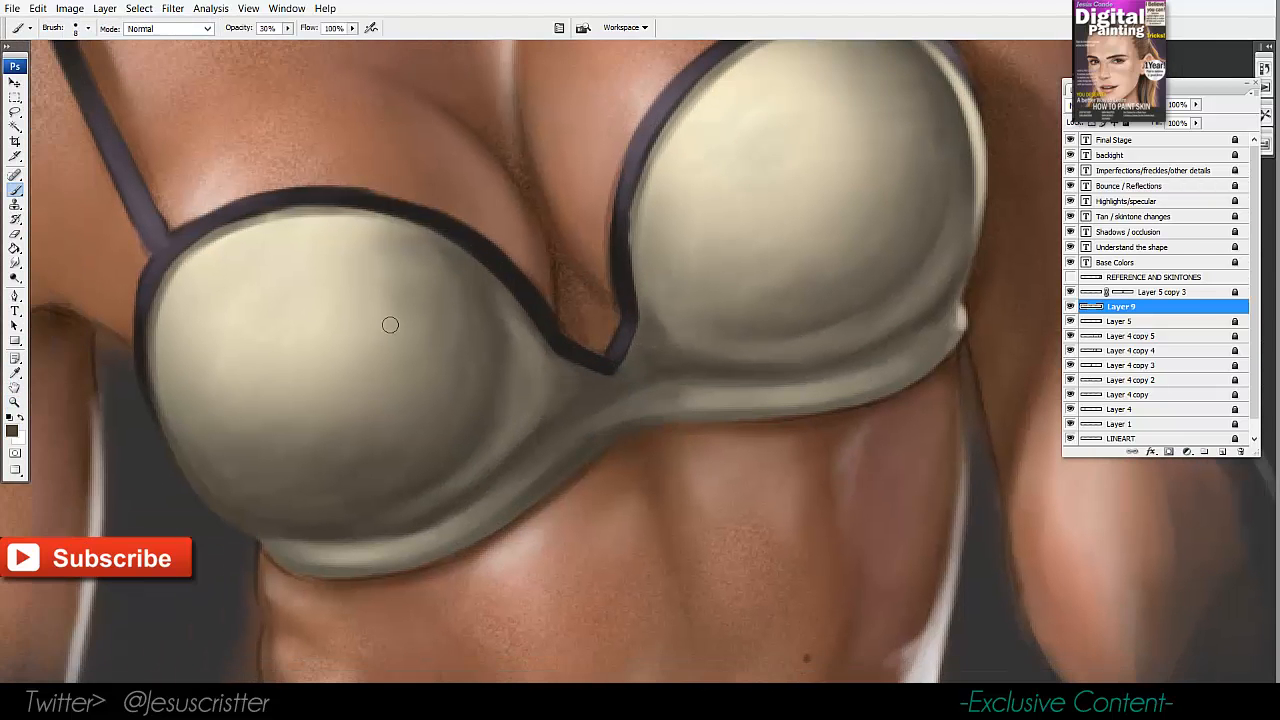
# Pick up the band's light gray-cream and paint short vertical pleats along the lower band with a size 5 brush at 100% opacity.
pyautogui.keyDown('alt'); pyautogui.click(290, 529); pyautogui.keyUp('alt')
pyautogui.keyDown('alt'); pyautogui.click(291, 539); pyautogui.keyUp('alt')
pyautogui.moveTo(276, 560)
pyautogui.mouseDown()
pyautogui.moveTo(334, 537)
pyautogui.moveTo(328, 555)
pyautogui.moveTo(293, 550)
pyautogui.mouseUp()
pyautogui.press('[')
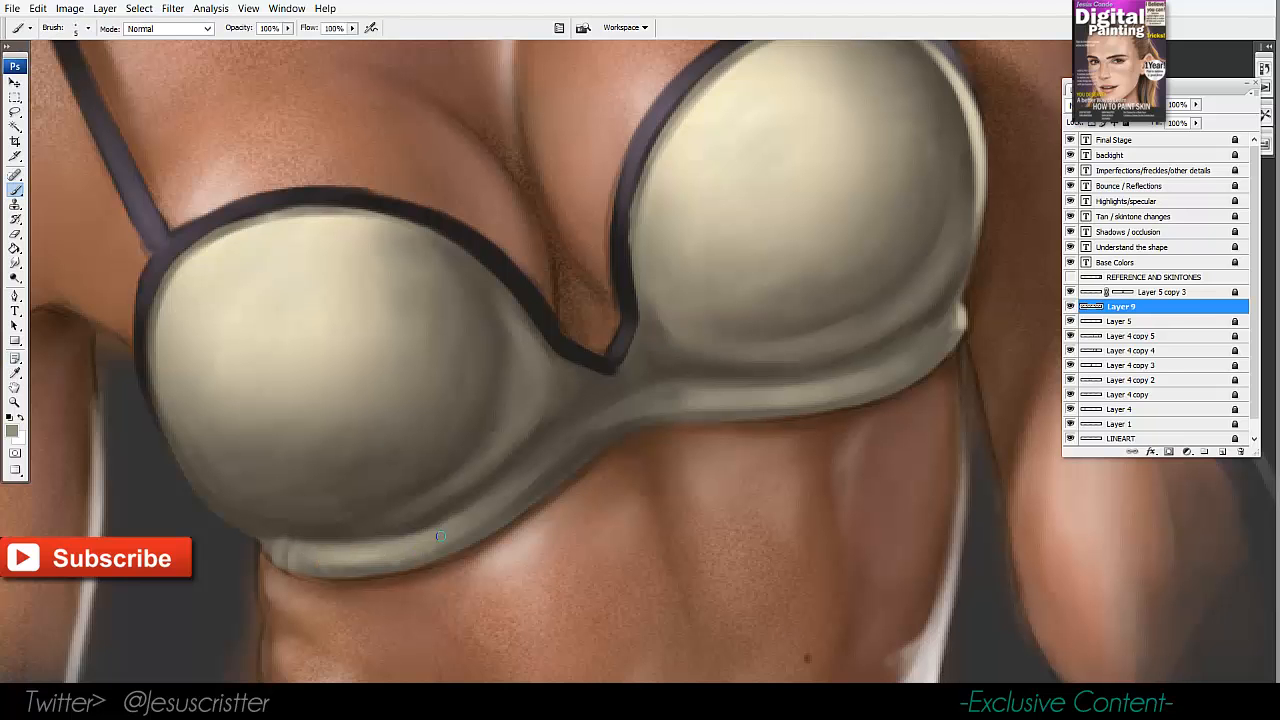
pyautogui.moveTo(656, 393); pyautogui.dragTo(652, 412)
pyautogui.moveTo(670, 392)
pyautogui.mouseDown()
pyautogui.moveTo(666, 410)
pyautogui.moveTo(691, 406)
pyautogui.mouseUp()
pyautogui.moveTo(876, 358)
pyautogui.mouseDown()
pyautogui.moveTo(840, 378)
pyautogui.moveTo(873, 388)
pyautogui.mouseUp()
pyautogui.moveTo(796, 621); pyautogui.dragTo(788, 635)
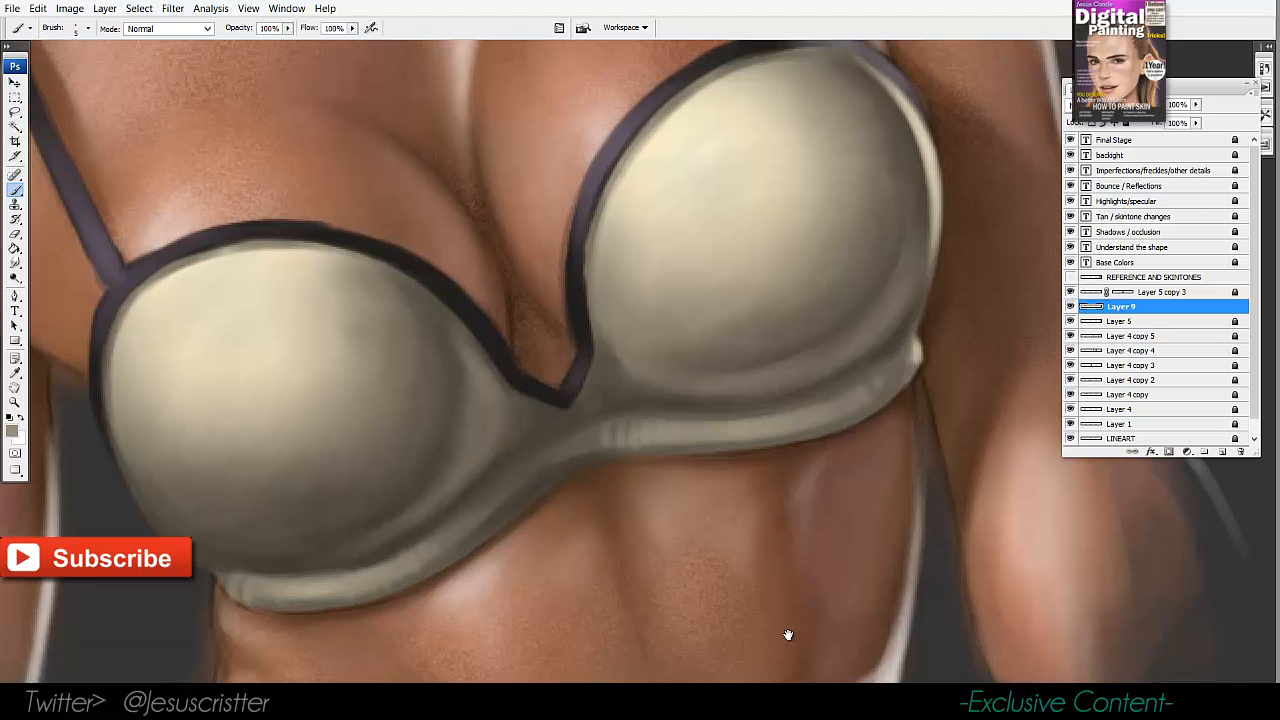
# Sample a shadow tone and paint short gathering marks on the cream fabric just below the trim of both cups.
pyautogui.keyDown('alt'); pyautogui.click(121, 335); pyautogui.keyUp('alt')
pyautogui.moveTo(141, 297); pyautogui.dragTo(147, 313)
pyautogui.moveTo(181, 273); pyautogui.dragTo(177, 284)
pyautogui.moveTo(207, 263); pyautogui.dragTo(298, 261)
pyautogui.moveTo(316, 249); pyautogui.dragTo(318, 257)
pyautogui.moveTo(634, 174); pyautogui.dragTo(514, 284)
pyautogui.moveTo(539, 233)
pyautogui.mouseDown()
pyautogui.moveTo(534, 250)
pyautogui.moveTo(550, 232)
pyautogui.mouseUp()
pyautogui.moveTo(570, 203); pyautogui.dragTo(653, 117)
pyautogui.moveTo(386, 350); pyautogui.dragTo(386, 382)
pyautogui.moveTo(381, 328)
pyautogui.mouseDown()
pyautogui.moveTo(399, 362)
pyautogui.moveTo(368, 367)
pyautogui.mouseUp()
pyautogui.moveTo(530, 276); pyautogui.dragTo(541, 355)
# Sample darker tones and paint small shadow strokes along the trim edges and lower band with the size 5 brush.
pyautogui.keyDown('alt'); pyautogui.click(518, 244); pyautogui.keyUp('alt')
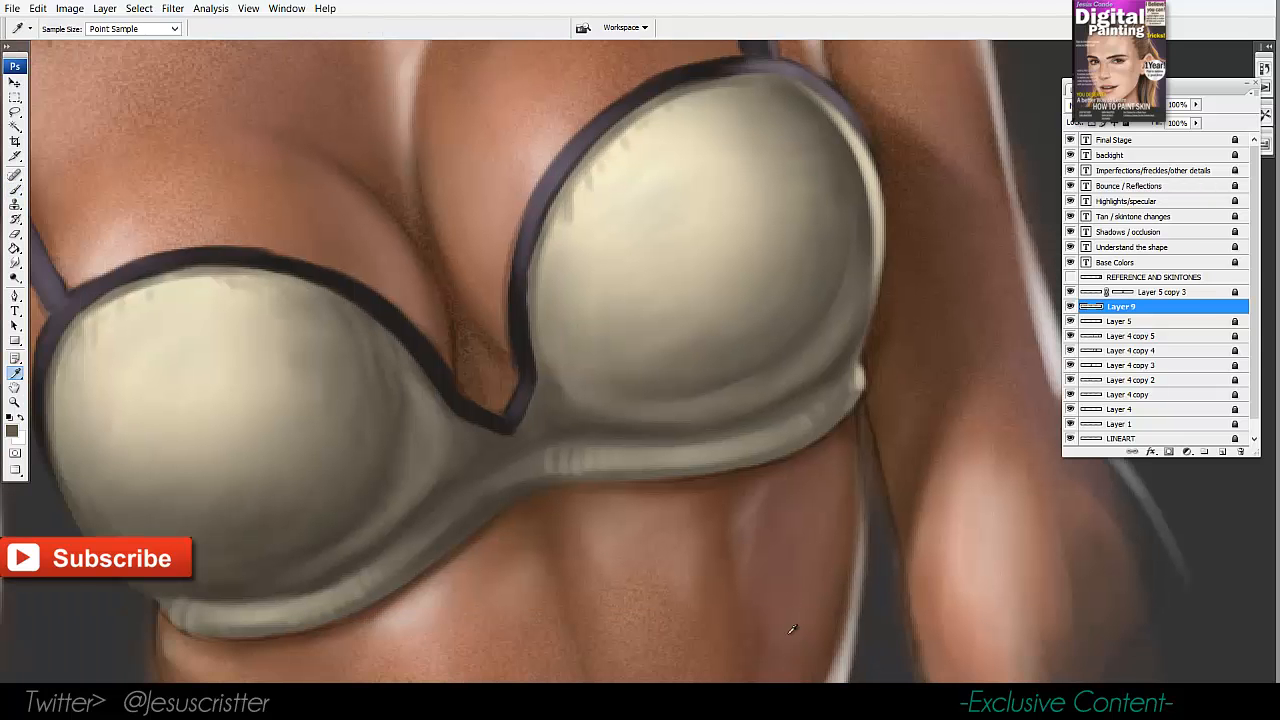
pyautogui.moveTo(533, 239); pyautogui.dragTo(527, 318)
pyautogui.moveTo(534, 318); pyautogui.dragTo(643, 286)
pyautogui.moveTo(180, 290); pyautogui.dragTo(158, 326)
pyautogui.moveTo(789, 635); pyautogui.dragTo(763, 547)
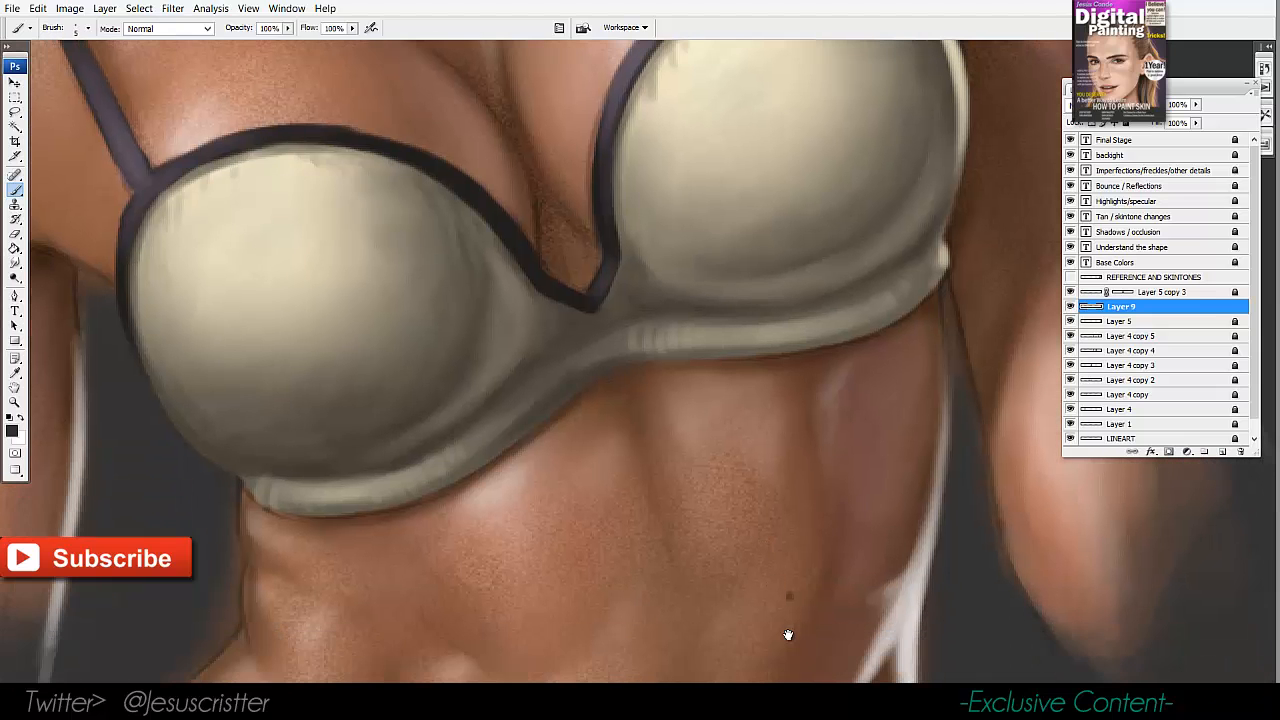
pyautogui.moveTo(275, 476); pyautogui.dragTo(330, 476)
pyautogui.keyDown('alt'); pyautogui.click(570, 321); pyautogui.keyUp('alt')
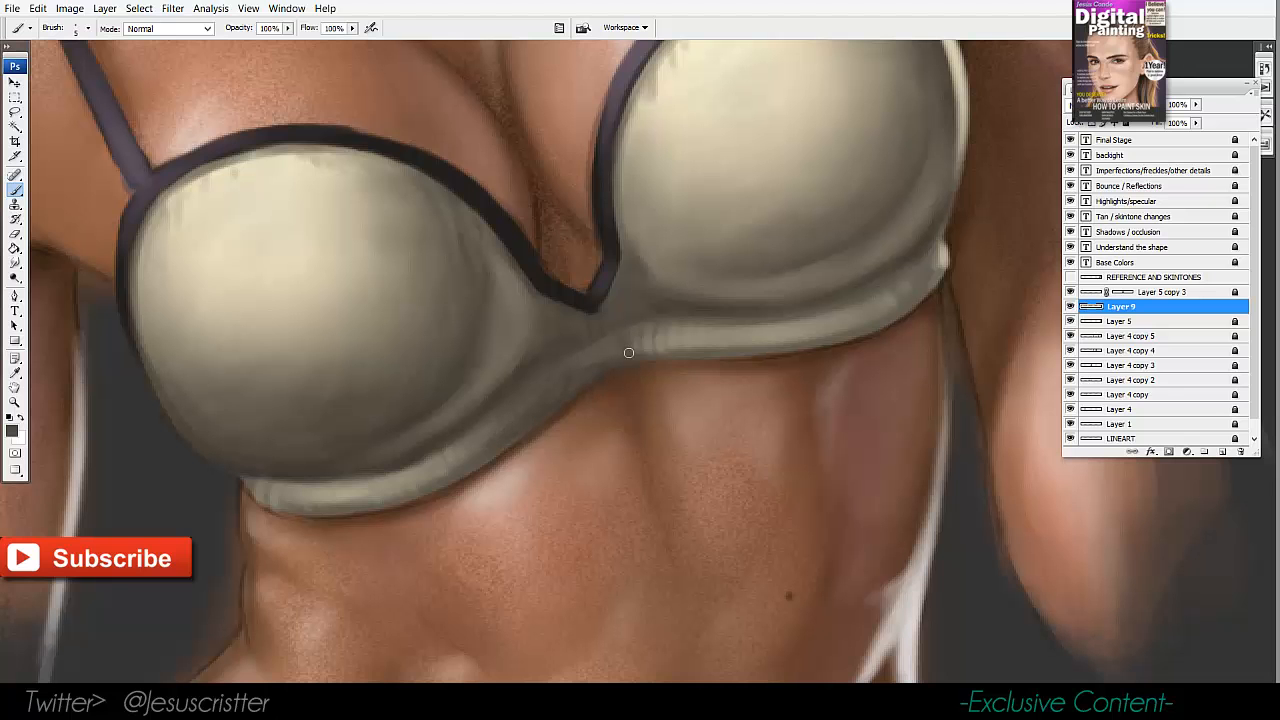
pyautogui.moveTo(650, 350); pyautogui.dragTo(678, 340)
pyautogui.moveTo(789, 635); pyautogui.dragTo(812, 635)
# Add a new layer above Layer 9 and paint short near-white highlights on the lower band's pleats with a size 4 brush at 100% opacity.
pyautogui.press('o')
pyautogui.press('b')
pyautogui.keyDown('alt'); pyautogui.click(249, 275); pyautogui.keyUp('alt')
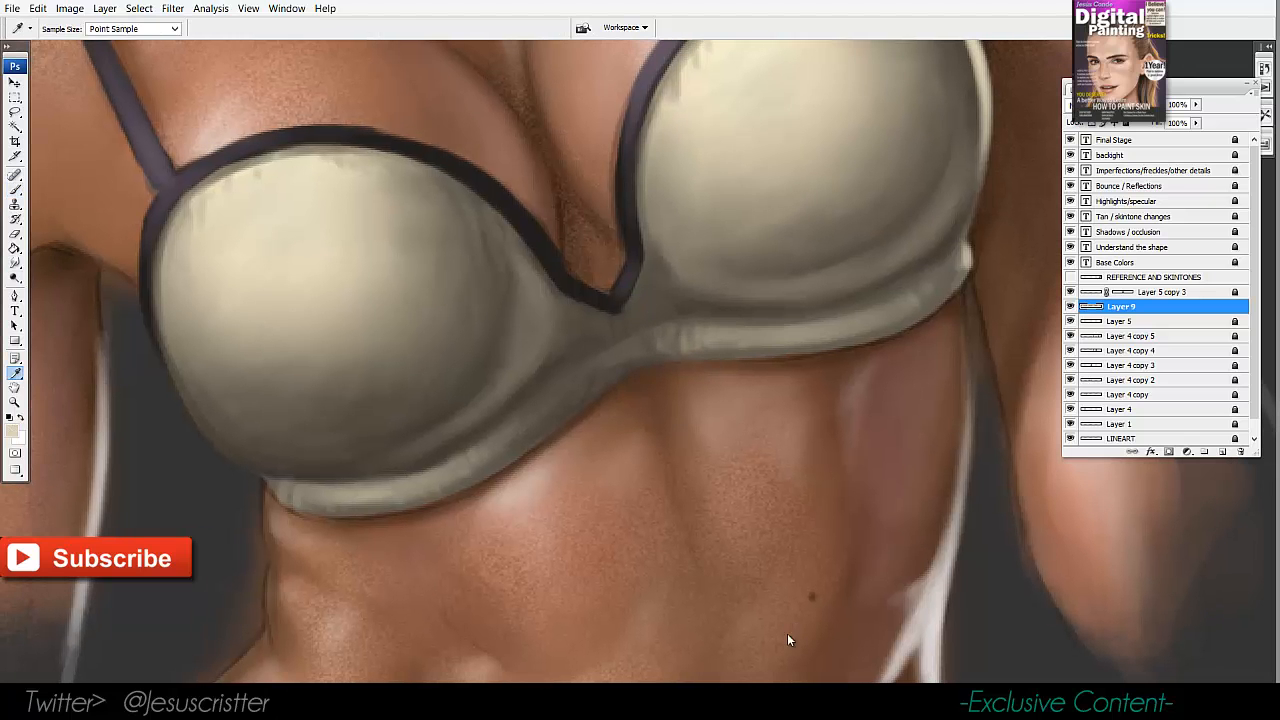
pyautogui.hotkey('ctrl', 'shift', 'alt', 'n')
pyautogui.moveTo(339, 490); pyautogui.dragTo(371, 490)
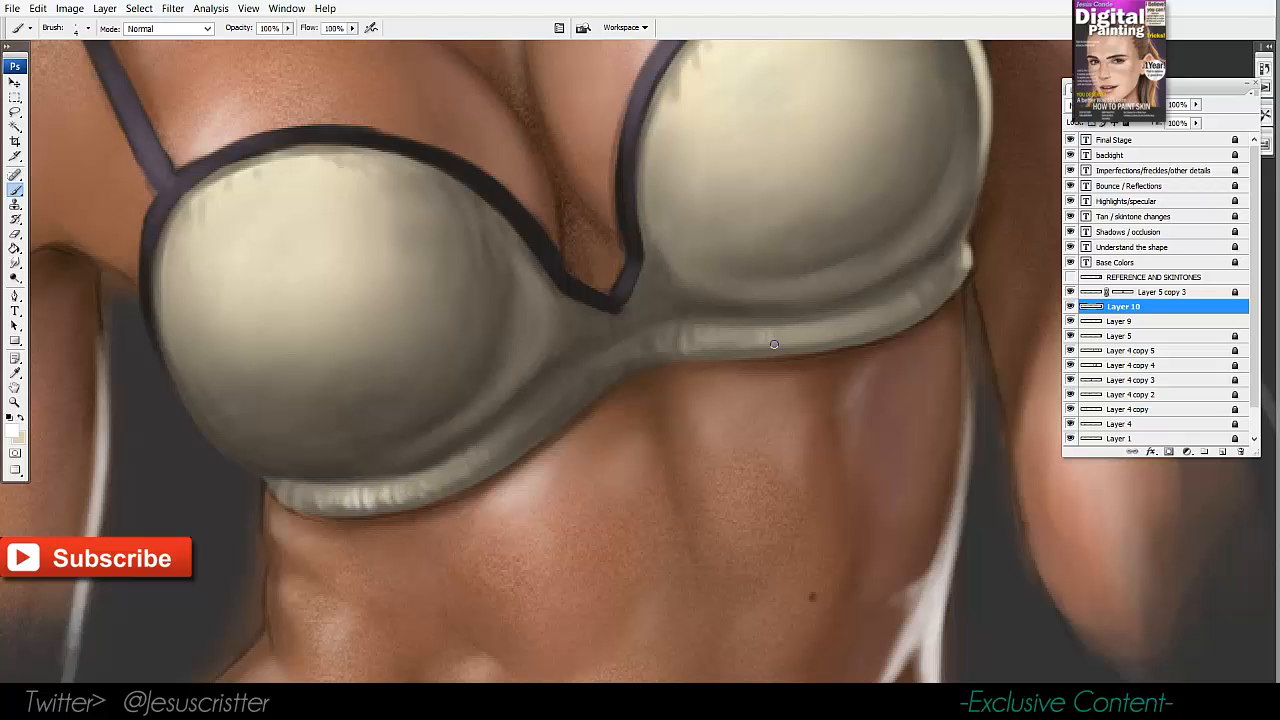
pyautogui.moveTo(774, 344)
pyautogui.mouseDown()
pyautogui.moveTo(849, 328)
pyautogui.moveTo(815, 342)
pyautogui.moveTo(740, 338)
pyautogui.mouseUp()
pyautogui.keyDown('ctrl'); pyautogui.keyDown('alt'); pyautogui.click(788, 634); pyautogui.keyUp('alt'); pyautogui.keyUp('ctrl')
pyautogui.keyDown('ctrl'); pyautogui.keyDown('alt'); pyautogui.click(788, 634); pyautogui.keyUp('alt'); pyautogui.keyUp('ctrl')
pyautogui.keyDown('ctrl'); pyautogui.keyDown('alt'); pyautogui.click(788, 634); pyautogui.keyUp('alt'); pyautogui.keyUp('ctrl')
pyautogui.keyDown('ctrl'); pyautogui.click(788, 634); pyautogui.keyUp('ctrl')
pyautogui.keyDown('ctrl'); pyautogui.click(788, 634); pyautogui.keyUp('ctrl')
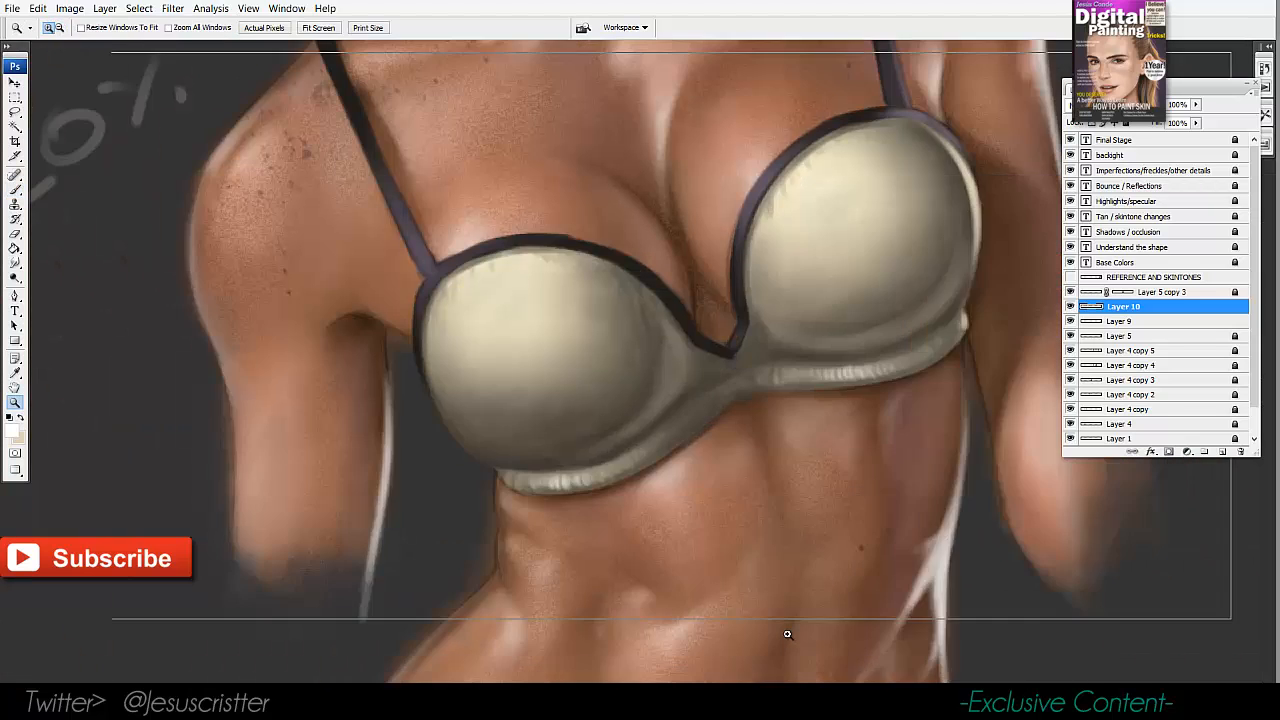
# Paint a near-white highlight along the outer edge of the right-hand cup with a size 4 brush at 100% opacity.
pyautogui.keyDown('ctrl'); pyautogui.click(788, 634); pyautogui.keyUp('ctrl')
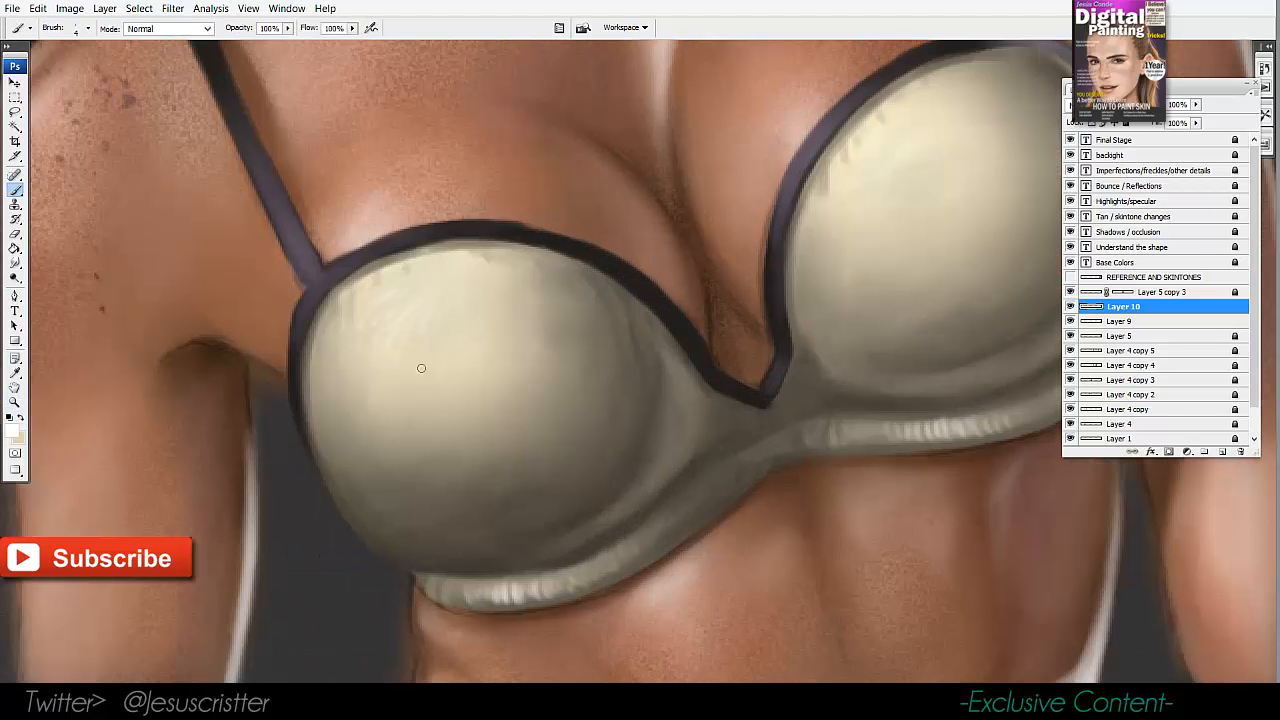
pyautogui.moveTo(921, 147); pyautogui.dragTo(761, 249)
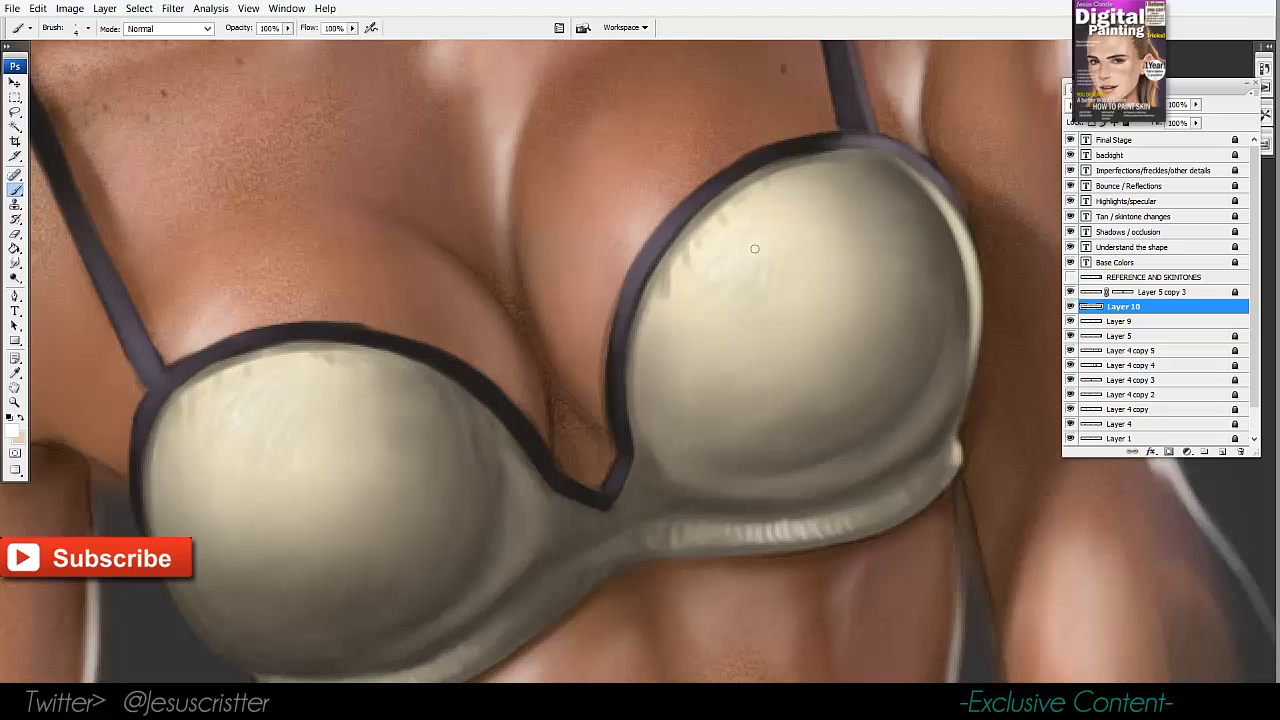
pyautogui.moveTo(979, 268); pyautogui.dragTo(970, 374)
# Sample the gray-cream tone of the bikini bottom and add a new layer above Layer 10.
pyautogui.moveTo(788, 634)
pyautogui.mouseDown()
pyautogui.moveTo(888, 129)
pyautogui.moveTo(830, 255)
pyautogui.mouseUp()
pyautogui.moveTo(390, 499)
pyautogui.mouseDown()
pyautogui.moveTo(345, 500)
pyautogui.moveTo(366, 514)
pyautogui.moveTo(395, 457)
pyautogui.moveTo(640, 520)
pyautogui.mouseUp()
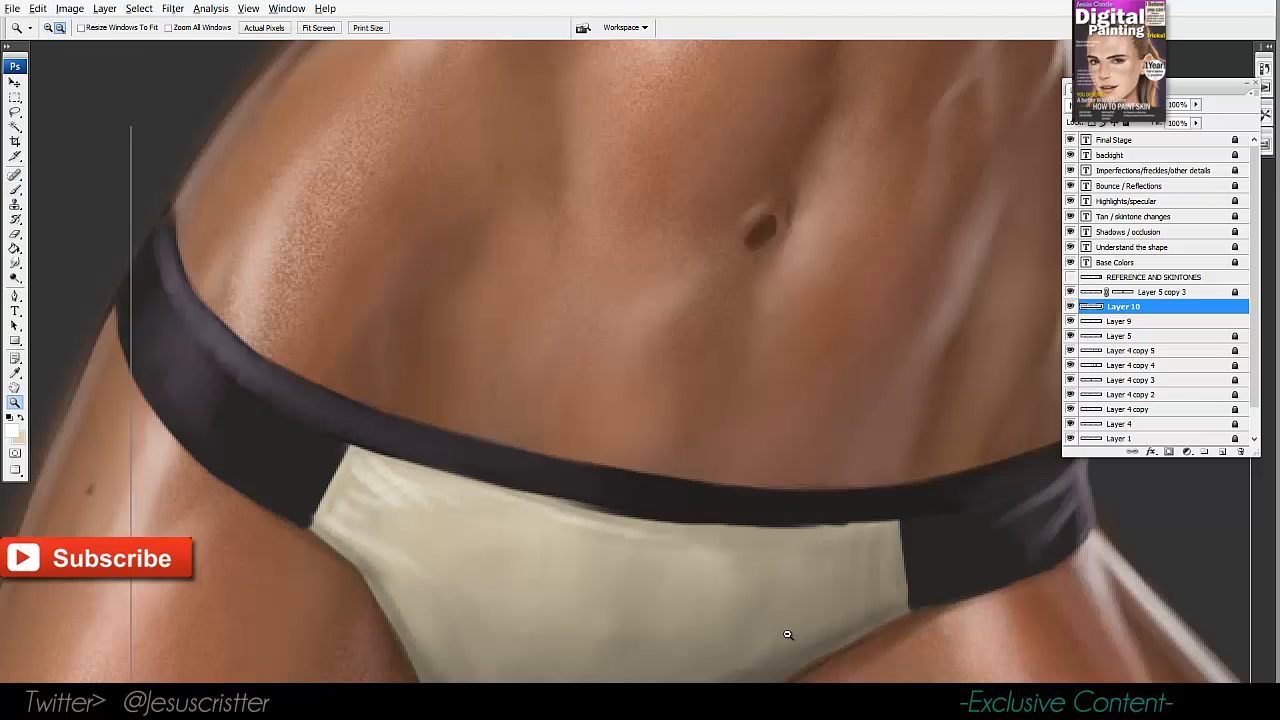
pyautogui.keyDown('alt'); pyautogui.click(788, 634); pyautogui.keyUp('alt')
pyautogui.keyDown('alt'); pyautogui.click(788, 634); pyautogui.keyUp('alt')
pyautogui.moveTo(788, 634); pyautogui.dragTo(768, 646)
pyautogui.keyDown('ctrl'); pyautogui.click(787, 634); pyautogui.keyUp('ctrl')
pyautogui.keyDown('ctrl'); pyautogui.click(787, 634); pyautogui.keyUp('ctrl')
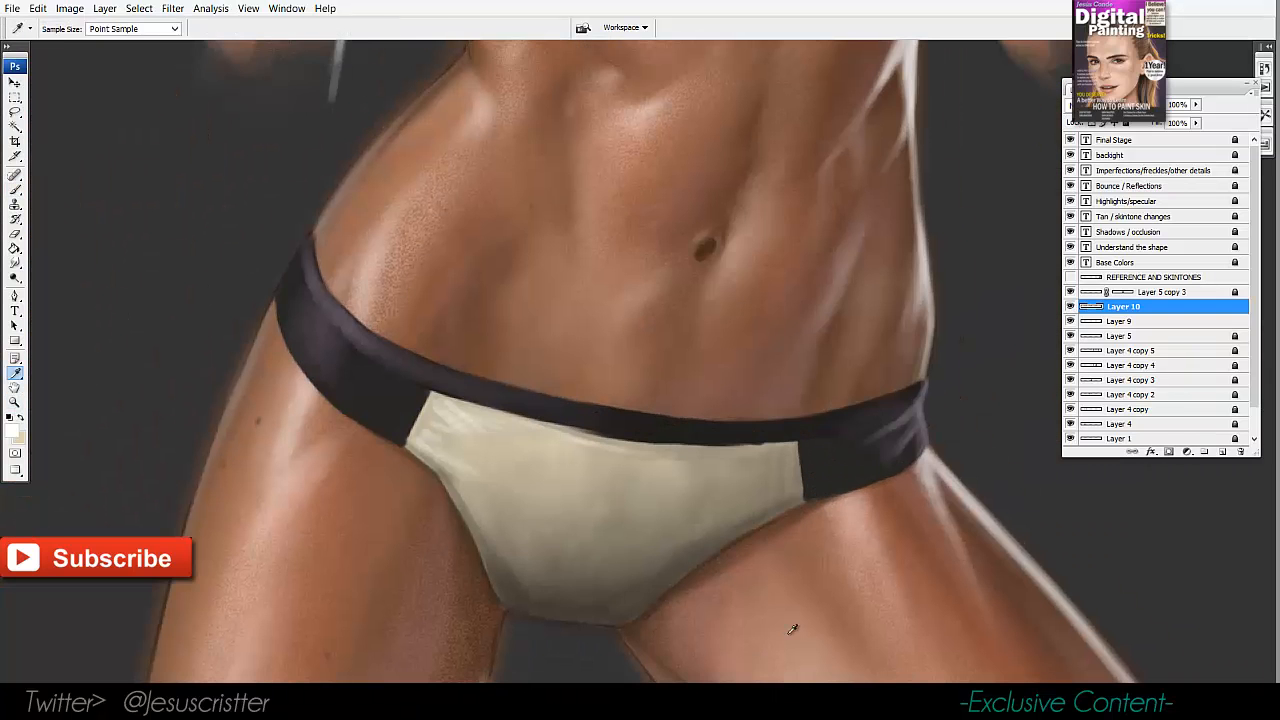
pyautogui.keyDown('alt'); pyautogui.click(709, 489); pyautogui.keyUp('alt')
pyautogui.hotkey('ctrl', 'shift', 'n')
pyautogui.press('Return')
pyautogui.press(']')
pyautogui.press(']')
pyautogui.press(']')
pyautogui.press(']')
pyautogui.press(']')
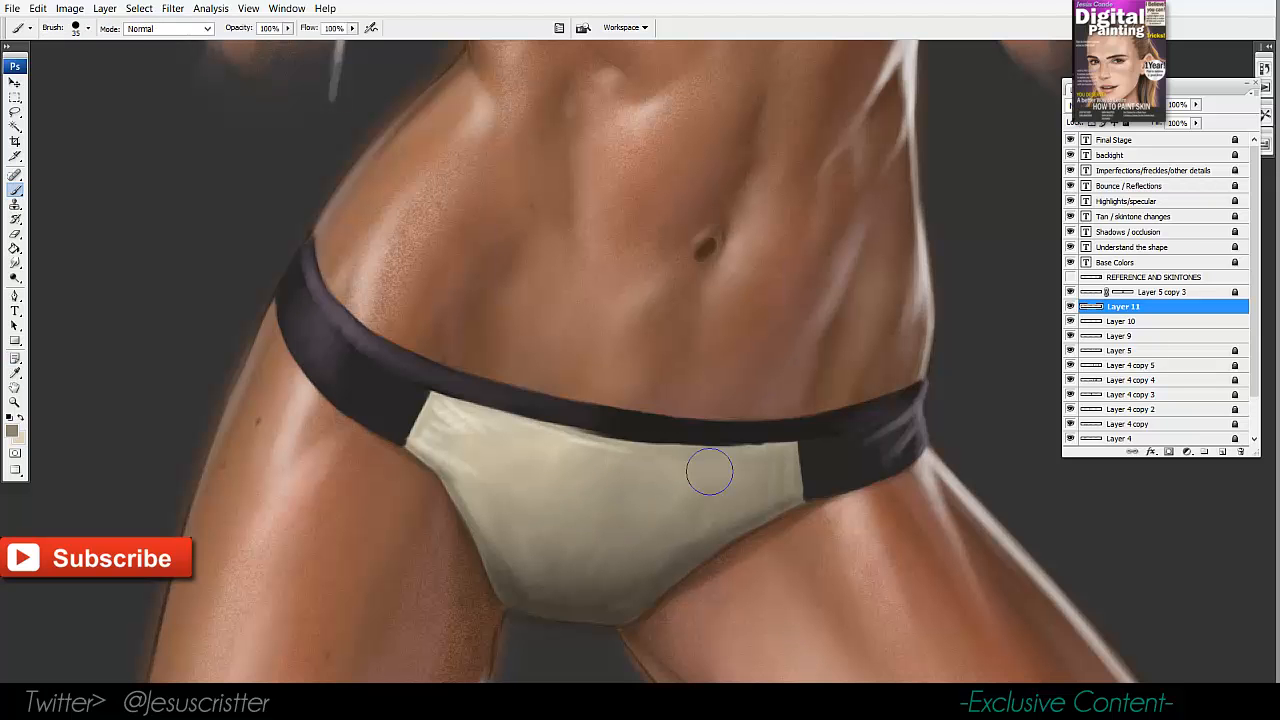
pyautogui.press('[')
pyautogui.press('[')
pyautogui.press('[')
# Sample a muted tone near the left hip and paint fine strokes on the dark waistband there with a size 3 brush.
pyautogui.keyDown('alt'); pyautogui.click(790, 634); pyautogui.keyUp('alt')
pyautogui.moveTo(788, 635); pyautogui.dragTo(789, 635)
pyautogui.keyDown('ctrl'); pyautogui.click(788, 634); pyautogui.keyUp('ctrl')
pyautogui.keyDown('alt'); pyautogui.click(278, 265); pyautogui.keyUp('alt')
pyautogui.press('[')
pyautogui.press('[')
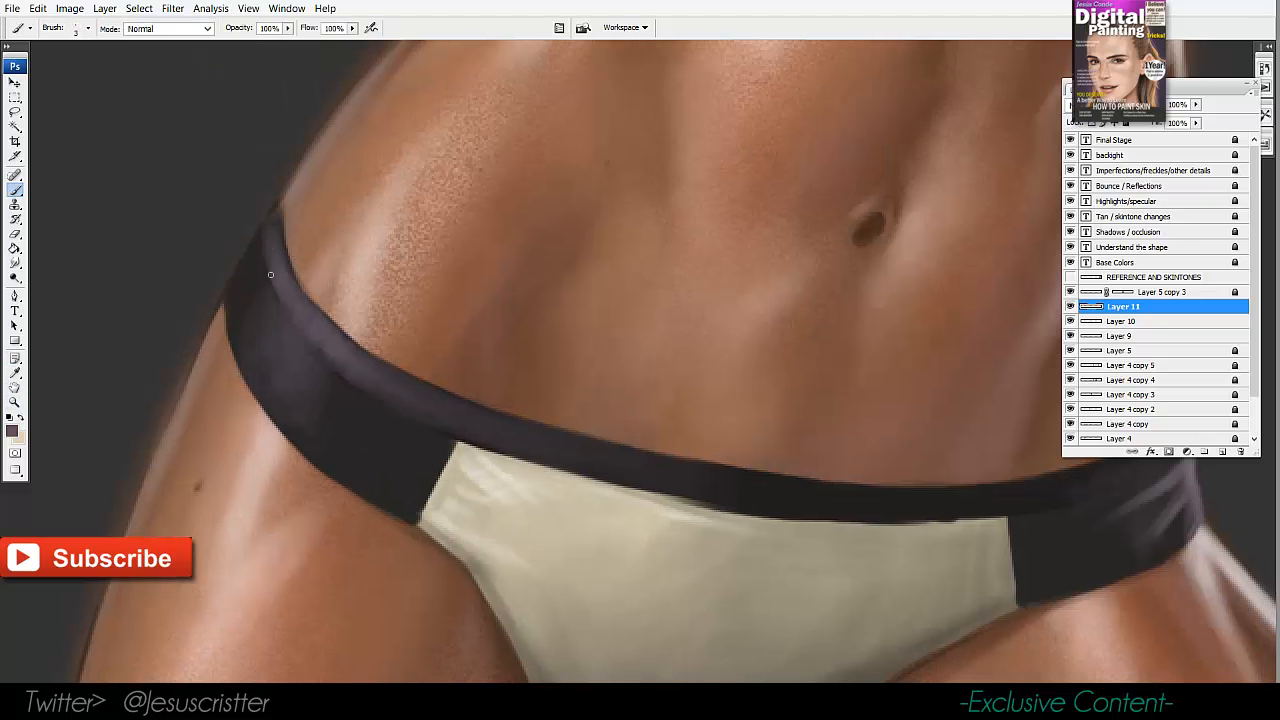
pyautogui.moveTo(270, 274); pyautogui.dragTo(299, 317)
pyautogui.moveTo(355, 390); pyautogui.dragTo(85, 320)
pyautogui.moveTo(657, 452); pyautogui.dragTo(796, 441)
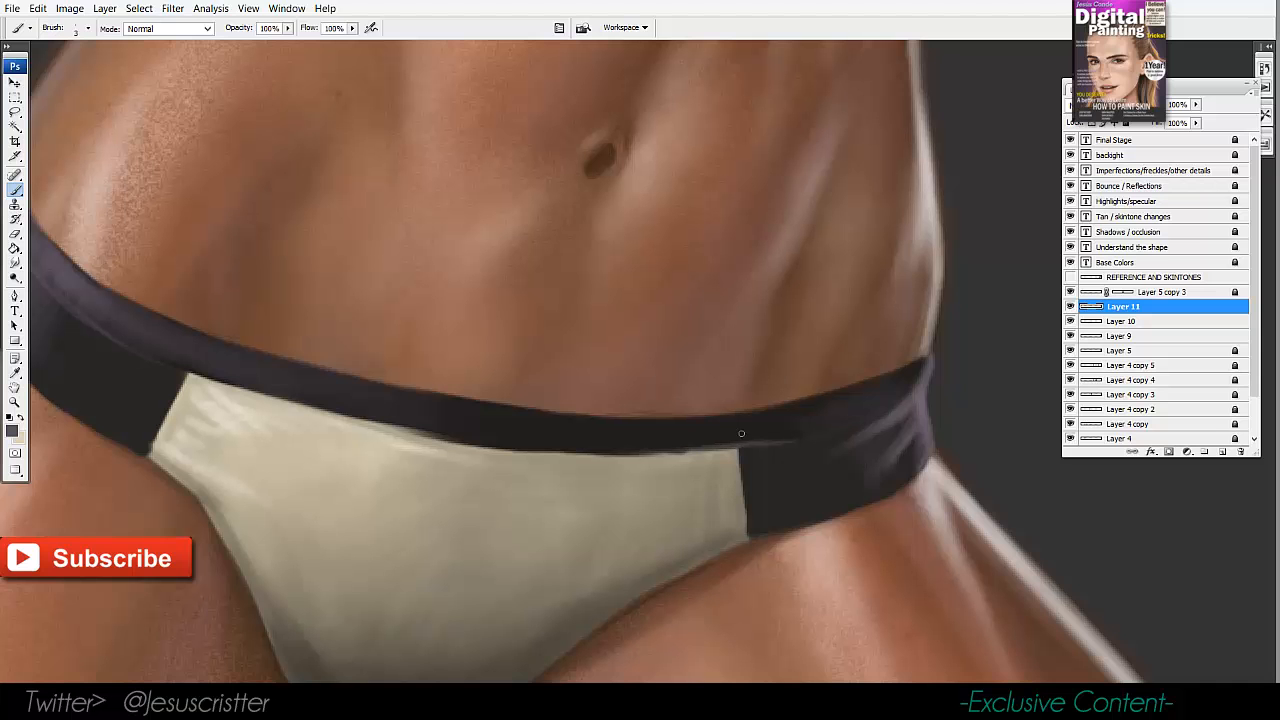
# Paint short vertical fabric streaks across the dark waistband and the left hip's side panel.
pyautogui.moveTo(640, 415); pyautogui.dragTo(816, 403)
pyautogui.moveTo(786, 437); pyautogui.dragTo(786, 413)
pyautogui.moveTo(594, 436); pyautogui.dragTo(588, 412)
pyautogui.moveTo(501, 438); pyautogui.dragTo(499, 412)
pyautogui.moveTo(326, 401); pyautogui.dragTo(304, 375)
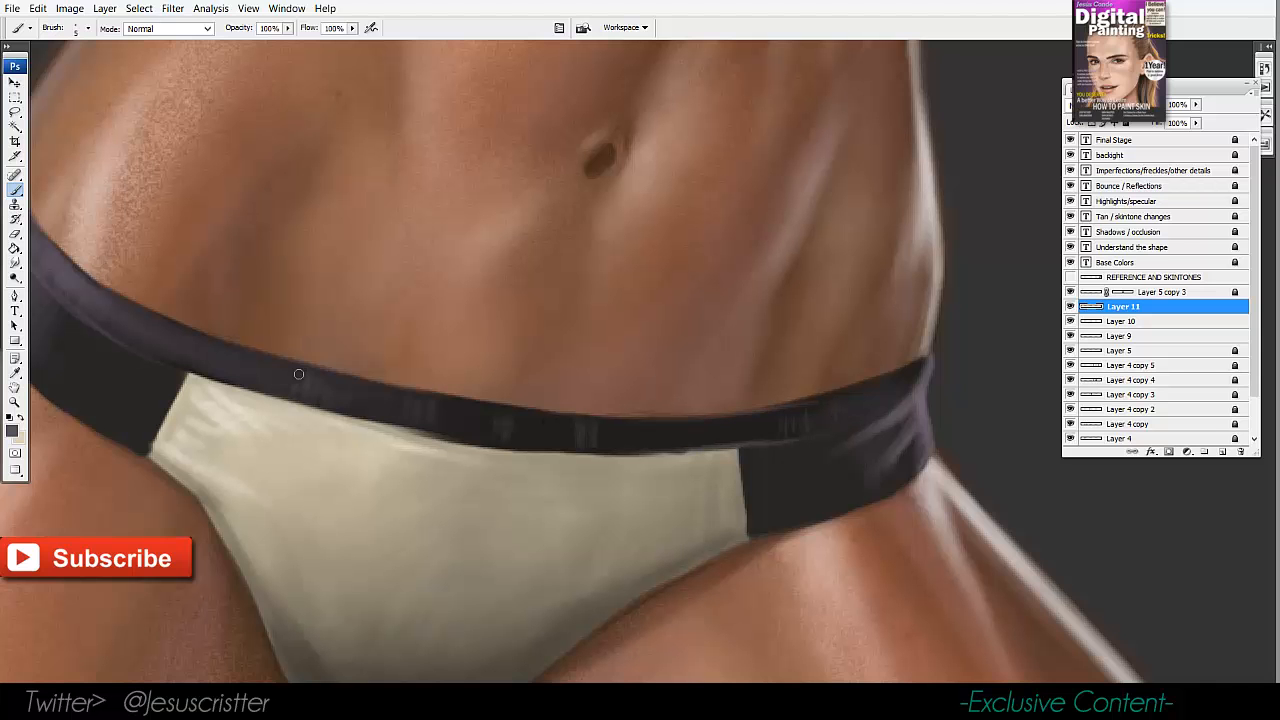
pyautogui.moveTo(102, 353); pyautogui.dragTo(204, 363)
pyautogui.moveTo(788, 635); pyautogui.dragTo(802, 671)
pyautogui.moveTo(98, 354); pyautogui.dragTo(153, 423)
pyautogui.moveTo(116, 394); pyautogui.dragTo(178, 450)
# Merge Layers 11 and 10 into Layer 9 and brighten the left hip's waistband with the Dodge tool on Highlights at 100% exposure.
pyautogui.keyDown('alt'); pyautogui.click(788, 635); pyautogui.keyUp('alt')
pyautogui.keyDown('alt'); pyautogui.click(788, 635); pyautogui.keyUp('alt')
pyautogui.moveTo(788, 635); pyautogui.dragTo(924, 648)
pyautogui.keyDown('ctrl'); pyautogui.click(788, 635); pyautogui.keyUp('ctrl')
pyautogui.moveTo(1043, 165); pyautogui.dragTo(31, 678)
pyautogui.moveTo(352, 420); pyautogui.dragTo(308, 480)
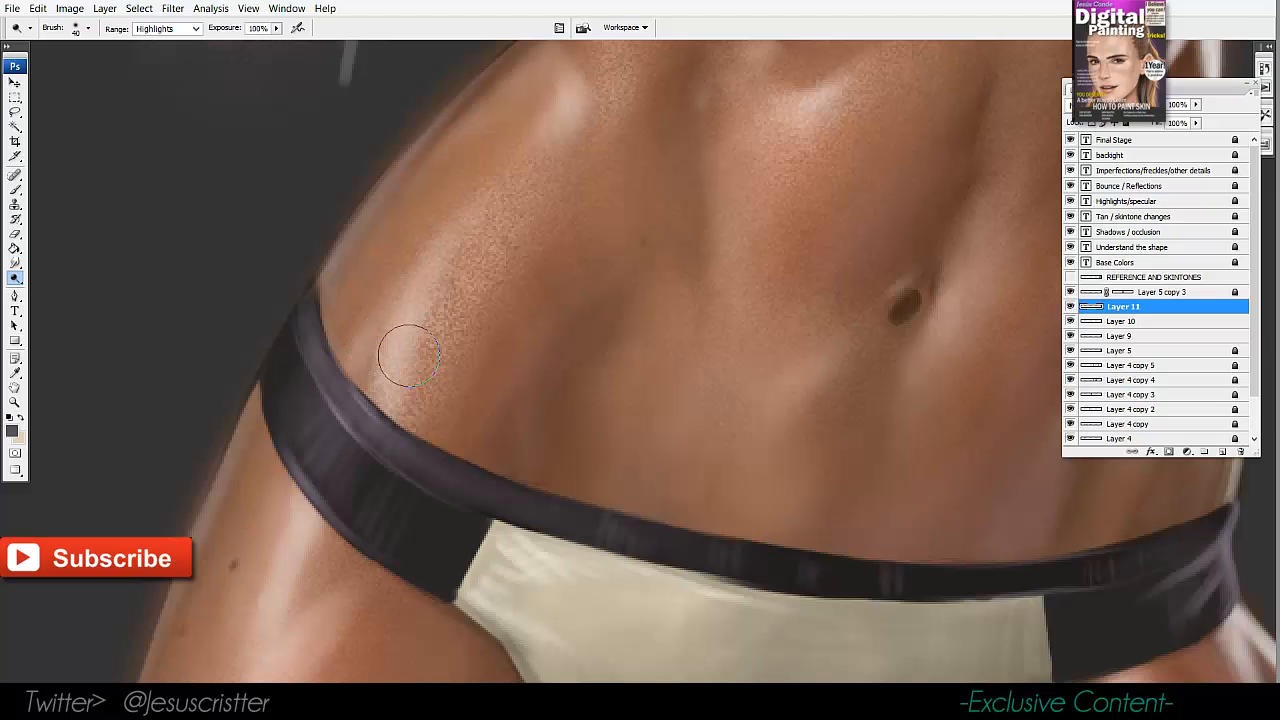
pyautogui.hotkey('ctrl', 'z')
pyautogui.hotkey('ctrl', 'e')
pyautogui.hotkey('ctrl', 'e')
pyautogui.moveTo(365, 359); pyautogui.dragTo(363, 408)
# Dodge the highlights on the bra's dark trim along the right-hand cup with a size 30 brush at 100% exposure.
pyautogui.scroll(15, 786, 634)
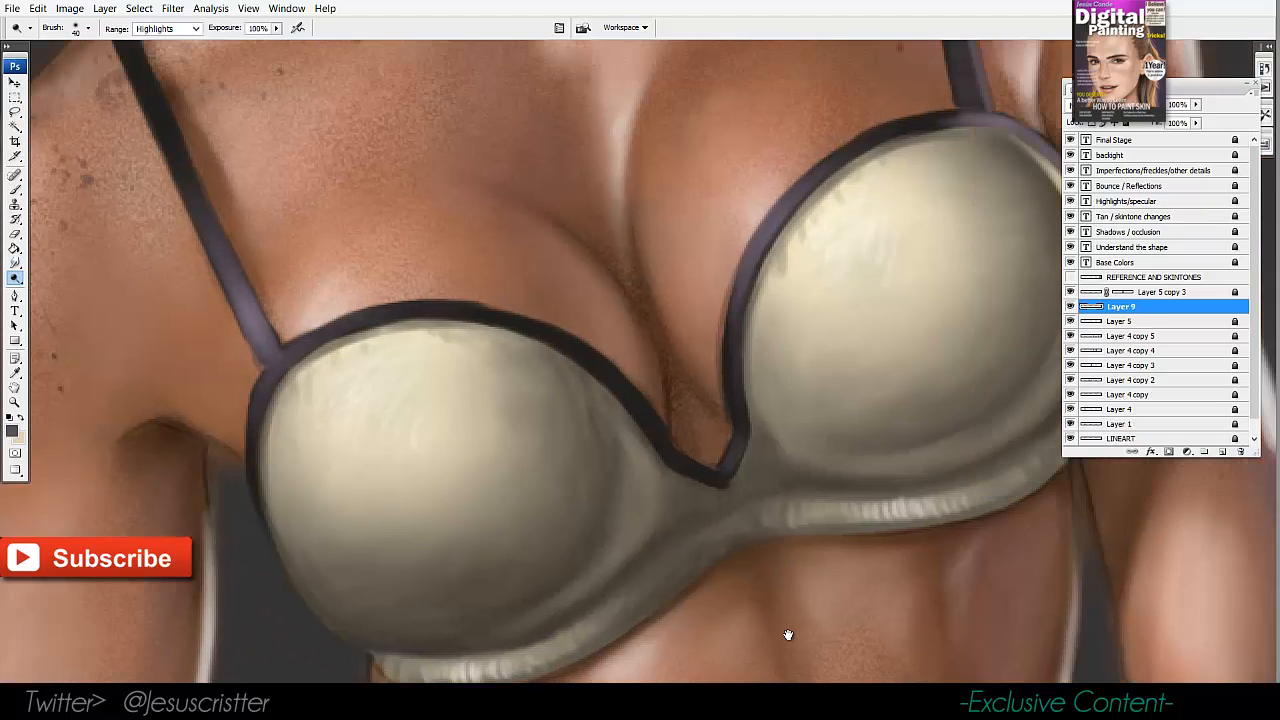
pyautogui.moveTo(788, 635); pyautogui.dragTo(731, 705)
pyautogui.moveTo(682, 306); pyautogui.dragTo(704, 285)
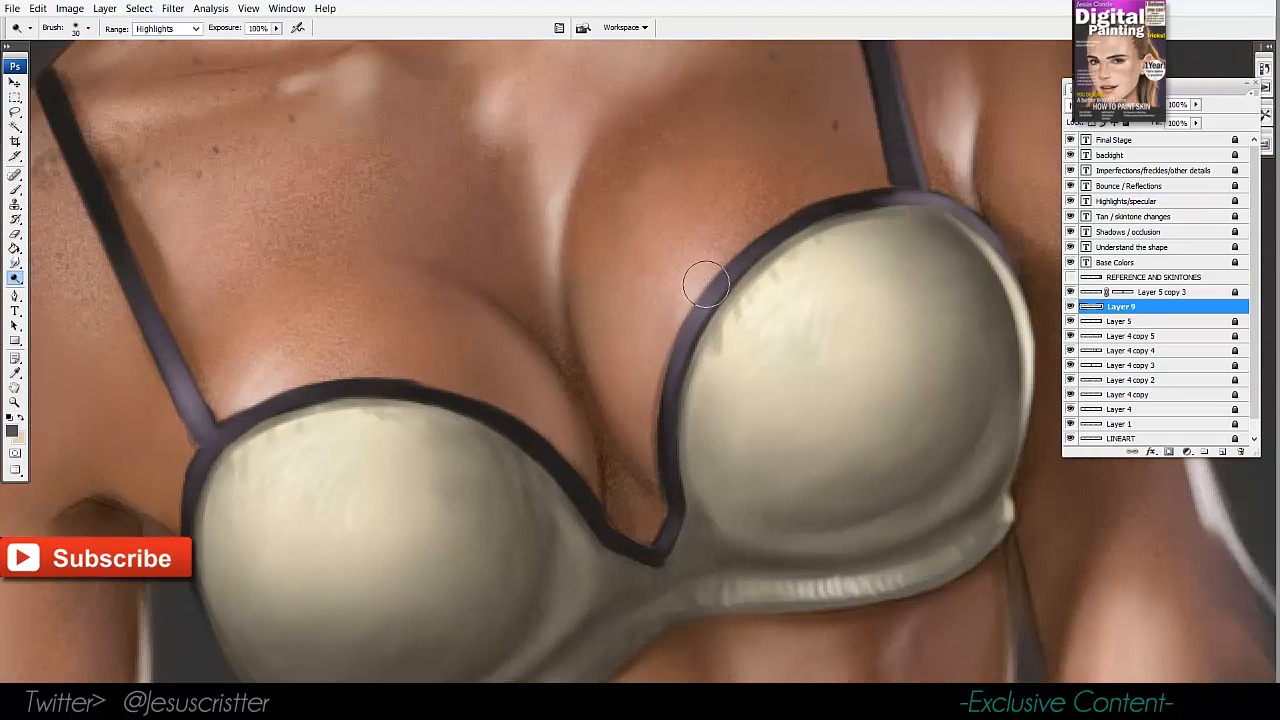
pyautogui.moveTo(740, 226); pyautogui.dragTo(654, 439)
pyautogui.moveTo(791, 243); pyautogui.dragTo(838, 385)
# Dodge the folds and outer edge of the dark side panel on the right hip.
pyautogui.keyDown('alt'); pyautogui.click(788, 635); pyautogui.keyUp('alt')
pyautogui.keyDown('alt'); pyautogui.click(788, 635); pyautogui.keyUp('alt')
pyautogui.scroll(-5, 788, 635)
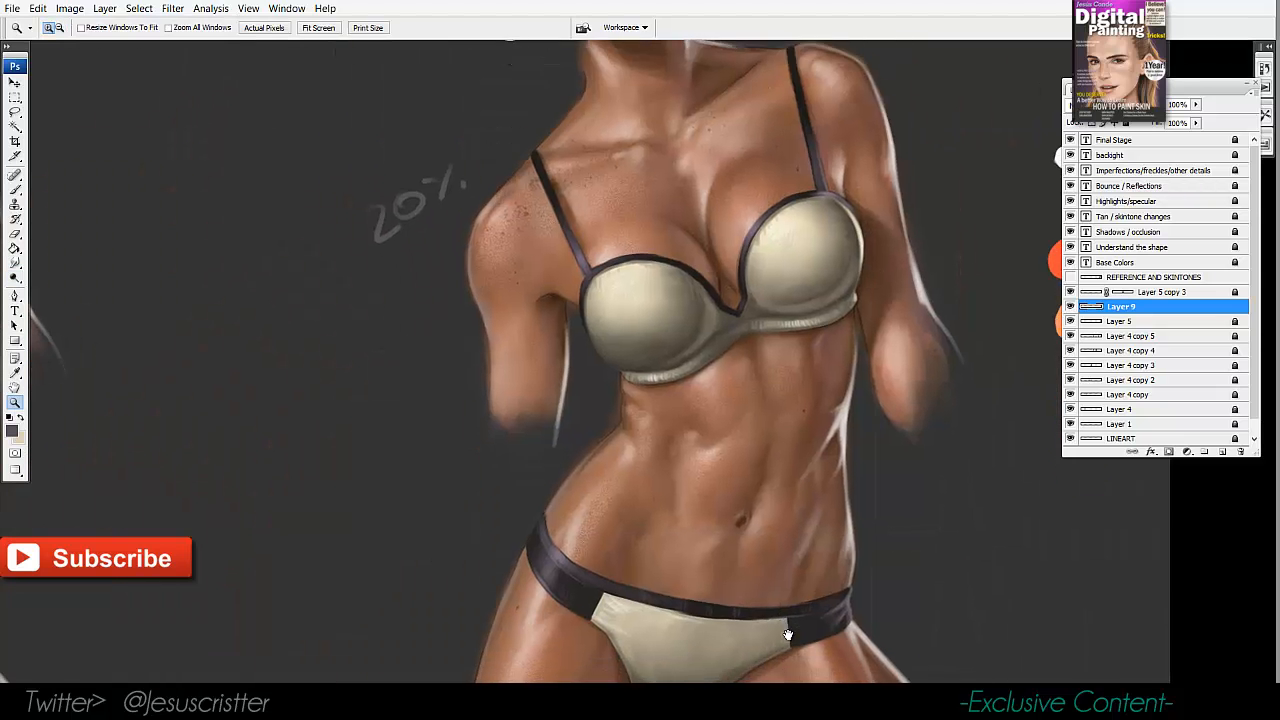
pyautogui.moveTo(833, 505)
pyautogui.mouseDown()
pyautogui.moveTo(842, 480)
pyautogui.moveTo(836, 490)
pyautogui.mouseUp()
pyautogui.moveTo(881, 393); pyautogui.dragTo(872, 384)
pyautogui.moveTo(788, 635); pyautogui.dragTo(774, 608)
# Sample cream tones from the bikini bottom and soften the streaks on its upper front with a size 15 brush.
pyautogui.keyDown('ctrl'); pyautogui.click(788, 635); pyautogui.keyUp('ctrl')
pyautogui.press('b')
pyautogui.keyDown('alt'); pyautogui.click(448, 530); pyautogui.keyUp('alt')
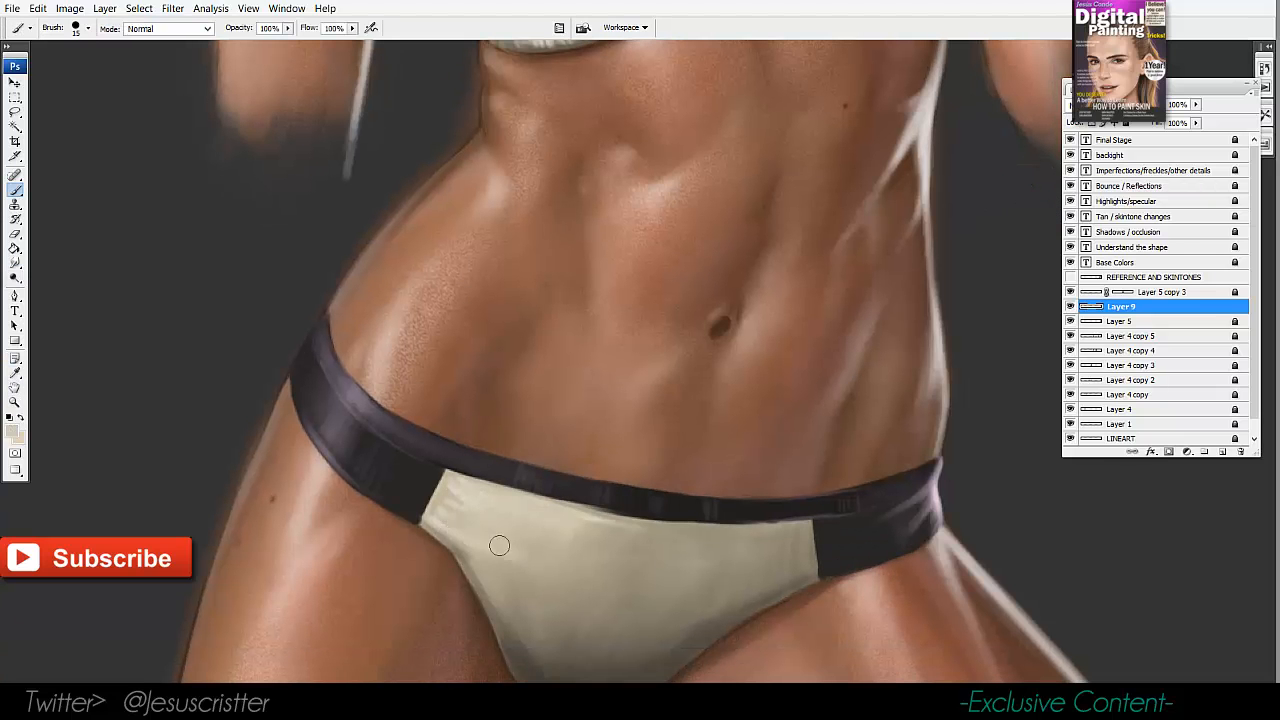
pyautogui.press('i')
pyautogui.click(792, 629)
pyautogui.press('b')
pyautogui.moveTo(543, 515)
pyautogui.mouseDown()
pyautogui.moveTo(611, 522)
pyautogui.moveTo(577, 521)
pyautogui.mouseUp()
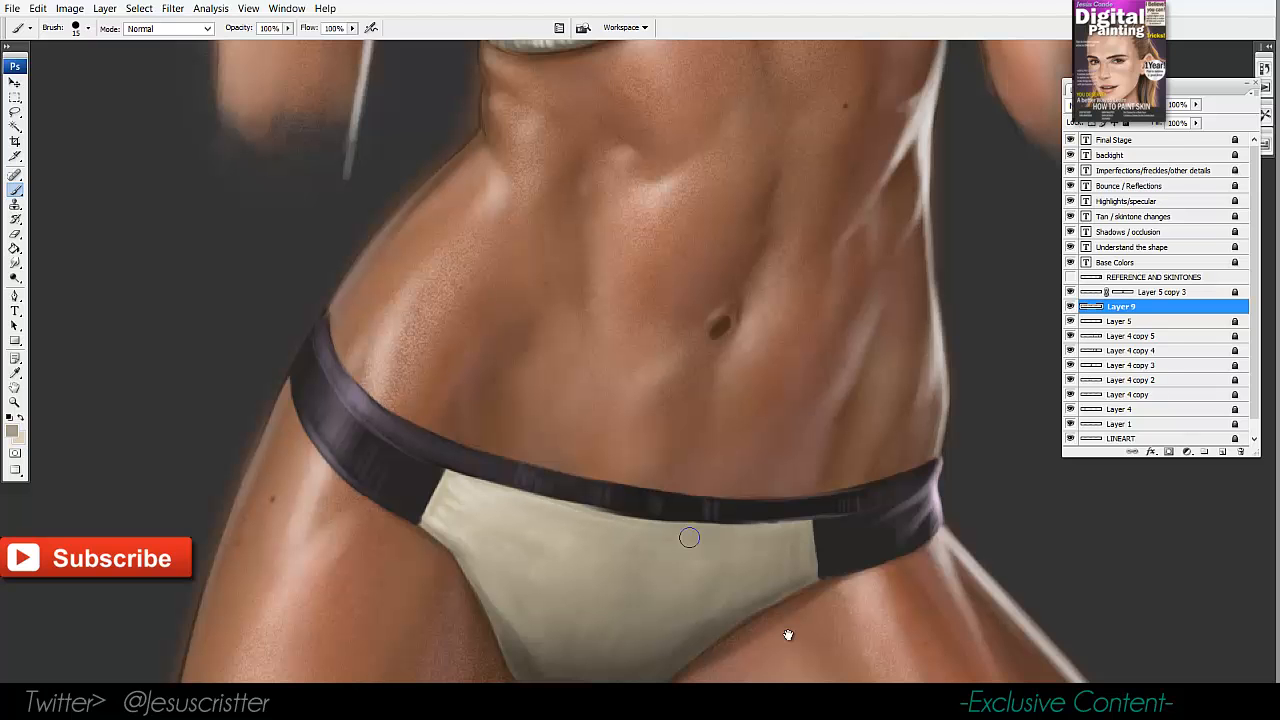
pyautogui.moveTo(541, 567); pyautogui.dragTo(517, 525)
# Sample darker fabric tones and shade the lower left side of the bikini bottom with the size 15 brush.
pyautogui.keyDown('alt'); pyautogui.click(531, 629); pyautogui.keyUp('alt')
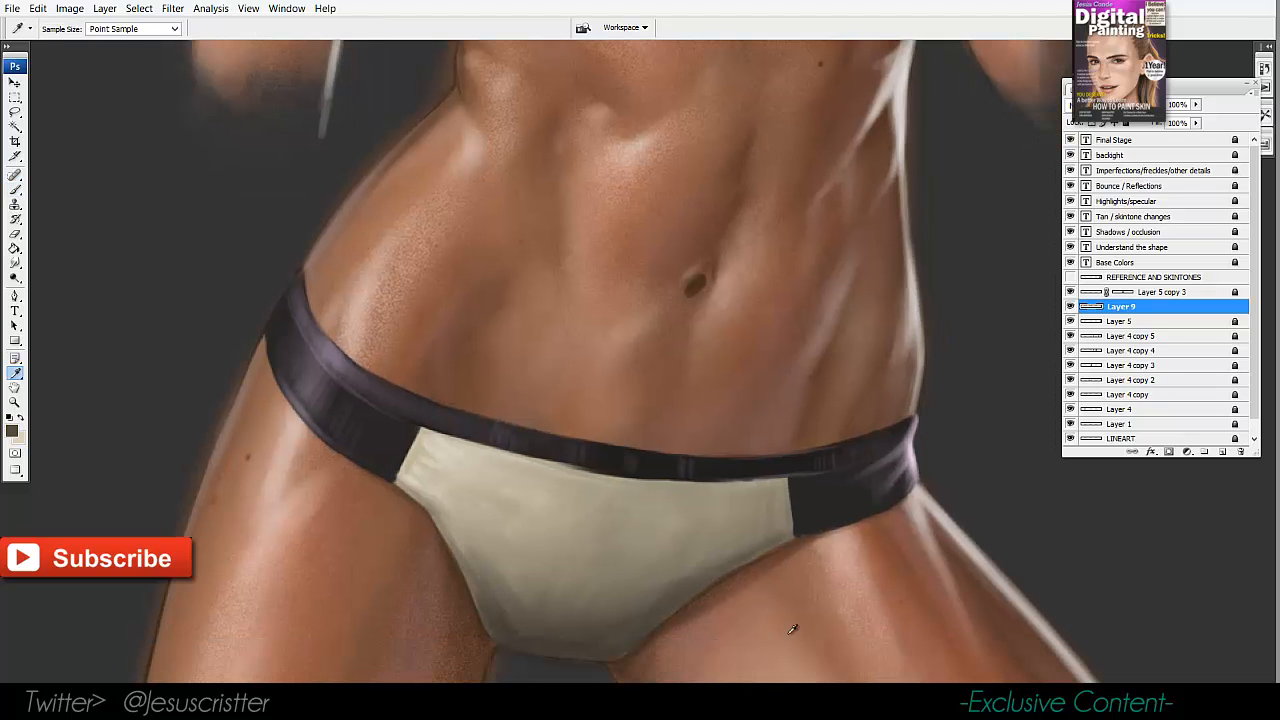
pyautogui.keyDown('alt'); pyautogui.click(468, 535); pyautogui.keyUp('alt')
pyautogui.moveTo(480, 581)
pyautogui.mouseDown()
pyautogui.moveTo(500, 572)
pyautogui.moveTo(591, 632)
pyautogui.moveTo(526, 600)
pyautogui.moveTo(518, 576)
pyautogui.mouseUp()
pyautogui.keyDown('alt'); pyautogui.click(488, 622); pyautogui.keyUp('alt')
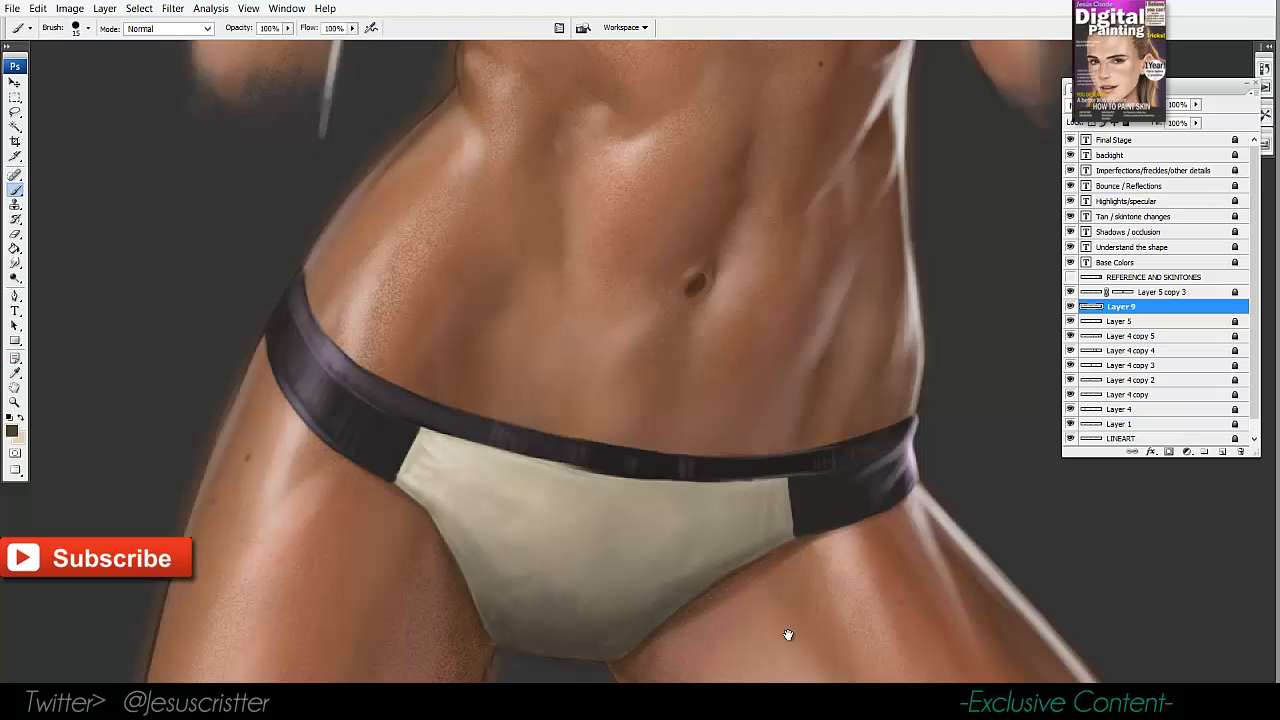
# Unlock Layer 5 and merge Layer 9 down into it.
pyautogui.keyDown('alt'); pyautogui.click(787, 634); pyautogui.keyUp('alt')
pyautogui.keyDown('alt'); pyautogui.click(787, 634); pyautogui.keyUp('alt')
pyautogui.keyDown('alt'); pyautogui.click(787, 634); pyautogui.keyUp('alt')
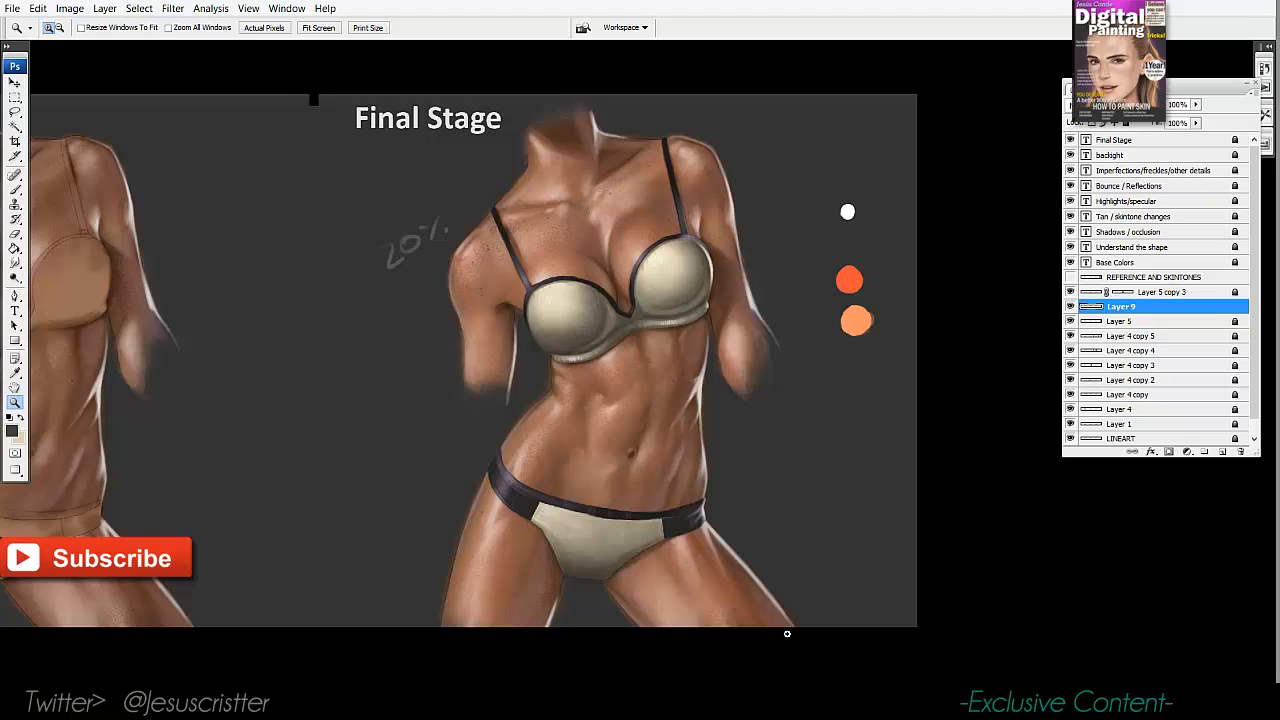
pyautogui.moveTo(787, 634); pyautogui.dragTo(793, 607)
pyautogui.hotkey('alt', '[')
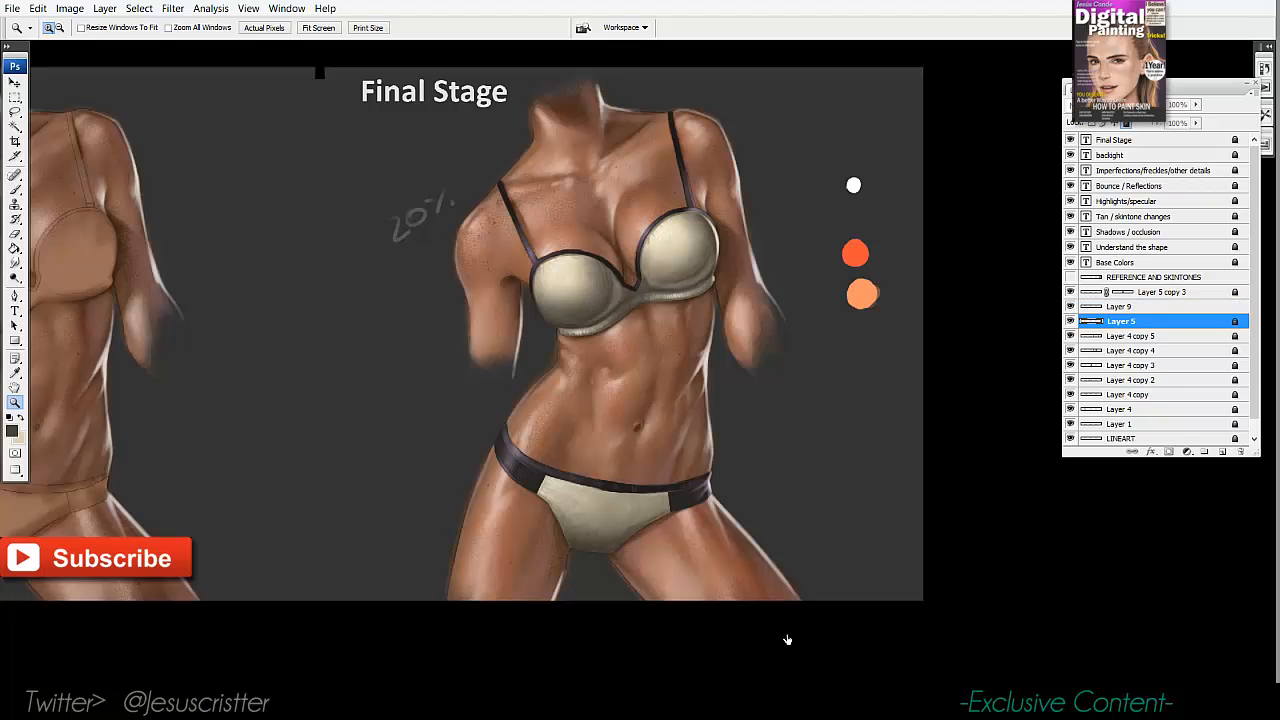
pyautogui.press('/')
pyautogui.hotkey('alt', ']')
pyautogui.hotkey('ctrl', 'e')
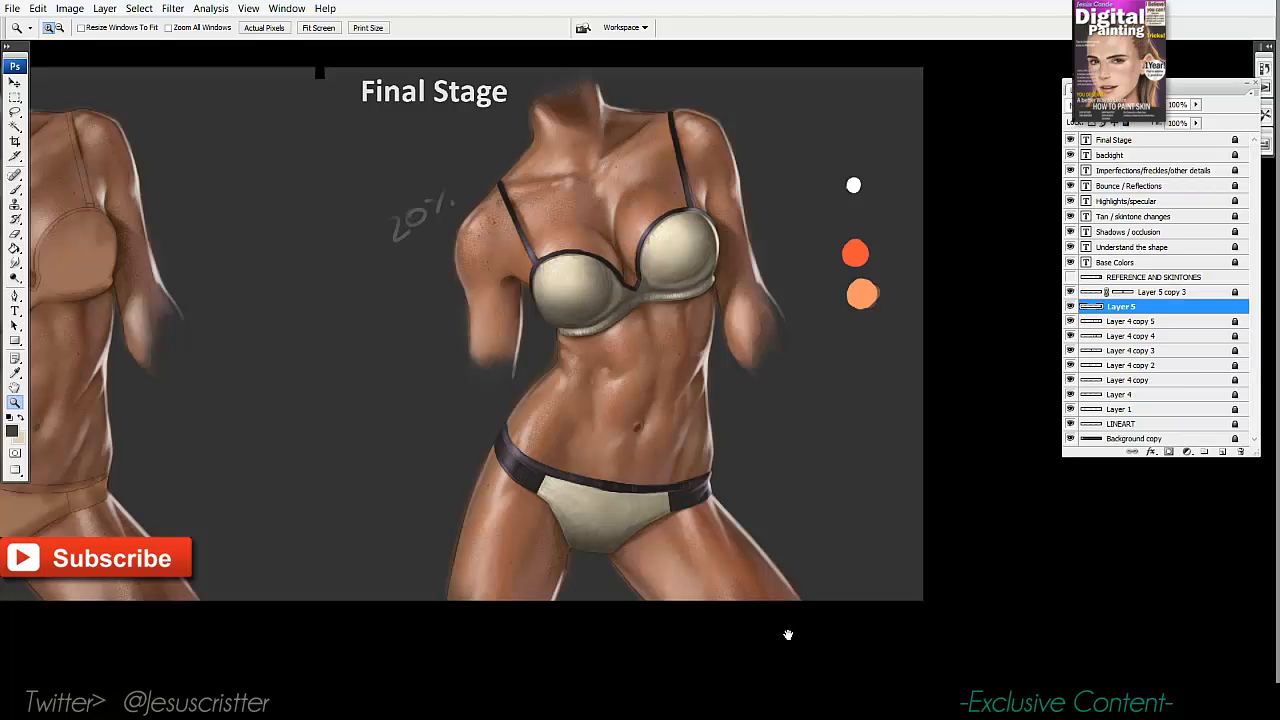
# Add a new layer above Layer 5 and paint a small light-cream connector at the left strap's base with a size 2 brush.
pyautogui.moveTo(787, 634); pyautogui.dragTo(796, 665)
pyautogui.hotkey('ctrl', 'shift', 'alt', 'n')
pyautogui.hotkey('ctrl', '+')
pyautogui.hotkey('ctrl', '+')
pyautogui.hotkey('ctrl', '+')
pyautogui.keyDown('alt'); pyautogui.click(600, 420); pyautogui.keyUp('alt')
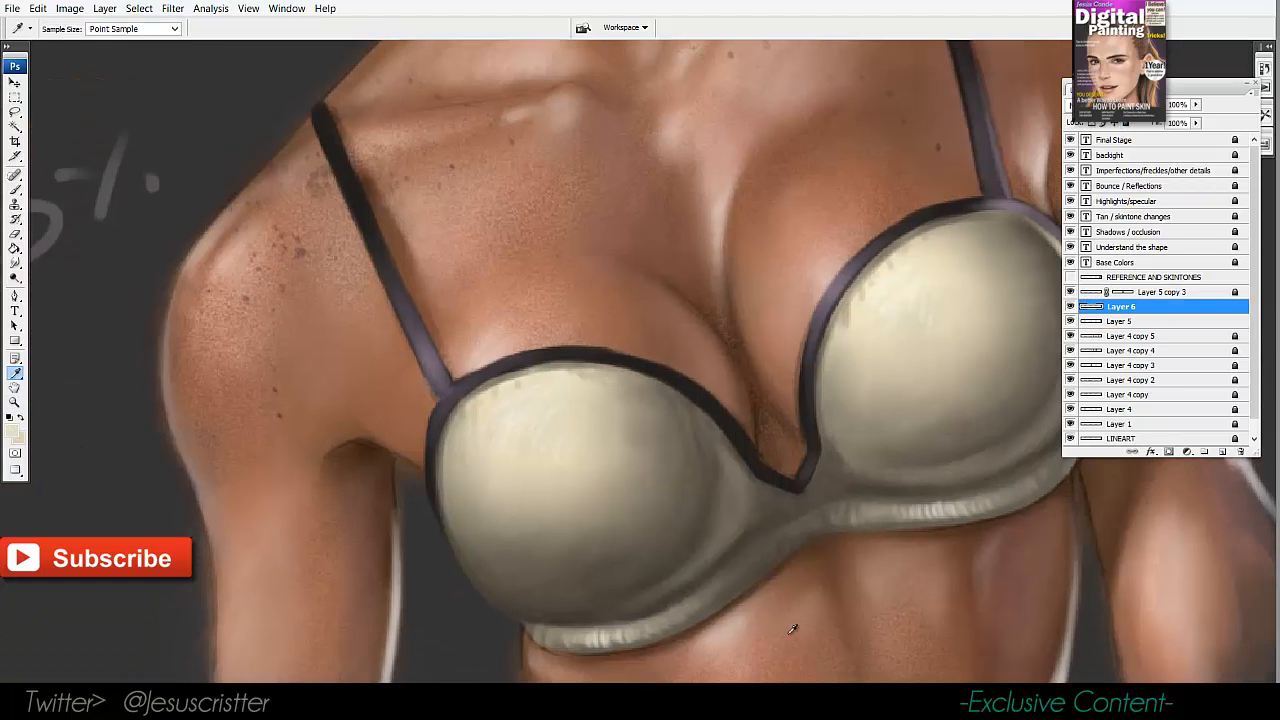
pyautogui.hotkey('ctrl', '+')
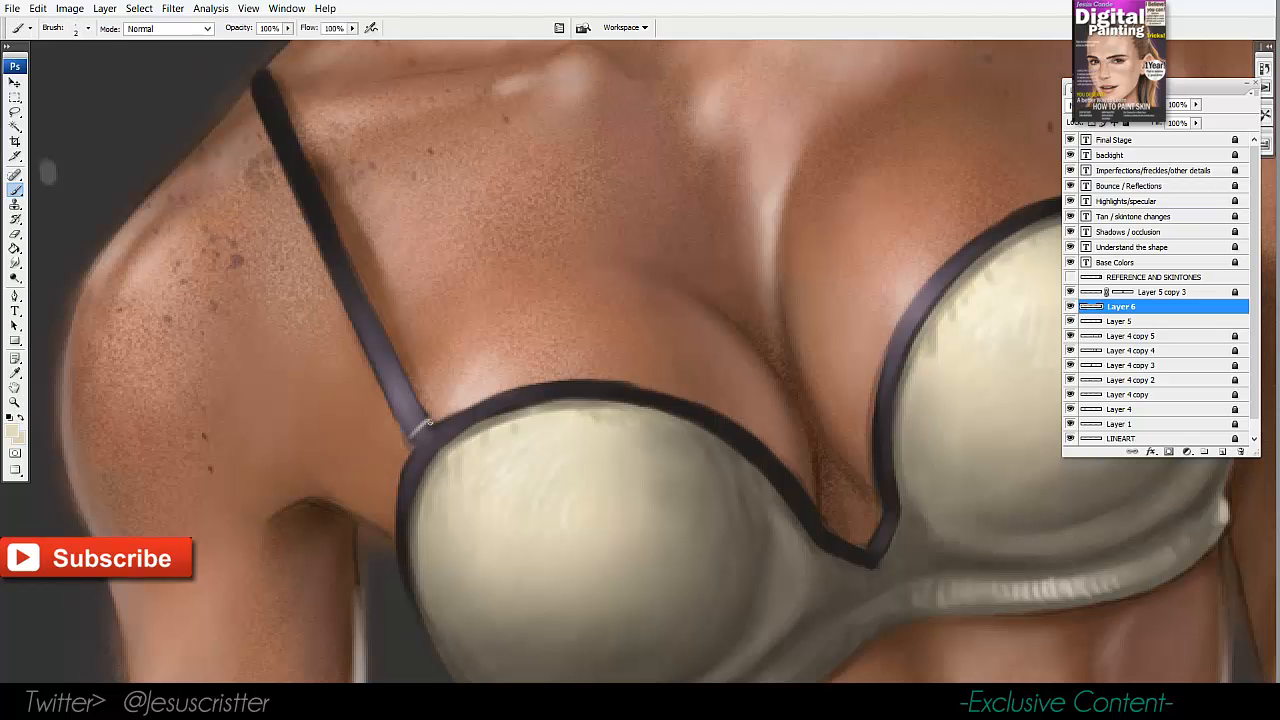
pyautogui.moveTo(788, 622); pyautogui.dragTo(356, 719)
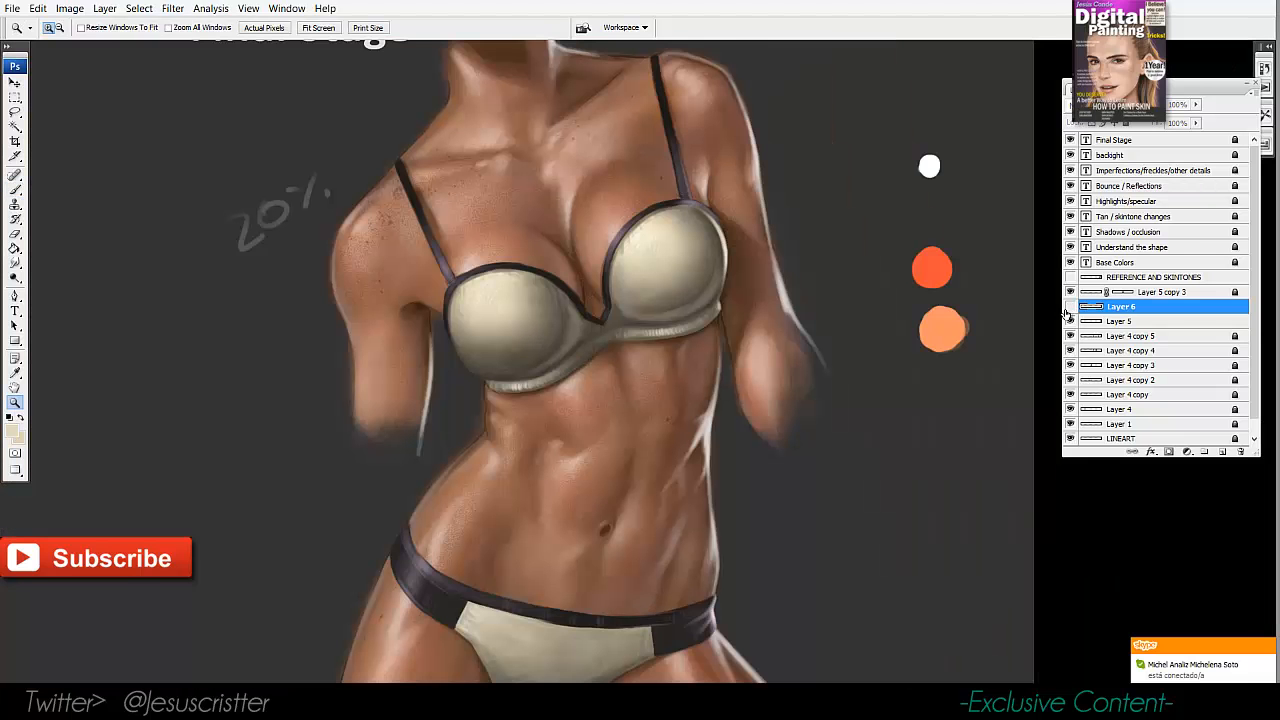
pyautogui.click(1069, 307)
# Paint a matching small connector at the base of the right strap with the size 2 brush.
pyautogui.moveTo(784, 145); pyautogui.dragTo(646, 273)
pyautogui.press('b')
pyautogui.keyDown('alt'); pyautogui.click(512, 283); pyautogui.keyUp('alt')
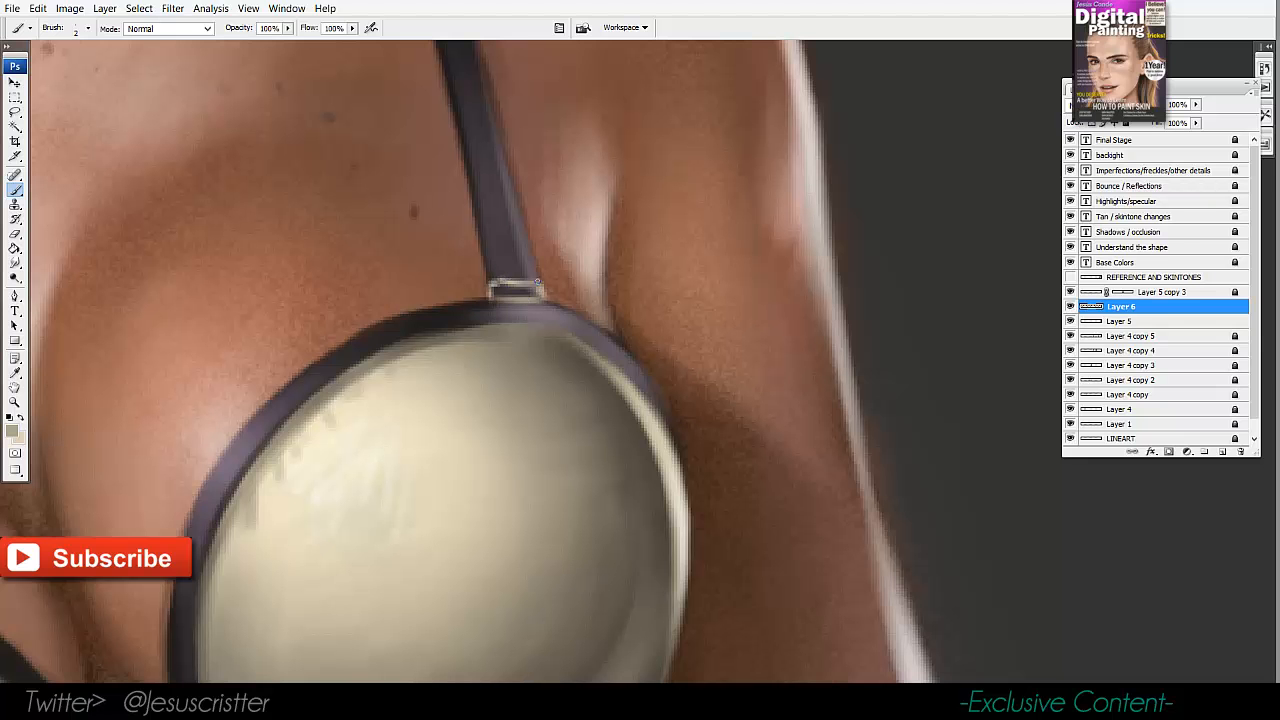
pyautogui.keyDown('alt'); pyautogui.click(520, 291); pyautogui.keyUp('alt')
pyautogui.moveTo(138, 361); pyautogui.dragTo(900, 152)
# Sample nearby tones and paint a skin-colored gap inside the left strap's connector.
pyautogui.keyDown('alt'); pyautogui.click(257, 428); pyautogui.keyUp('alt')
pyautogui.moveTo(297, 415)
pyautogui.mouseDown()
pyautogui.moveTo(304, 406)
pyautogui.moveTo(281, 416)
pyautogui.moveTo(289, 434)
pyautogui.mouseUp()
pyautogui.keyDown('alt'); pyautogui.click(346, 411); pyautogui.keyUp('alt')
pyautogui.moveTo(286, 408); pyautogui.dragTo(321, 394)
pyautogui.keyDown('alt'); pyautogui.click(295, 382); pyautogui.keyUp('alt')
# Sample nearby skin and paint the gap inside the right strap's connector.
pyautogui.moveTo(953, 204)
pyautogui.mouseDown()
pyautogui.moveTo(674, 234)
pyautogui.moveTo(291, 380)
pyautogui.mouseUp()
pyautogui.keyDown('alt'); pyautogui.click(604, 211); pyautogui.keyUp('alt')
pyautogui.moveTo(576, 233); pyautogui.dragTo(599, 234)
pyautogui.press('z')
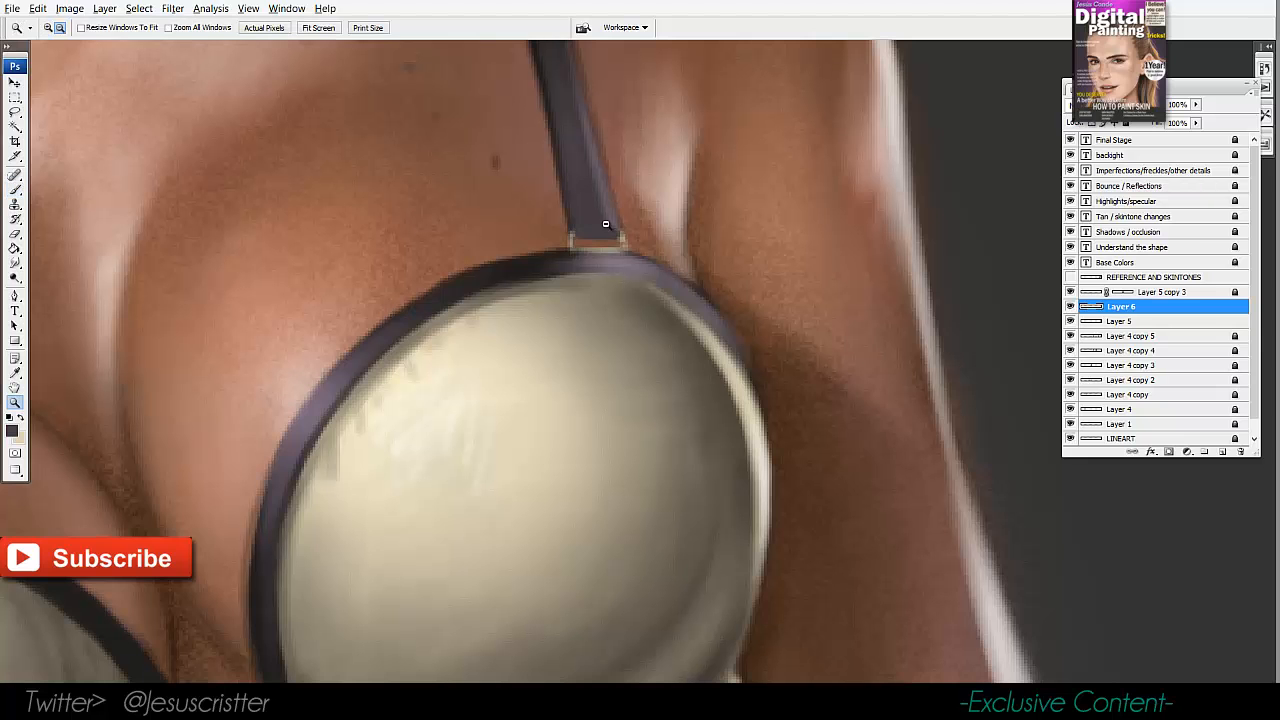
pyautogui.keyDown('alt'); pyautogui.click(626, 215); pyautogui.keyUp('alt')
pyautogui.keyDown('alt'); pyautogui.click(636, 209); pyautogui.keyUp('alt')
pyautogui.keyDown('alt'); pyautogui.click(643, 204); pyautogui.keyUp('alt')
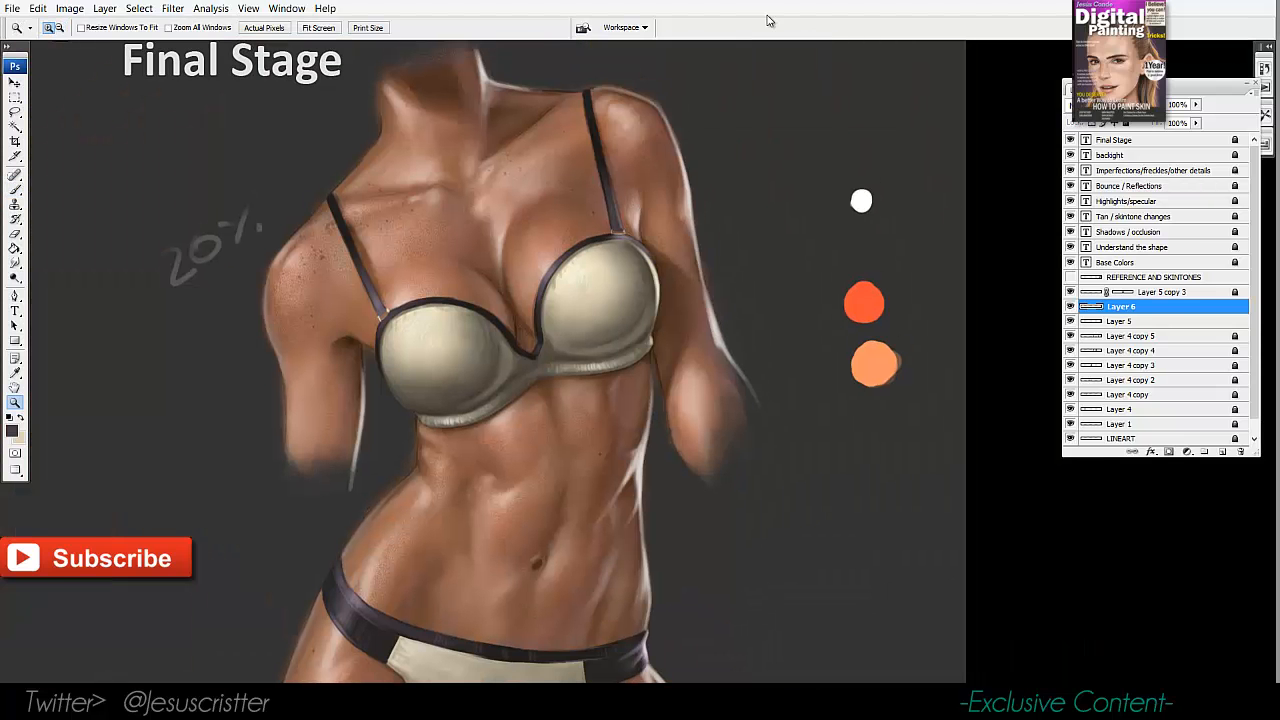
# Add a new layer above Layer 6 and paint scattered near-black polka dots on the left-hand cup with a size 2 brush.
pyautogui.hotkey('ctrl', 'shift', 'alt', 'n')
pyautogui.moveTo(446, 526); pyautogui.dragTo(466, 472)
pyautogui.click(445, 505)
pyautogui.click(445, 505)
pyautogui.press('i')
pyautogui.click(370, 653)
pyautogui.moveTo(390, 48); pyautogui.dragTo(376, 290)
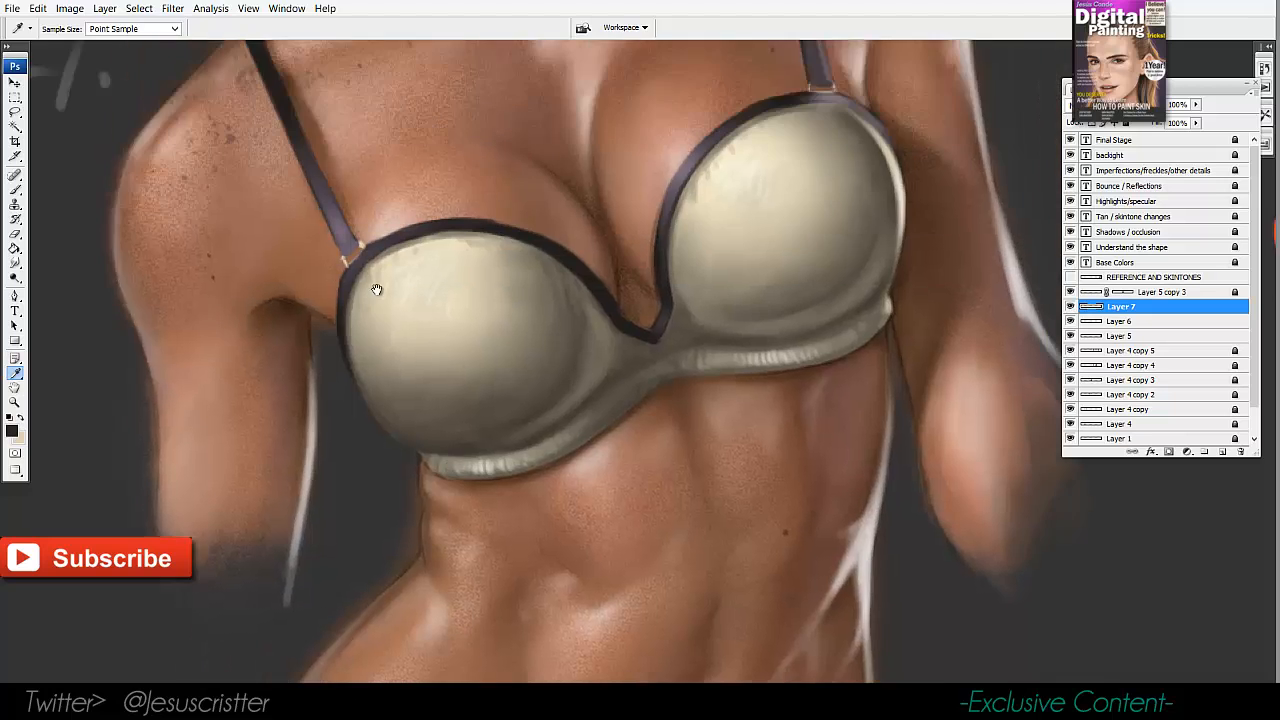
pyautogui.press('z')
pyautogui.click(431, 284)
pyautogui.press('b')
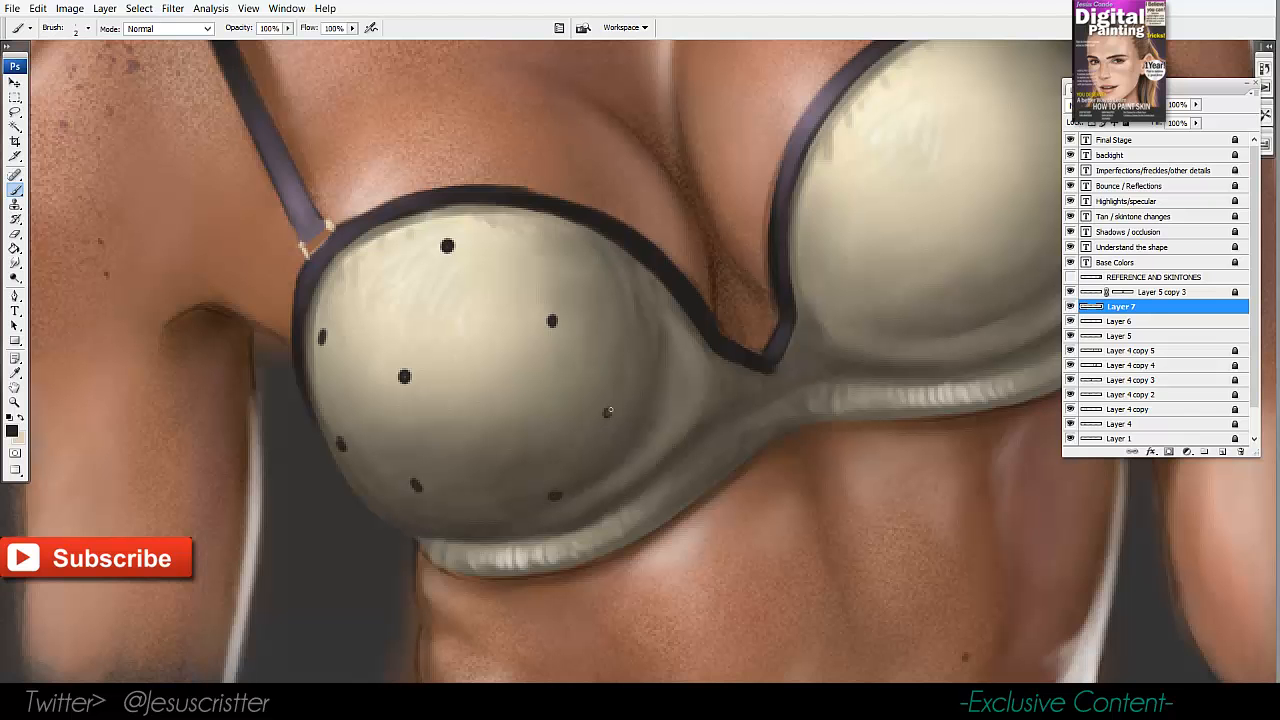
# Paint near-black polka dots over the right-hand cup, the center bridge and the lower band, filling gaps on the left-hand cup.
pyautogui.moveTo(685, 275); pyautogui.dragTo(505, 310)
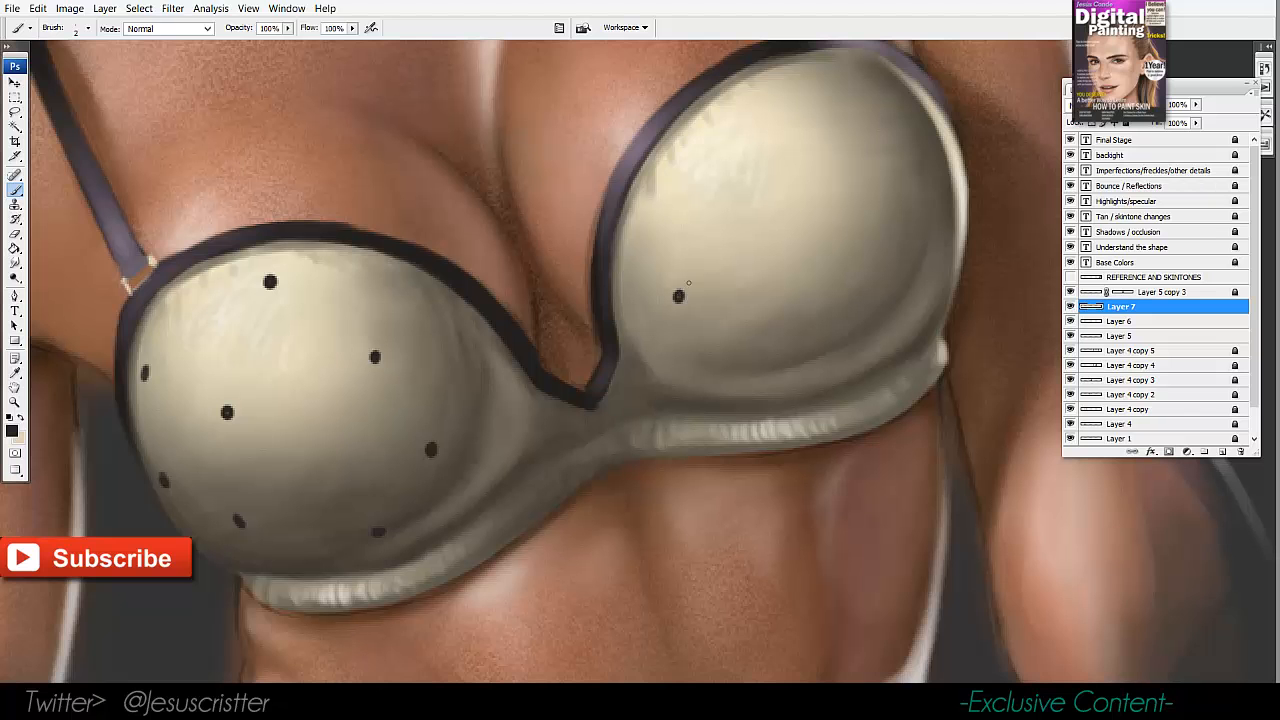
pyautogui.moveTo(846, 179); pyautogui.dragTo(780, 236)
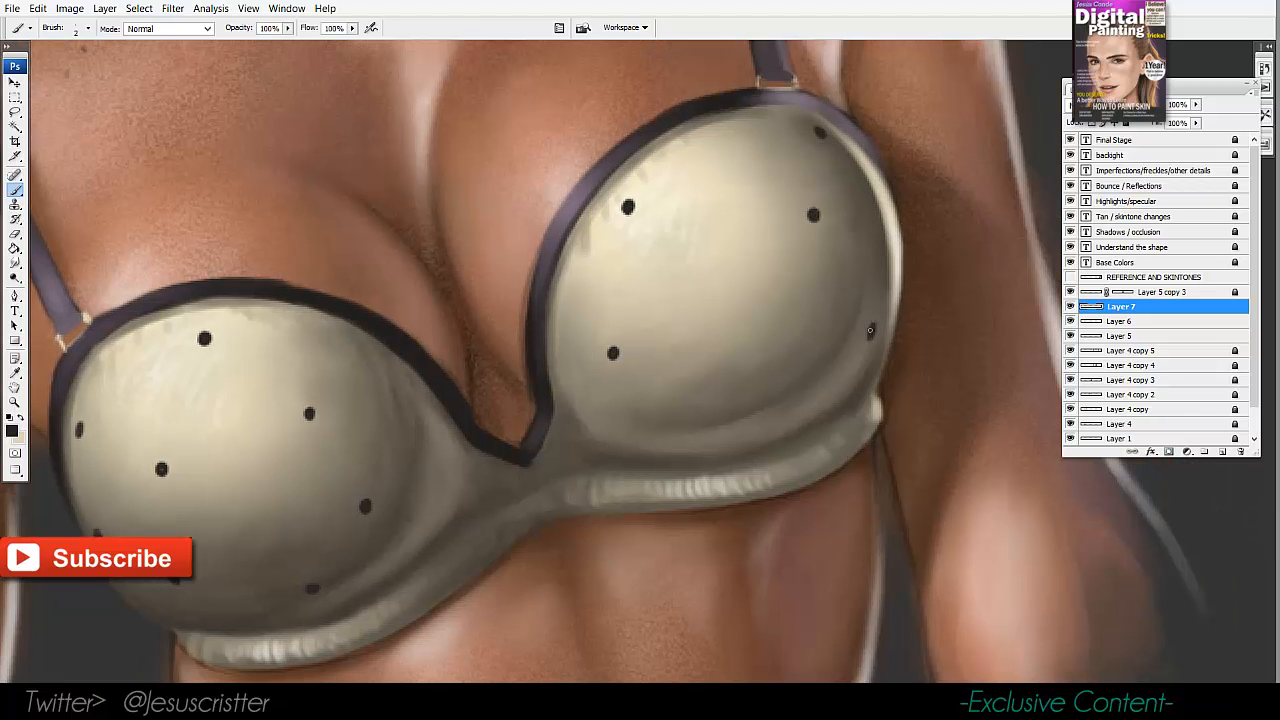
pyautogui.moveTo(736, 343); pyautogui.dragTo(764, 305)
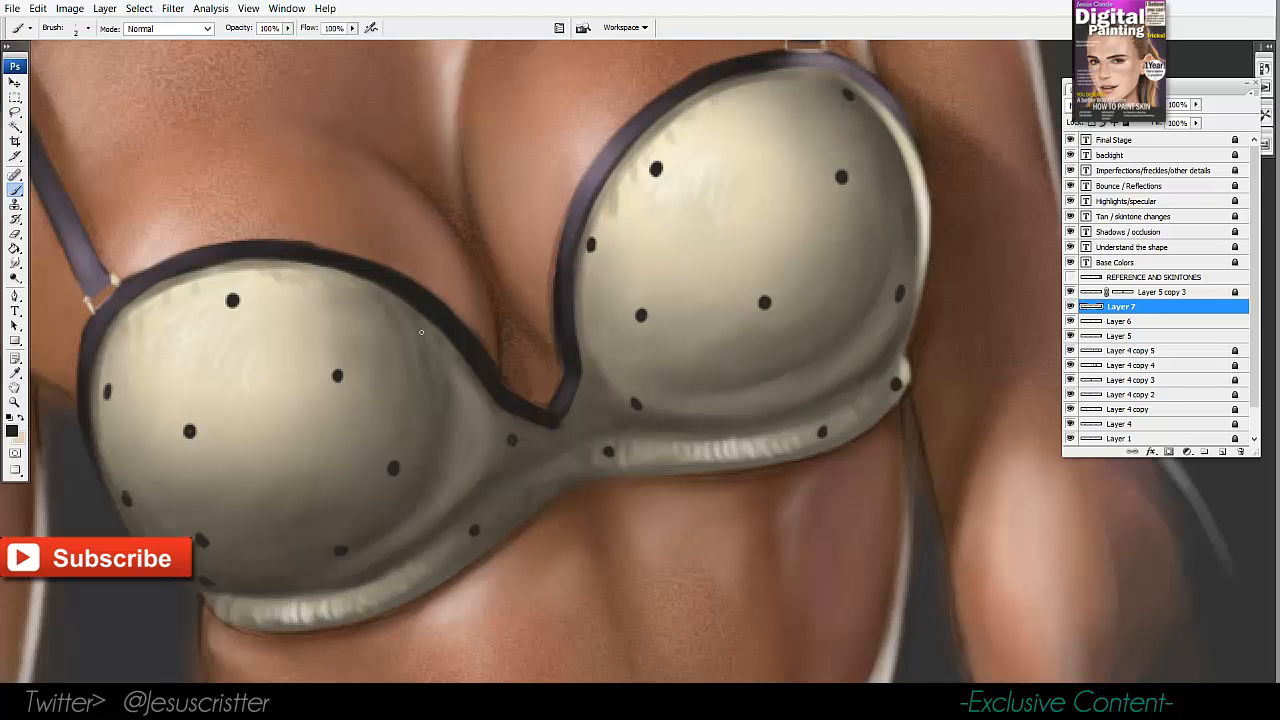
pyautogui.moveTo(421, 332); pyautogui.dragTo(419, 336)
# Paint scattered near-black polka dots across the cream front of the bikini bottom with the size 2 brush.
pyautogui.press('z')
pyautogui.keyDown('alt'); pyautogui.click(628, 246); pyautogui.keyUp('alt')
pyautogui.keyDown('alt'); pyautogui.click(600, 310); pyautogui.keyUp('alt')
pyautogui.keyDown('alt'); pyautogui.click(554, 383); pyautogui.keyUp('alt')
pyautogui.click(600, 300)
pyautogui.click(602, 184)
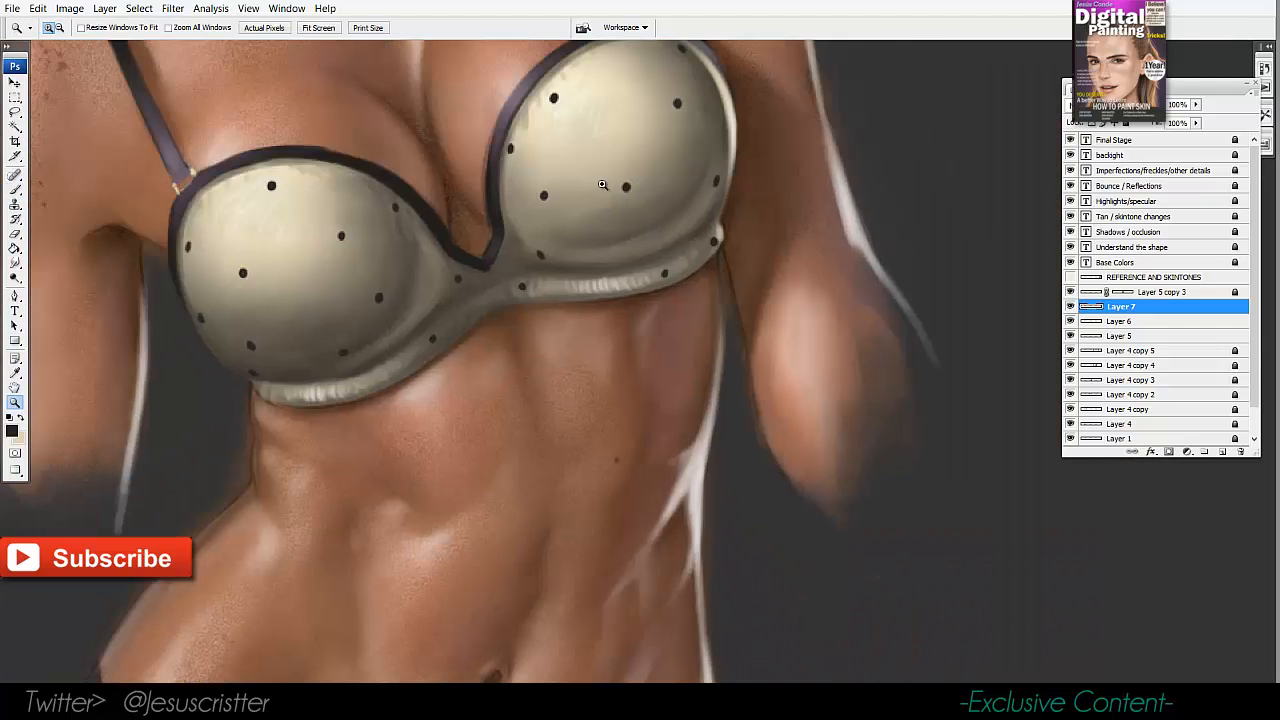
pyautogui.press('b')
pyautogui.moveTo(552, 260); pyautogui.dragTo(588, 64)
pyautogui.moveTo(520, 660); pyautogui.dragTo(568, 360)
pyautogui.press('z')
pyautogui.click(615, 375)
pyautogui.press('b')
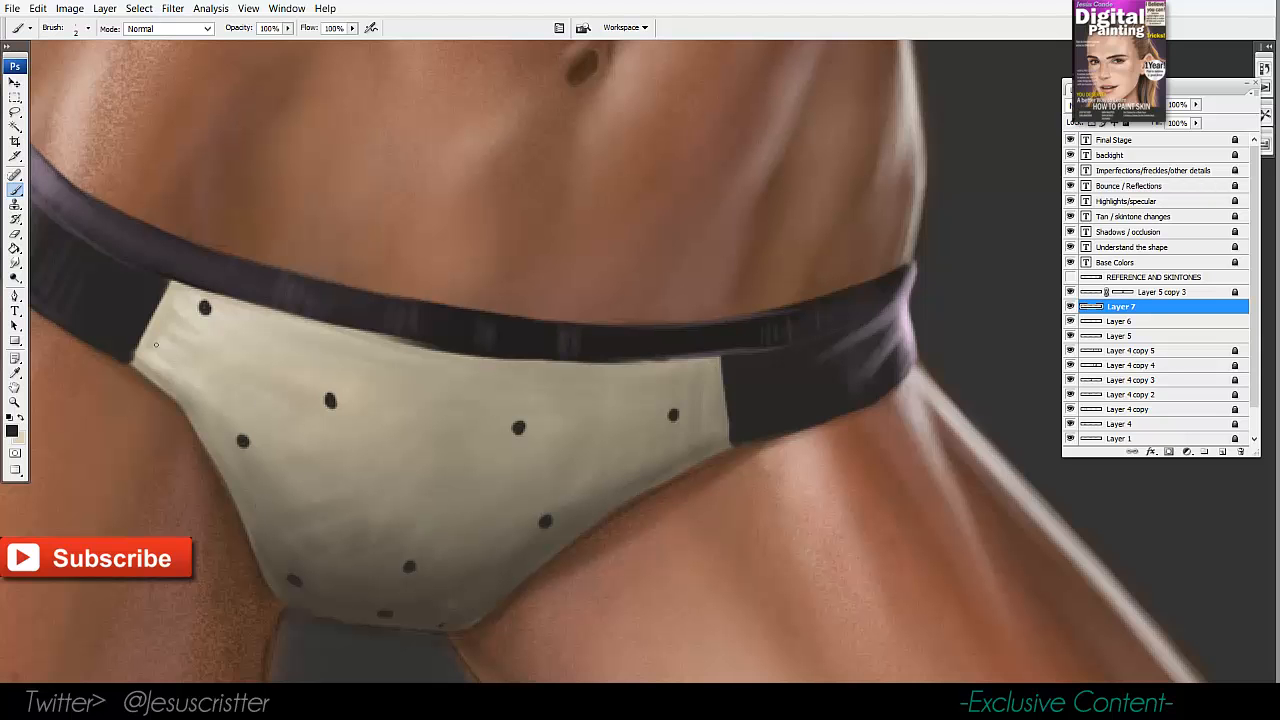
pyautogui.moveTo(155, 344); pyautogui.dragTo(150, 348)
pyautogui.hotkey('ctrl', 'z')
pyautogui.hotkey('ctrl', 'z')
# Darken the waistband's lower edge on a new layer with a size 5 brush, and merge the detail layers down into Layer 5.
pyautogui.hotkey('ctrl', 'shift', 'n')
pyautogui.press('Return')
pyautogui.press(']')
pyautogui.moveTo(519, 358)
pyautogui.mouseDown()
pyautogui.moveTo(721, 355)
pyautogui.moveTo(630, 364)
pyautogui.mouseUp()
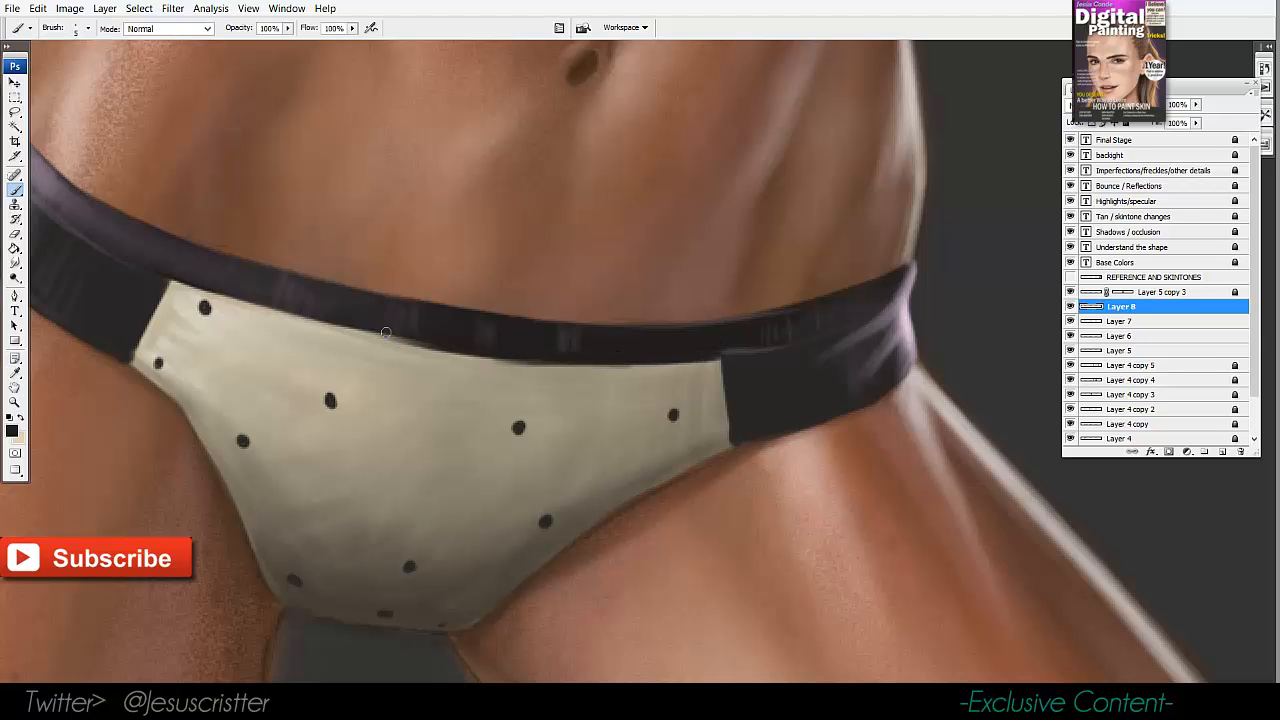
pyautogui.moveTo(354, 329); pyautogui.dragTo(433, 341)
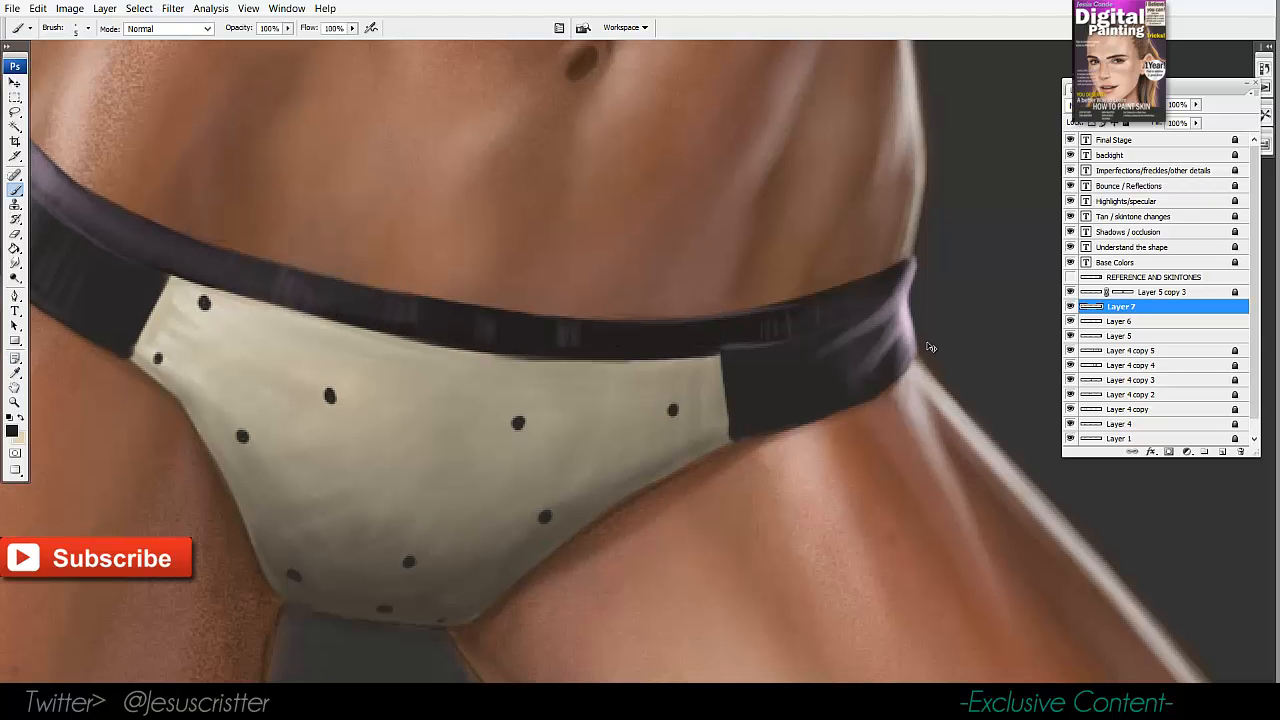
pyautogui.click(1100, 321)
pyautogui.click(1104, 307)
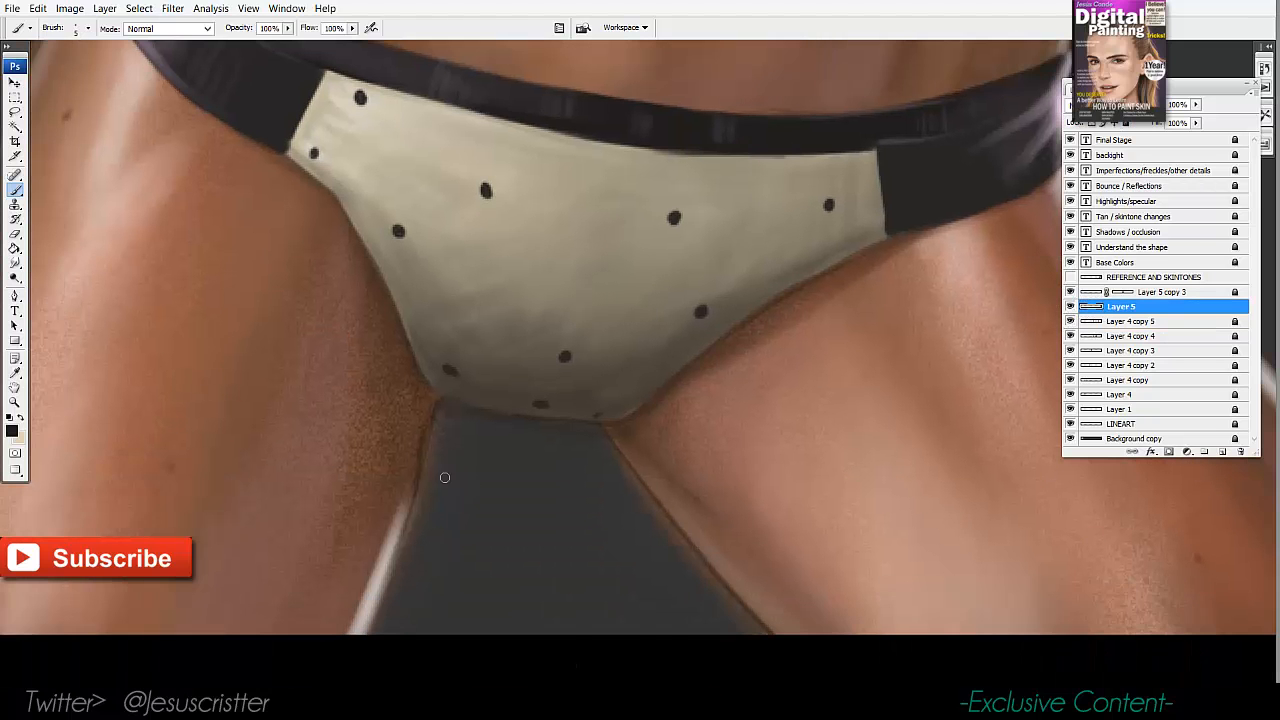
pyautogui.moveTo(452, 424); pyautogui.dragTo(430, 521)
pyautogui.hotkey('ctrl', 'z')
pyautogui.click(1070, 308)
pyautogui.click(1070, 308)
# Clean up the left-hand thigh's inner edge with a sampled brush color and erase stray paint beneath the bikini bottom.
pyautogui.press('e')
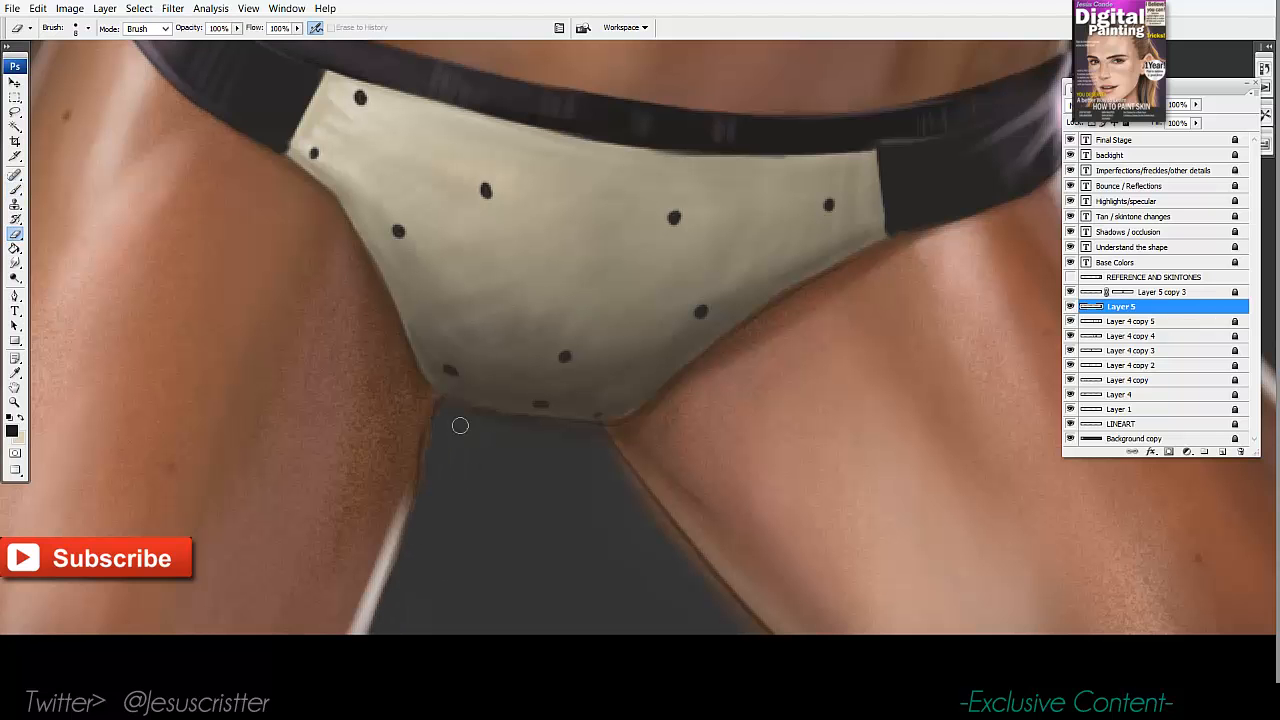
pyautogui.press('b')
pyautogui.keyDown('alt'); pyautogui.click(408, 480); pyautogui.keyUp('alt')
pyautogui.moveTo(406, 503)
pyautogui.mouseDown()
pyautogui.moveTo(421, 433)
pyautogui.moveTo(359, 628)
pyautogui.mouseUp()
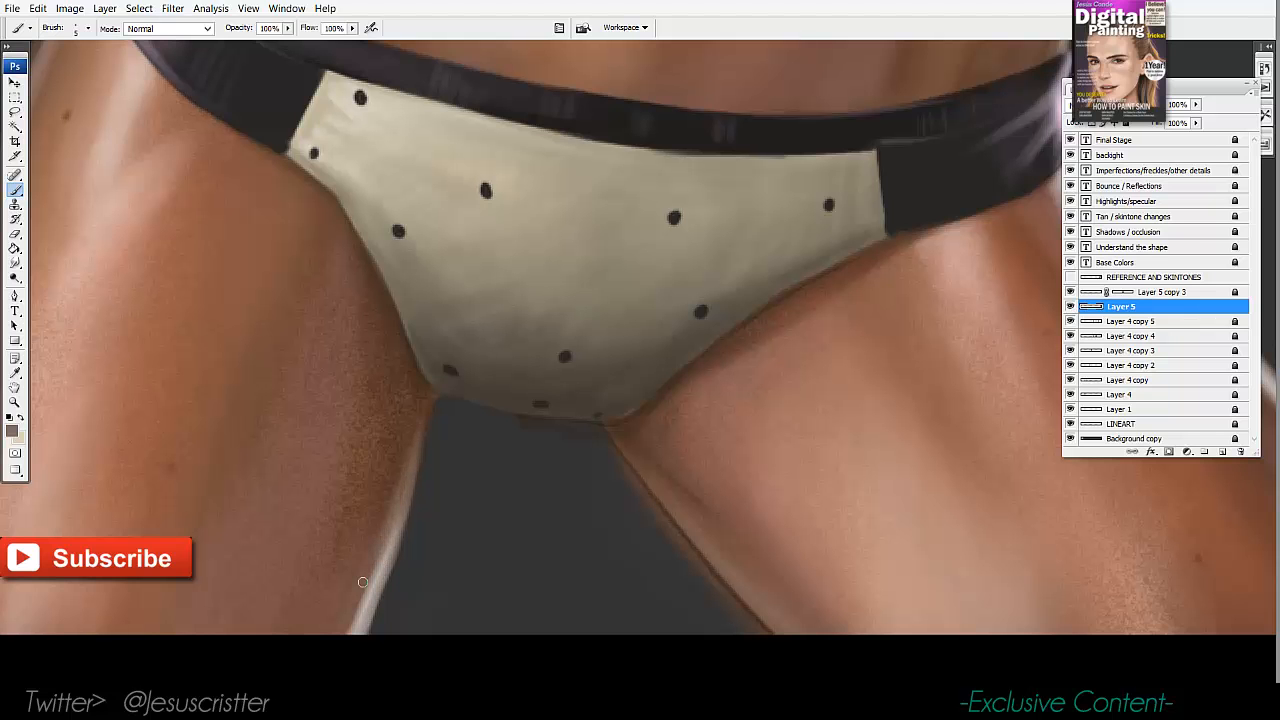
pyautogui.press('e')
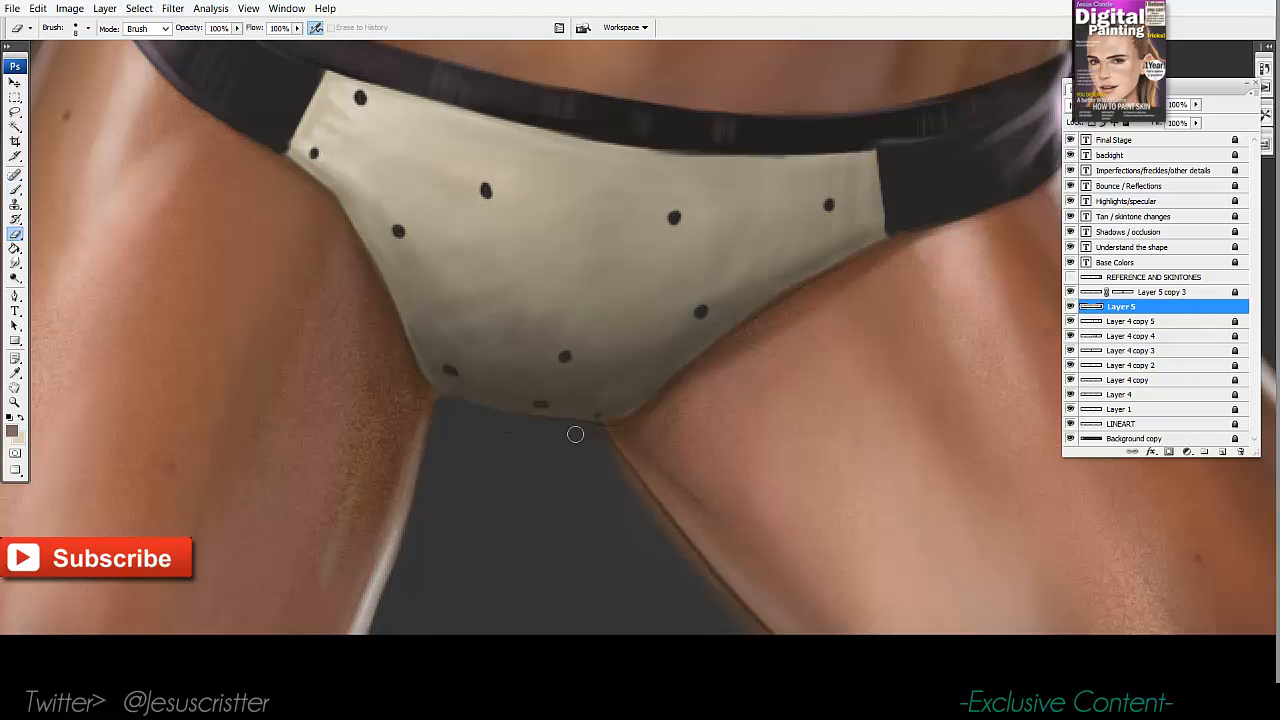
pyautogui.moveTo(580, 433)
pyautogui.mouseDown()
pyautogui.moveTo(363, 429)
pyautogui.moveTo(480, 514)
pyautogui.moveTo(583, 620)
pyautogui.mouseUp()
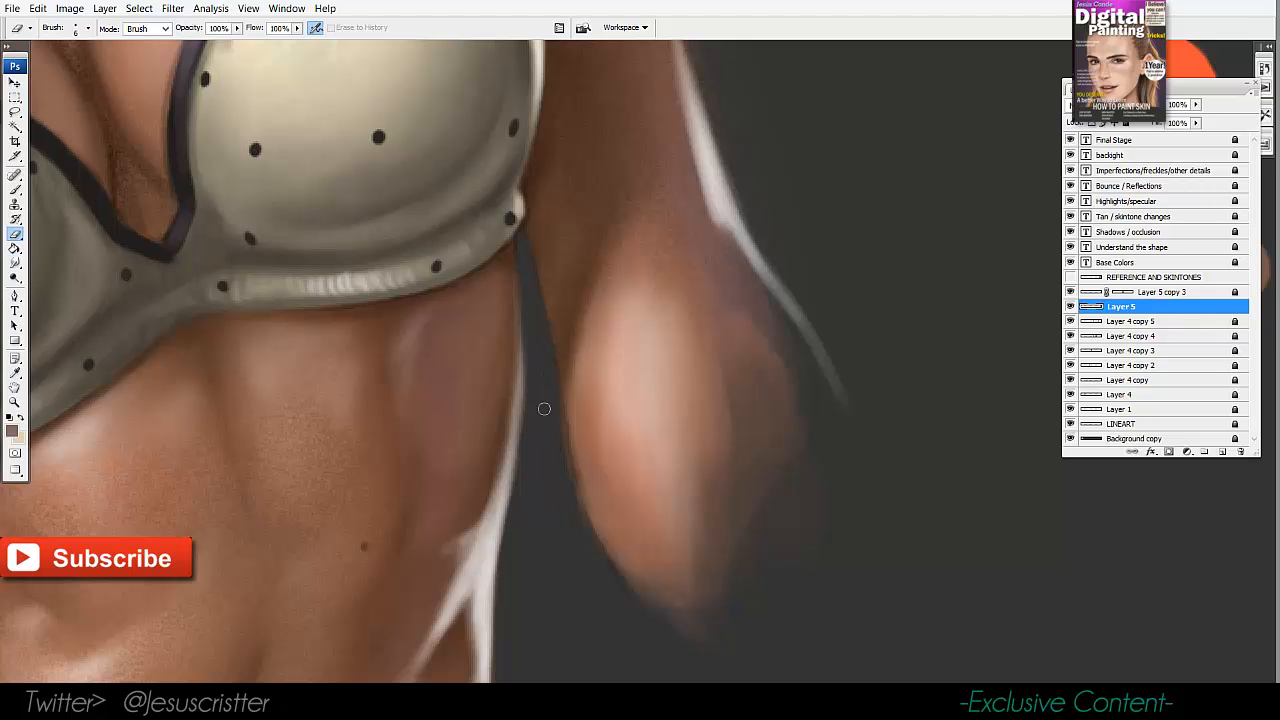
# Erase stray paint along the right-hand arm's outer edge, enlarging the eraser to size 10.
pyautogui.moveTo(540, 380); pyautogui.dragTo(413, 620)
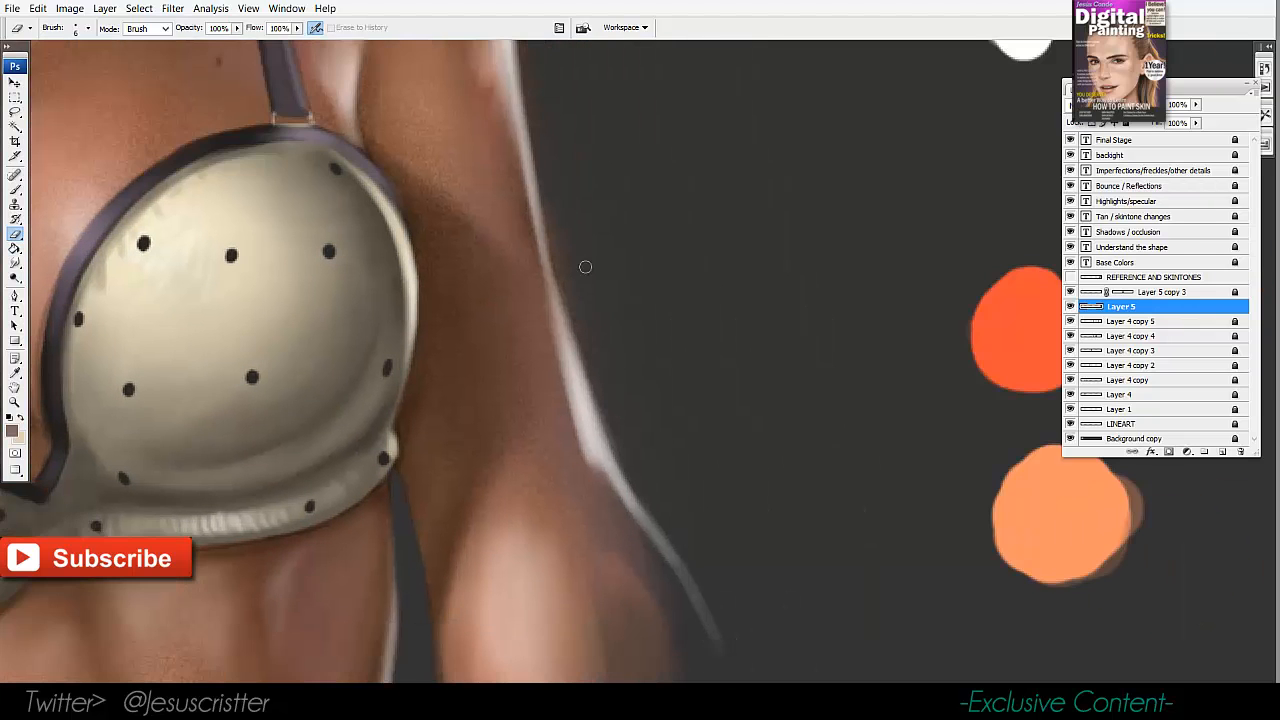
pyautogui.moveTo(564, 220); pyautogui.dragTo(621, 452)
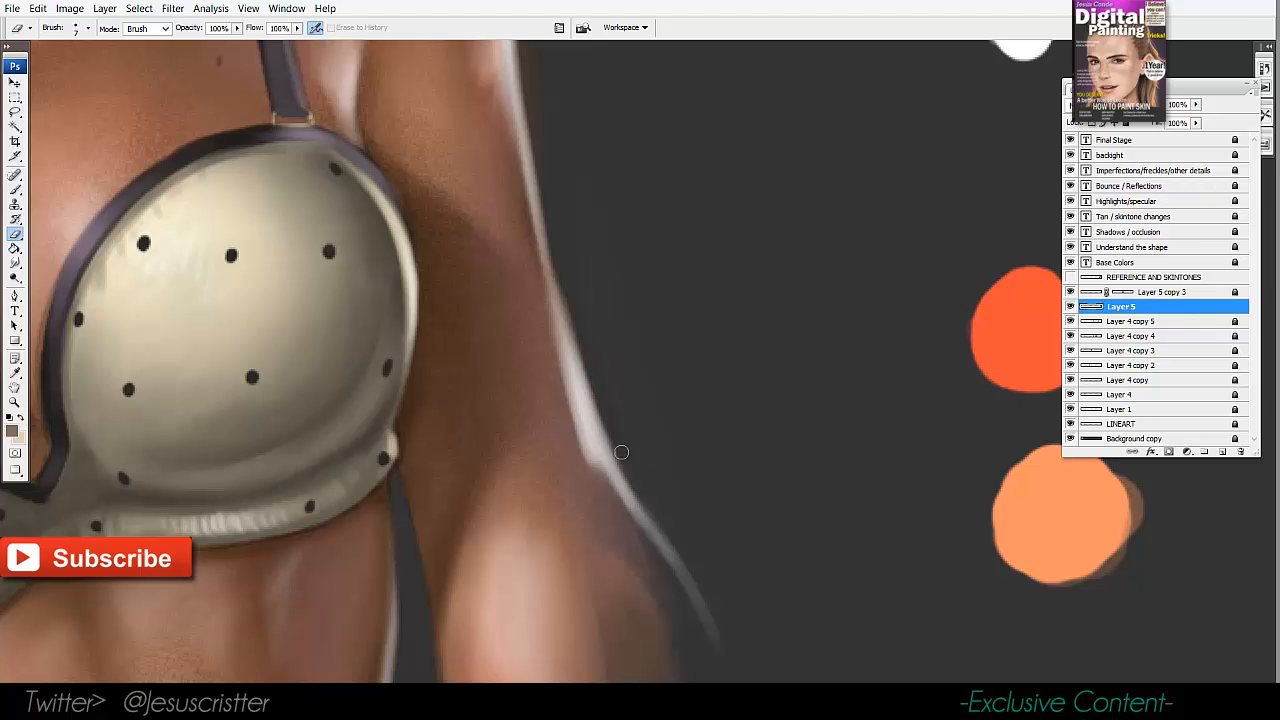
pyautogui.press(']')
pyautogui.press(']')
pyautogui.press(']')
pyautogui.moveTo(591, 208)
pyautogui.mouseDown()
pyautogui.moveTo(621, 419)
pyautogui.moveTo(593, 570)
pyautogui.mouseUp()
pyautogui.moveTo(488, 147); pyautogui.dragTo(558, 364)
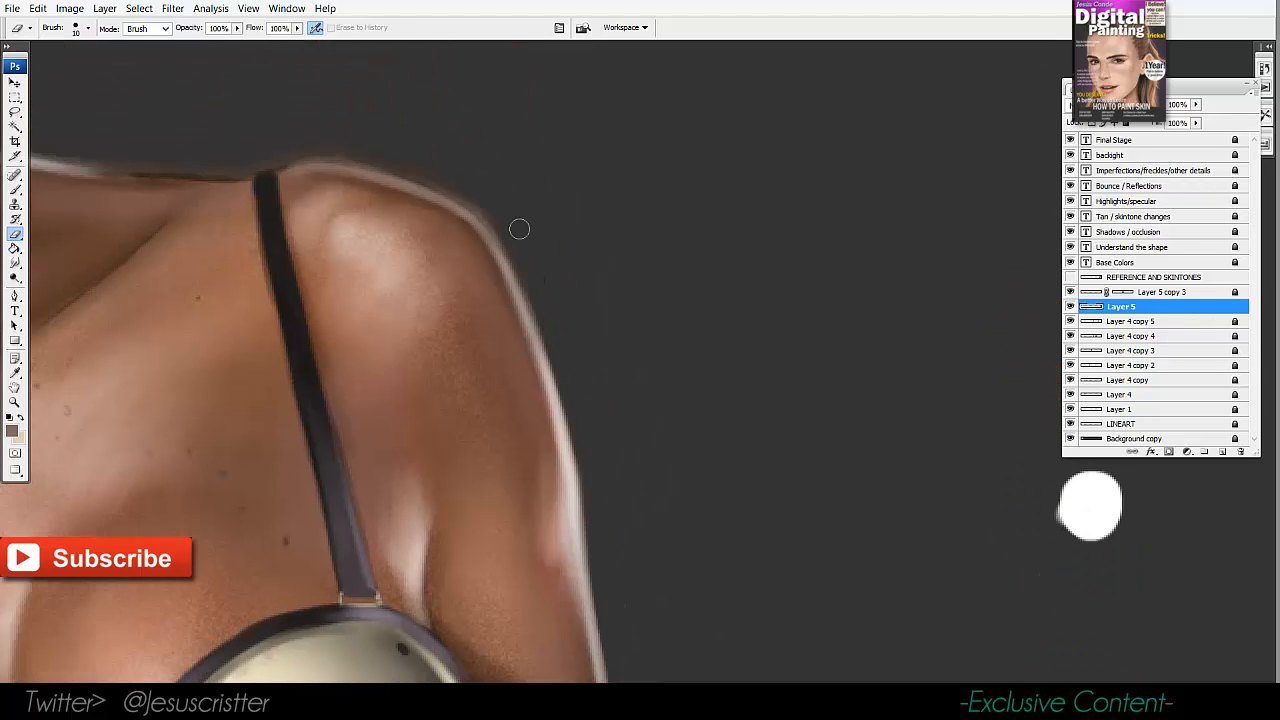
# Erase the rough paint above the right-hand shoulder and along that side of the neck with the size 10 eraser.
pyautogui.moveTo(520, 228)
pyautogui.mouseDown()
pyautogui.moveTo(572, 367)
pyautogui.moveTo(727, 402)
pyautogui.mouseUp()
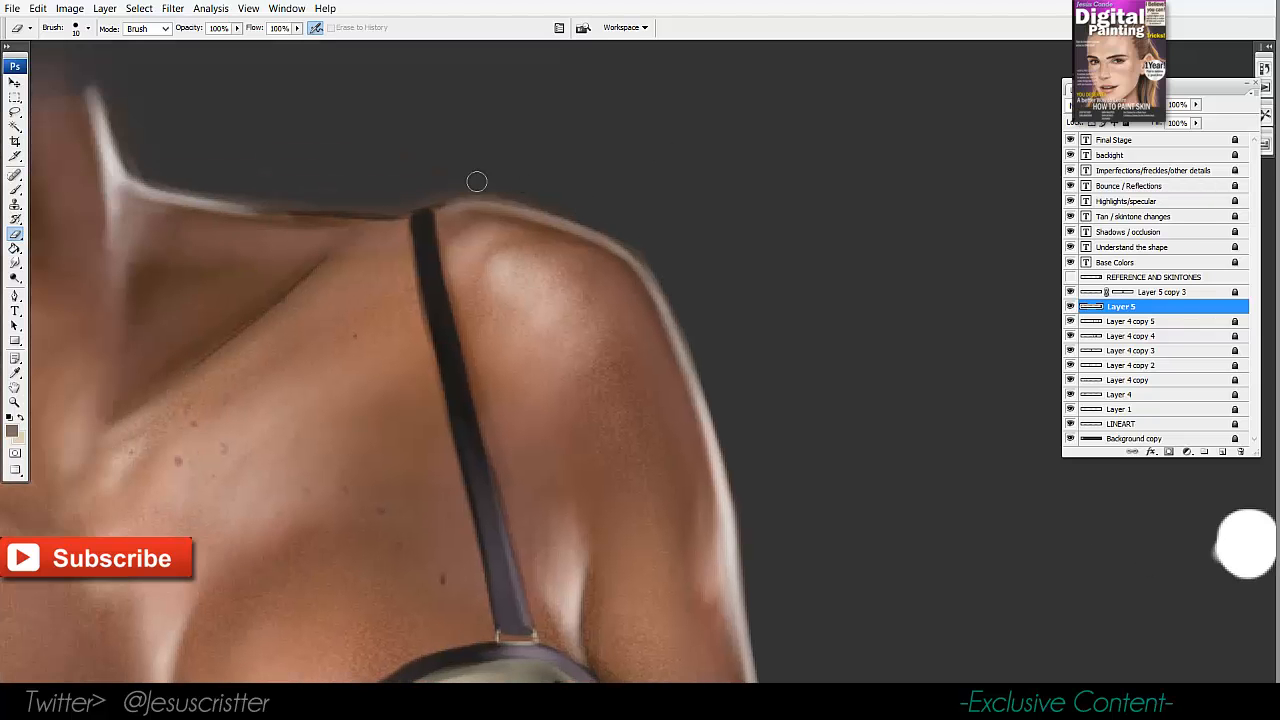
pyautogui.moveTo(283, 187)
pyautogui.mouseDown()
pyautogui.moveTo(437, 180)
pyautogui.moveTo(509, 197)
pyautogui.mouseUp()
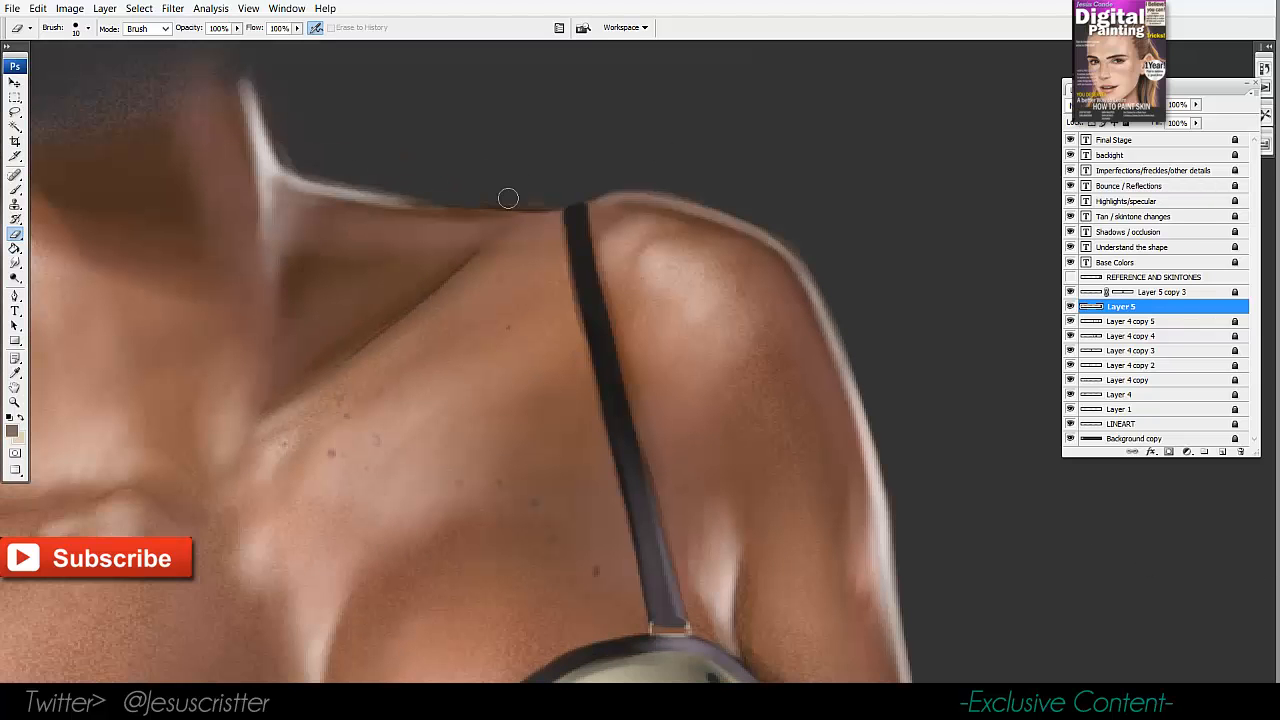
pyautogui.moveTo(404, 190); pyautogui.dragTo(345, 180)
pyautogui.moveTo(345, 180); pyautogui.dragTo(347, 273)
pyautogui.moveTo(261, 176); pyautogui.dragTo(291, 243)
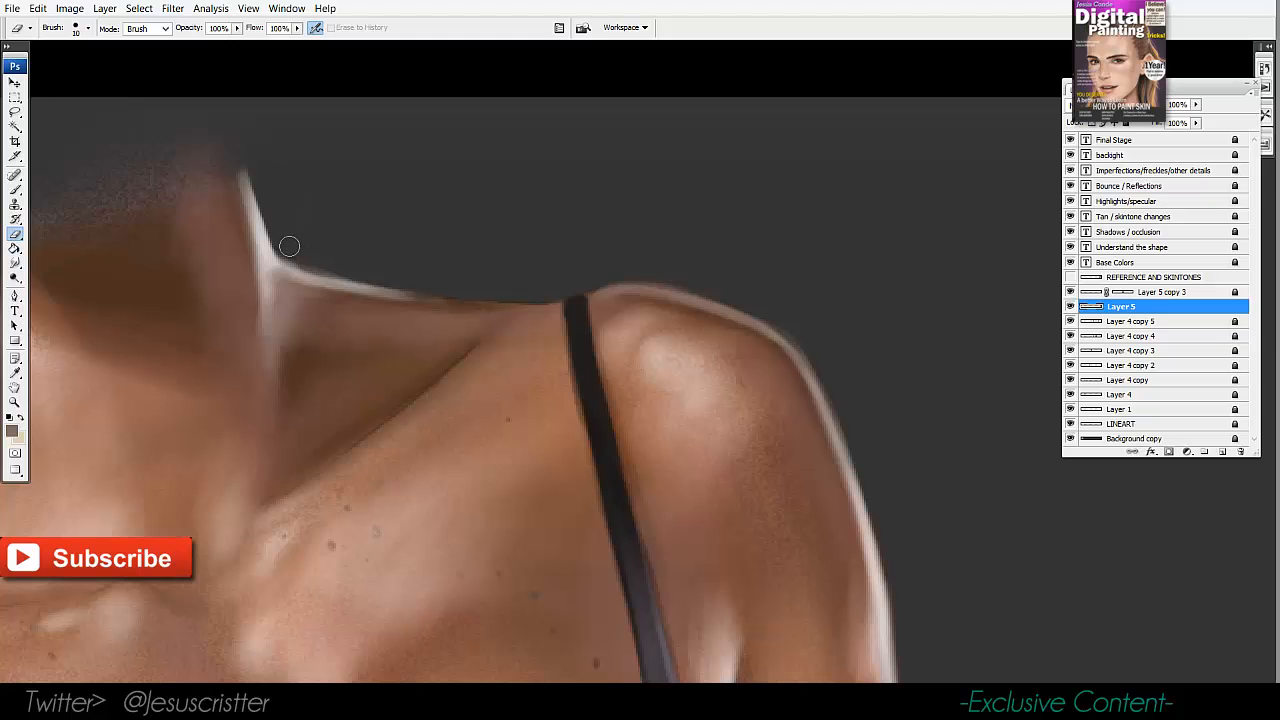
pyautogui.moveTo(496, 281); pyautogui.dragTo(919, 169)
# Clean the outline of the neck's left-hand side and the shoulder slope below it with the size 10 eraser.
pyautogui.moveTo(347, 173)
pyautogui.mouseDown()
pyautogui.moveTo(371, 268)
pyautogui.moveTo(362, 323)
pyautogui.mouseUp()
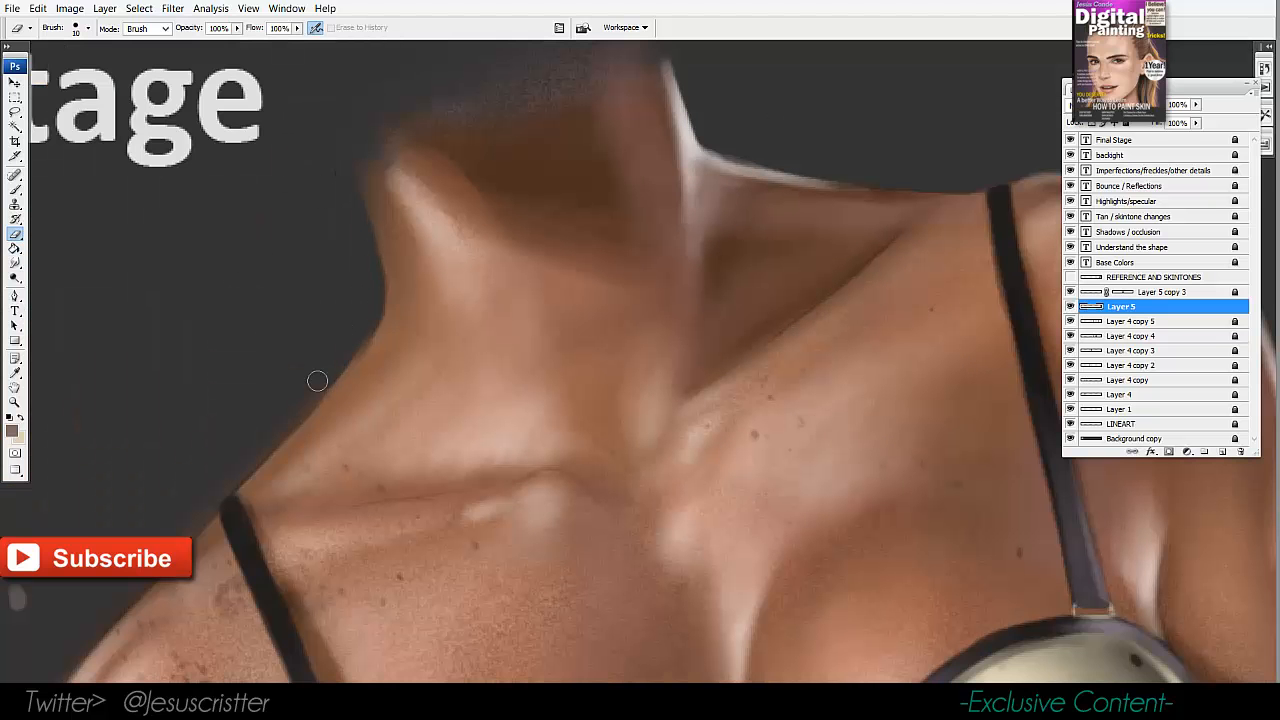
pyautogui.moveTo(257, 443)
pyautogui.mouseDown()
pyautogui.moveTo(331, 211)
pyautogui.moveTo(357, 280)
pyautogui.mouseUp()
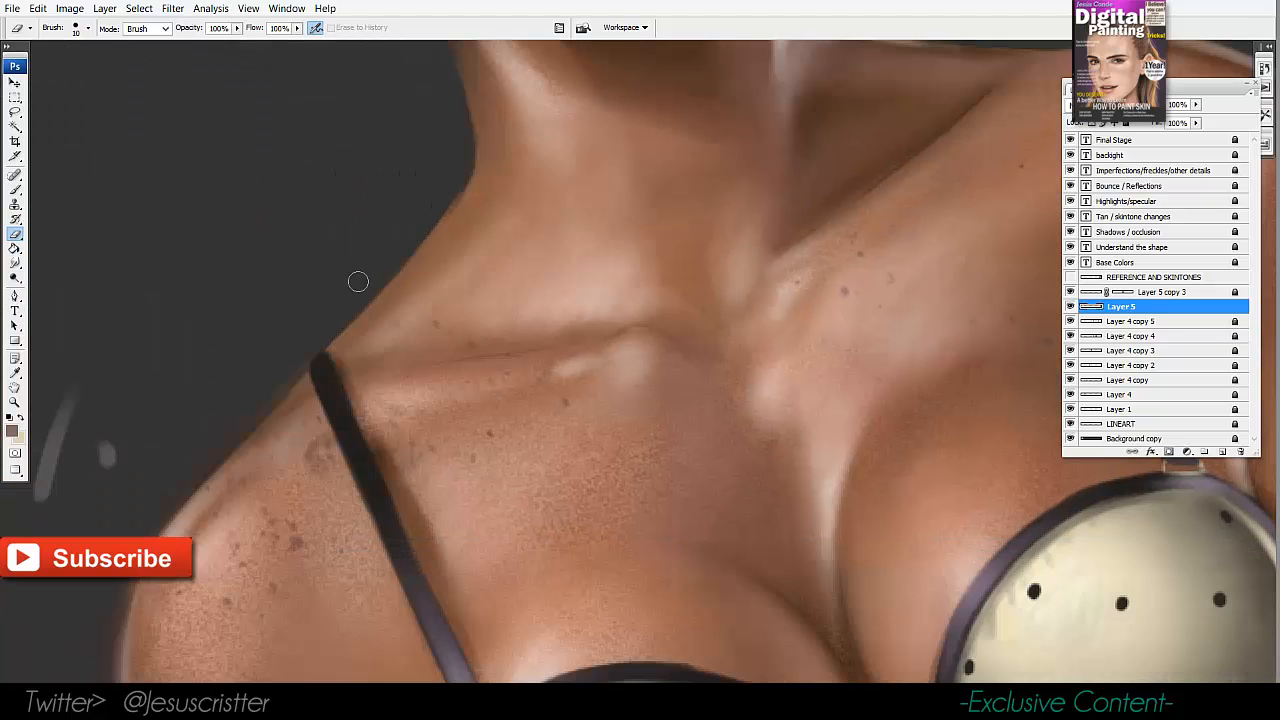
pyautogui.moveTo(284, 383)
pyautogui.mouseDown()
pyautogui.moveTo(174, 492)
pyautogui.moveTo(159, 526)
pyautogui.mouseUp()
pyautogui.moveTo(160, 512)
pyautogui.mouseDown()
pyautogui.moveTo(235, 311)
pyautogui.moveTo(261, 278)
pyautogui.mouseUp()
pyautogui.moveTo(235, 335); pyautogui.dragTo(213, 515)
# Erase stray paint along the left-hand arm's outer edge down to its faded lower end.
pyautogui.moveTo(188, 468); pyautogui.dragTo(157, 320)
pyautogui.moveTo(203, 400); pyautogui.dragTo(240, 553)
pyautogui.moveTo(203, 547)
pyautogui.mouseDown()
pyautogui.moveTo(199, 425)
pyautogui.moveTo(228, 644)
pyautogui.mouseUp()
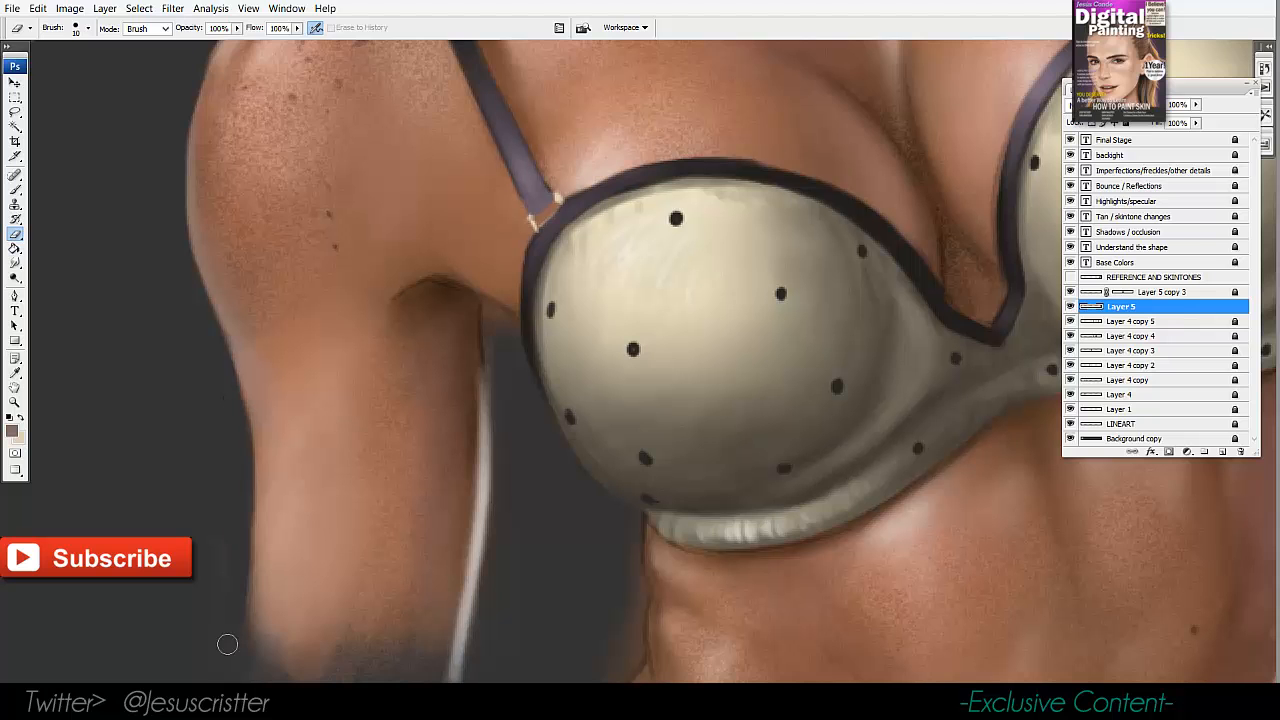
pyautogui.moveTo(234, 558); pyautogui.dragTo(249, 477)
pyautogui.moveTo(209, 400); pyautogui.dragTo(206, 643)
pyautogui.moveTo(379, 299); pyautogui.dragTo(329, 309)
# Clean the gap between the left-hand arm and the bra cup, reducing the eraser to size 8 for the armpit.
pyautogui.moveTo(463, 276); pyautogui.dragTo(463, 490)
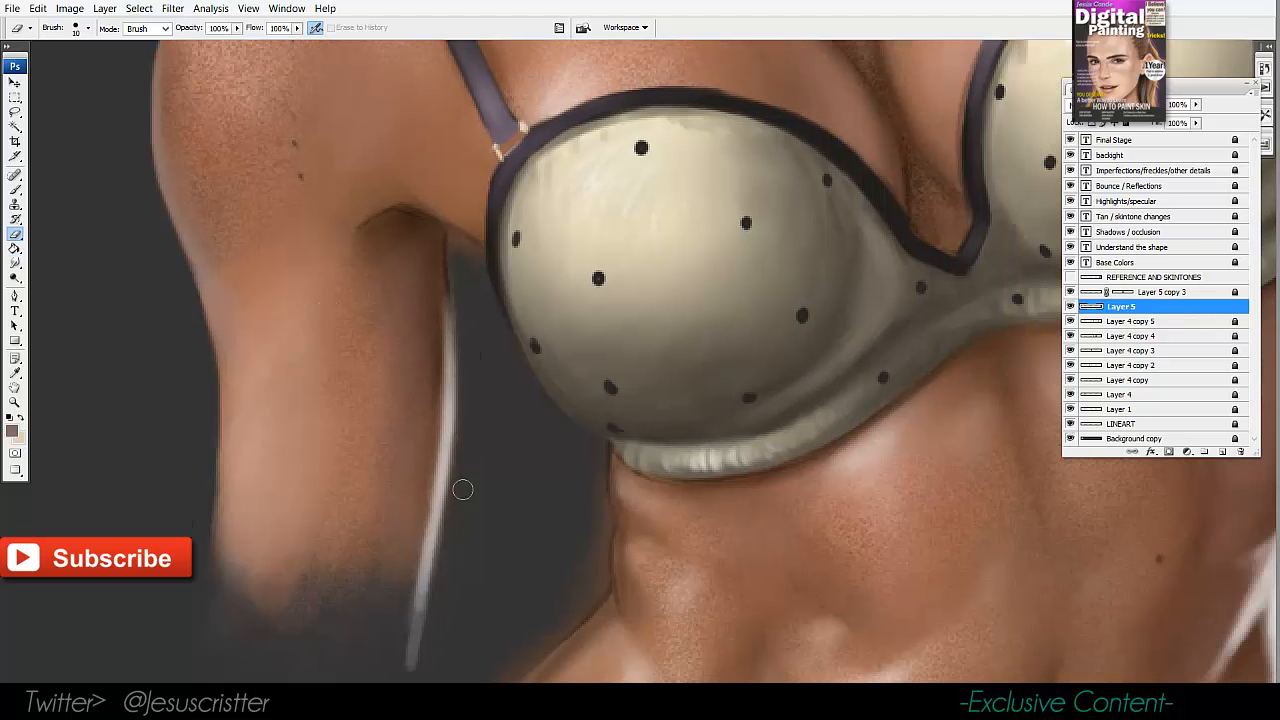
pyautogui.moveTo(461, 440); pyautogui.dragTo(443, 575)
pyautogui.moveTo(464, 272); pyautogui.dragTo(470, 325)
pyautogui.press('[')
pyautogui.press('[')
pyautogui.moveTo(453, 245)
pyautogui.mouseDown()
pyautogui.moveTo(470, 279)
pyautogui.moveTo(473, 257)
pyautogui.moveTo(453, 239)
pyautogui.moveTo(474, 258)
pyautogui.moveTo(449, 233)
pyautogui.moveTo(378, 217)
pyautogui.mouseUp()
pyautogui.press('r')
pyautogui.press('e')
pyautogui.moveTo(529, 321); pyautogui.dragTo(482, 254)
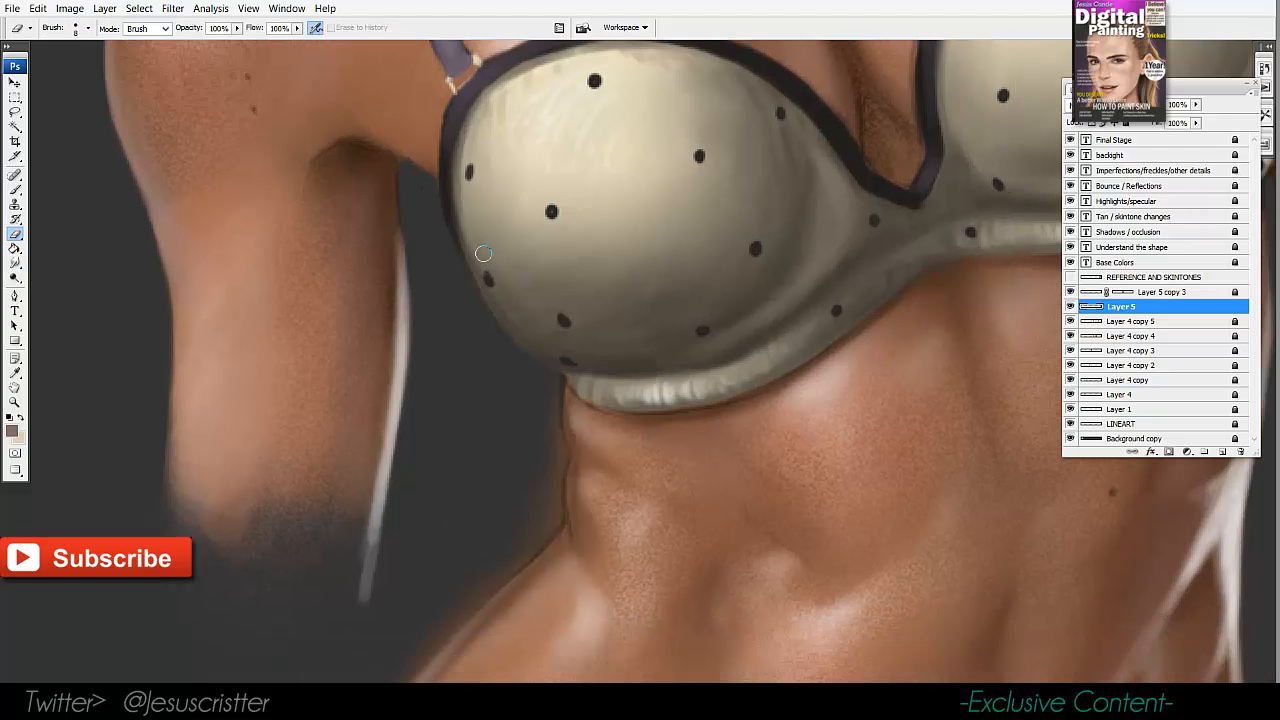
# Erase stray paint along the left-hand waist, hip and outer thigh with the size 8 eraser.
pyautogui.moveTo(551, 454)
pyautogui.mouseDown()
pyautogui.moveTo(553, 504)
pyautogui.moveTo(551, 436)
pyautogui.mouseUp()
pyautogui.moveTo(536, 487); pyautogui.dragTo(549, 314)
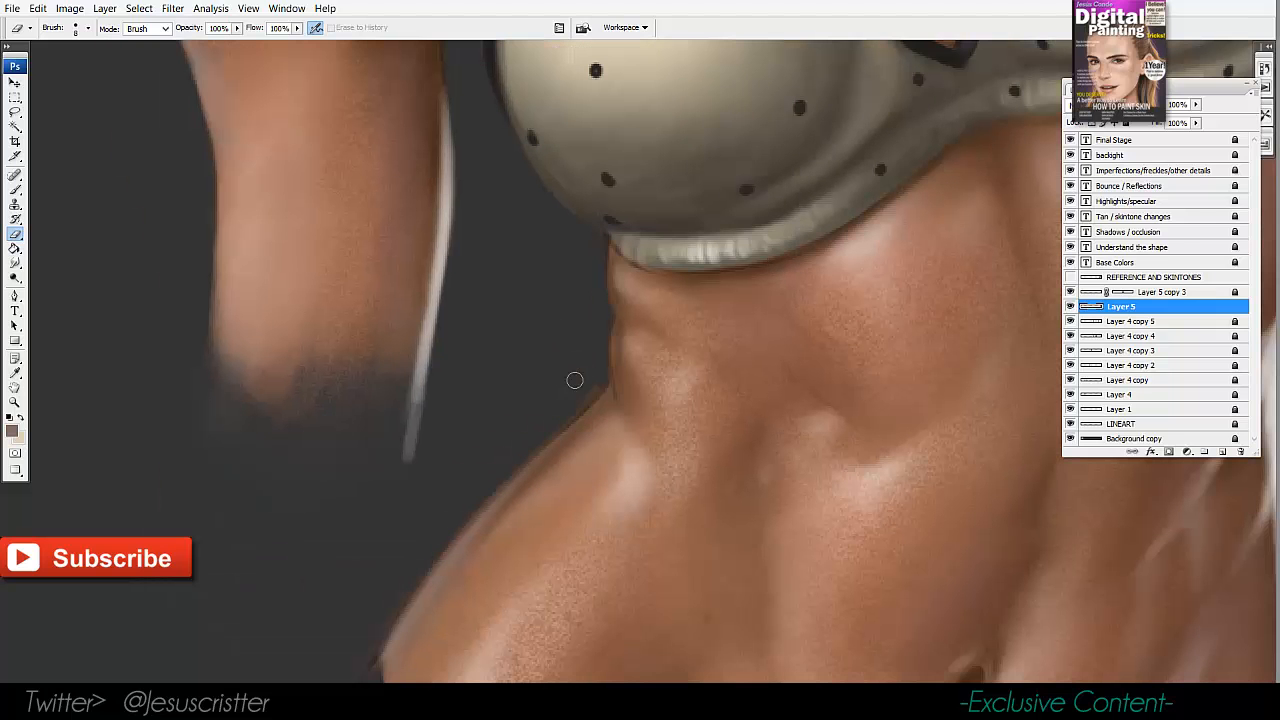
pyautogui.moveTo(407, 562); pyautogui.dragTo(549, 317)
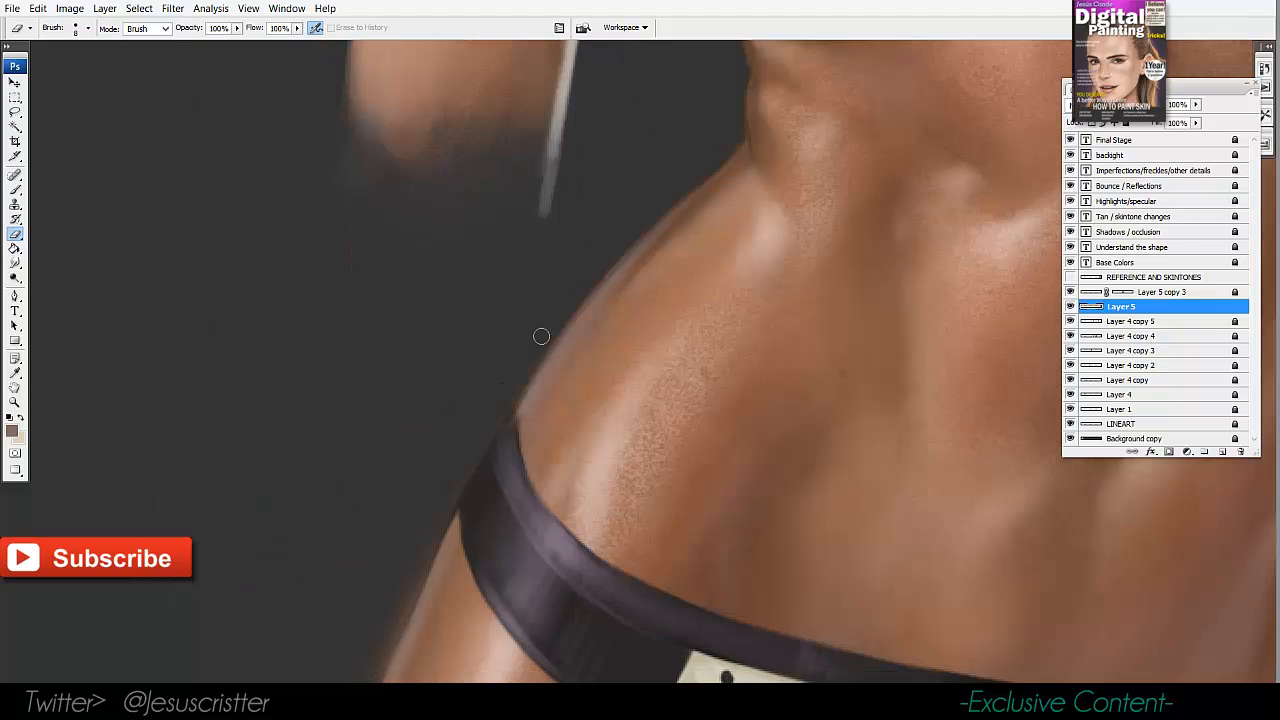
pyautogui.moveTo(416, 572); pyautogui.dragTo(463, 442)
pyautogui.moveTo(399, 602); pyautogui.dragTo(476, 232)
pyautogui.moveTo(370, 661); pyautogui.dragTo(400, 557)
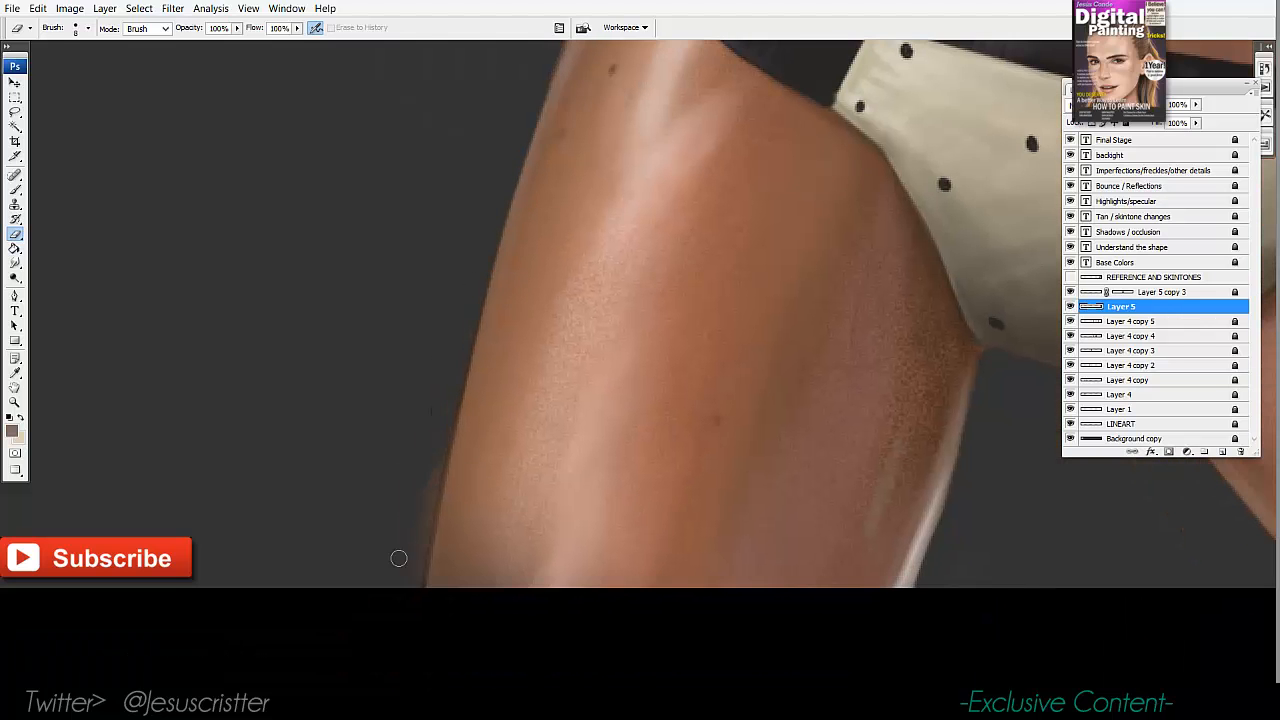
# Paint a soft magenta glow behind the torso on Layer 6 with a size 900 brush.
pyautogui.press('z')
pyautogui.scroll(-3, 517, 343)
pyautogui.moveTo(677, 340); pyautogui.dragTo(572, 580)
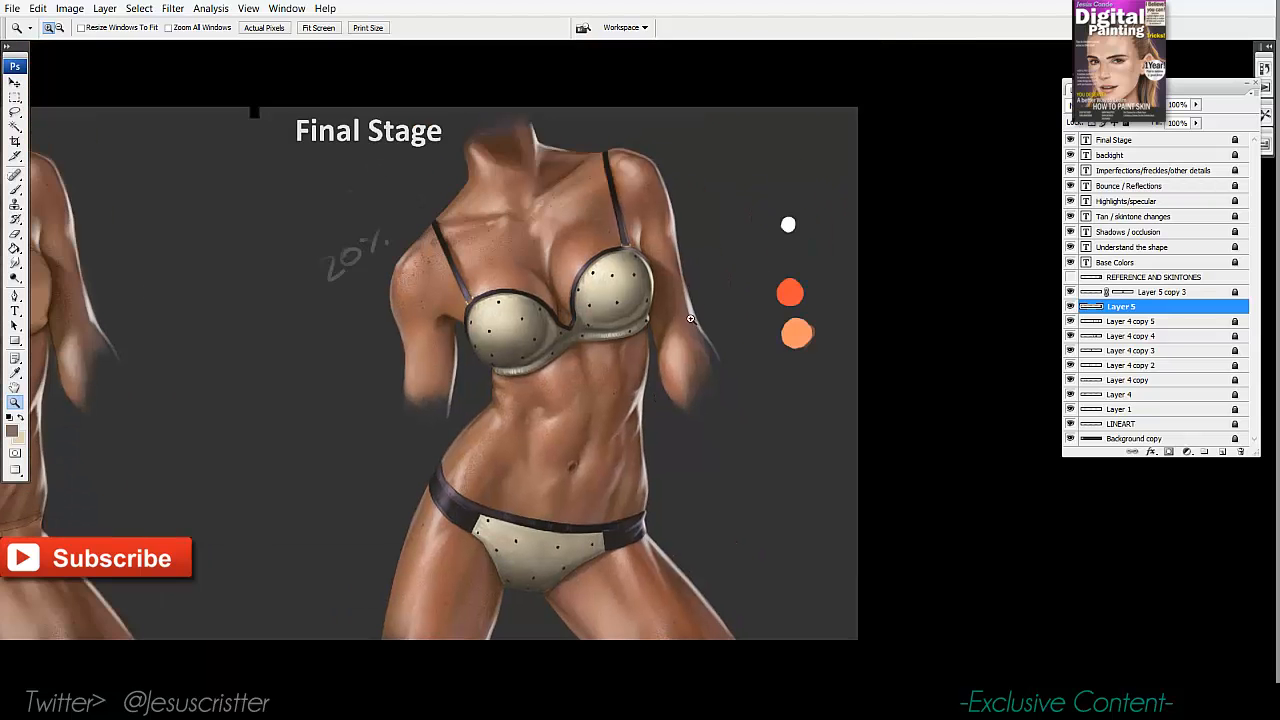
pyautogui.moveTo(678, 286); pyautogui.dragTo(694, 271)
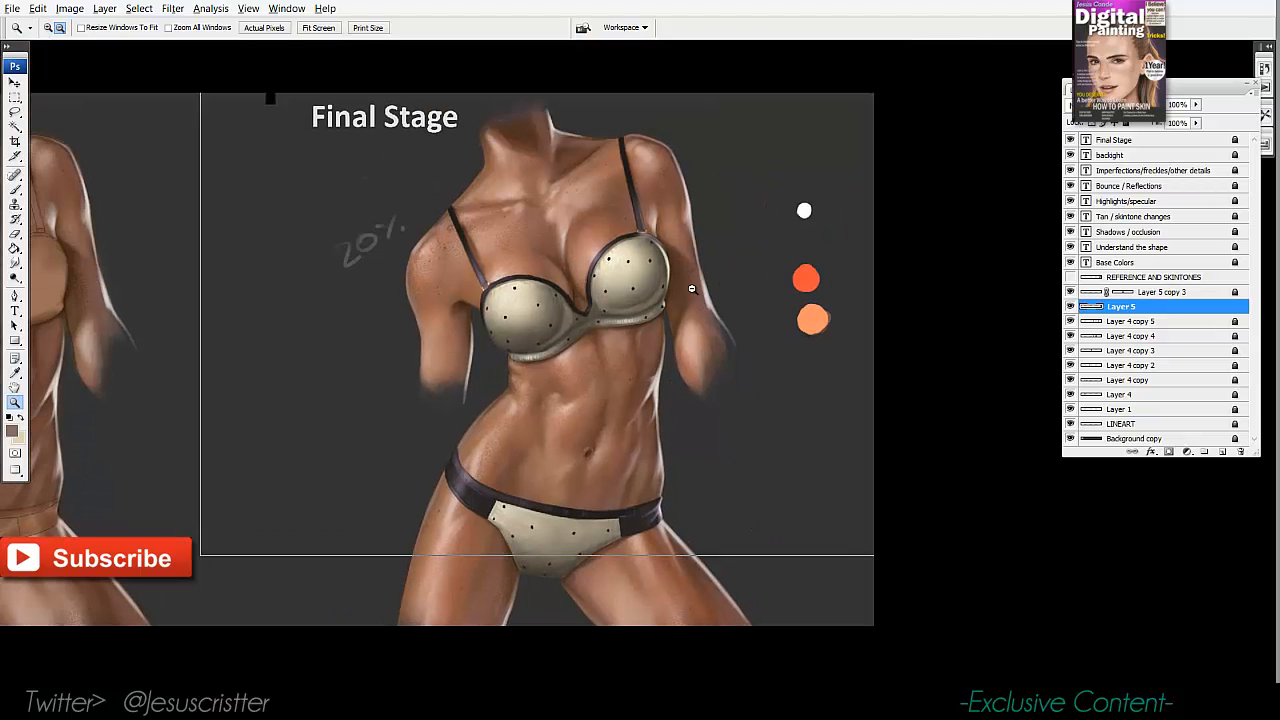
pyautogui.scroll(-1, 691, 288)
pyautogui.scroll(1, 678, 312)
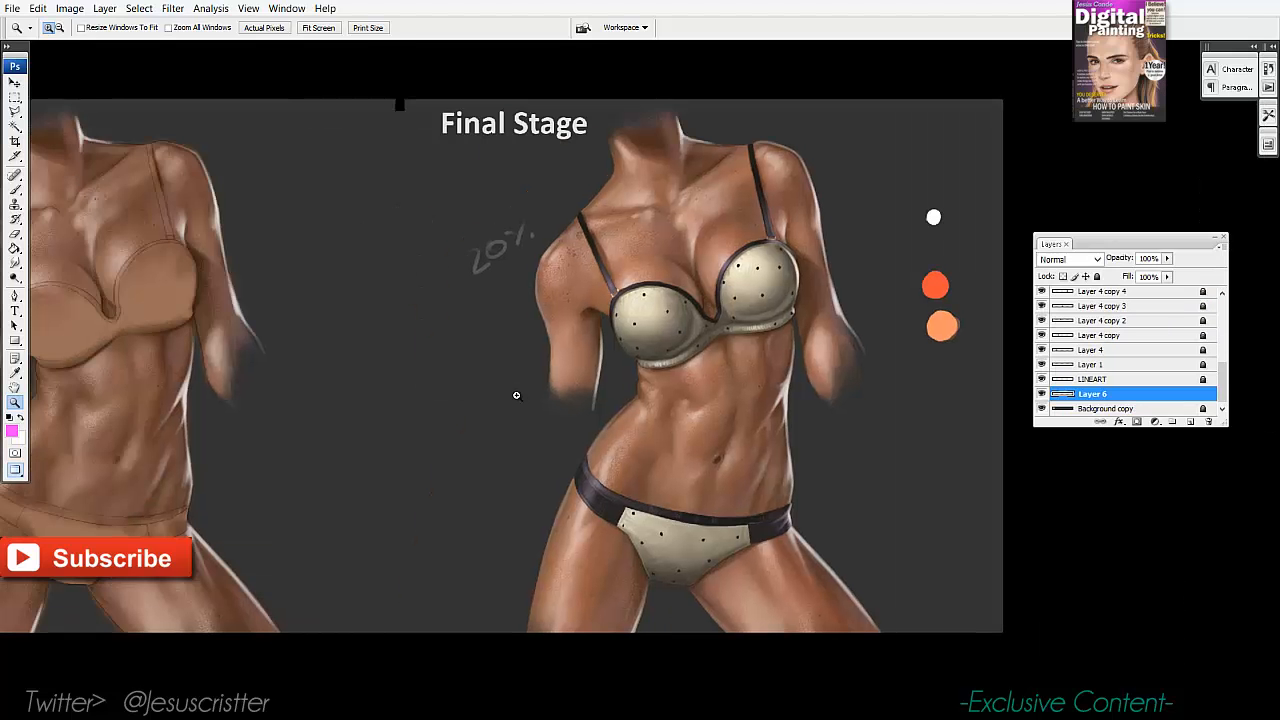
pyautogui.press('b')
pyautogui.click(706, 365)
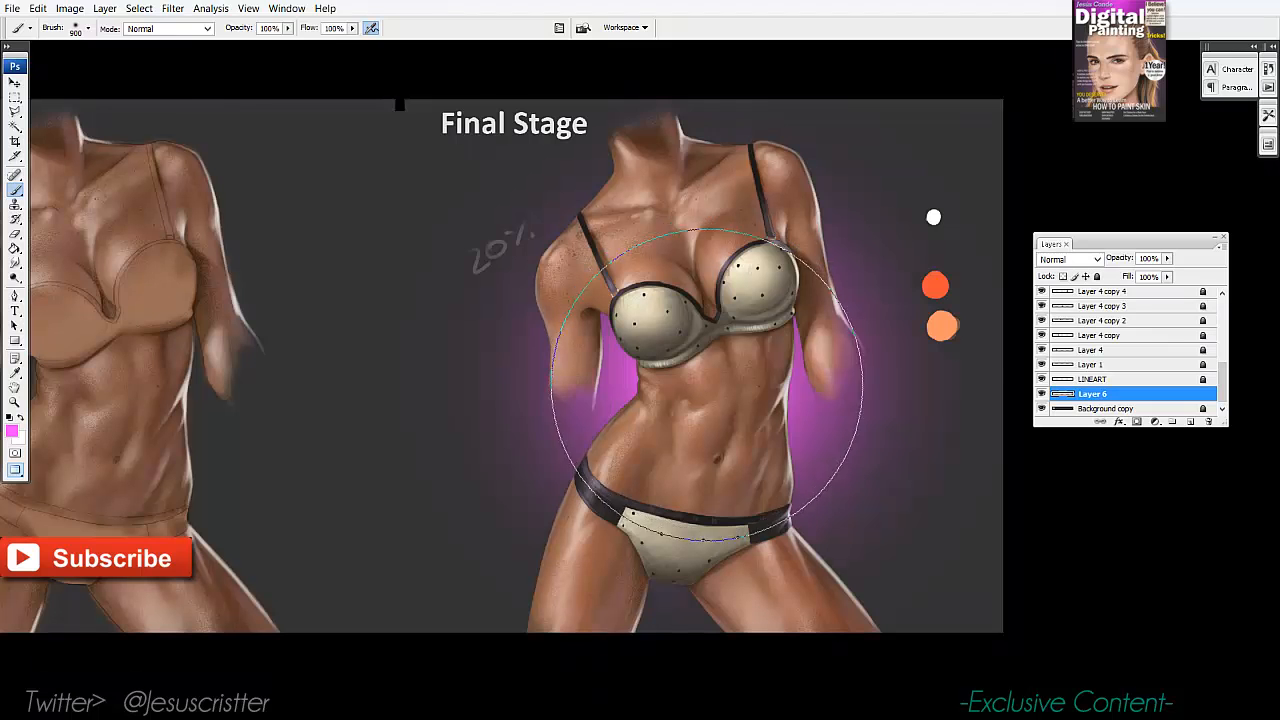
# Shift the magenta glow slightly upward and set Layer 6's opacity to 53%.
pyautogui.press('v')
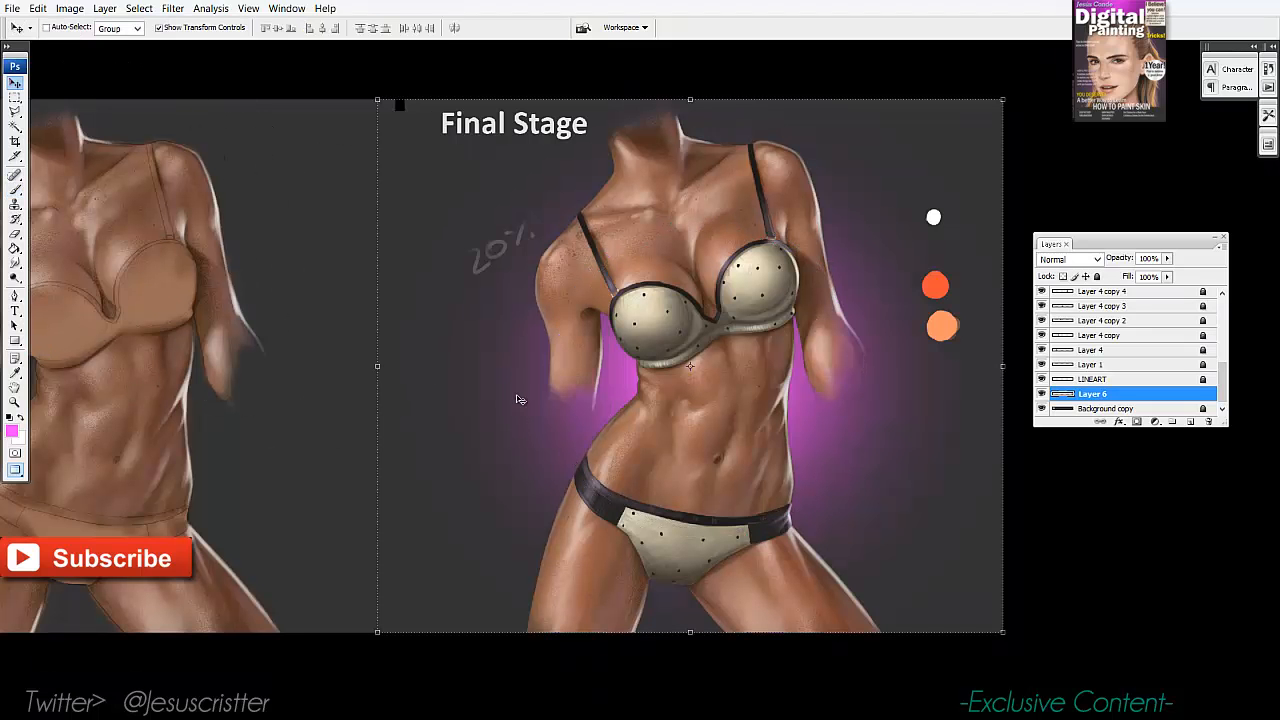
pyautogui.hotkey('ctrl', 'z')
pyautogui.hotkey('ctrl', 'z')
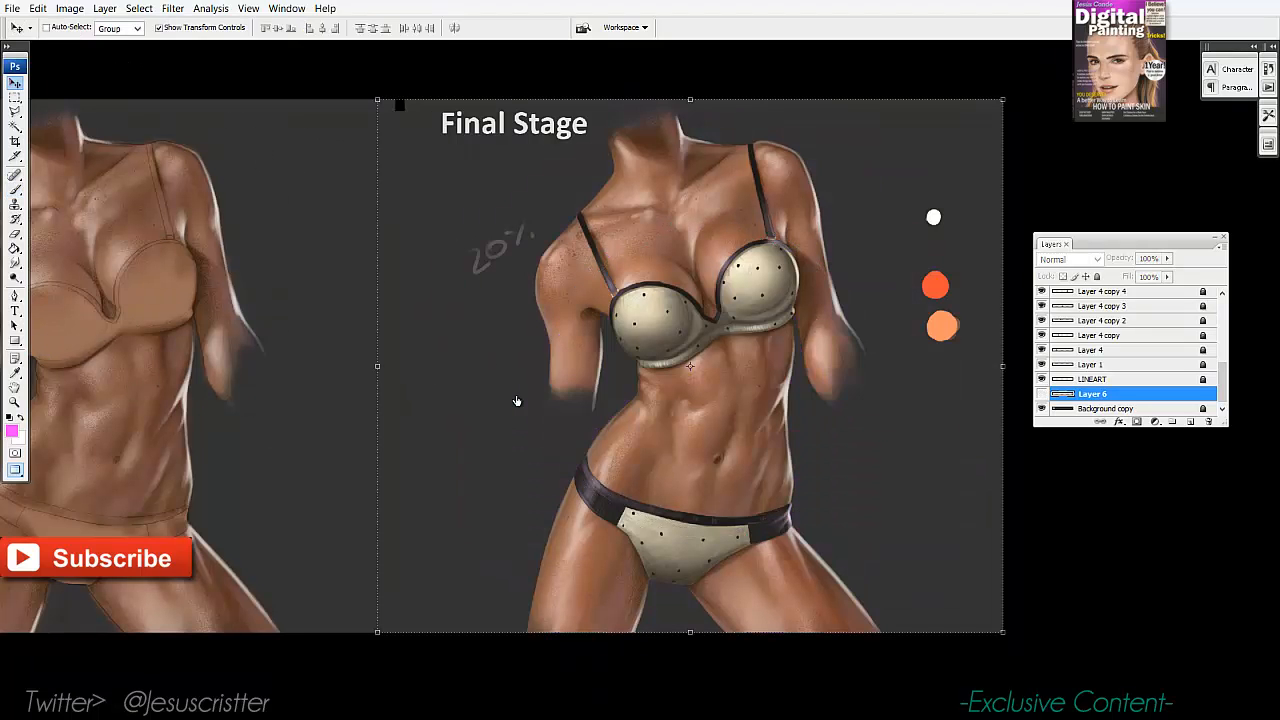
pyautogui.moveTo(516, 397); pyautogui.dragTo(516, 396)
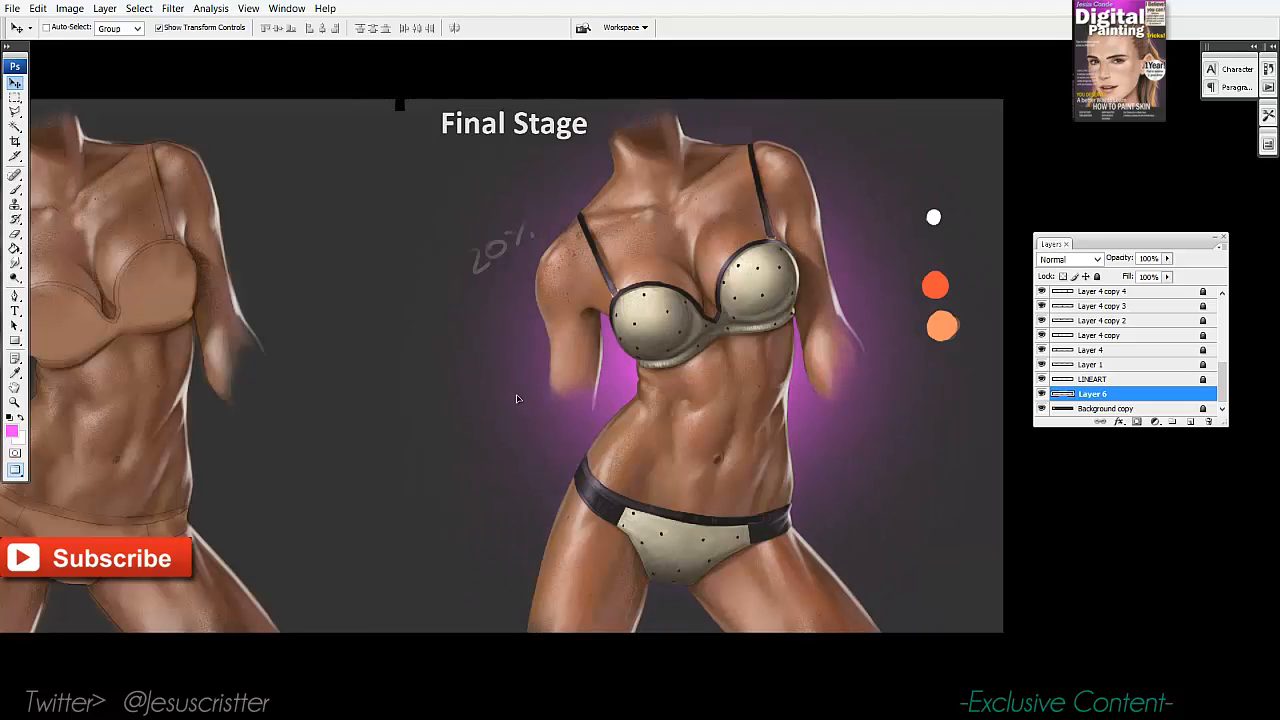
pyautogui.press('7')
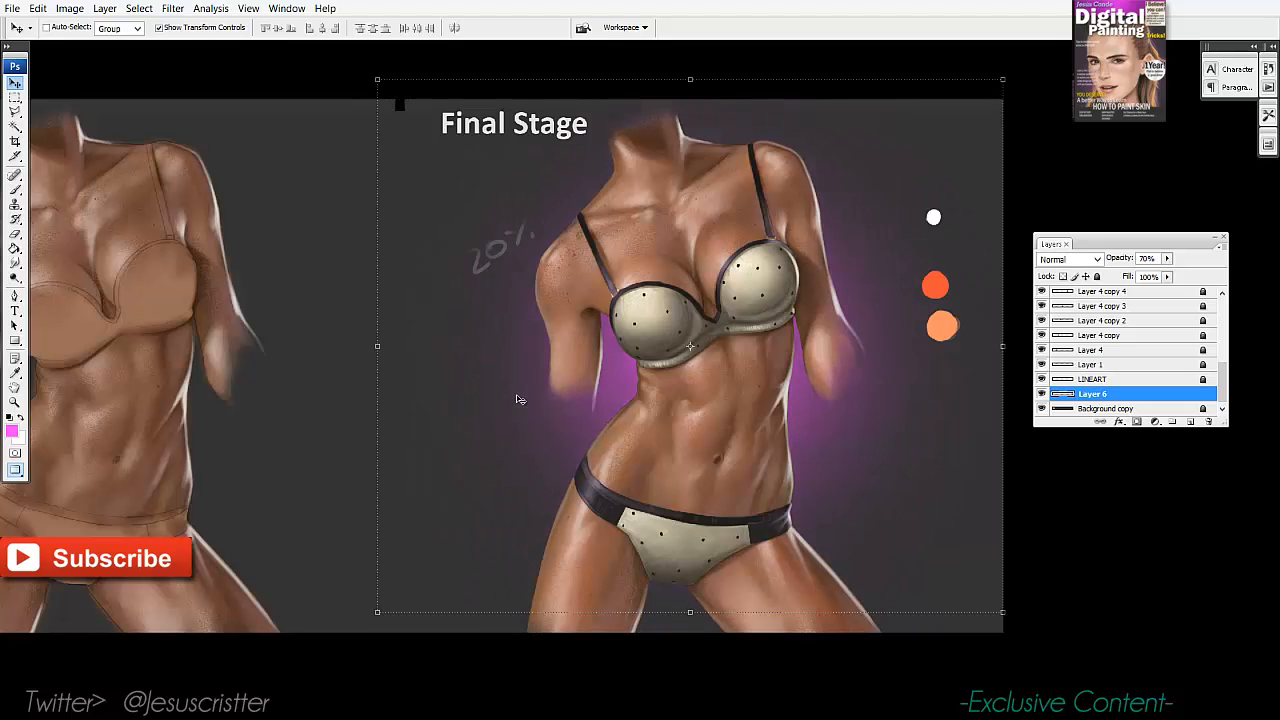
pyautogui.press('5')
pyautogui.press('3')
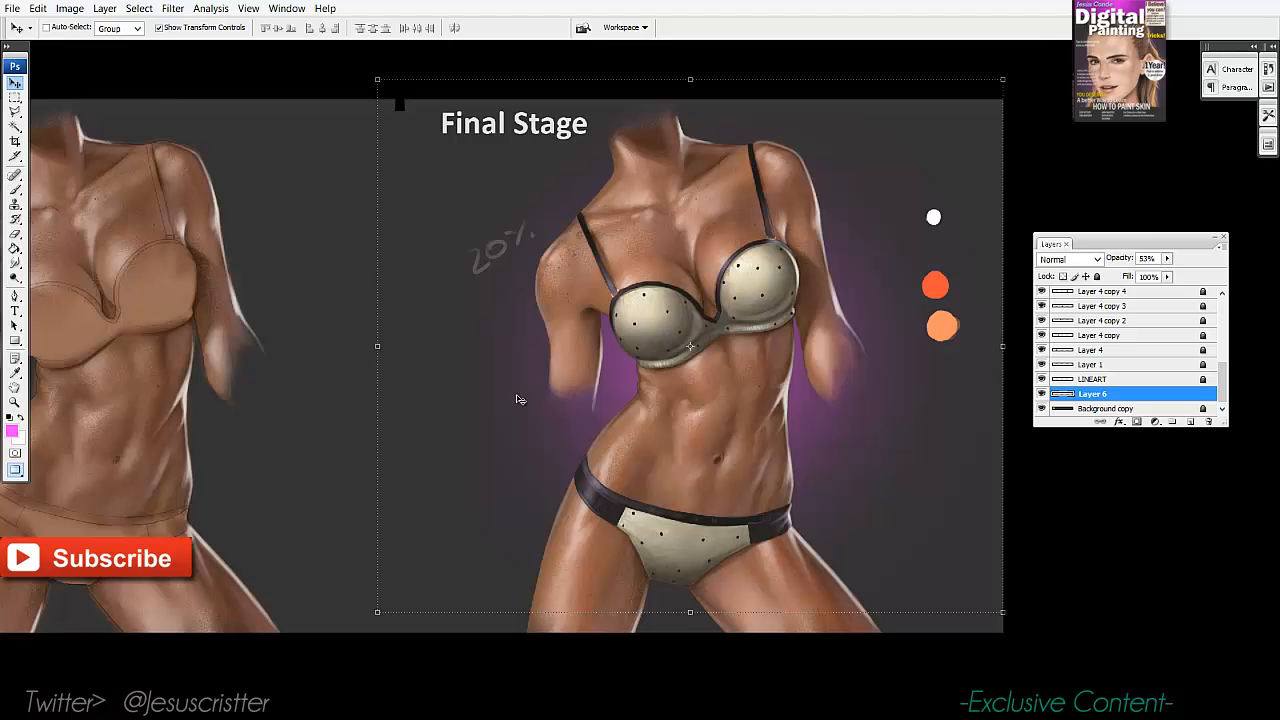
# Mute the background glow on Layer 6 by lowering its saturation with a Hue/Saturation adjustment.
pyautogui.hotkey('alt', 'i')
pyautogui.press('Down')
pyautogui.press('Right')
pyautogui.press('Down')
pyautogui.press('Down')
pyautogui.press('Down')
pyautogui.press('Down')
pyautogui.press('Down')
pyautogui.press('Down')
pyautogui.press('Down')
pyautogui.press('Down')
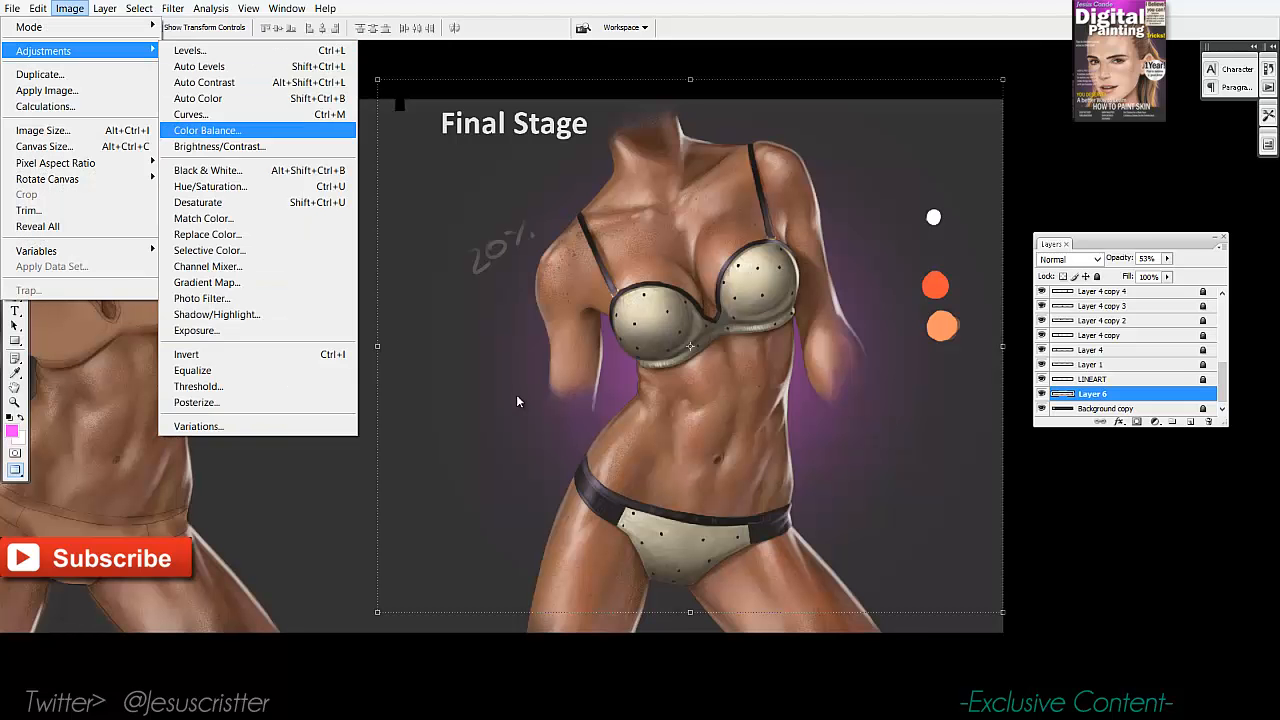
pyautogui.press('Return')
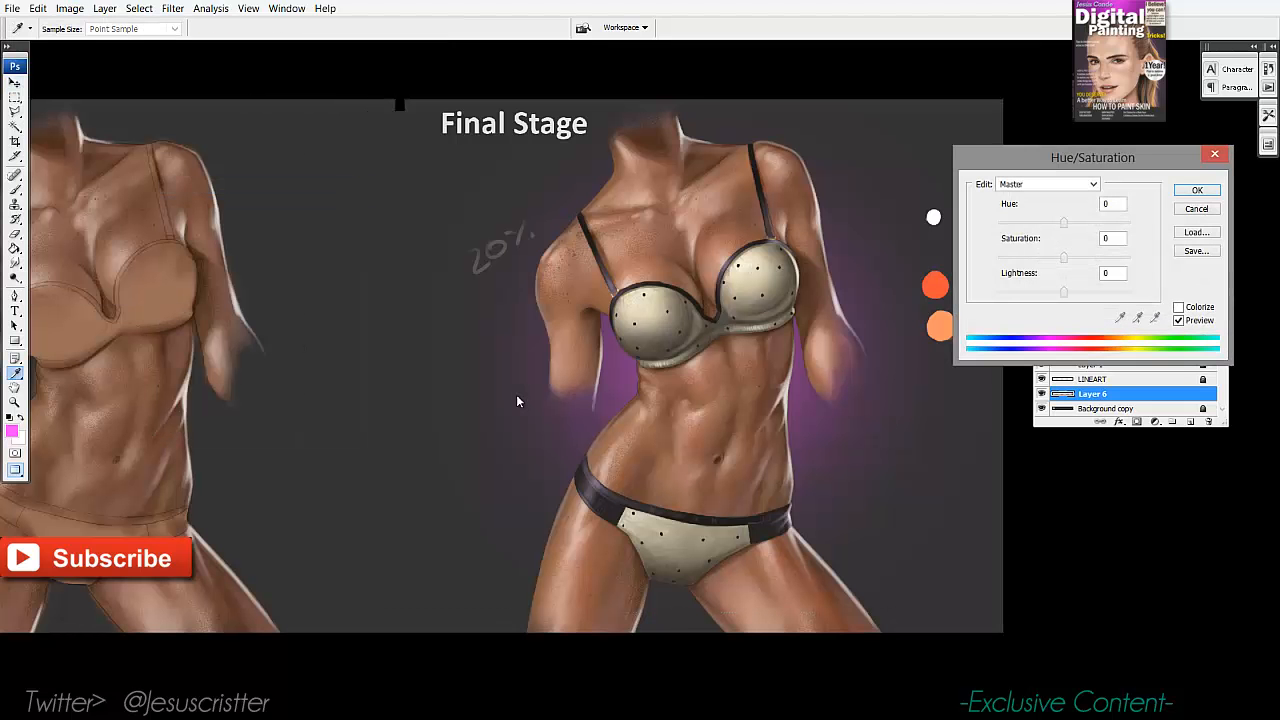
pyautogui.moveTo(1064, 258); pyautogui.dragTo(1033, 258)
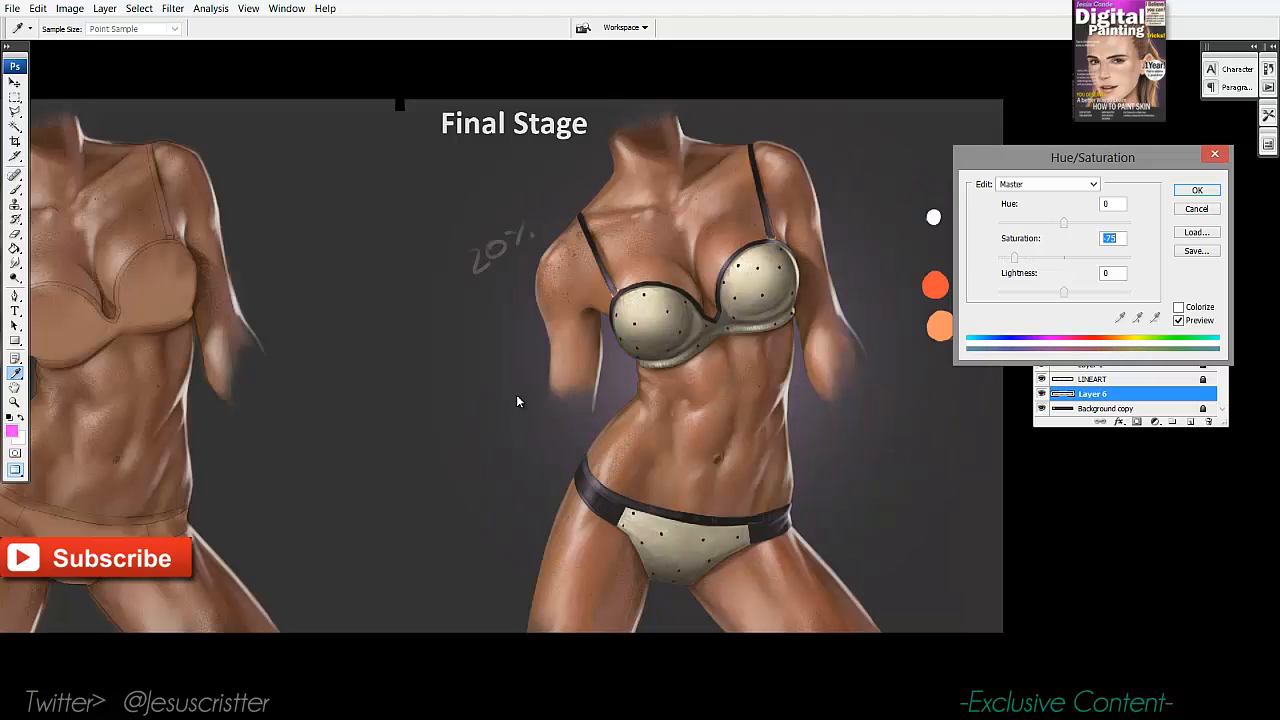
pyautogui.press('Return')
pyautogui.press('v')
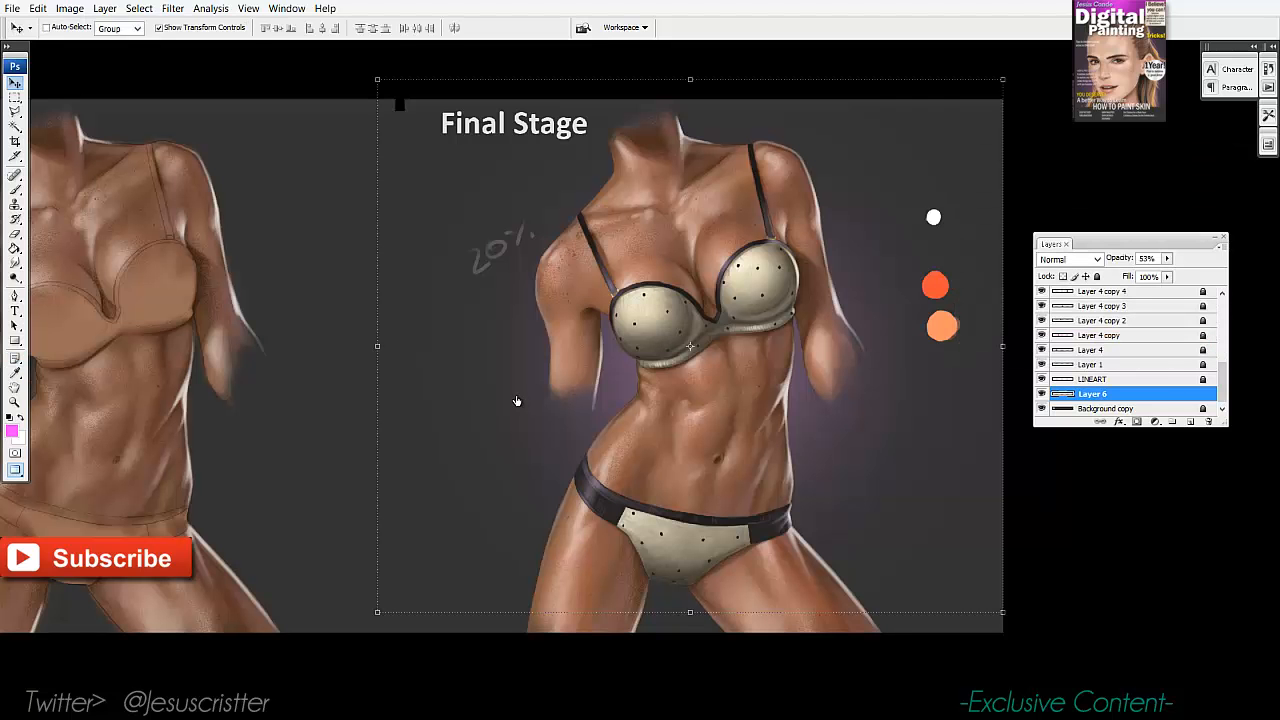
# Reduce the saturation of the figure on Layer 5 to -17 with a Hue/Saturation adjustment.
pyautogui.moveTo(1222, 382); pyautogui.dragTo(1222, 345)
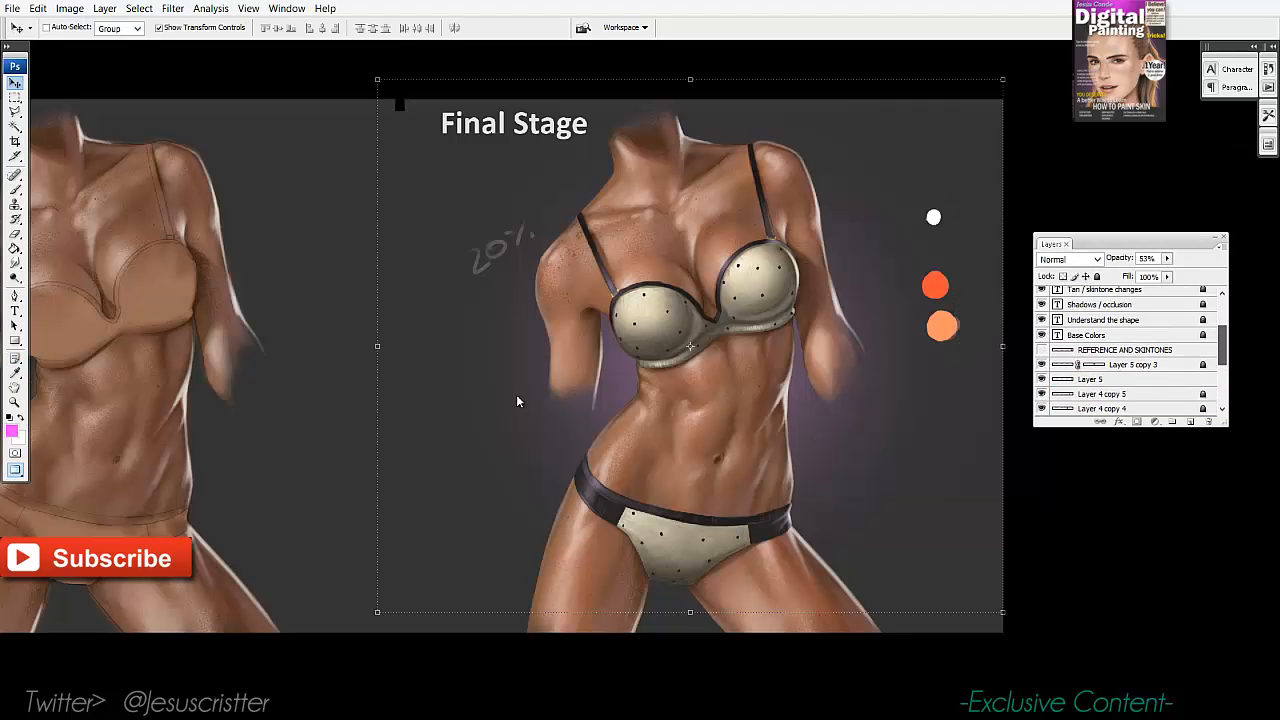
pyautogui.click(1042, 379)
pyautogui.click(1042, 379)
pyautogui.click(1092, 379)
pyautogui.click(69, 8)
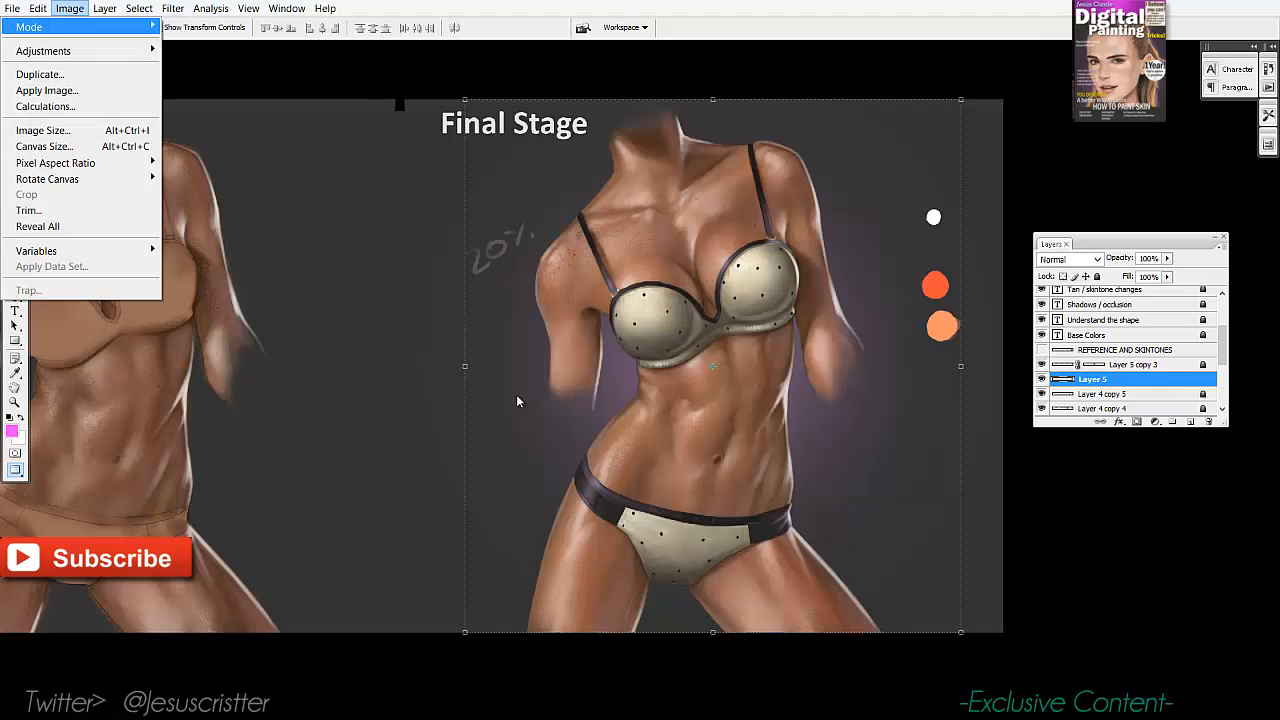
pyautogui.moveTo(43, 50)
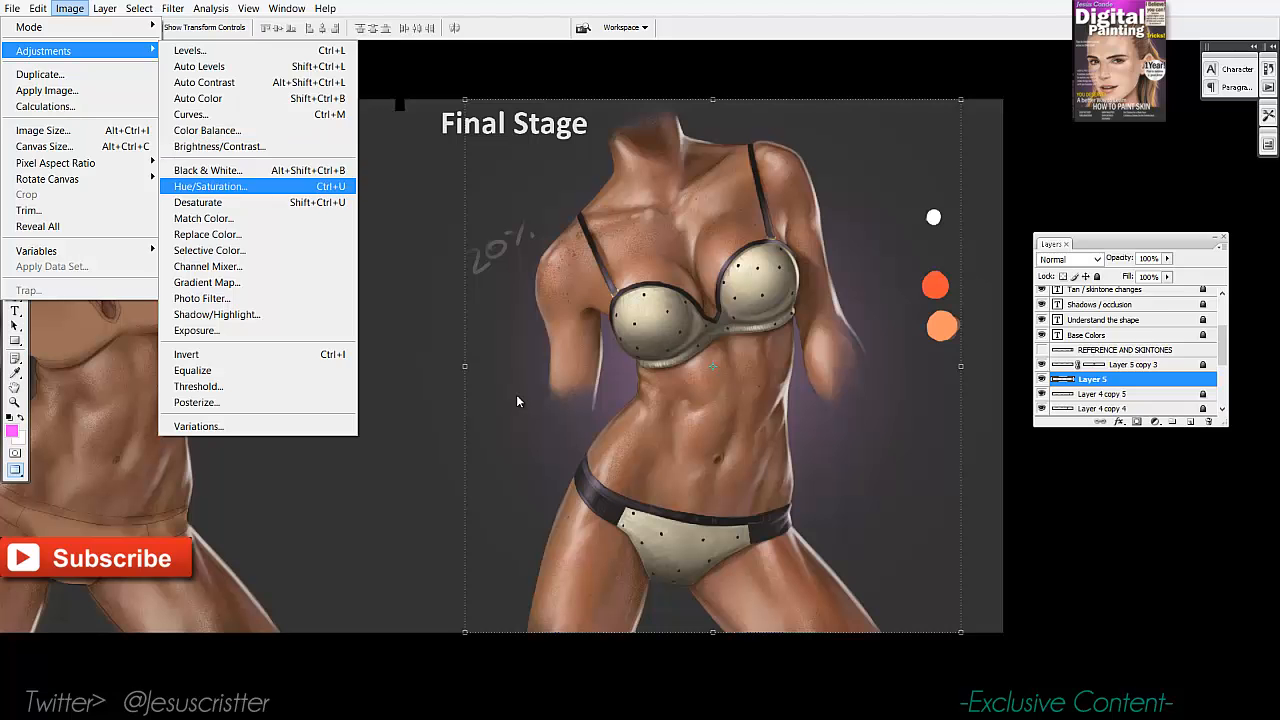
pyautogui.click(210, 186)
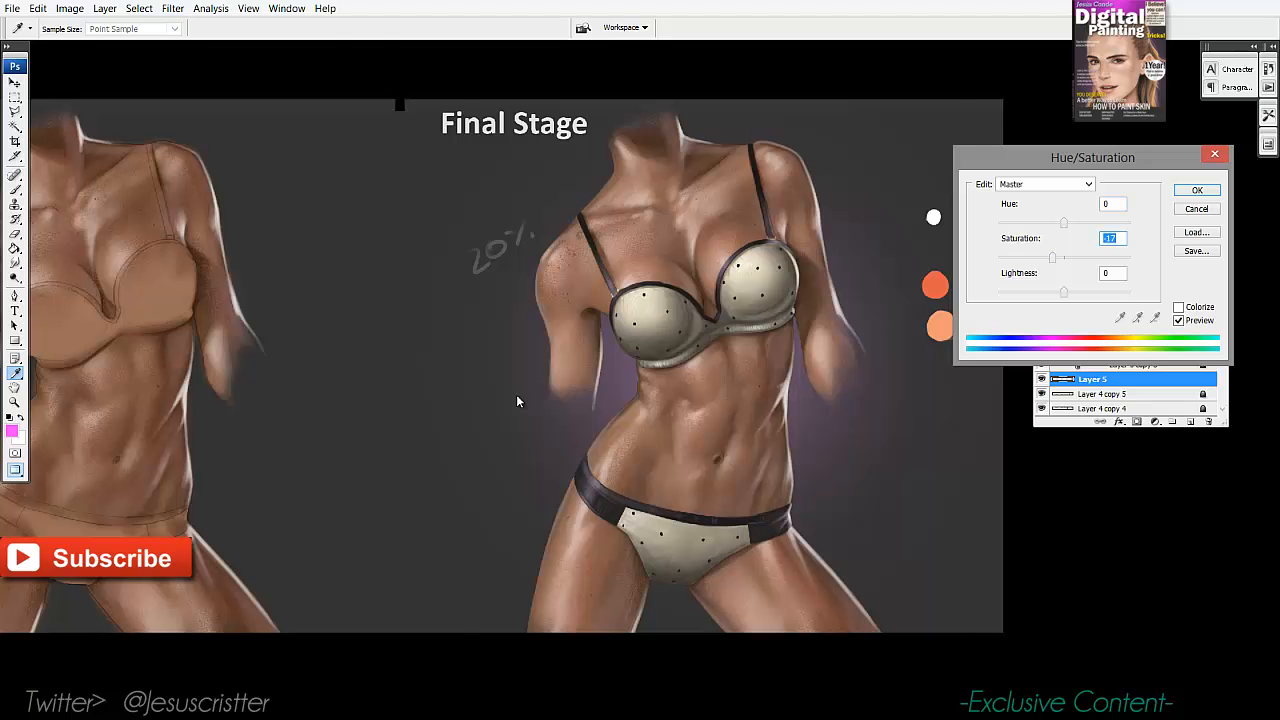
pyautogui.press('Return')
pyautogui.press('v')
# Increase the contrast of Layer 5 with a Brightness/Contrast adjustment, keeping brightness at 0.
pyautogui.hotkey('alt', 'i')
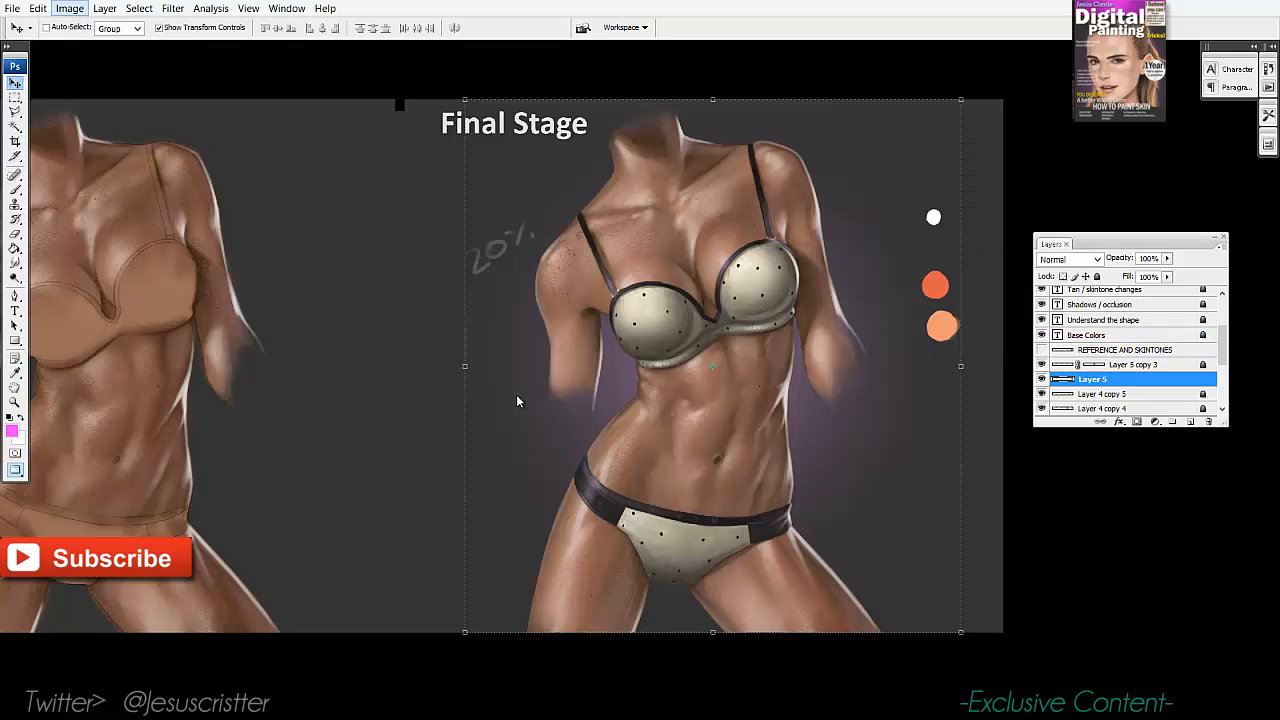
pyautogui.press('Down')
pyautogui.press('Right')
pyautogui.press('Down')
pyautogui.press('Down')
pyautogui.press('Down')
pyautogui.press('Down')
pyautogui.press('Down')
pyautogui.press('Down')
pyautogui.press('Return')
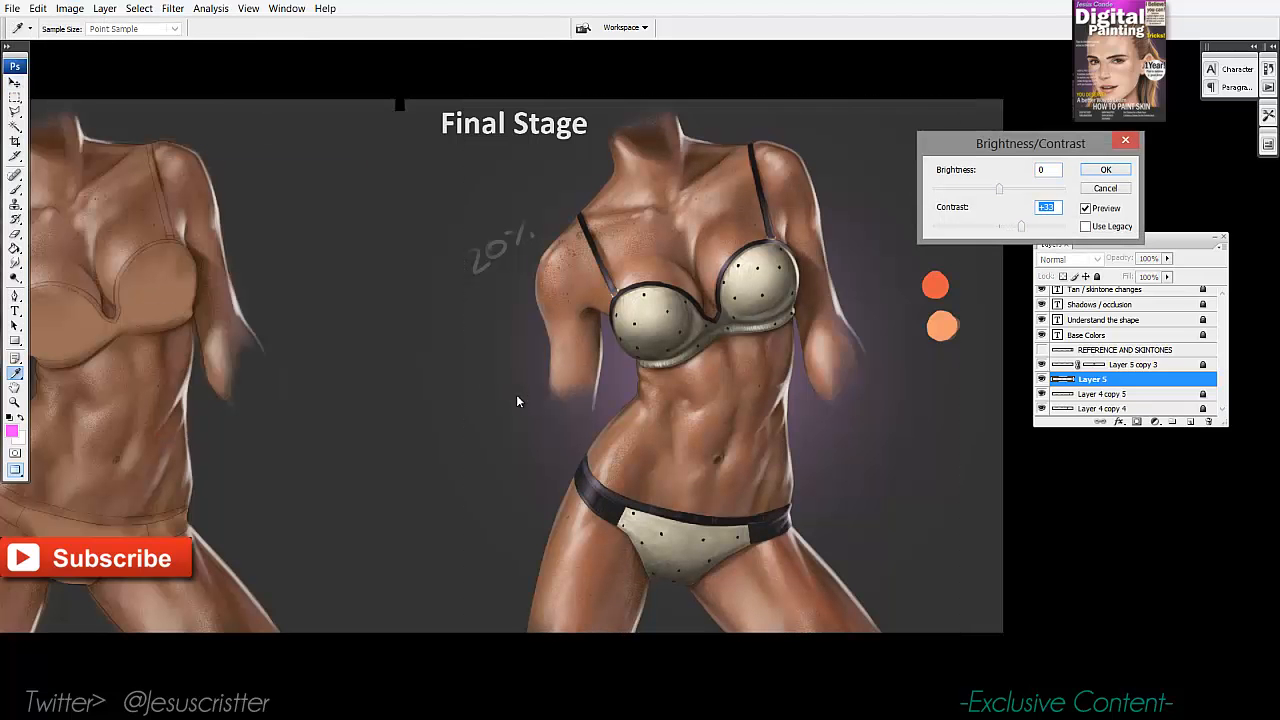
pyautogui.press('Down')
pyautogui.press('Down')
pyautogui.press('Down')
pyautogui.press('Down')
pyautogui.press('Down')
pyautogui.press('Down')
pyautogui.press('Down')
pyautogui.press('Down')
pyautogui.press('Up')
pyautogui.press('Up')
pyautogui.press('Up')
pyautogui.press('Up')
pyautogui.press('Up')
pyautogui.press('Return')
pyautogui.press('v')
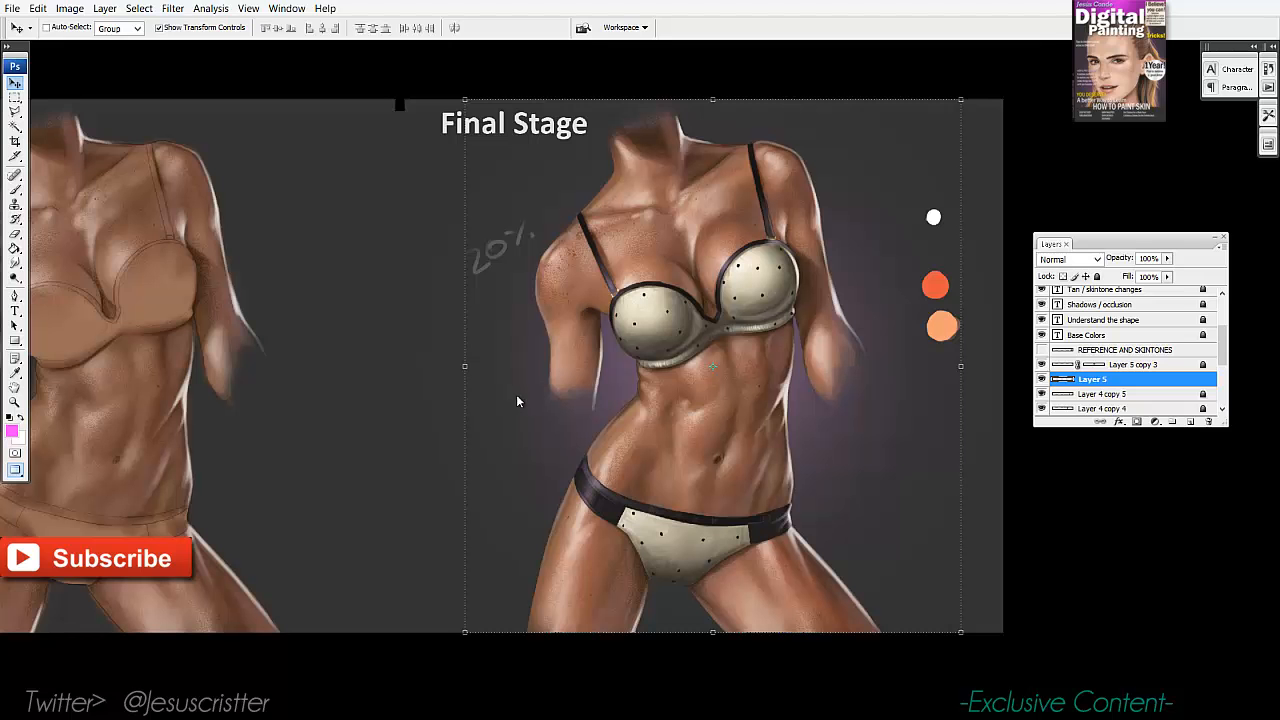
# Desaturate Layer 5 slightly further with a second Hue/Saturation adjustment, leaving hue and lightness at 0.
pyautogui.hotkey('alt', 'i')
pyautogui.press('a')
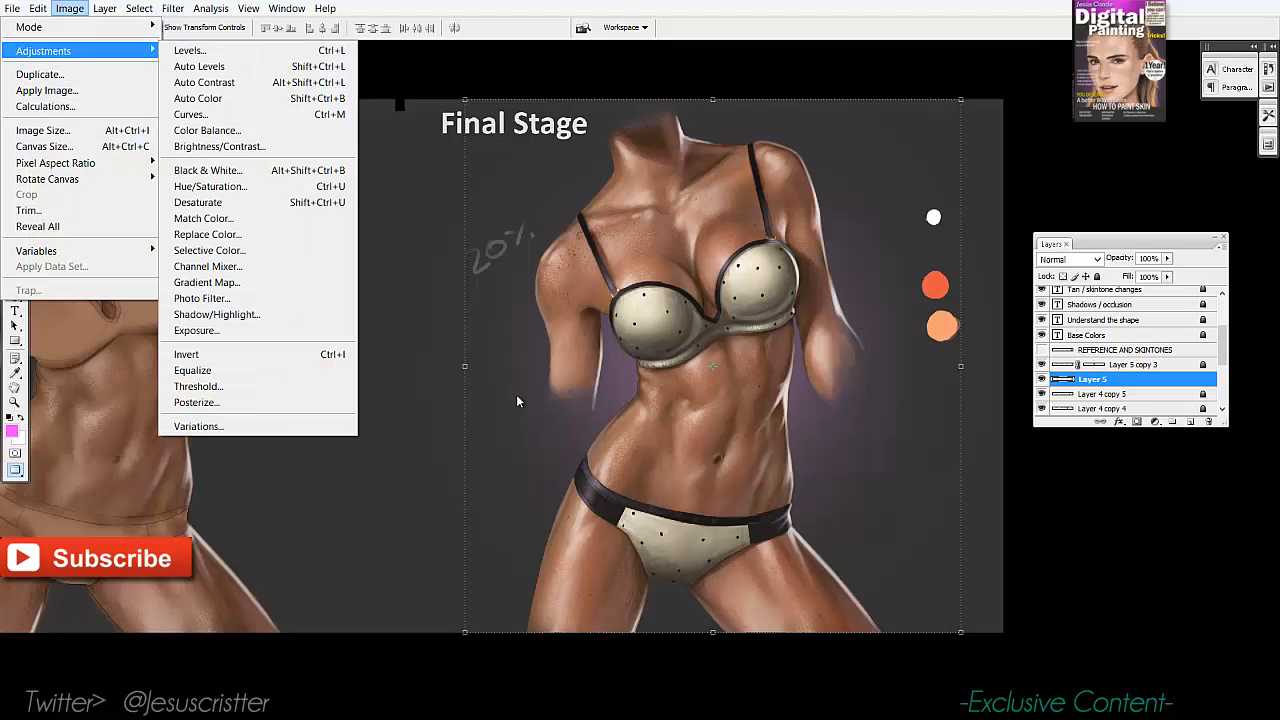
pyautogui.press('h')
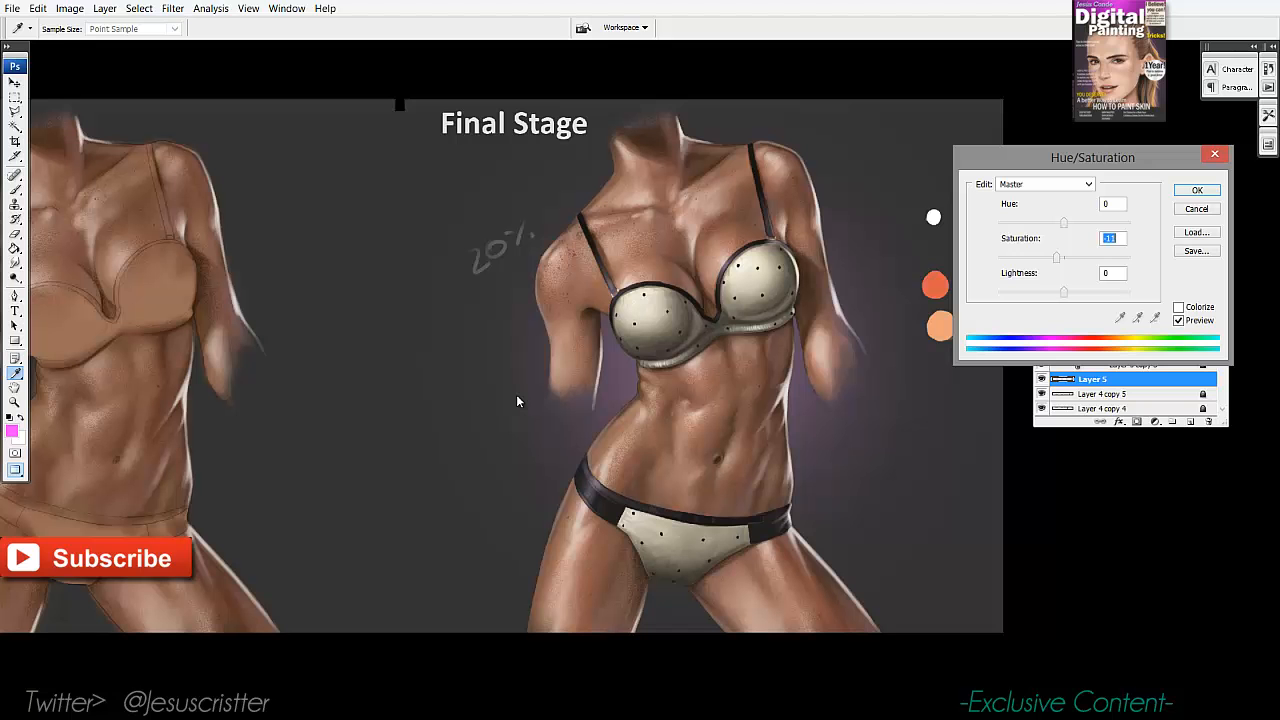
pyautogui.press('Return')
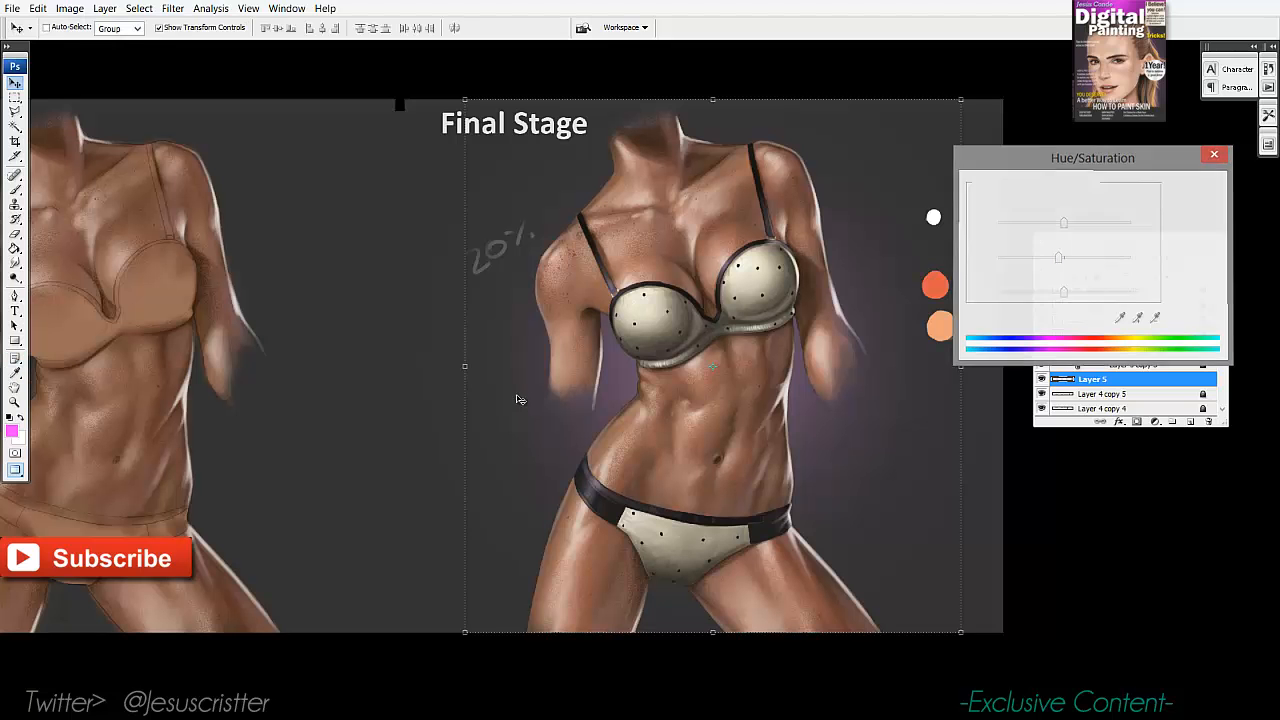
# Erase the white and orange colour swatches and the handwritten "20%" note beside the figure with the size 30 eraser.
pyautogui.press('e')
pyautogui.moveTo(932, 207)
pyautogui.mouseDown()
pyautogui.moveTo(940, 257)
pyautogui.moveTo(921, 287)
pyautogui.moveTo(955, 316)
pyautogui.mouseUp()
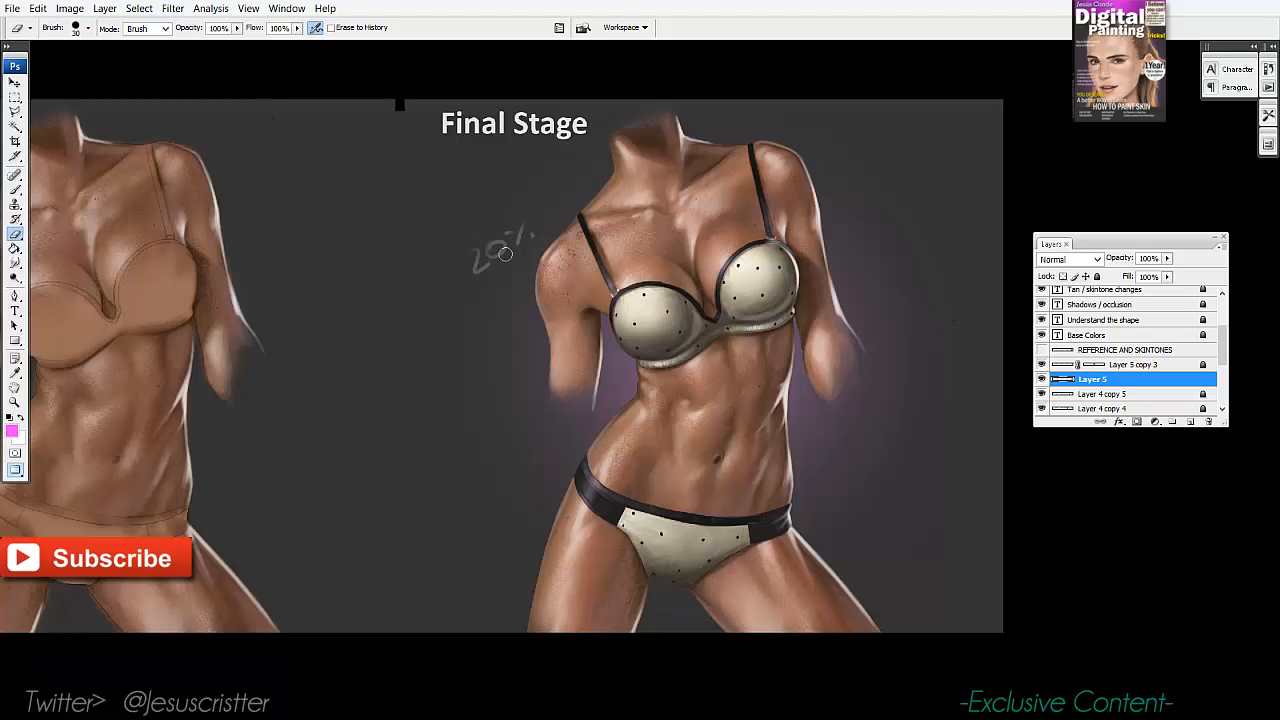
pyautogui.moveTo(505, 254); pyautogui.dragTo(478, 266)
pyautogui.moveTo(517, 396); pyautogui.dragTo(434, 384)
pyautogui.press('z')
pyautogui.click(517, 396)
pyautogui.moveTo(517, 396); pyautogui.dragTo(549, 365)
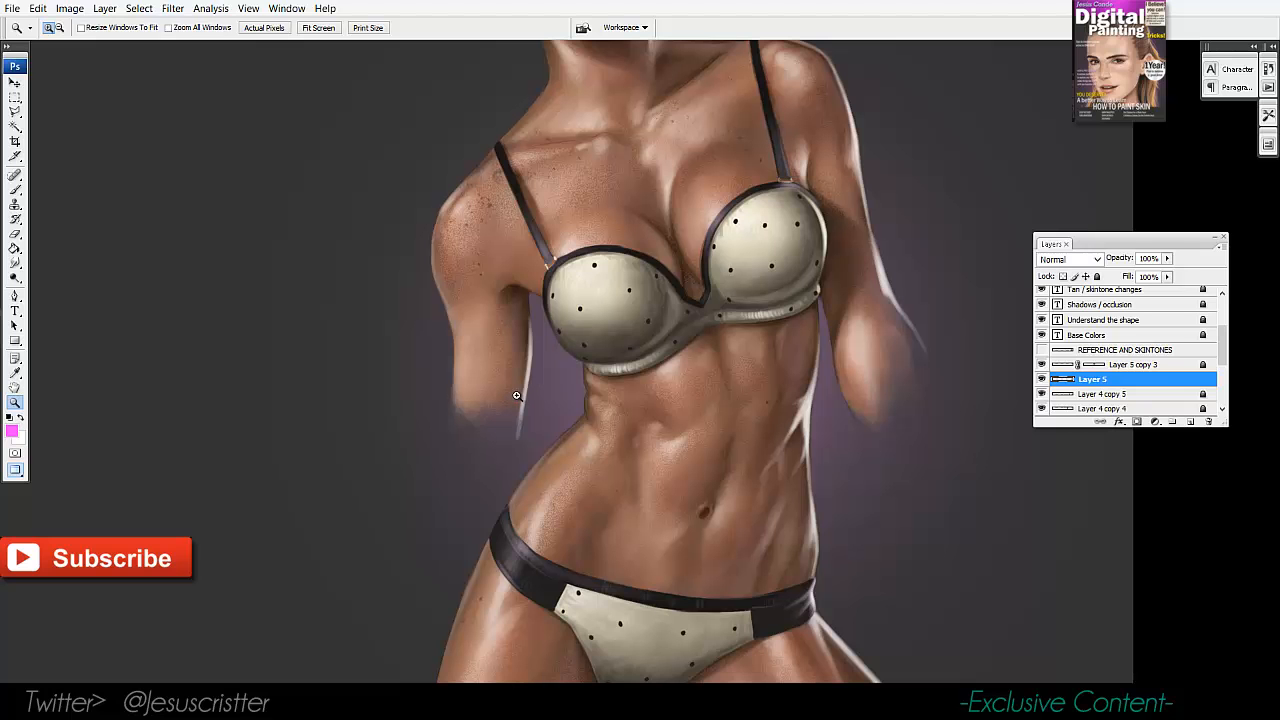
pyautogui.hotkey('alt', 'Tab')
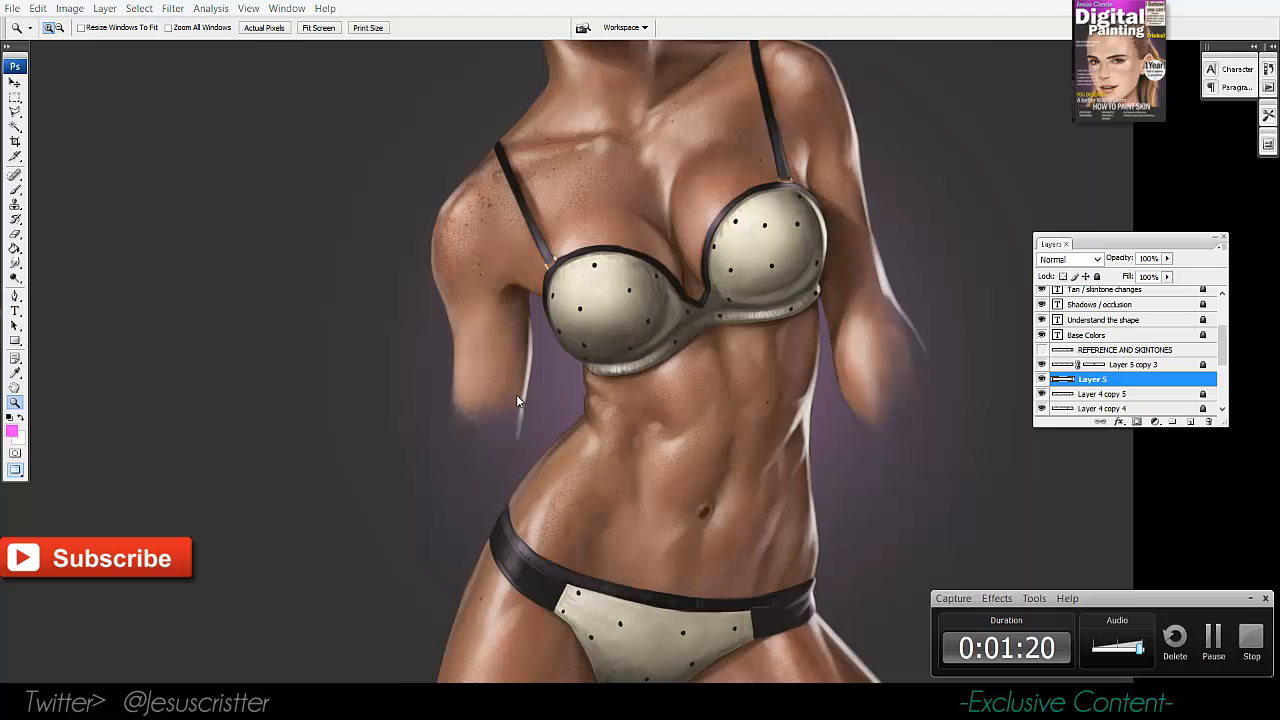